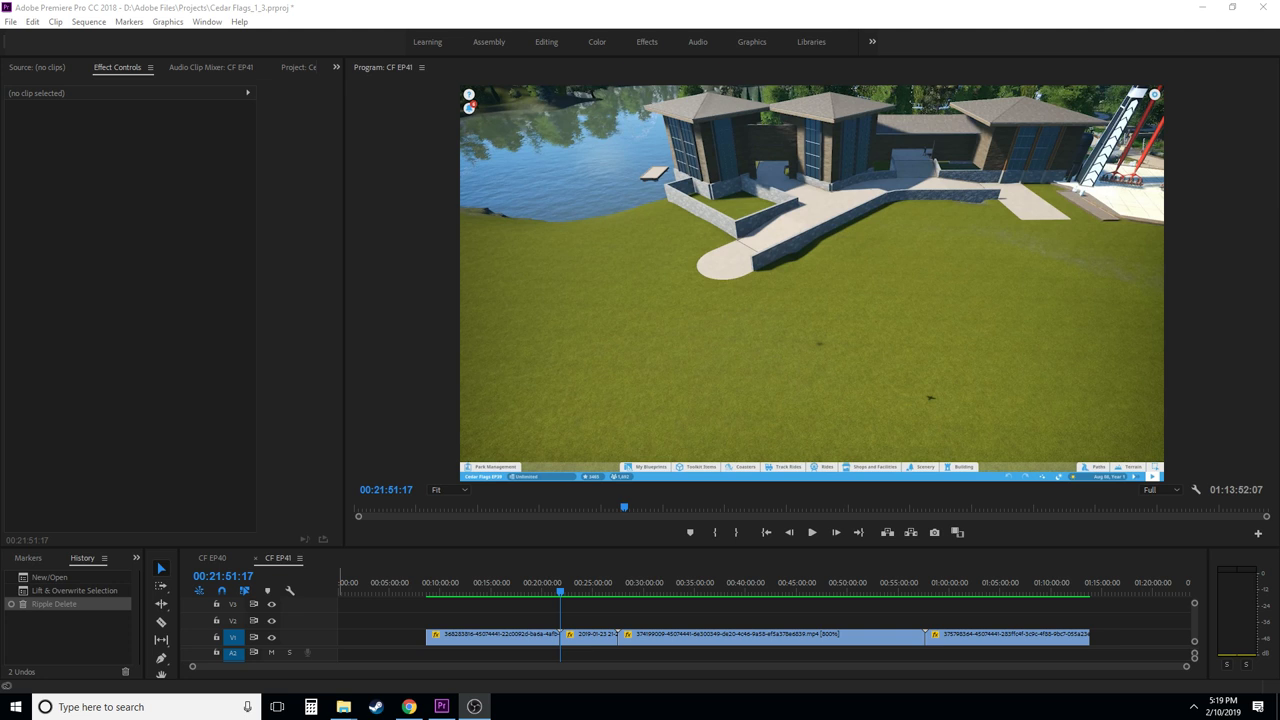
- Check the combined length of the four source video files in their file property details, then close the properties
key(alt+Tab)
key(alt+Tab)
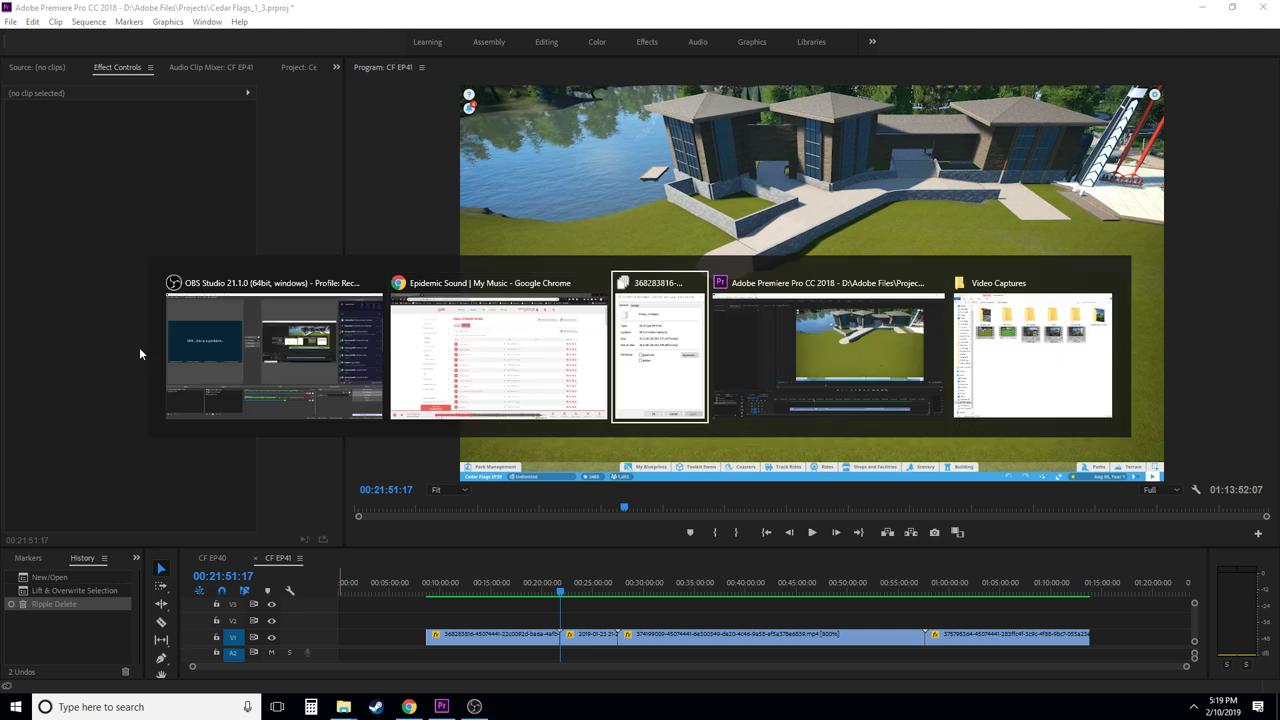
drag(197, 116, 201, 121)
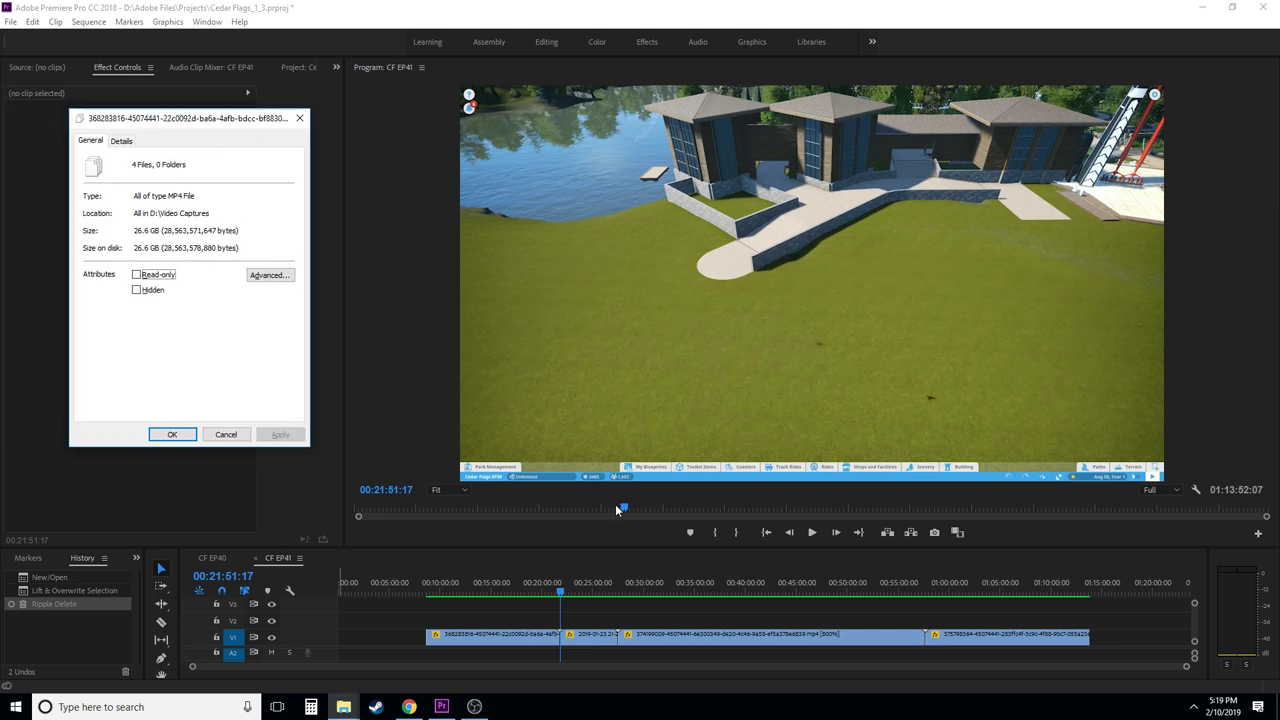
click(128, 142)
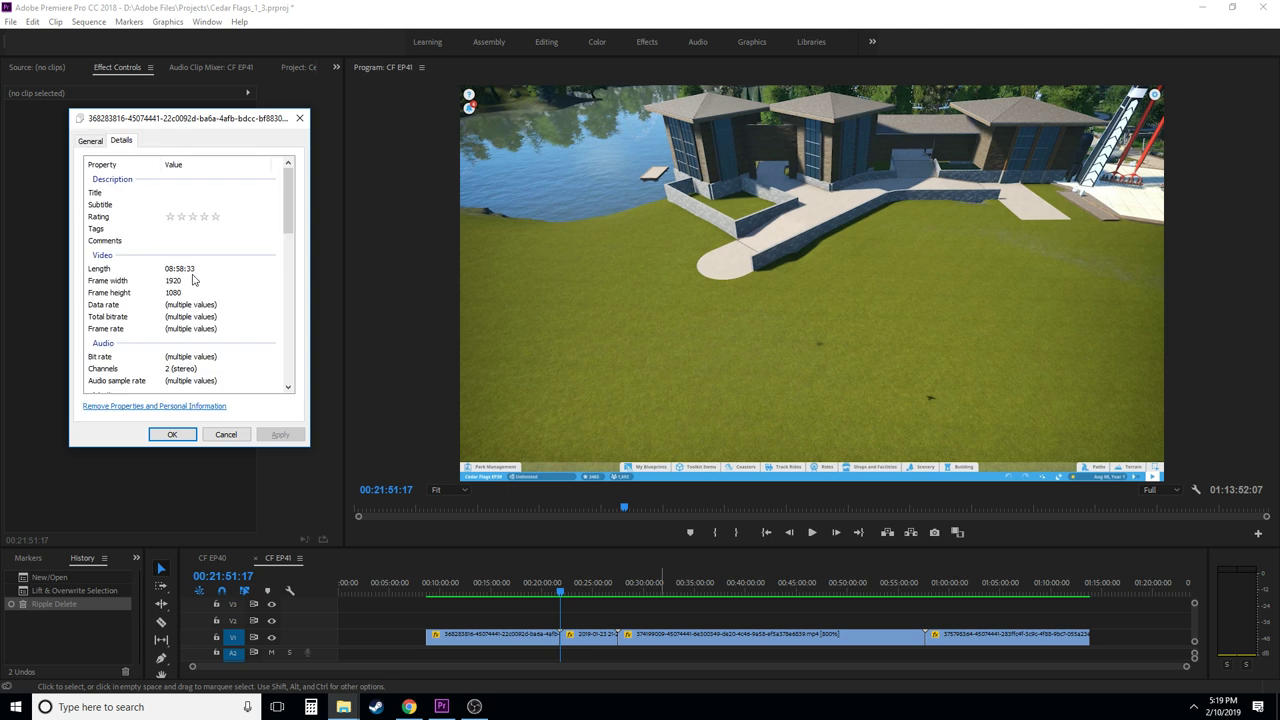
click(299, 118)
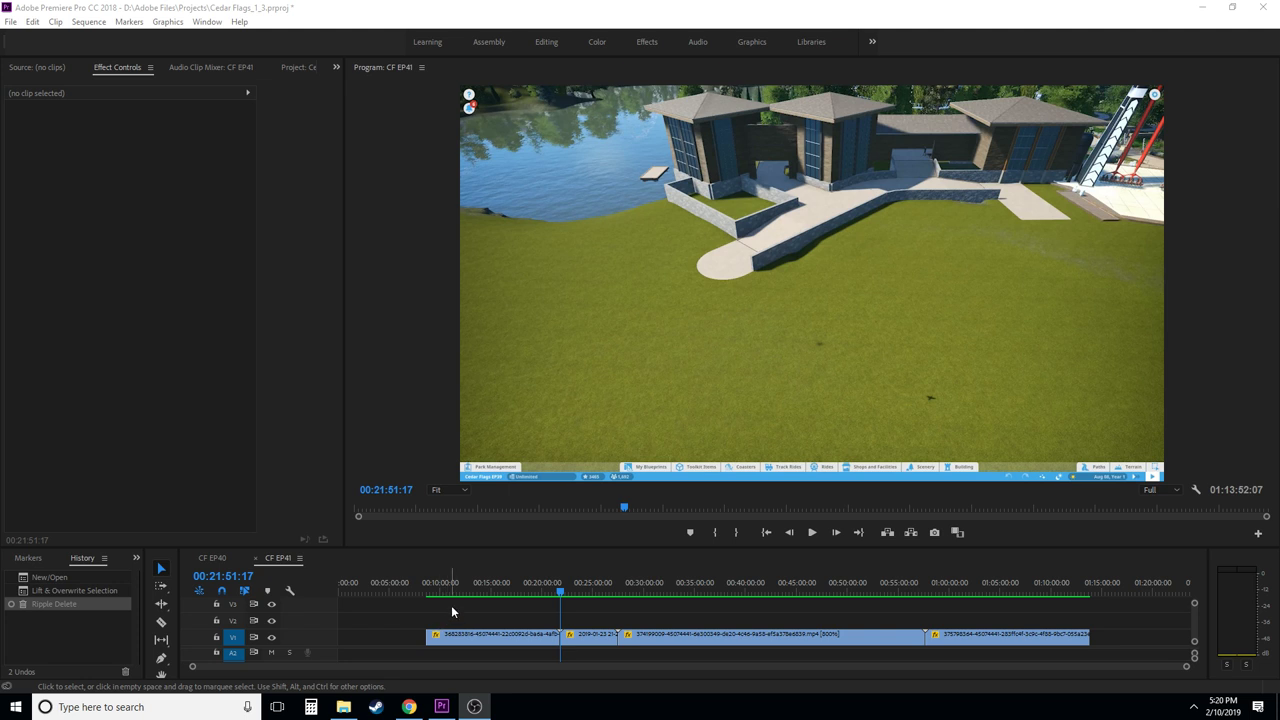
- Play the CF EP41 sequence from the start of its first clip to review the opening footage
click(425, 588)
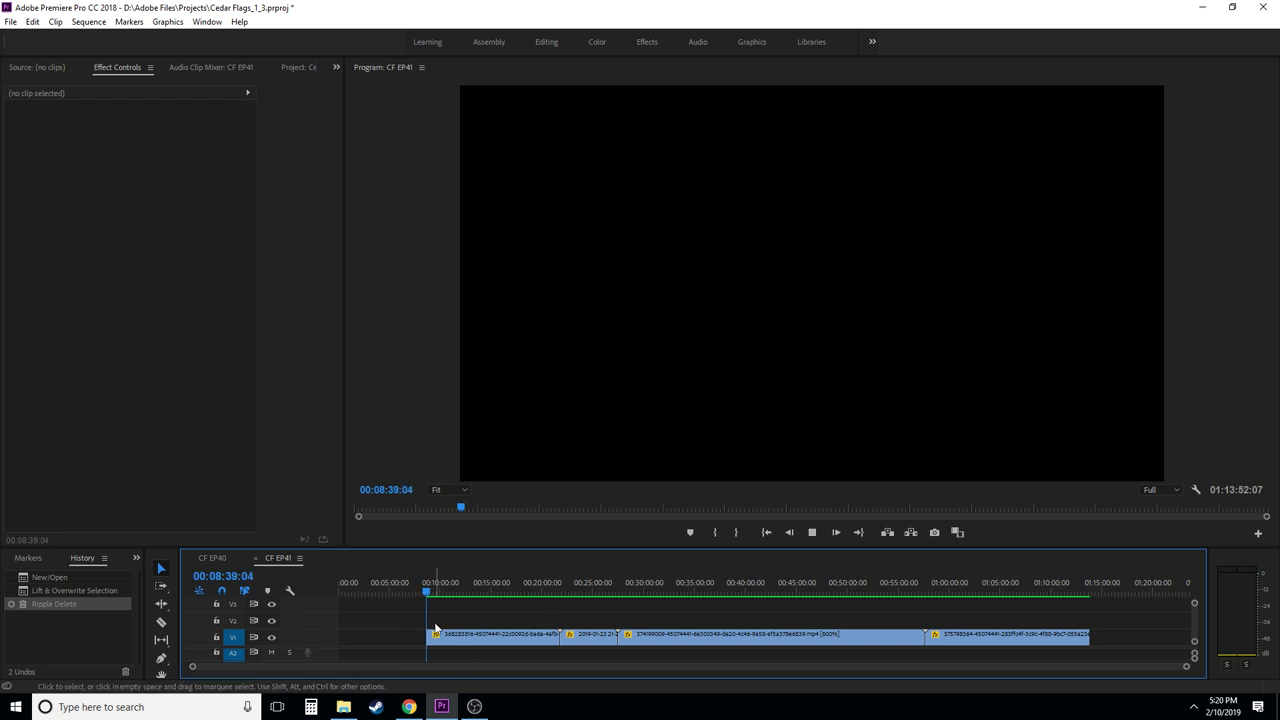
scroll(440, 605, up, 3)
key(space)
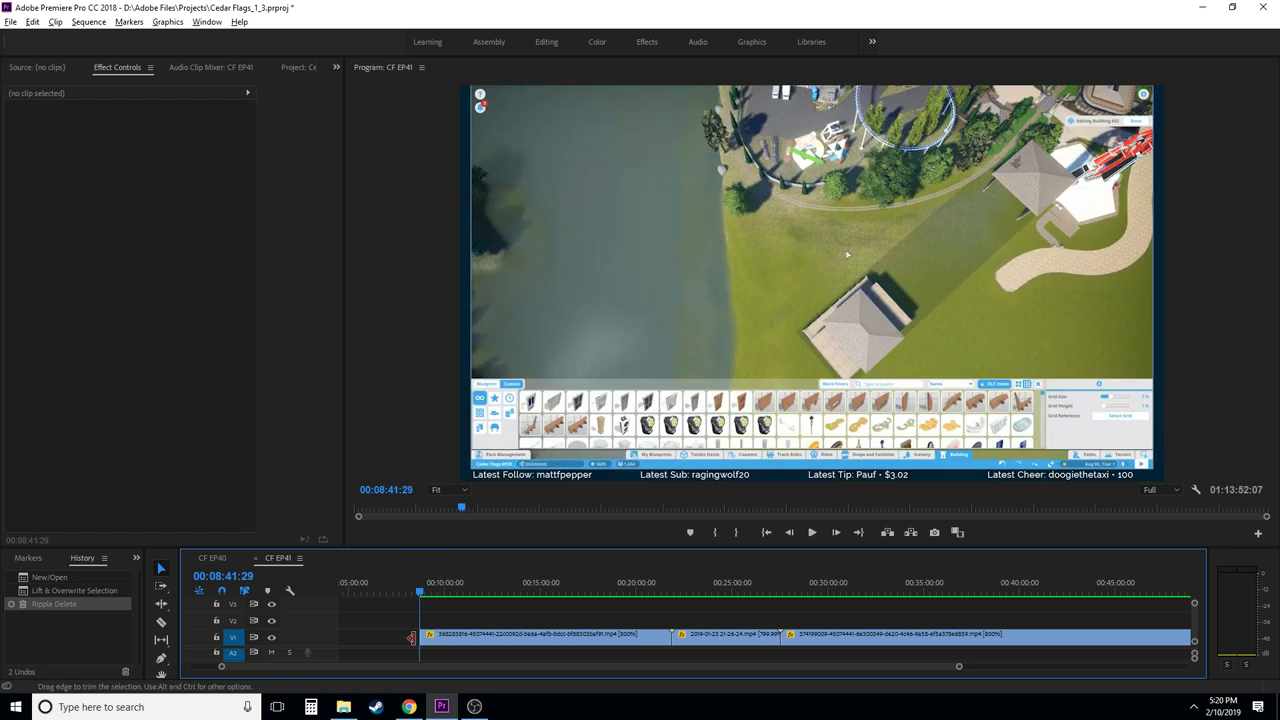
scroll(427, 632, up, 2)
scroll(427, 632, up, 1)
key(c)
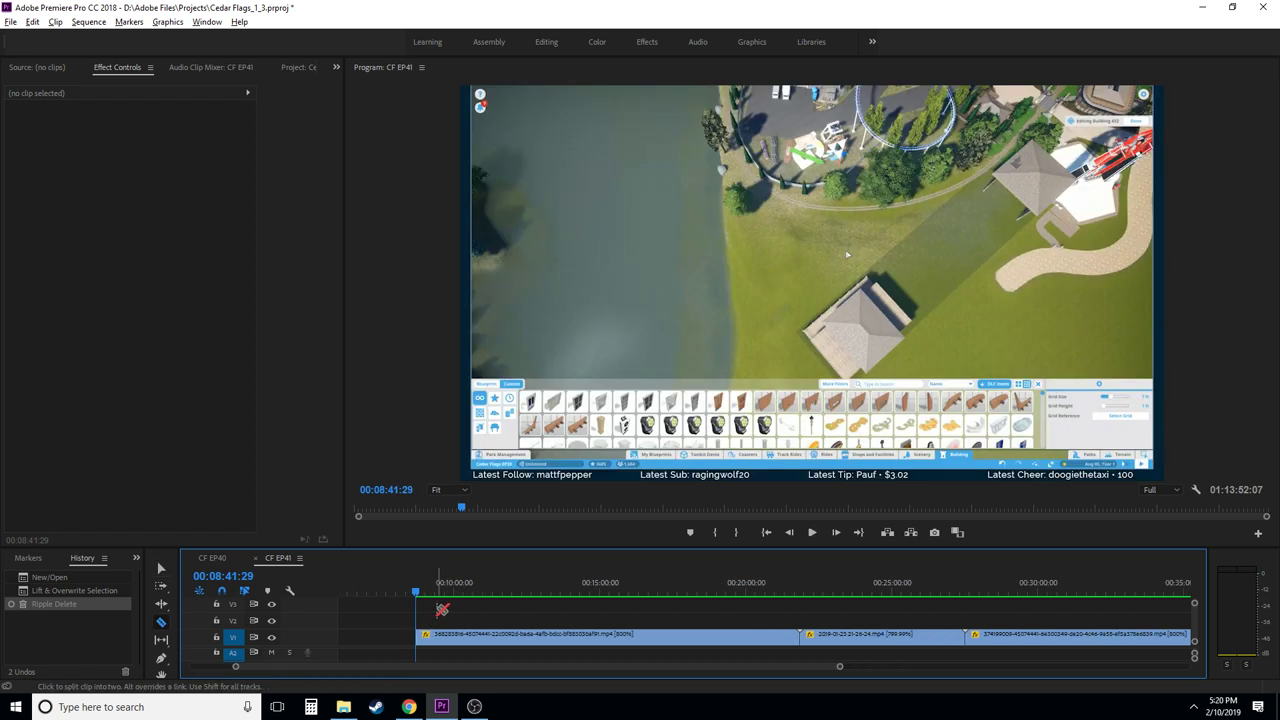
key(space)
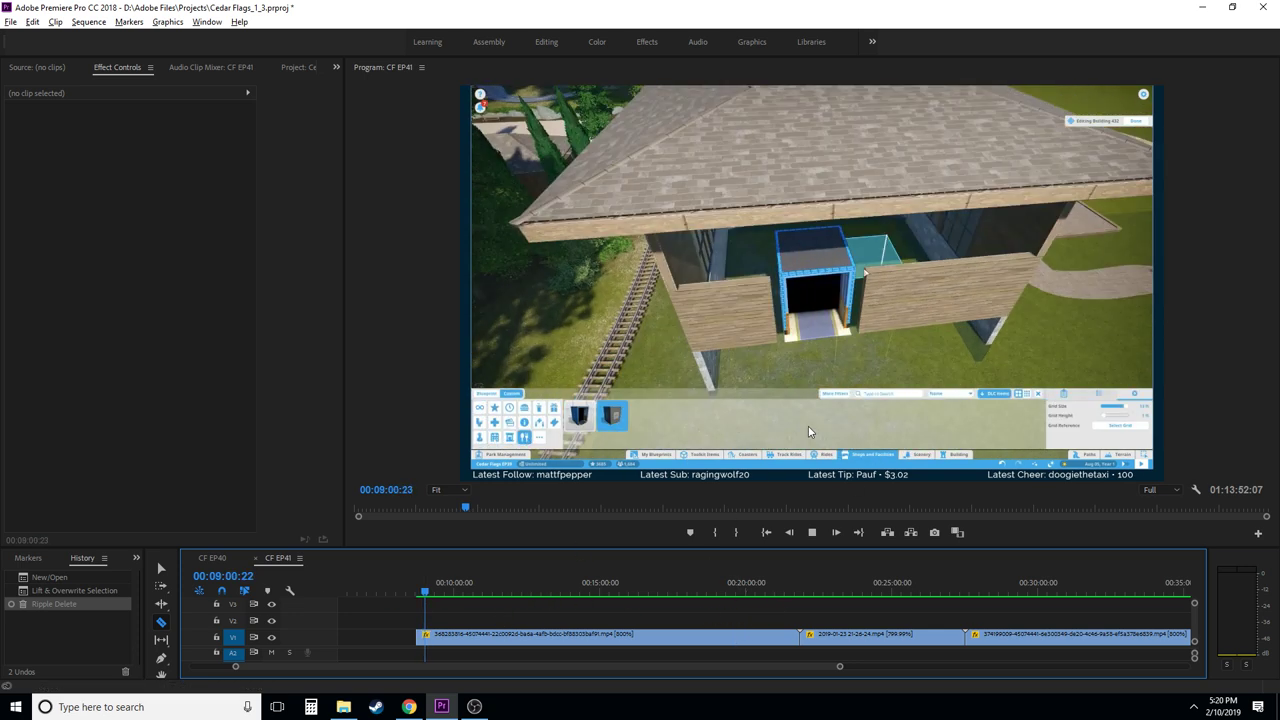
scroll(554, 603, down, 3)
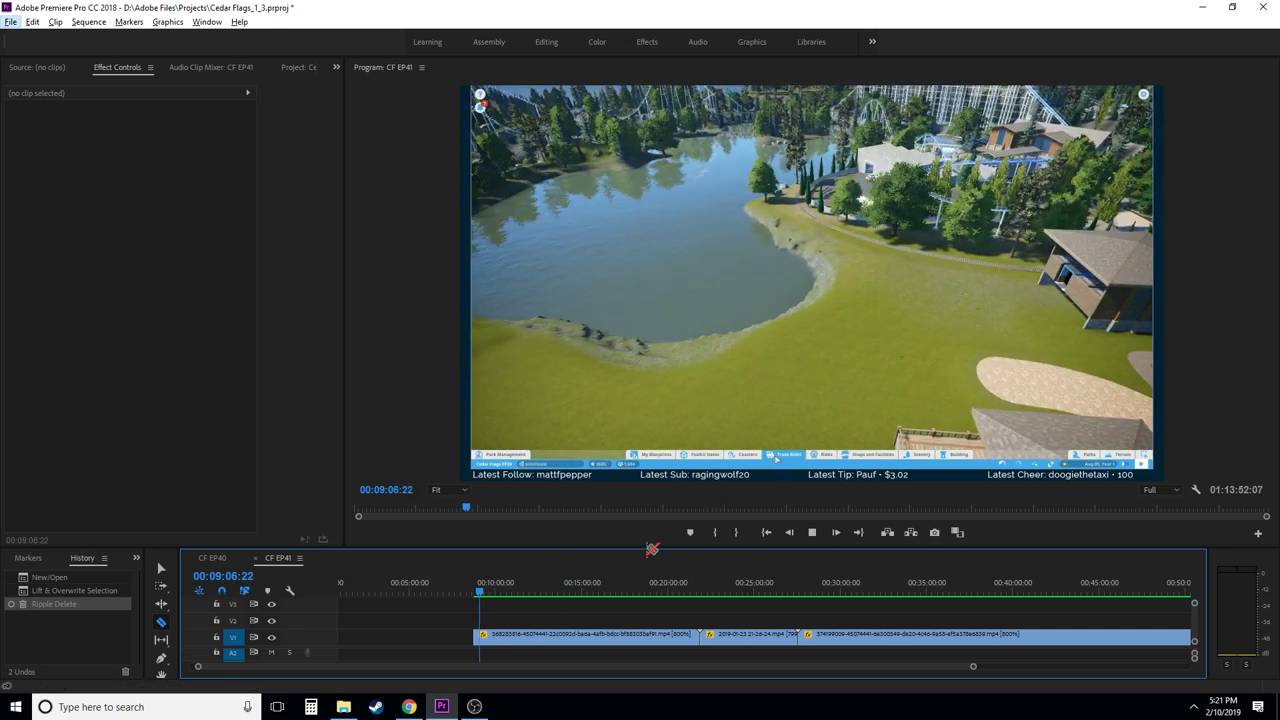
scroll(478, 636, down, 2)
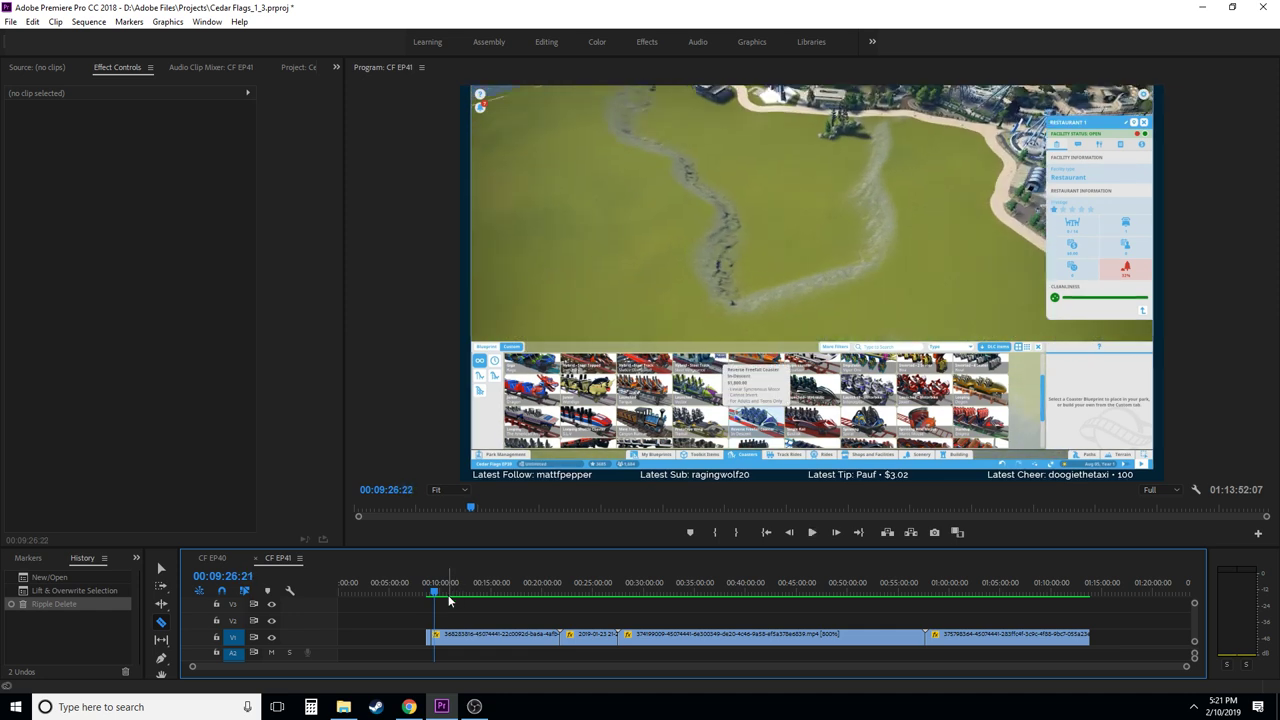
- Scrub through the first clip between about 00:09:09 and 00:09:29 and replay a part to examine where the building footage starts
key(space)
key(equal)
key(equal)
key(equal)
key(equal)
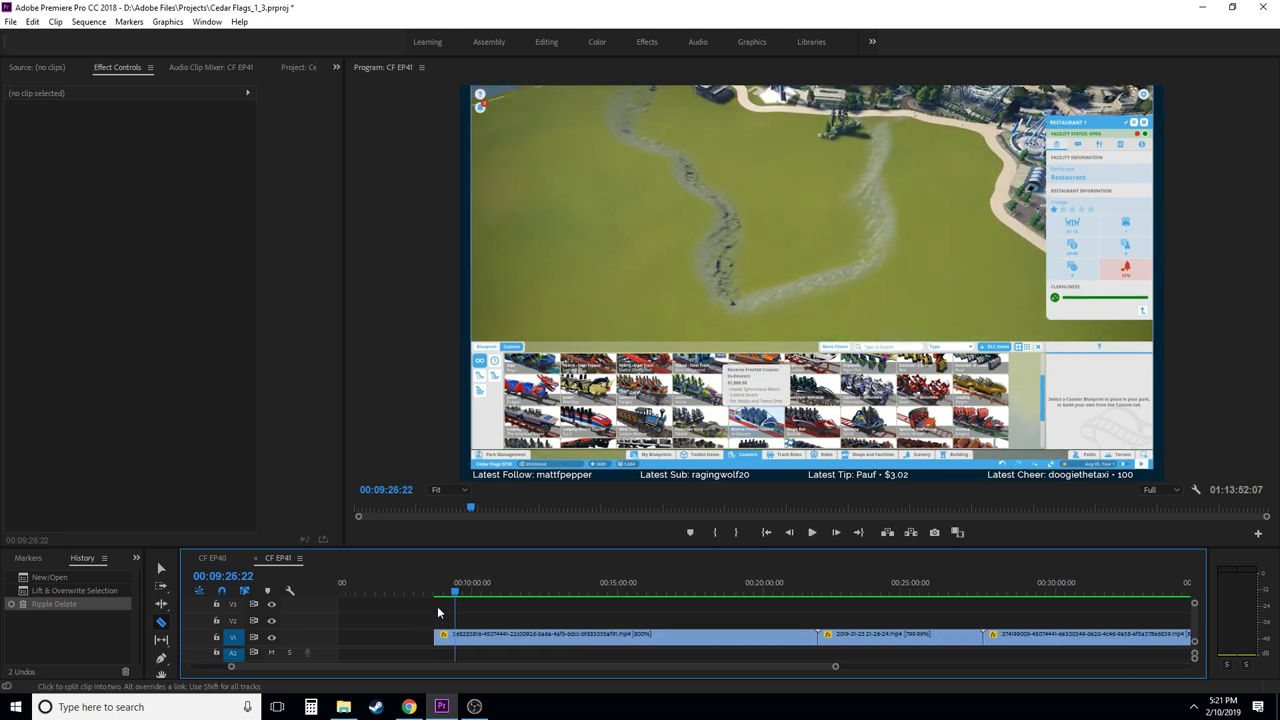
click(445, 588)
drag(447, 592, 447, 593)
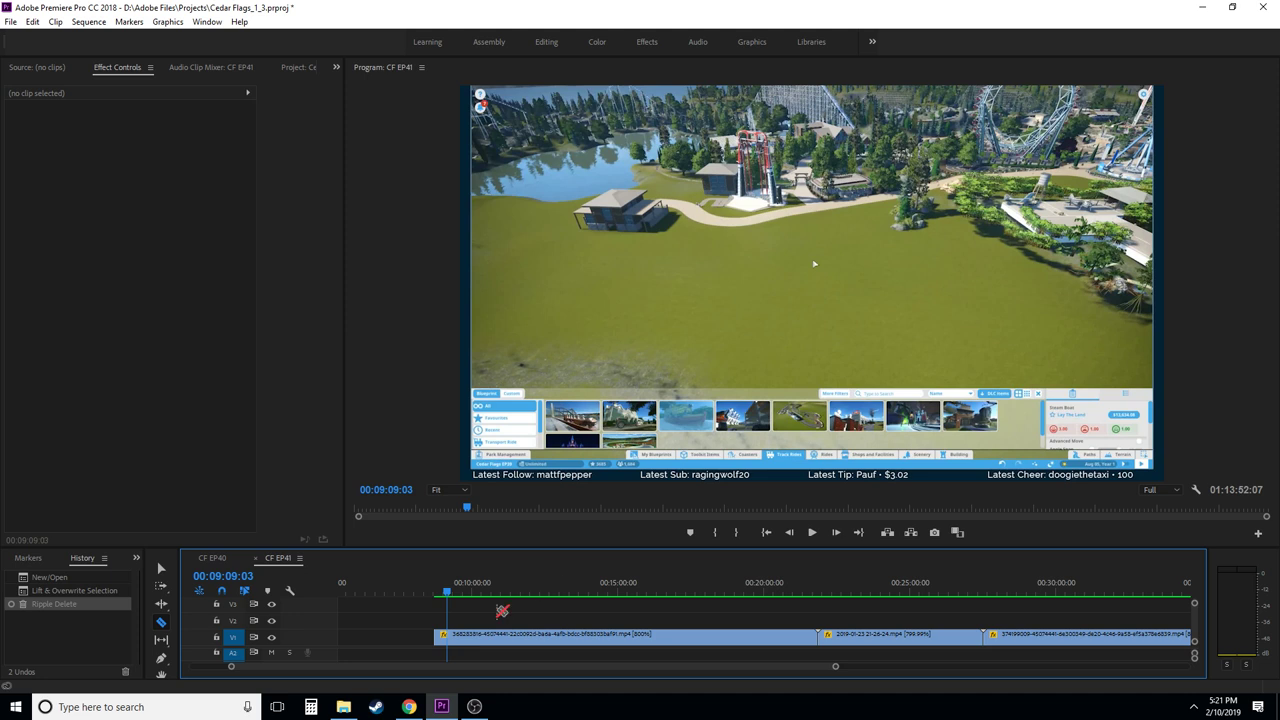
scroll(447, 585, up, 2)
drag(447, 585, 457, 591)
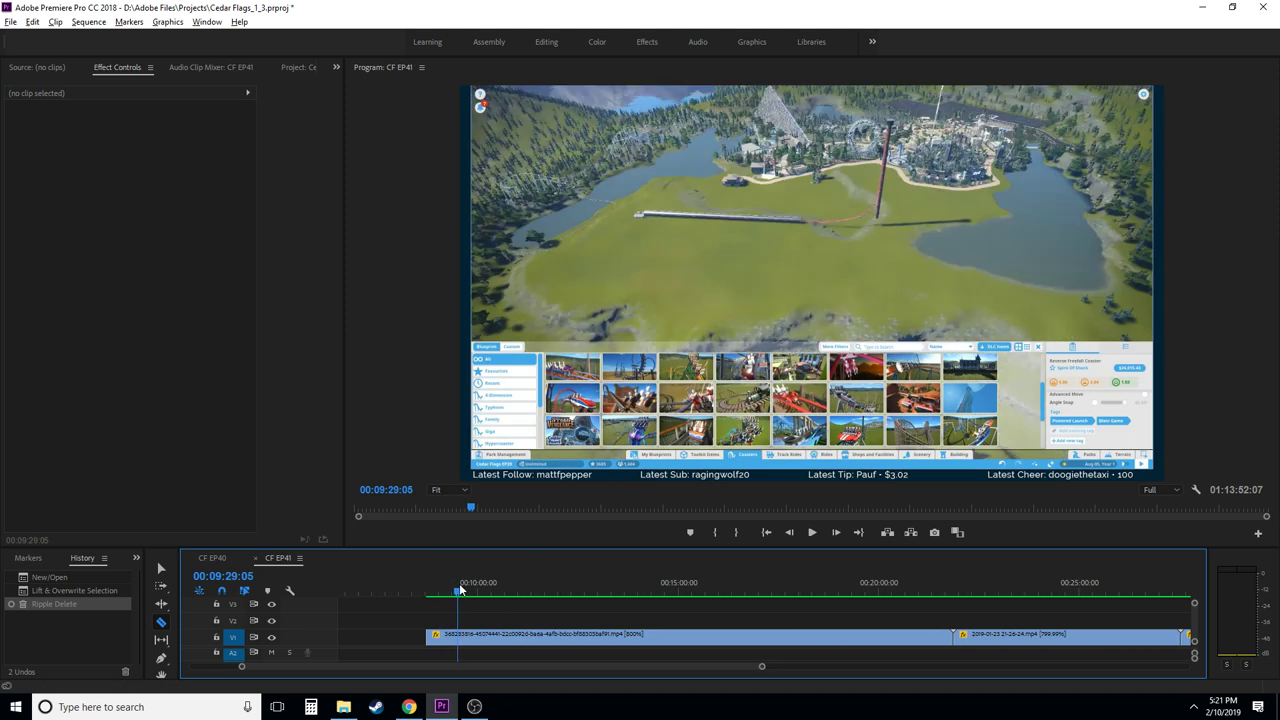
scroll(457, 591, up, 3)
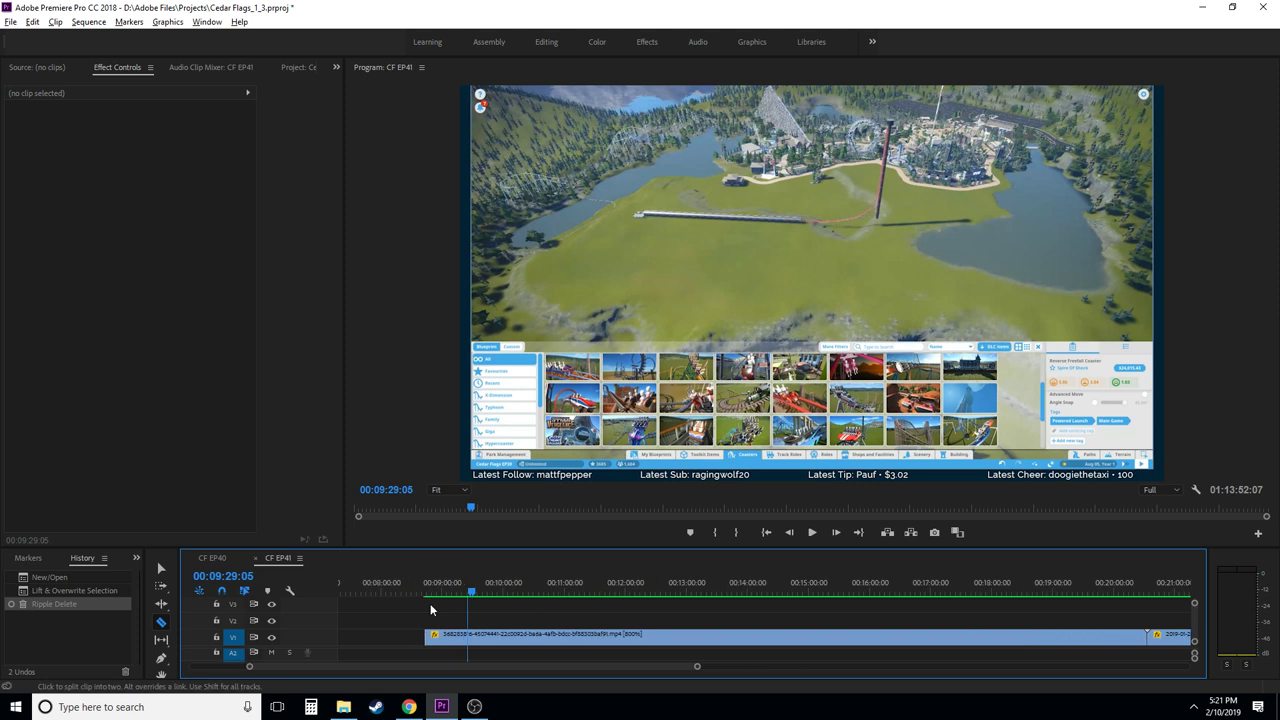
click(462, 592)
key(space)
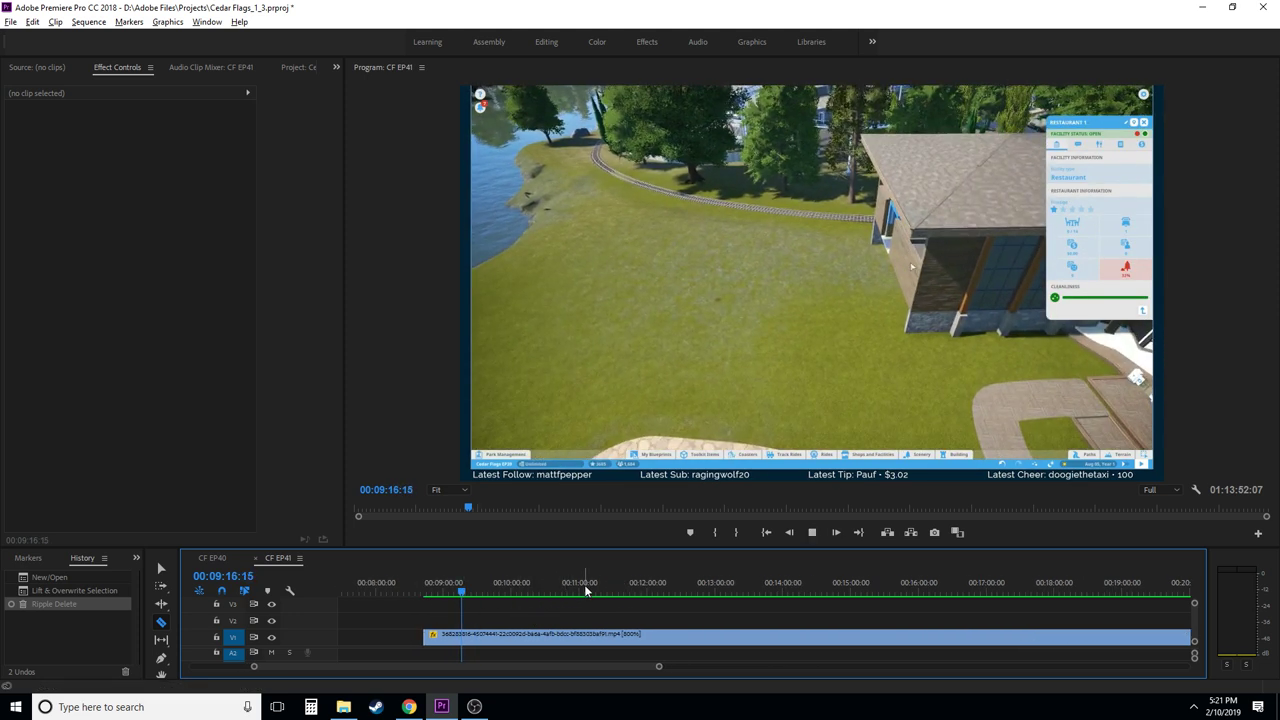
- Split the first clip at 00:08:49:00 and delete the short piece before the cut
key(space)
drag(454, 590, 427, 592)
key(space)
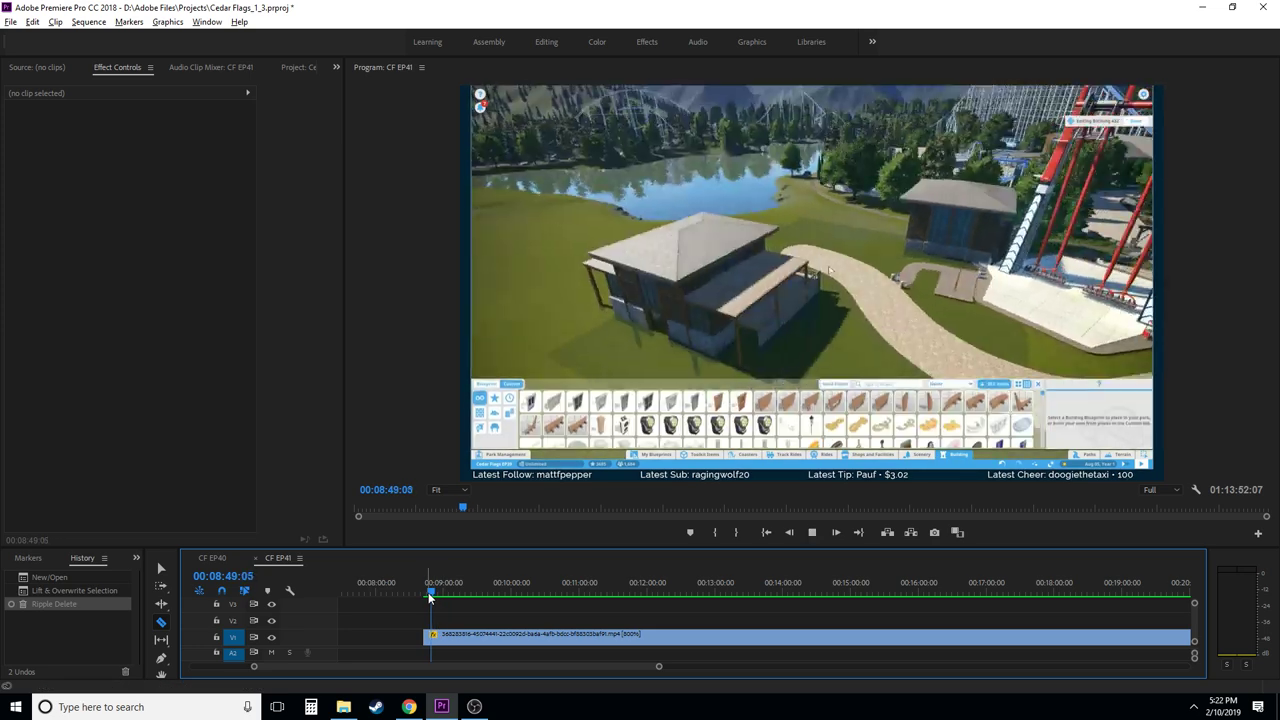
key(space)
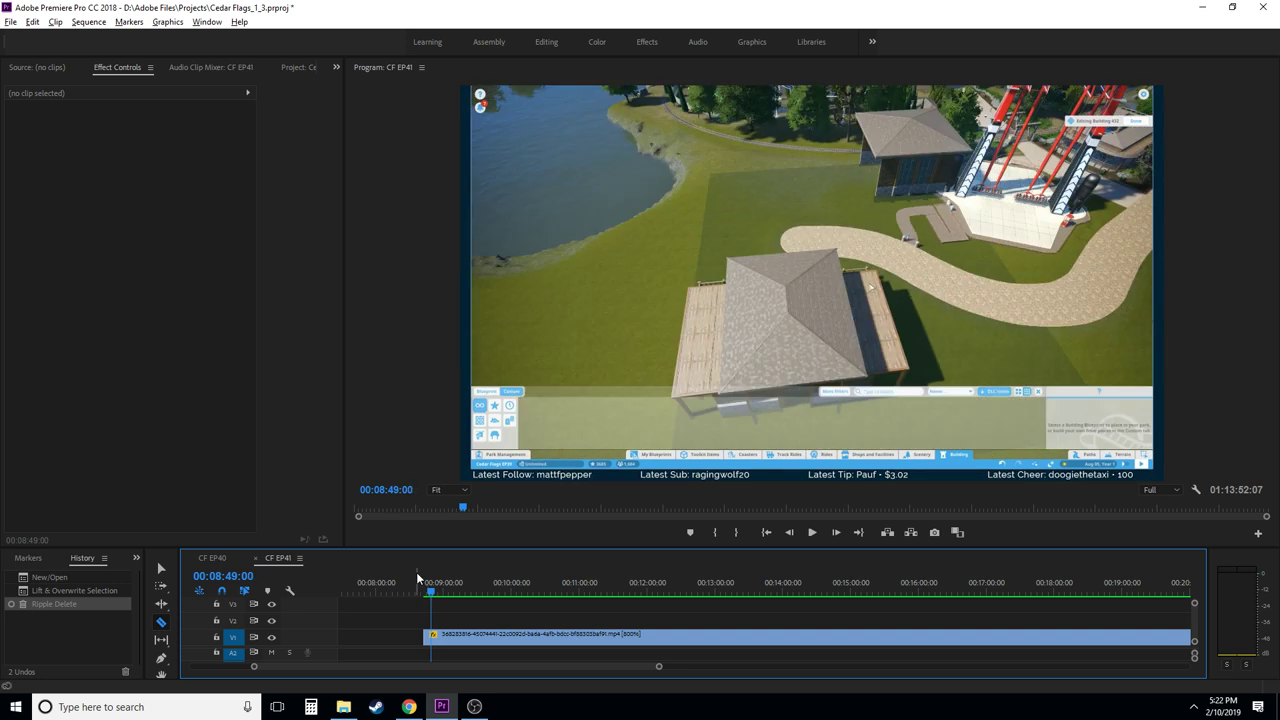
click(432, 640)
key(v)
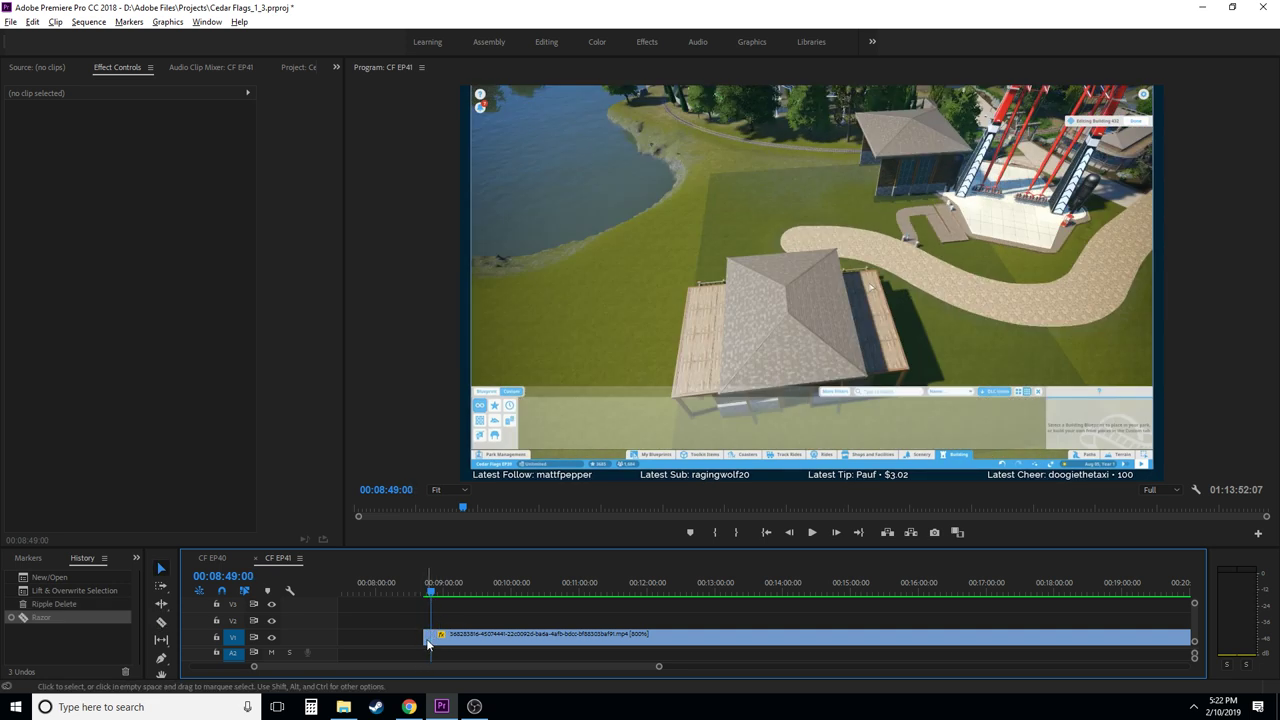
click(428, 636)
key(Delete)
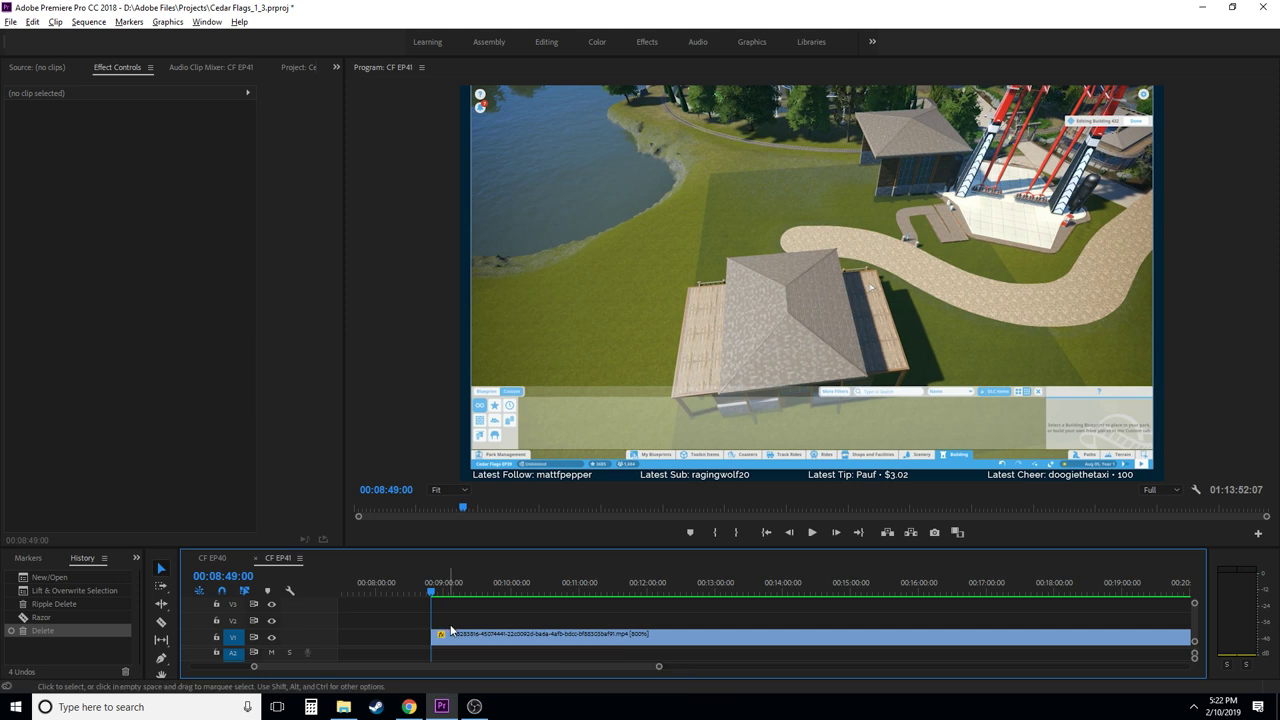
- Split the first clip again at 00:08:52:28 and delete the leading piece before the cut
key(c)
key(space)
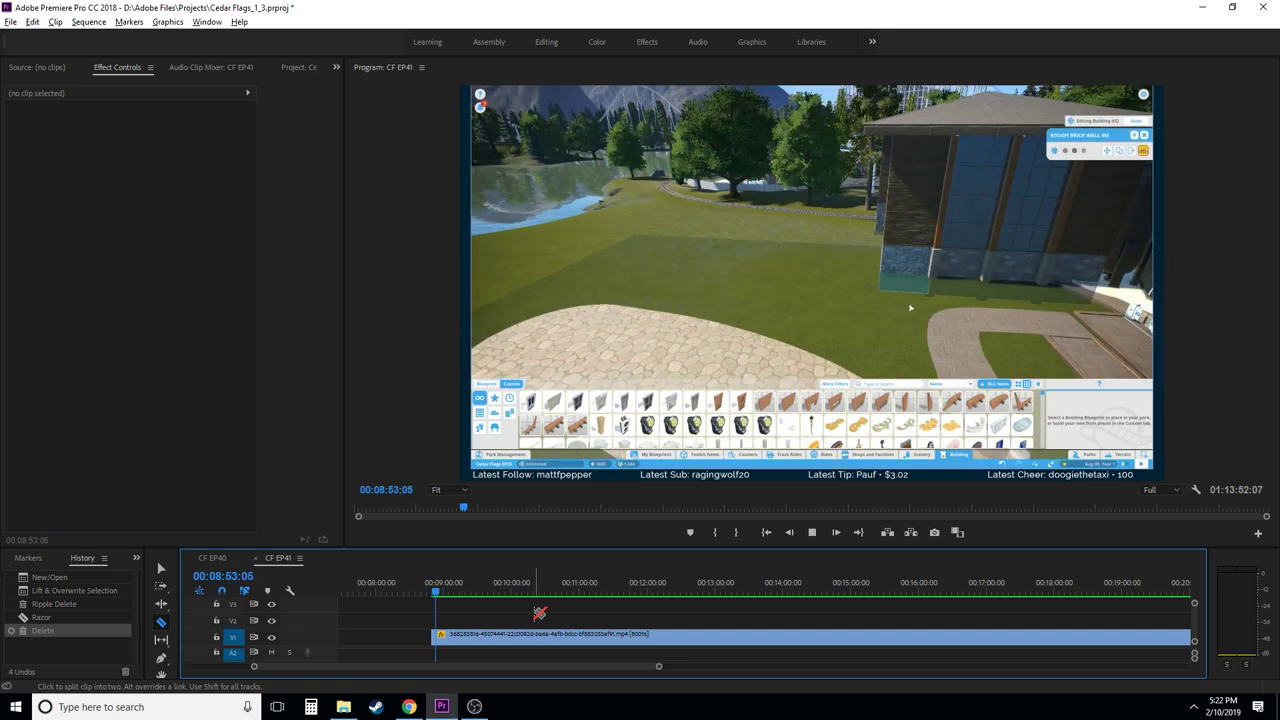
key(space)
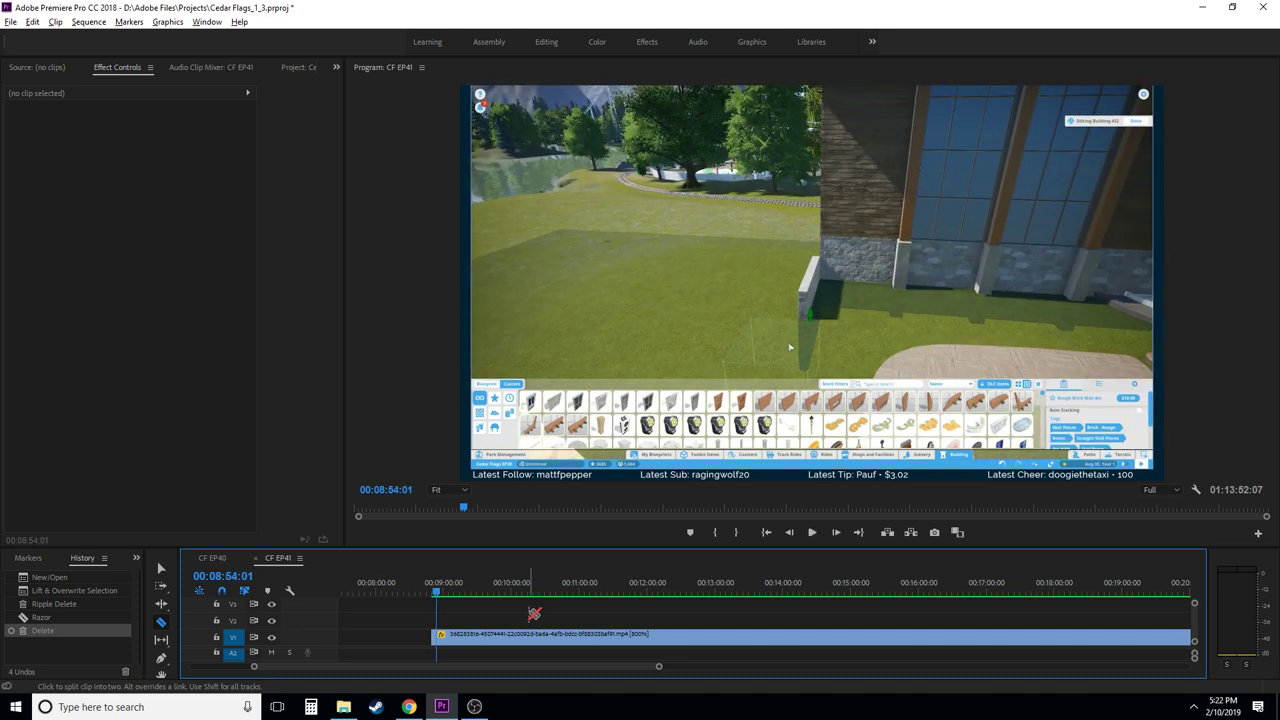
key(Left)
key(Left)
key(Left)
key(Left)
key(Left)
key(Left)
key(Left)
key(Left)
key(Left)
key(Left)
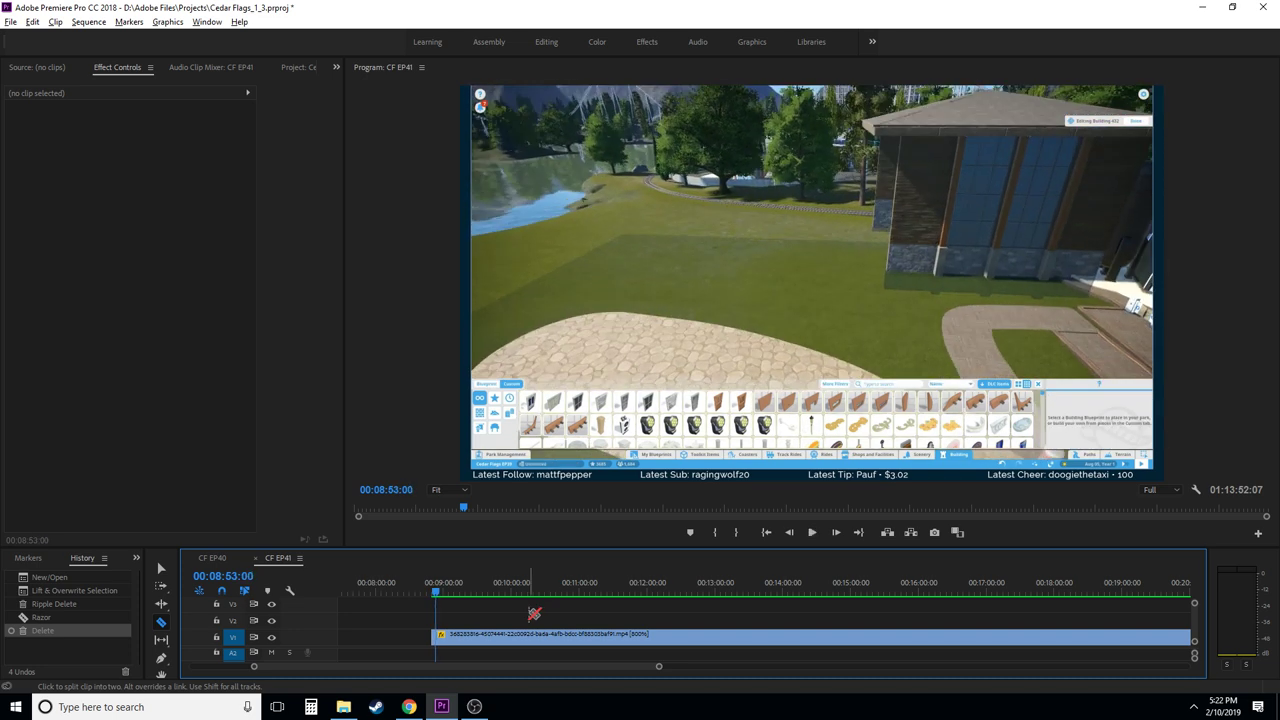
key(equal)
key(equal)
key(equal)
key(equal)
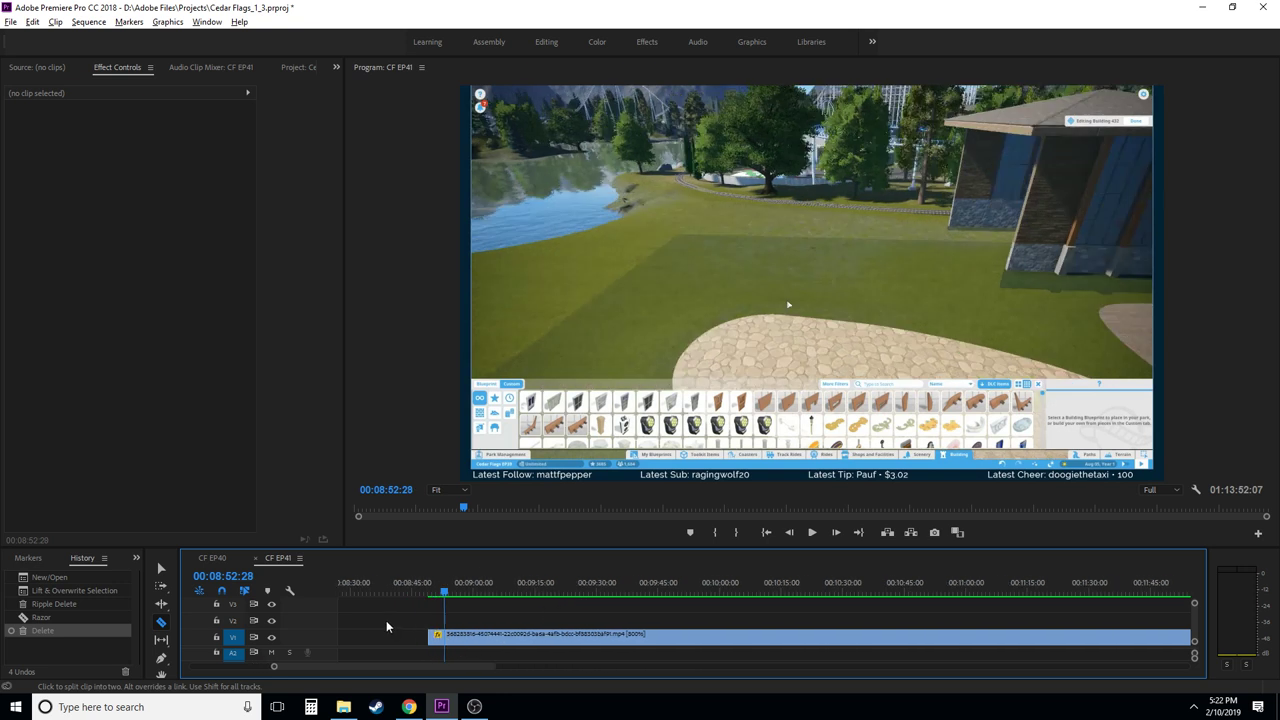
click(477, 637)
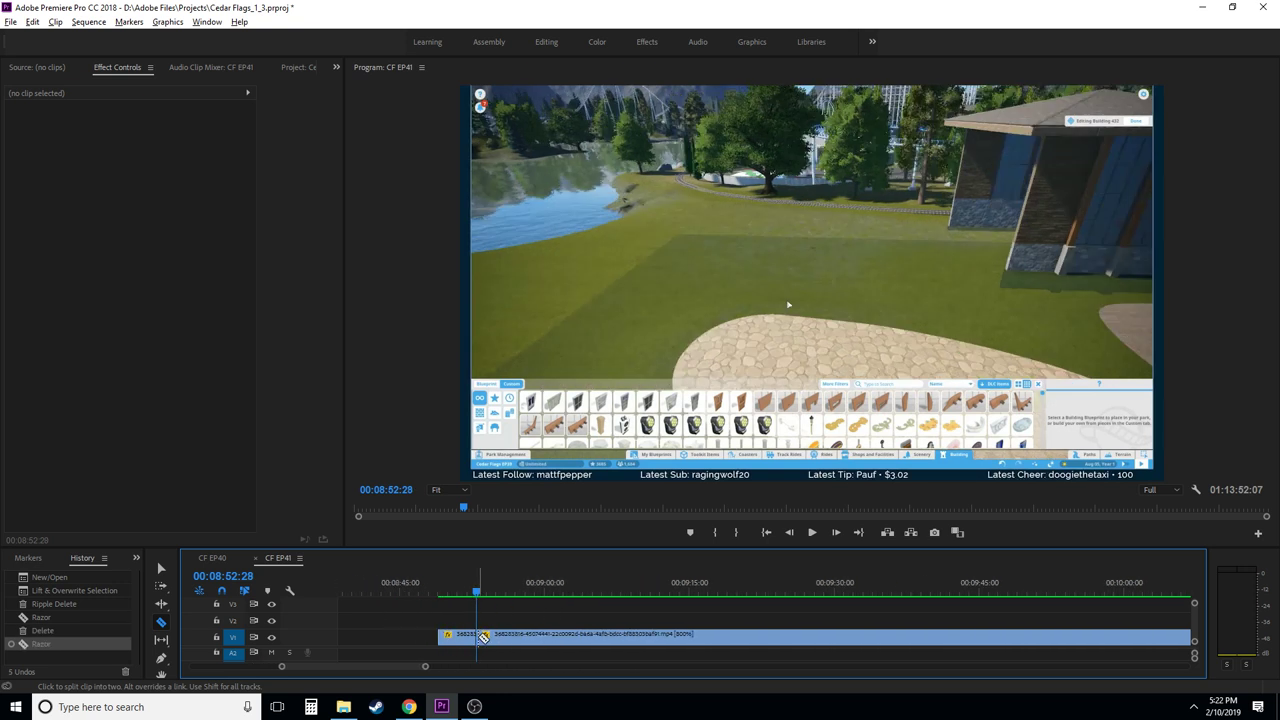
key(v)
click(465, 641)
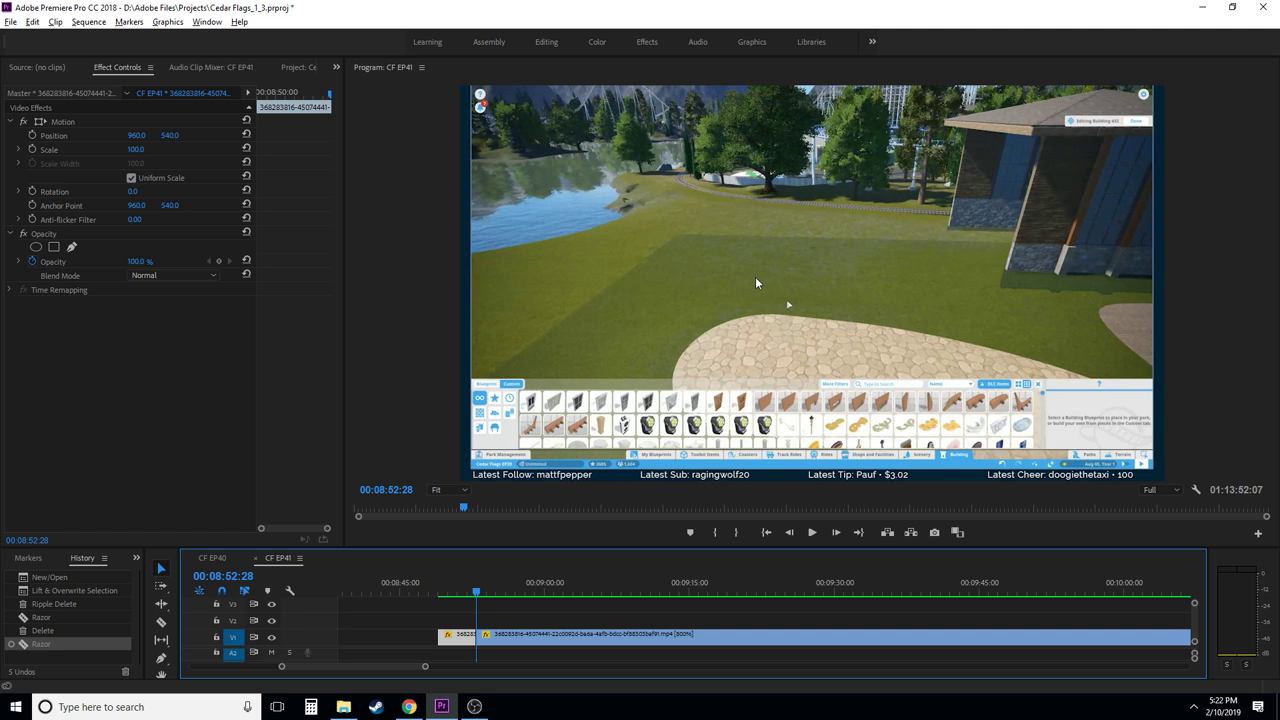
key(Delete)
- Review the trimmed first clip and split it at 00:09:01:21 with the Razor tool, where the restaurant building is highlighted
key(c)
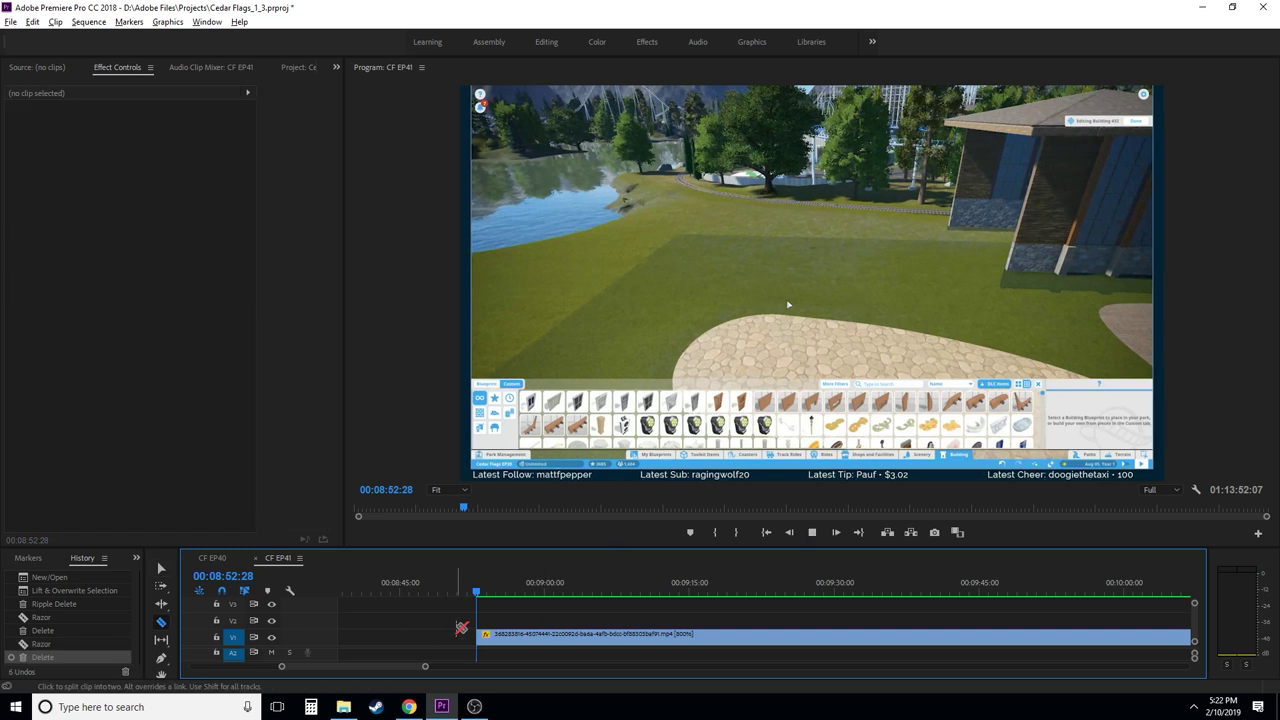
key(space)
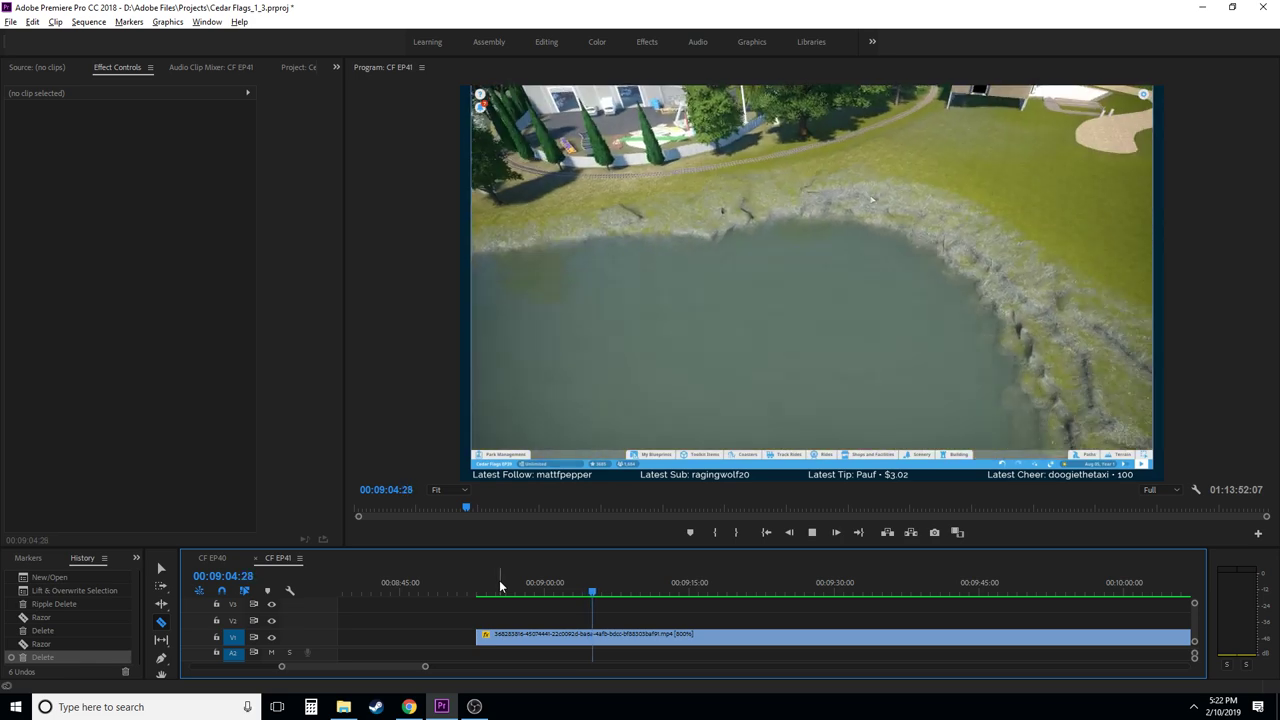
key(space)
scroll(540, 585, up, 2)
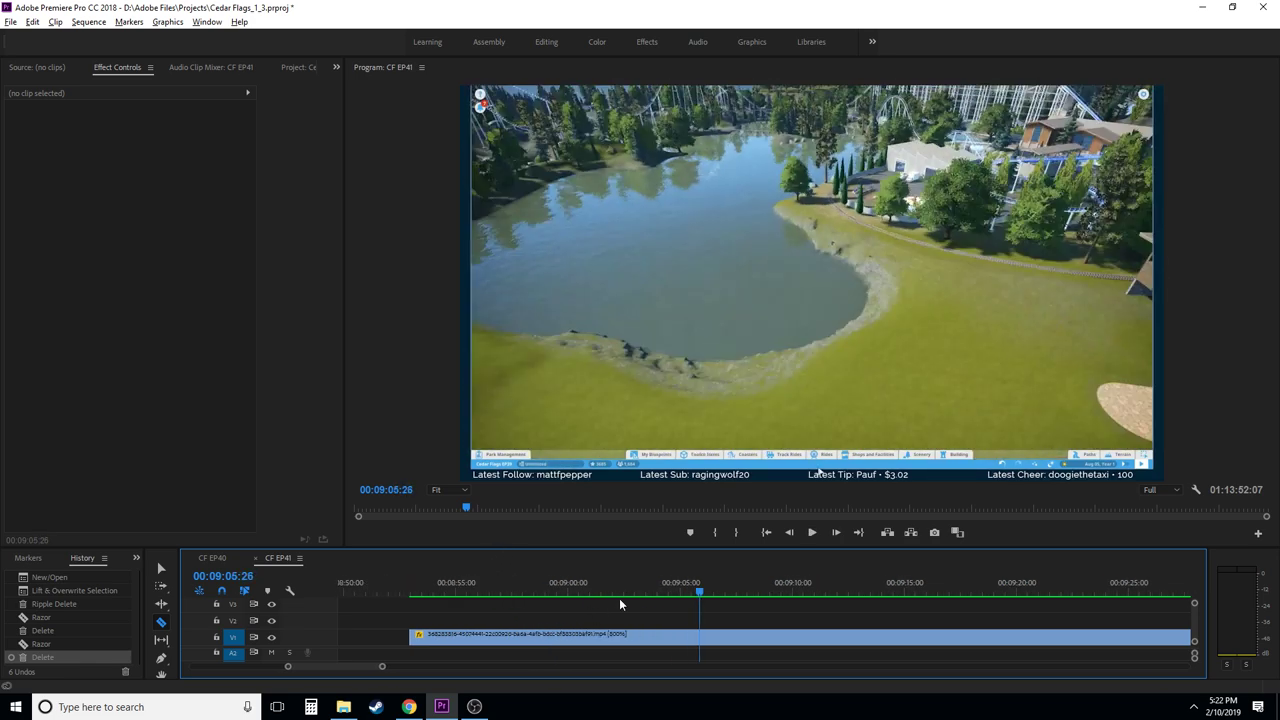
drag(657, 583, 569, 584)
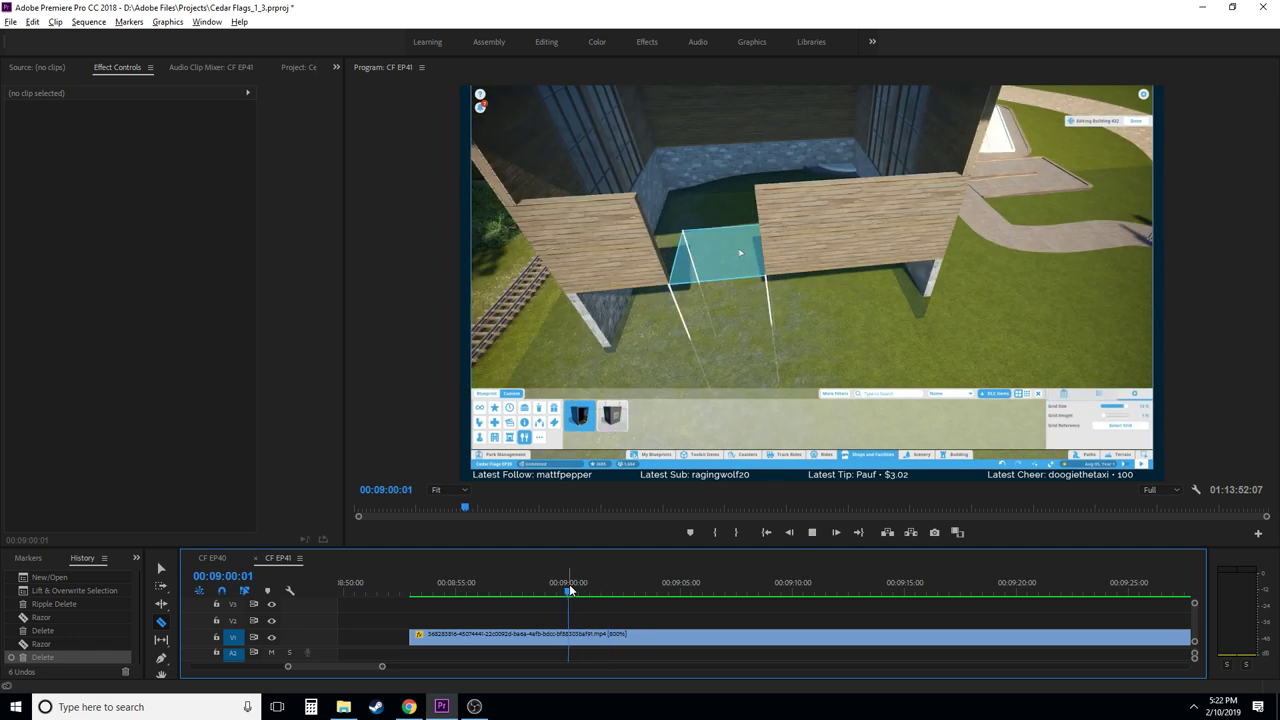
key(space)
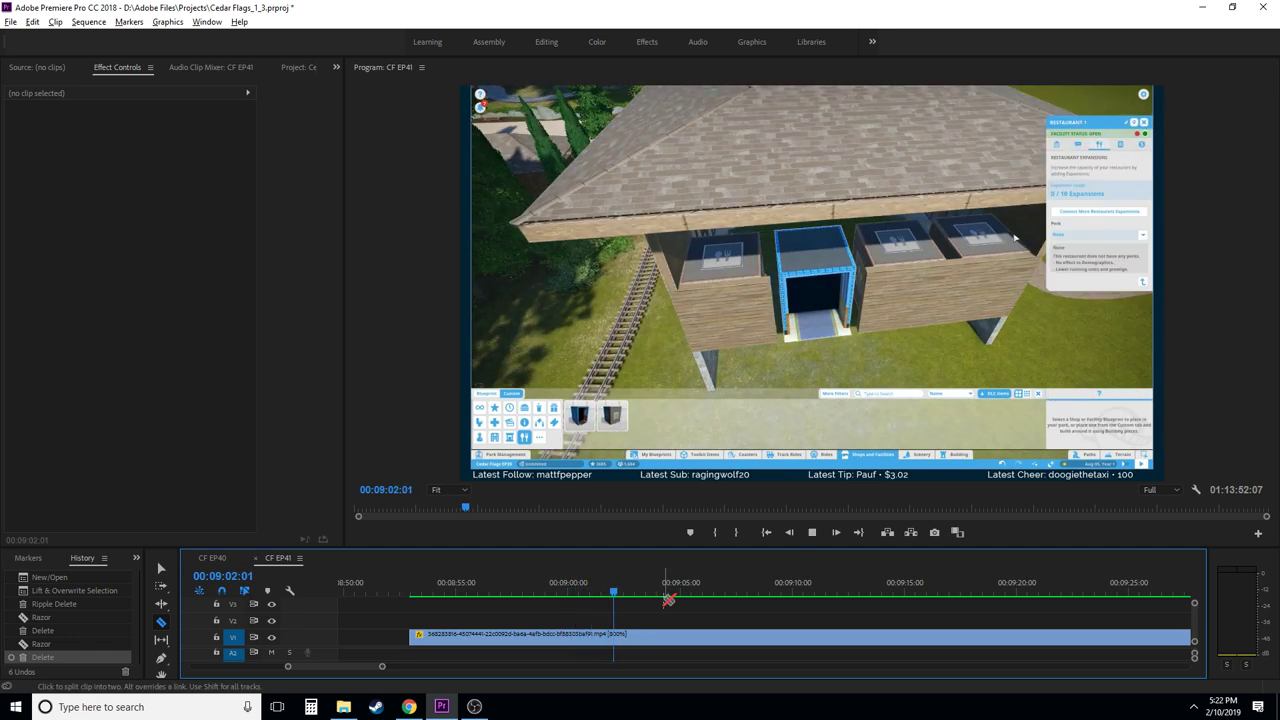
mouse_move(620, 595)
mouse_down()
mouse_move(593, 594)
mouse_move(606, 594)
mouse_up()
click(612, 641)
- Split the rest of the first clip at 00:09:42:27, where path placement beside the building begins
key(minus)
key(minus)
key(minus)
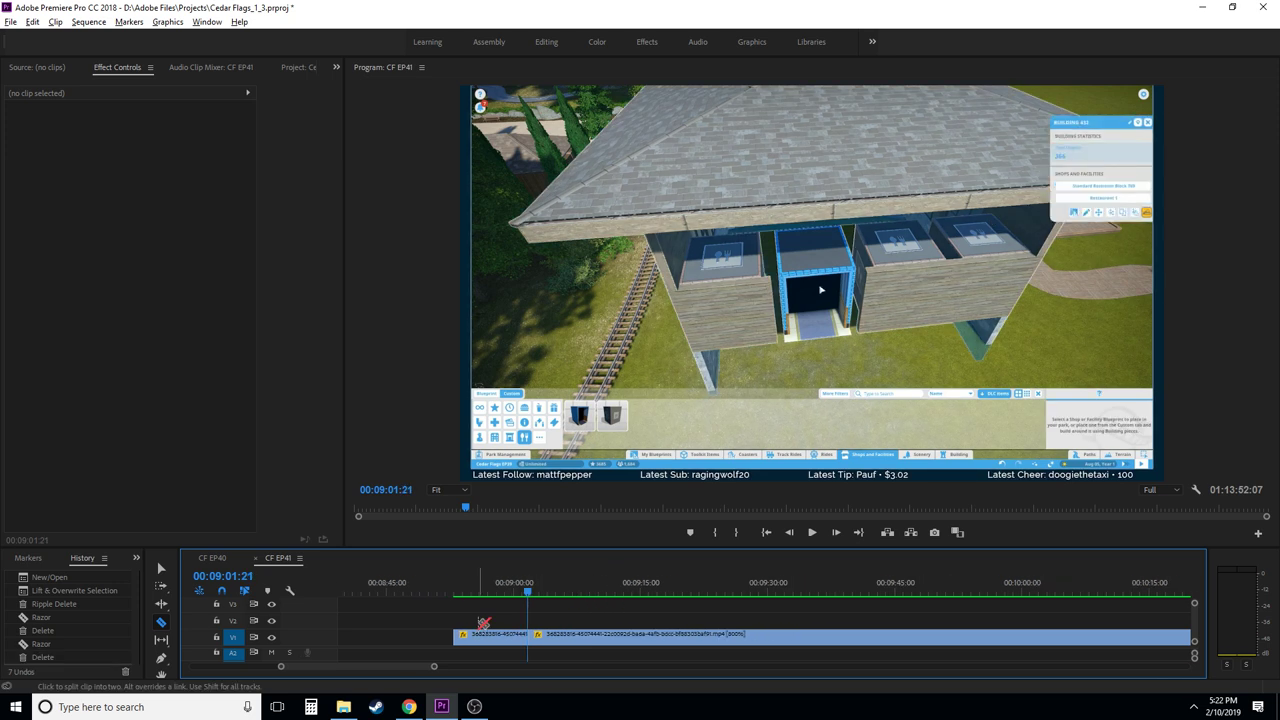
key(minus)
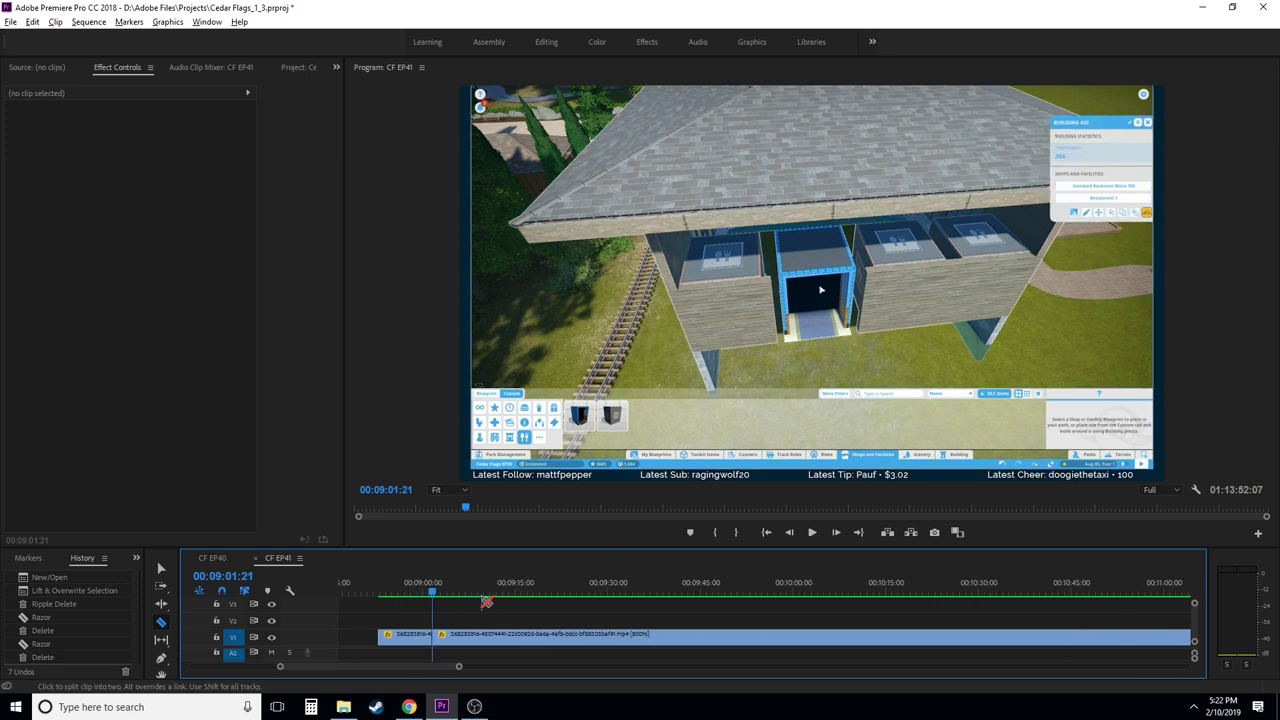
drag(445, 594, 622, 604)
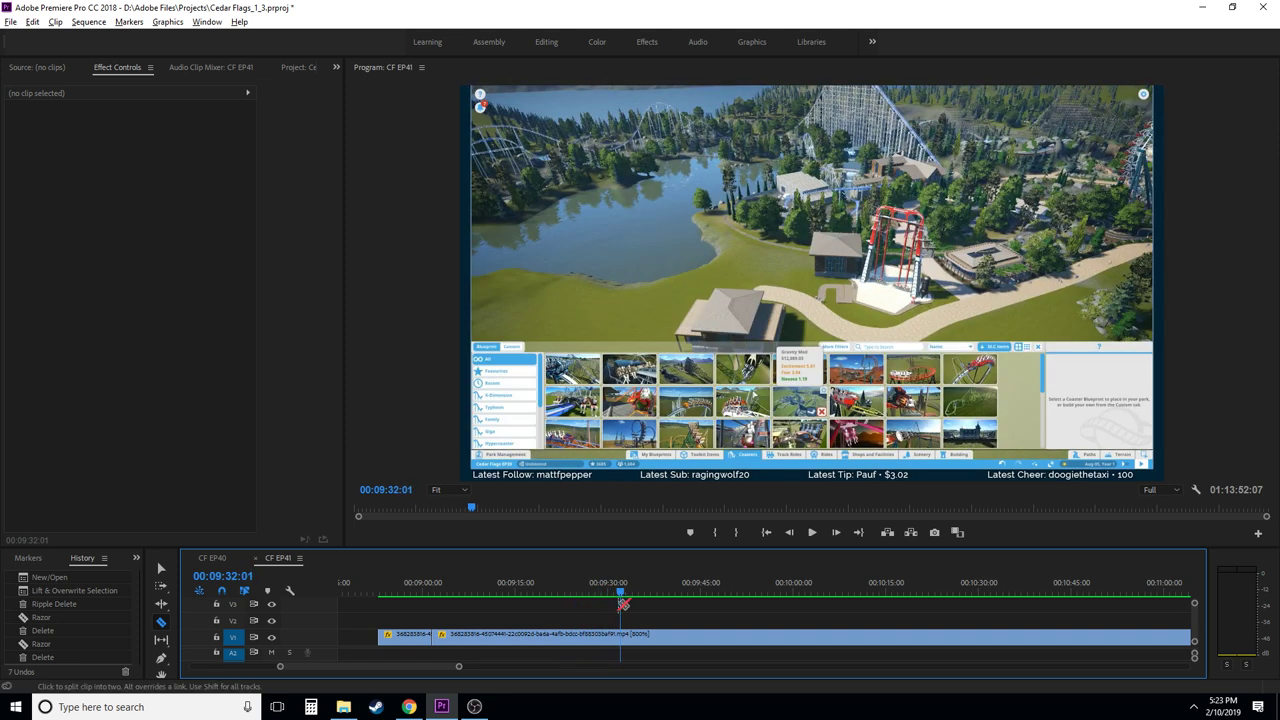
scroll(621, 604, down, 4)
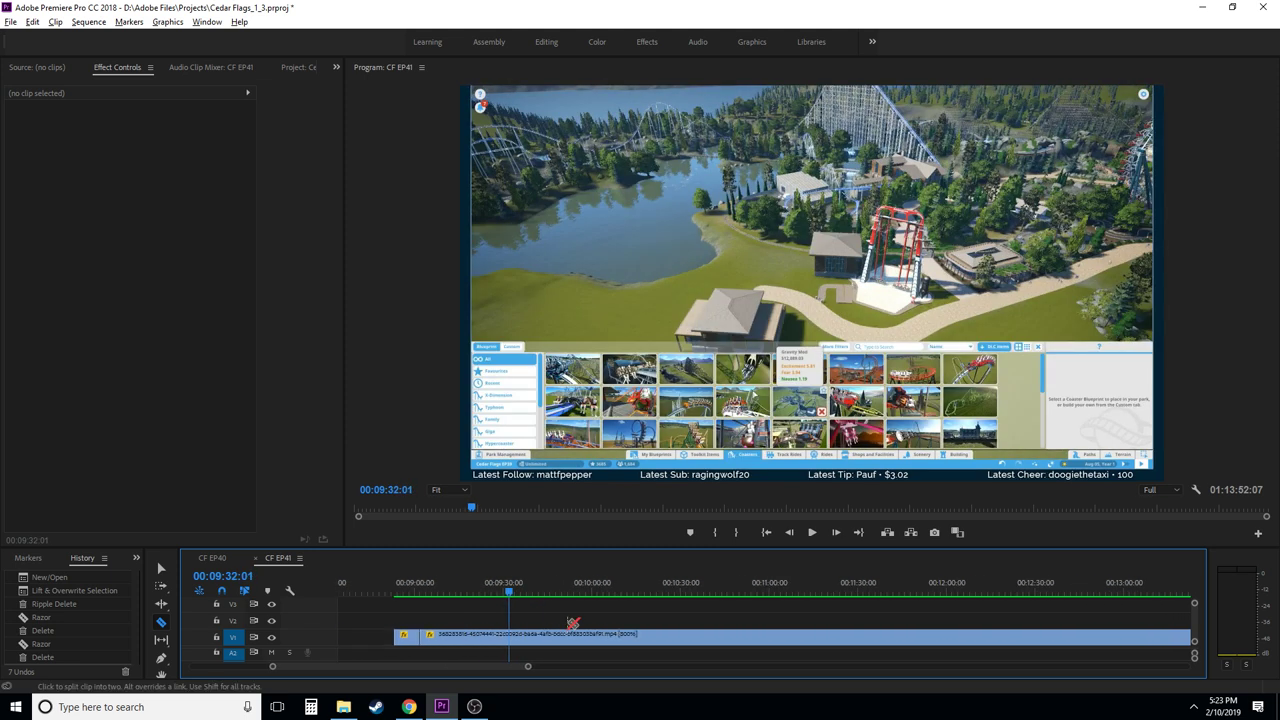
mouse_move(520, 596)
mouse_down()
mouse_move(578, 593)
mouse_move(543, 590)
mouse_up()
click(543, 636)
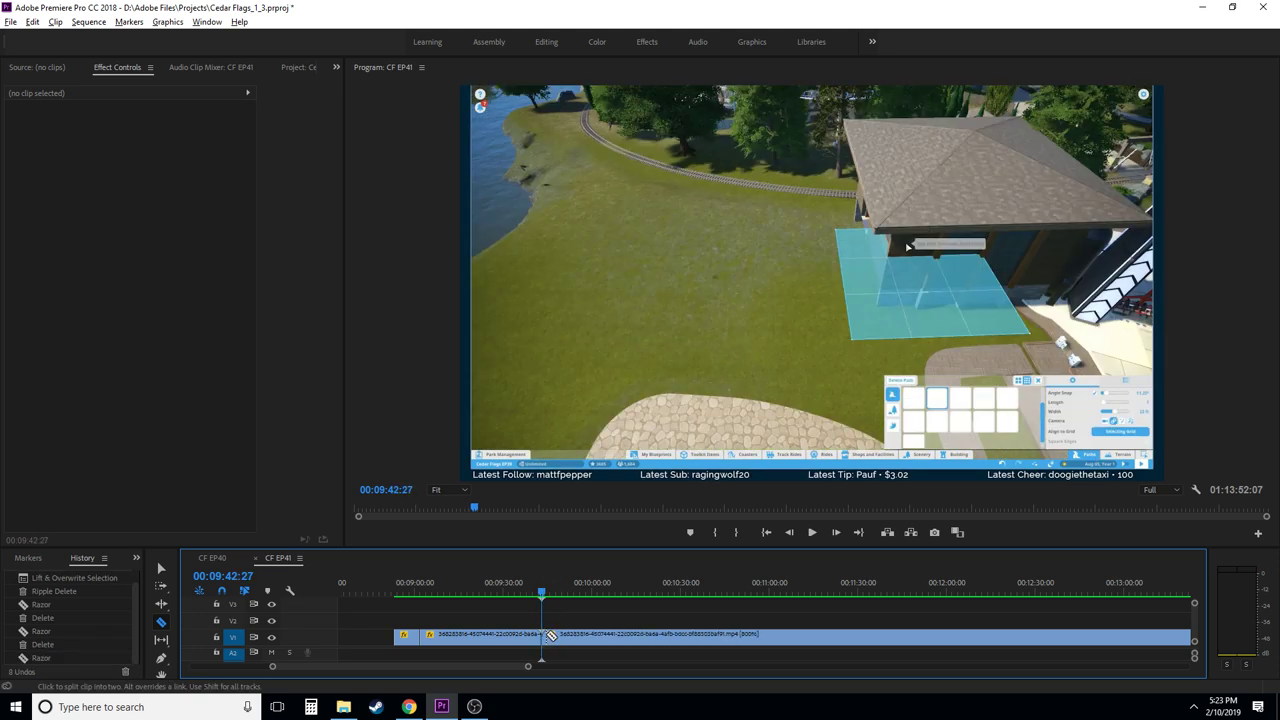
- Ripple delete the section of the clip between 00:09:01:21 and 00:09:42:27 on V1
drag(479, 594, 510, 595)
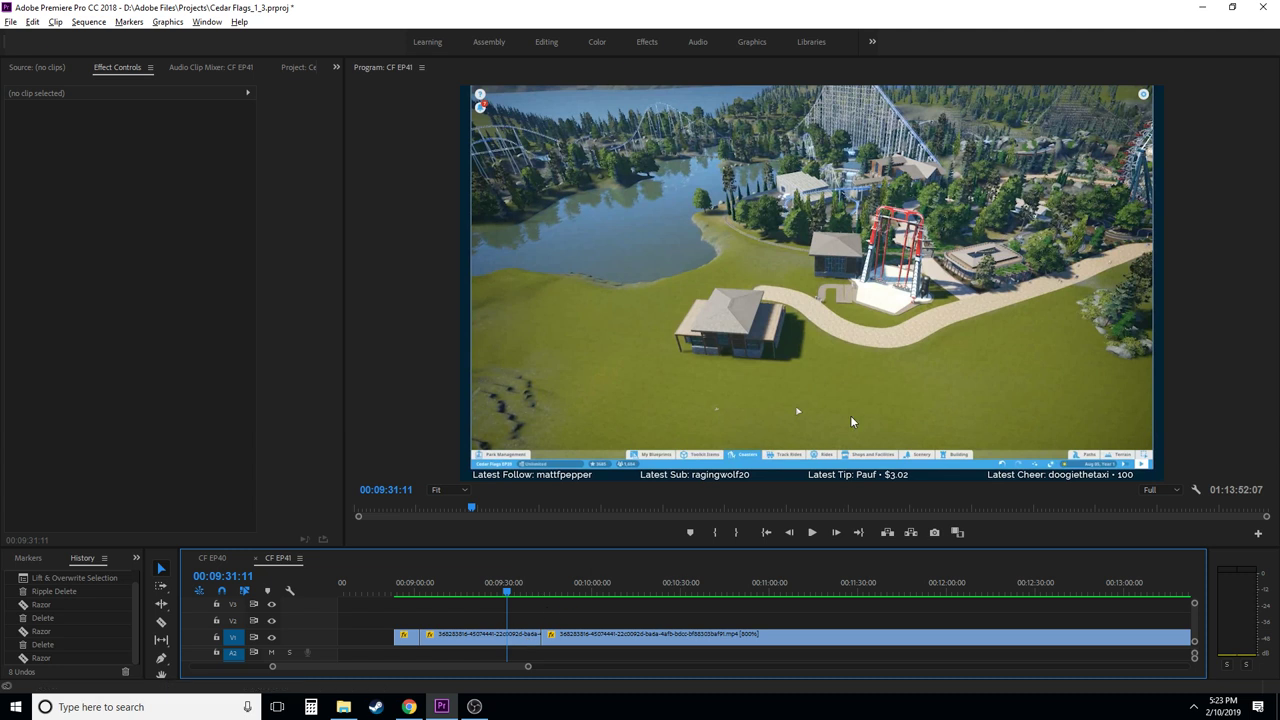
key(shift+Delete)
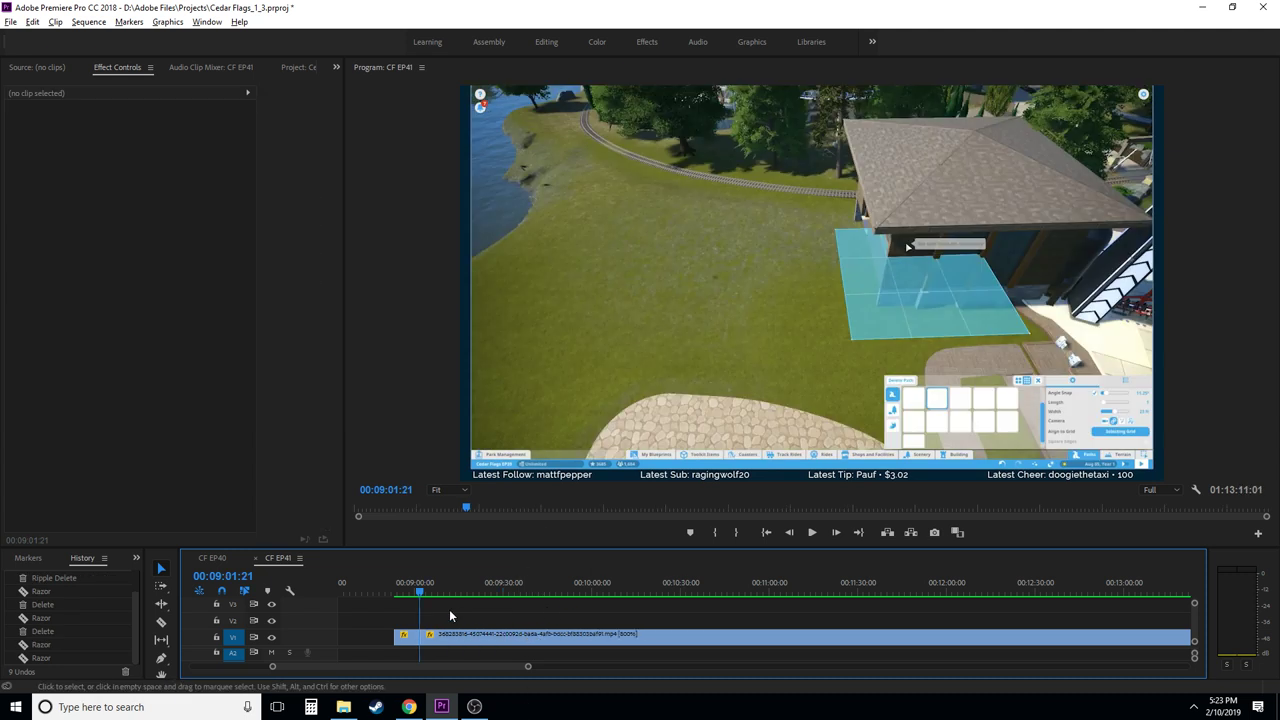
- Play through the footage on both sides of the join at 00:09:01:21 to find where the path placement should be cut
key(equal)
key(equal)
click(411, 592)
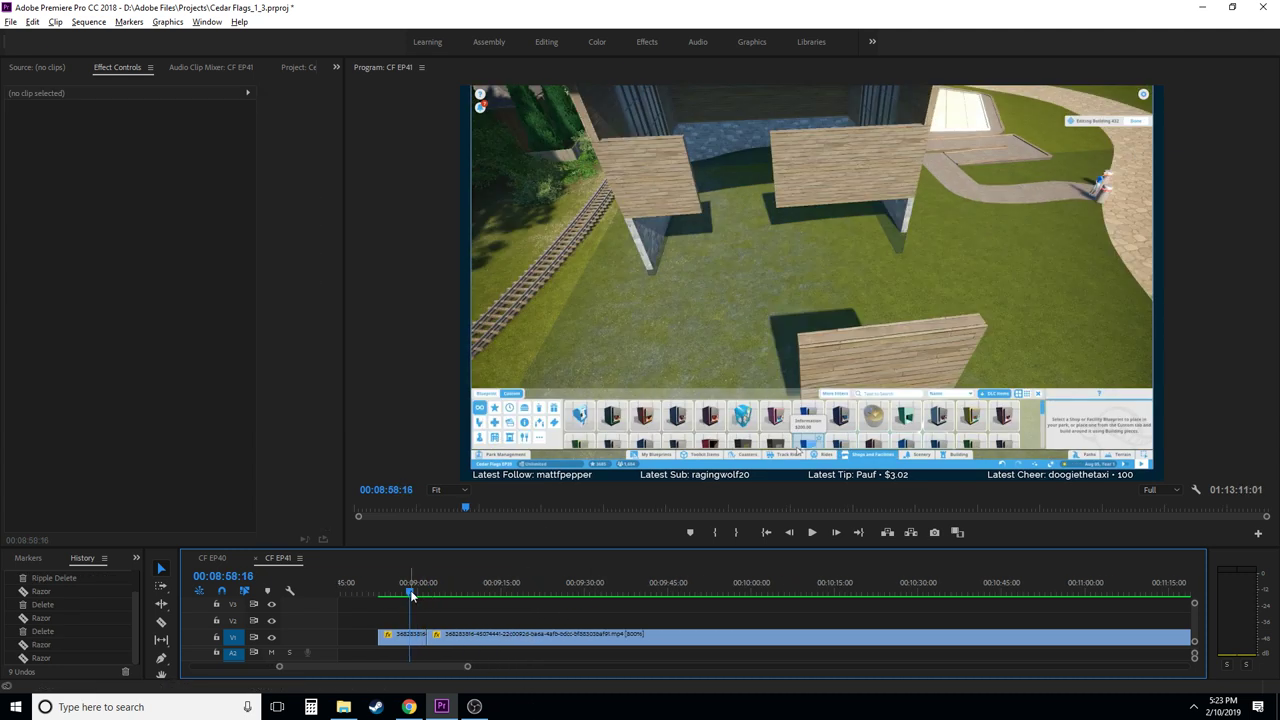
key(c)
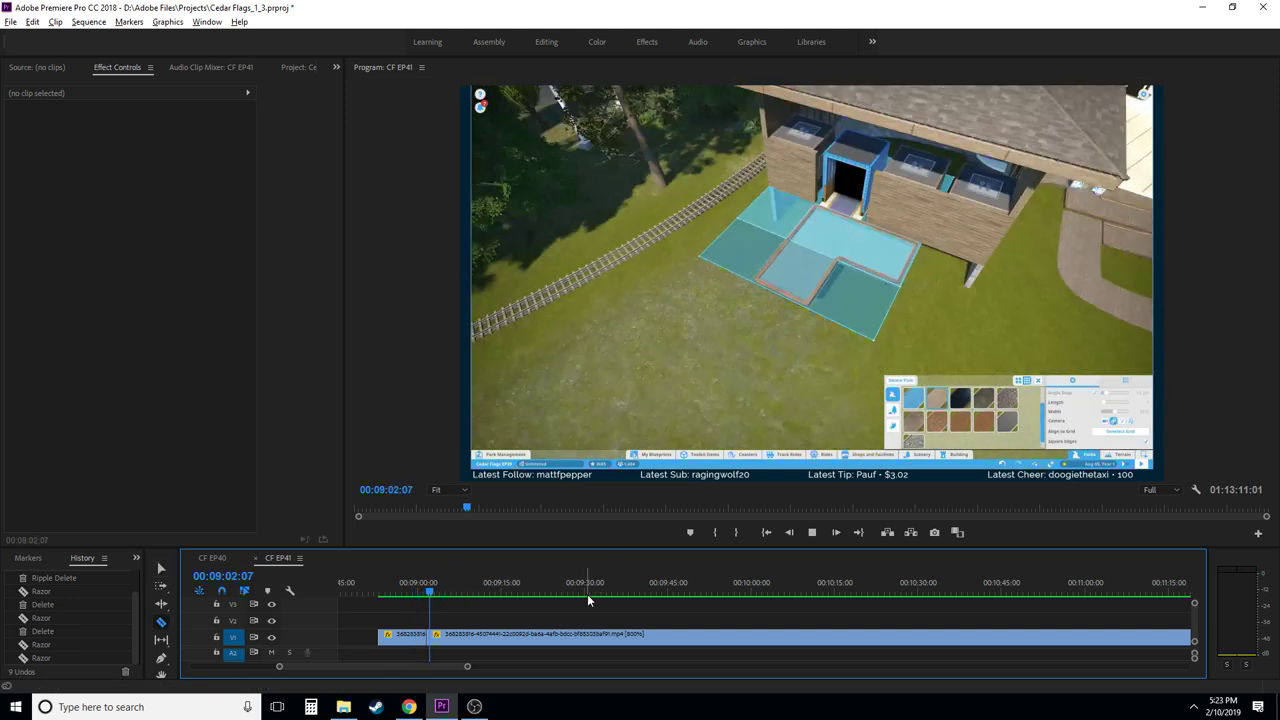
key(space)
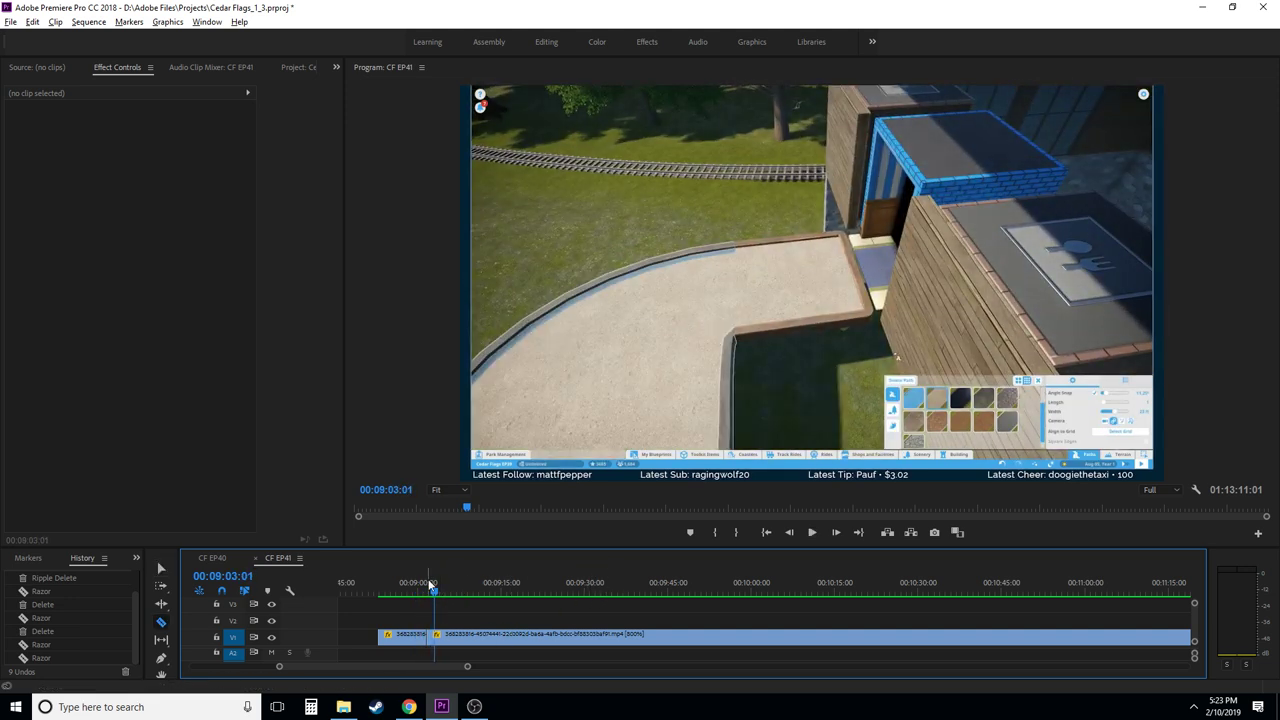
drag(432, 588, 422, 592)
key(space)
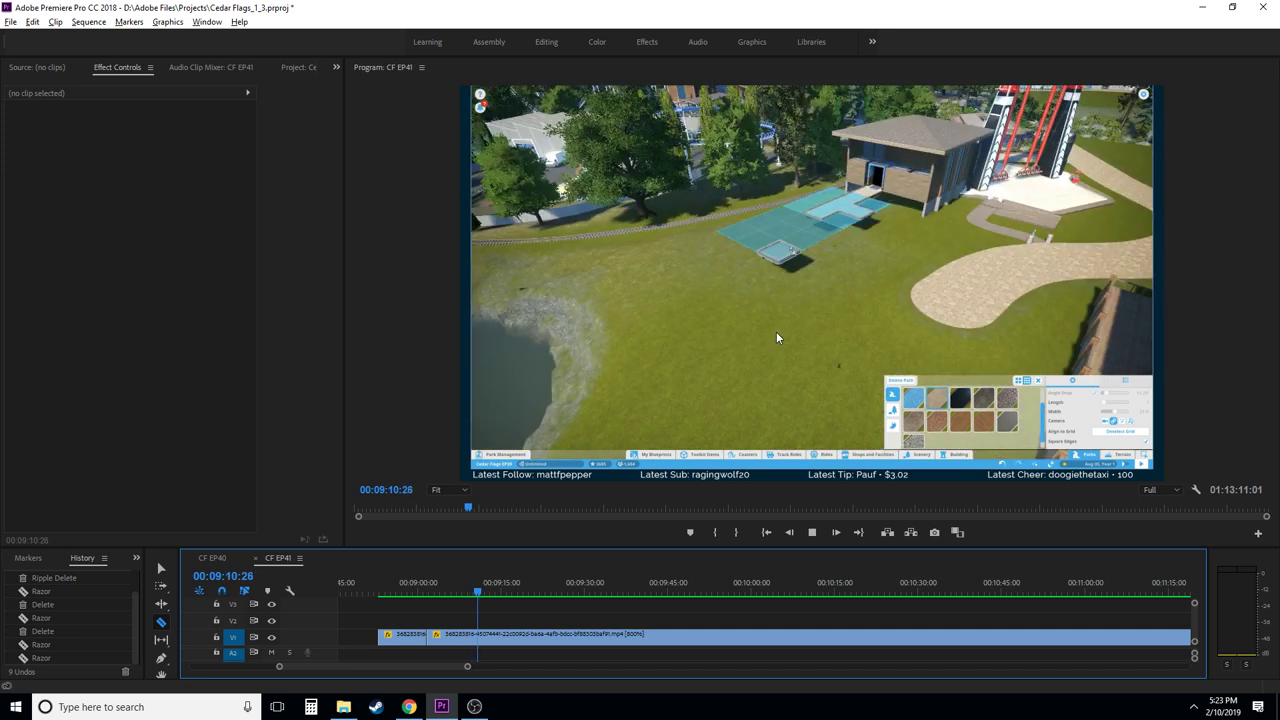
key(space)
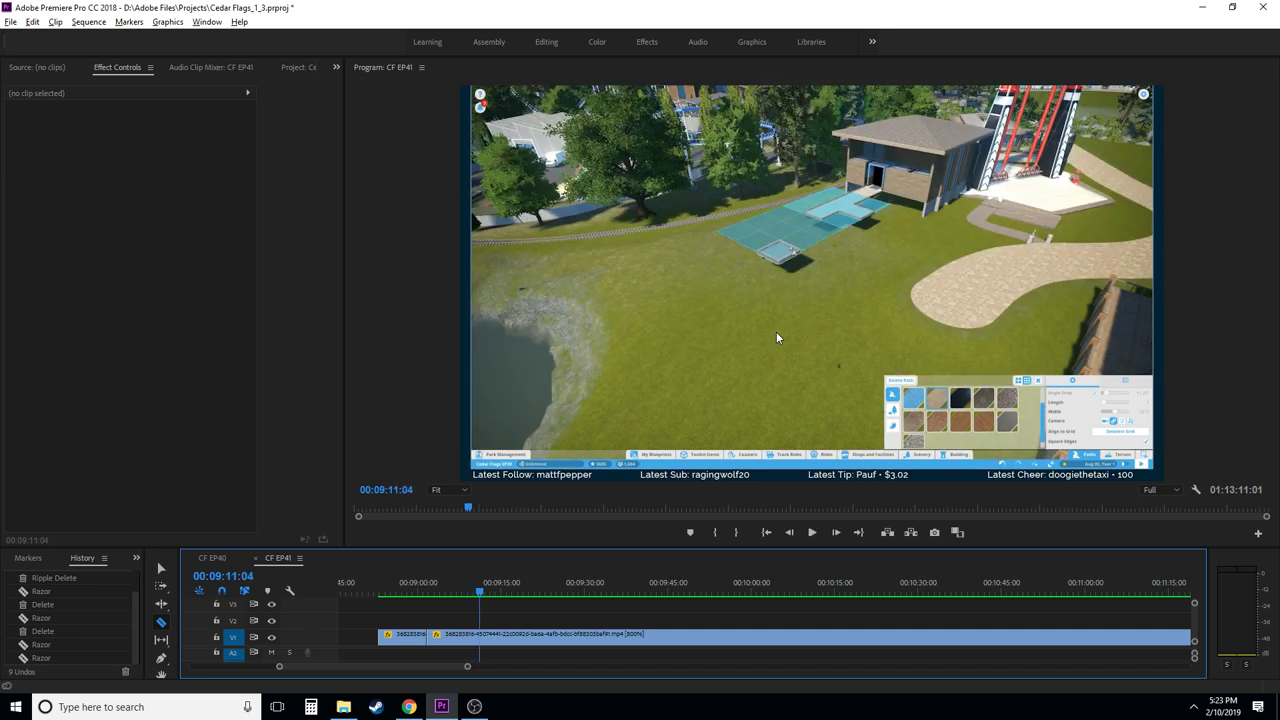
scroll(470, 628, up, 3)
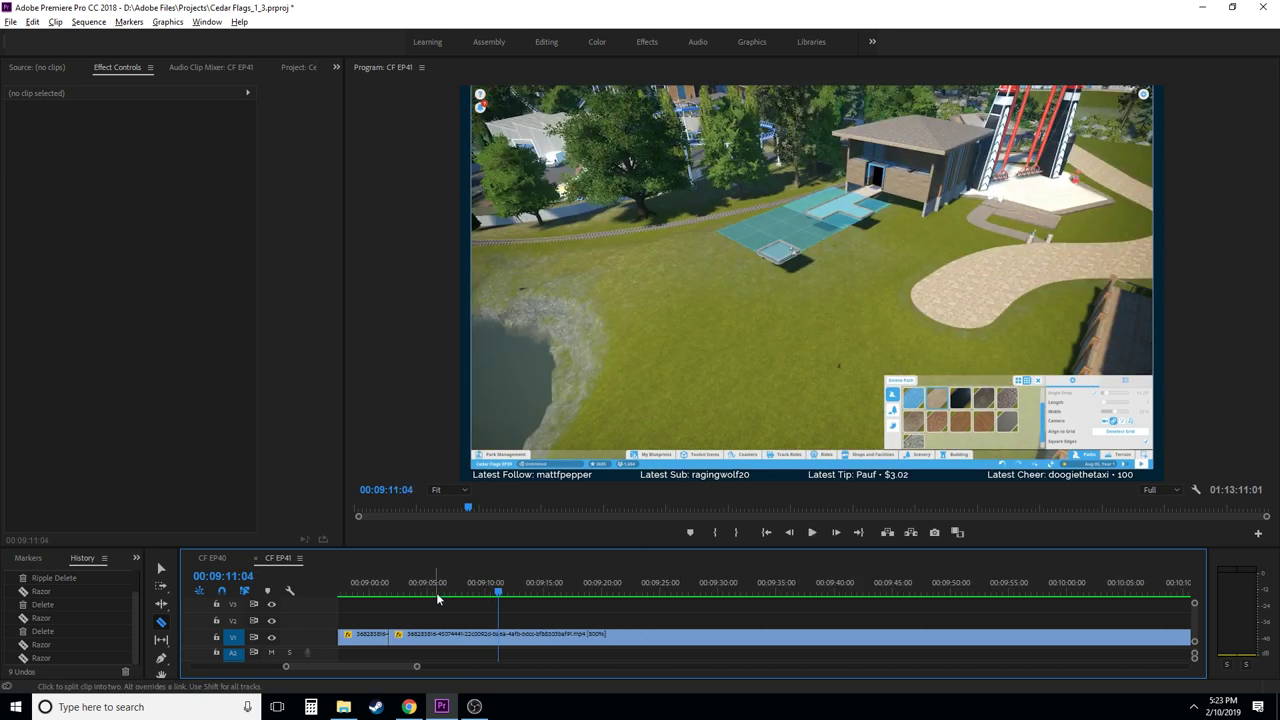
click(470, 585)
key(space)
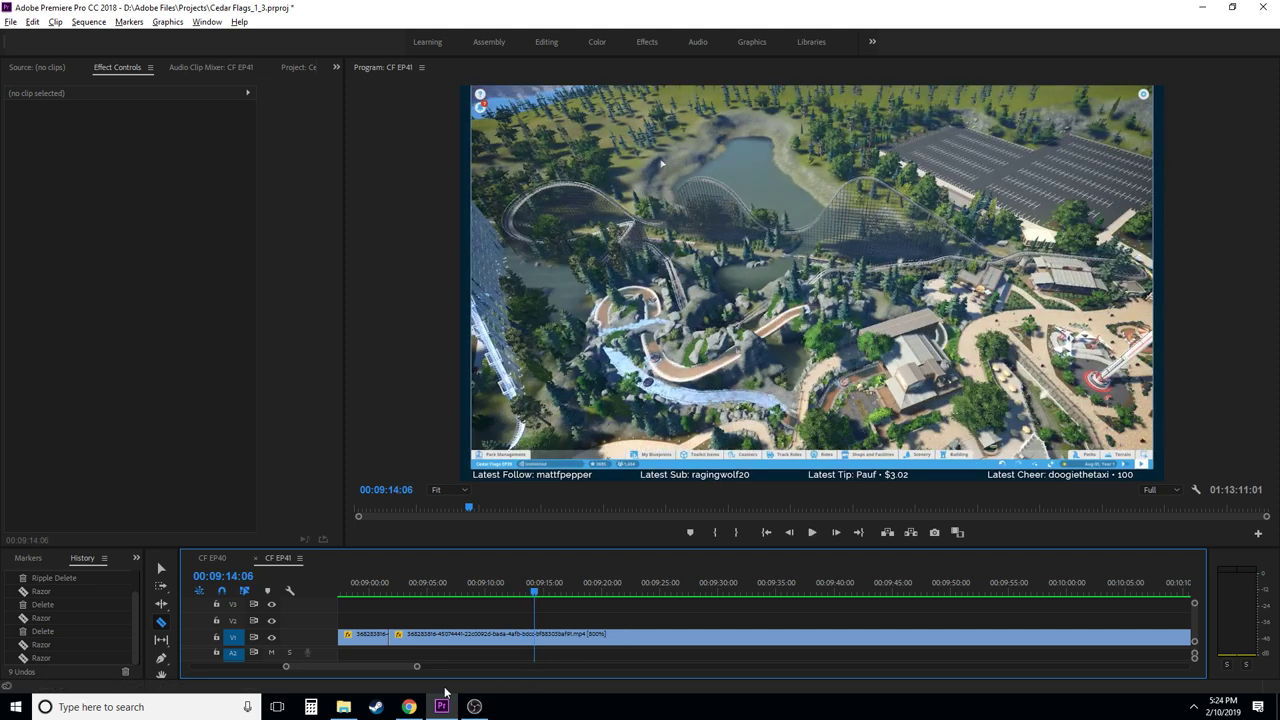
key(equal)
click(455, 592)
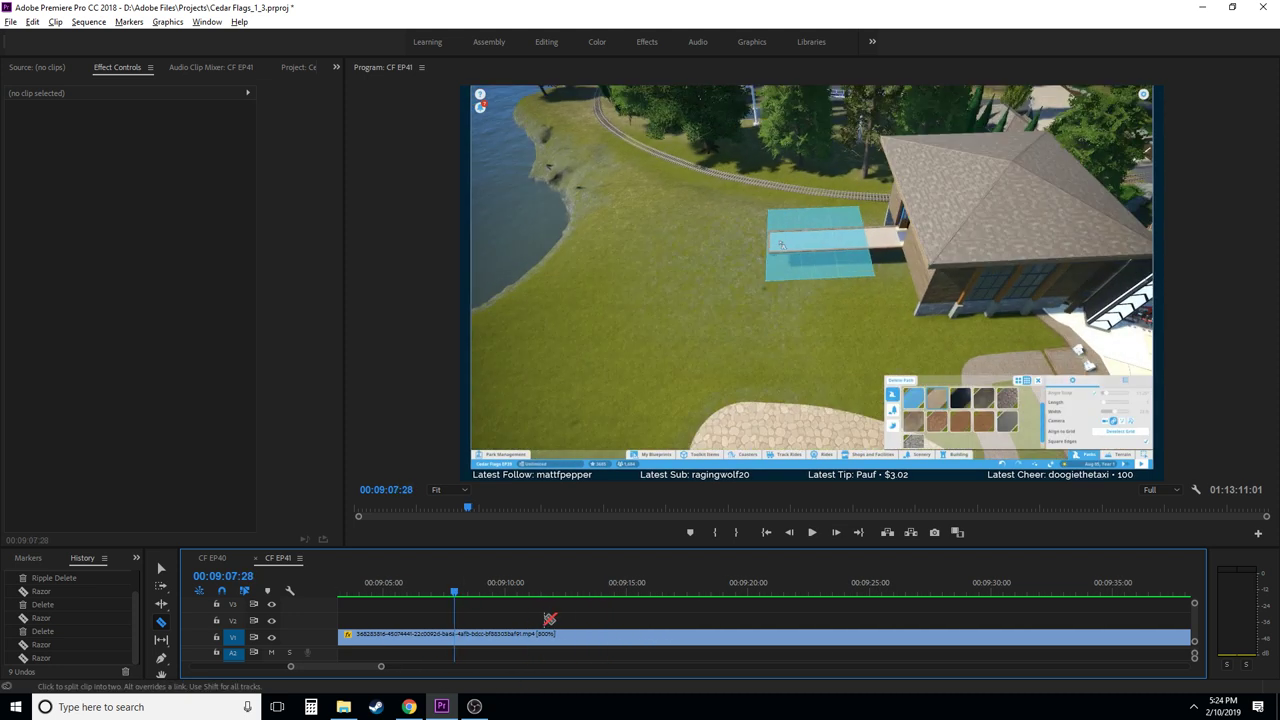
key(minus)
click(412, 592)
key(space)
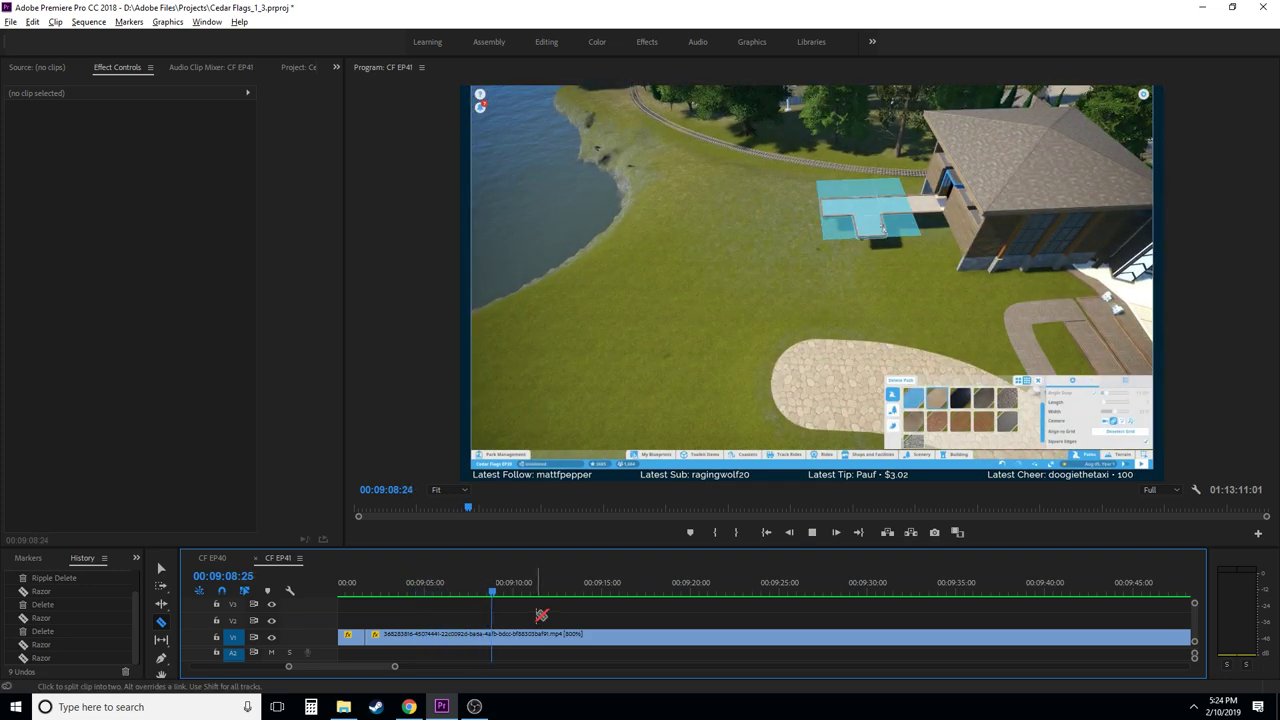
key(space)
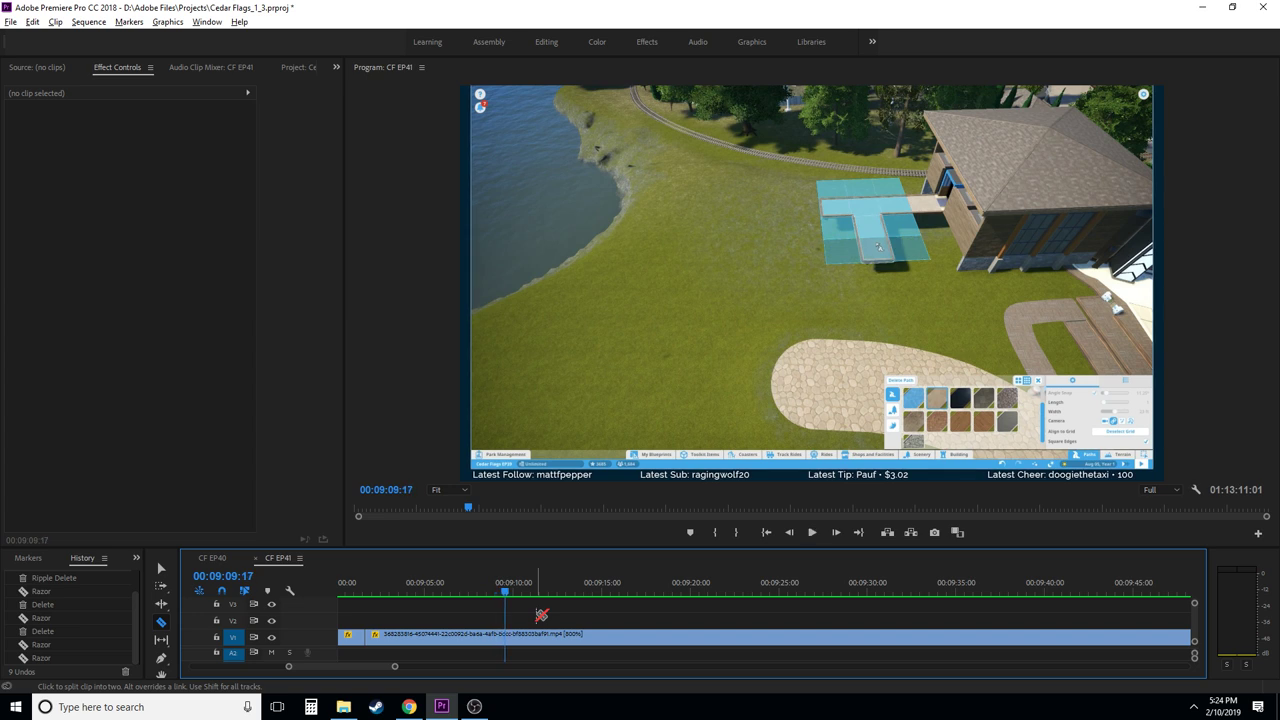
- Find the exact frame at 00:09:10:15, where the path grid extends out from the building, and split the clip there with the Razor tool
key(Right)
key(Right)
key(Right)
key(Right)
key(Right)
key(Right)
key(Right)
key(Right)
key(Right)
key(Right)
key(Right)
key(Right)
key(Right)
key(Right)
key(Right)
key(Right)
key(Right)
key(Right)
key(Right)
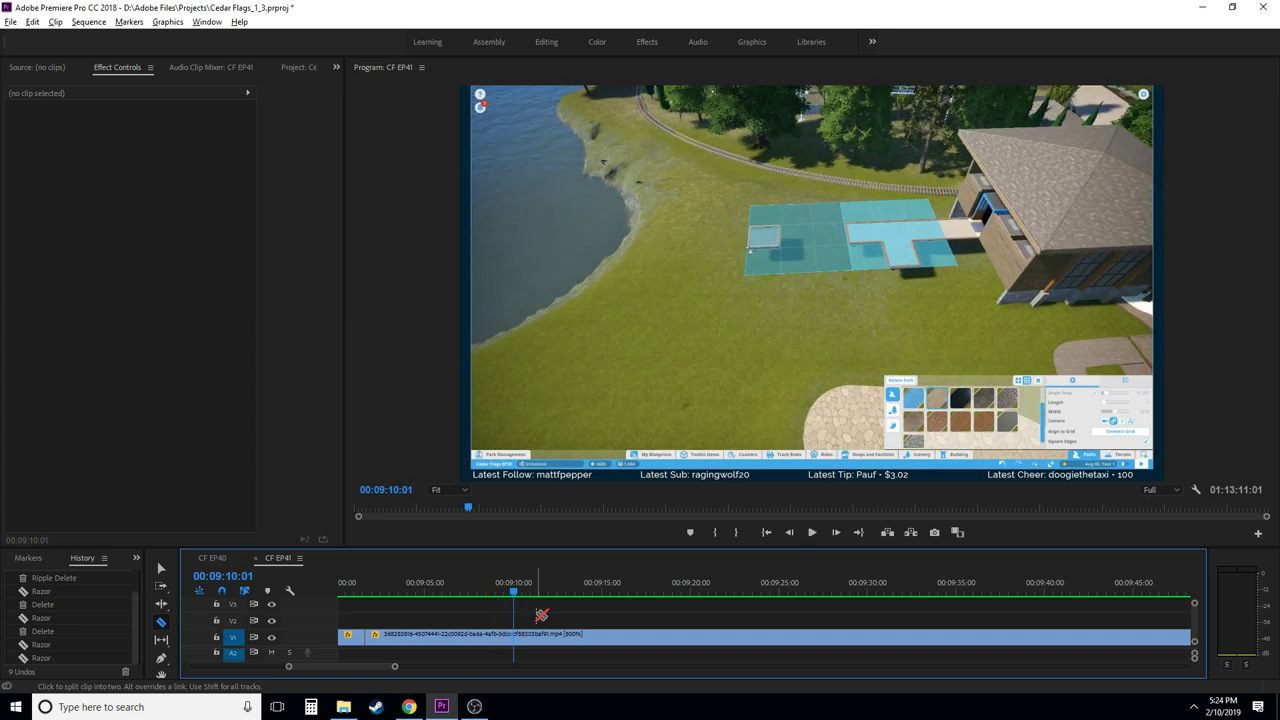
key(Right)
key(Right)
key(Right)
key(Right)
key(Right)
key(Right)
key(Right)
key(Right)
key(Right)
key(Right)
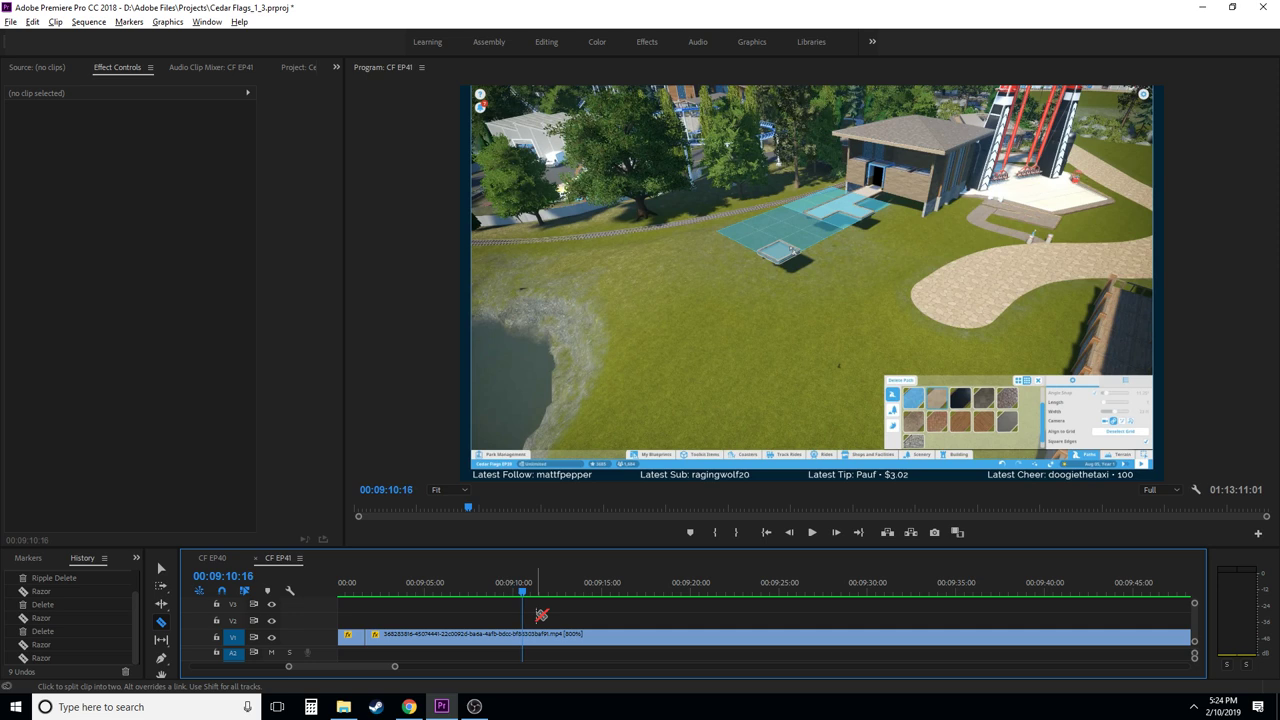
key(Right)
key(Left)
key(Left)
key(Left)
key(Left)
key(Left)
key(Left)
key(Left)
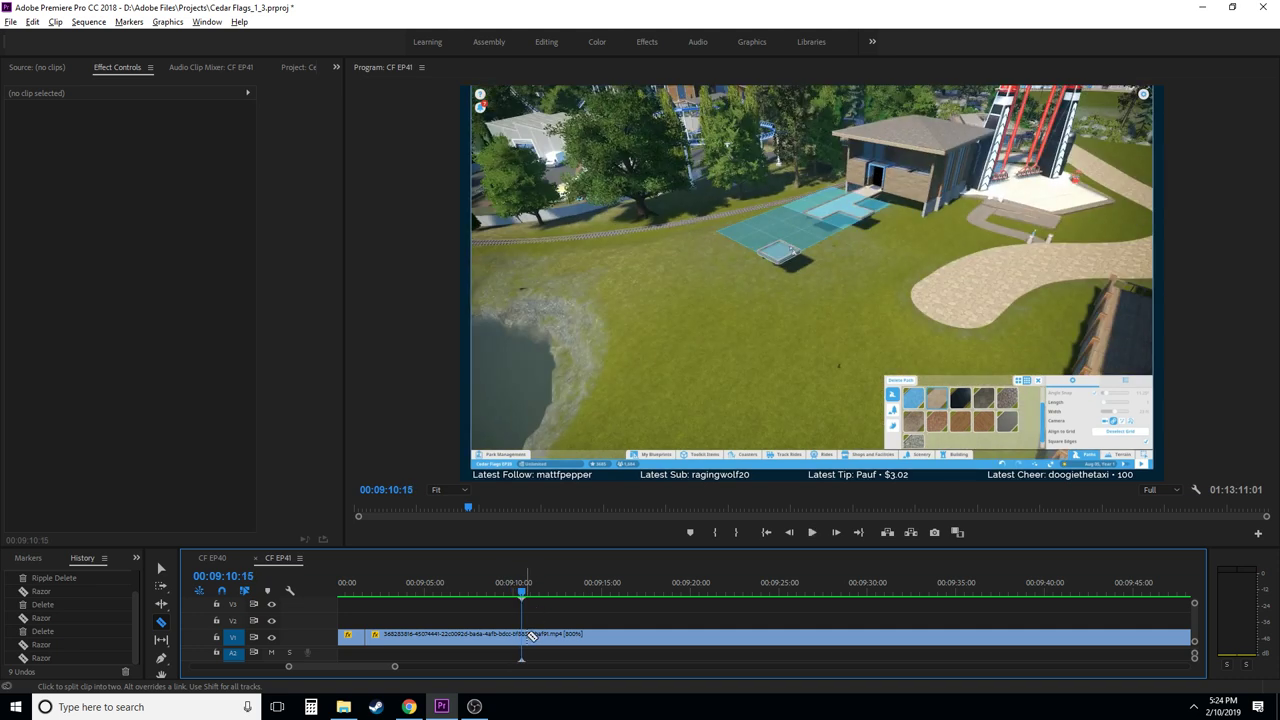
click(527, 637)
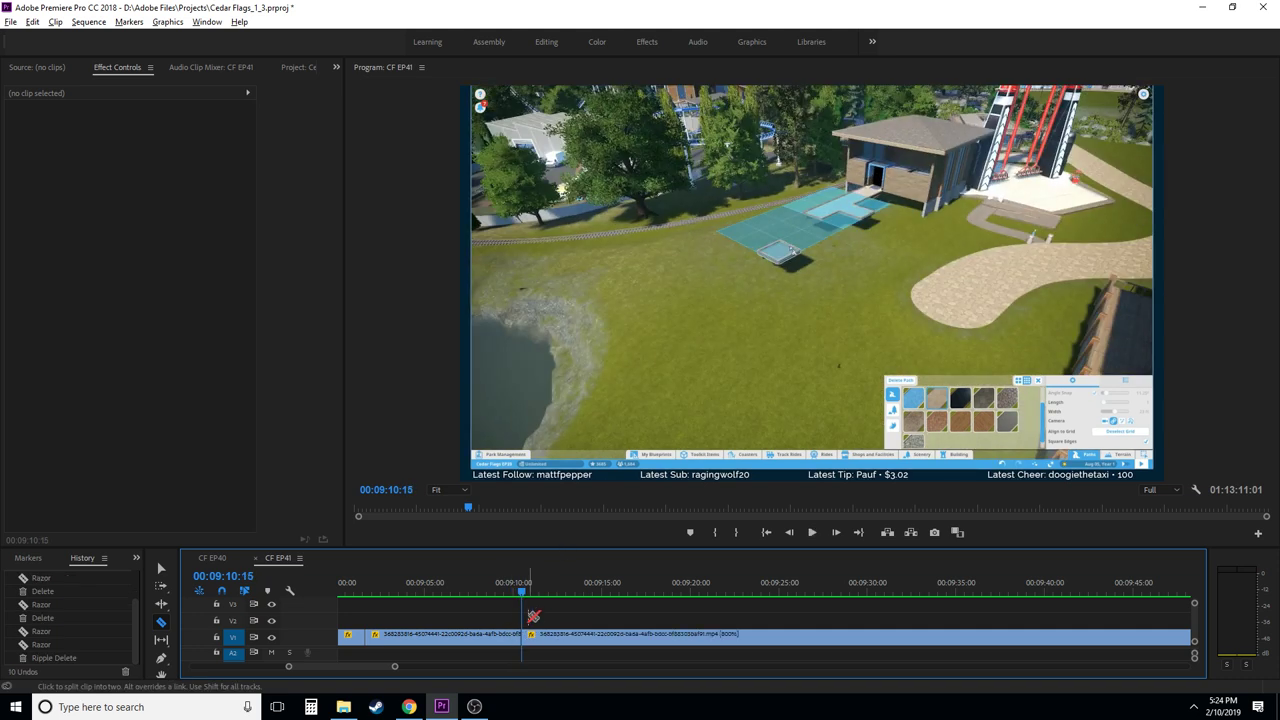
- Split the clip at 00:09:16:18 and ripple delete the piece between 00:09:10:15 and this cut
key(minus)
click(465, 586)
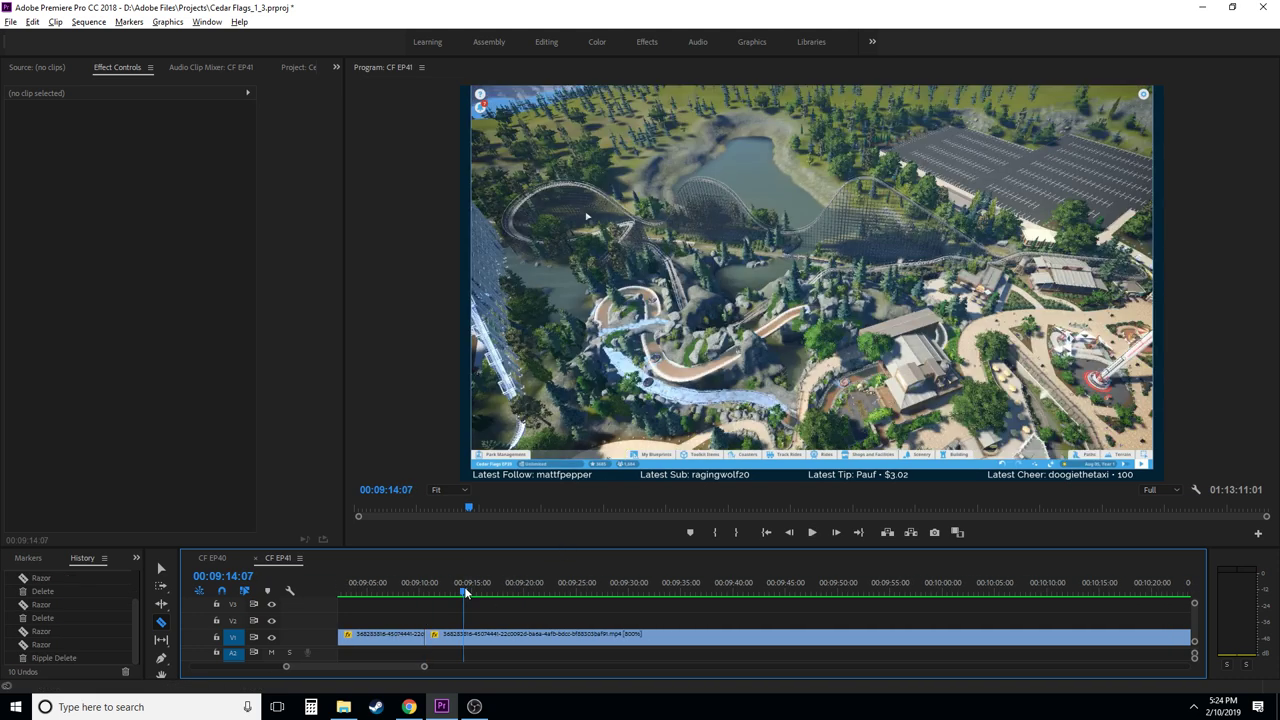
drag(464, 588, 482, 590)
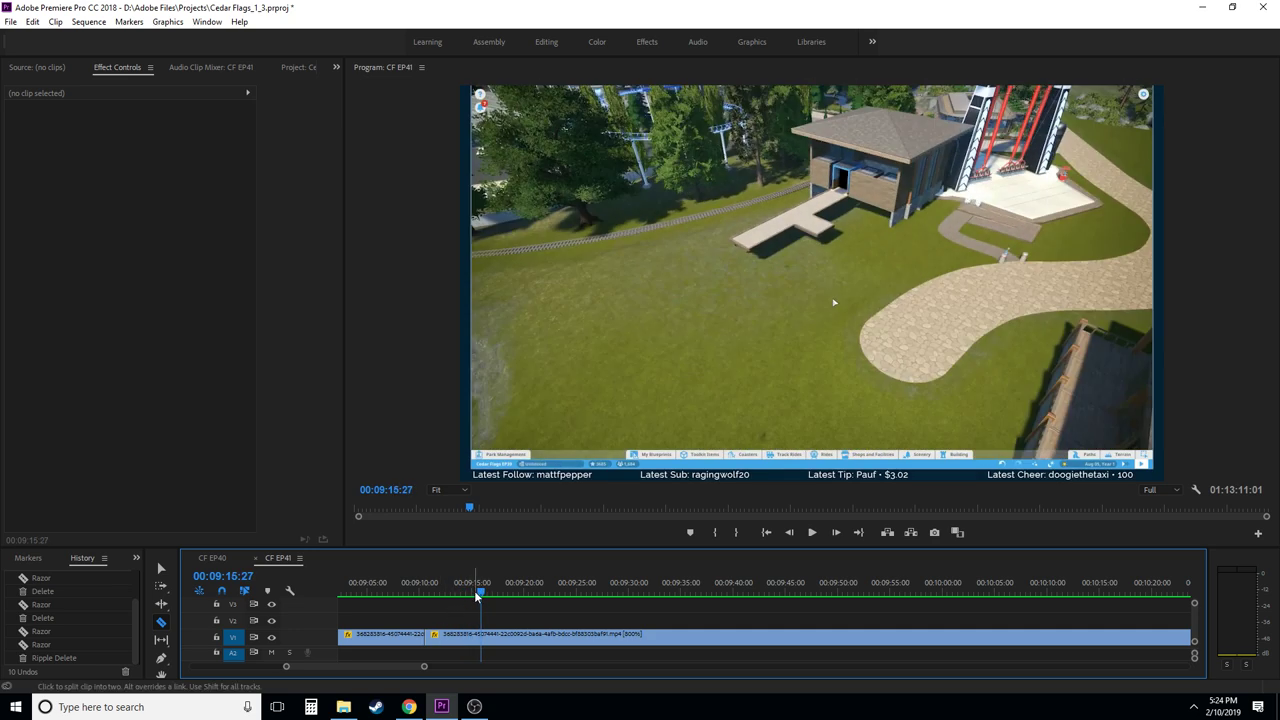
mouse_move(478, 594)
mouse_down()
mouse_move(512, 593)
mouse_move(487, 608)
mouse_up()
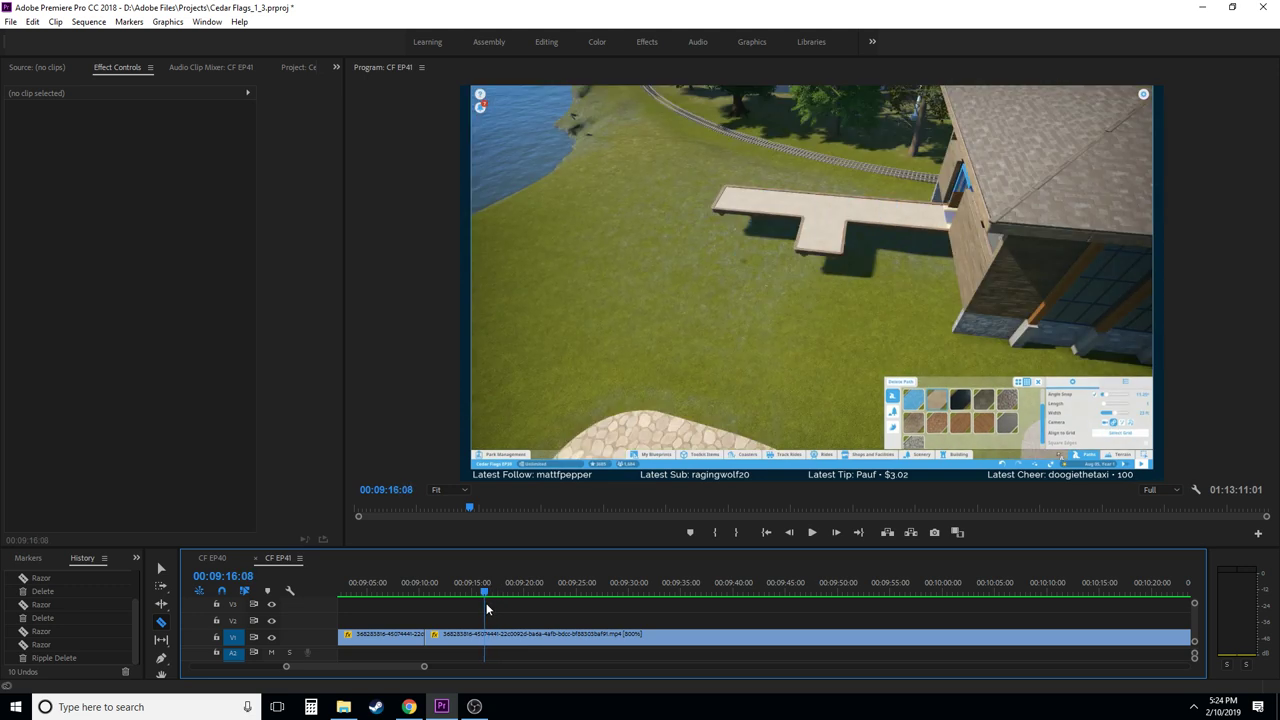
key(space)
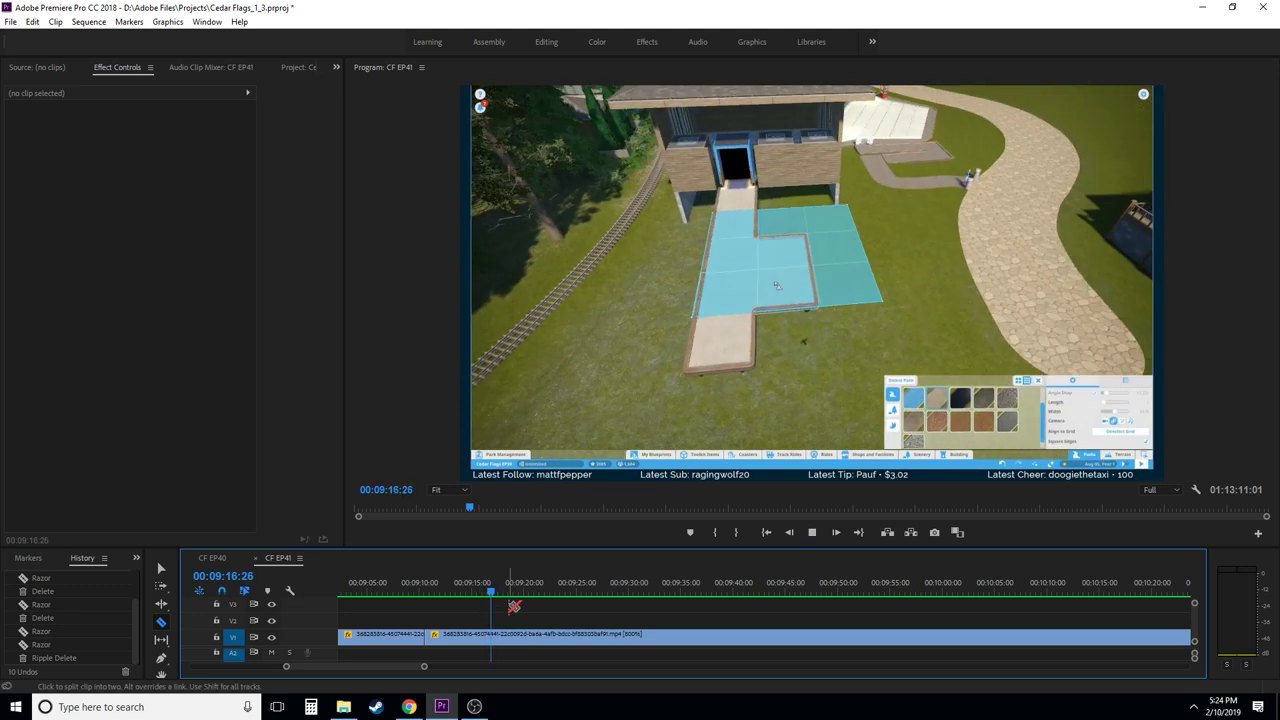
key(space)
key(space)
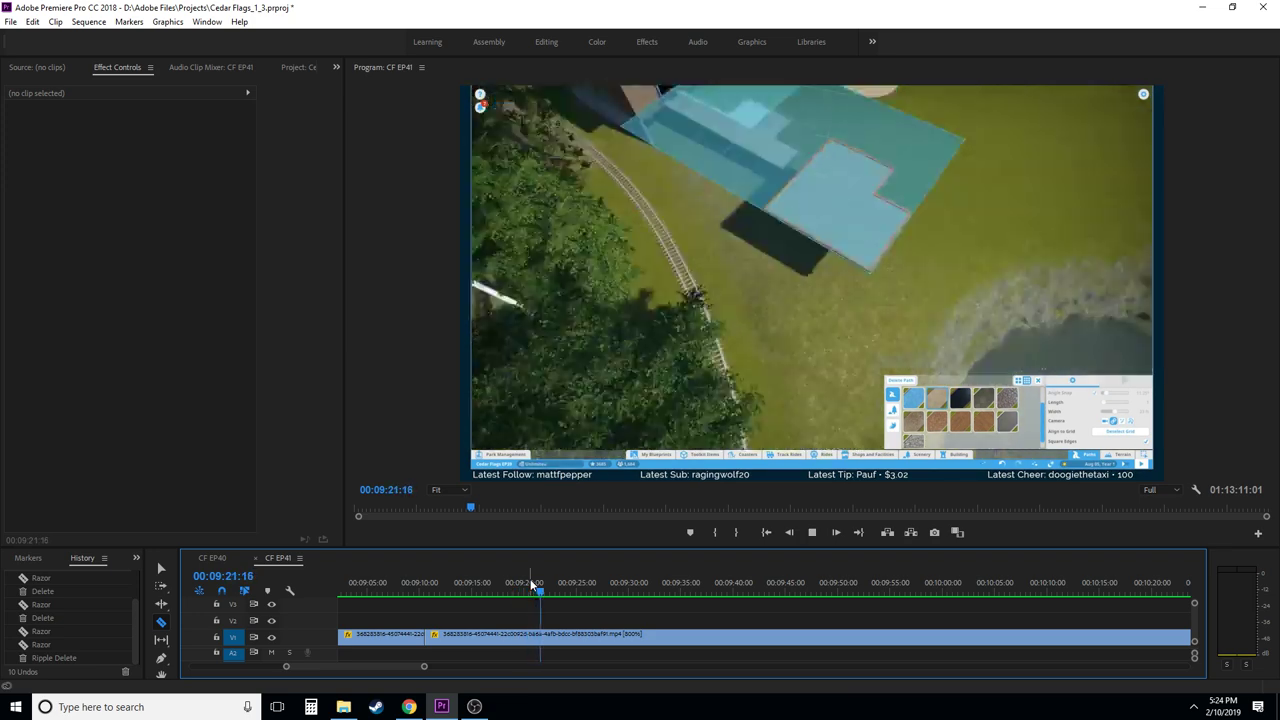
key(space)
mouse_move(506, 591)
mouse_down()
mouse_move(470, 590)
mouse_move(492, 596)
mouse_up()
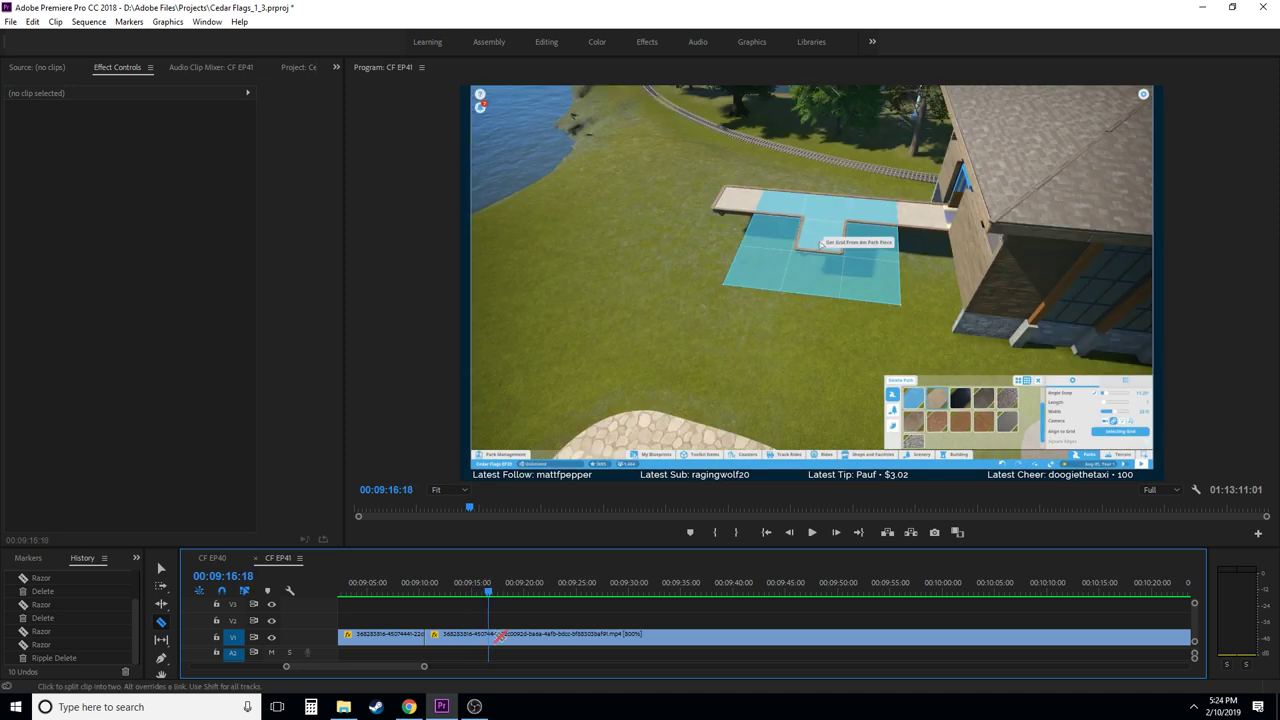
key(v)
click(468, 638)
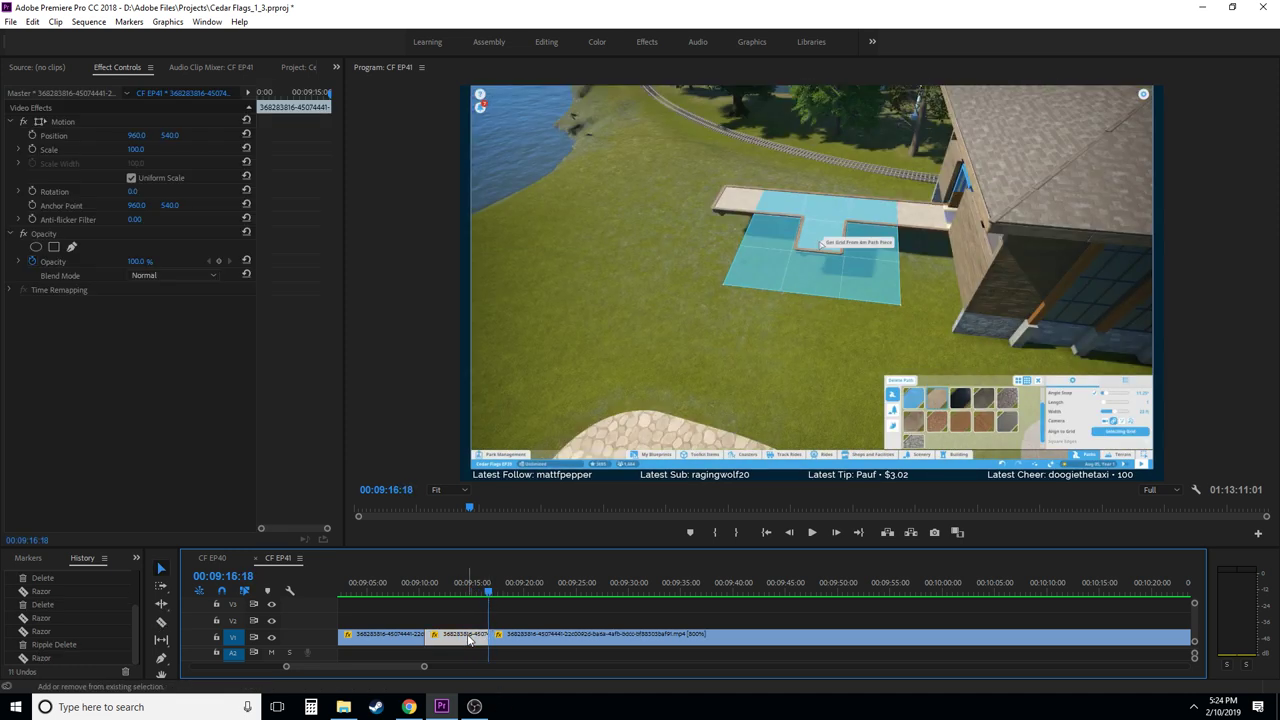
key(shift+Delete)
- Review the footage across the new join and split the clip at 00:09:19:02
click(419, 594)
key(space)
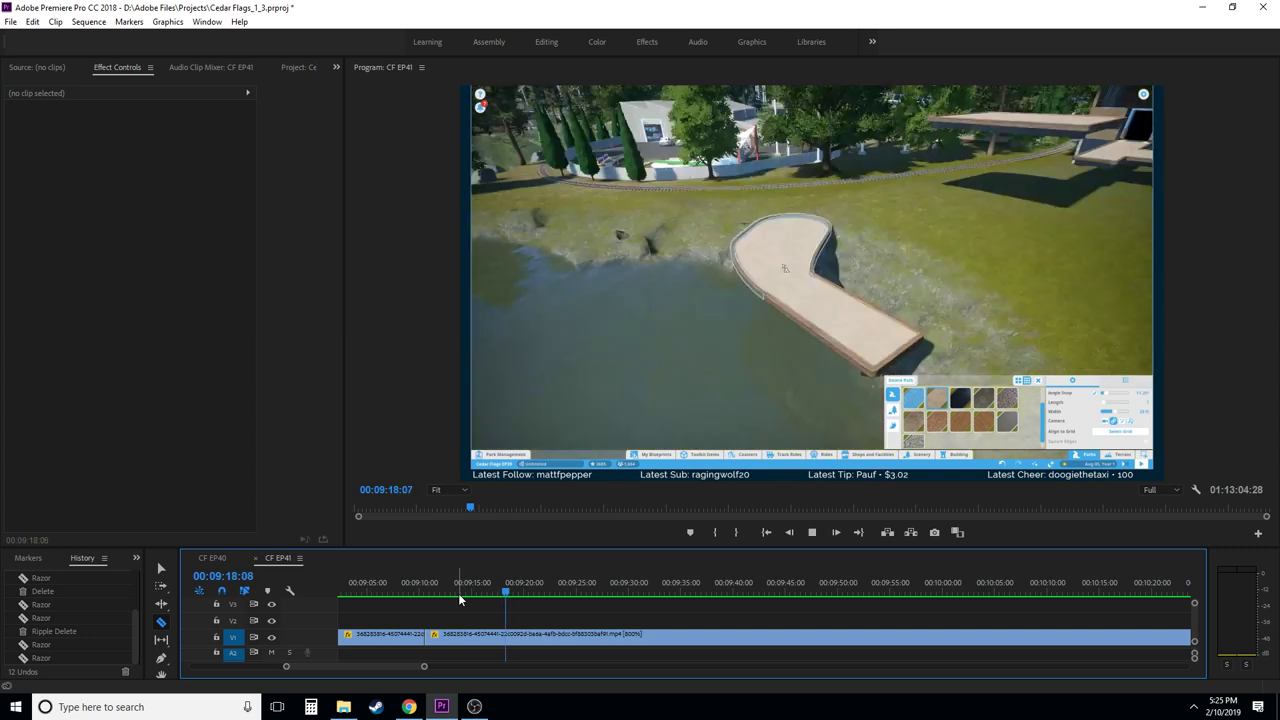
key(space)
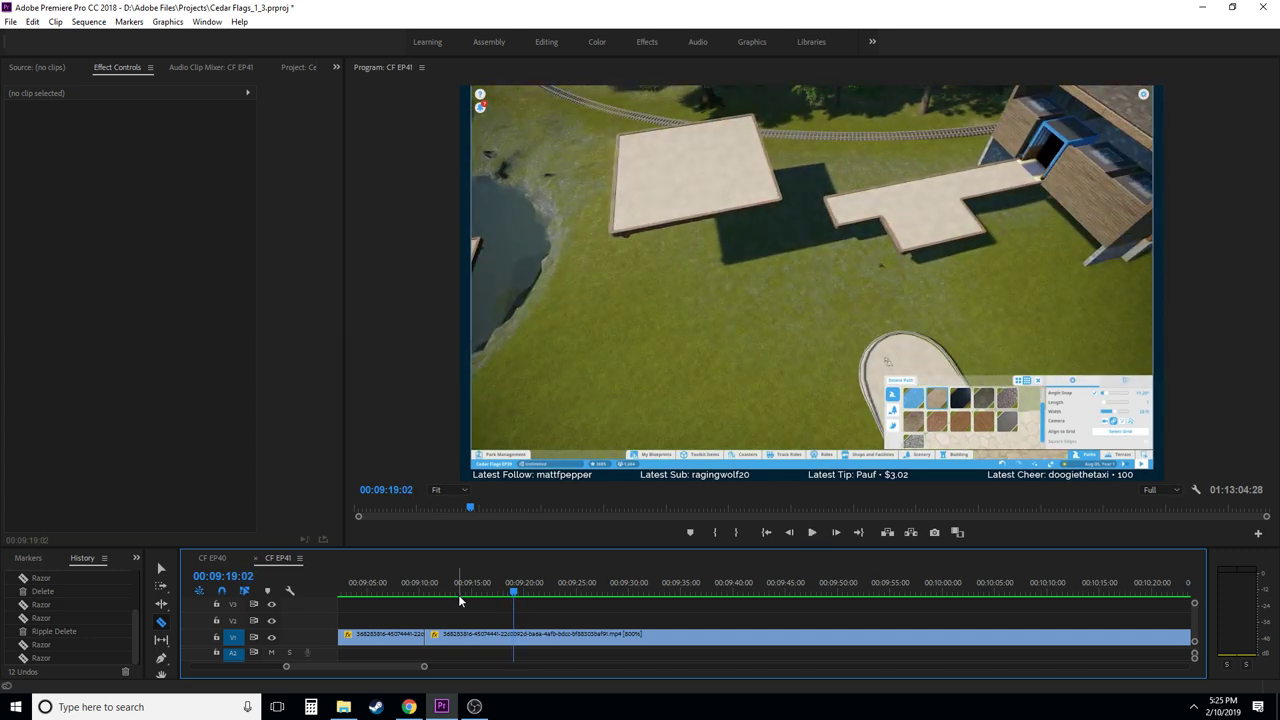
- Split the clip at 00:09:25:27, where the terrain tools are open, and ripple delete the piece from 00:09:19:02 to this cut
drag(513, 592, 586, 589)
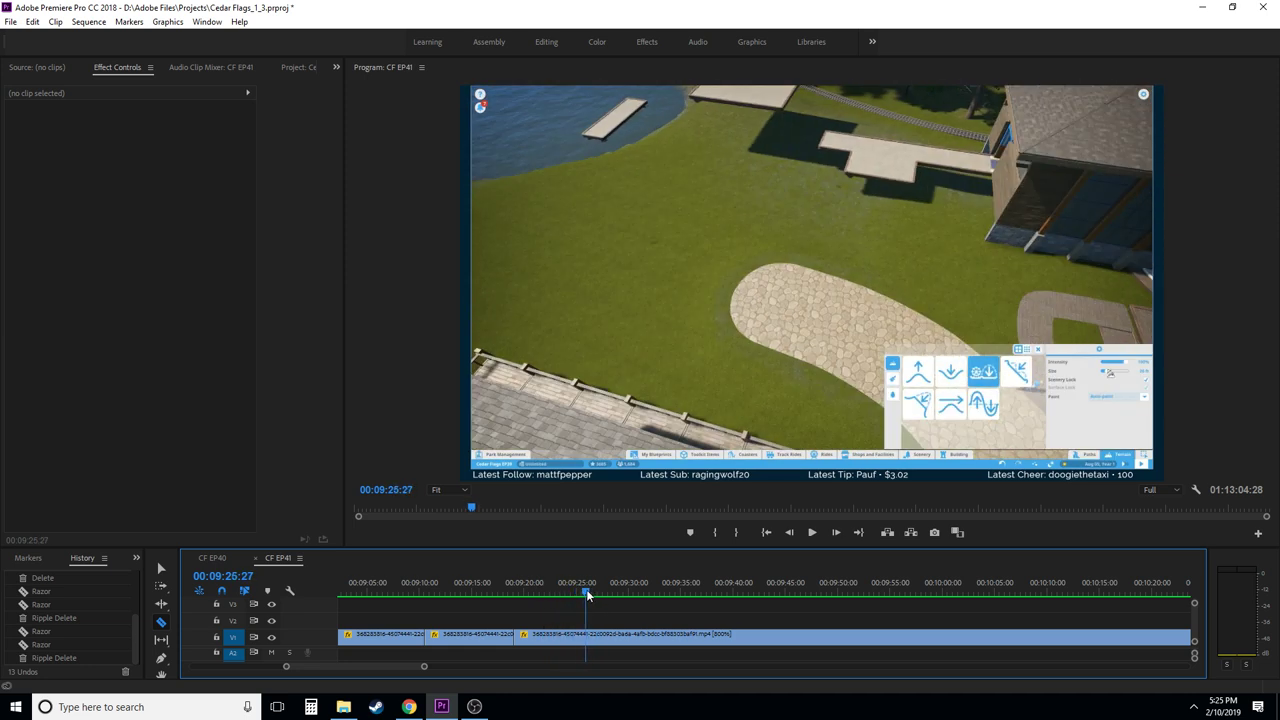
click(588, 636)
key(shift+Delete)
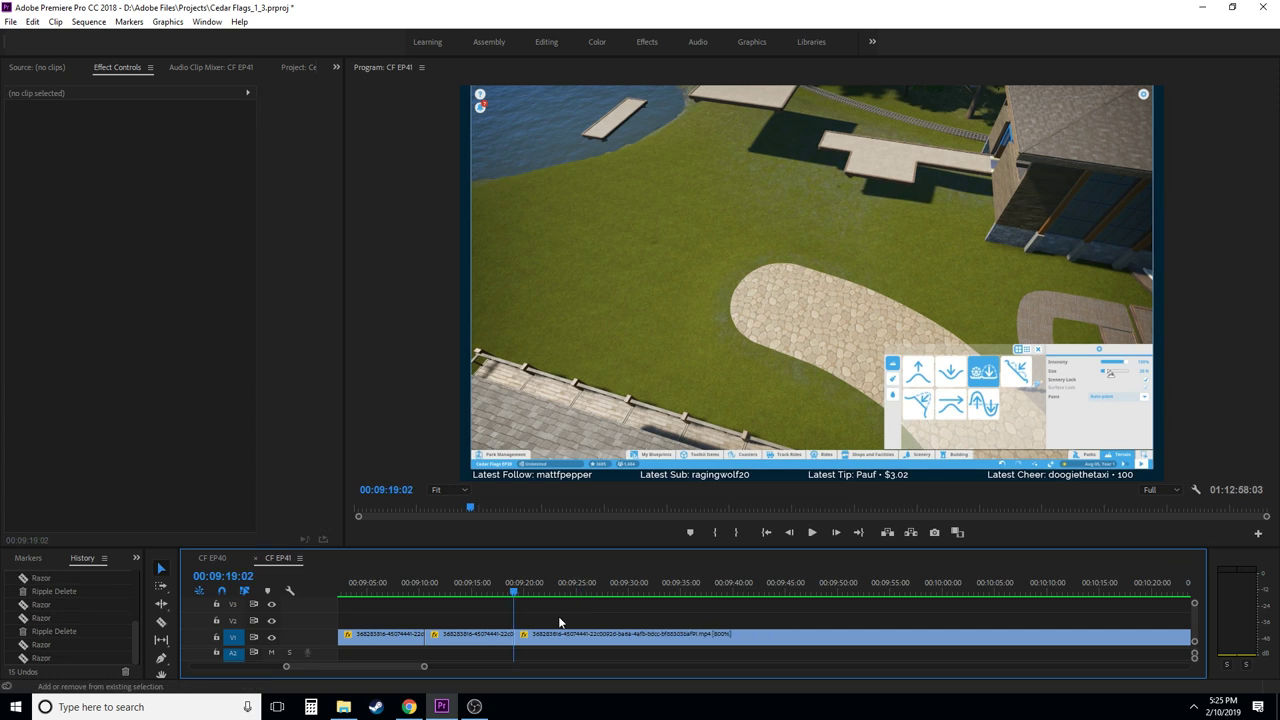
- Review the wall-building footage after the join and split the clip with the Razor tool at 00:09:28:01
key(space)
key(c)
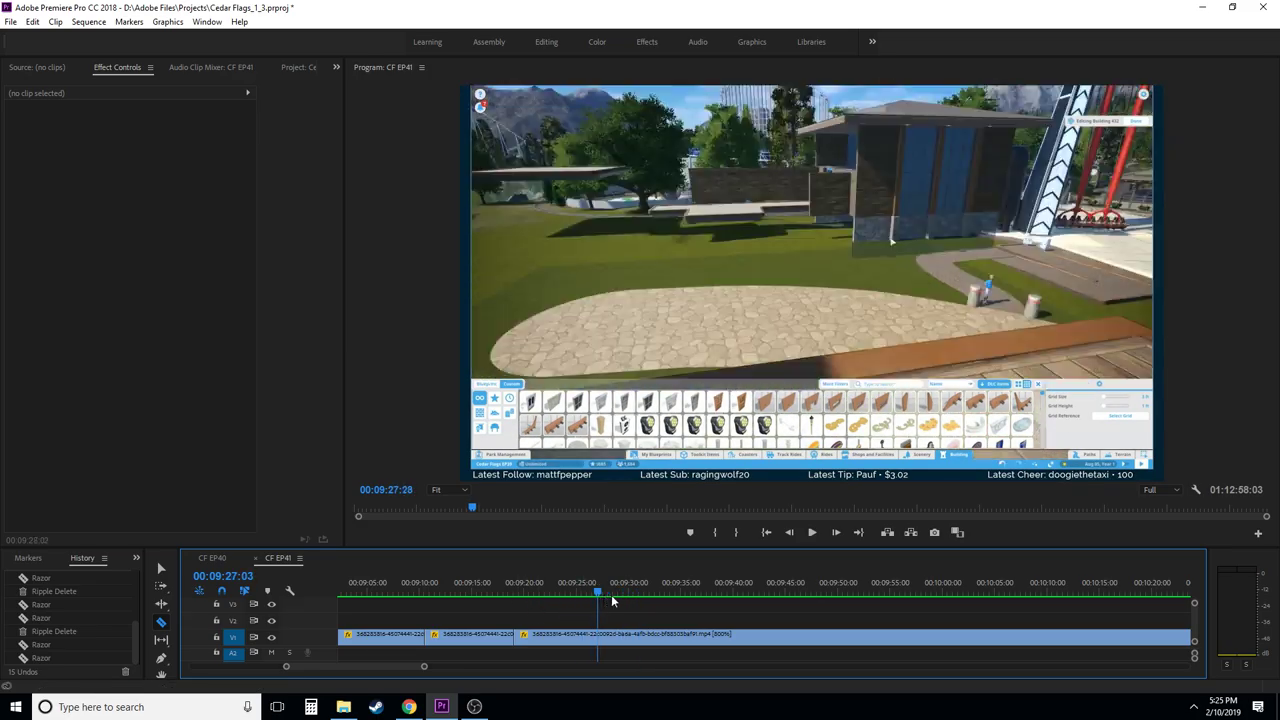
drag(639, 603, 580, 603)
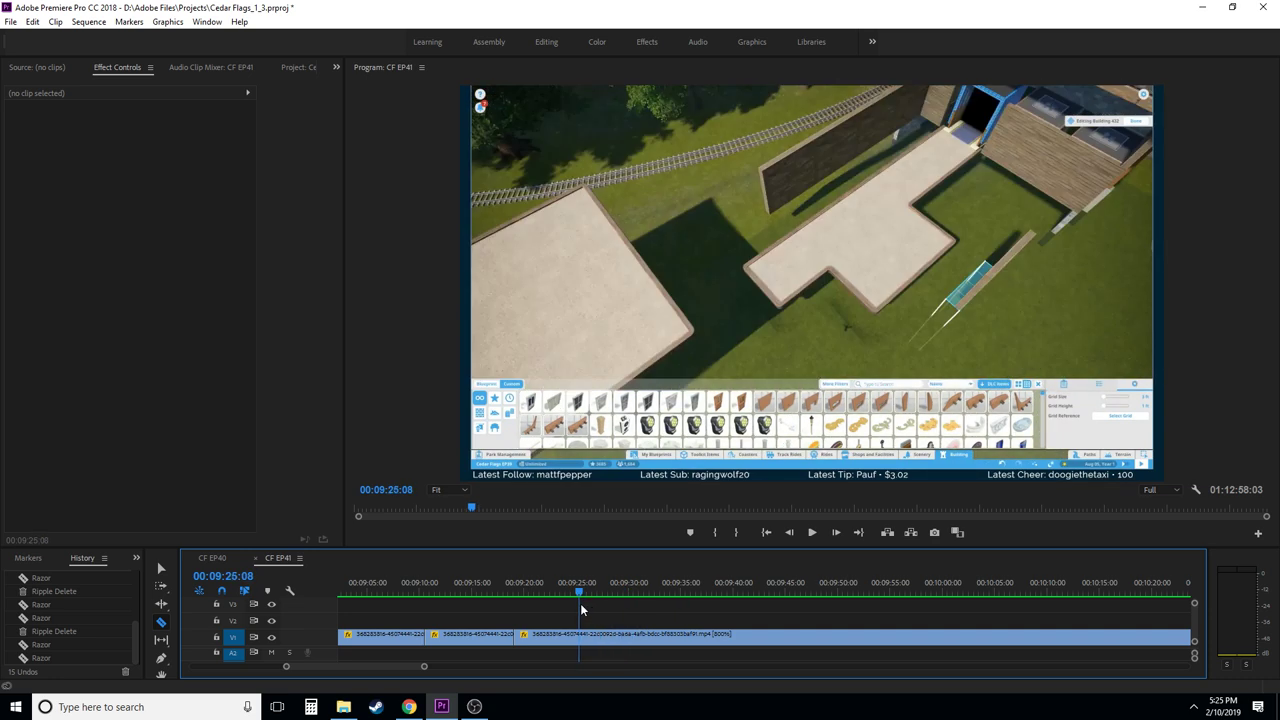
key(space)
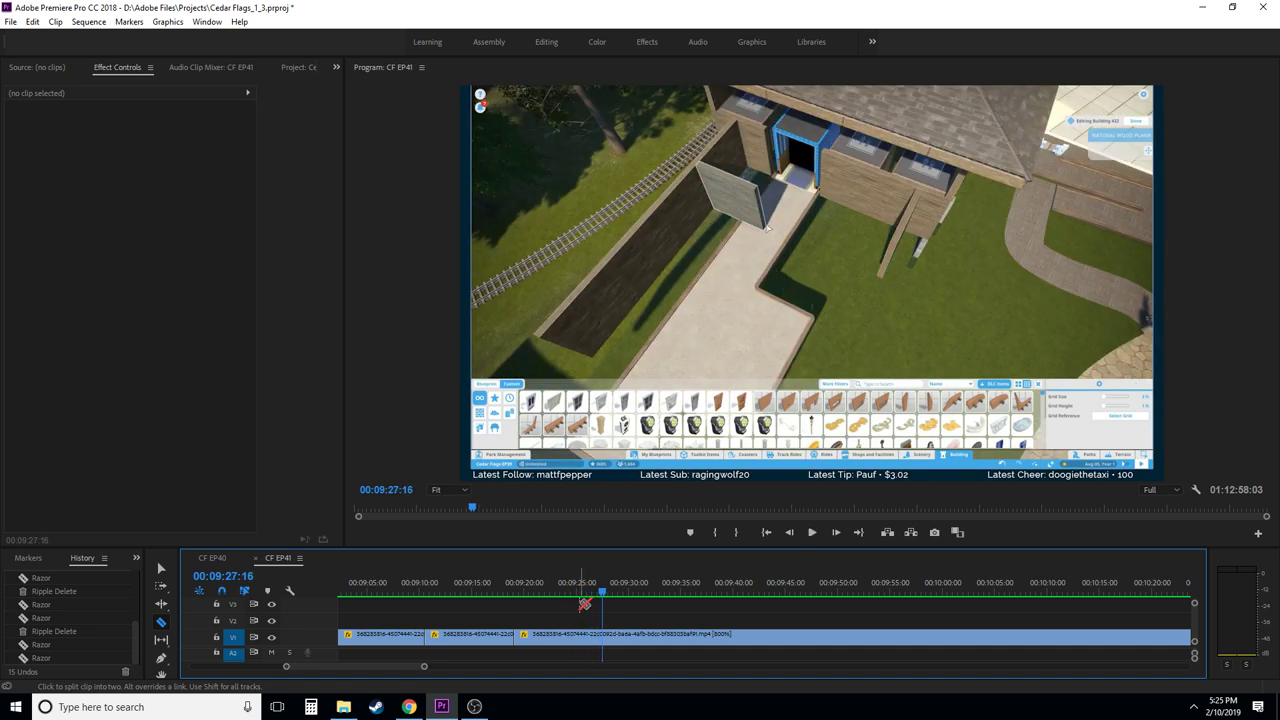
key(space)
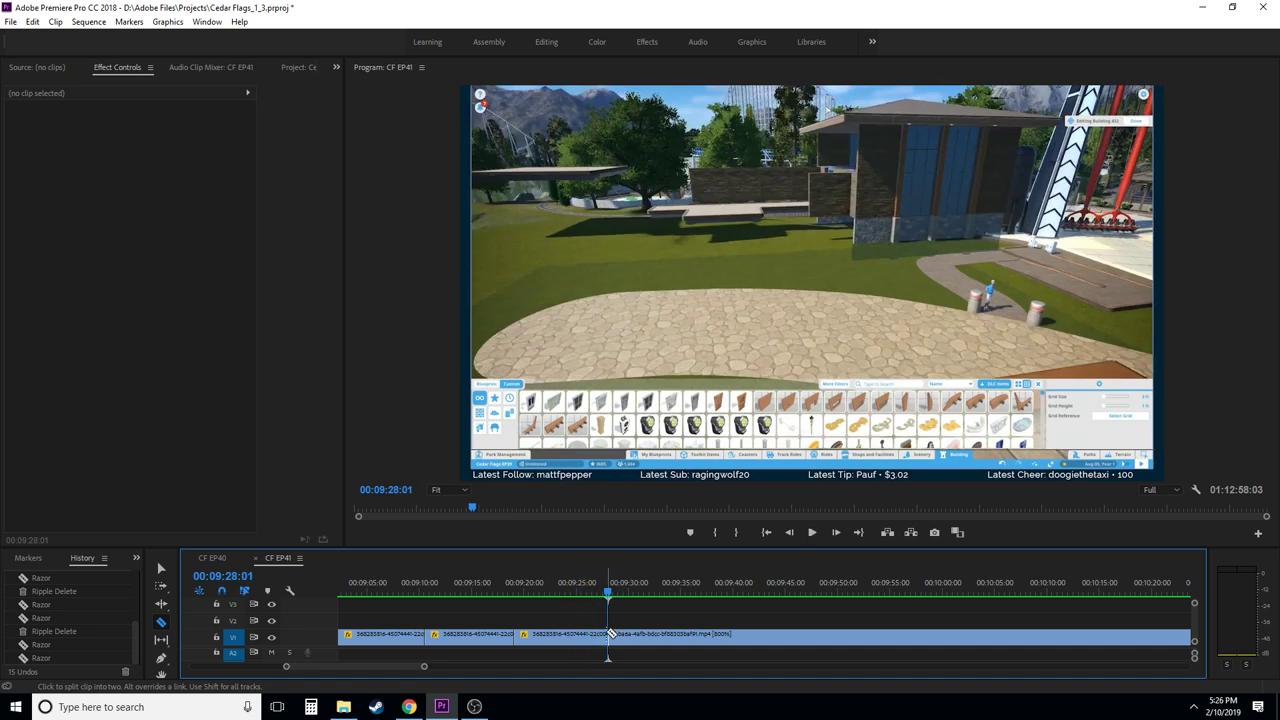
click(614, 634)
- Split the clip at 00:09:31:28 and ripple delete the piece between 00:09:28:01 and this cut
key(space)
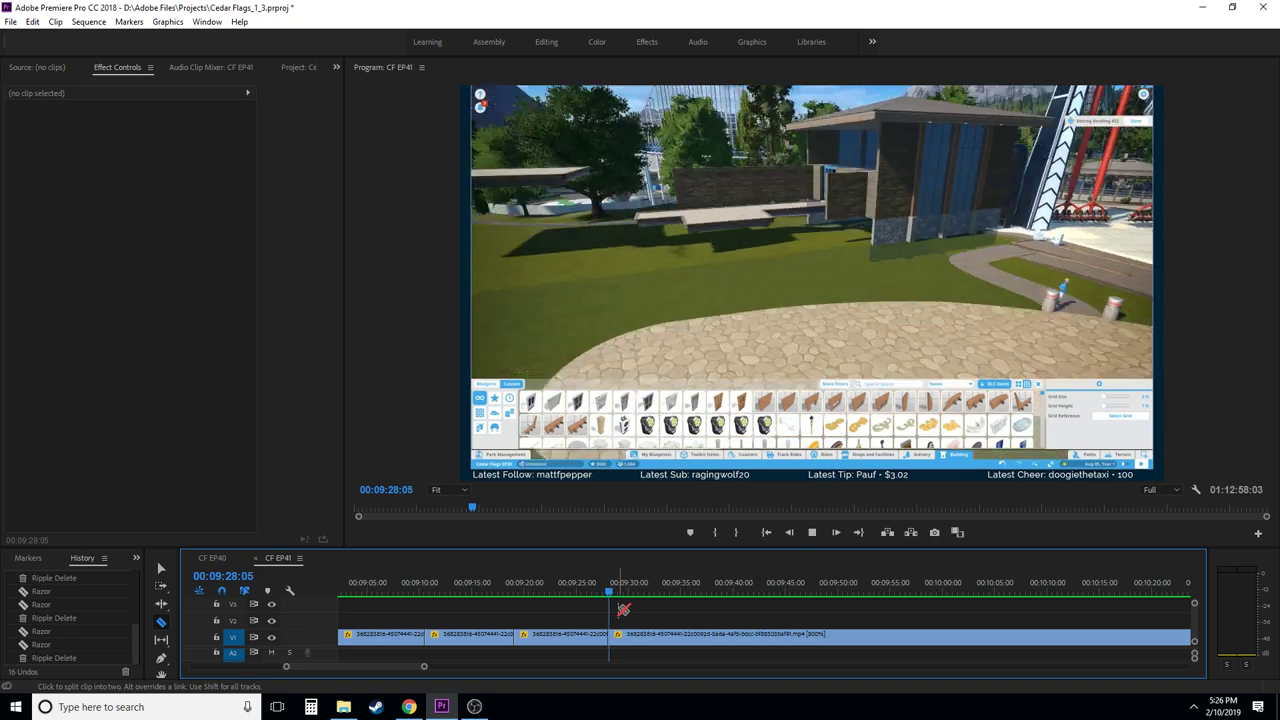
key(space)
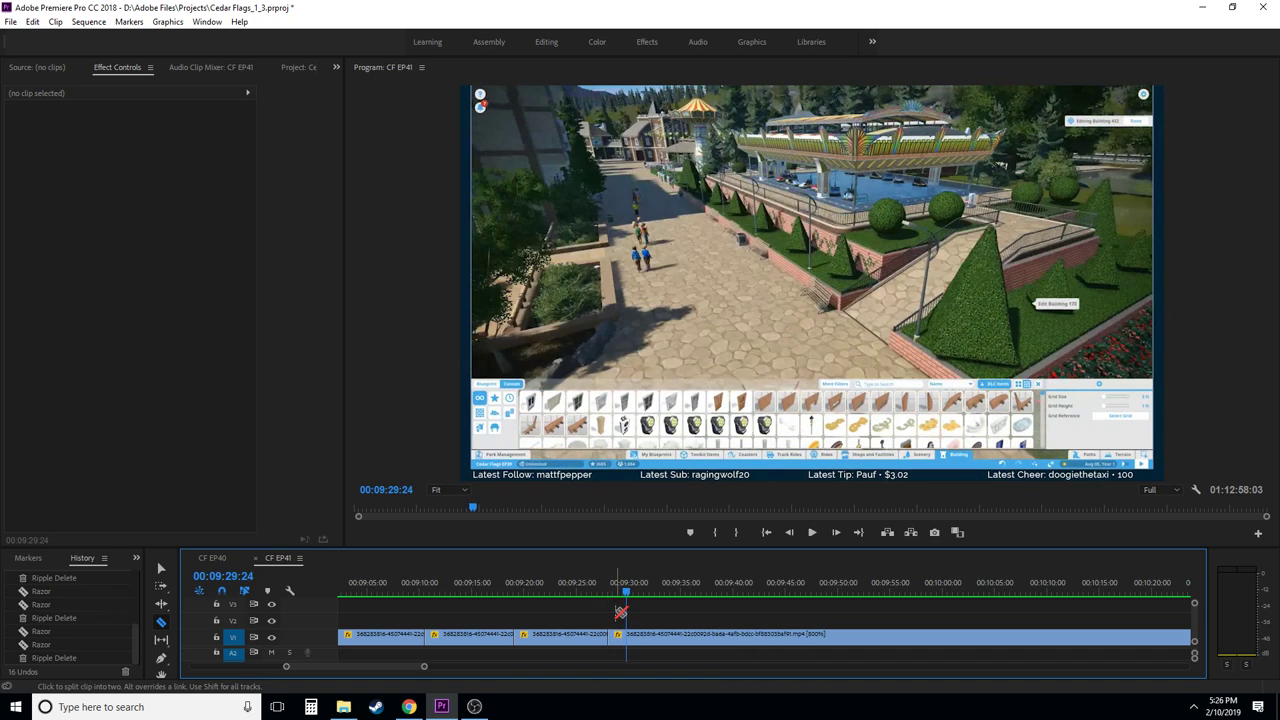
key(v)
key(space)
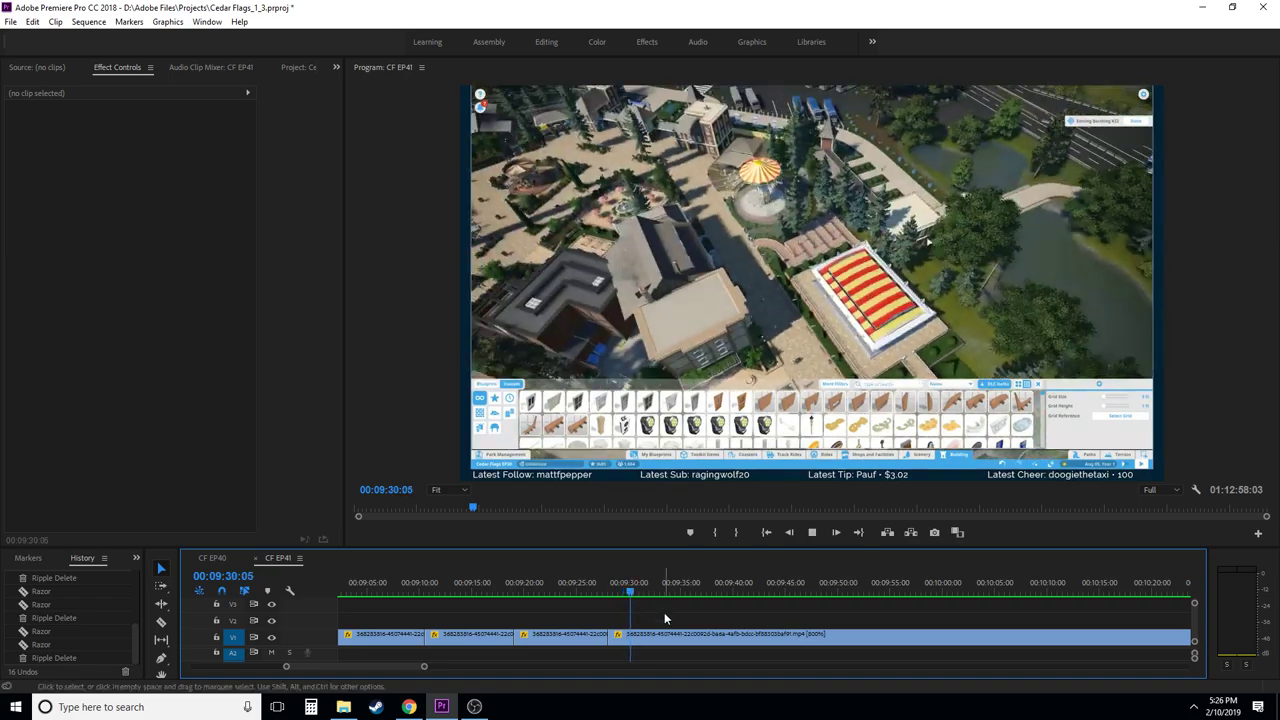
key(c)
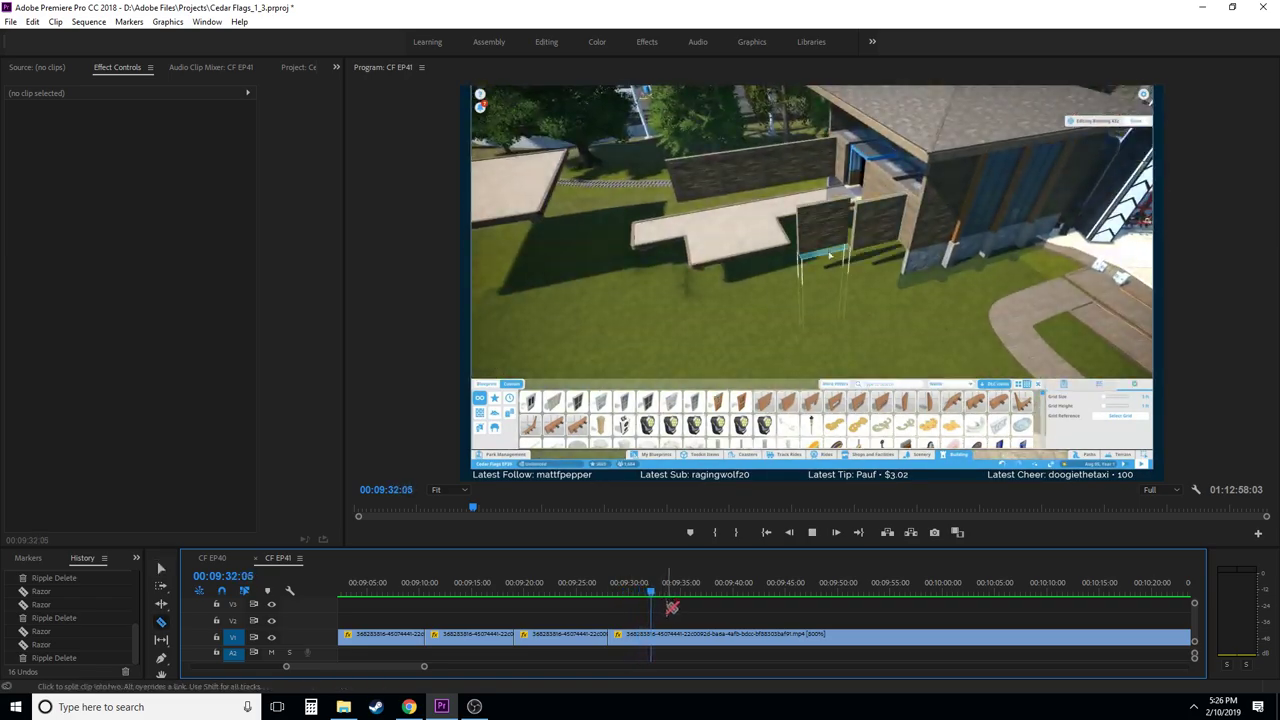
key(space)
click(645, 595)
click(650, 593)
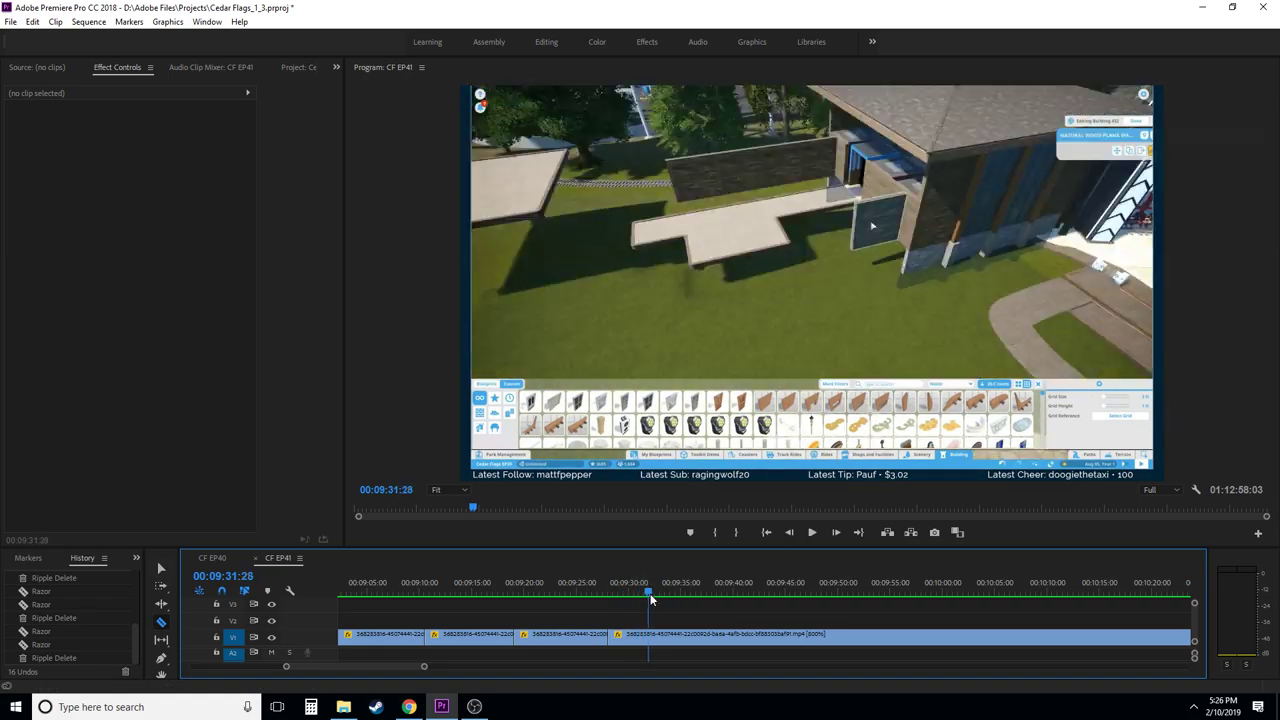
click(650, 636)
key(v)
click(640, 641)
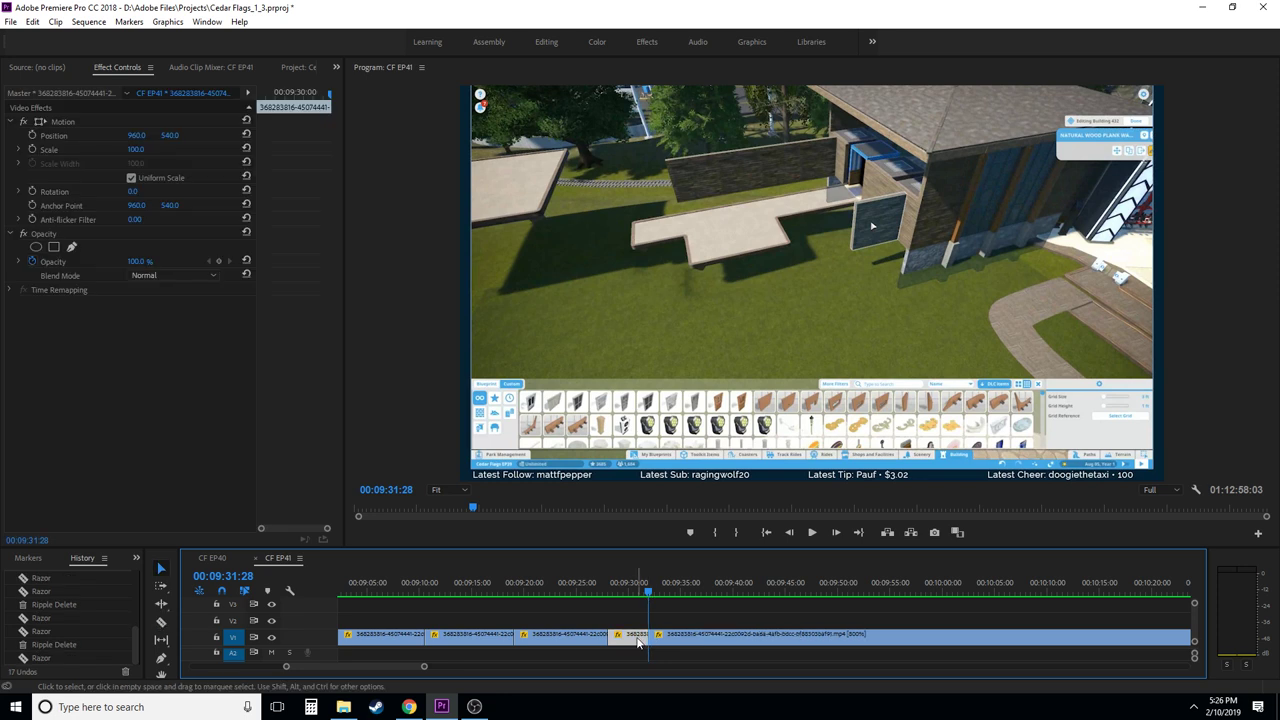
key(shift+Delete)
- Review the wall-building footage after the join and split the clip at 00:09:44:19
key(space)
key(c)
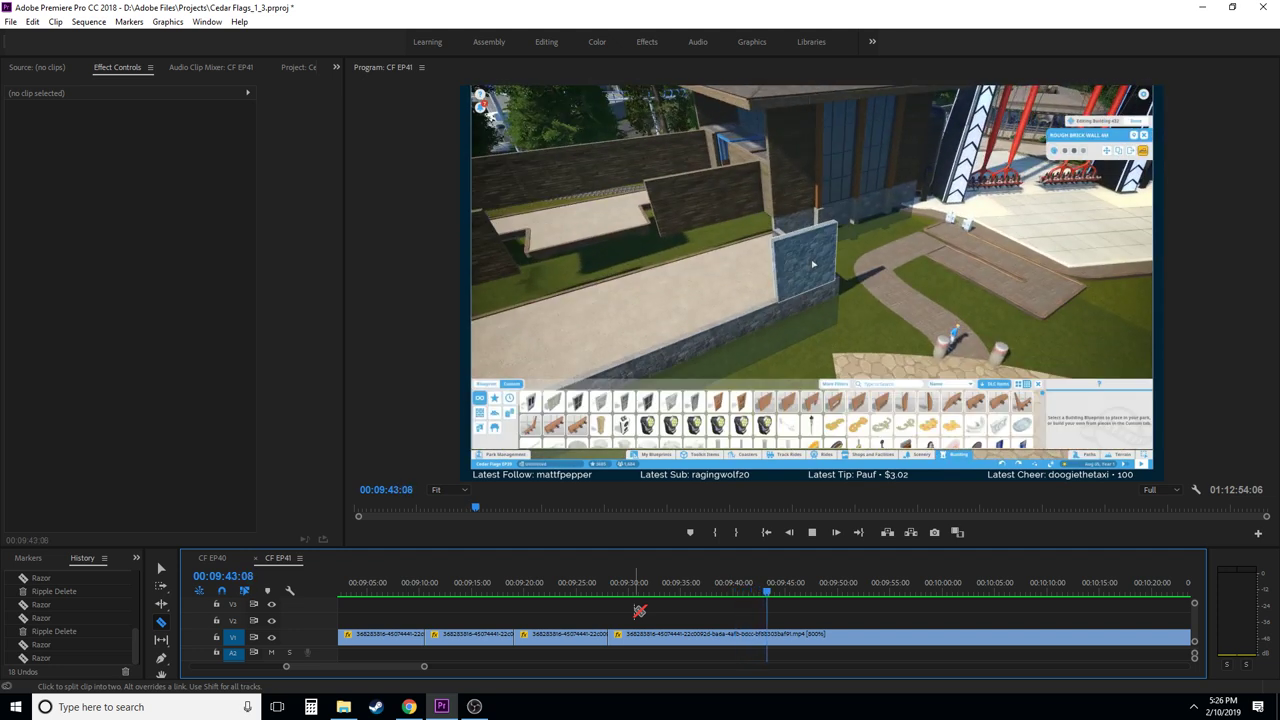
key(space)
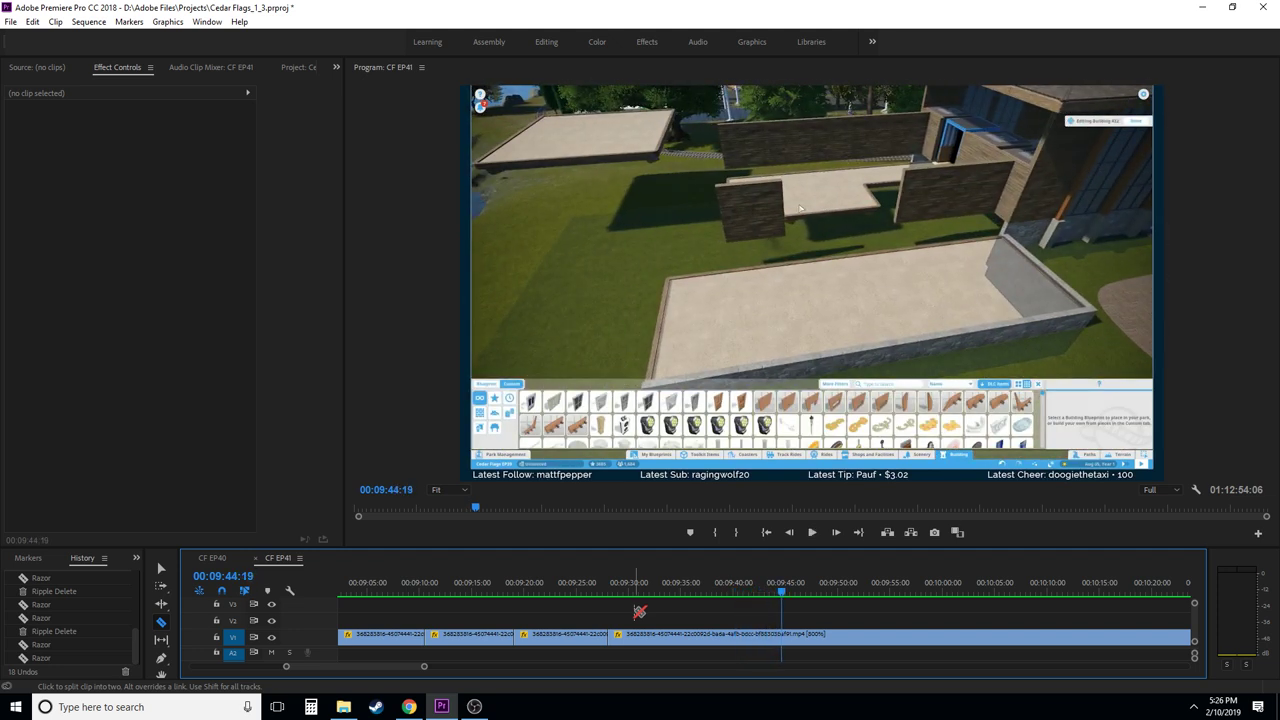
key(shift+Delete)
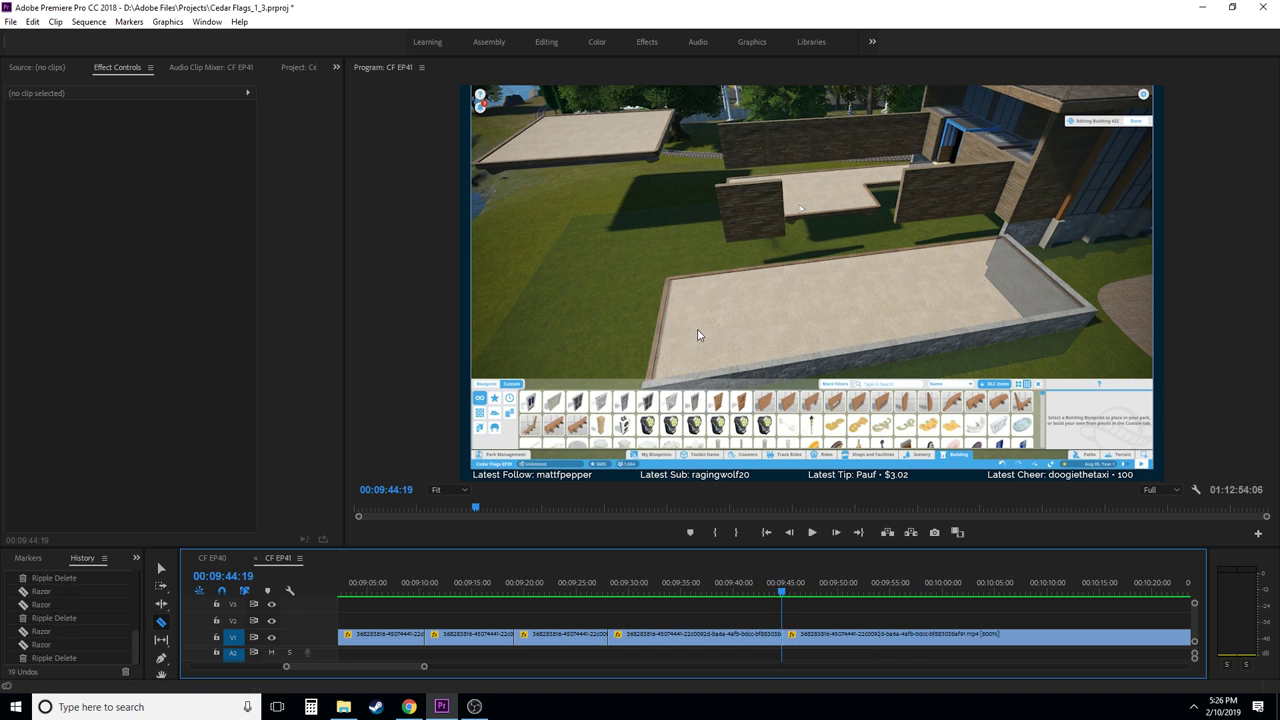
- Zoom in on the timeline and review the footage on both sides of the cut at 00:09:44:19
key(space)
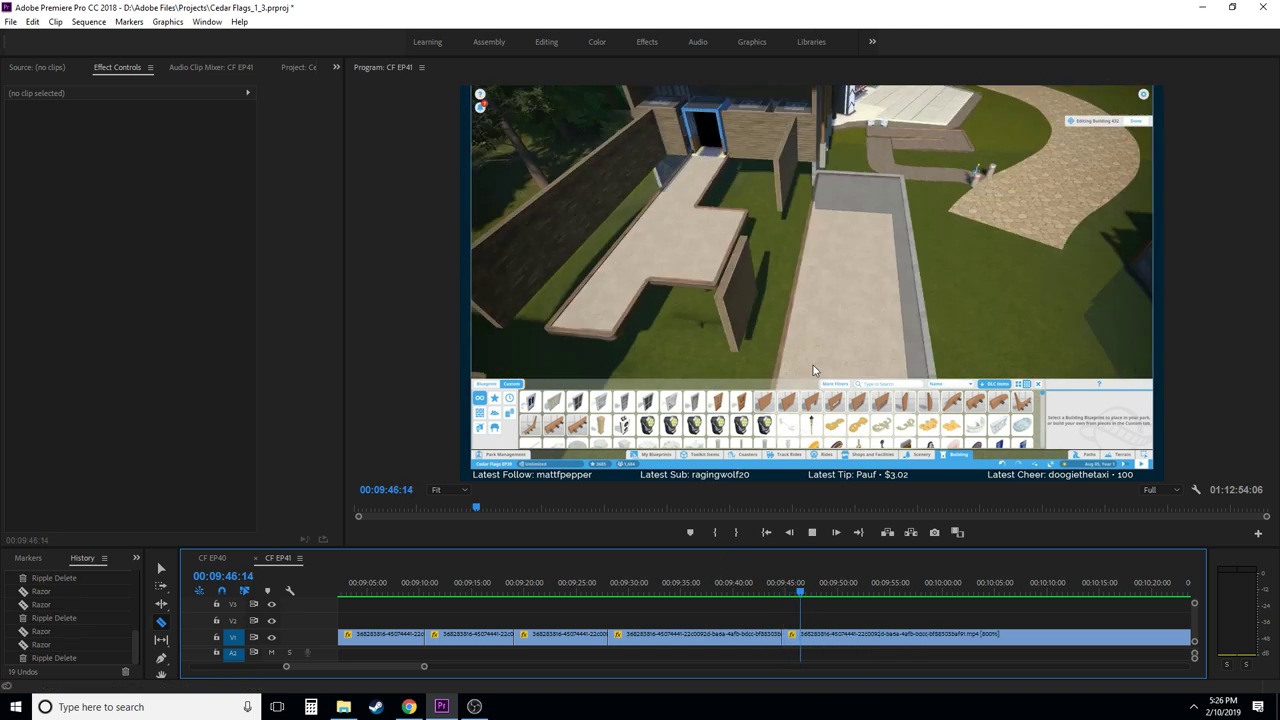
key(space)
key(=)
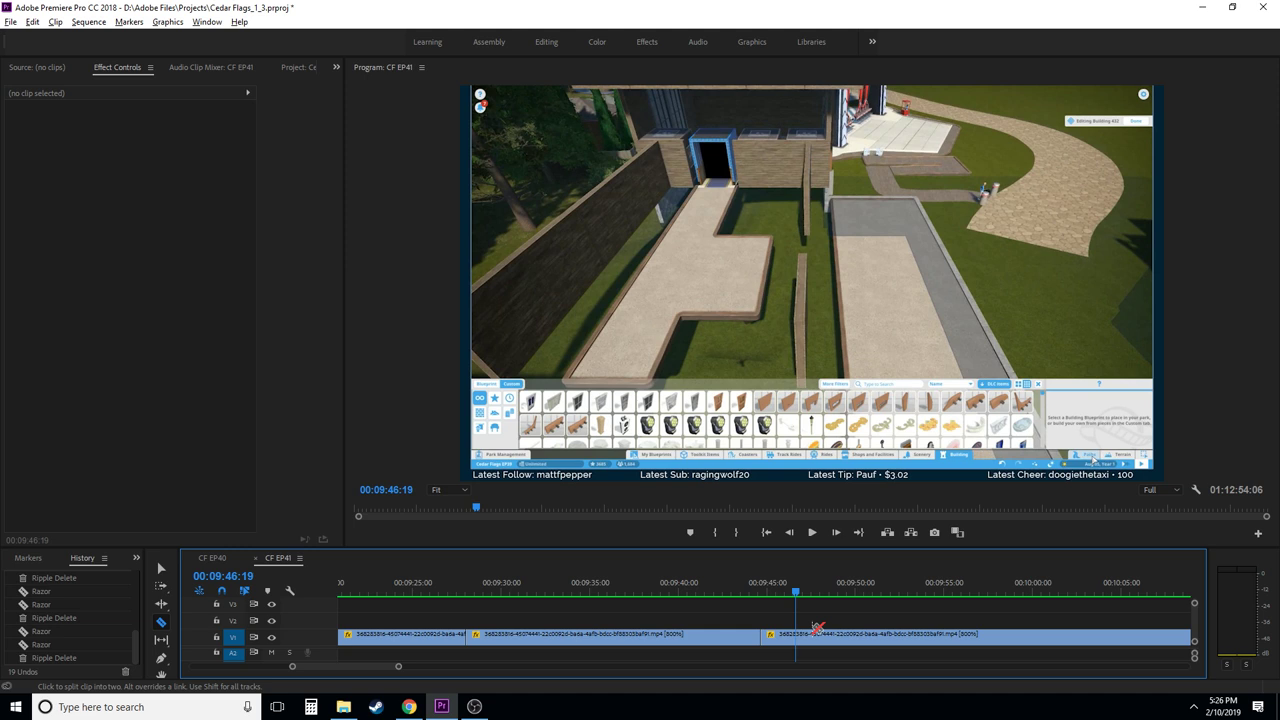
click(684, 591)
key(space)
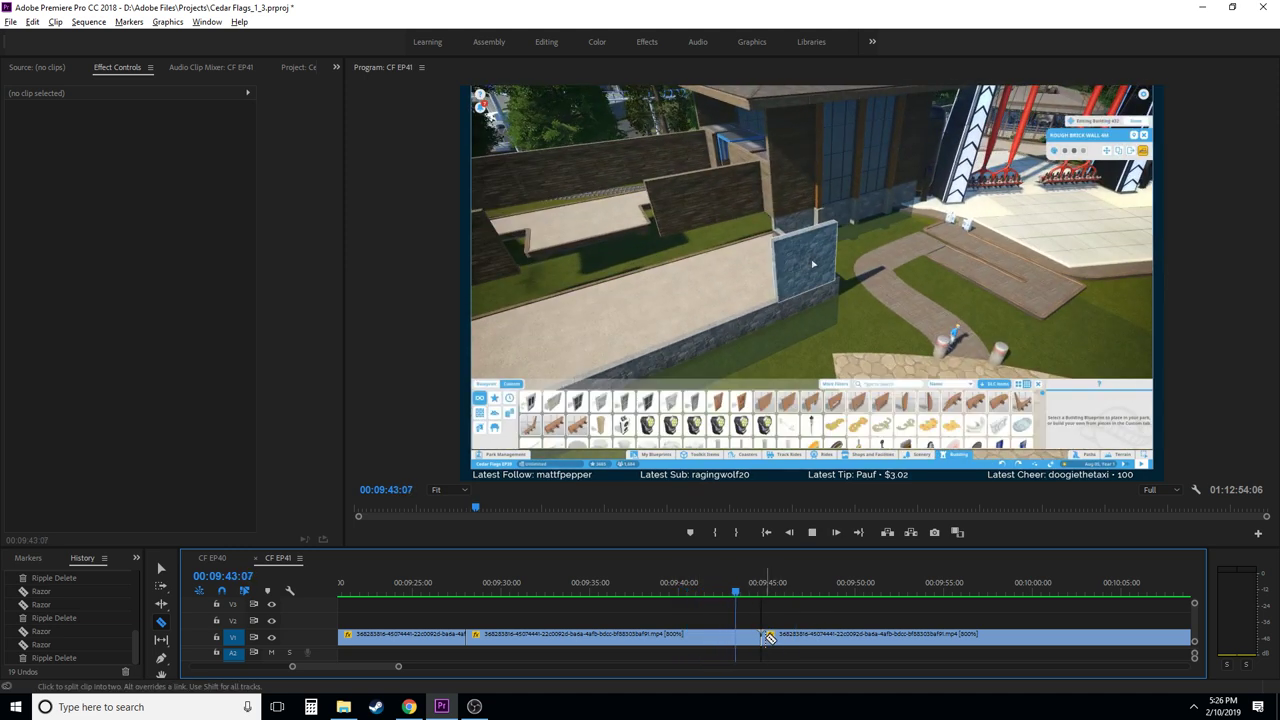
key(space)
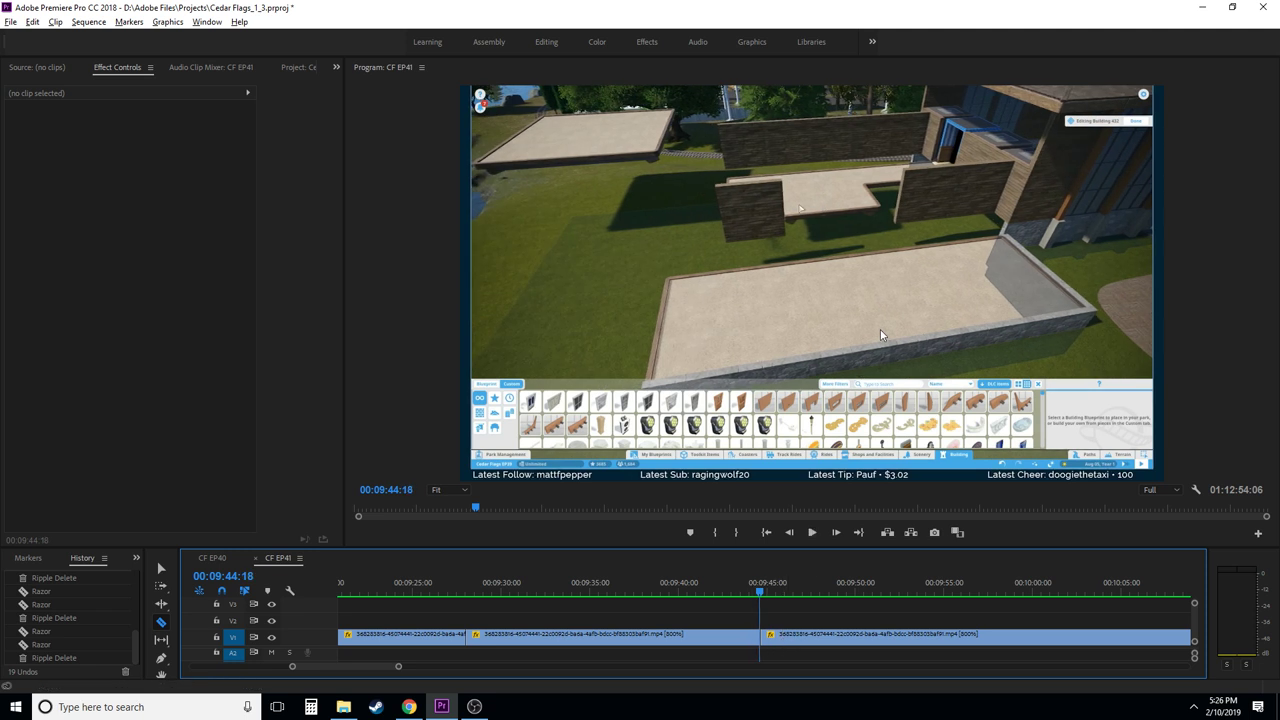
key(space)
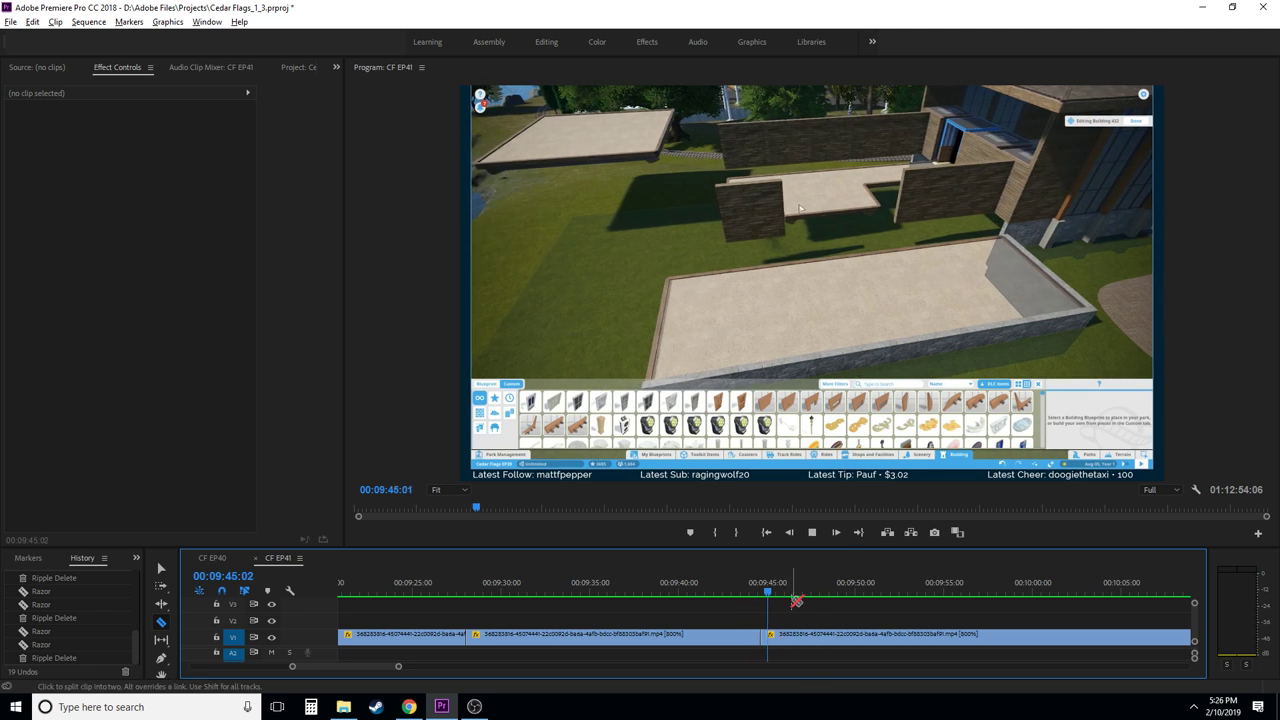
key(space)
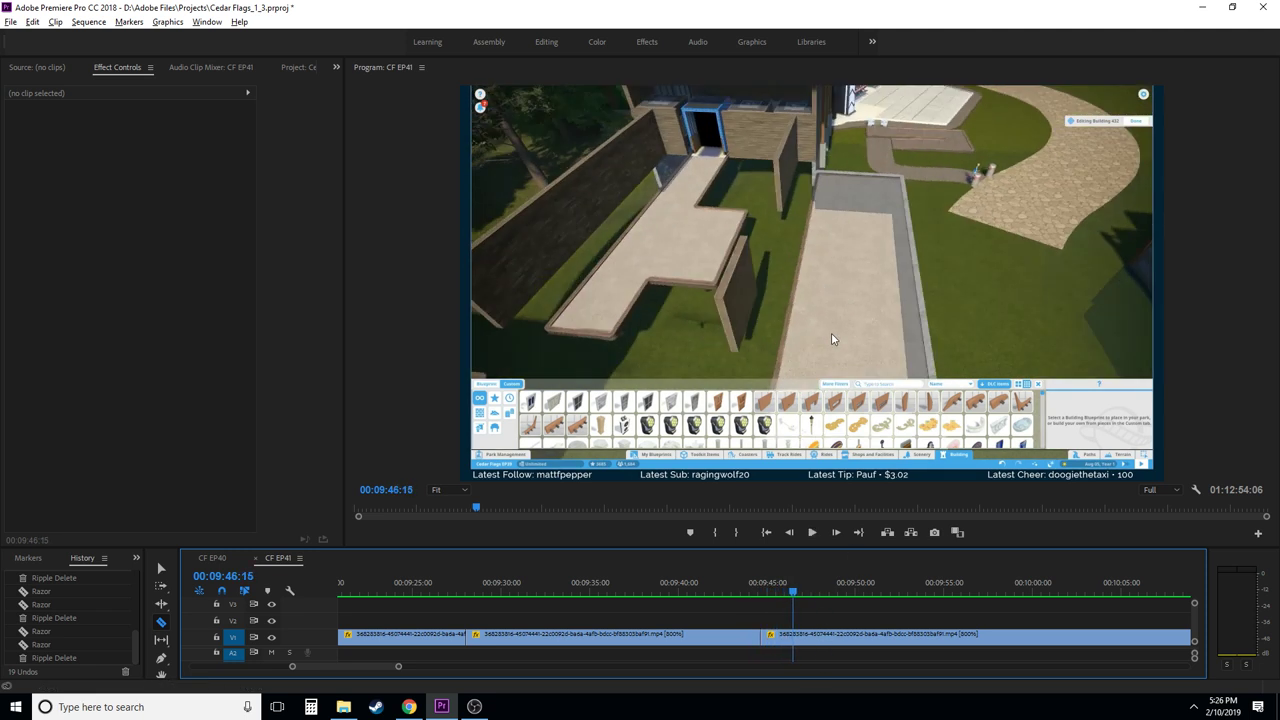
- Split the clip at 00:09:48:07 and ripple delete the piece between 00:09:44:19 and this cut
key(Left)
key(Left)
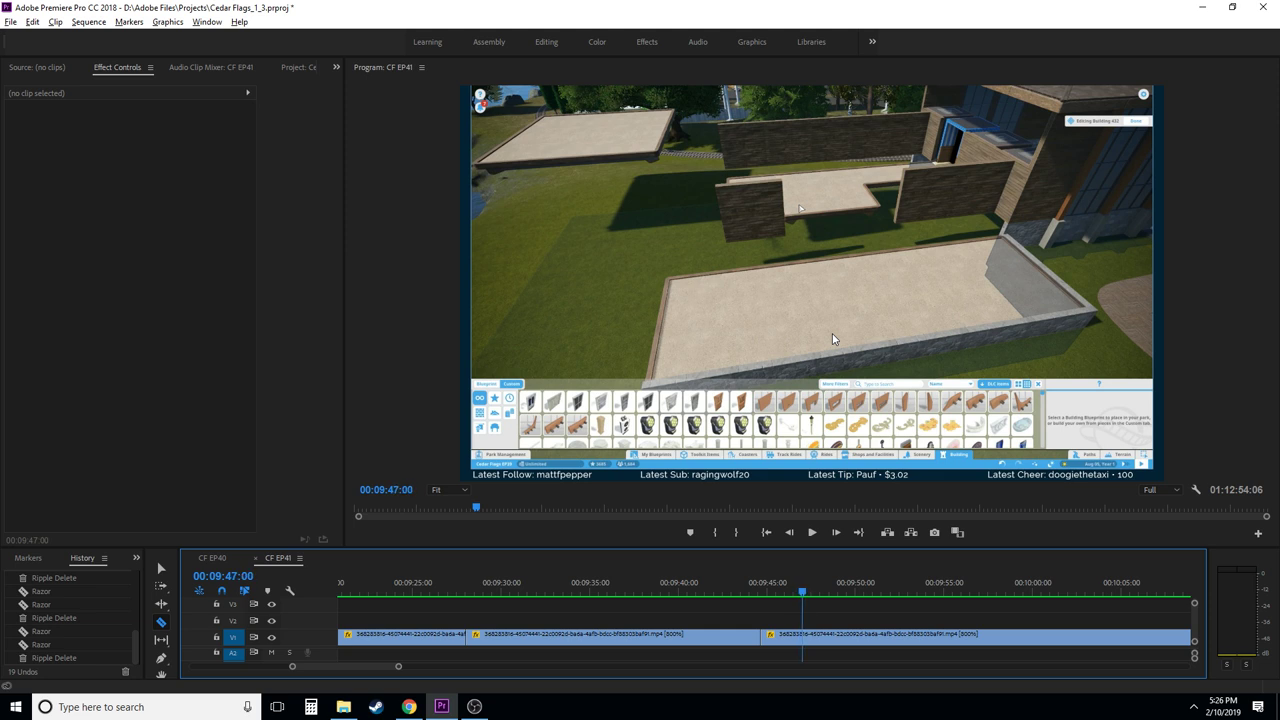
key(space)
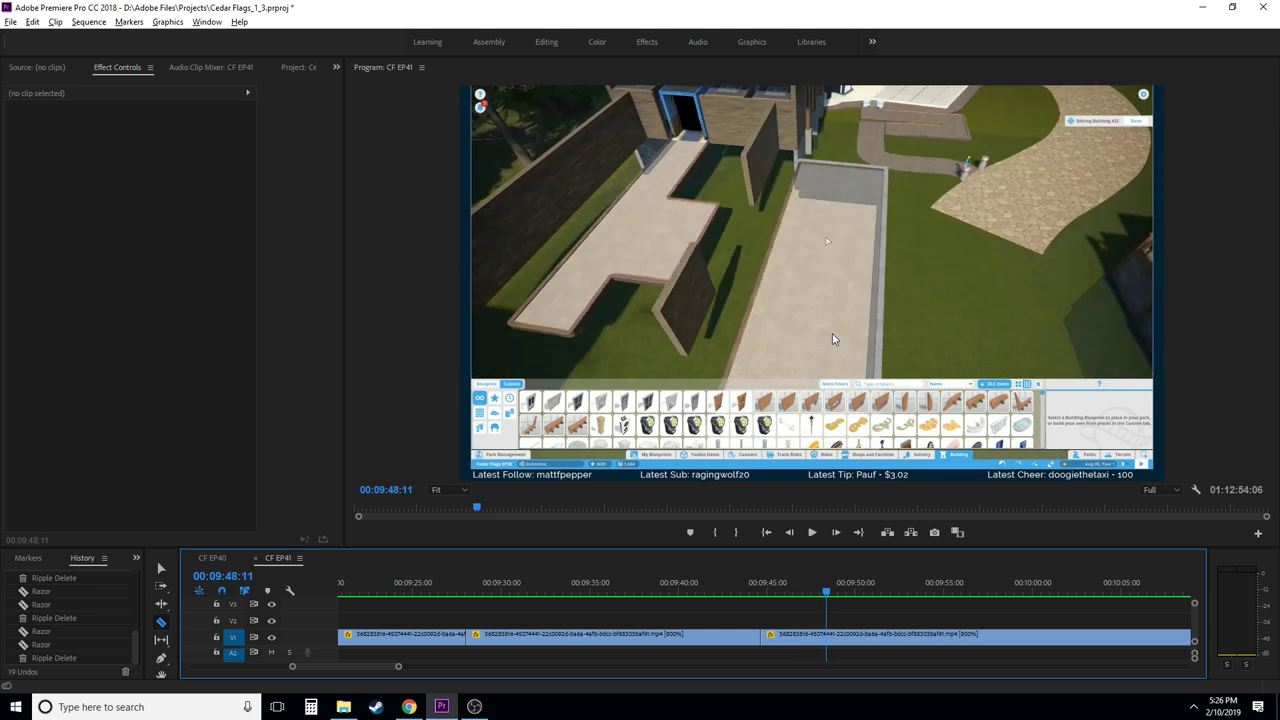
key(space)
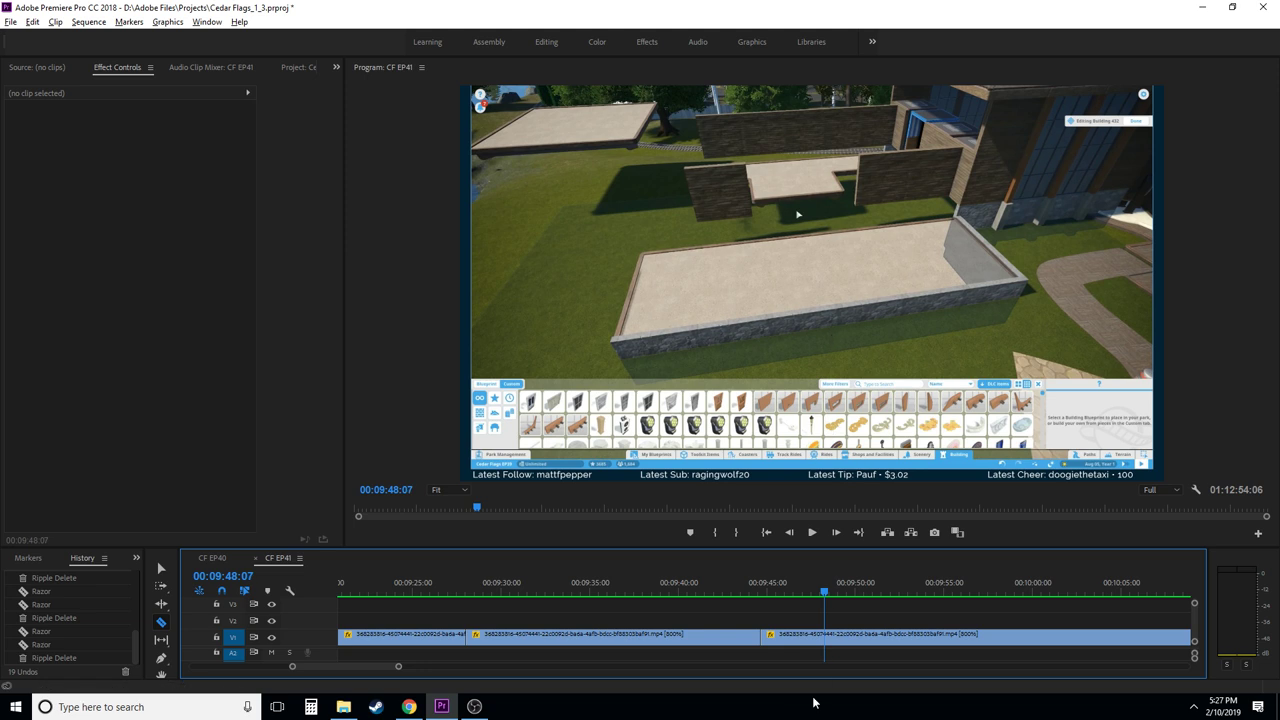
click(824, 636)
key(v)
click(800, 636)
key(shift+Delete)
key(Up)
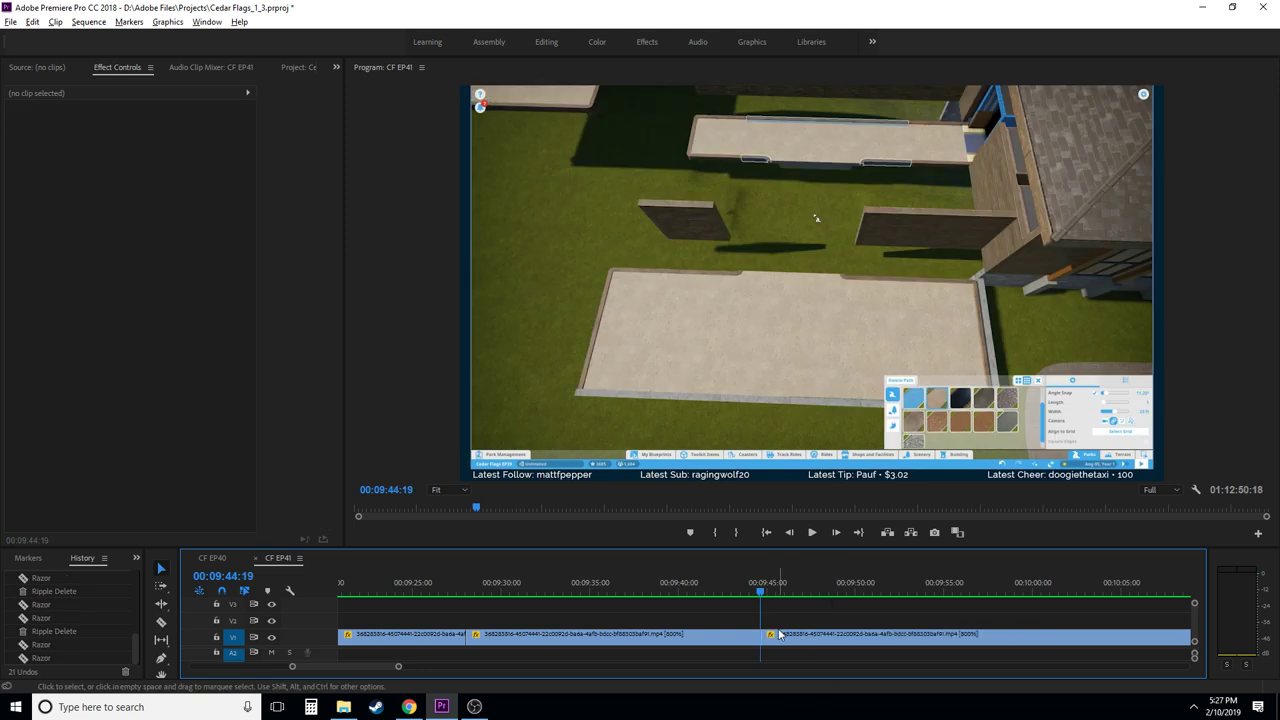
- Review the footage from just before the join at 00:09:44:19 through the stair-building section to about 00:10:21:12
key(shift+Left)
key(shift+Left)
key(shift+Left)
key(shift+Left)
key(shift+Left)
key(shift+Left)
key(space)
key(c)
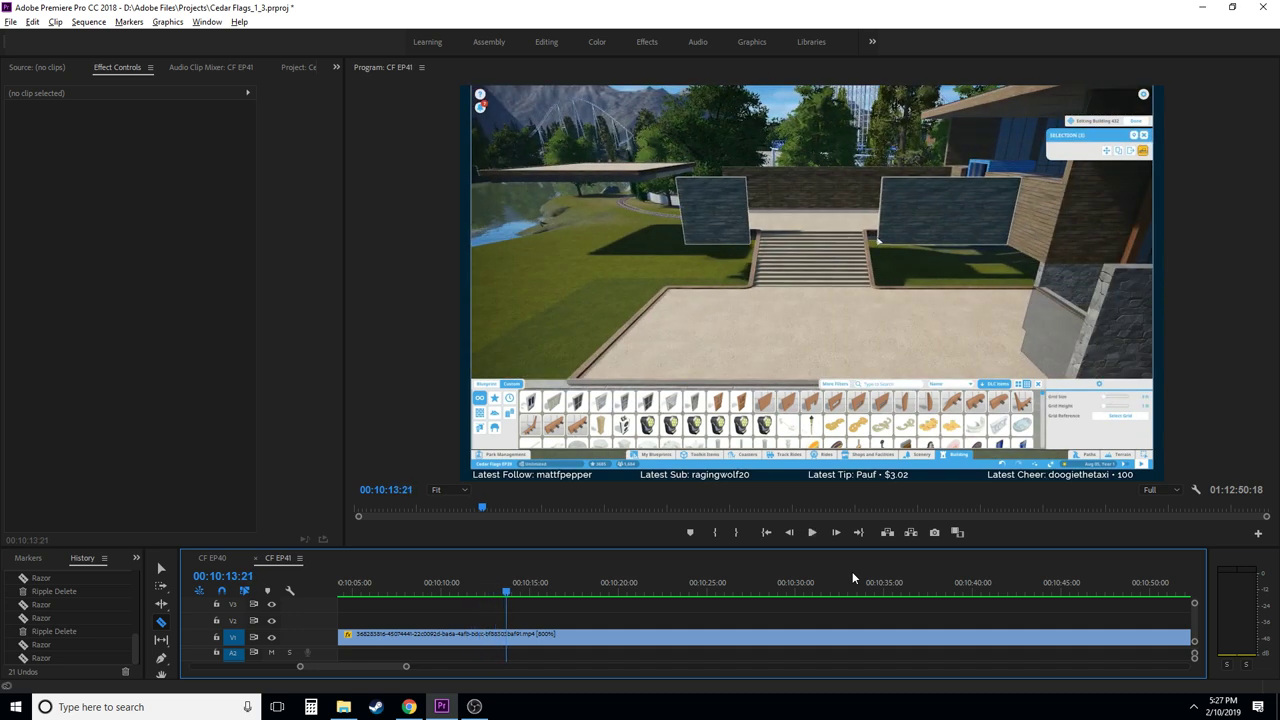
key(space)
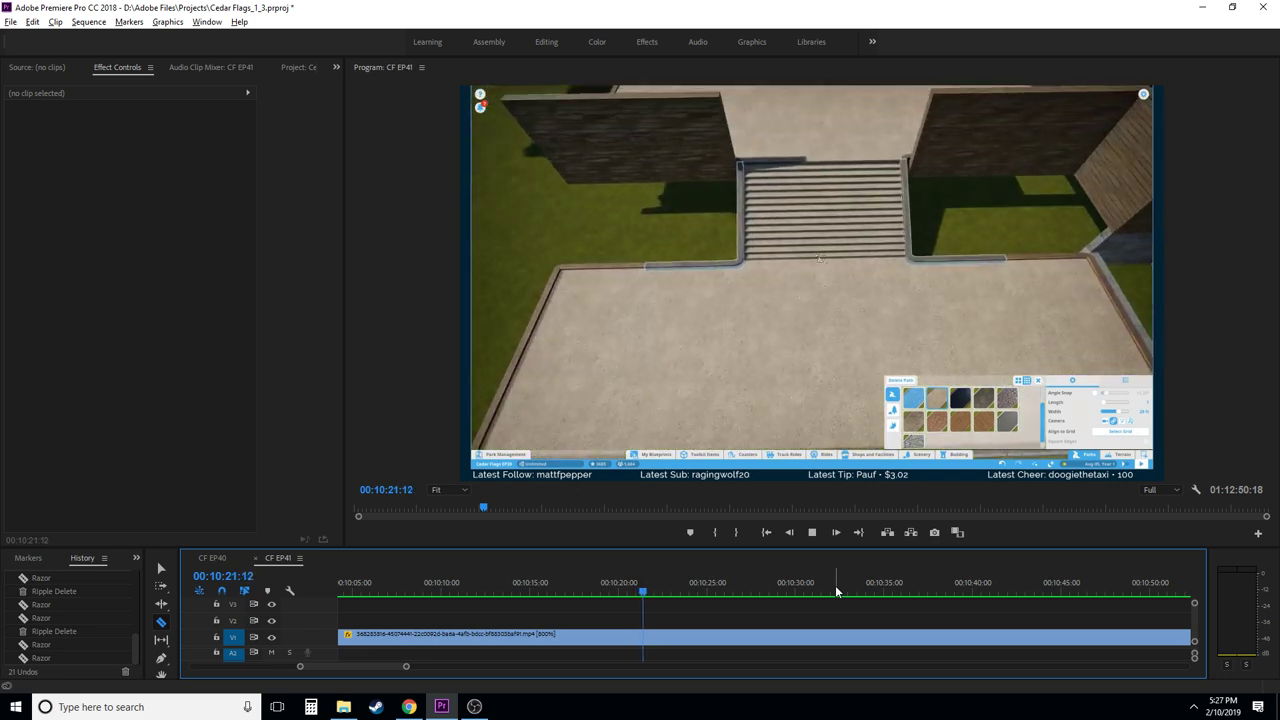
- Step back to the frame at 00:10:22:03 and split the clip there
key(space)
key(Left)
key(Left)
key(Left)
key(Left)
key(Left)
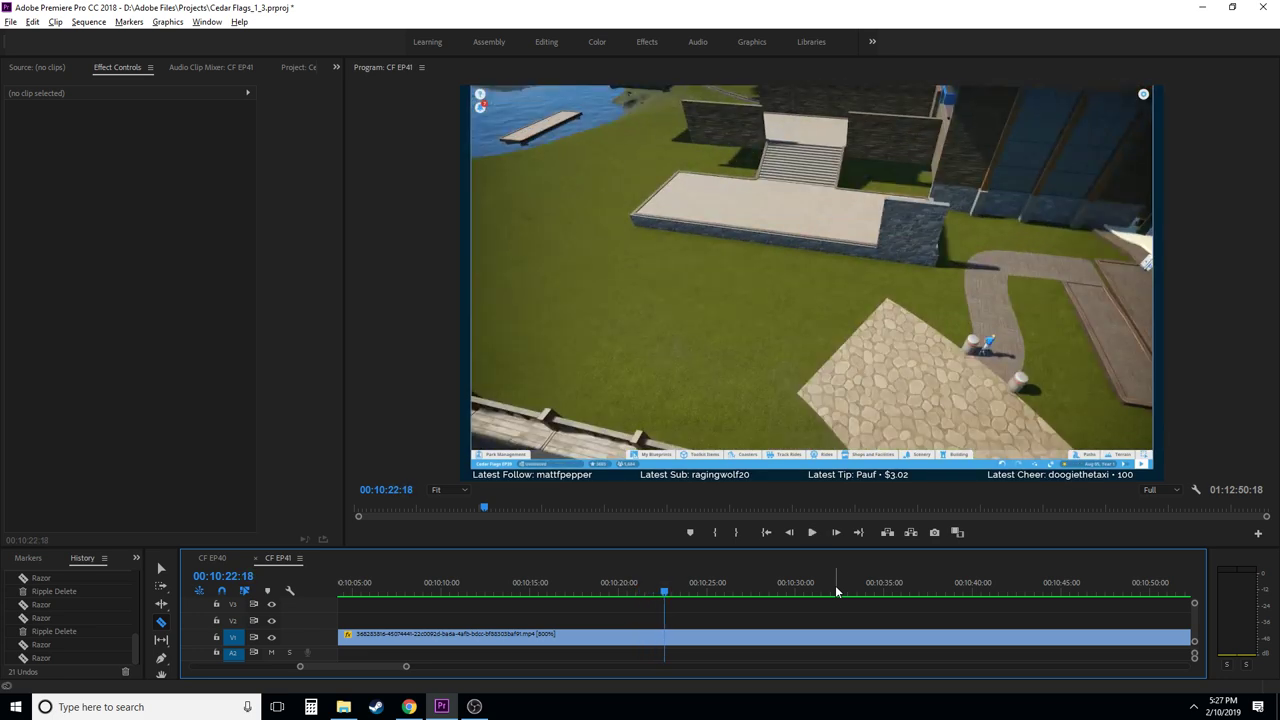
key(Left)
key(Left)
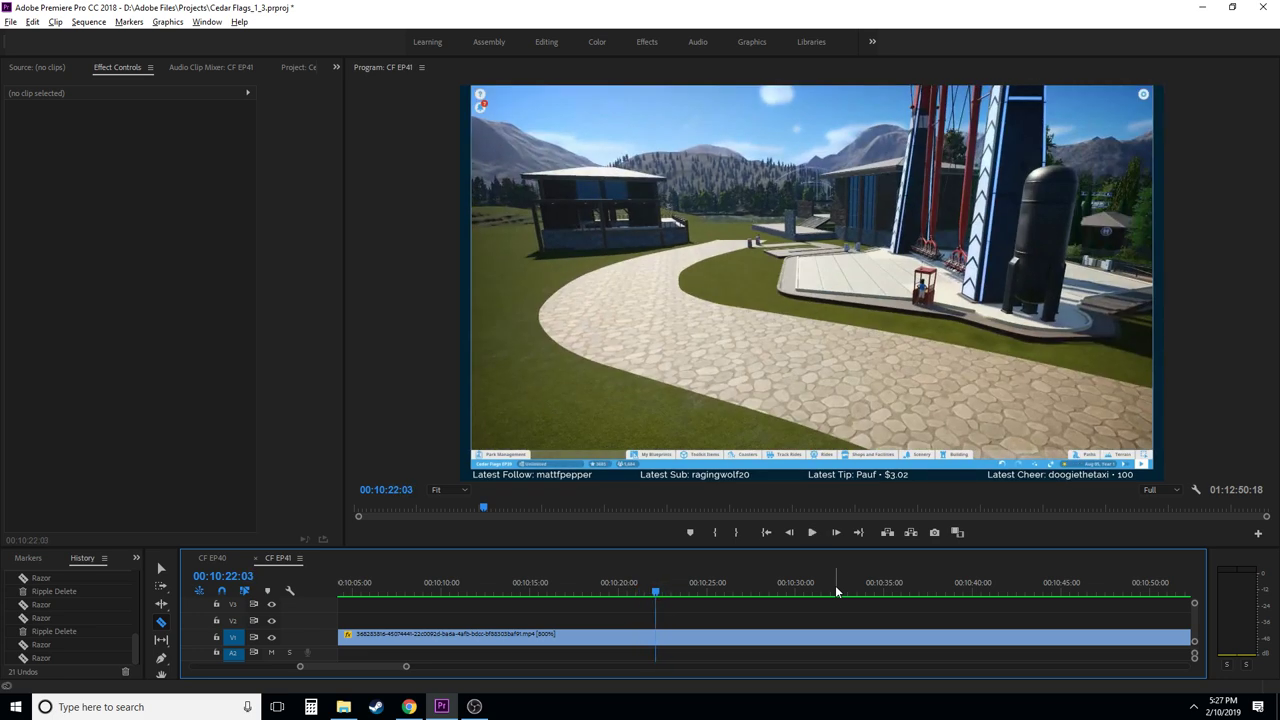
key(w)
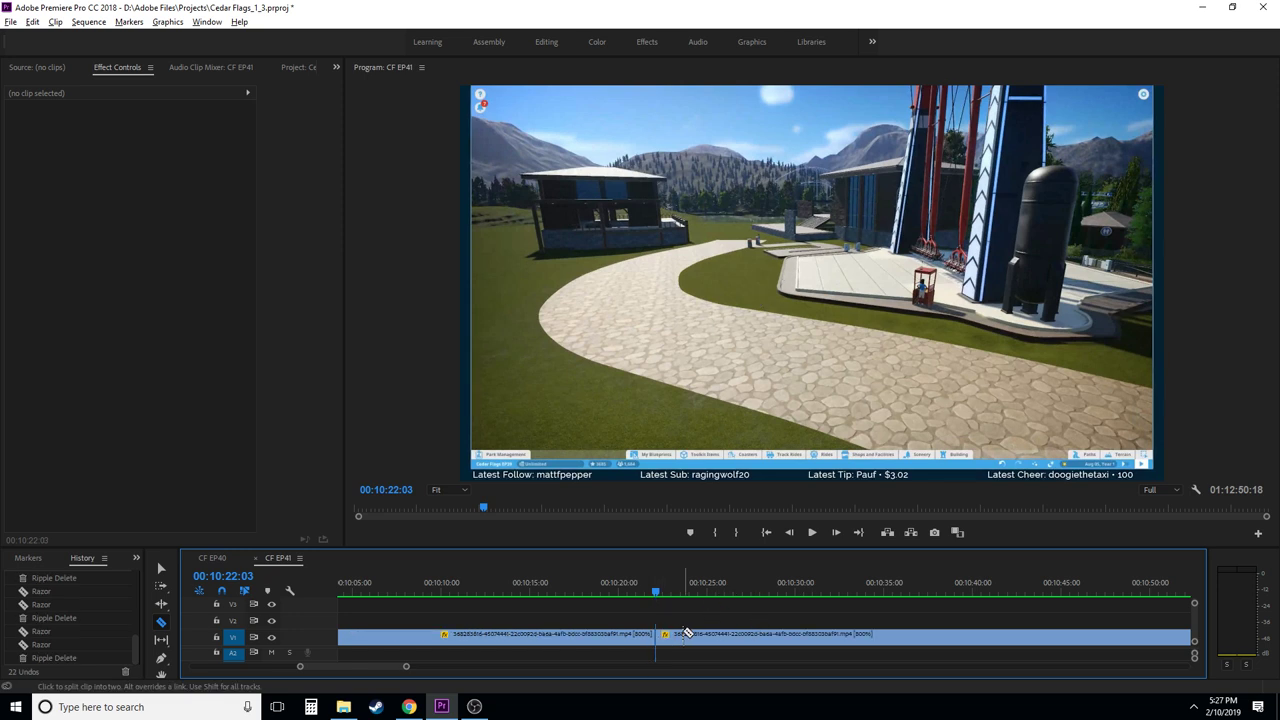
- Replay the footage leading up to the cut at 00:10:22:03 and return the playhead to that cut
click(625, 592)
key(space)
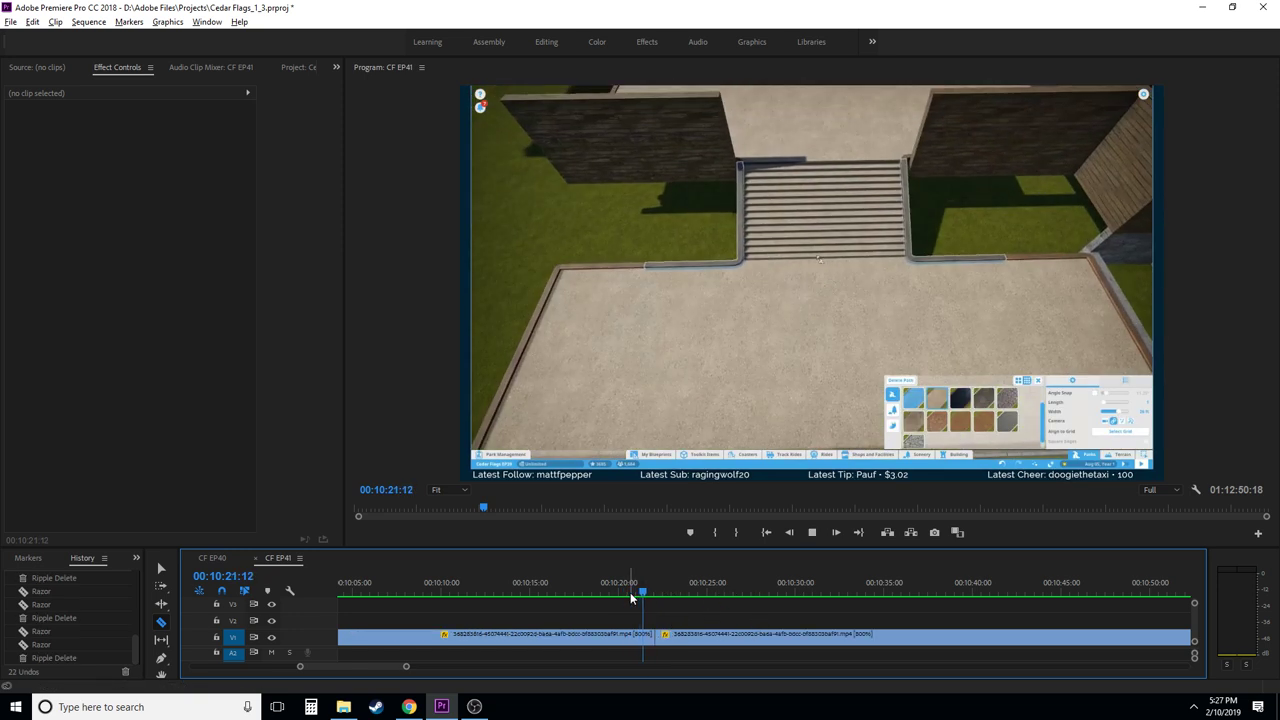
key(space)
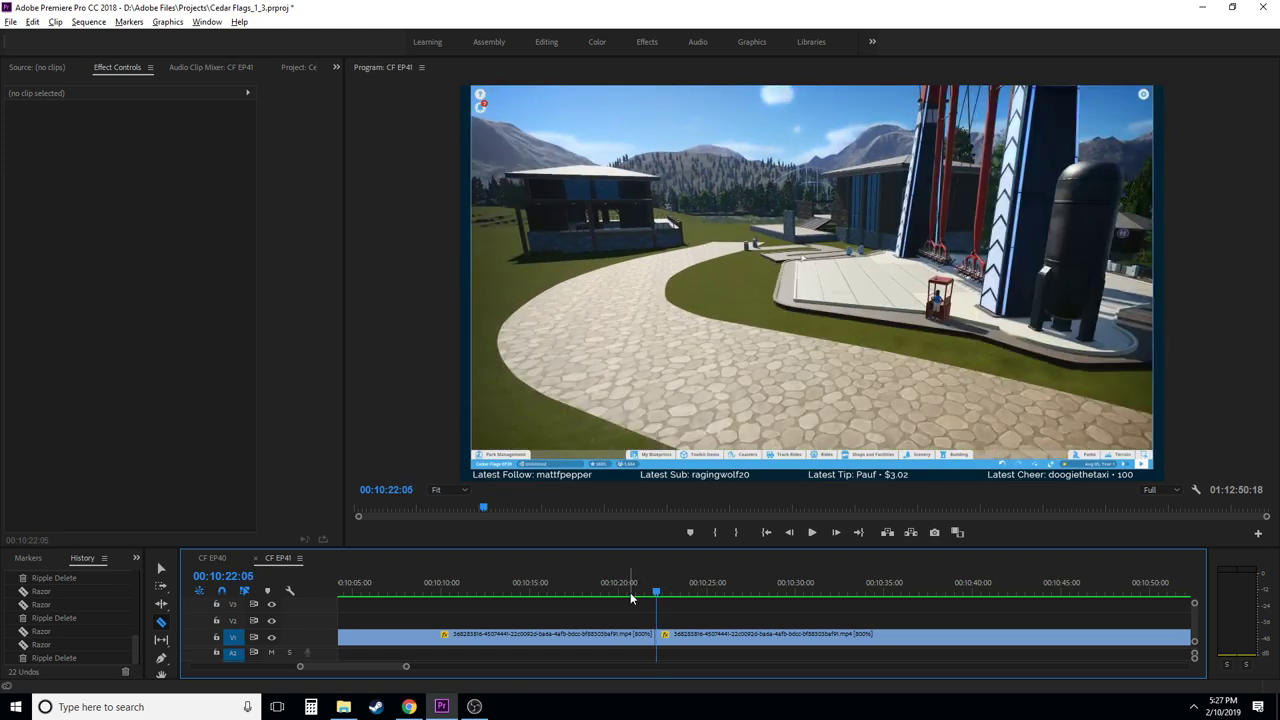
key(Left)
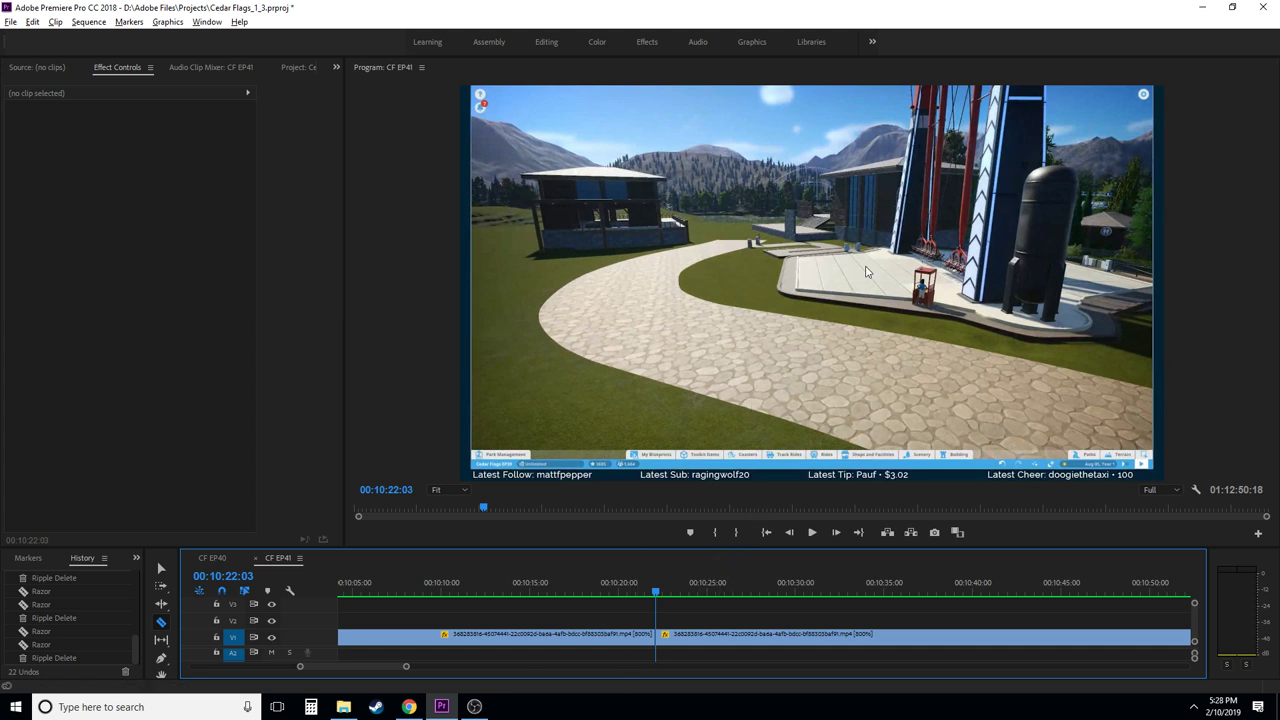
key(ctrl+s)
- Review the footage after the cut at 00:10:22:03, stepping back frame by frame to the stair-side wall placement at 00:10:25:27
drag(697, 587, 662, 594)
key(space)
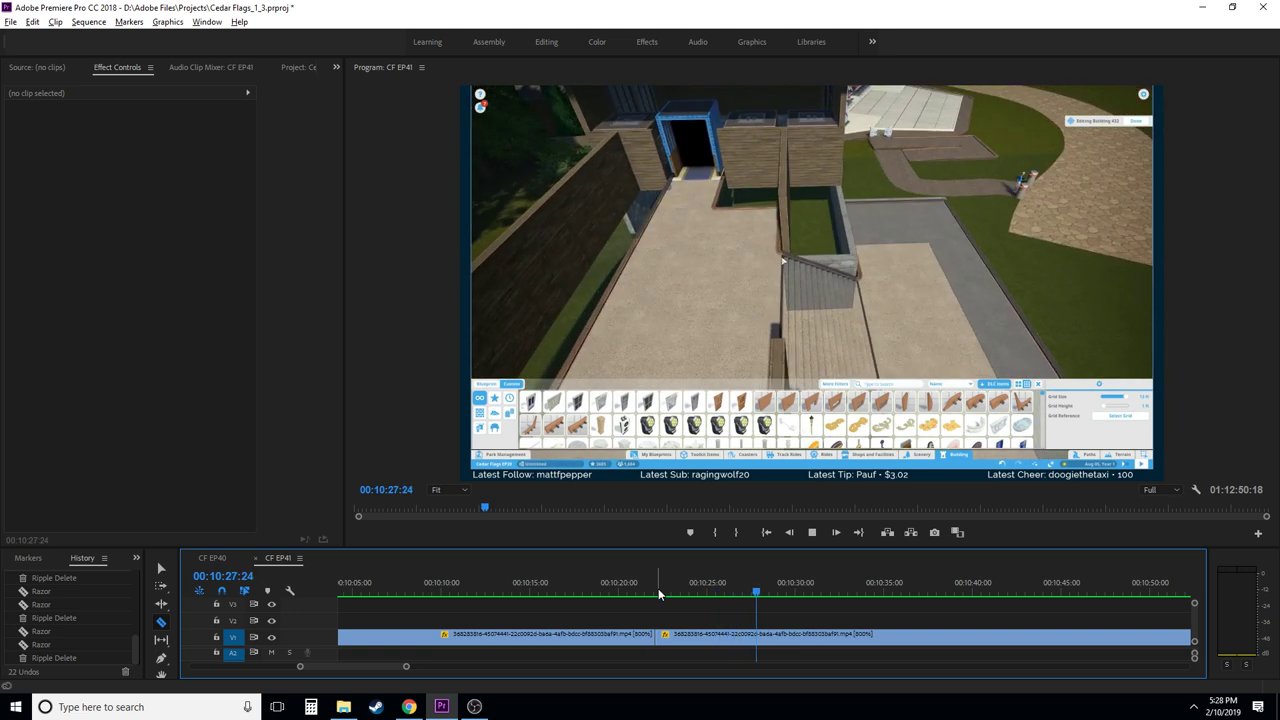
key(space)
key(Left)
key(Left)
key(Left)
key(Left)
key(Left)
key(Left)
key(Left)
key(Left)
key(Left)
key(Left)
key(Left)
key(Left)
key(Left)
key(Left)
key(Left)
key(Left)
key(Left)
key(Left)
key(Left)
key(Left)
key(Left)
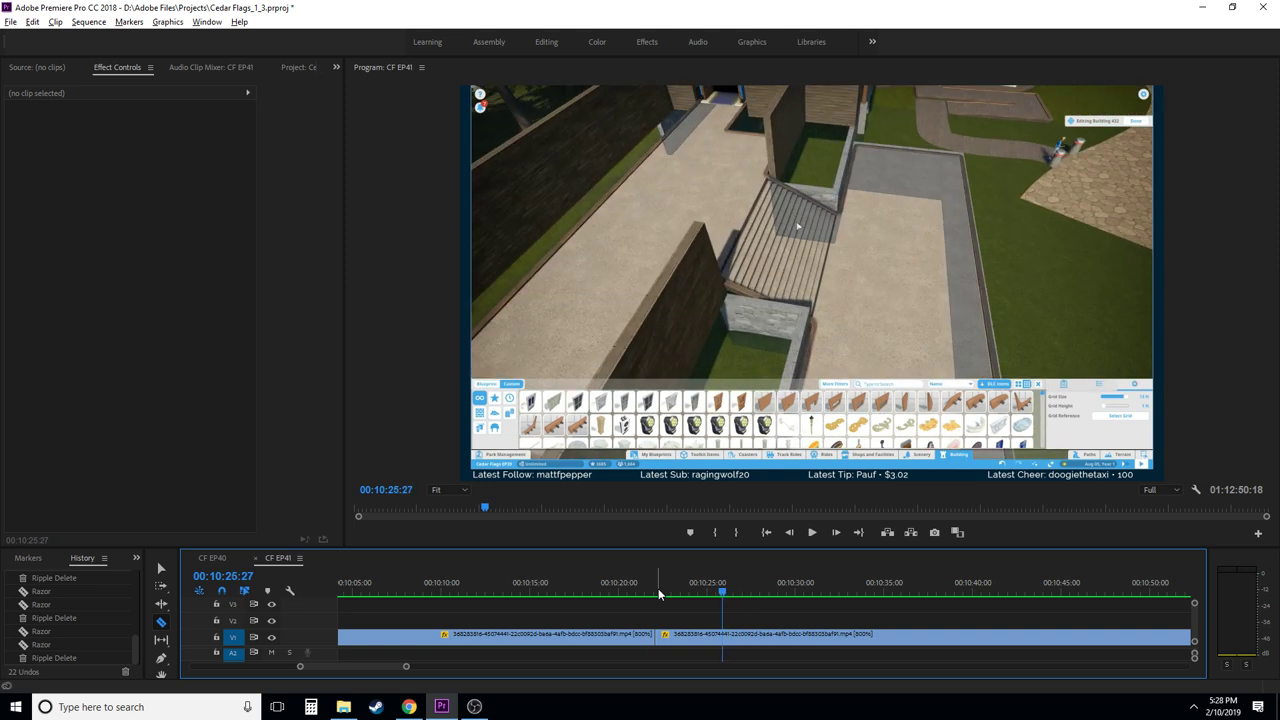
- Play on through the wall placement beside the stairs and split the clip at 00:10:26:23
key(space)
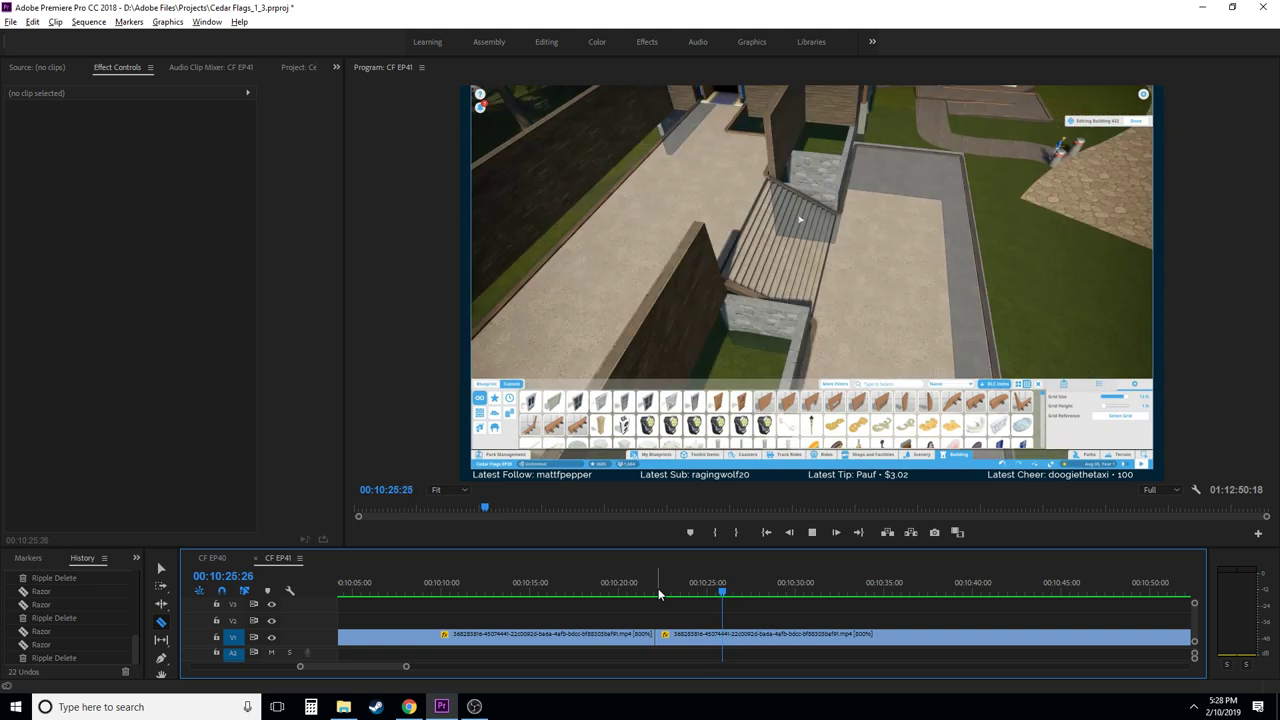
key(space)
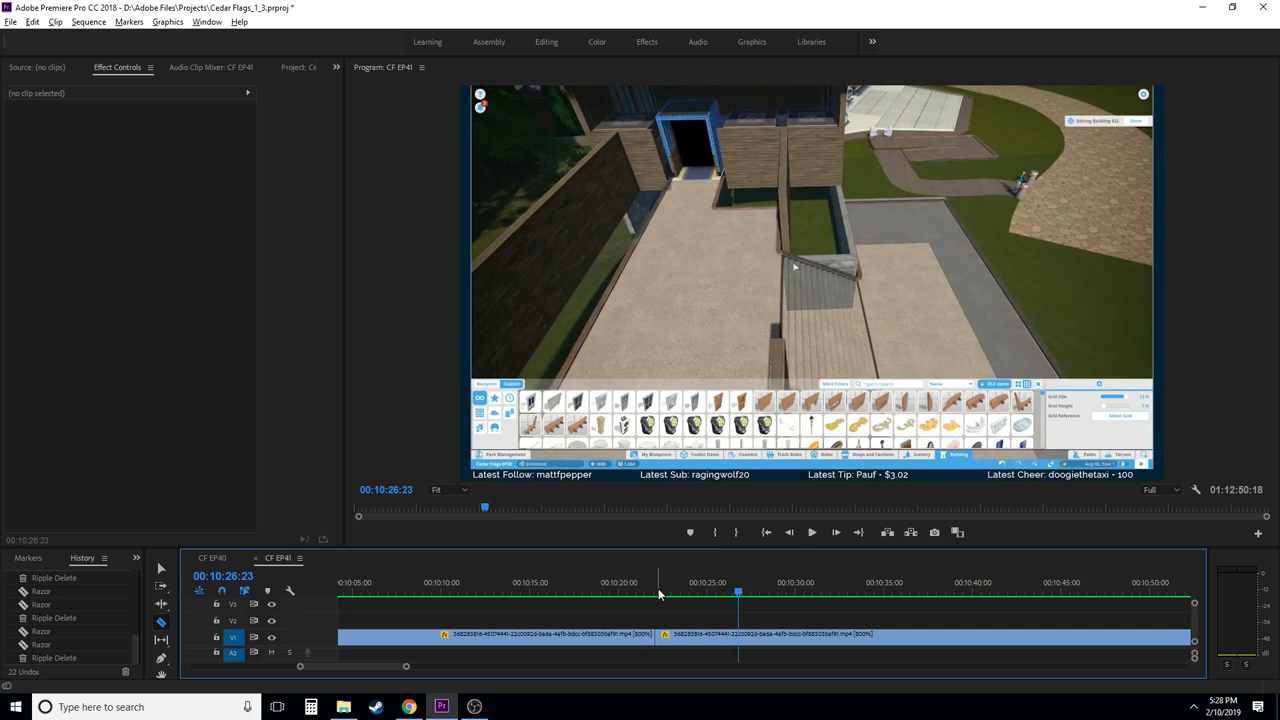
click(739, 641)
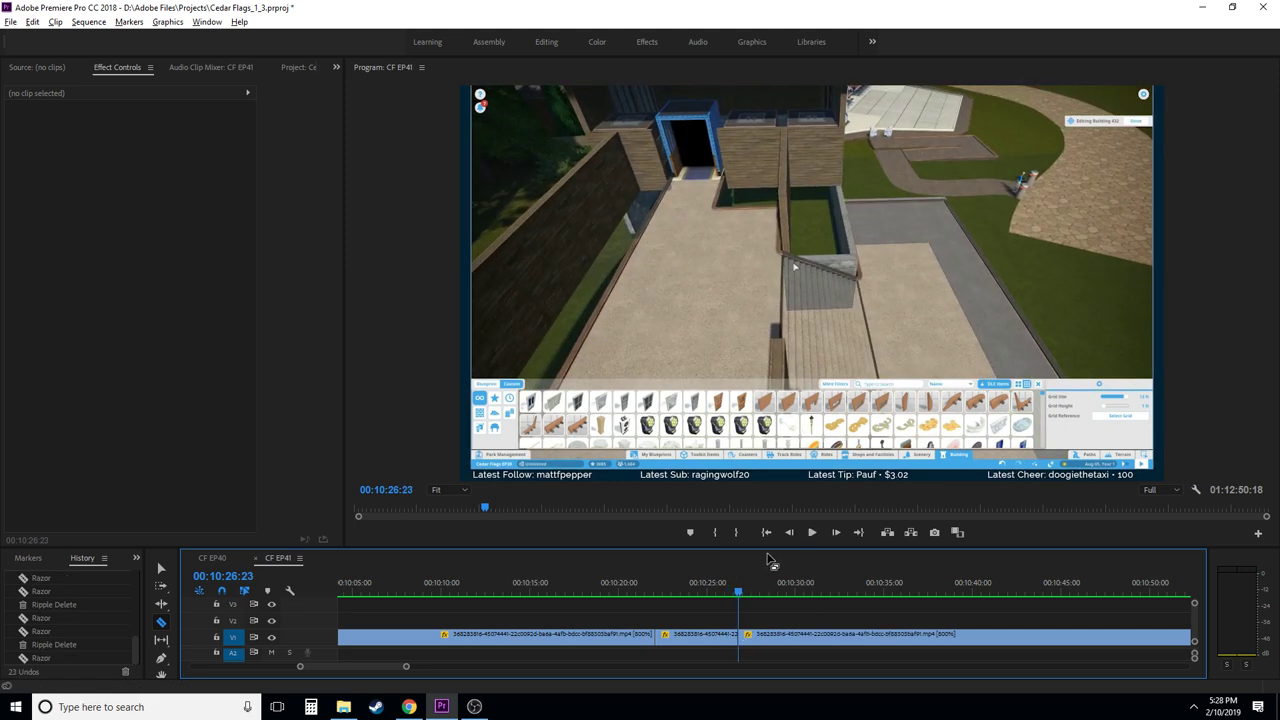
- Skim ahead from the cut at 00:10:26:23, split the clip at 00:10:43:10 and ripple delete the section between the two cuts
drag(757, 588, 813, 587)
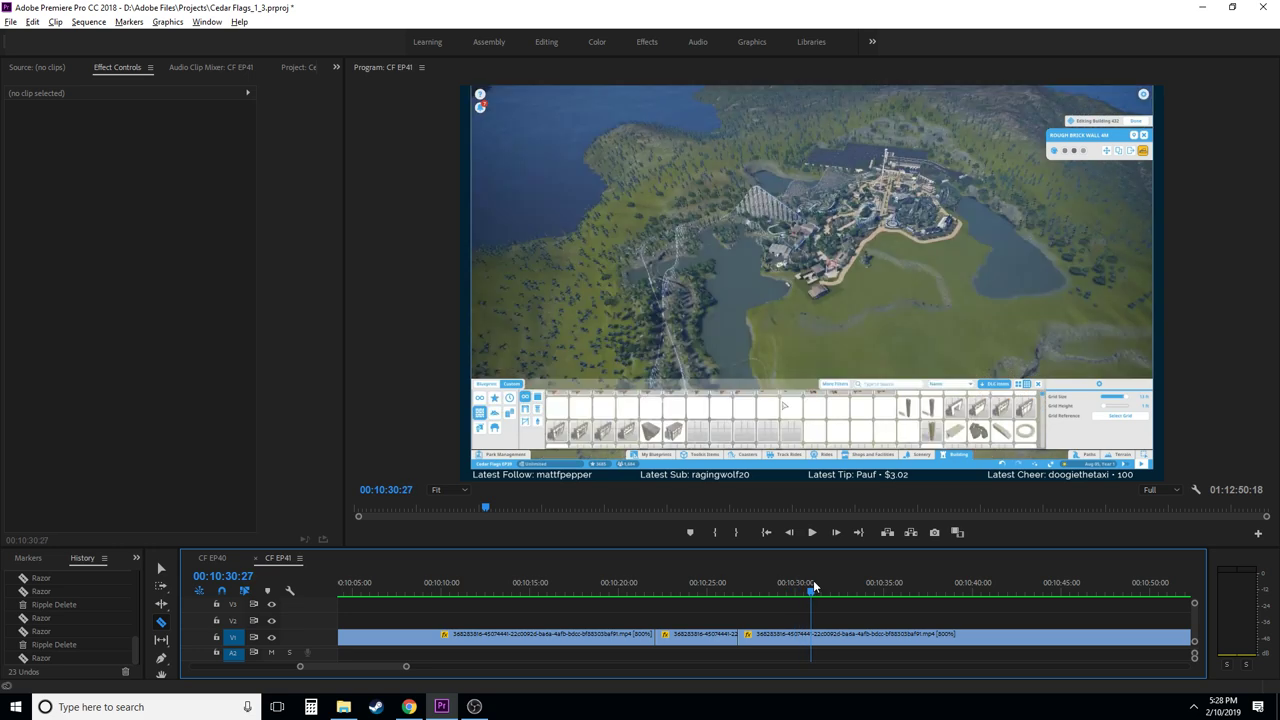
key(space)
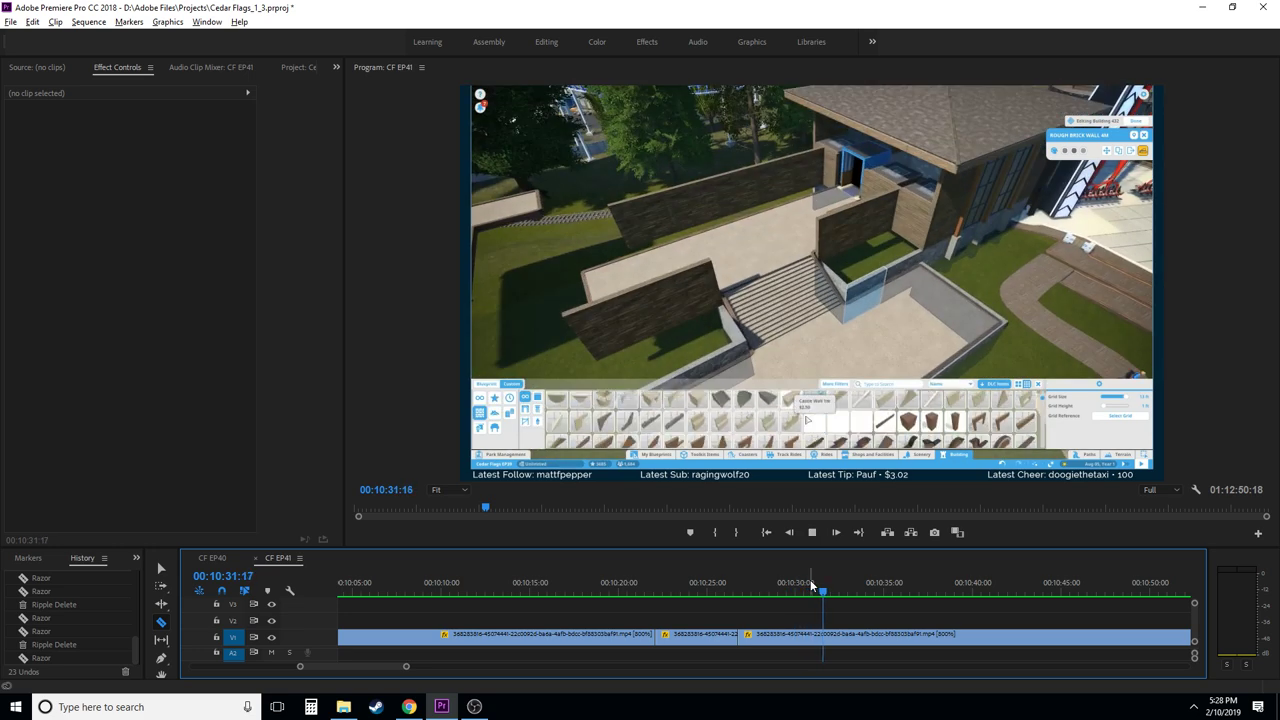
key(space)
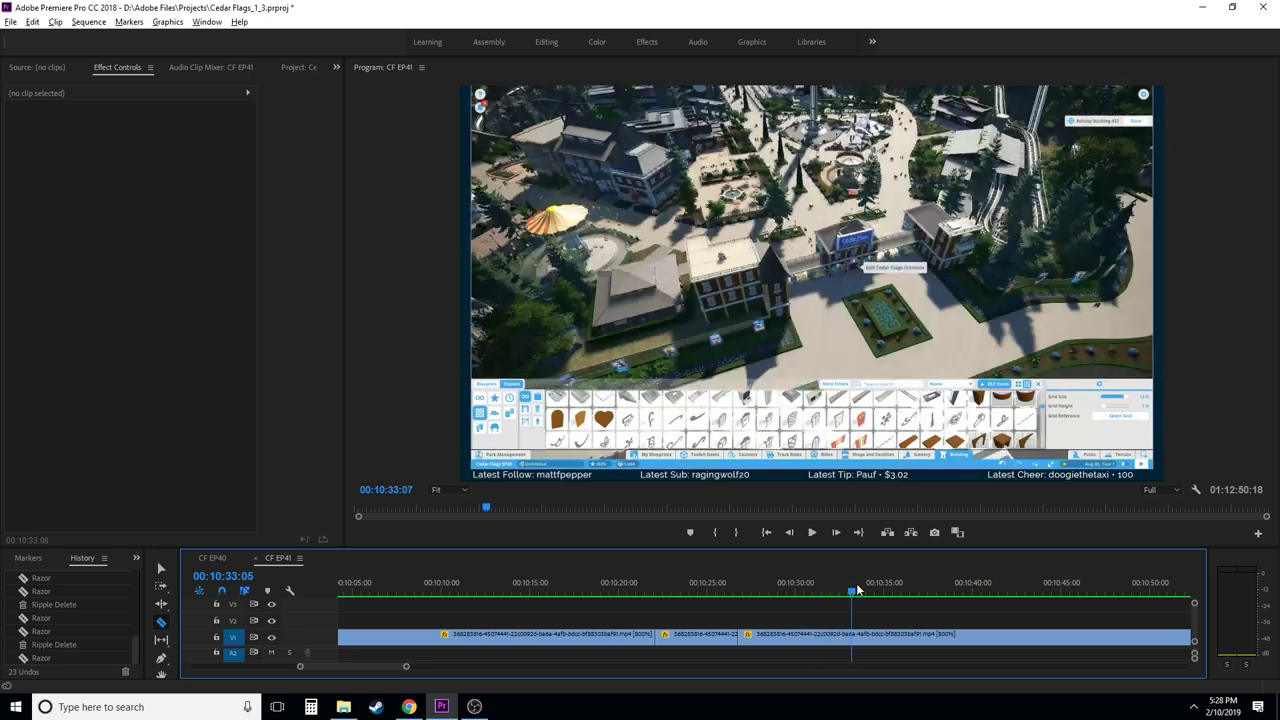
drag(856, 583, 977, 588)
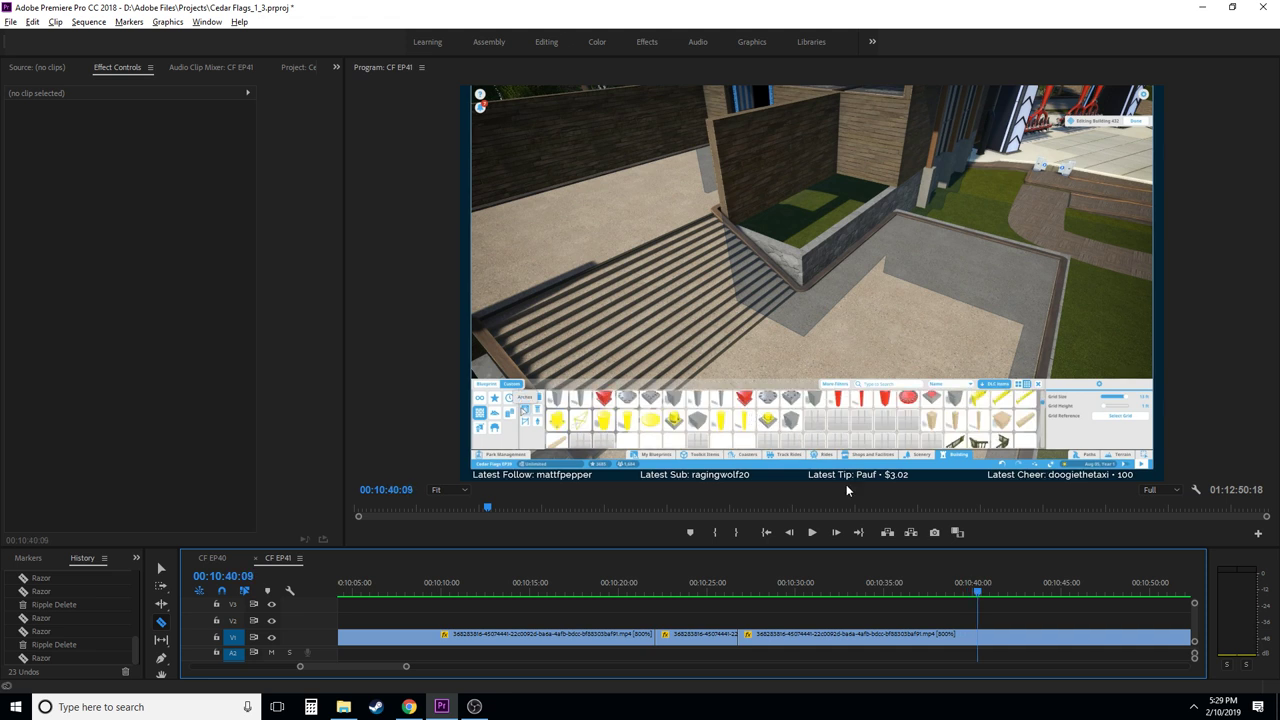
key(space)
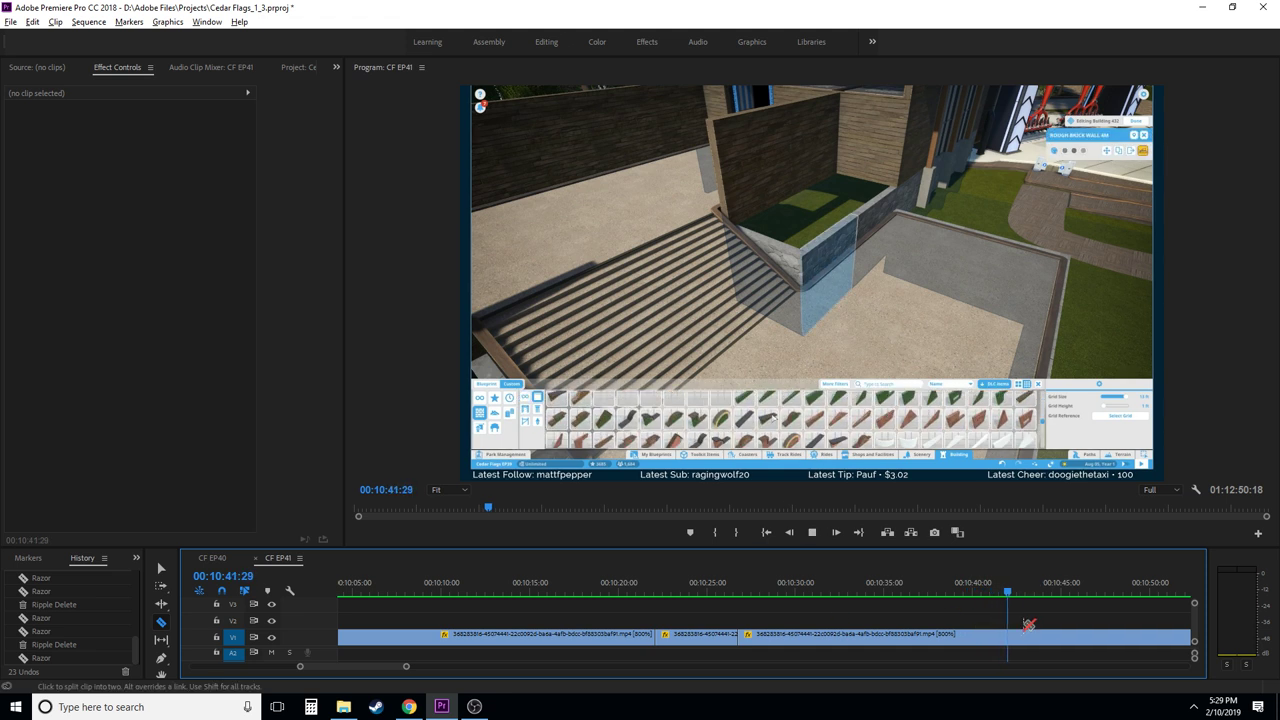
key(space)
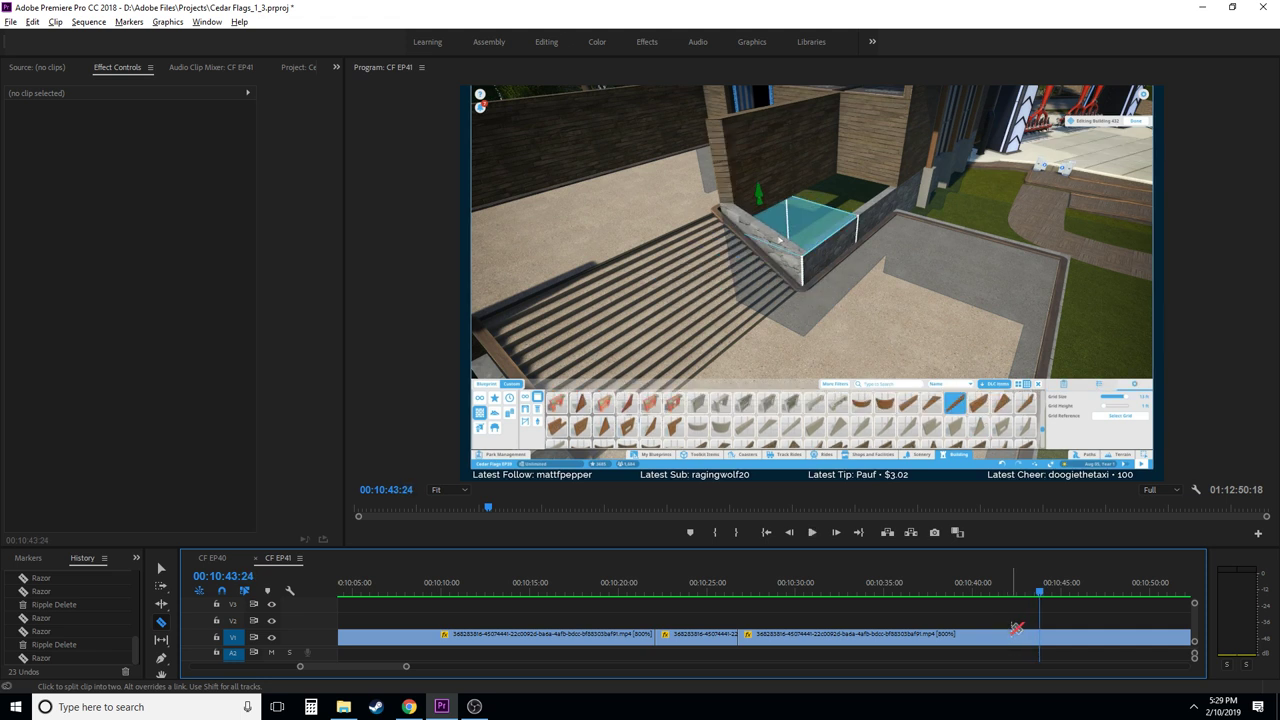
click(1034, 594)
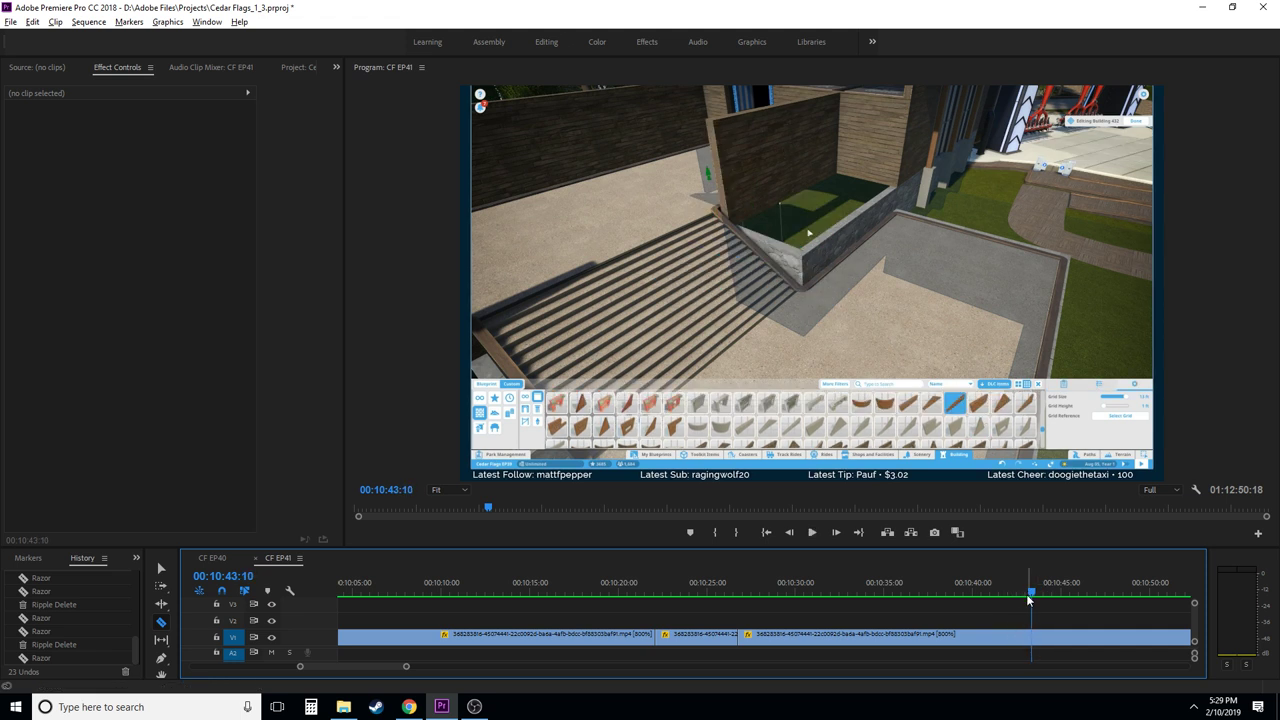
click(926, 647)
key(q)
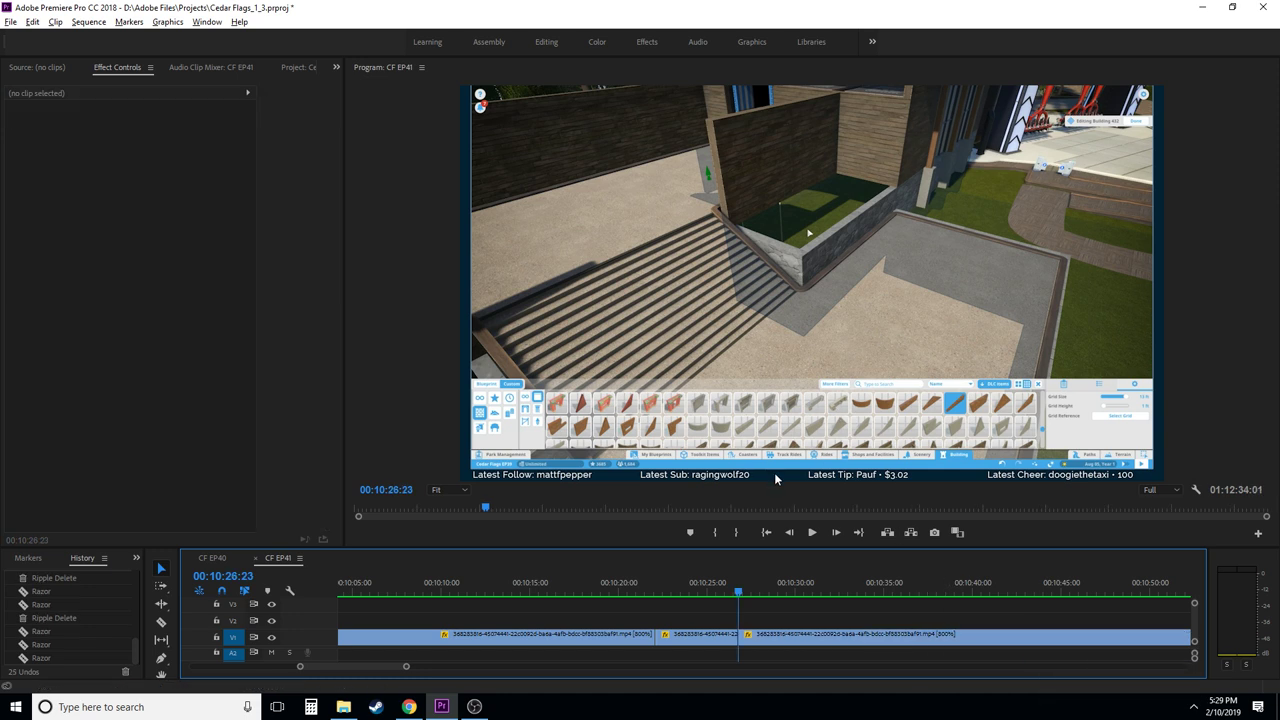
- Play on from the join at 00:10:26:23 and split the clip at 00:10:33:26
key(space)
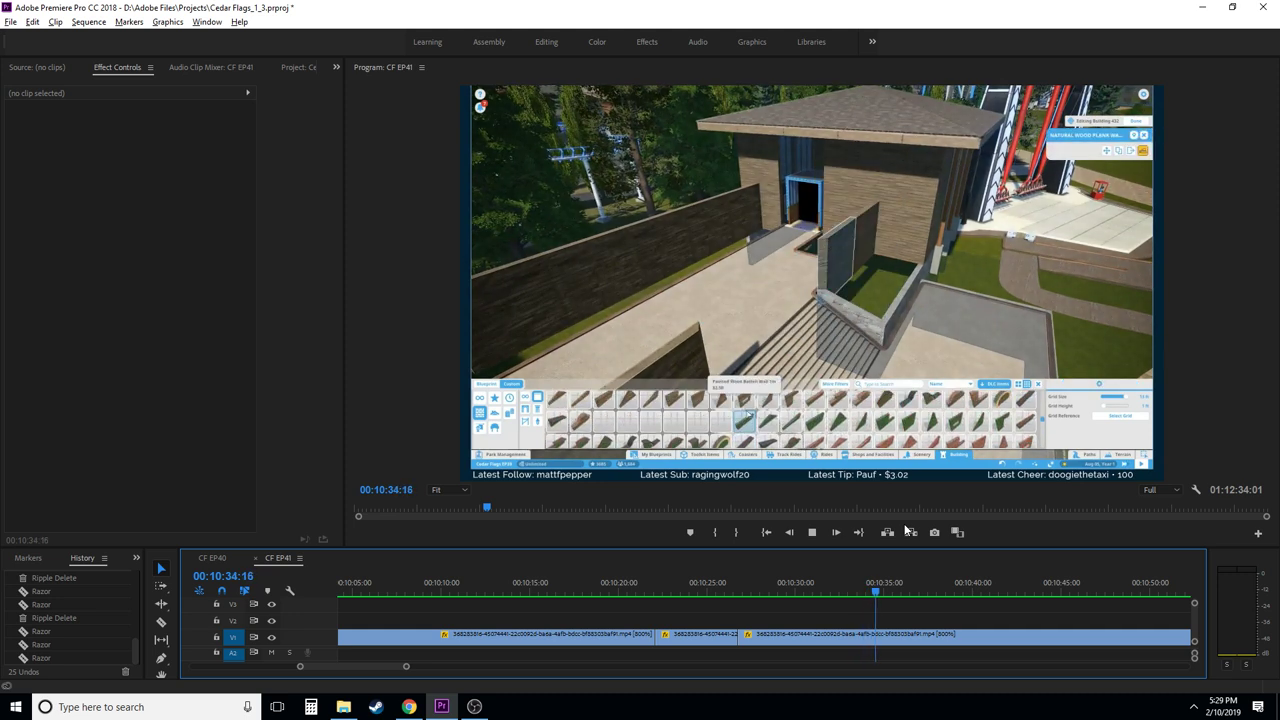
click(855, 588)
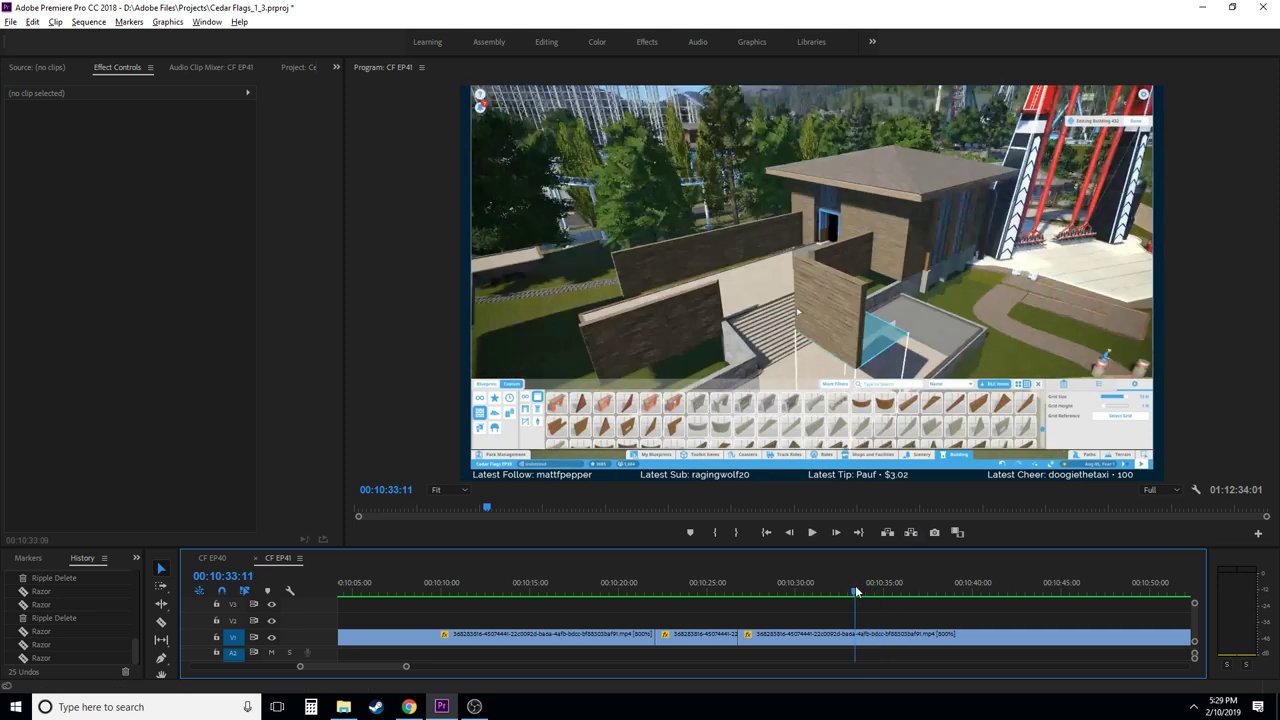
key(space)
key(space)
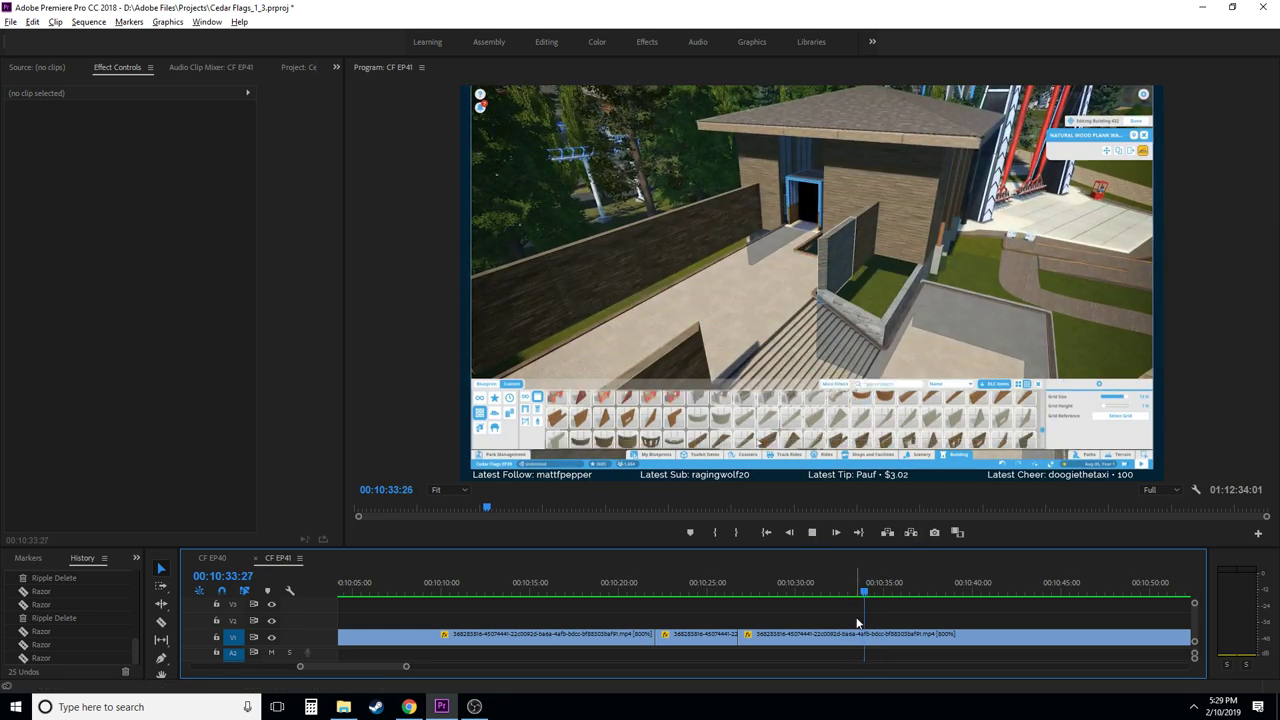
click(863, 589)
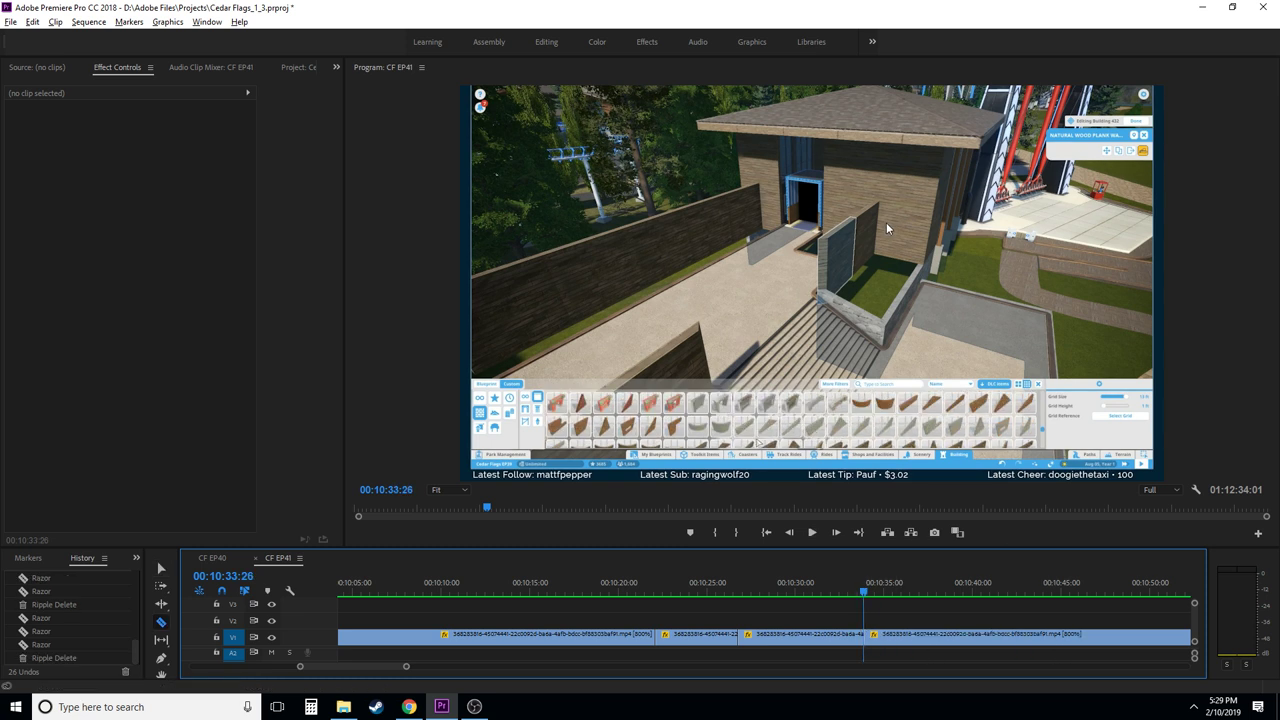
- Play past the cut at 00:10:33:26, step back before 00:10:35:15, split the clip and ripple delete the short section after that cut
key(space)
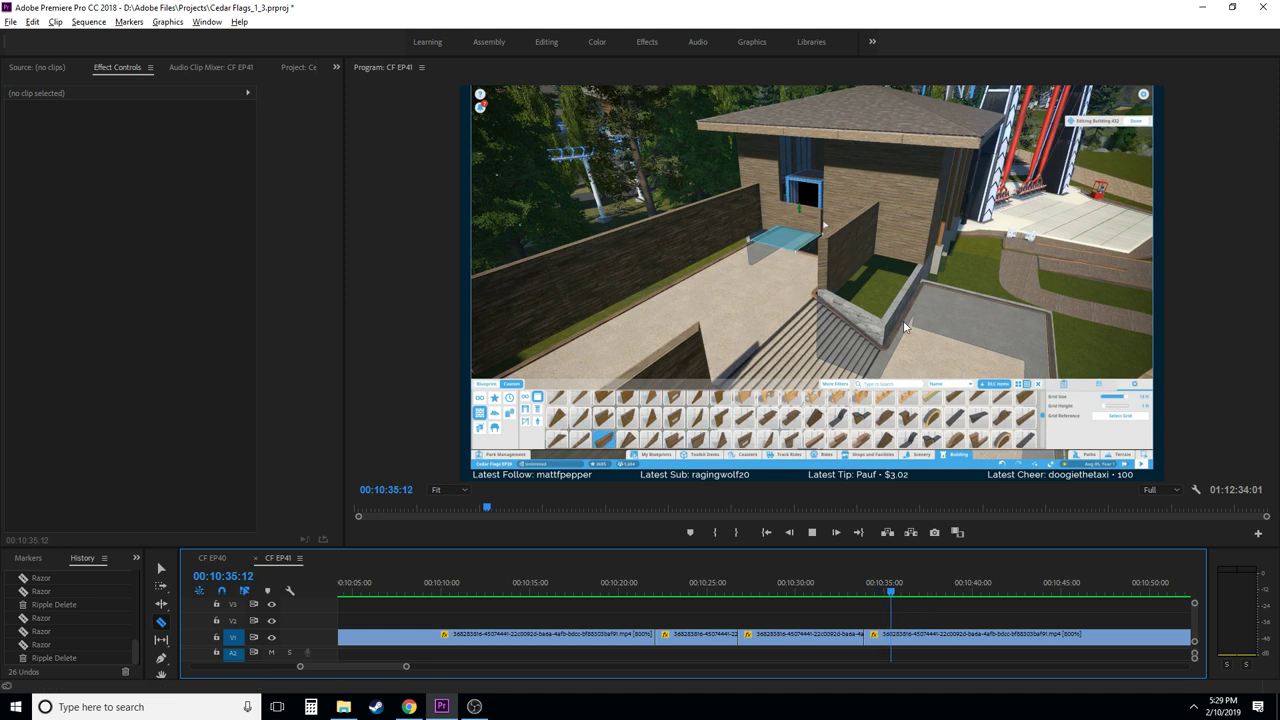
key(space)
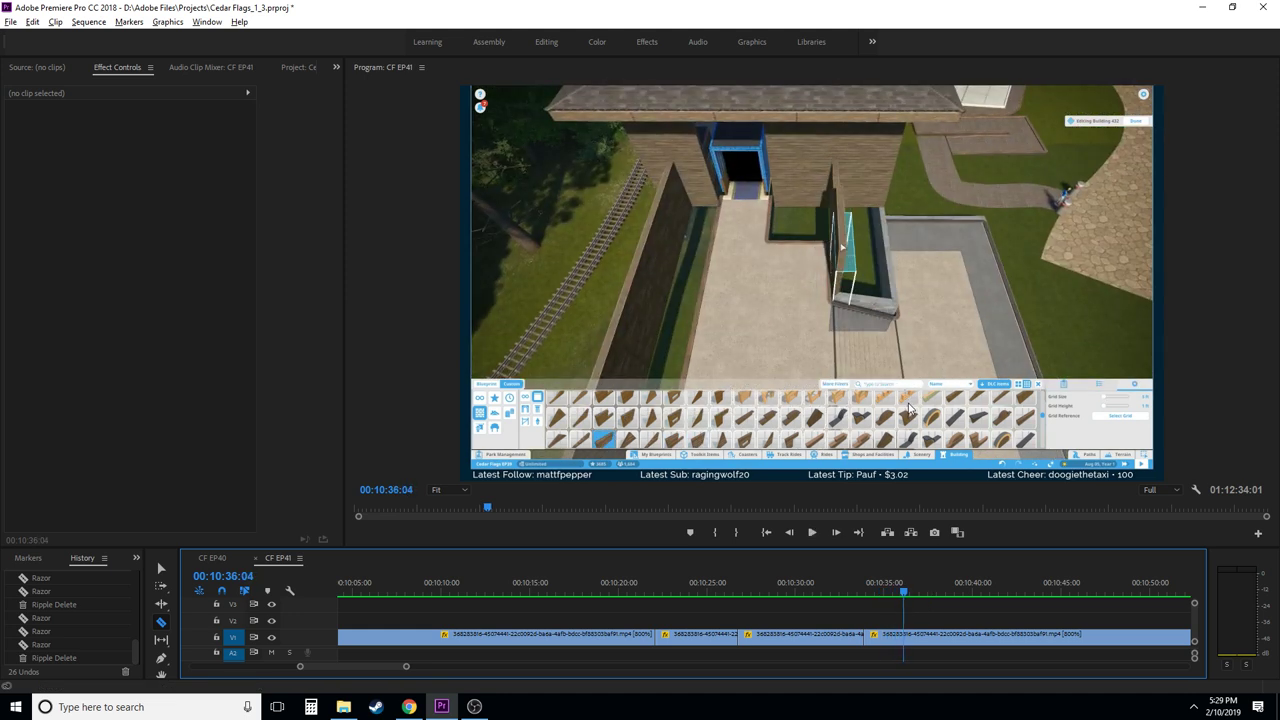
key(Left)
key(Left)
key(Left)
key(Left)
key(Left)
key(Left)
key(Left)
key(Left)
key(Left)
key(Left)
key(Left)
key(Left)
key(Left)
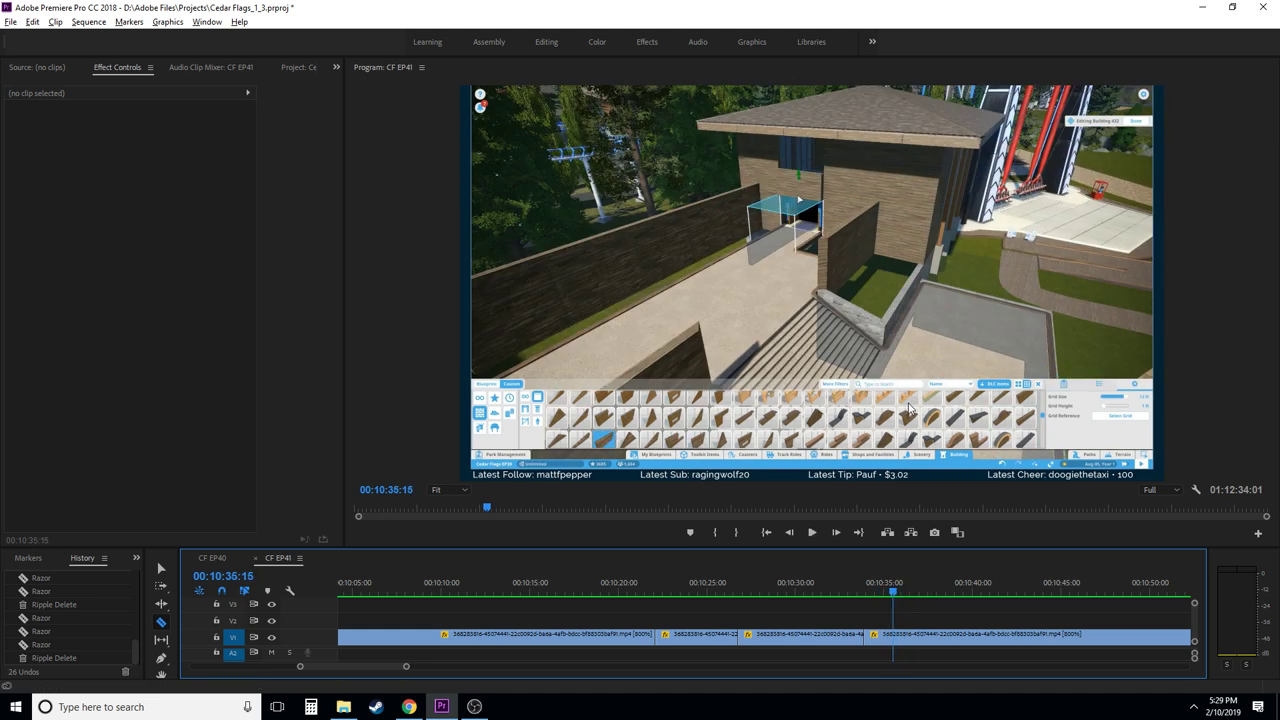
click(879, 641)
key(shift+Delete)
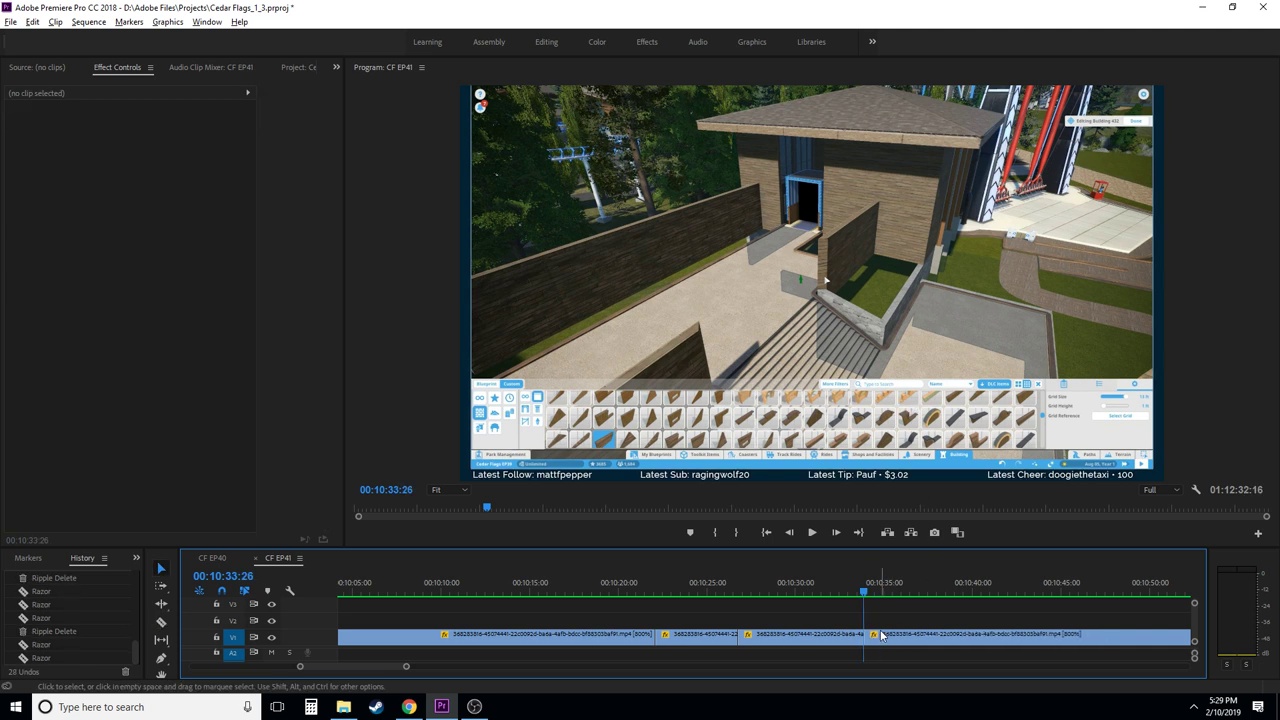
- Review the footage following the join at 00:10:33:26 and split the clip shortly before 00:10:42:00
key(space)
key(c)
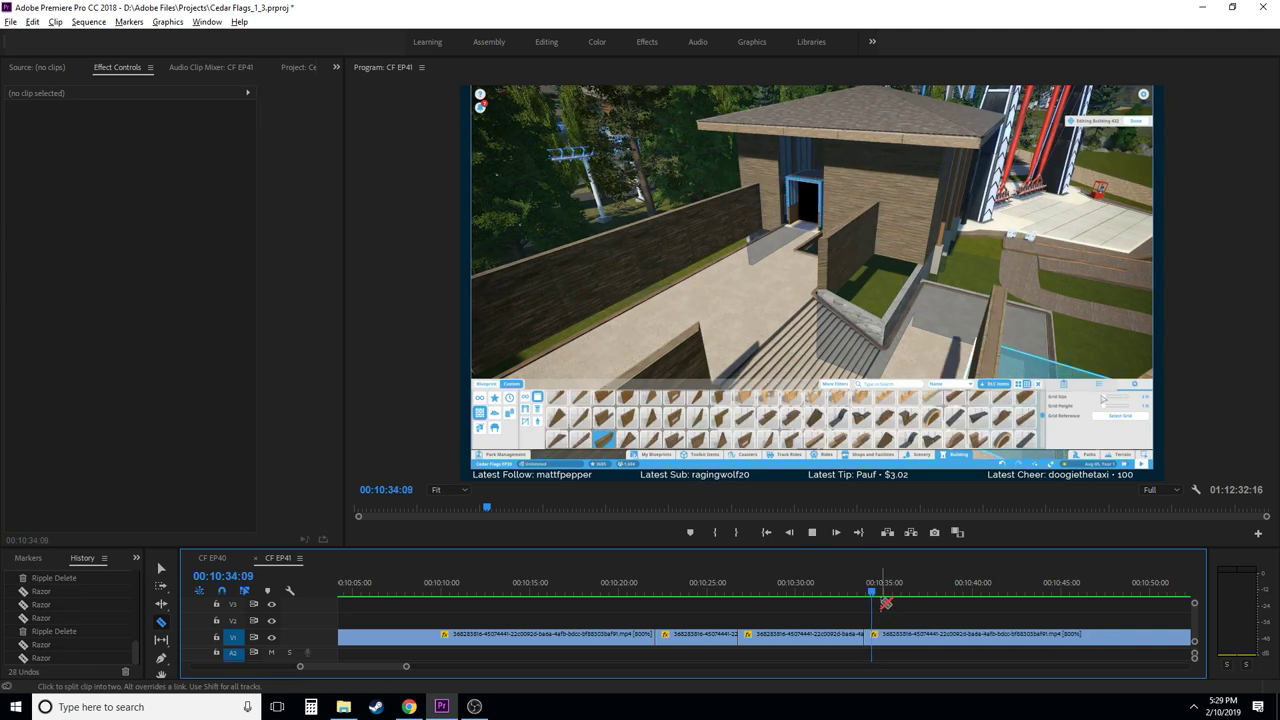
click(858, 596)
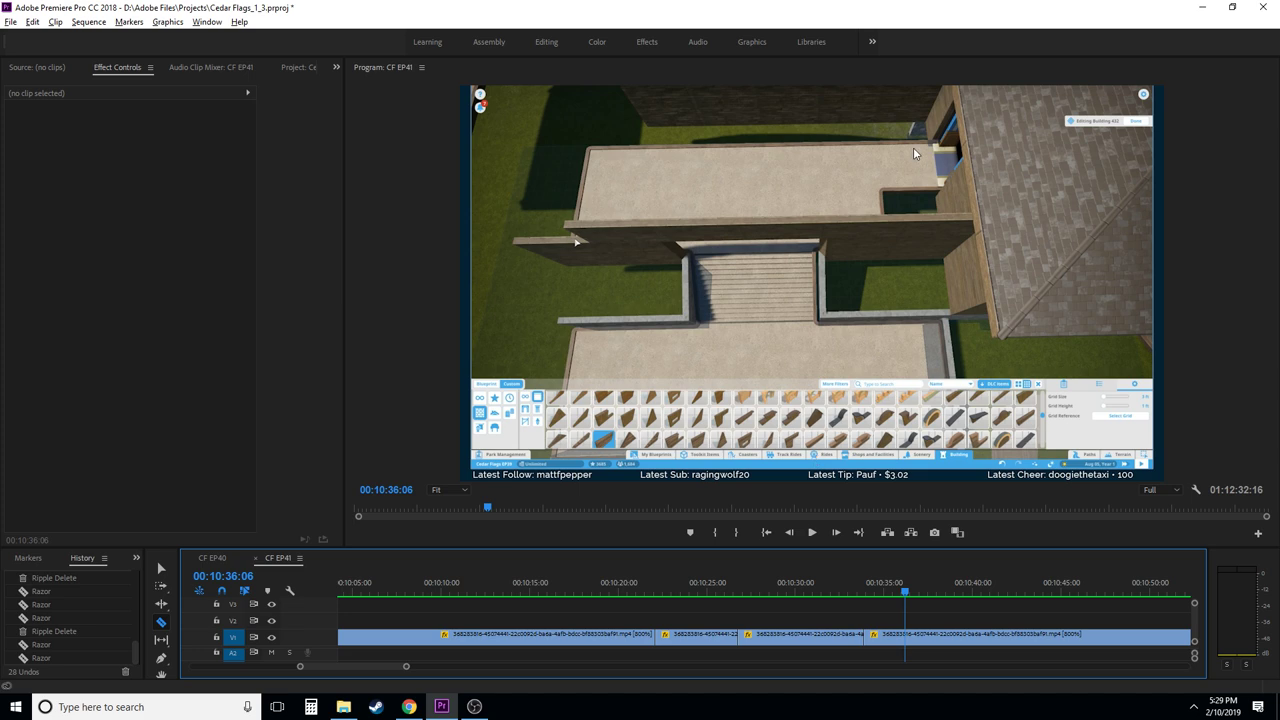
key(space)
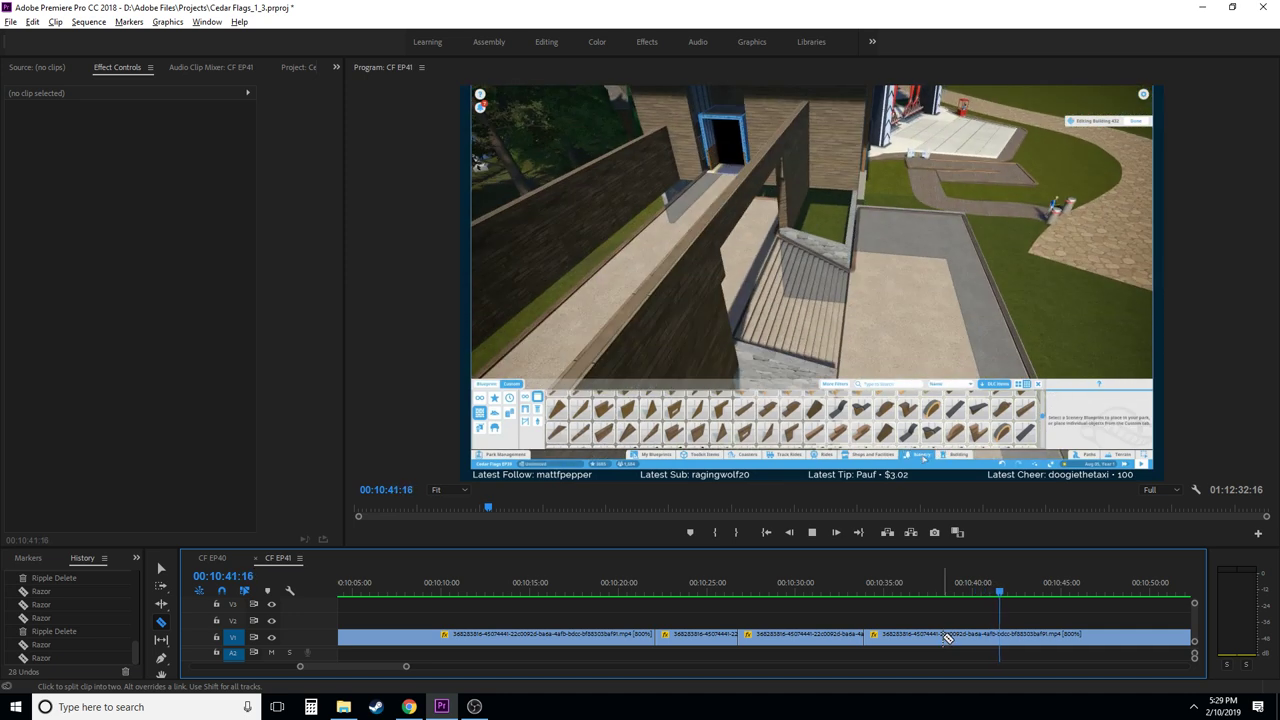
key(space)
key(shift+Delete)
- Play on, step back to 00:10:44:04, split the clip there and ripple delete the section back to the previous cut
key(space)
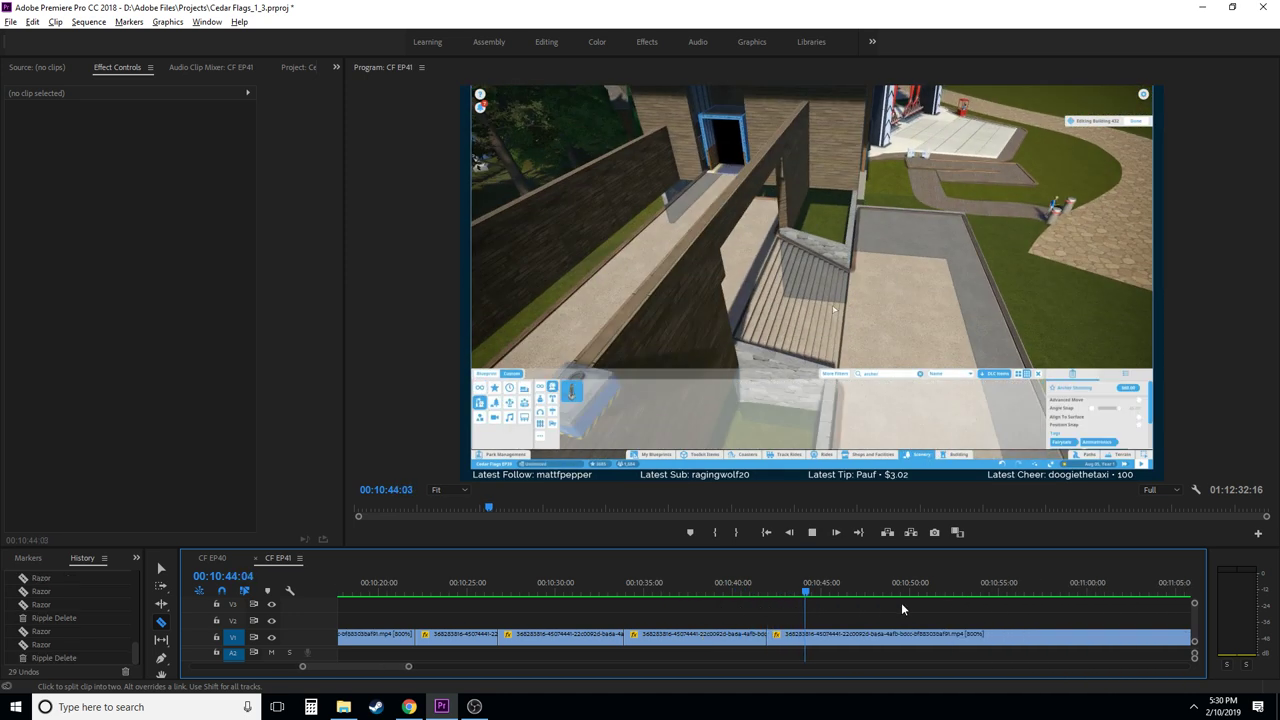
key(space)
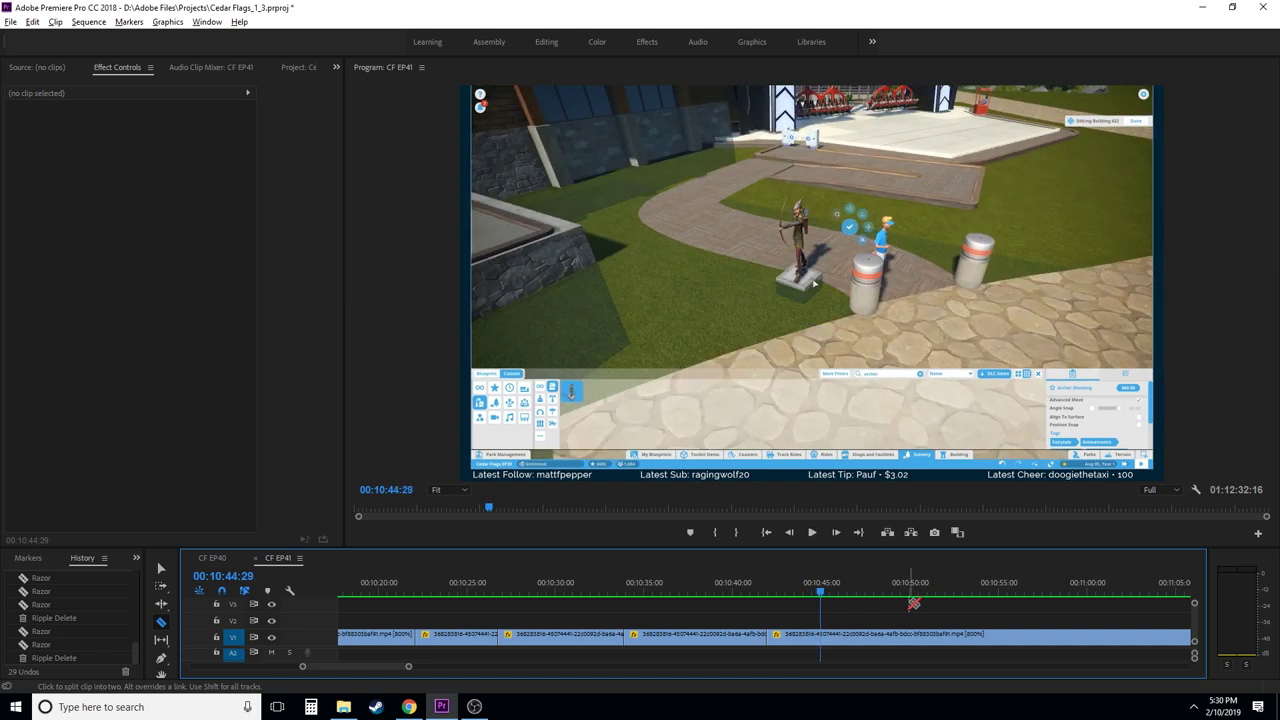
key(Left)
key(Left)
key(Left)
key(Left)
key(Left)
key(Left)
key(Left)
key(Left)
key(Left)
key(Left)
key(Left)
key(Left)
key(Left)
key(Left)
key(Left)
key(Left)
key(Left)
key(Left)
key(Left)
key(Left)
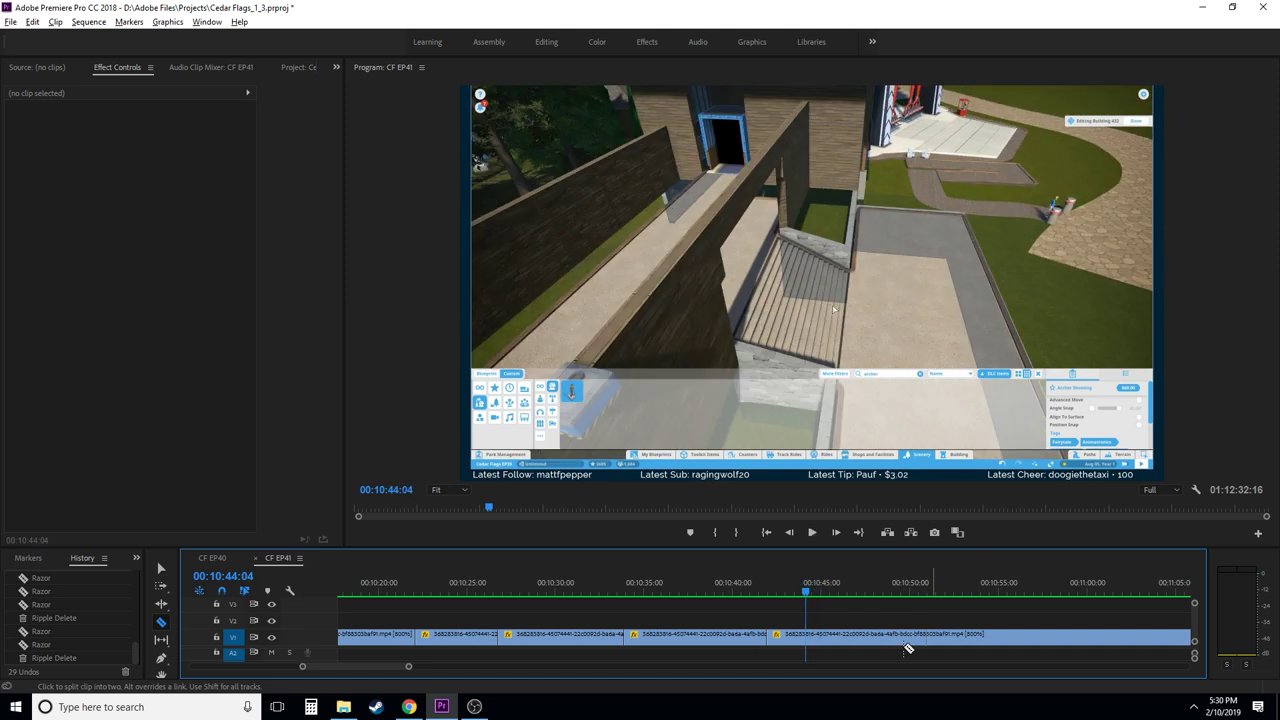
click(798, 636)
key(shift+Delete)
- Step back from the new join and replay the wall placement around the stairs up to 00:10:40:07
key(Left)
key(Left)
key(Left)
key(Left)
key(Left)
key(Left)
key(Left)
key(Left)
key(Left)
key(Left)
key(Left)
key(Left)
key(Left)
key(Left)
key(Left)
key(Left)
key(Left)
key(Left)
key(Left)
key(Left)
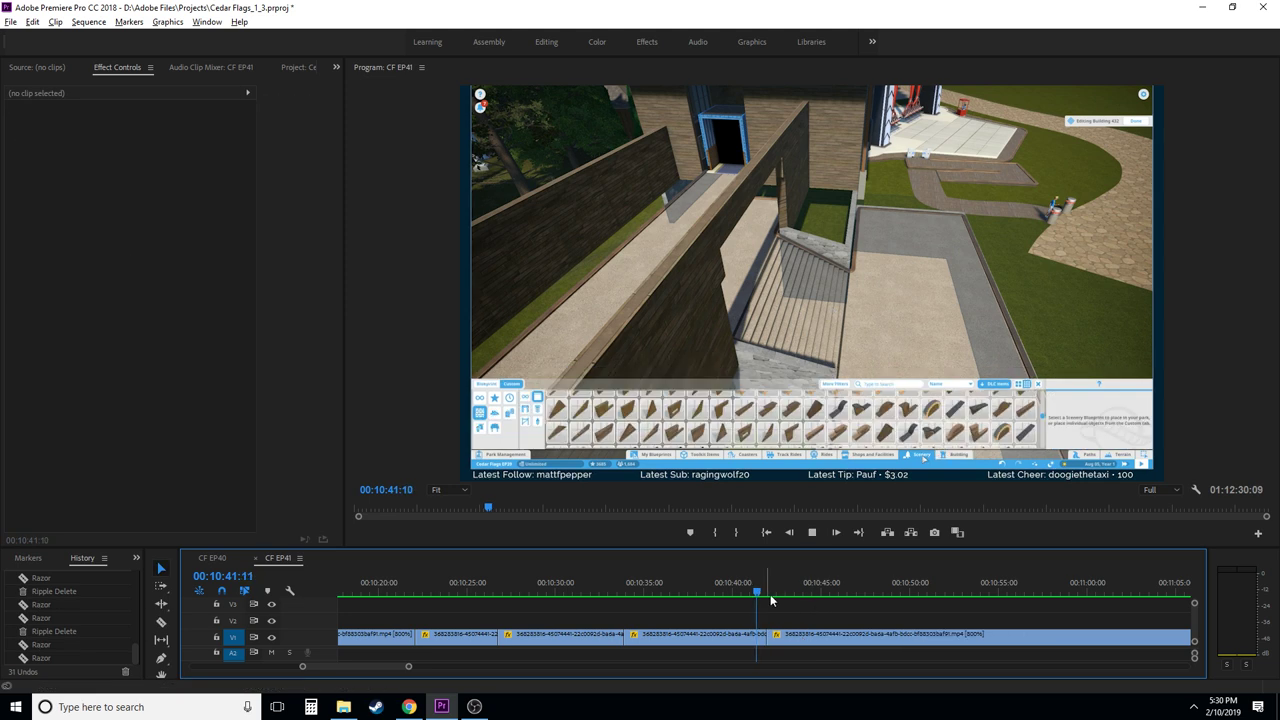
mouse_move(666, 598)
mouse_down()
mouse_move(631, 598)
mouse_move(676, 603)
mouse_up()
key(space)
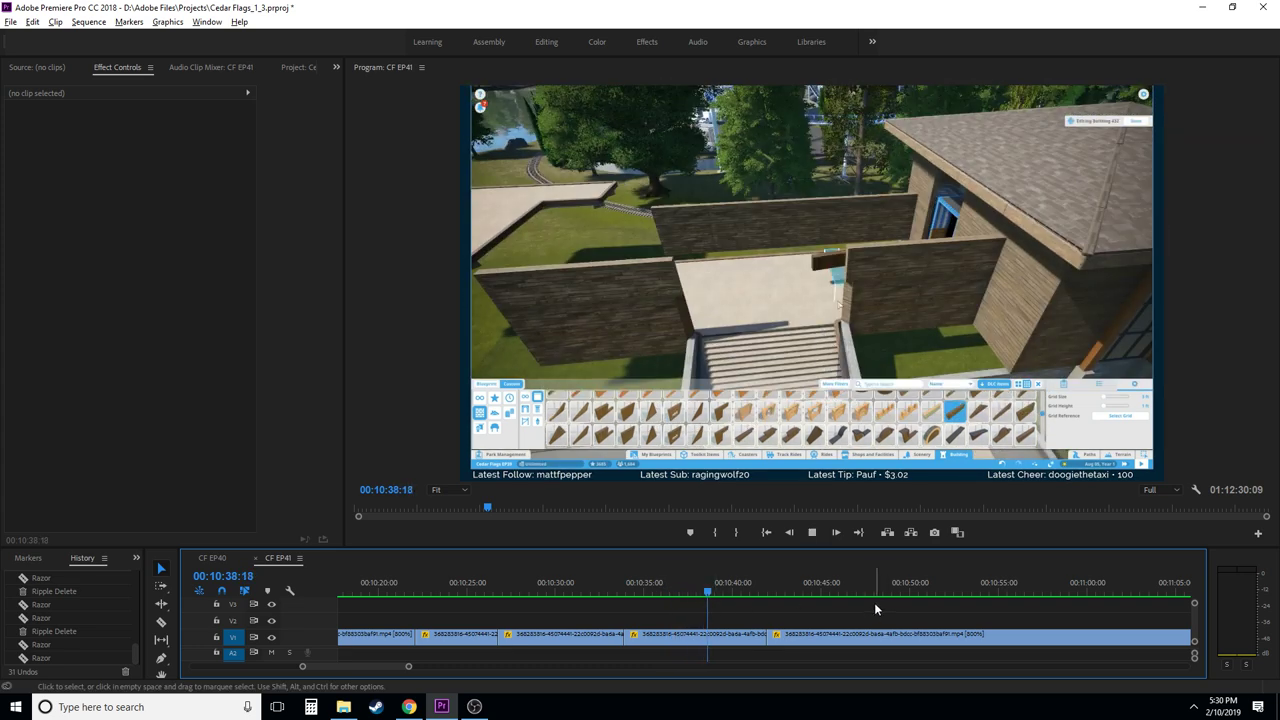
key(space)
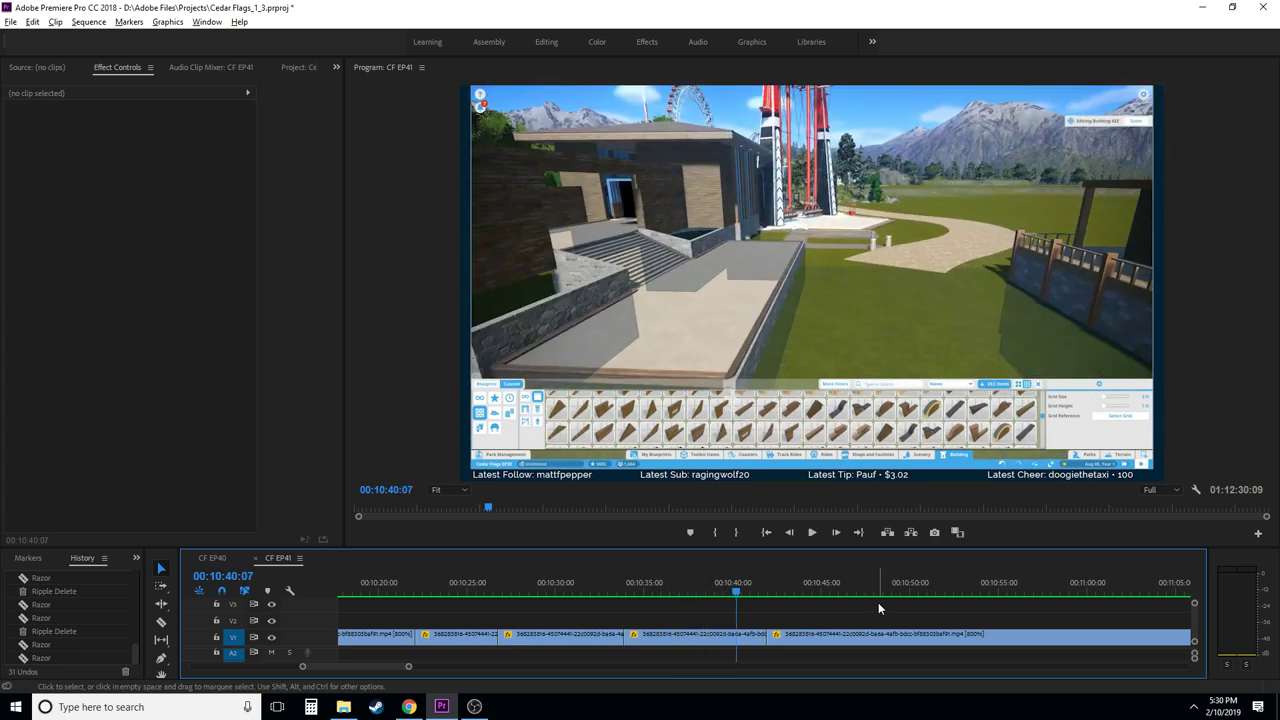
- Step back to 00:10:39:28, split the clip there and ripple delete the short section up to the next cut
key(Left)
key(Left)
key(Left)
key(Left)
key(Left)
key(Left)
key(Left)
key(Left)
key(Left)
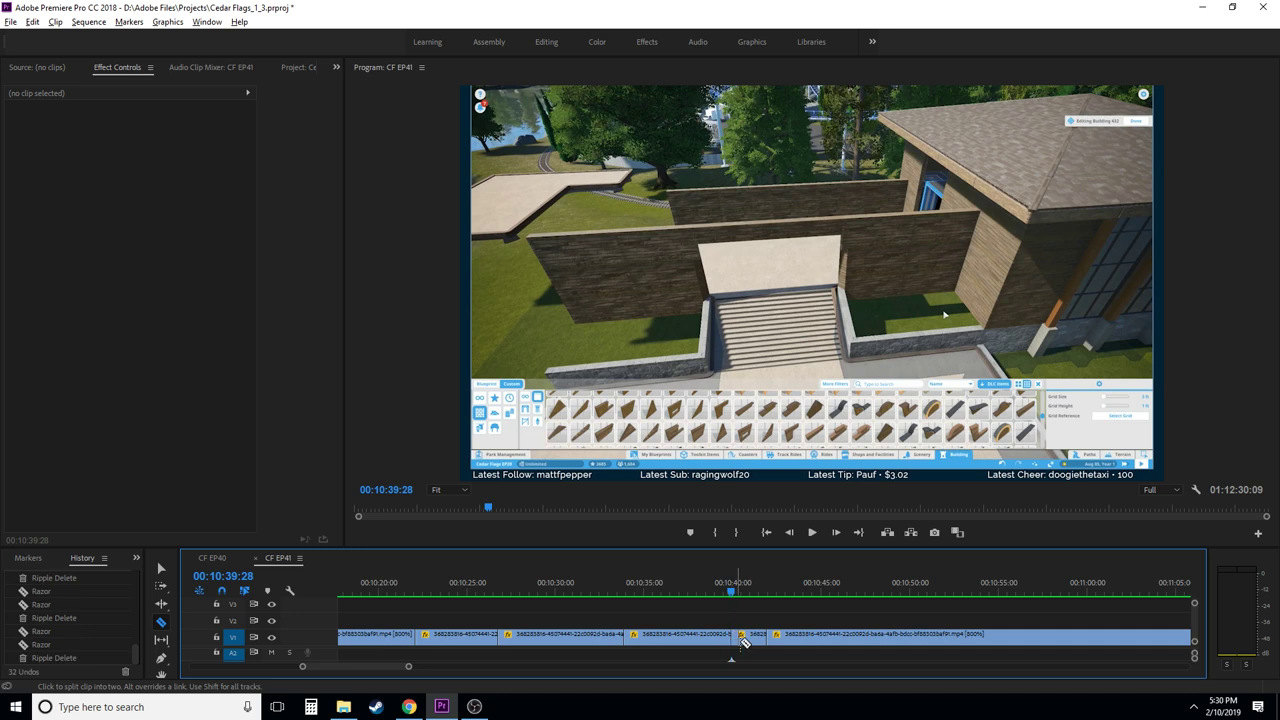
key(v)
click(743, 641)
key(shift+Delete)
- Play the footage across the join at 00:10:39:28 up to 00:11:00:15, and step back frame by frame to 00:10:58:27
mouse_move(728, 585)
mouse_down()
mouse_move(716, 583)
mouse_move(726, 597)
mouse_up()
key(space)
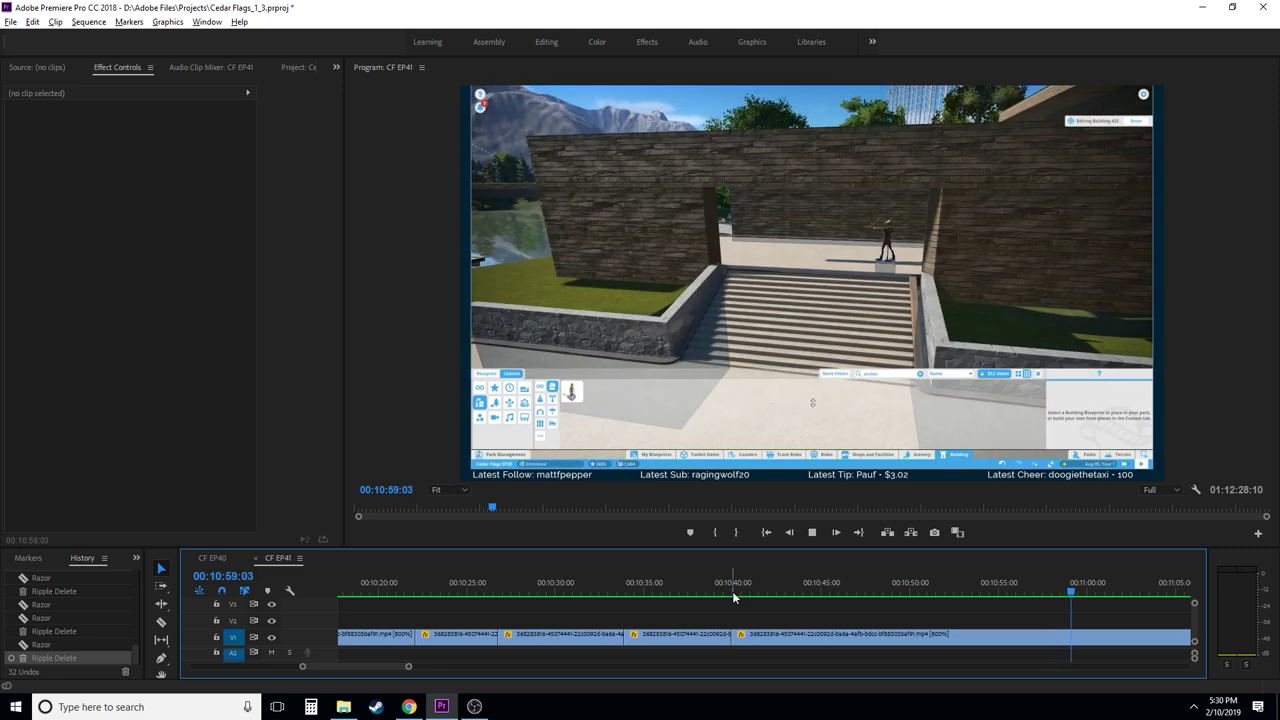
key(space)
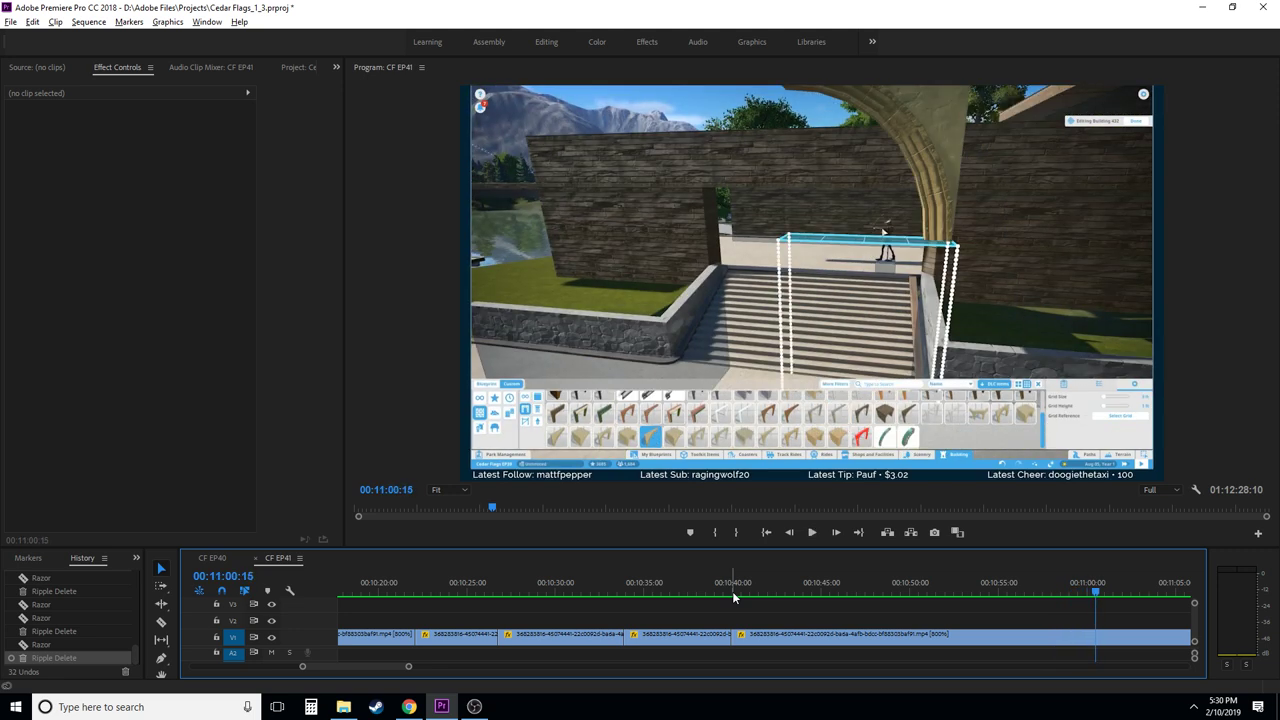
key(Left)
key(Left)
key(Left)
key(Left)
key(Left)
key(Left)
key(Left)
key(Left)
key(Left)
key(Left)
key(Left)
key(Left)
key(Left)
key(Left)
key(Left)
key(Left)
key(Left)
key(Left)
key(Left)
key(Left)
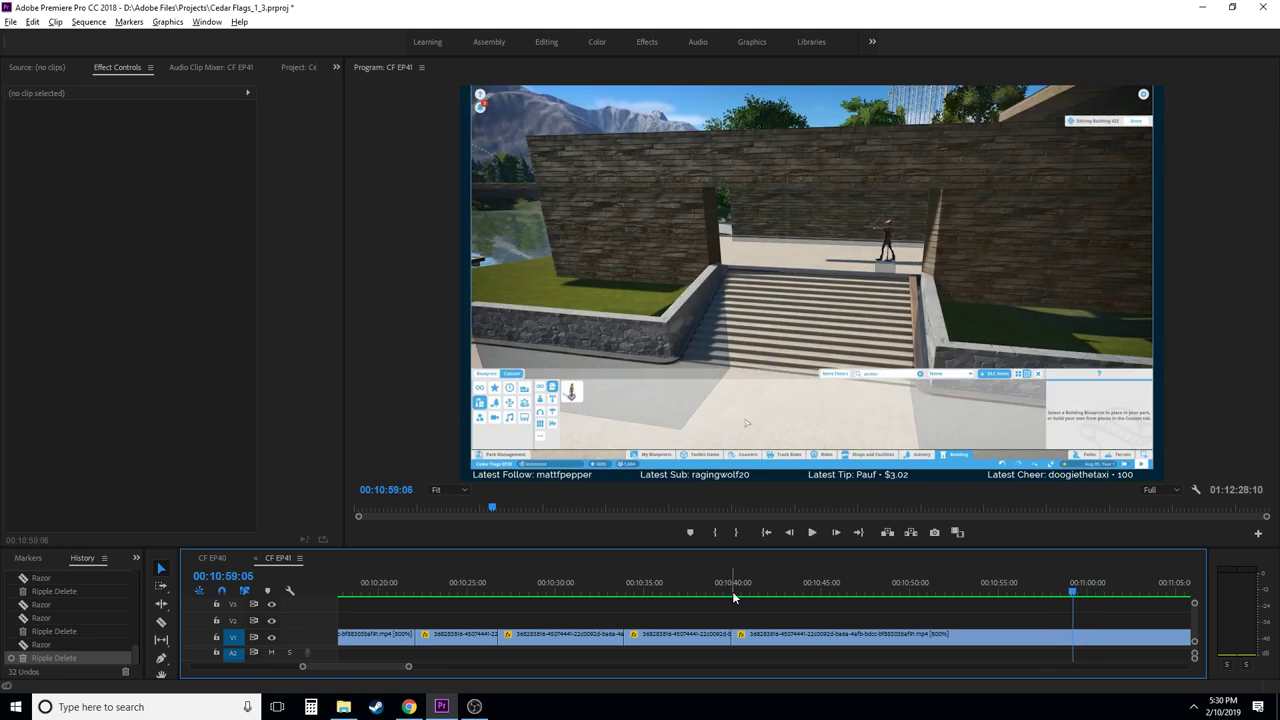
key(Left)
key(Left)
key(Left)
key(Left)
key(Left)
key(Left)
key(Left)
key(Left)
key(Left)
- Replay the footage from 00:10:55:22 to 00:10:57:22 and return the playhead to 00:10:55:22
key(minus)
key(minus)
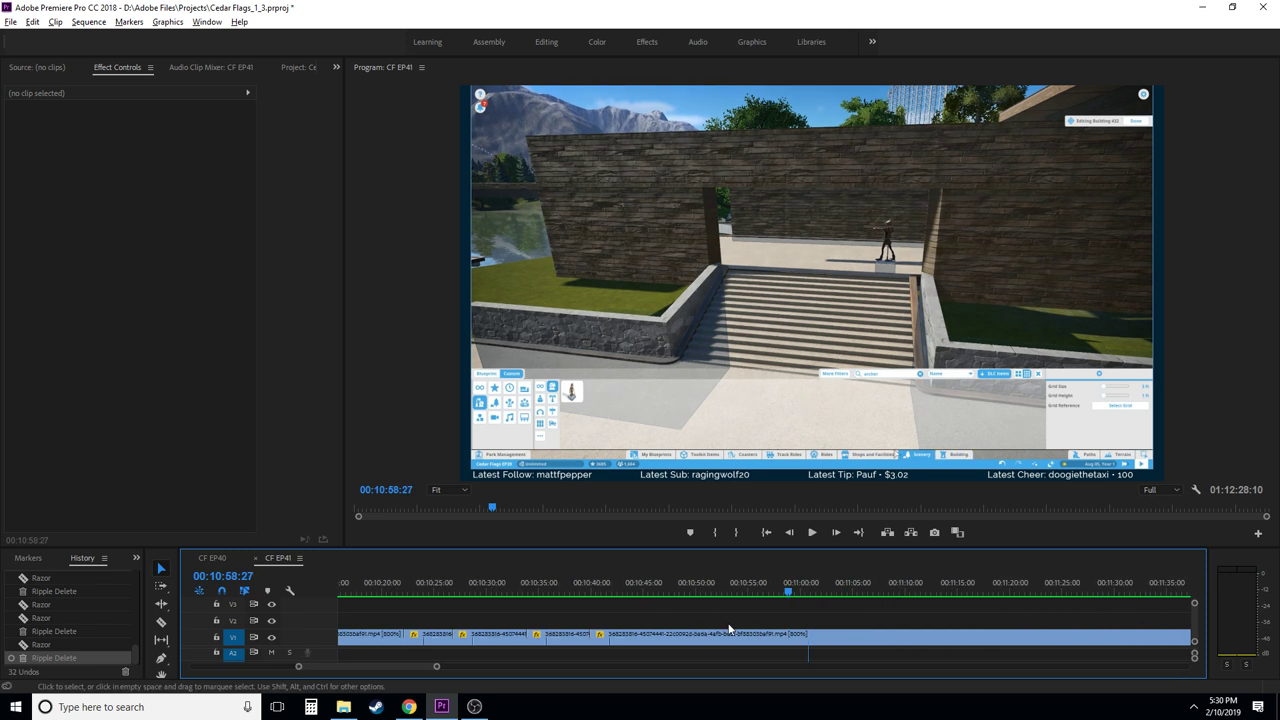
key(equal)
key(equal)
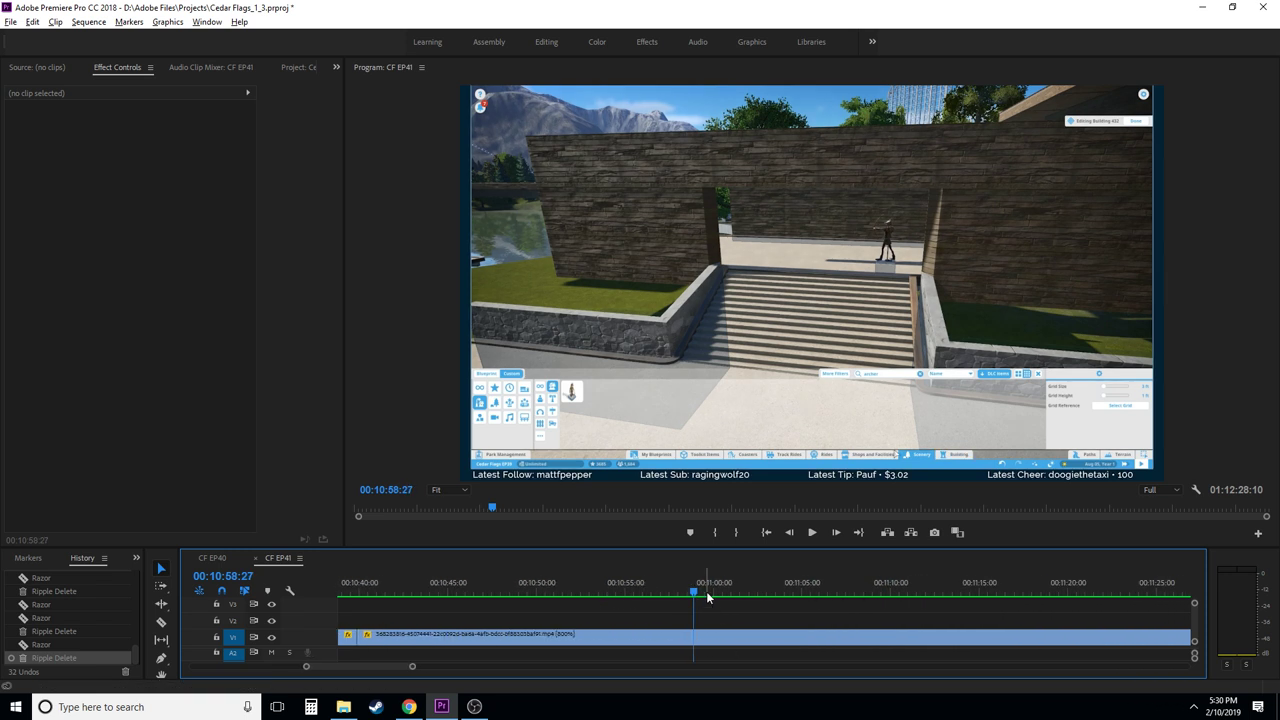
drag(707, 597, 640, 594)
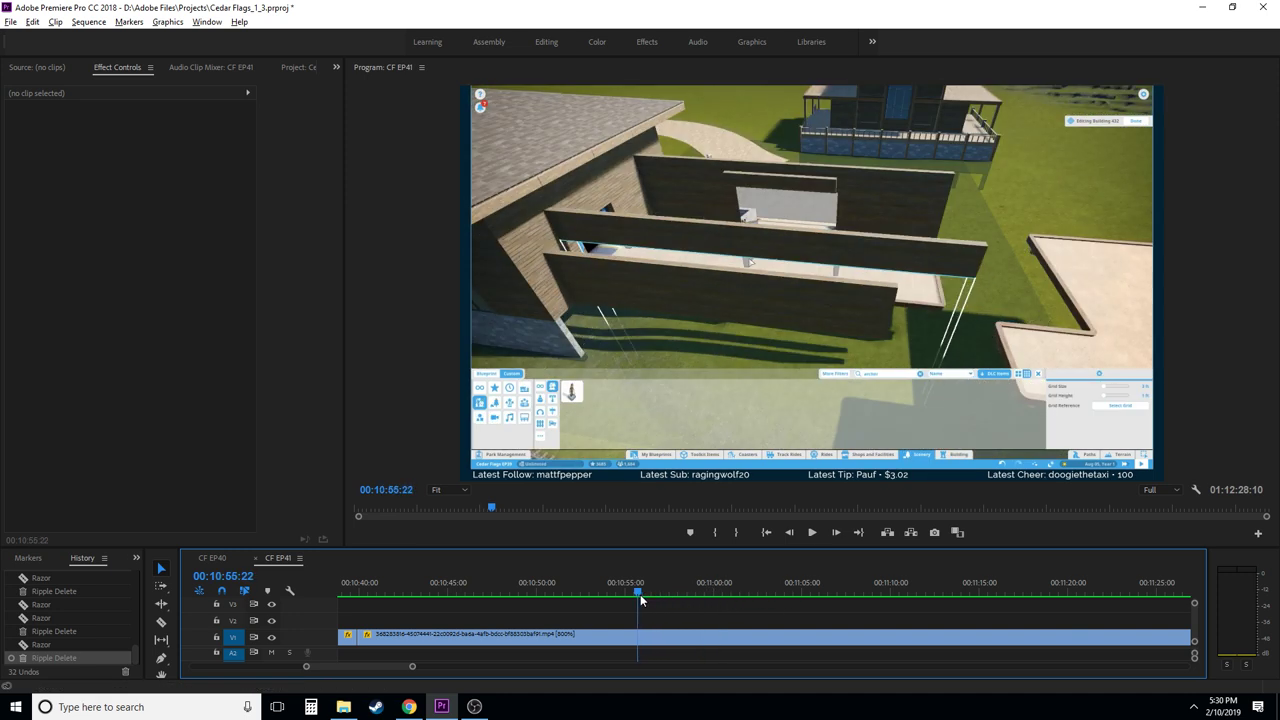
key(space)
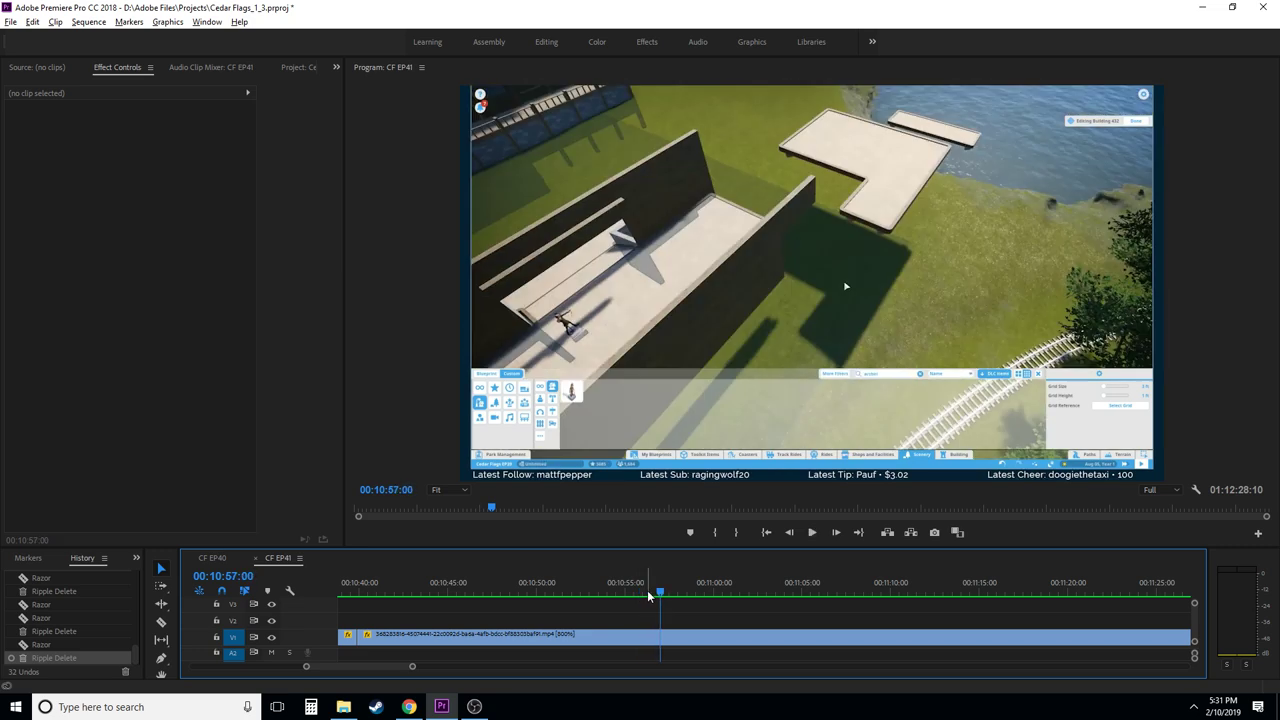
key(j)
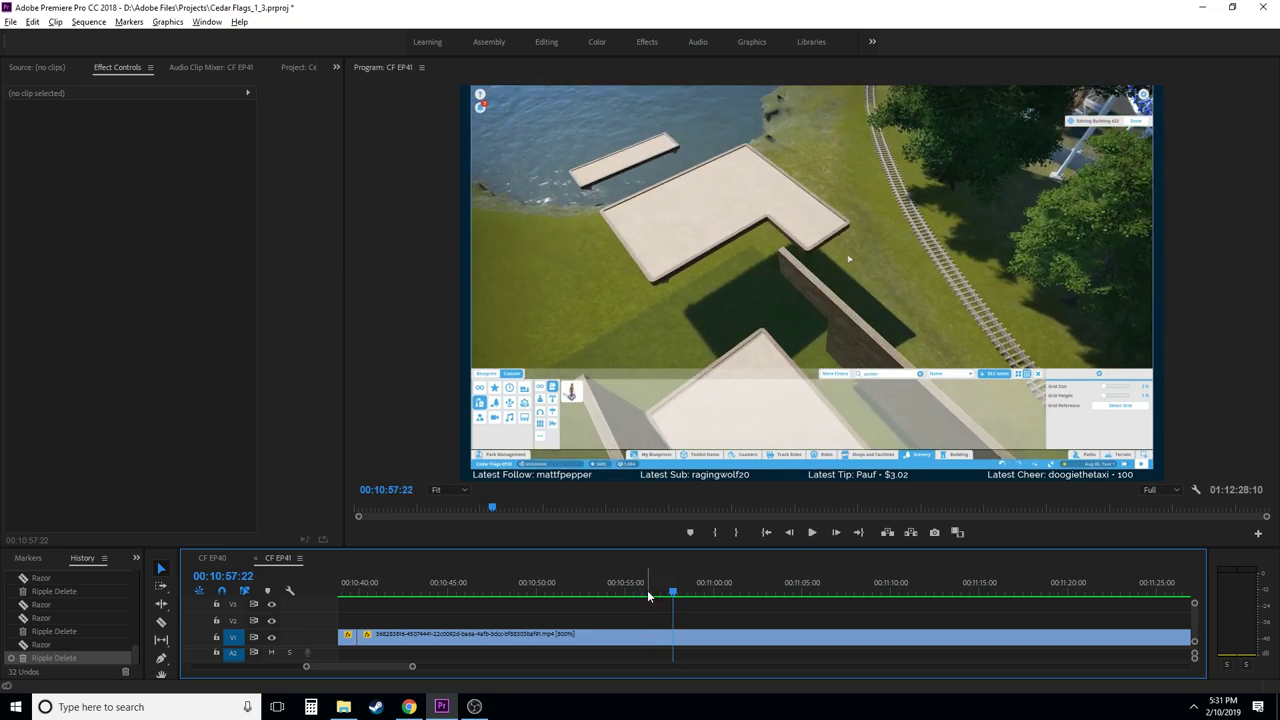
key(j)
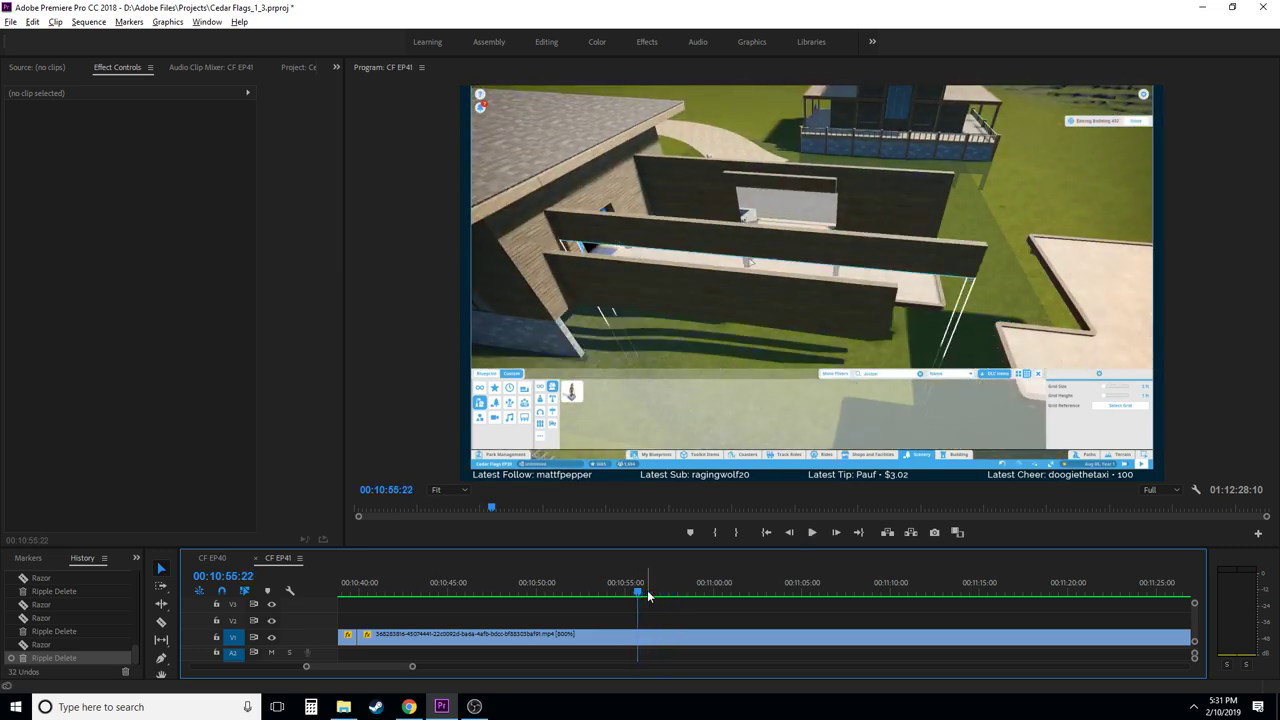
- Shuttle back and forth through the wall placement to 00:10:56:19 and split the clip there
key(l)
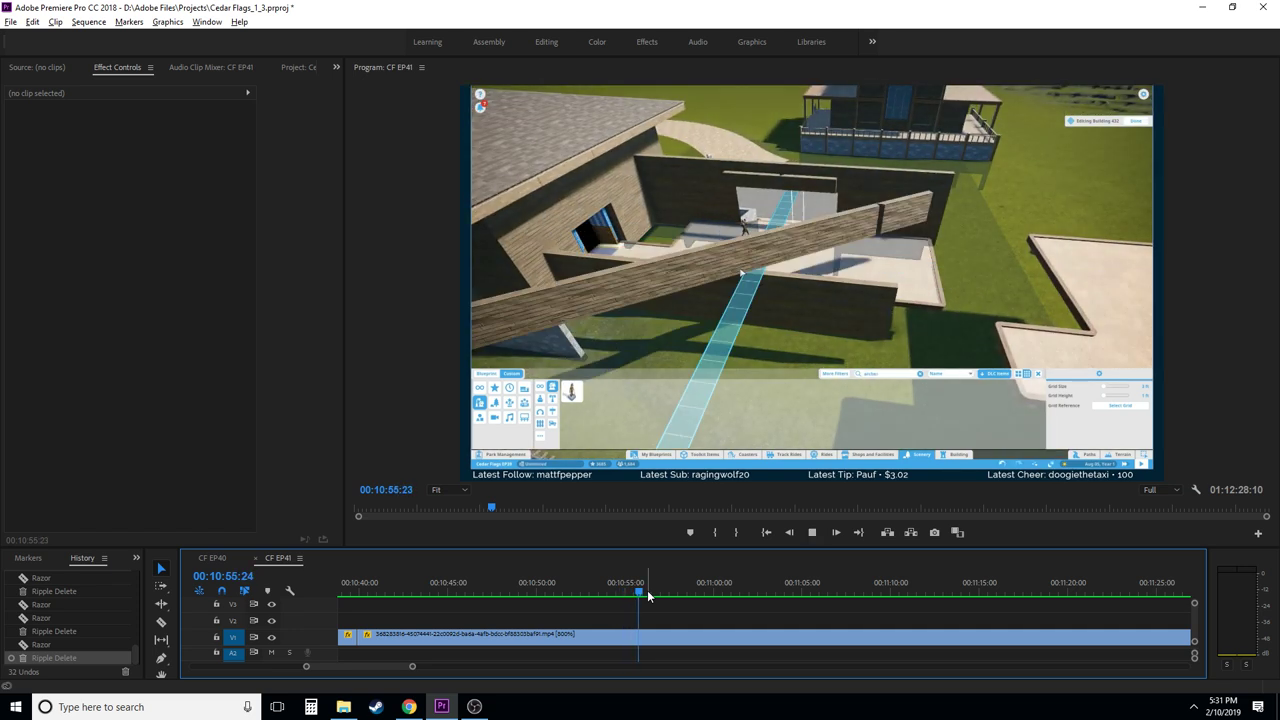
key(k)
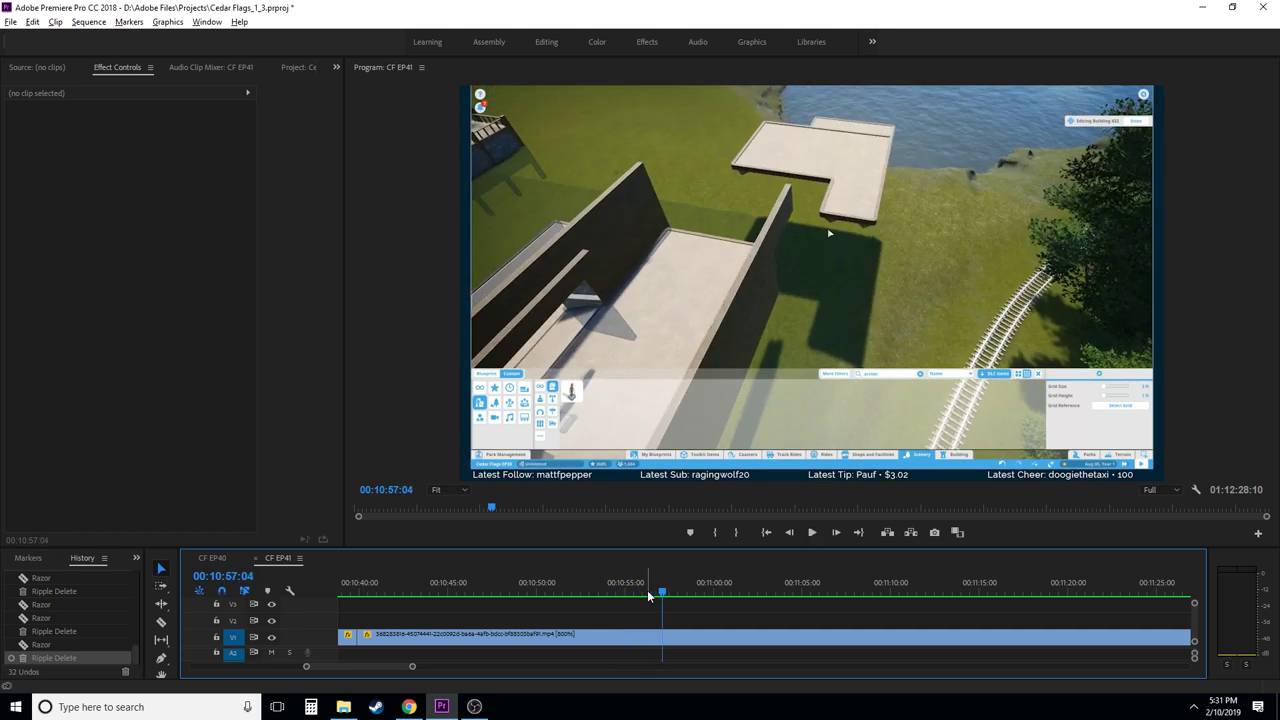
key(j)
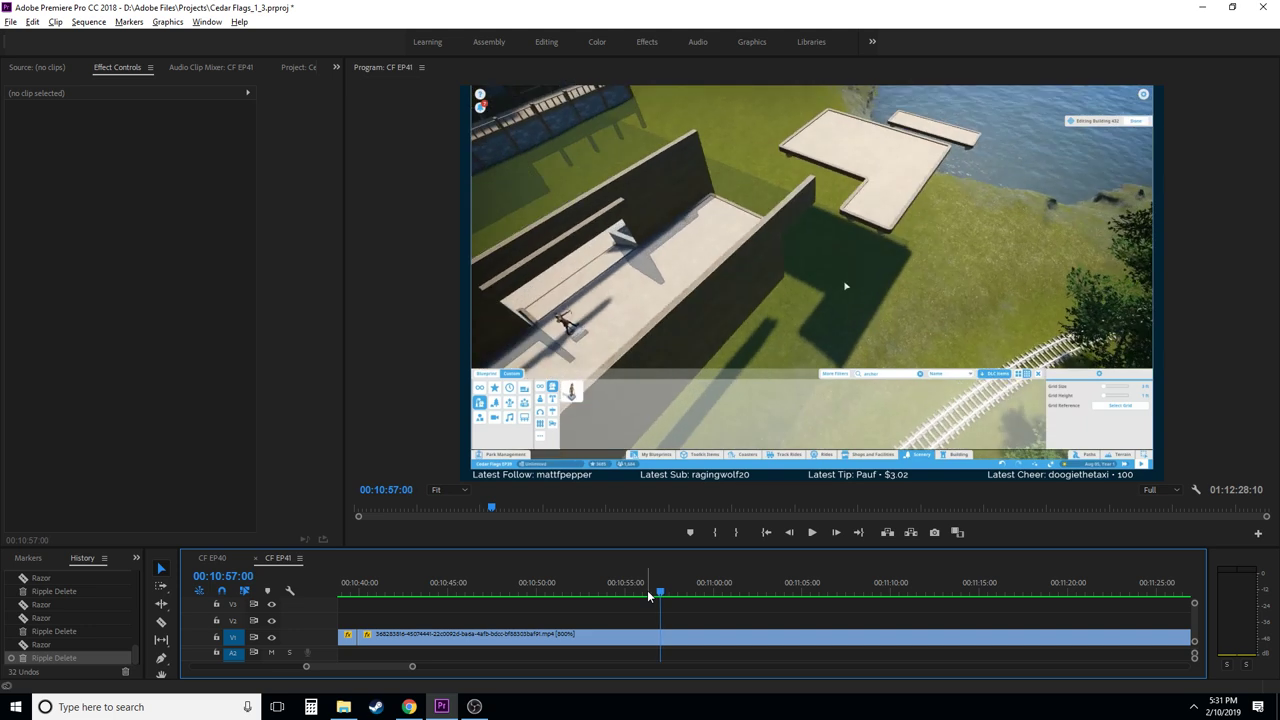
key(k)
key(j)
key(k)
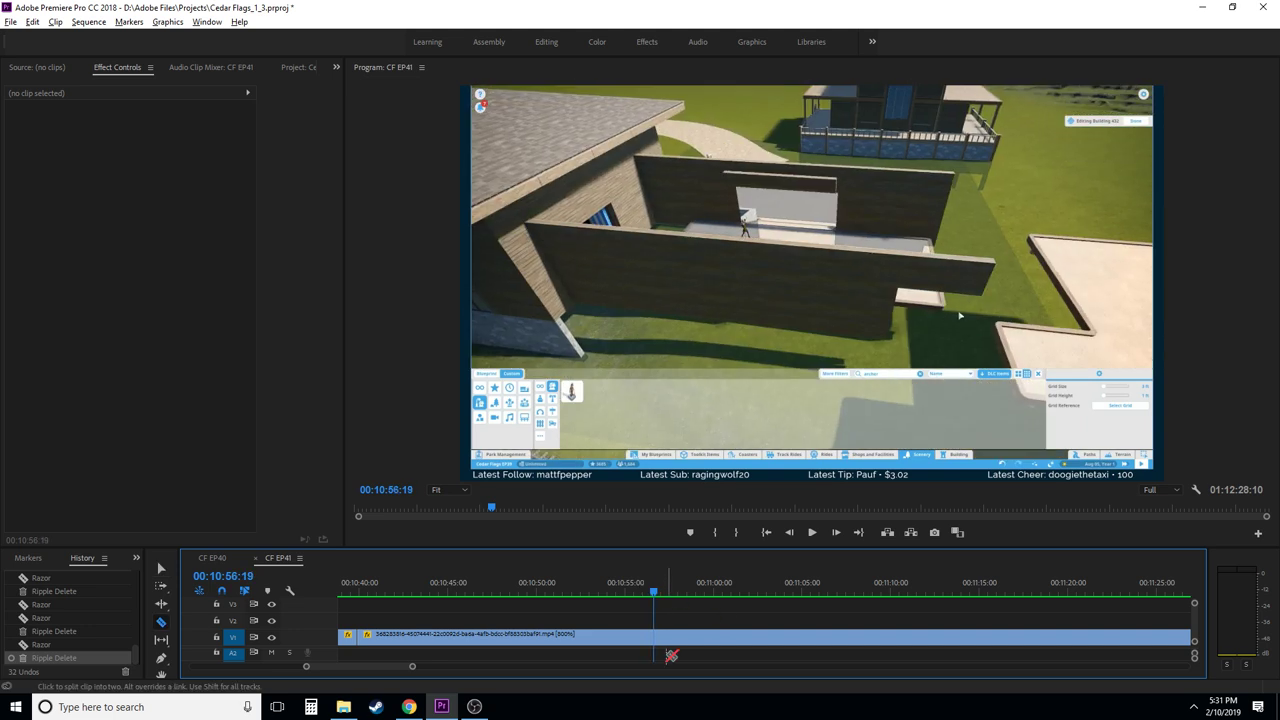
- Scrub forward to 00:11:09:00, split the clip there and ripple delete the section back to the cut at 00:10:56:19
click(696, 585)
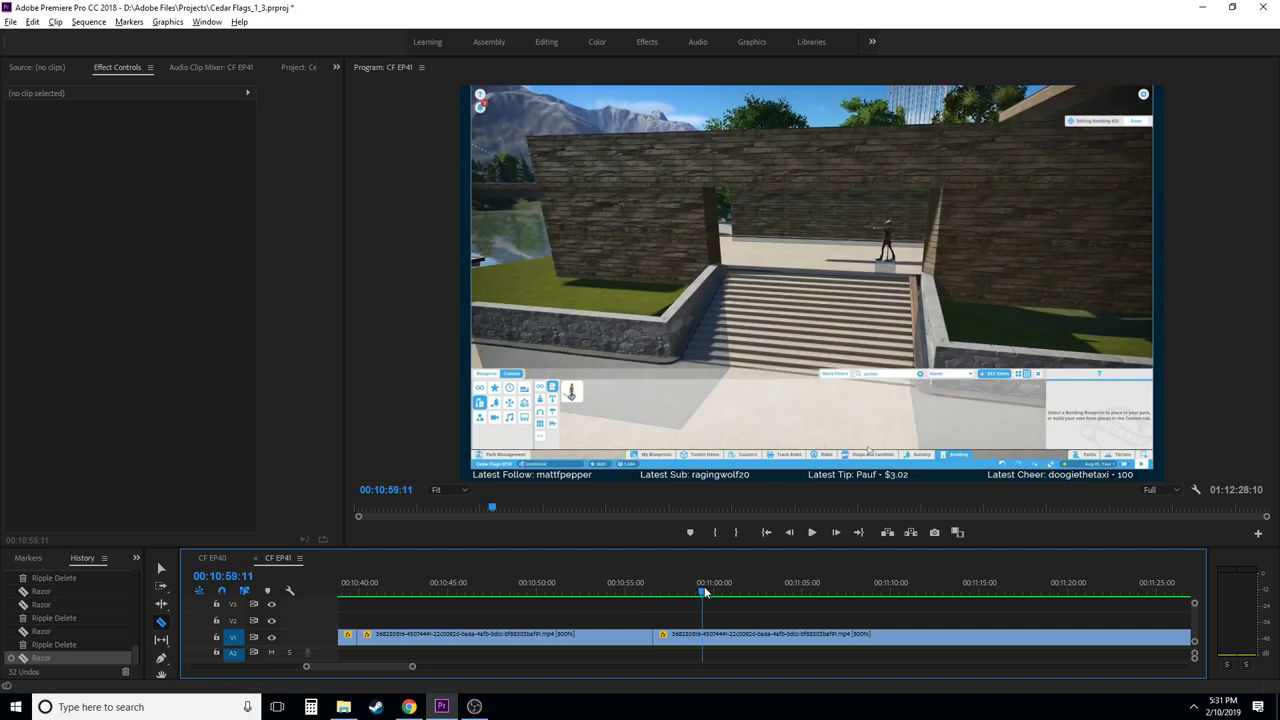
click(734, 585)
drag(731, 593, 875, 590)
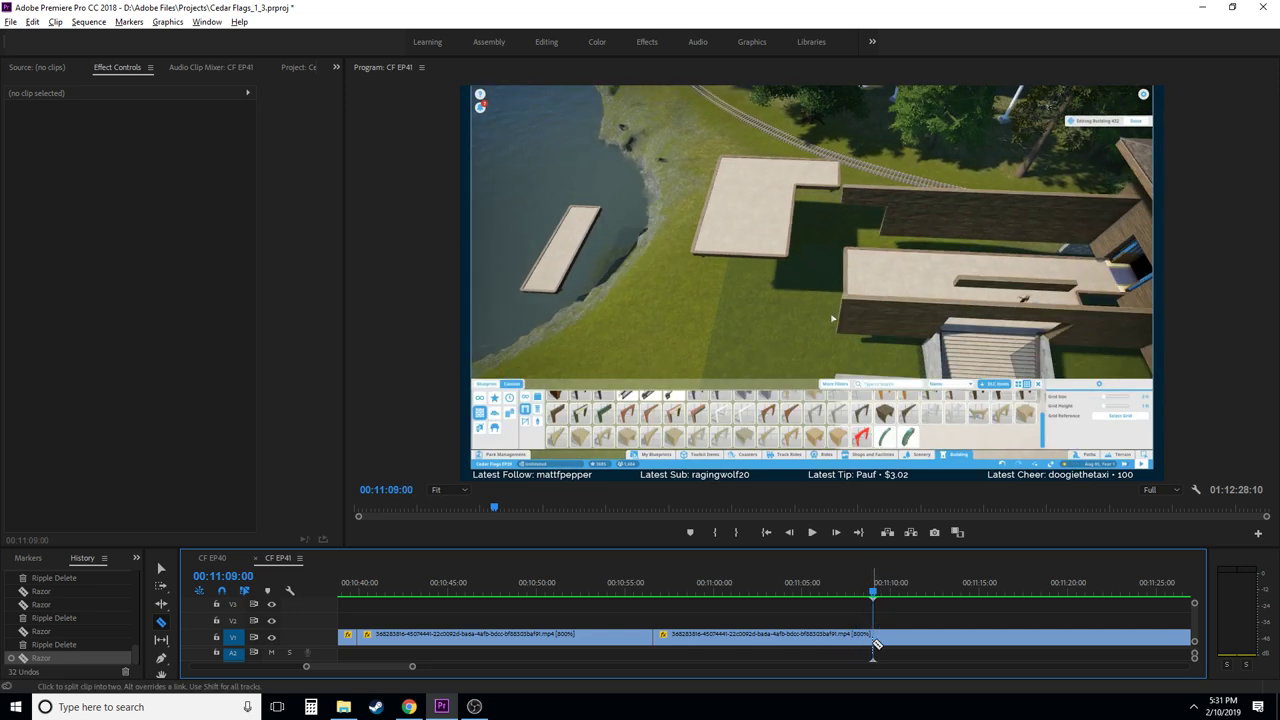
click(823, 647)
key(shift+Delete)
- Replay the footage across the join at 00:10:56:19, then split the clip at 00:11:05:25
click(639, 587)
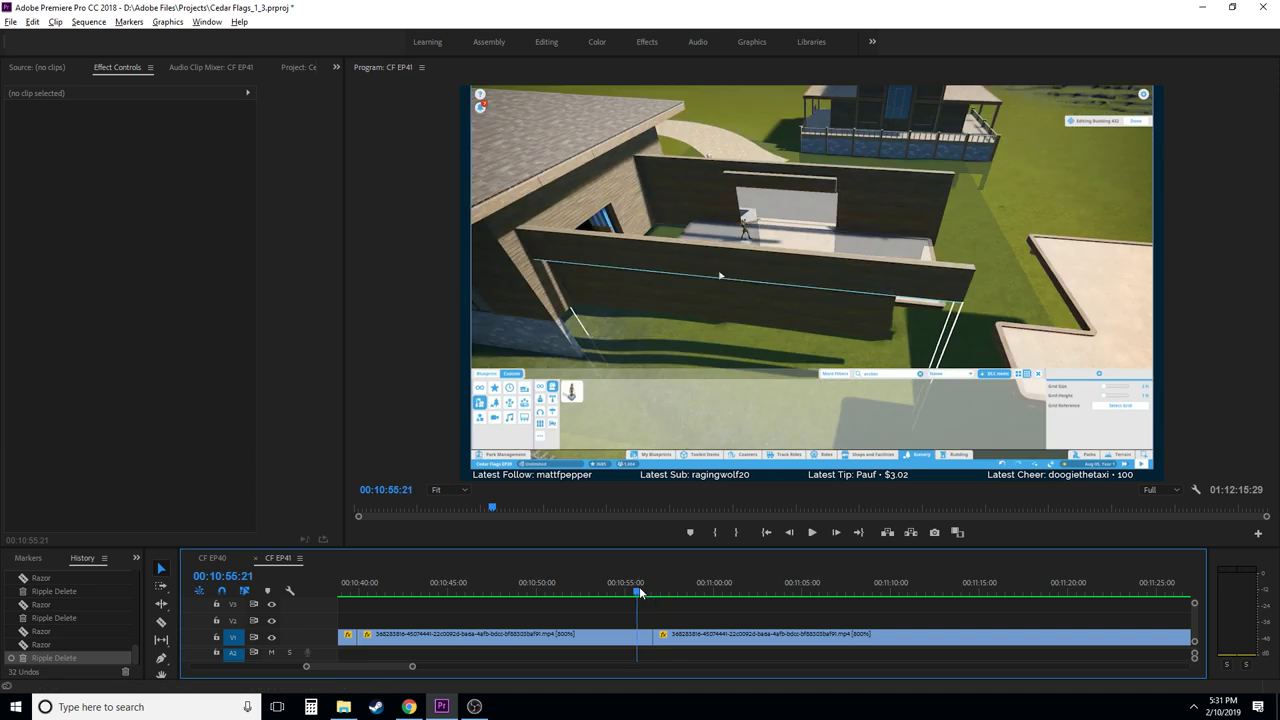
key(c)
key(space)
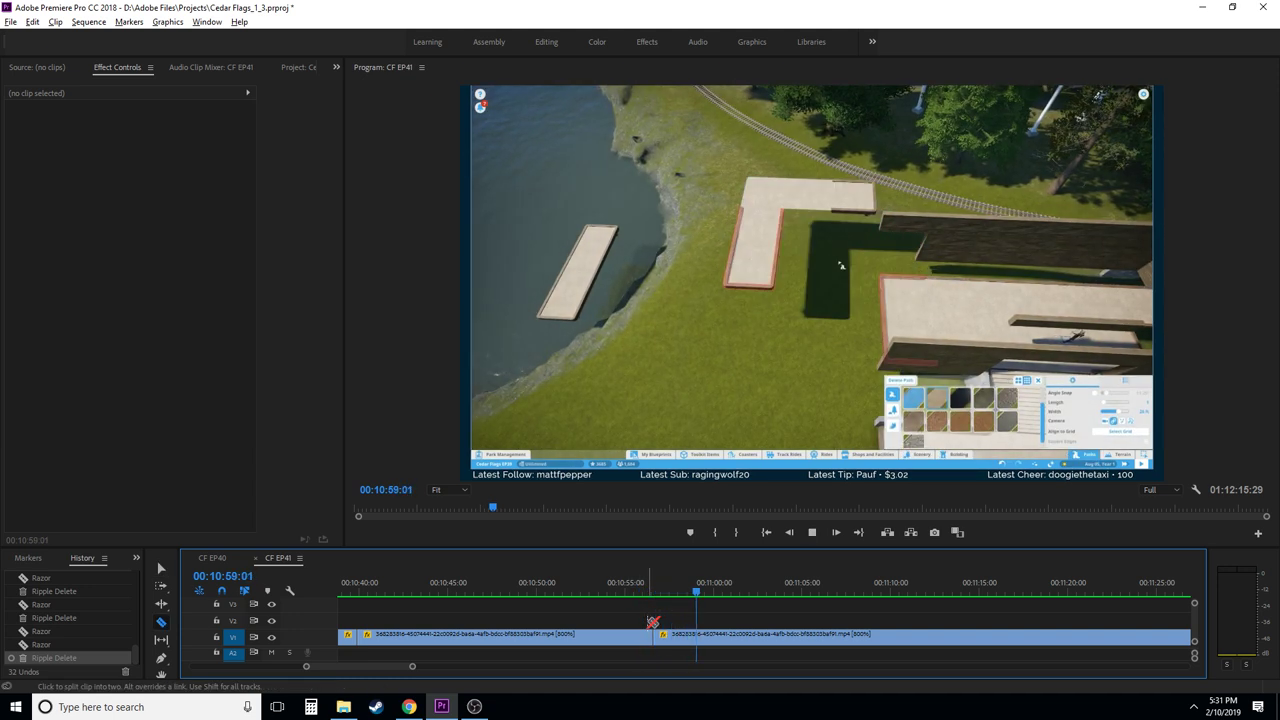
key(space)
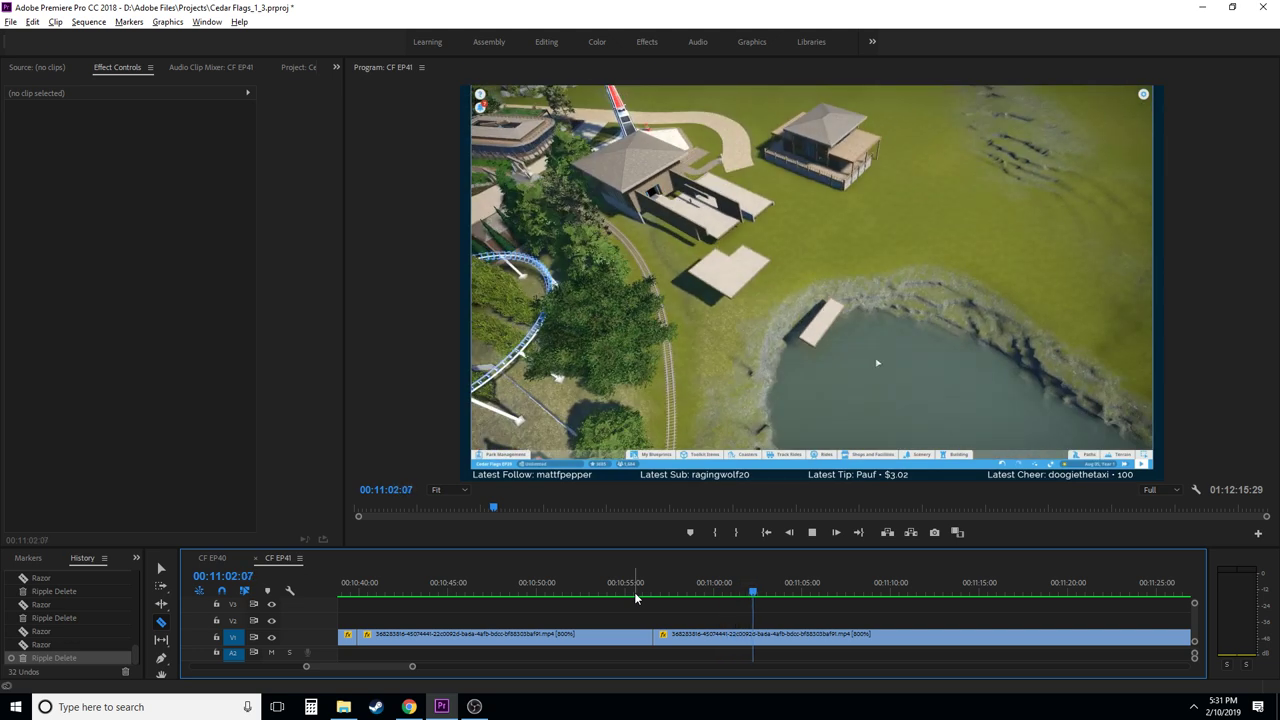
click(738, 592)
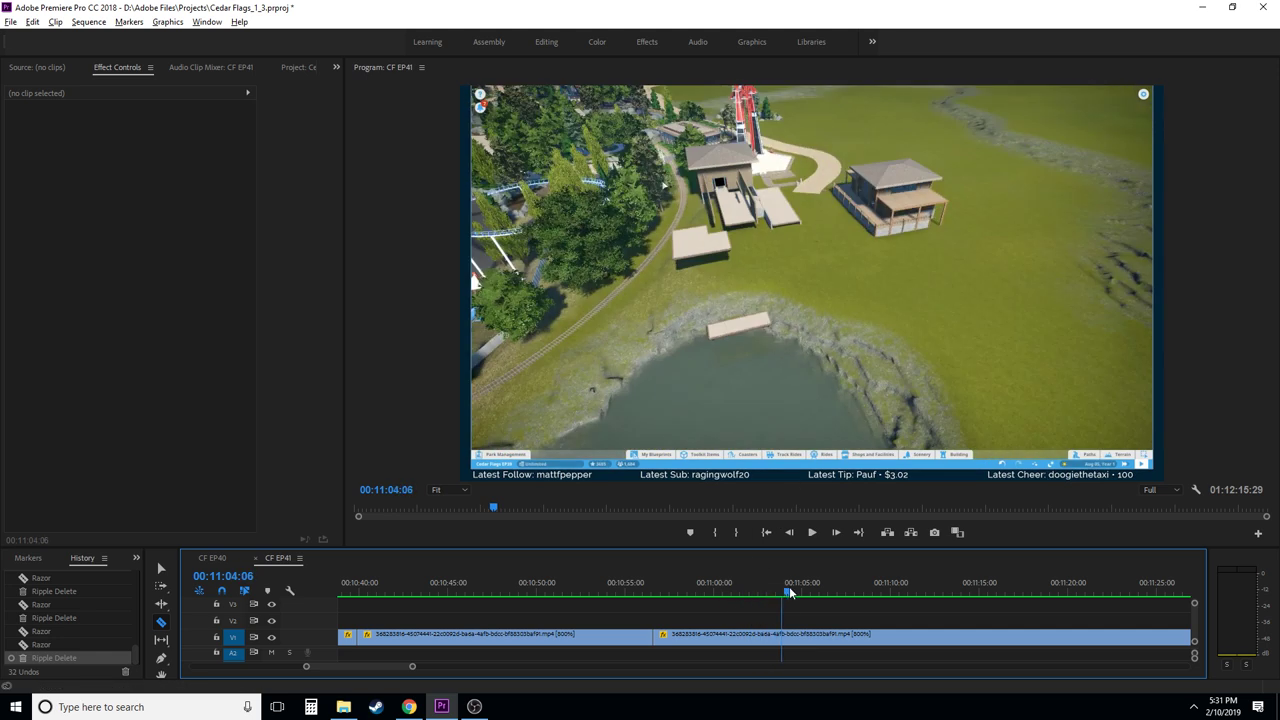
mouse_move(816, 594)
mouse_down()
mouse_move(845, 594)
mouse_move(831, 594)
mouse_up()
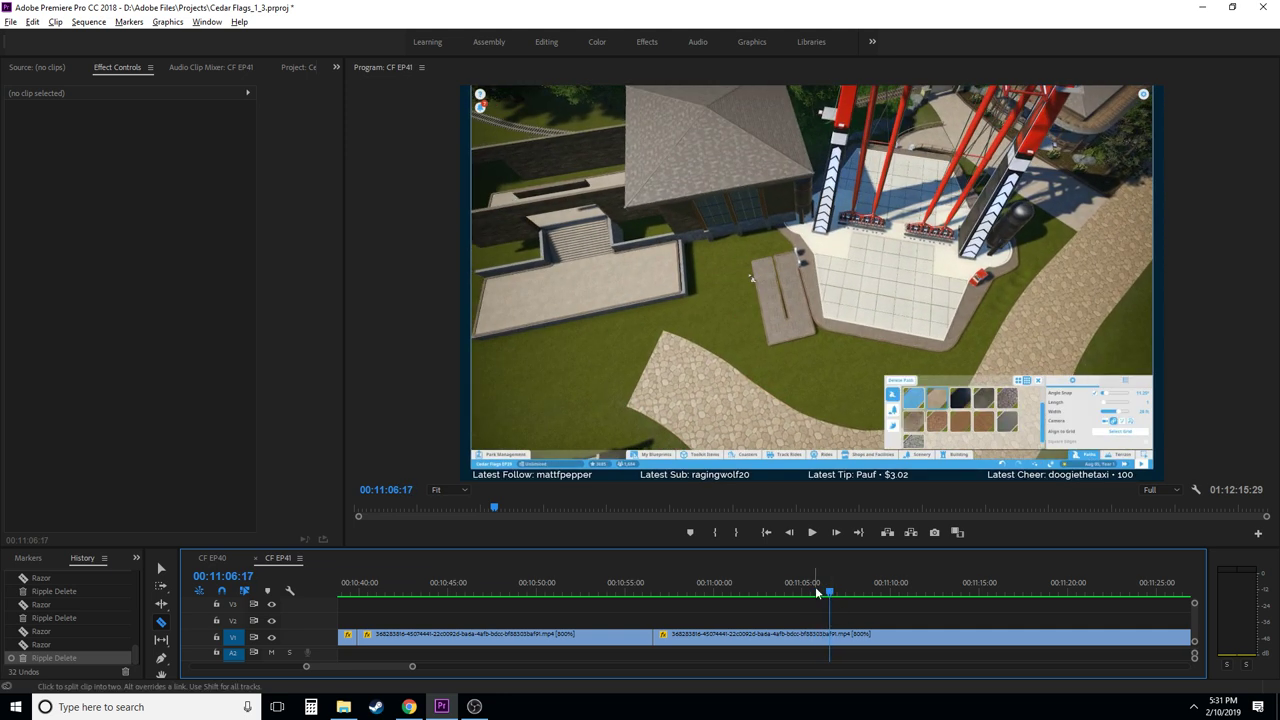
click(819, 594)
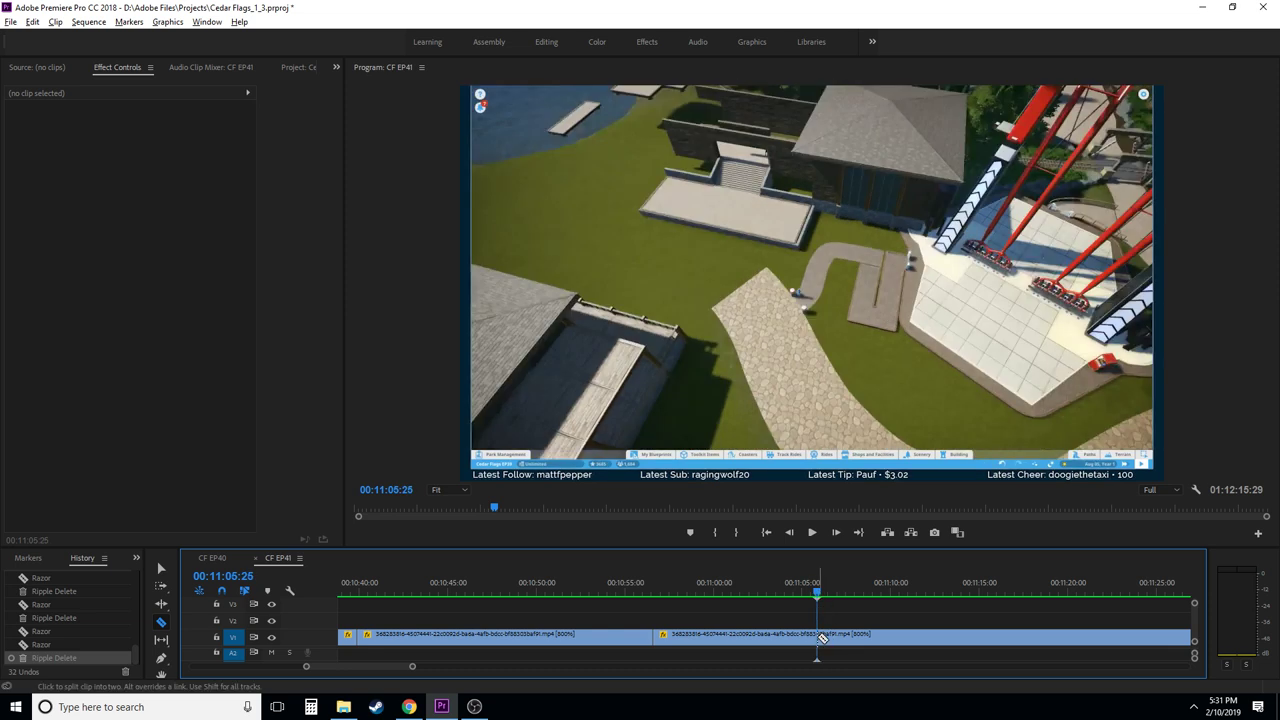
- Review the path building between the cuts at 00:10:56:19 and 00:11:05:25, and ripple delete that section
click(653, 590)
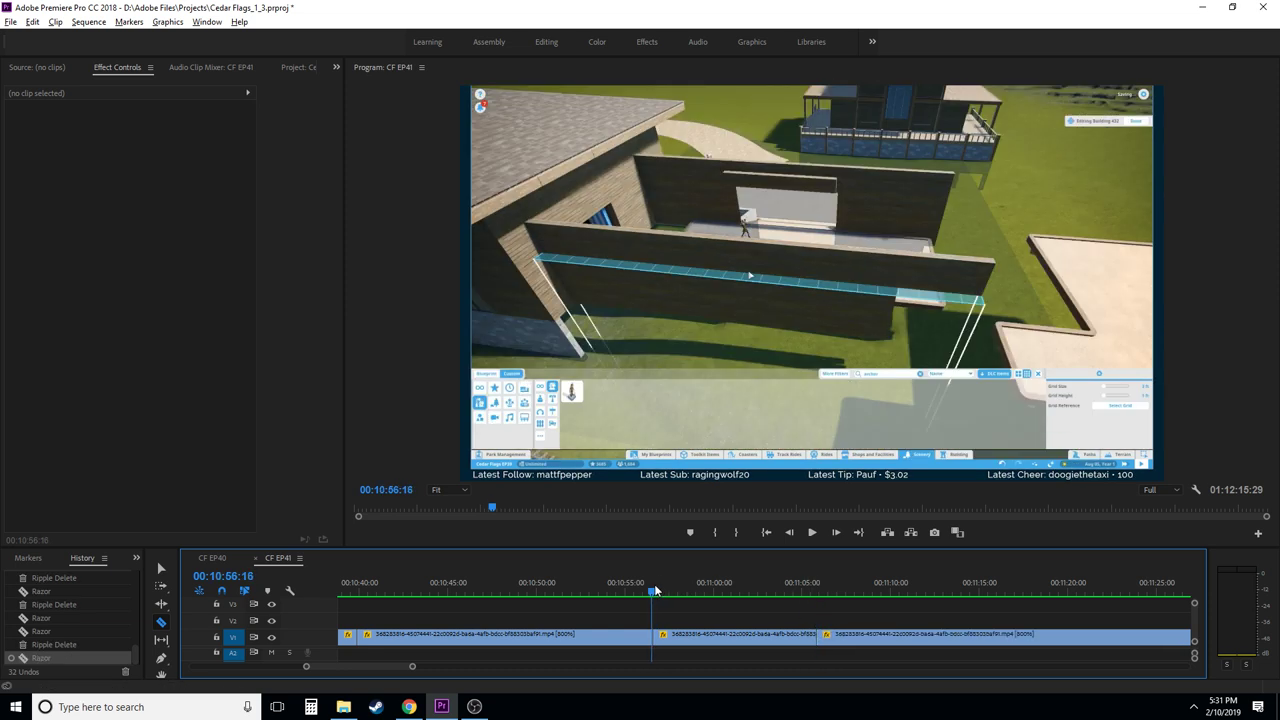
click(667, 584)
key(space)
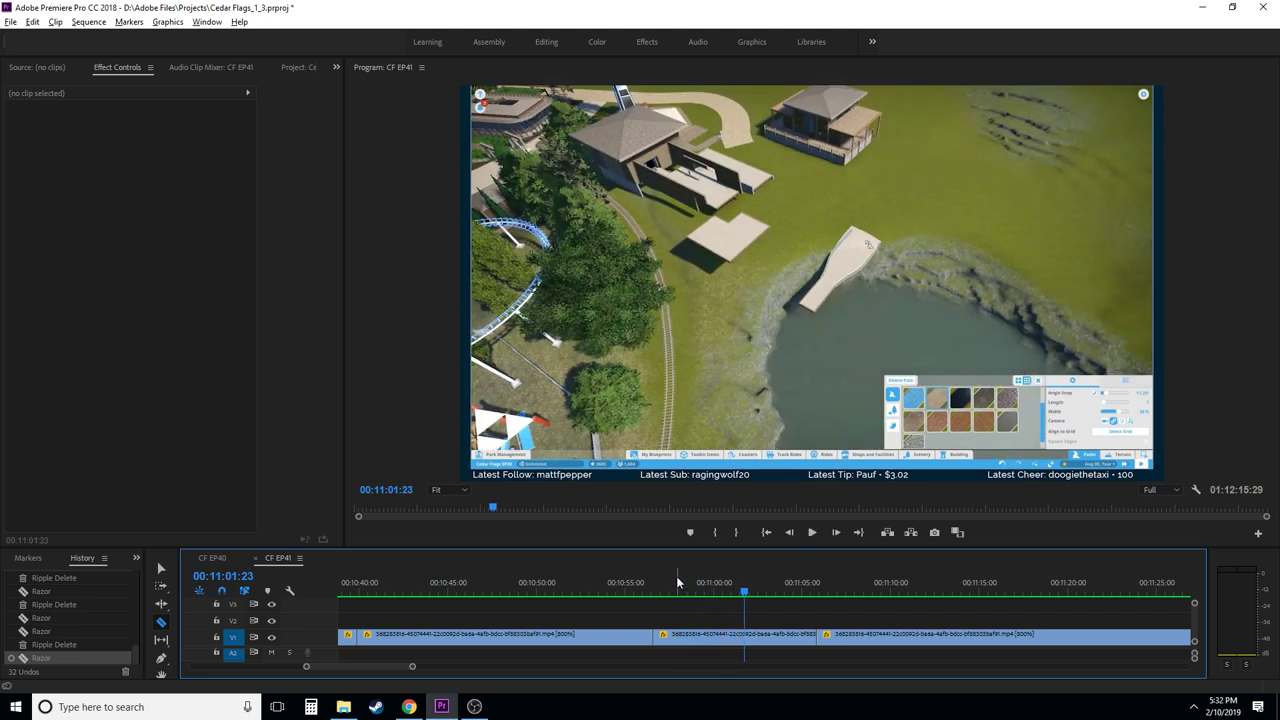
key(space)
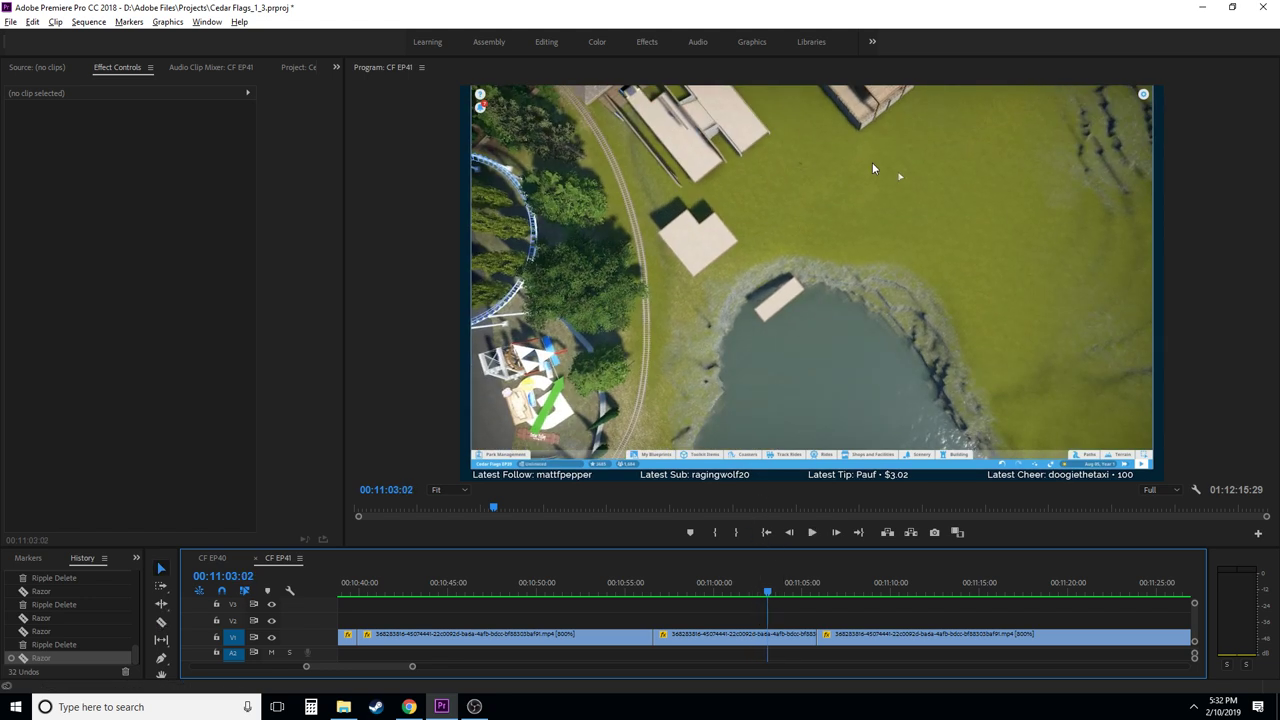
click(768, 640)
key(shift+Delete)
- Play the footage from the new join at 00:10:56:19 up to 00:11:19:00
key(space)
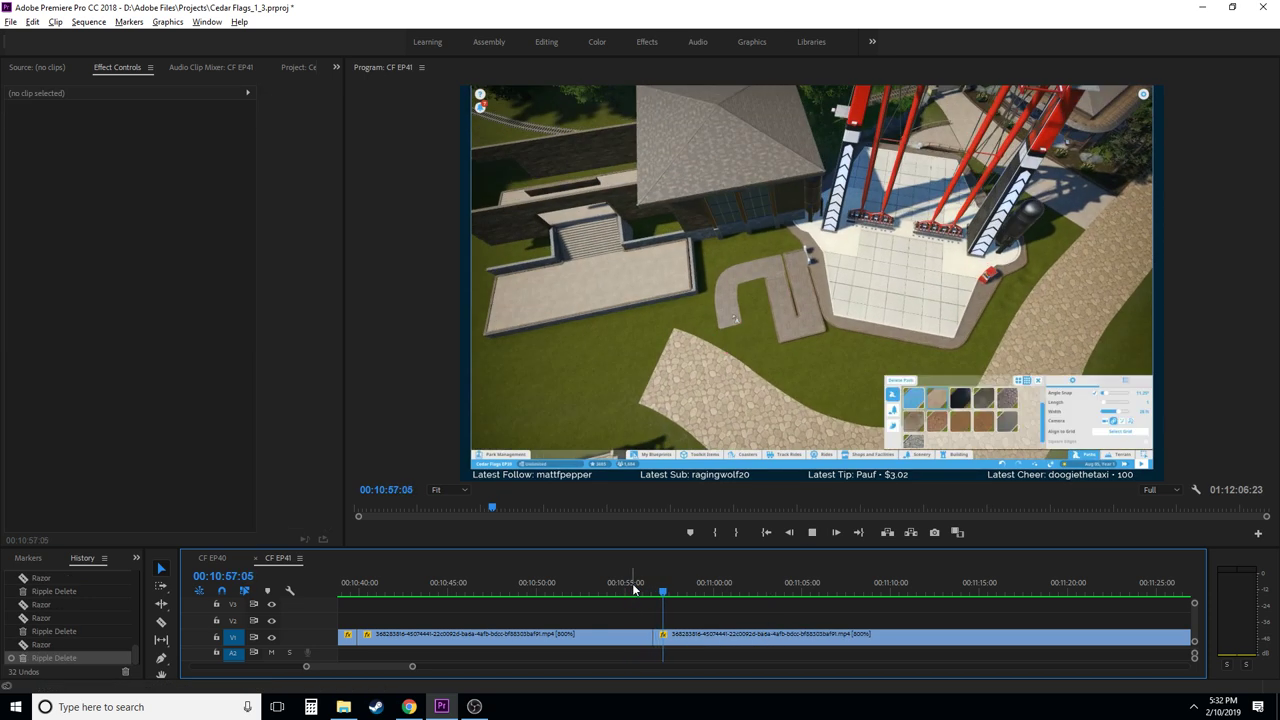
key(space)
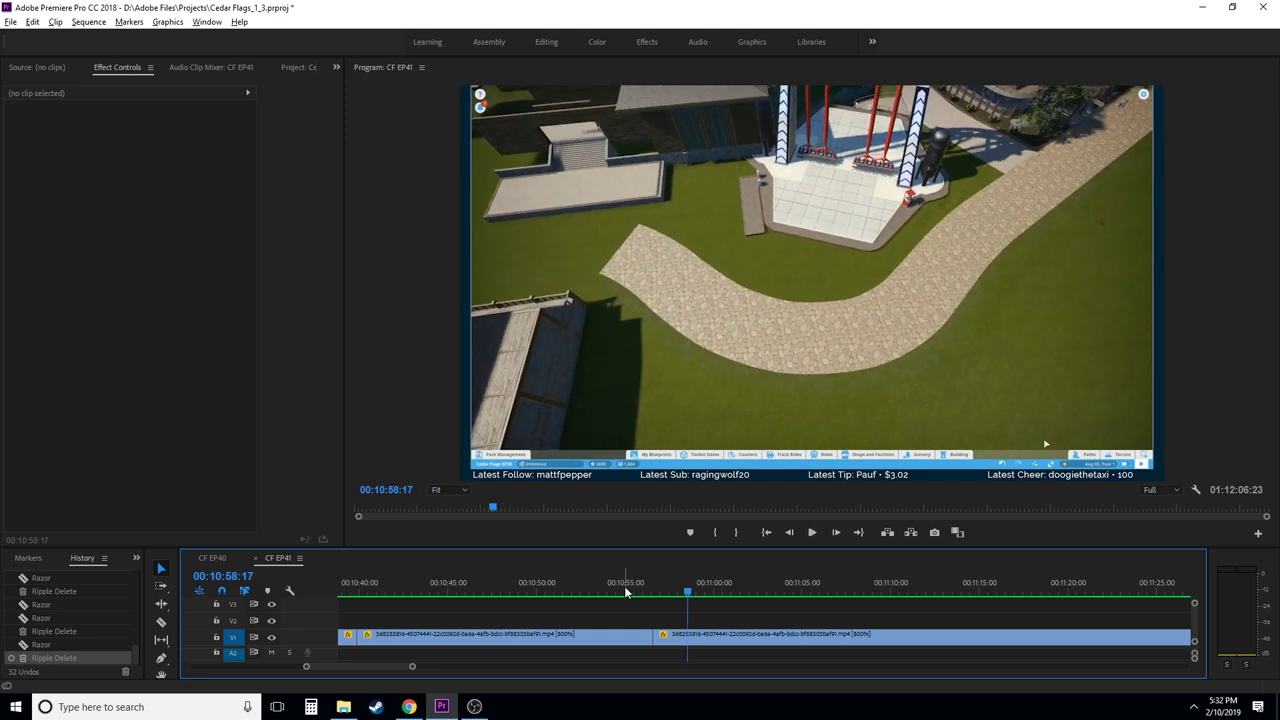
key(space)
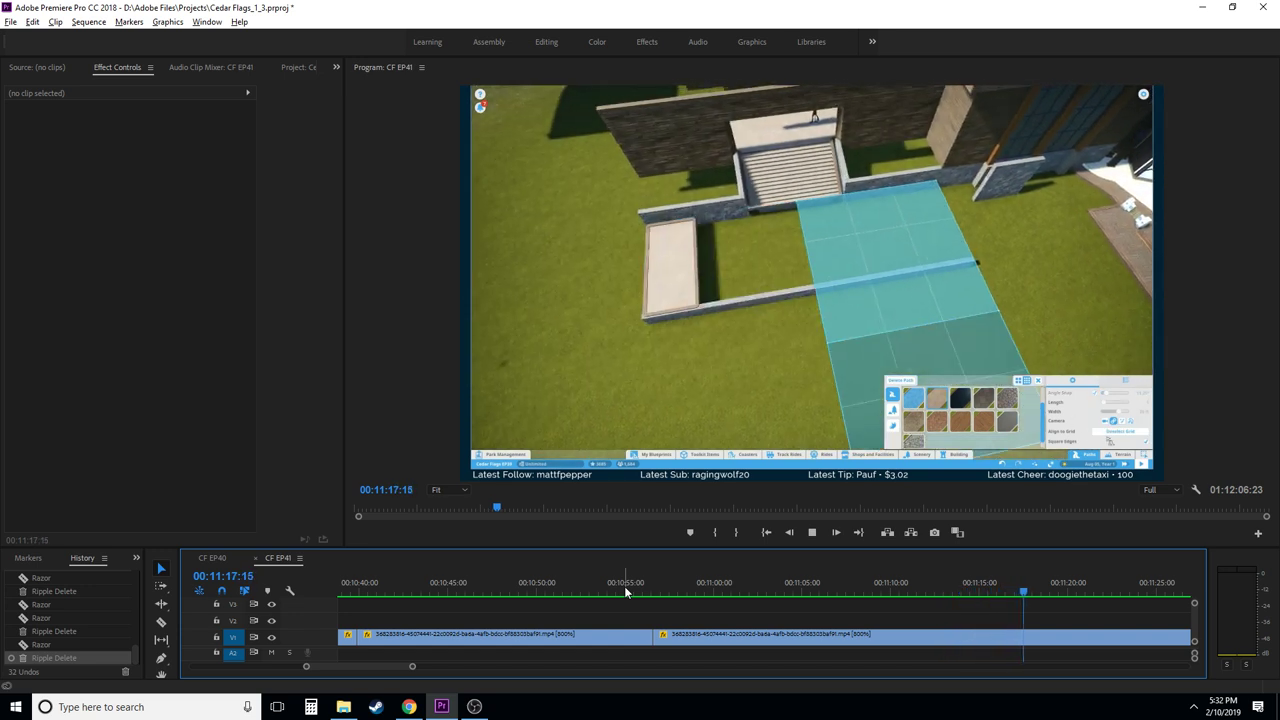
key(space)
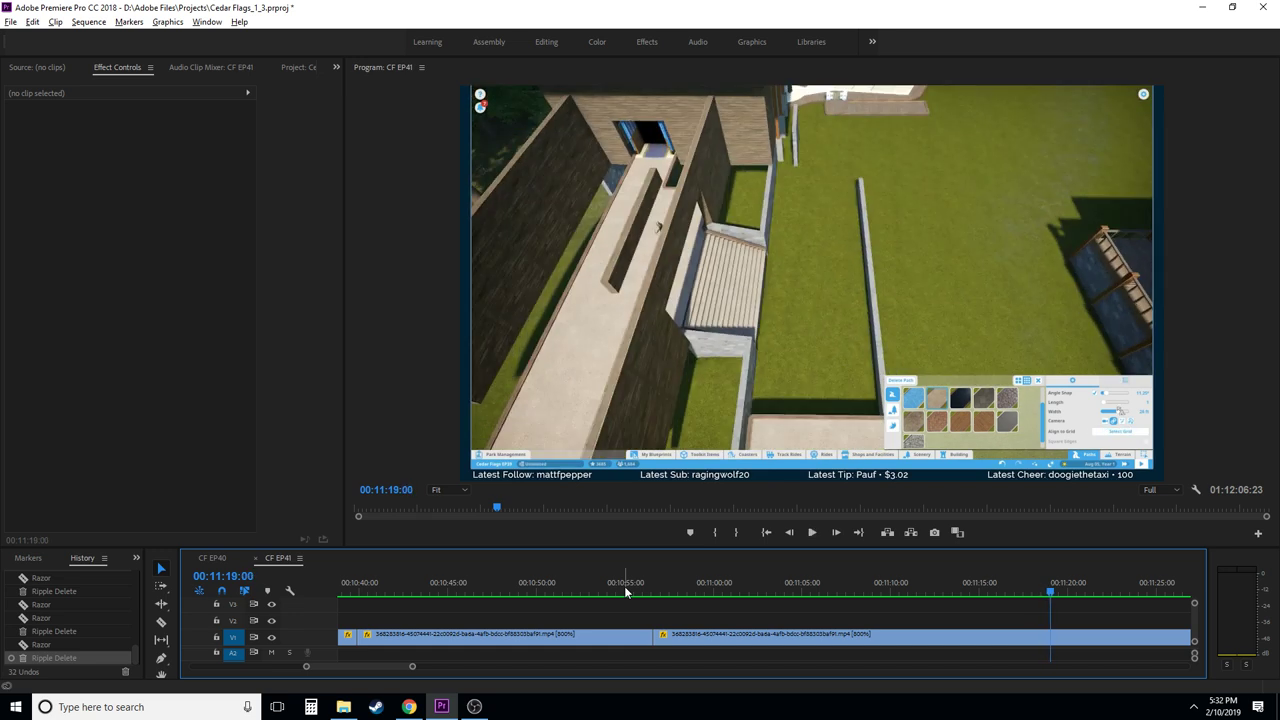
- Shuttle back through the path placement beside the stairs from 00:11:19:00 to 00:11:12:23
key(j)
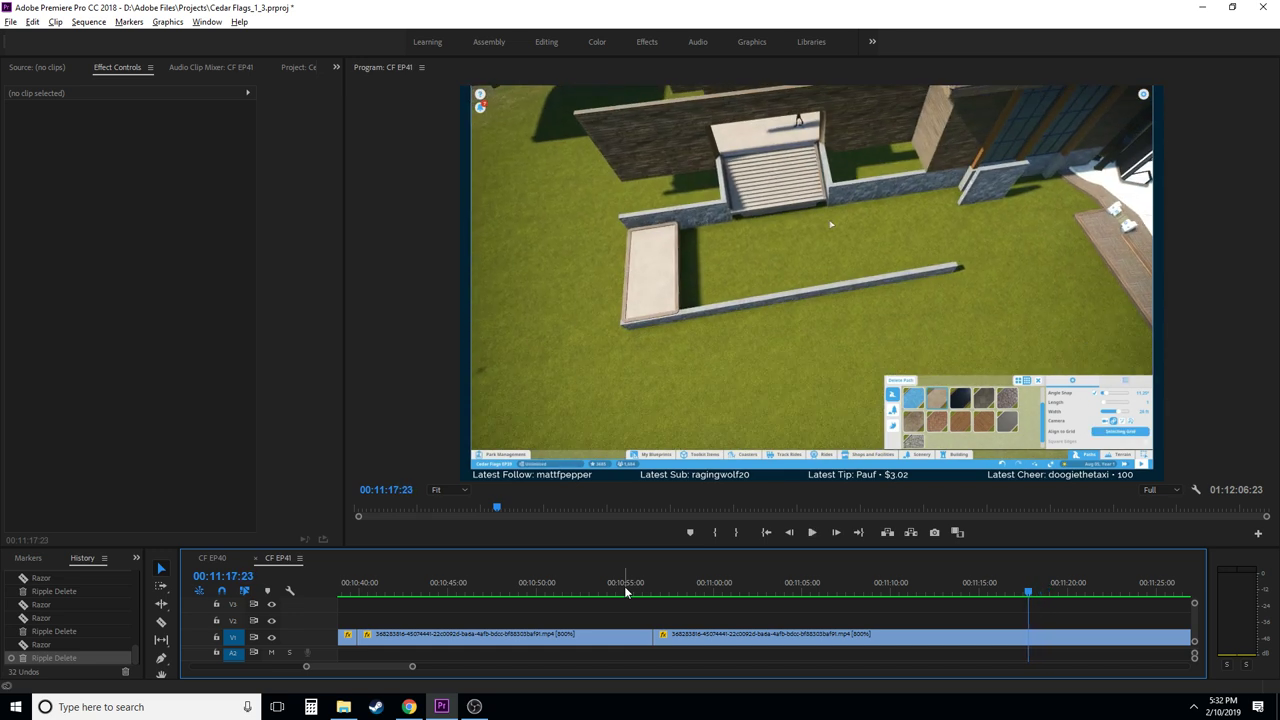
key(l)
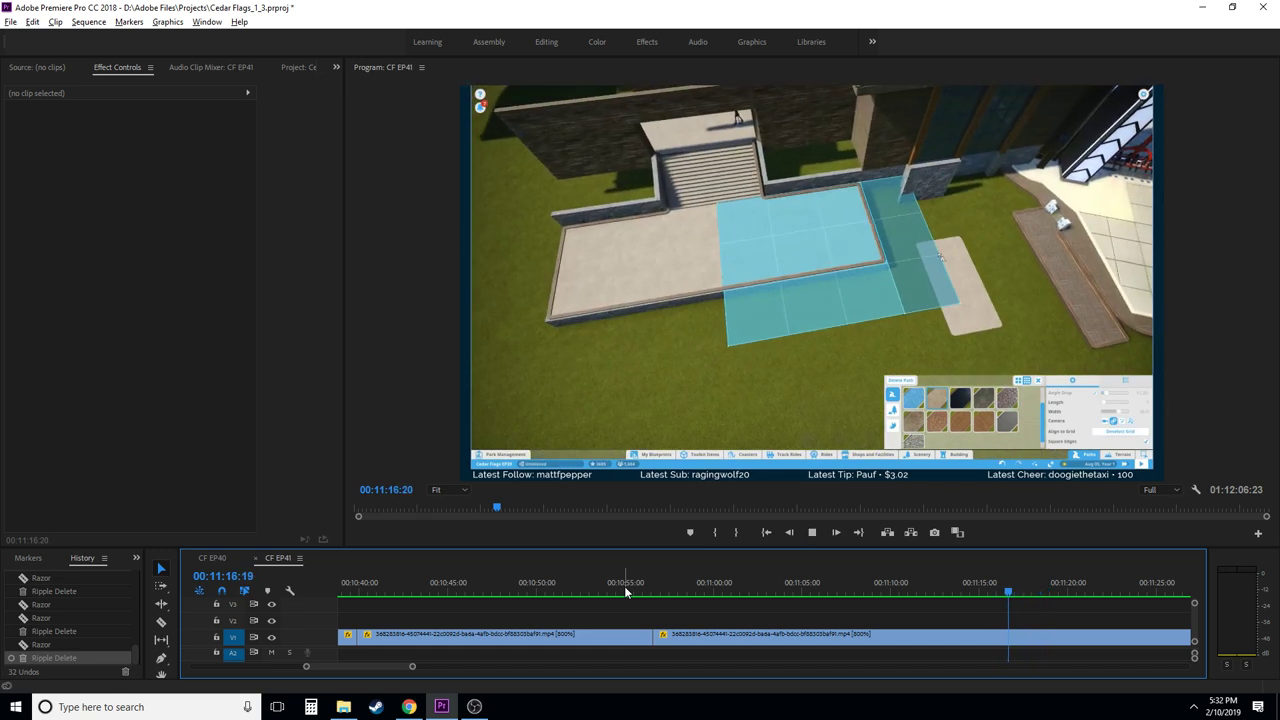
key(j)
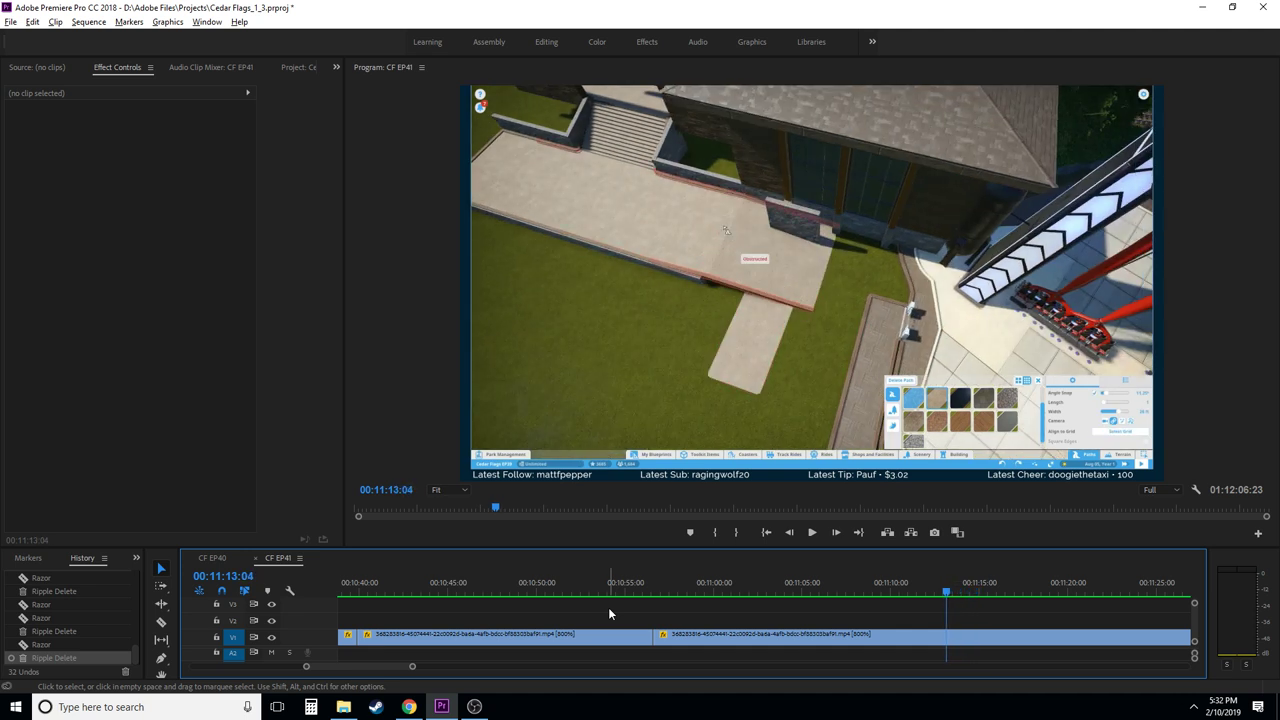
key(l)
key(j)
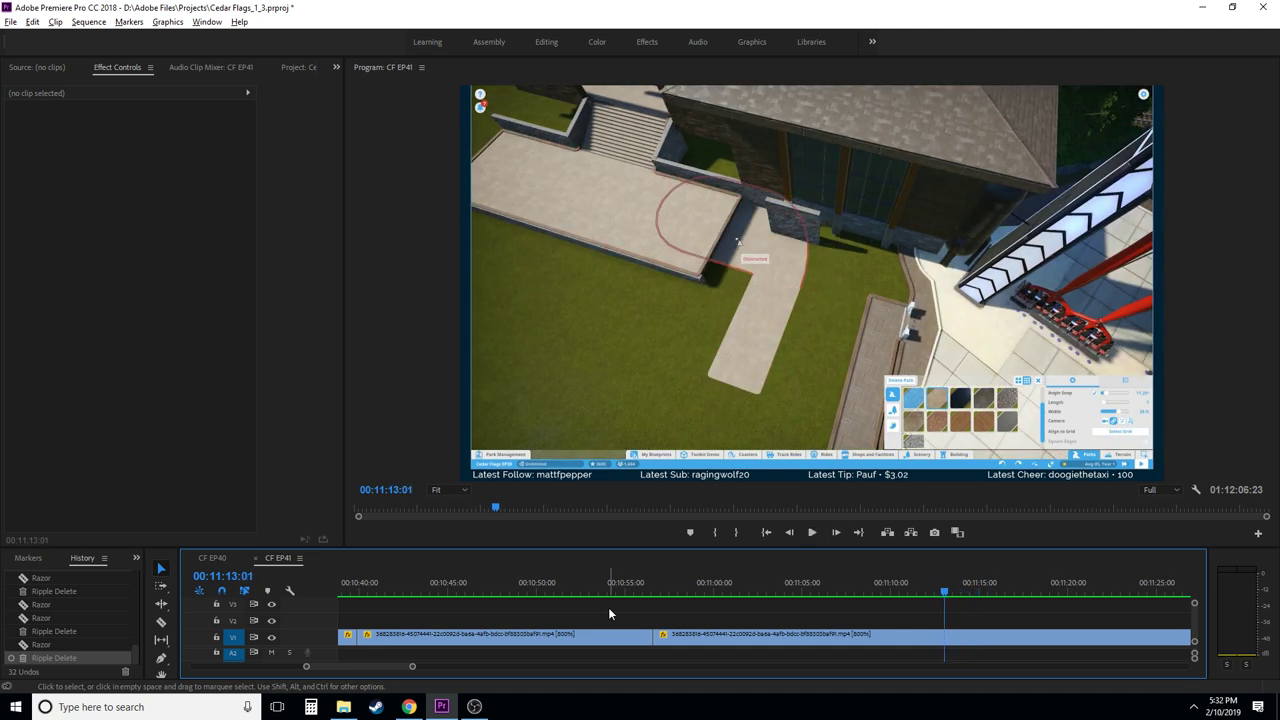
key(l)
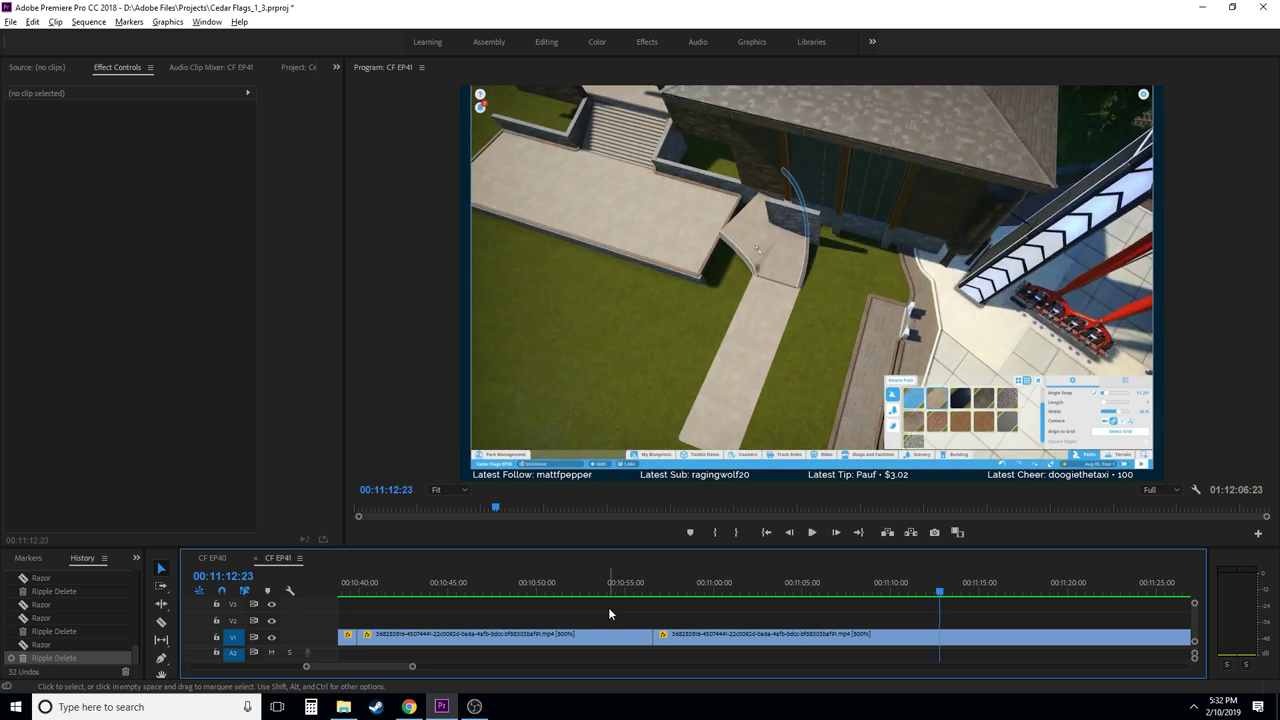
- Return to the footage just before 00:11:00:00, replay it and split the clip at 00:11:00:00
drag(790, 596, 689, 590)
key(space)
key(space)
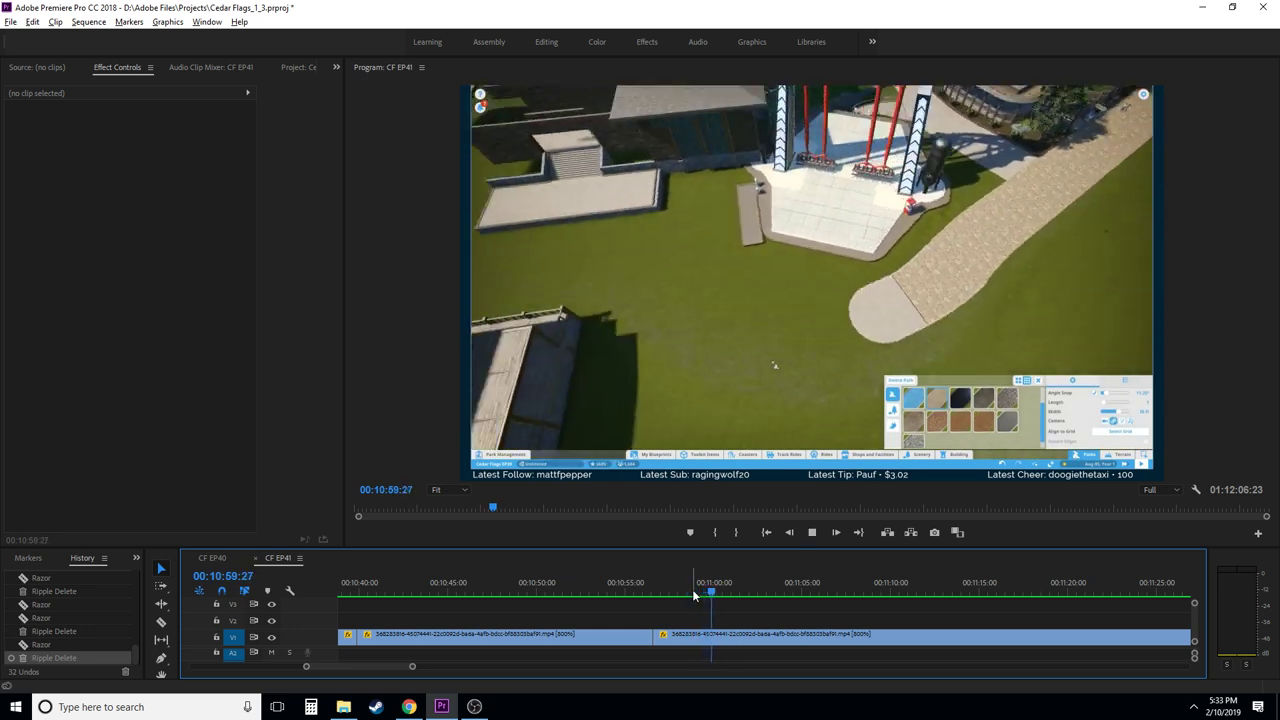
key(space)
key(c)
click(716, 641)
key(Left)
key(Left)
key(Left)
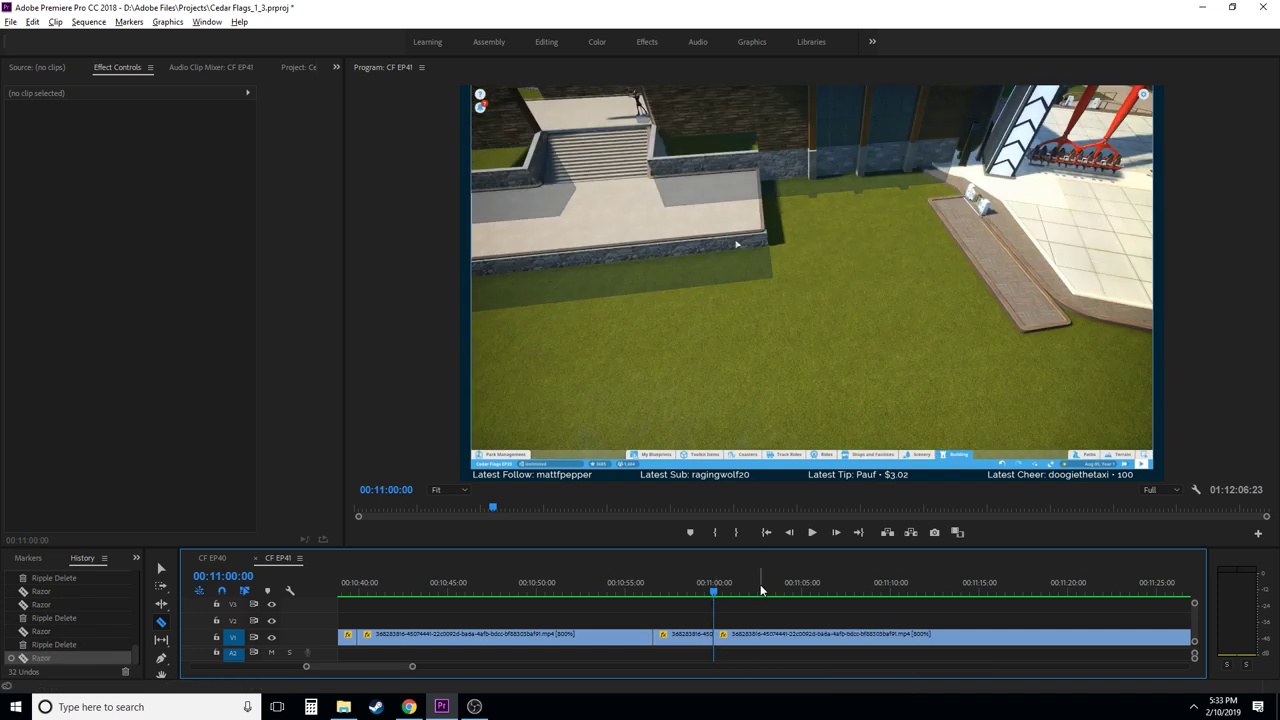
- Scrub forward to 00:11:16:26, split the clip there and ripple delete the section back to the cut at 00:11:00:00
drag(714, 590, 1013, 593)
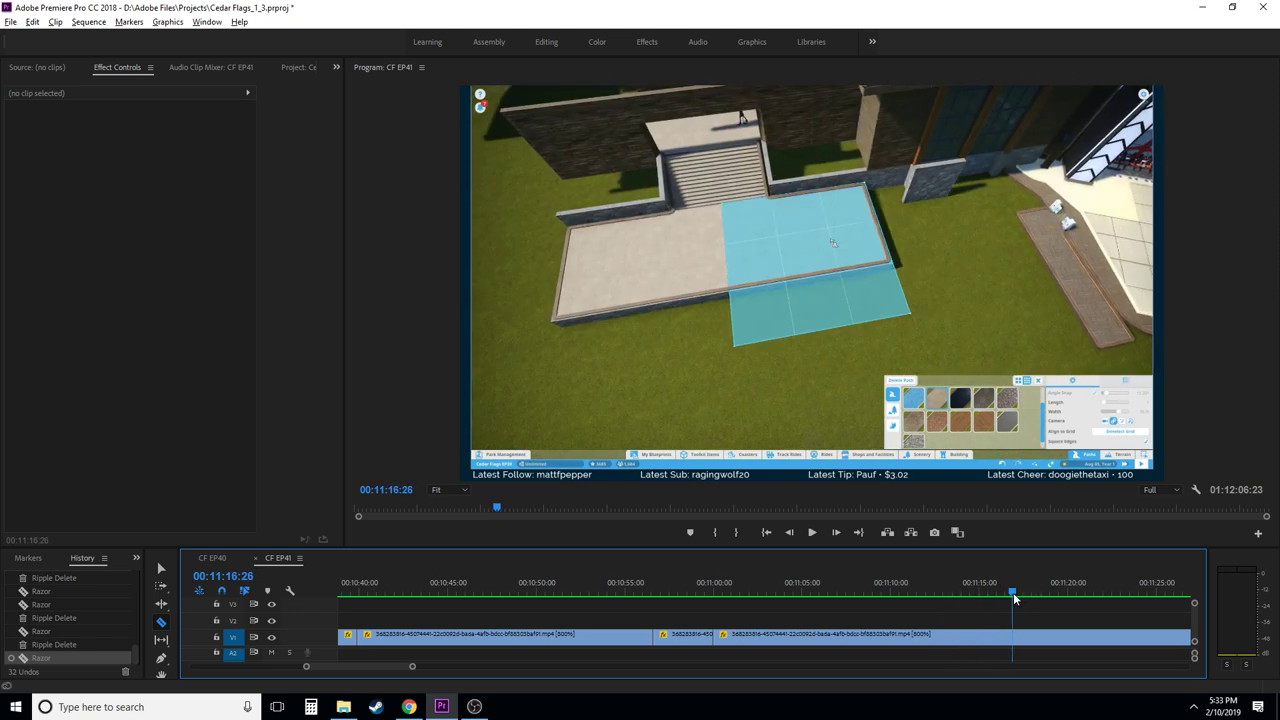
click(930, 630)
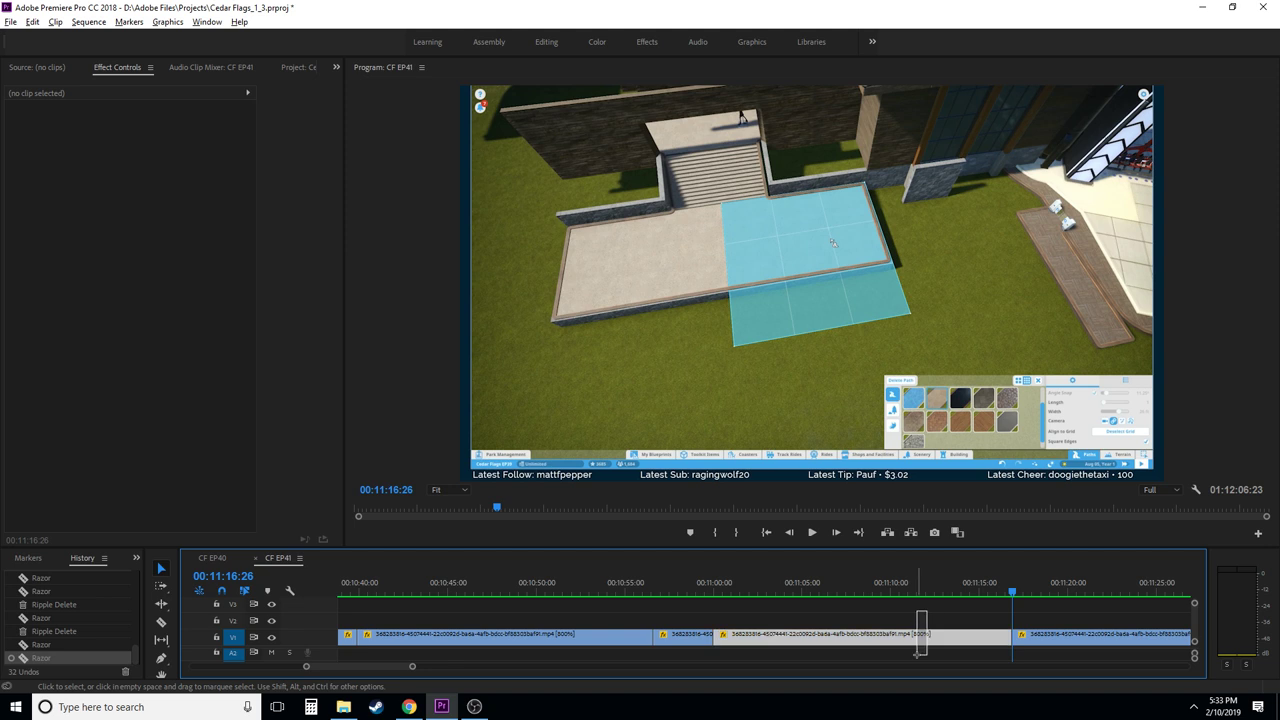
key(shift+Delete)
- Replay the footage across the join at 00:11:00:00 and split the clip at about 00:11:08:00
mouse_move(692, 592)
mouse_down()
mouse_move(718, 592)
mouse_move(698, 590)
mouse_up()
key(space)
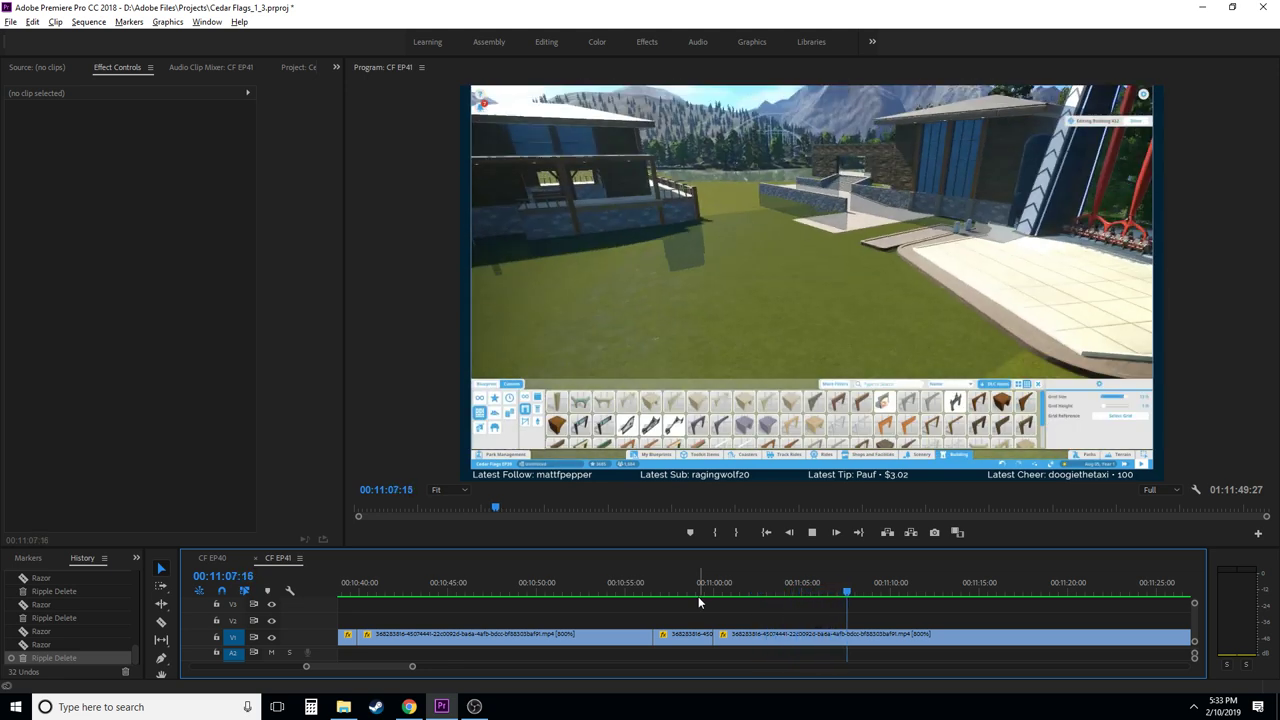
key(space)
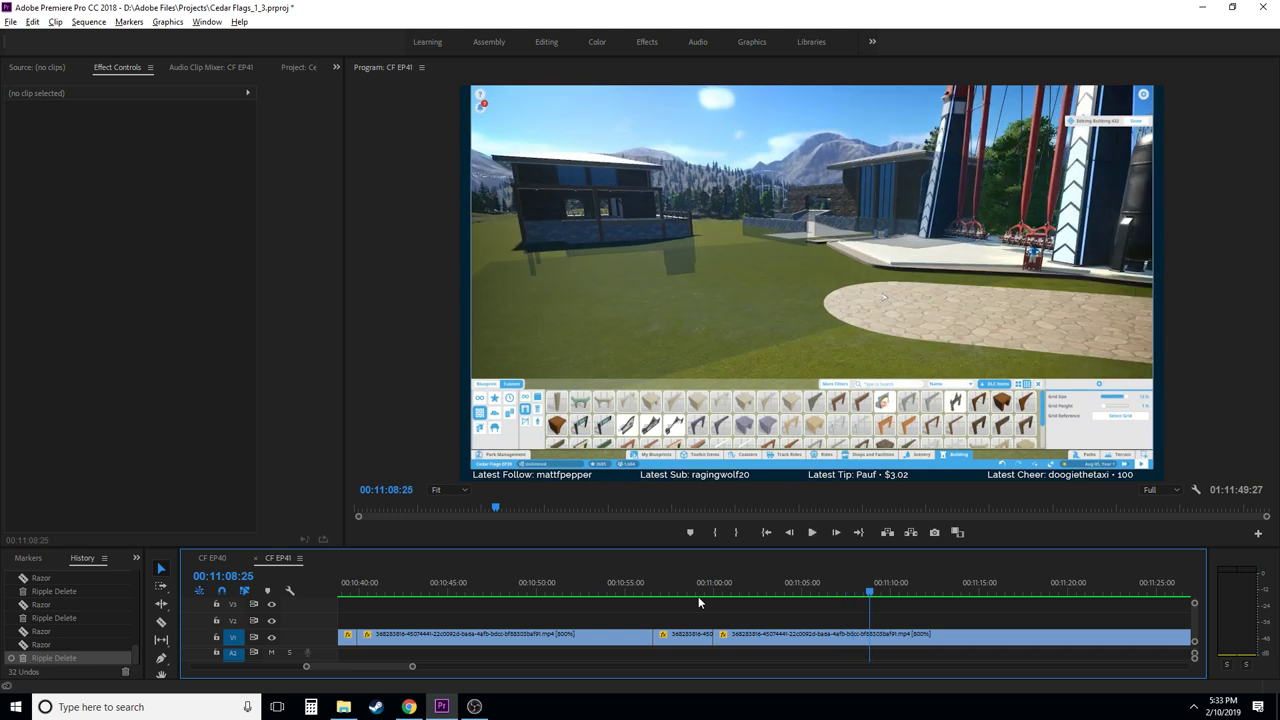
key(j)
key(k)
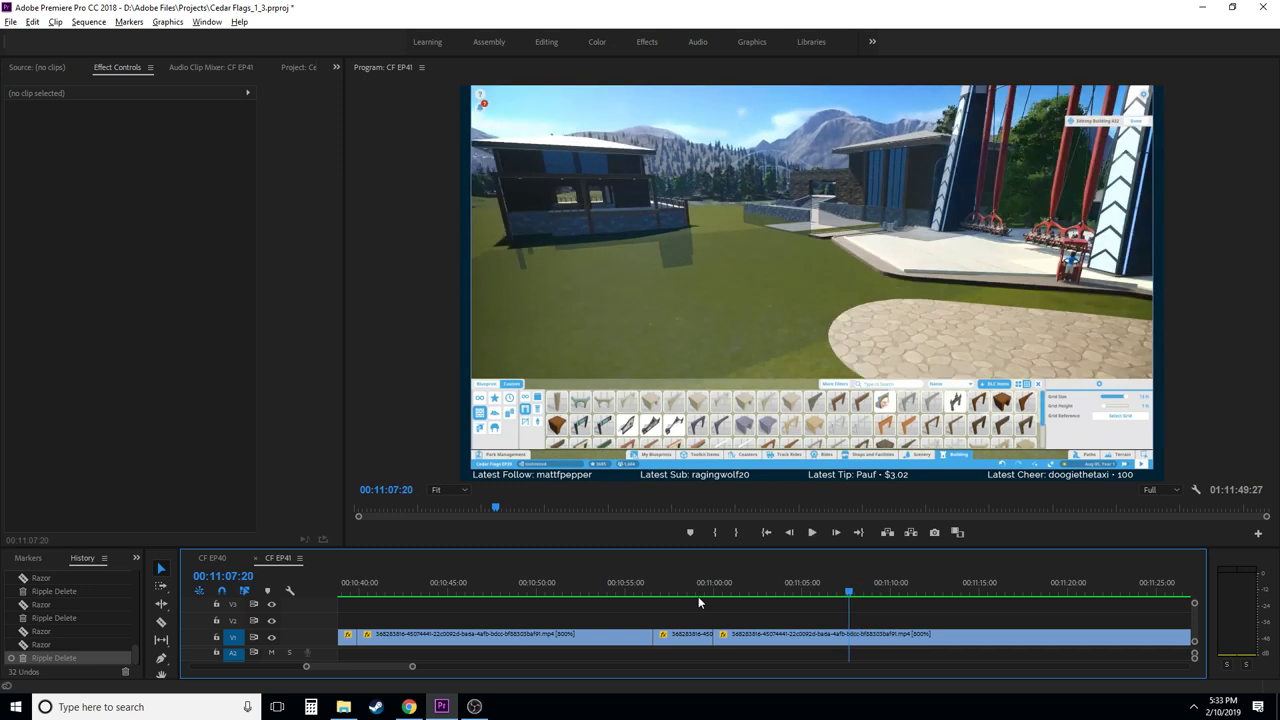
key(space)
key(space)
key(c)
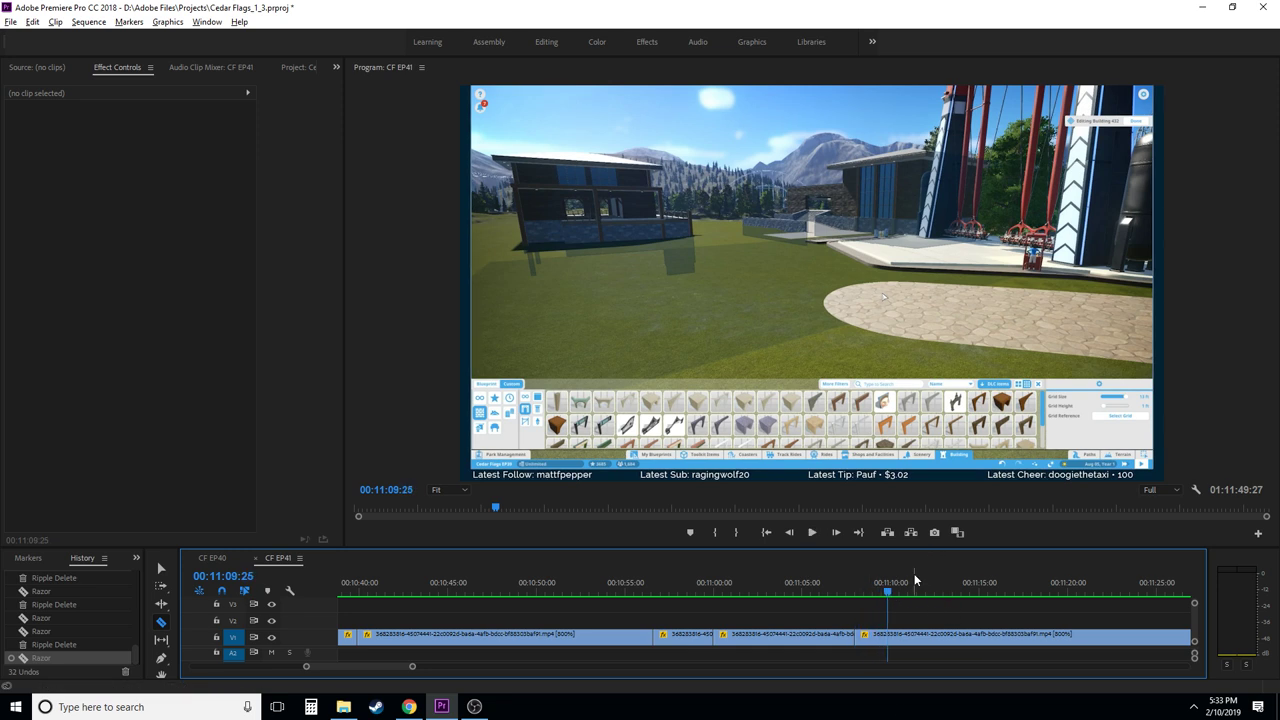
- Scrub forward to 00:11:16:19, split the clip there and ripple delete the section back to the previous cut
drag(918, 592, 1010, 596)
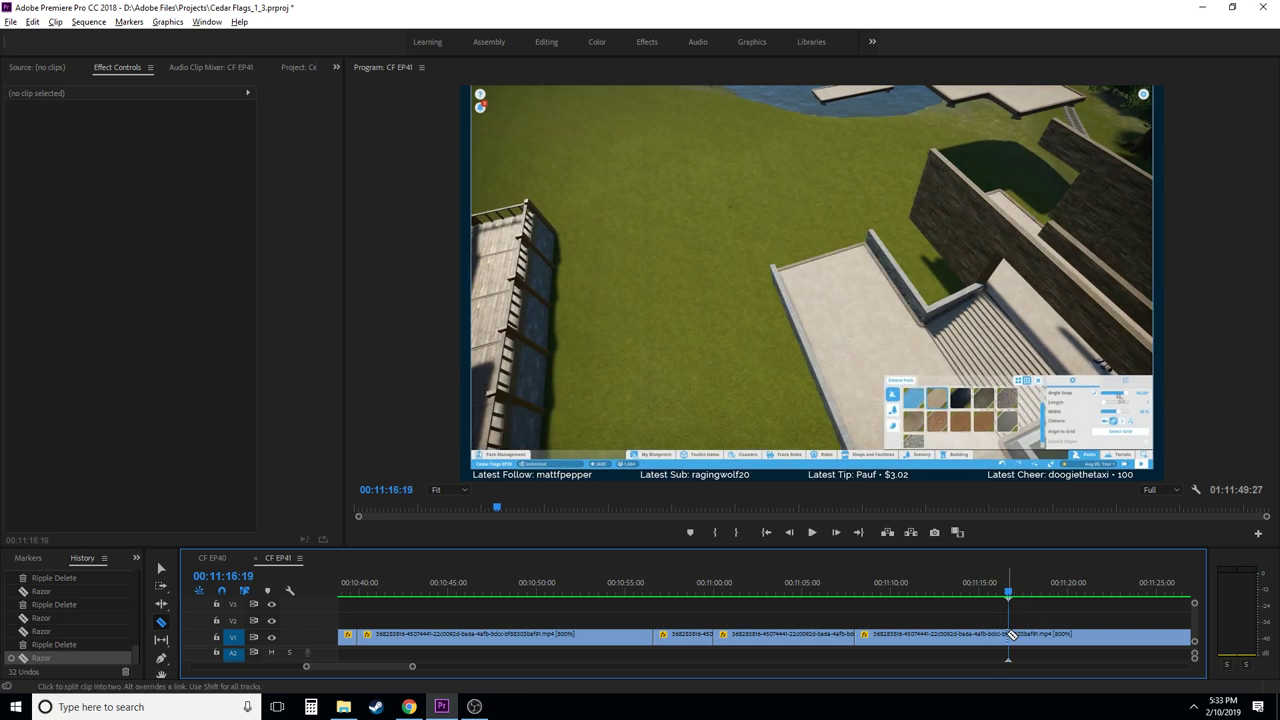
click(979, 630)
key(shift+Delete)
- Replay the footage across the new join, split the clip at 00:11:16:20 and play on to 00:11:26:17
click(843, 588)
key(space)
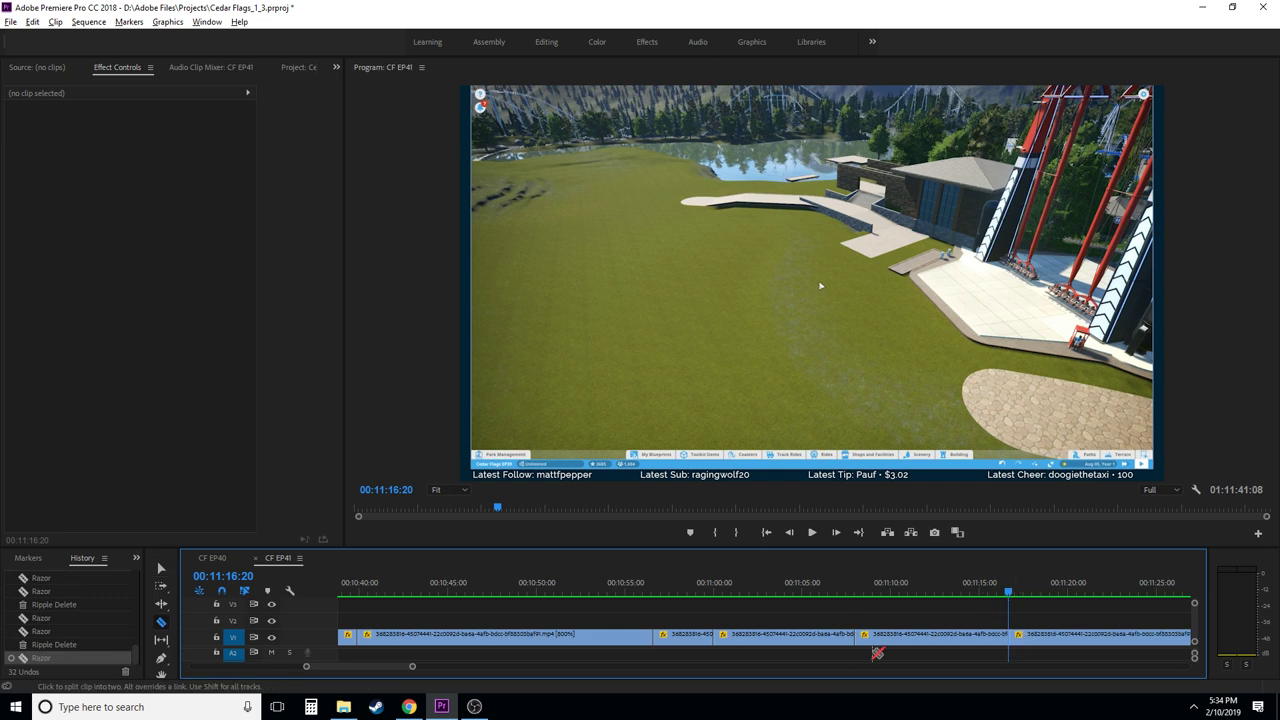
key(space)
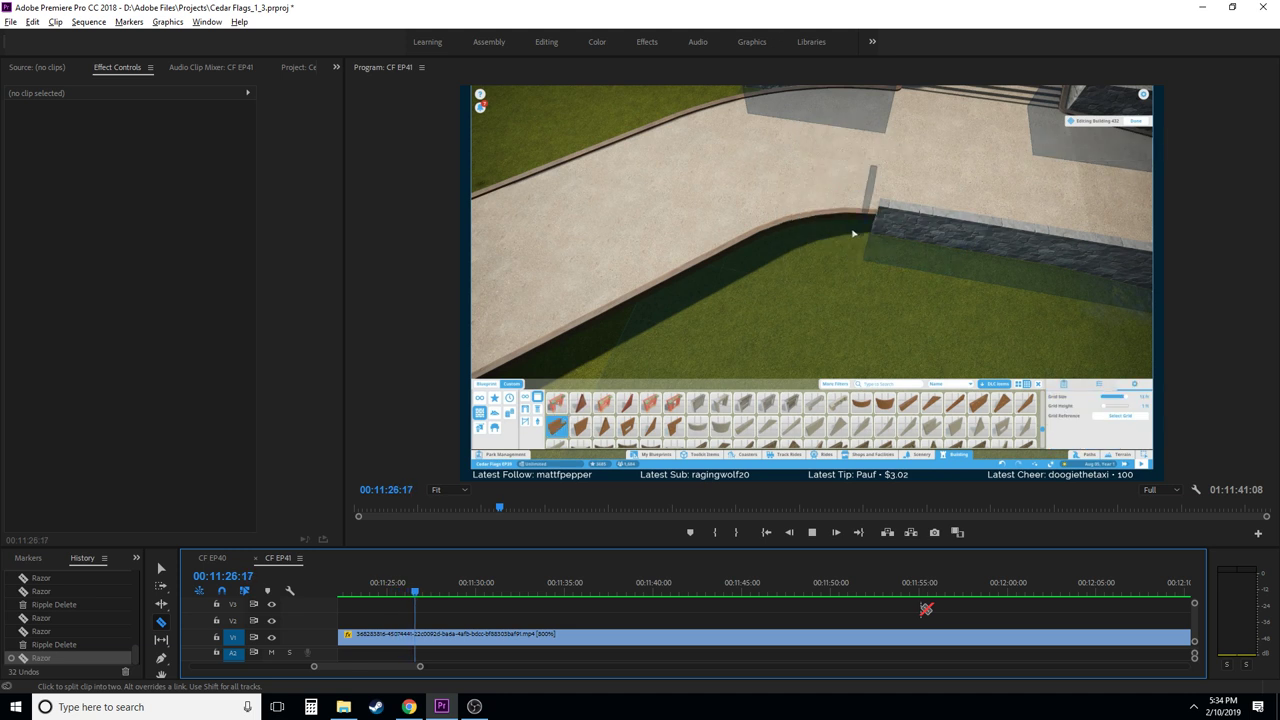
- Move back to 00:11:26:17, split the clip there and ripple delete the section back to the cut at 00:11:16:20
key(space)
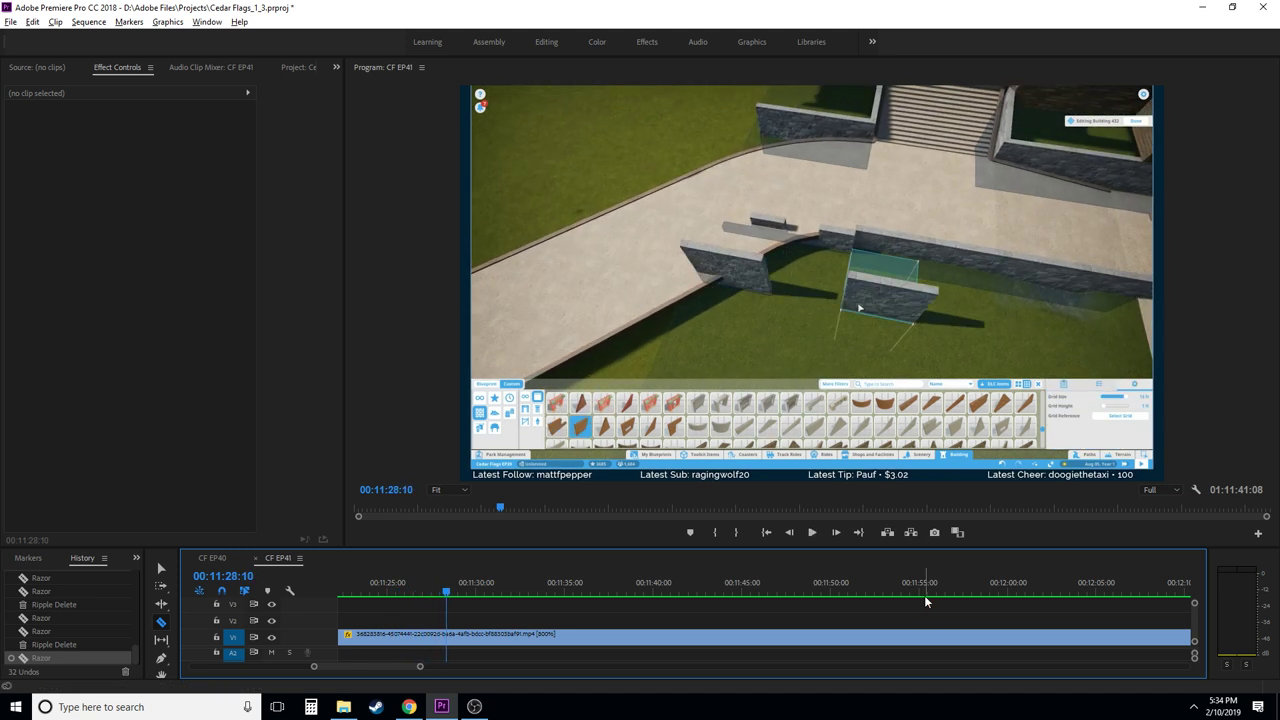
key(Left)
key(Left)
key(j)
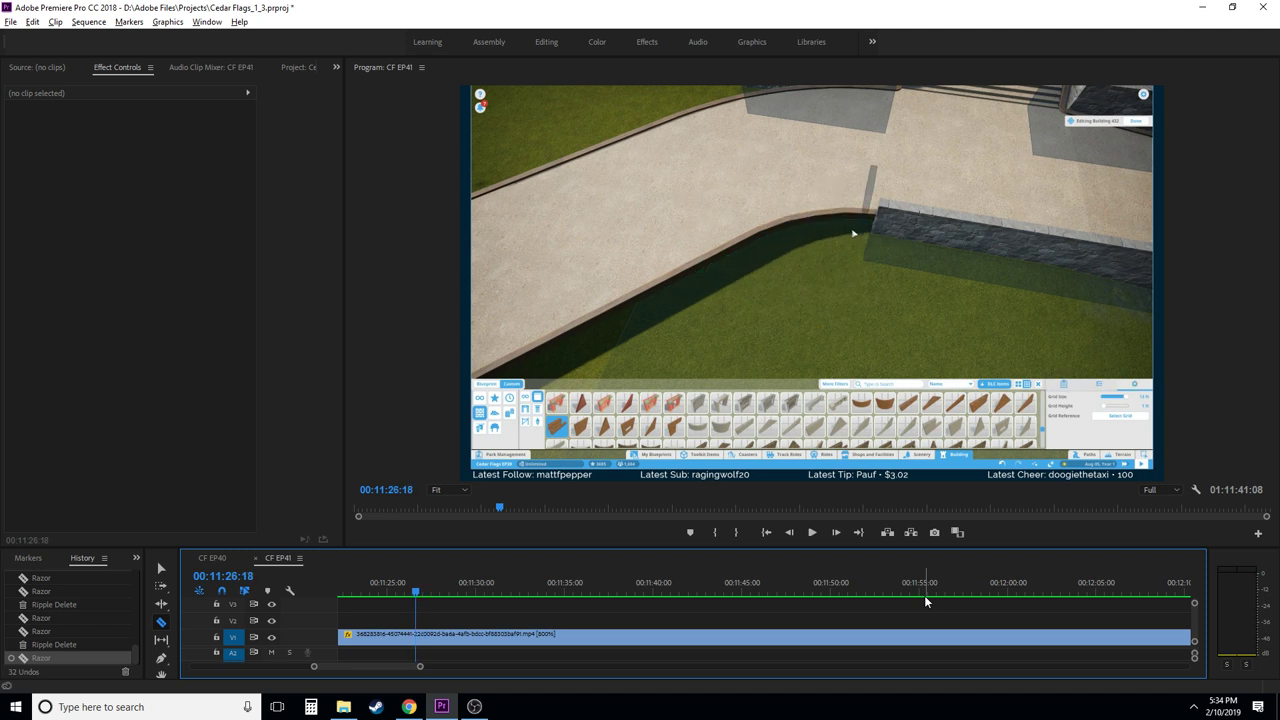
key(Left)
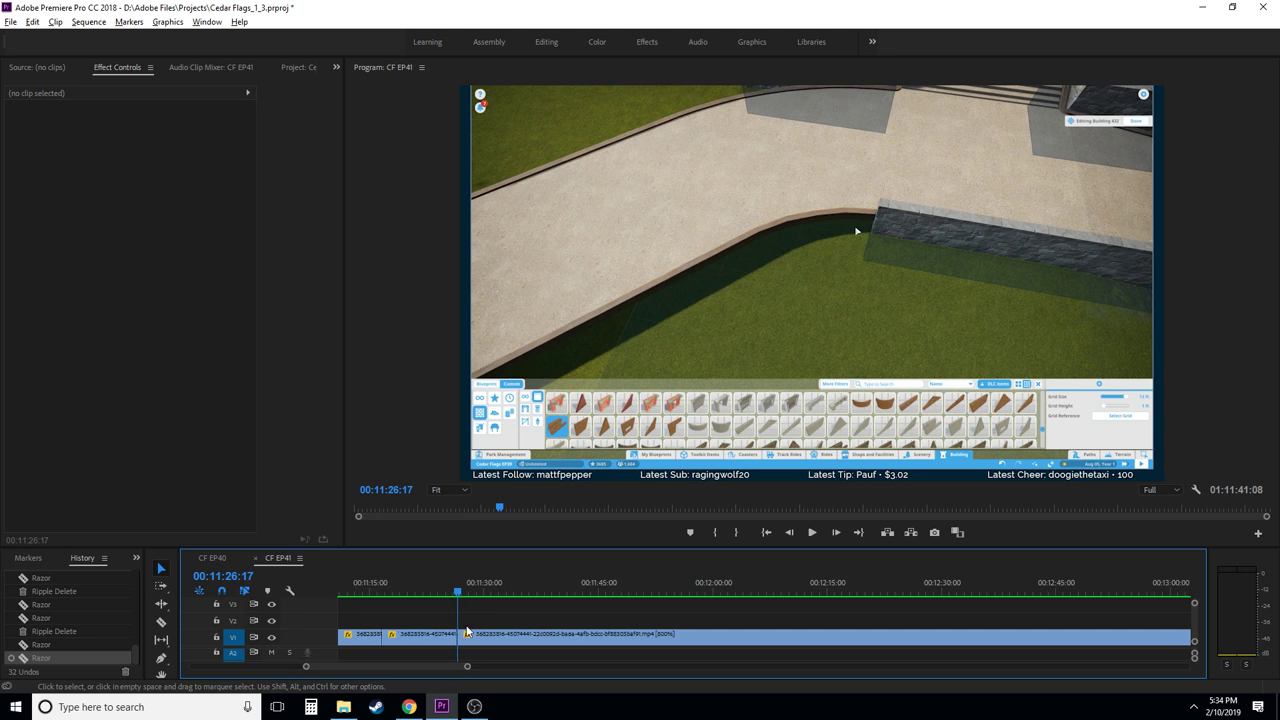
scroll(460, 622, up, 1)
click(460, 634)
key(shift+Delete)
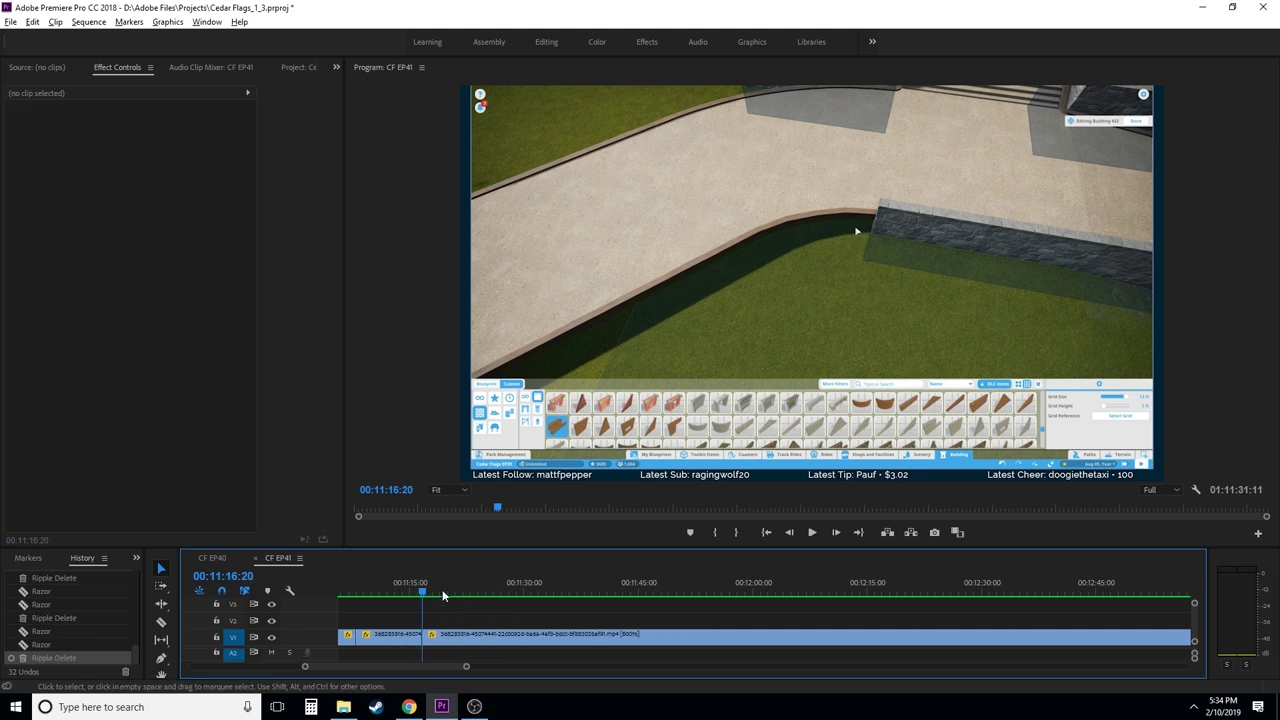
- Replay the footage across the join at 00:11:16:20, play on and split the clip at 00:11:53:22
click(411, 590)
key(space)
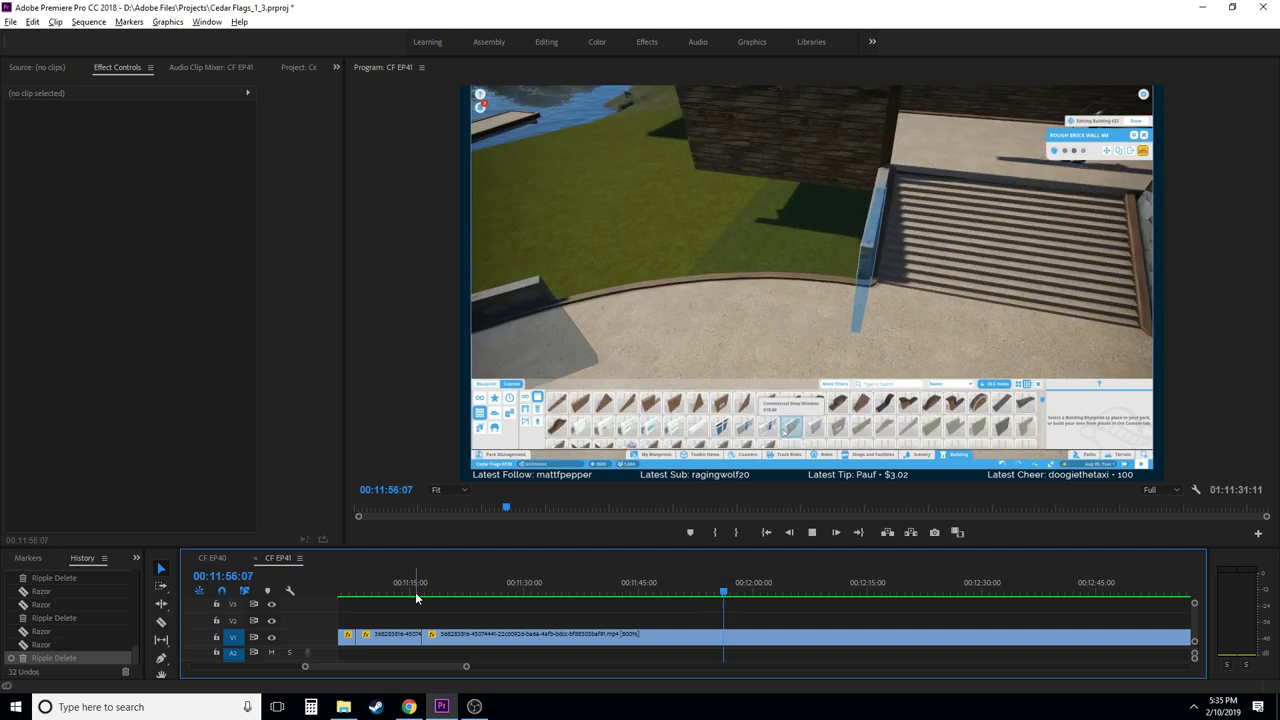
key(space)
key(j)
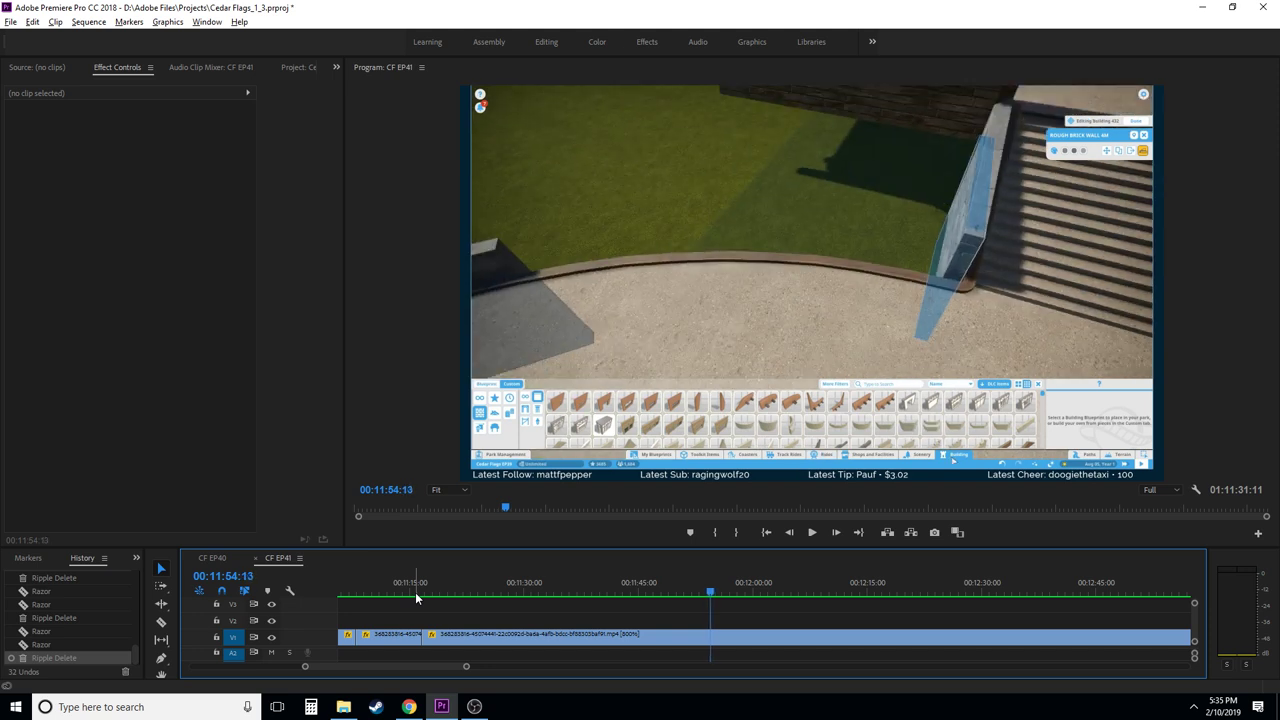
key(l)
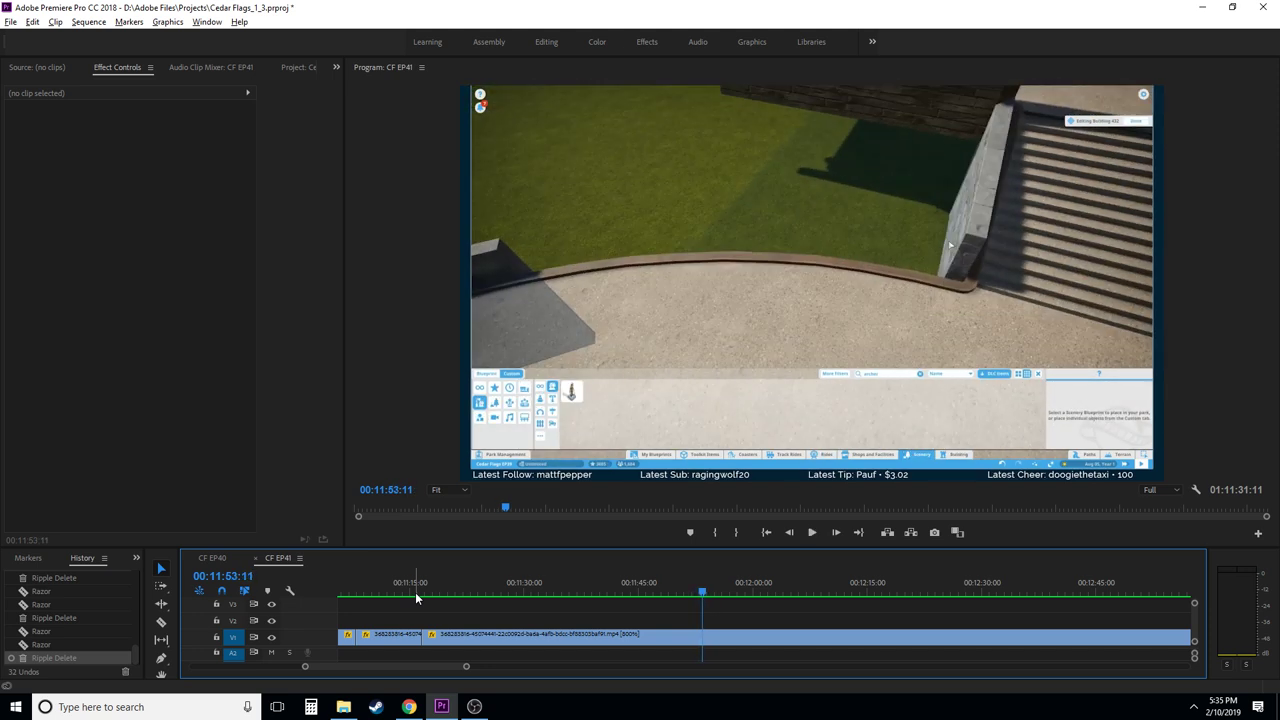
key(l)
key(c)
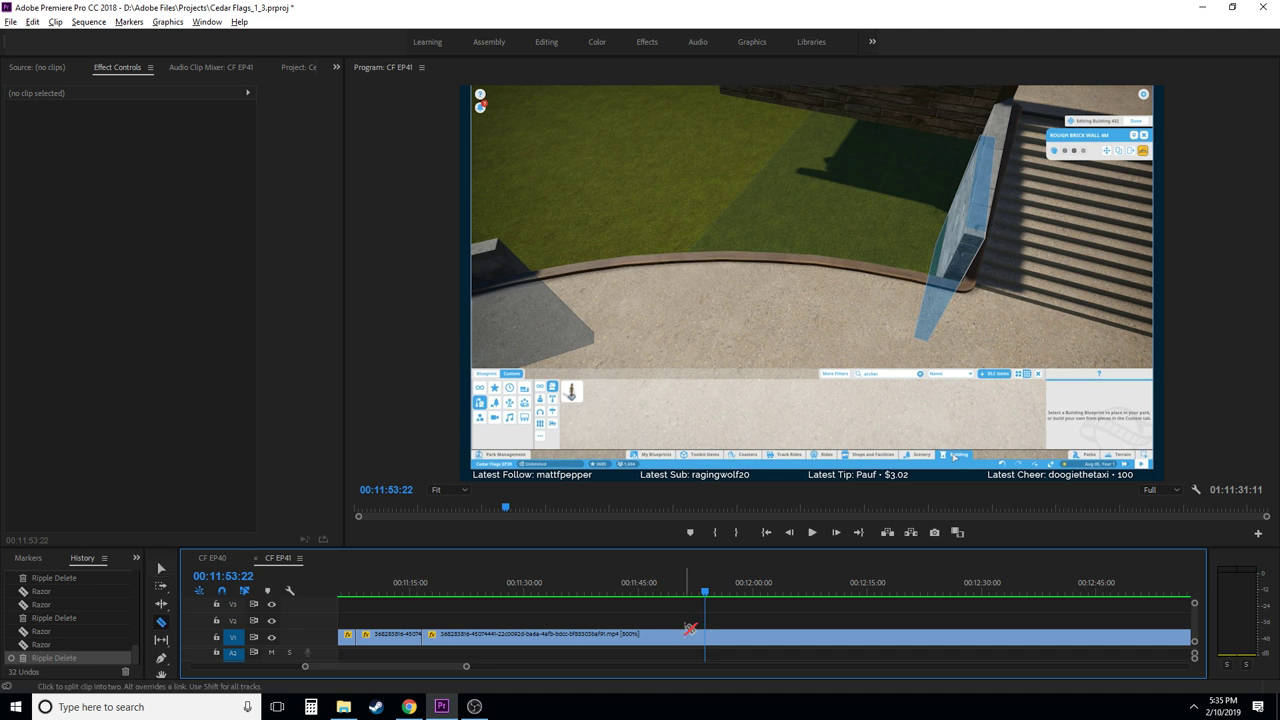
- Scrub forward to 00:11:57:19, split the clip there and ripple delete the section back to the cut at 00:11:53:22
click(748, 592)
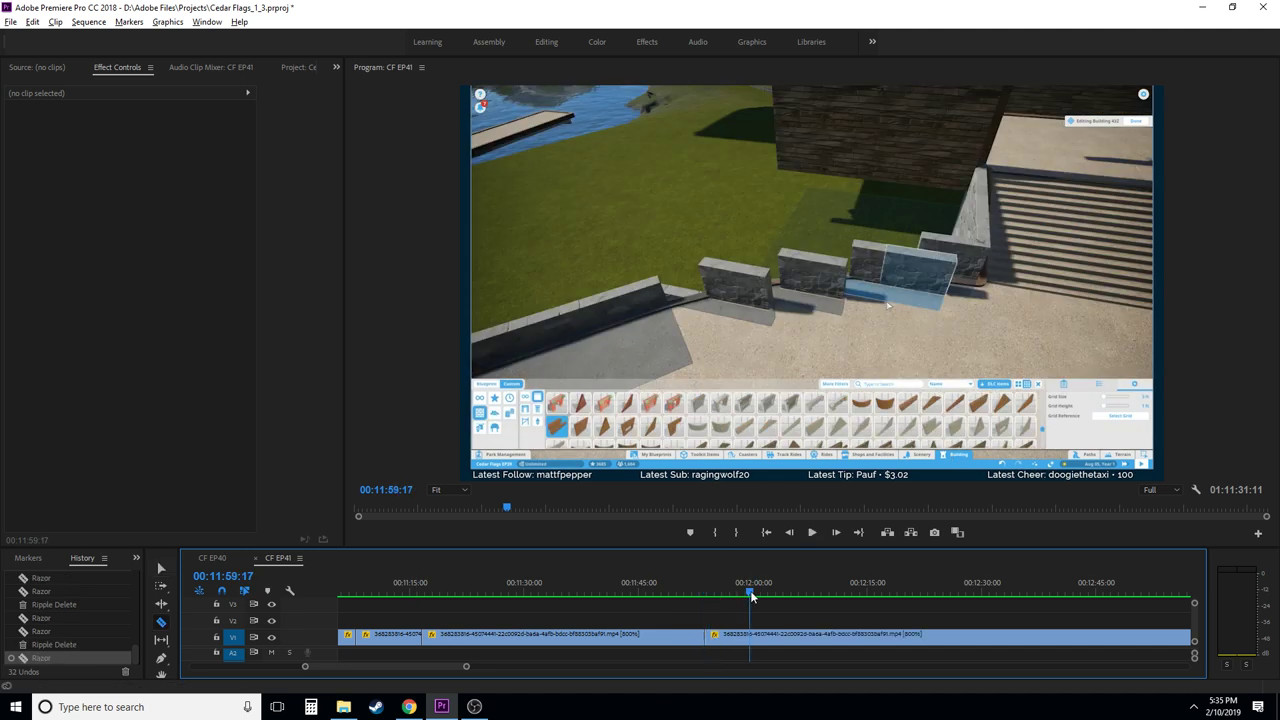
click(744, 593)
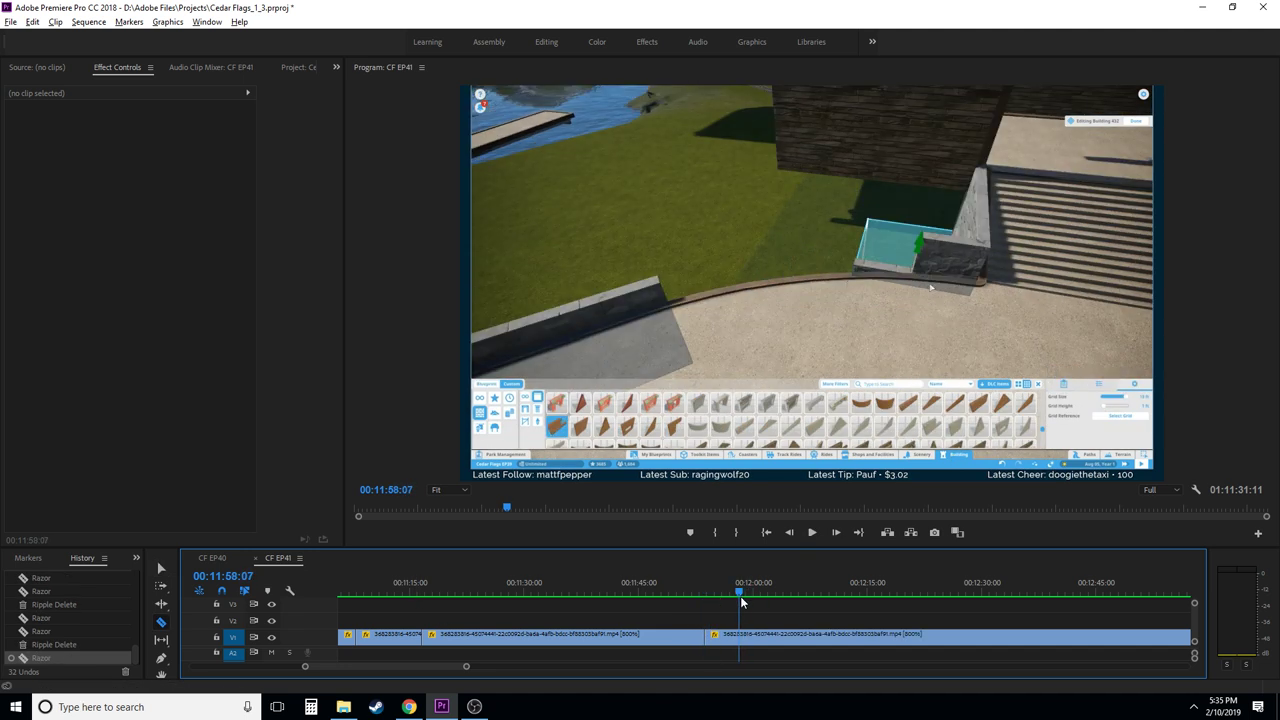
key(l)
click(736, 594)
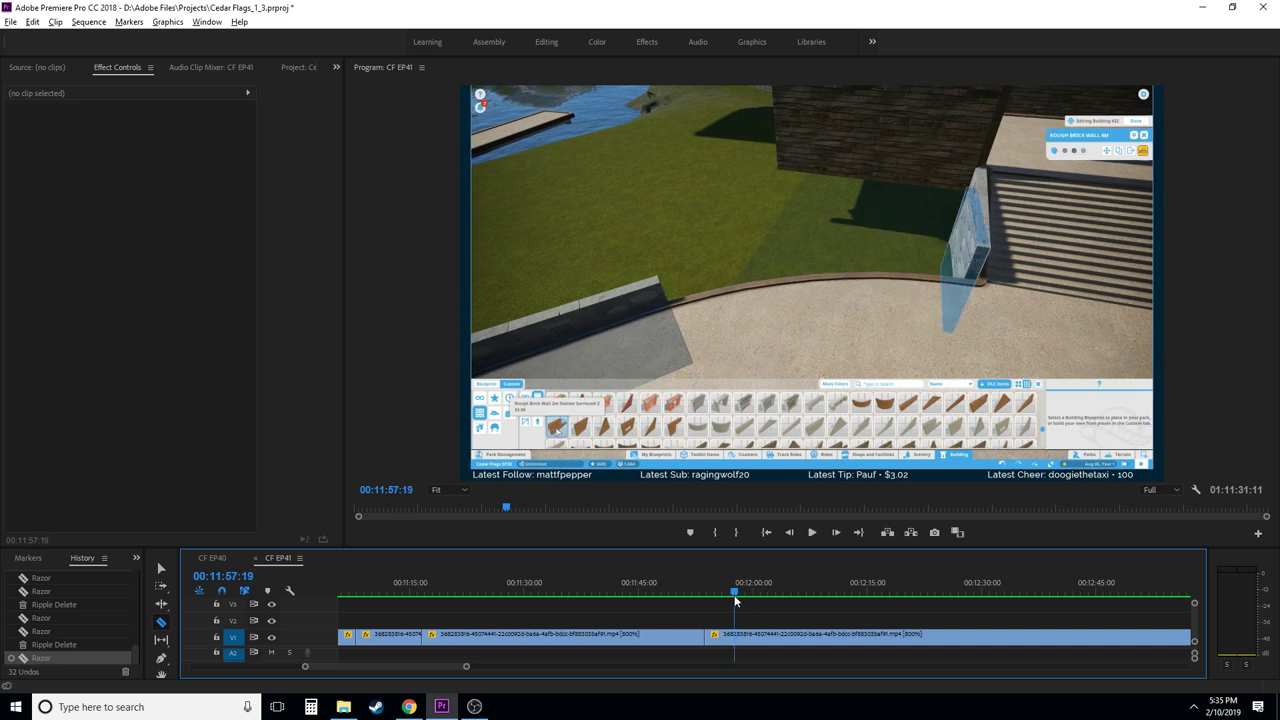
key(v)
click(726, 638)
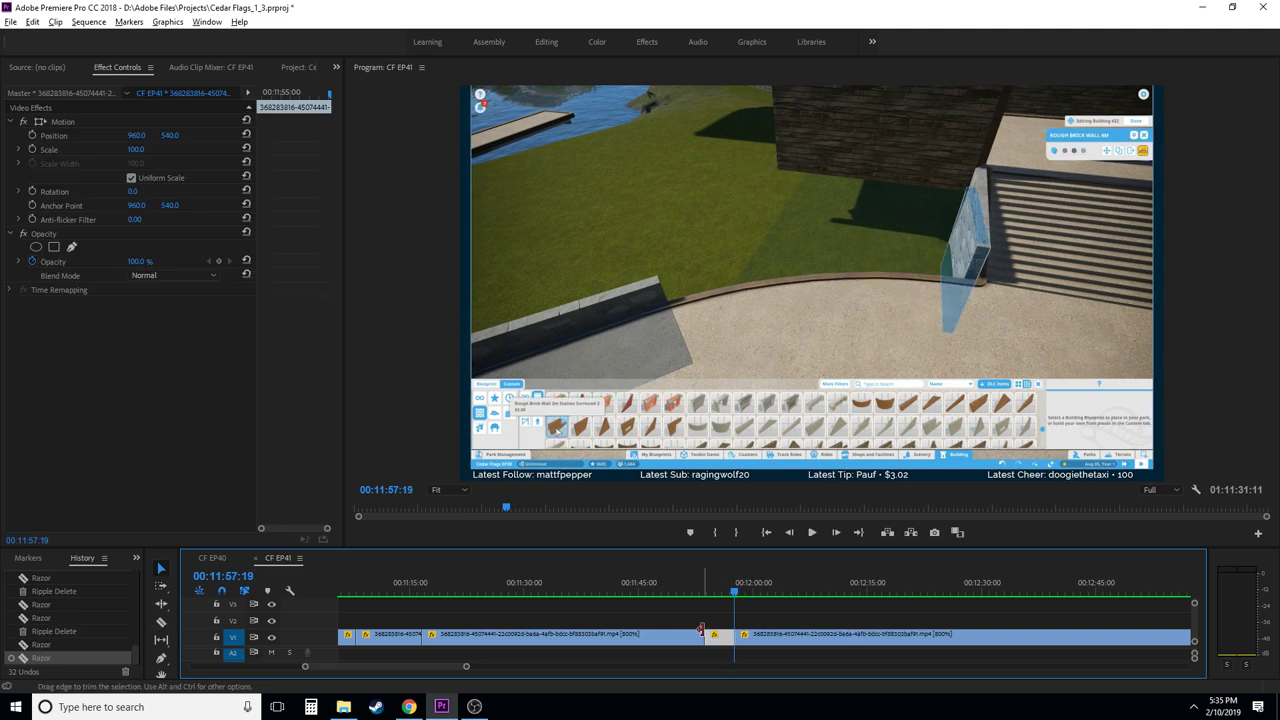
key(shift+Delete)
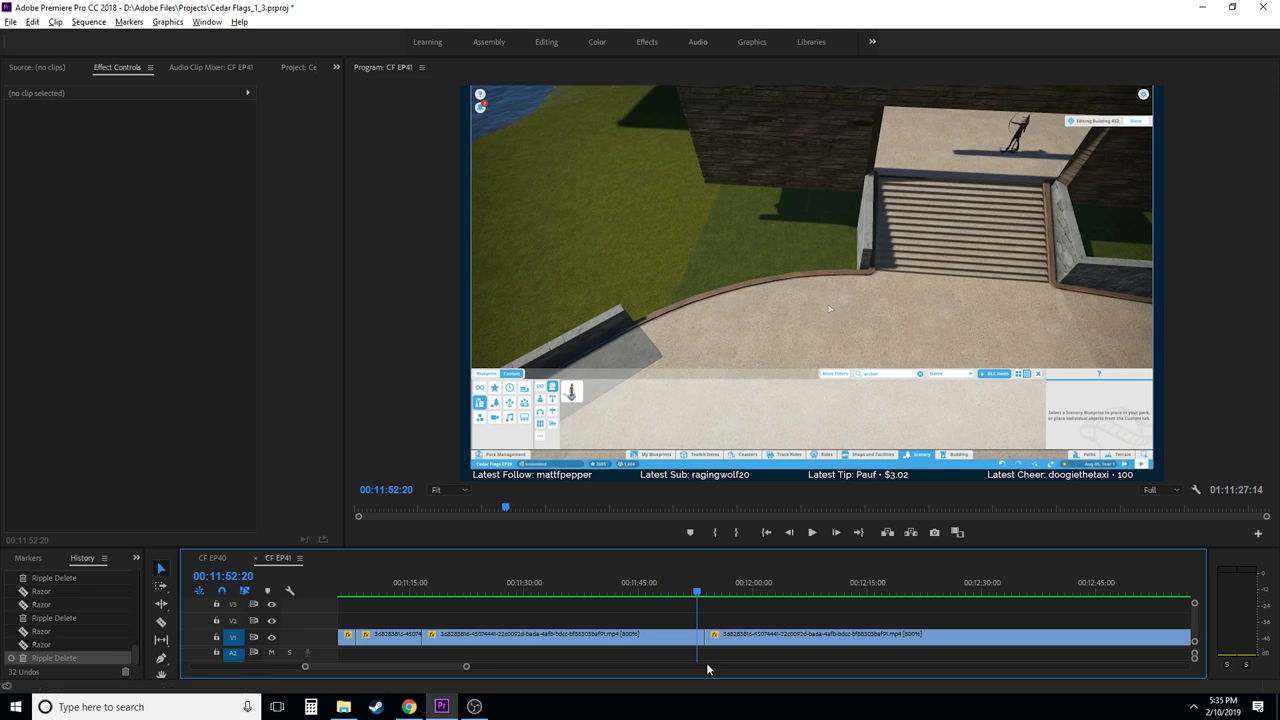
- Play the footage on from 00:11:52:20 across the join and split the clip at 00:12:22:21
key(space)
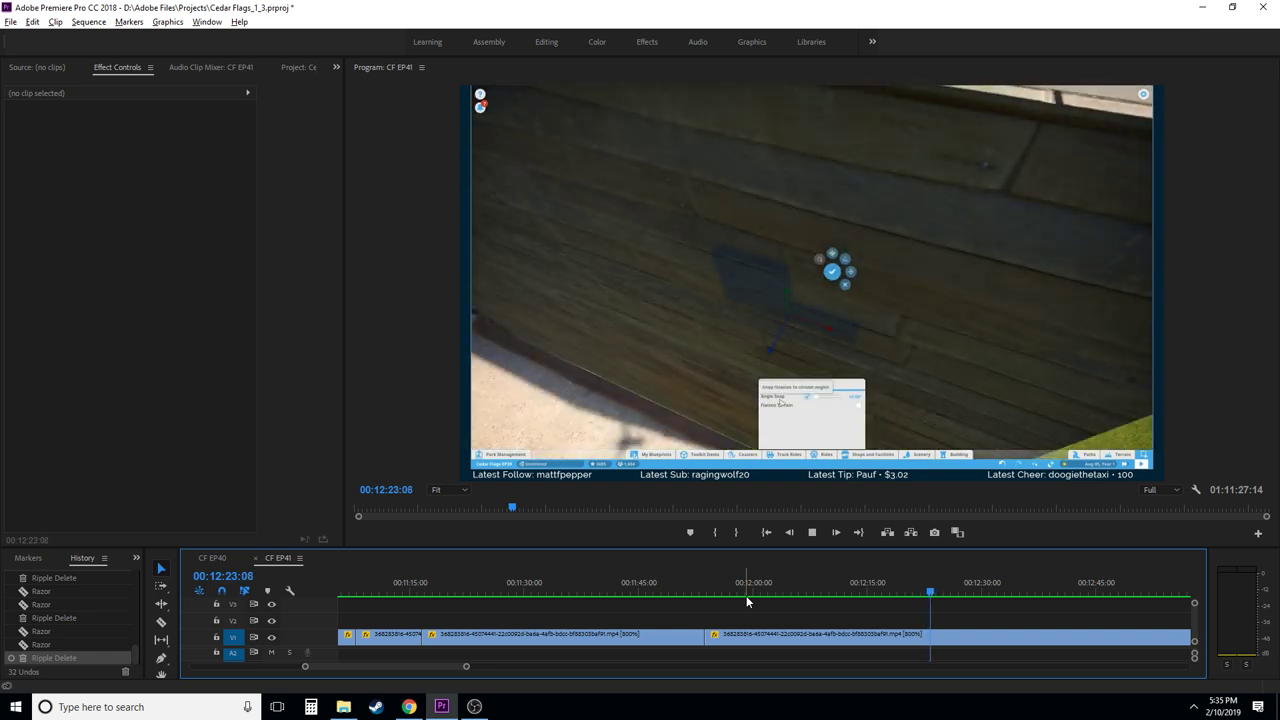
key(space)
key(shift+Left)
key(shift+Left)
key(shift+Left)
key(shift+Left)
key(shift+Left)
key(shift+Left)
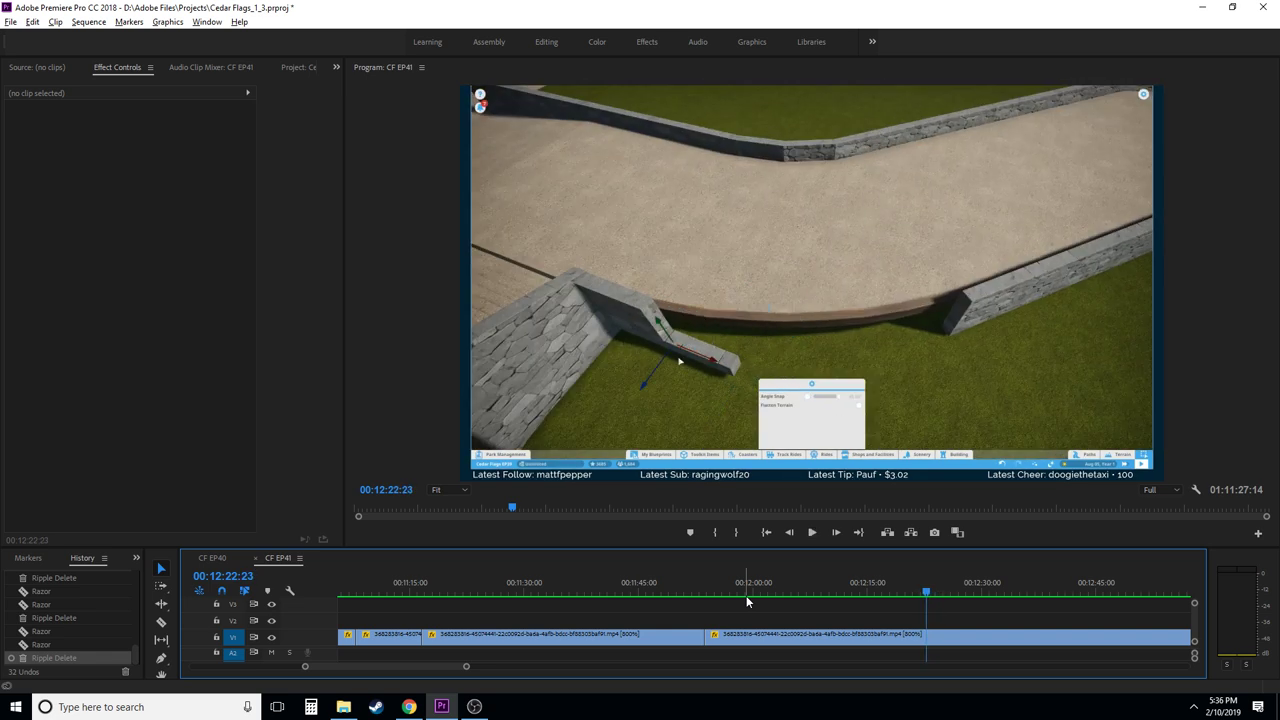
key(Left)
key(Left)
key(Left)
key(Left)
key(c)
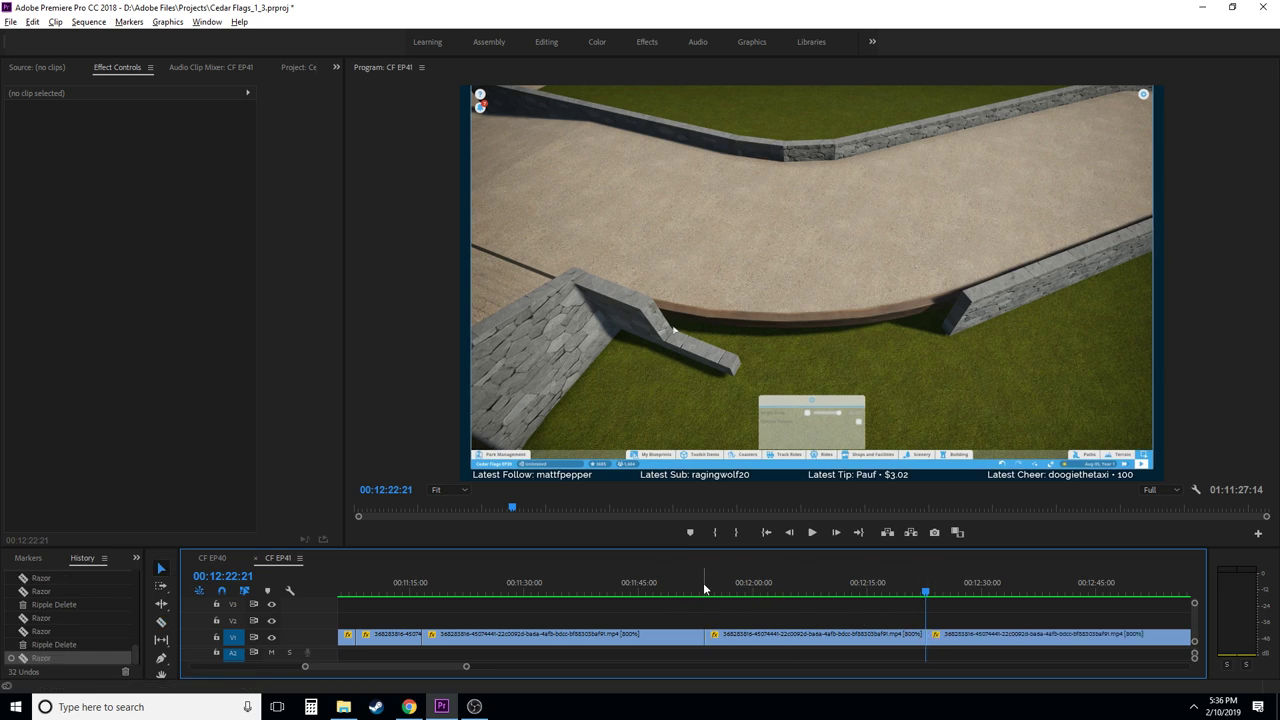
- Check the start of the section after 00:11:53:22 and ripple delete everything up to the cut at 00:12:22:21
mouse_move(688, 593)
mouse_down()
mouse_move(727, 593)
mouse_move(711, 596)
mouse_up()
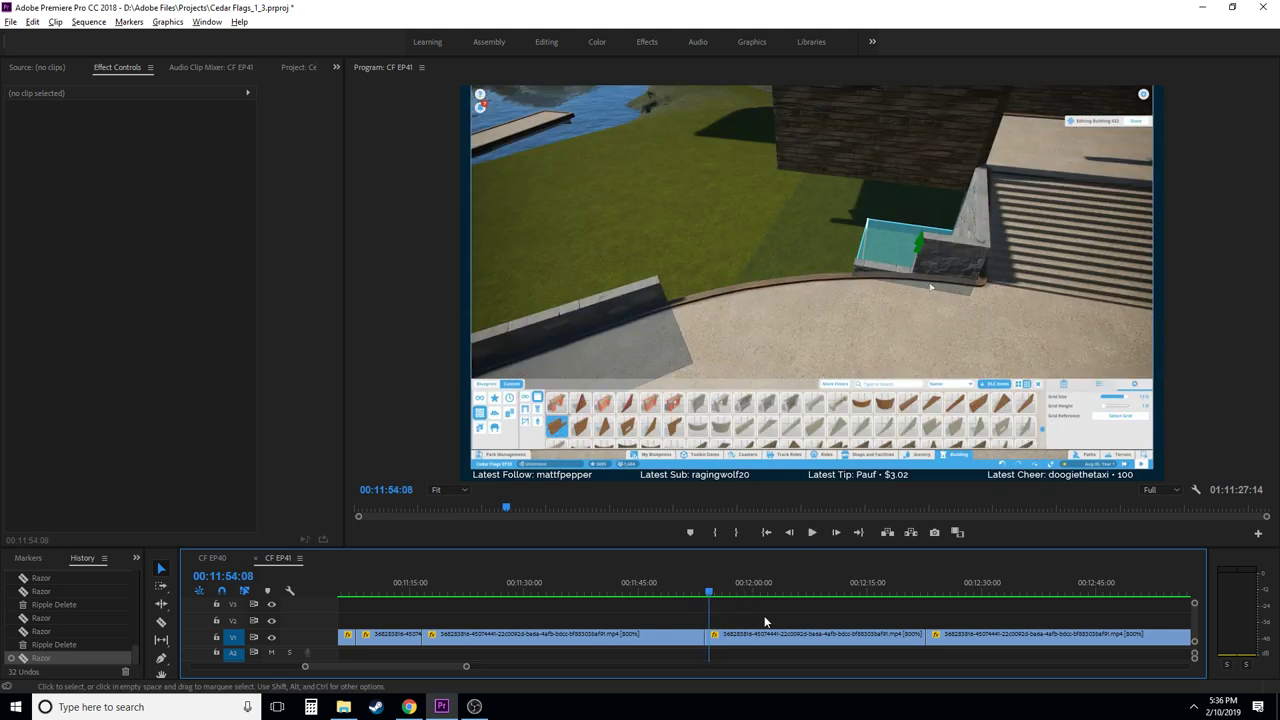
click(768, 637)
key(shift+Delete)
- Replay the footage from 00:11:51:29 across the new join and split the clip at about 00:11:59:00
click(694, 580)
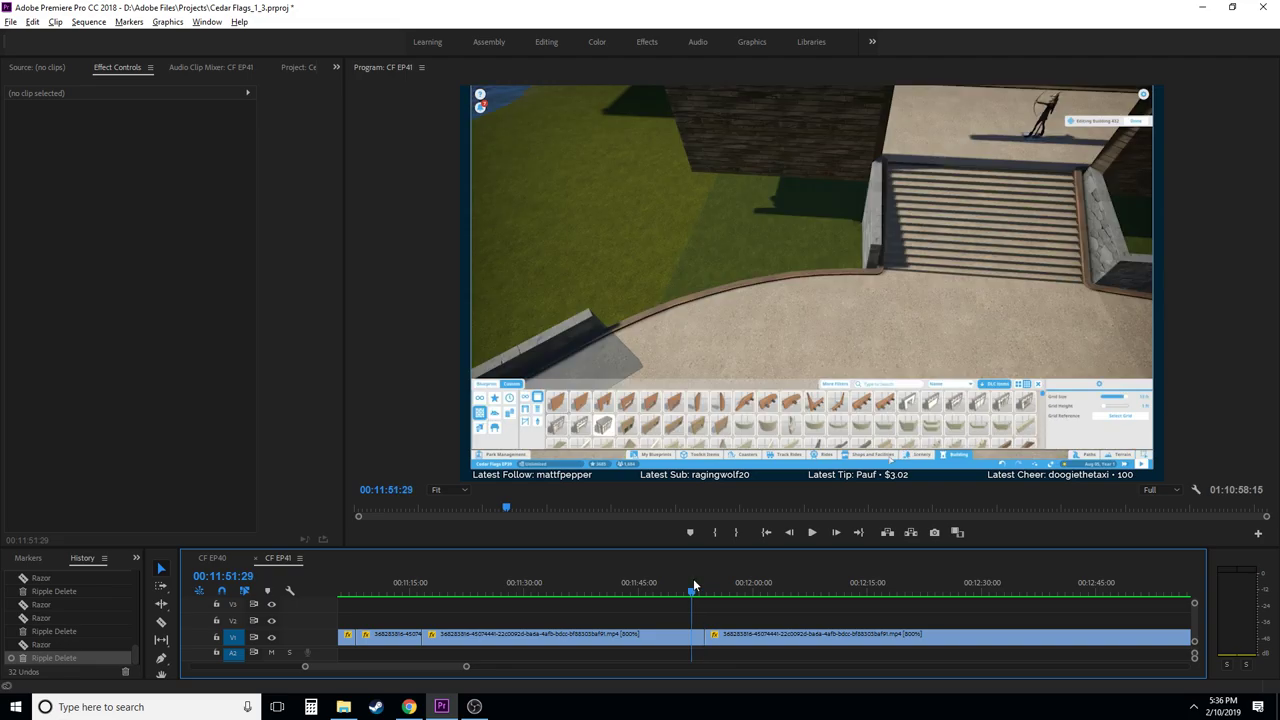
key(space)
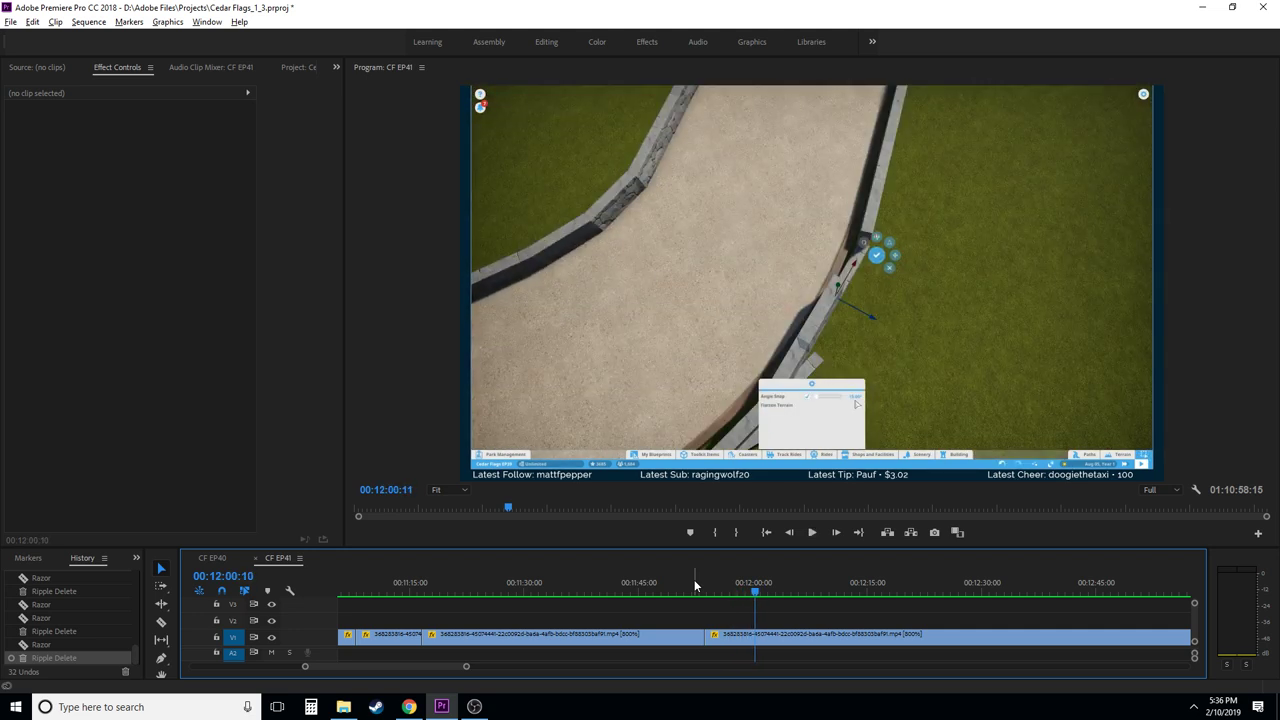
key(space)
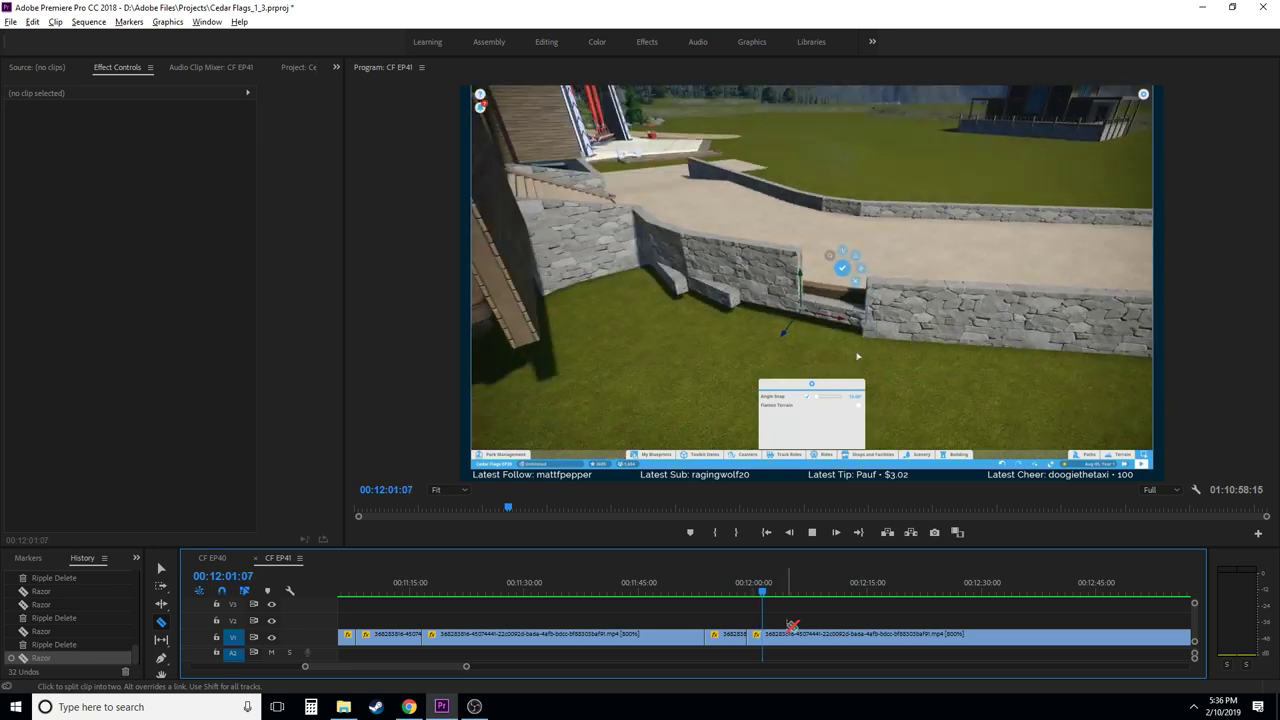
- Move forward to 00:12:01:17, split the clip there and ripple delete the short section back to the previous cut
key(space)
key(Right)
key(Right)
key(Right)
key(Right)
key(Right)
key(Right)
key(Right)
key(Right)
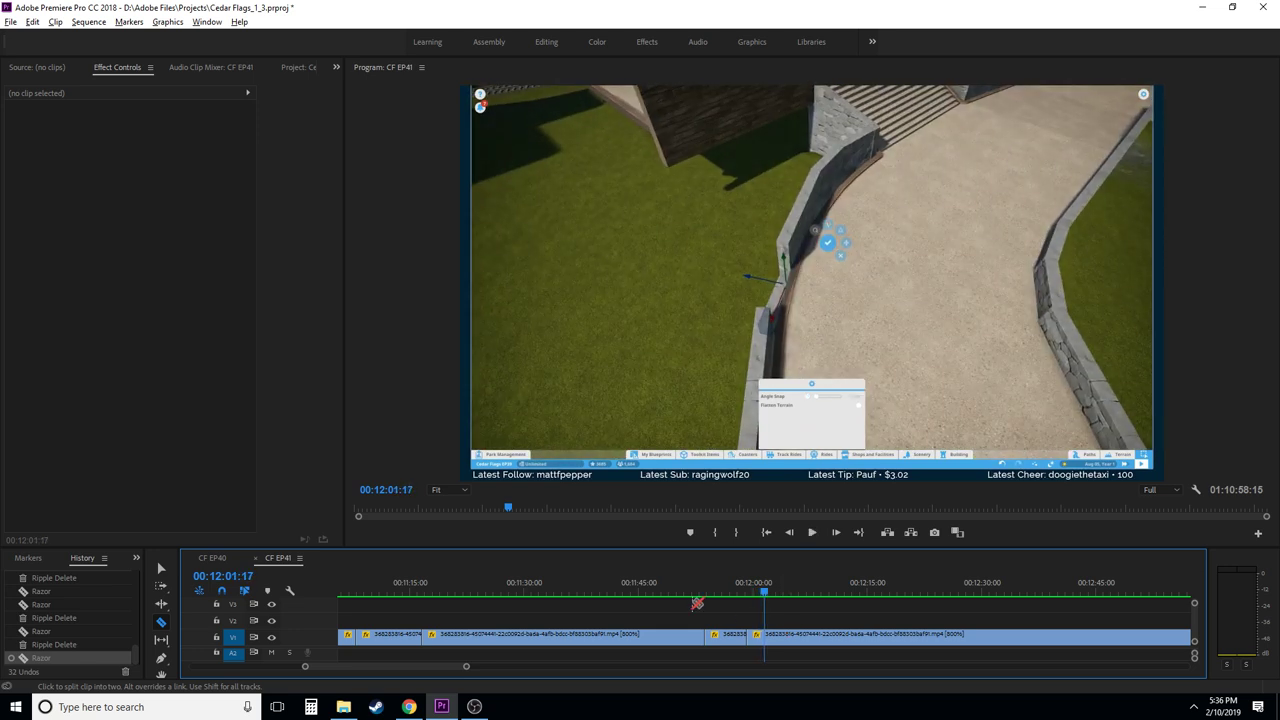
click(756, 636)
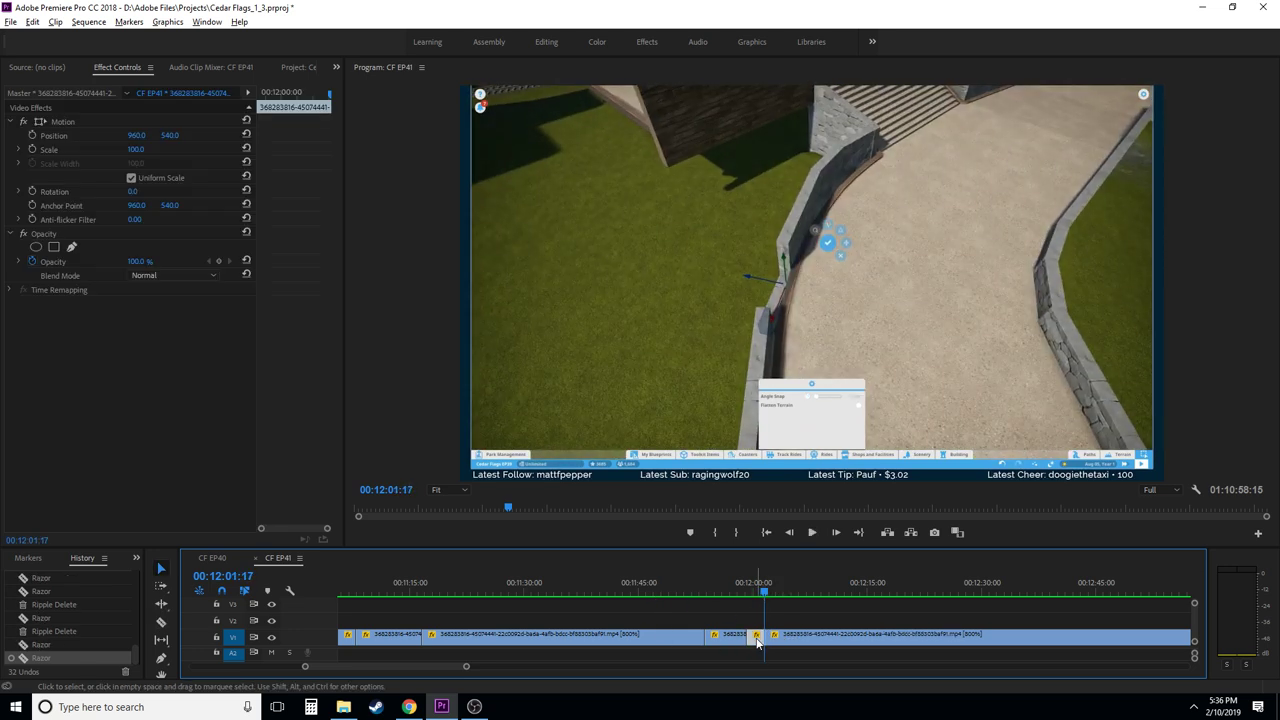
key(shift+Delete)
- Replay the footage across the join near 00:11:59:00, play on and split the clip at 00:12:12:14, around the options menu
click(745, 598)
key(space)
key(c)
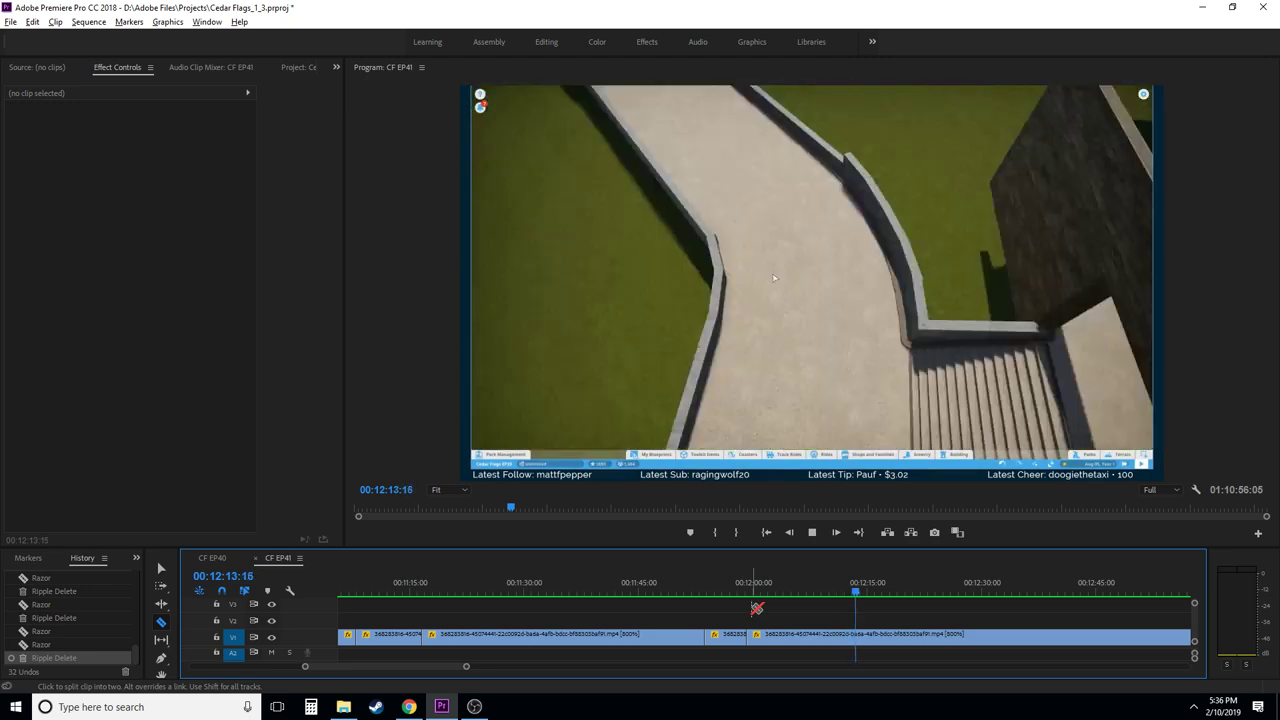
key(space)
key(j)
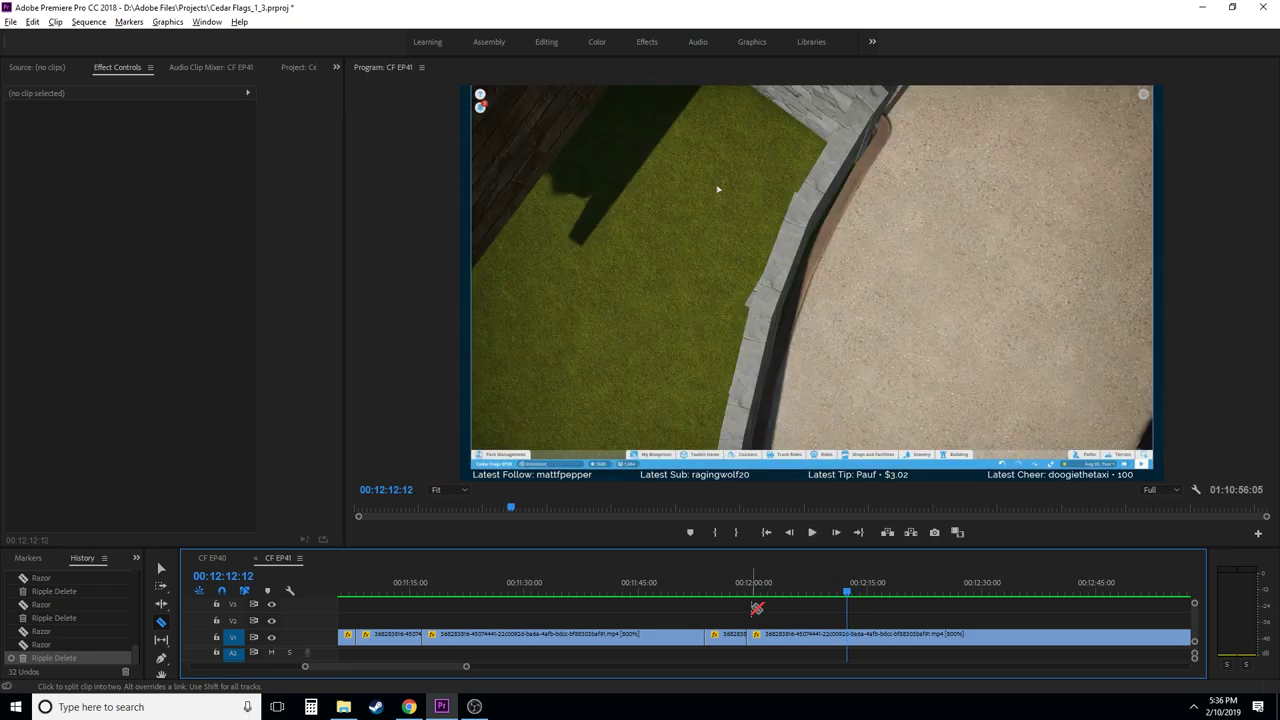
key(Right)
key(Right)
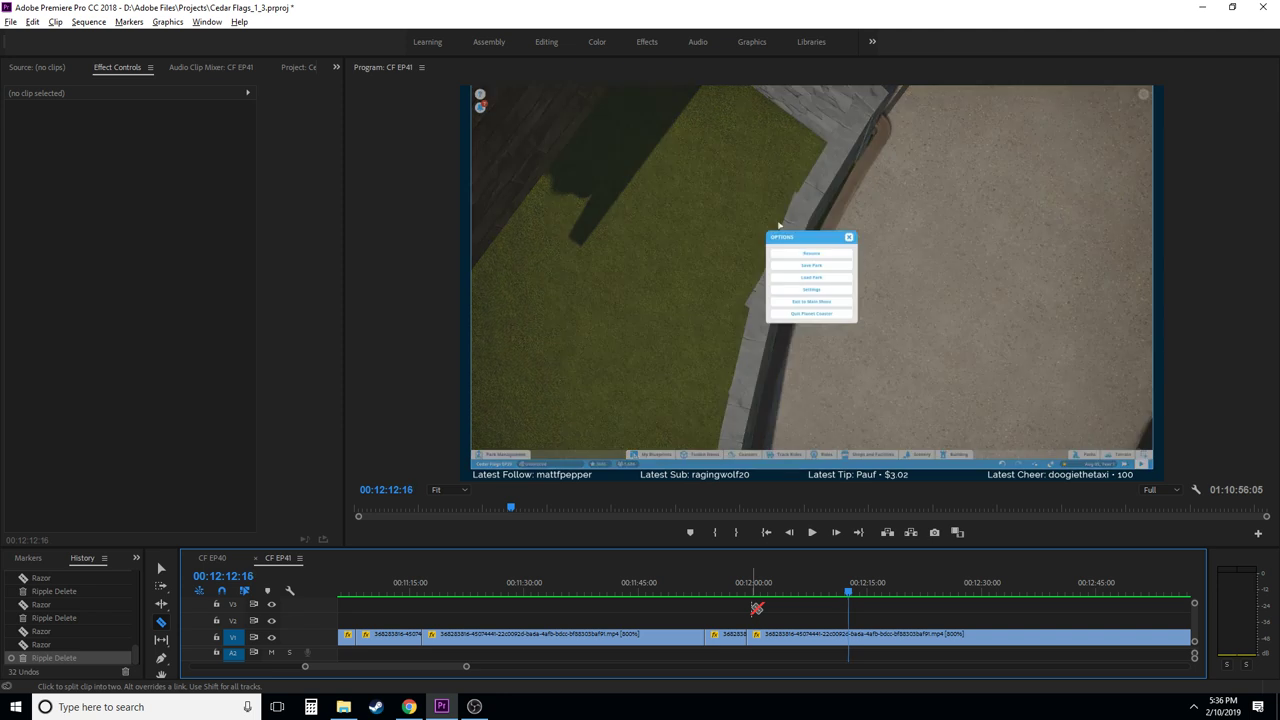
key(Left)
key(Left)
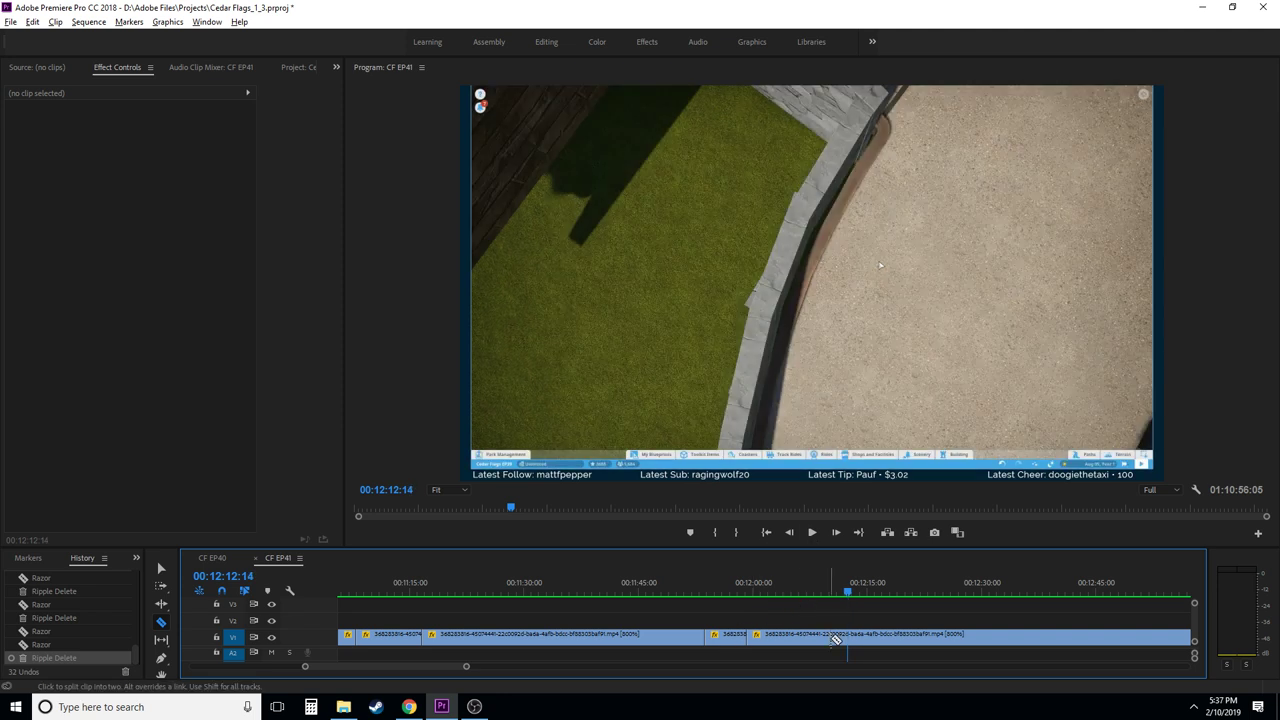
- Advance to 00:12:12:19, split the clip there and ripple delete the few frames back to the cut at 00:12:12:14
key(Right)
key(Right)
key(Right)
key(Right)
key(Right)
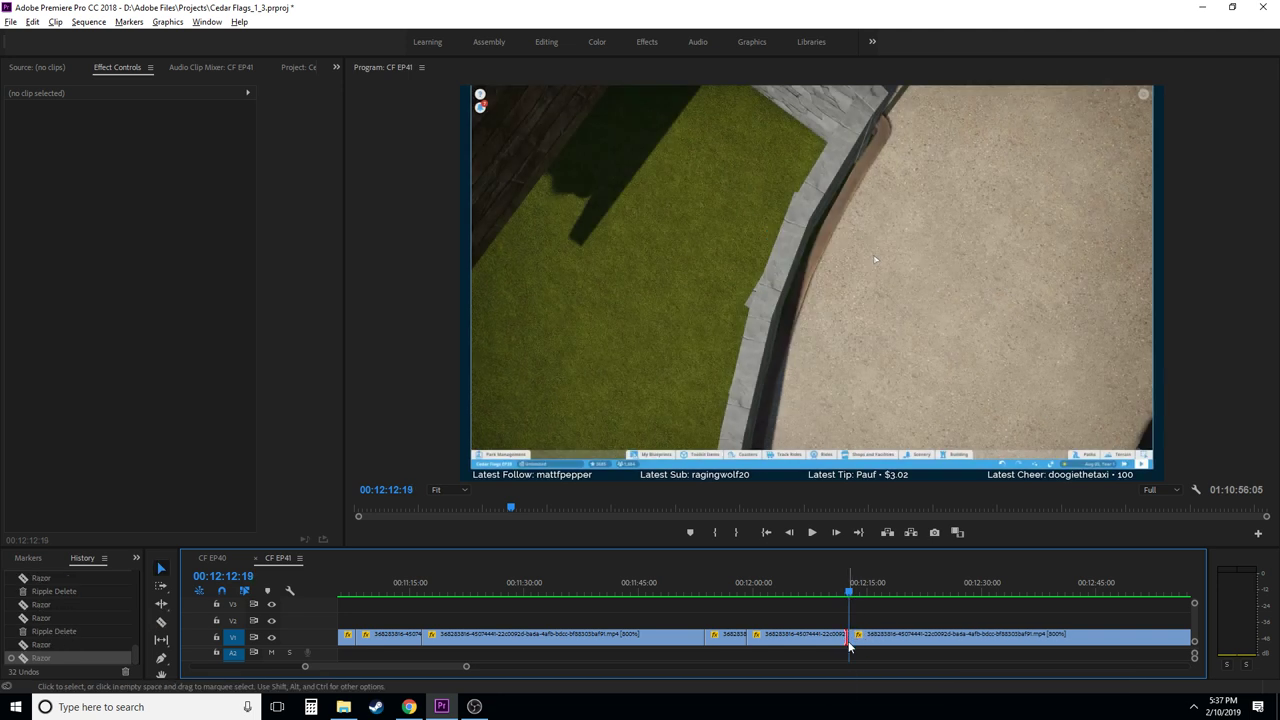
key(equal)
key(equal)
click(850, 642)
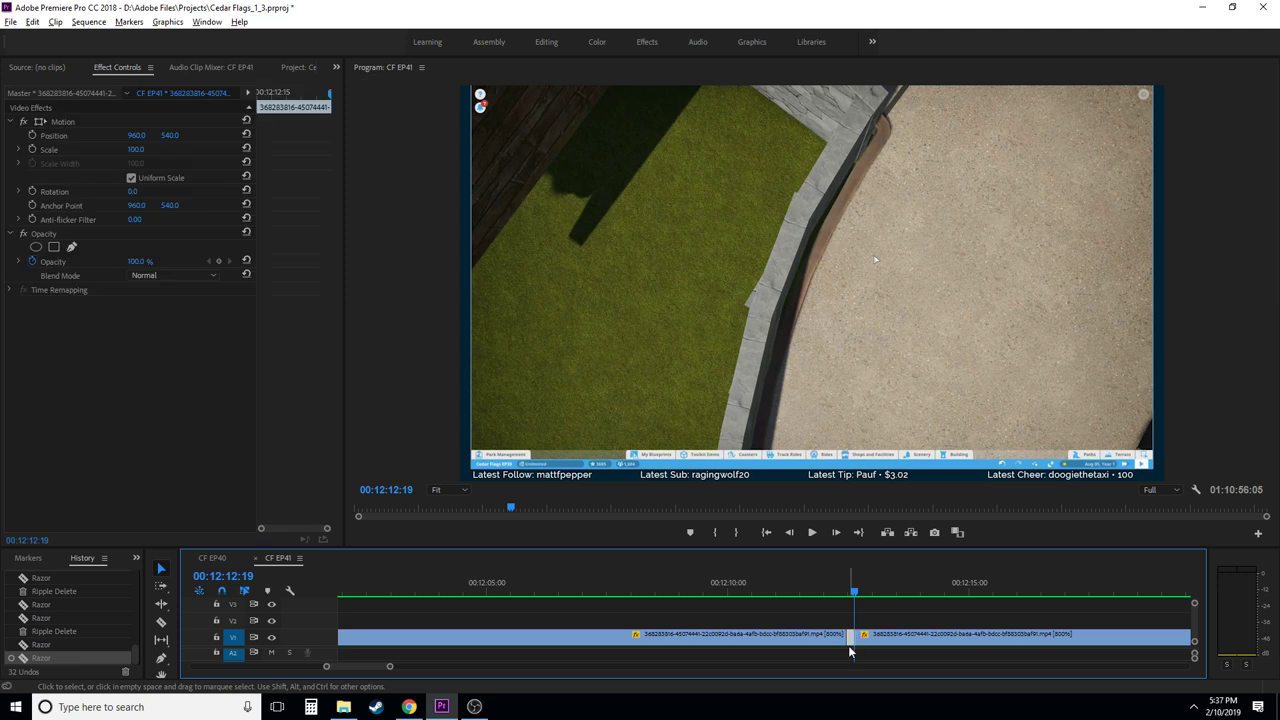
key(shift+Delete)
key(minus)
key(minus)
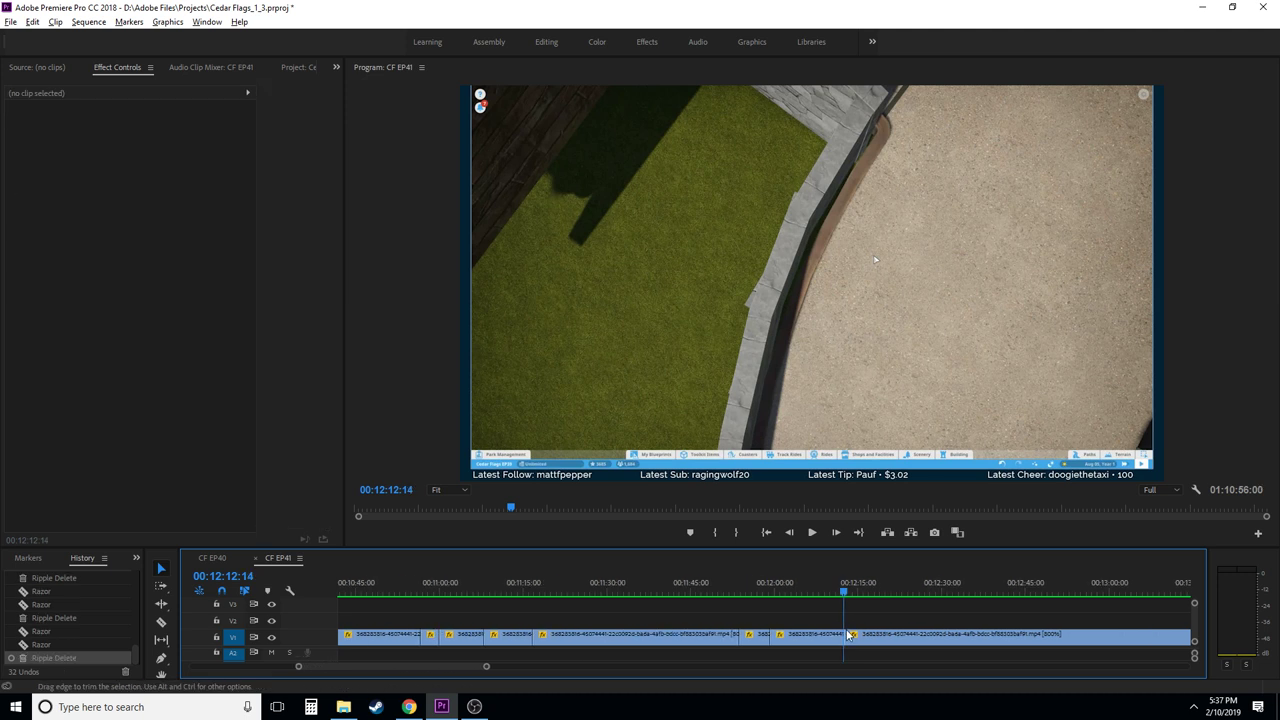
- Replay the footage across the join at 00:12:12:14, play on and split the clip at 00:12:41:26
key(c)
click(829, 596)
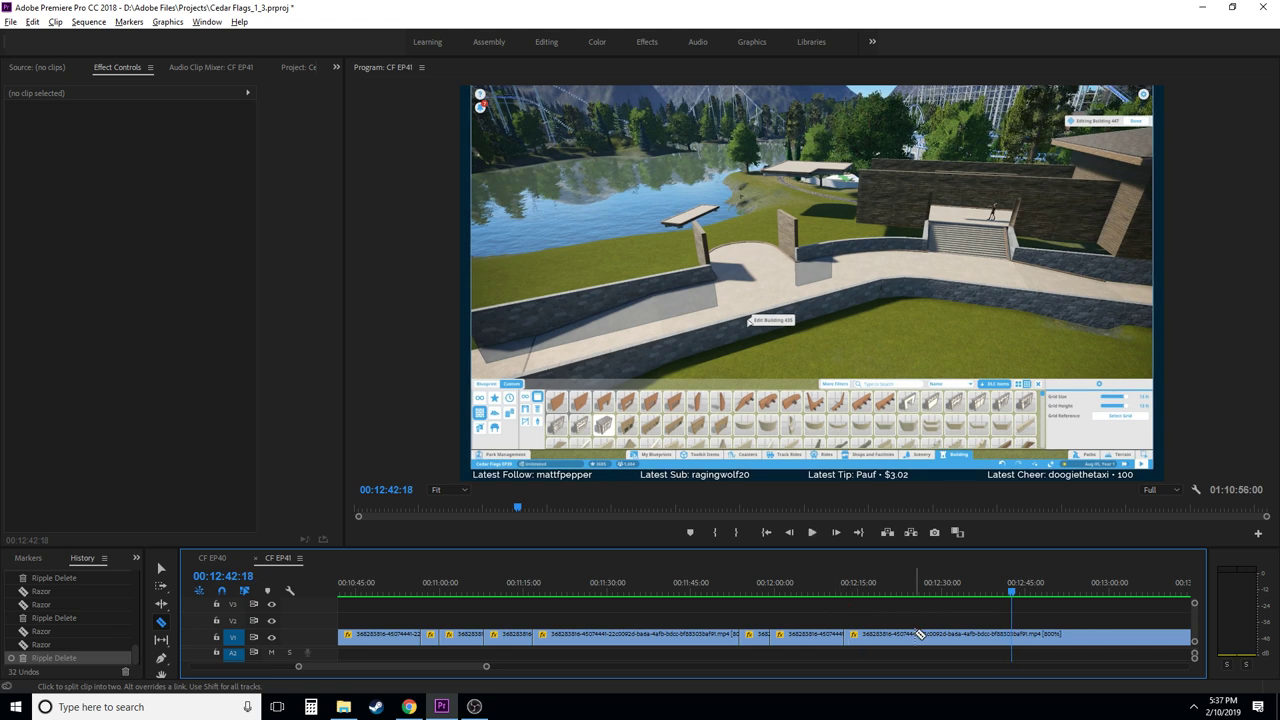
key(space)
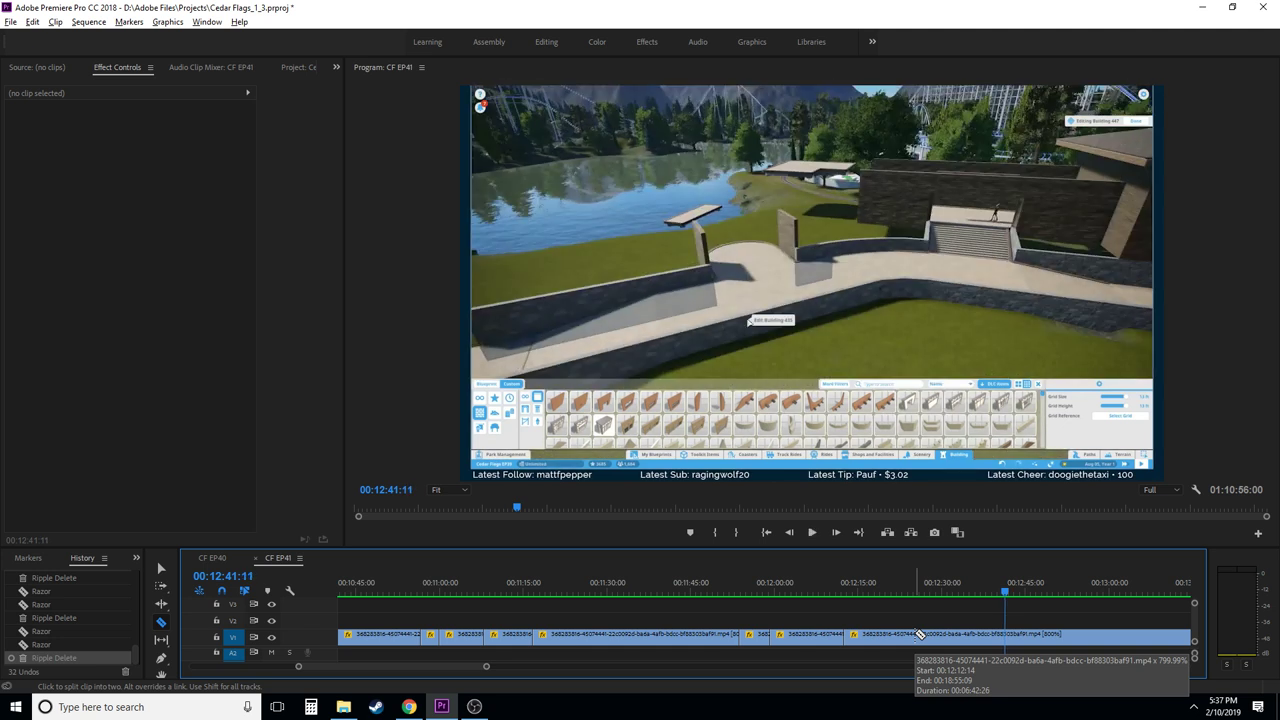
key(space)
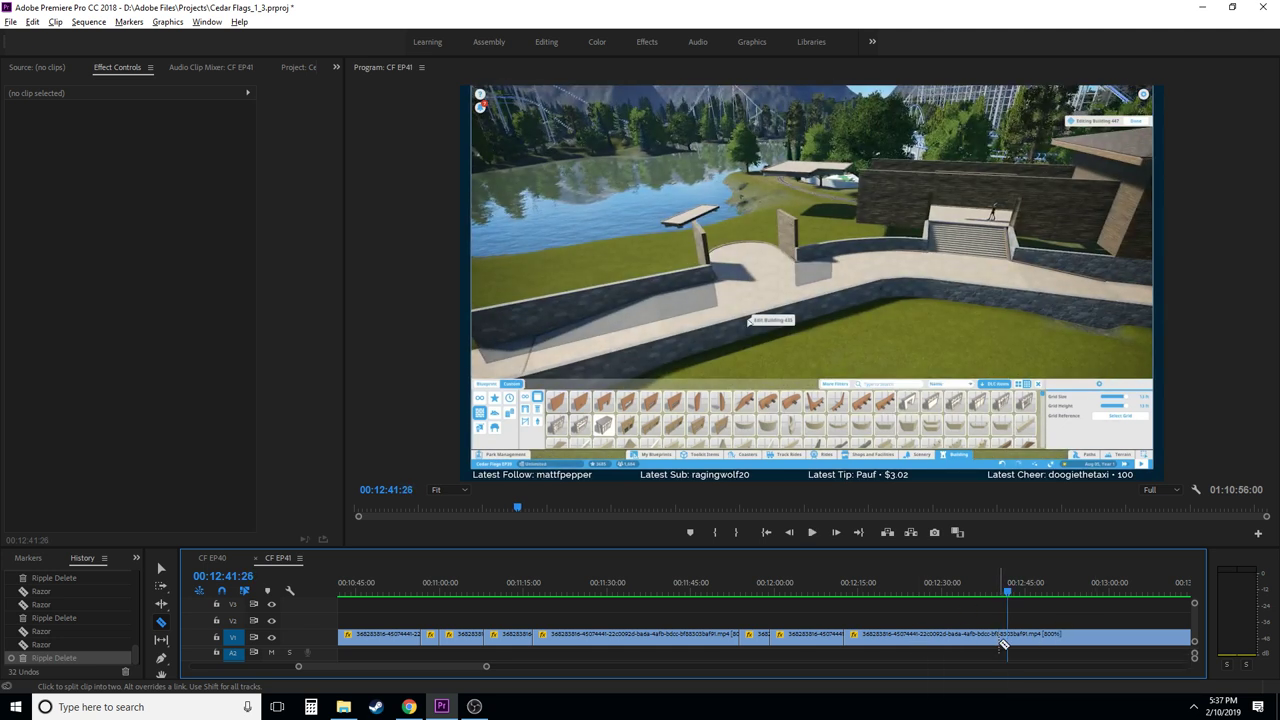
scroll(893, 652, down, 5)
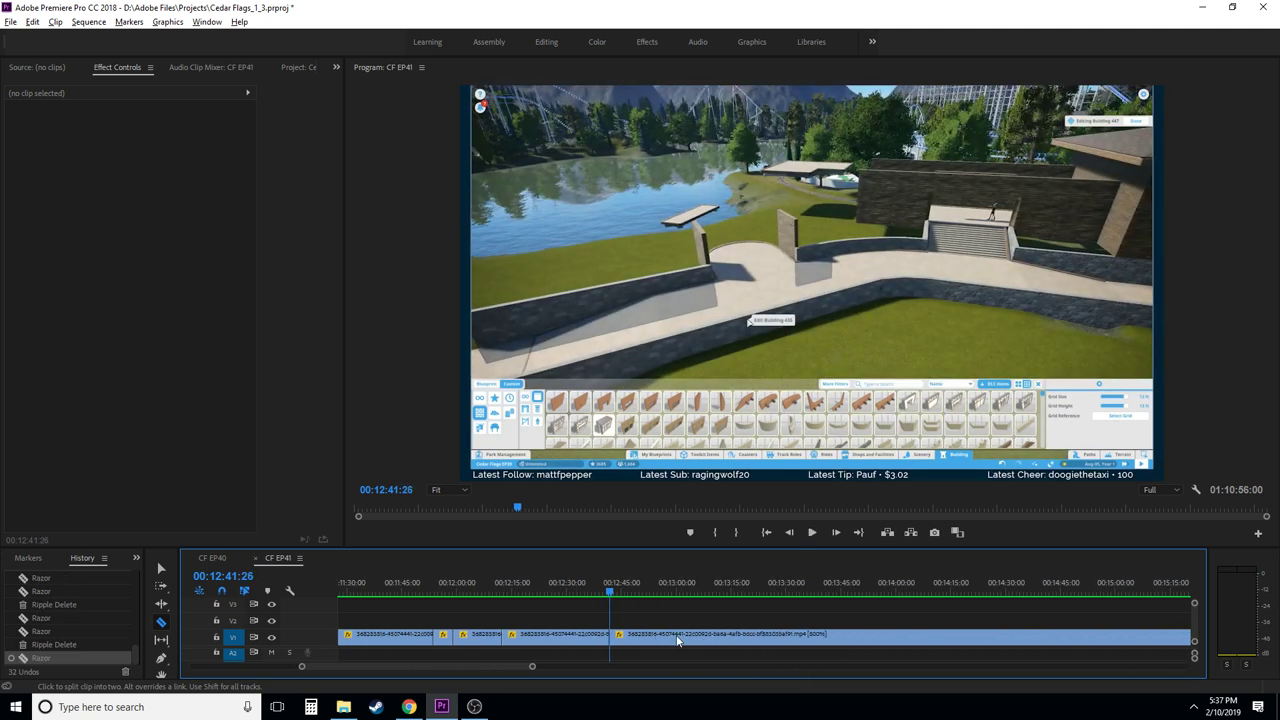
- Review the footage ahead, split the clip at 00:12:46:17 and ripple delete the section back to the cut at 00:12:41:26
drag(652, 585, 627, 612)
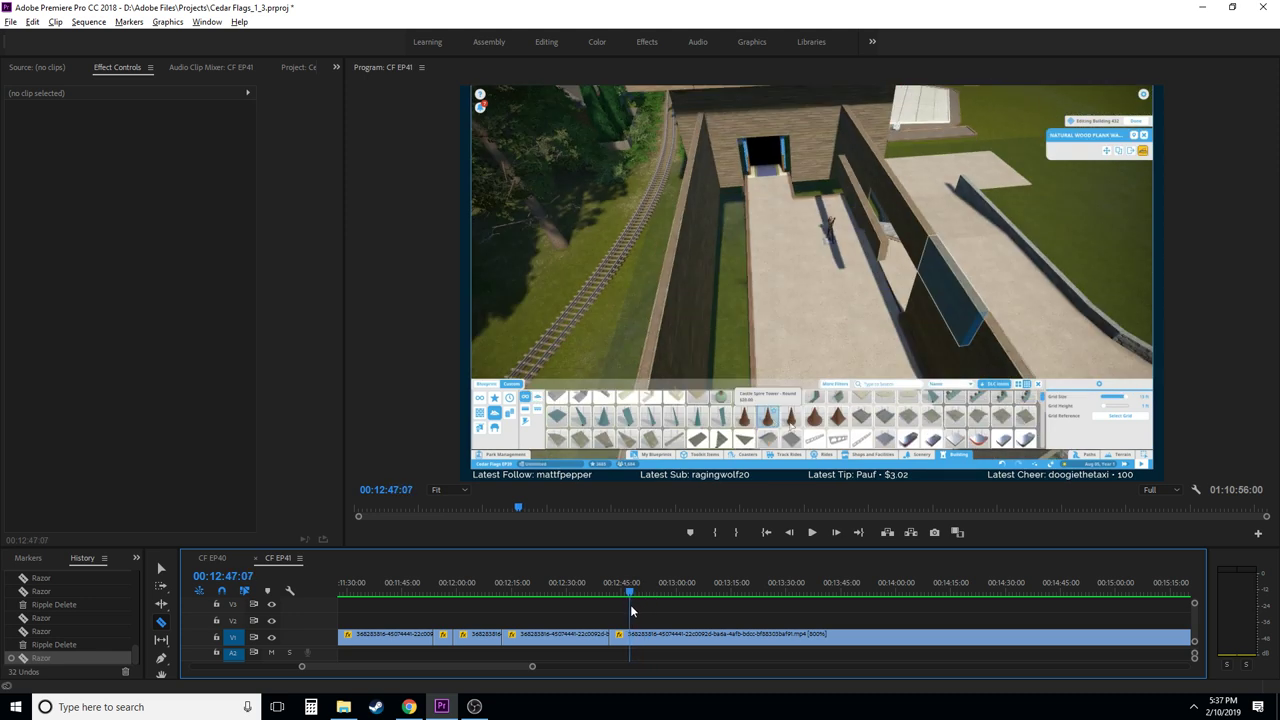
key(space)
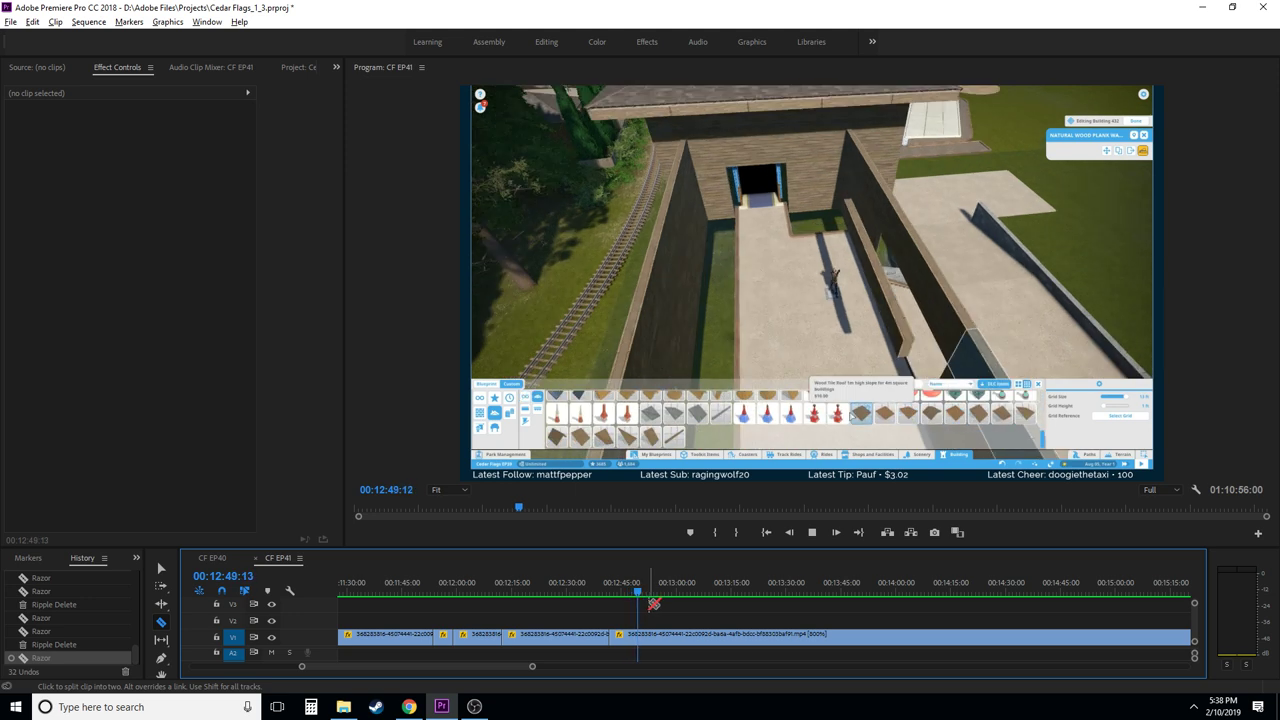
key(space)
drag(639, 594, 625, 623)
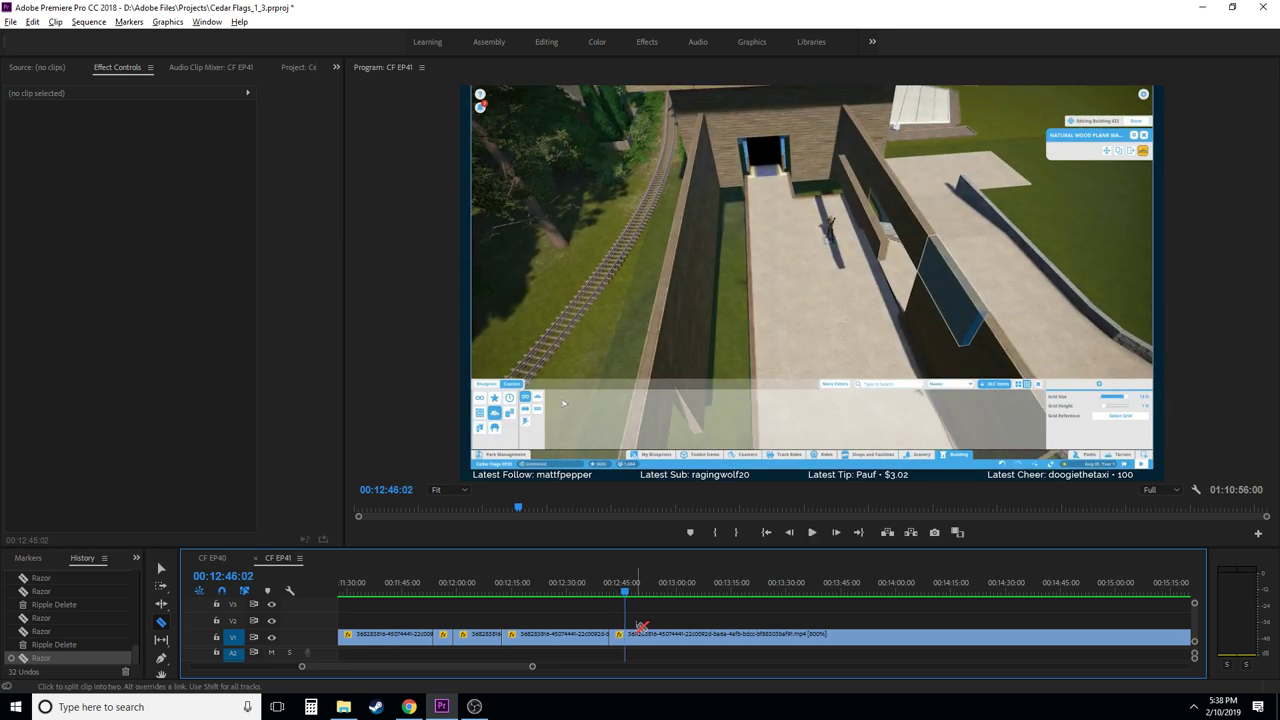
key(space)
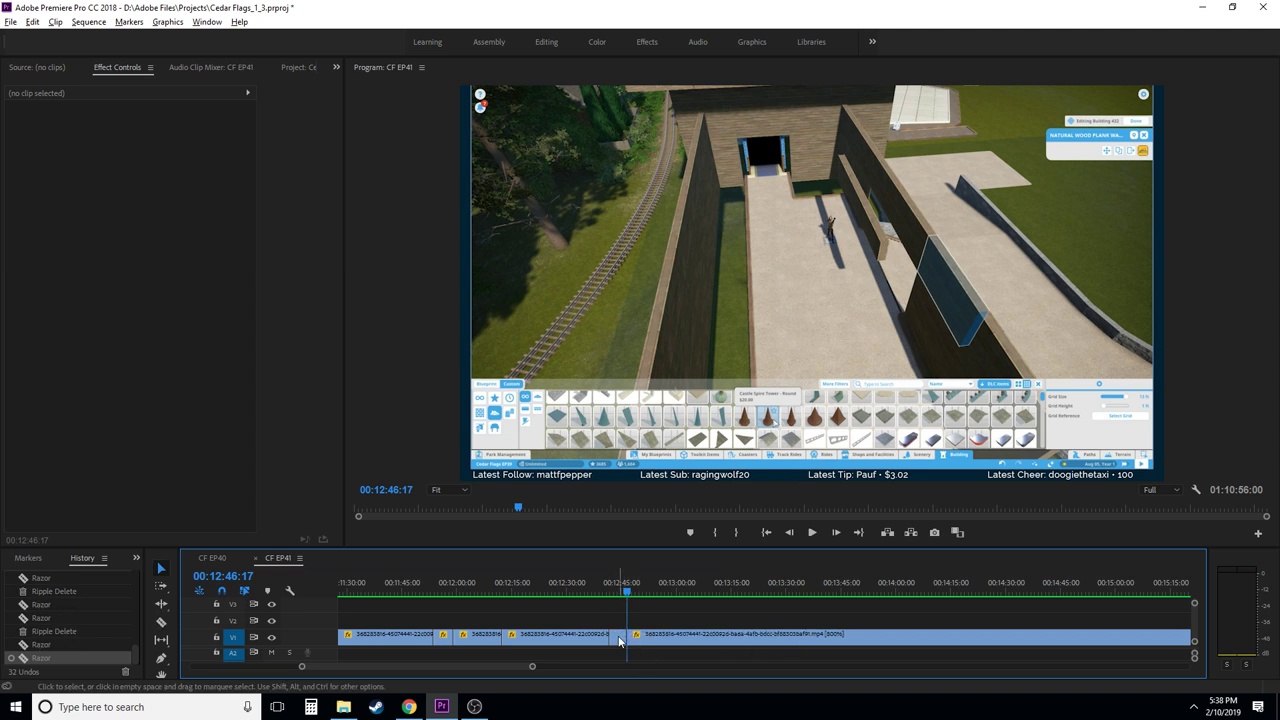
click(619, 641)
key(shift+Delete)
- Replay the footage across the join at 00:12:41:26 and play on past the roof piece selection to check it
drag(606, 592, 603, 588)
key(c)
key(space)
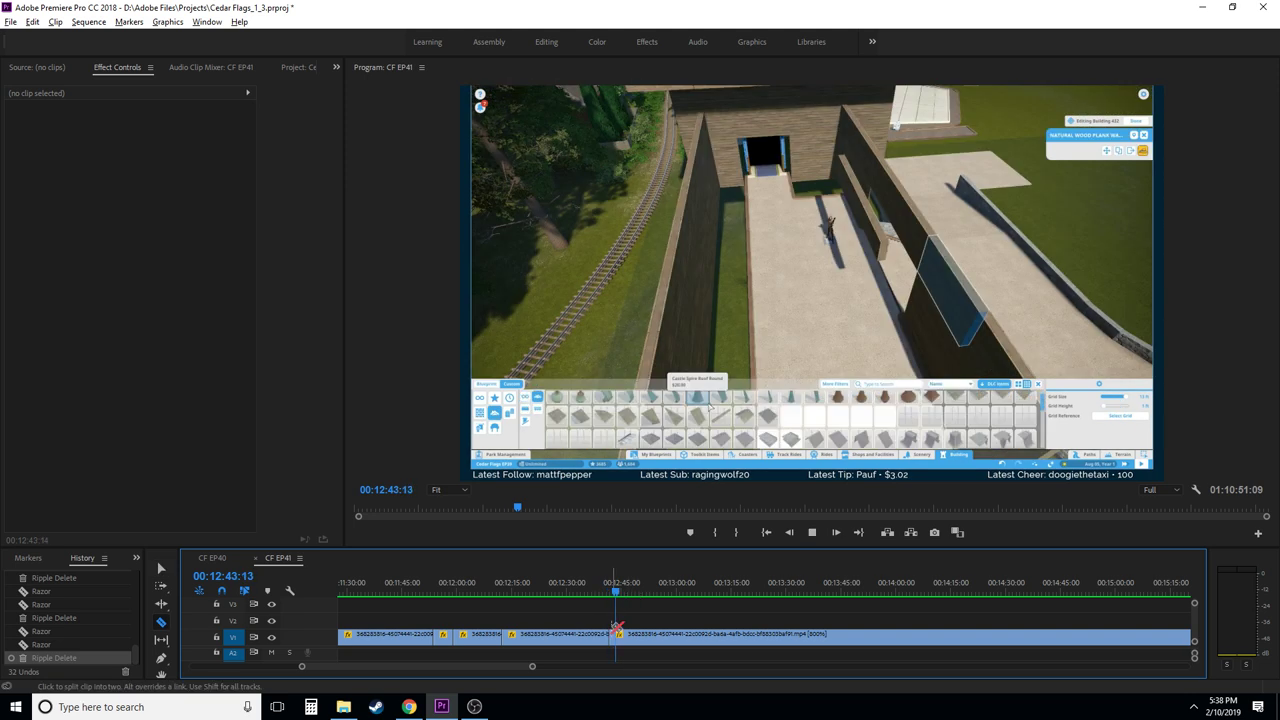
key(space)
key(equal)
key(equal)
key(space)
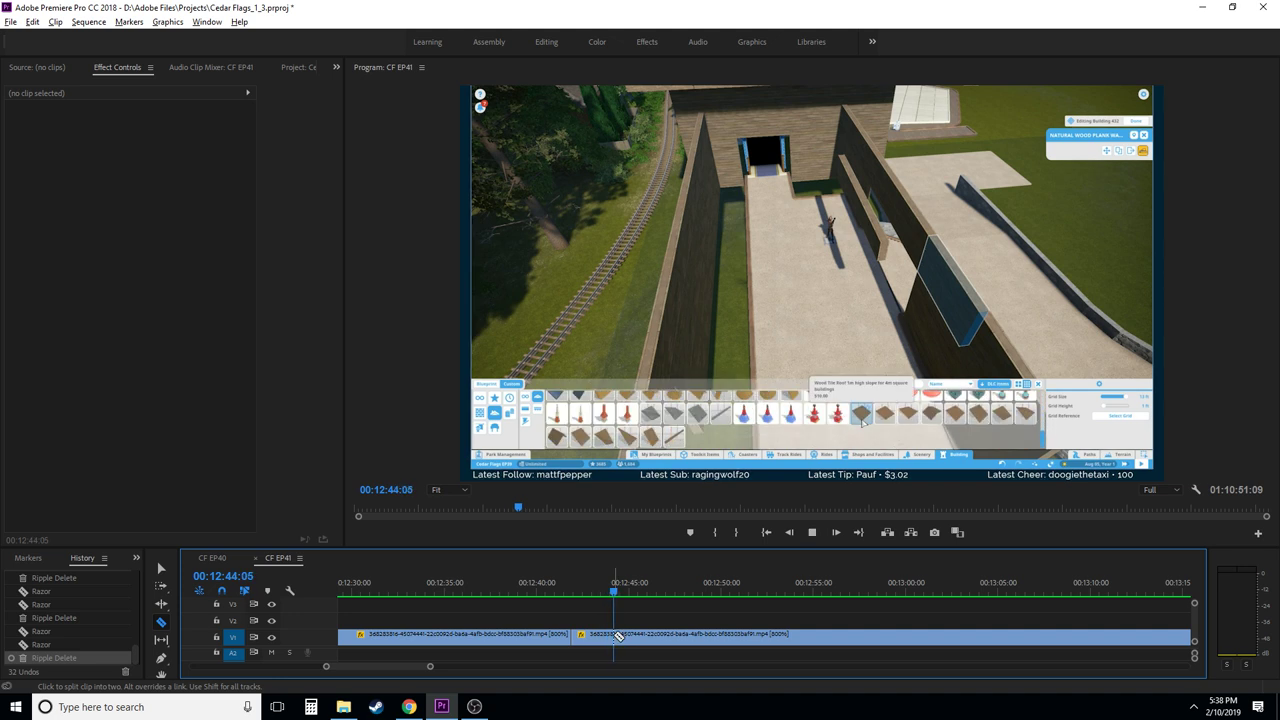
key(space)
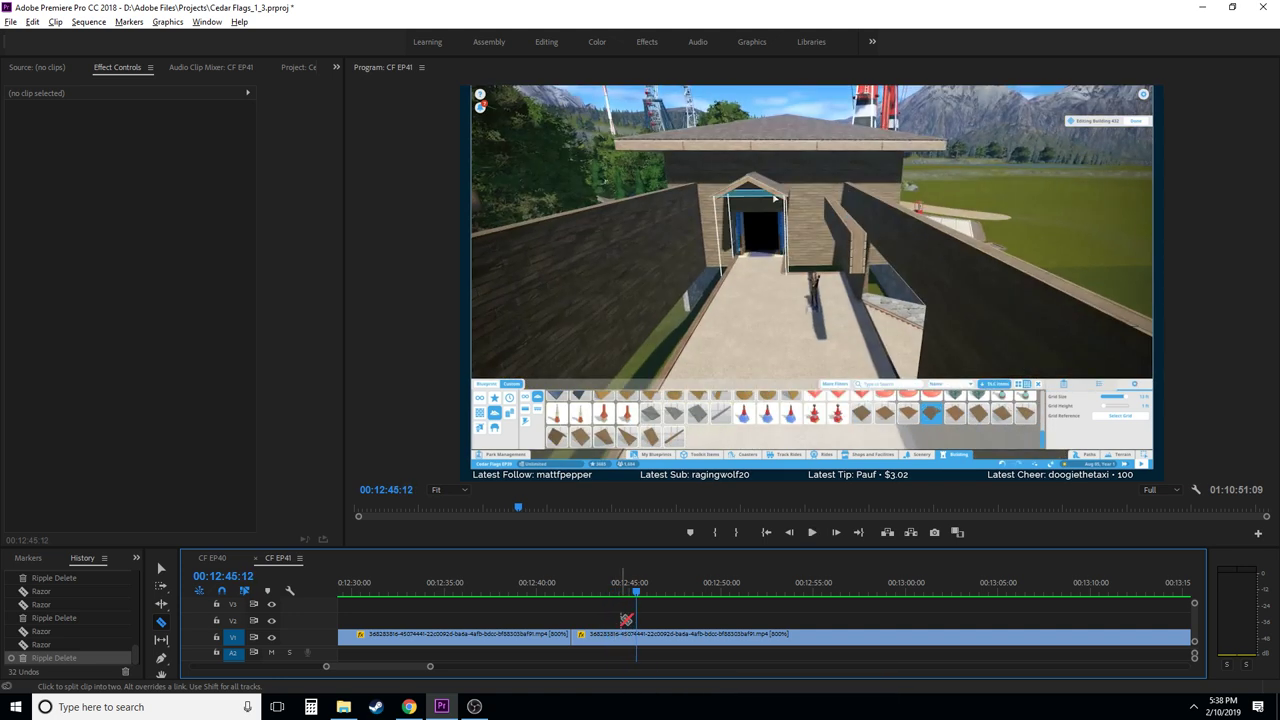
- Step back to 00:12:45:01, split the clip there and ripple delete the section back to the cut at 00:12:41:26
key(shift+Left)
key(shift+Left)
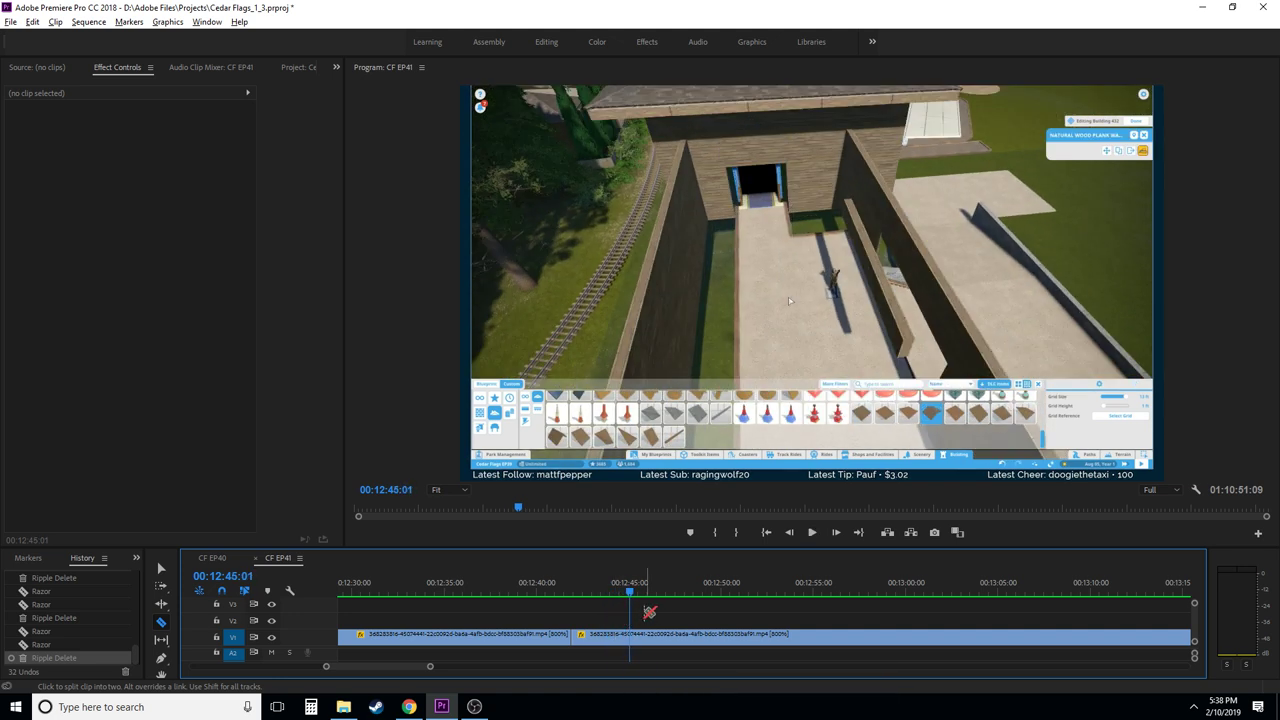
key(v)
click(607, 643)
key(shift+Delete)
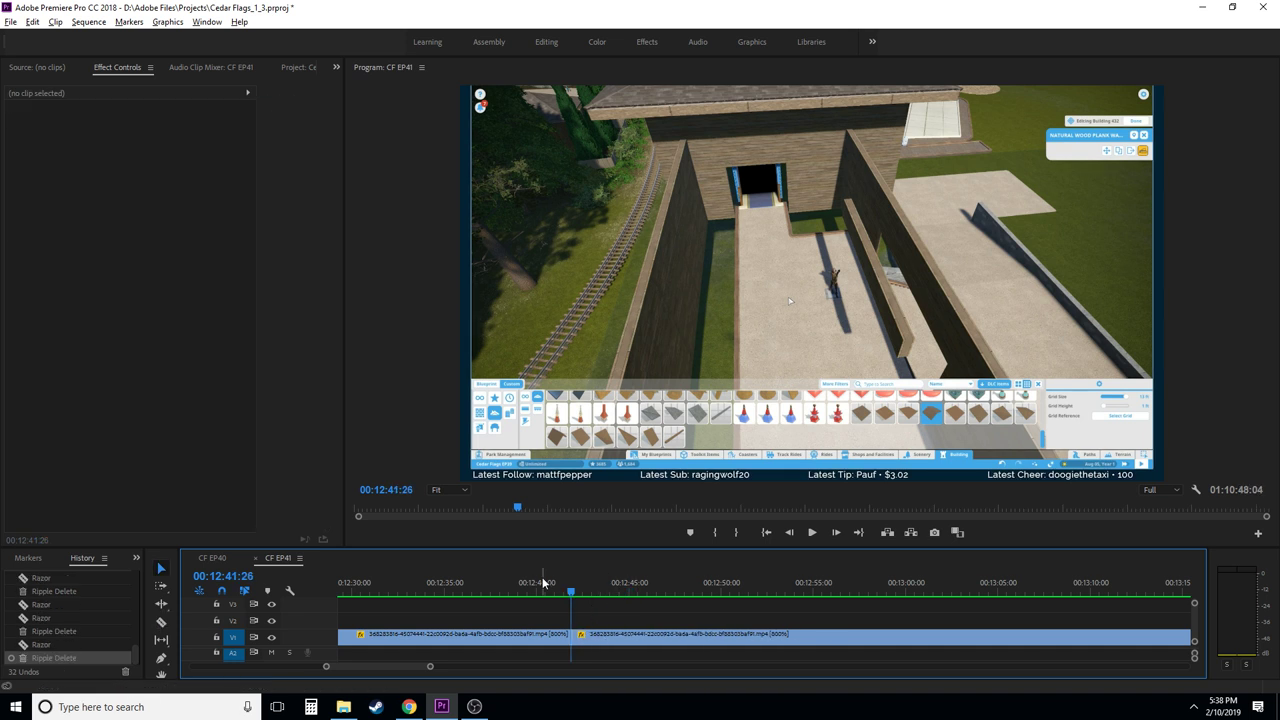
- Replay the footage across the join at 00:12:41:26, play on and split the clip just before 00:12:50:00
click(554, 586)
key(space)
click(530, 592)
key(c)
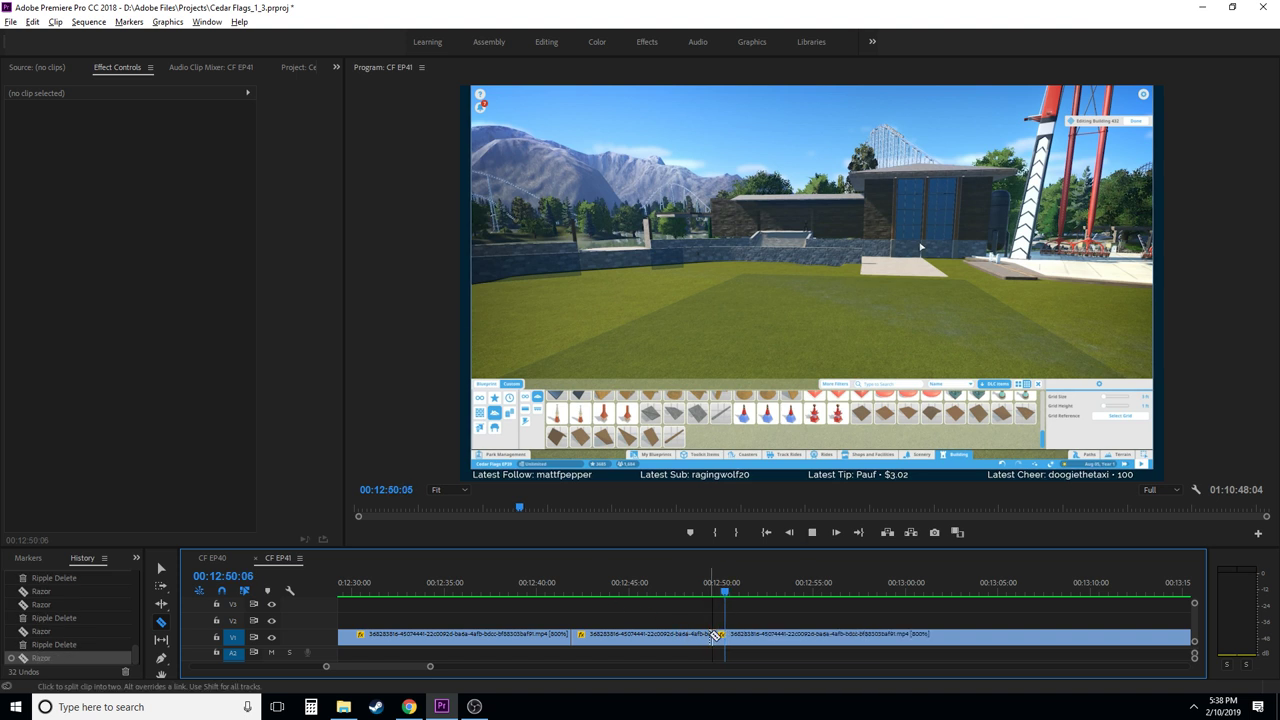
key(space)
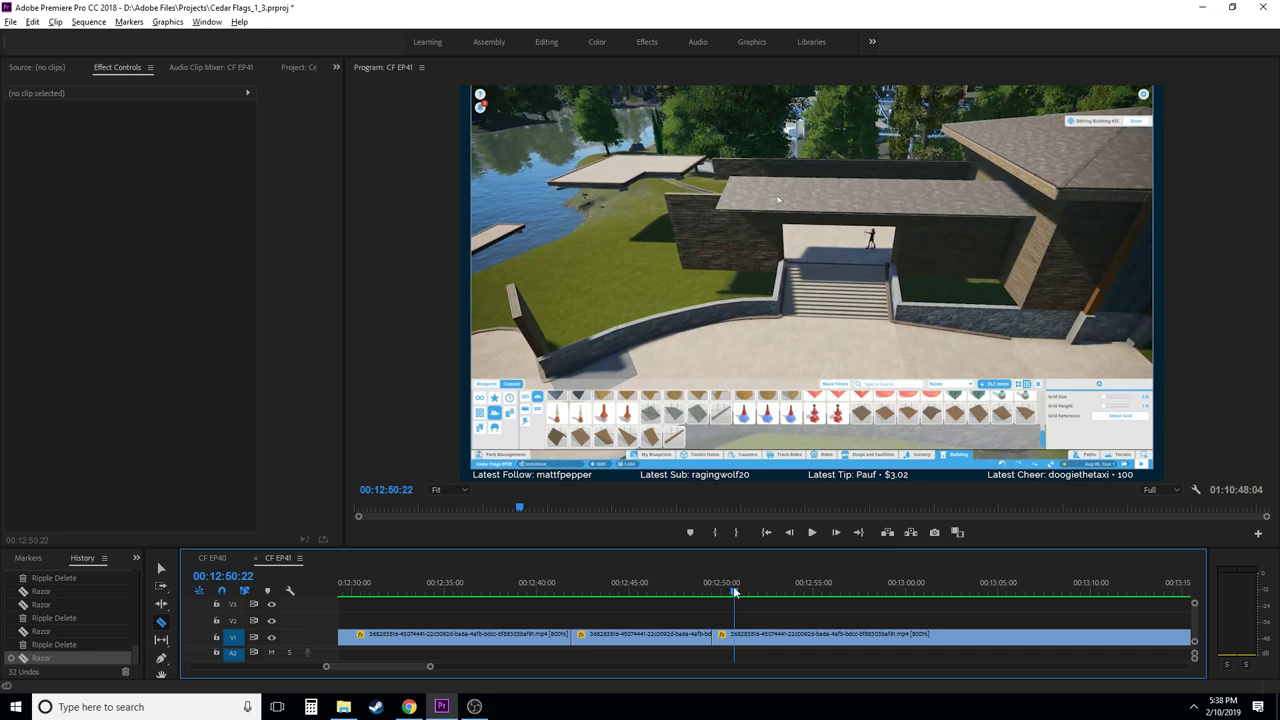
- Advance to 00:13:02:00, split the clip there and ripple delete the section back to the cut just before 00:12:50:00
drag(734, 593, 945, 600)
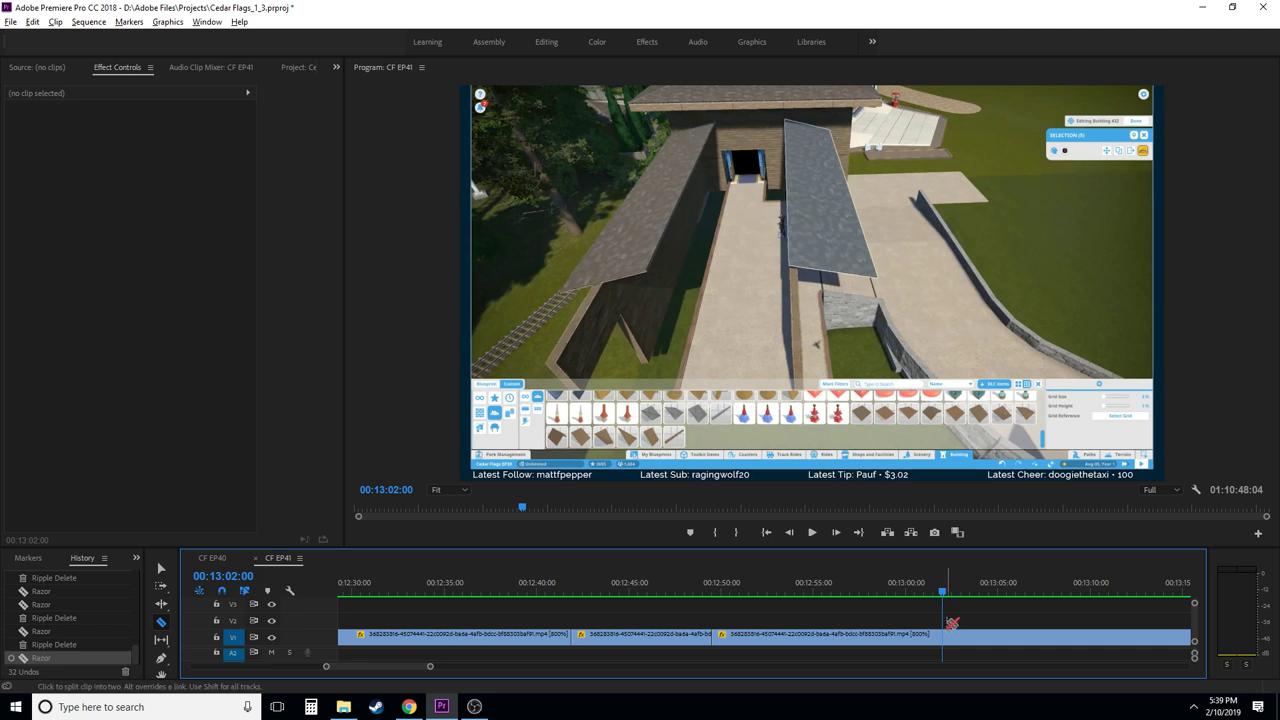
click(900, 632)
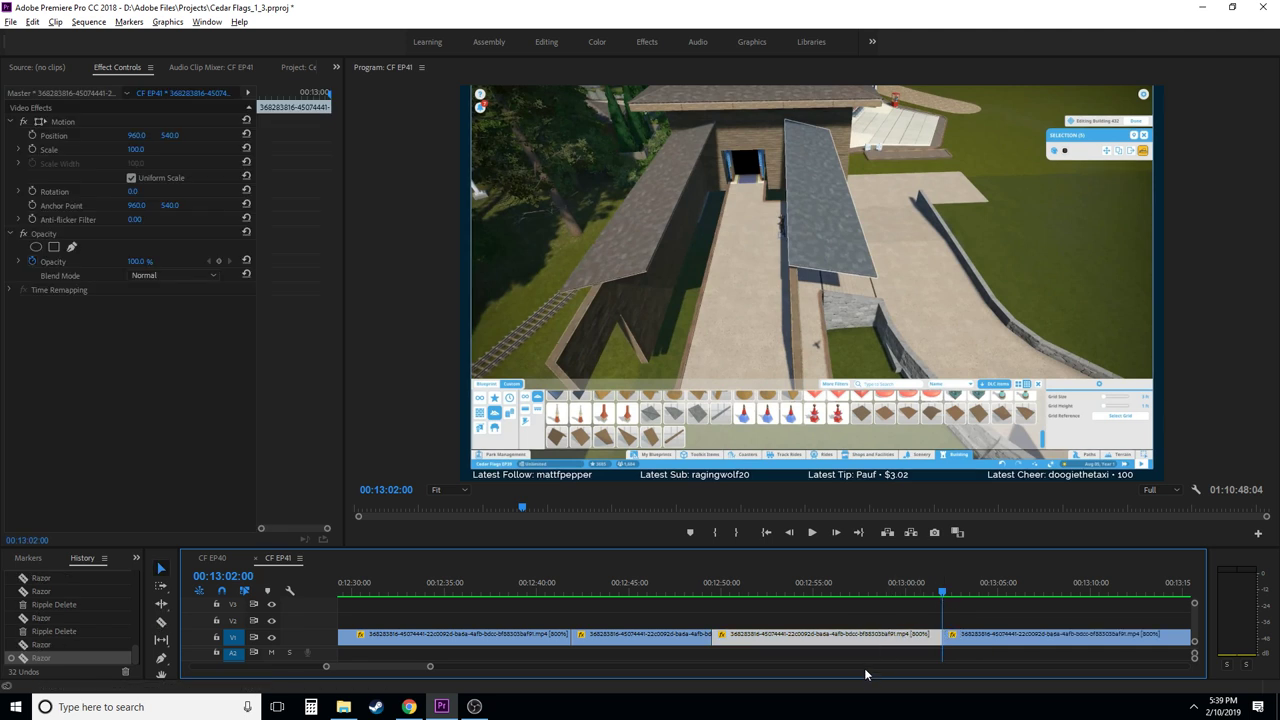
key(shift+Delete)
- Replay the footage across the newest join, play on and split the clip at 00:13:14:24, after the path building
click(703, 592)
key(space)
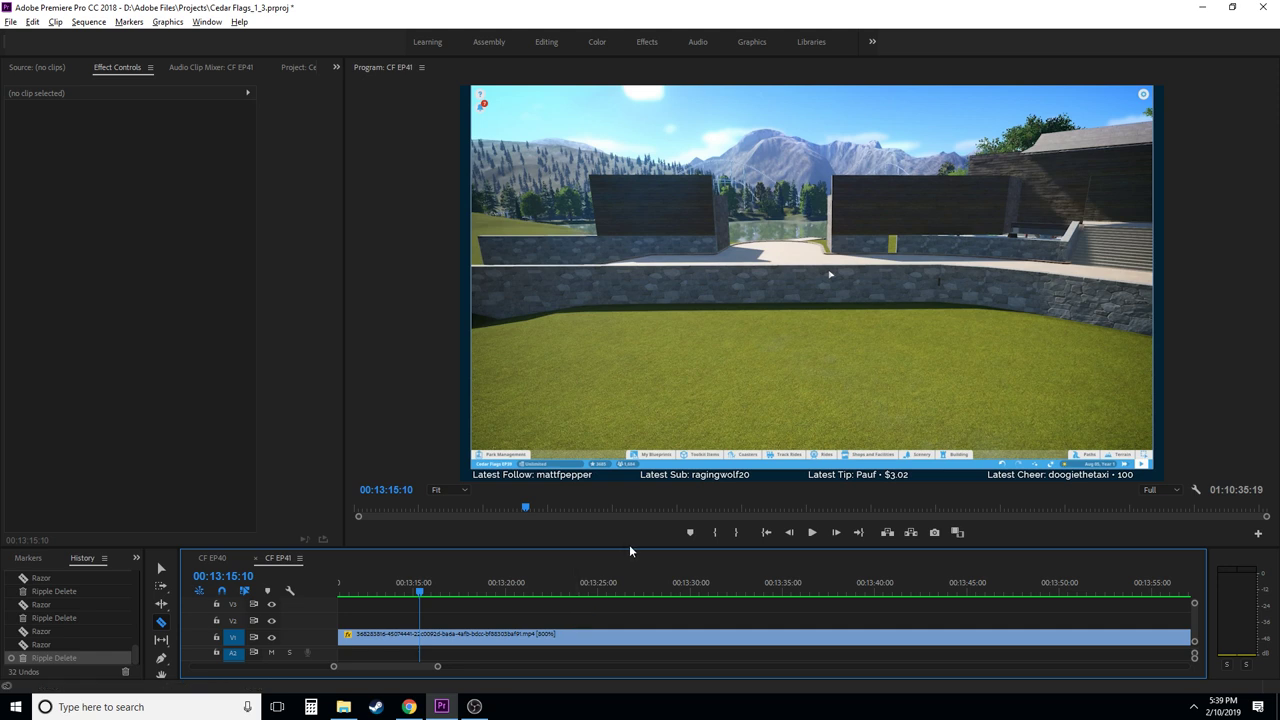
key(shift+Left)
key(shift+Left)
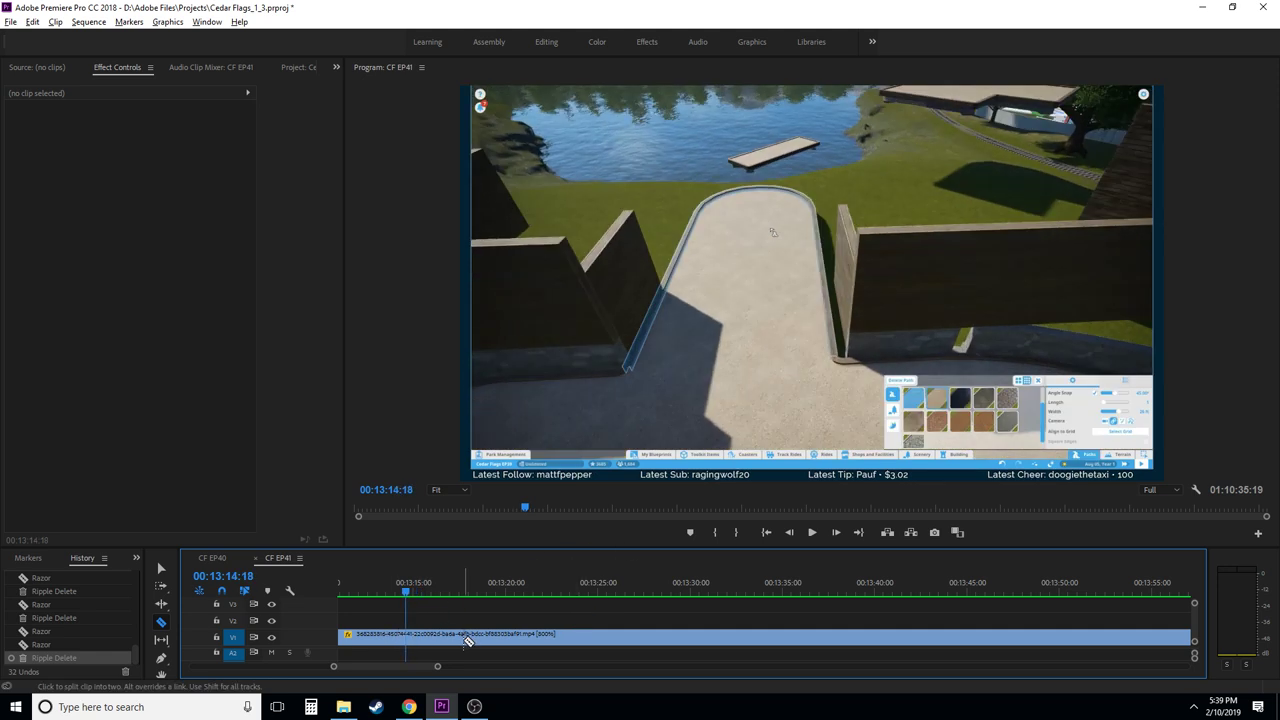
key(Right)
key(Right)
key(Right)
key(Right)
key(Right)
key(Right)
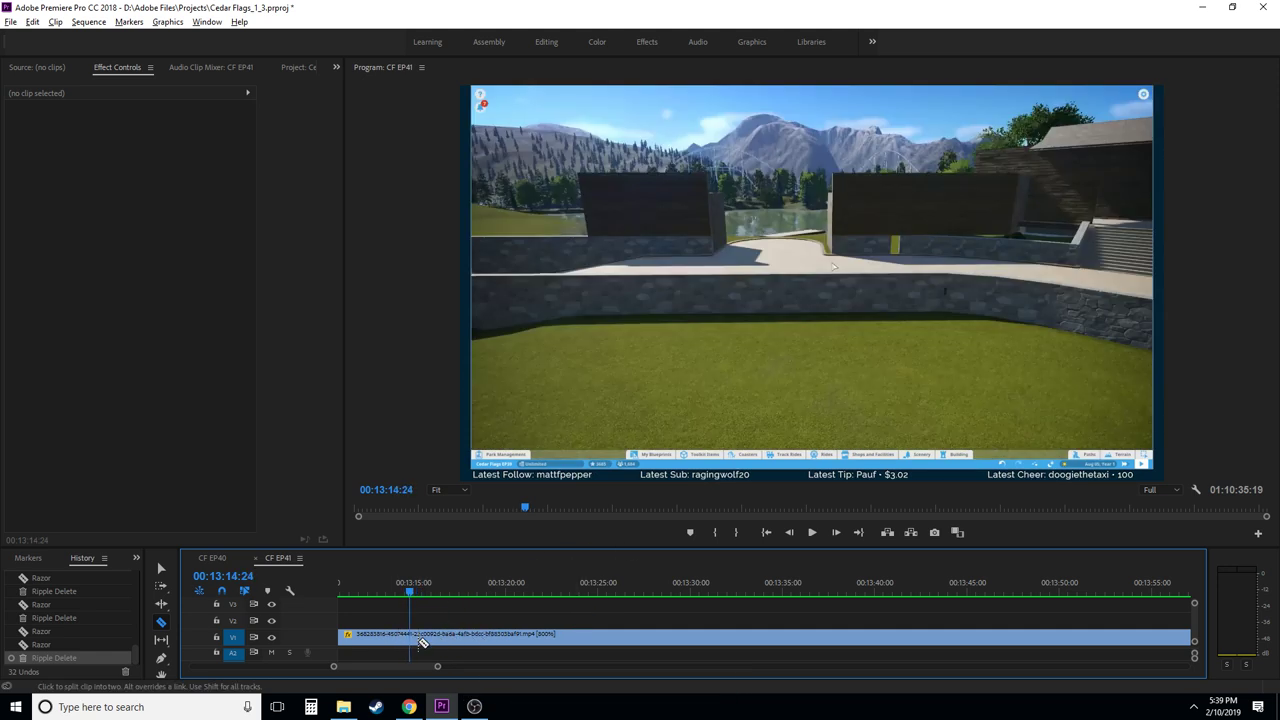
- Play on from the cut at 00:13:14:24 and review the wall building to find where the unwanted section ends
key(space)
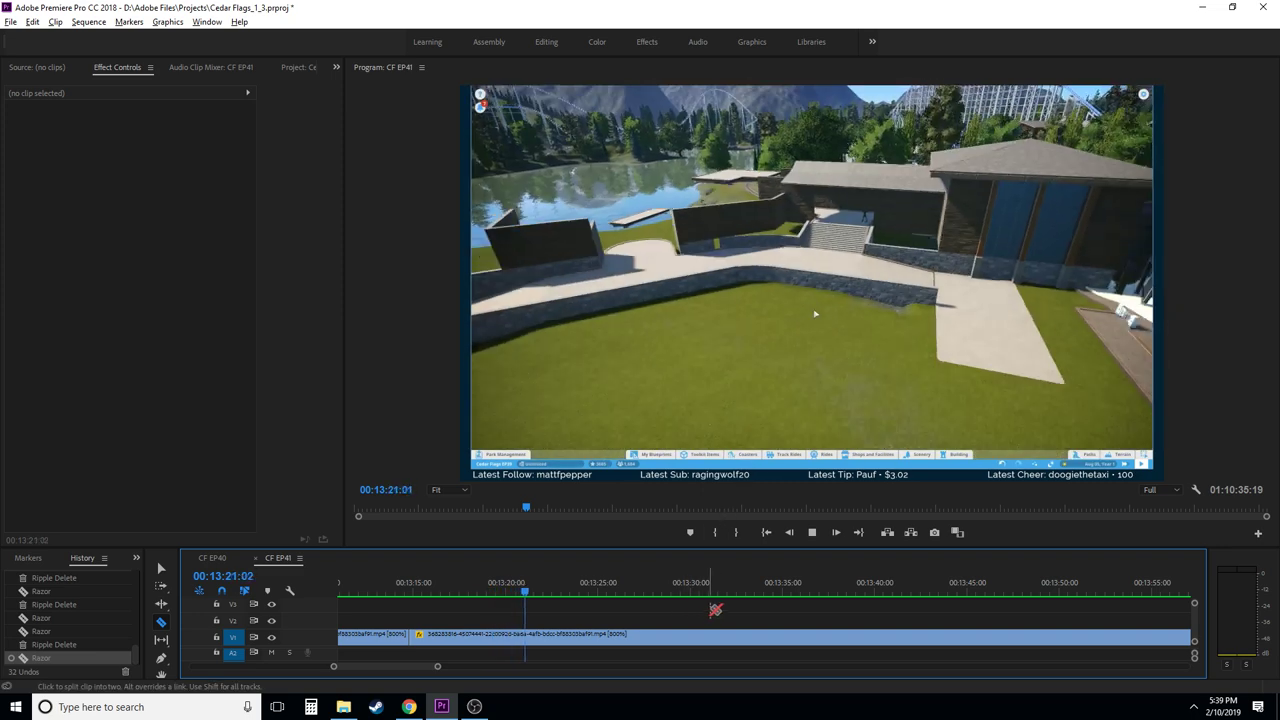
key(space)
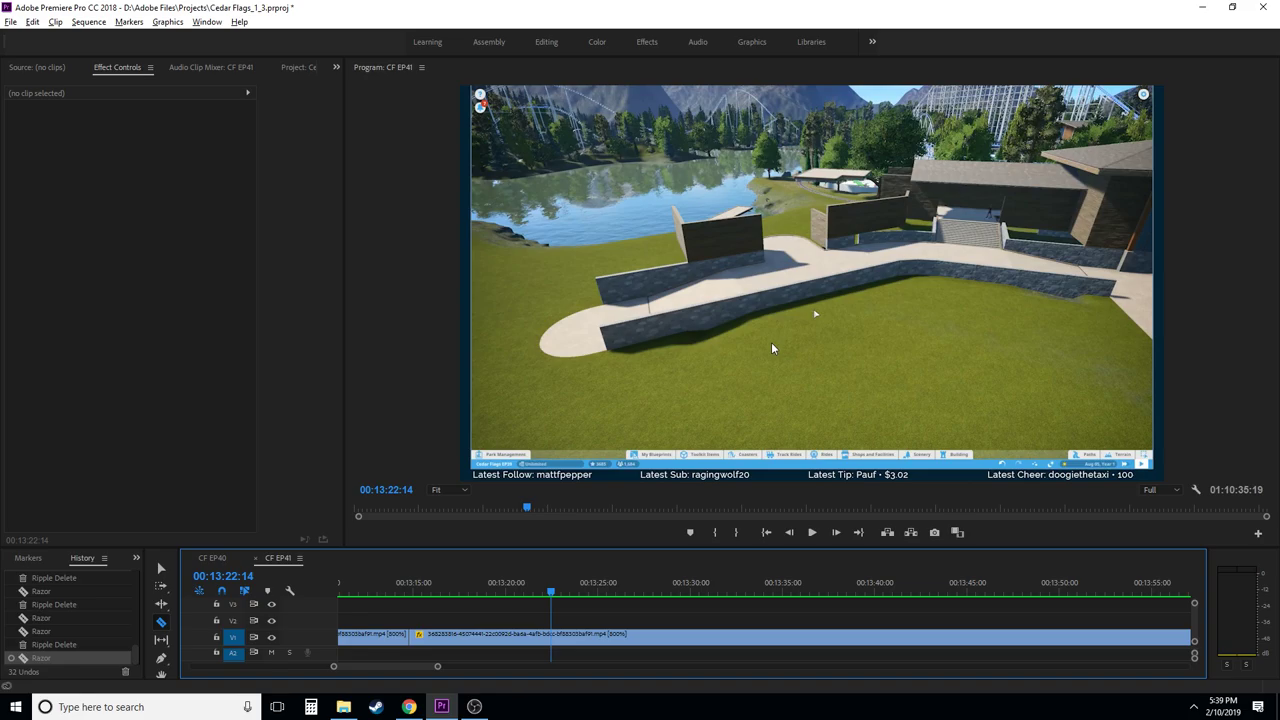
key(space)
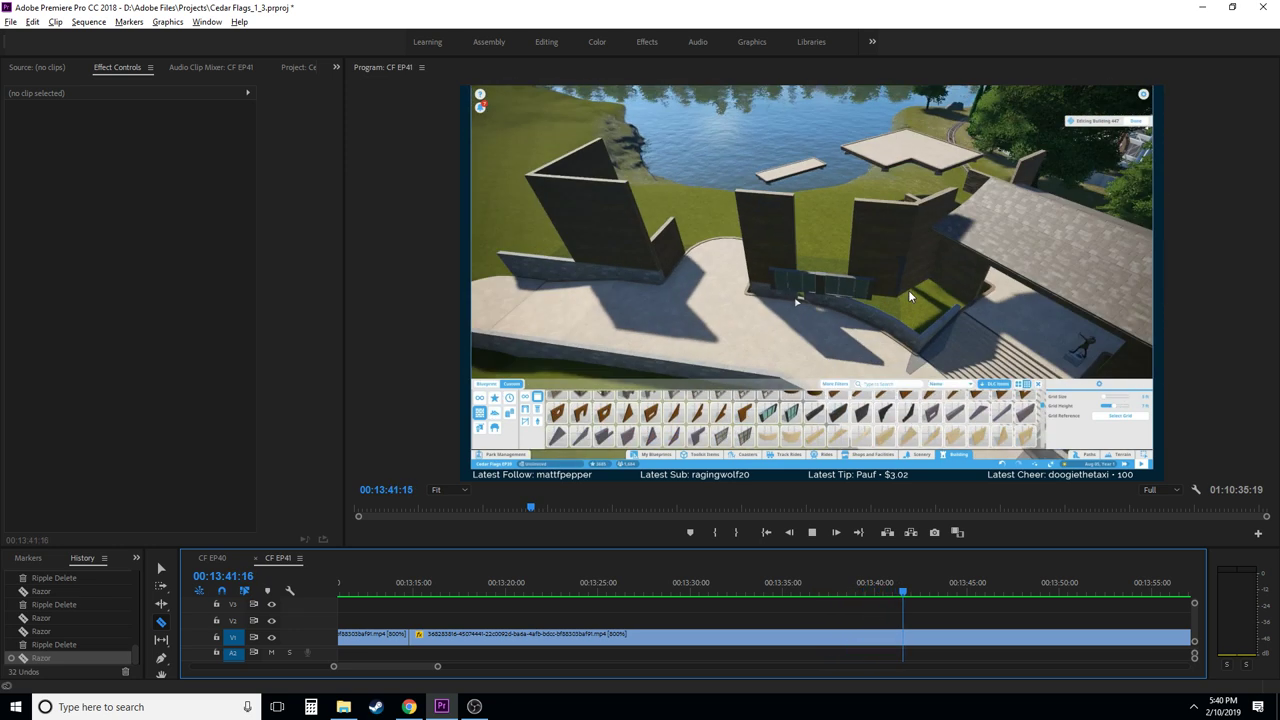
key(space)
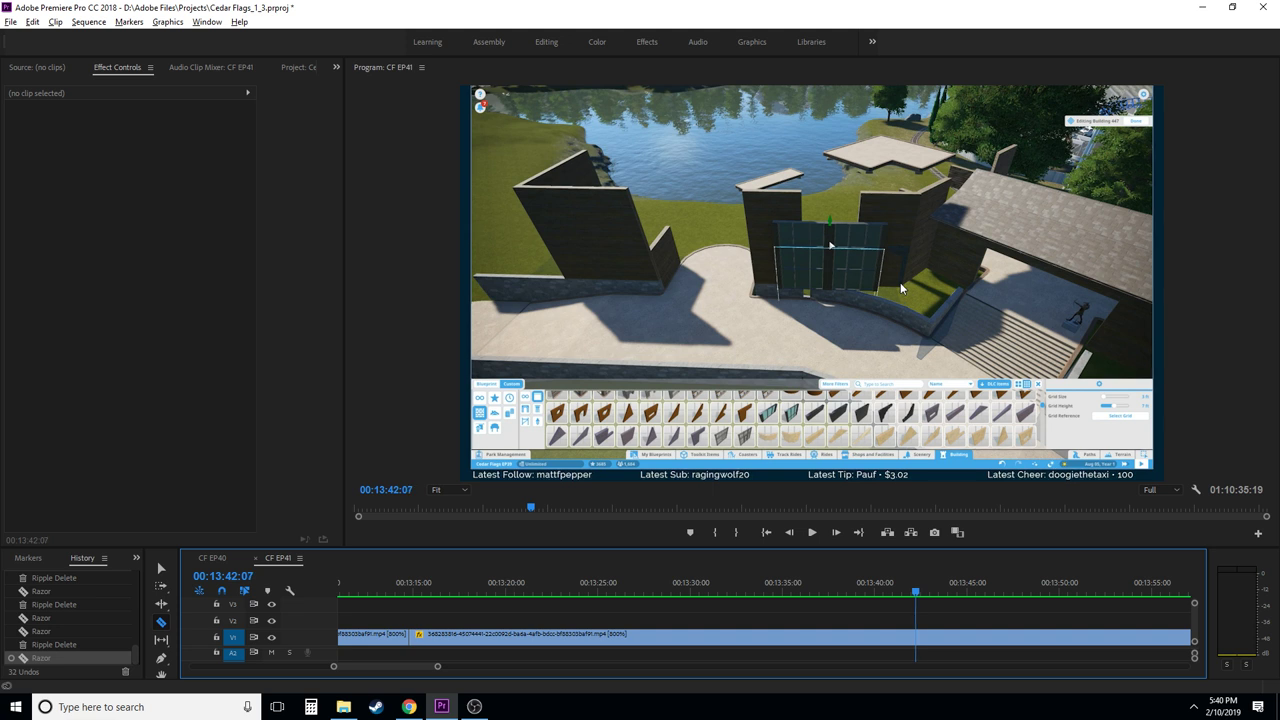
key(j)
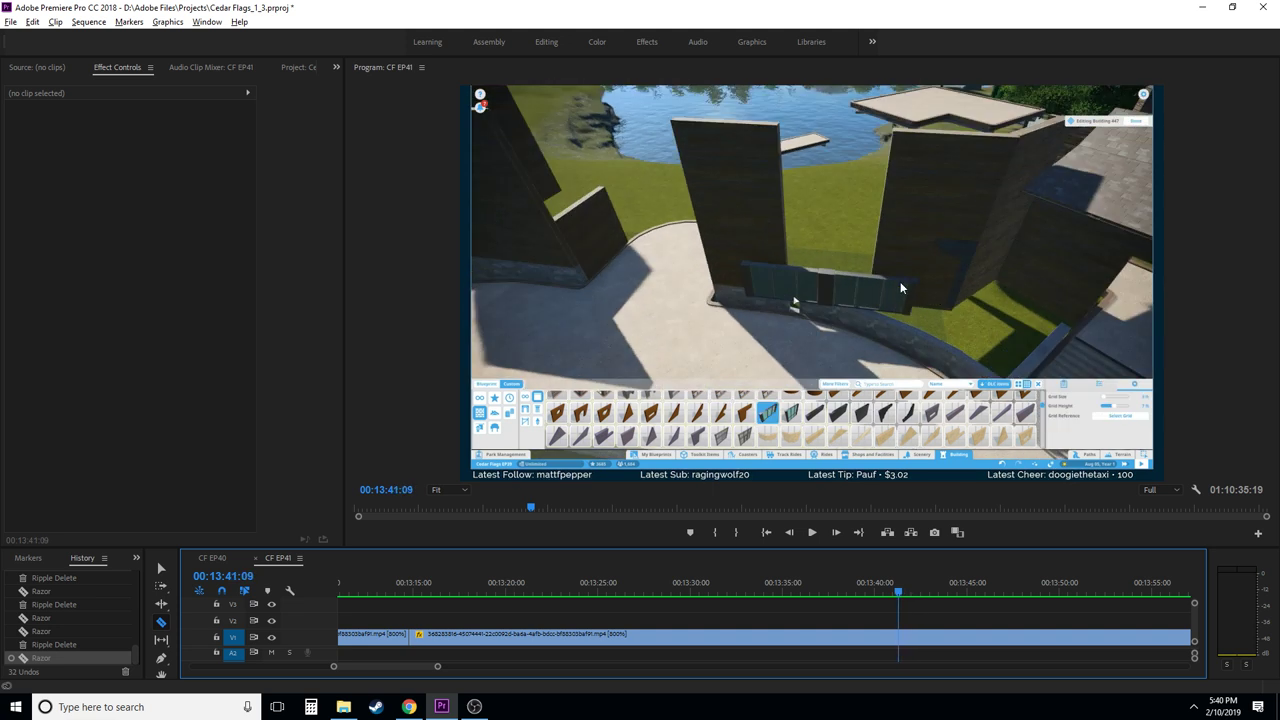
key(k)
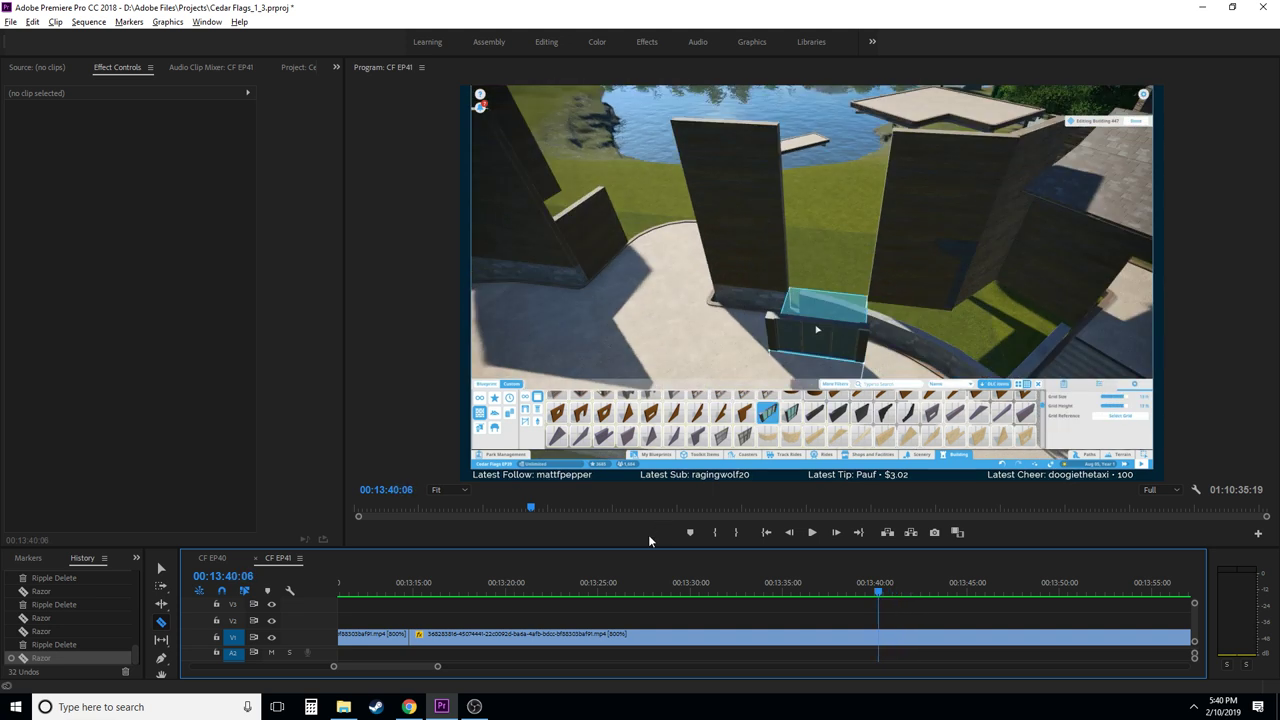
- Move back to 00:13:32:14, split the clip there and ripple delete the section back to the cut at 00:13:14:24
drag(628, 594, 743, 607)
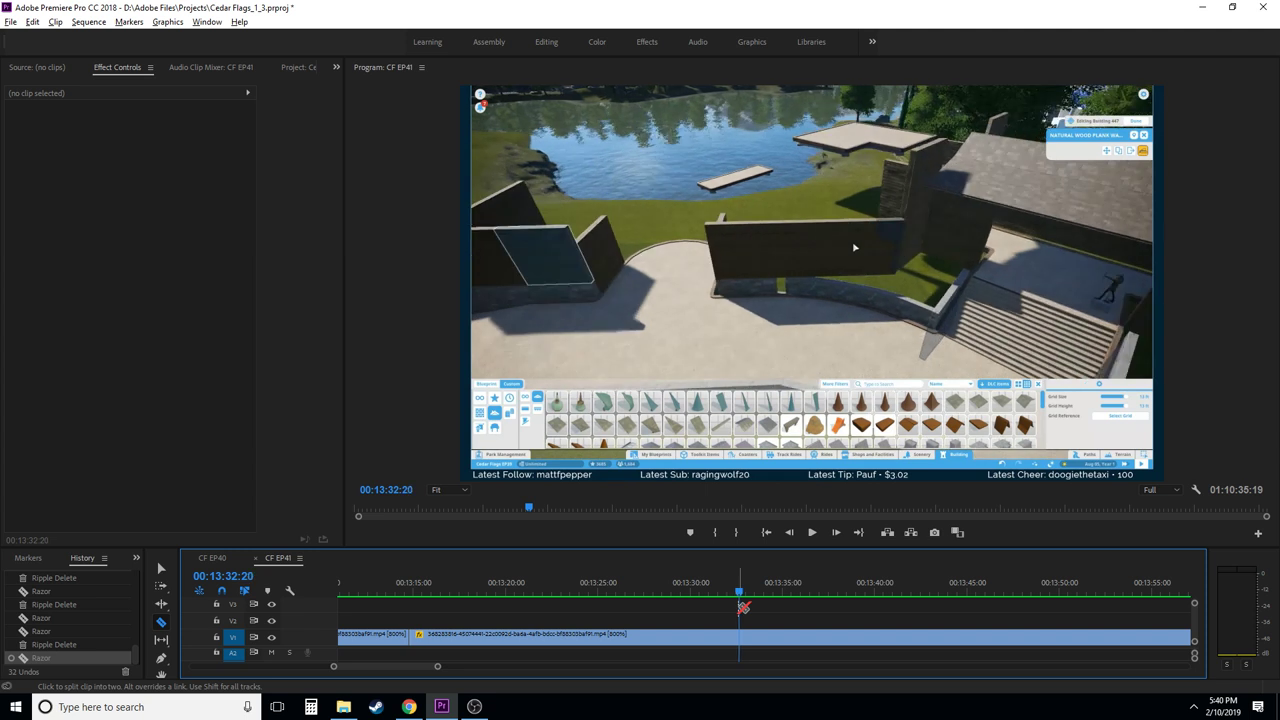
key(Left)
key(Left)
key(Left)
key(Left)
key(Left)
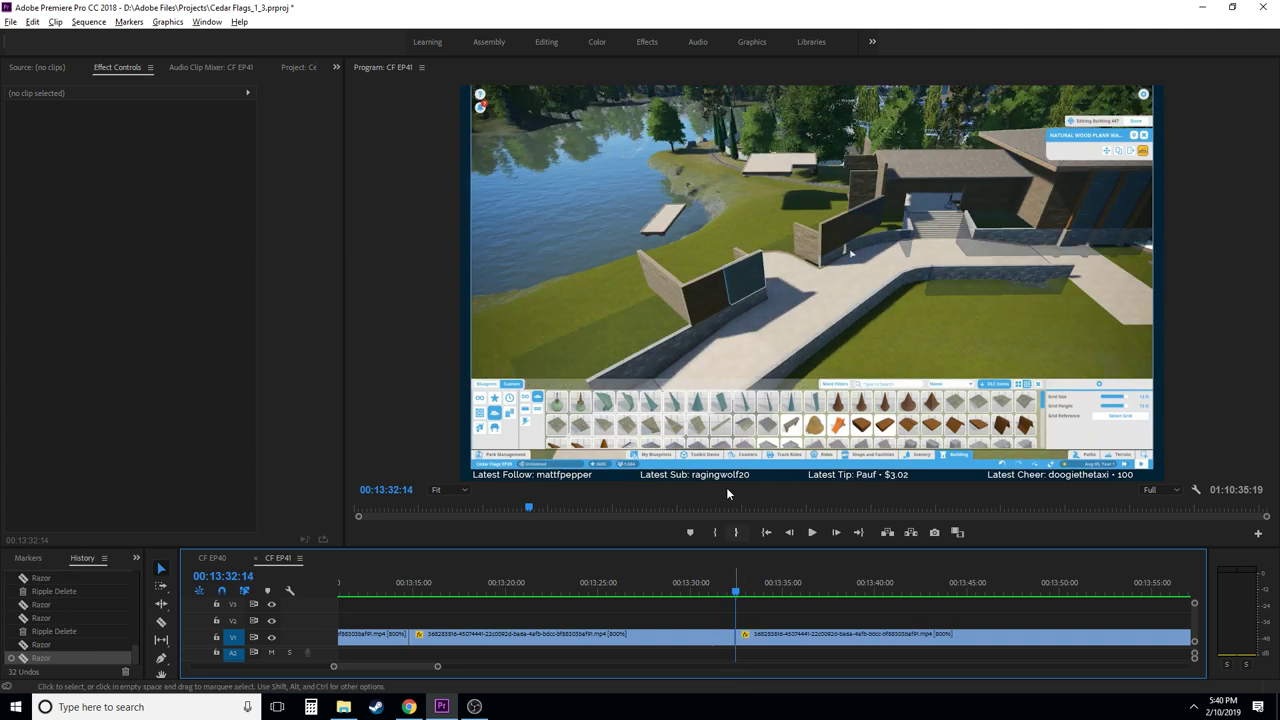
click(601, 633)
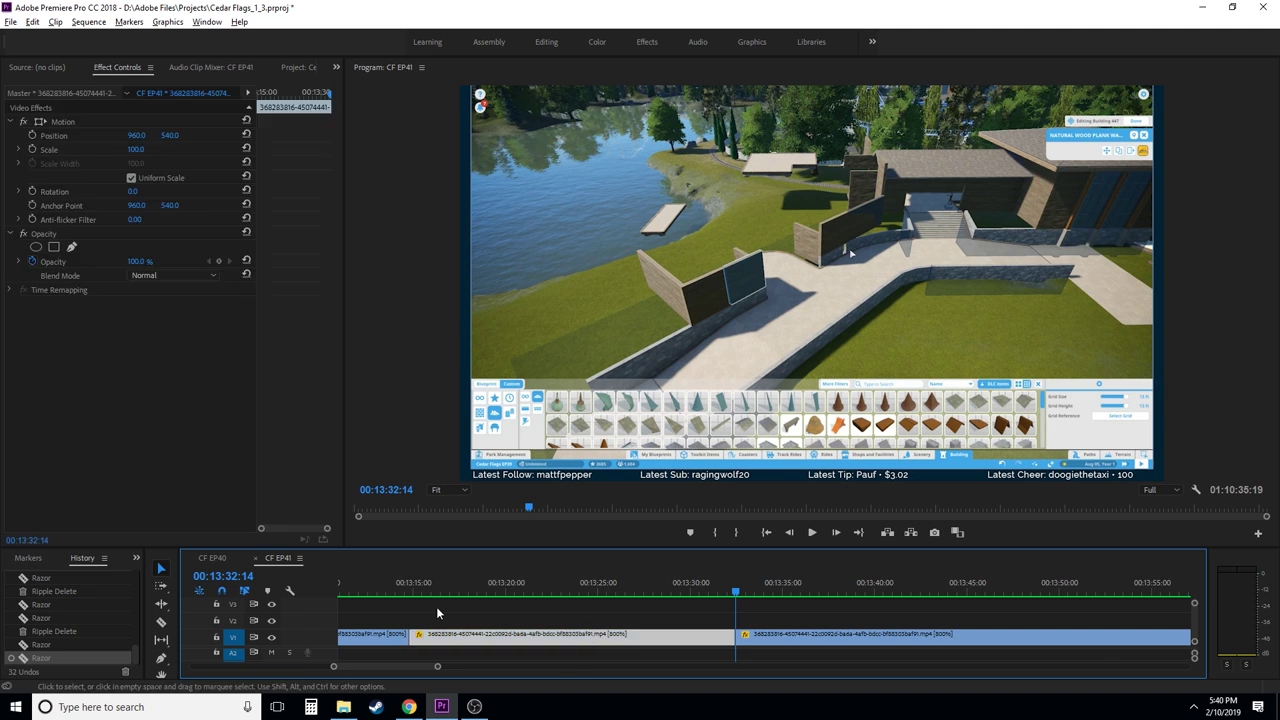
shift+click(566, 636)
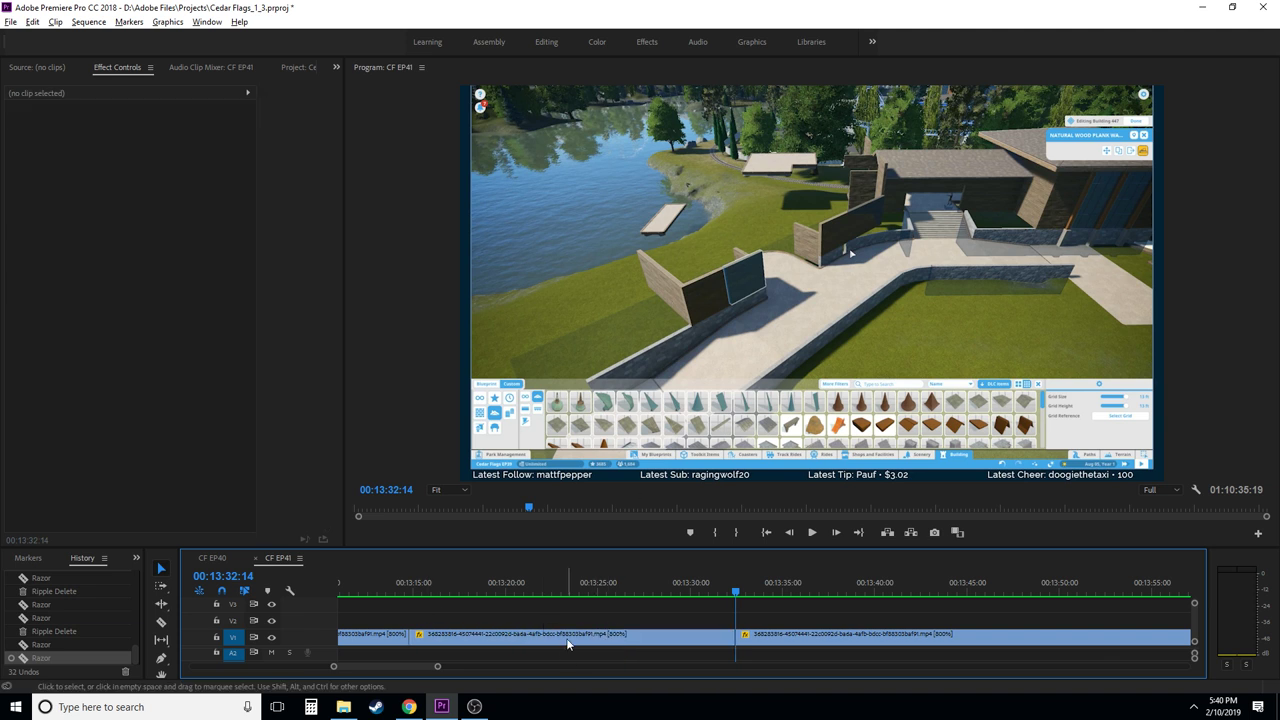
shift+click(572, 638)
key(shift+Delete)
- Replay the footage across the join at 00:13:14:24 several times to check the transition
click(407, 590)
key(space)
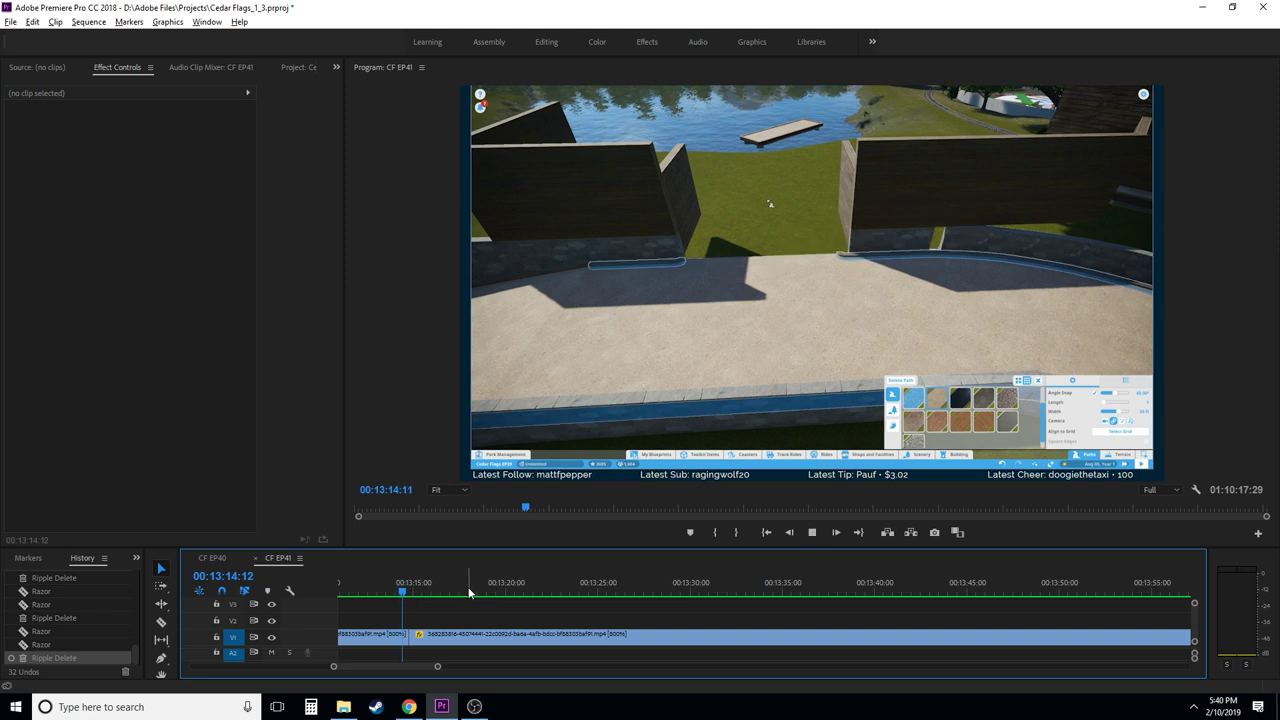
key(space)
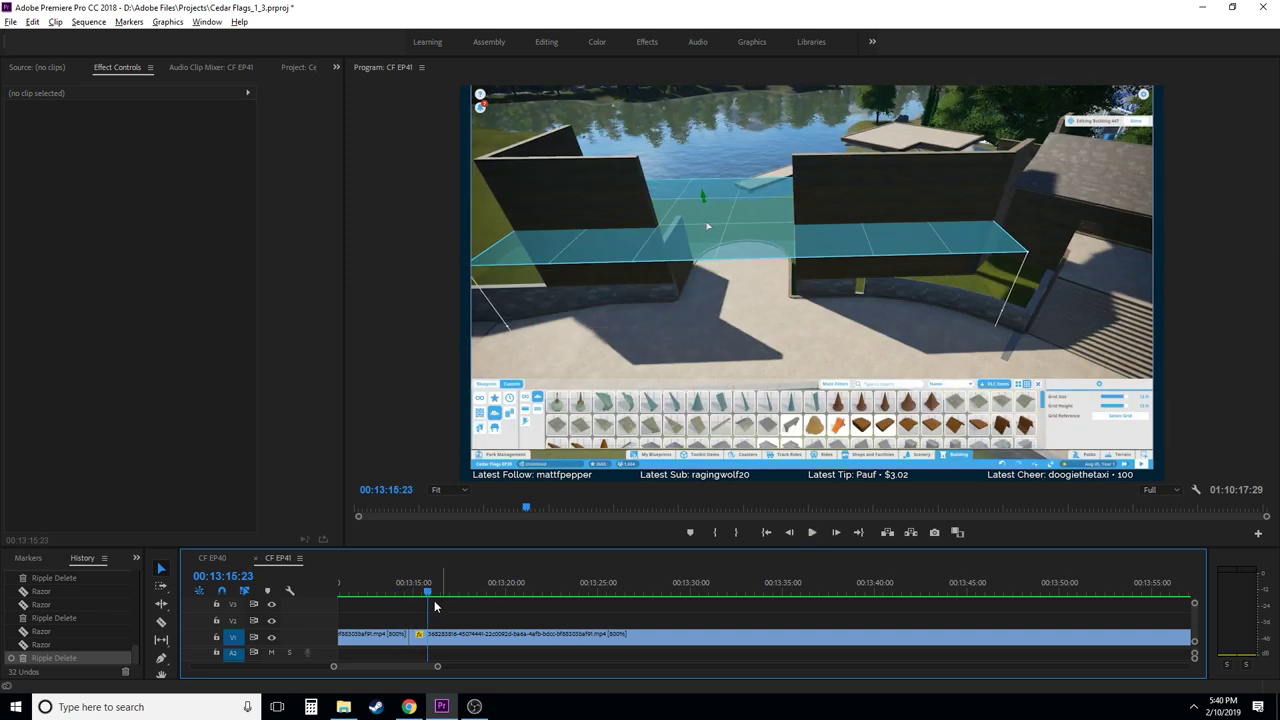
click(405, 593)
click(391, 592)
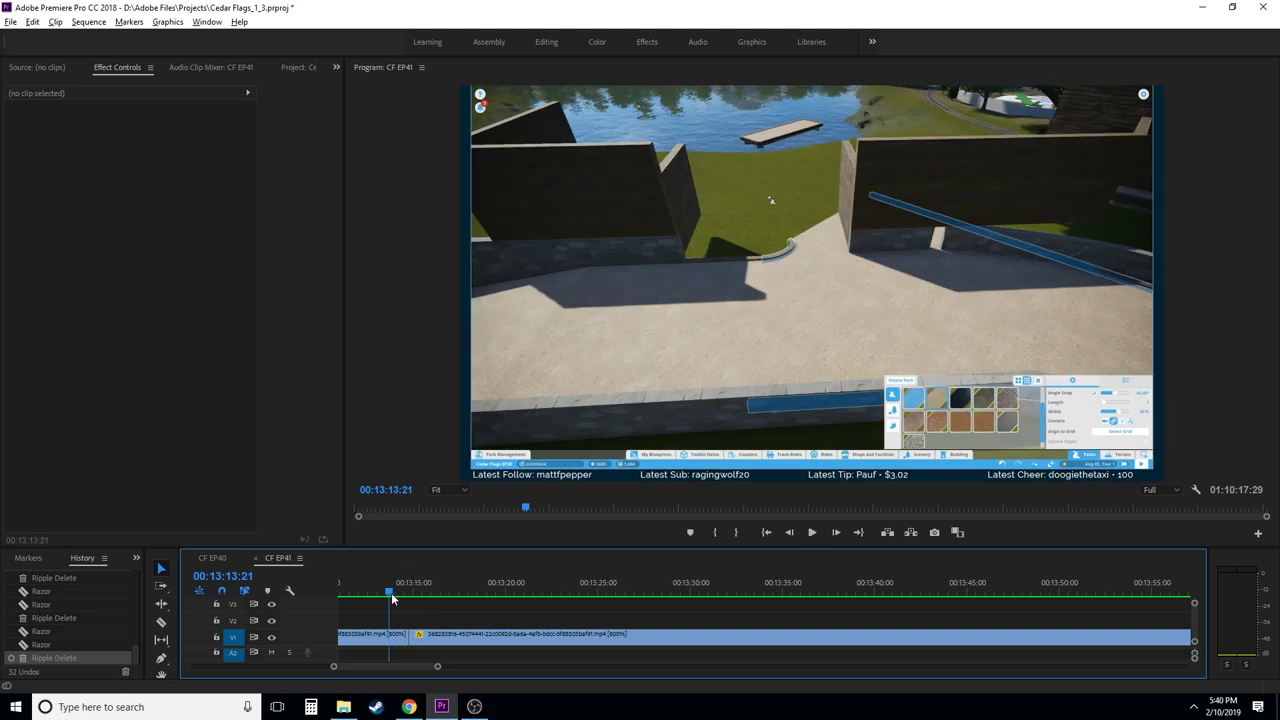
key(space)
key(space)
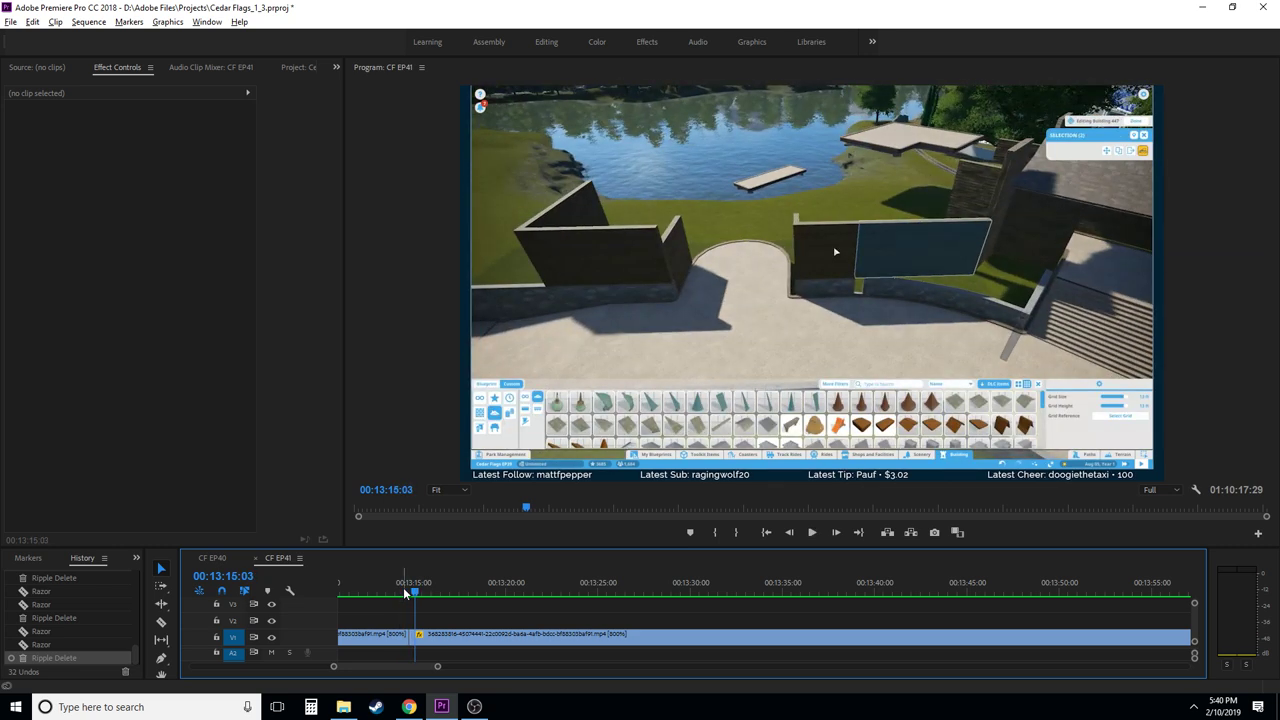
click(405, 593)
key(space)
key(space)
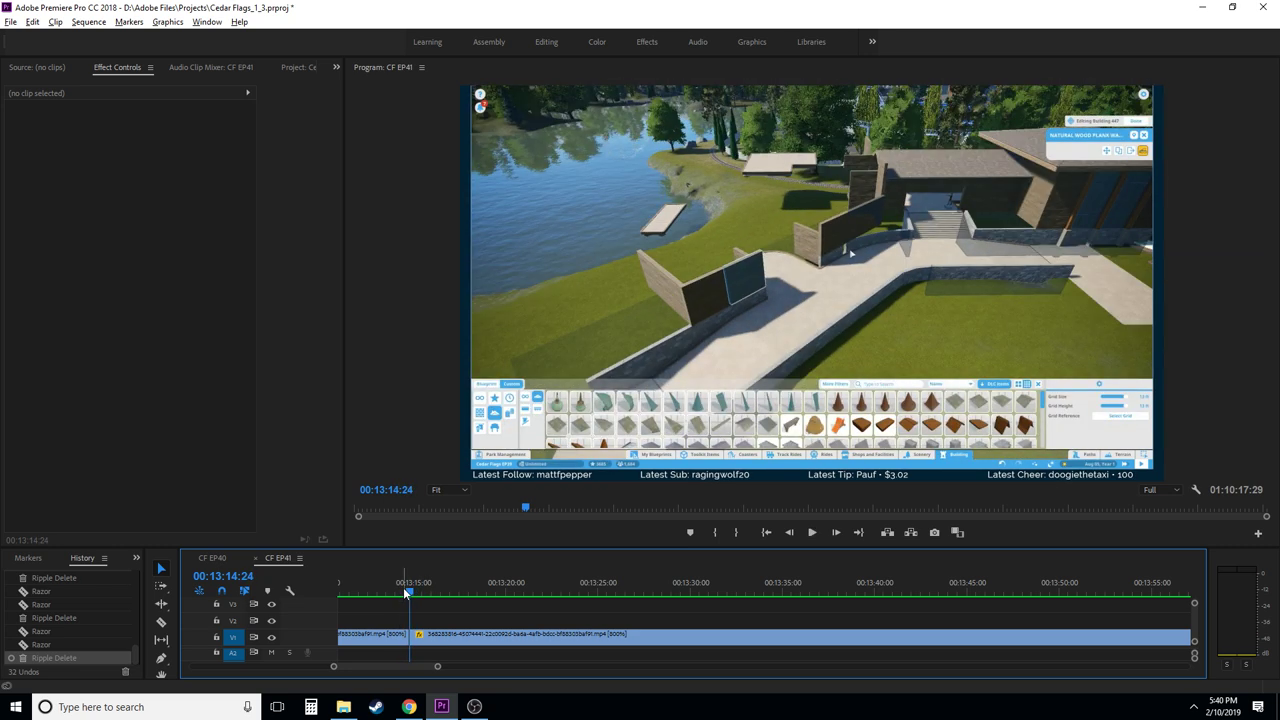
- Step through the frames before the join at 00:13:14:24 and split the clip at 00:13:14:22, where the path menu has closed
key(Left)
key(Left)
key(Left)
key(Left)
key(Left)
key(Left)
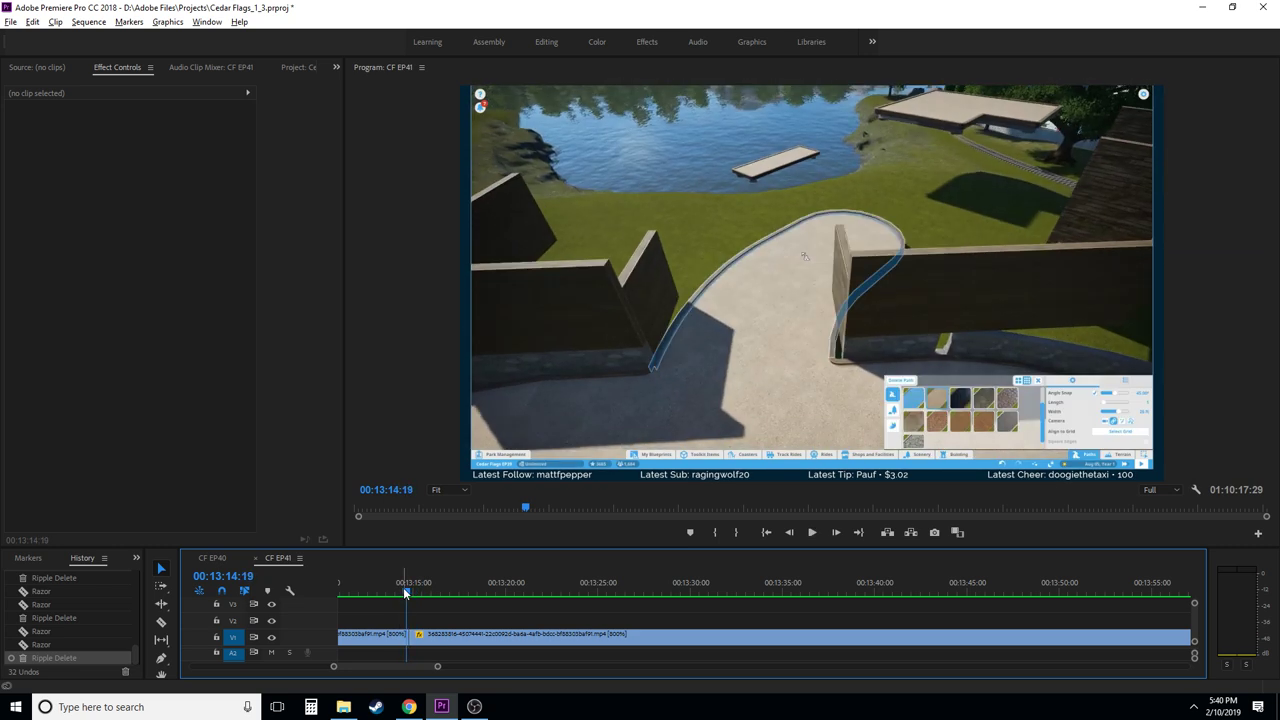
key(Right)
key(Right)
key(Right)
key(Right)
key(Right)
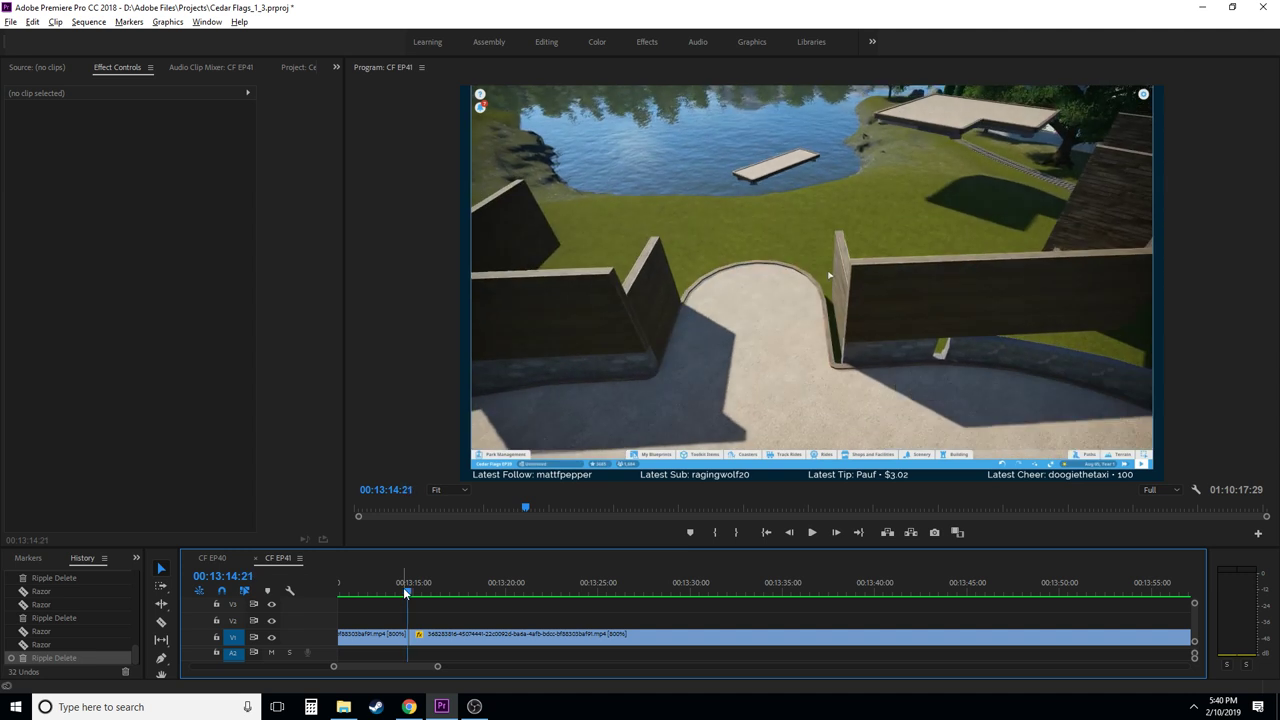
key(Left)
key(Right)
key(c)
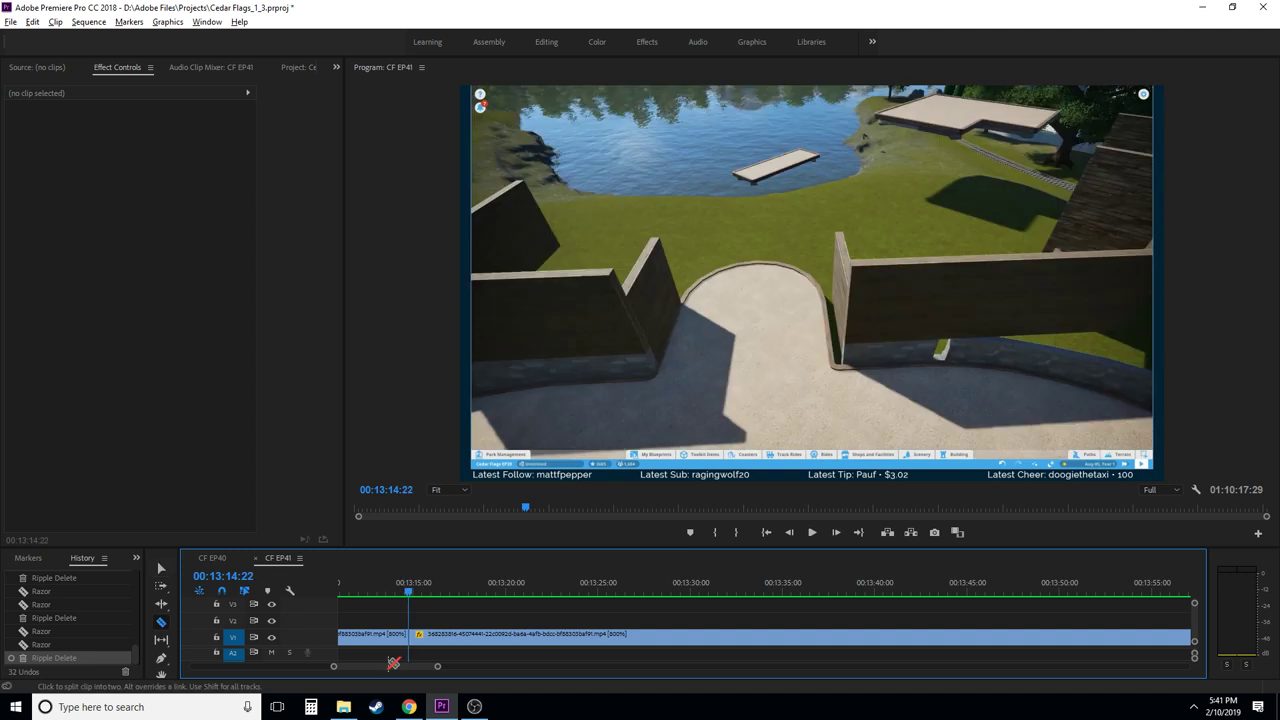
key(equal)
key(equal)
key(equal)
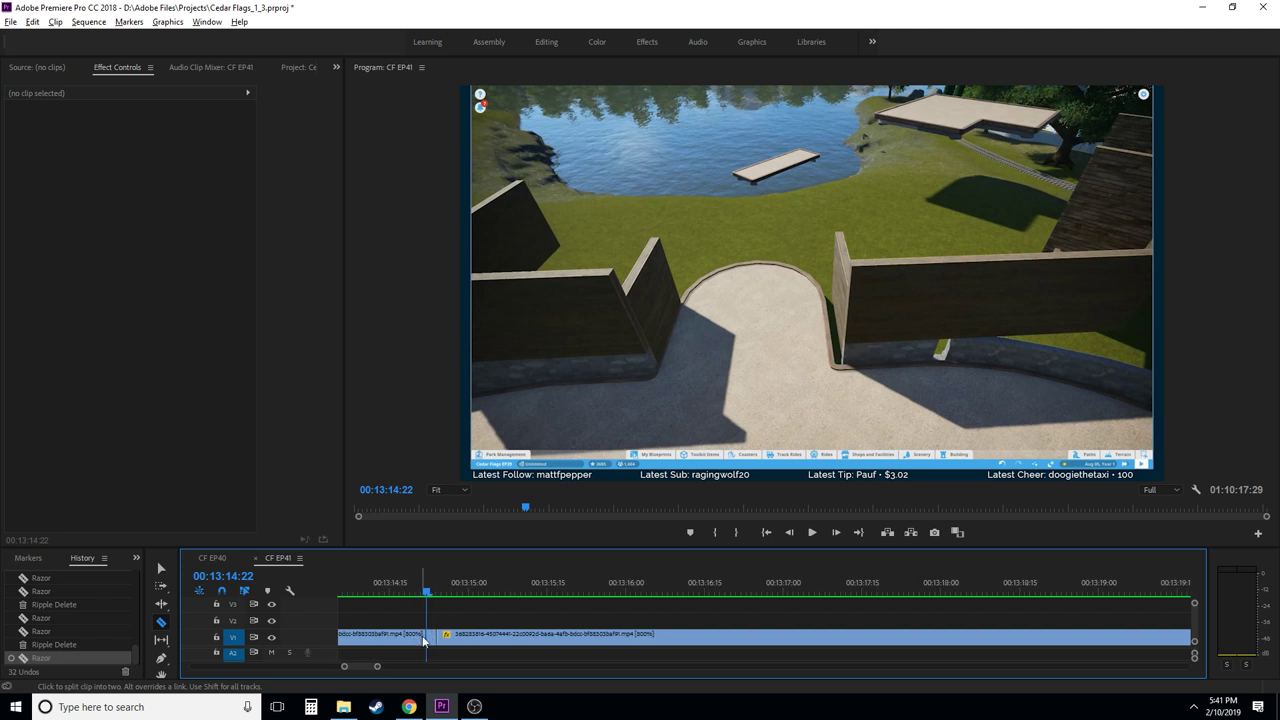
- Ripple delete the short leftover piece of the clip just after the cut at 00:13:14:22
click(437, 638)
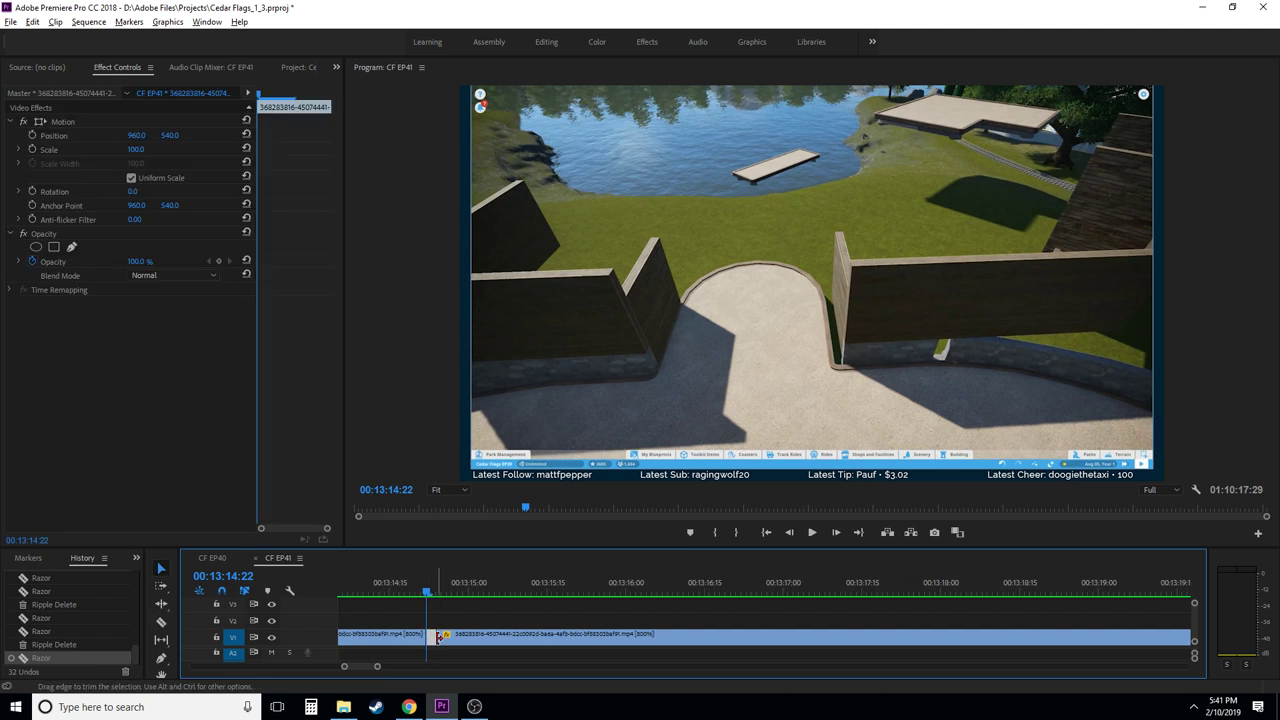
key(shift+Delete)
key(minus)
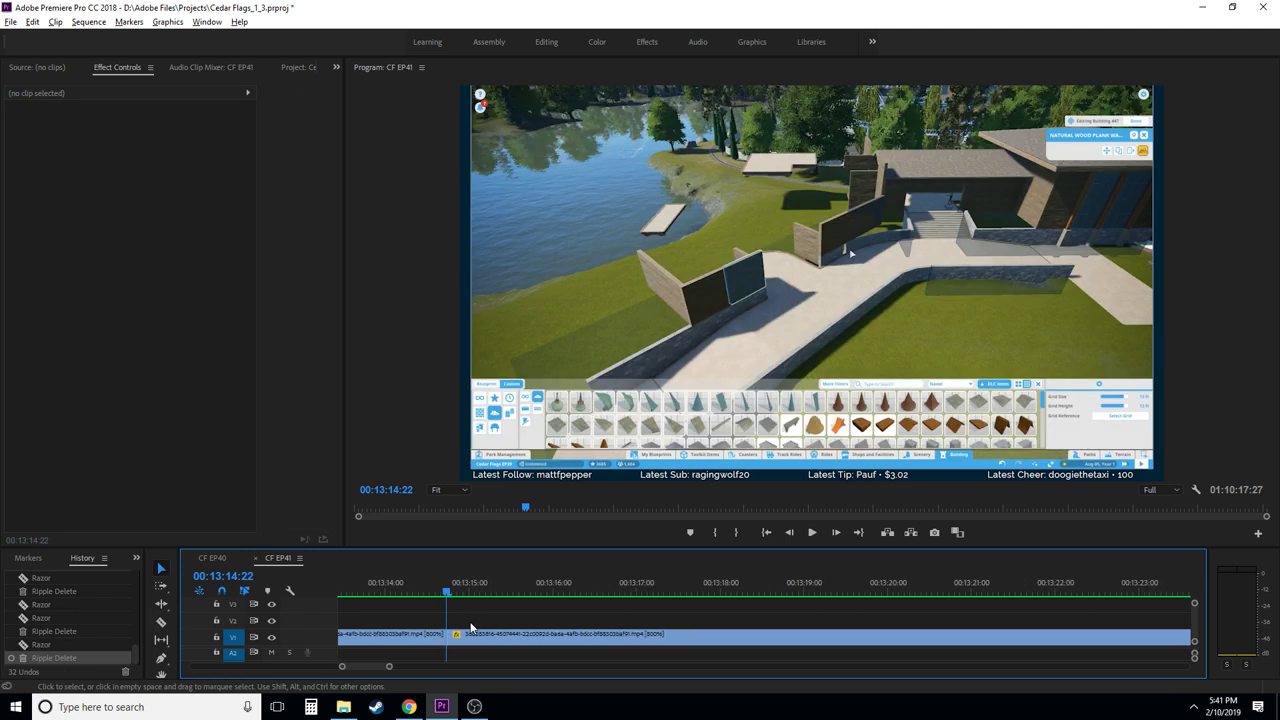
- Replay the footage across the join at 00:13:14:22 to check the transition into the wall building
click(405, 590)
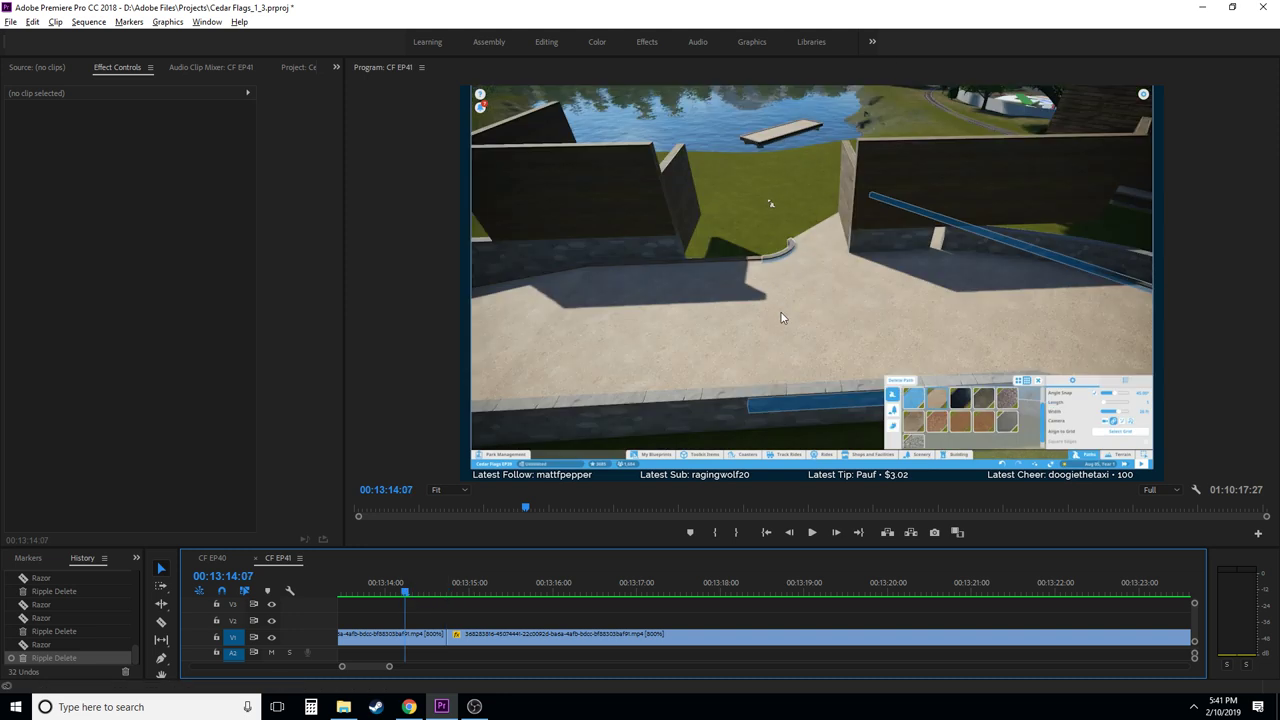
key(space)
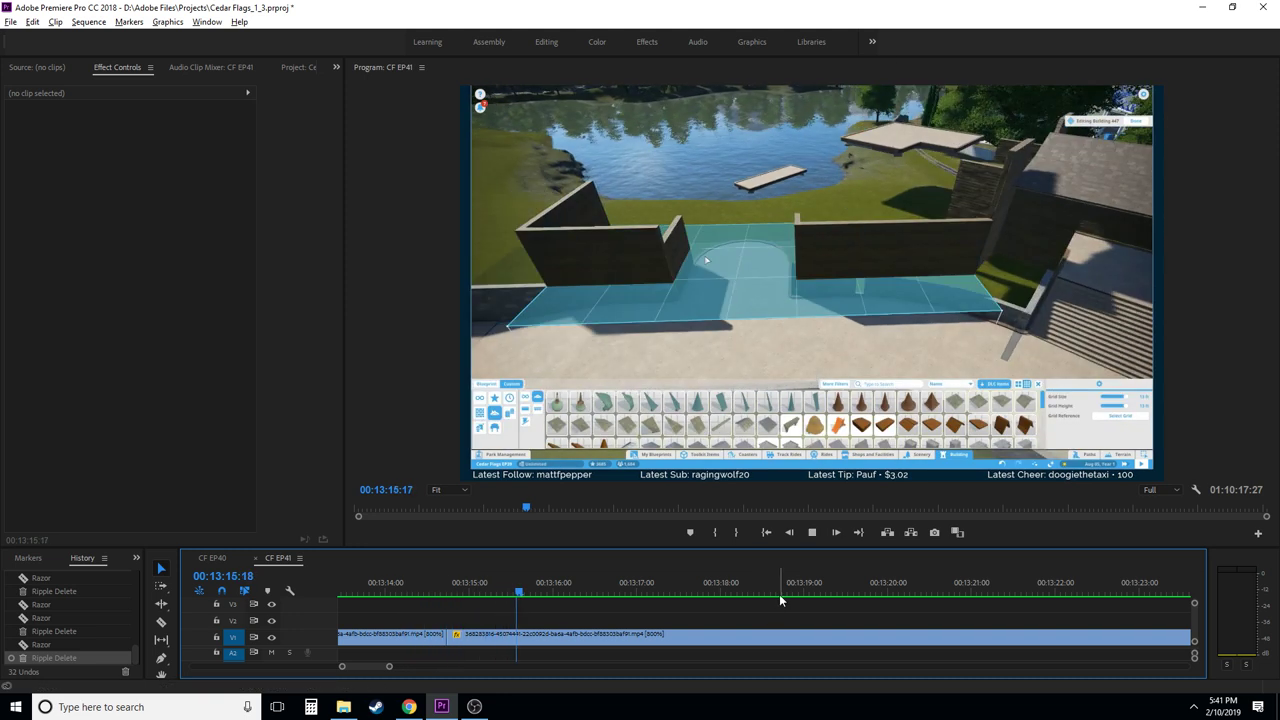
key(space)
click(429, 595)
key(space)
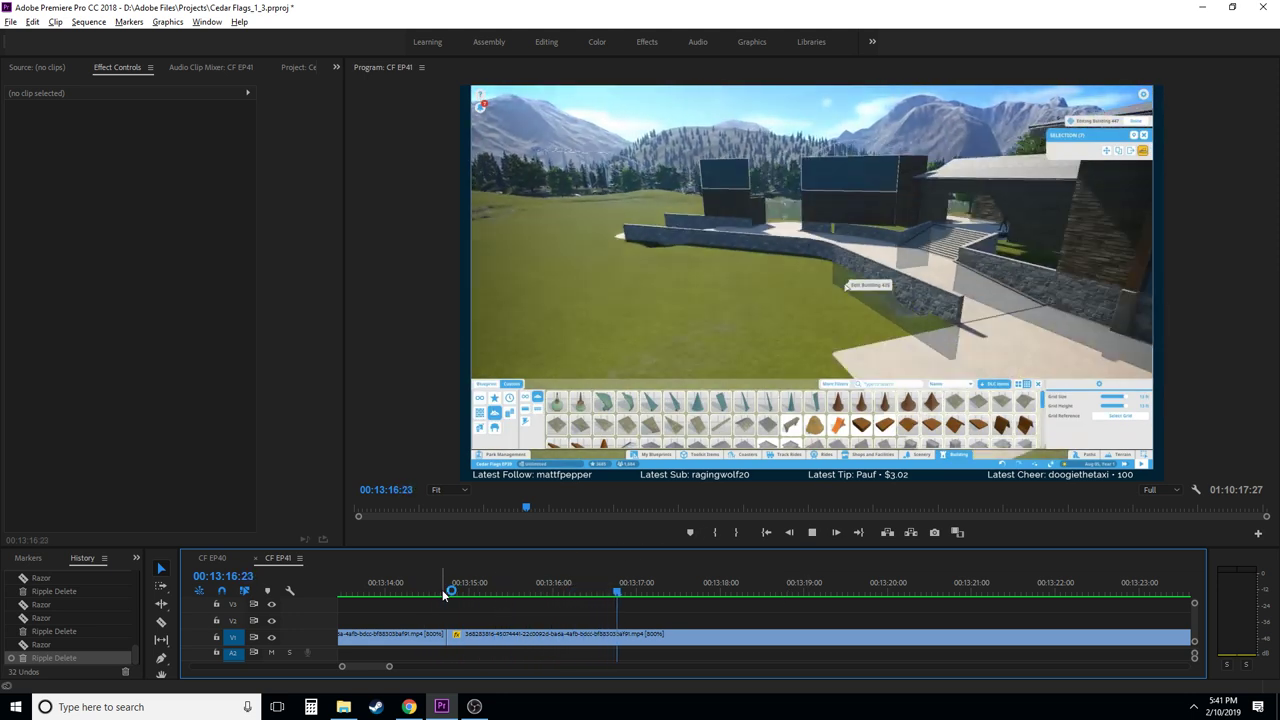
key(space)
- Step back and forth through the frames after the join and park the playhead at 00:13:16:11, during the zoomed-out view
key(Left)
key(Left)
key(Left)
key(Left)
key(Left)
key(Left)
key(Left)
key(Left)
key(Left)
key(Left)
key(Left)
key(Left)
key(Left)
key(Left)
key(Left)
key(Left)
key(Left)
key(Left)
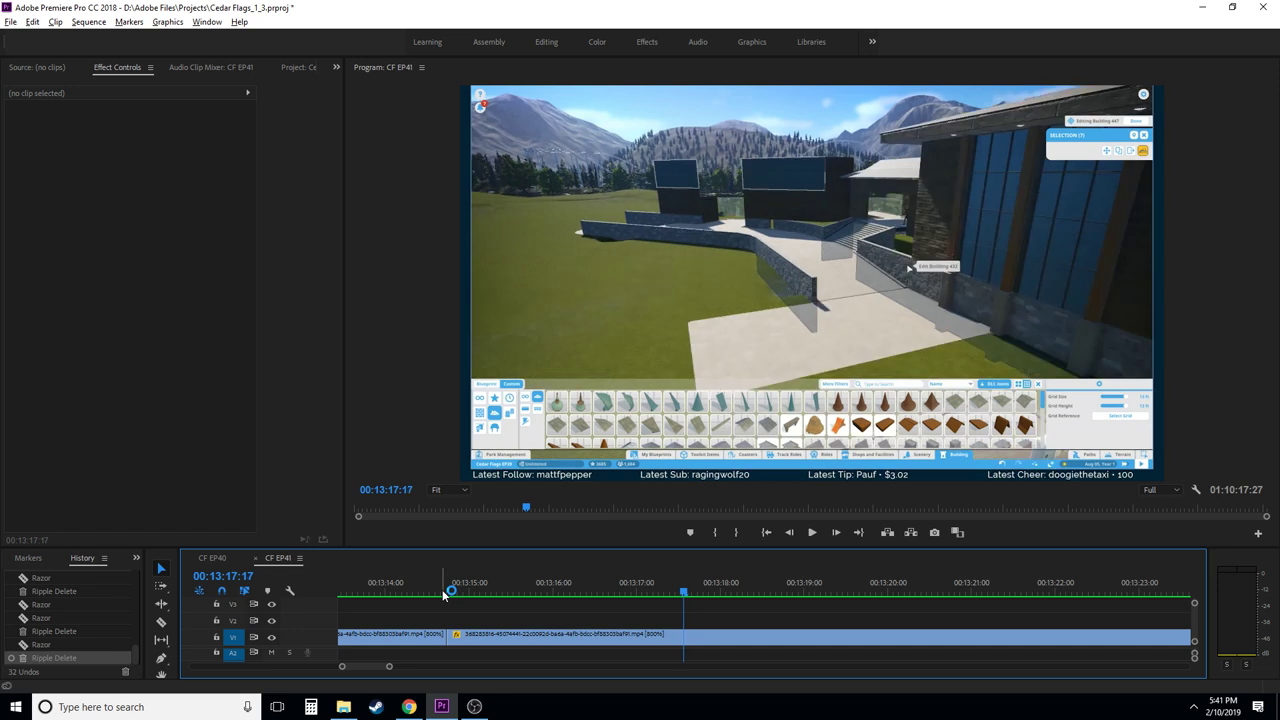
key(Left)
key(Left)
key(Left)
key(Left)
key(Left)
key(Left)
key(Left)
key(Left)
key(Left)
key(Left)
key(Left)
key(Left)
key(Left)
key(Left)
key(Left)
key(Left)
key(Left)
key(Left)
key(Left)
key(Left)
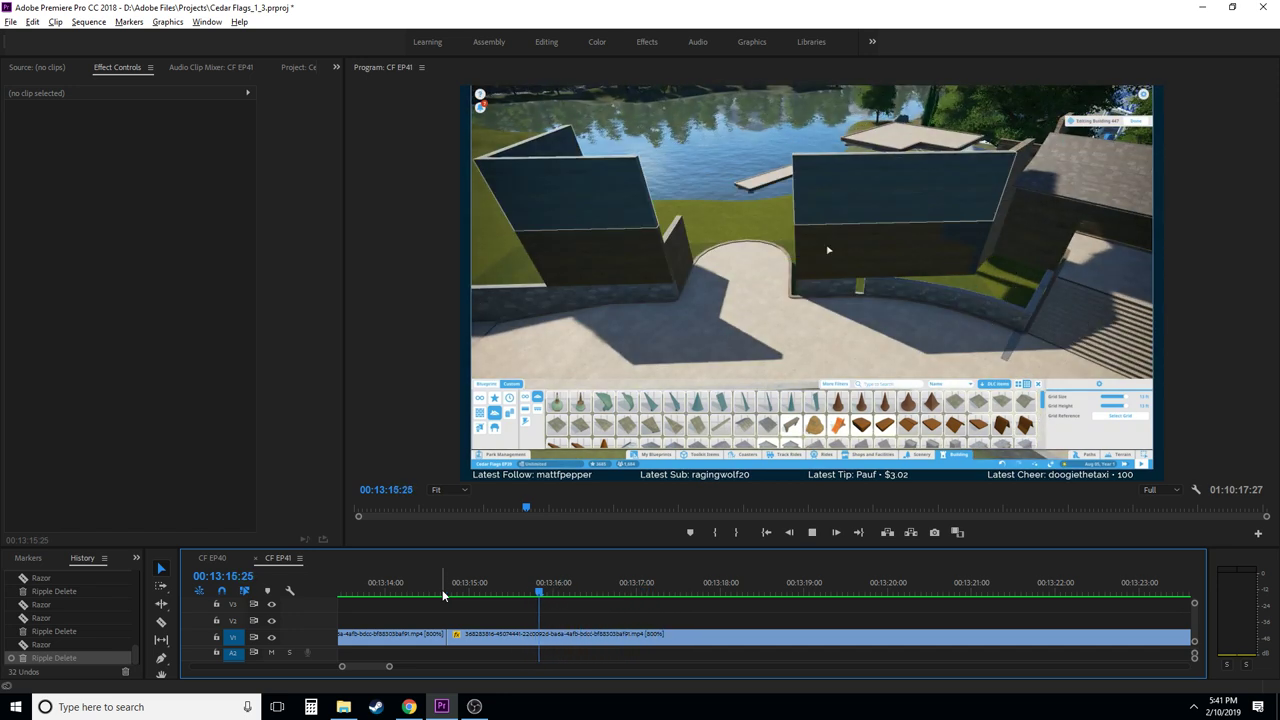
key(j)
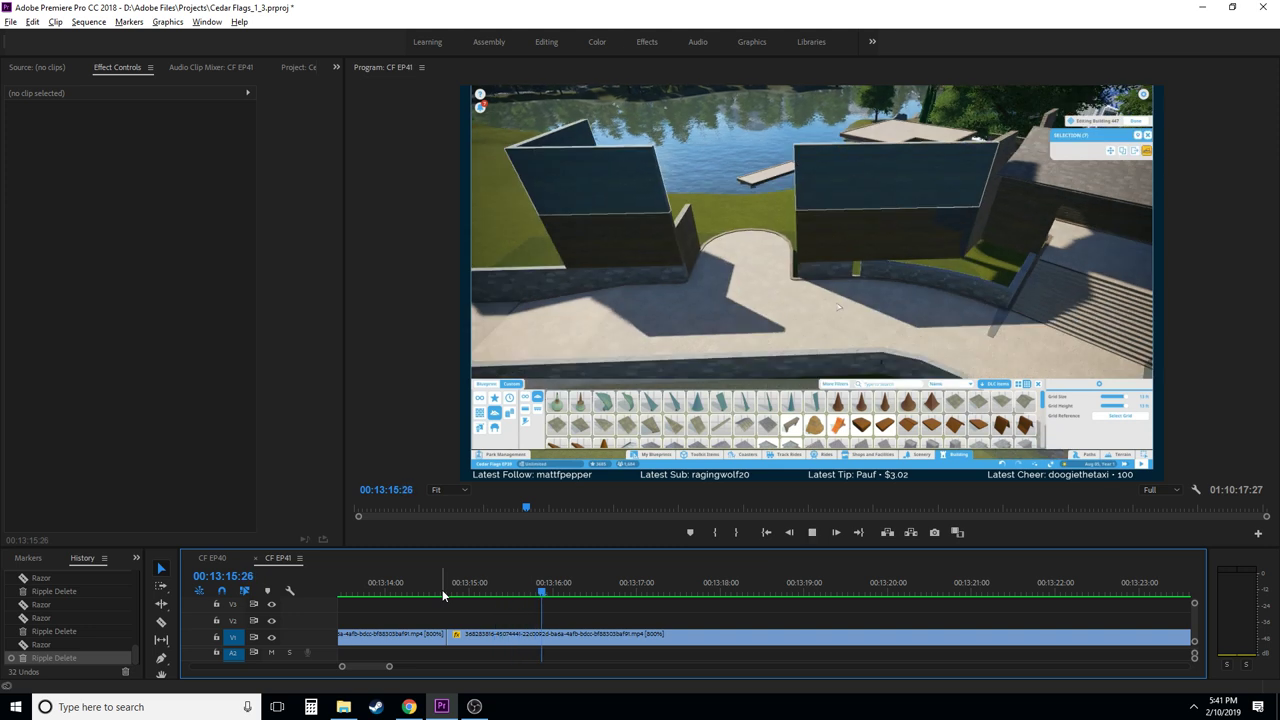
key(k)
key(Left)
key(Left)
key(Left)
key(Left)
key(Left)
key(Left)
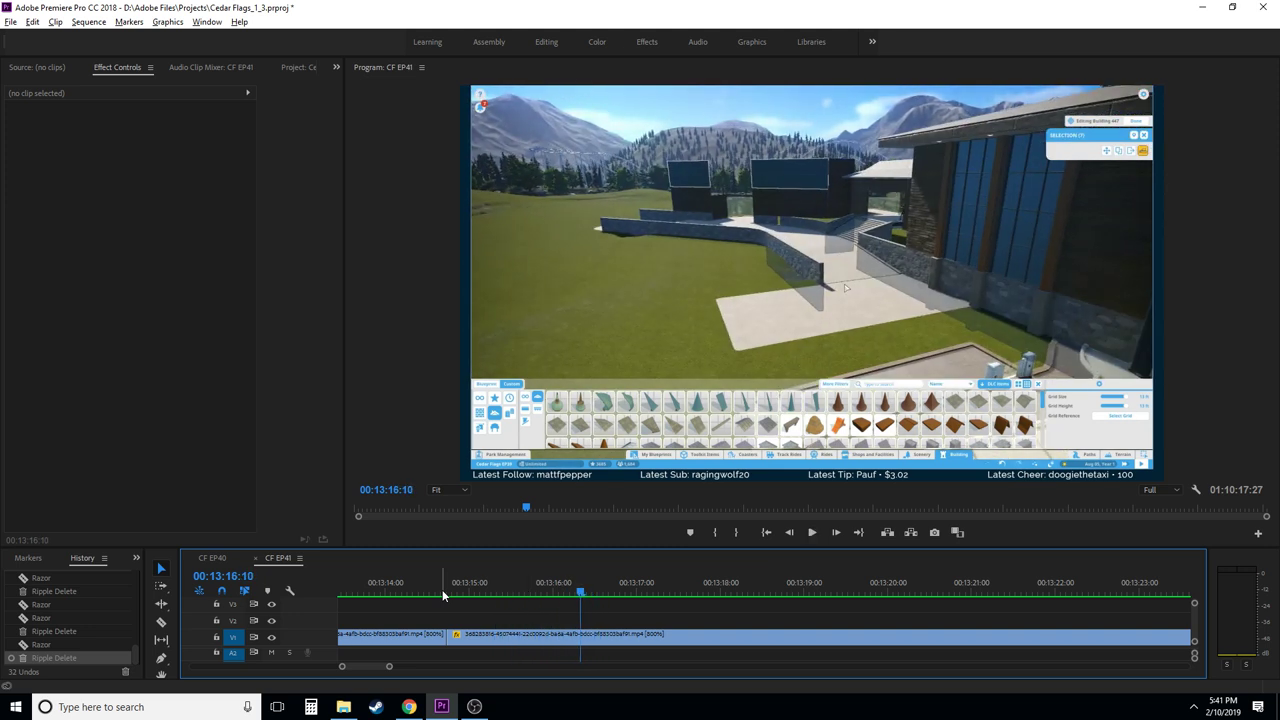
key(Right)
key(Right)
key(Right)
key(Right)
key(Right)
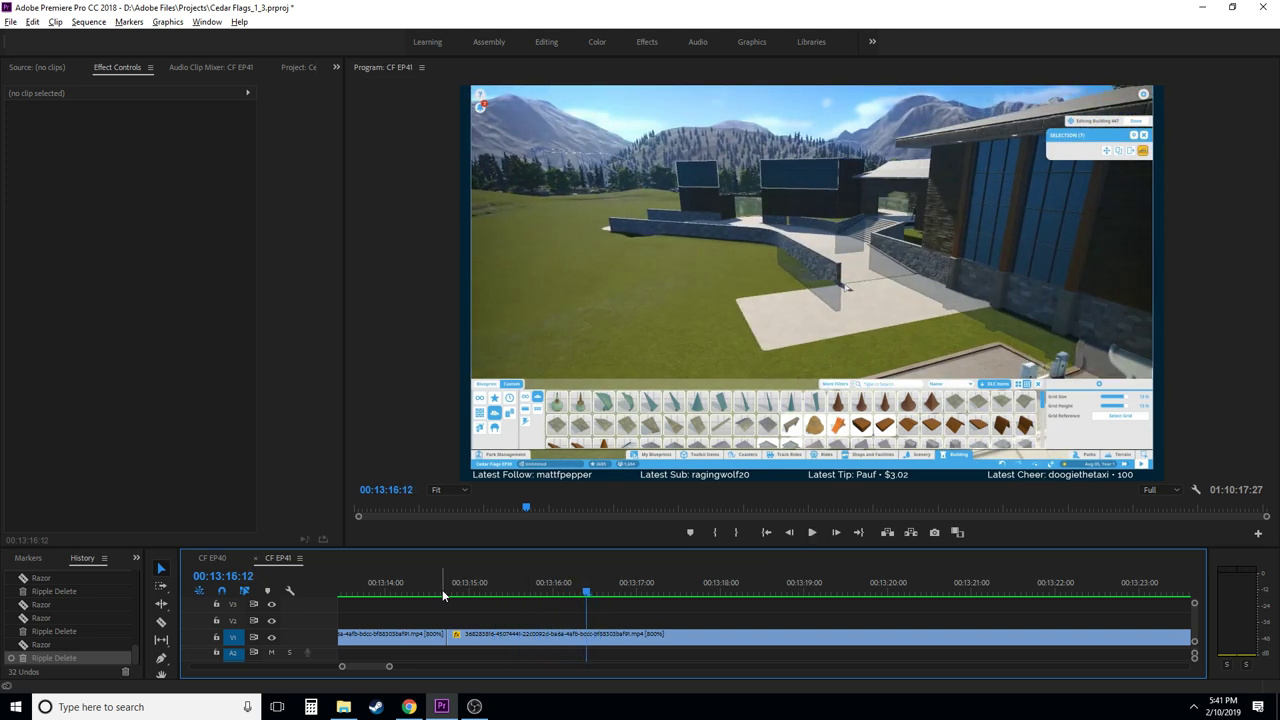
key(Left)
key(Left)
key(Left)
key(Left)
key(Left)
key(Left)
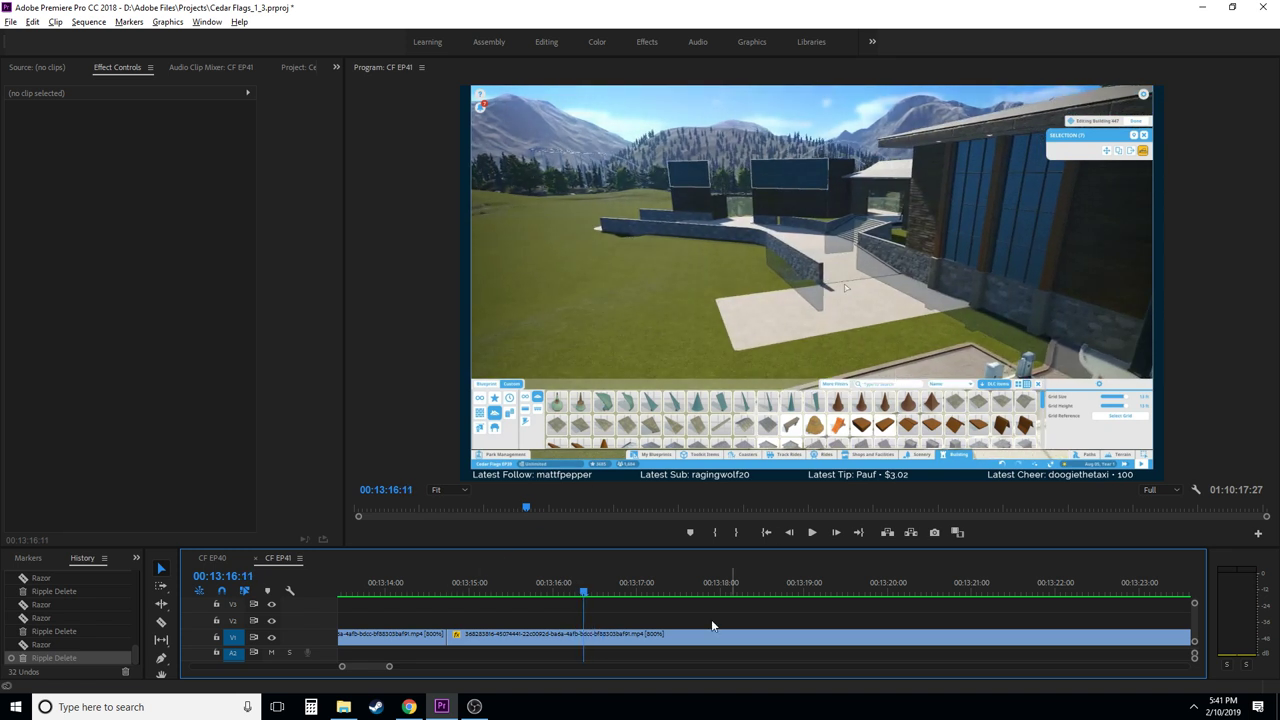
- Split the clip at 00:13:16:11 and 00:13:22:22 and ripple delete the section between the two cuts
drag(666, 588, 1118, 594)
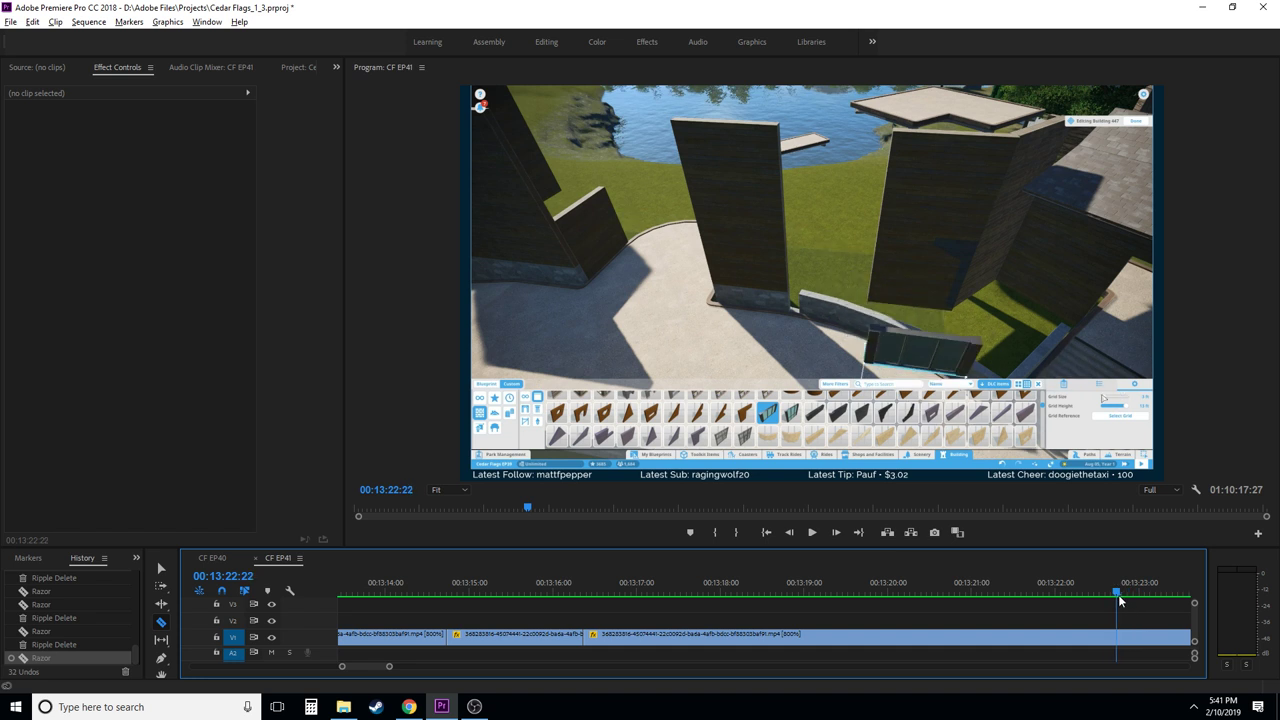
click(1117, 634)
key(v)
click(1150, 634)
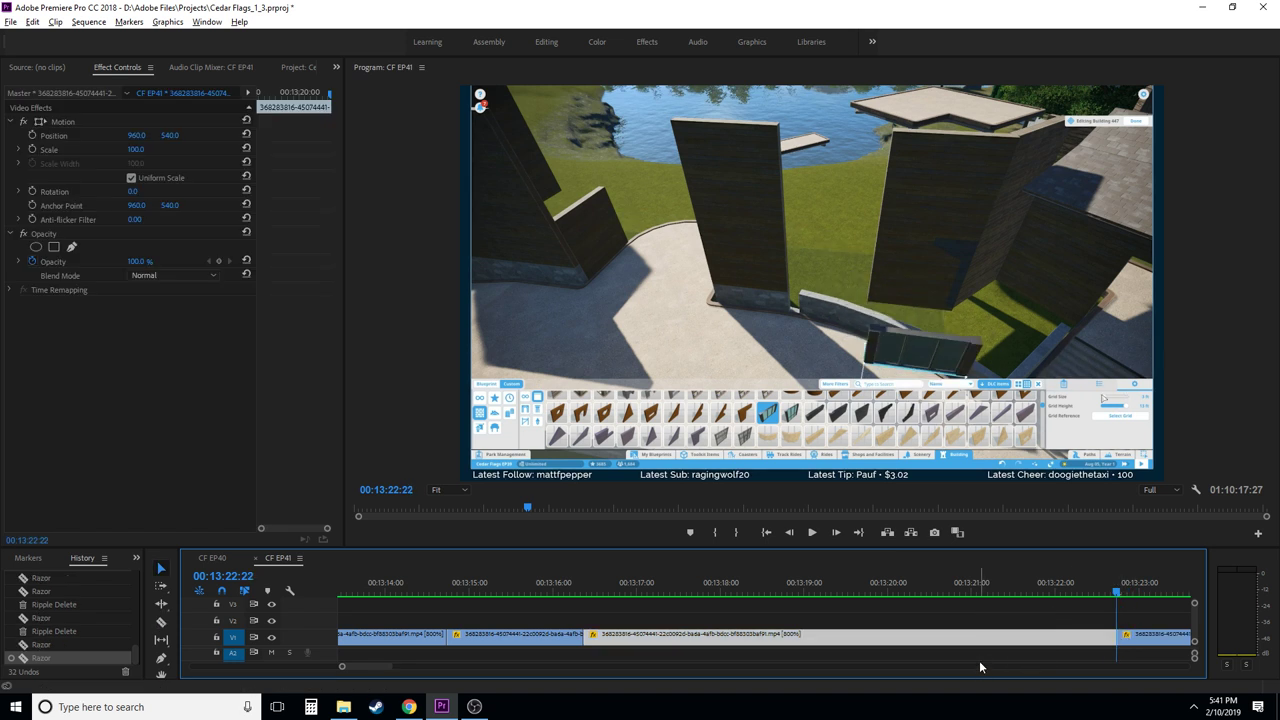
key(shift+Delete)
- Play from 00:13:16:03 across the join at 00:13:16:11, and split the clip at 00:13:19:18 in the distant view
scroll(540, 636, down, 3)
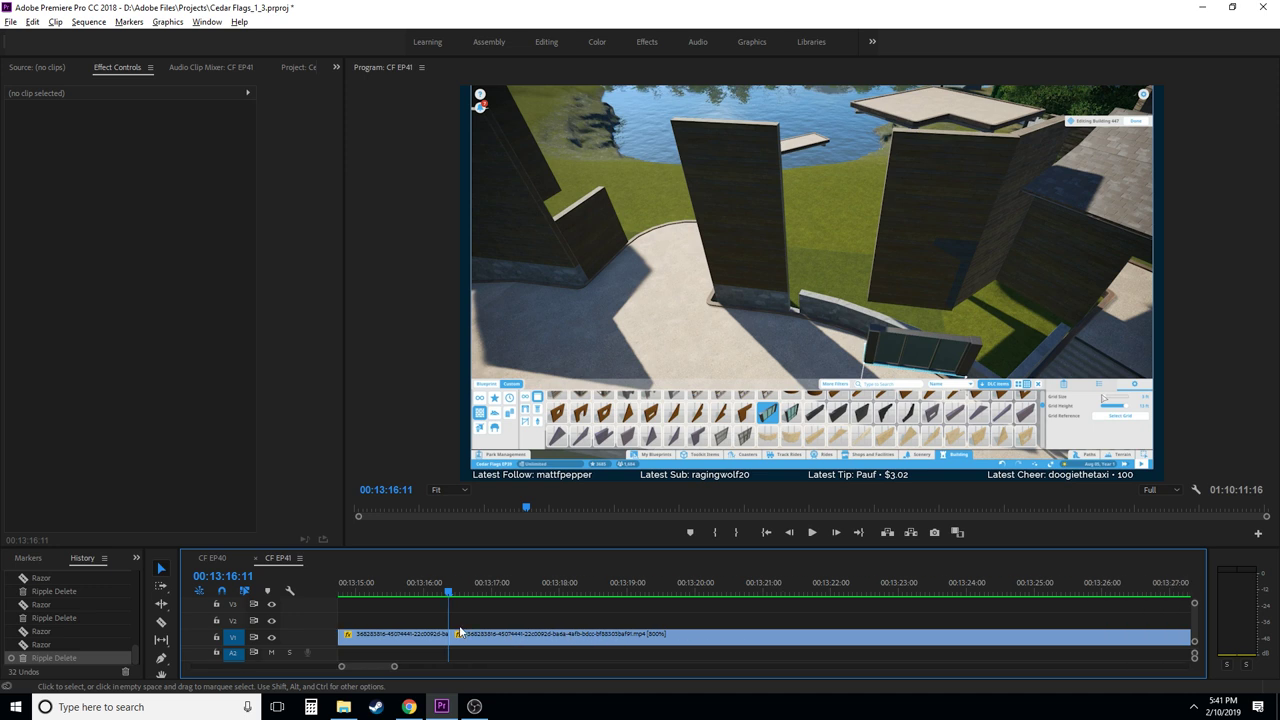
click(432, 593)
key(c)
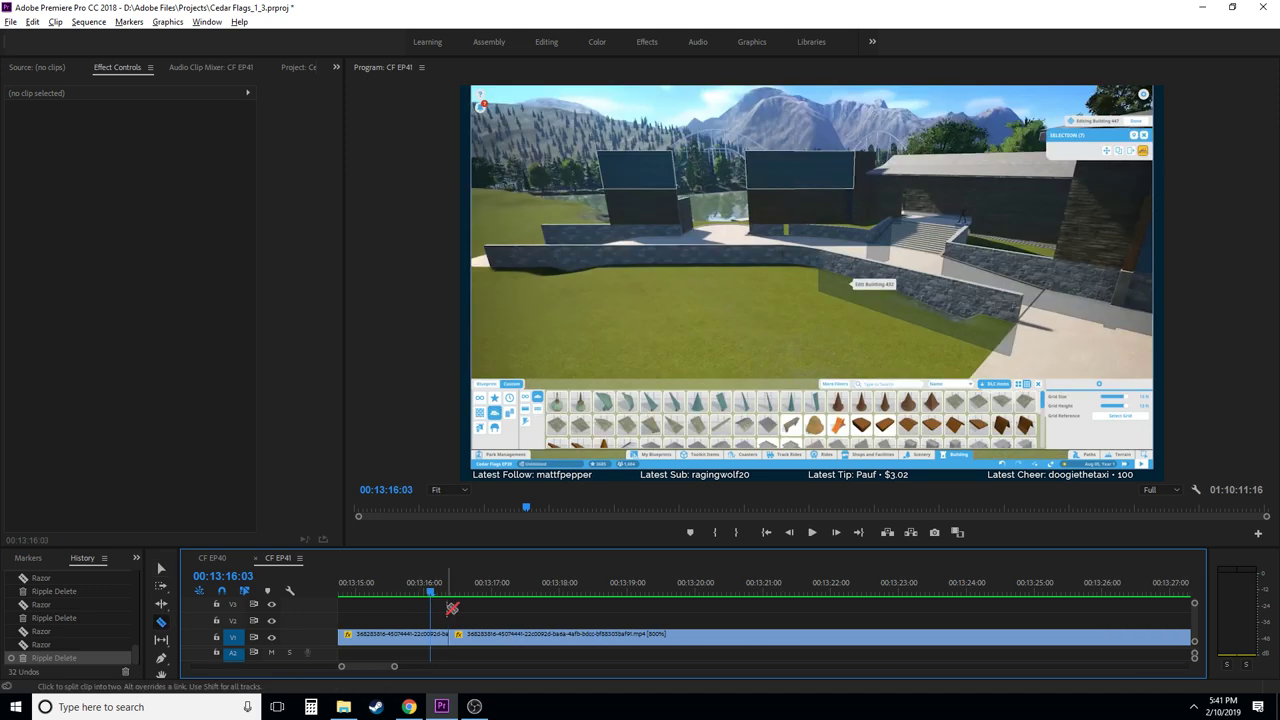
key(space)
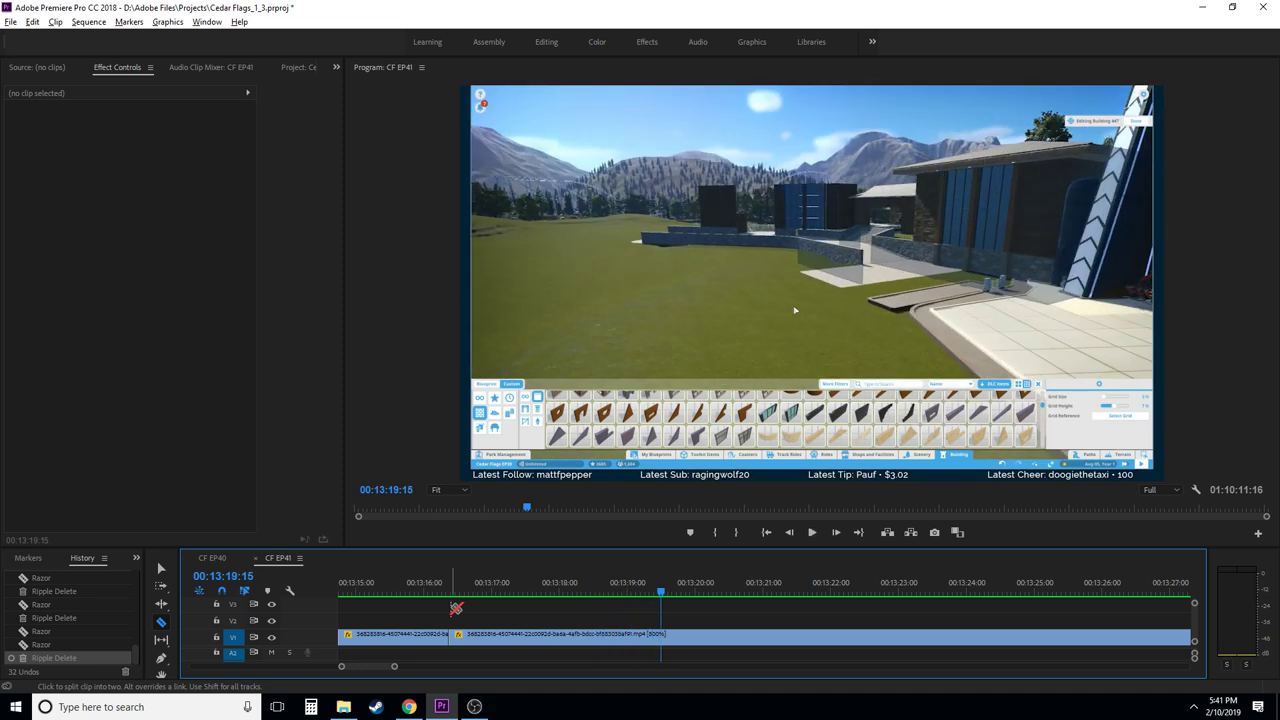
key(space)
key(shift+Left)
key(shift+Left)
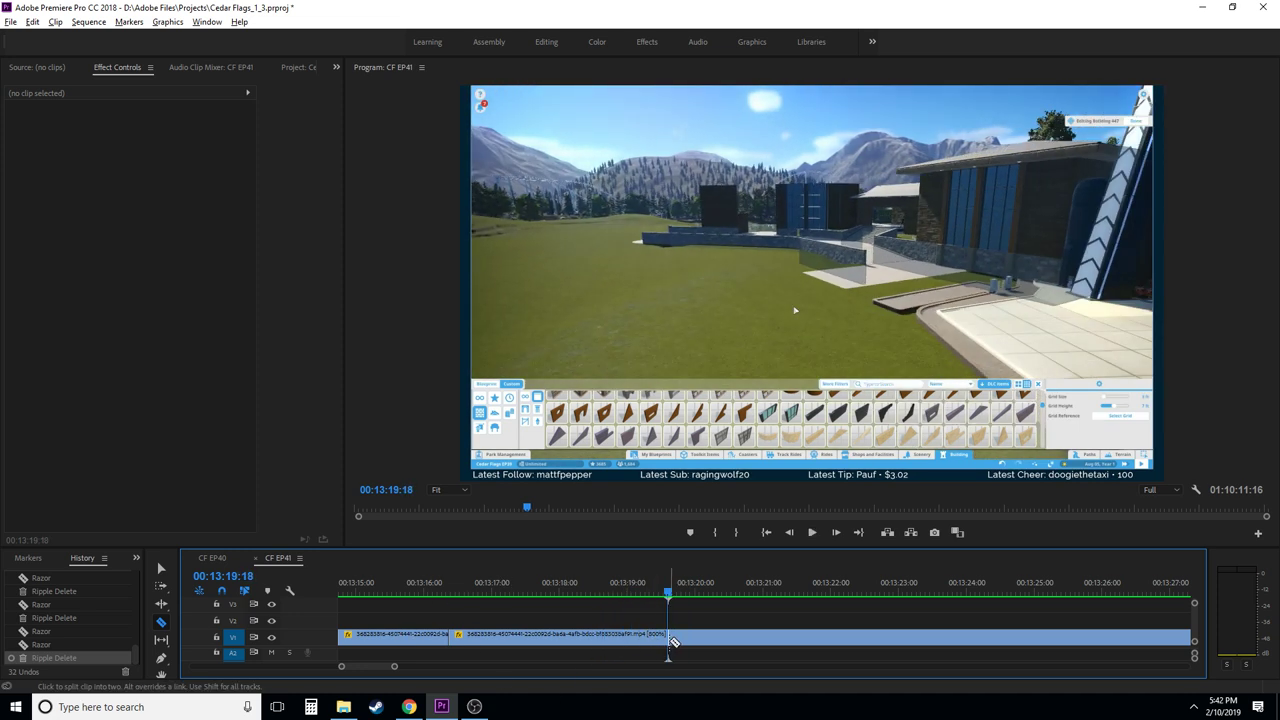
scroll(610, 636, down, 3)
- Scrub ahead to 00:13:21:13, split the clip there and ripple delete the section back to the cut at 00:13:19:18
click(578, 591)
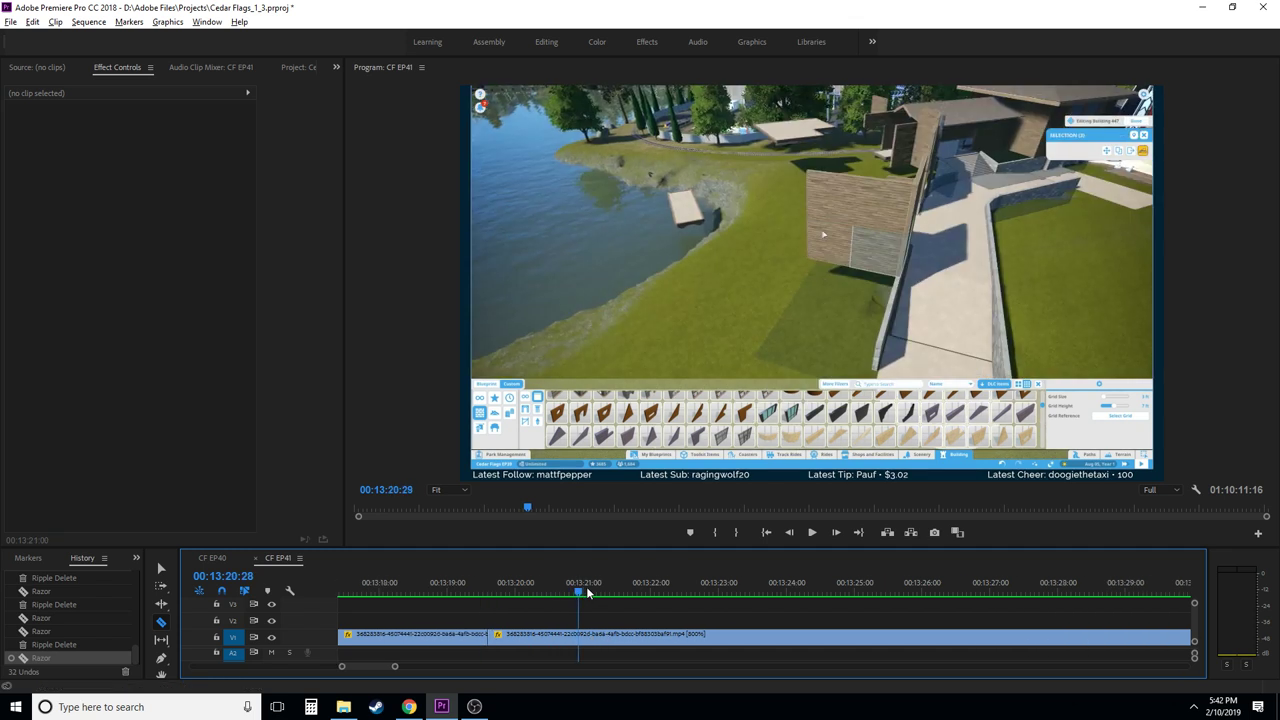
mouse_move(591, 591)
mouse_down()
mouse_move(704, 586)
mouse_move(603, 592)
mouse_move(614, 592)
mouse_up()
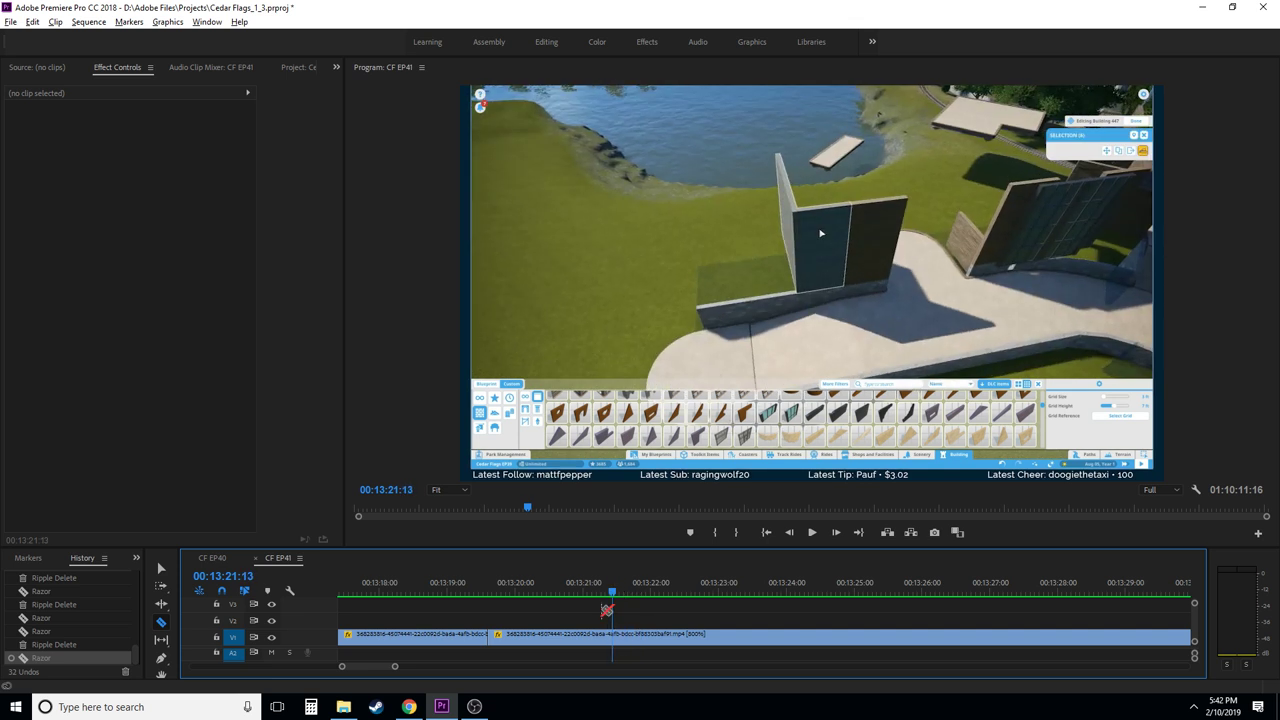
key(v)
click(585, 641)
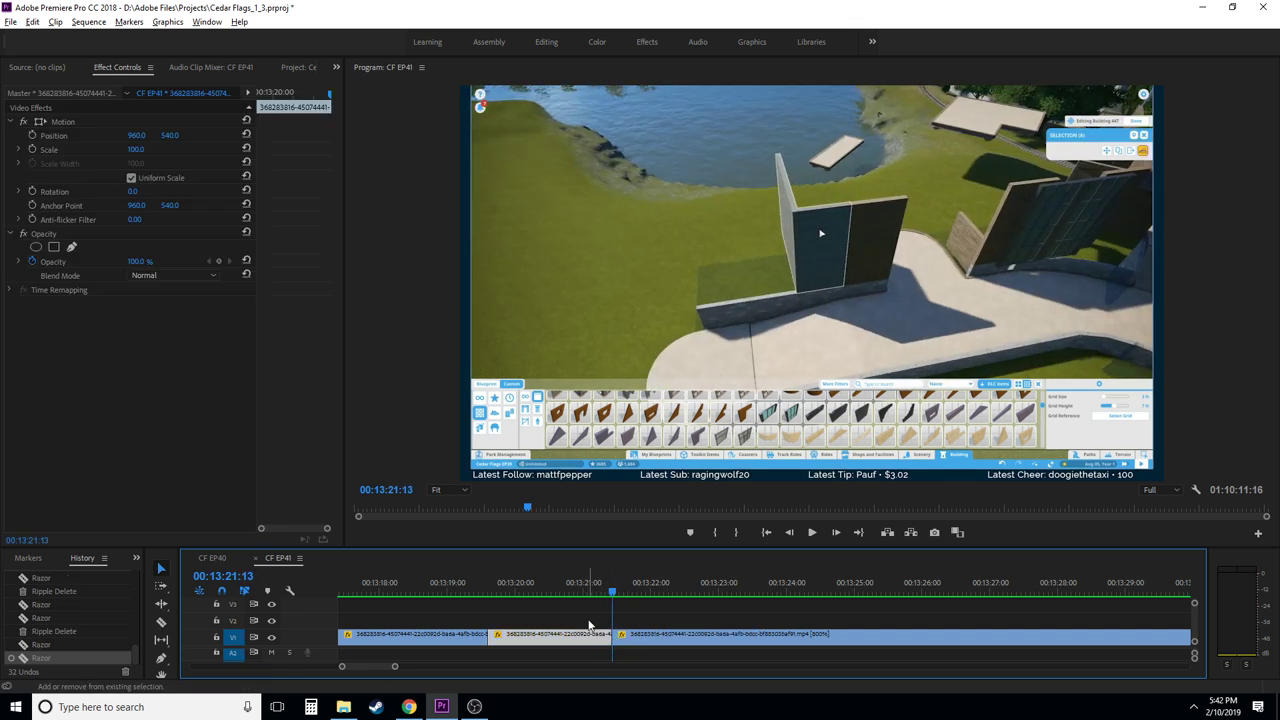
key(shift+Delete)
- Replay the footage across the join at 00:13:19:18 several times to check the transition
click(455, 586)
key(c)
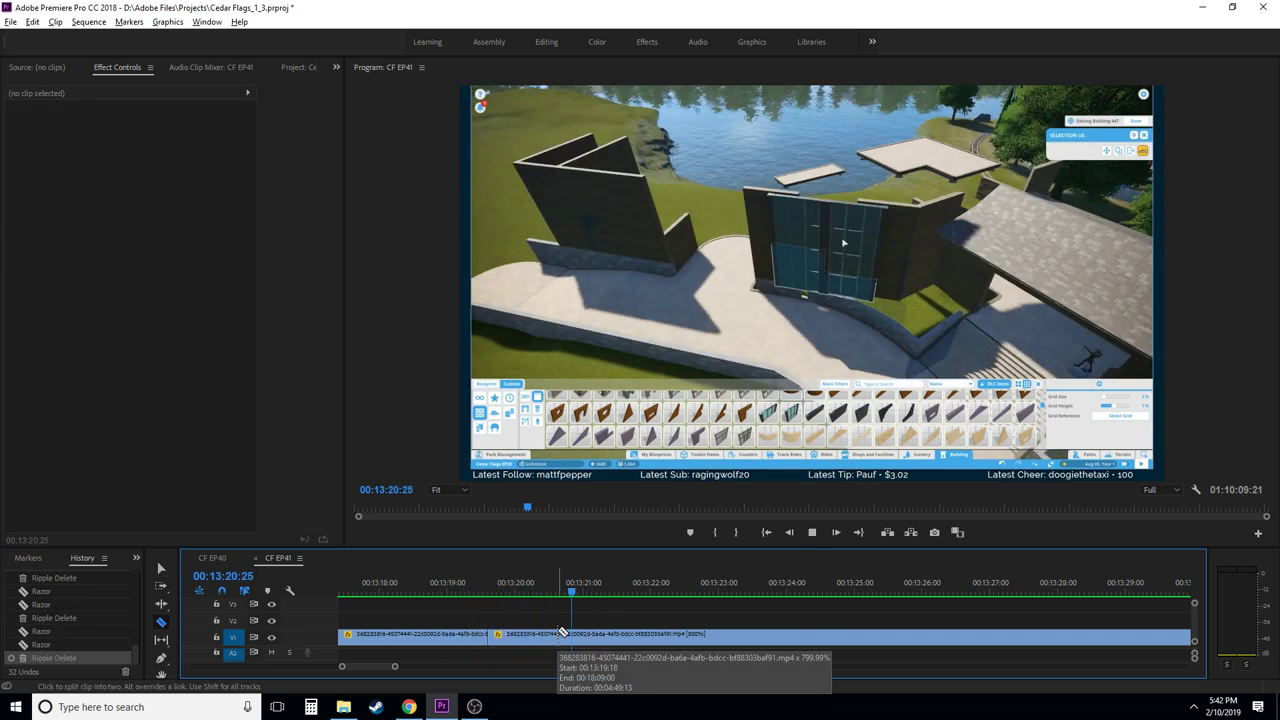
click(457, 594)
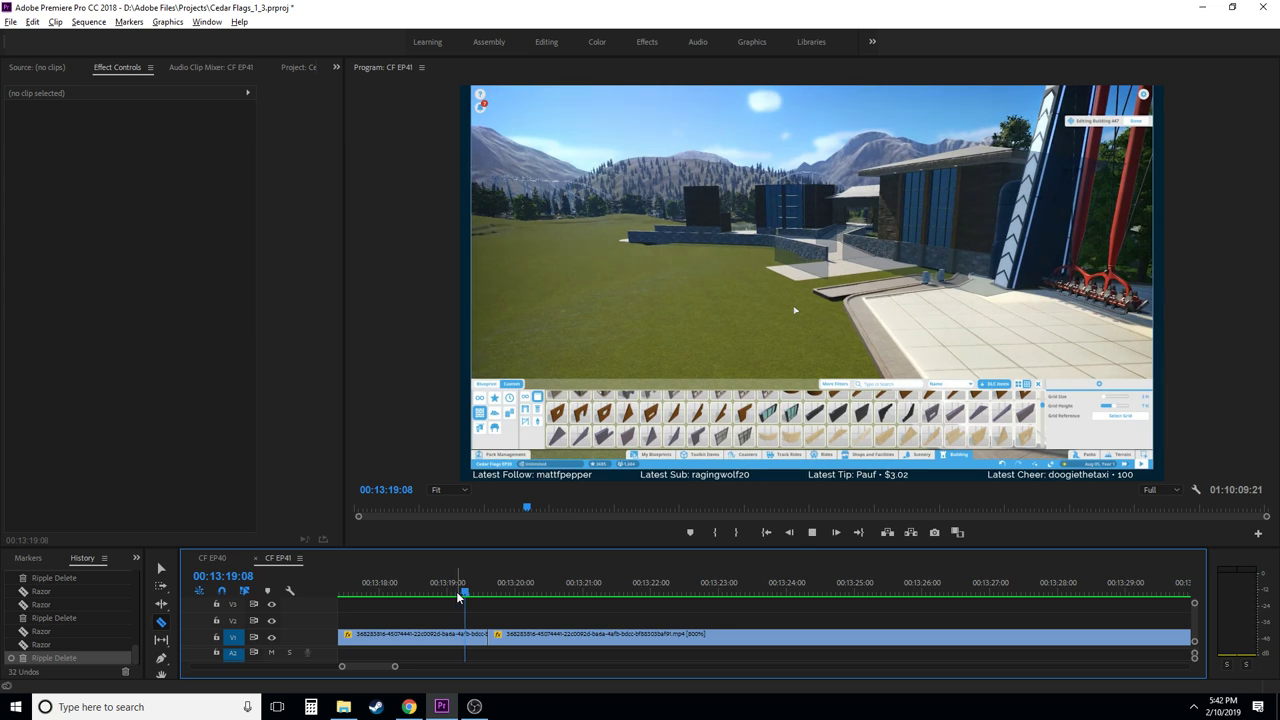
click(452, 592)
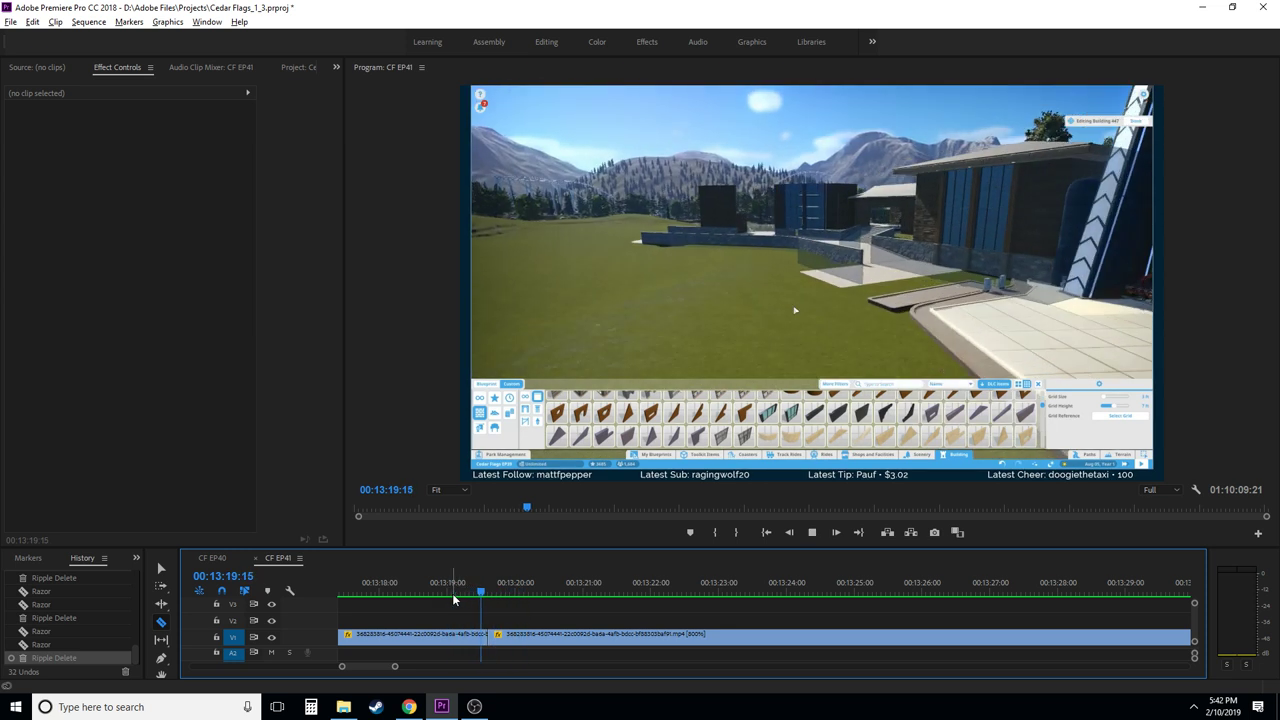
click(452, 593)
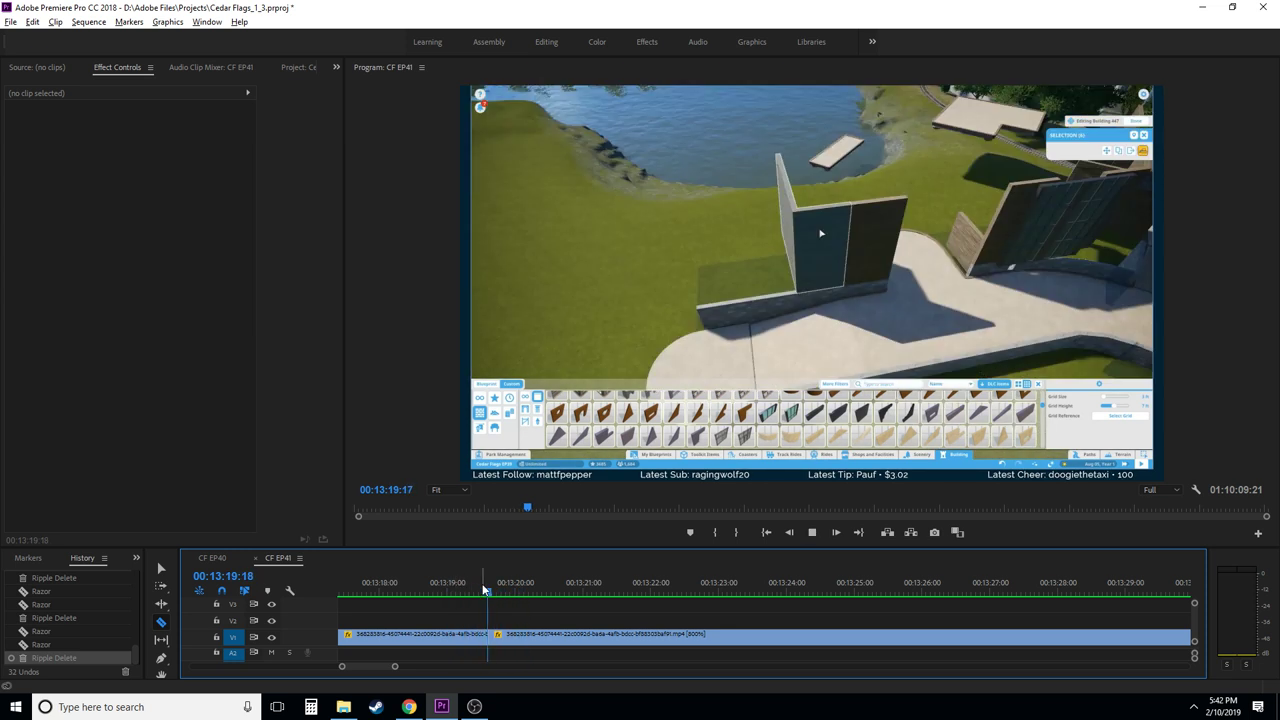
key(space)
- Split the clip at 00:13:19:11 and ripple delete the short piece up to the cut at 00:13:19:18
click(475, 594)
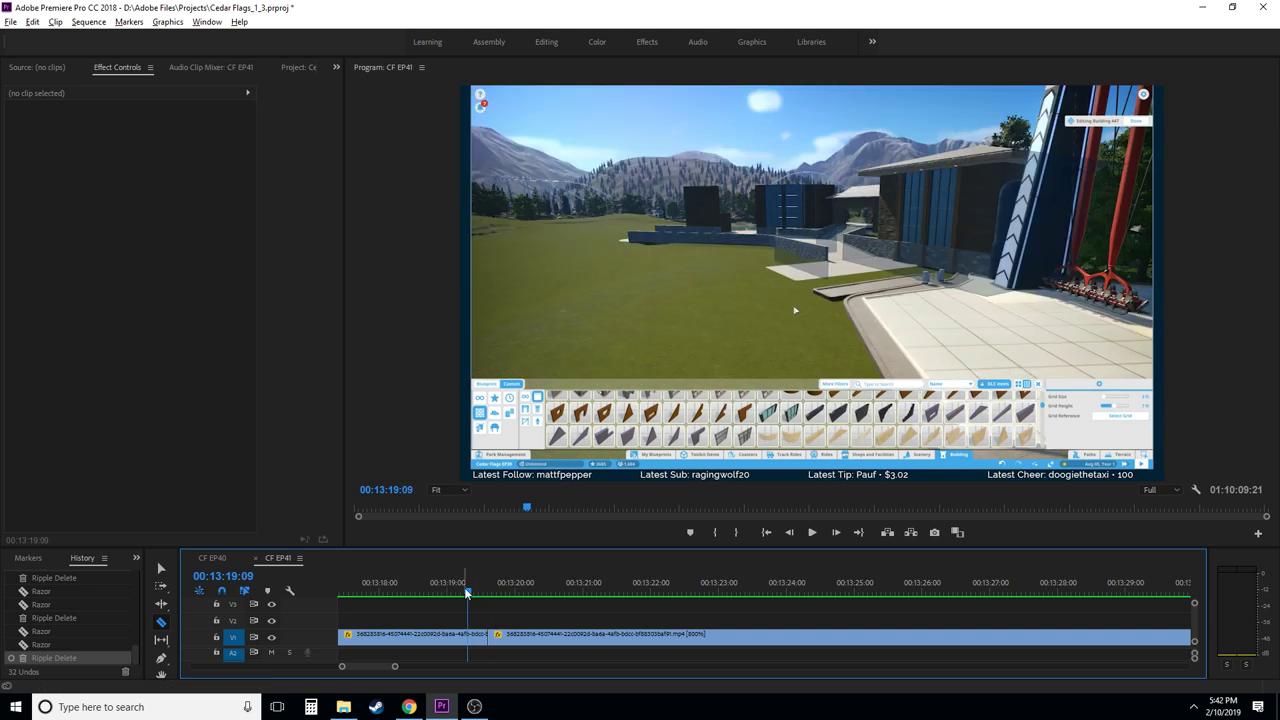
key(space)
drag(466, 592, 478, 593)
key(v)
click(481, 640)
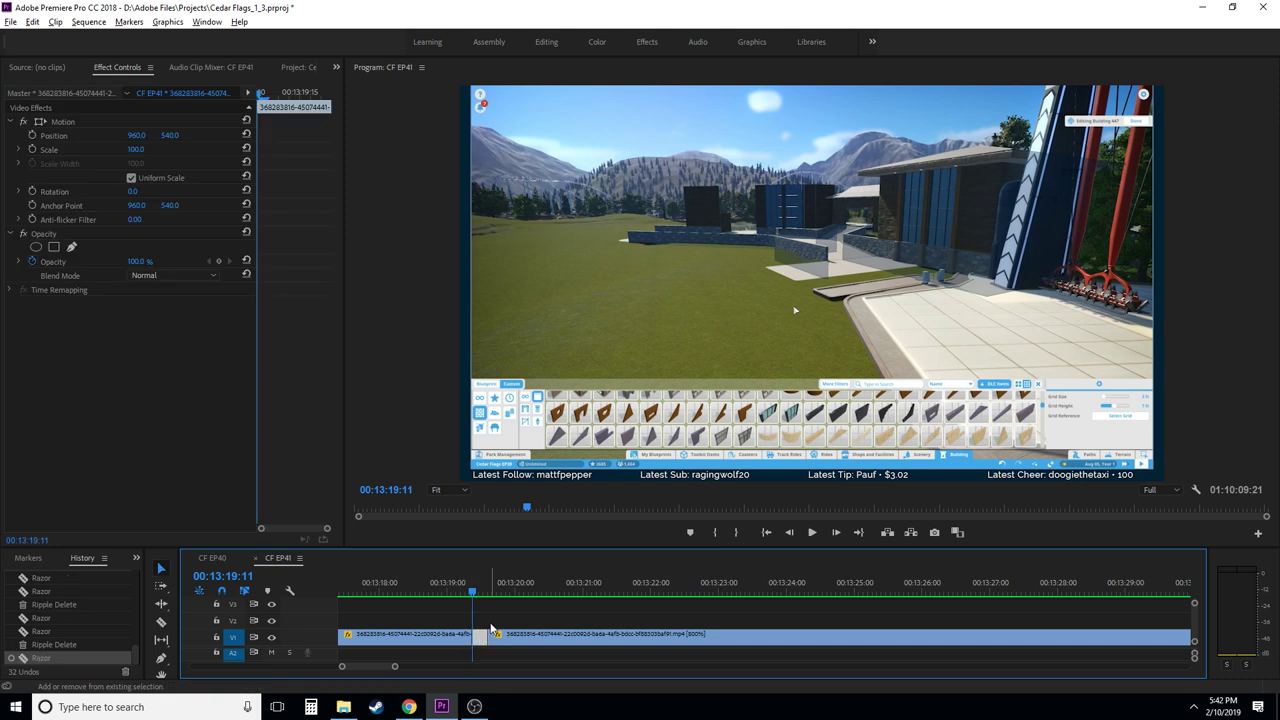
key(shift+Delete)
- Play on to the next distant view of the buildings and split the clip at 00:13:28:19
key(space)
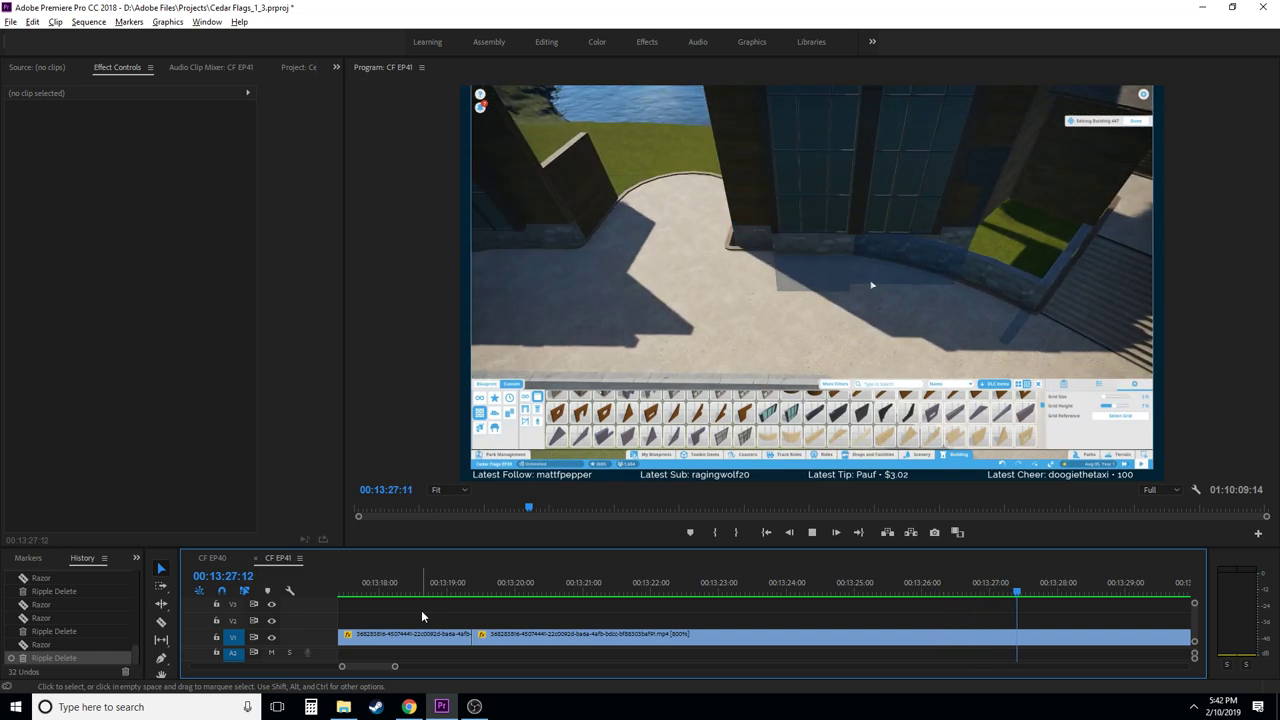
key(space)
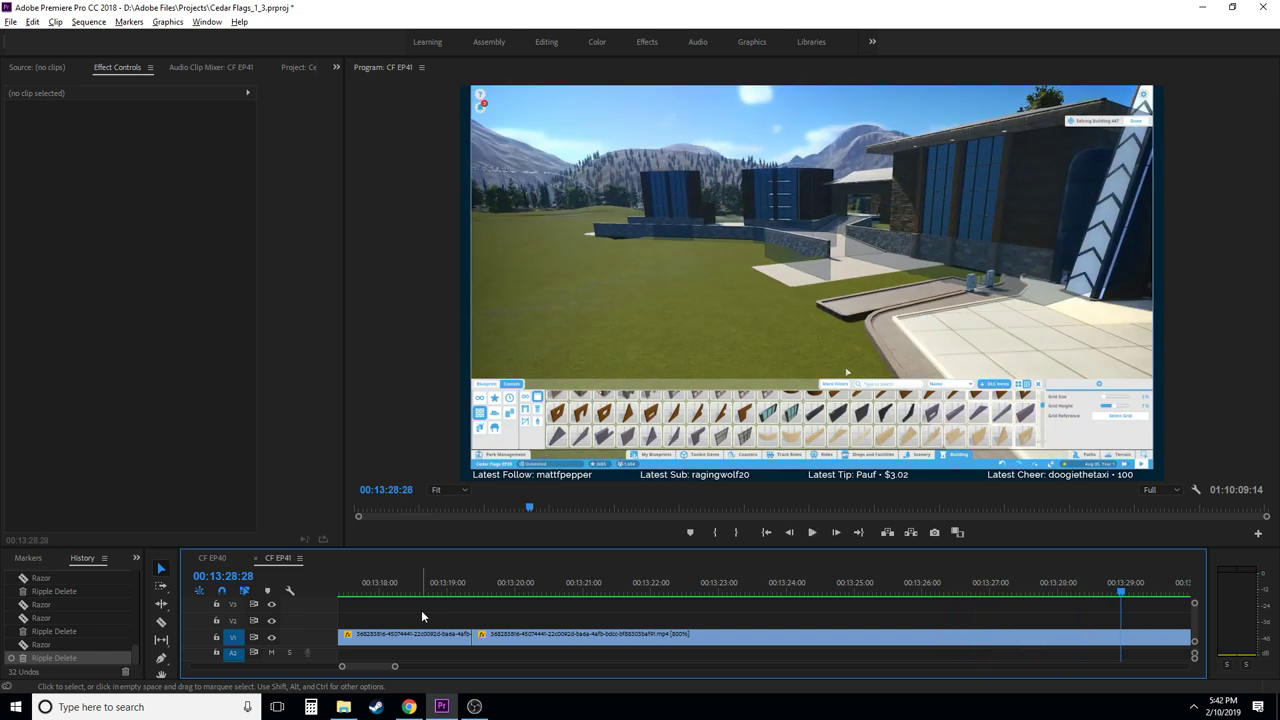
key(c)
drag(1090, 590, 1101, 595)
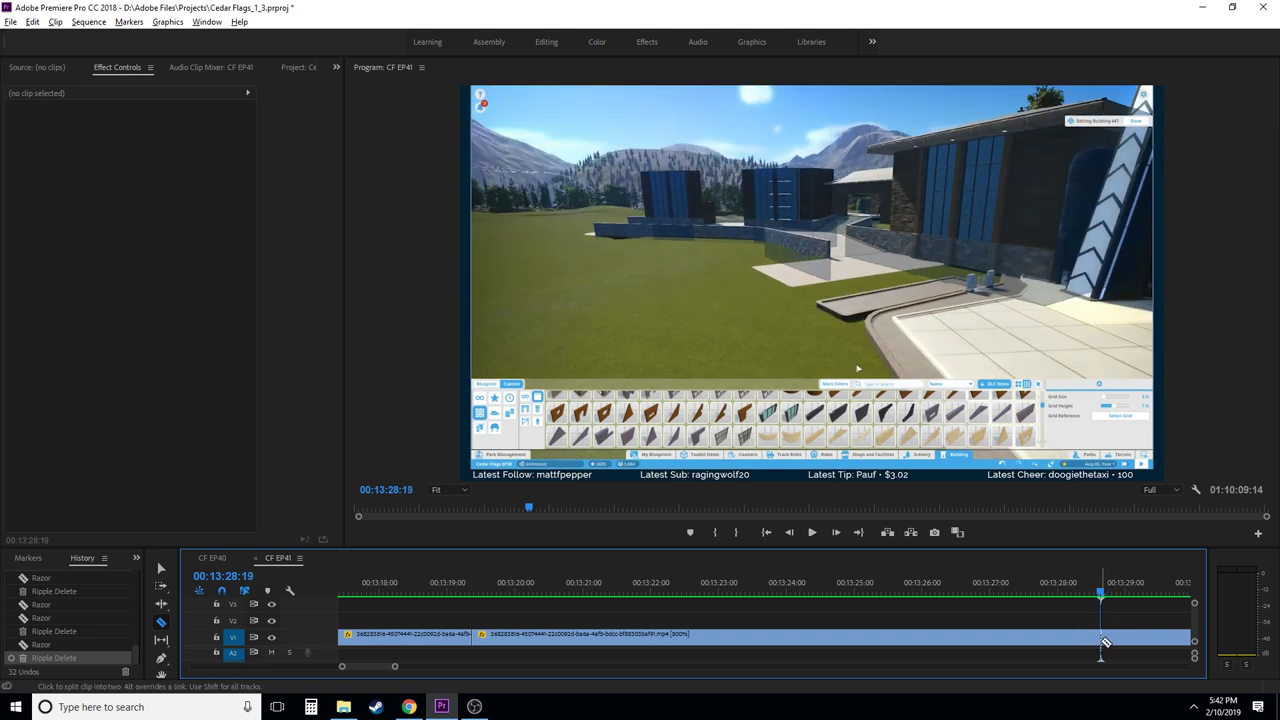
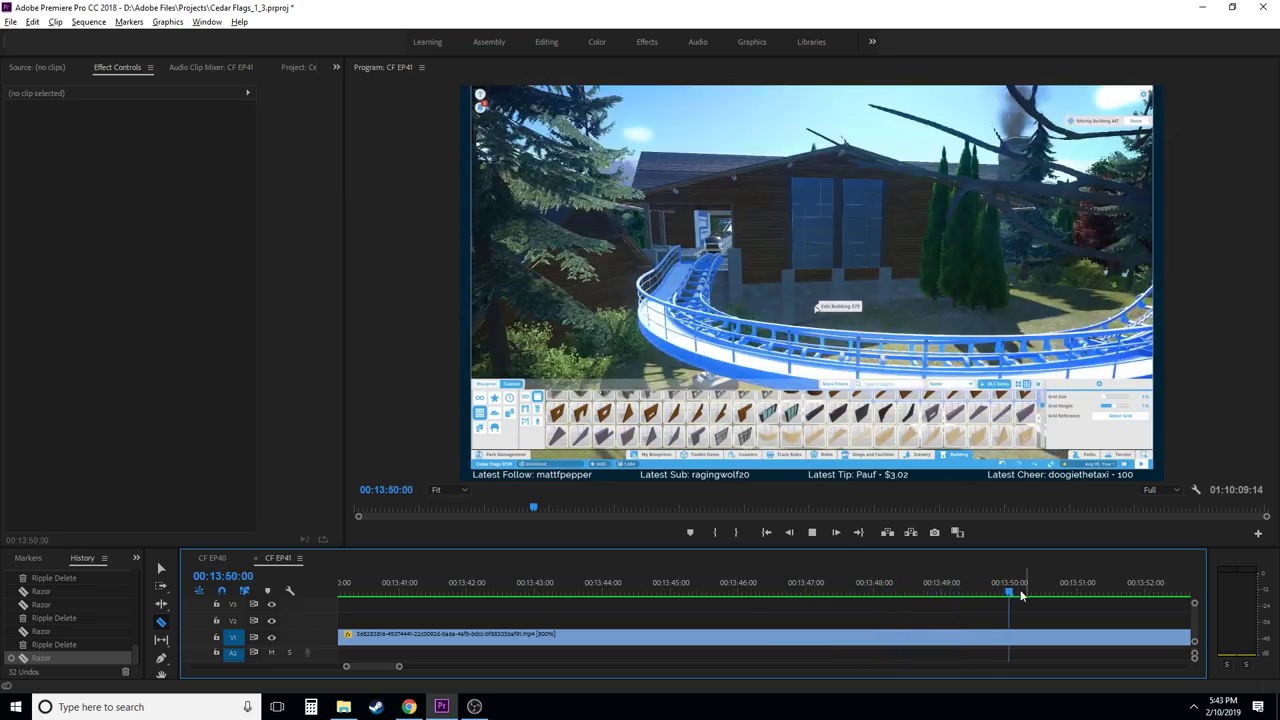
- Play and scrub ahead through the wall-building footage to 00:14:34:24 and add a marker there
key(minus)
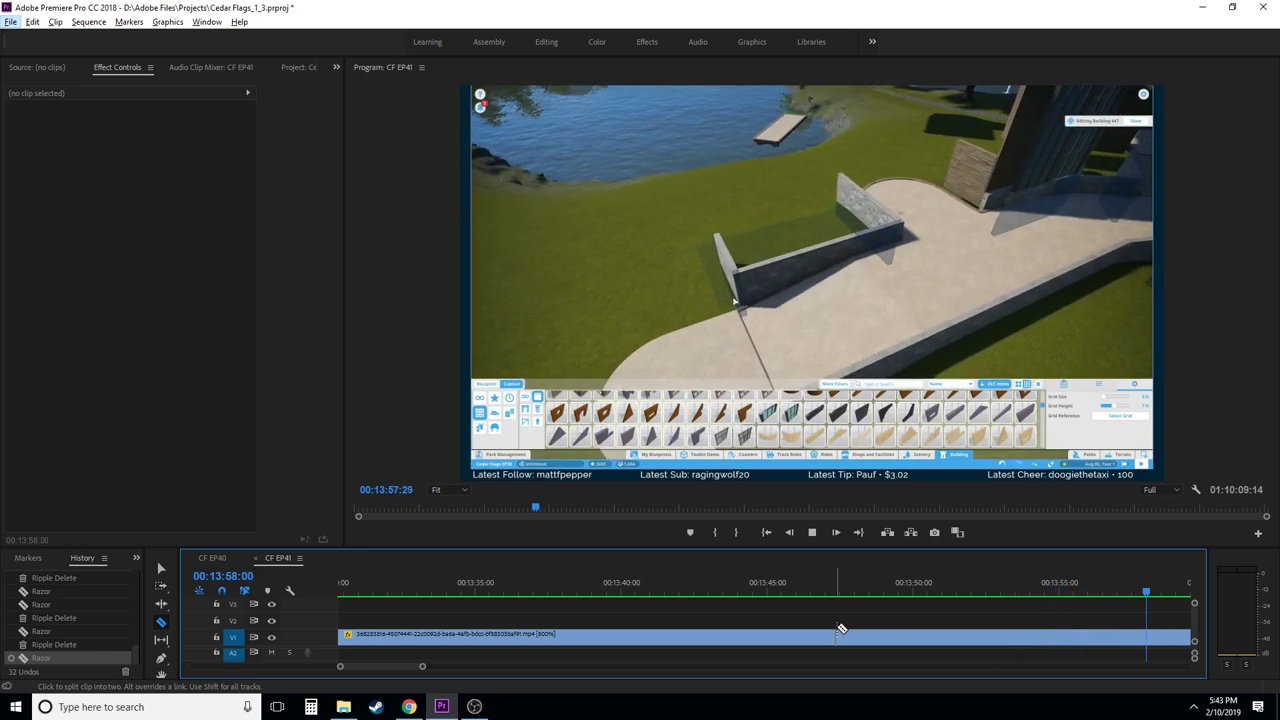
key(Down)
key(Escape)
key(Escape)
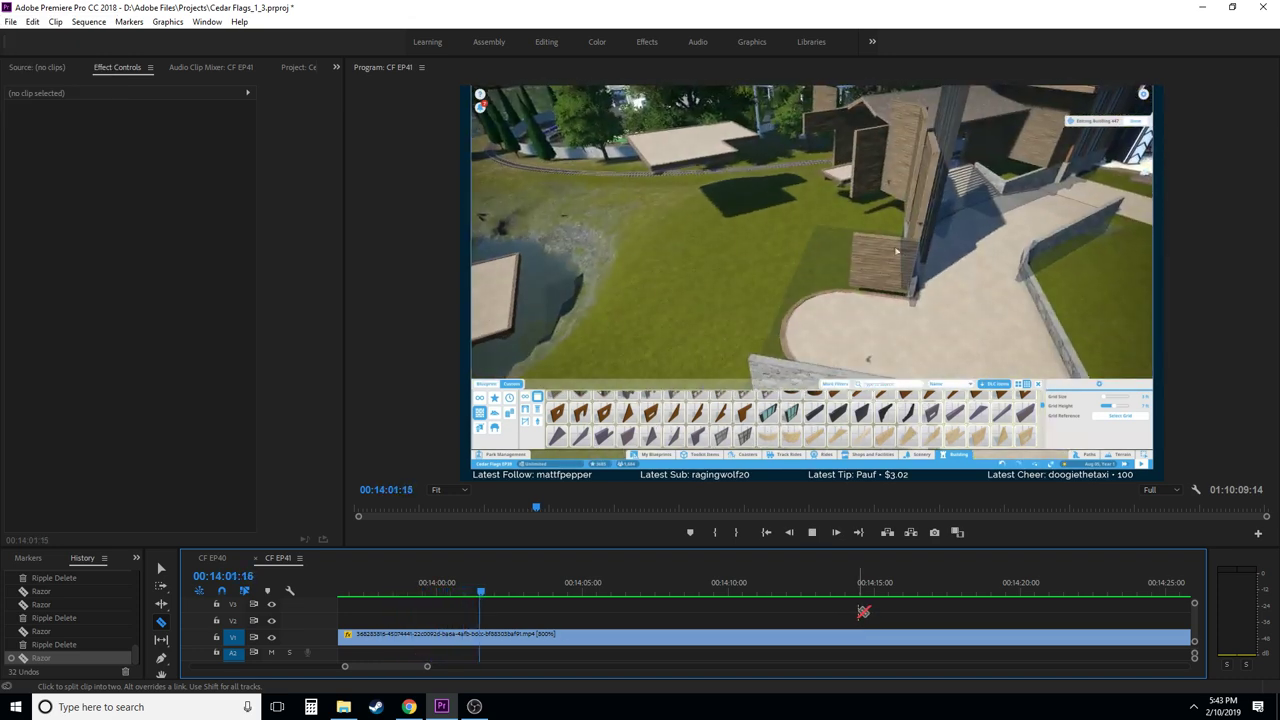
scroll(695, 622, down, 3)
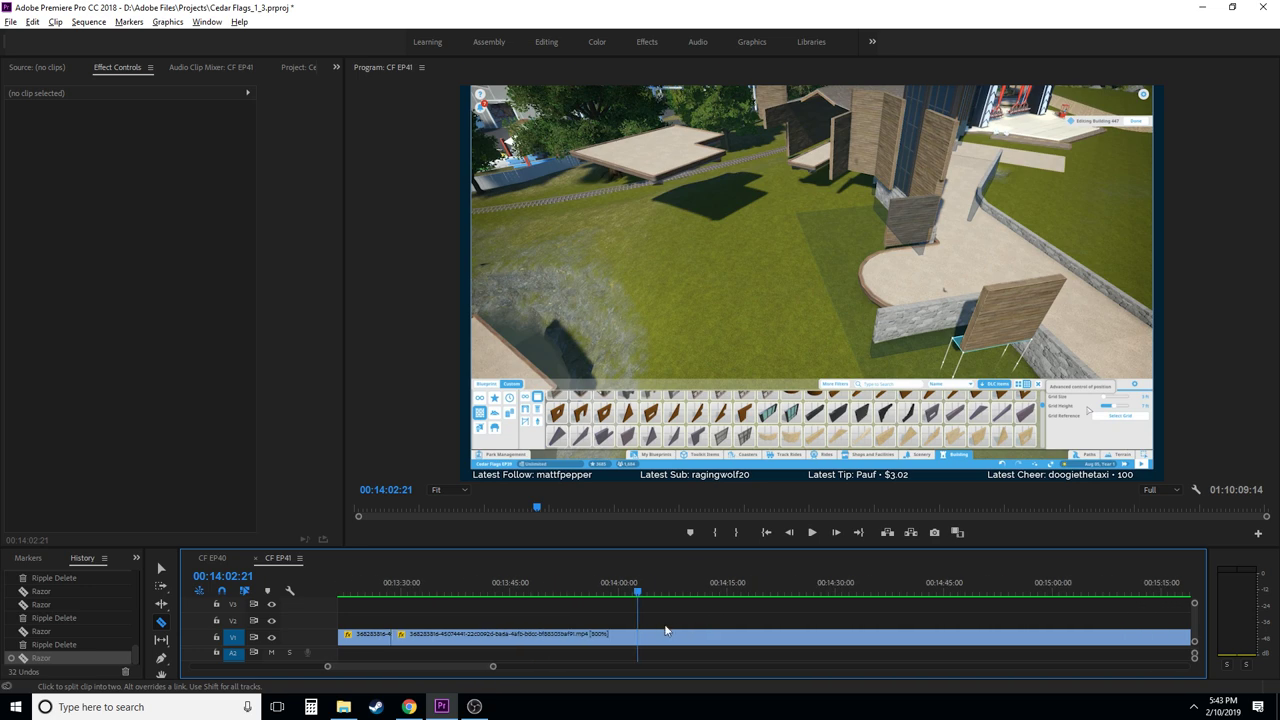
drag(645, 590, 872, 578)
key(minus)
key(minus)
key(minus)
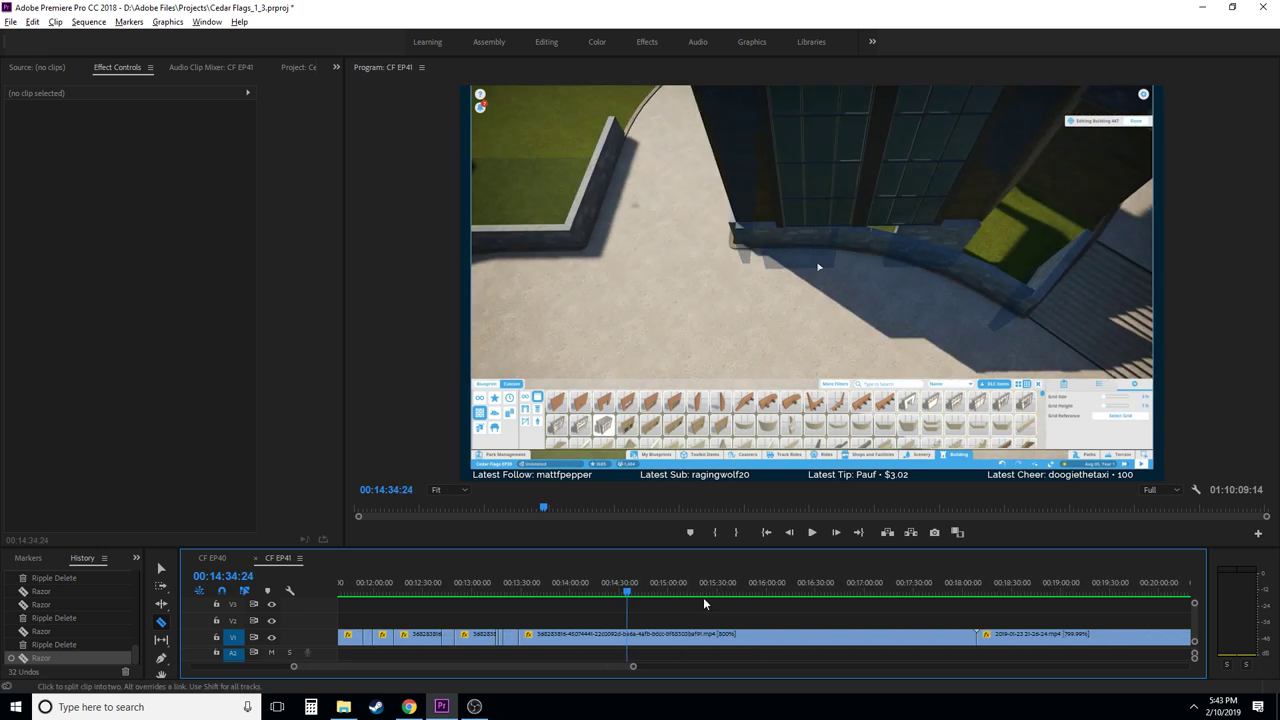
key(minus)
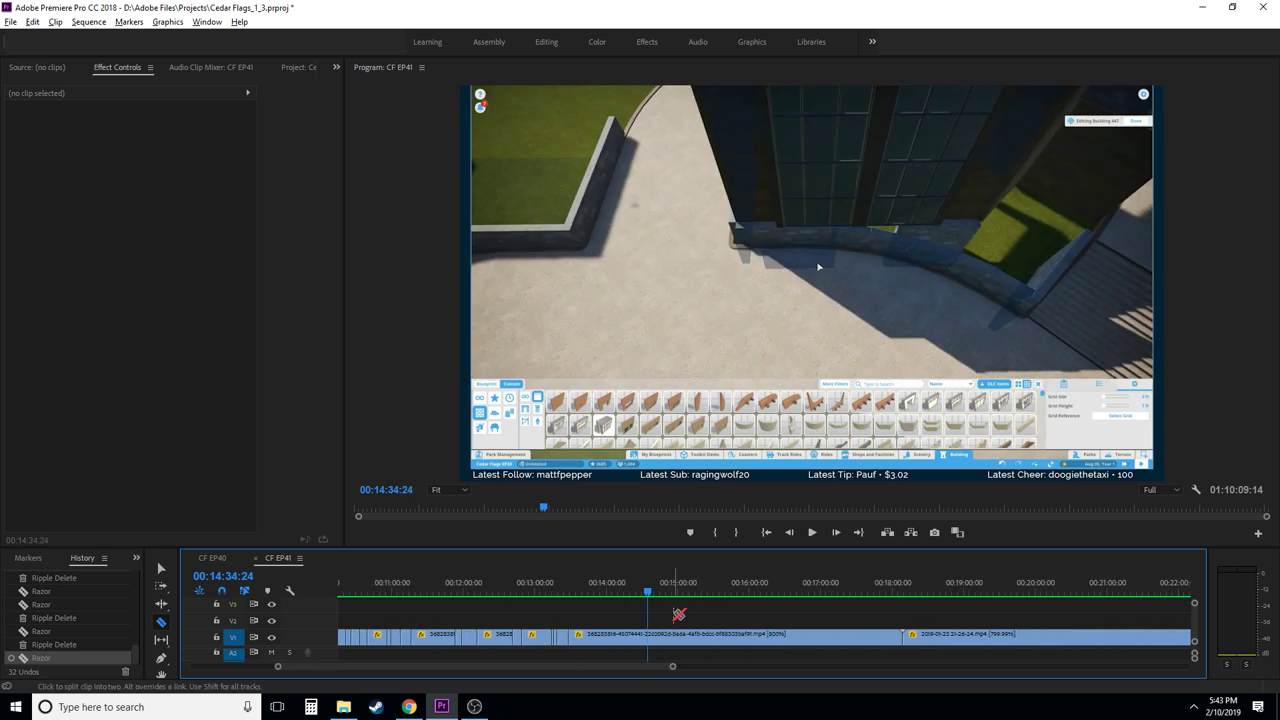
key(m)
- Examine the footage between 00:16:04 and 00:16:43 for the next distant view of the buildings across the lake
drag(826, 582, 793, 582)
key(space)
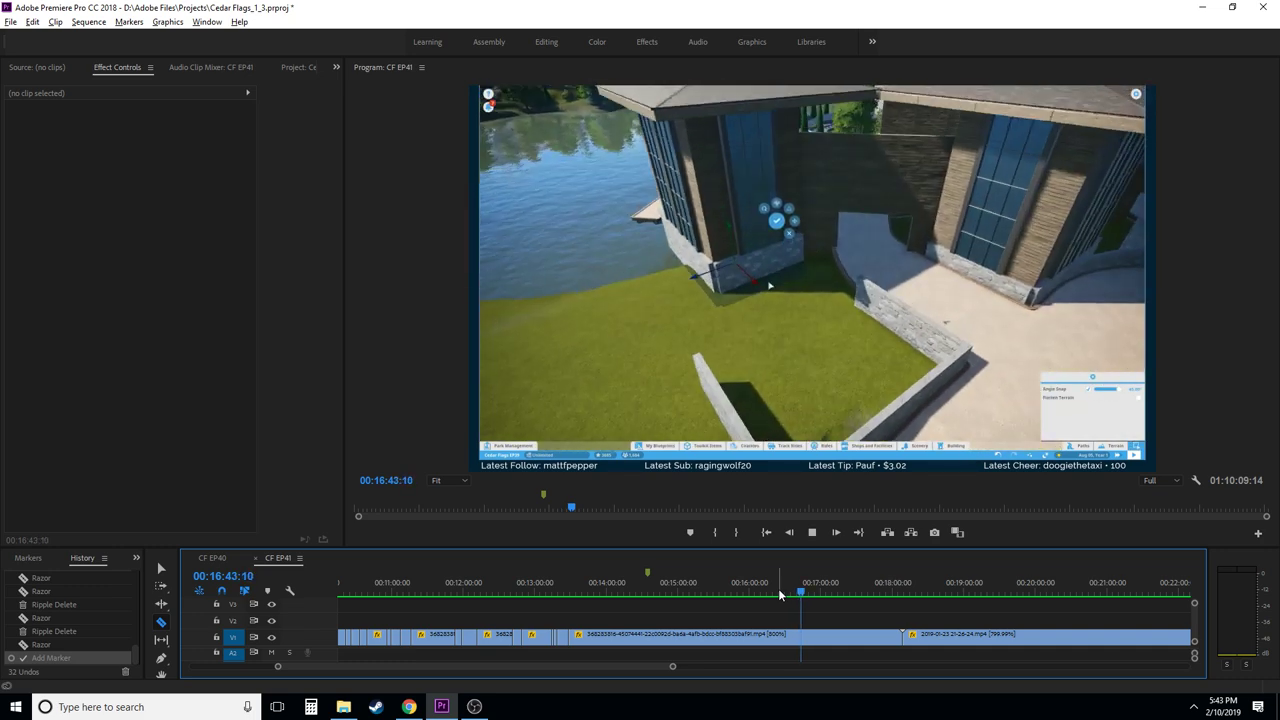
key(space)
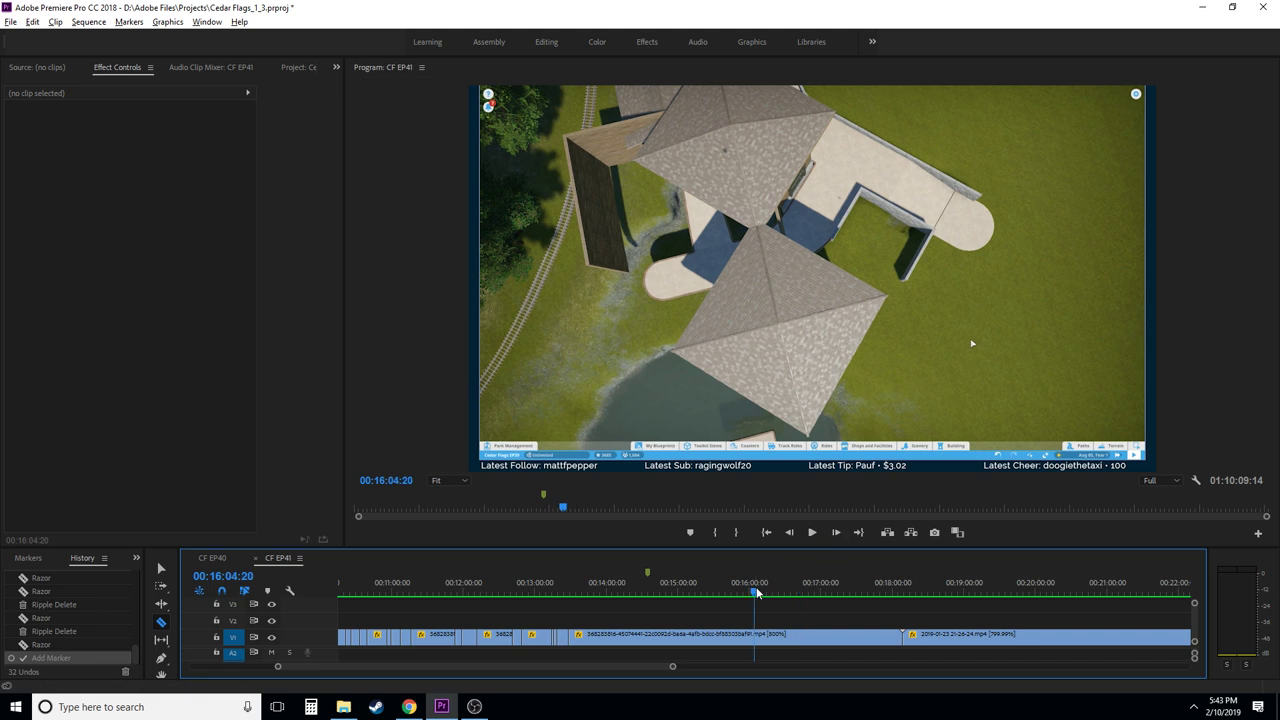
mouse_move(757, 593)
mouse_down()
mouse_move(744, 592)
mouse_move(771, 592)
mouse_up()
key(space)
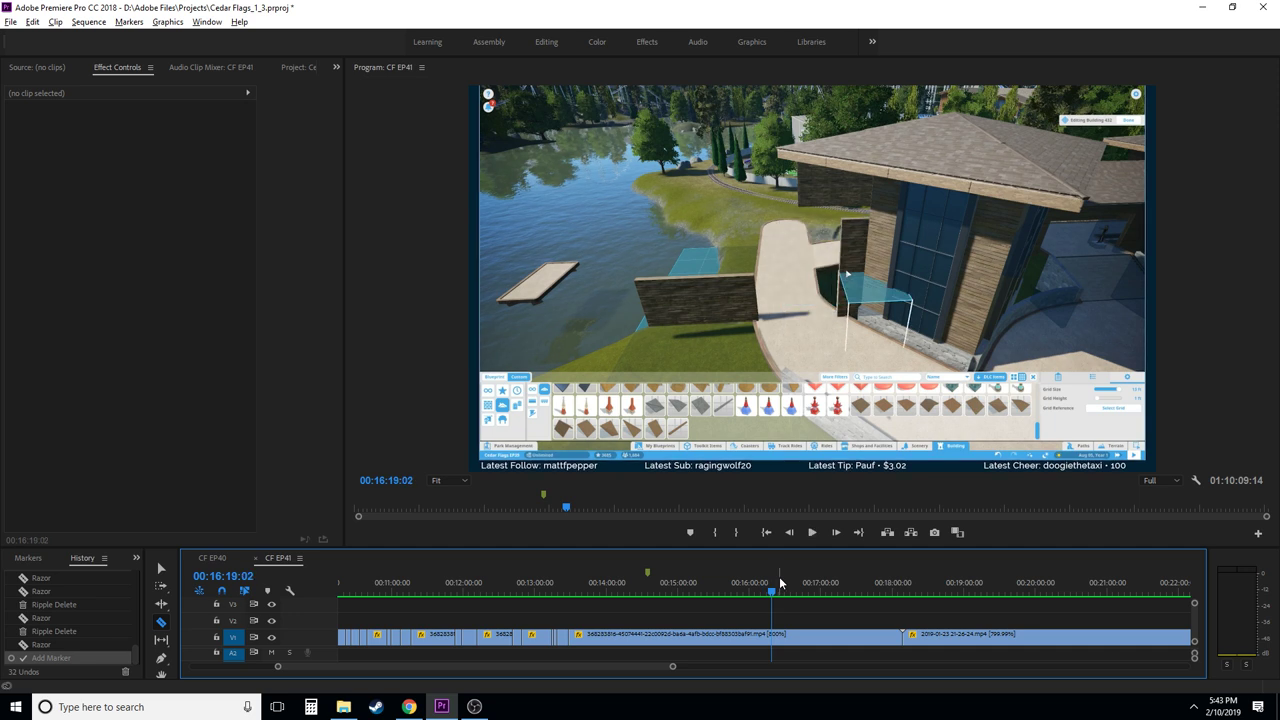
click(796, 588)
key(space)
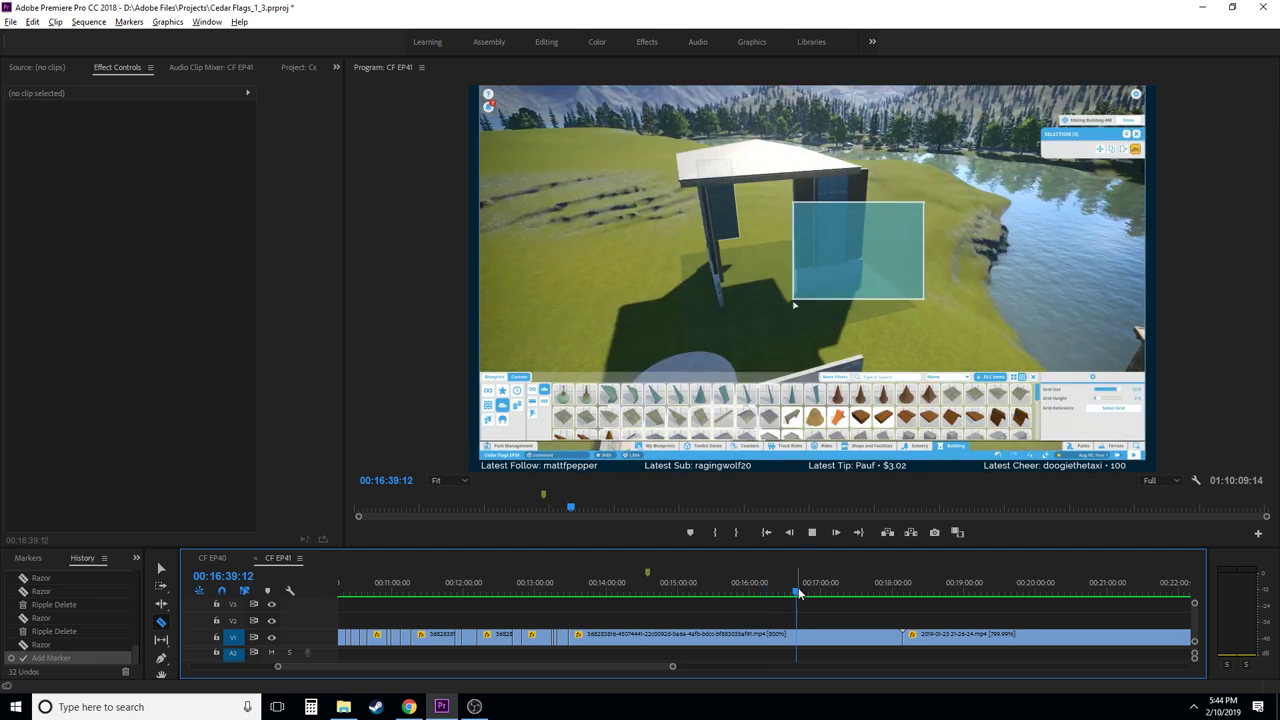
click(791, 590)
key(space)
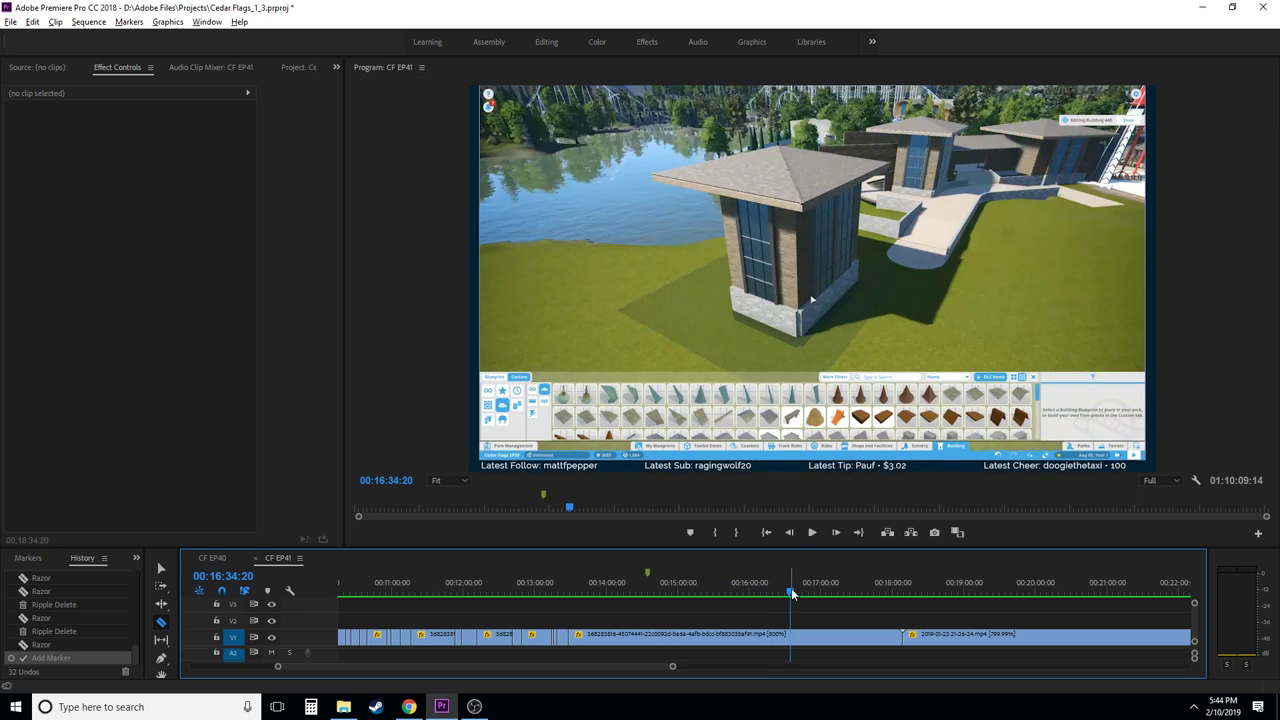
click(785, 588)
key(space)
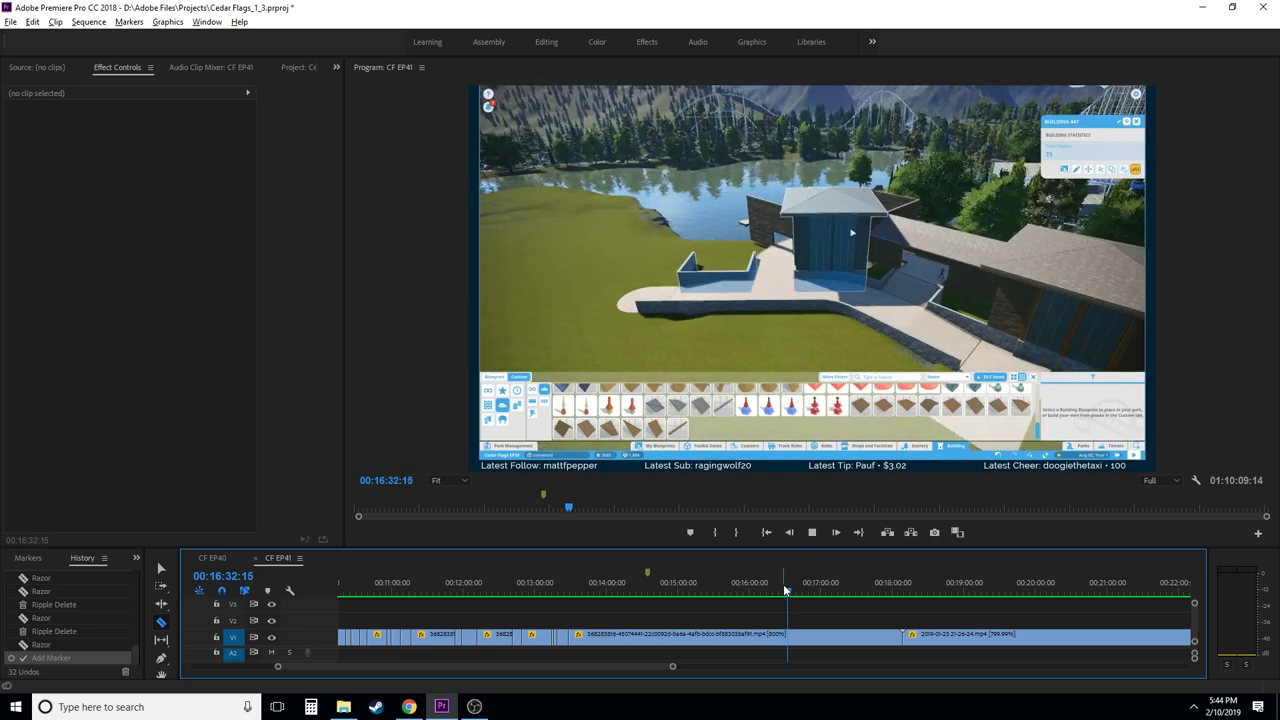
key(space)
click(785, 588)
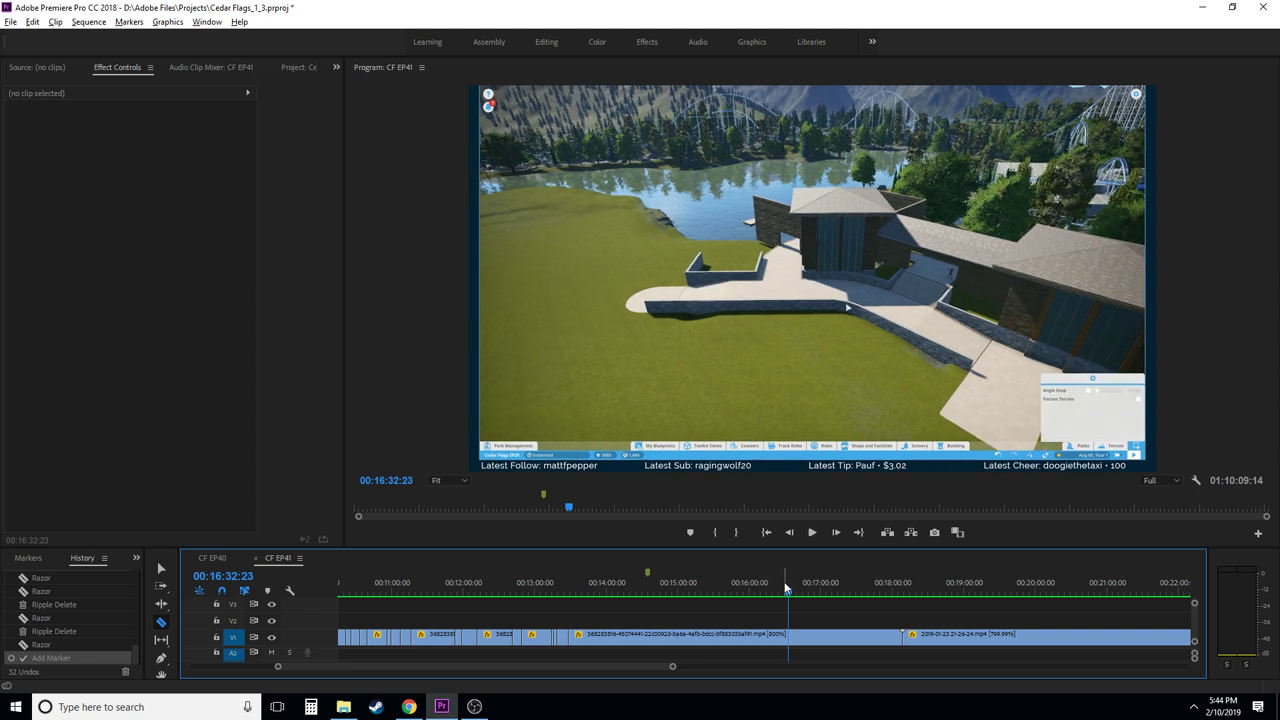
- Split the clip at 00:16:32:21 and ripple delete the section back to the cut at 00:13:28:19
key(c)
click(788, 634)
key(v)
click(762, 634)
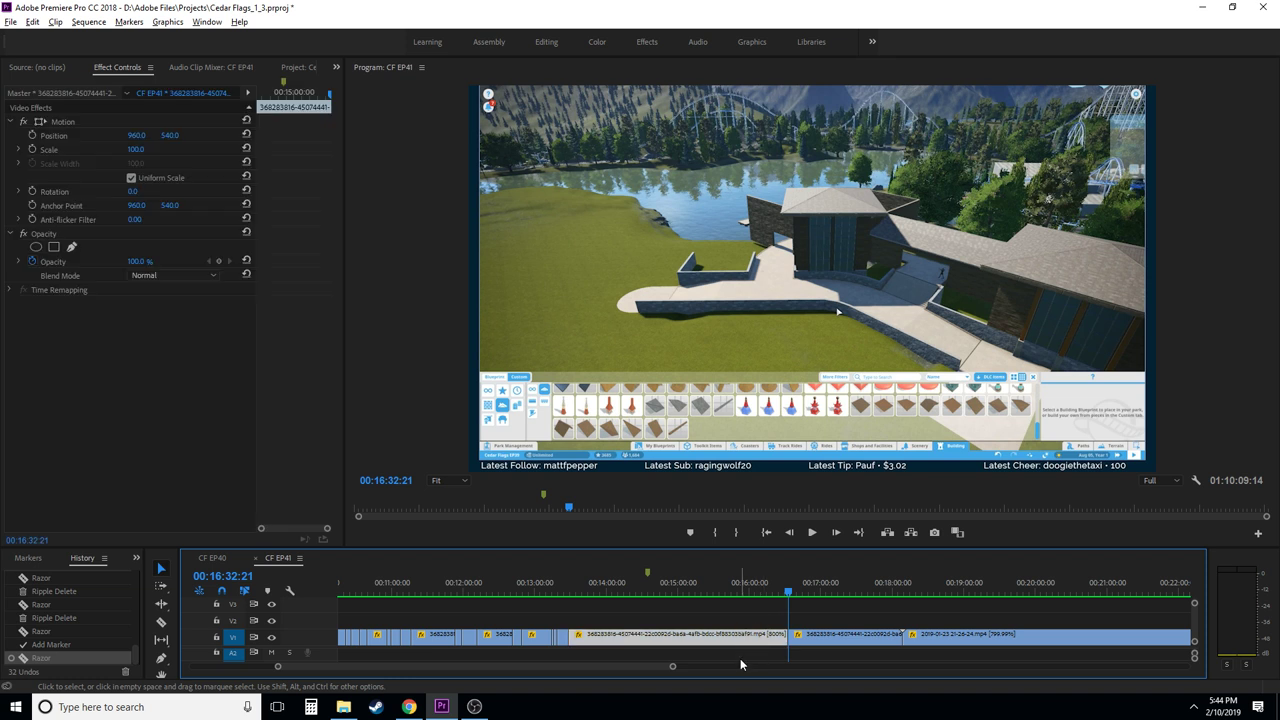
key(shift+Delete)
- Clear all markers from the sequence
right_click(648, 573)
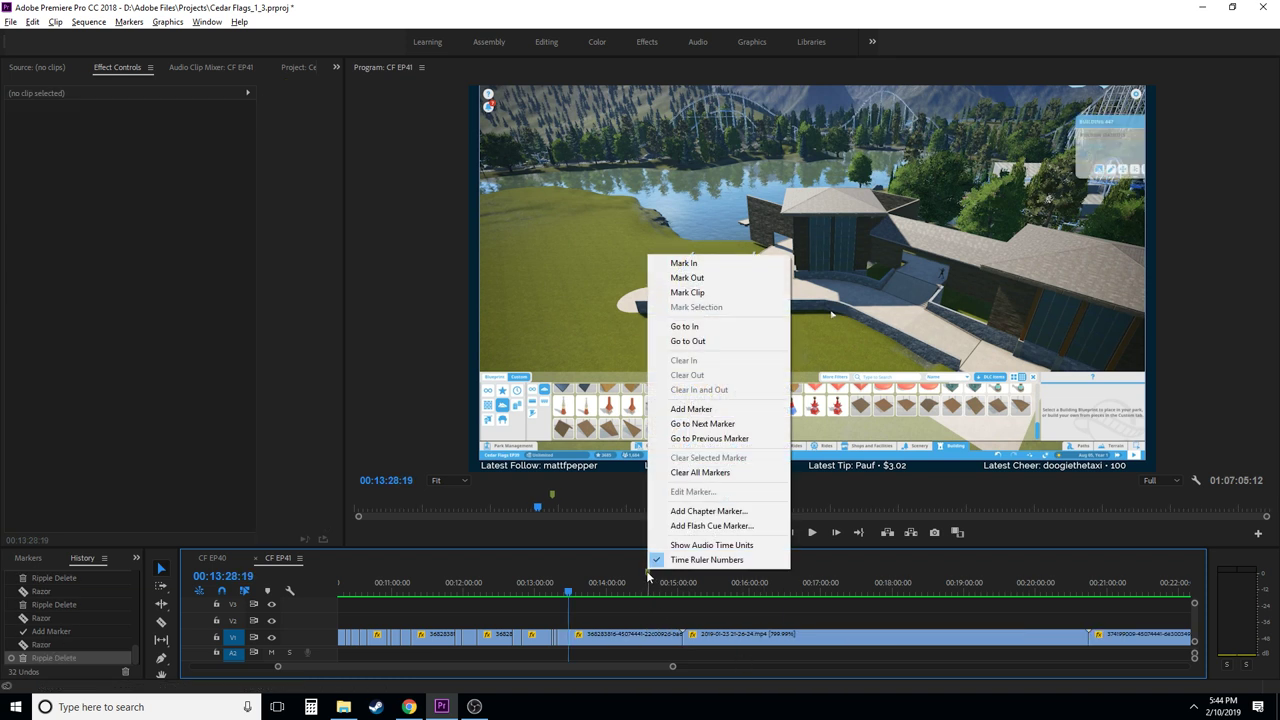
click(700, 472)
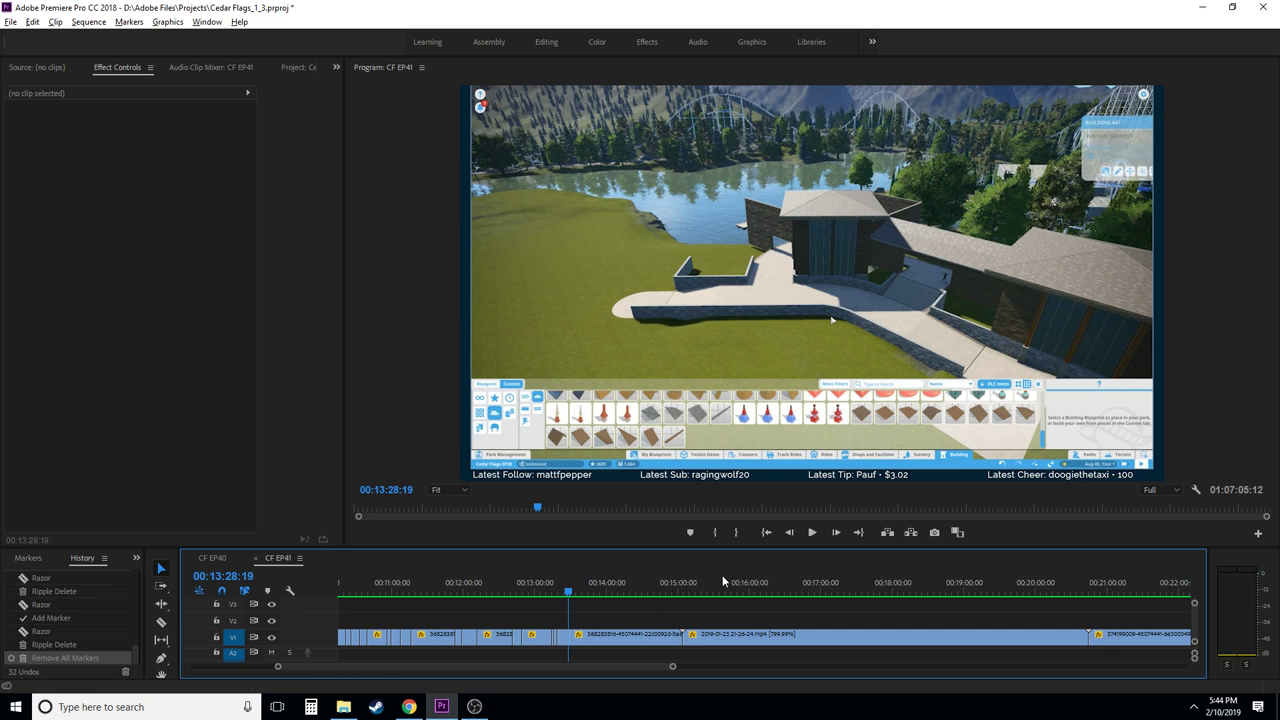
key(m)
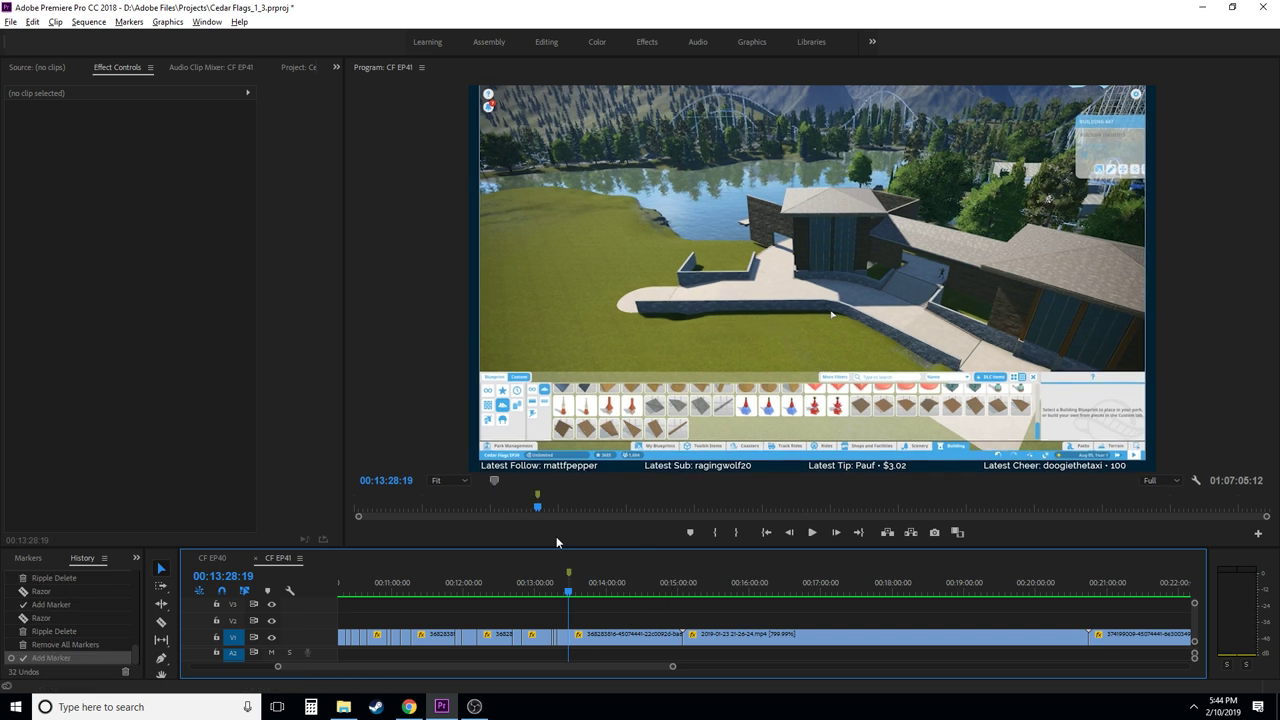
right_click(570, 573)
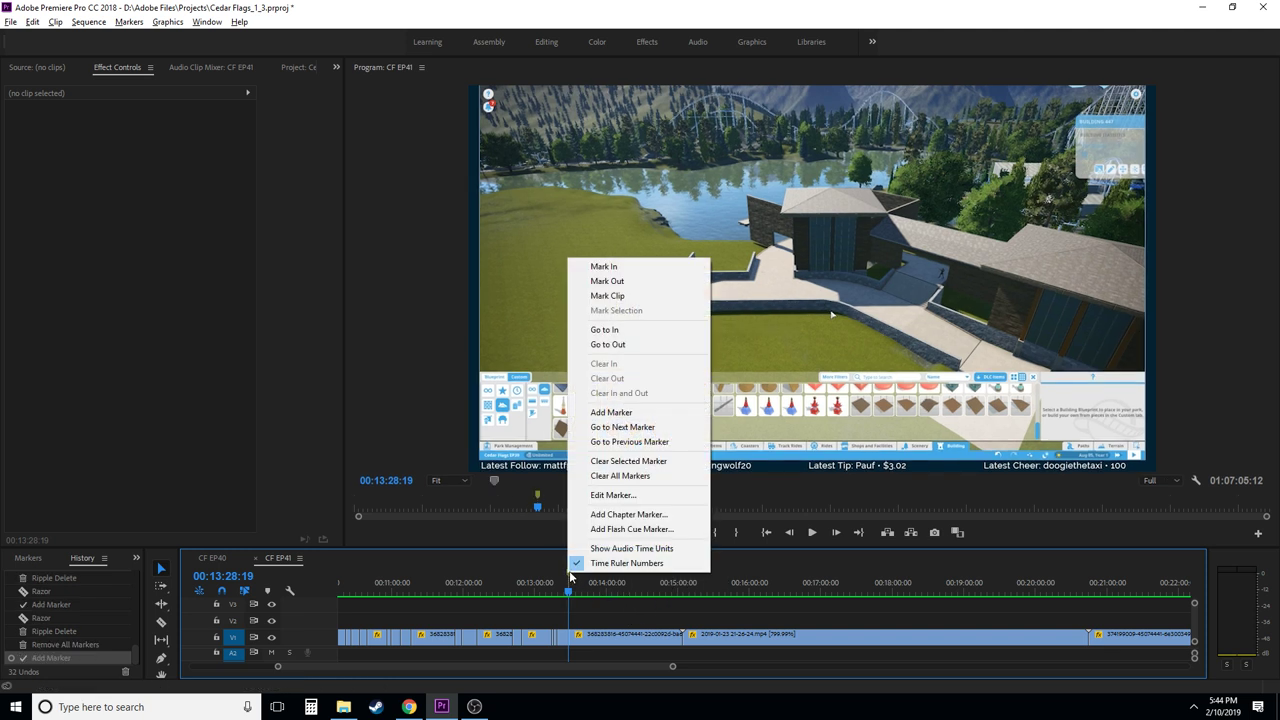
click(625, 476)
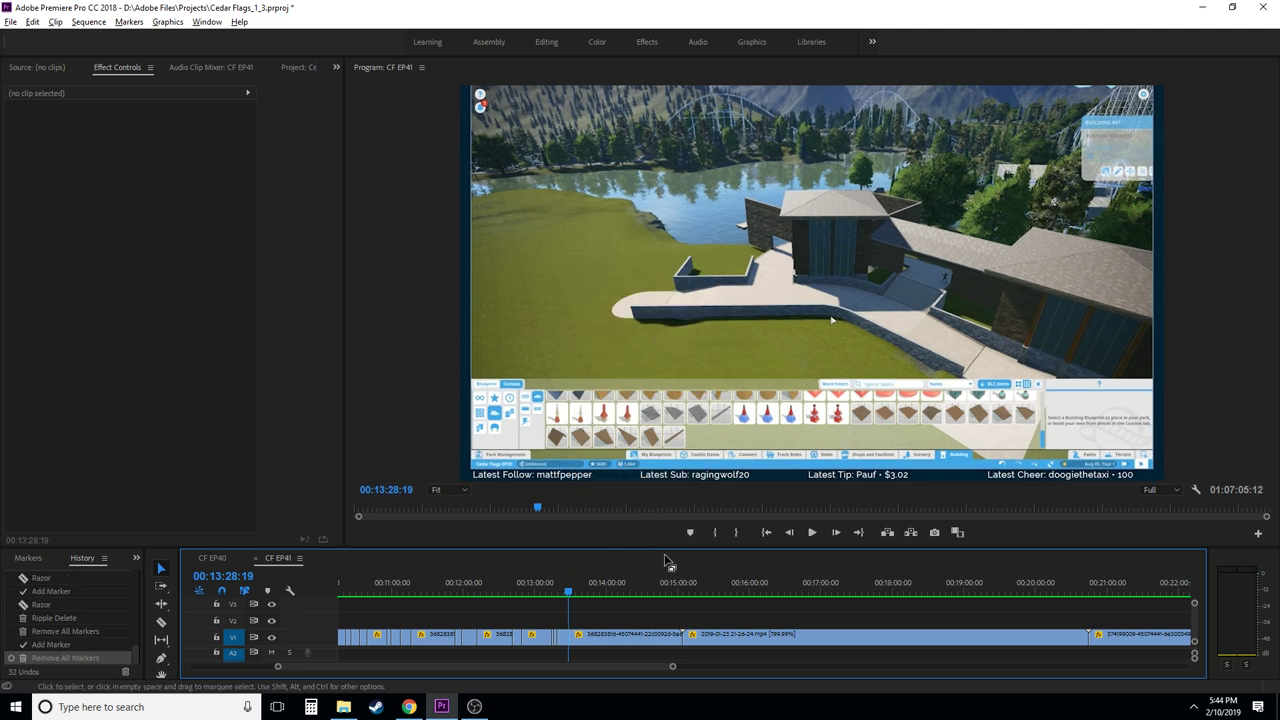
- Play the footage from 00:13:27:23 across the join at 00:13:28:19 to check the transition
key(=)
key(=)
key(=)
key(=)
key(=)
key(=)
key(=)
key(=)
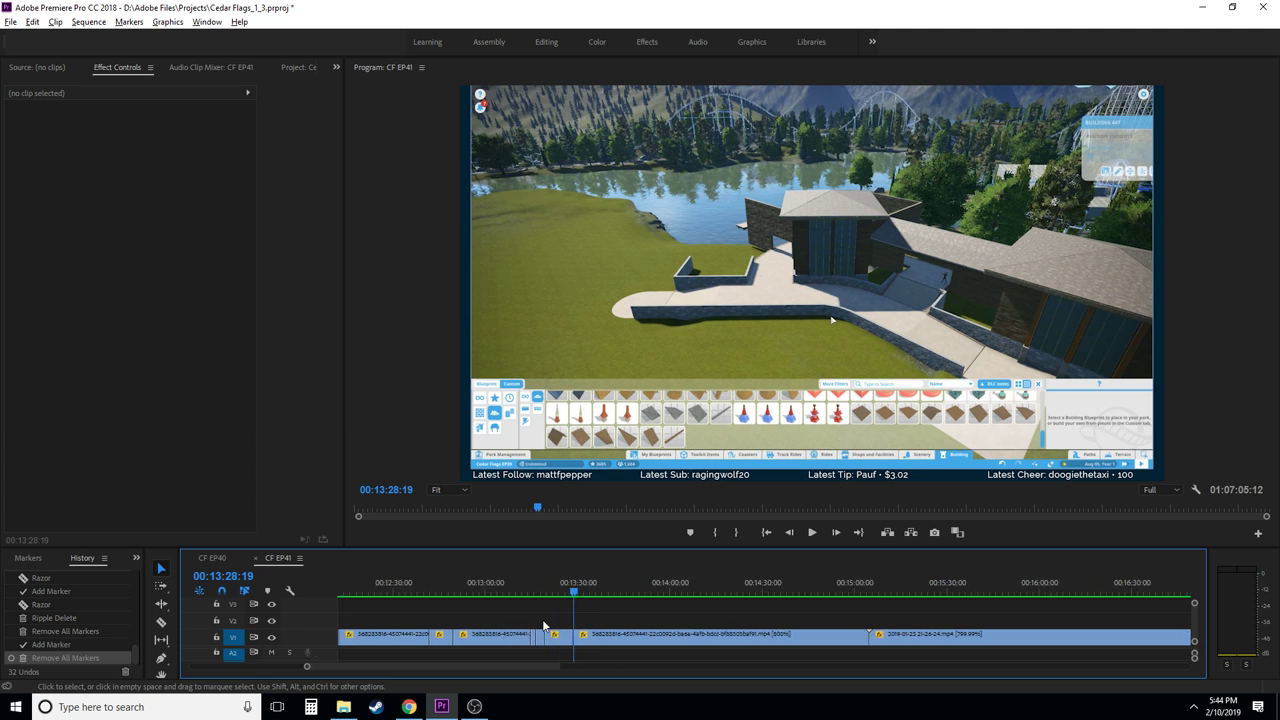
key(c)
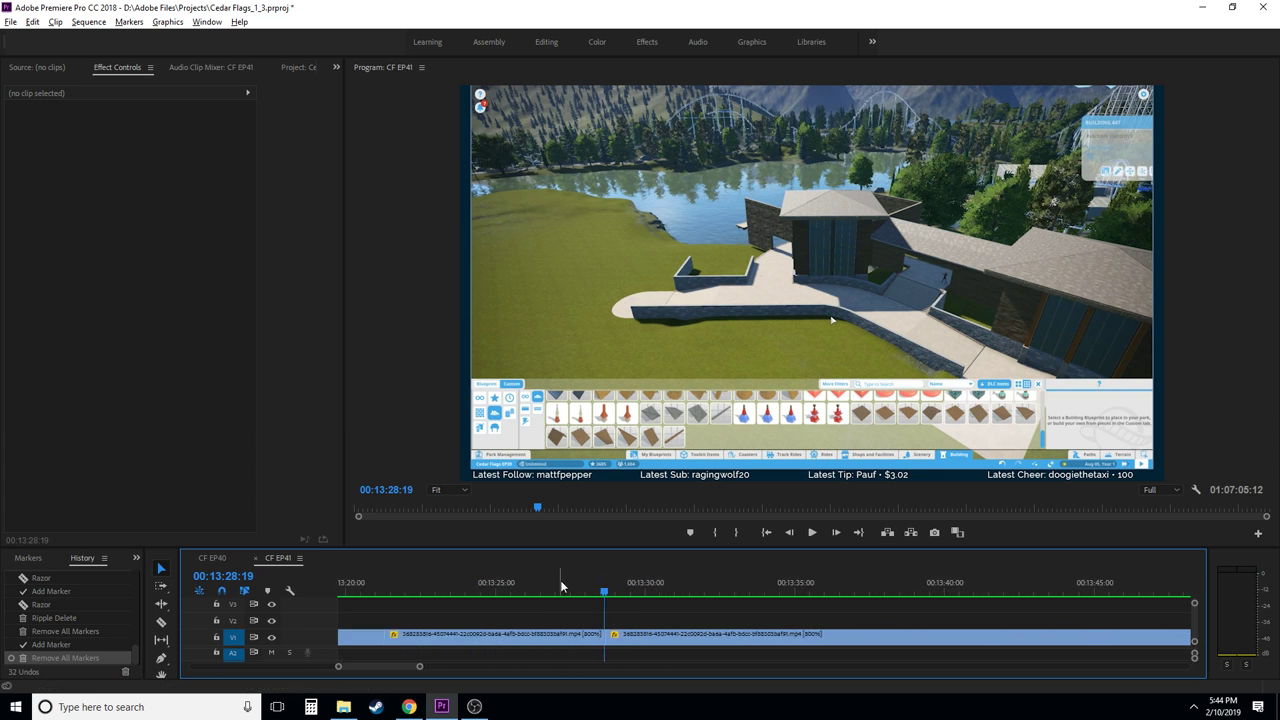
drag(560, 585, 580, 587)
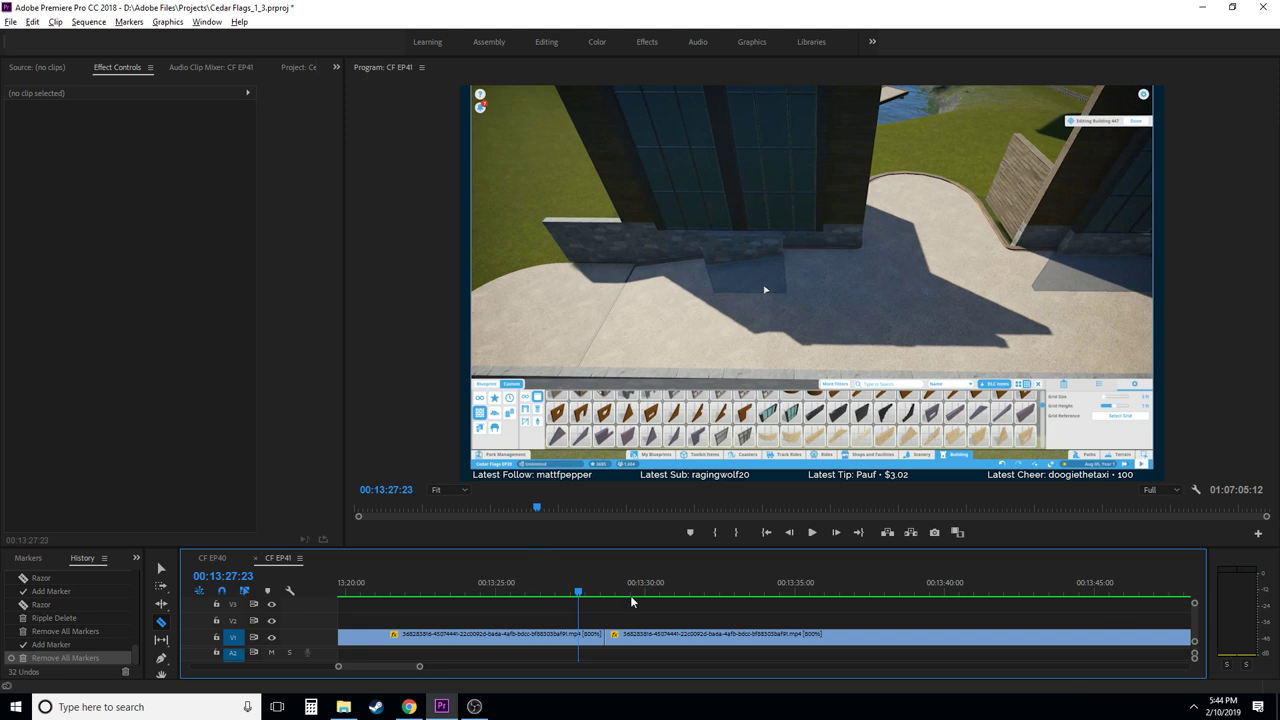
key(space)
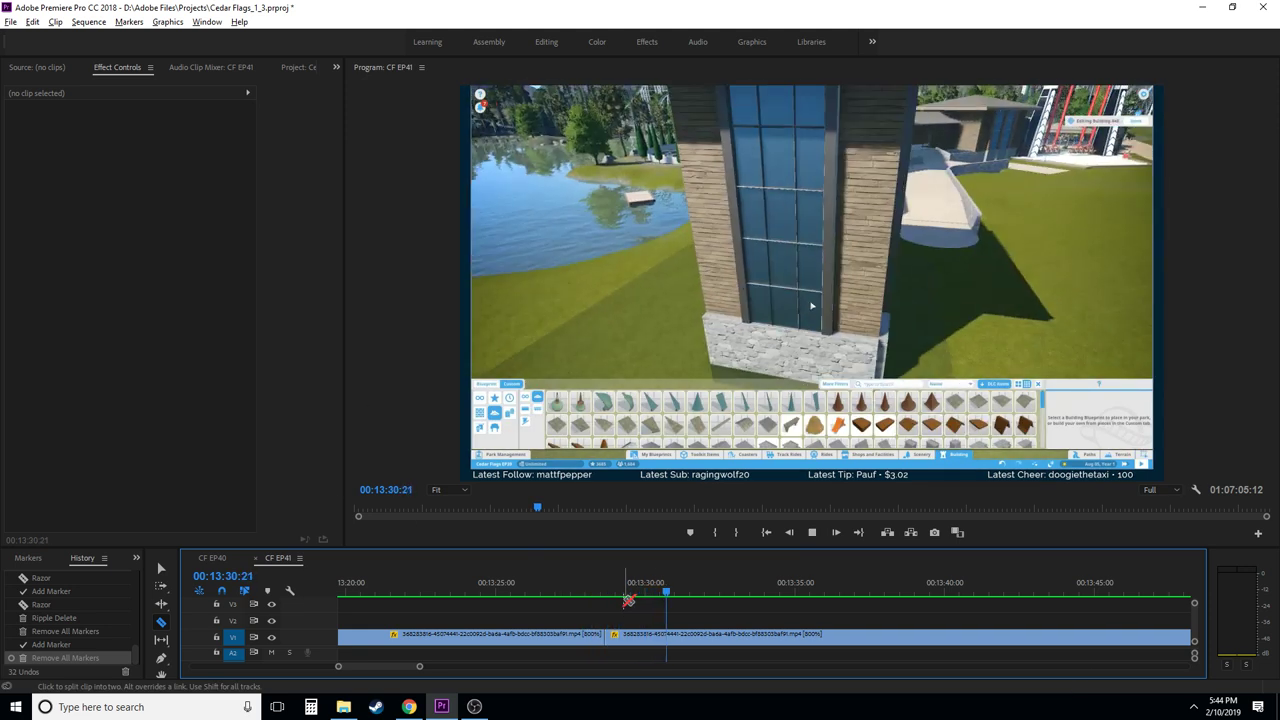
key(space)
- Replay the footage from 00:13:27:03 and from further back across the join to review the new tower's first shots
key(minus)
key(minus)
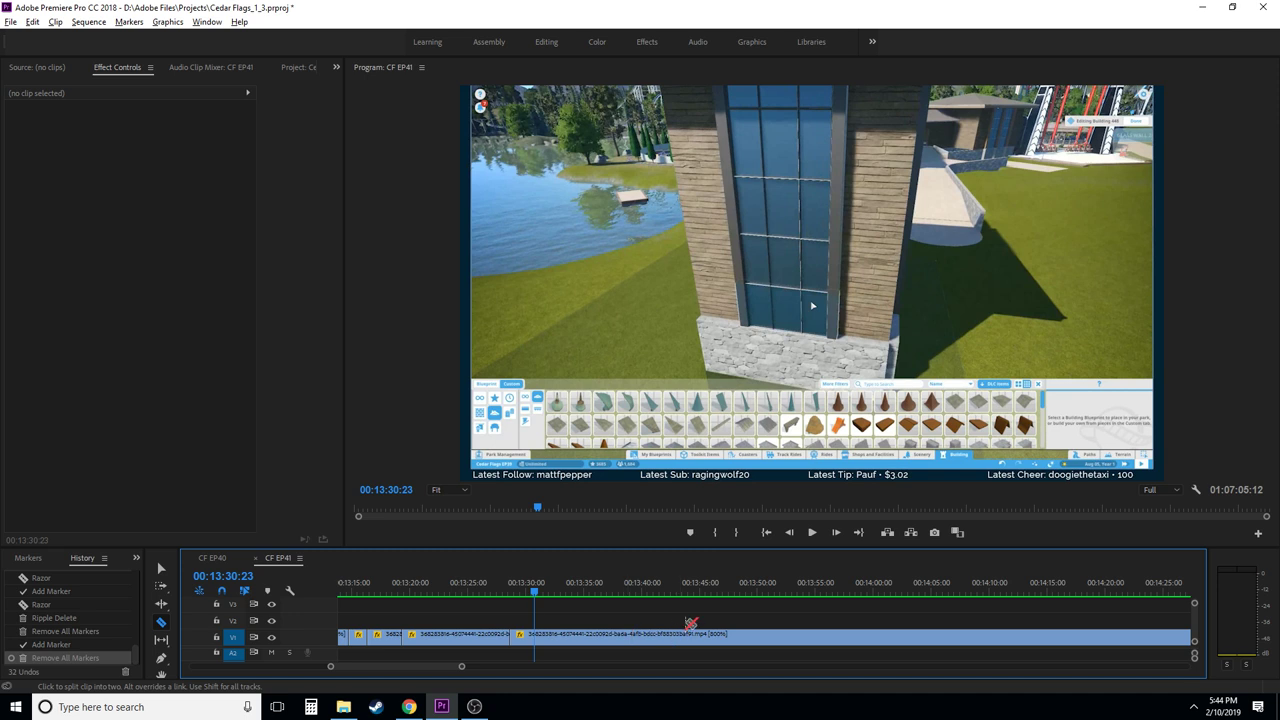
click(494, 592)
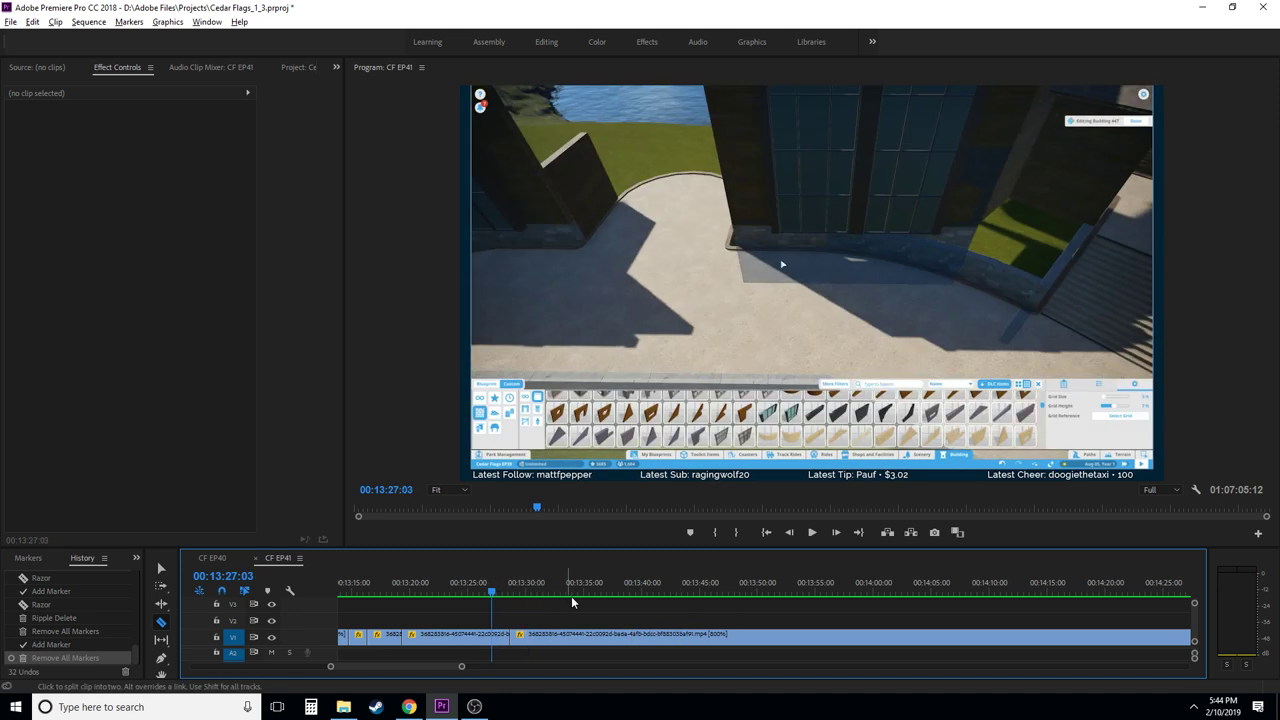
key(space)
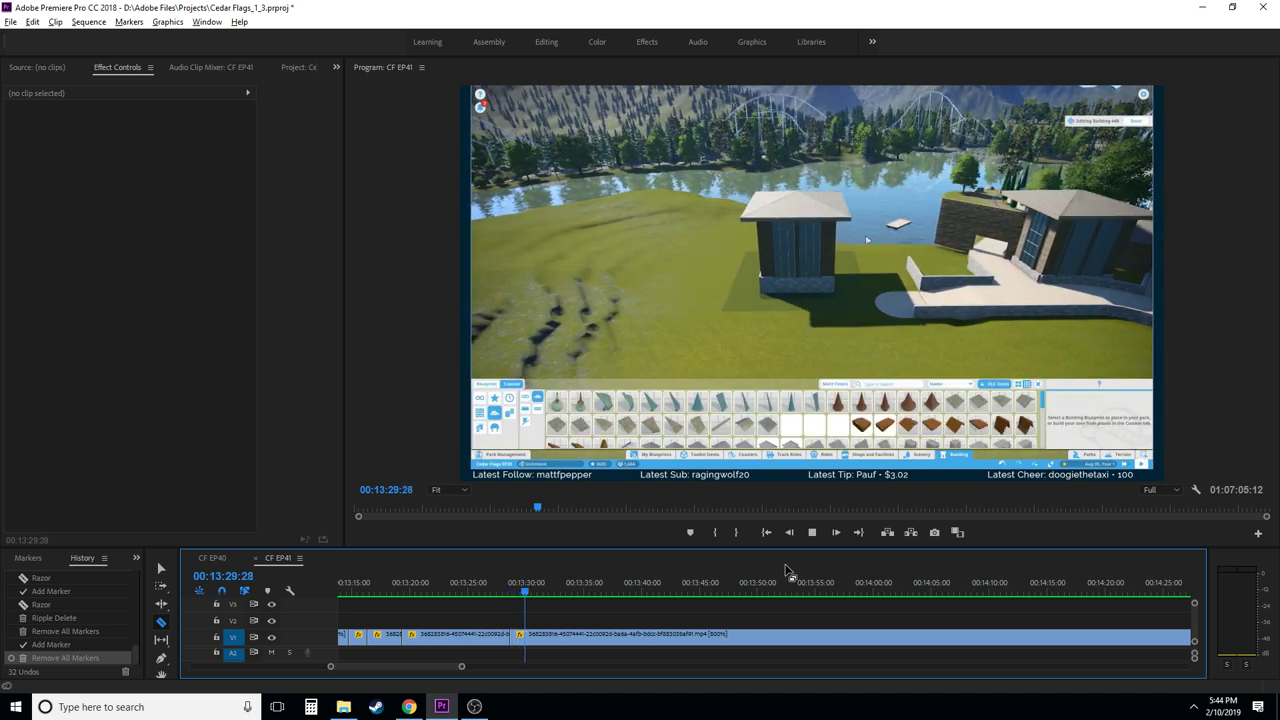
key(space)
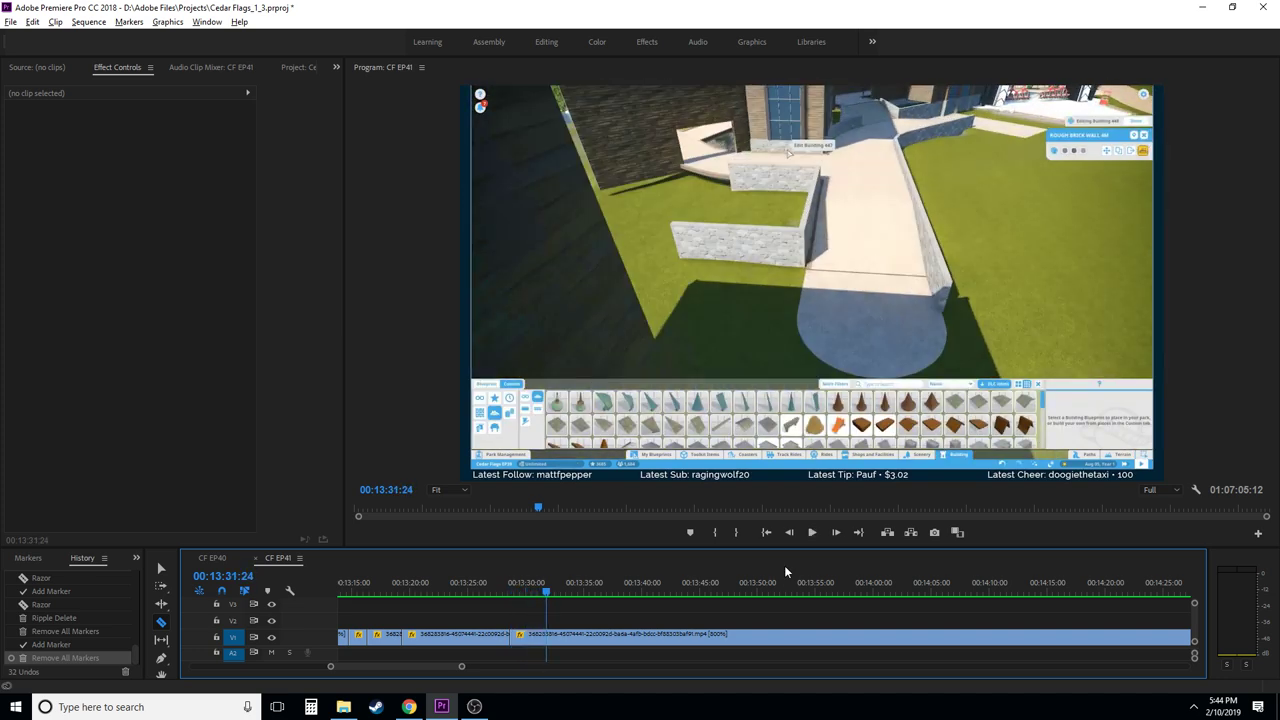
click(511, 590)
key(space)
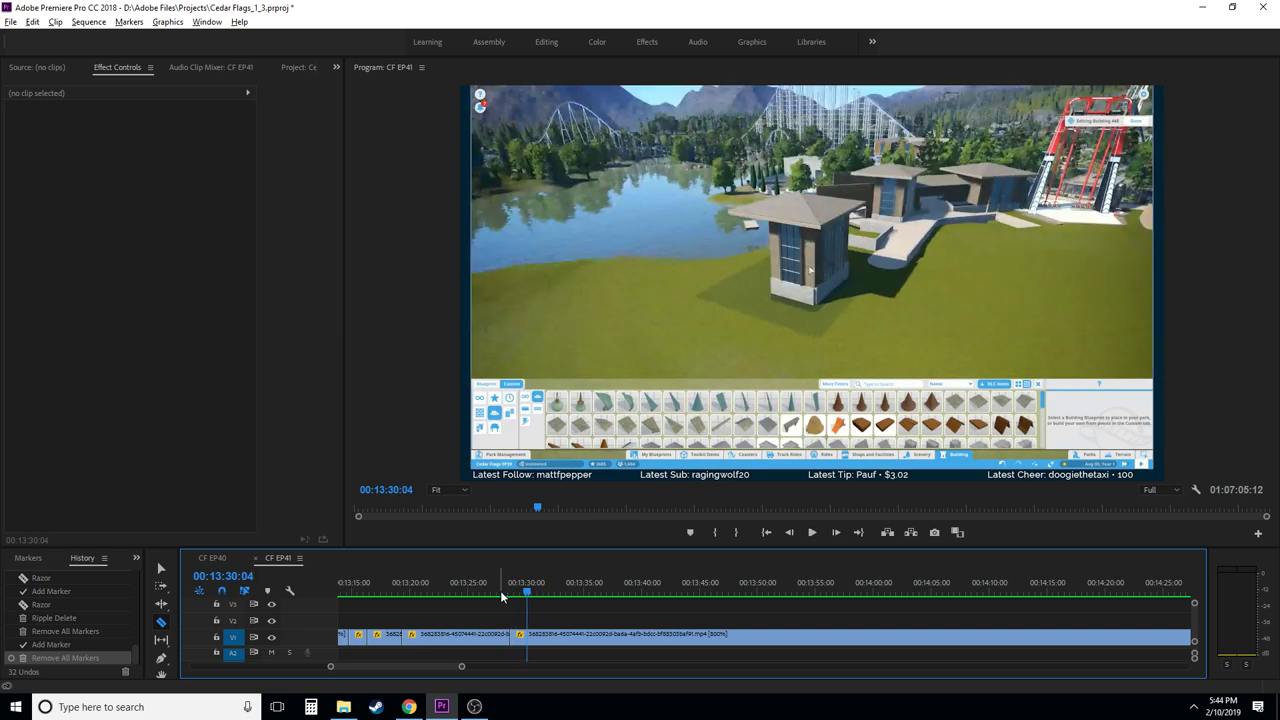
click(435, 591)
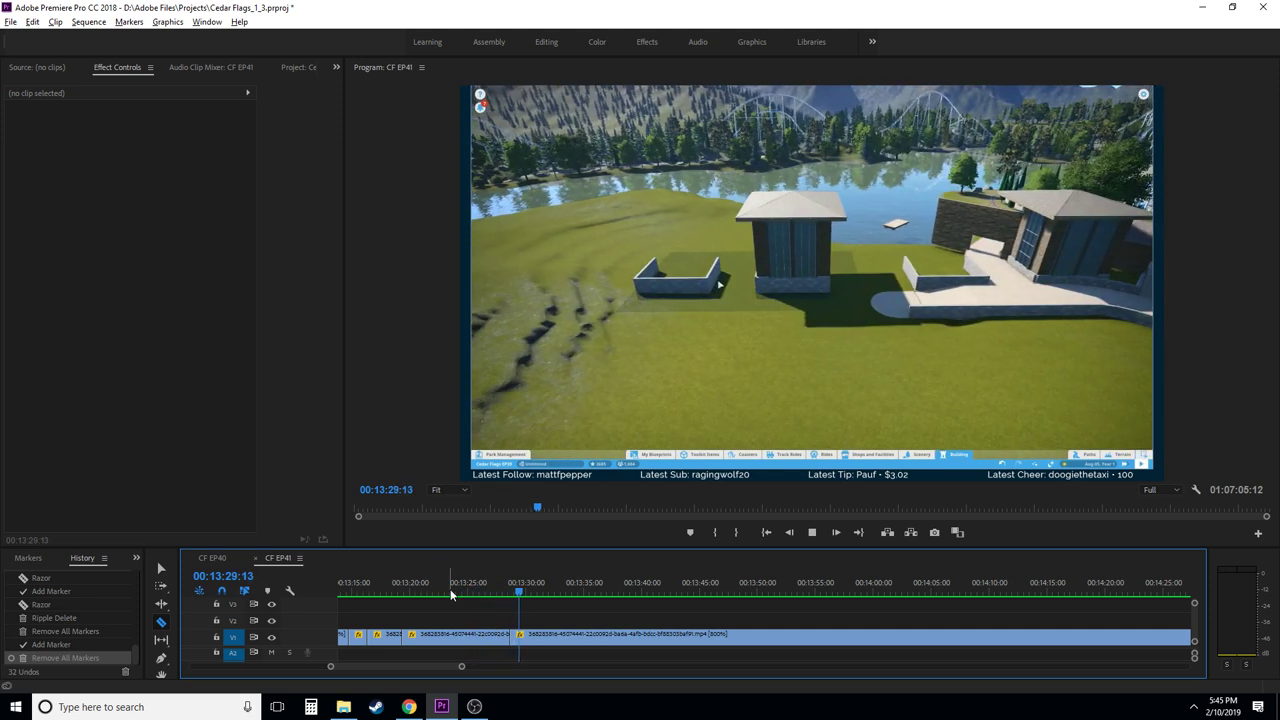
key(space)
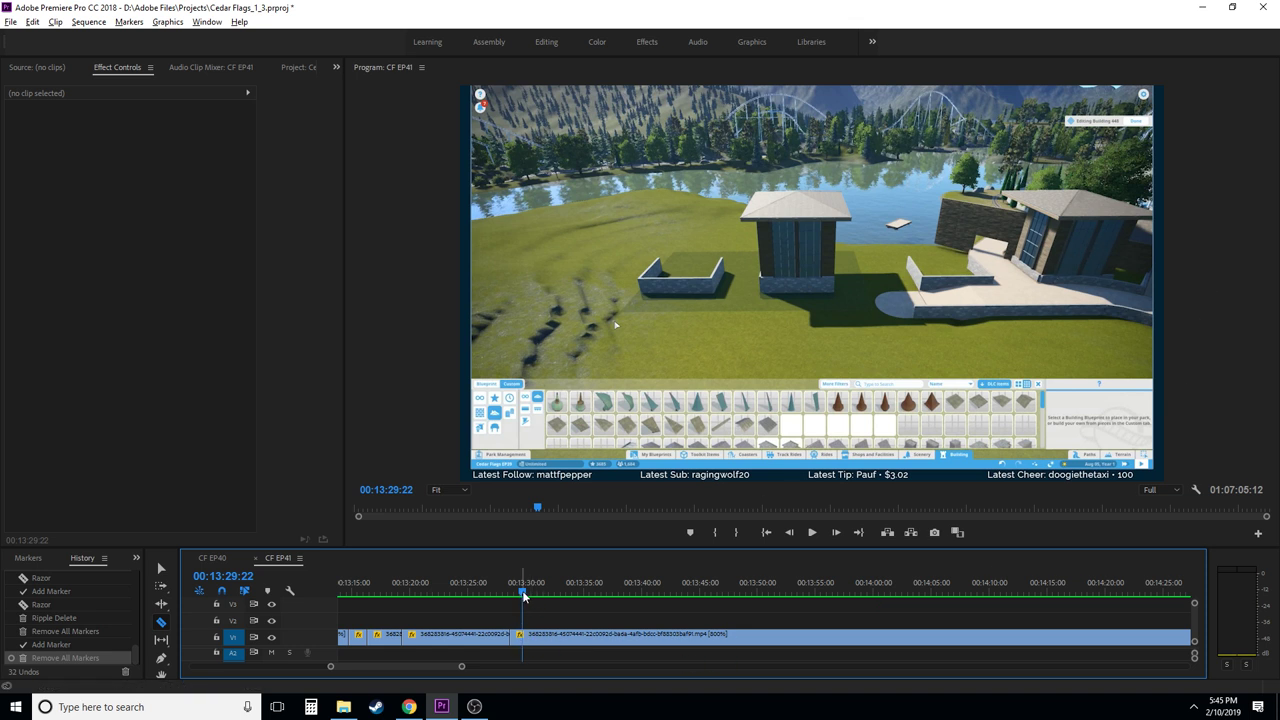
- Review the frames just after the join and split the clip further on at about 00:13:37
drag(524, 593, 517, 595)
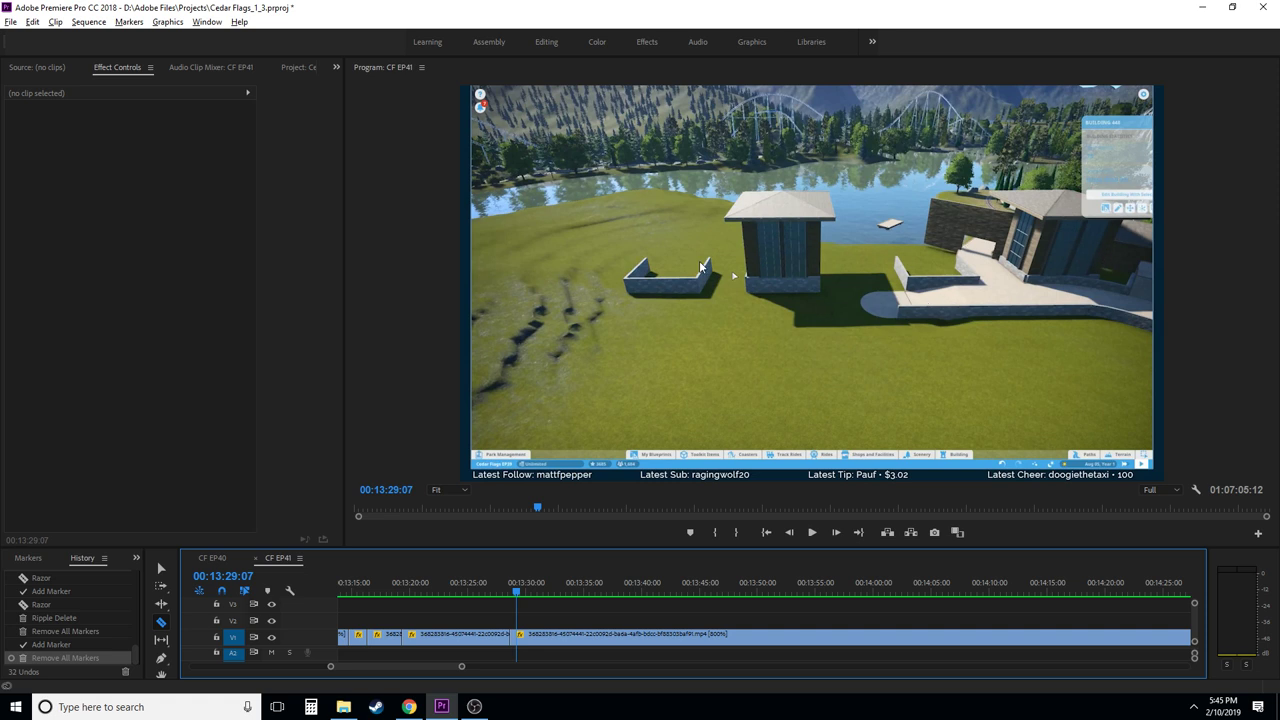
mouse_move(520, 595)
mouse_down()
mouse_move(624, 592)
mouse_move(528, 588)
mouse_up()
click(615, 640)
- Play on to the distant ground-level view of the buildings, split the clip at 00:13:41:28 and continue playback
key(space)
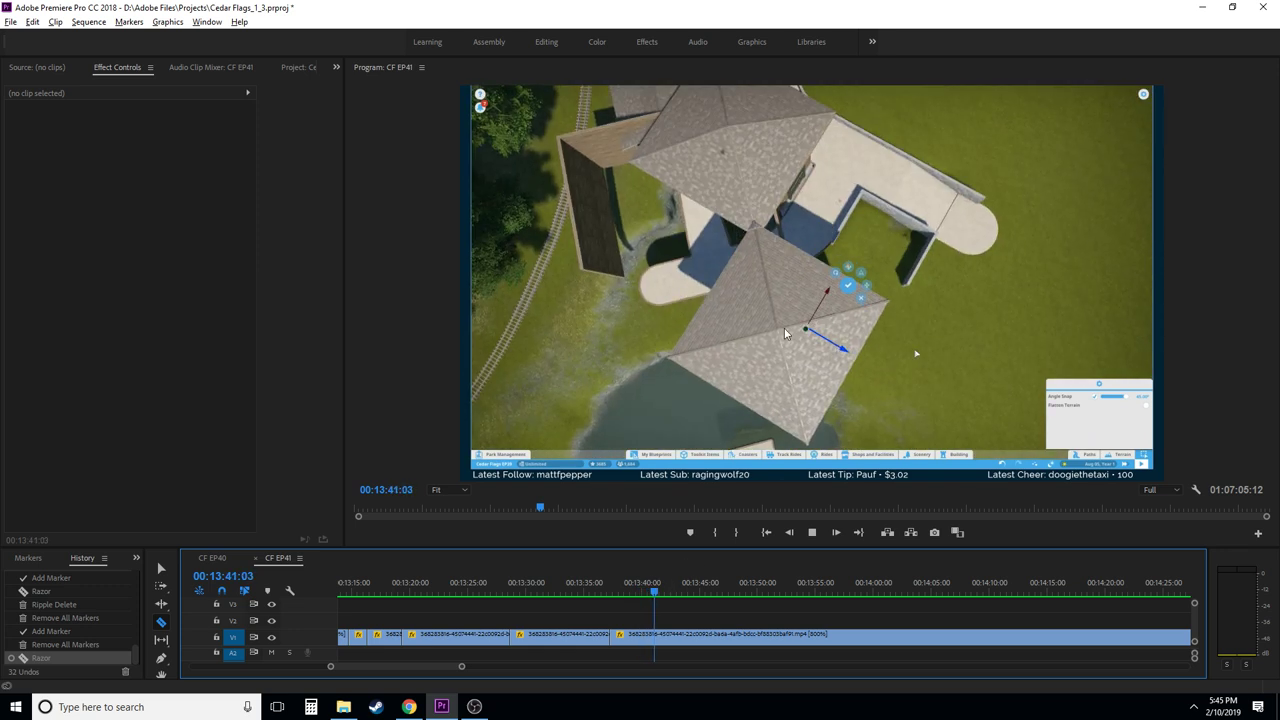
key(space)
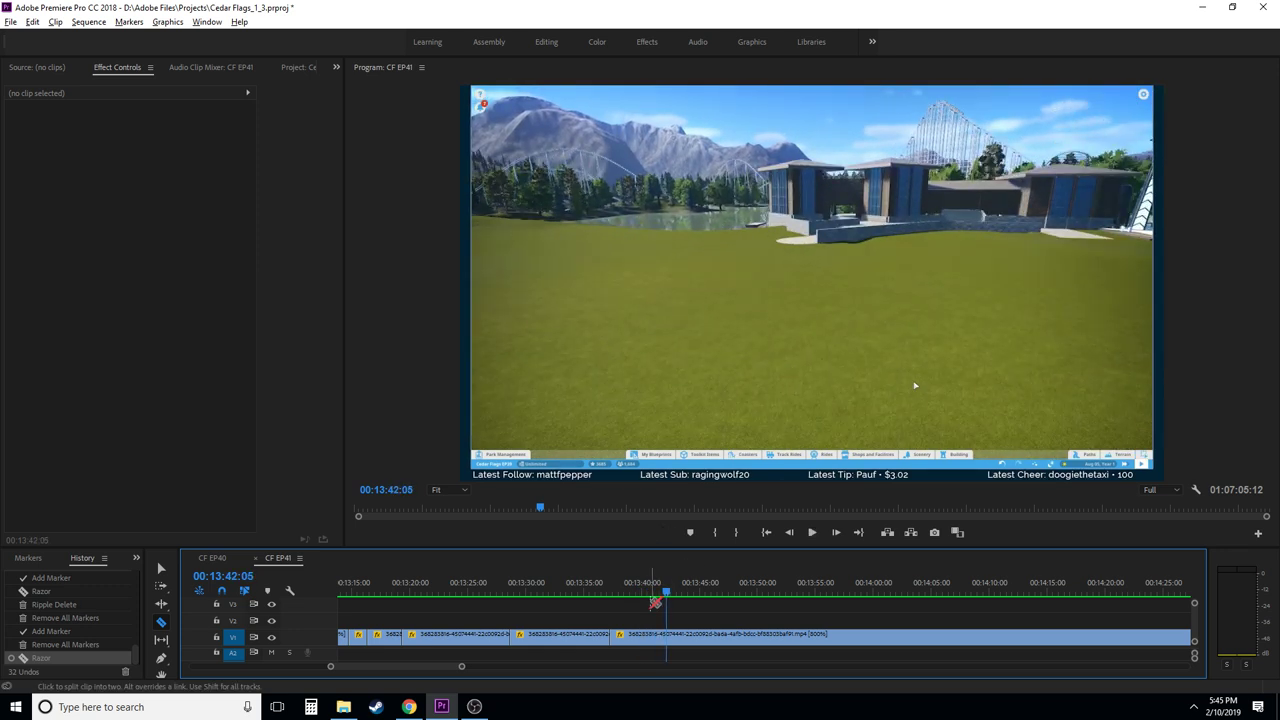
key(Left)
key(Left)
key(Left)
key(Left)
key(Left)
key(Left)
key(Left)
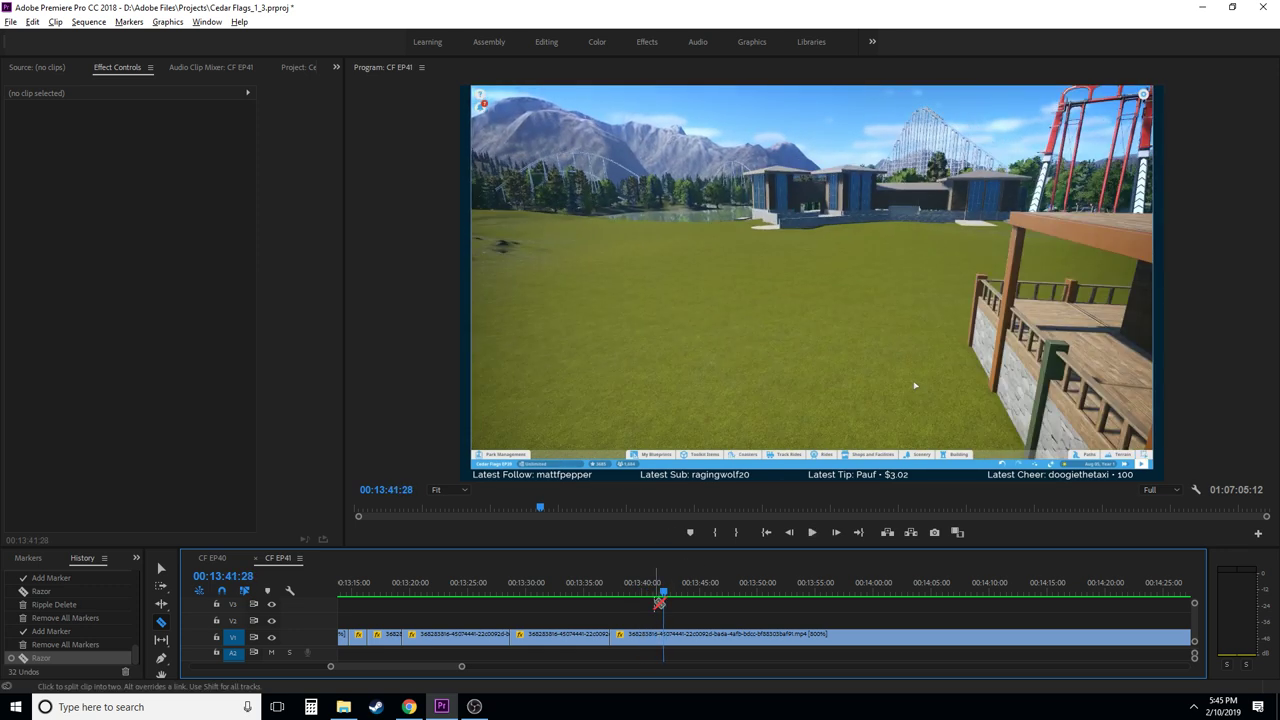
click(668, 635)
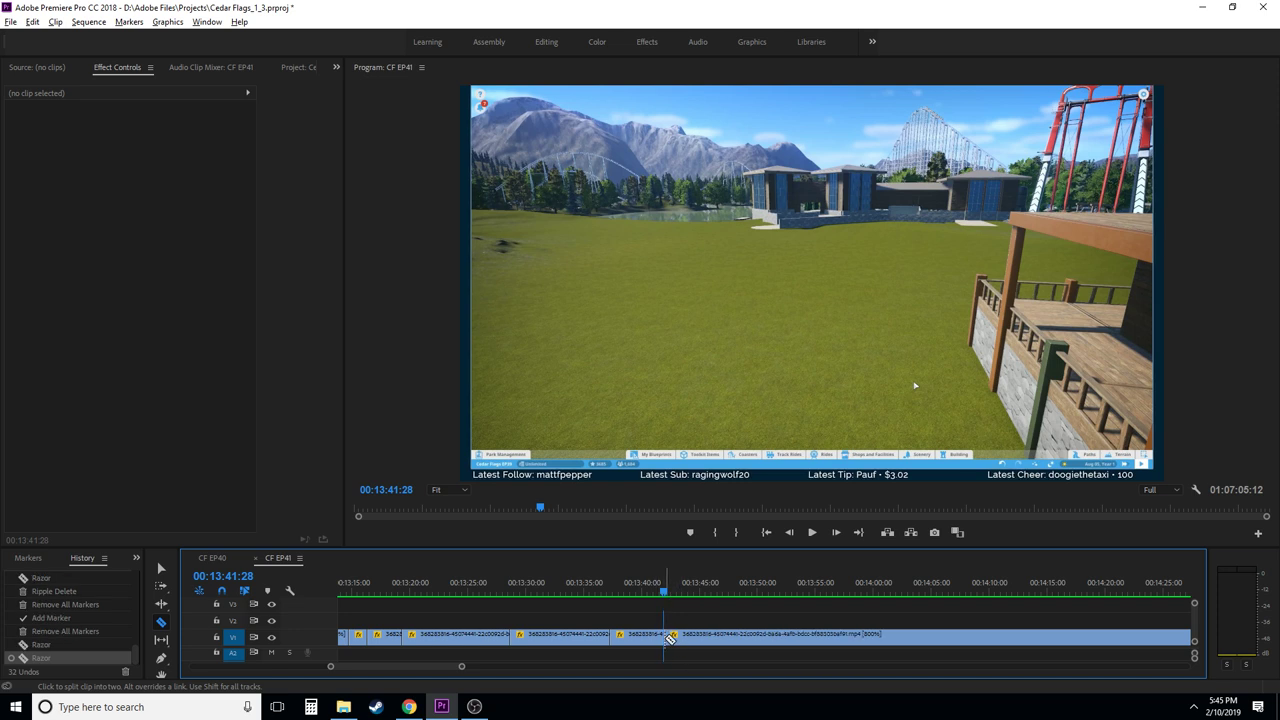
key(space)
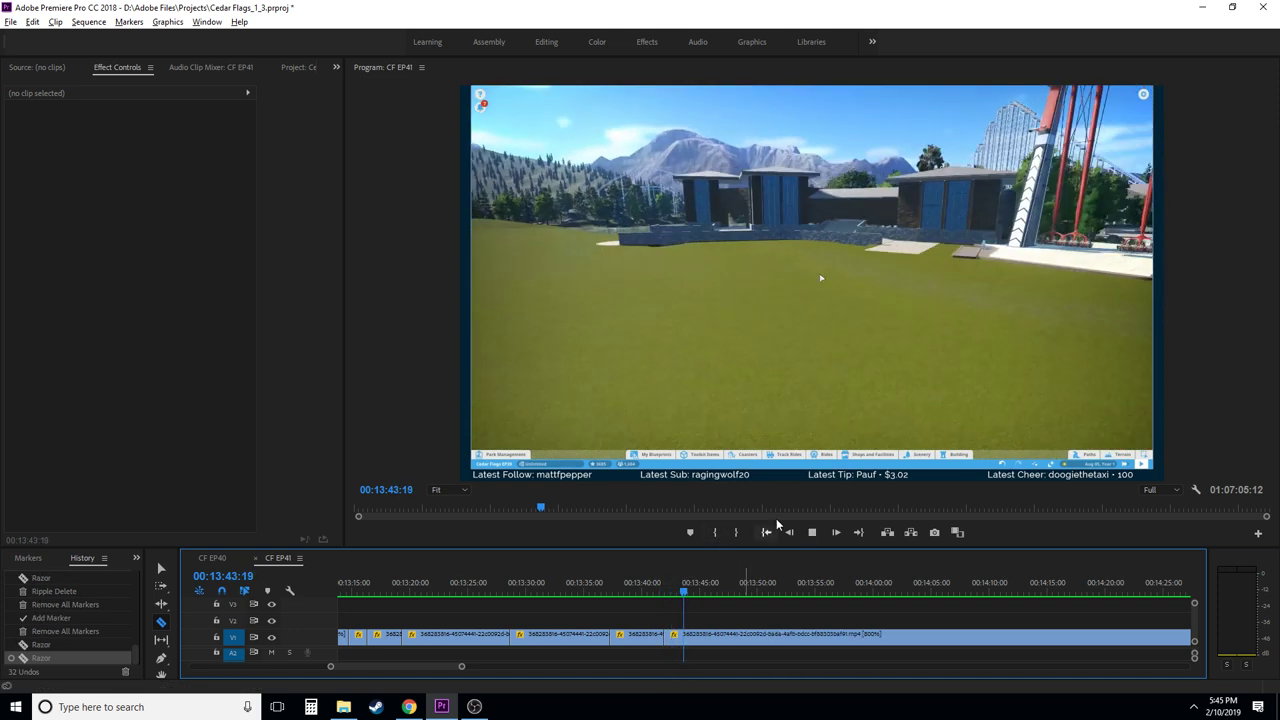
key(space)
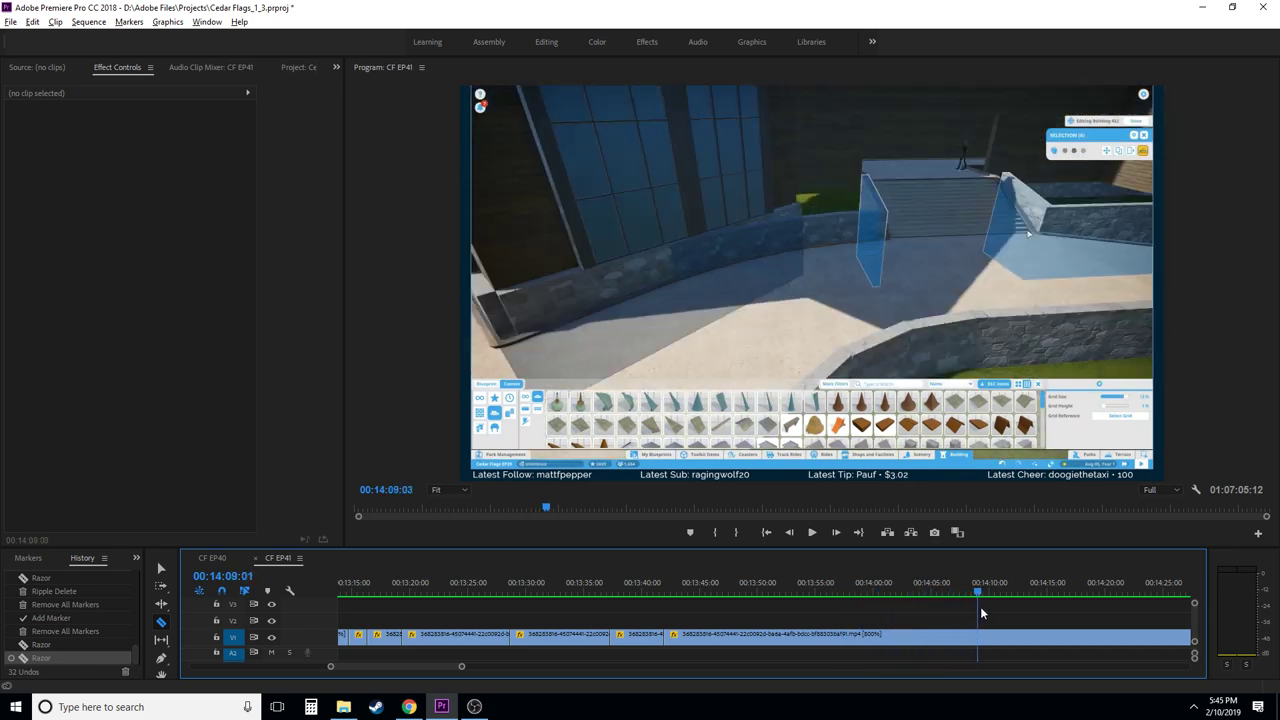
scroll(980, 609, down, 5)
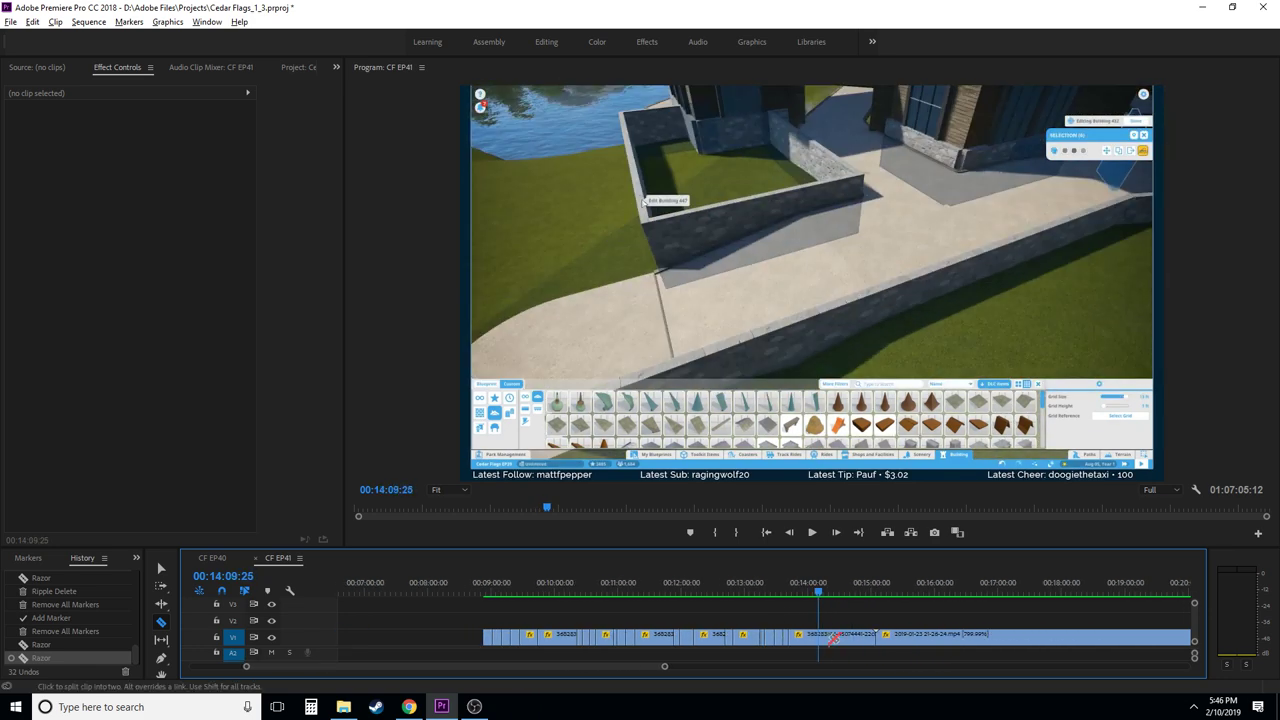
scroll(829, 641, up, 3)
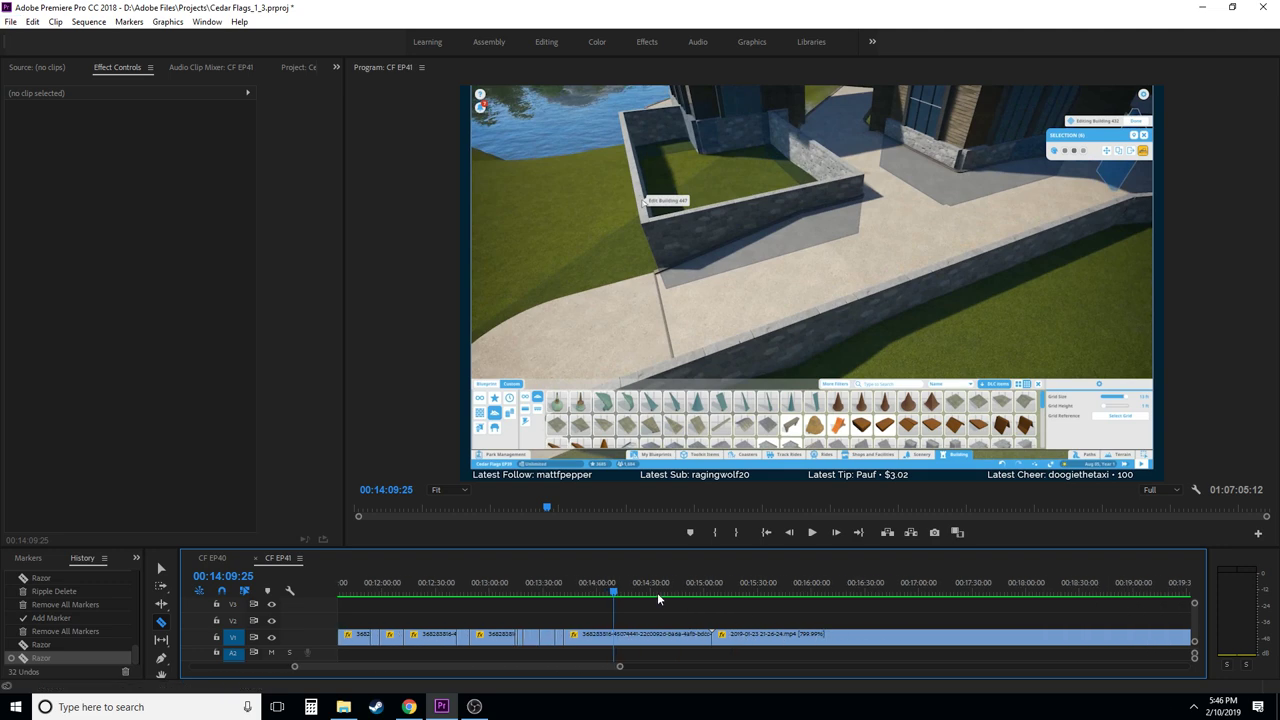
click(672, 592)
drag(672, 592, 866, 590)
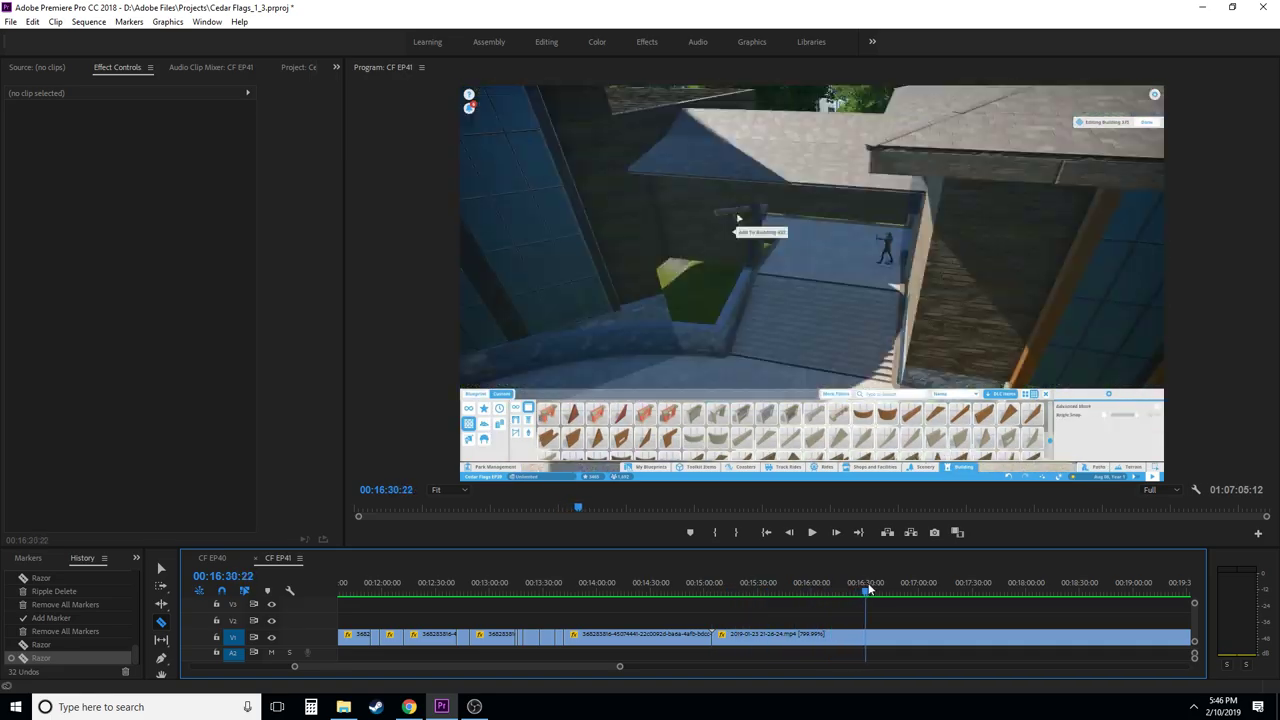
key(minus)
scroll(769, 623, down, 3)
drag(549, 592, 577, 590)
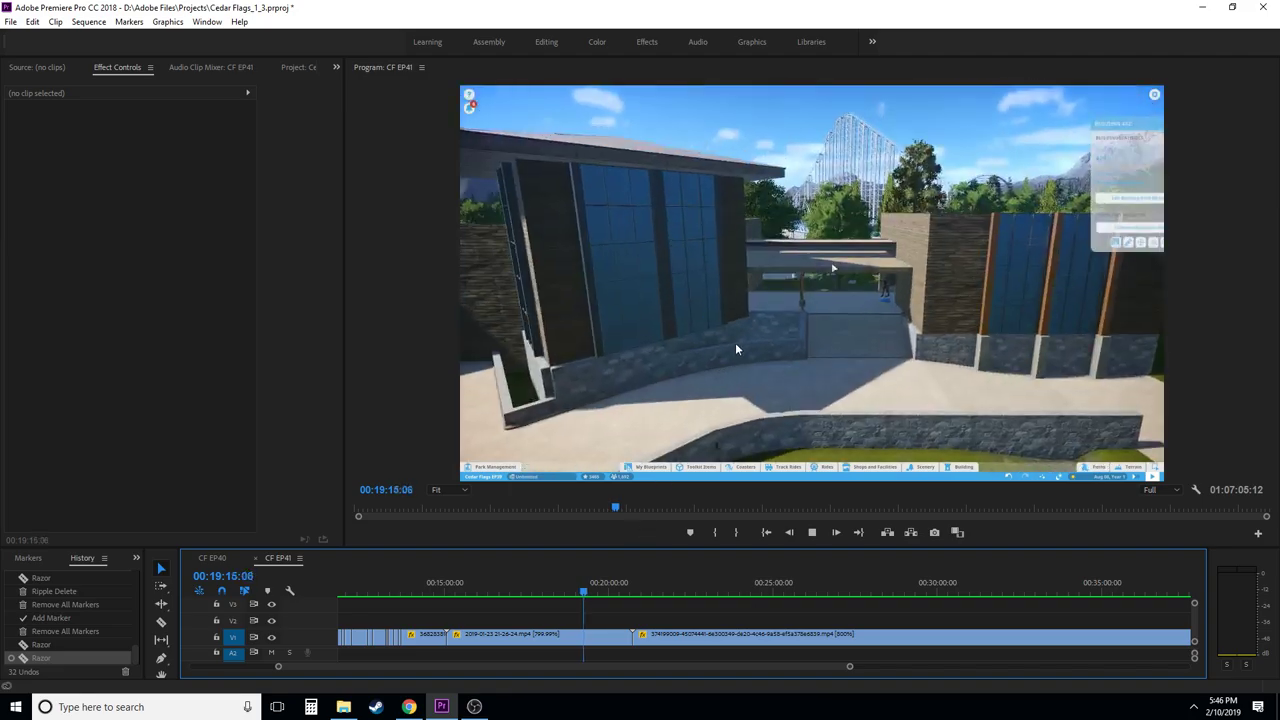
click(606, 590)
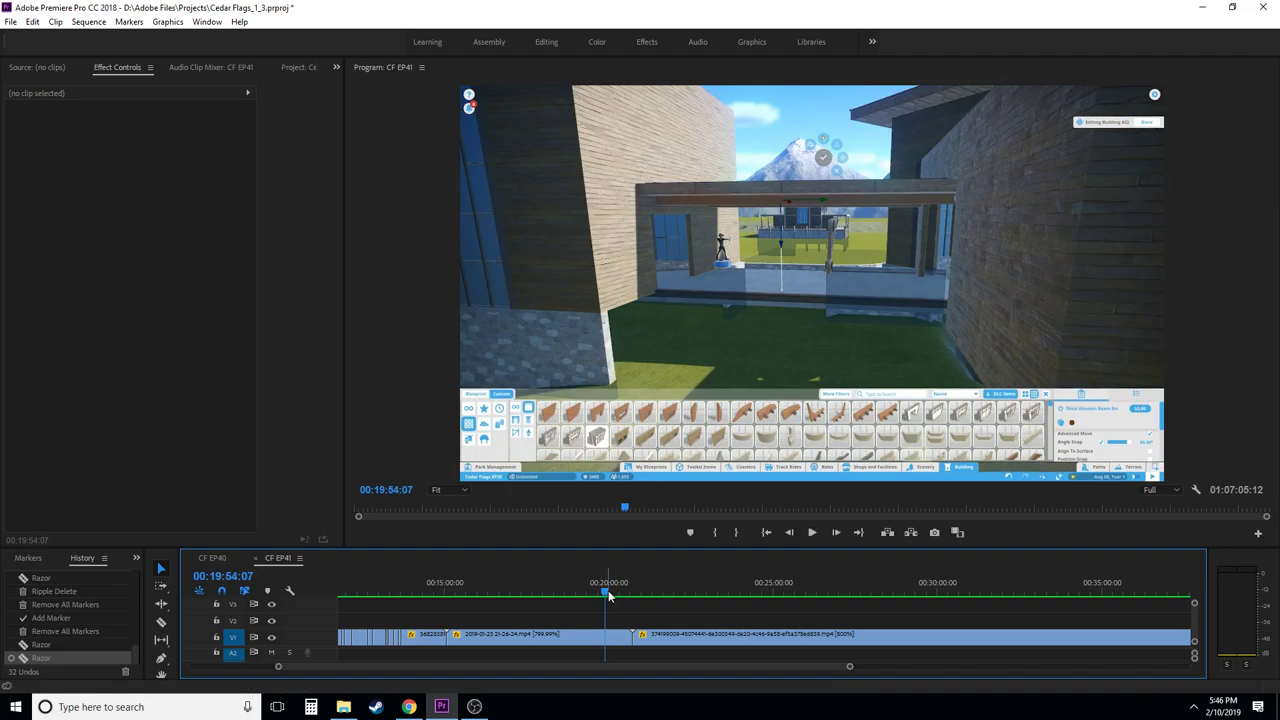
drag(614, 593, 588, 609)
click(546, 642)
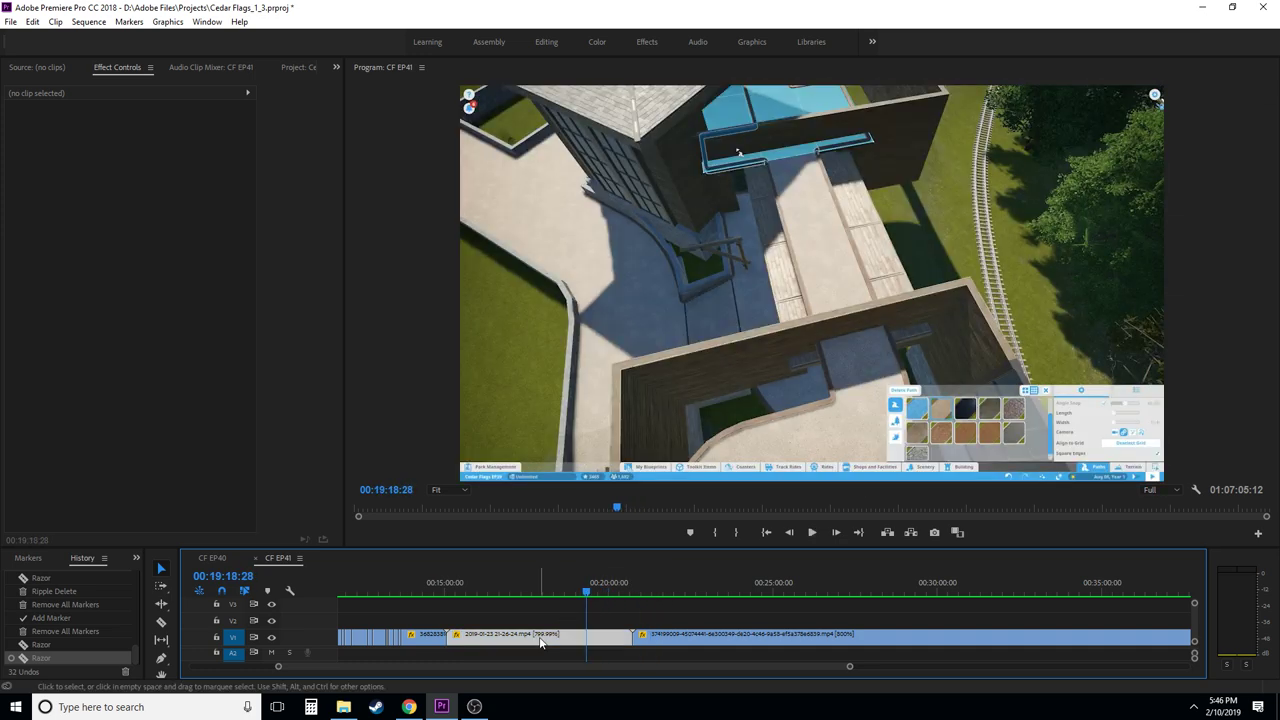
key(shift+Delete)
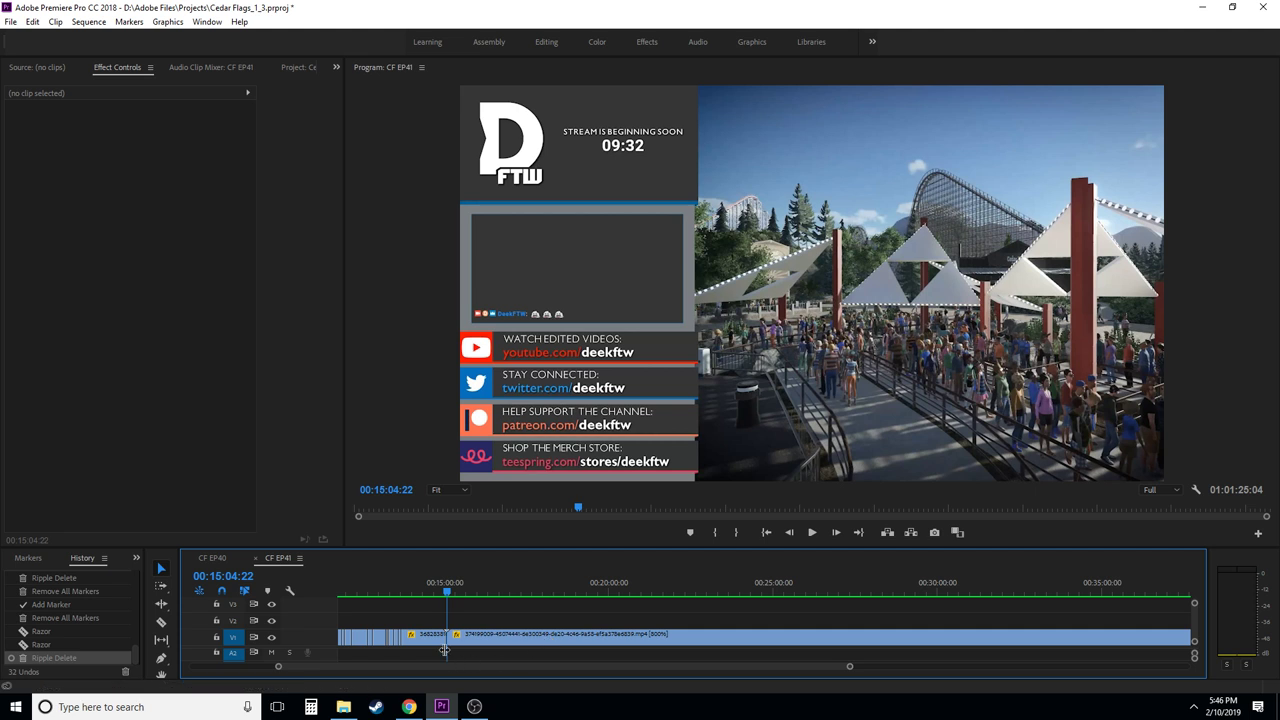
- Review the remaining footage before the join at 00:15:04:22 and split the clip at 00:13:50:02, on the overview of the towers and path
scroll(442, 645, up, 5)
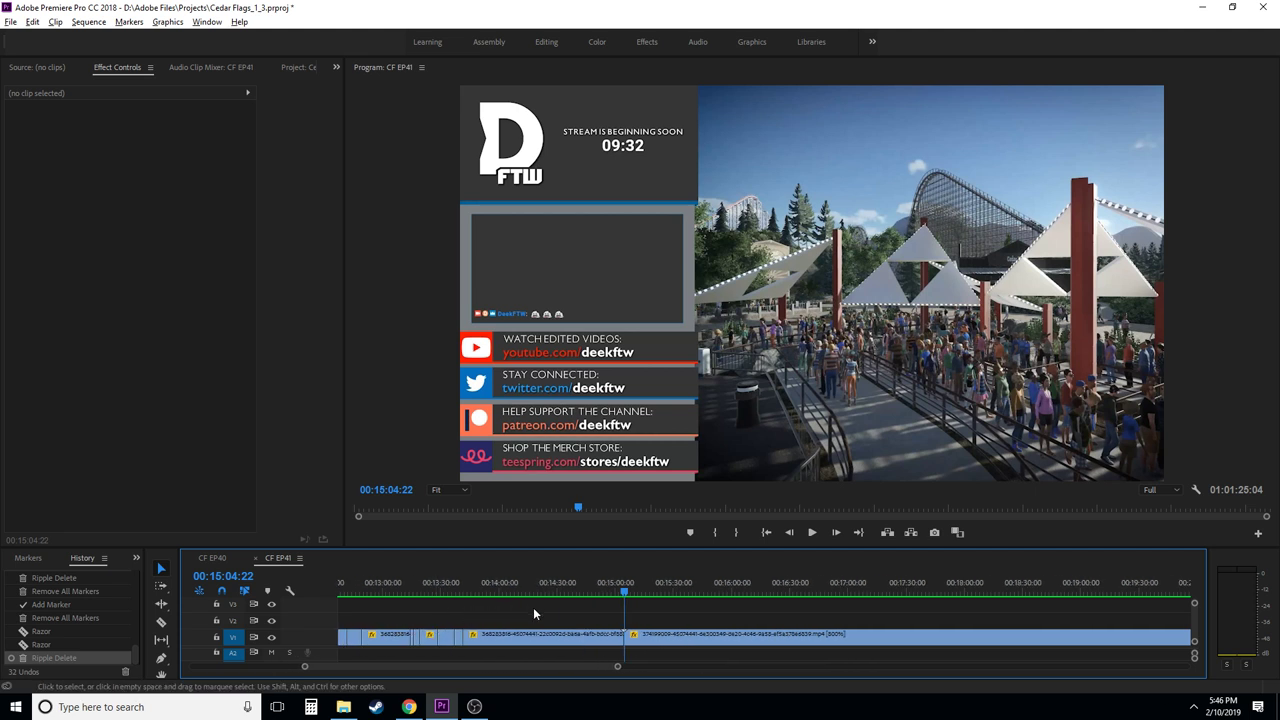
click(566, 596)
key(space)
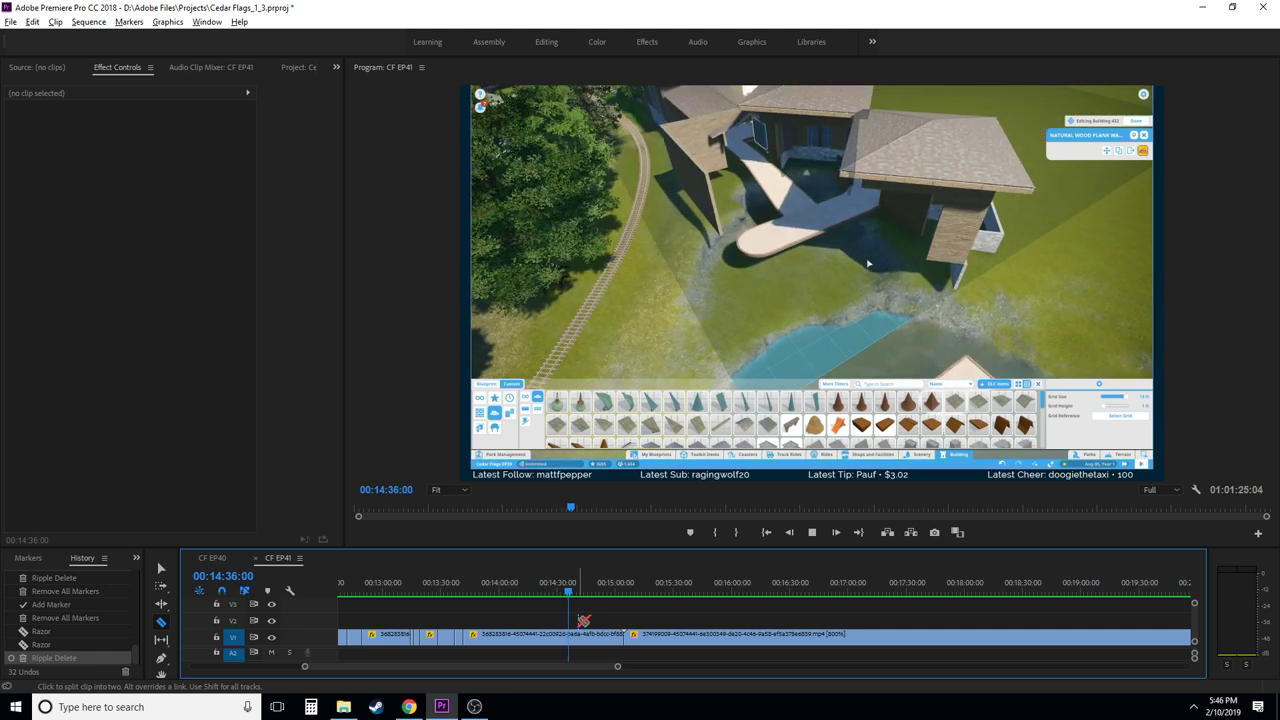
key(=)
drag(592, 591, 418, 619)
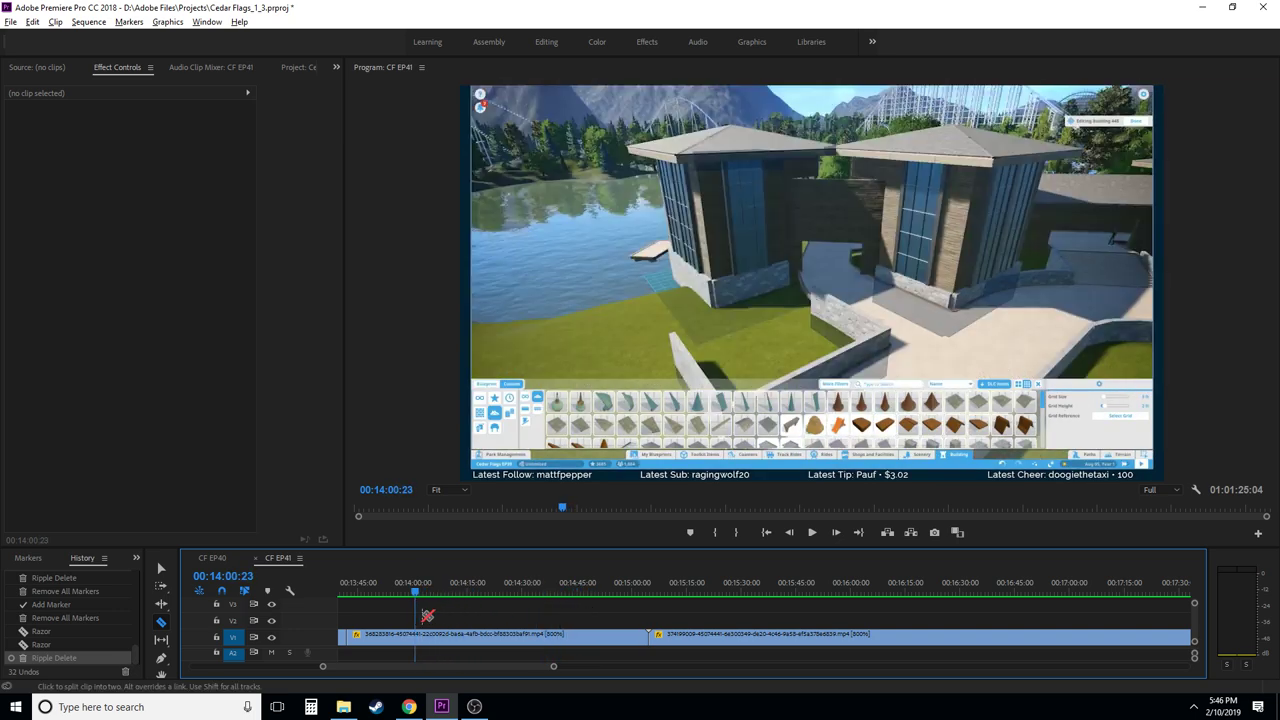
scroll(462, 625, up, 5)
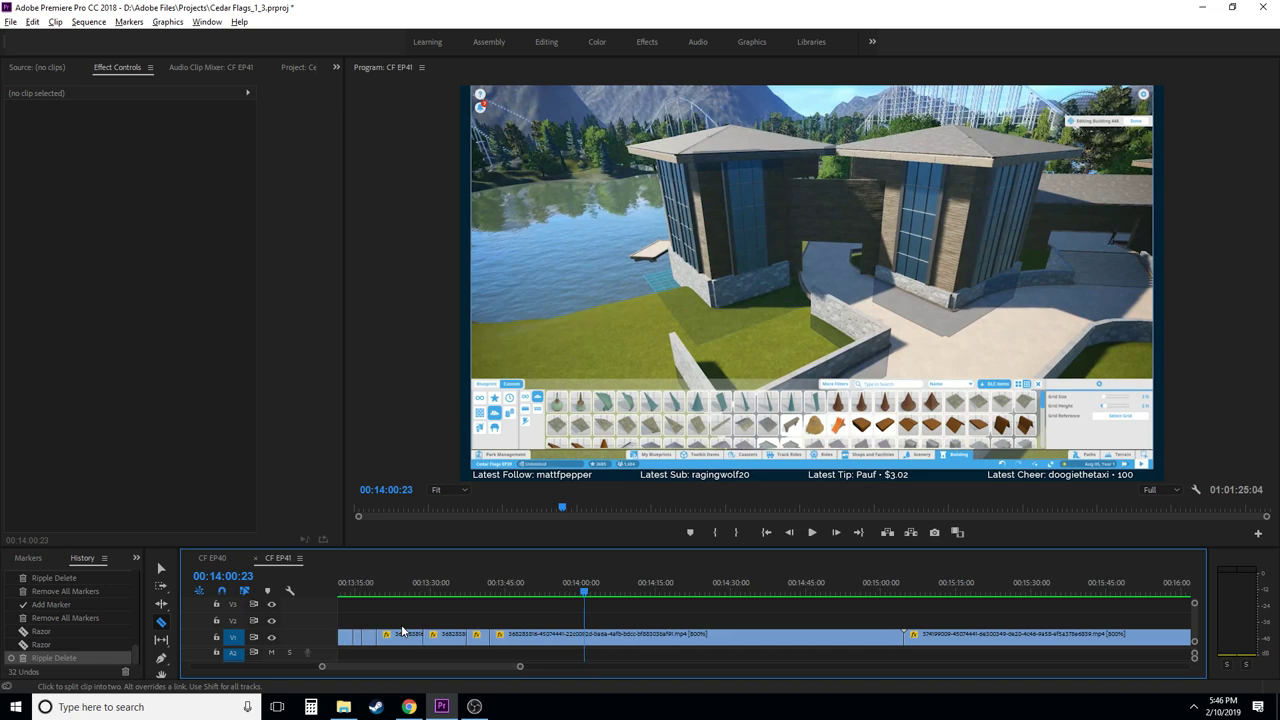
key(space)
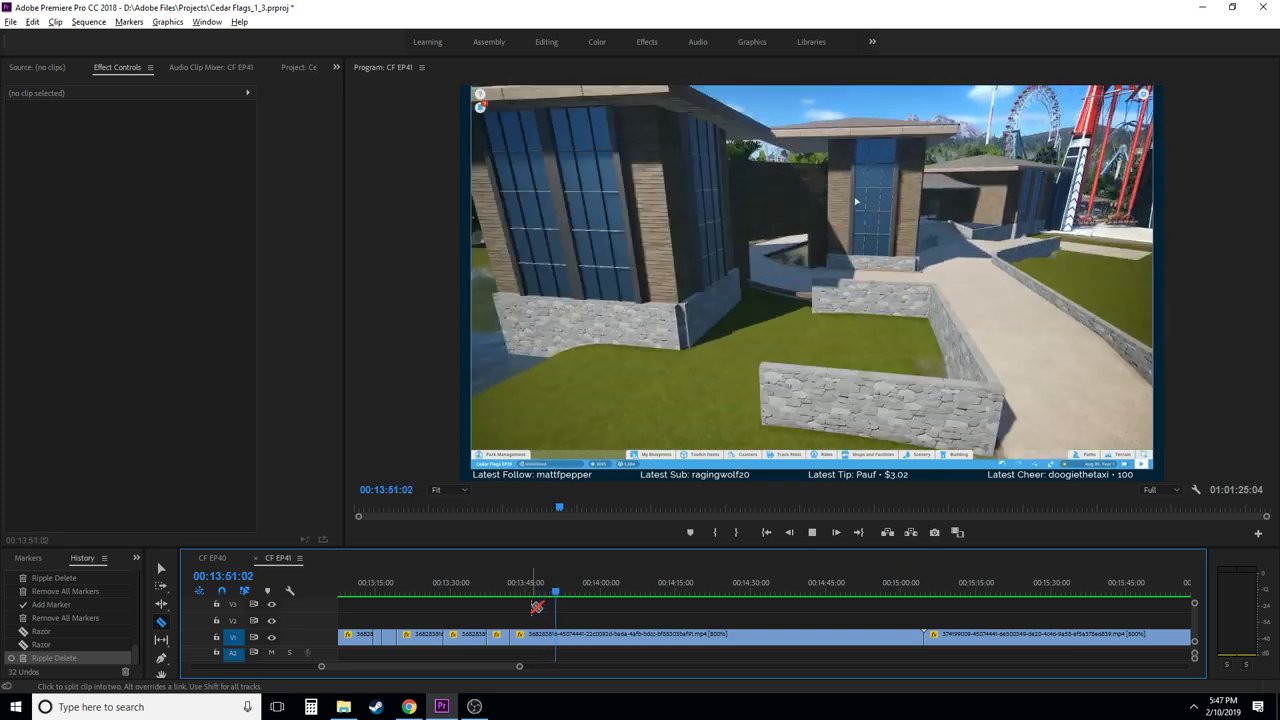
key(space)
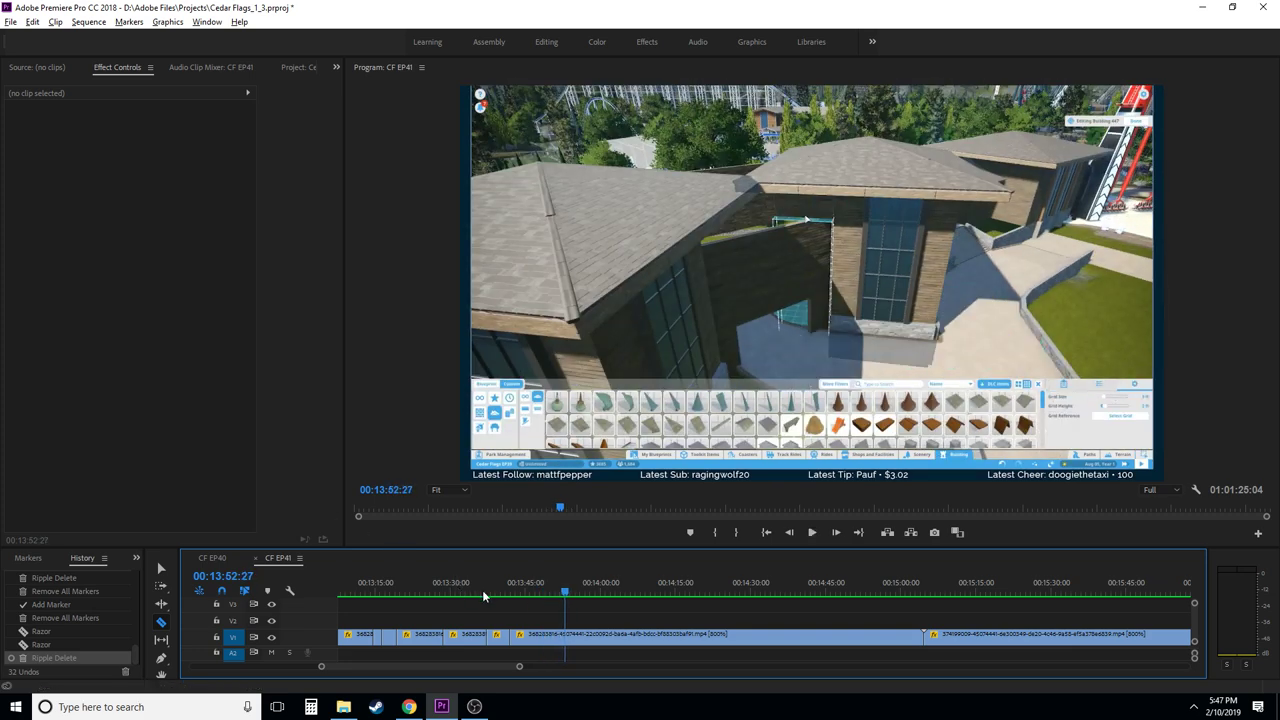
click(547, 592)
key(space)
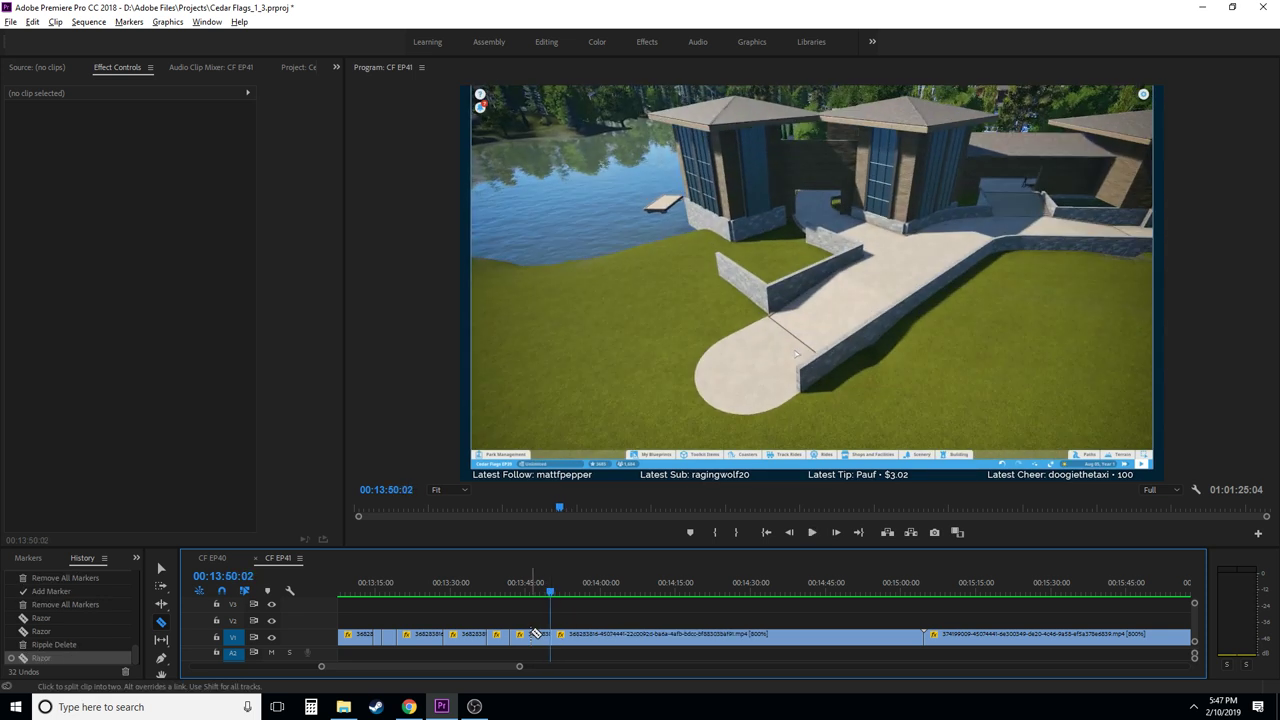
- Ripple delete the rest of the clip between the 00:13:50:02 split and the start of the 374199009 clip
key(minus)
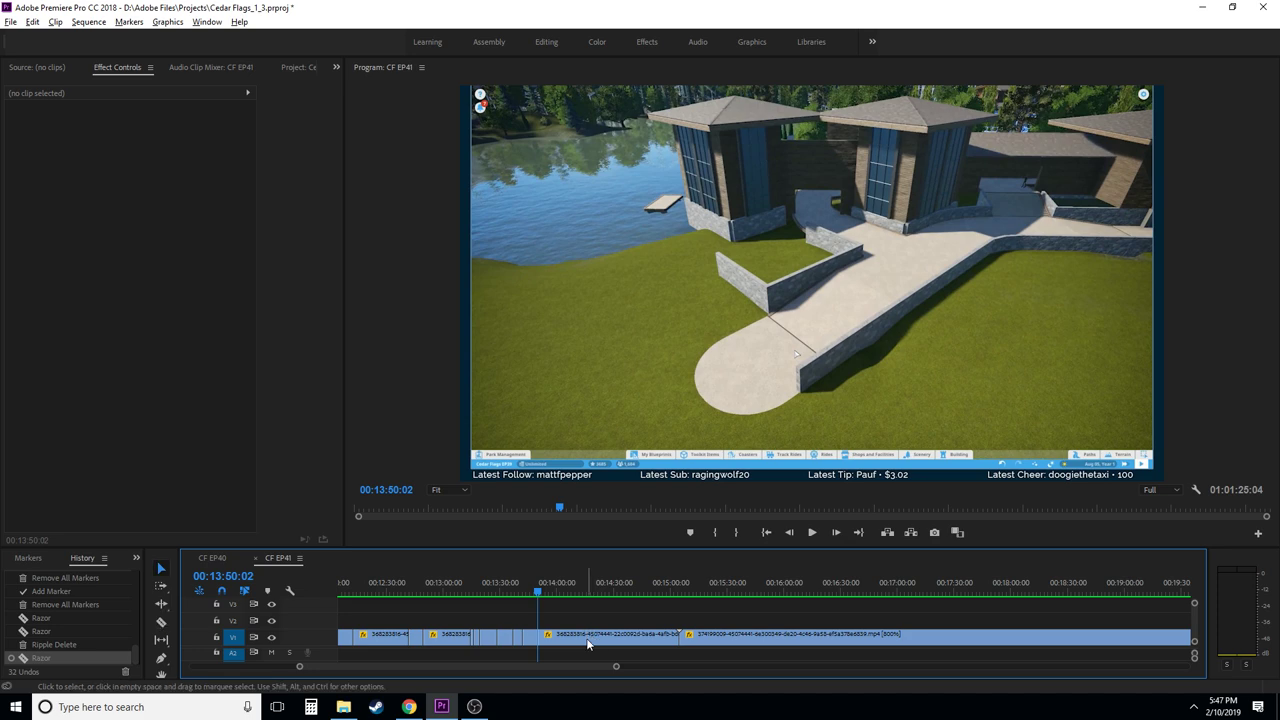
click(587, 638)
key(shift+Delete)
- Skim the 374199009 clip up to about 00:18:50 and play sections around 00:17:41 and 00:17:57 to examine the building progress
drag(551, 594, 716, 591)
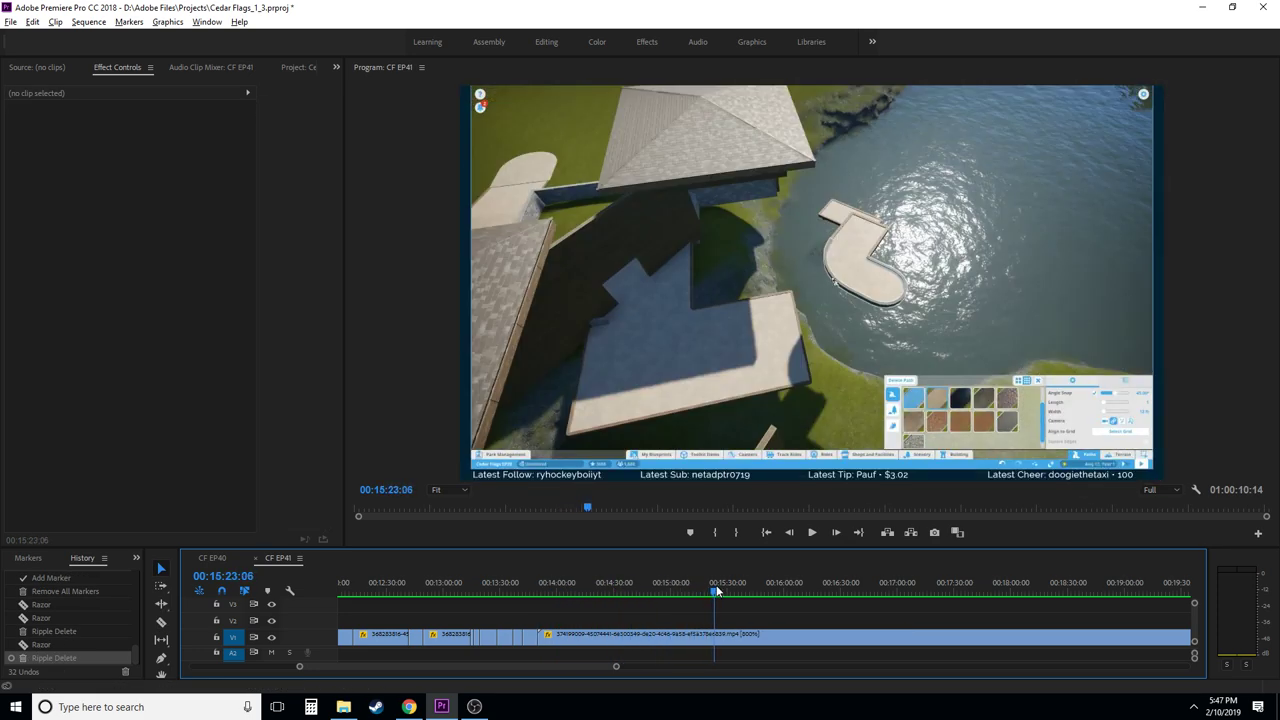
scroll(640, 633, down, 6)
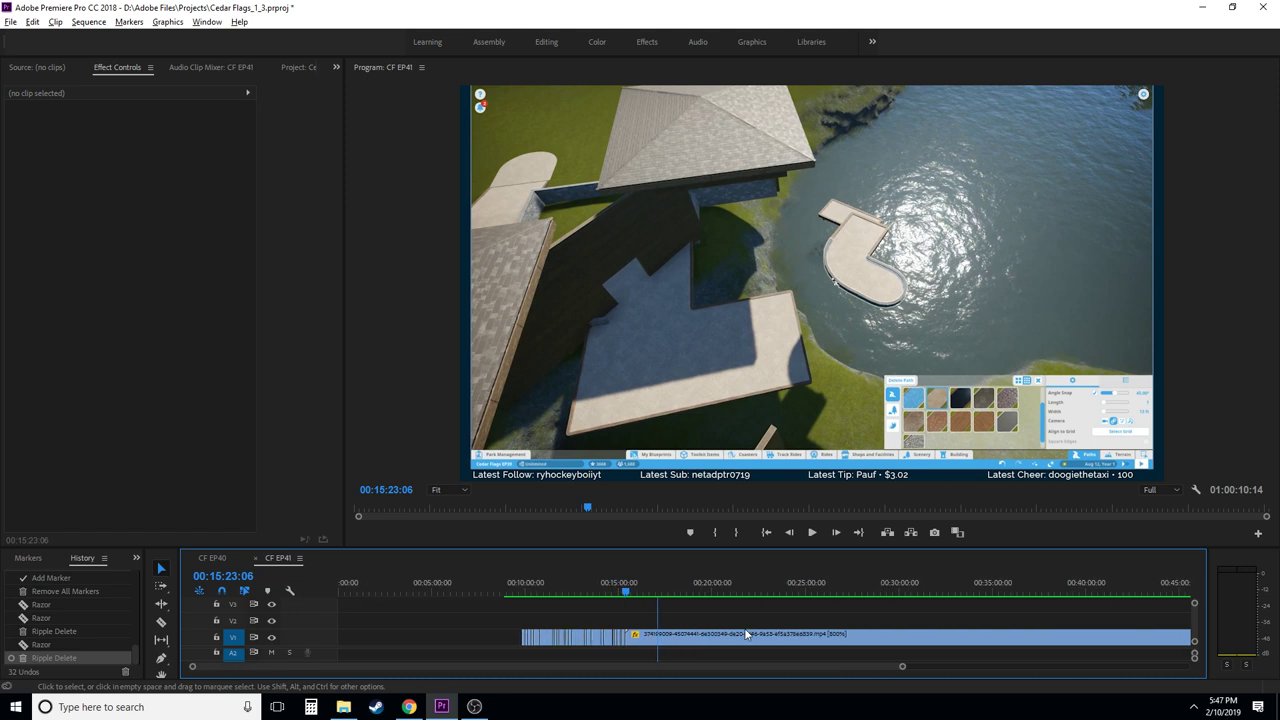
scroll(745, 633, up, 1)
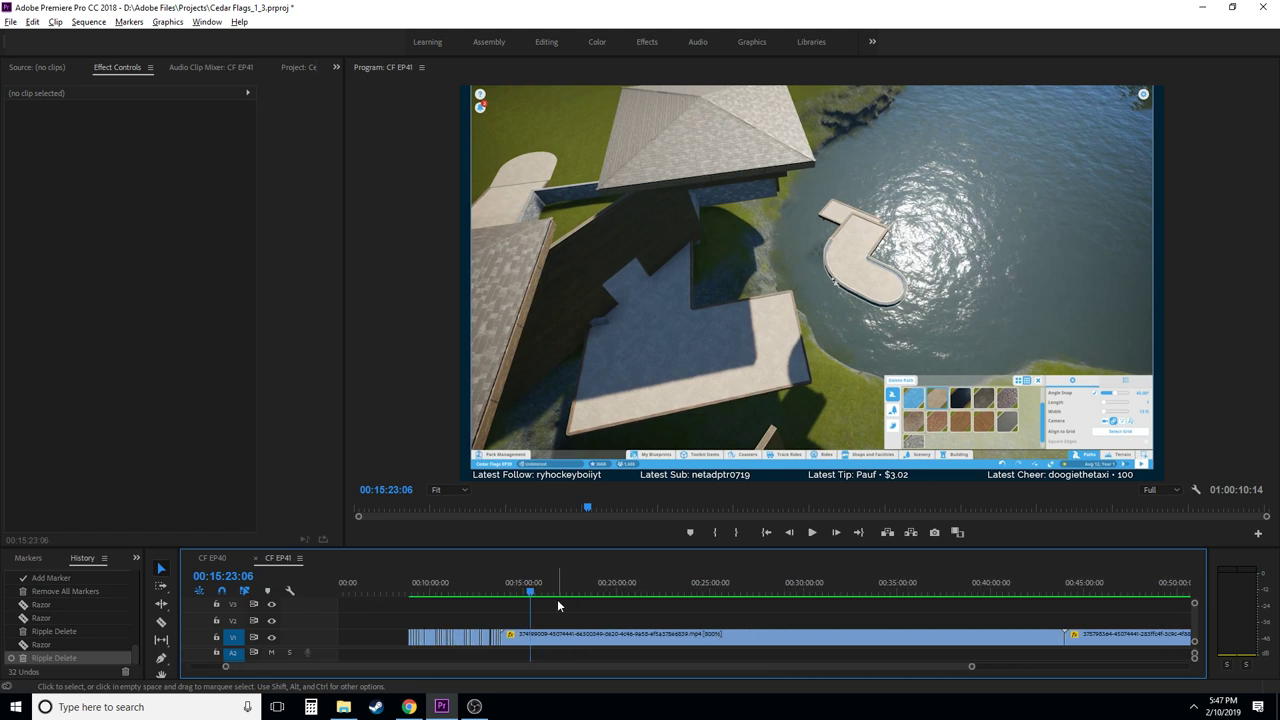
drag(557, 598, 576, 598)
key(space)
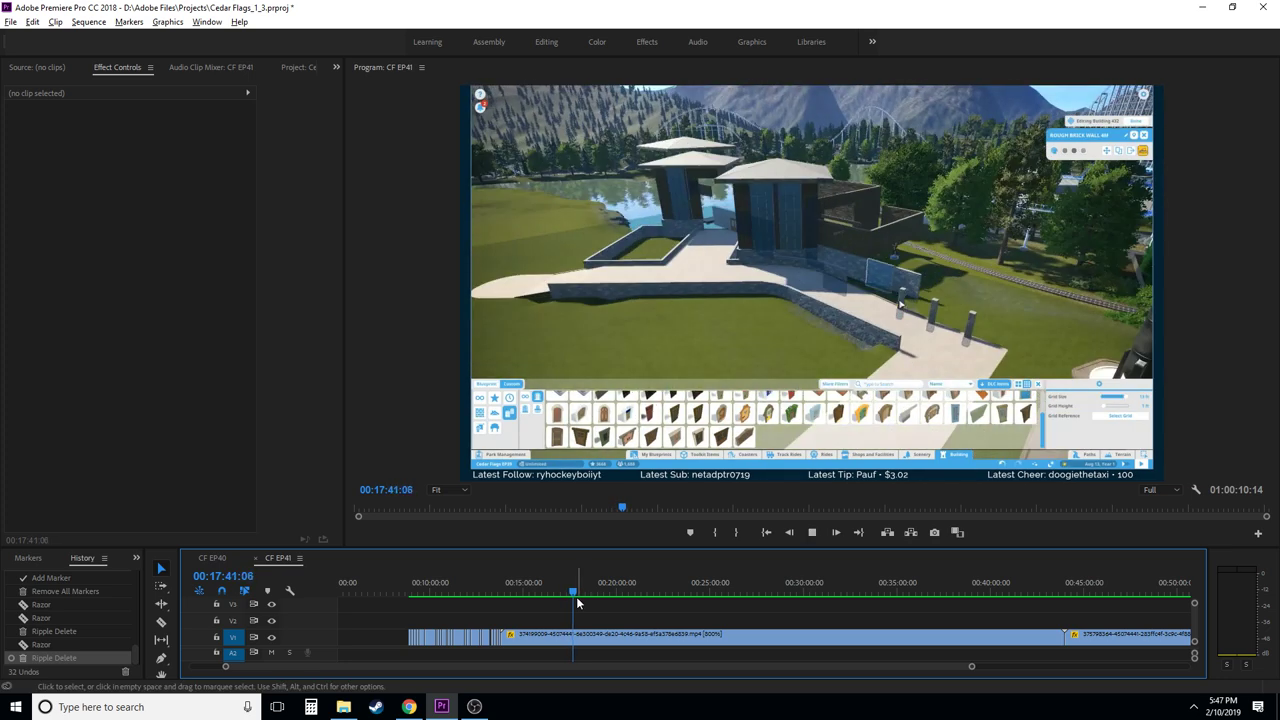
key(c)
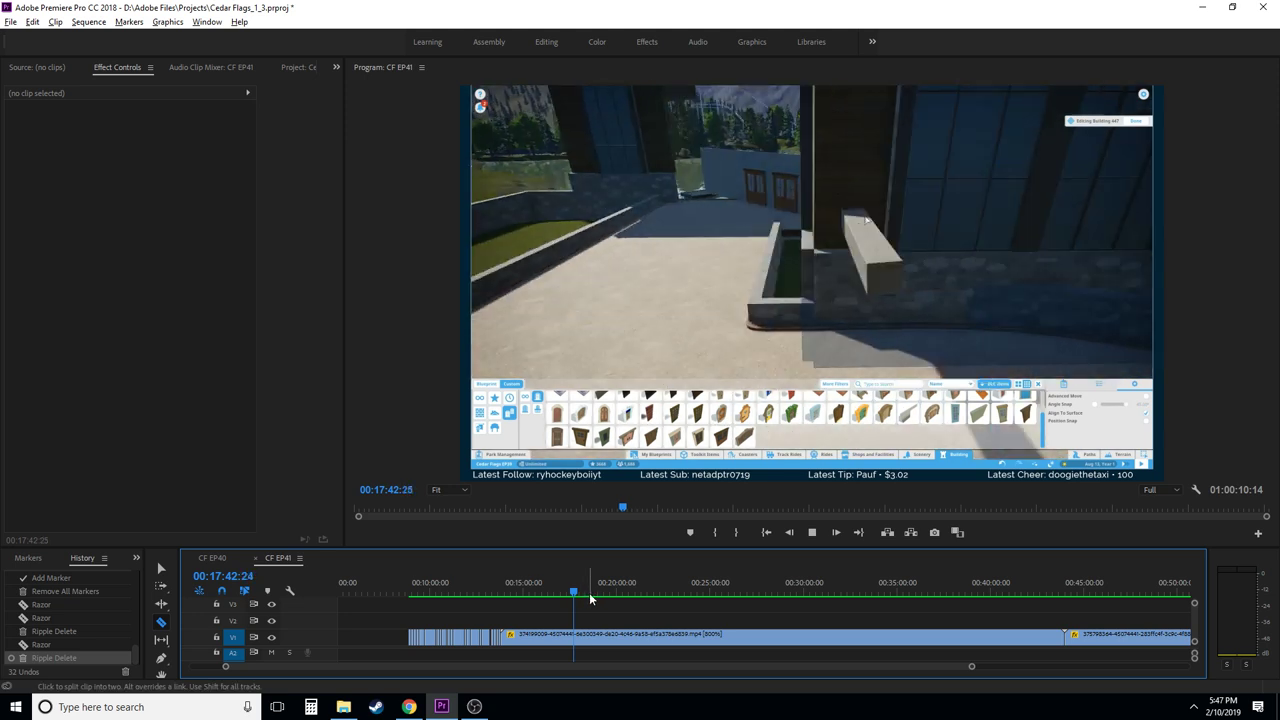
click(598, 596)
drag(604, 592, 596, 595)
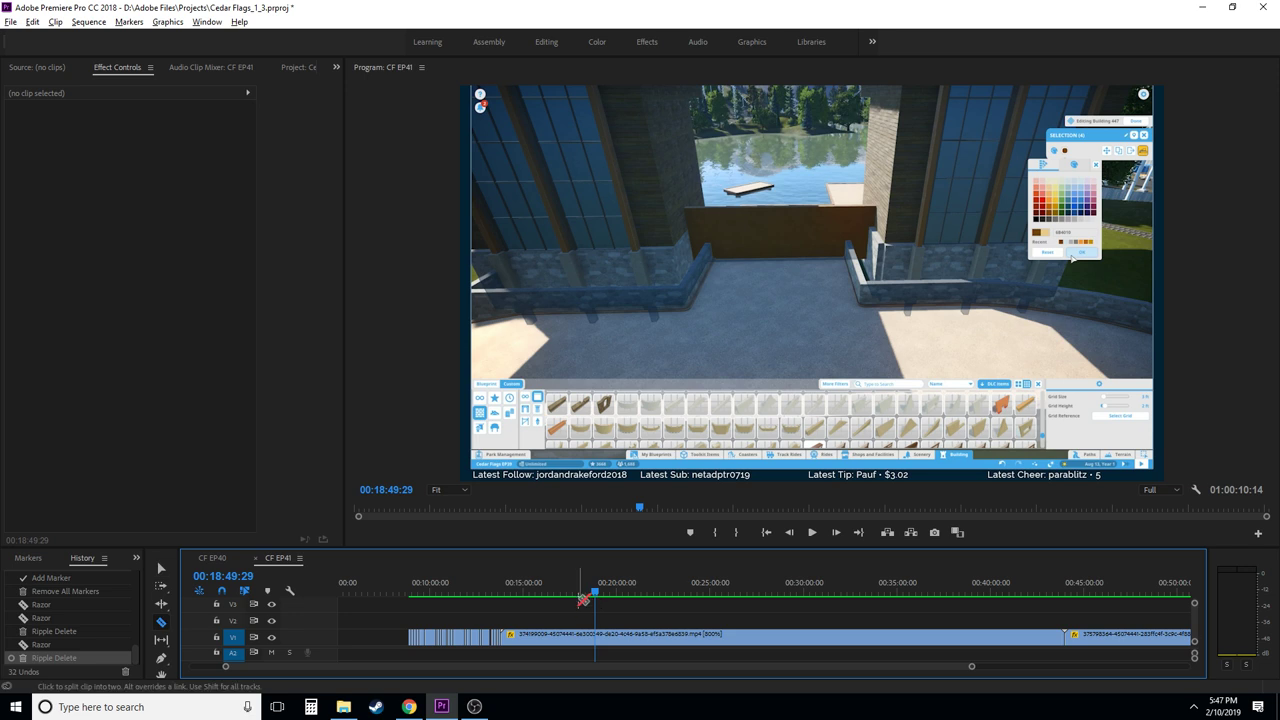
click(580, 594)
key(space)
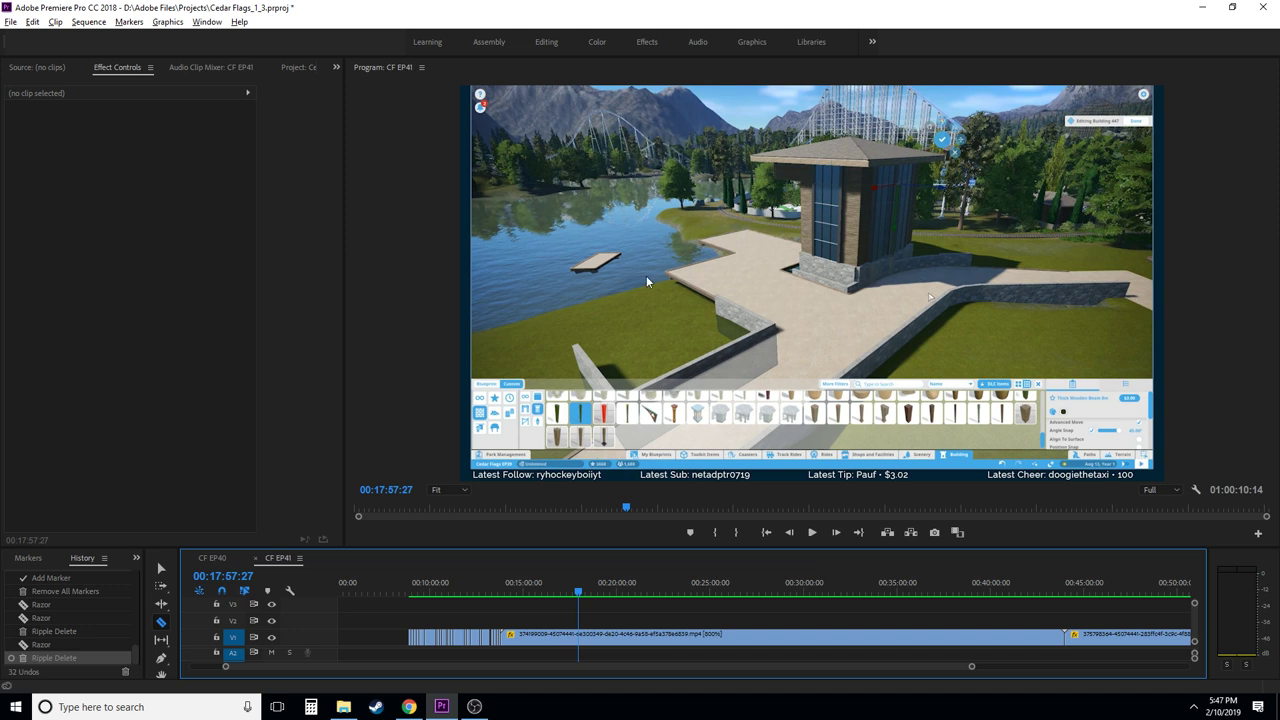
- Go back to about 00:15:13 in the 374199009 clip and play through to 00:15:32:03, examining where new building work begins
click(568, 594)
drag(566, 594, 524, 594)
key(space)
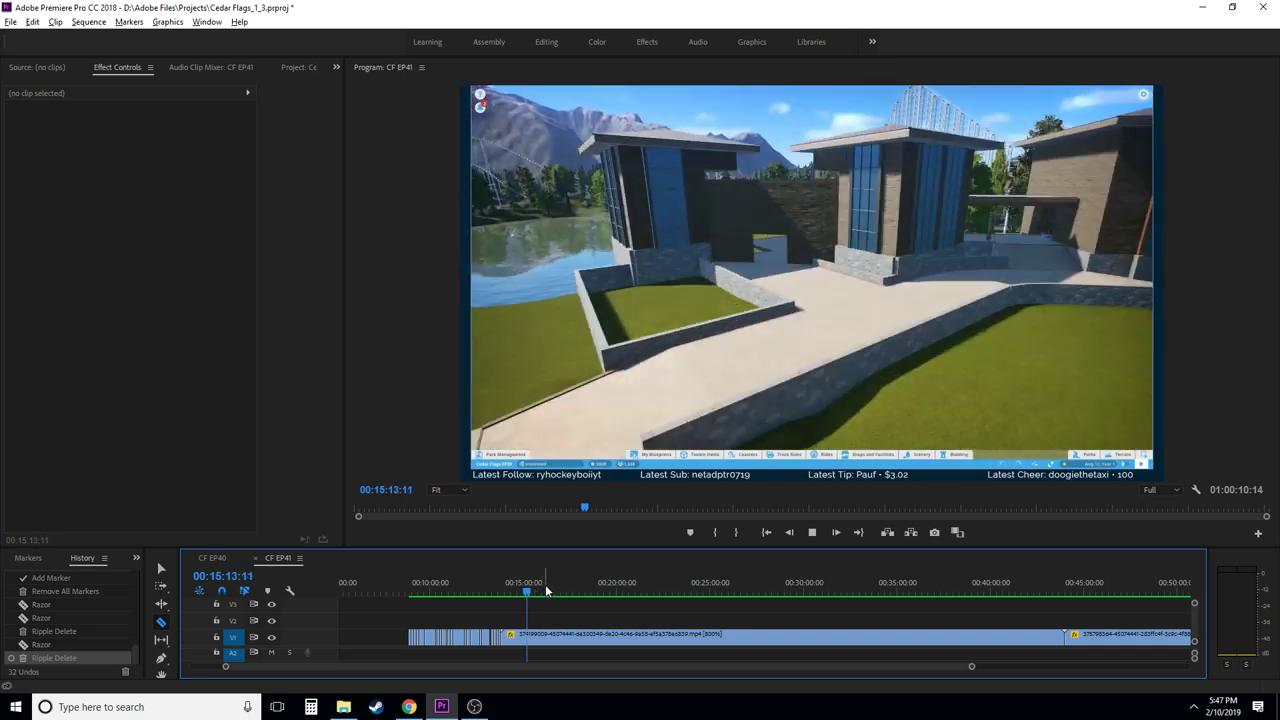
key(space)
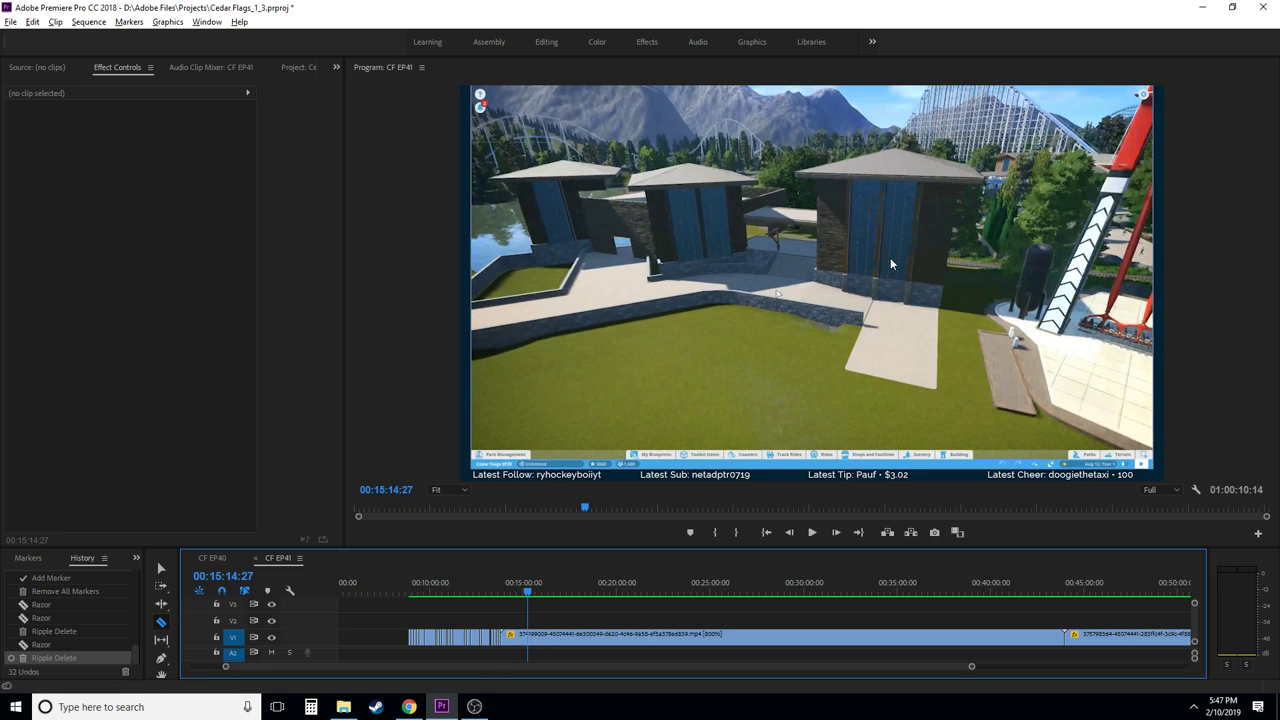
key(space)
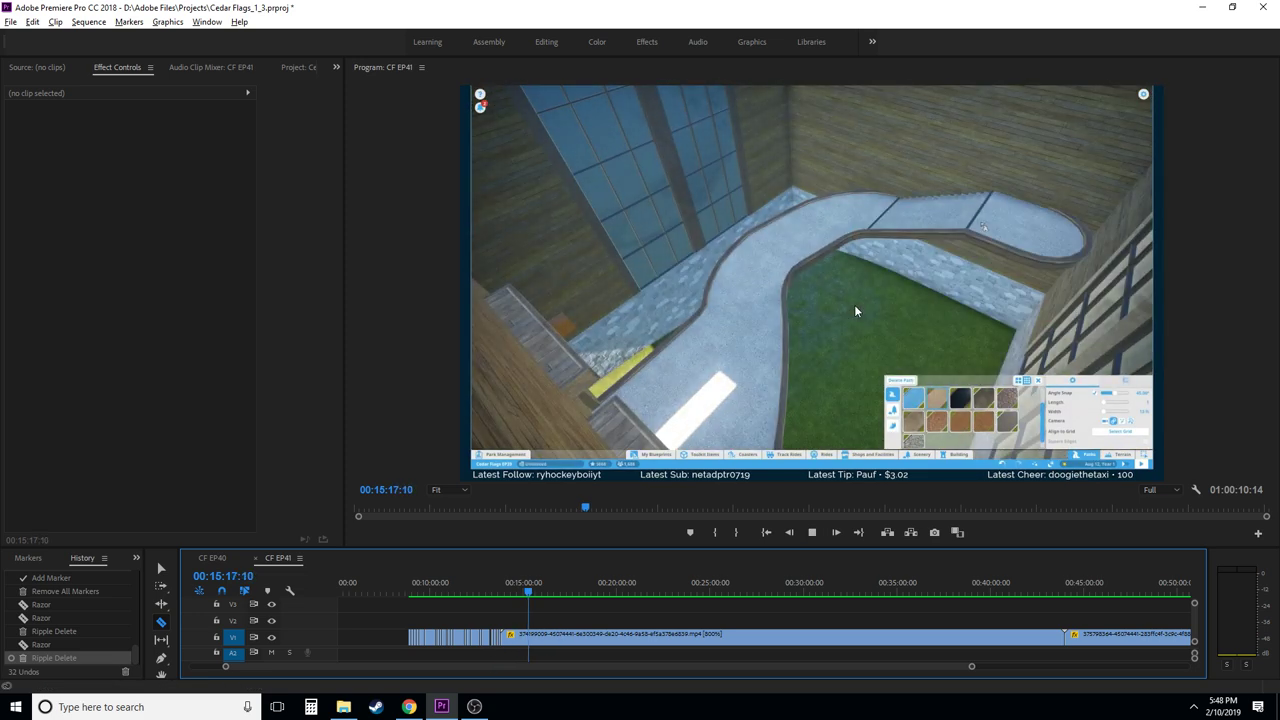
key(space)
key(space)
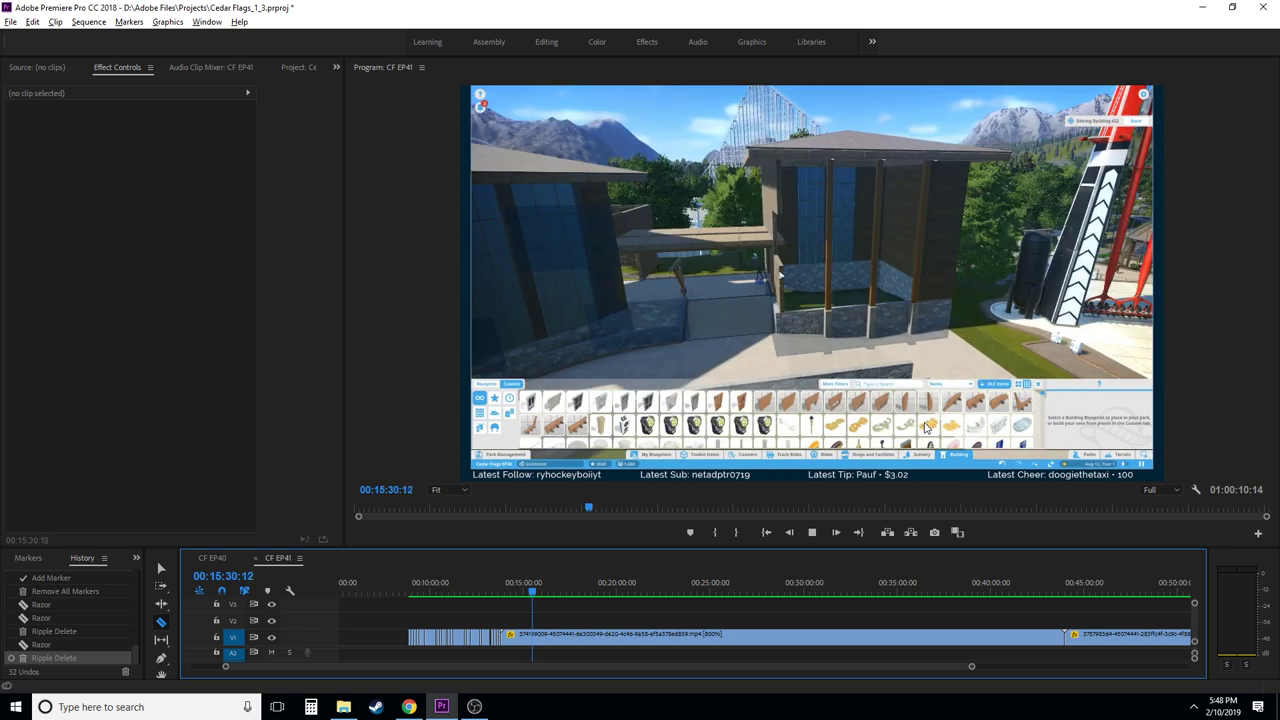
key(space)
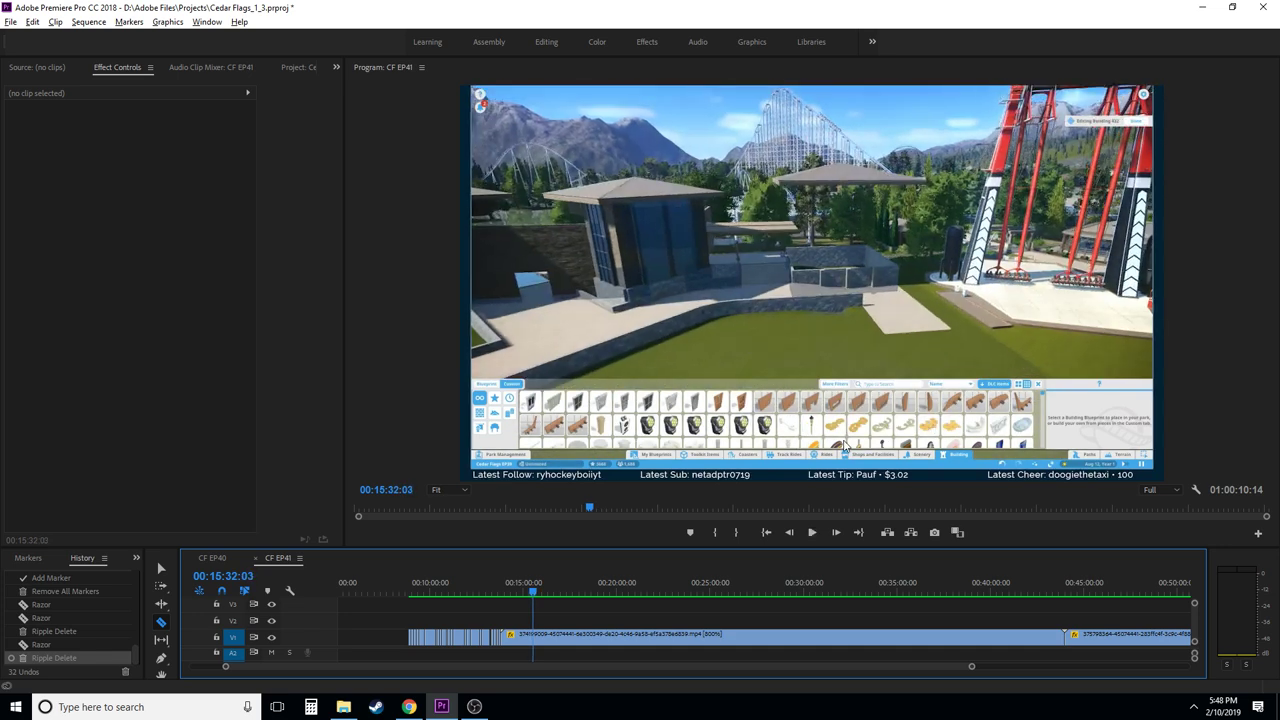
- Split the 374199009 clip at 00:15:26:19 and ripple delete the section before the split
key(equal)
click(530, 592)
key(space)
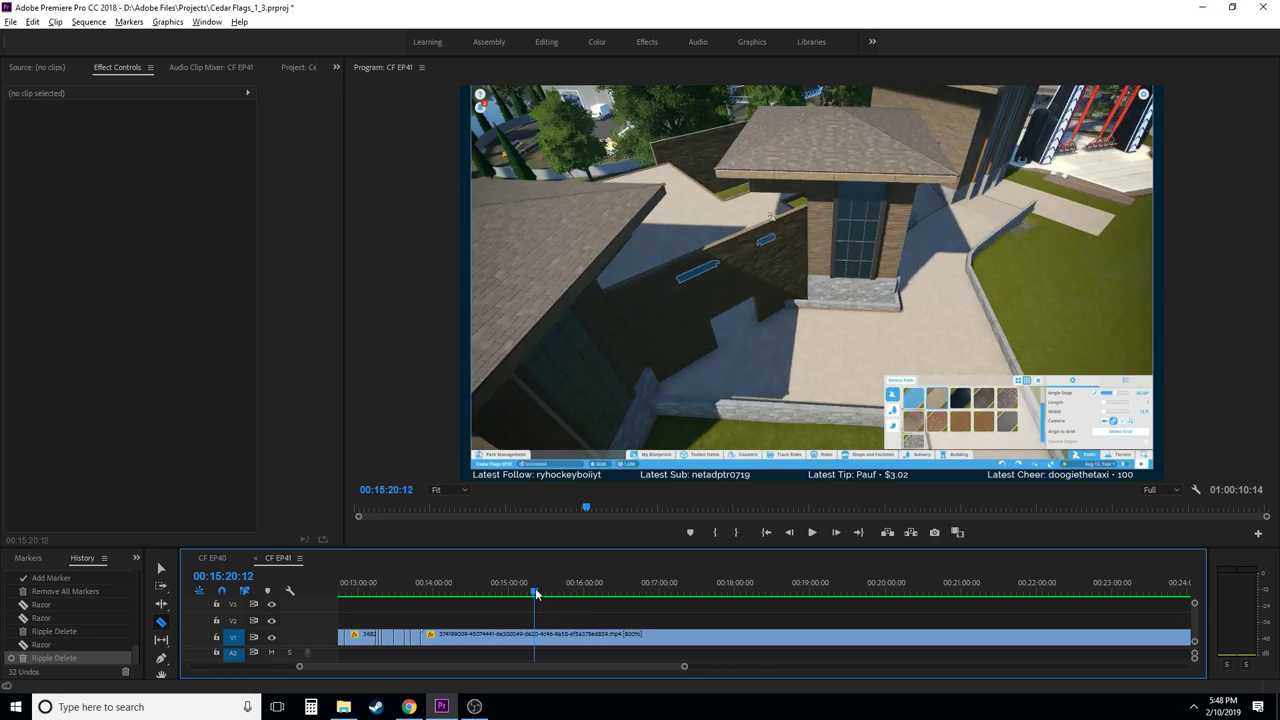
click(538, 593)
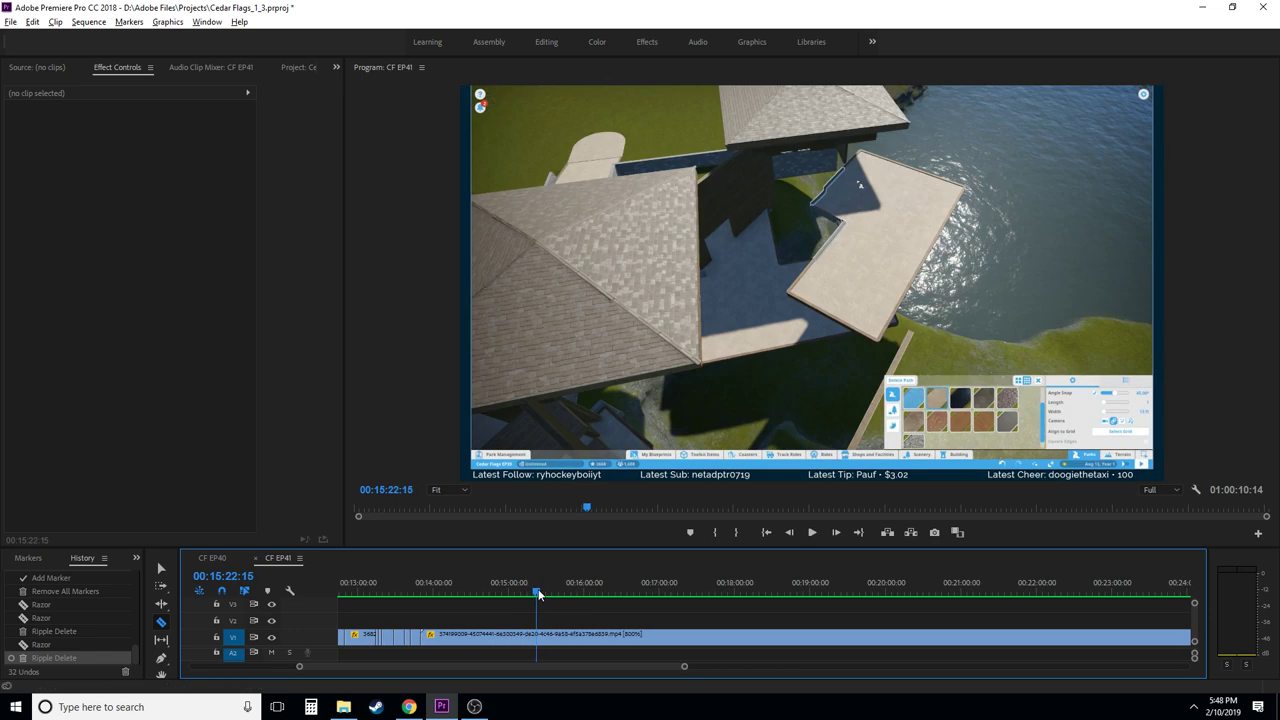
click(542, 592)
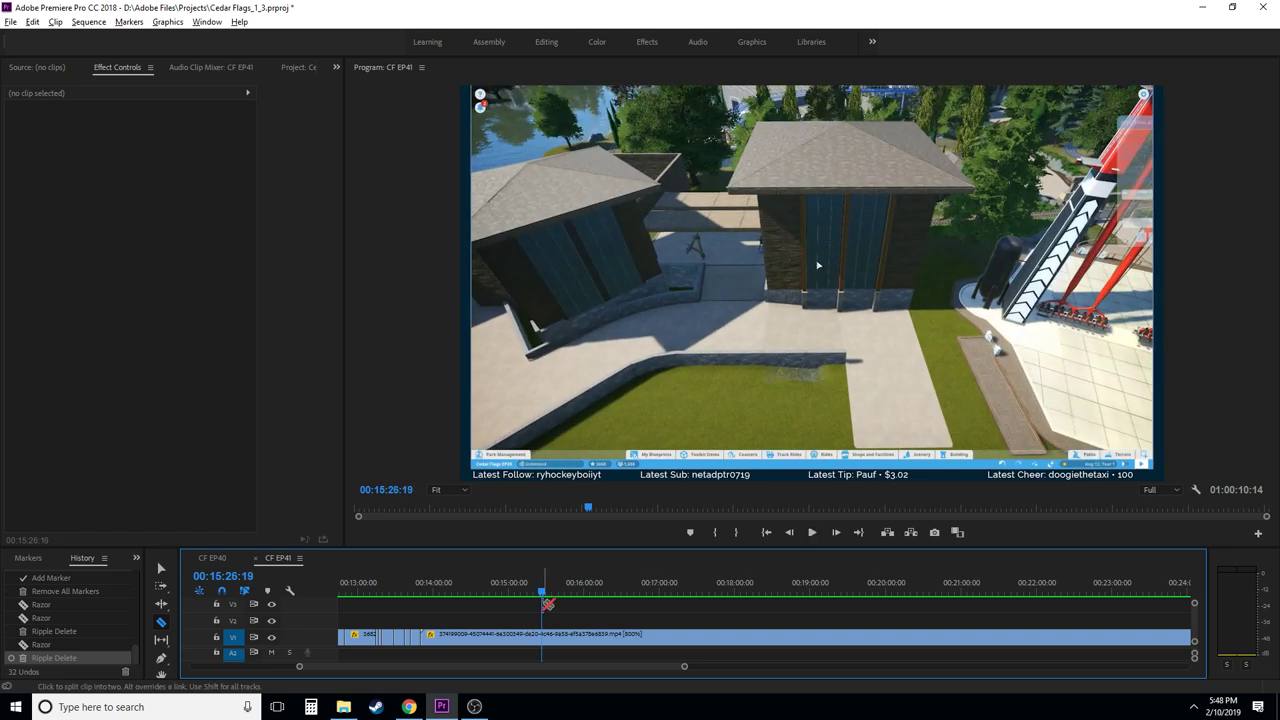
click(511, 645)
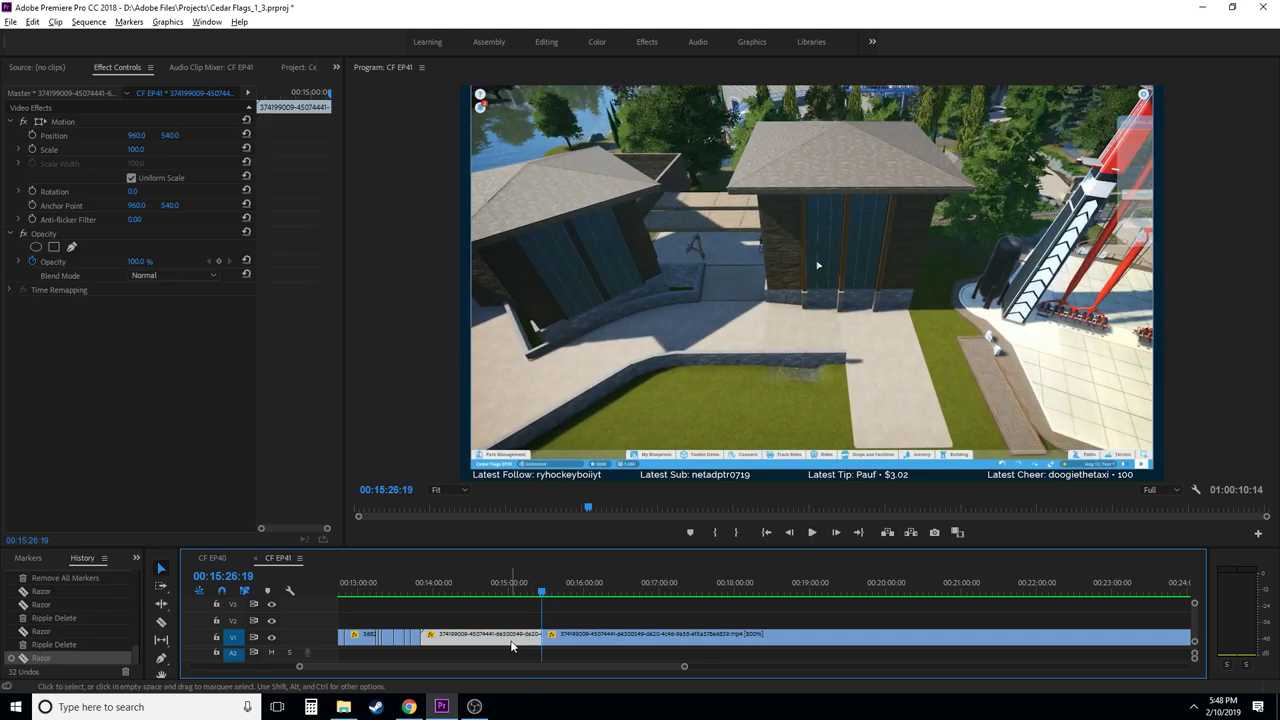
key(shift+Delete)
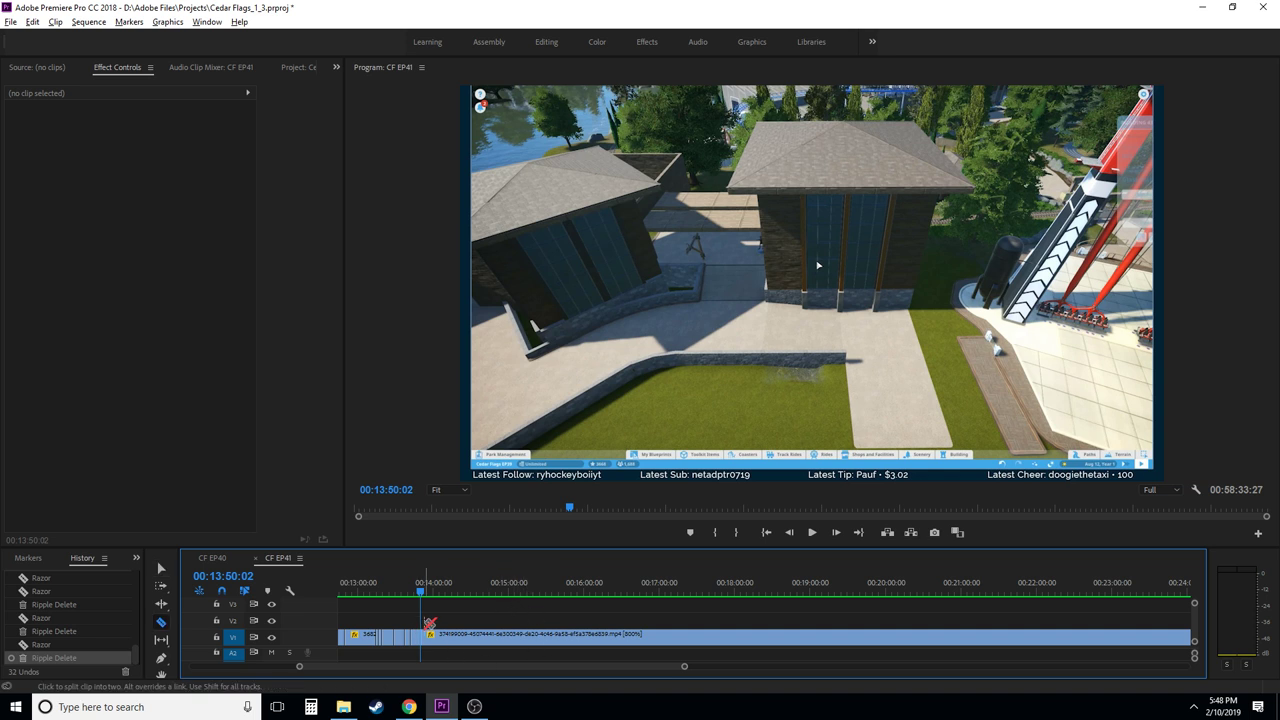
- Play the footage from the new join at 00:13:50:02 and split the clip at about 00:14:00
key(space)
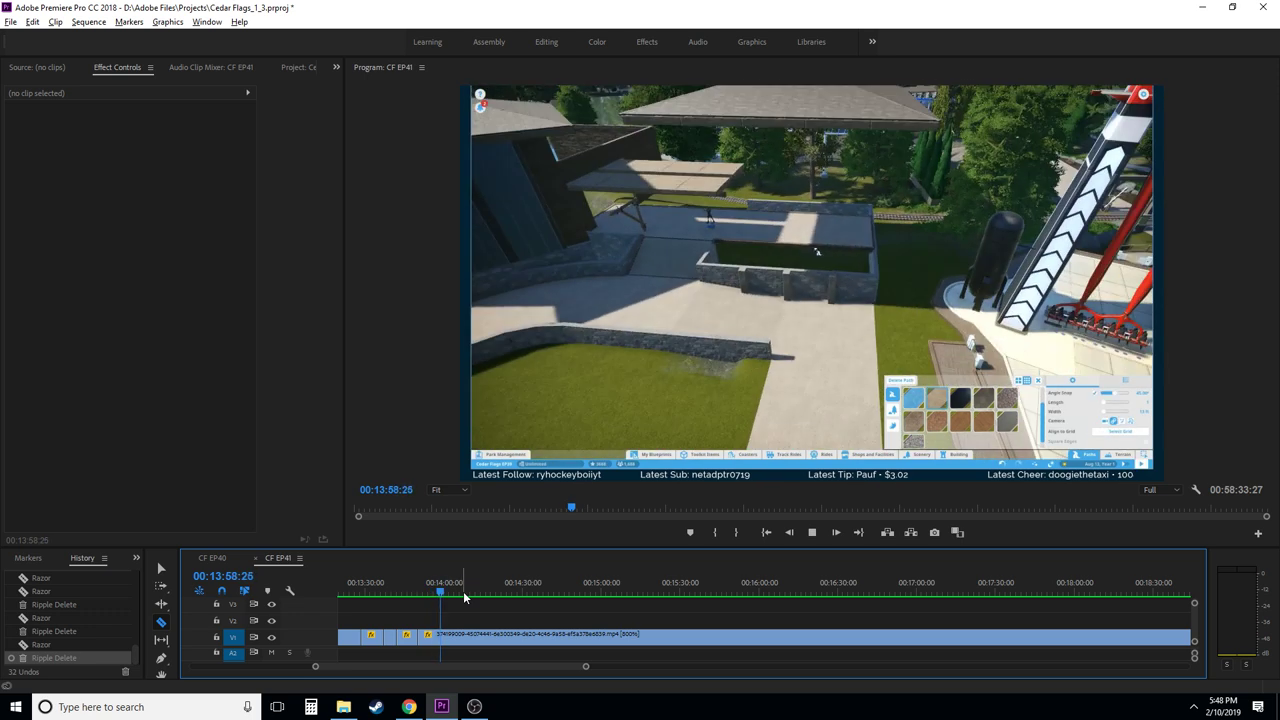
key(space)
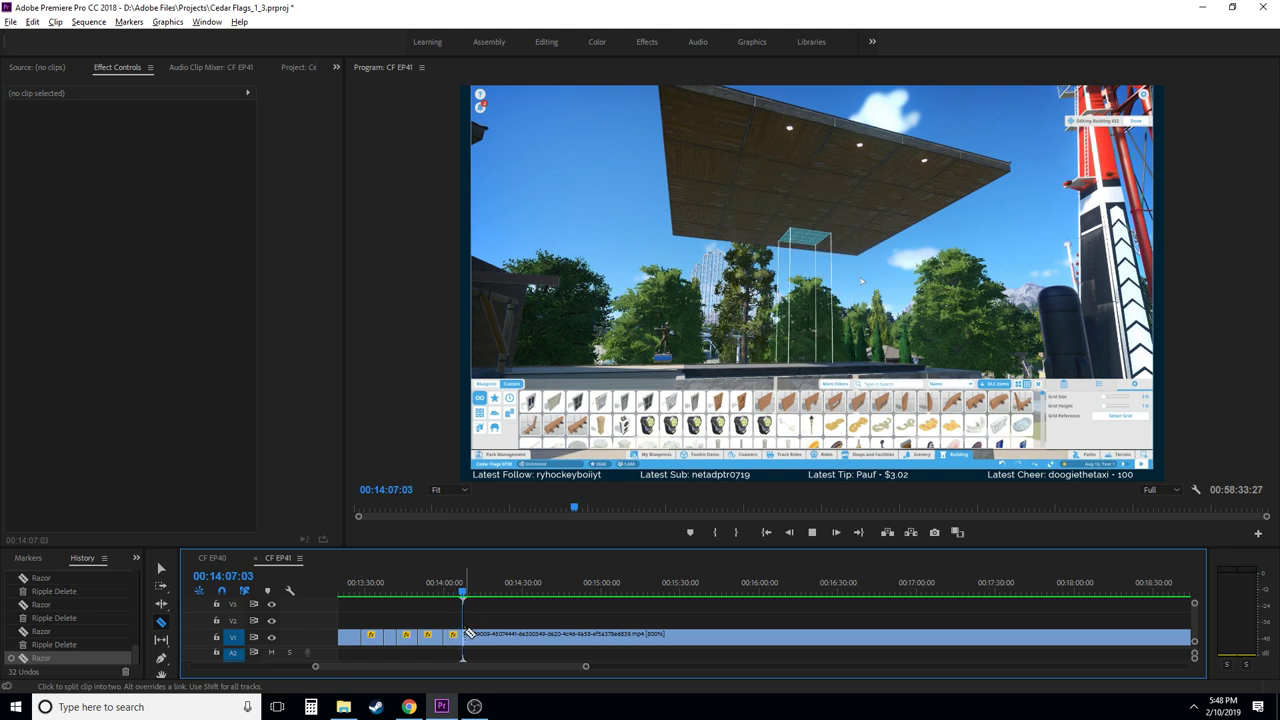
- Review the footage just after the last split and split the 374199009 clip at 00:14:01:28
alt+scroll(463, 628, up, 5)
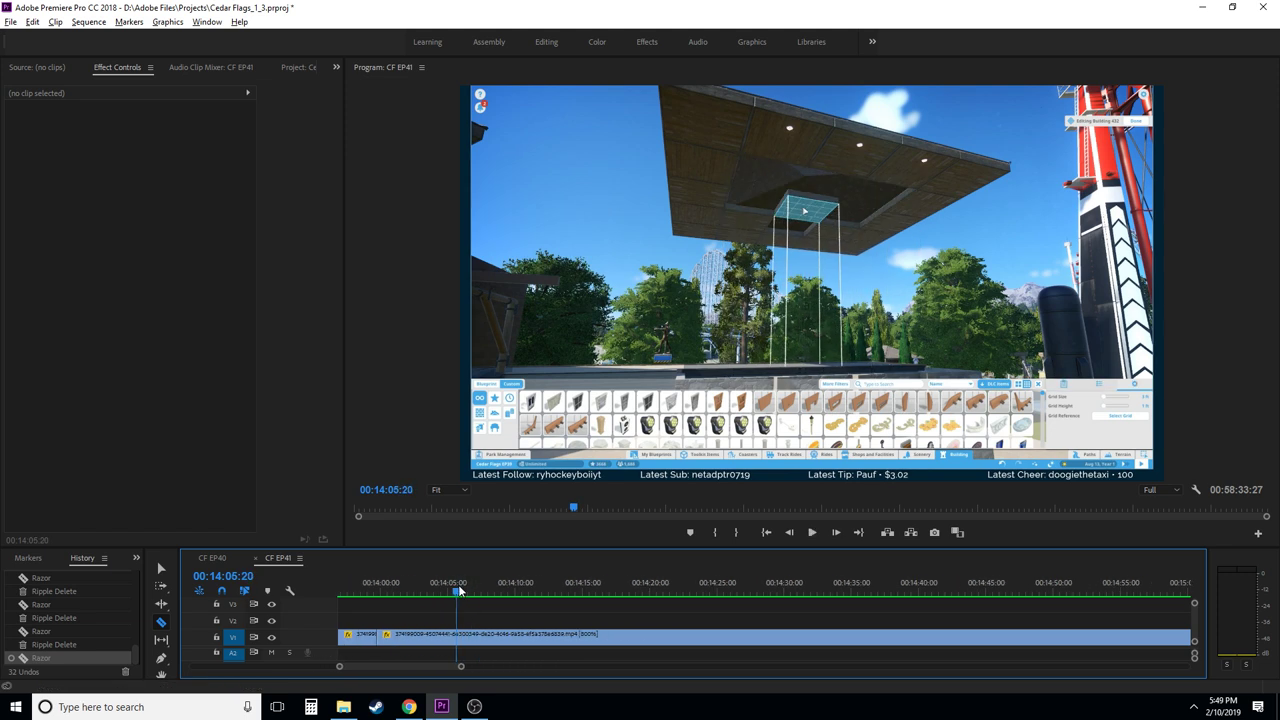
drag(424, 591, 398, 594)
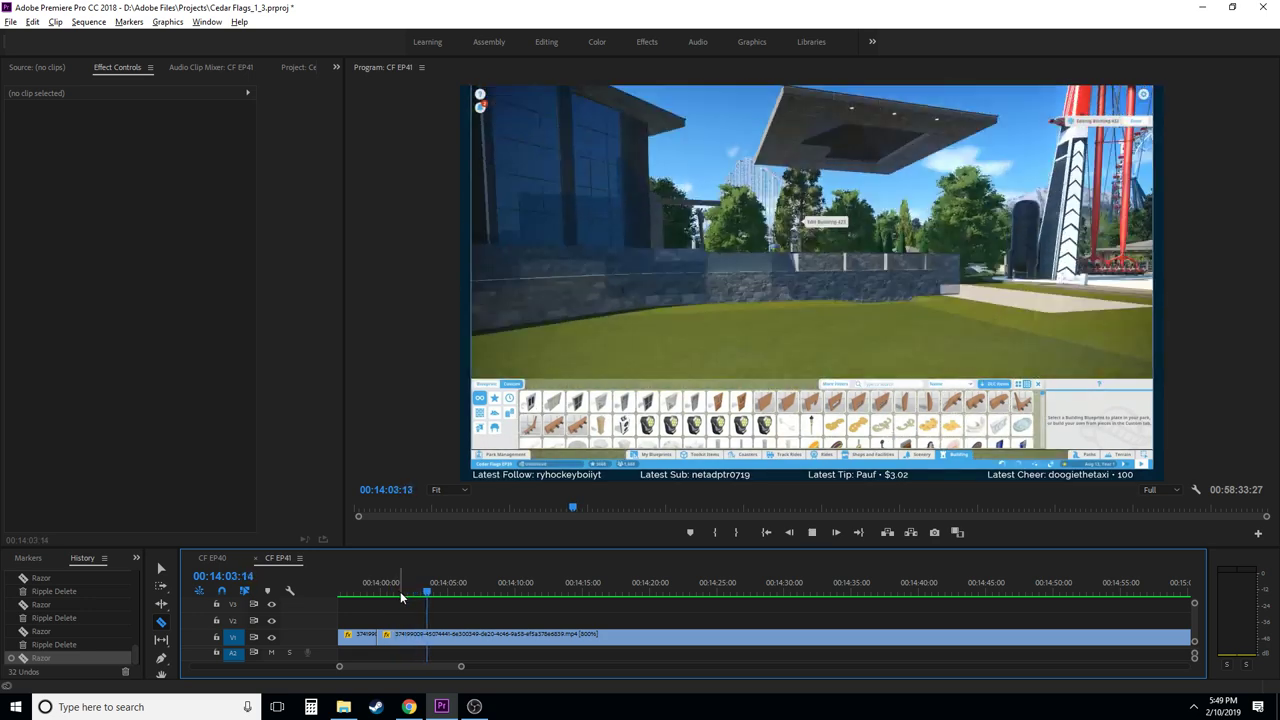
key(space)
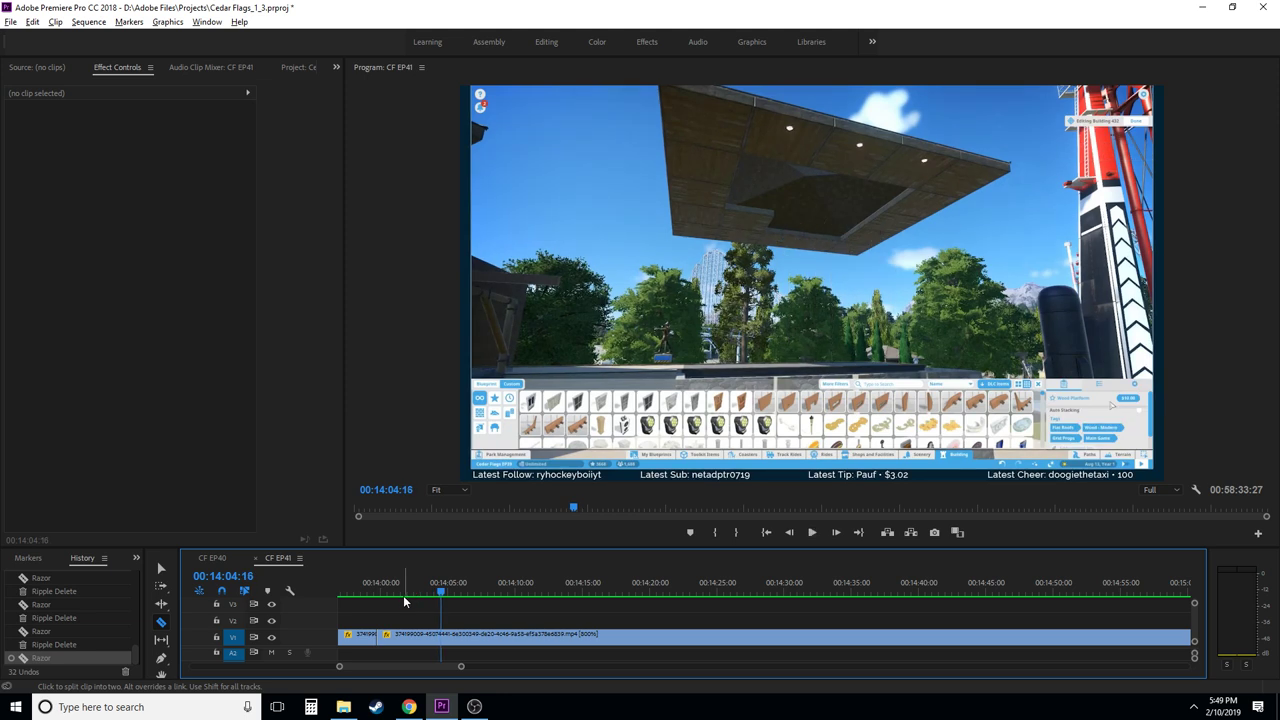
click(397, 592)
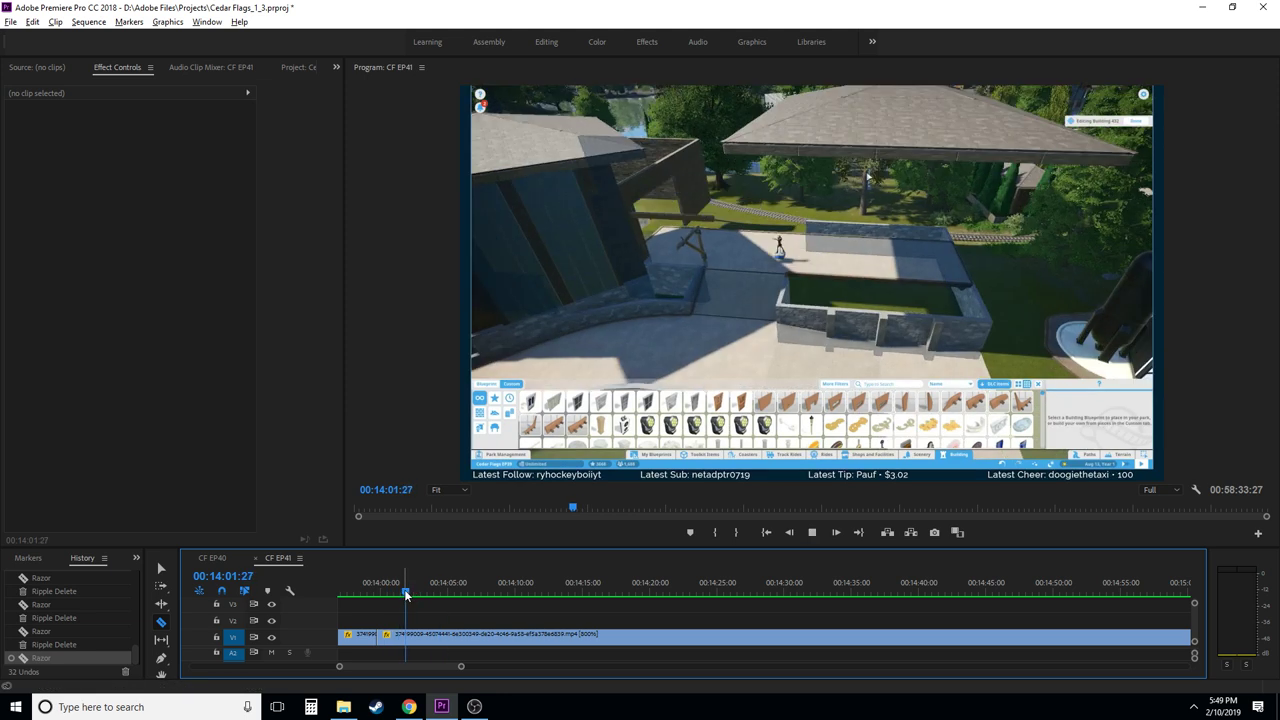
key(space)
key(Left)
key(Left)
key(Left)
key(Left)
key(Left)
key(Left)
key(Left)
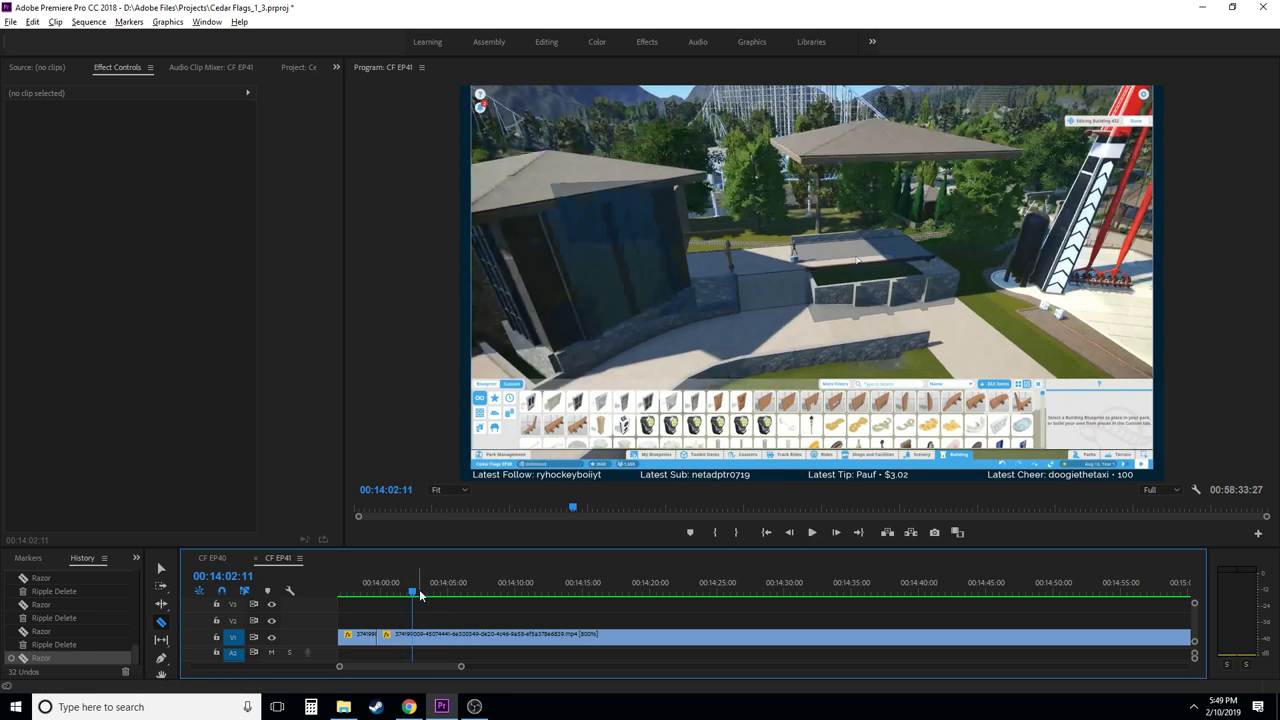
key(Left)
key(Left)
key(Left)
key(Left)
key(Left)
key(Left)
key(Left)
key(Left)
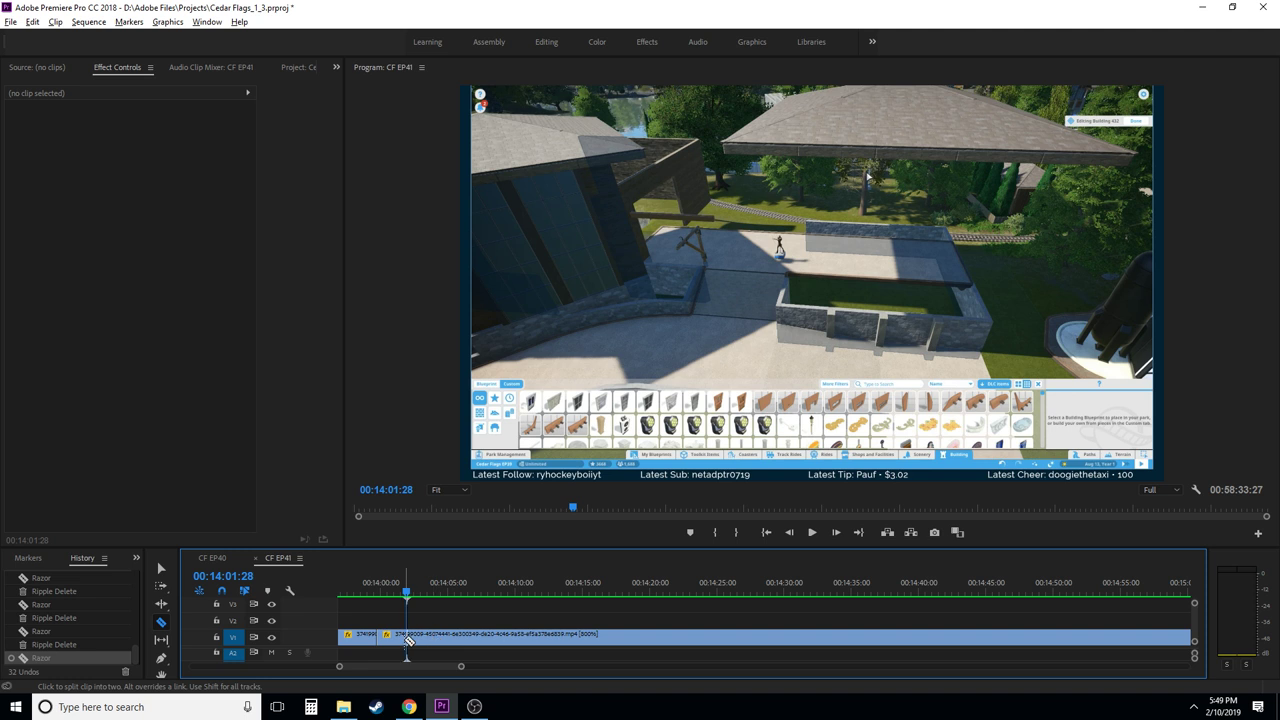
click(407, 638)
key(Right)
key(Right)
key(Right)
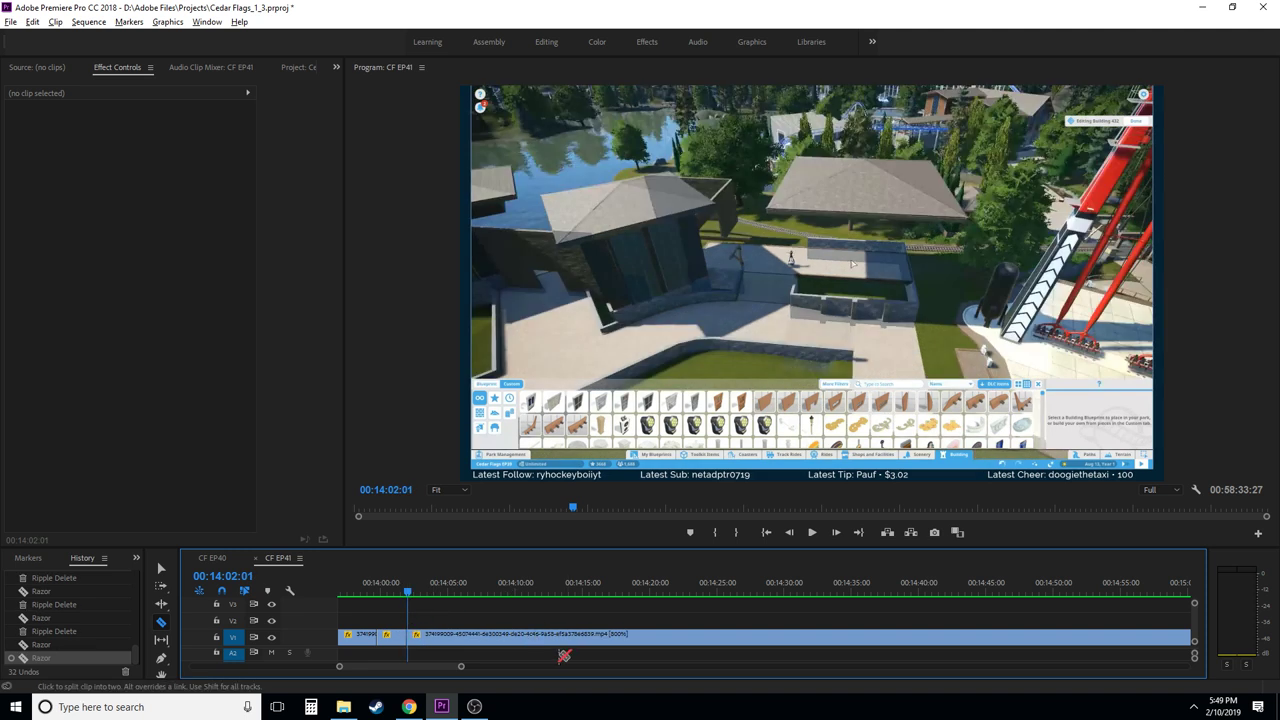
- Skim the 374199009 clip up to about 00:15:05 and play the footage from about 00:15:04, examining the building progress
click(432, 593)
drag(432, 592, 977, 550)
scroll(780, 610, down, 5)
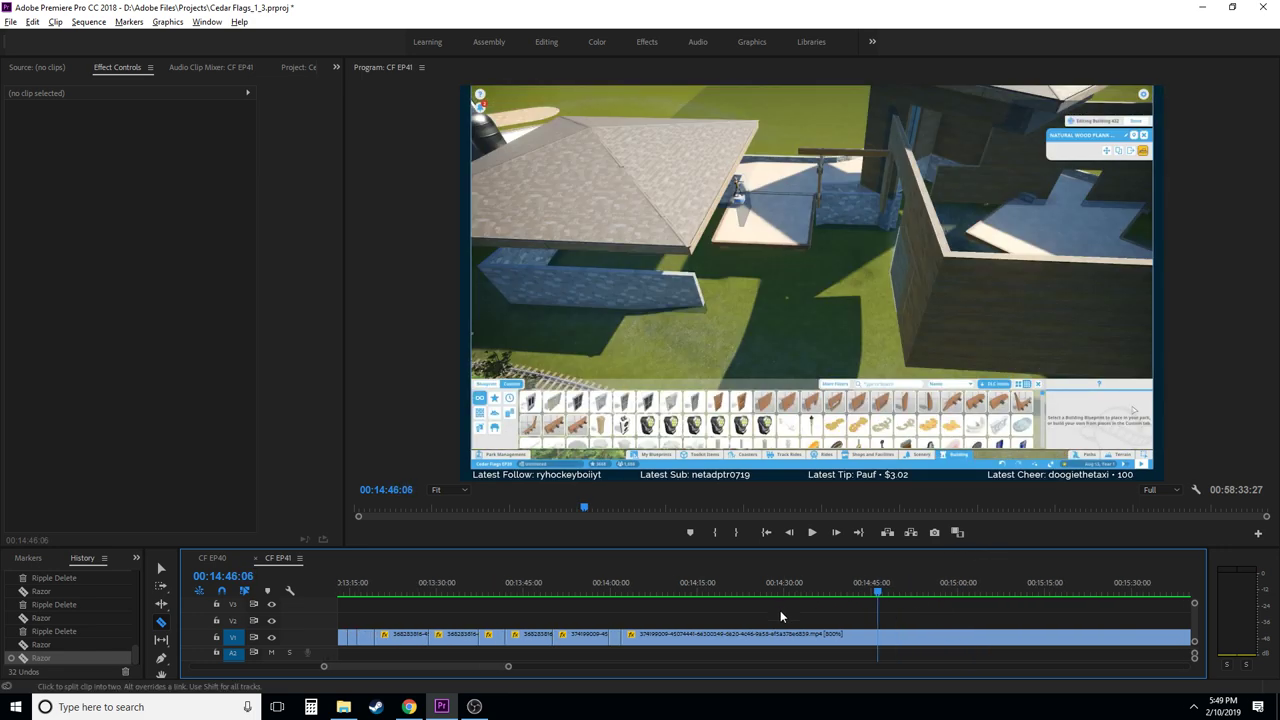
click(682, 590)
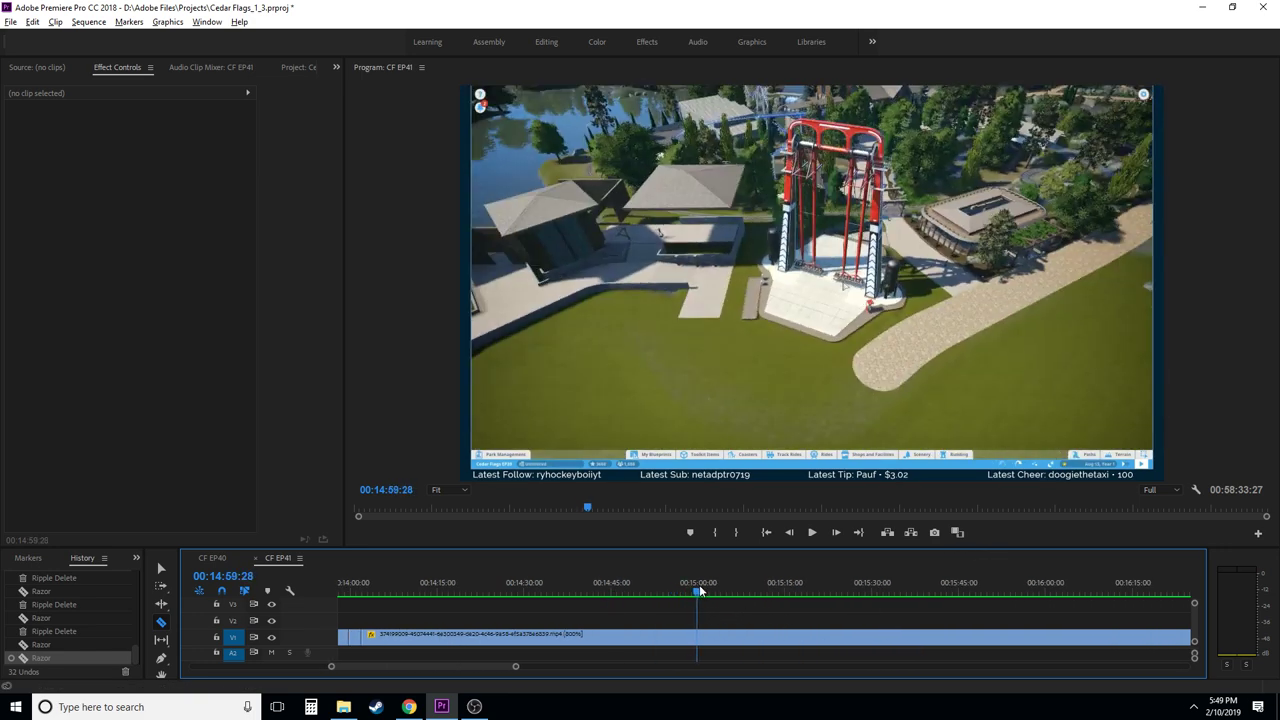
drag(708, 592, 734, 594)
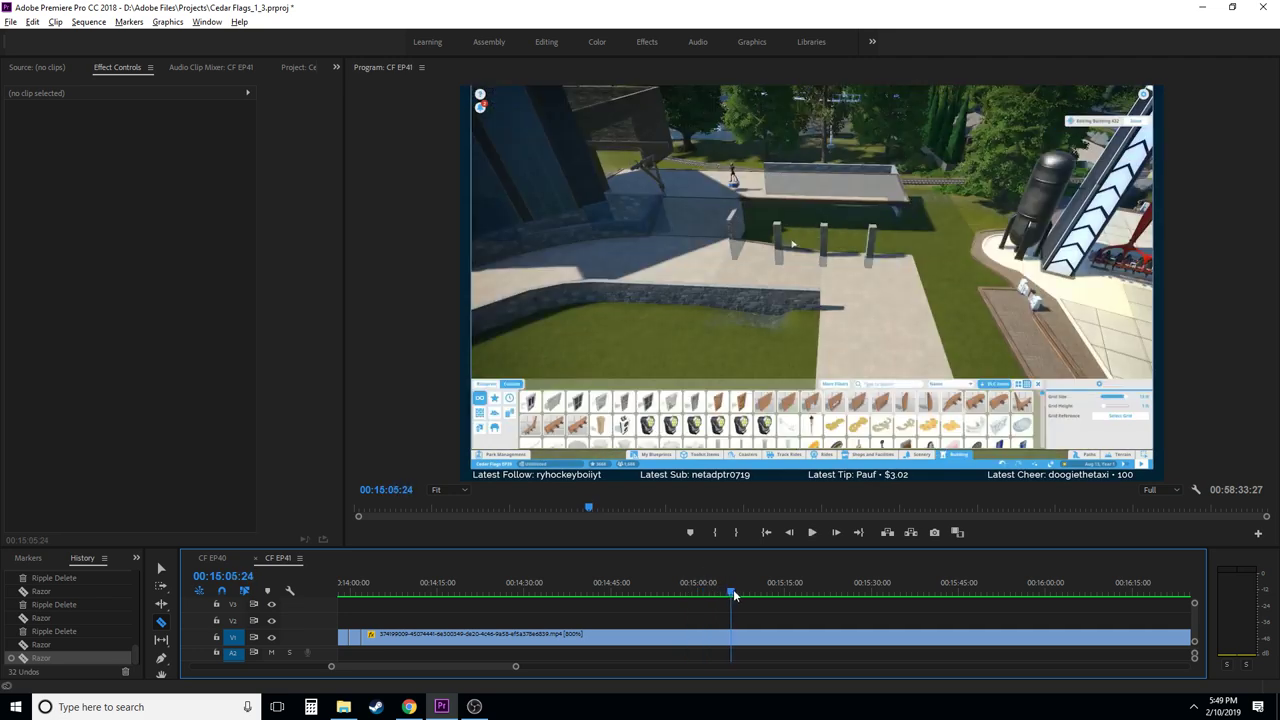
key(space)
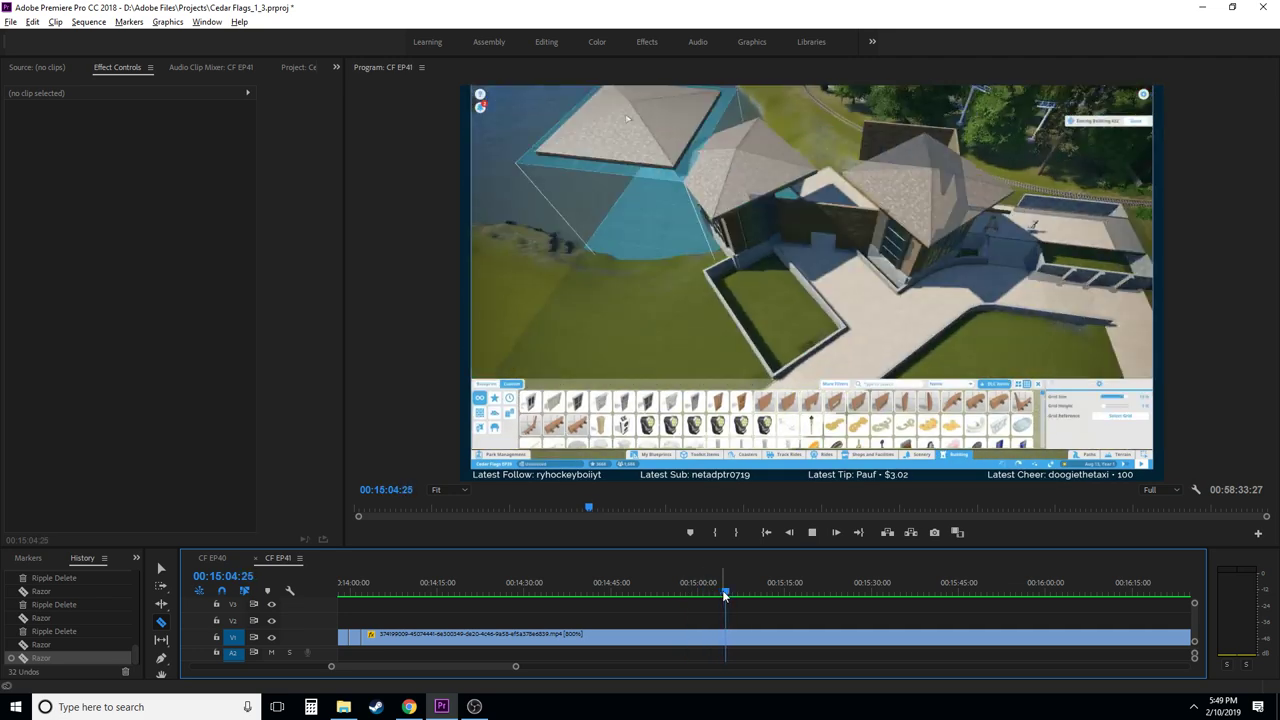
key(space)
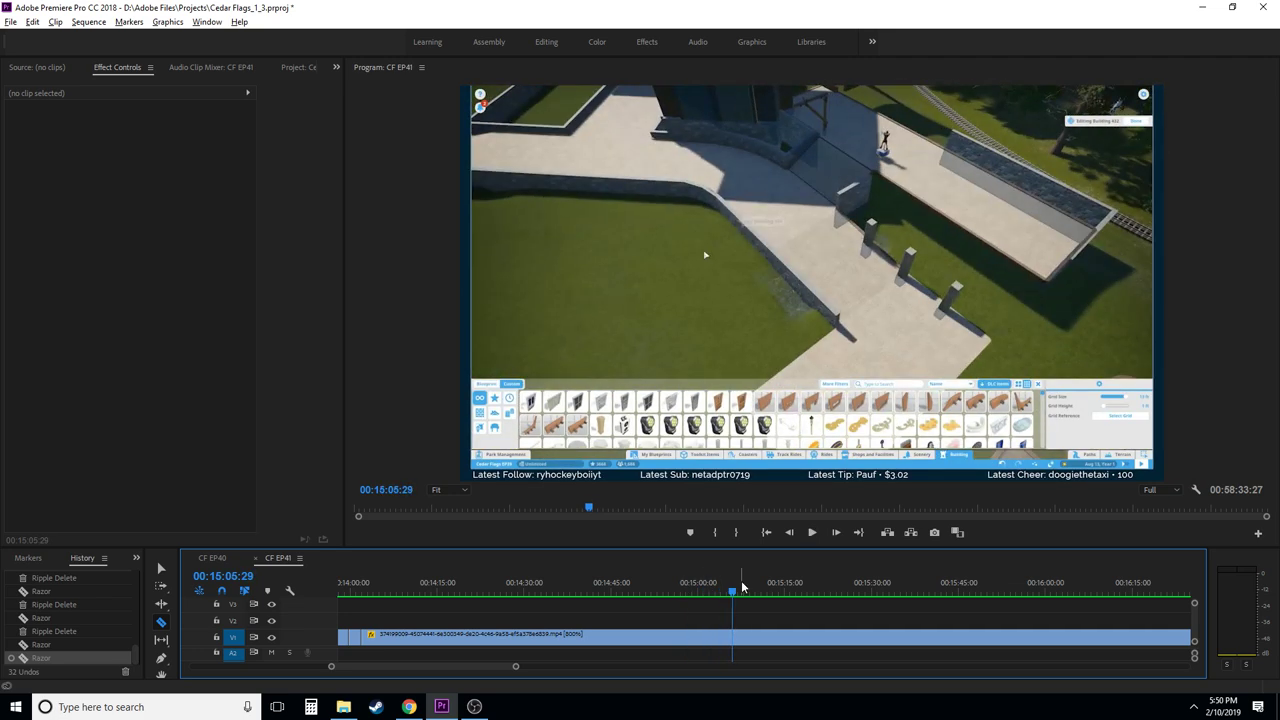
- Go through the footage between 00:15:04:15 and 00:15:05:16 frame by frame, examining how the roofs and walls change
key(Left)
key(Left)
key(Left)
key(Left)
key(Left)
key(Left)
key(Left)
key(Left)
key(Left)
key(Left)
key(Left)
key(Left)
key(Left)
key(Left)
key(Left)
key(Left)
key(Left)
key(Left)
key(Left)
key(Left)
key(Left)
key(Left)
key(Left)
key(Left)
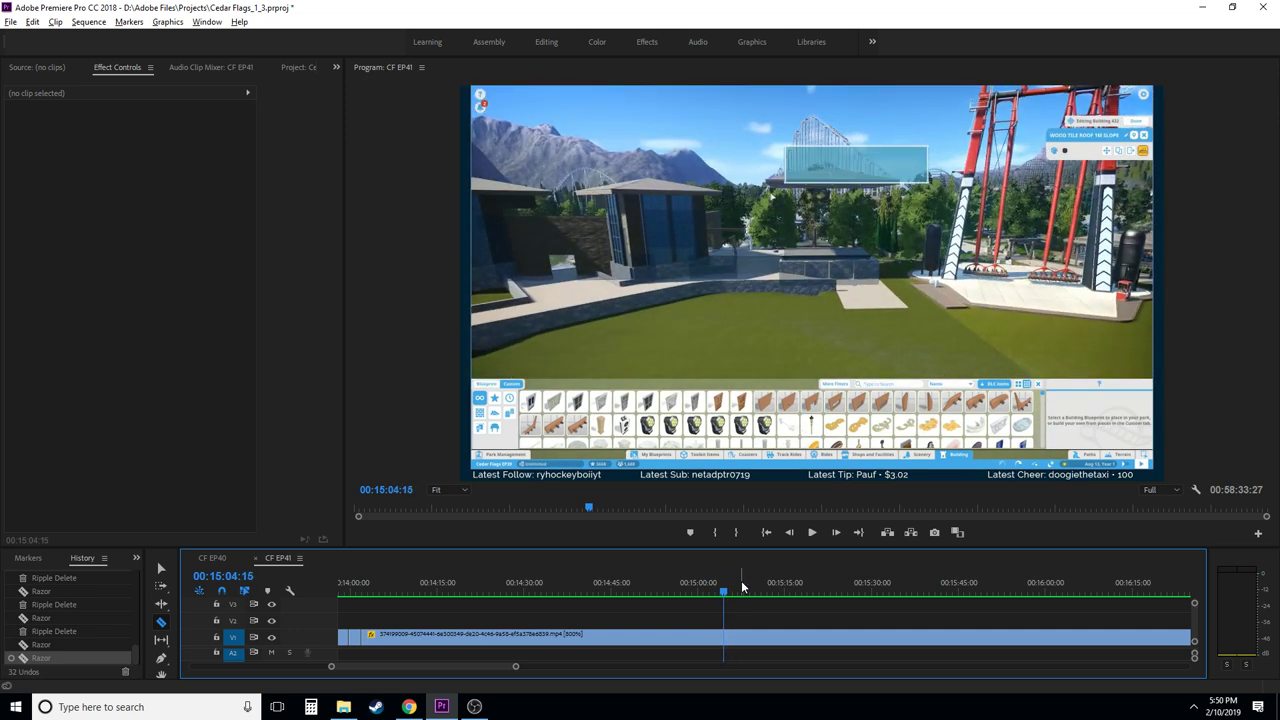
key(Right)
key(Right)
key(Right)
key(Right)
key(Right)
key(Right)
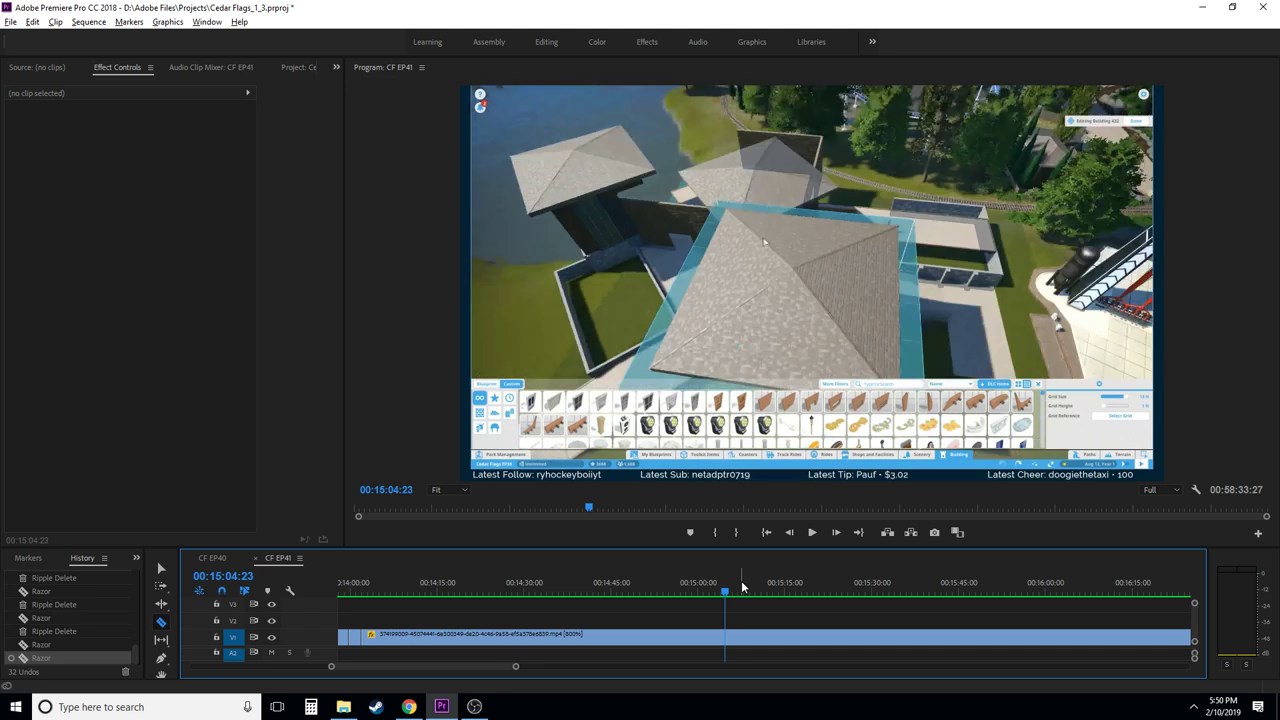
key(Right)
key(Right)
key(Right)
key(Right)
key(Right)
key(Right)
key(Right)
key(Right)
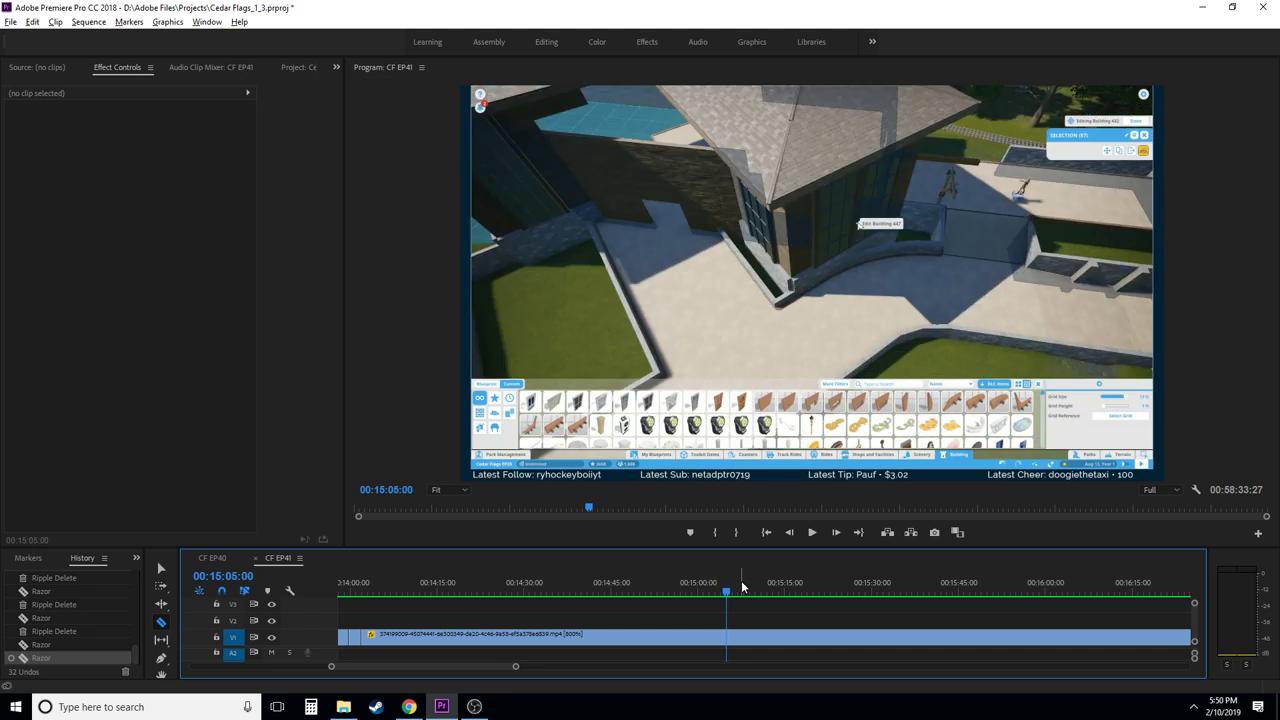
key(Right)
key(Right)
key(Right)
key(Right)
key(Right)
key(Right)
key(Right)
key(Right)
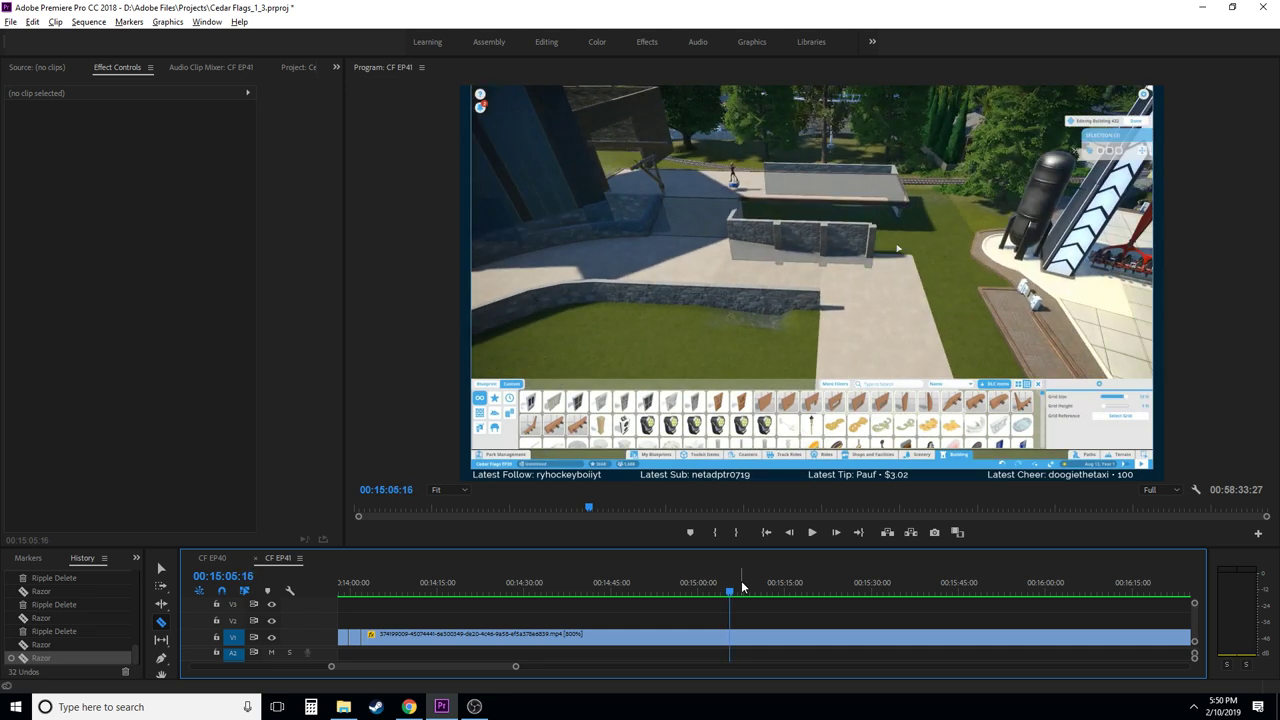
- Split the 374199009 clip at 00:15:03:28 and ripple delete the section between 00:14:01:28 and the new split
key(Left)
key(Left)
key(Left)
key(Left)
key(Left)
key(Left)
key(Left)
key(Left)
key(Left)
key(Left)
key(Left)
key(Left)
key(Left)
key(Left)
key(Left)
key(Left)
key(Left)
key(Left)
key(Left)
key(Left)
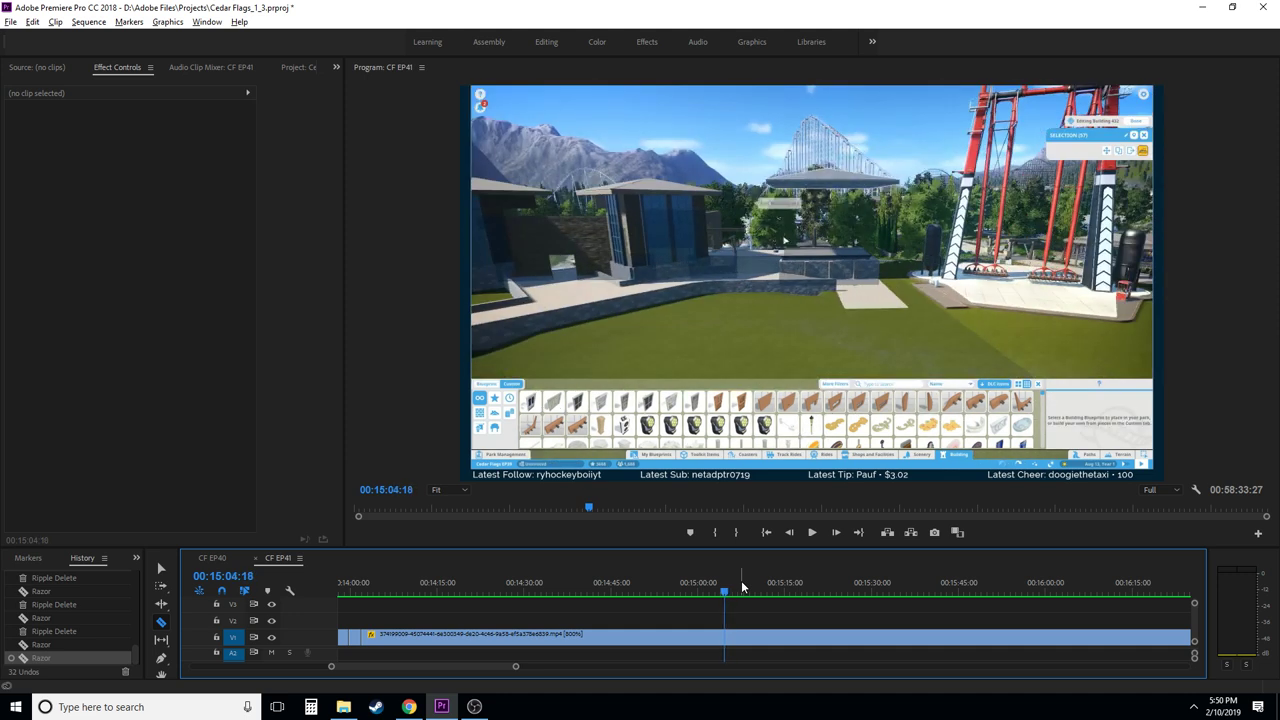
click(721, 637)
scroll(786, 623, up, 3)
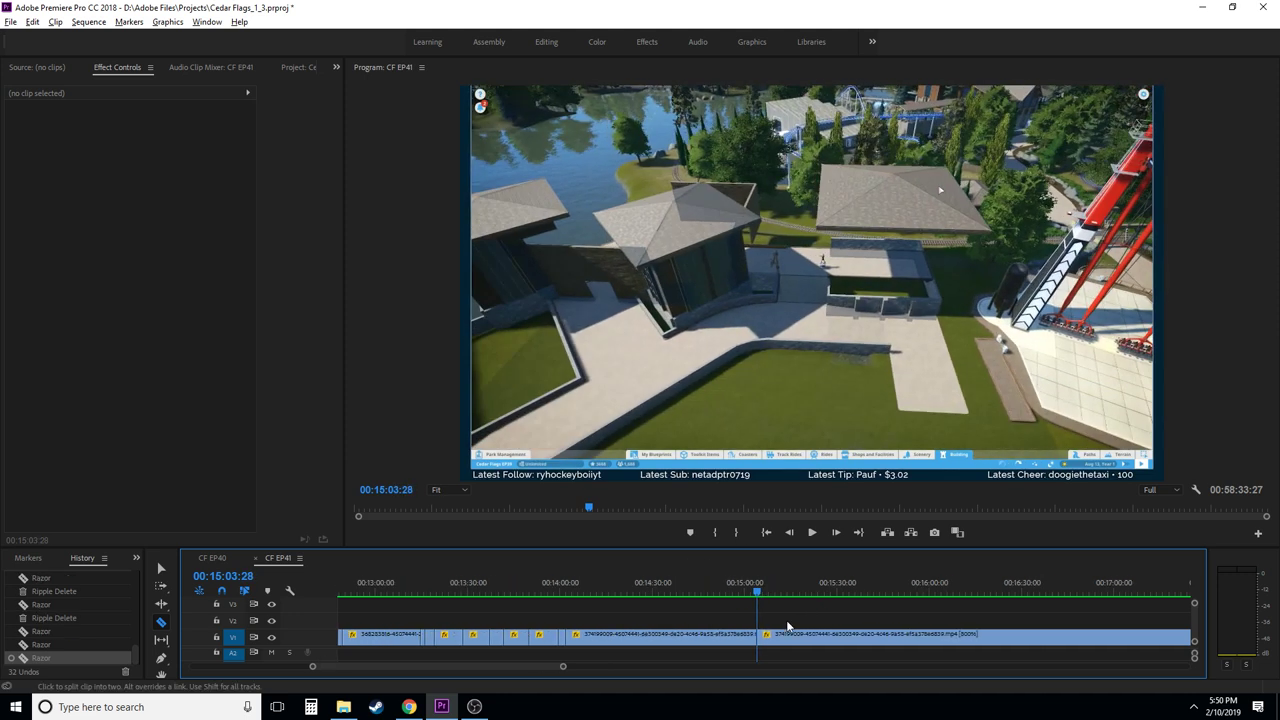
key(v)
click(648, 637)
key(shift+Delete)
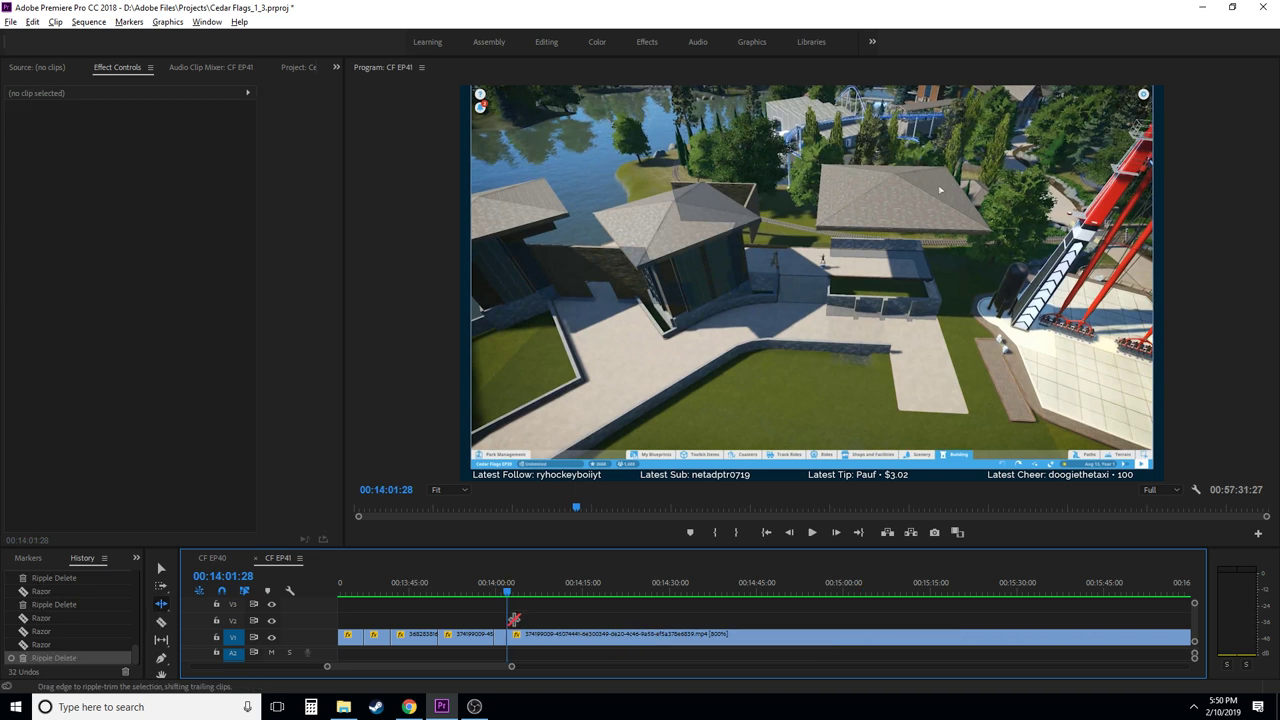
- Play the footage across the new join from 00:14:01:09 and split the 374199009 clip at 00:14:08:29
key(v)
click(506, 594)
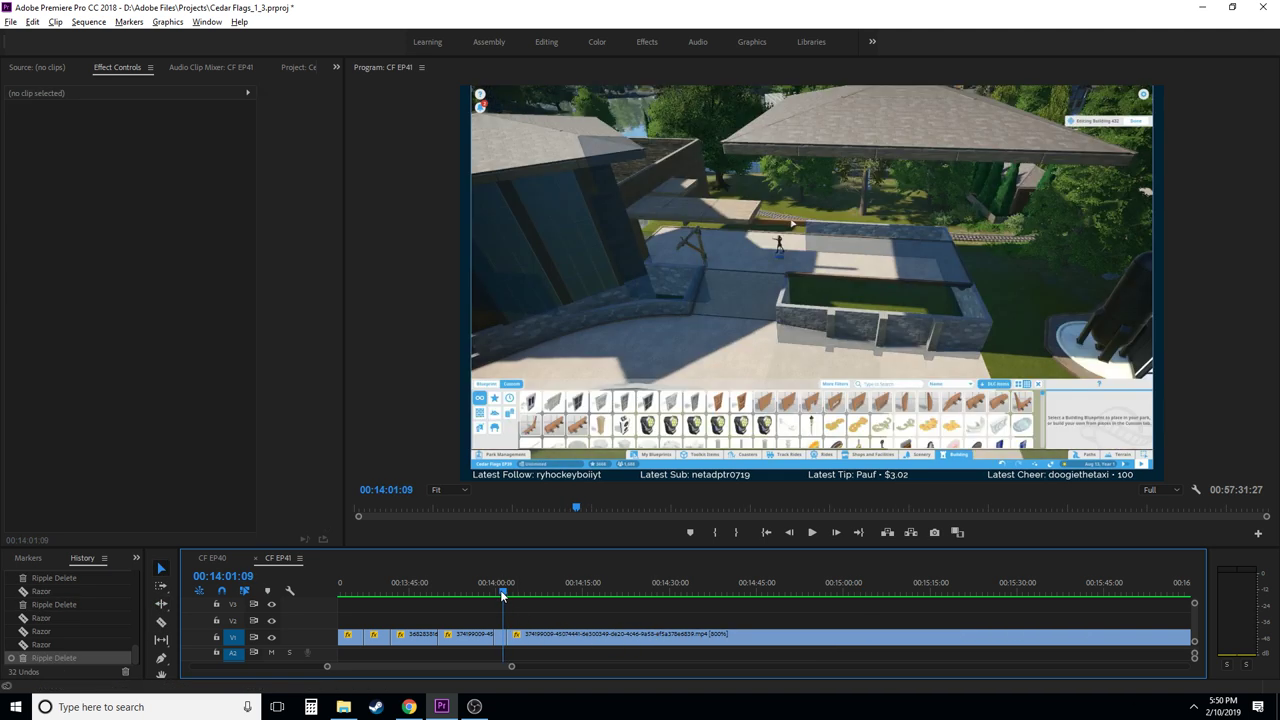
key(c)
key(space)
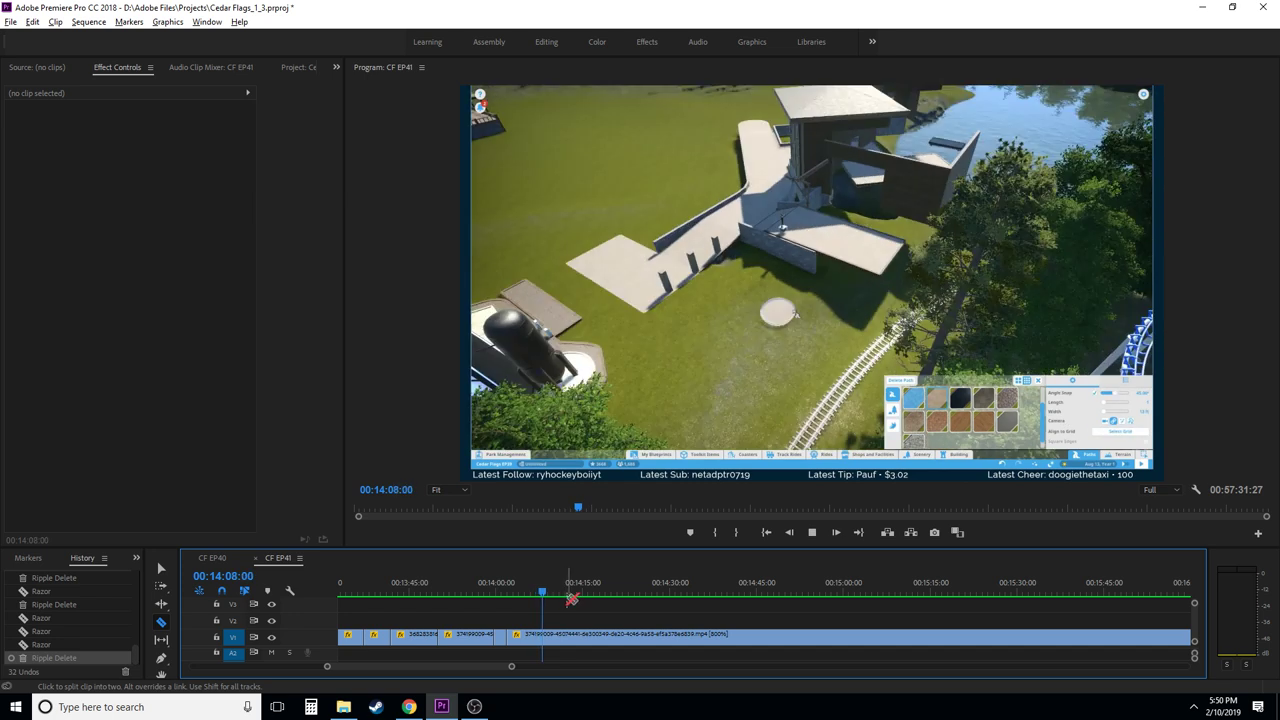
key(space)
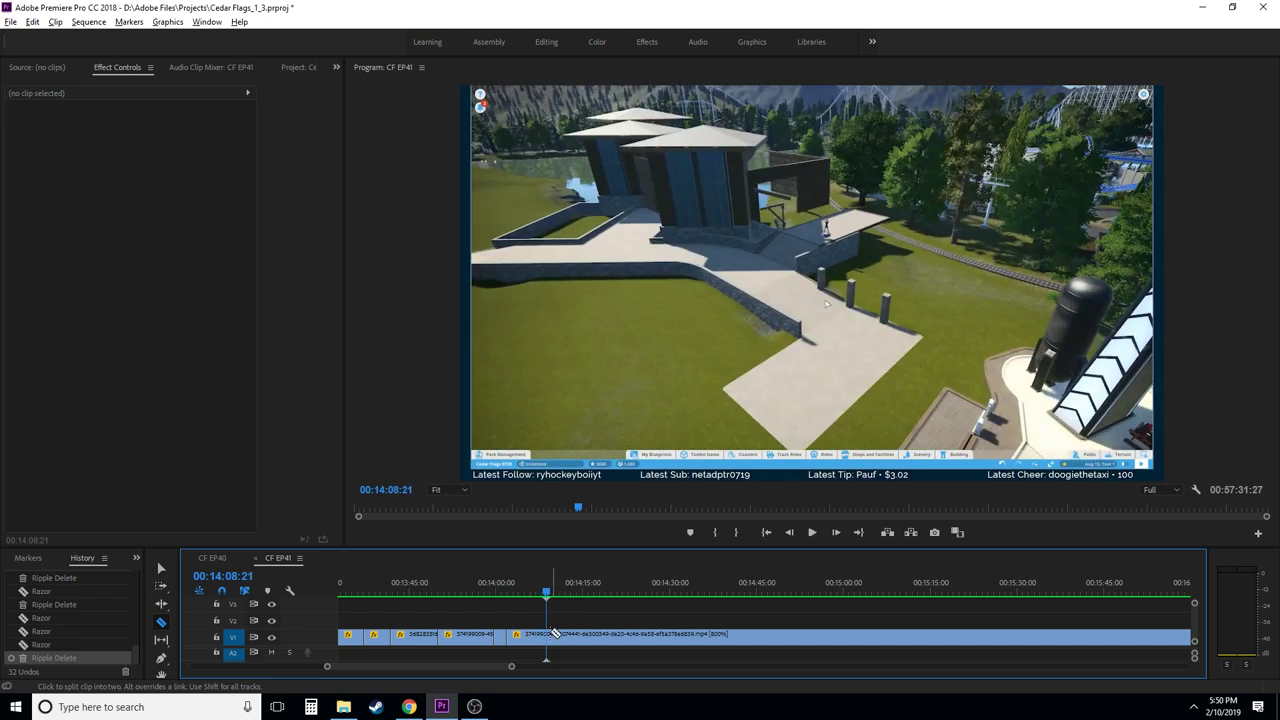
key(Left)
key(Left)
key(Left)
key(Left)
key(Left)
key(Left)
key(Left)
key(Left)
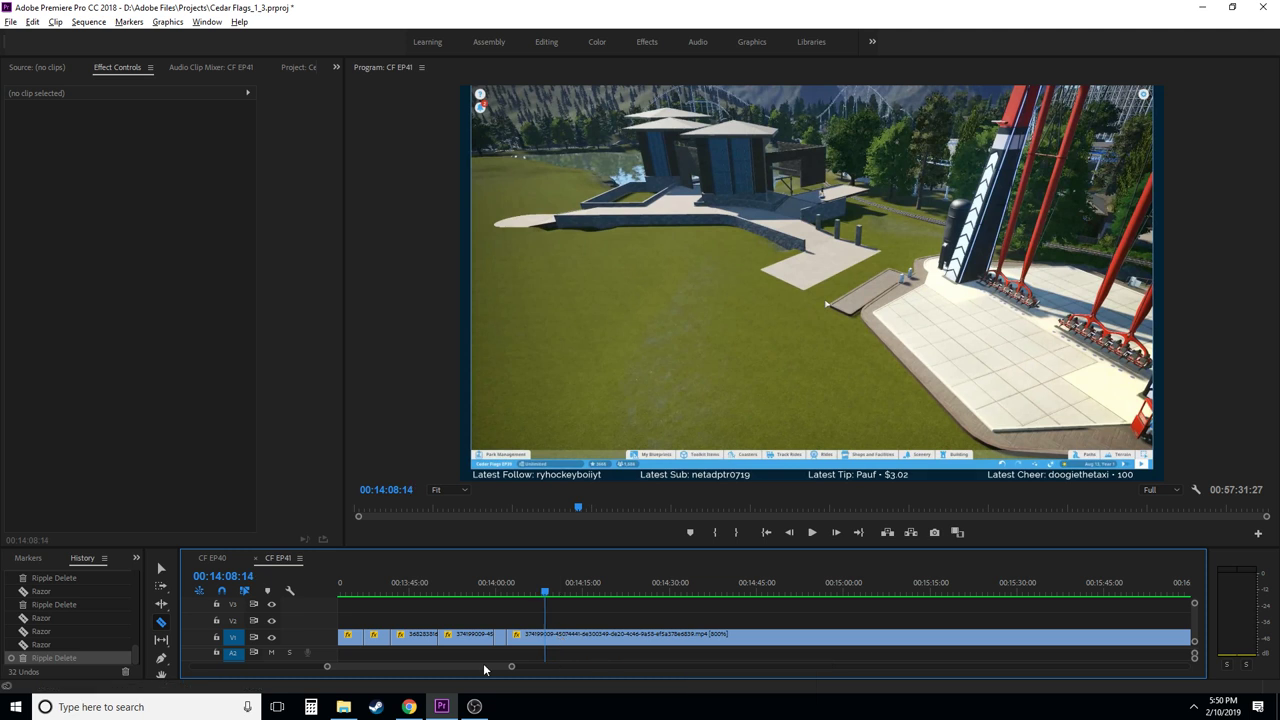
key(Right)
key(Right)
key(Right)
key(Right)
key(Right)
key(Right)
key(Right)
key(Right)
key(Right)
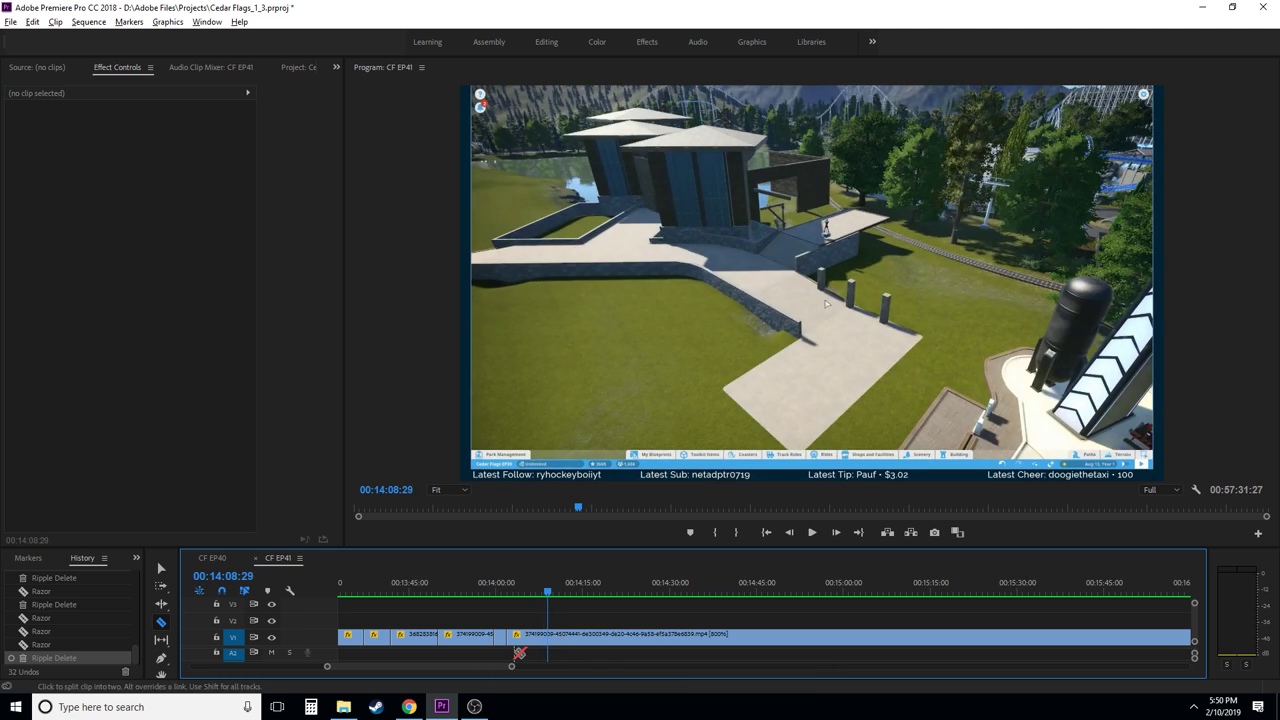
click(549, 637)
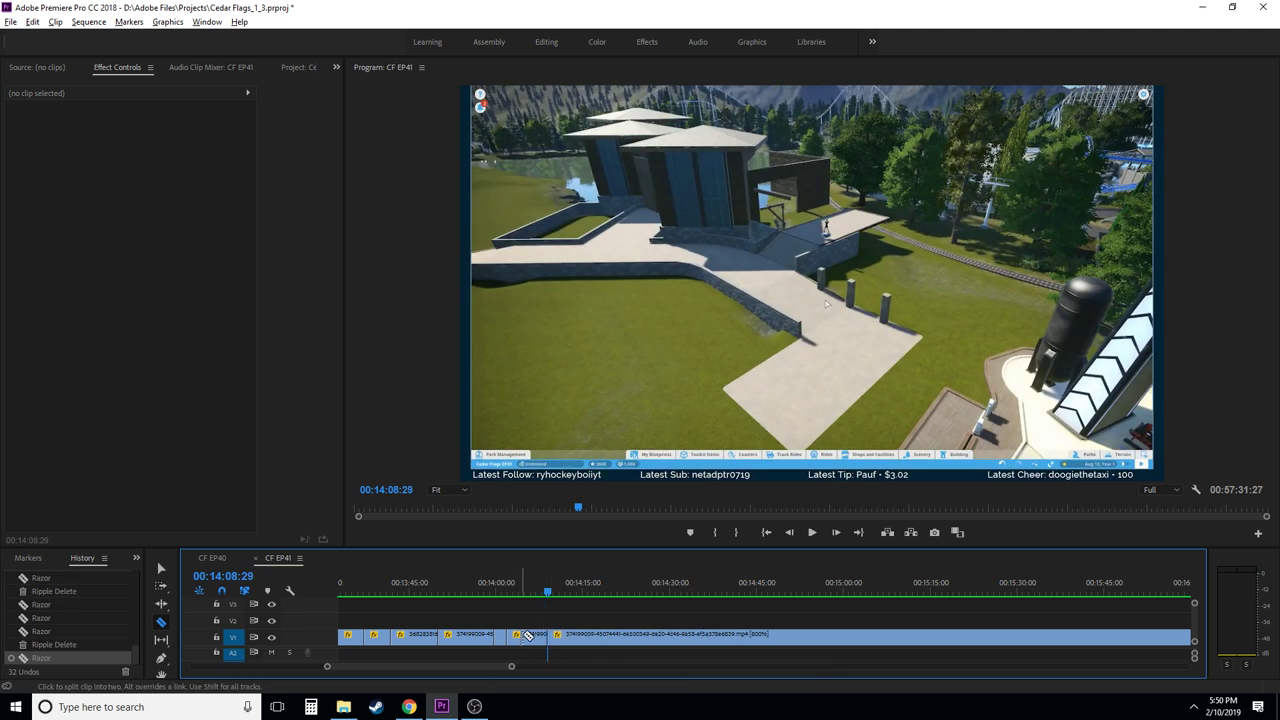
- Replay the footage from about 00:14:00 across the new split and on to about 00:14:23, examining the path and wall building
click(498, 592)
key(space)
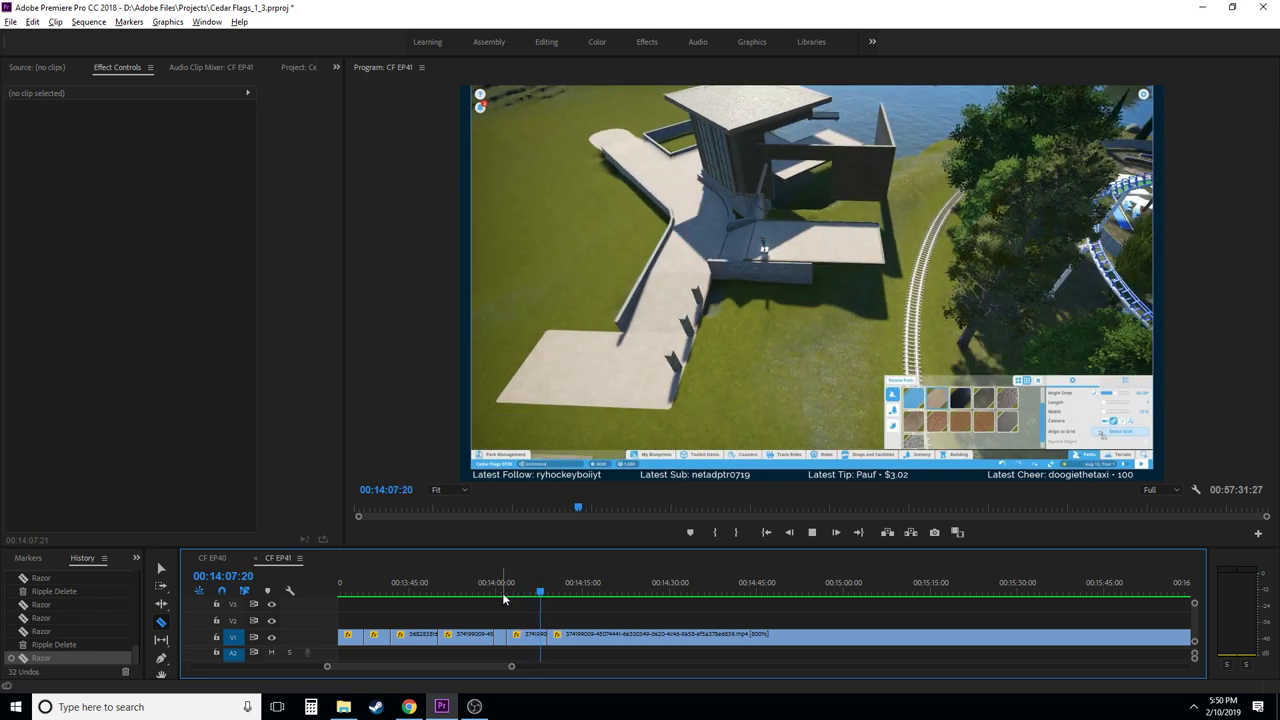
key(space)
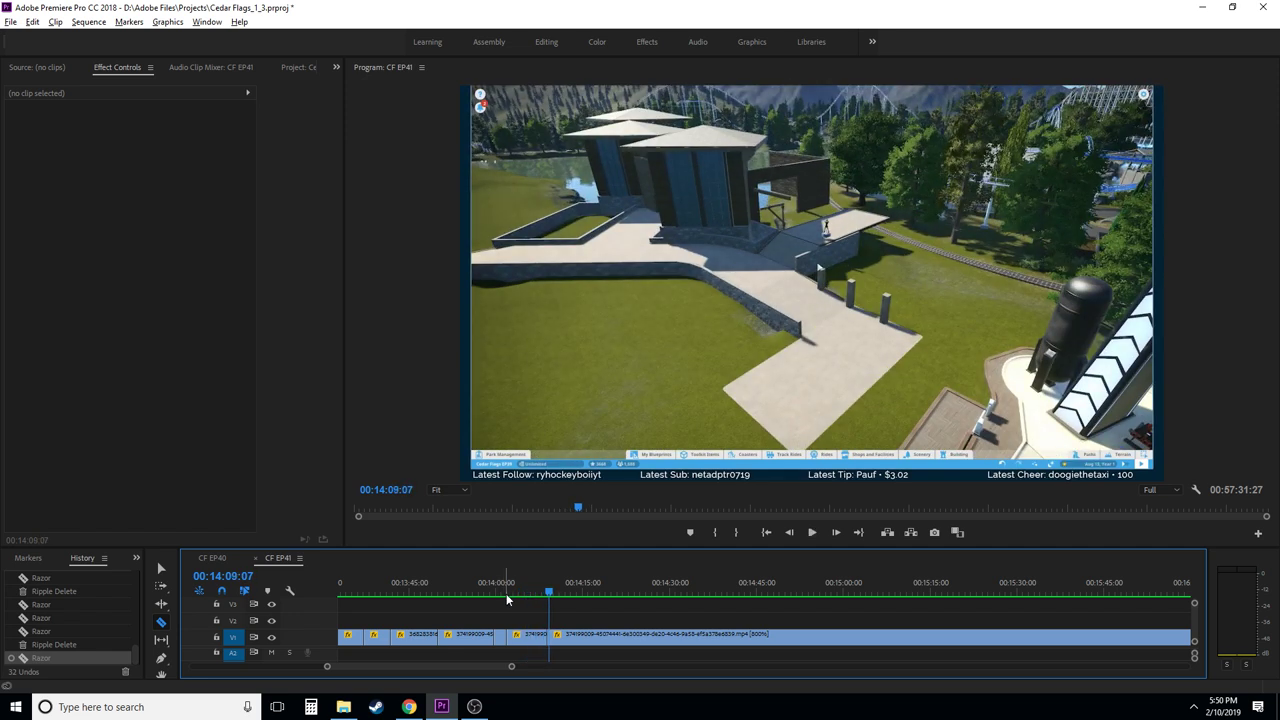
key(space)
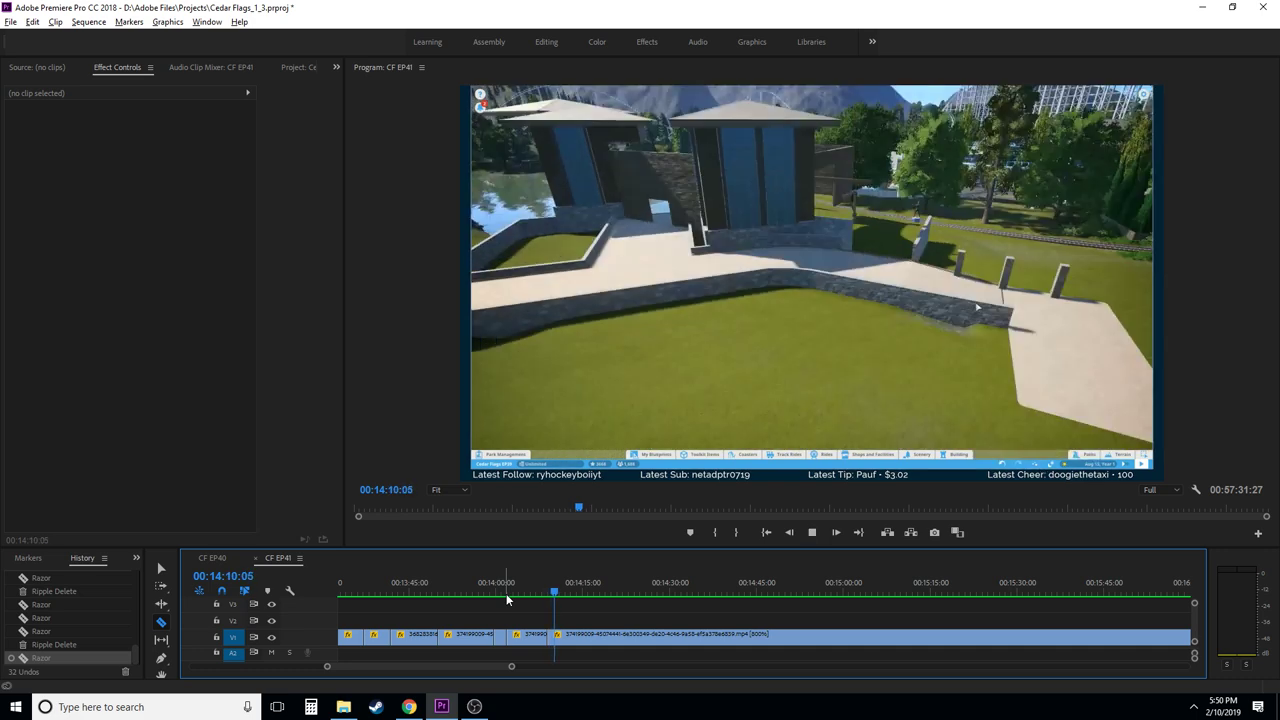
key(space)
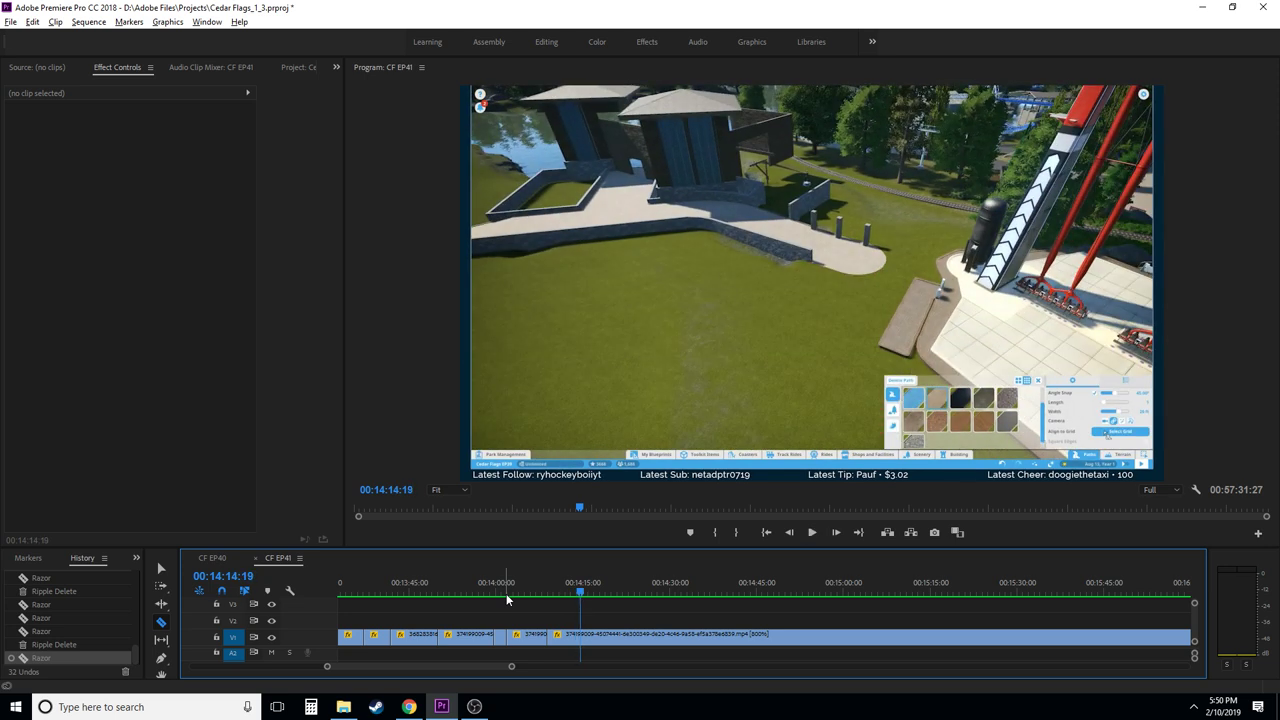
key(space)
key(space)
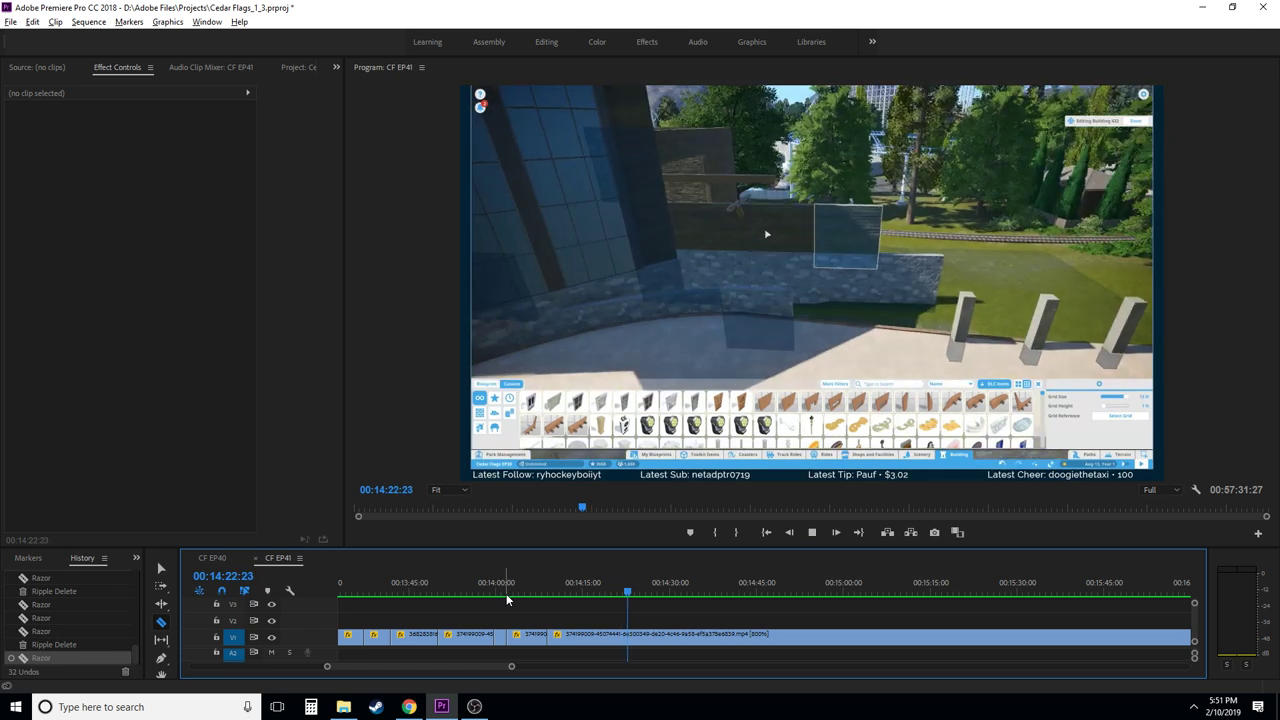
key(space)
- Replay the footage between about 00:14:15 and 00:14:23 backward and forward, examining where the stone and wood wall pieces are placed
key(Left)
key(Left)
key(Left)
key(Left)
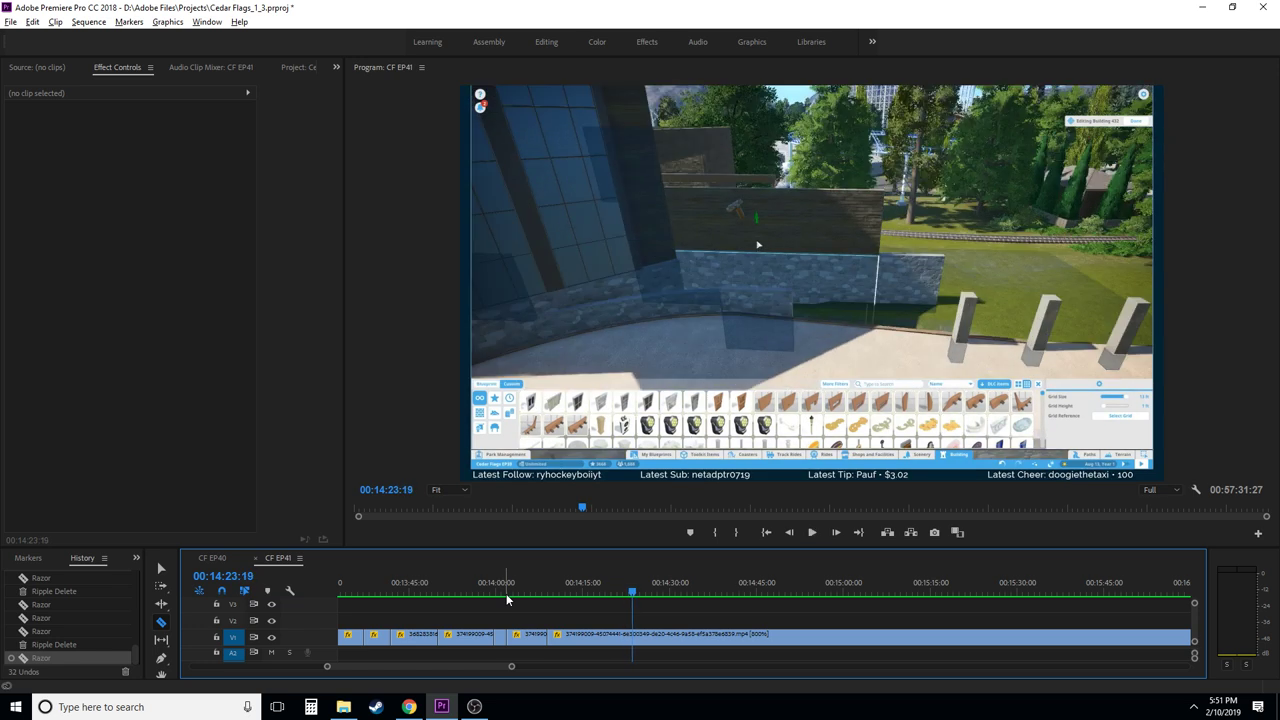
key(Left)
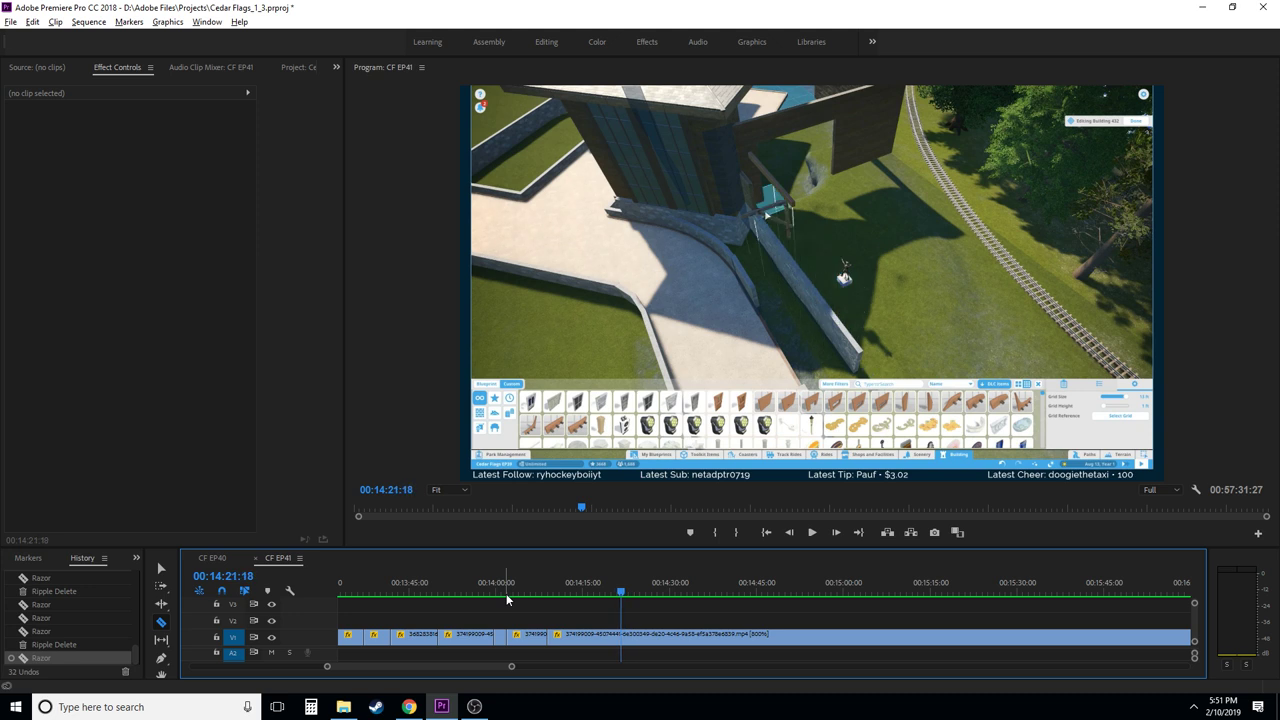
key(Left)
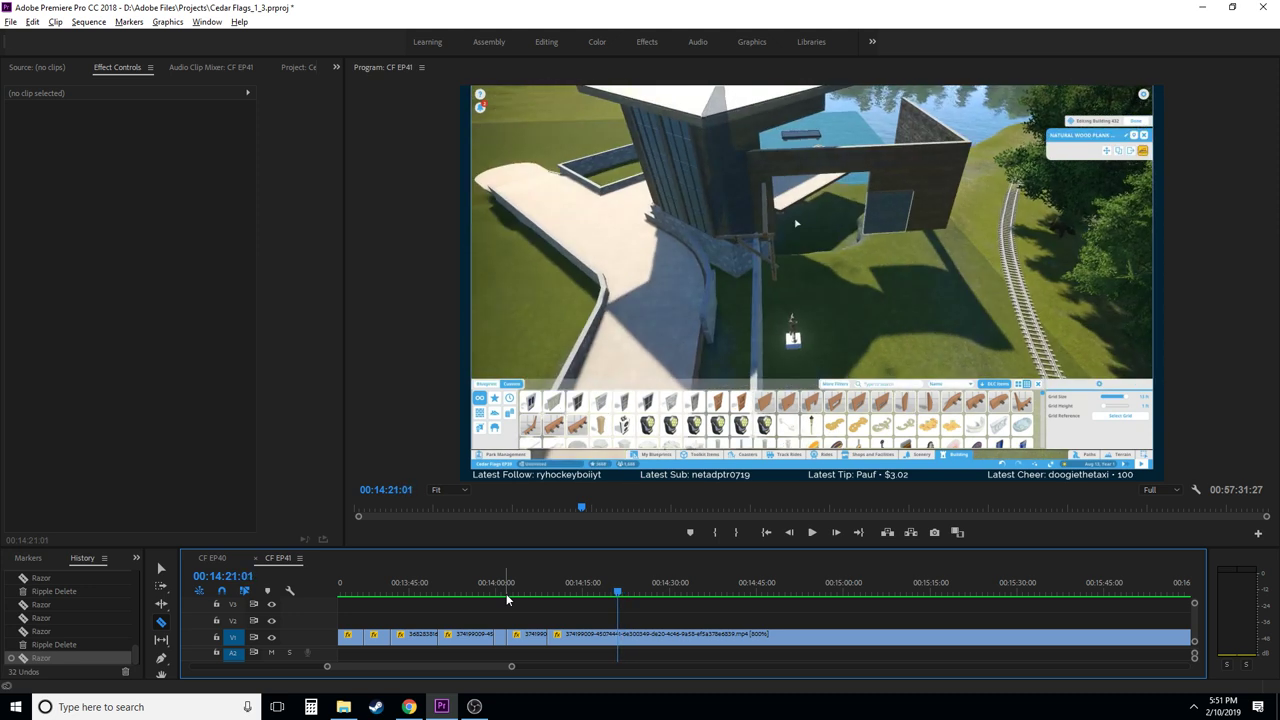
key(Left)
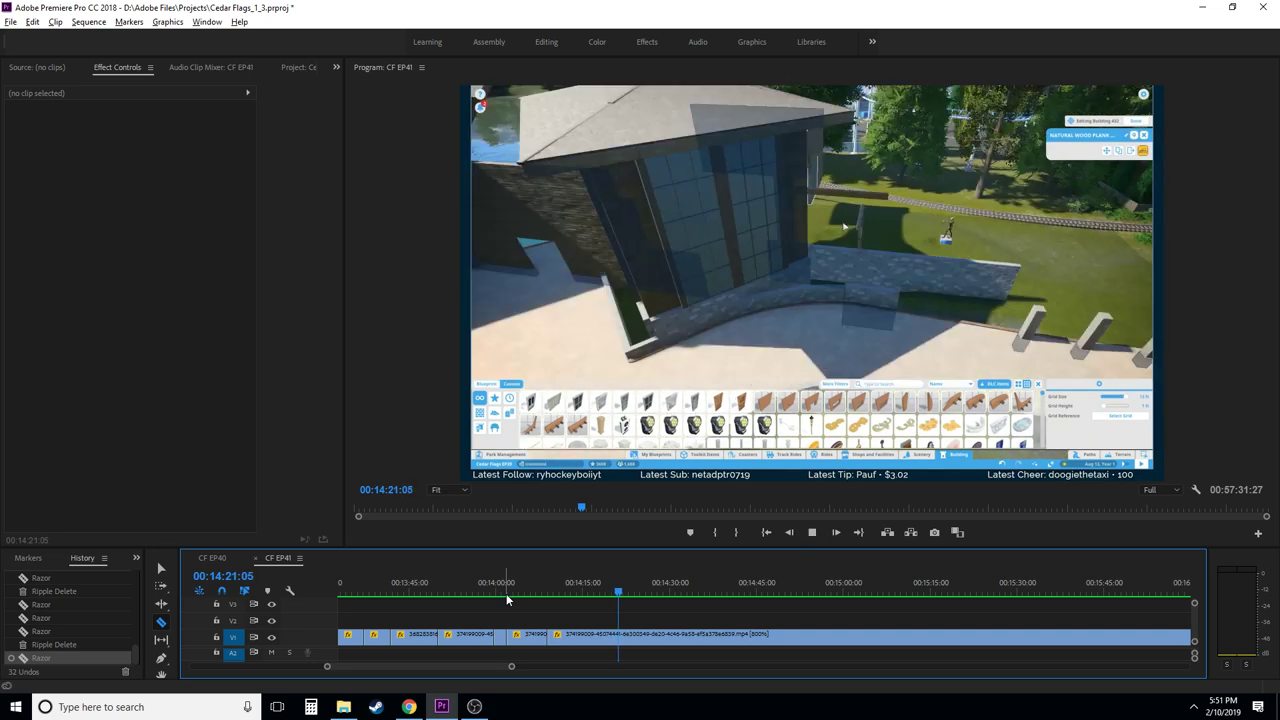
key(space)
key(j)
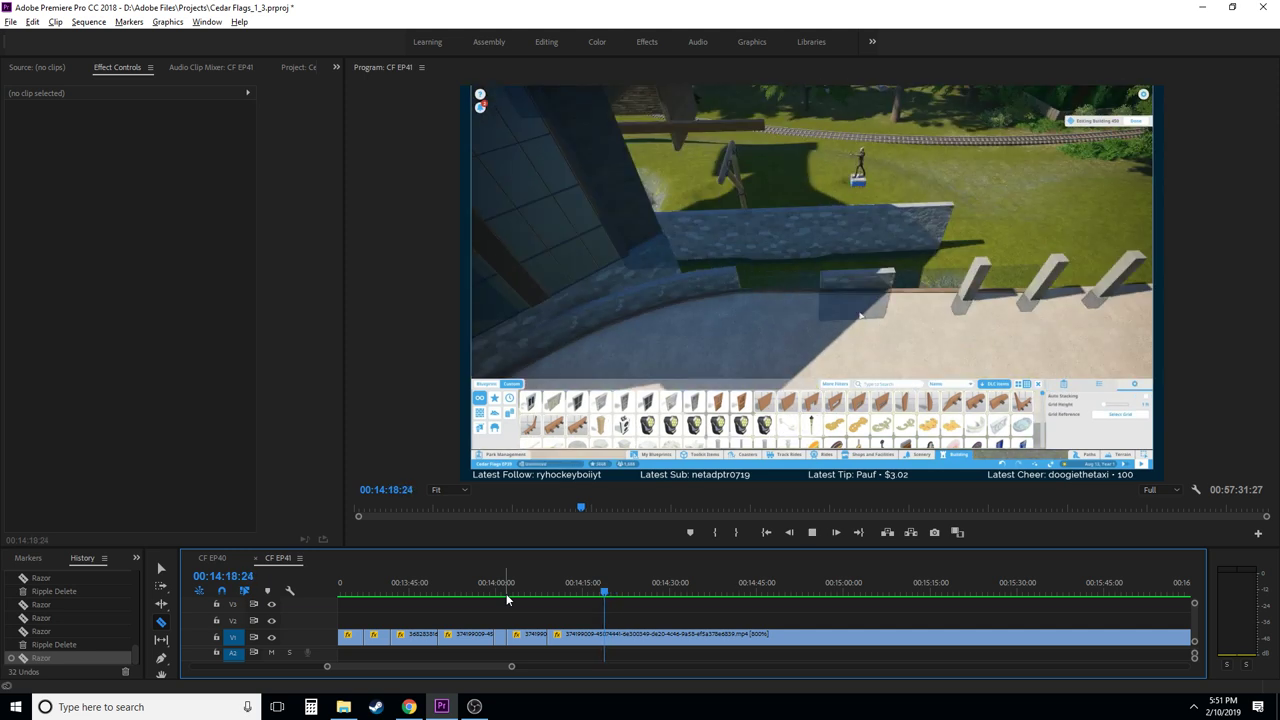
key(l)
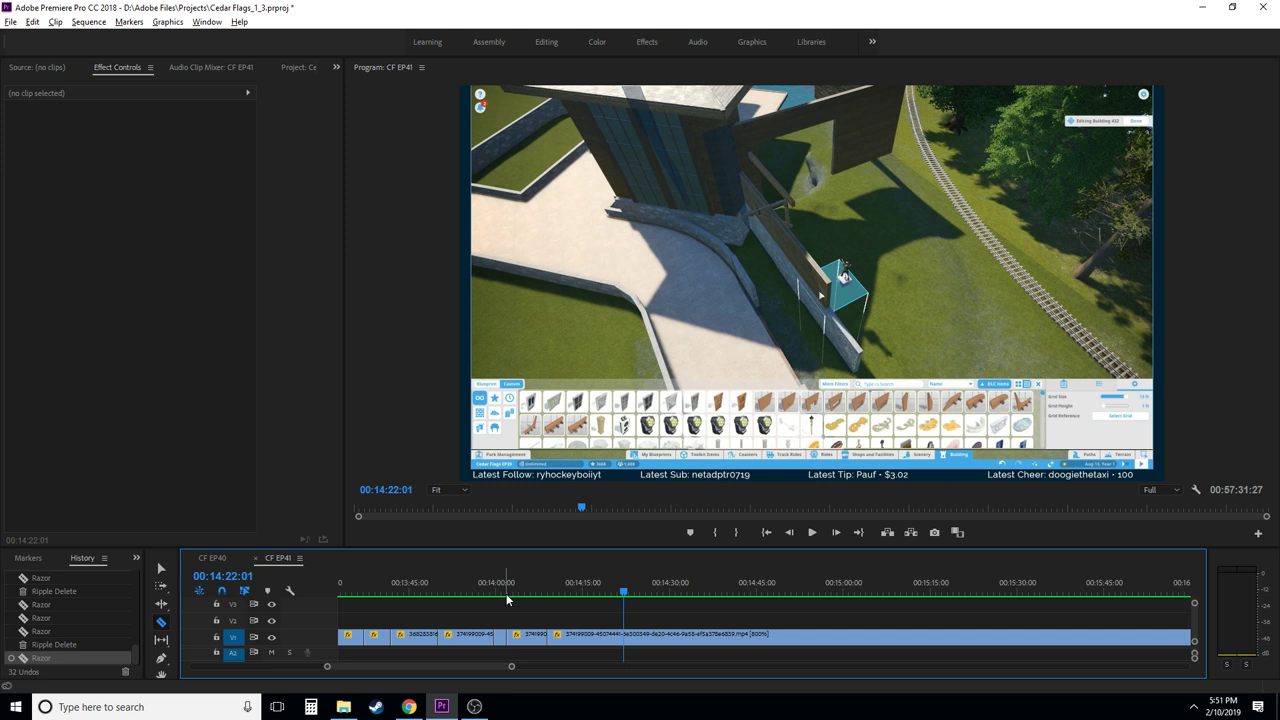
key(j)
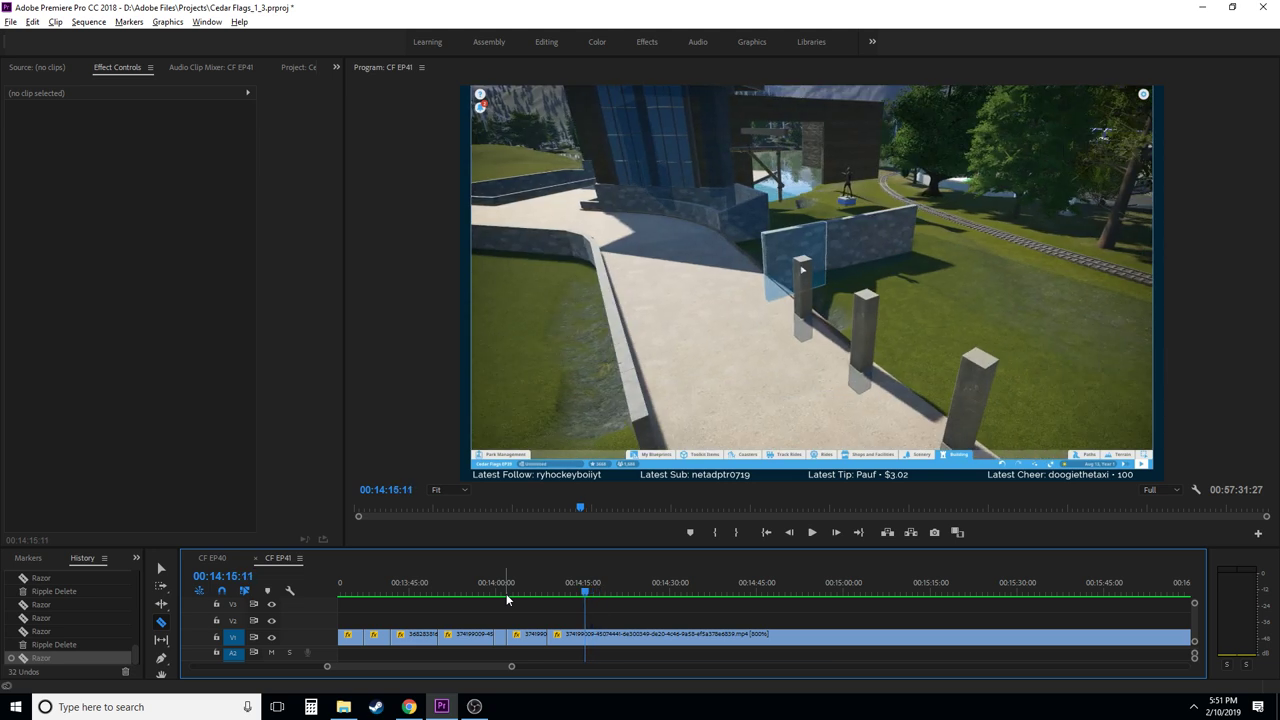
key(l)
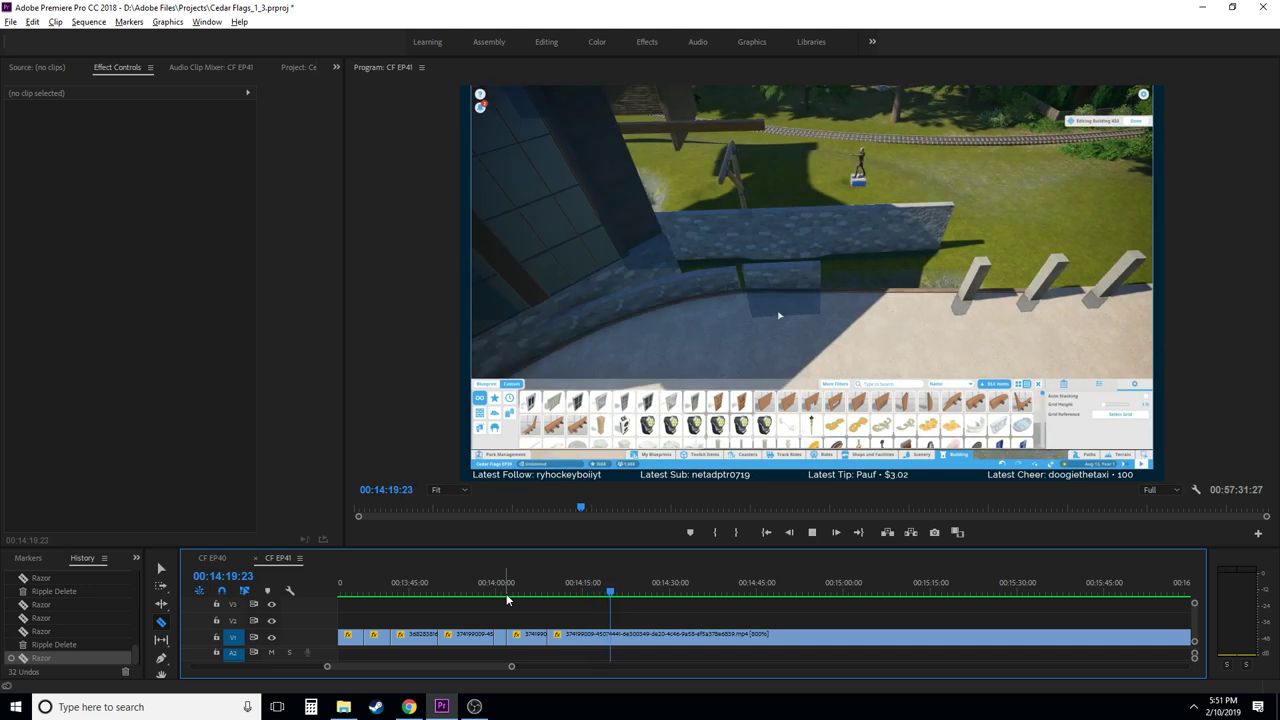
key(k)
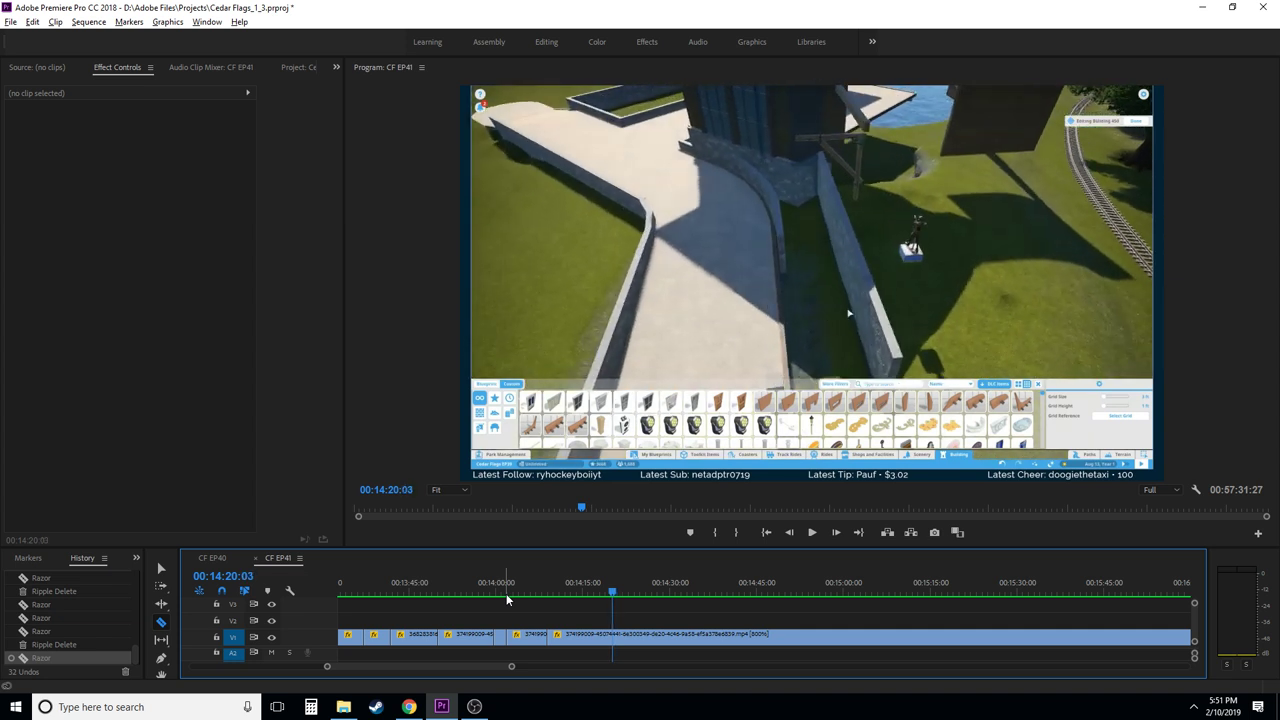
- Find the frame where the low brick wall piece is positioned and split the 374199009 clip at 00:14:19:18
key(j)
key(k)
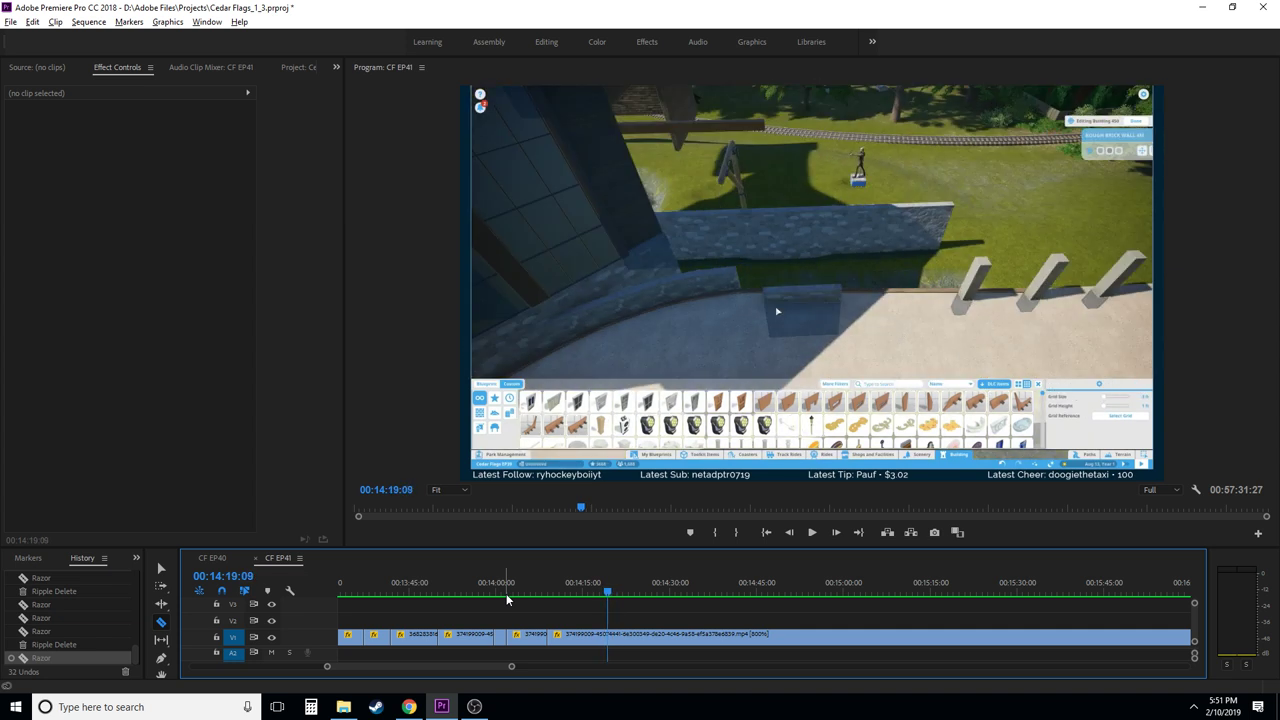
key(Right)
key(Right)
key(Right)
key(Right)
key(Right)
key(Right)
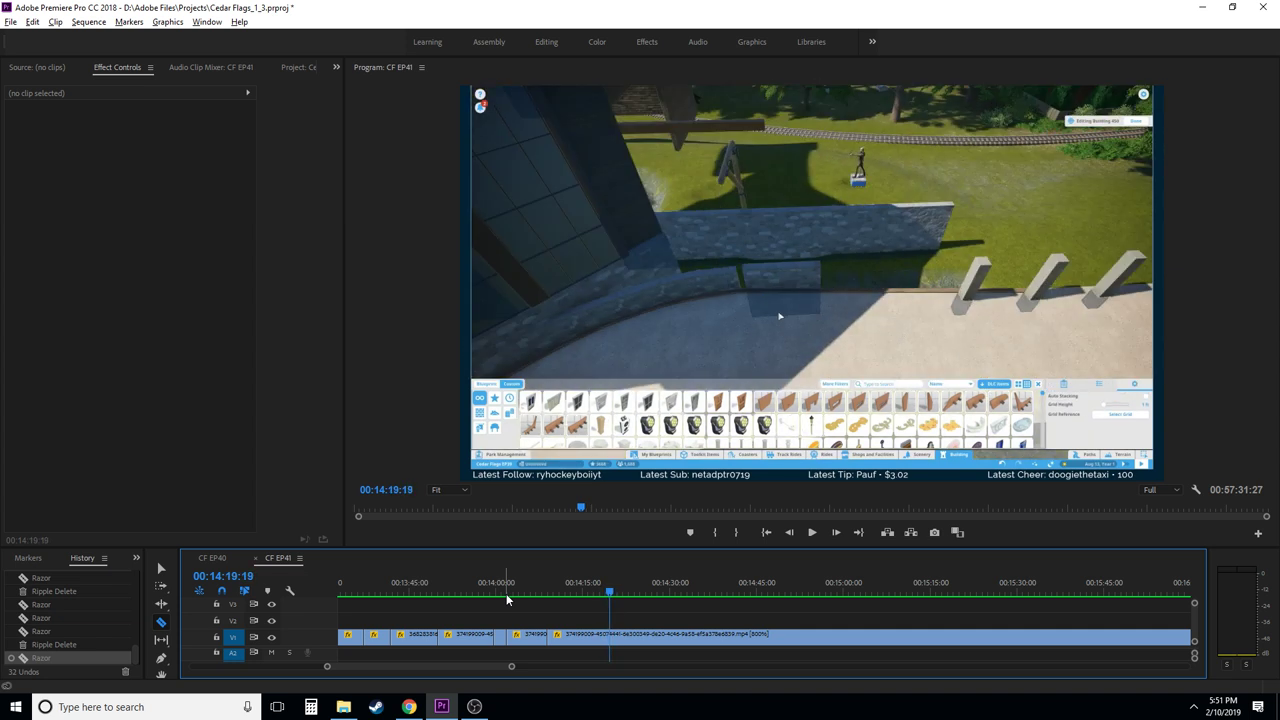
click(612, 637)
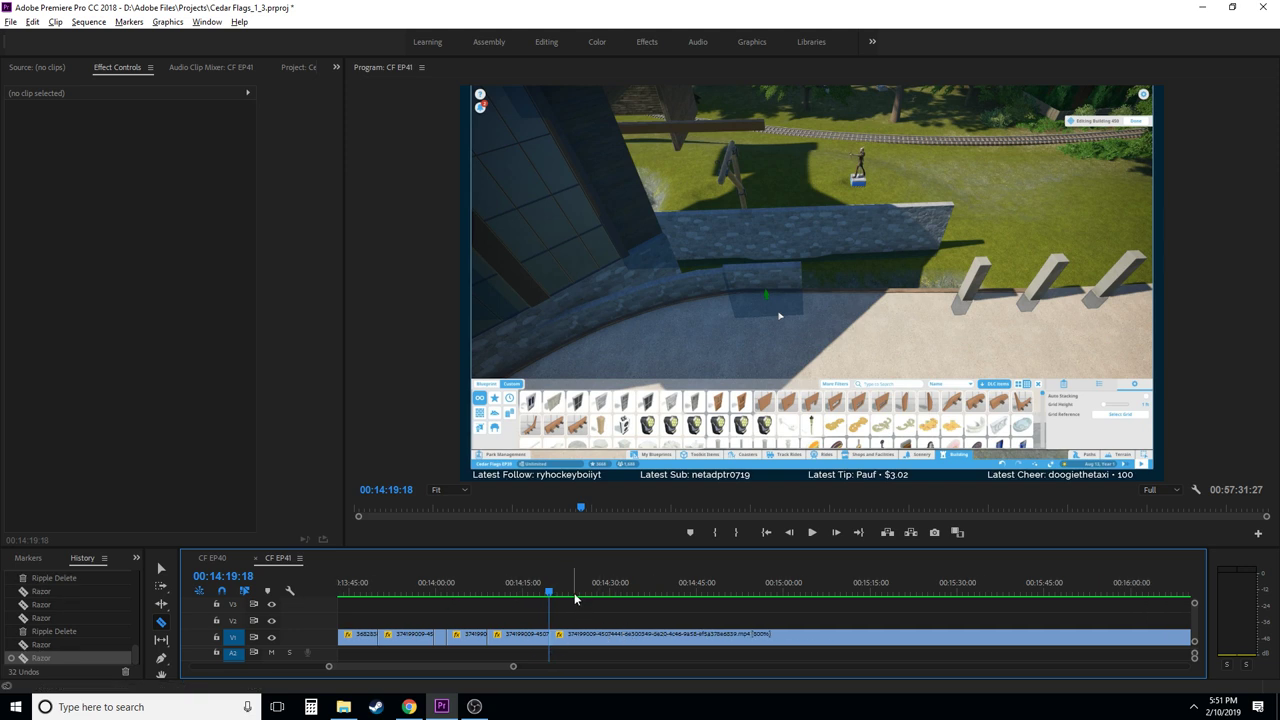
- Skip ahead from the new split to about 00:15:13 and review the column placement footage there
drag(549, 591, 832, 563)
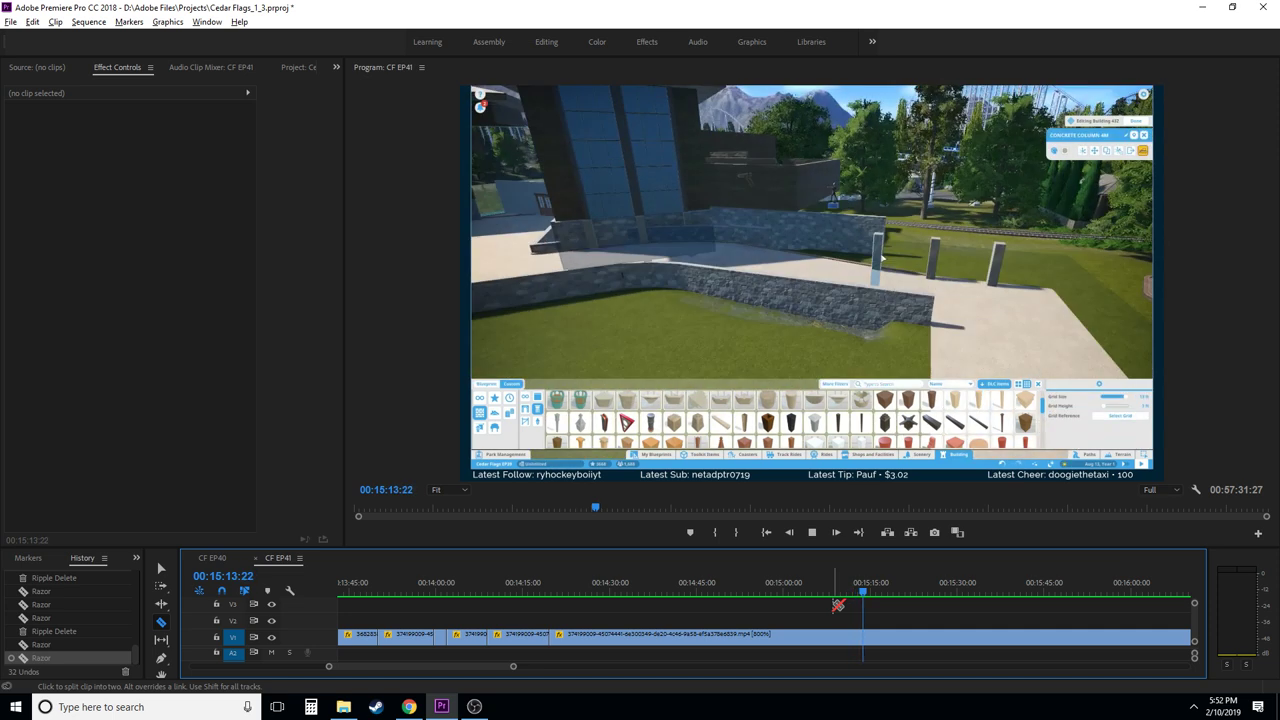
- Locate the frame at 00:15:13:21 in the footage and split the V1 clip there
key(space)
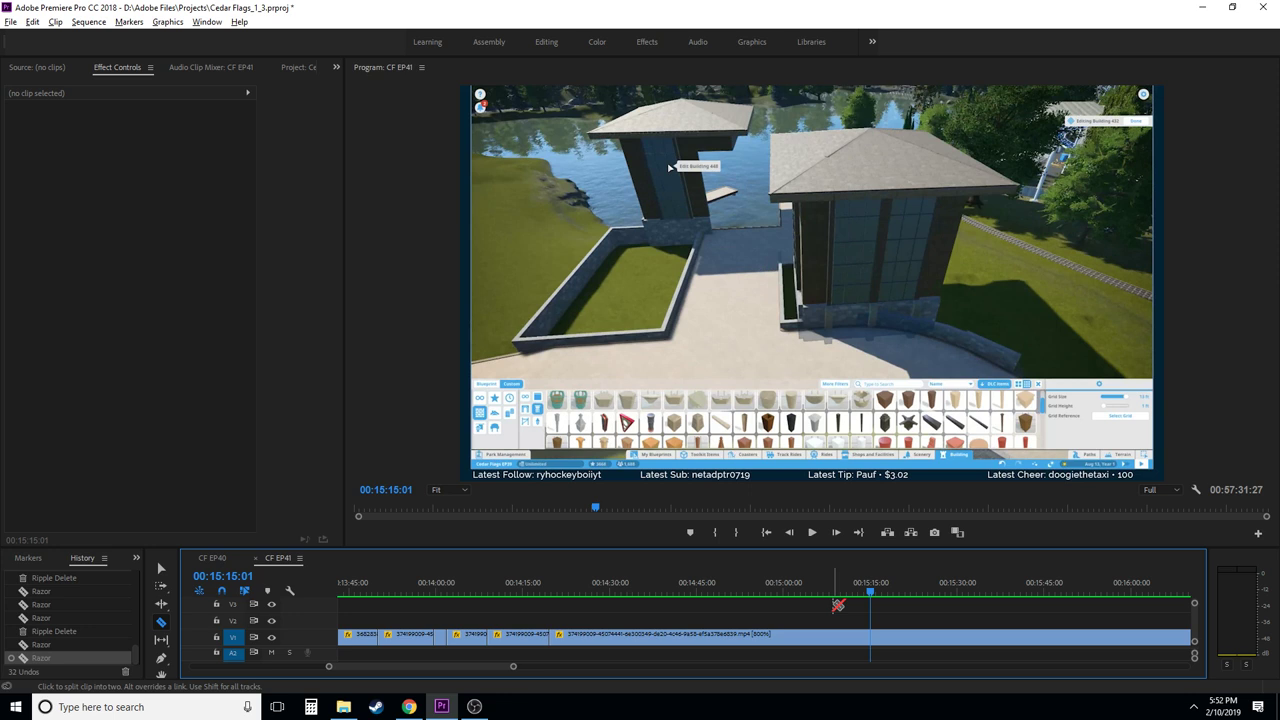
key(j)
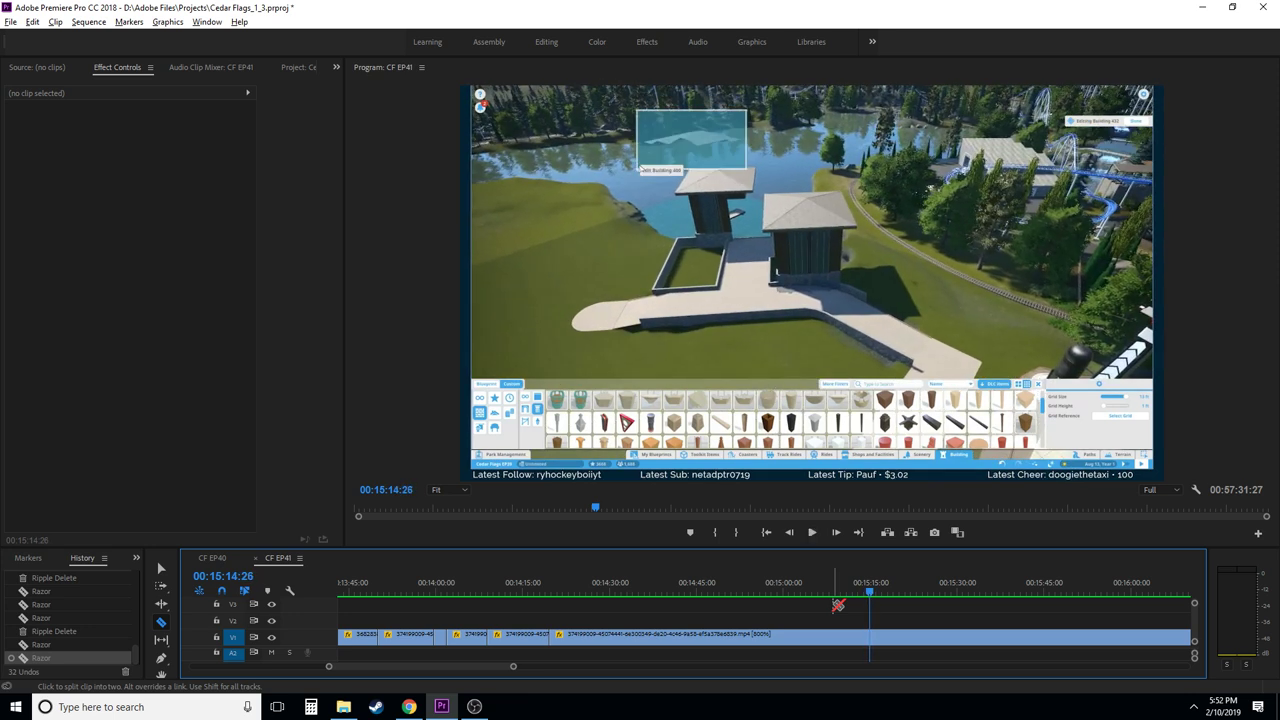
key(space)
key(Right)
key(Right)
key(Right)
key(Right)
key(Right)
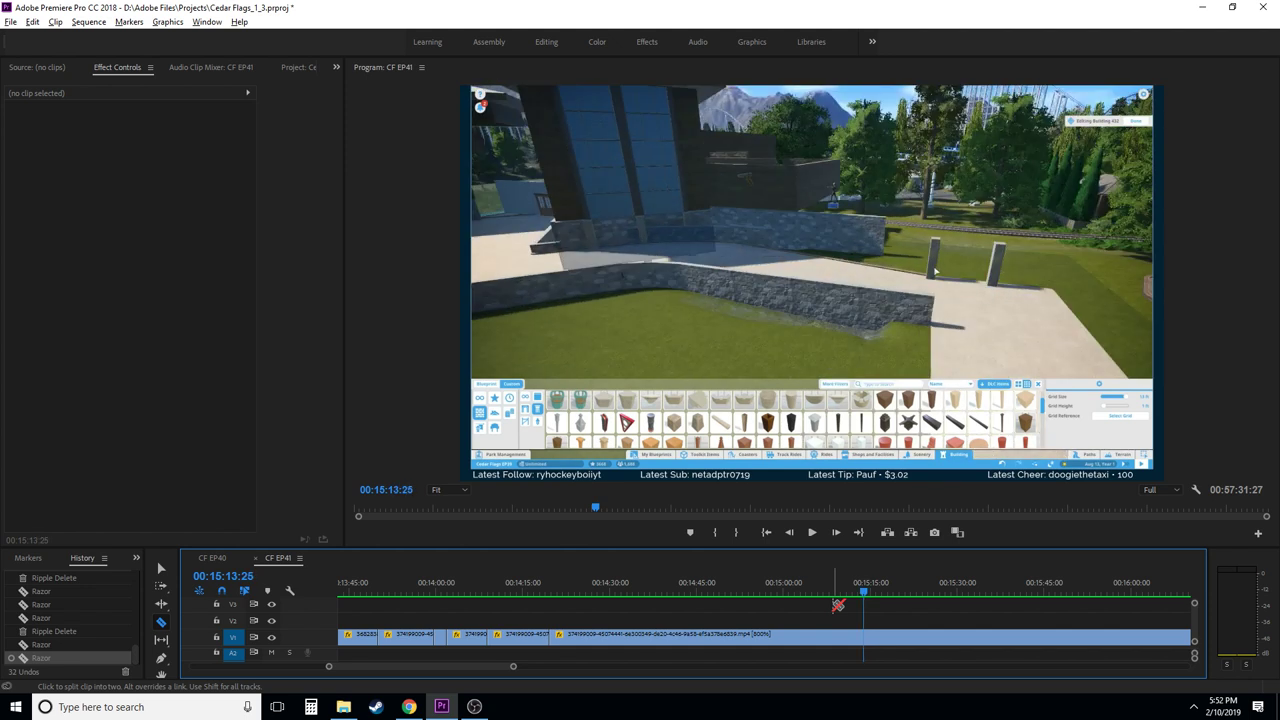
key(Left)
key(Left)
key(Left)
key(Left)
key(Left)
key(Left)
key(Left)
key(Left)
key(Left)
key(Left)
key(Left)
key(Left)
key(Left)
key(Left)
key(Left)
key(Left)
key(Left)
key(Left)
key(Left)
key(Left)
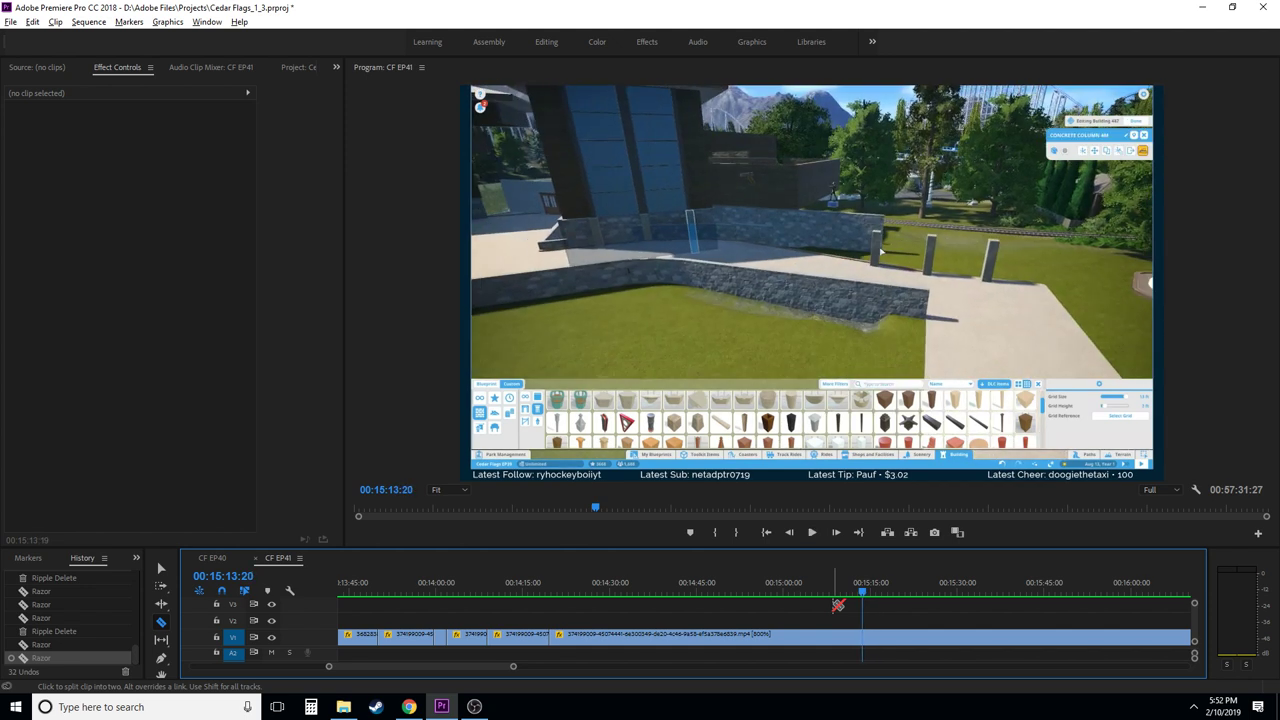
key(Right)
key(Right)
key(Right)
key(Right)
key(Right)
key(Right)
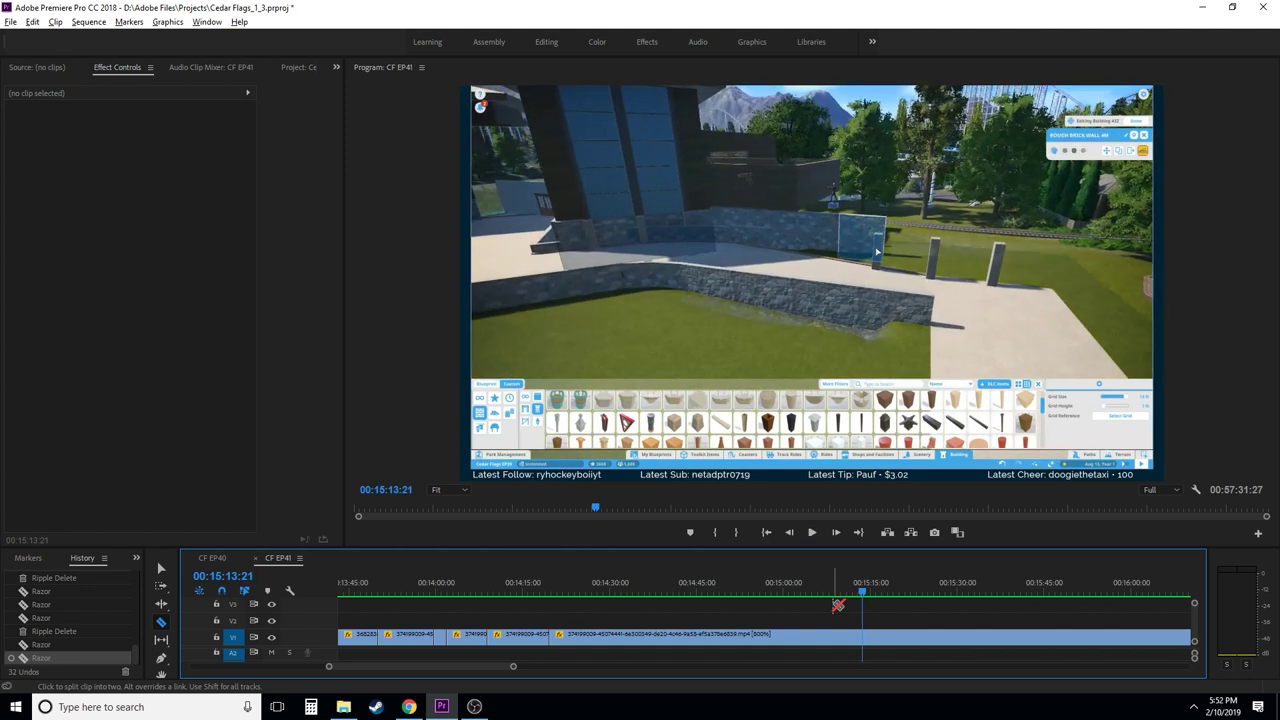
click(864, 634)
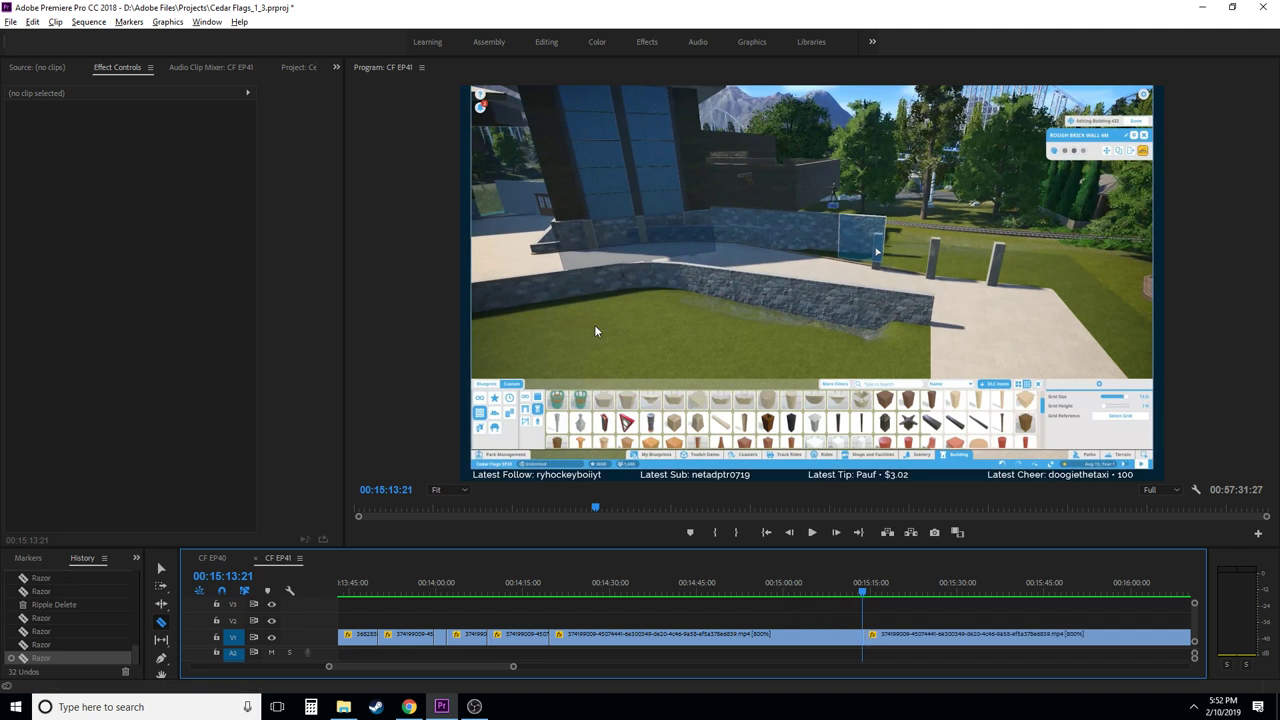
- Ripple delete the V1 segment between 00:14:19:18 and 00:15:13:21, and play back across the join
key(v)
key(shift+Delete)
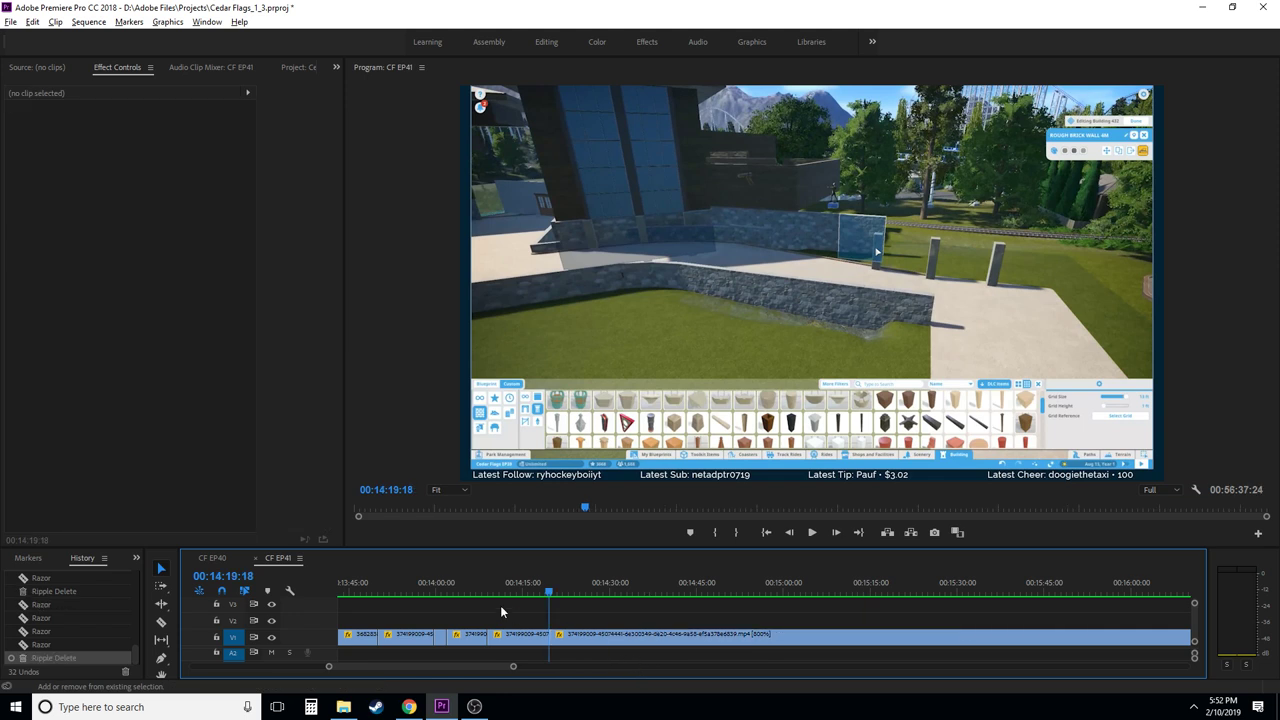
click(519, 584)
key(space)
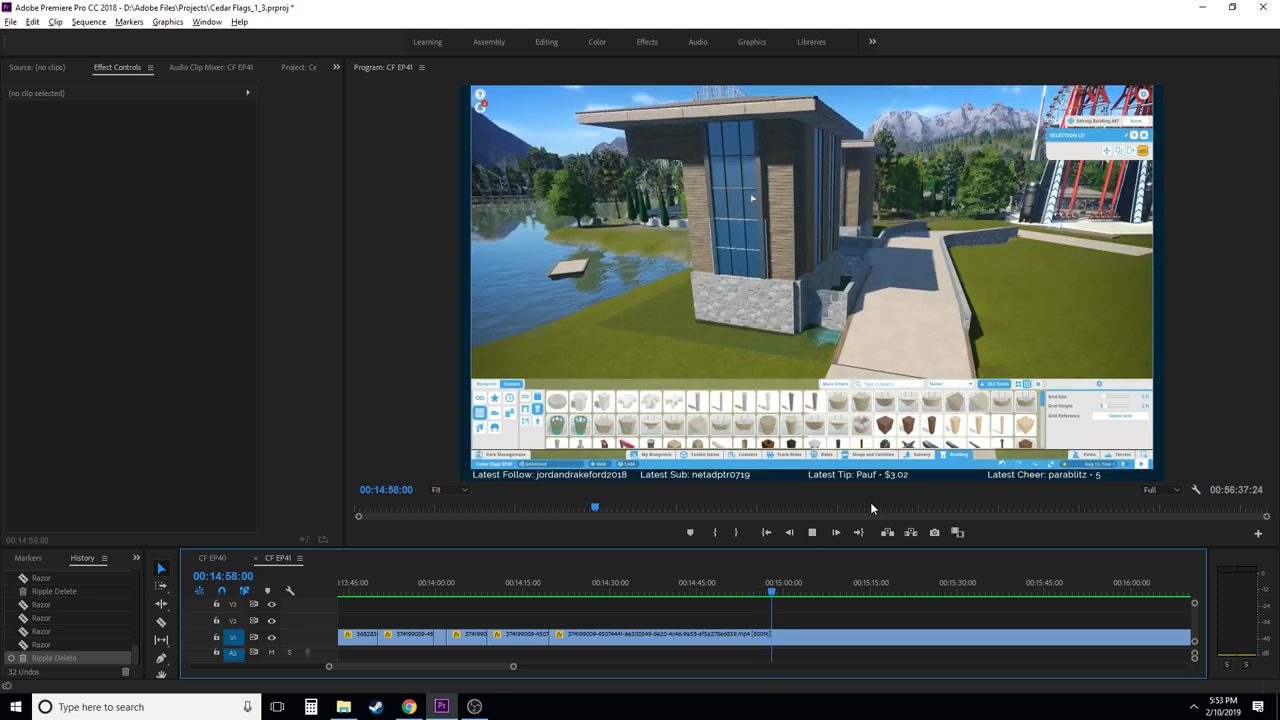
- Review the footage up to about 00:15:12 and split the V1 clip at 00:14:56:19
key(space)
key(space)
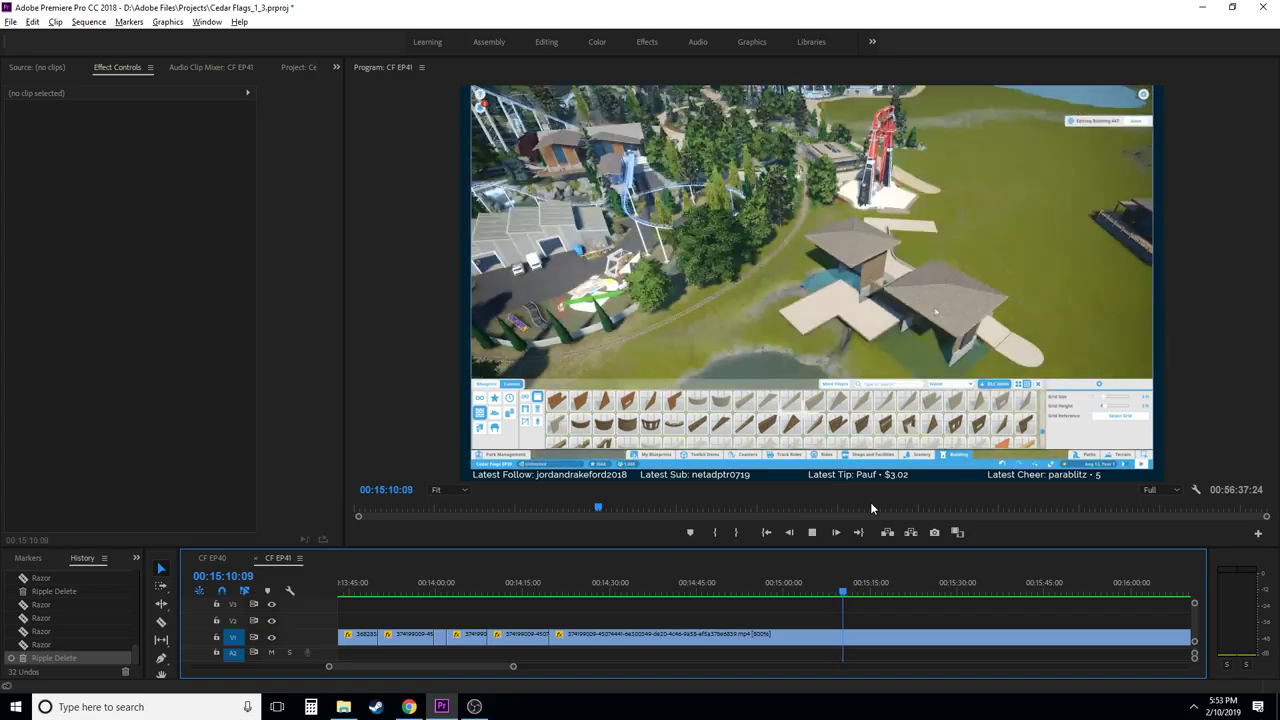
key(space)
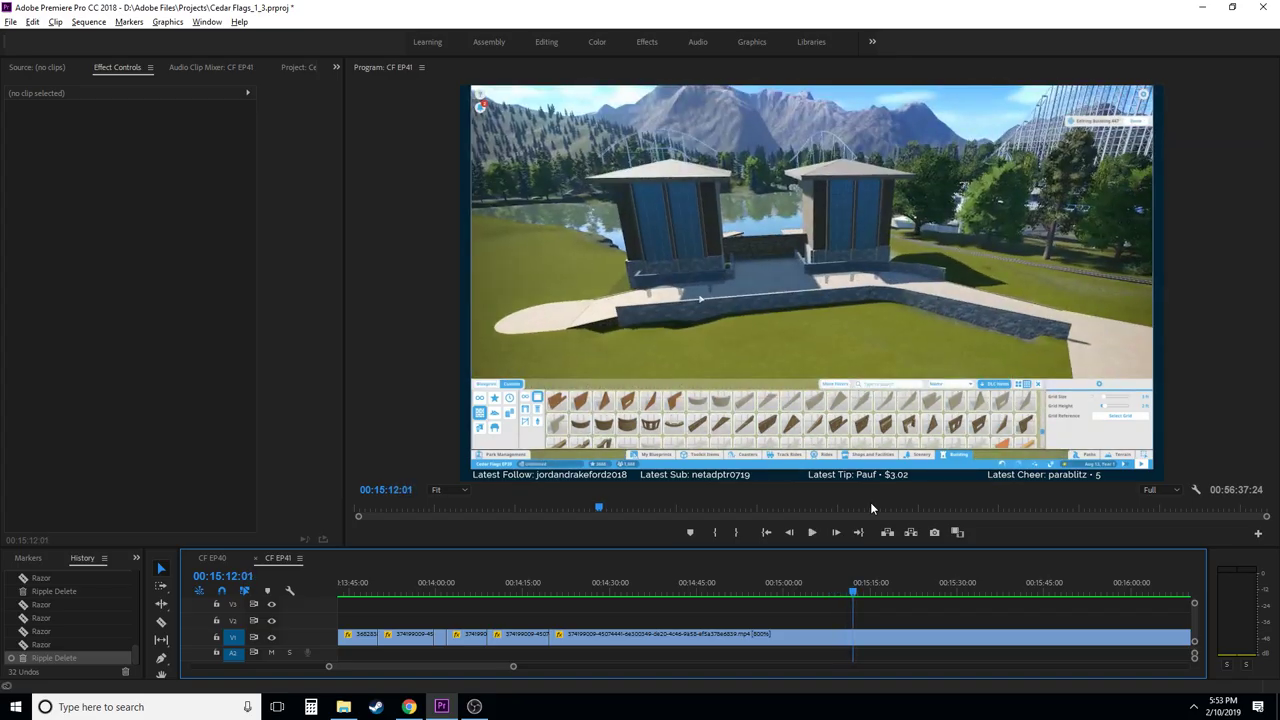
key(j)
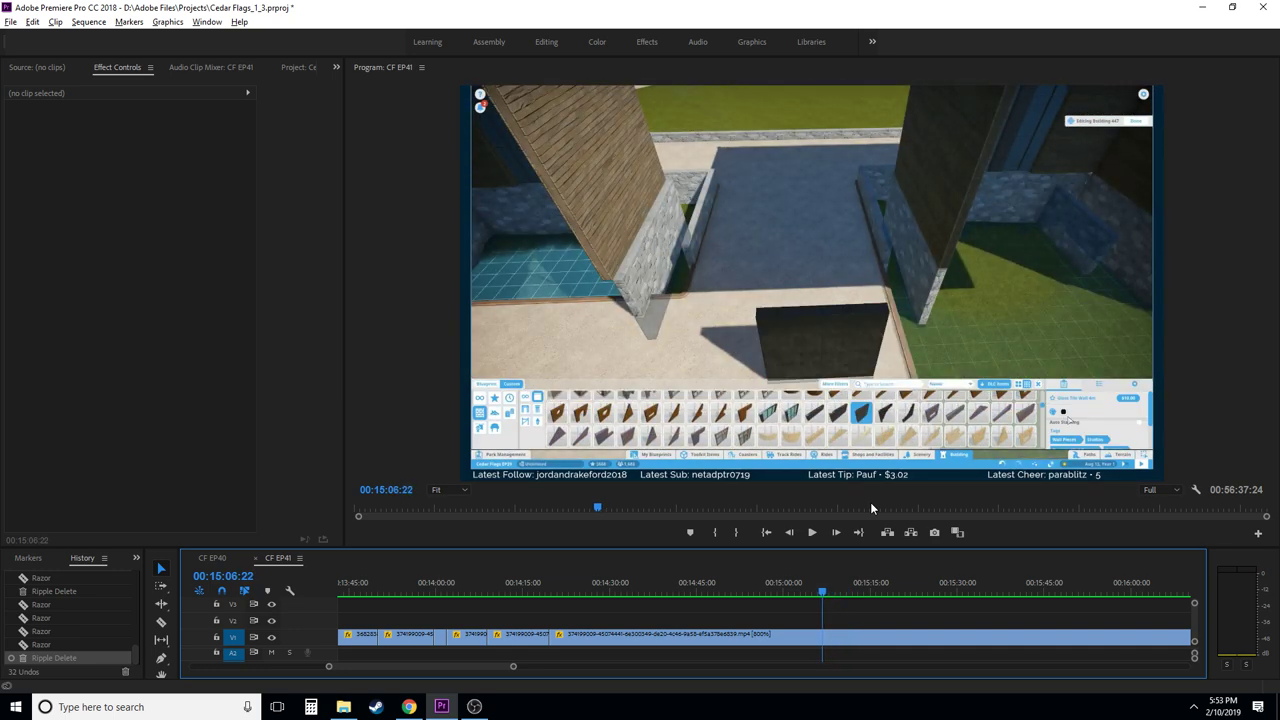
click(740, 583)
key(l)
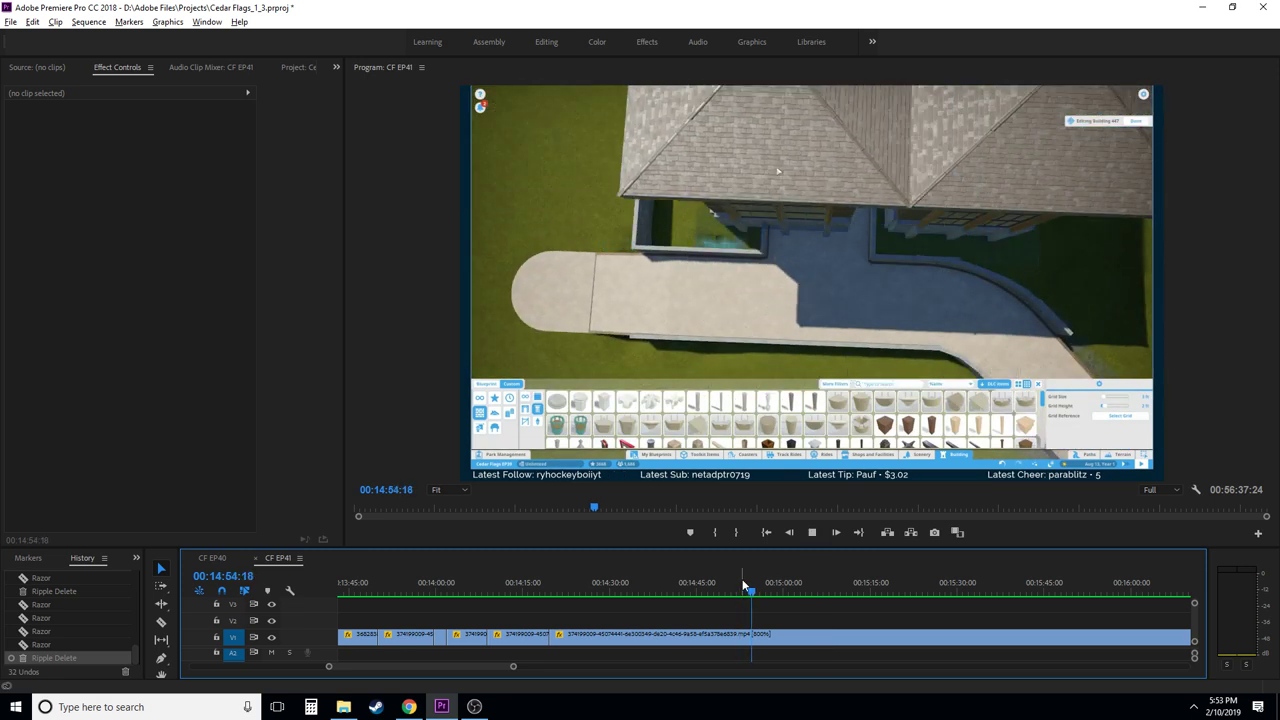
key(k)
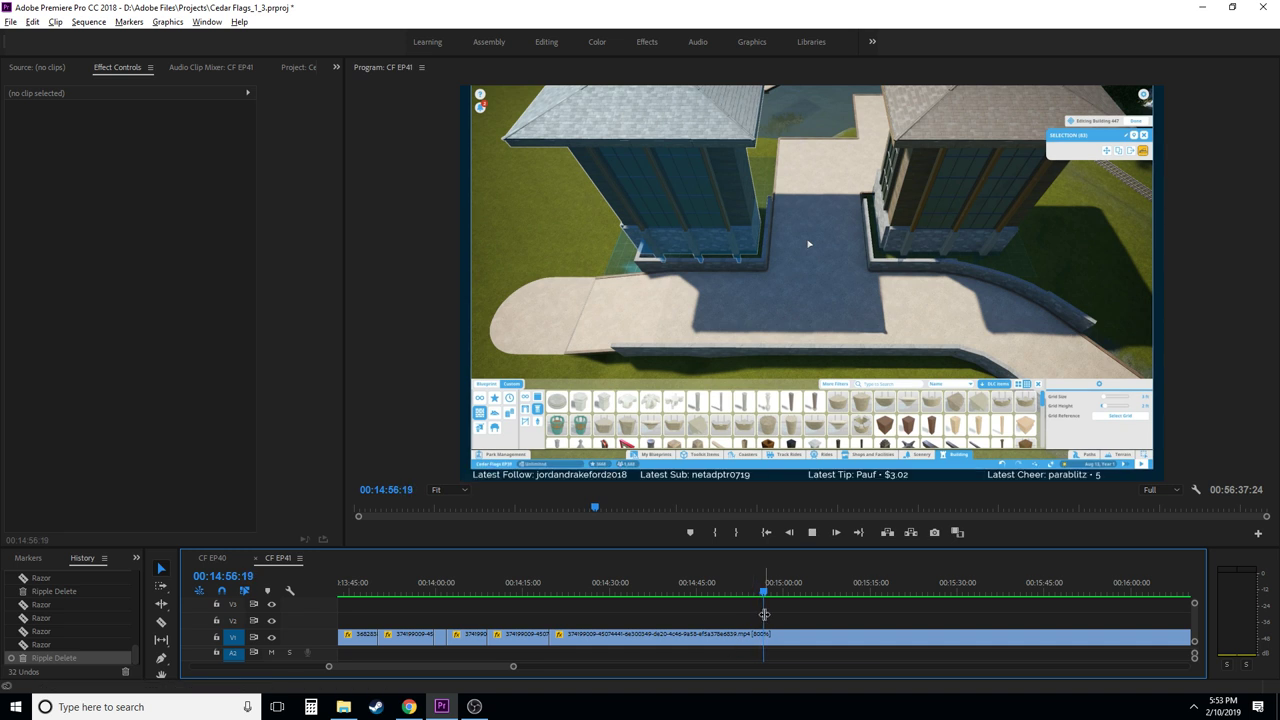
key(k)
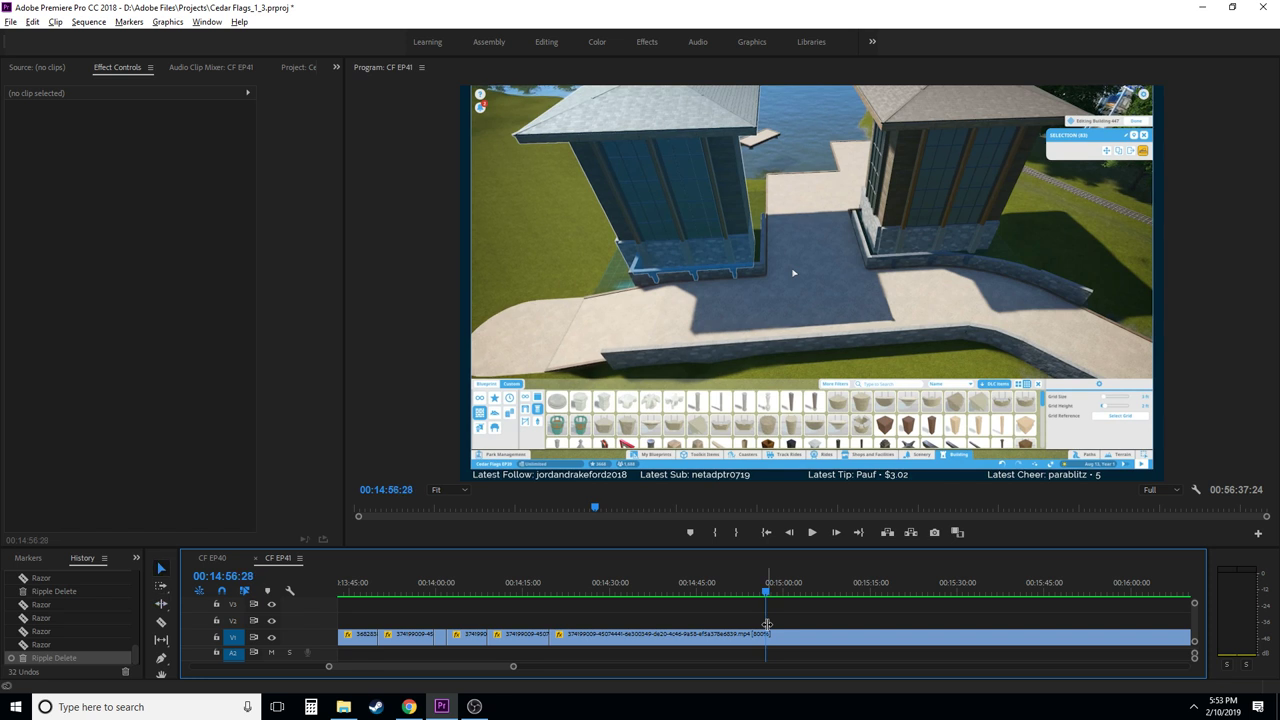
key(Left)
key(Left)
key(Left)
key(Left)
key(Left)
key(Left)
key(Left)
key(Left)
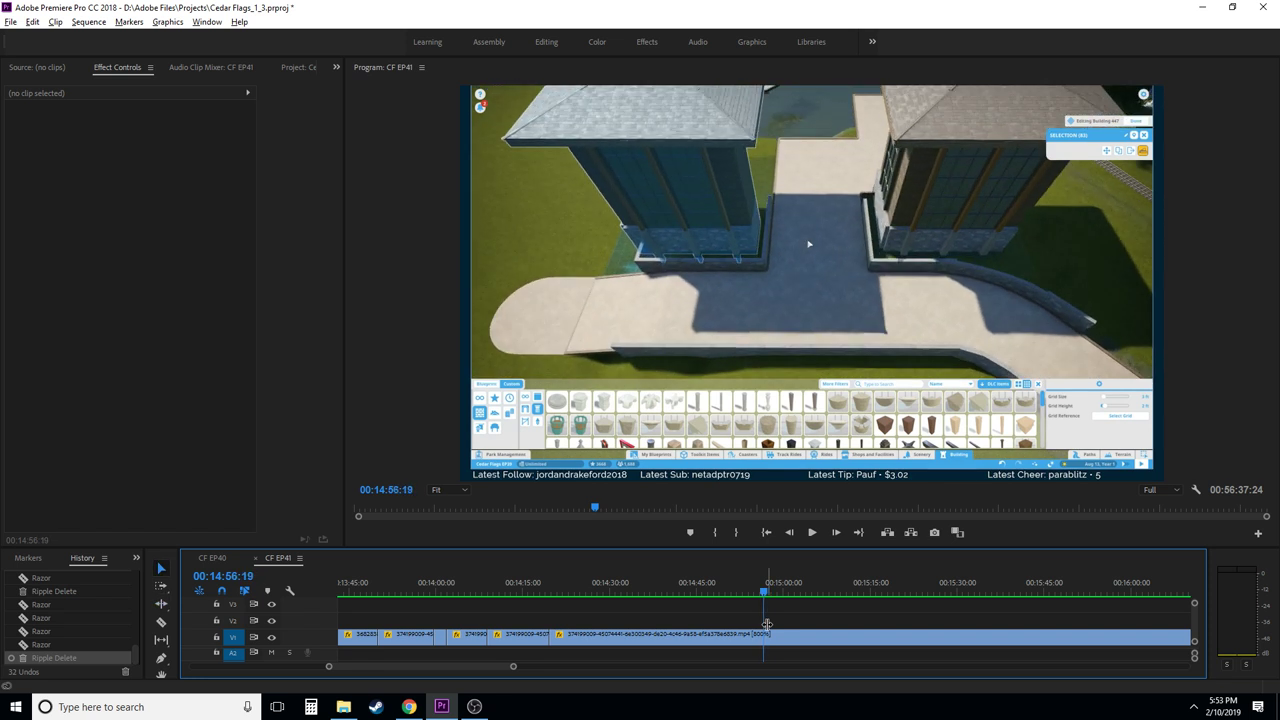
click(764, 637)
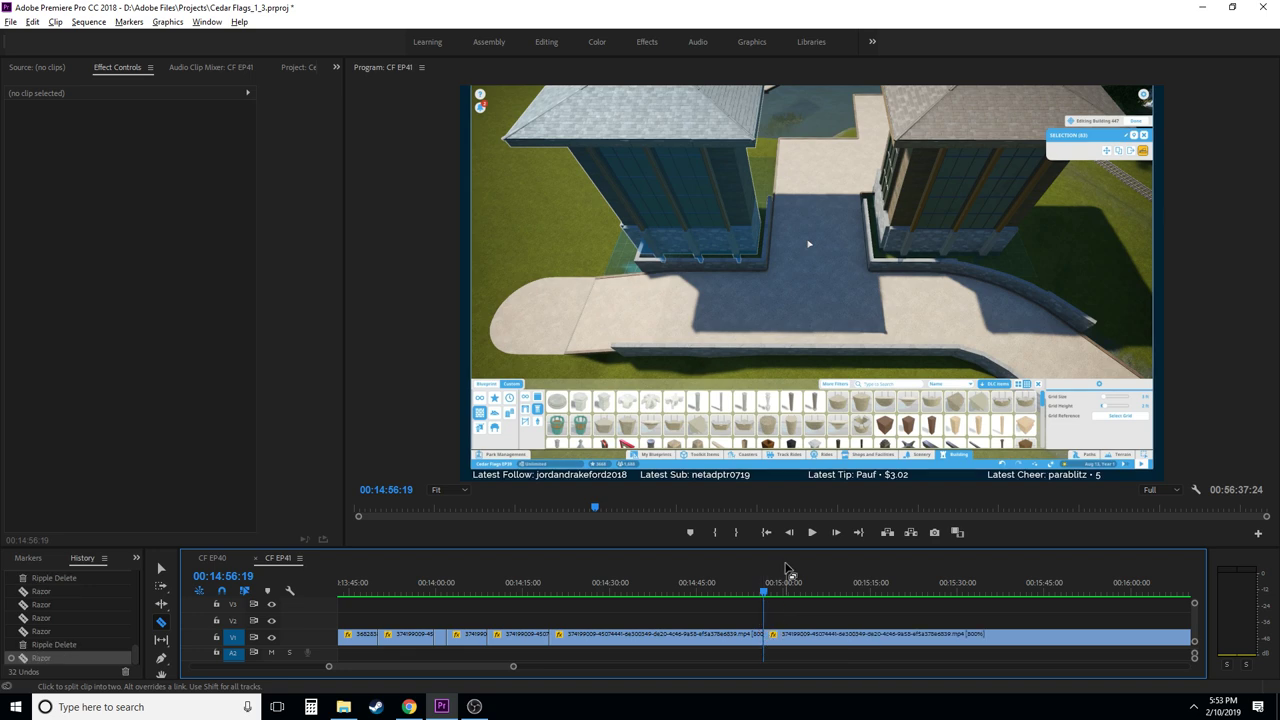
- Split the V1 clip at 00:15:14:22 and ripple delete the segment between 00:14:56:19 and that cut
drag(797, 592, 903, 593)
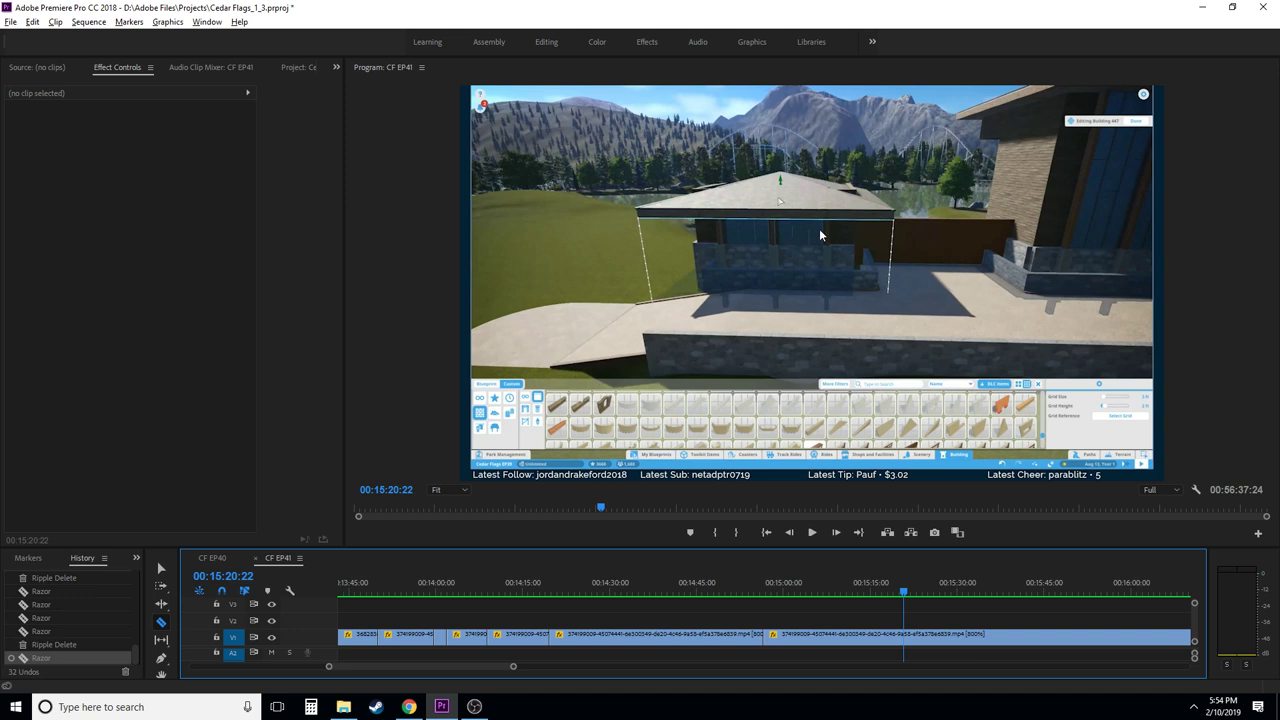
drag(900, 594, 866, 592)
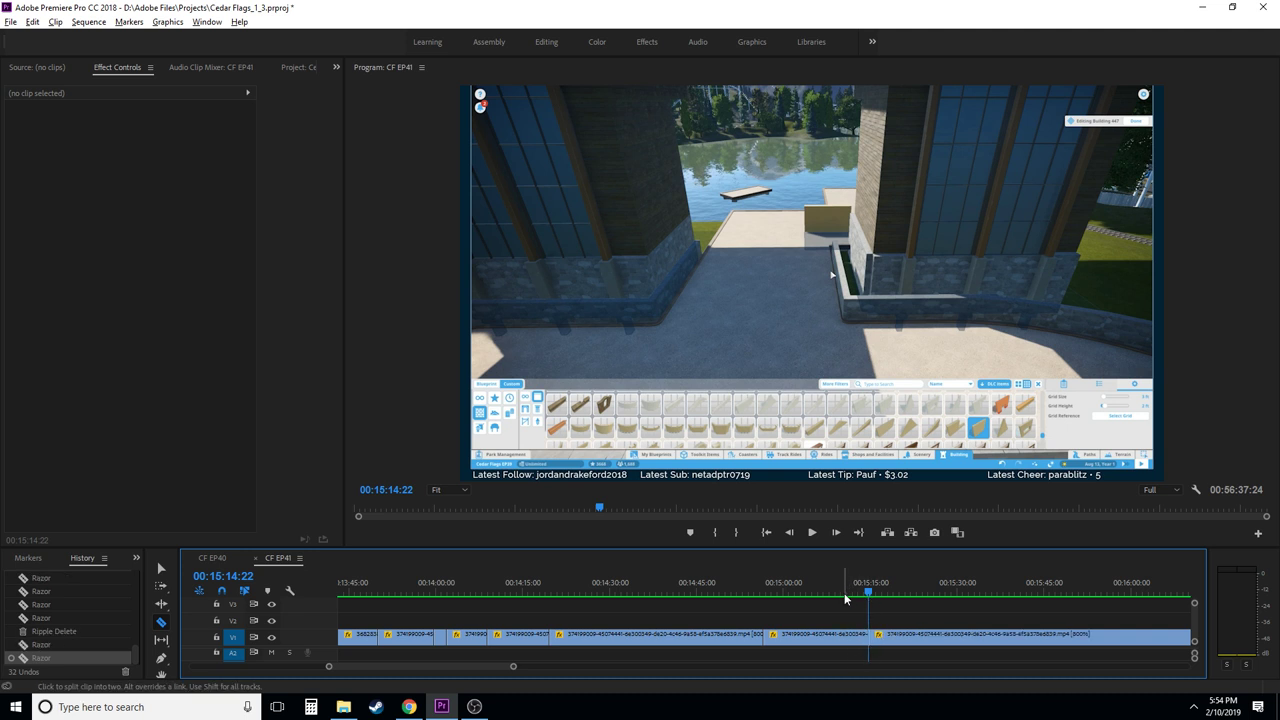
click(818, 632)
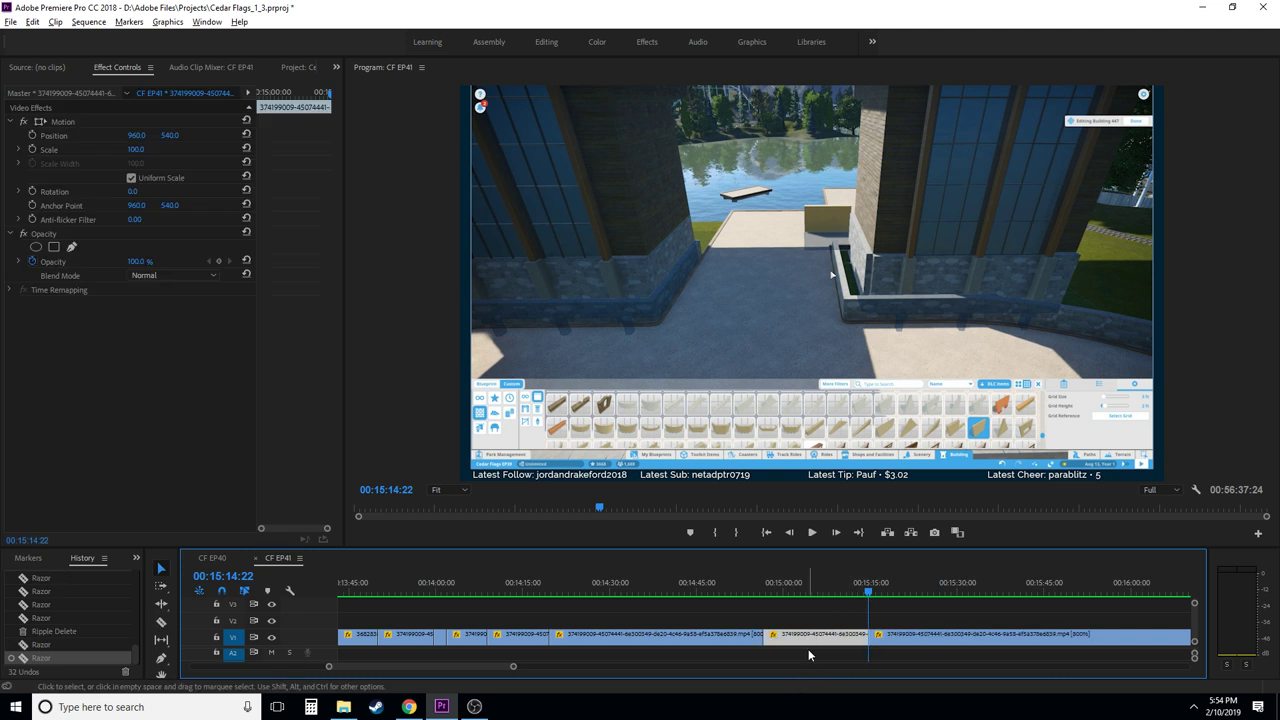
key(shift+Delete)
- Play the footage from just before the 00:14:56:19 join and split the V1 clip at 00:15:10:28
click(757, 583)
key(c)
key(space)
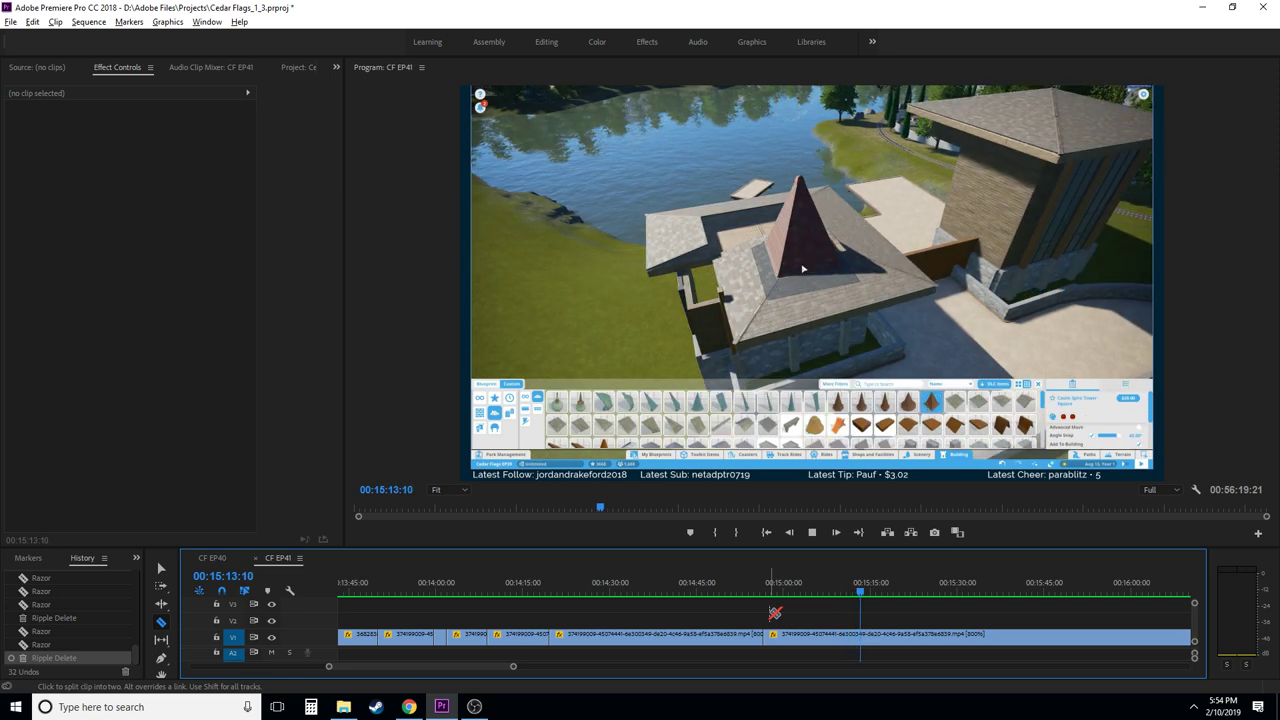
key(space)
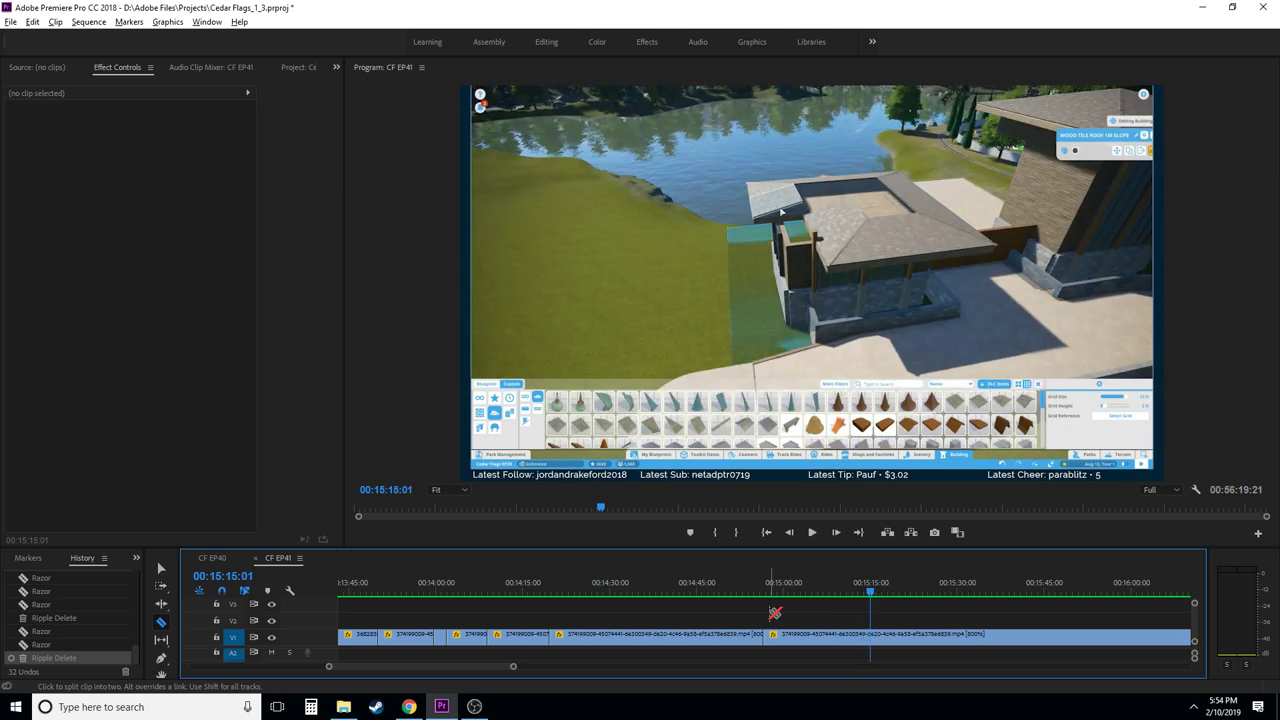
key(j)
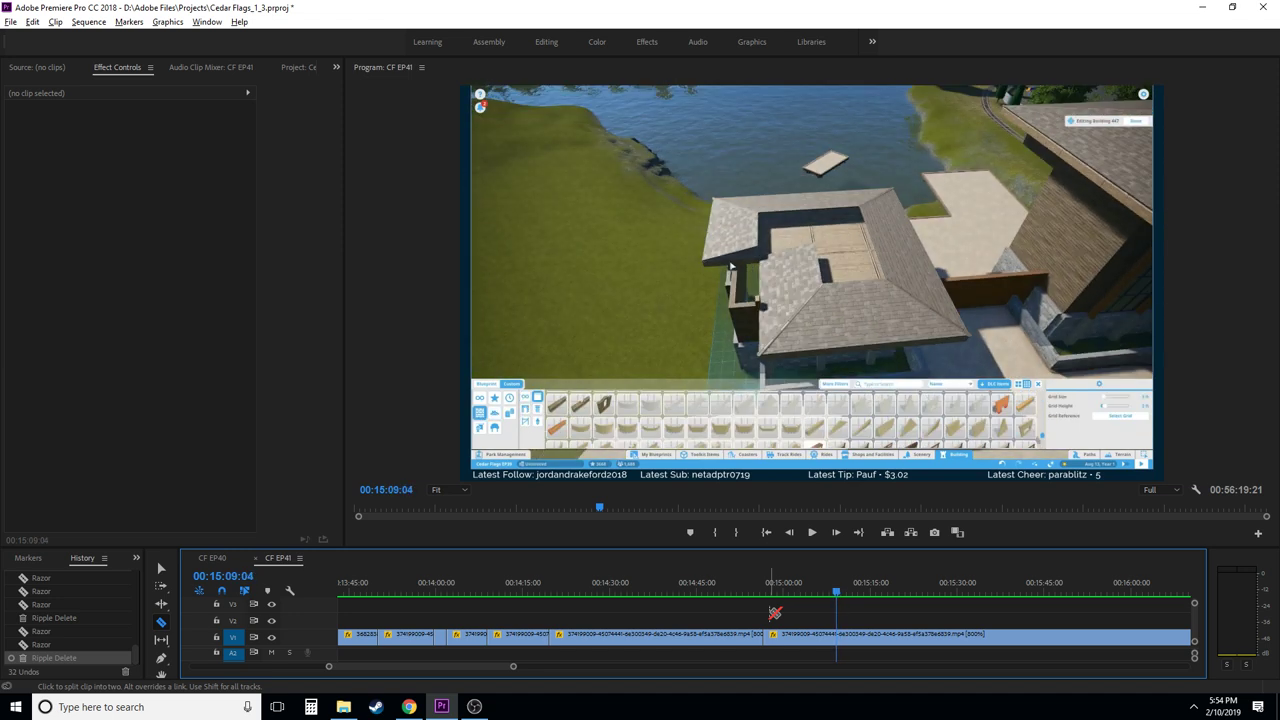
key(l)
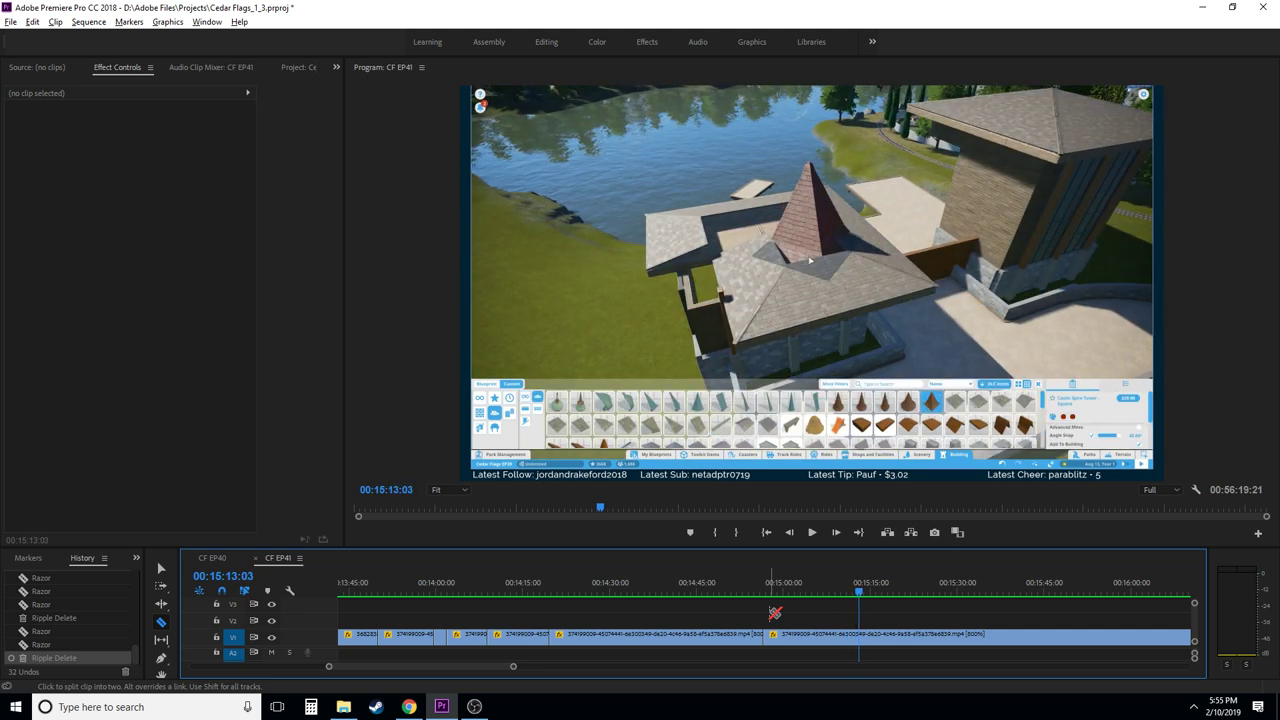
key(j)
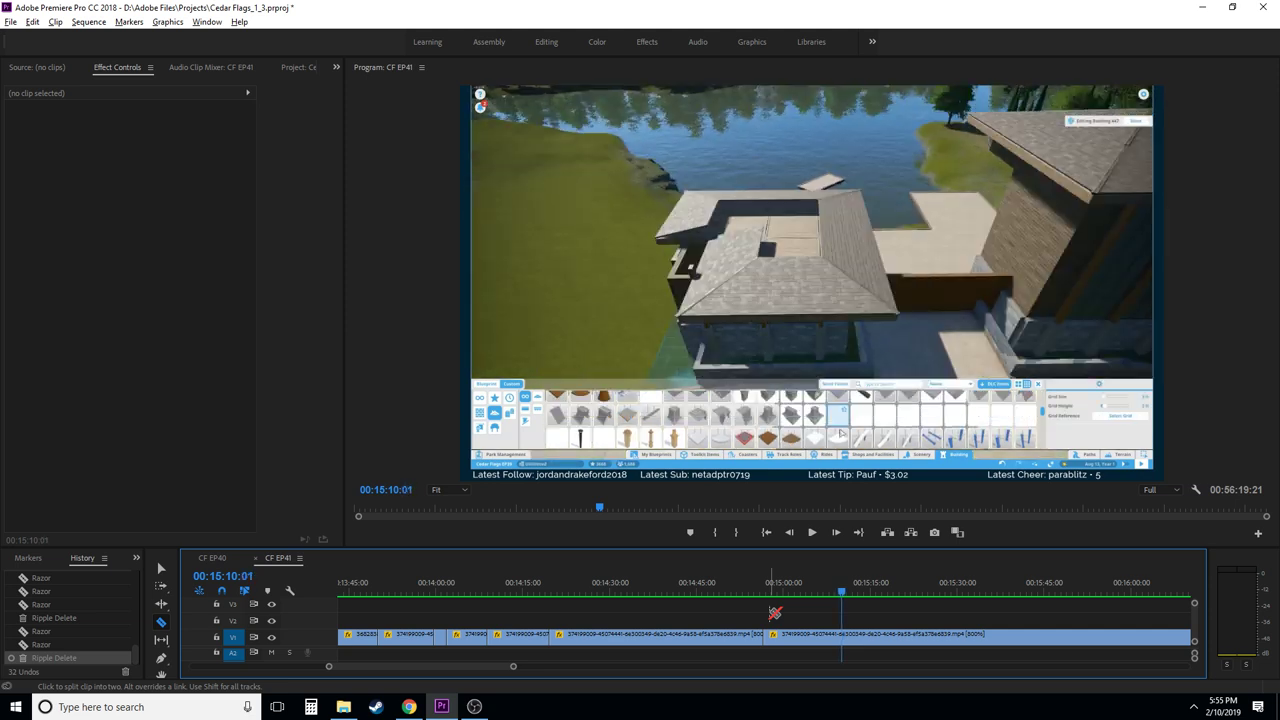
key(l)
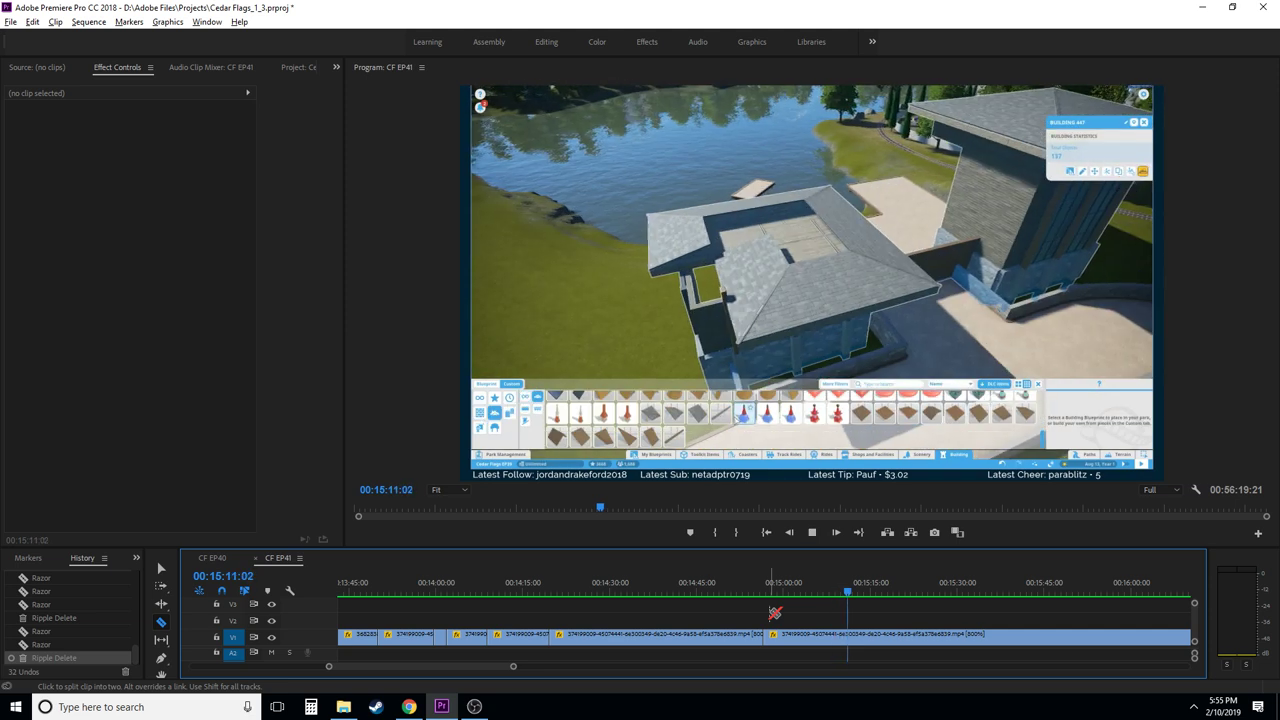
key(j)
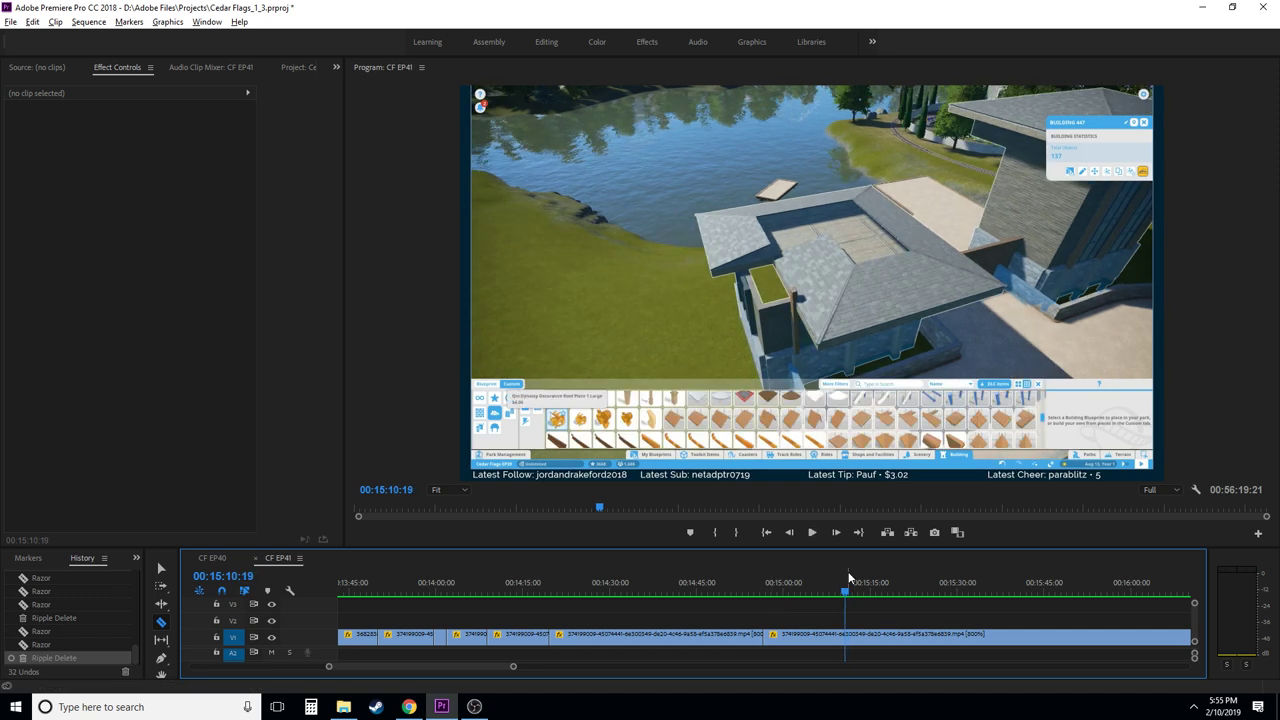
key(j)
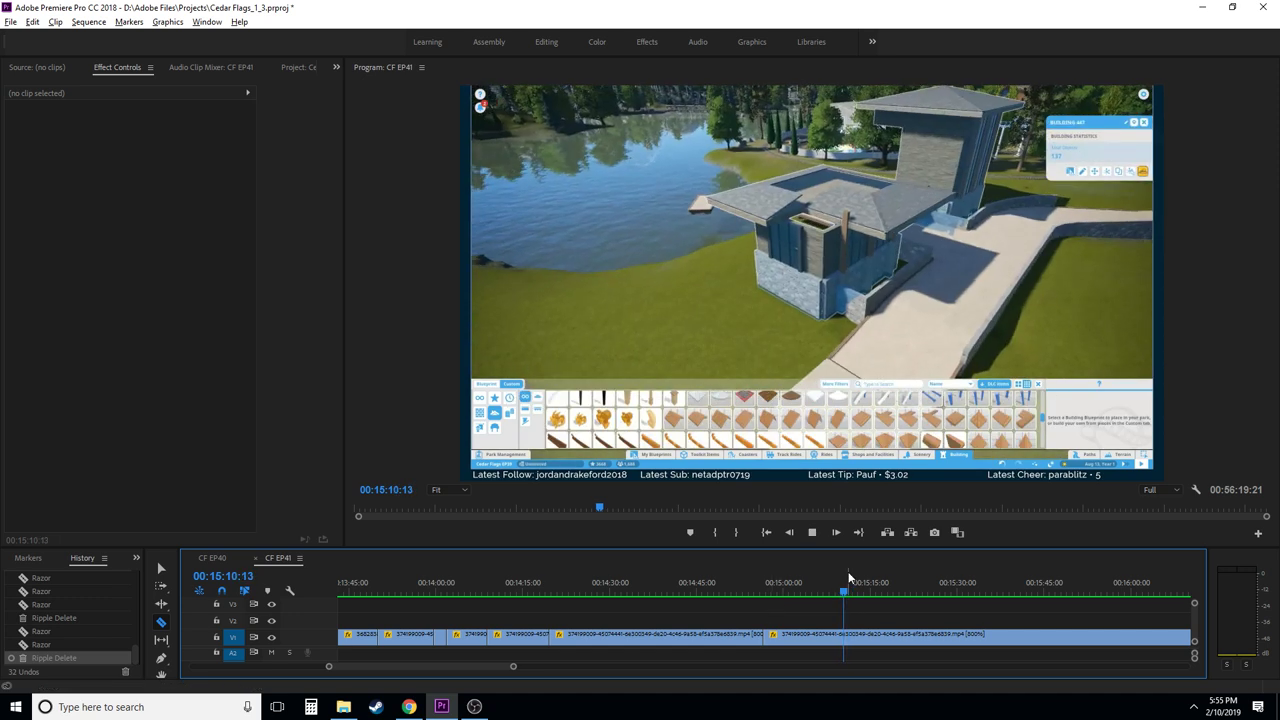
key(l)
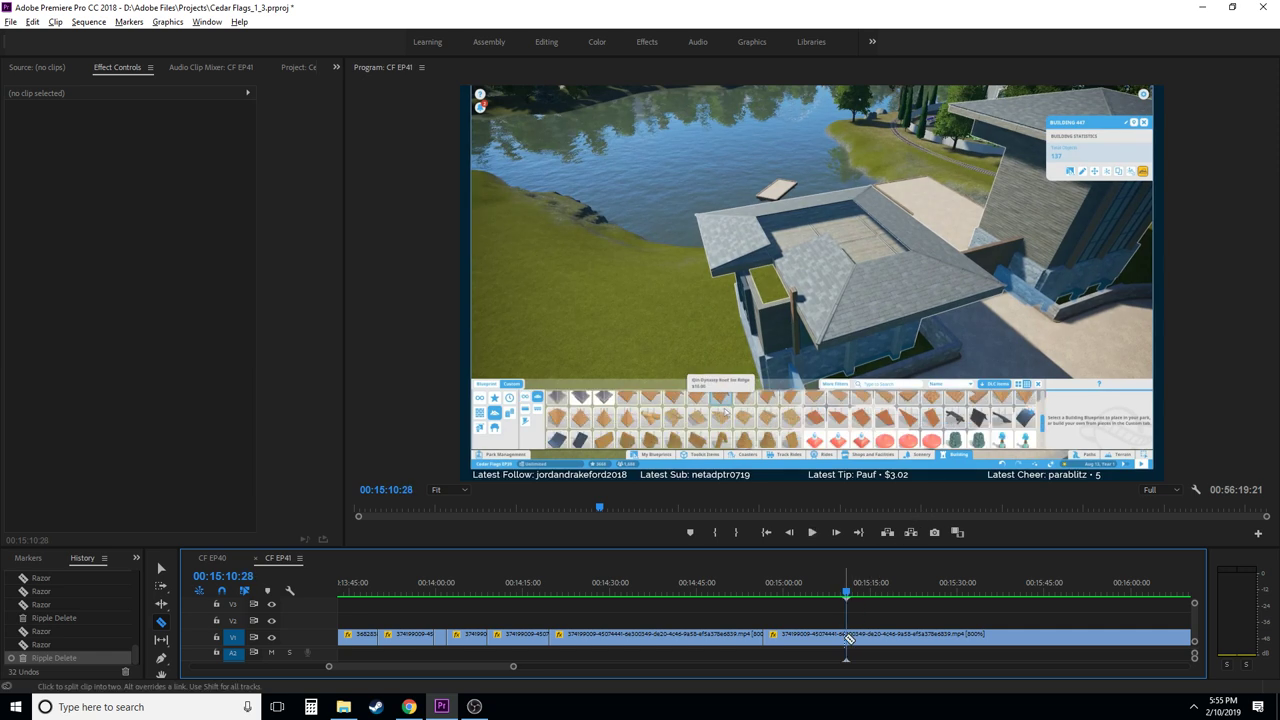
- Split the V1 clip at 00:15:20:01 and ripple delete the segment between 00:15:10:28 and that cut
drag(855, 584, 901, 602)
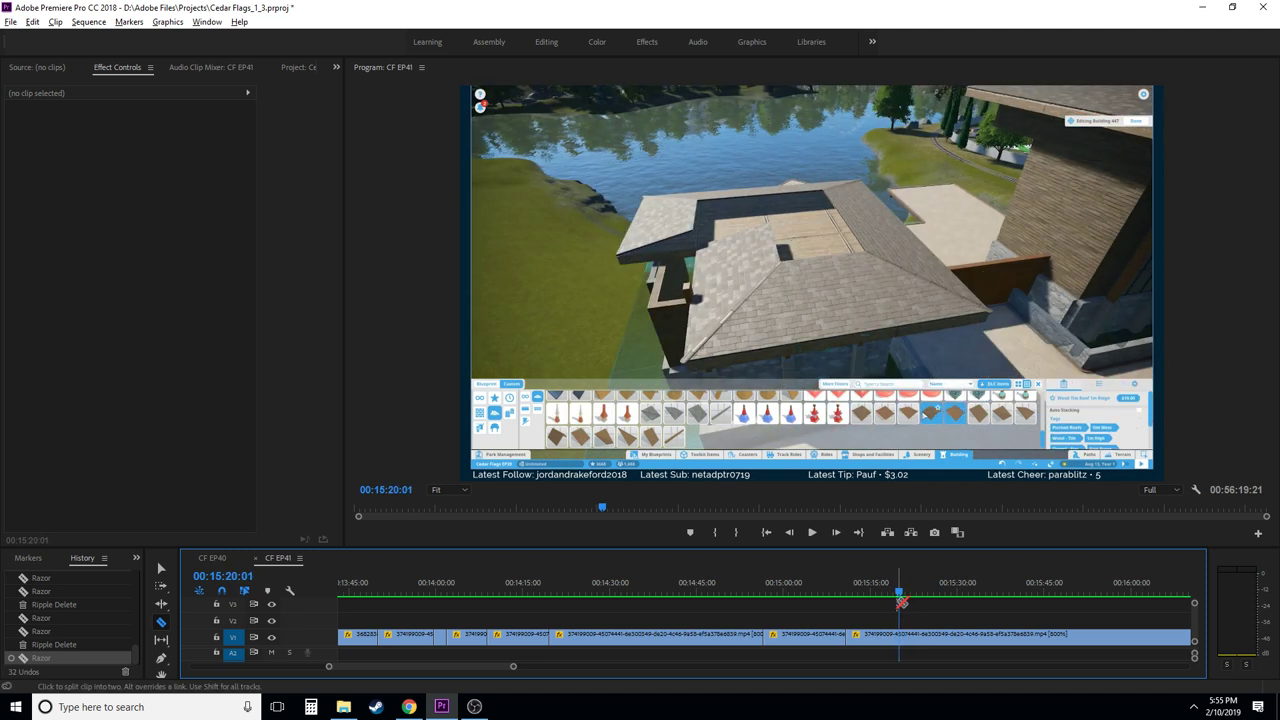
click(885, 643)
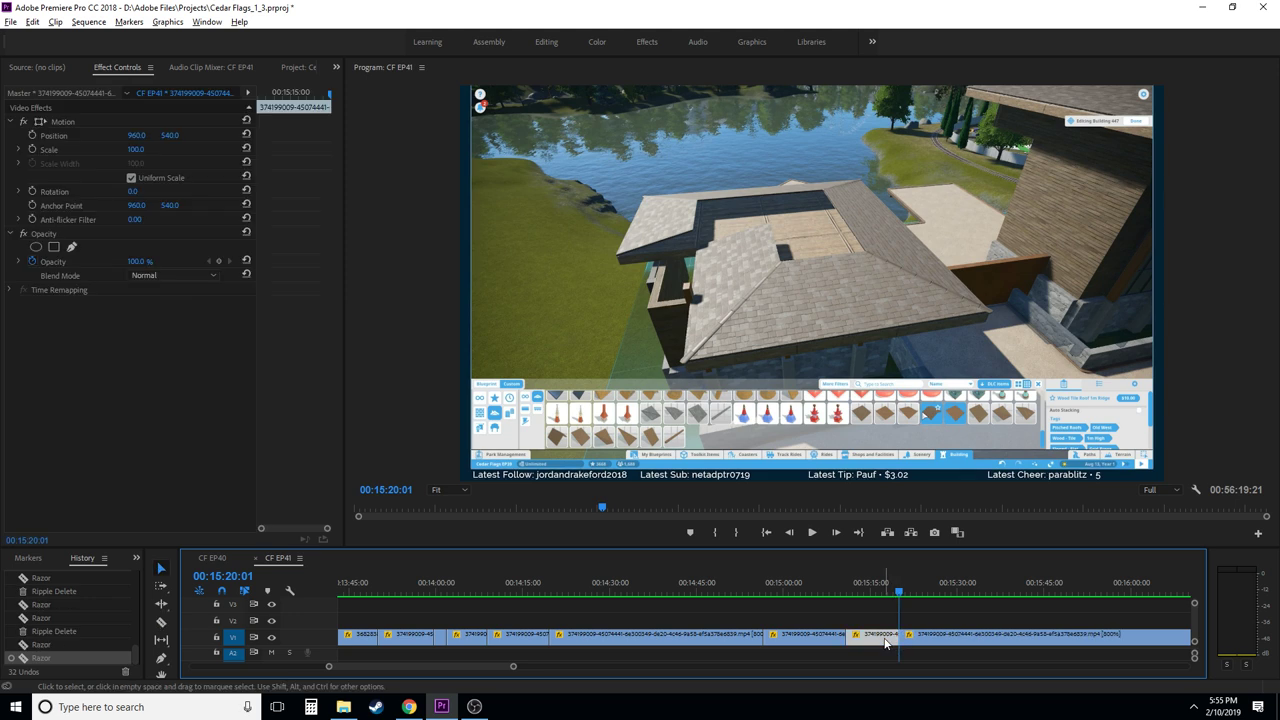
key(shift+Delete)
- Check the join at 00:15:10:28 frame by frame and play the following footage to about 00:15:25
click(837, 594)
key(space)
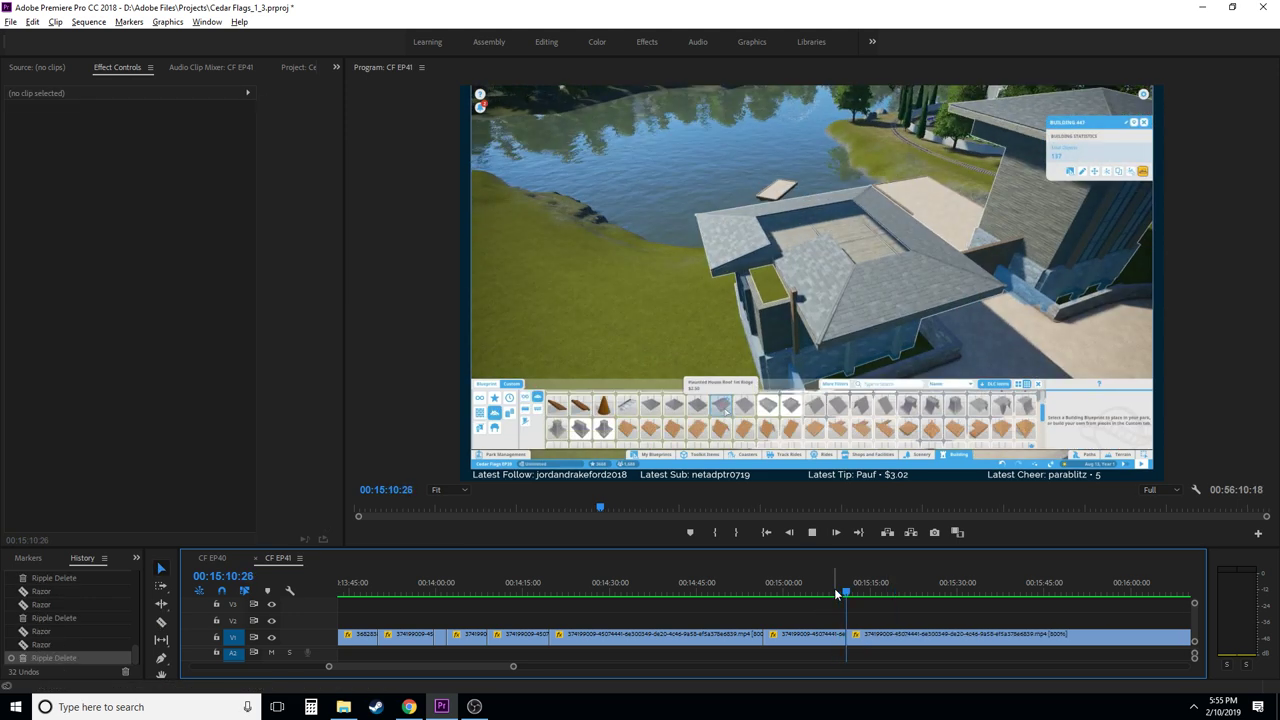
key(space)
drag(855, 594, 847, 597)
key(Right)
key(Right)
key(Right)
key(Right)
key(Right)
key(Right)
key(Right)
key(Right)
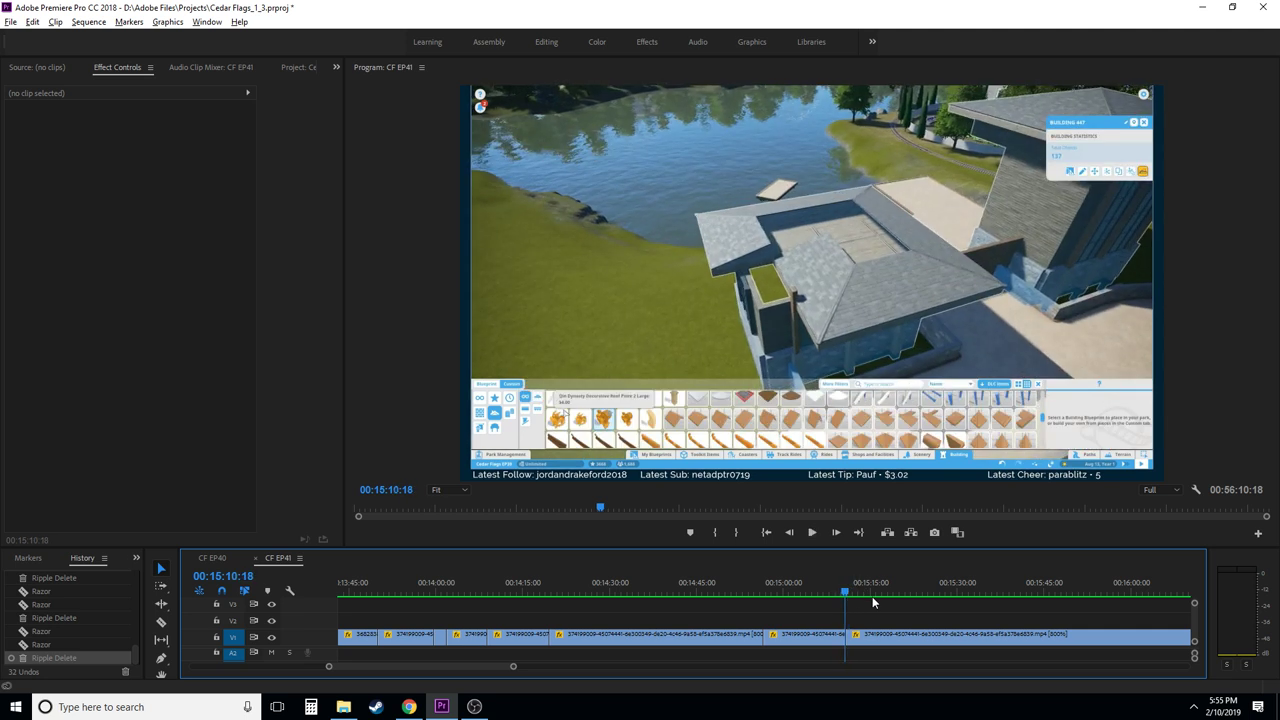
key(Right)
key(Right)
key(Right)
key(Right)
key(Right)
key(Right)
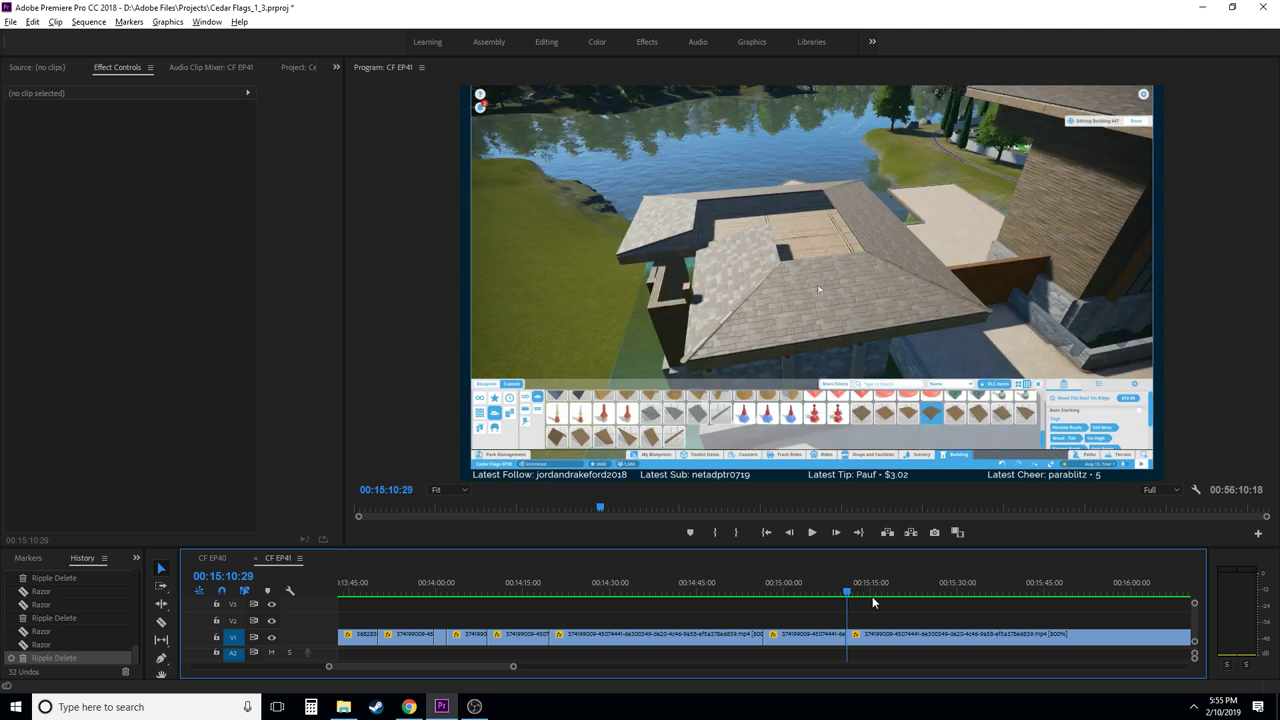
key(space)
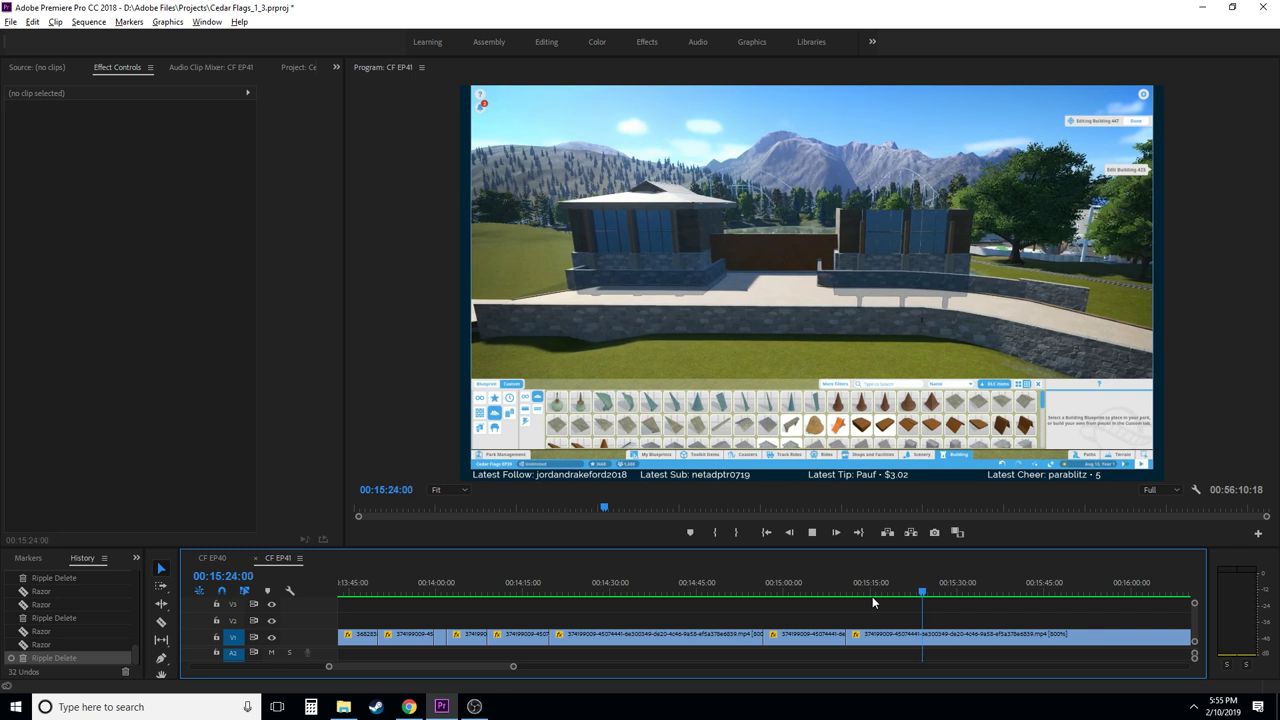
key(space)
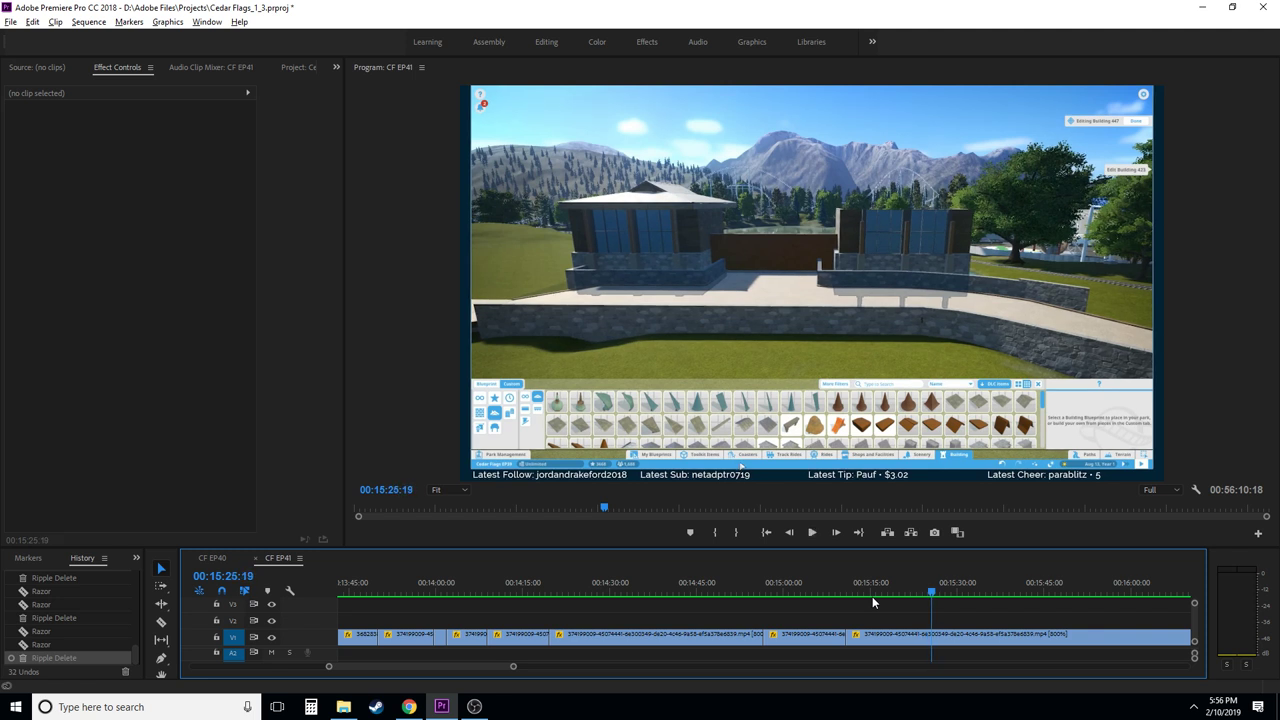
- Review the footage around 00:15:22 to 00:15:25 and split the V1 clip at 00:15:23:18
key(Left)
key(Left)
key(Left)
key(Left)
key(Left)
key(Left)
key(Left)
key(Left)
key(Left)
key(Left)
key(Left)
key(Left)
key(Left)
key(Left)
key(Left)
key(Left)
key(Left)
key(Left)
key(Left)
key(Left)
key(Left)
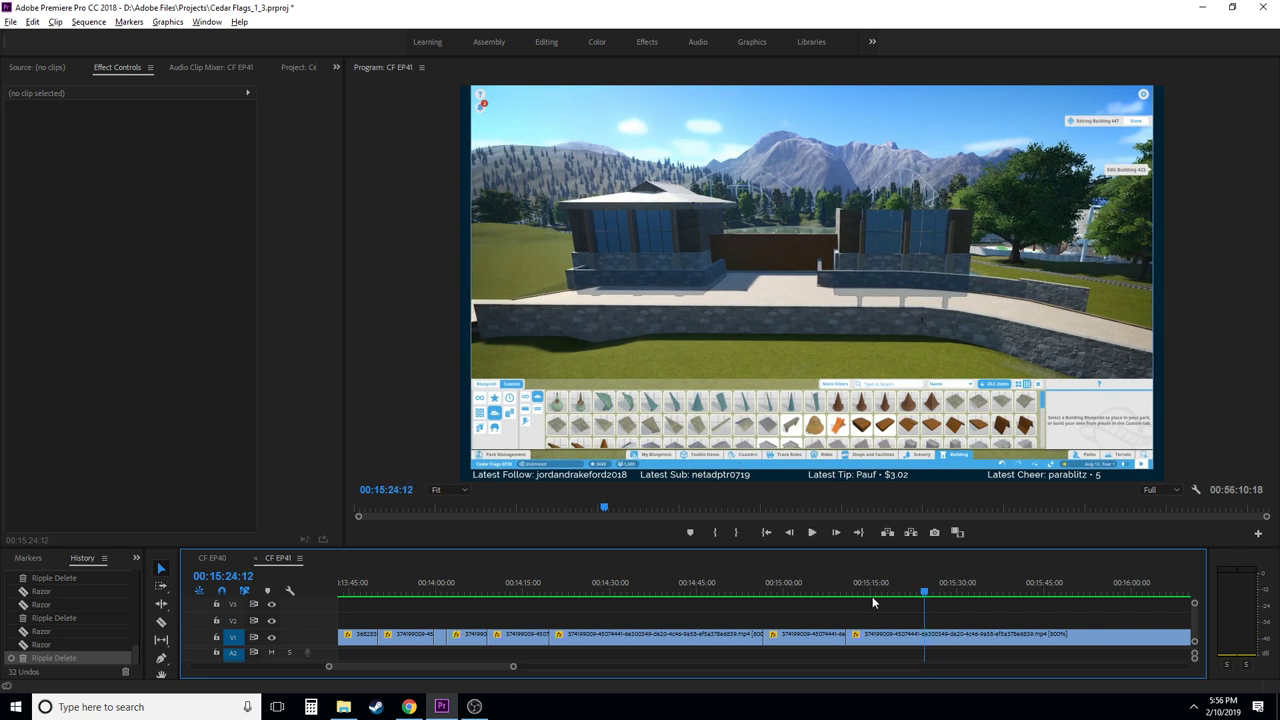
key(space)
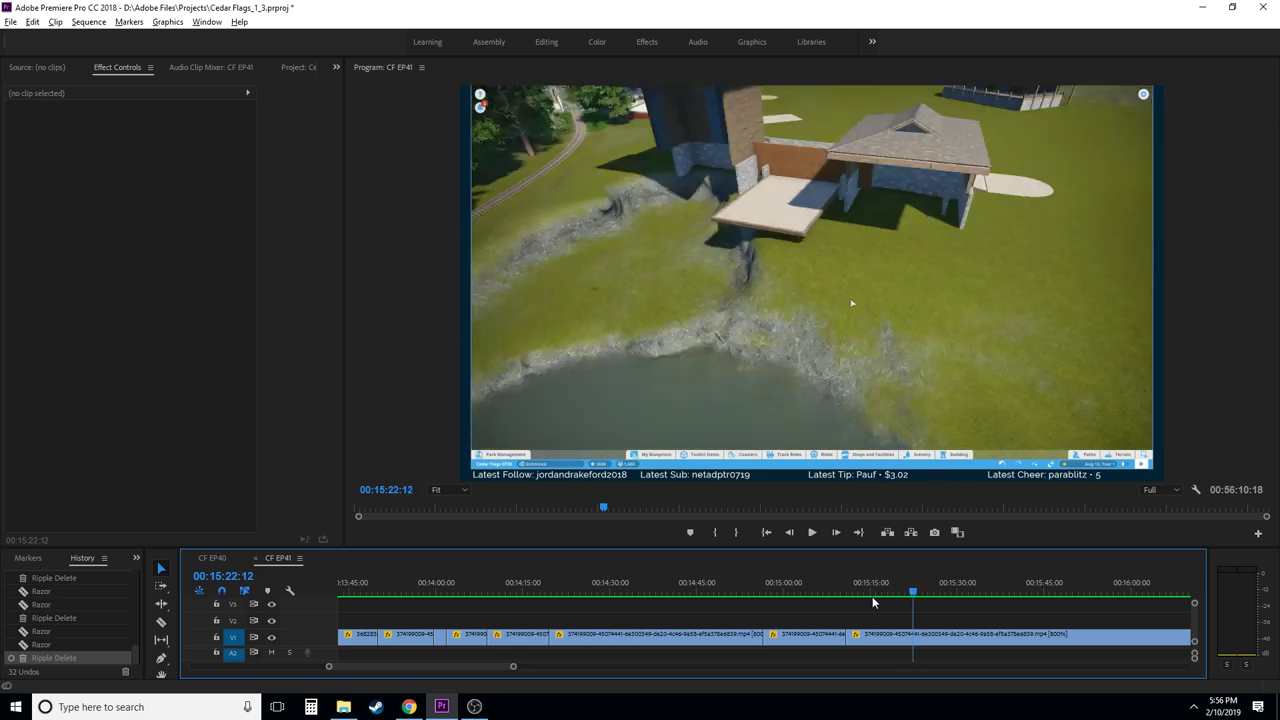
key(space)
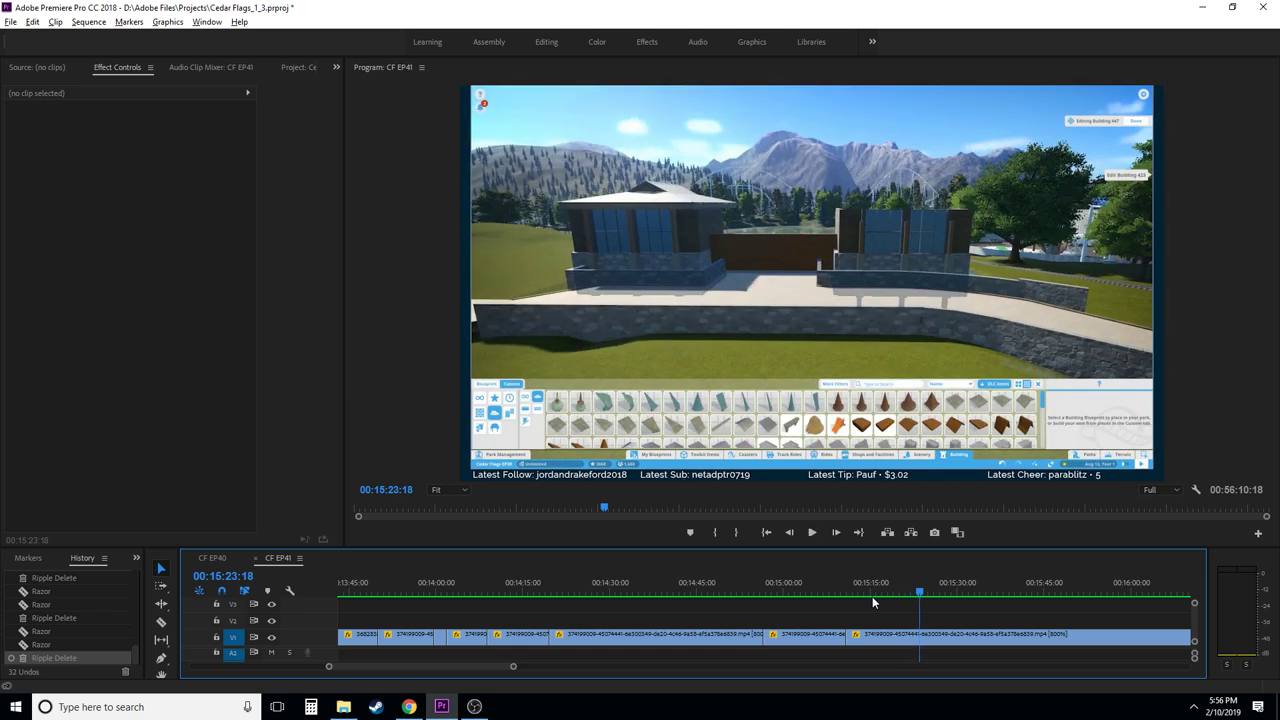
key(c)
click(922, 636)
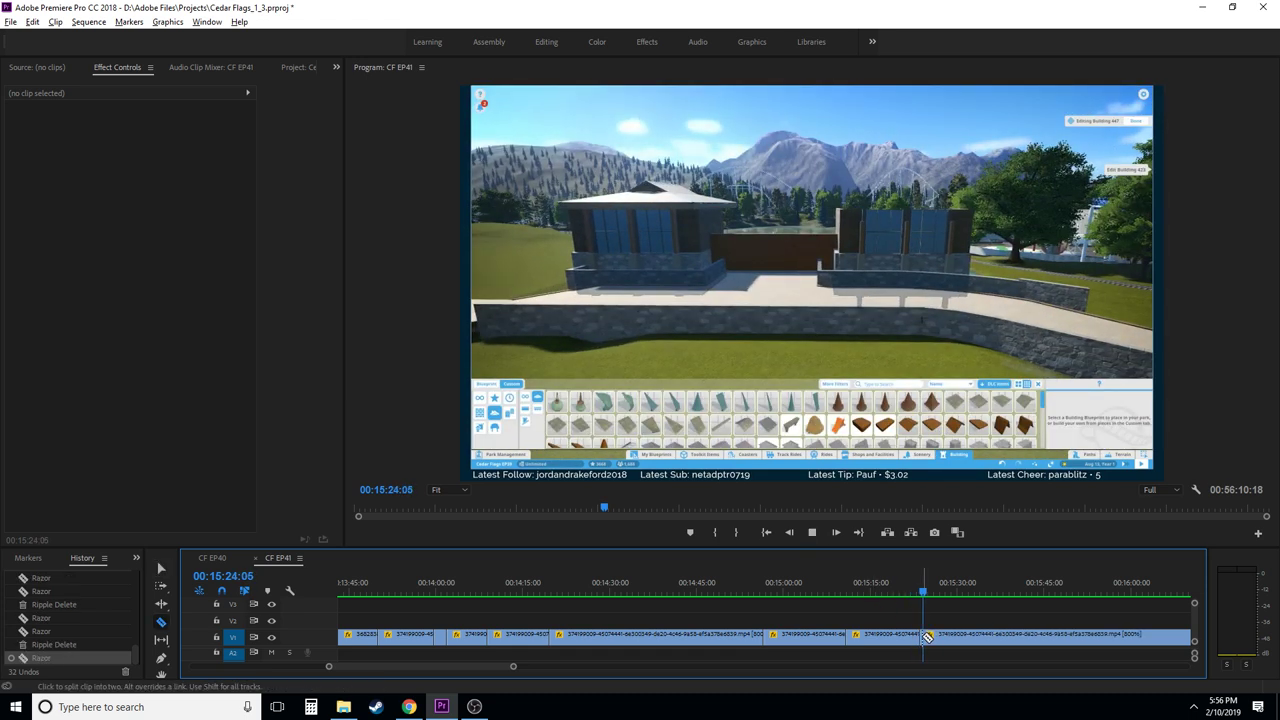
- Split the V1 clip at 00:15:30:05 and ripple delete the segment between 00:15:23:18 and that cut
mouse_move(955, 592)
mouse_down()
mouse_move(936, 593)
mouse_move(959, 596)
mouse_up()
click(959, 634)
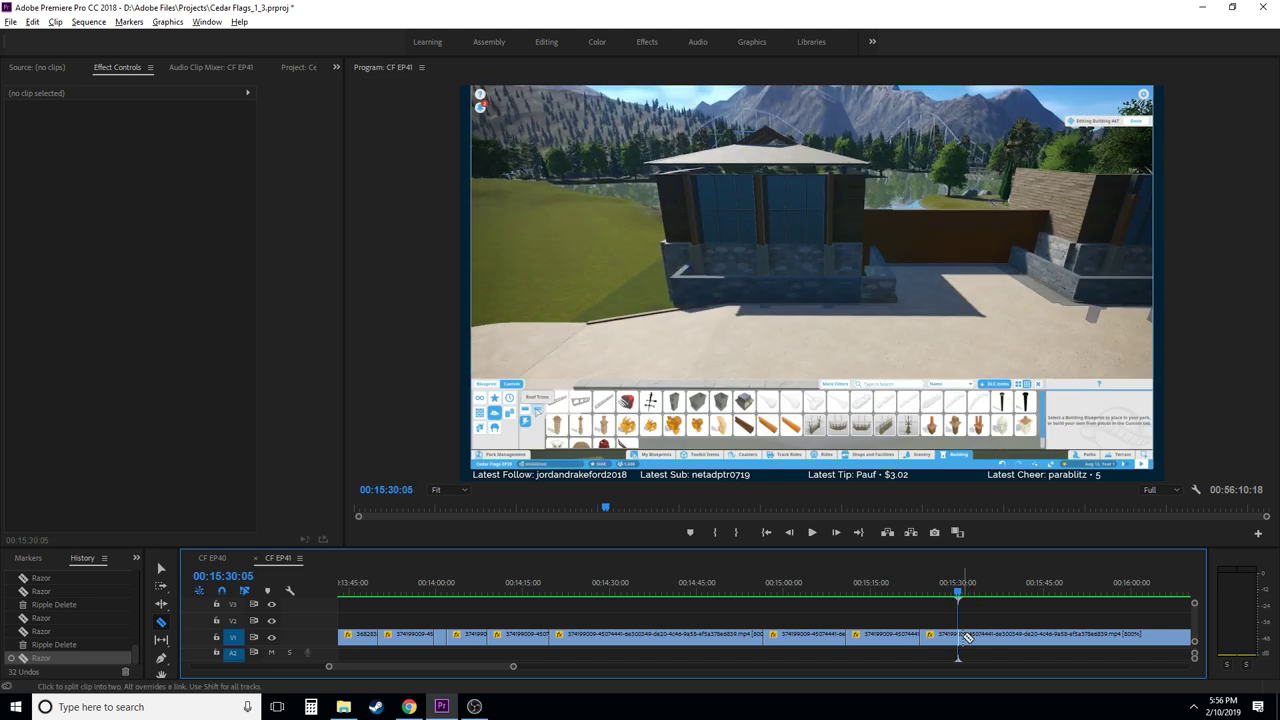
key(v)
click(945, 636)
key(shift+Delete)
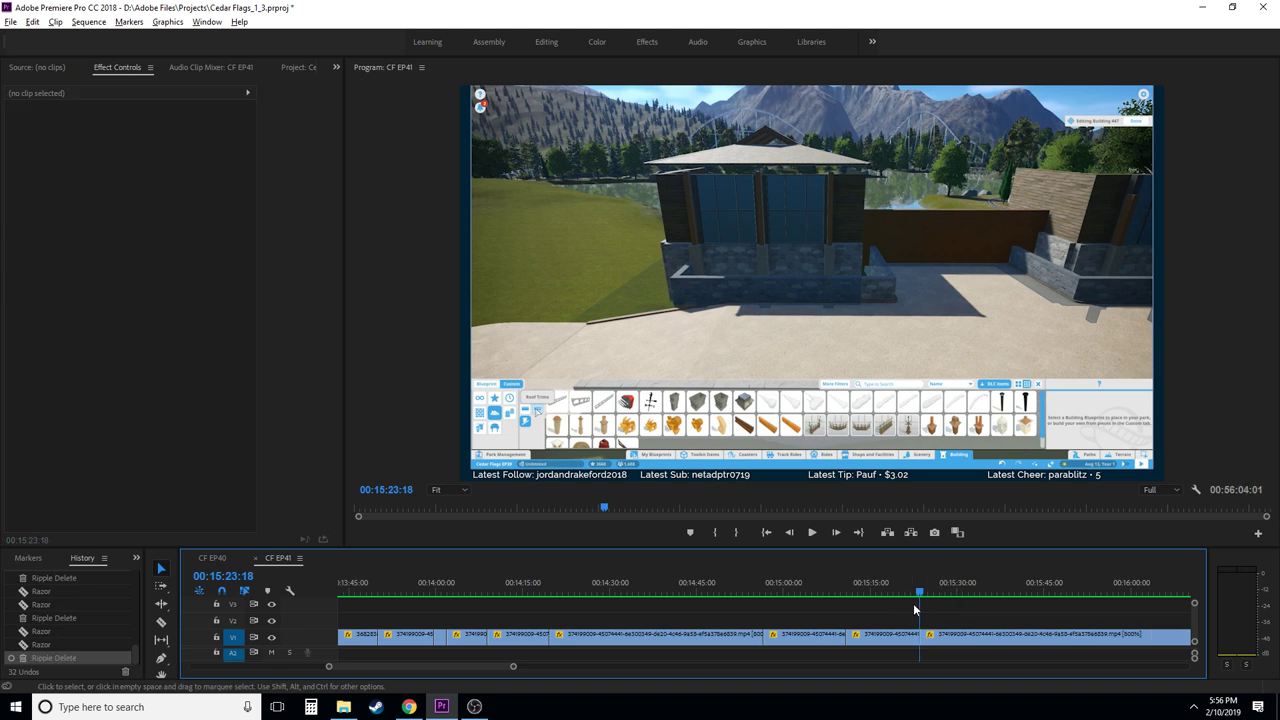
- Play the footage from just before the 00:15:23:18 join and split the V1 clip at 00:16:38:23
click(912, 594)
key(space)
key(c)
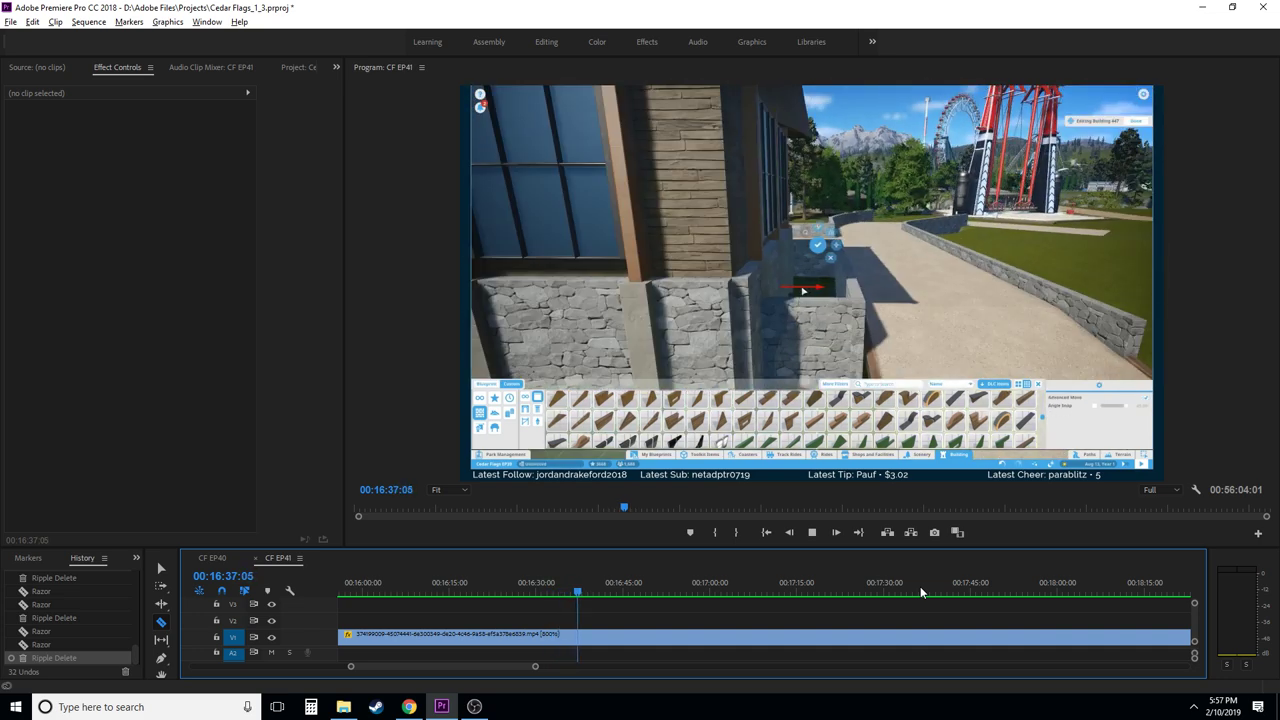
key(space)
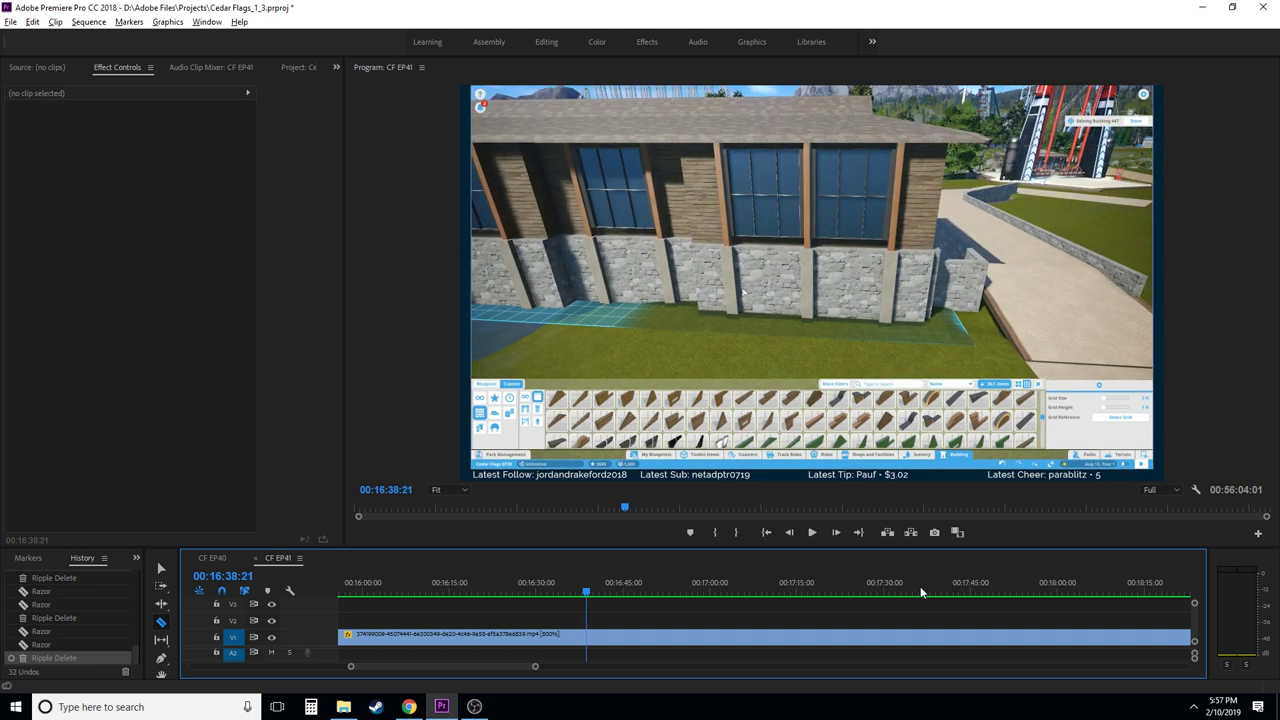
key(j)
key(k)
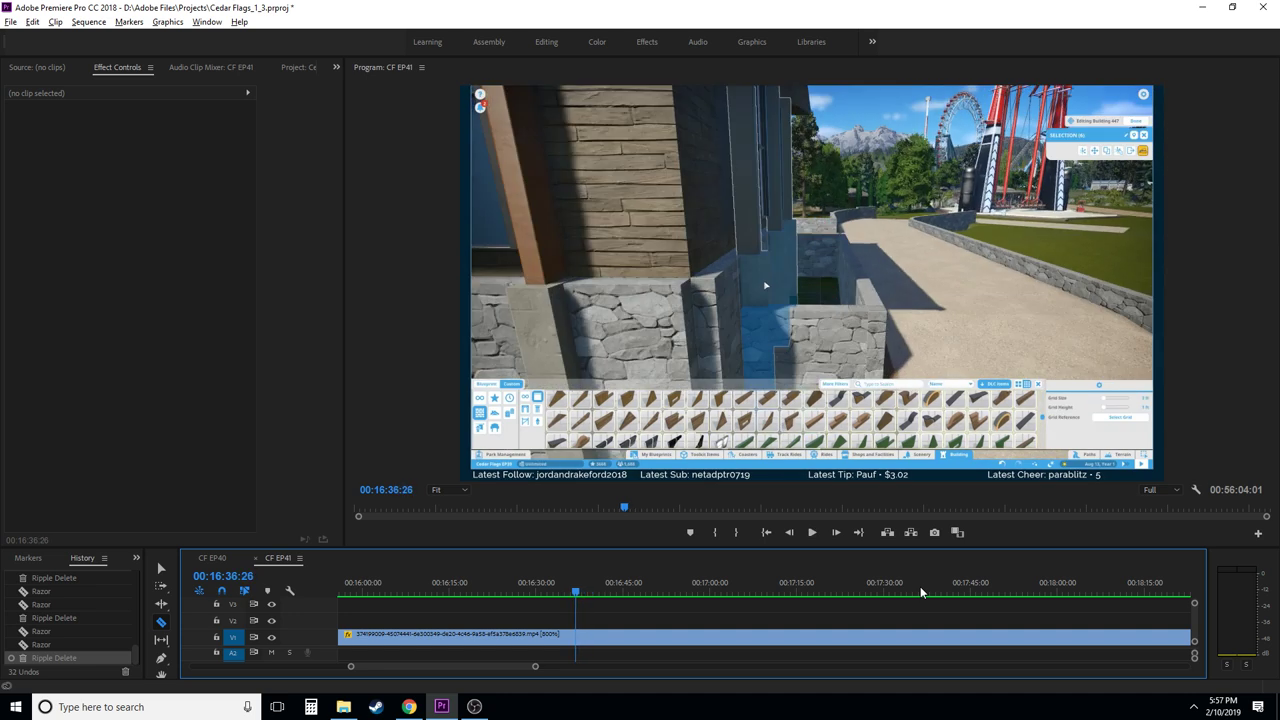
key(j)
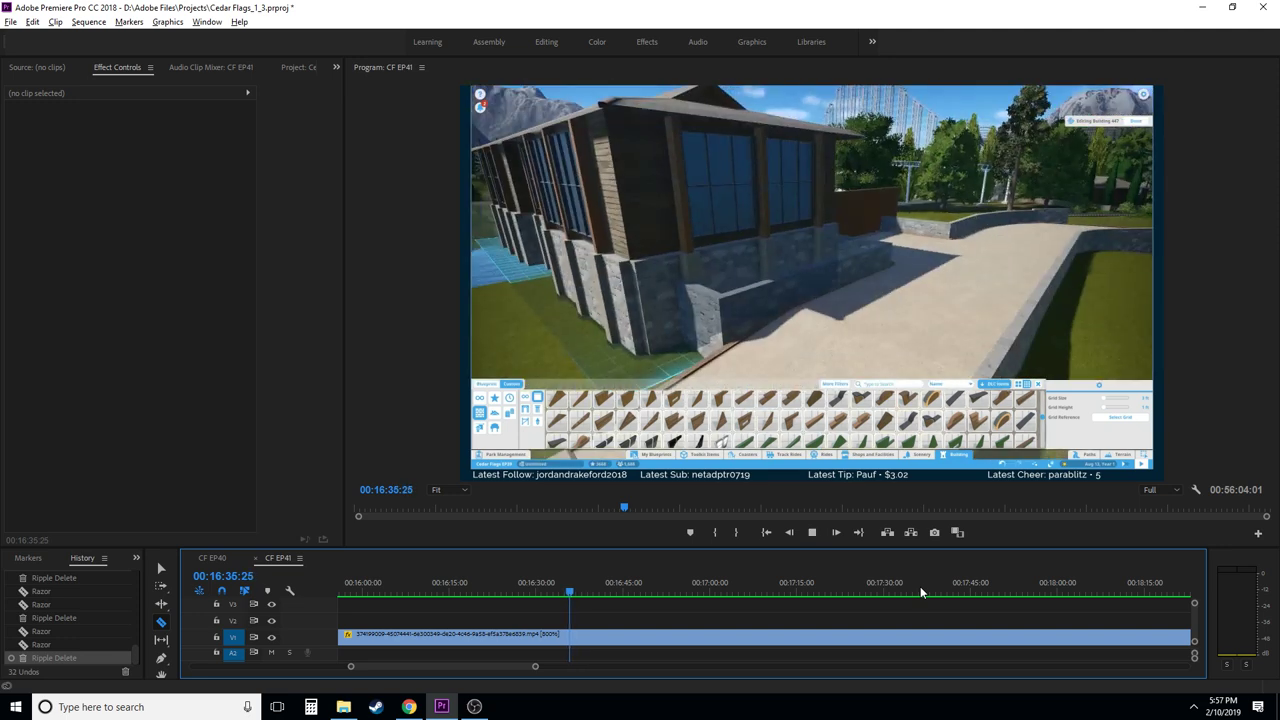
key(l)
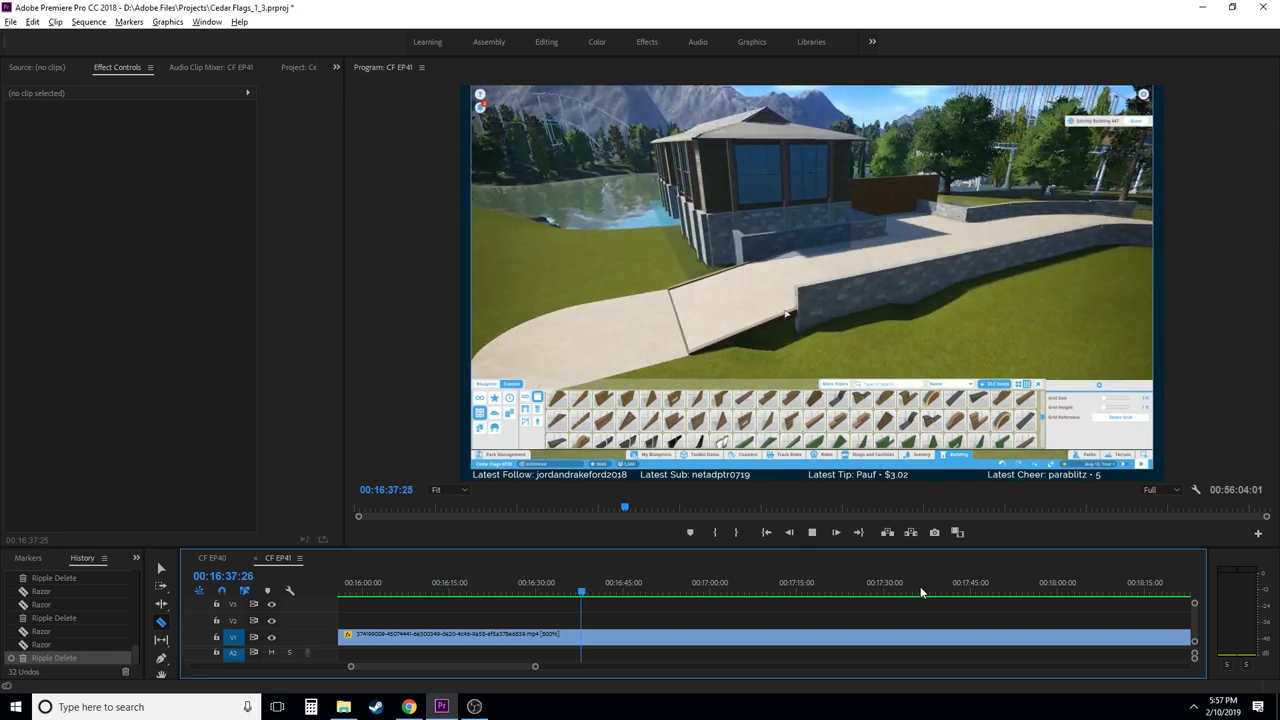
key(k)
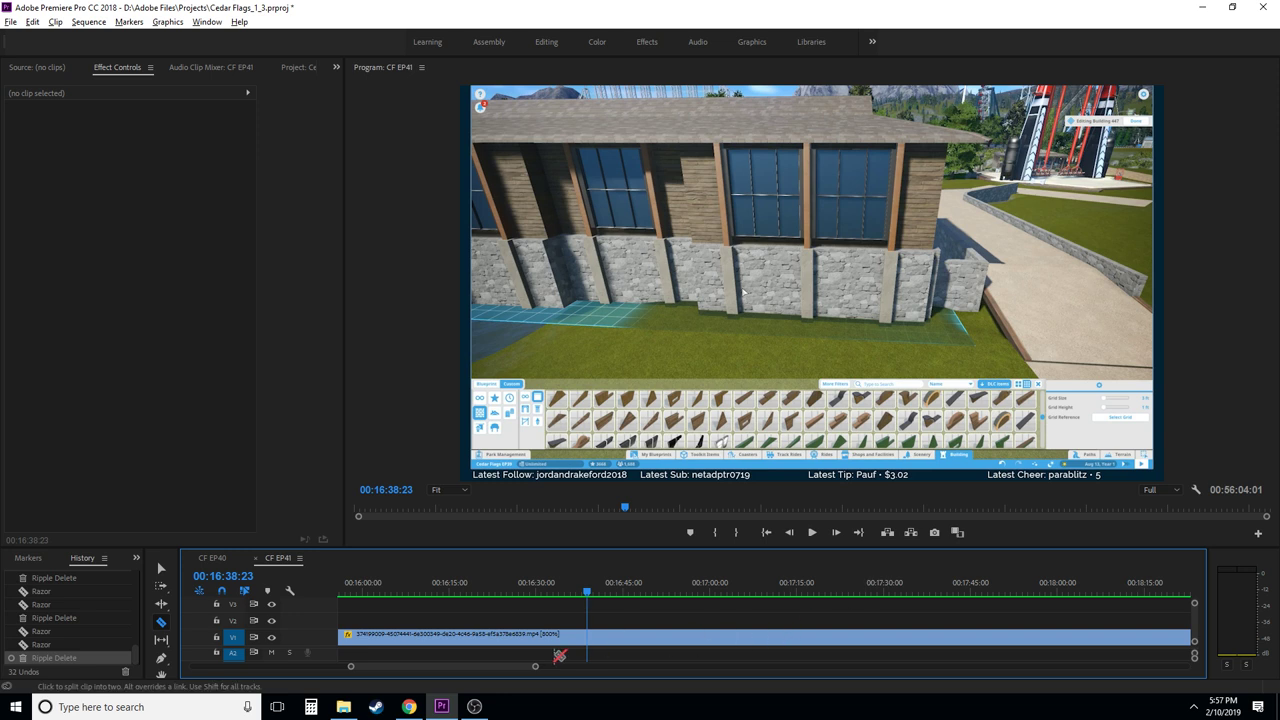
click(590, 636)
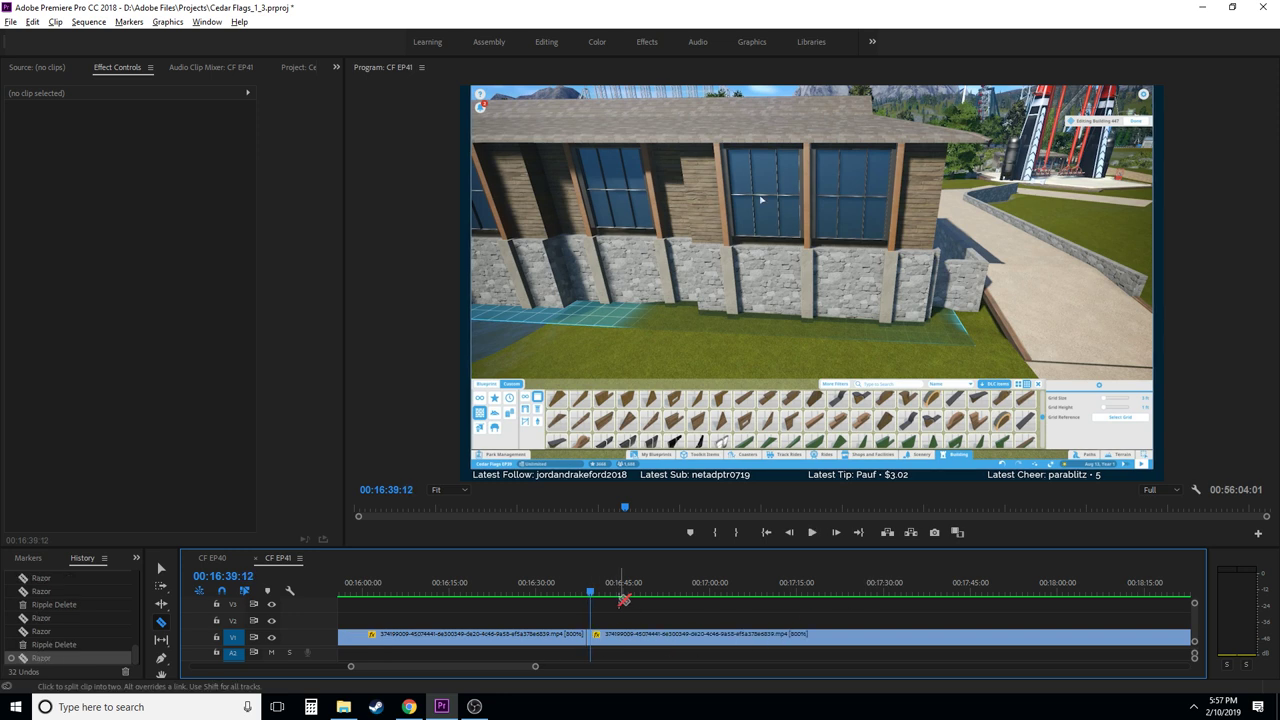
- Review the footage between 00:16:38:23 and about 00:16:50 to locate the end of the unwanted section
click(611, 594)
drag(611, 594, 630, 601)
key(space)
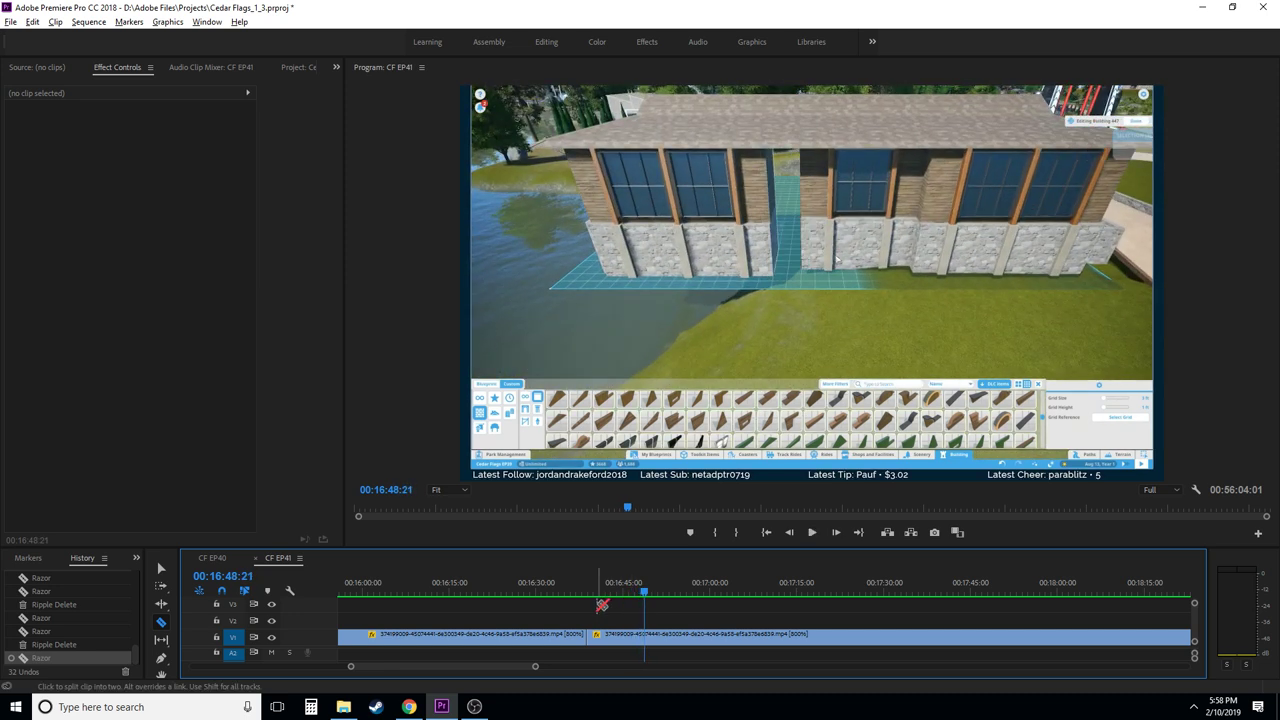
key(space)
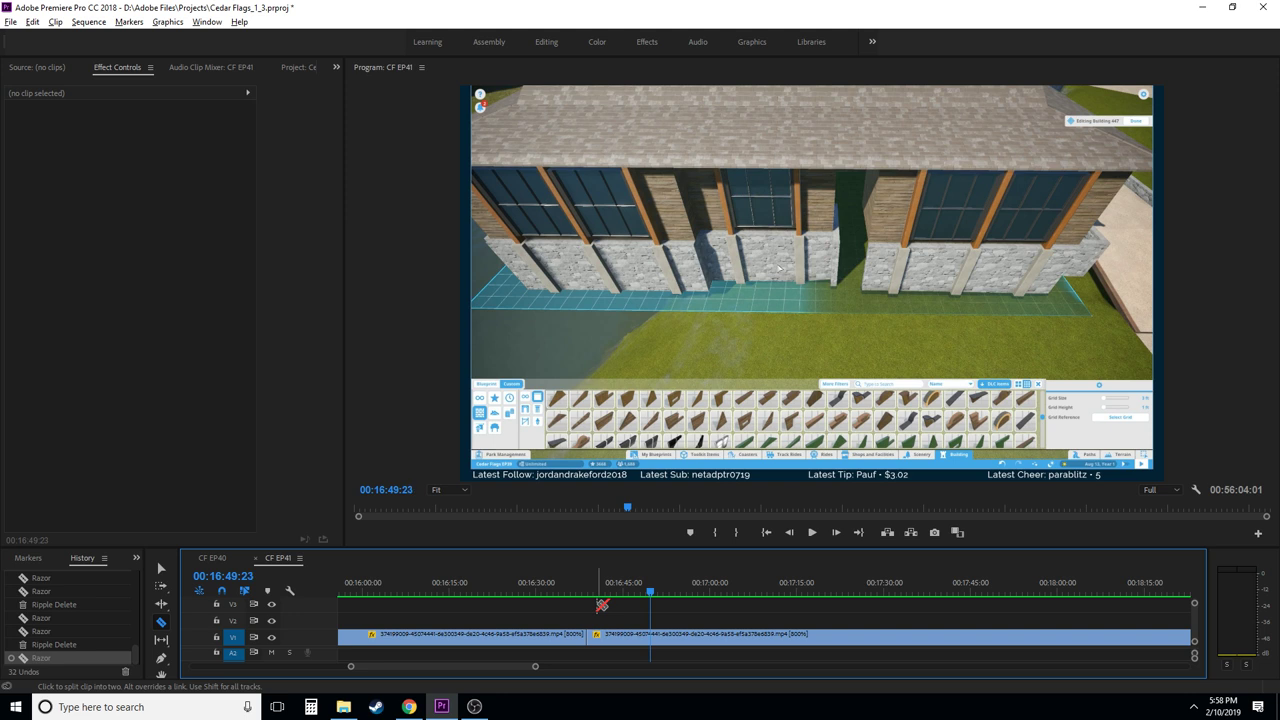
key(j)
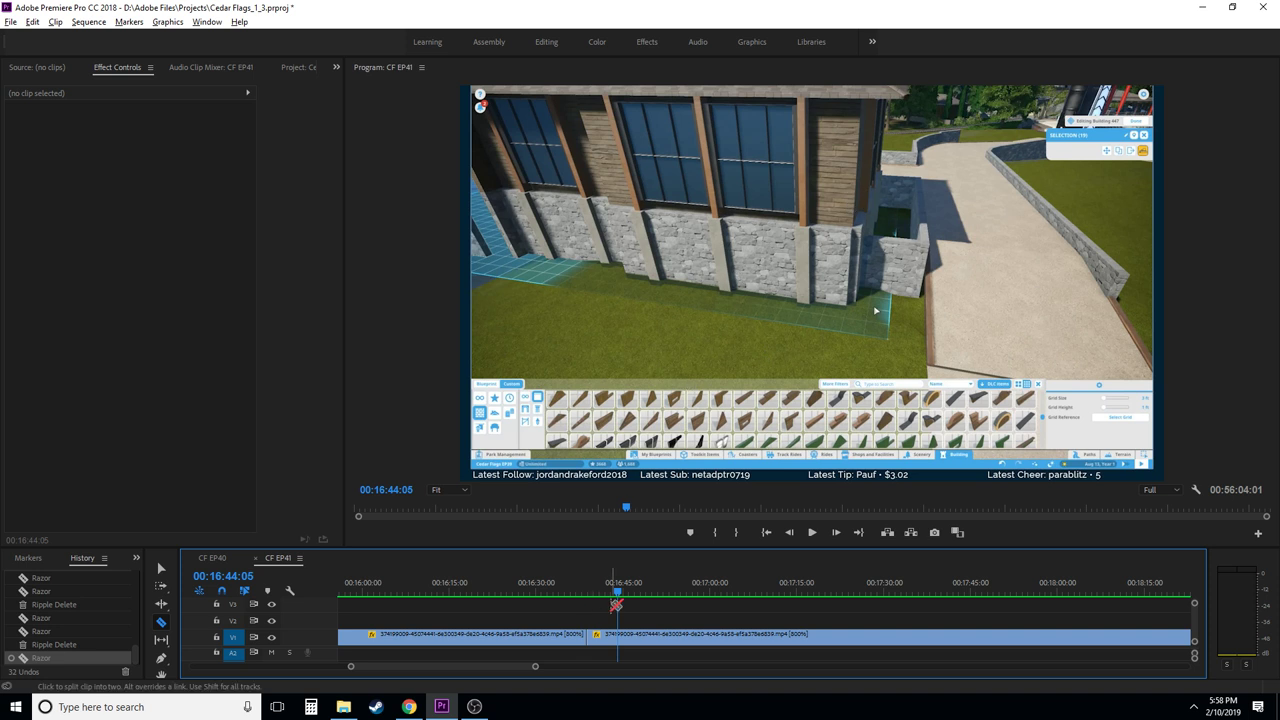
key(Left)
key(Left)
key(Left)
key(Left)
key(Left)
key(Left)
key(Left)
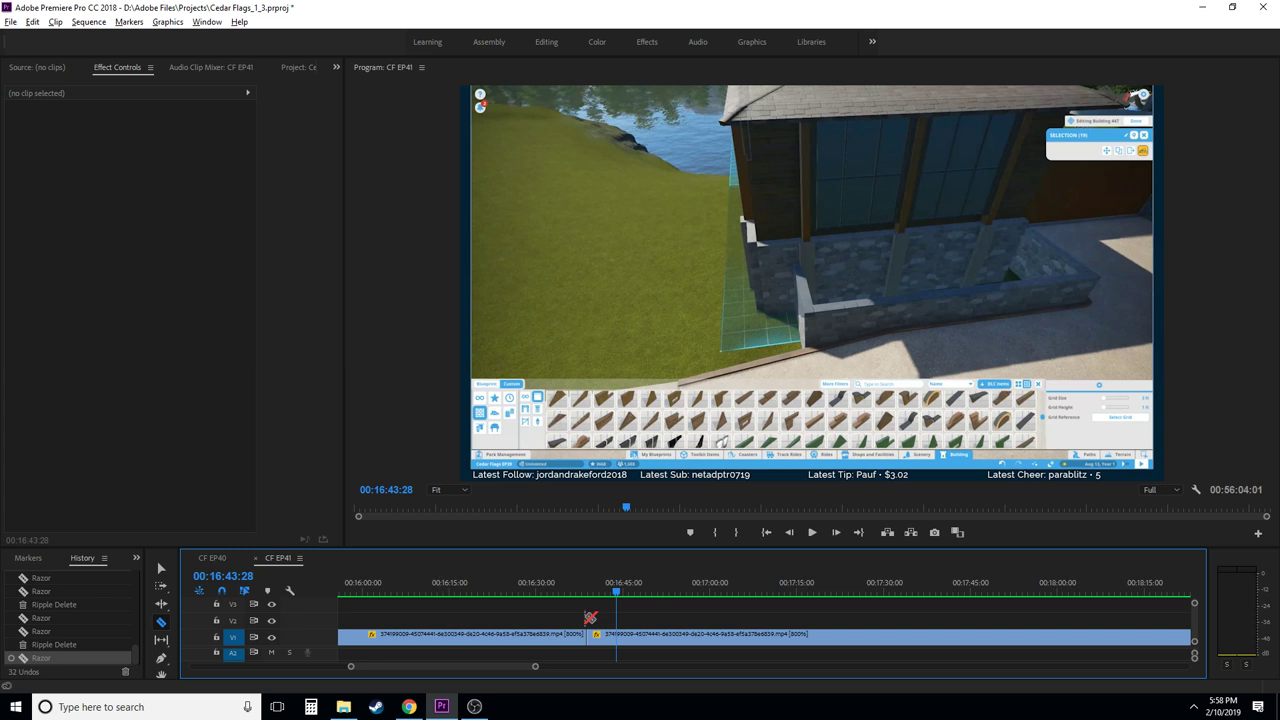
click(614, 593)
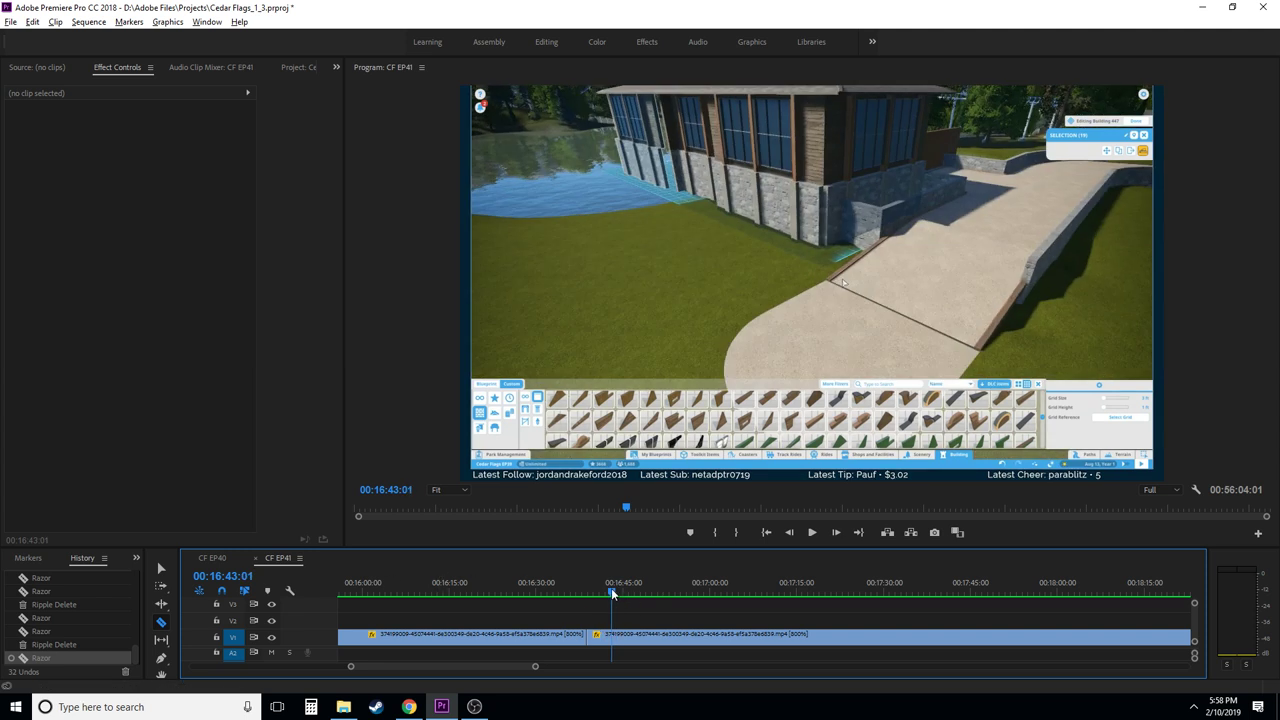
drag(614, 593, 611, 593)
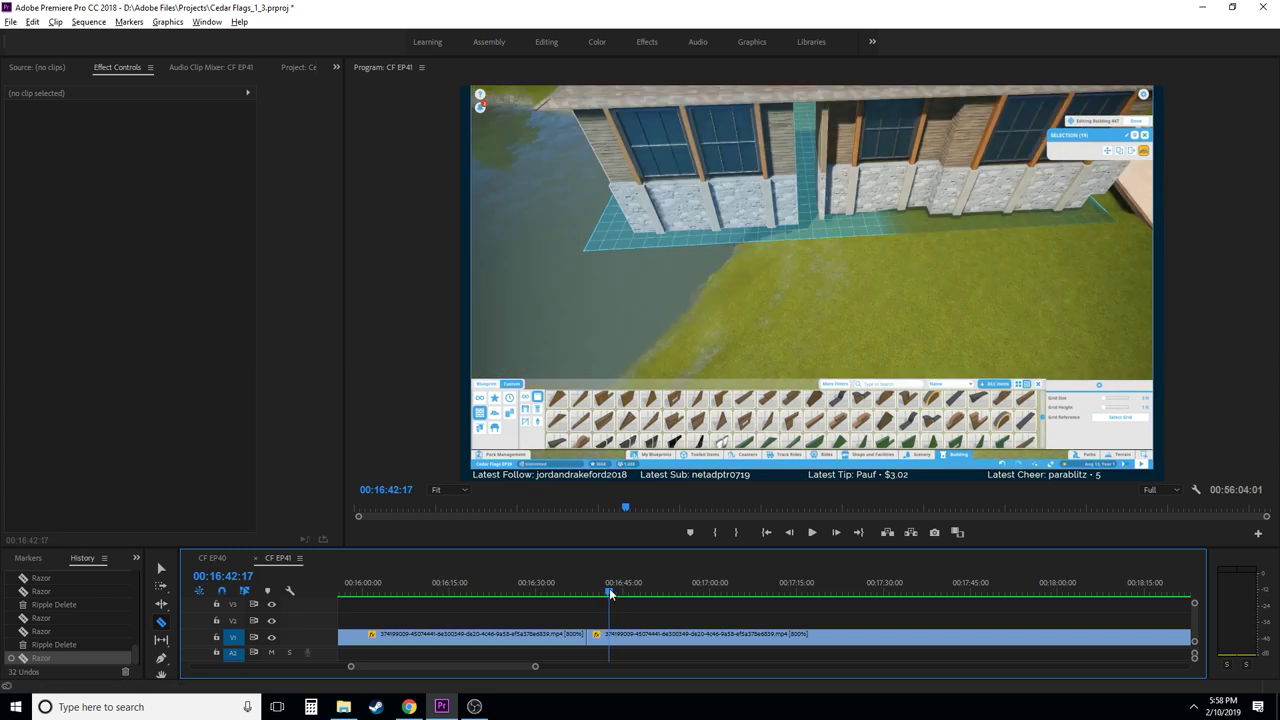
click(605, 593)
key(space)
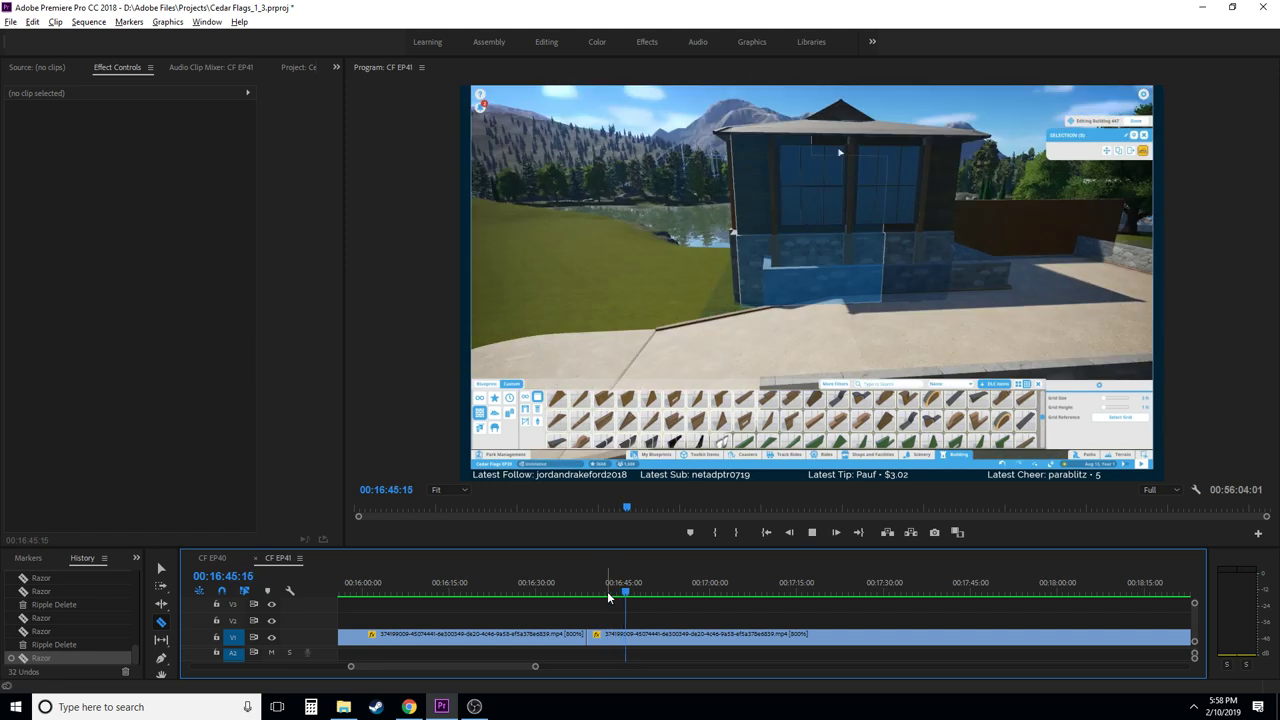
drag(600, 592, 588, 593)
key(space)
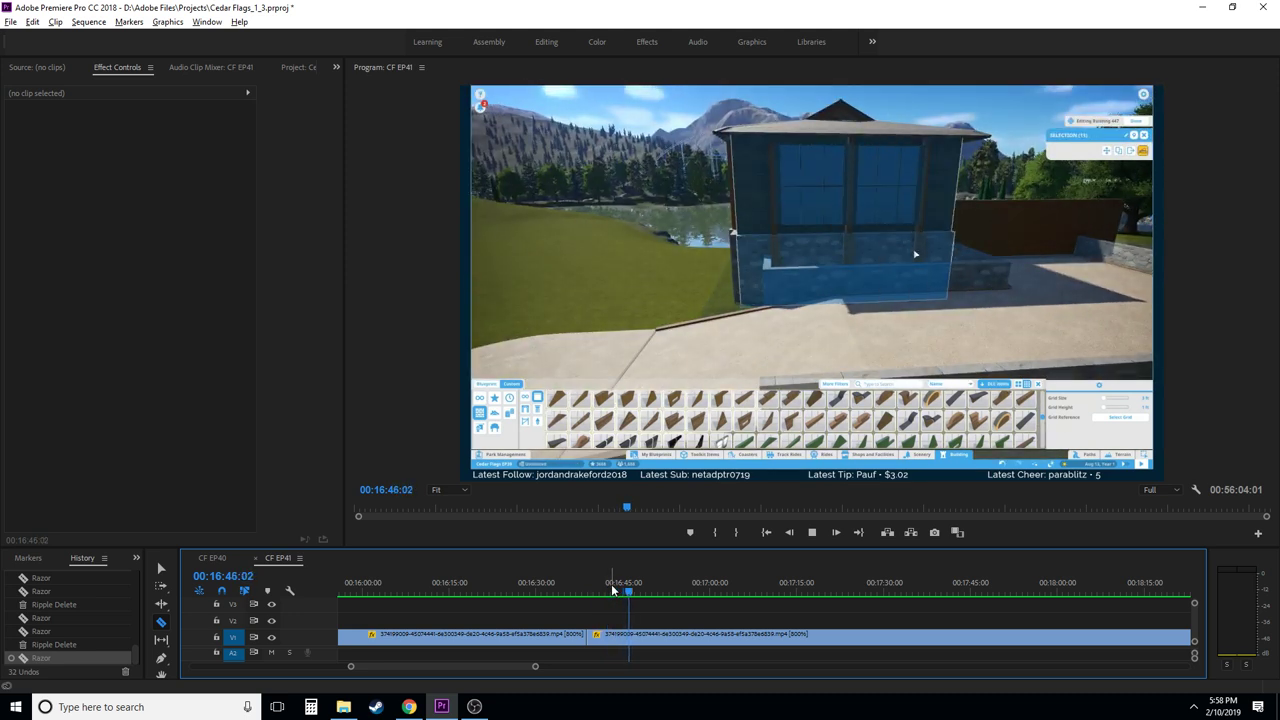
key(space)
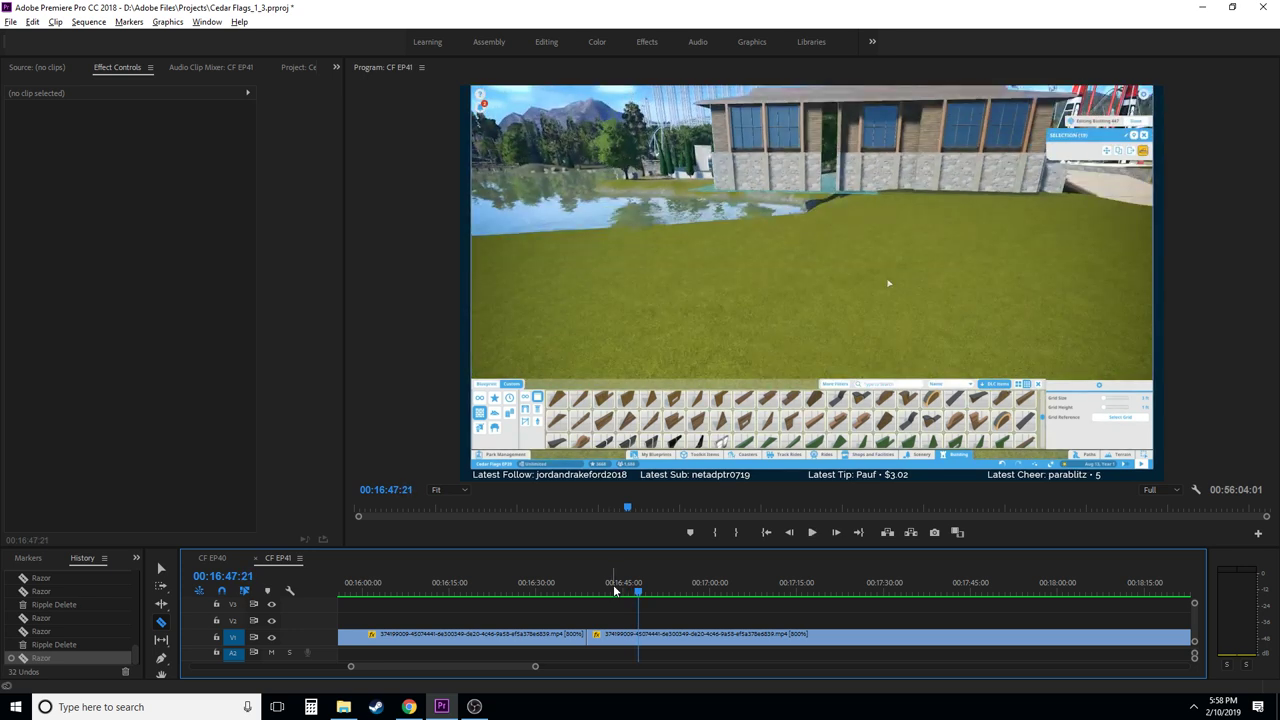
key(j)
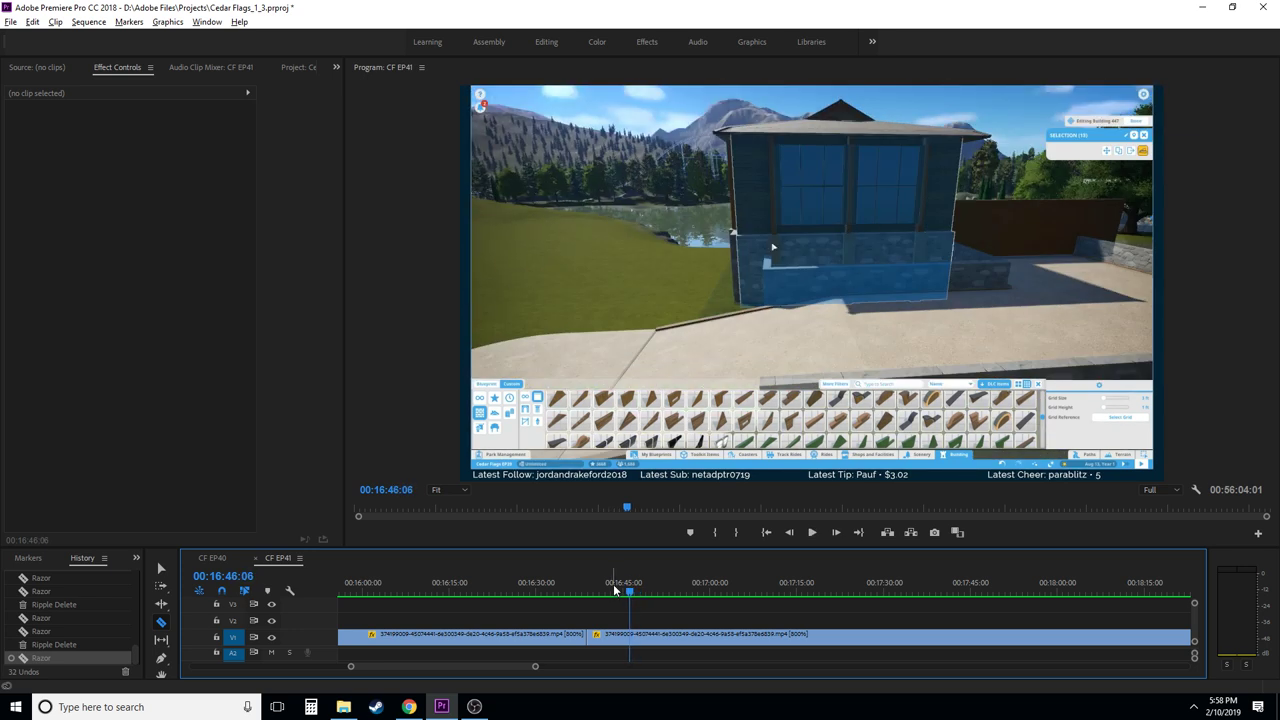
key(j)
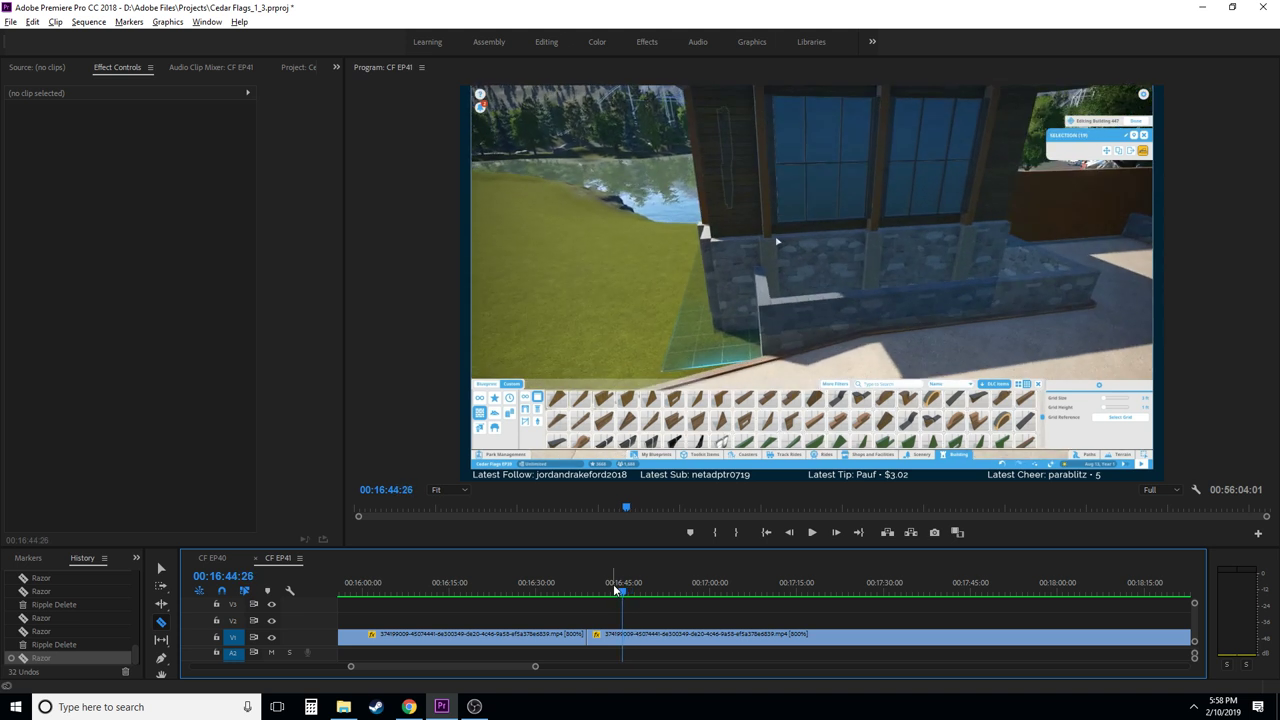
- Split the V1 clip at 00:16:45:11 and ripple delete the segment between 00:16:38:23 and that cut
click(614, 588)
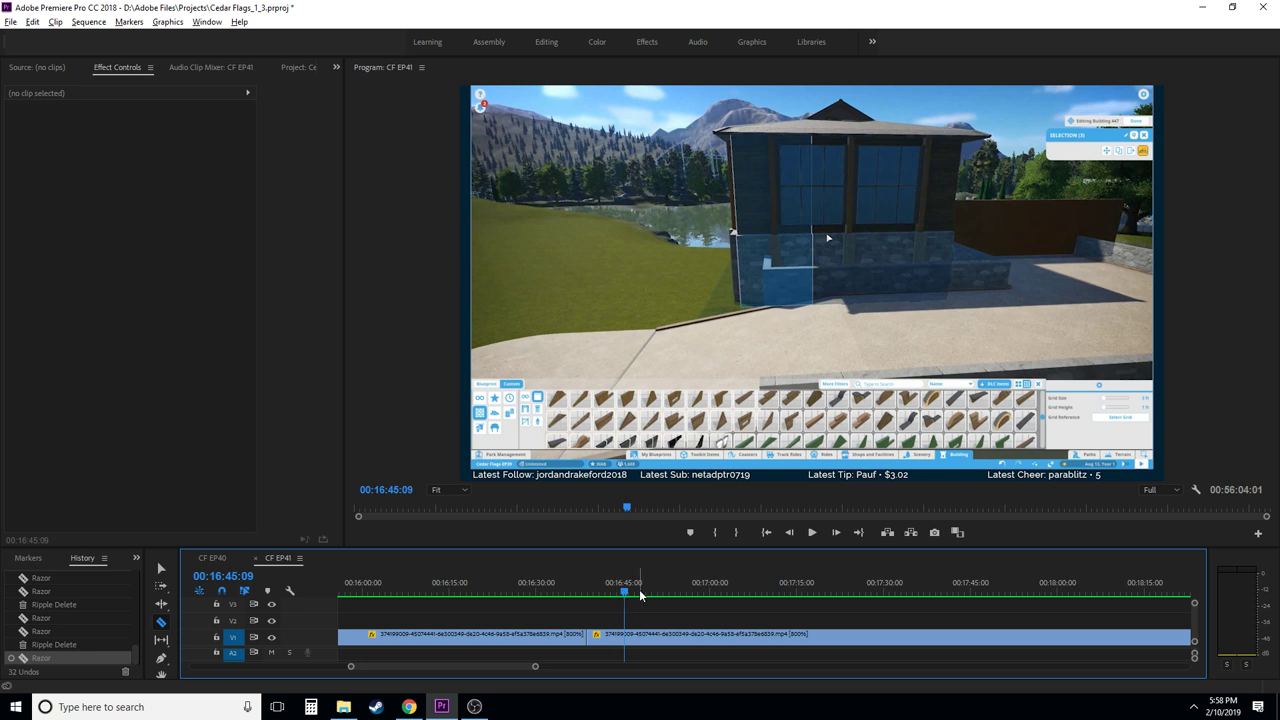
key(Right)
key(Right)
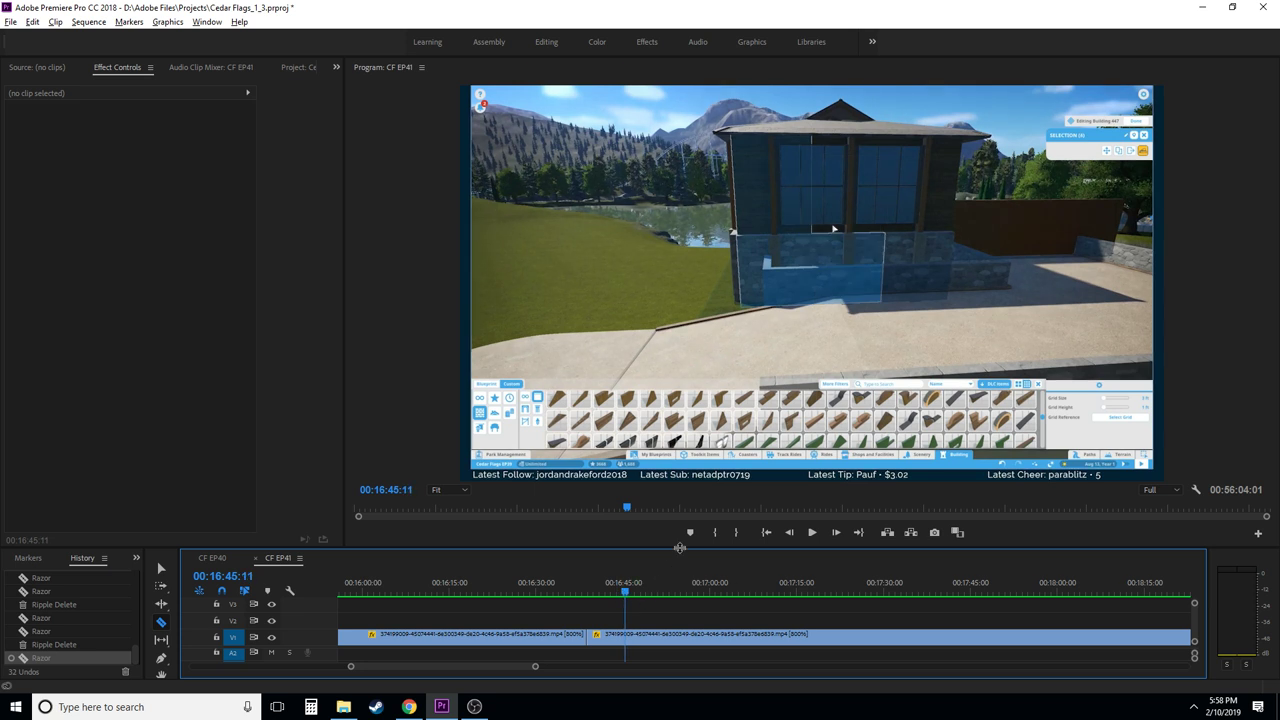
click(629, 635)
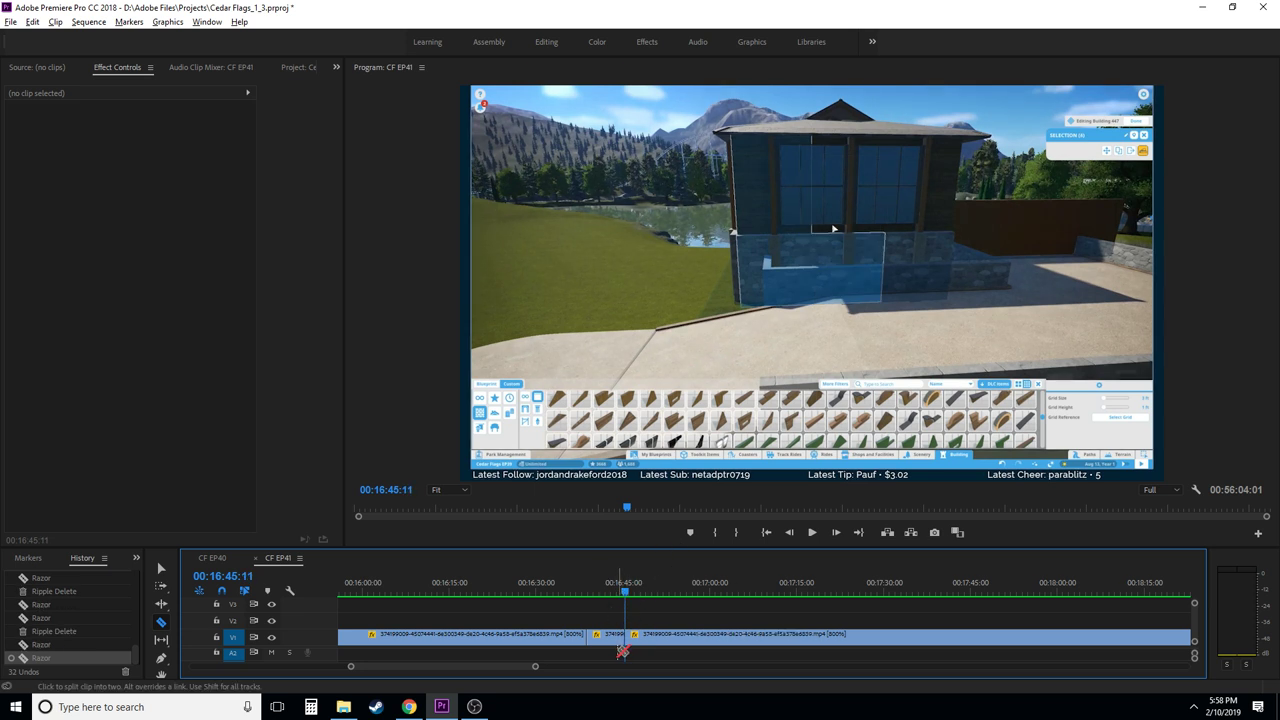
key(b)
key(v)
click(604, 636)
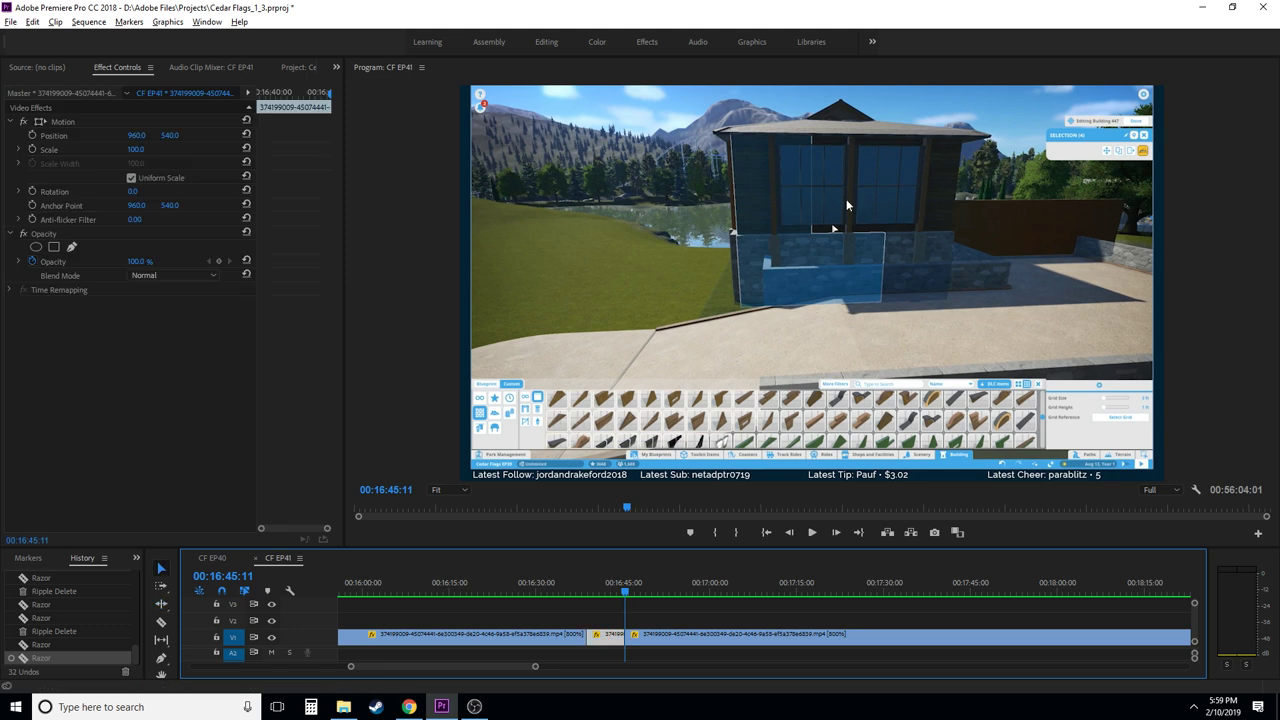
key(alt+BackSpace)
- Play across the 00:16:38:23 join and split the V1 clip ahead of it at about 00:16:37:22
key(shift+k)
key(c)
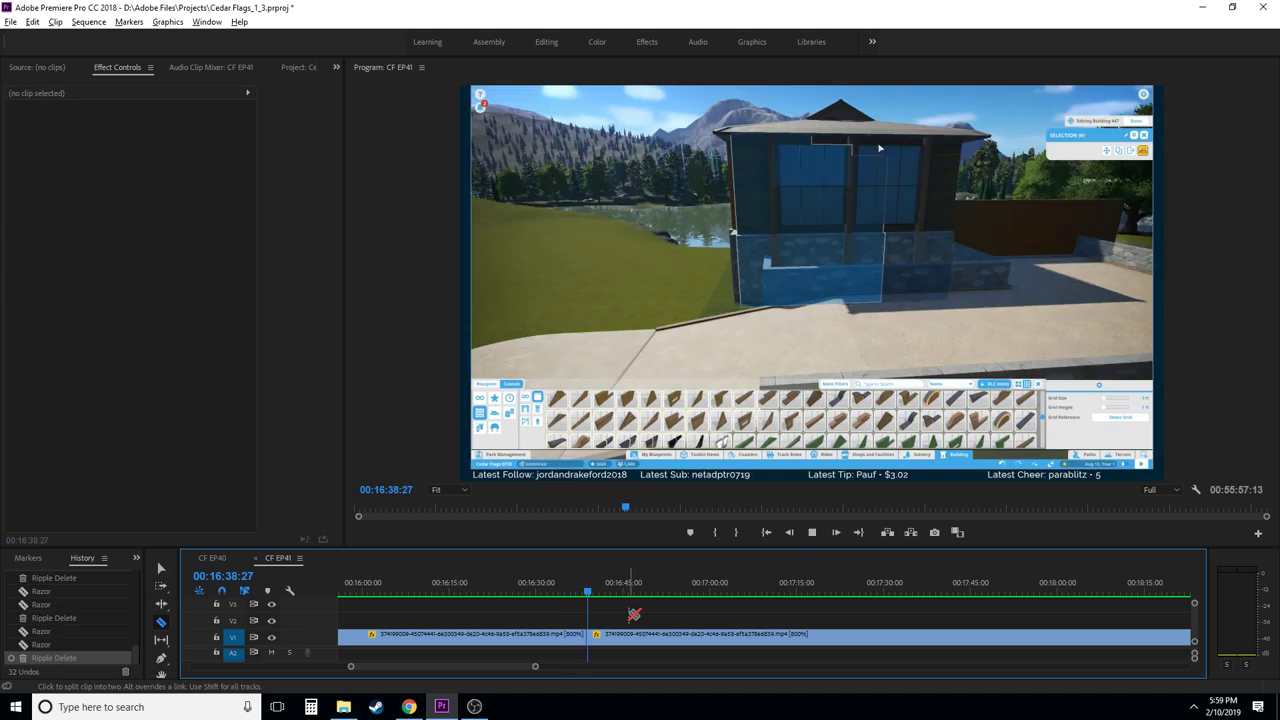
key(k)
key(=)
key(=)
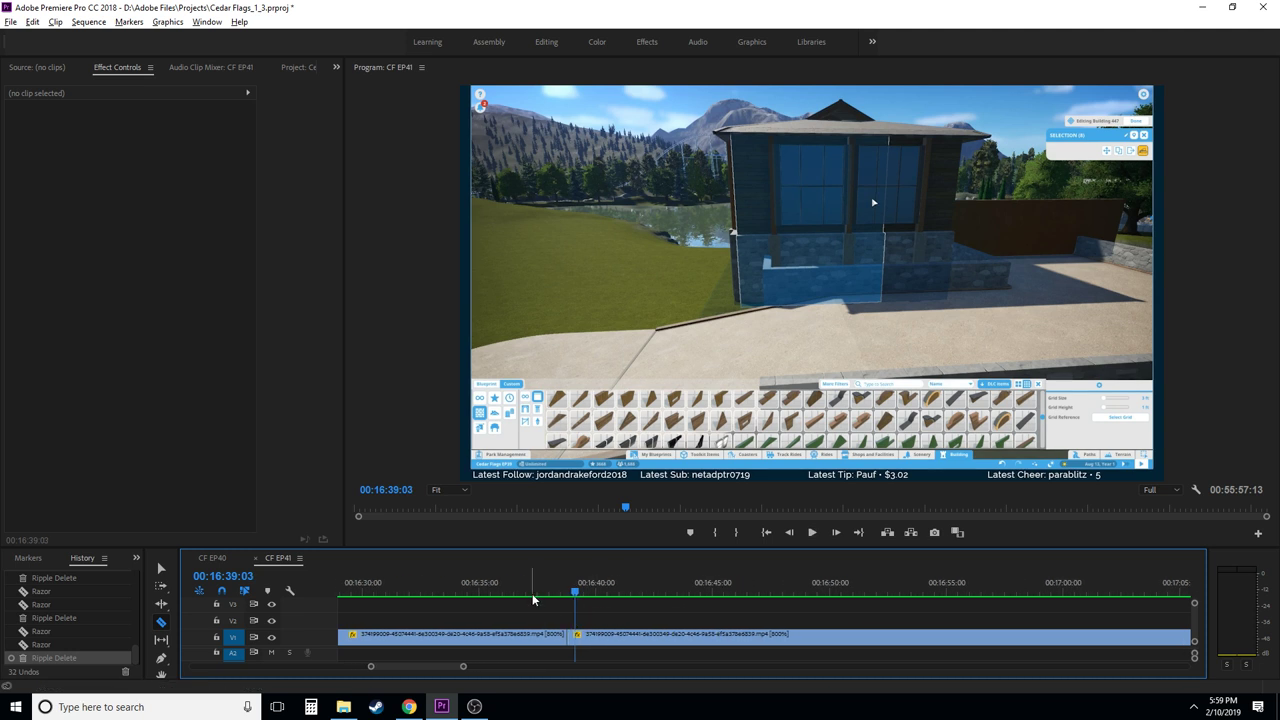
click(530, 596)
key(Right)
key(Right)
key(Right)
key(Right)
key(Right)
key(Right)
key(Right)
key(Right)
key(Right)
key(Right)
key(Right)
key(Right)
key(Right)
key(Right)
key(Right)
key(Right)
key(Right)
key(Right)
key(Right)
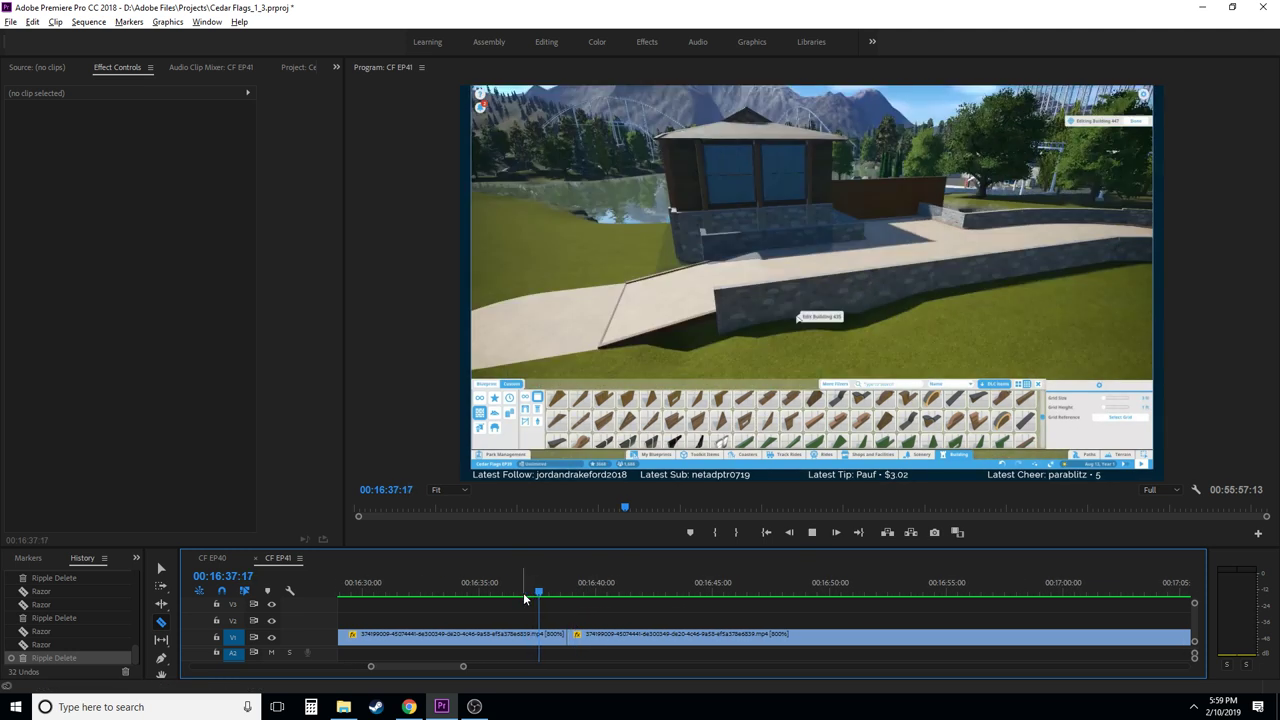
key(Left)
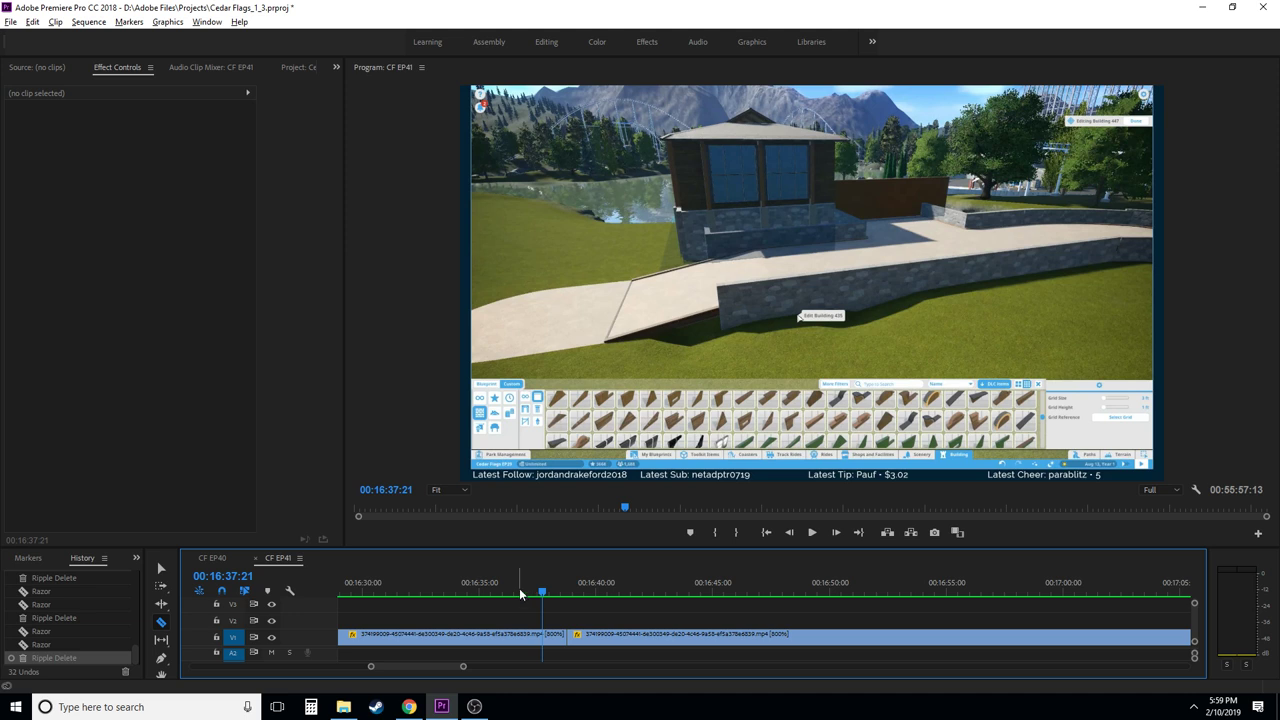
click(545, 638)
- Examine the footage frame by frame from about 00:16:37:22 to 00:16:38:11 to judge the short segment before the join
key(Right)
key(Right)
key(Right)
key(Right)
key(Right)
key(Right)
key(Right)
key(Right)
key(Right)
key(Right)
key(Right)
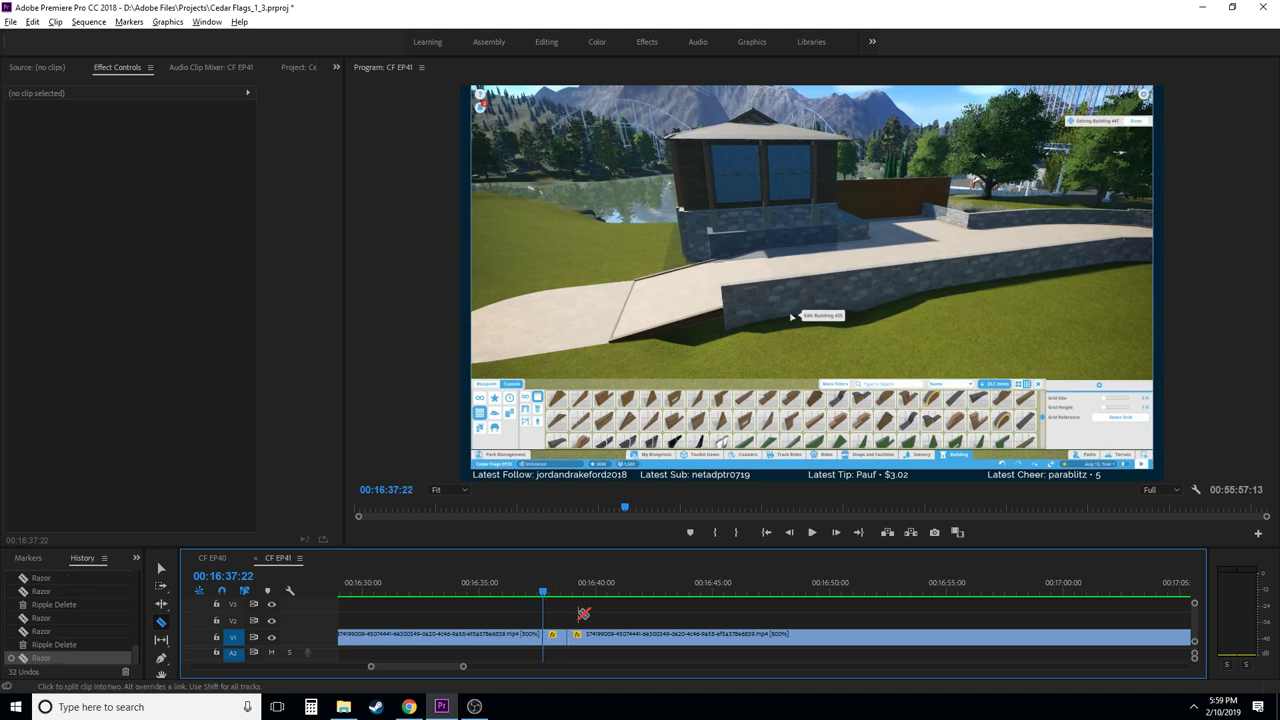
key(Right)
key(Right)
key(Right)
key(Right)
key(Right)
key(Right)
key(Right)
key(Right)
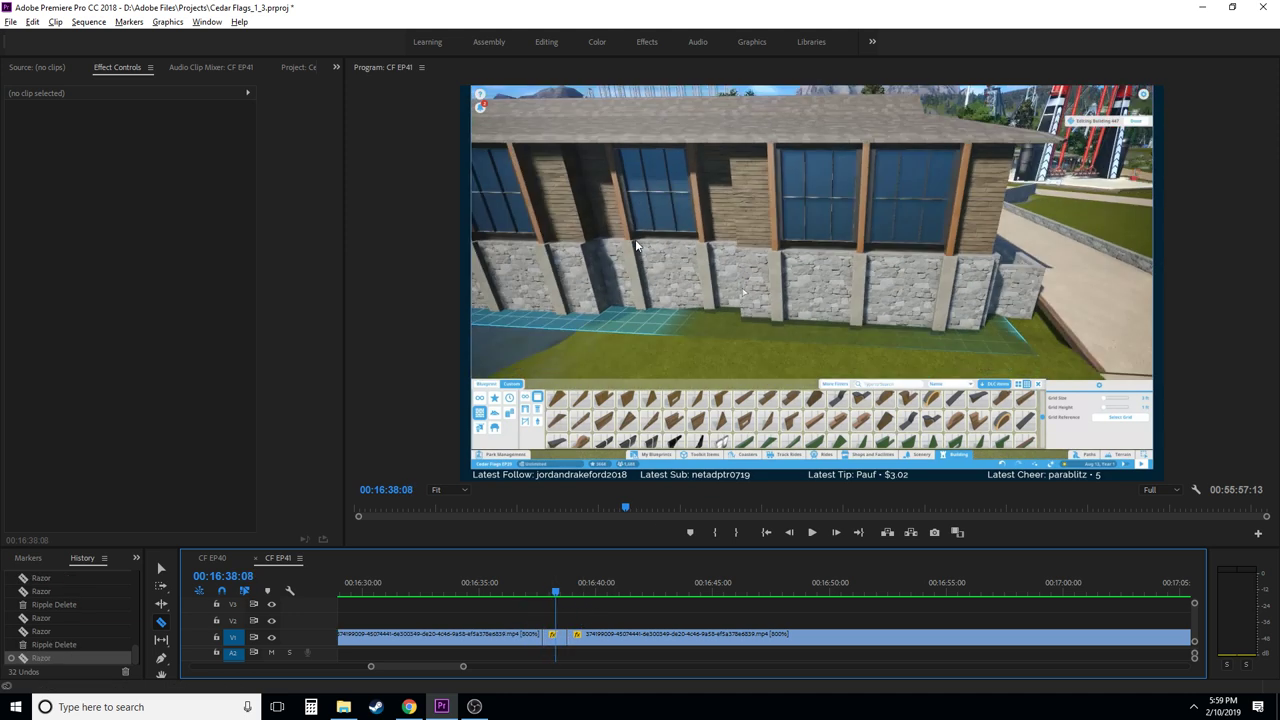
key(Right)
key(Right)
key(Right)
key(Right)
key(Right)
key(Right)
key(Right)
key(Right)
key(Right)
key(Right)
key(Right)
key(Right)
key(Right)
key(Right)
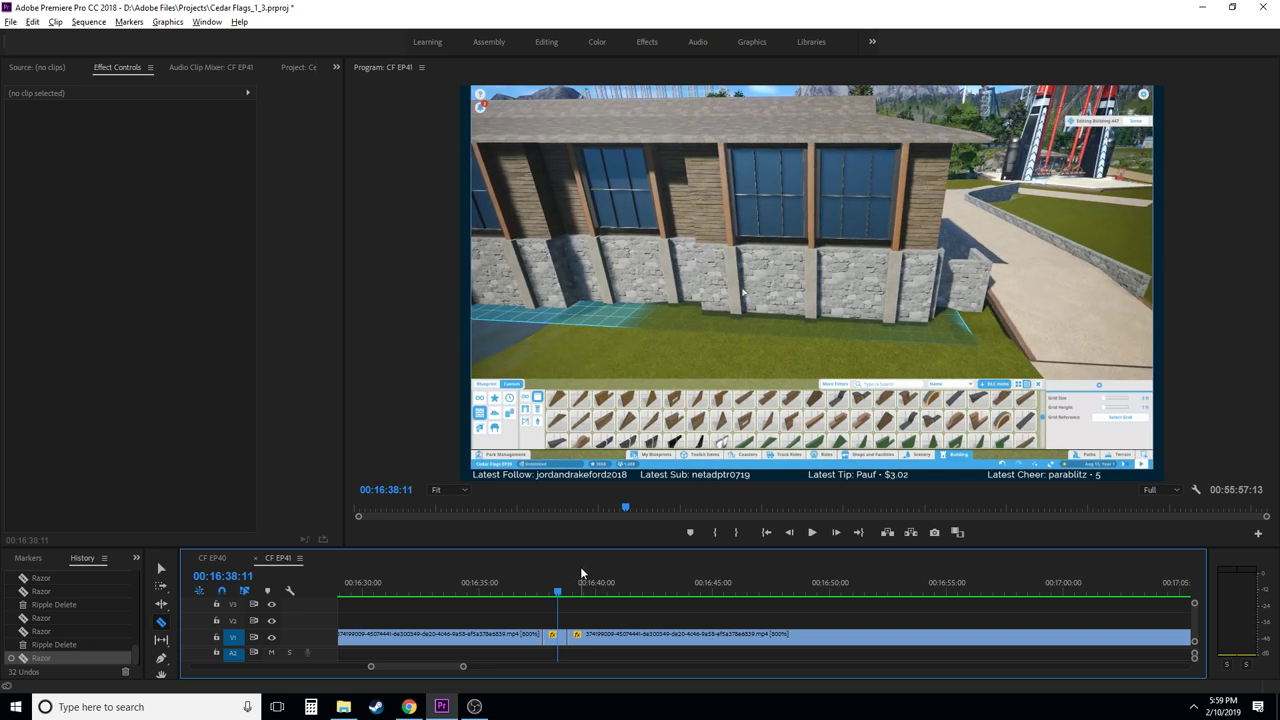
- Ripple delete the short V1 segment between the cut at about 00:16:37:22 and the join just after it
key(shift+Left)
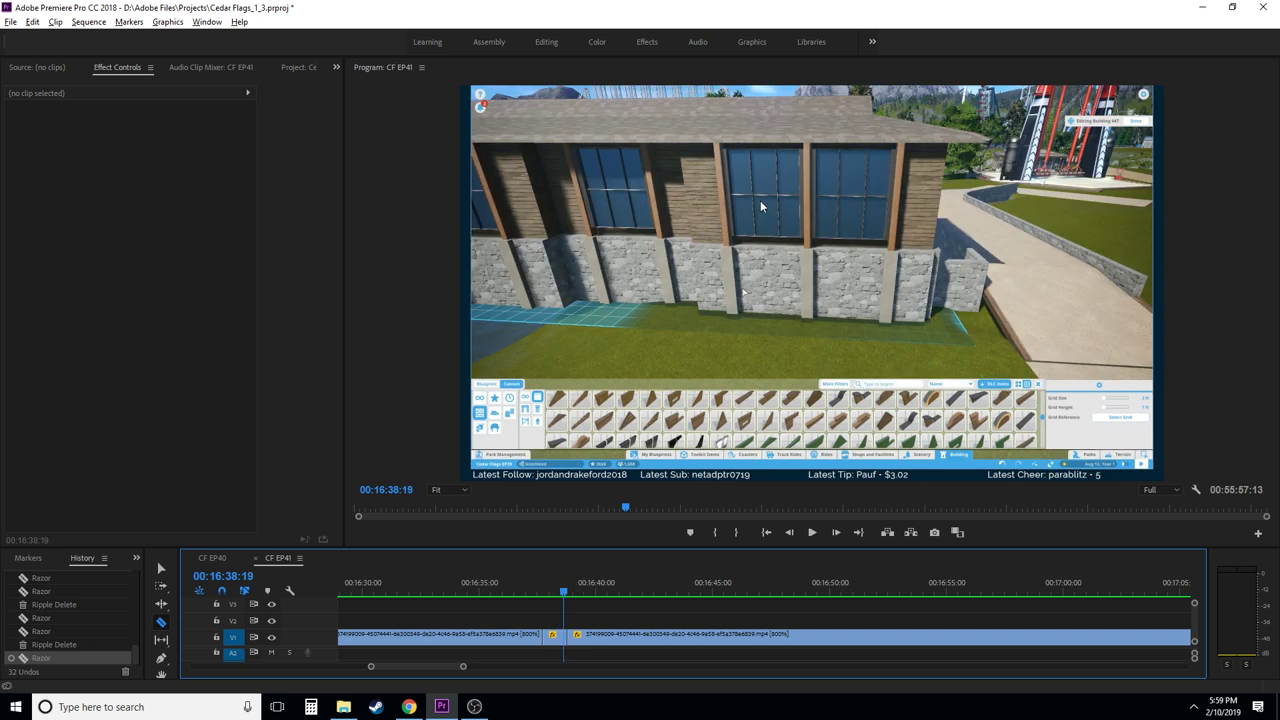
key(shift+Right)
key(Right)
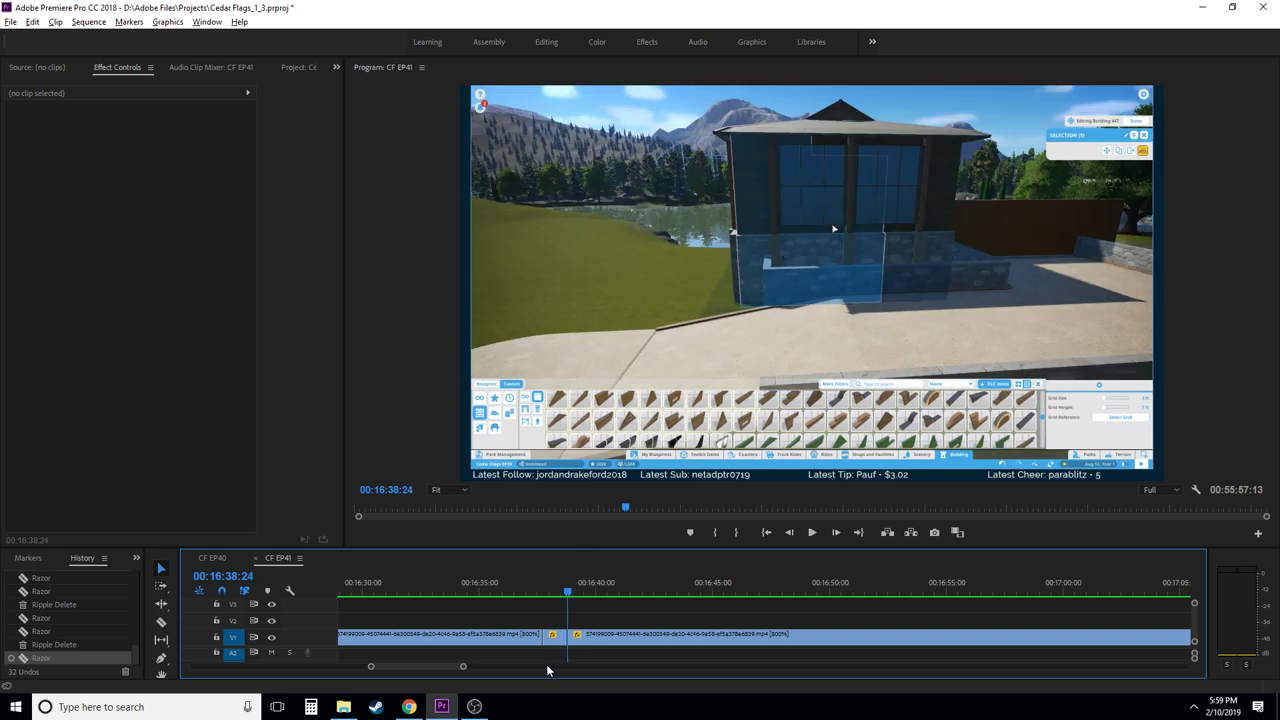
click(554, 638)
key(shift+Delete)
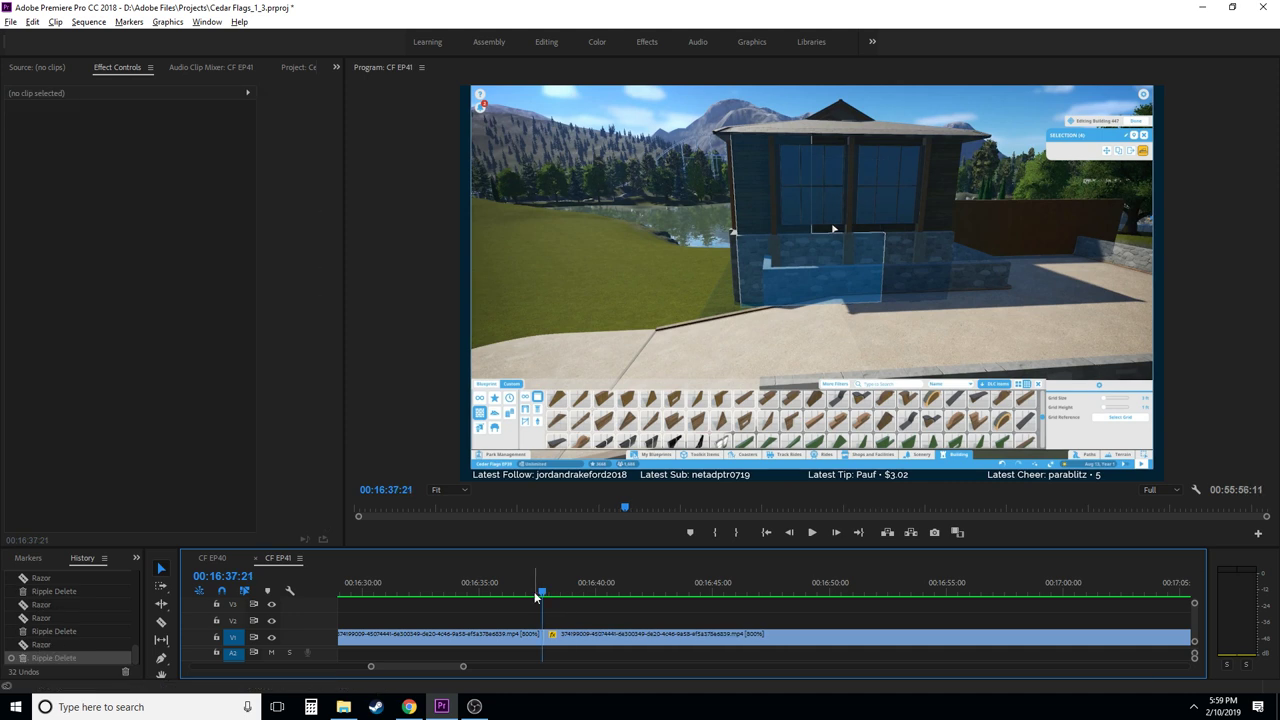
- Play the footage from 00:16:36:28 to about 00:16:48:28 and review it backwards to locate the start of the next unwanted section
click(531, 597)
key(c)
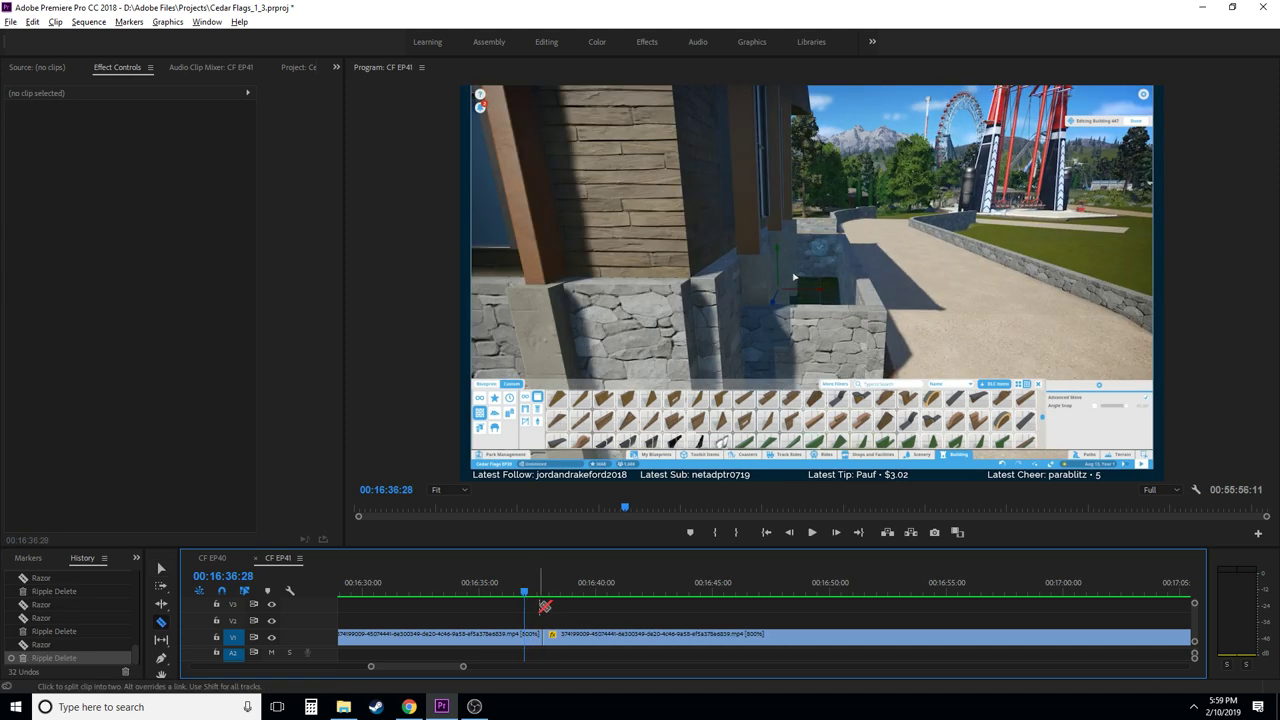
key(space)
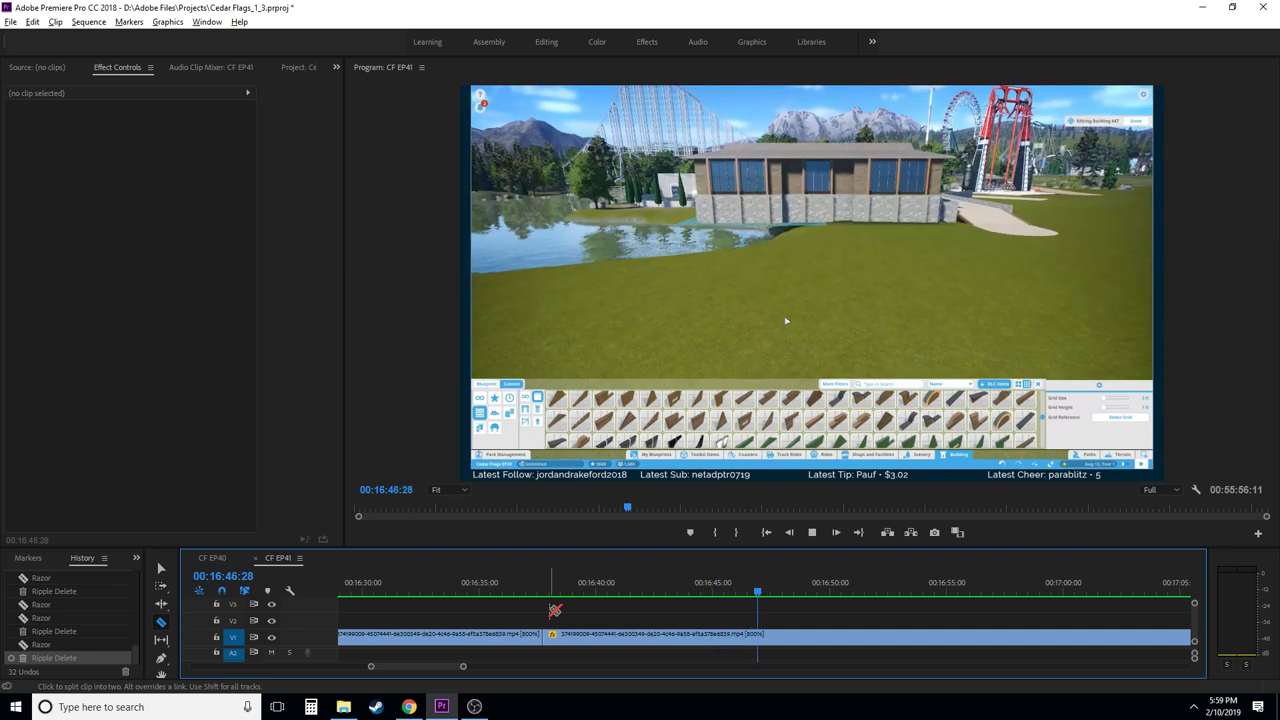
key(space)
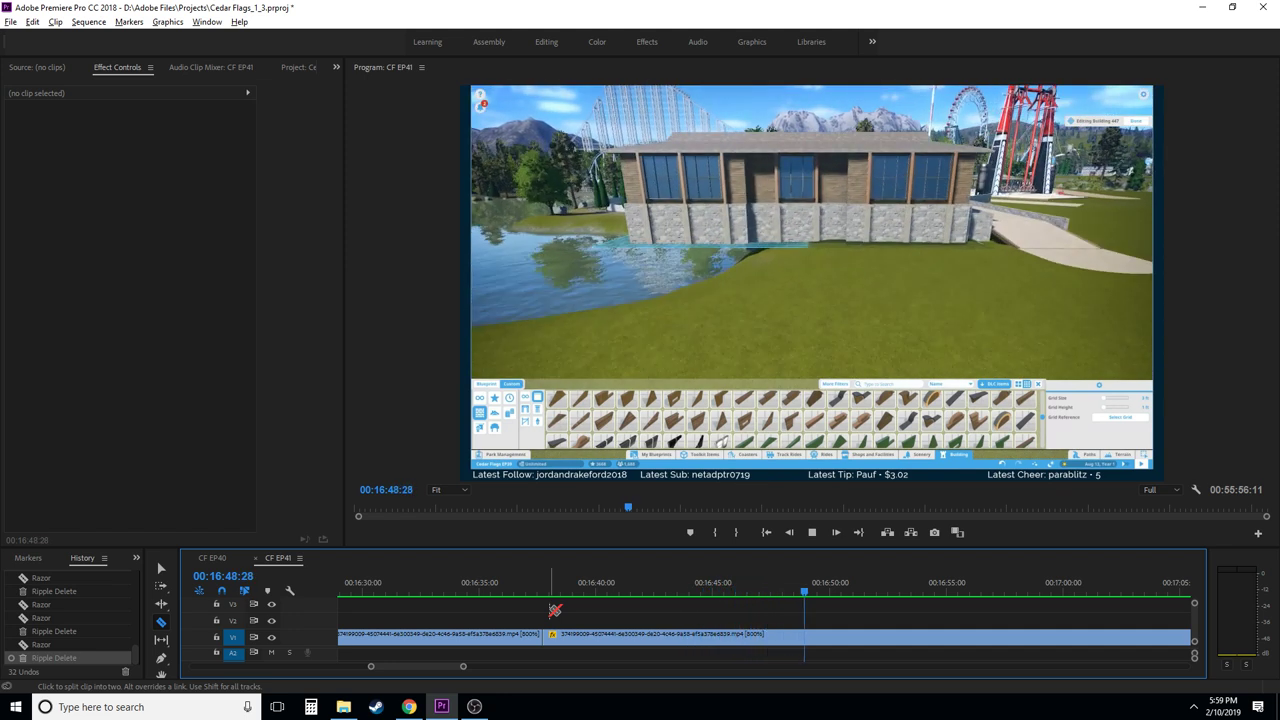
key(shift+Left)
key(shift+Left)
key(shift+Left)
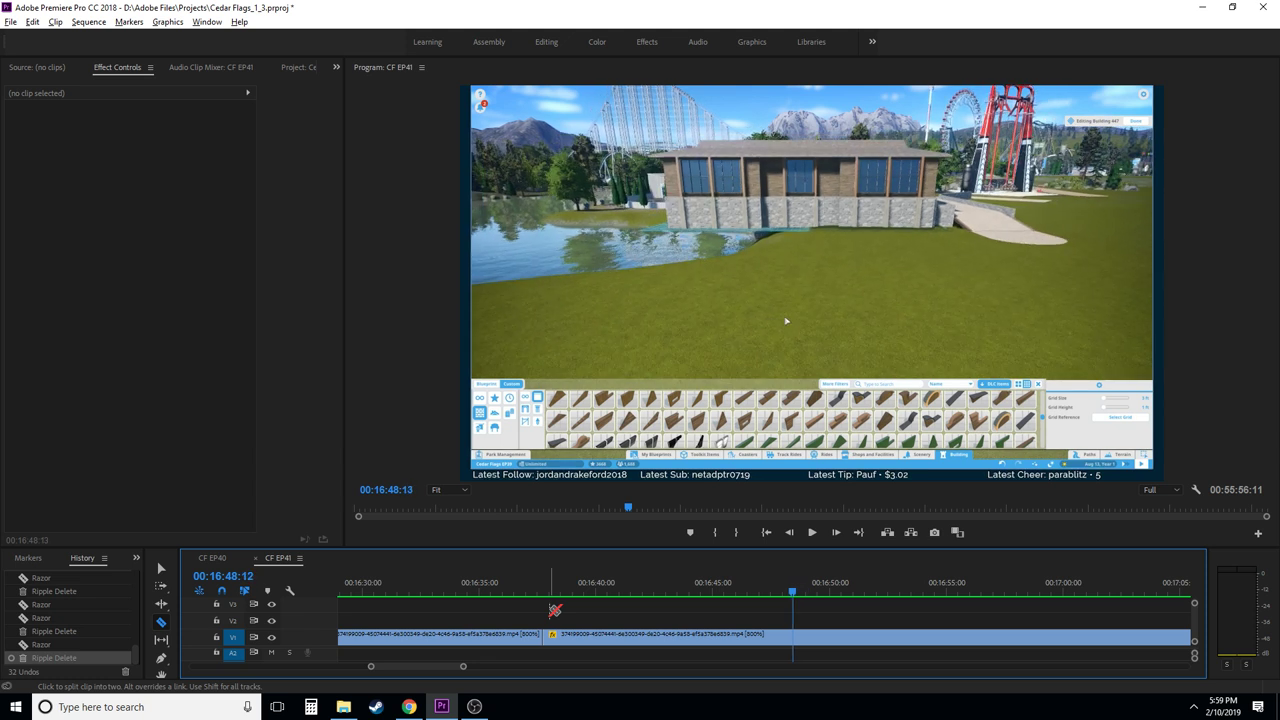
key(shift+Left)
key(shift+Left)
key(shift+Left)
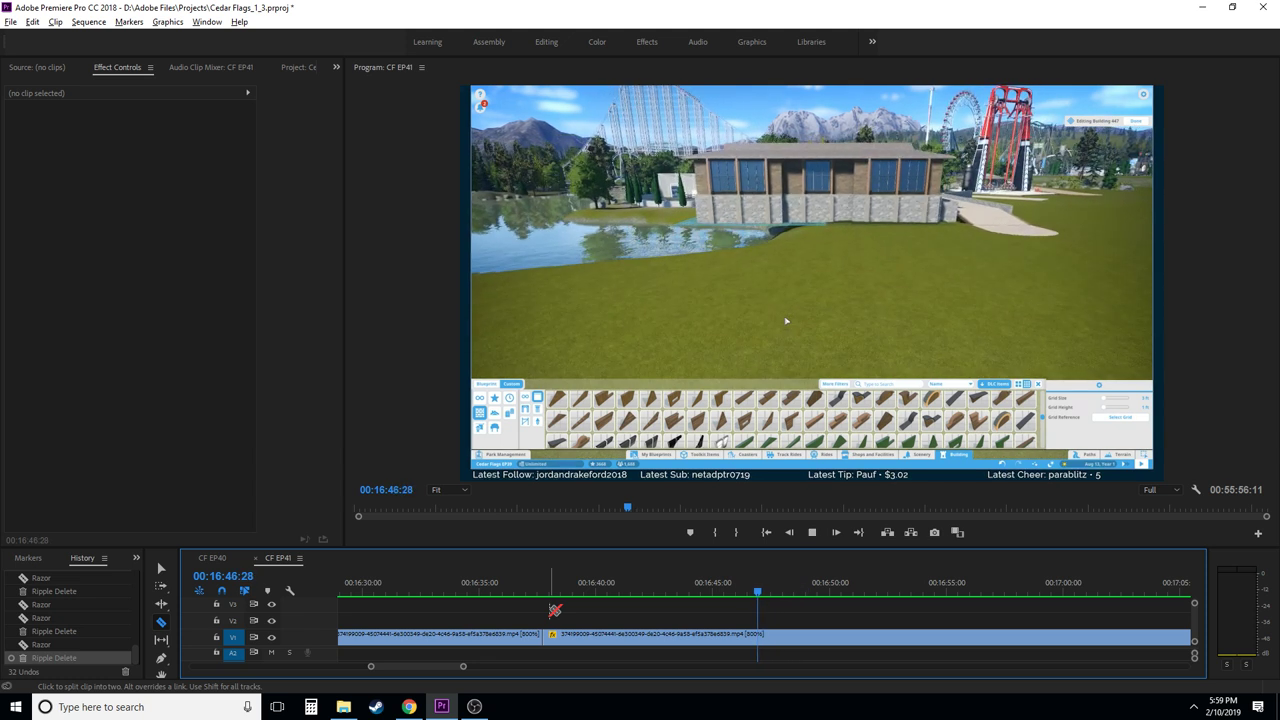
key(shift+Left)
key(shift+Left)
key(shift+Left)
key(shift+Left)
key(shift+Left)
key(shift+Left)
key(shift+Left)
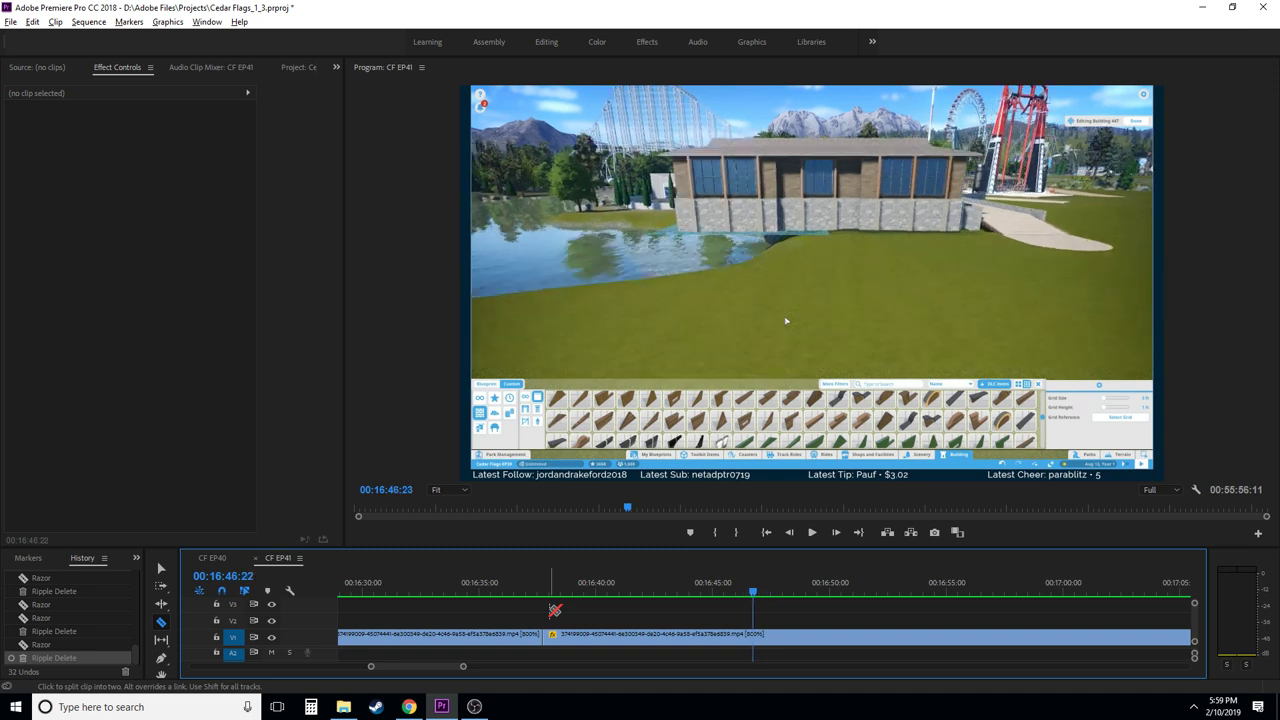
key(shift+Left)
key(shift+Left)
key(shift+Left)
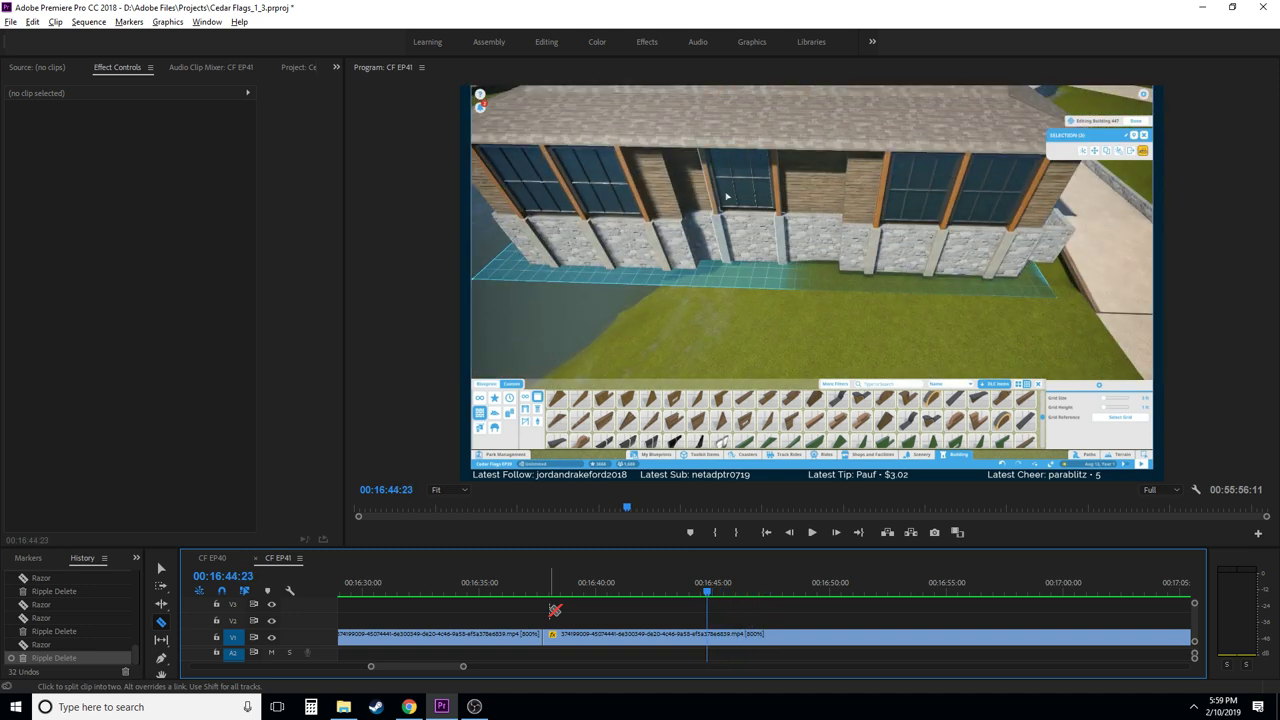
- Split the V1 clip at 00:16:47:07, where the view of the building from across the grass begins
key(shift+Right)
key(shift+Right)
key(shift+Right)
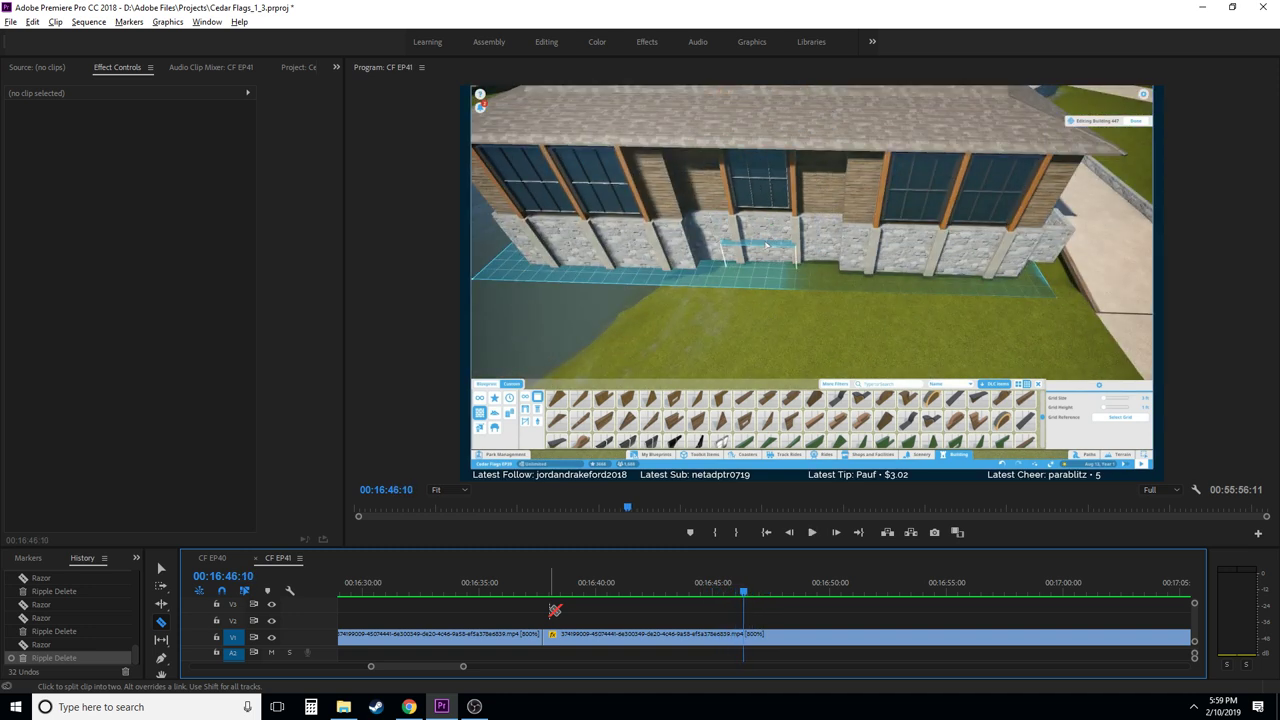
key(space)
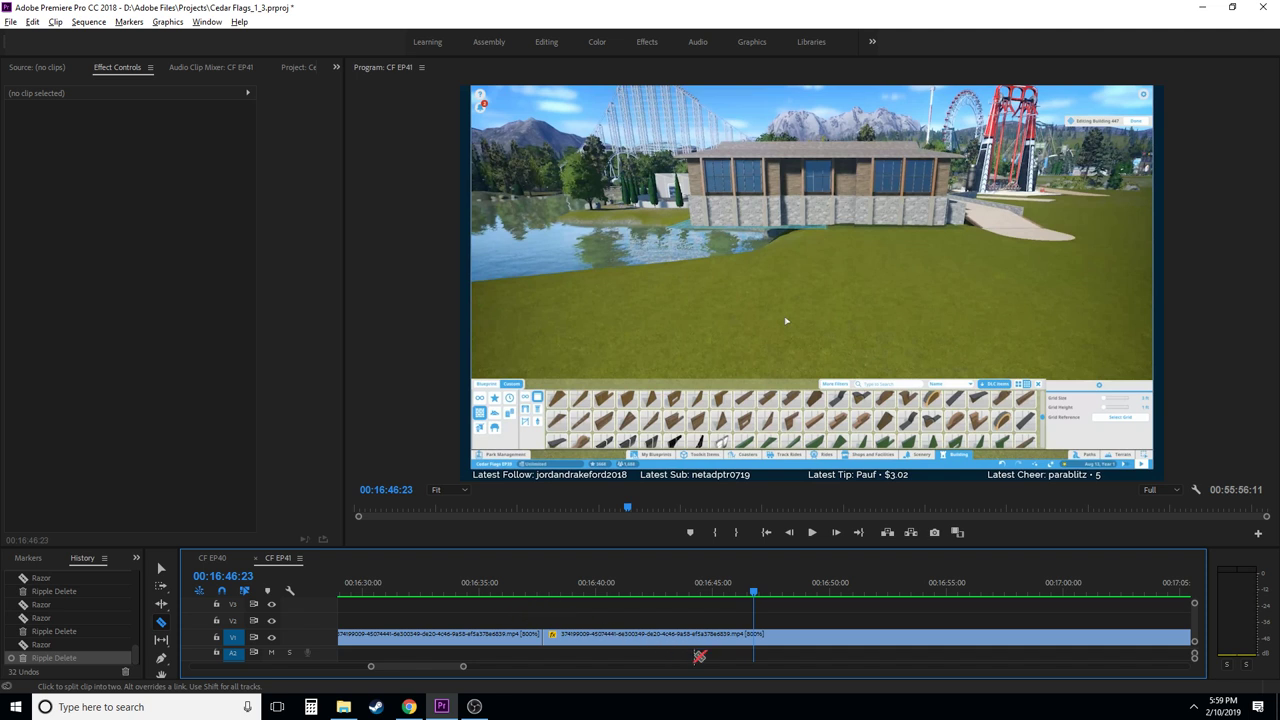
key(space)
click(766, 636)
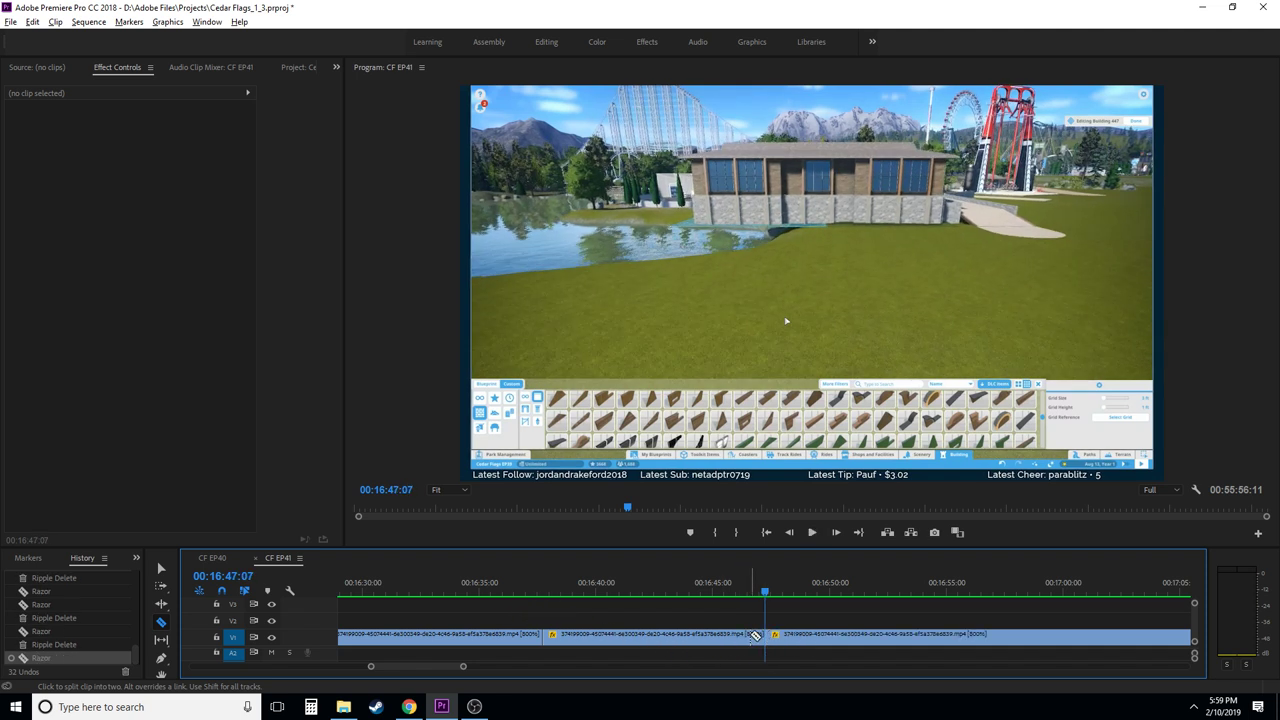
- Scrub ahead to about 00:16:55:19 and split the V1 clip at 00:16:54:03, the end of the unwanted section
scroll(700, 620, down, 3)
click(525, 594)
drag(525, 594, 663, 591)
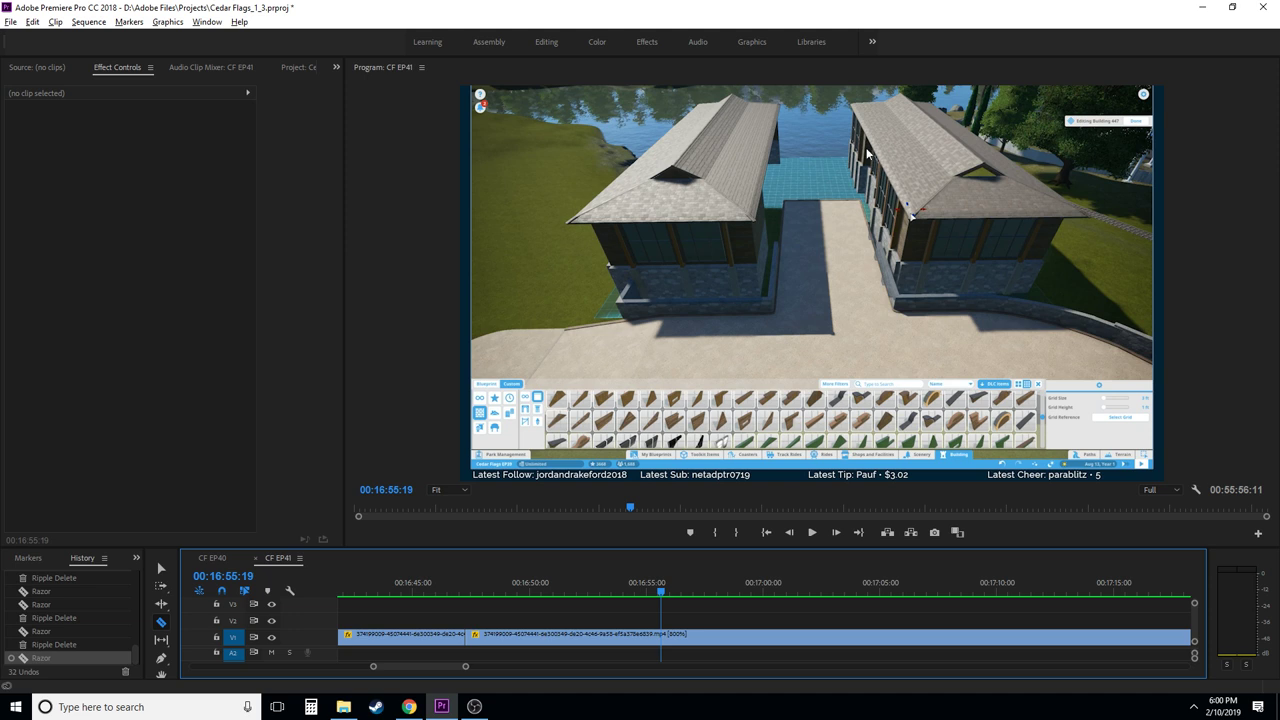
drag(660, 595, 627, 570)
click(630, 635)
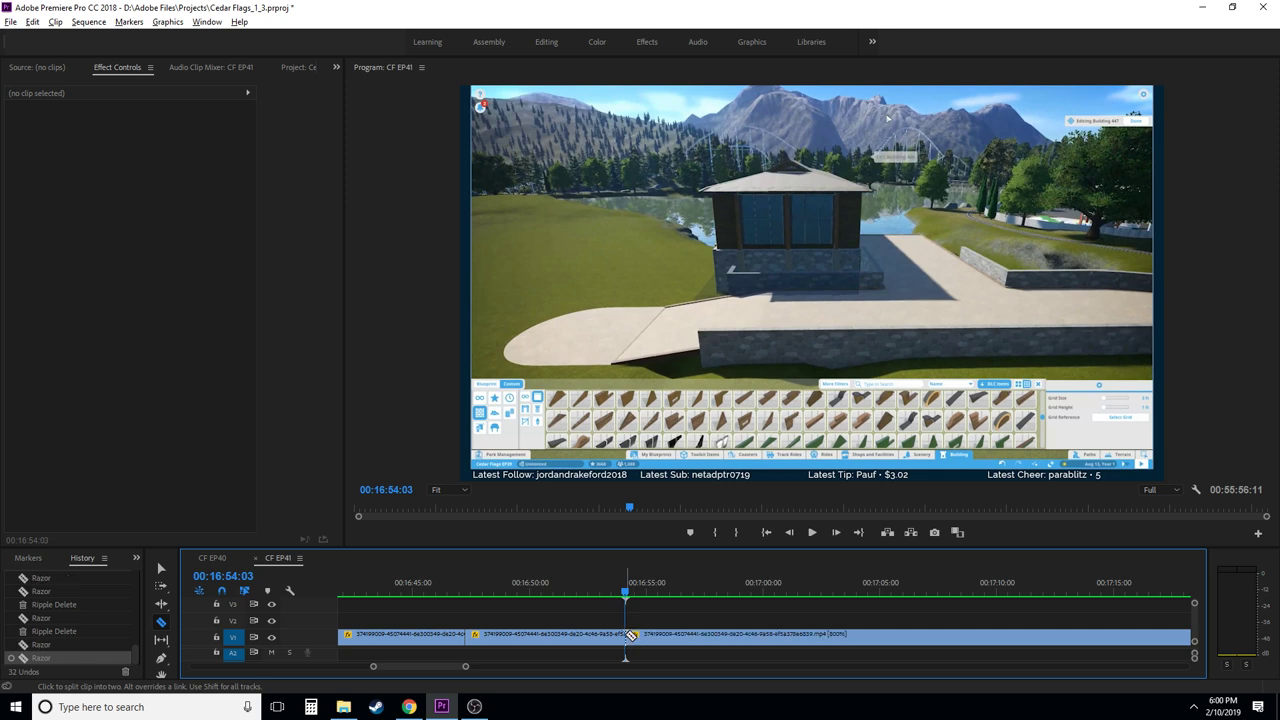
- Check the footage just before 00:16:54:03 and ripple delete the V1 segment between 00:16:47:07 and 00:16:54:03
key(v)
click(600, 594)
key(space)
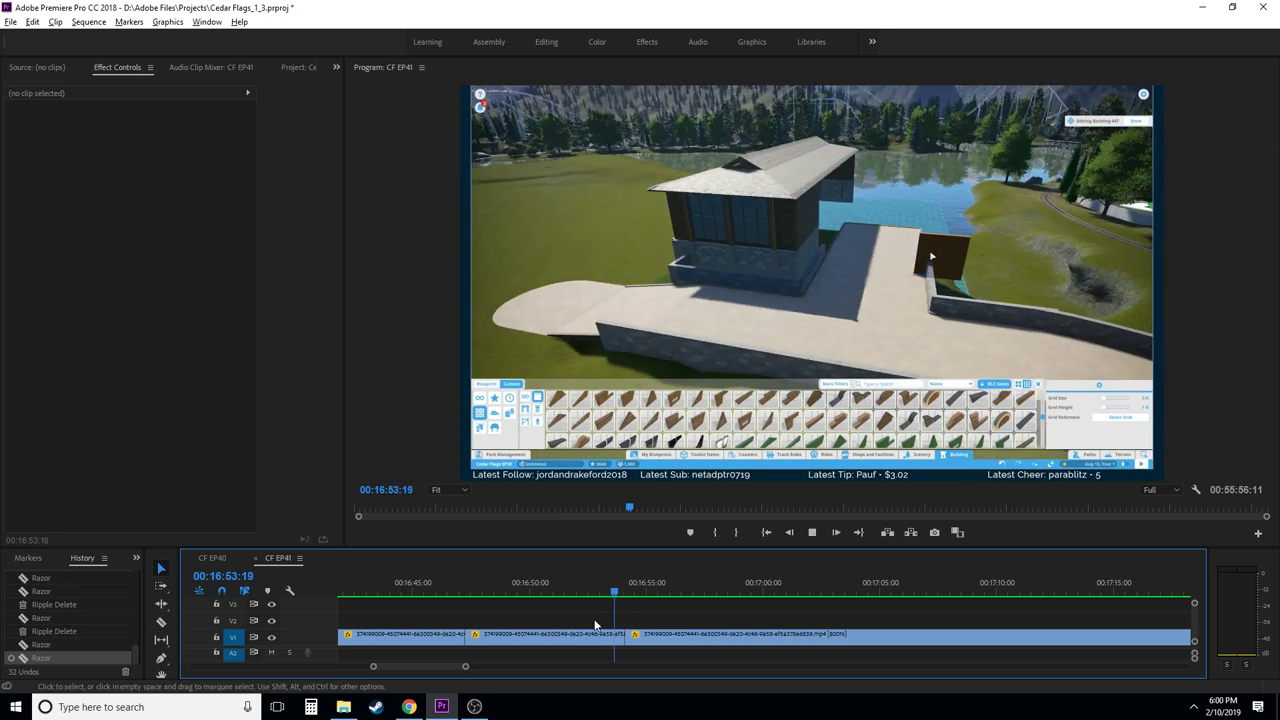
key(space)
click(580, 638)
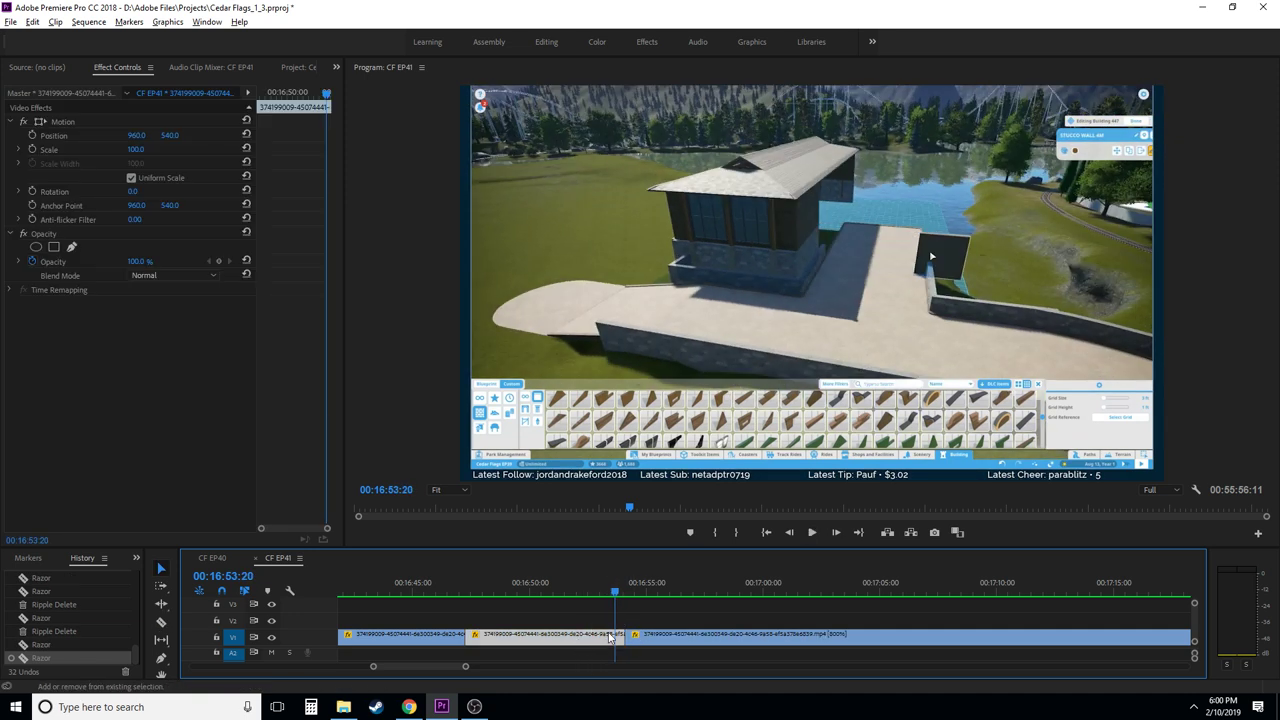
key(shift+Delete)
- Play on from the 00:16:47:07 join and split the V1 clip at 00:16:59:00
key(Up)
key(space)
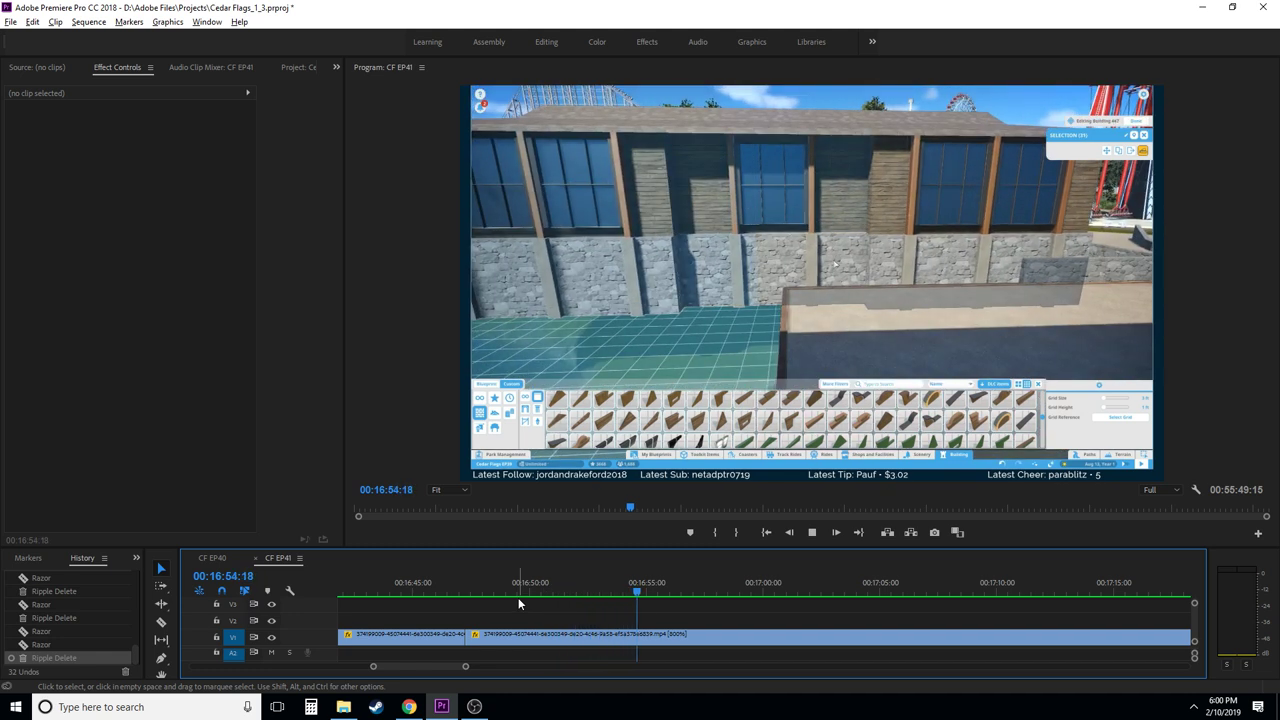
key(space)
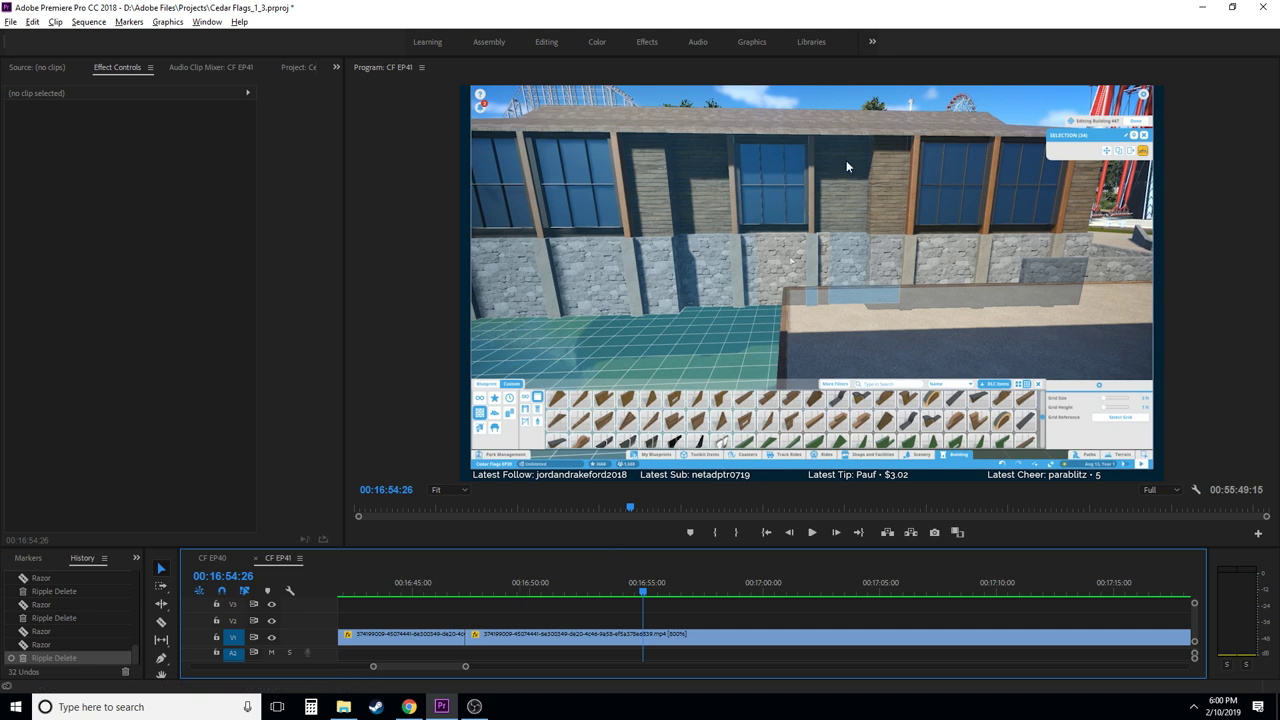
drag(619, 593, 645, 593)
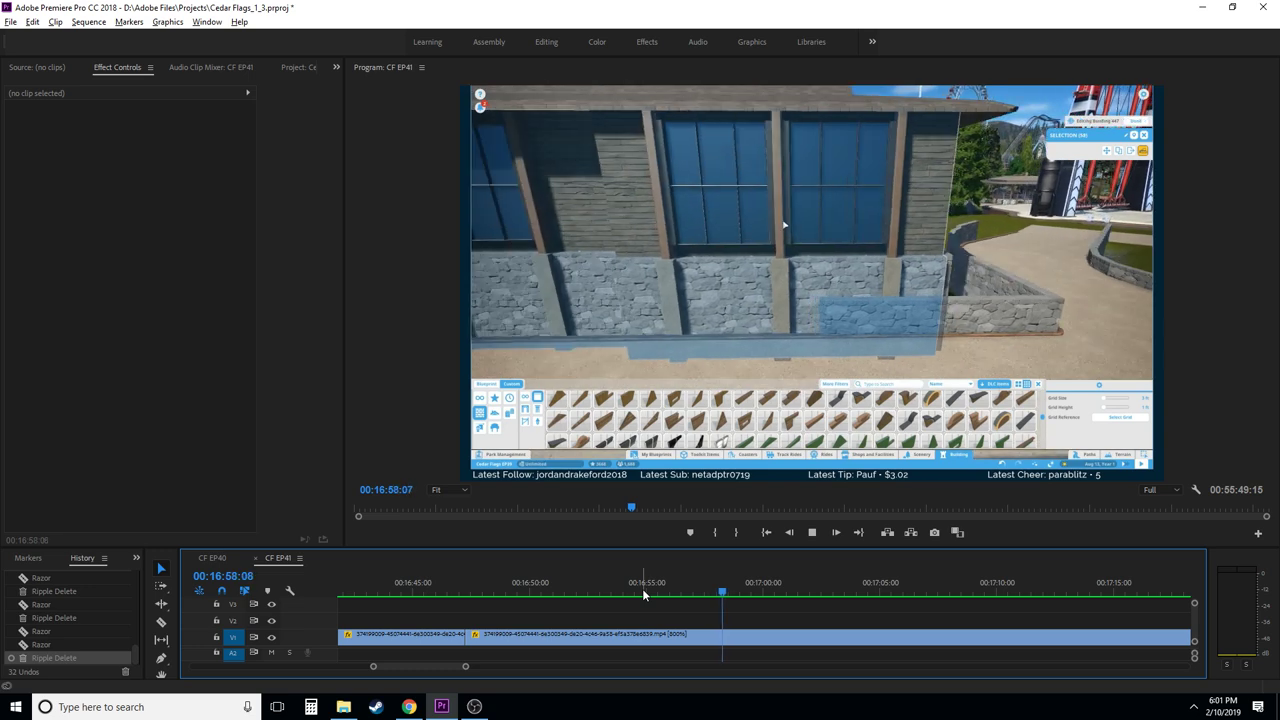
click(717, 588)
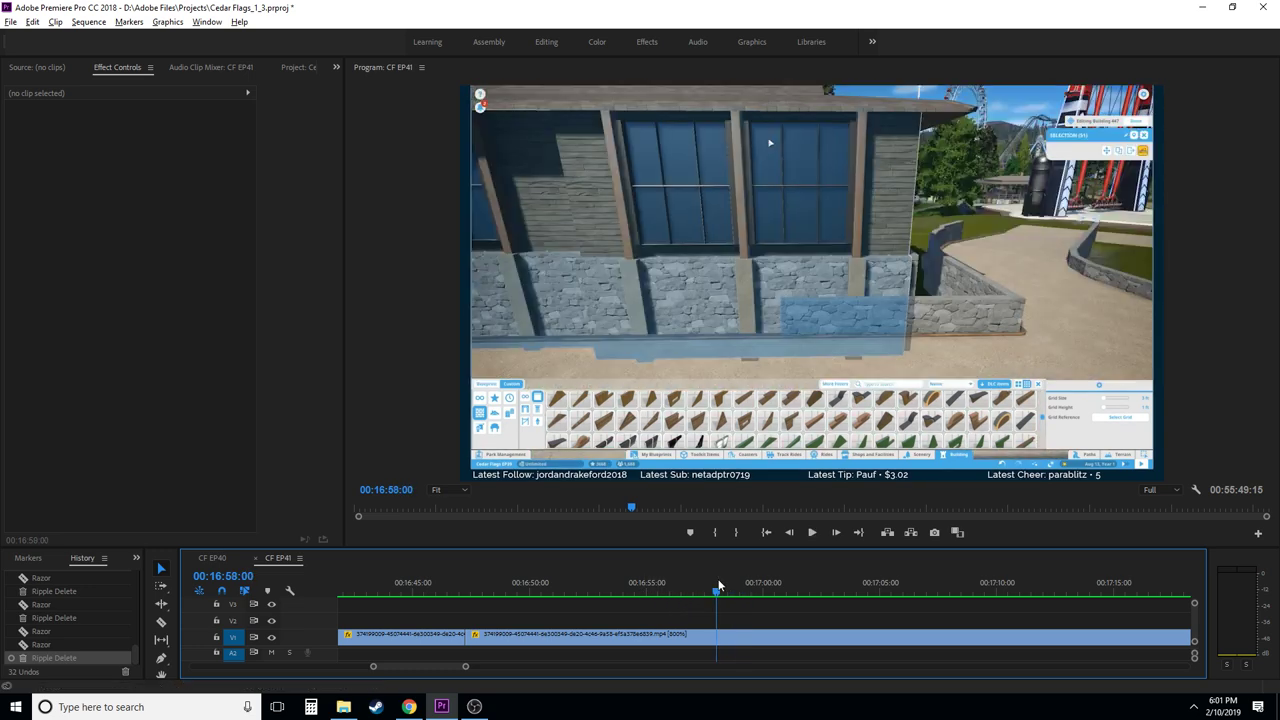
drag(726, 585, 739, 588)
key(c)
click(739, 636)
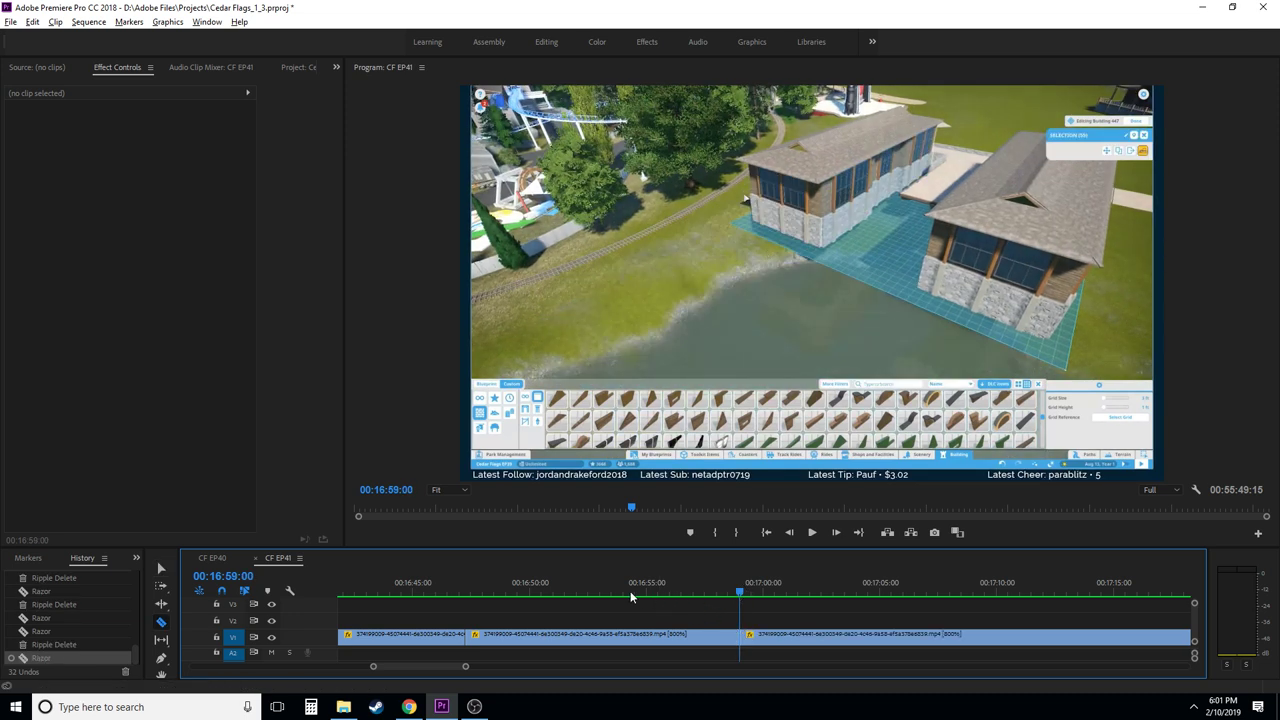
- Review the footage after the 00:16:47:07 join and split the V1 clip at 00:16:49:15
click(604, 590)
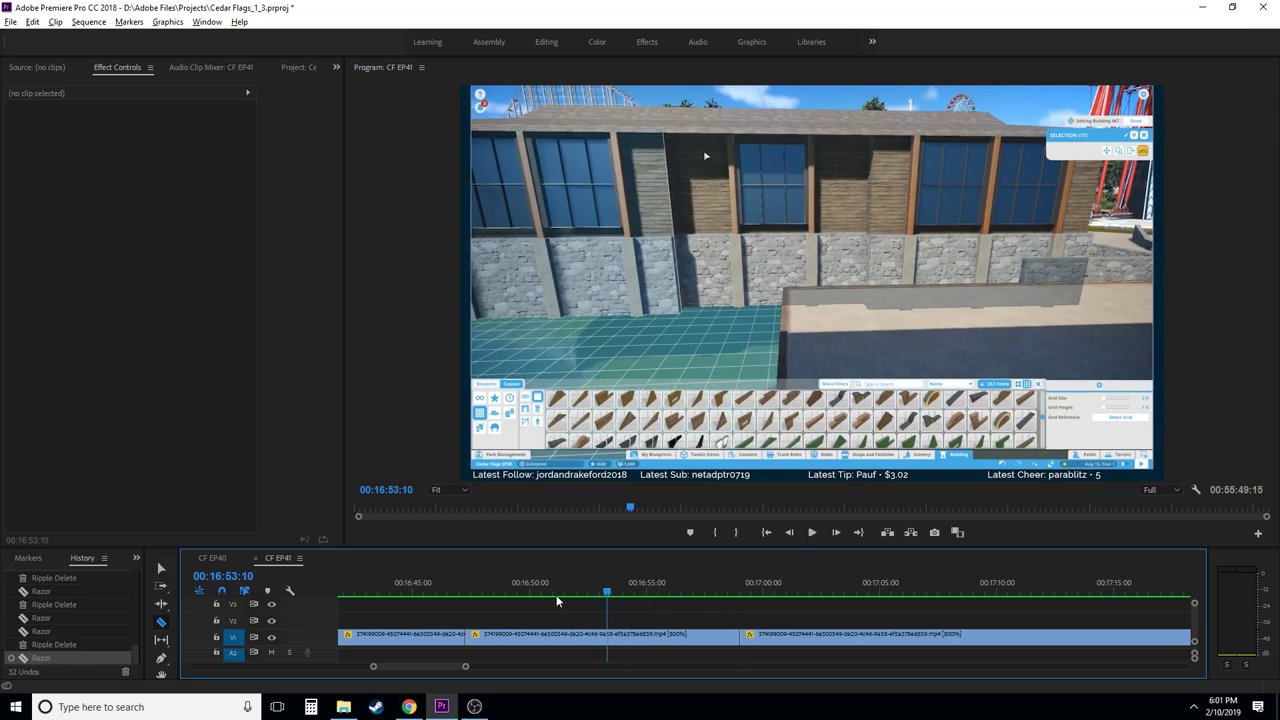
drag(555, 592, 503, 593)
key(space)
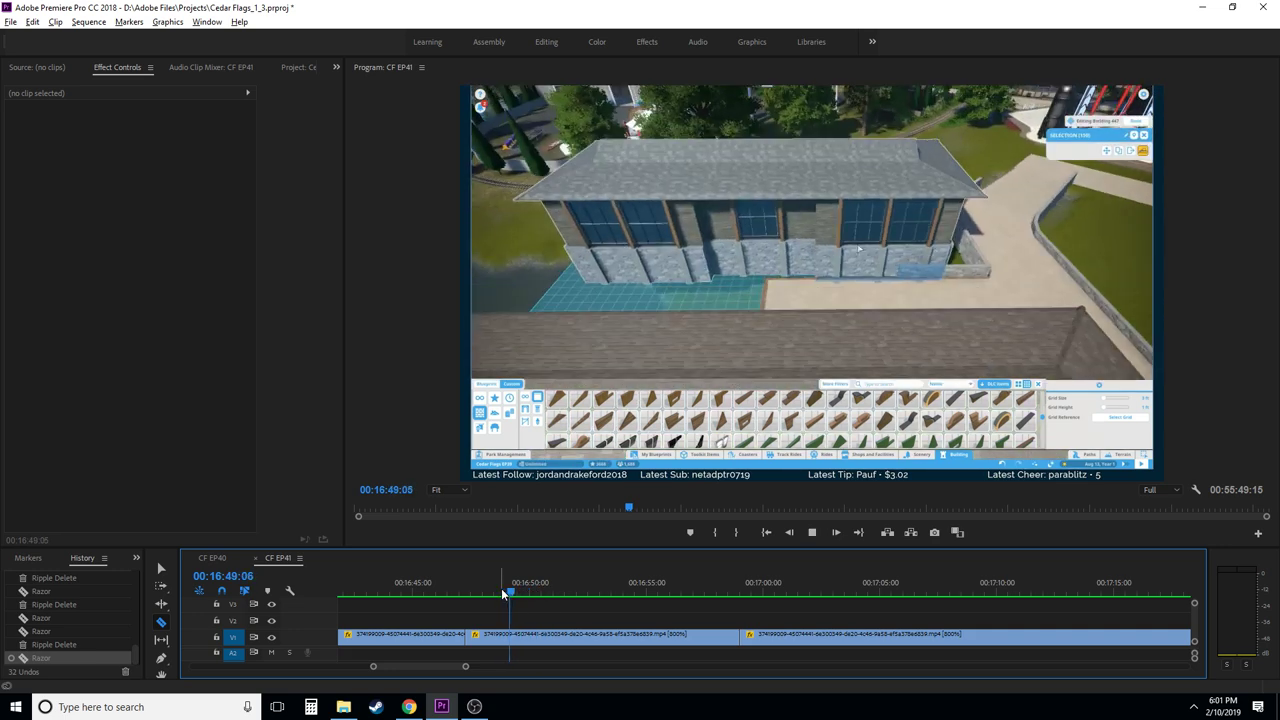
key(space)
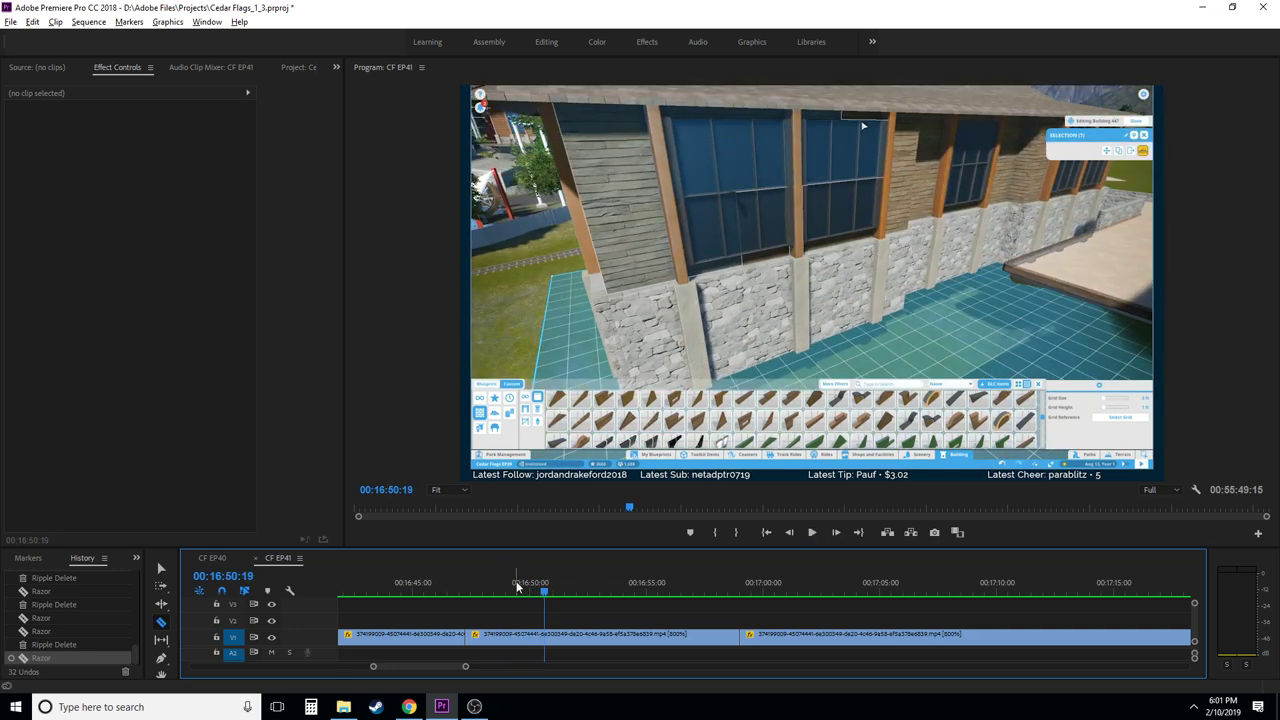
mouse_move(535, 592)
mouse_down()
mouse_move(552, 597)
mouse_move(514, 597)
mouse_up()
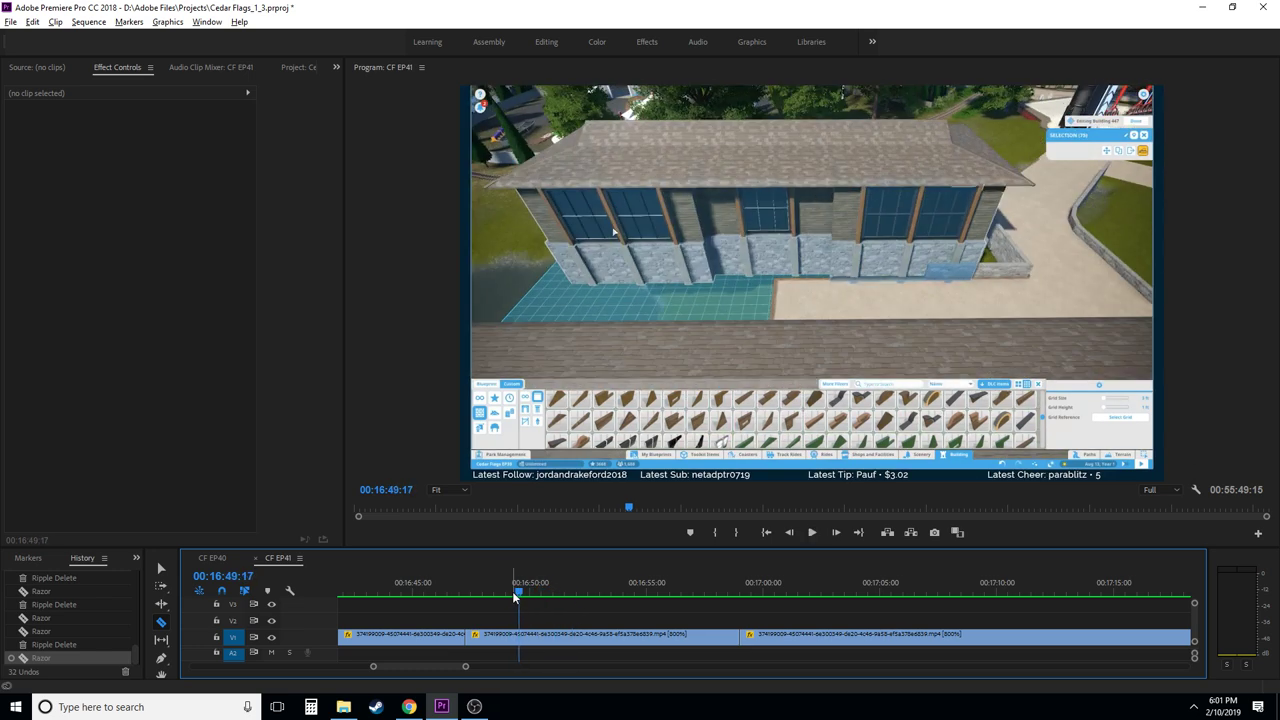
key(Left)
key(Left)
key(Left)
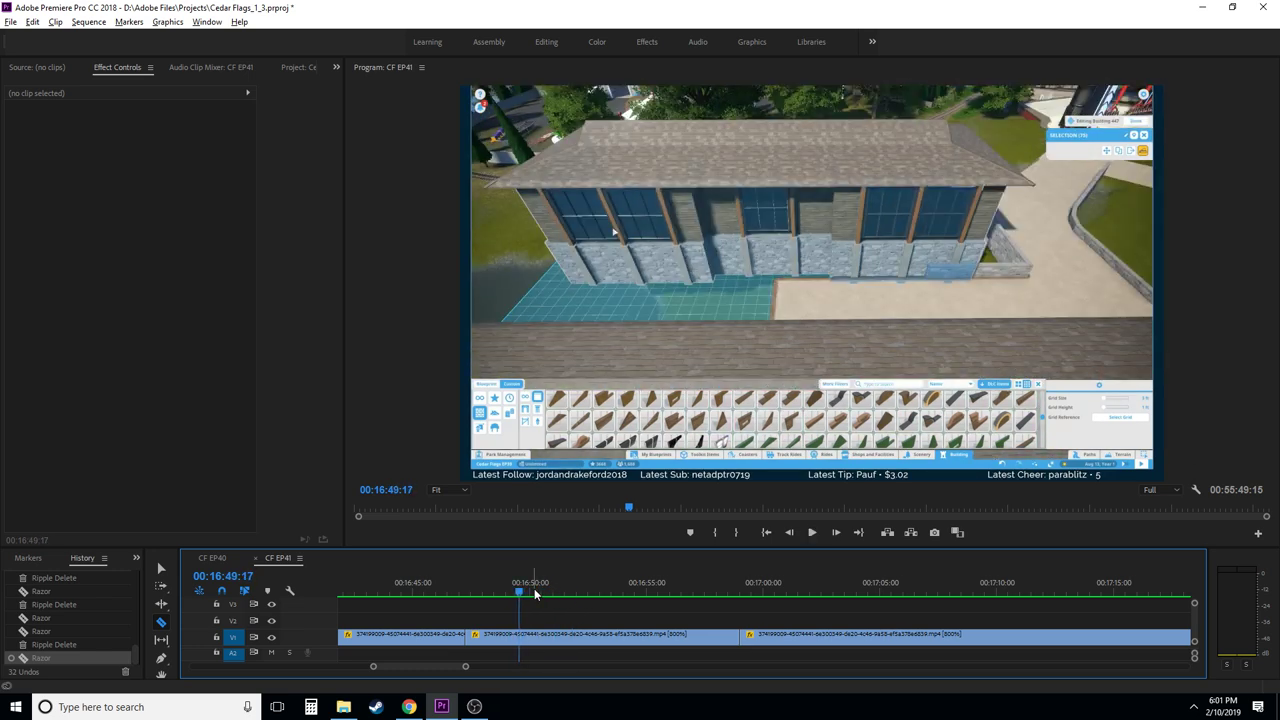
key(Right)
key(Right)
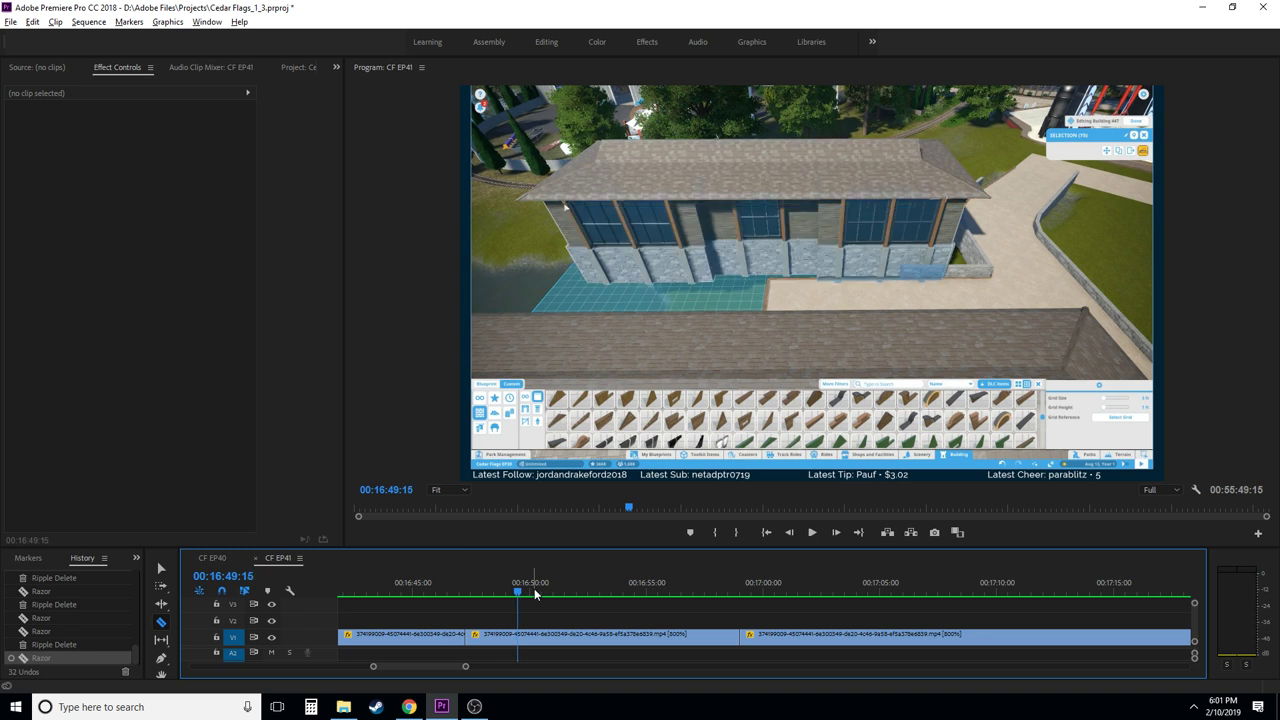
click(519, 636)
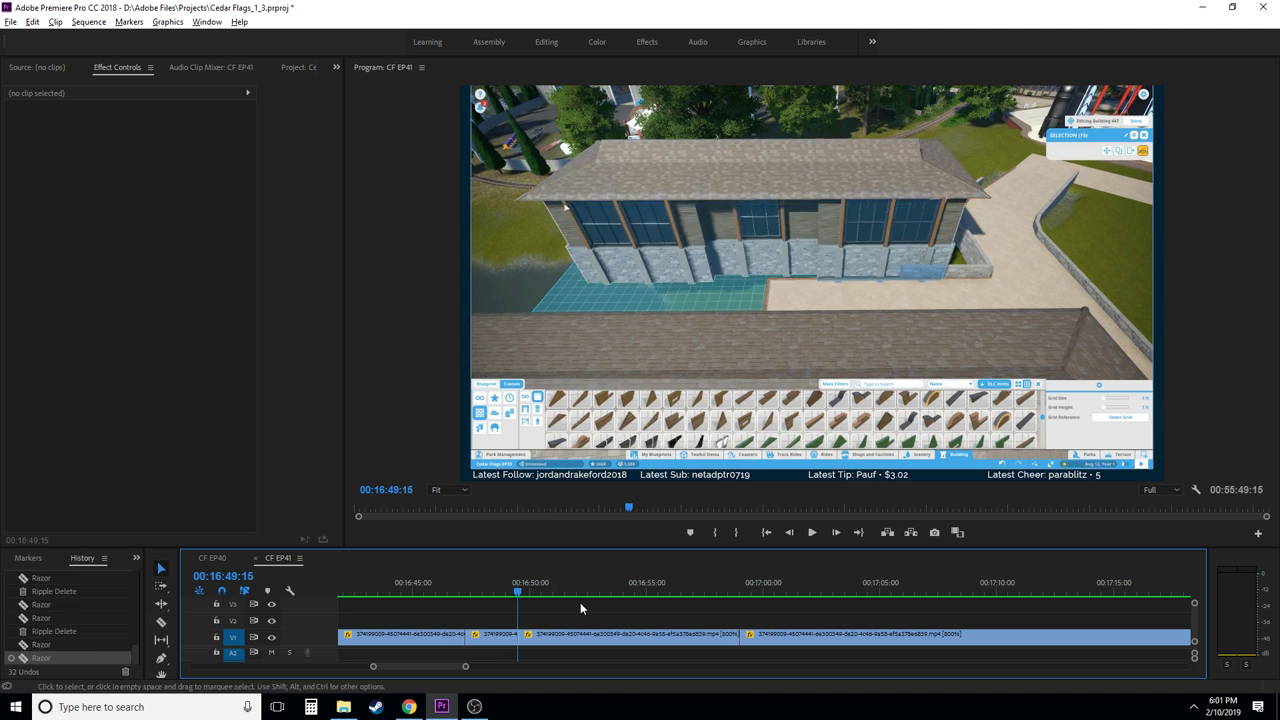
- Ripple delete the V1 segment between 00:16:49:15 and 00:16:59:00
key(v)
click(574, 636)
key(shift+Delete)
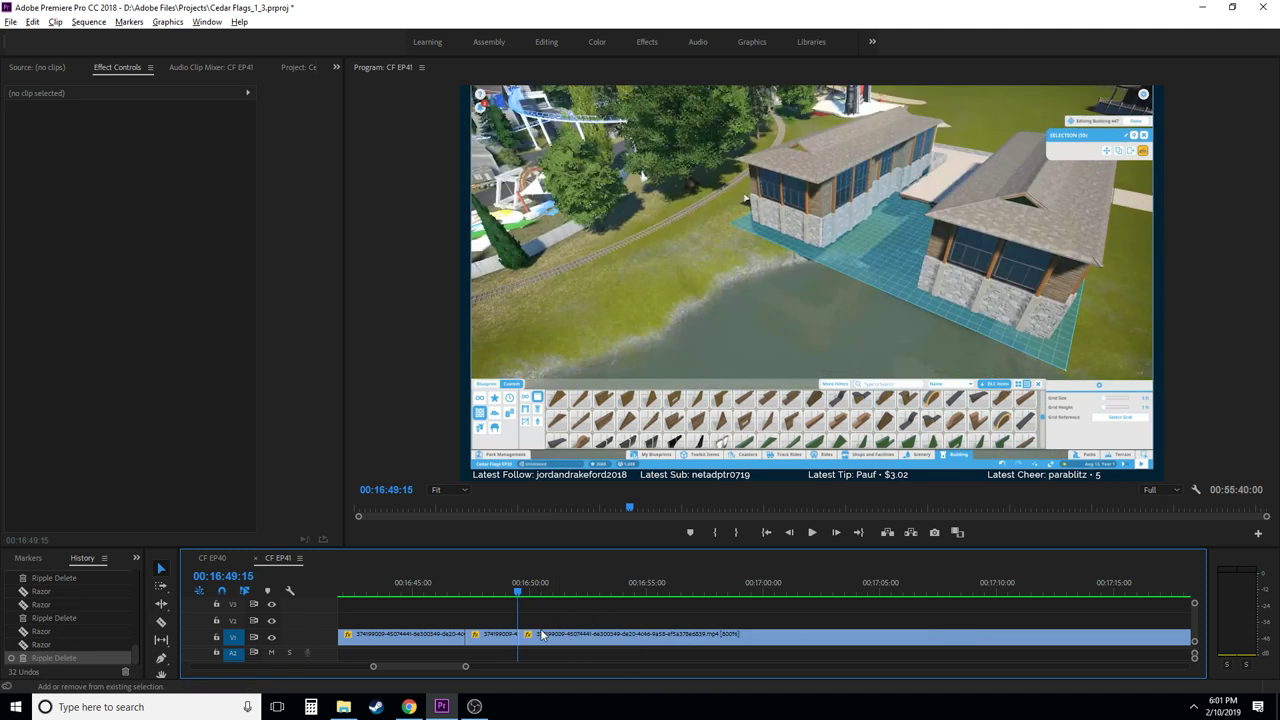
- Review the footage across the 00:16:49:15 join and split the V1 clip at 00:16:56:00
click(460, 591)
key(space)
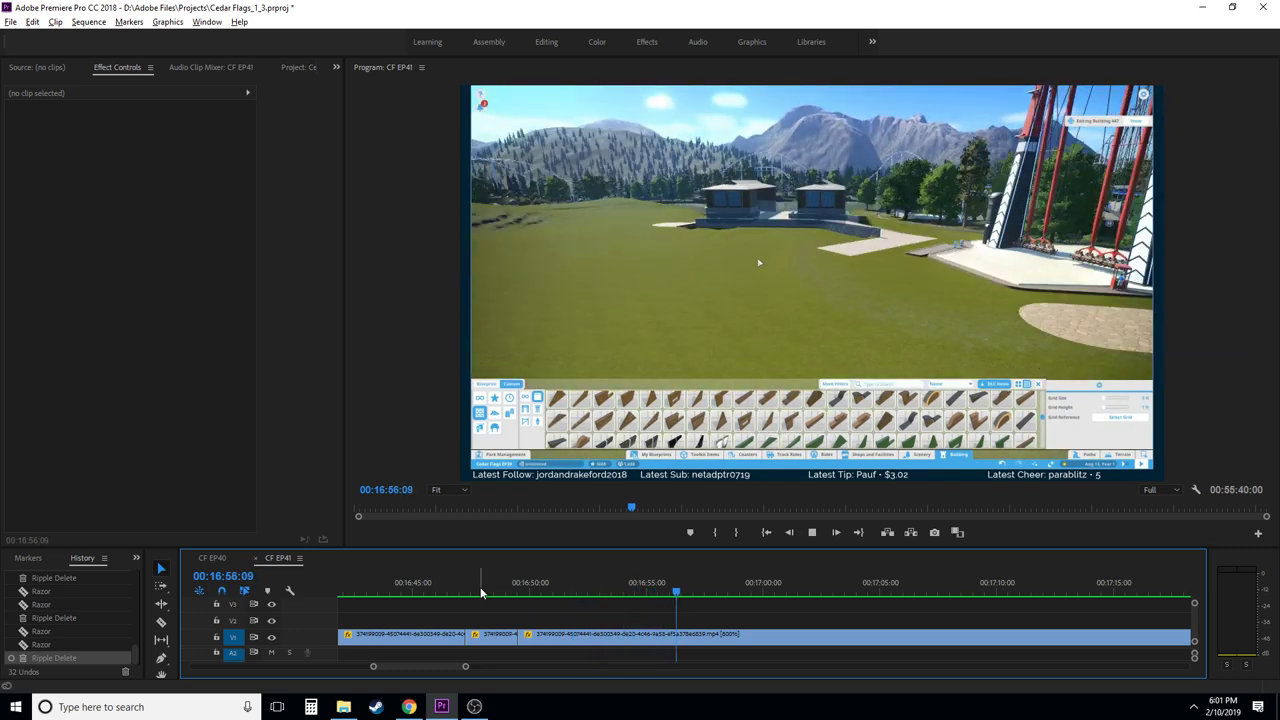
key(space)
key(Left)
key(Left)
key(Left)
key(c)
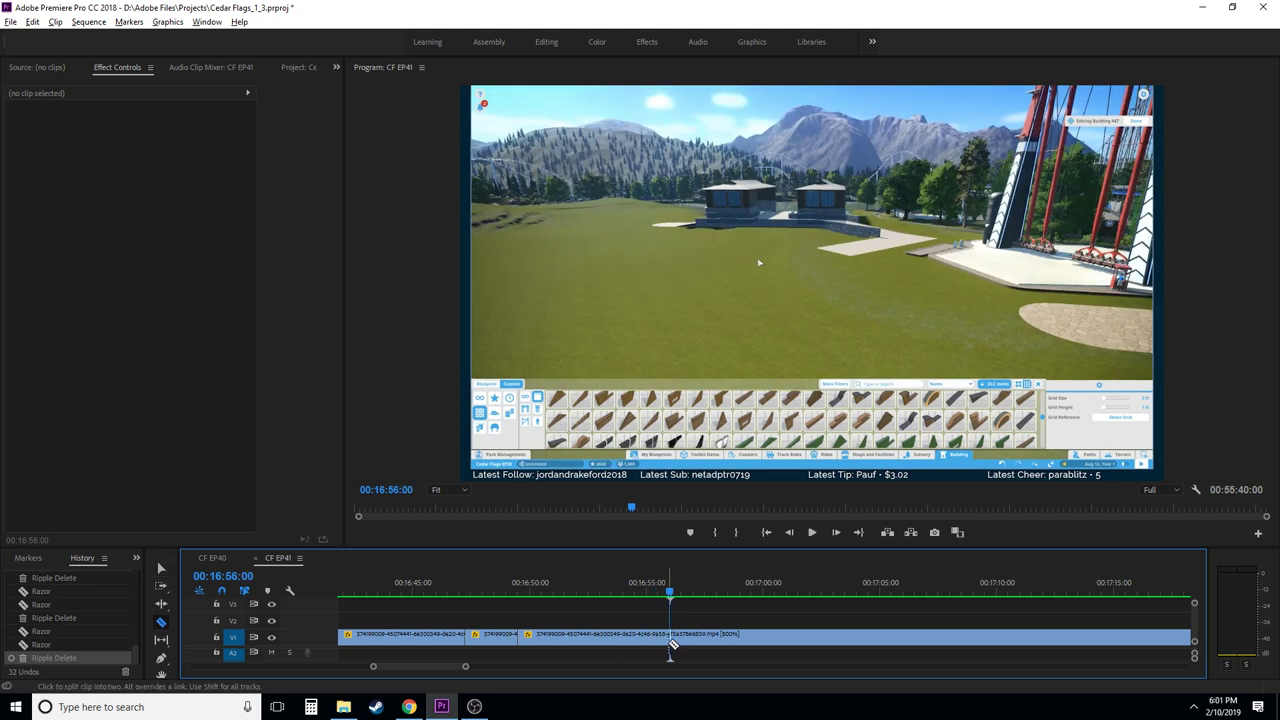
click(670, 640)
- Scrub through the footage after the 00:16:56:00 cut and split the V1 clip at 00:17:03:17
scroll(594, 640, down, 2)
alt+scroll(612, 612, down, 3)
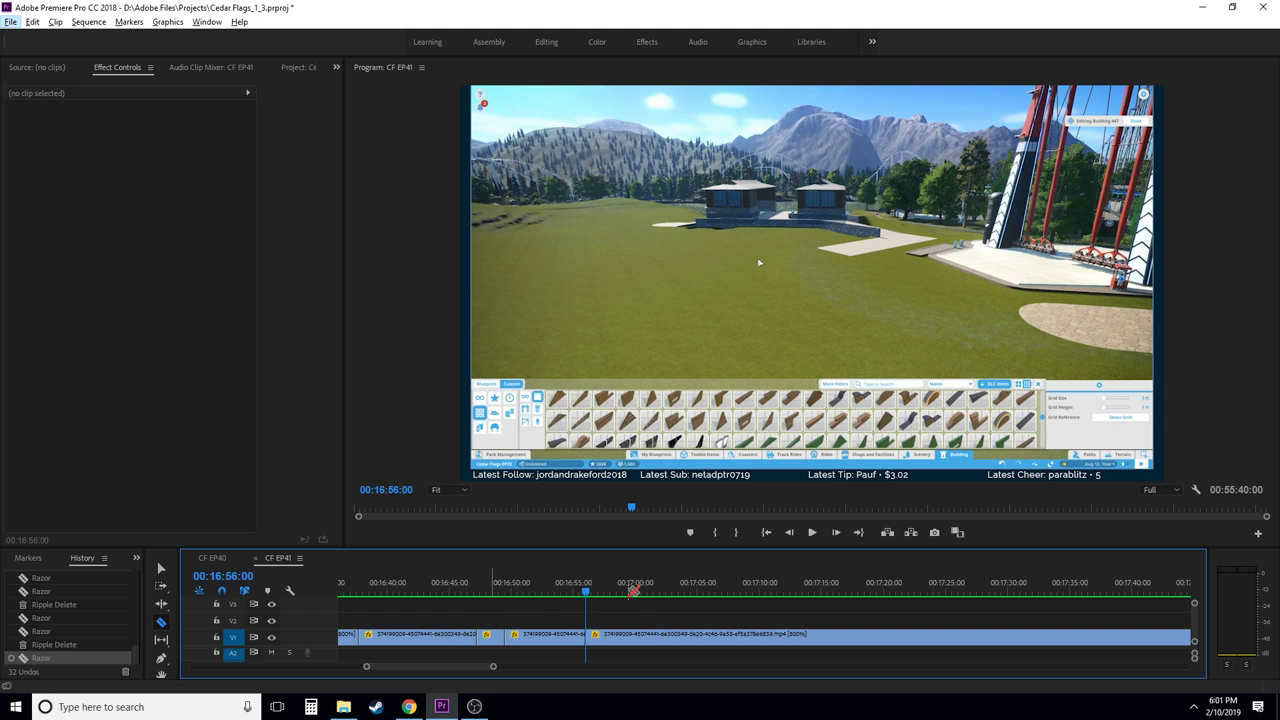
alt+scroll(634, 615, down, 5)
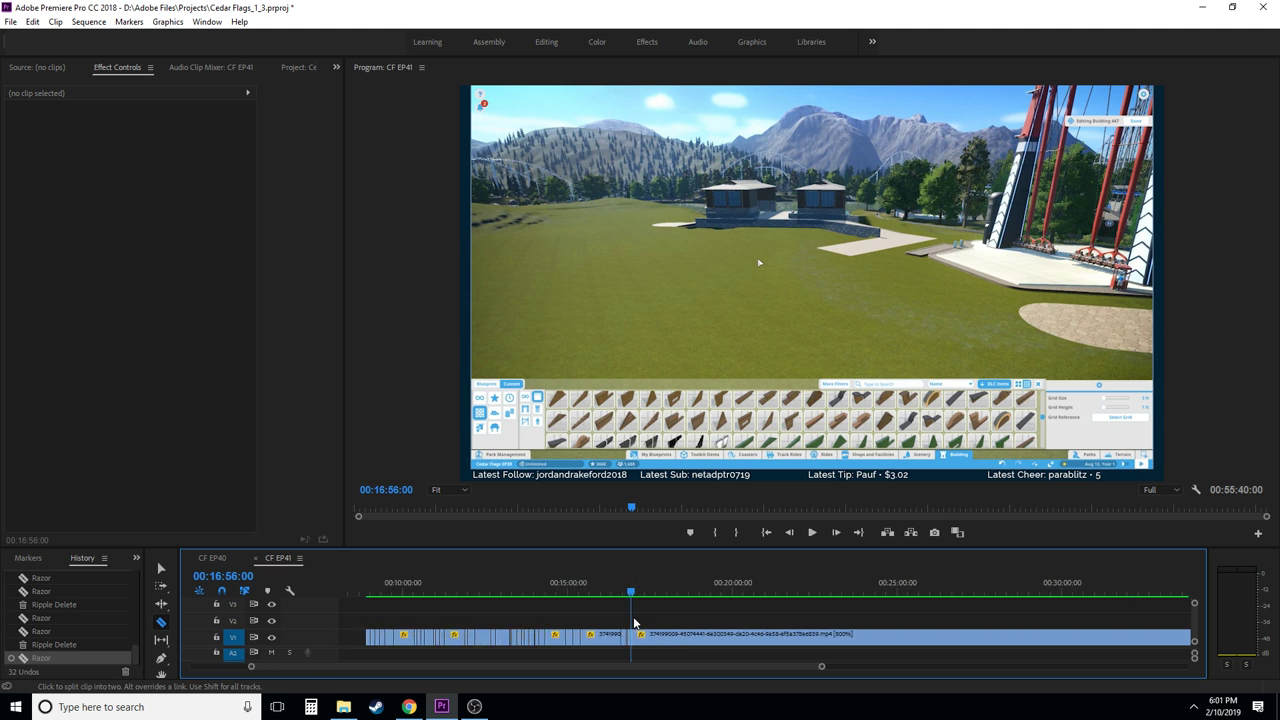
alt+scroll(634, 622, down, 2)
alt+scroll(443, 632, up, 4)
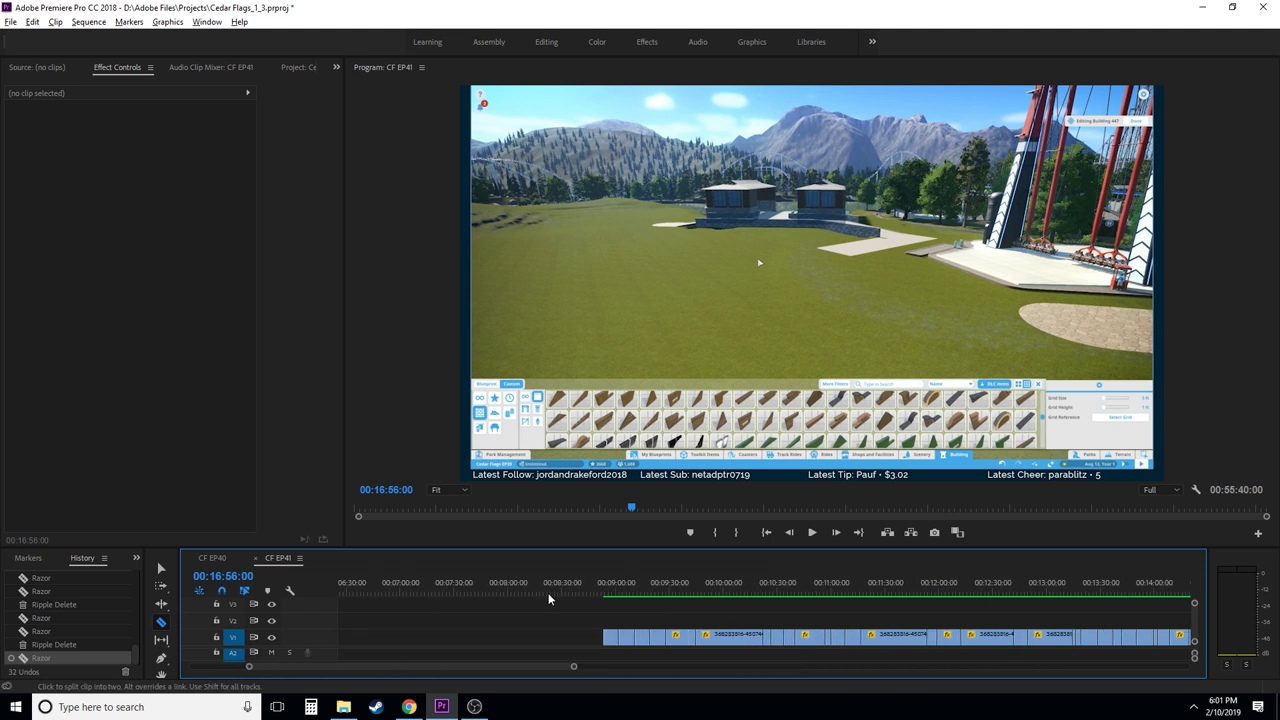
alt+scroll(624, 605, down, 3)
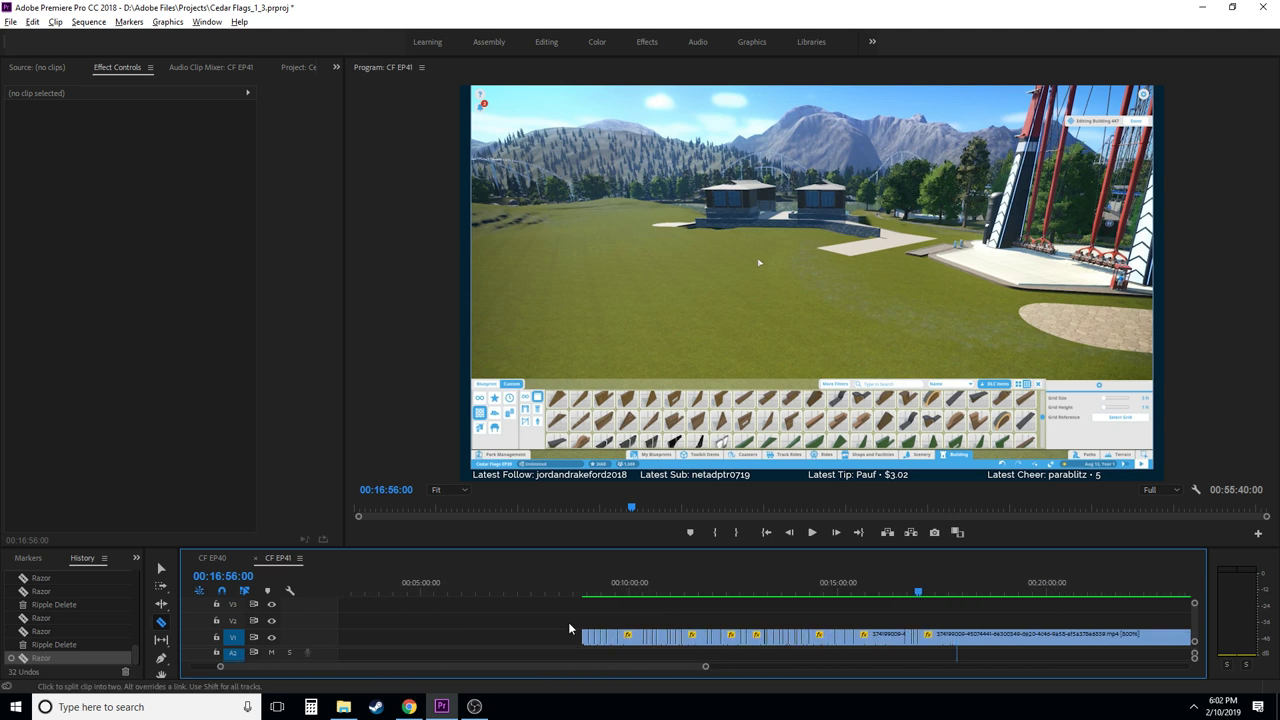
alt+scroll(858, 636, up, 6)
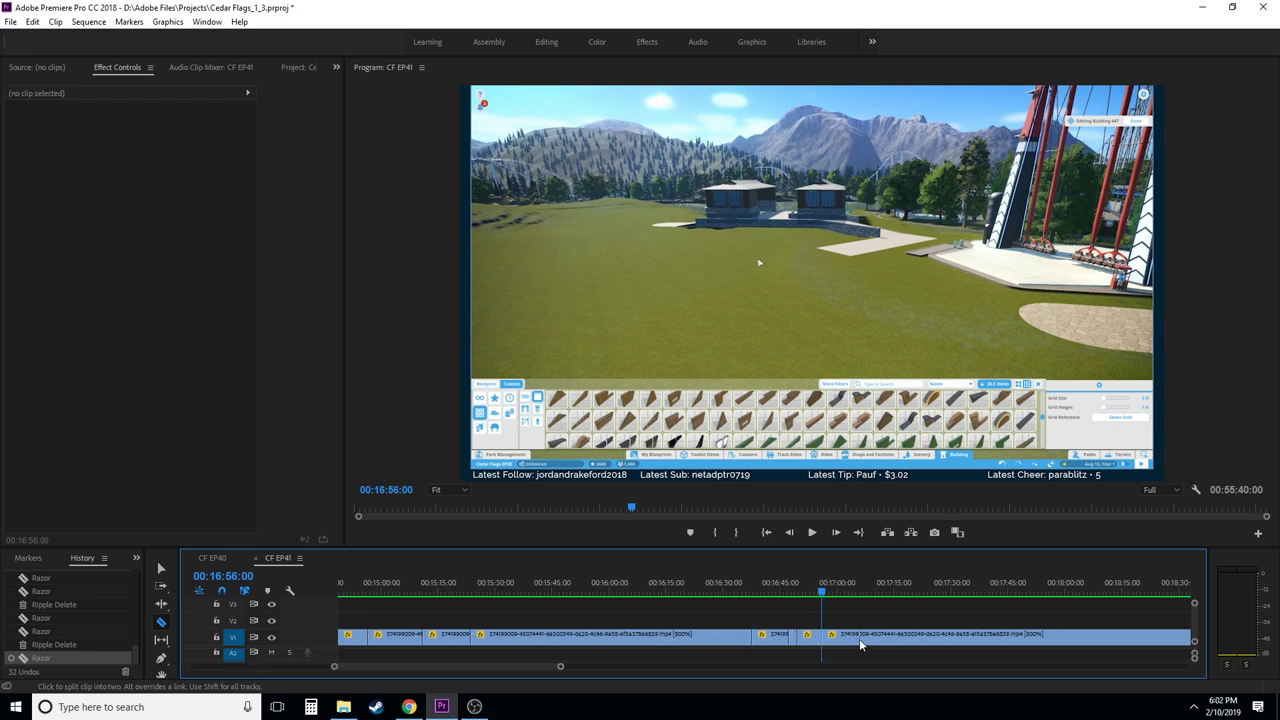
alt+scroll(697, 634, up, 3)
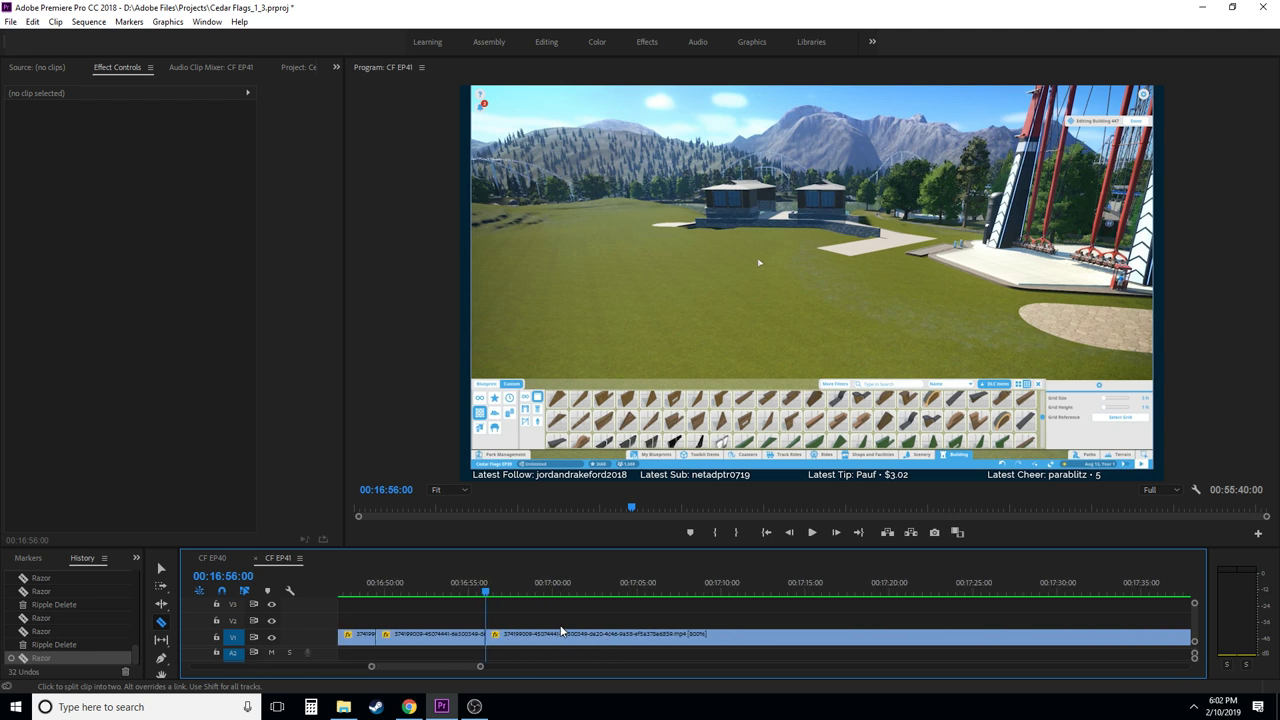
alt+scroll(511, 625, down, 2)
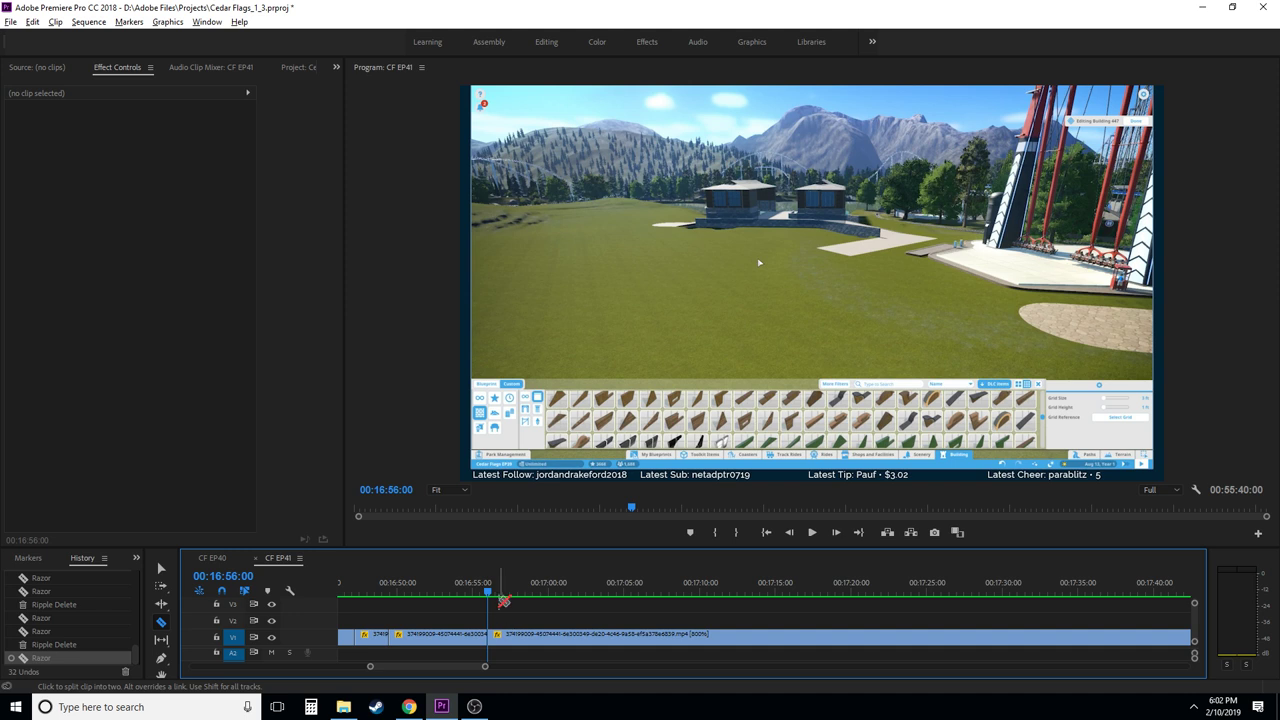
drag(504, 594, 604, 604)
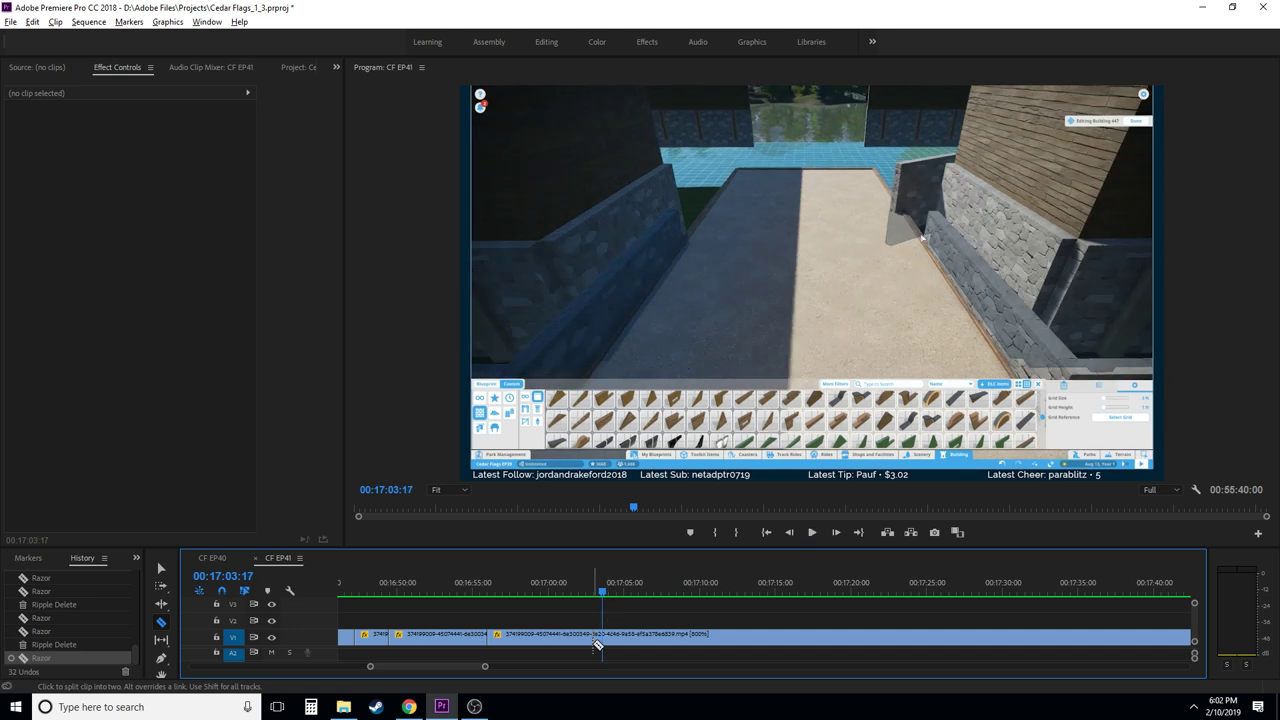
click(603, 640)
- Ripple delete the V1 segment between 00:16:56:00 and 00:17:03:17
key(v)
click(565, 637)
key(shift+Delete)
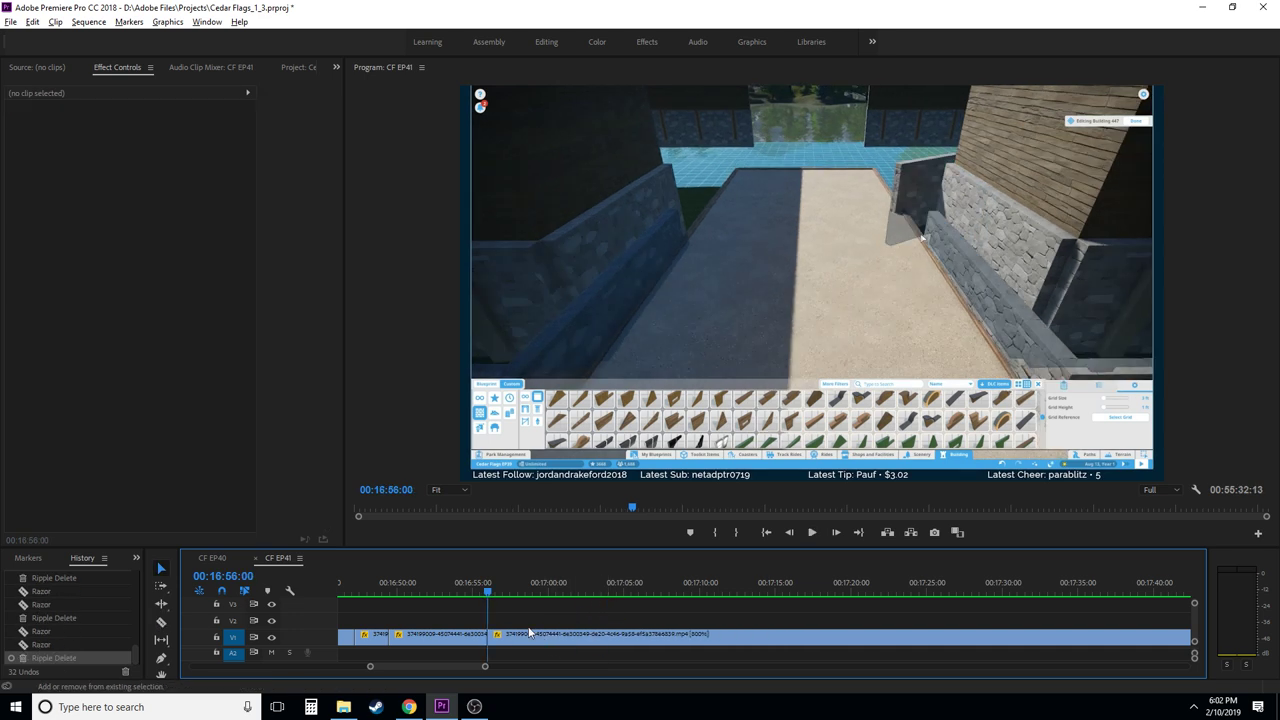
- Review the footage after the 00:16:56:00 join and split the V1 clip at 00:16:59:17
key(space)
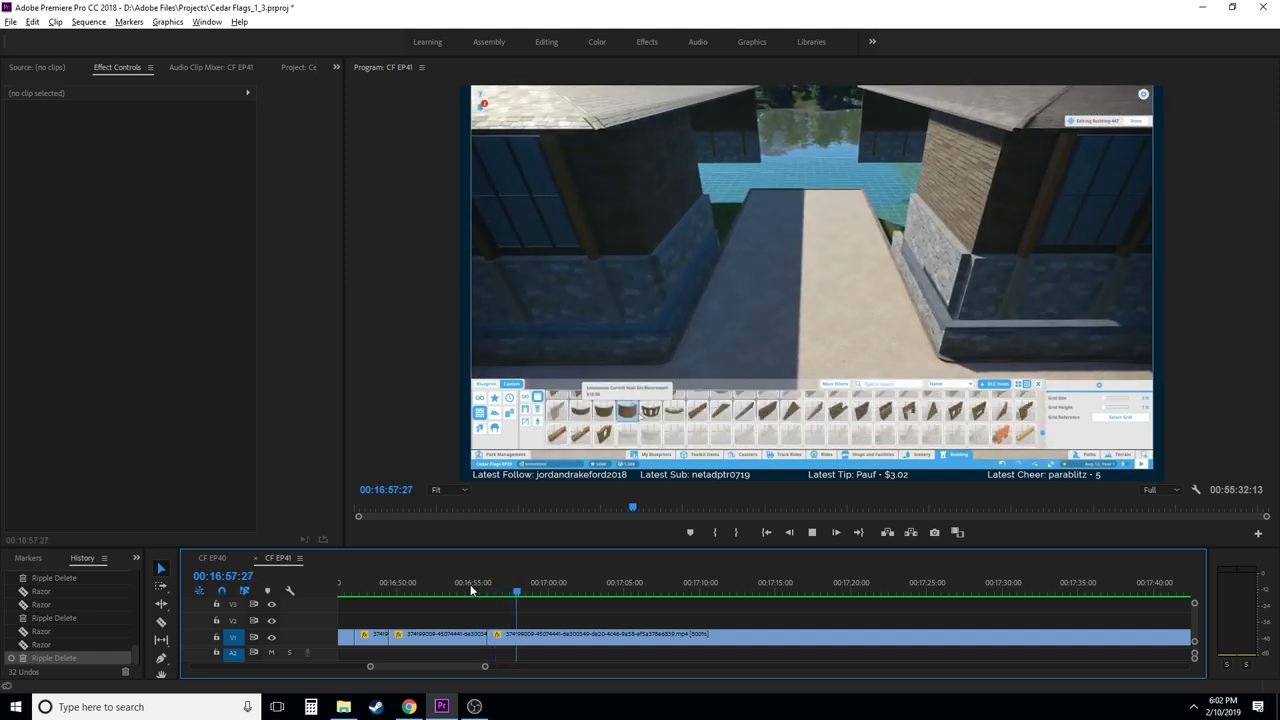
key(space)
key(space)
scroll(484, 620, up, 4)
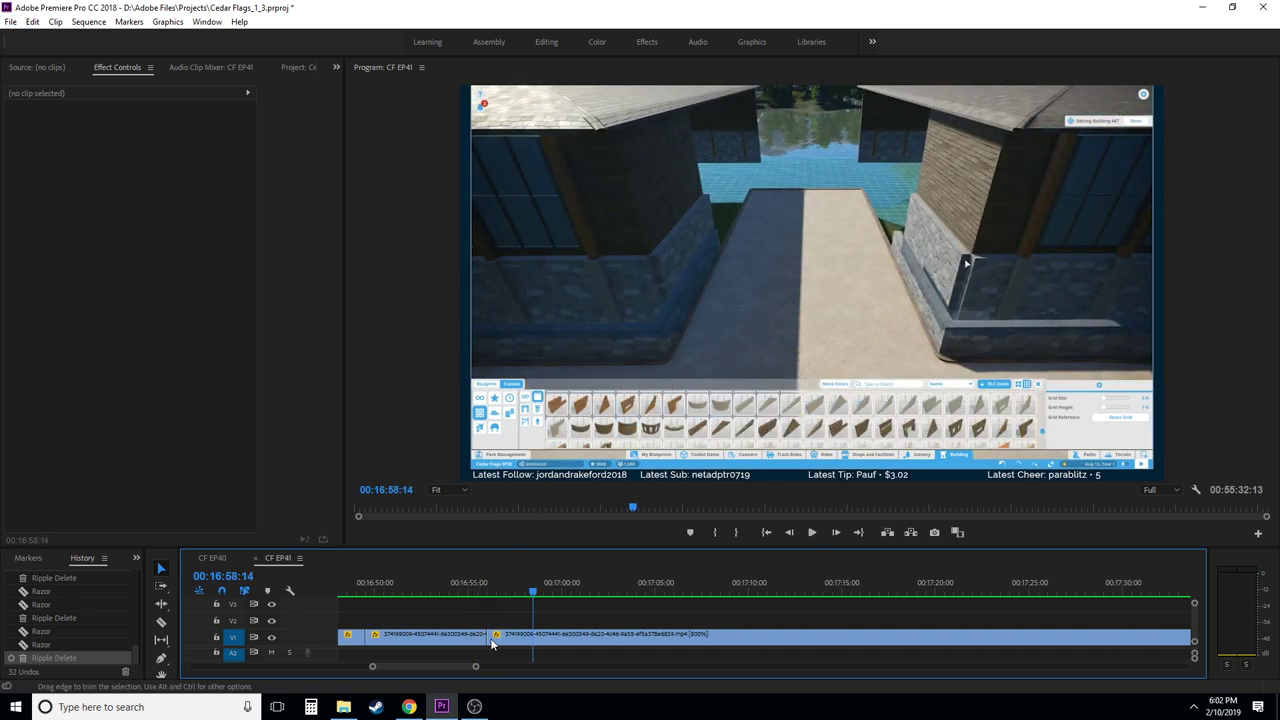
click(522, 590)
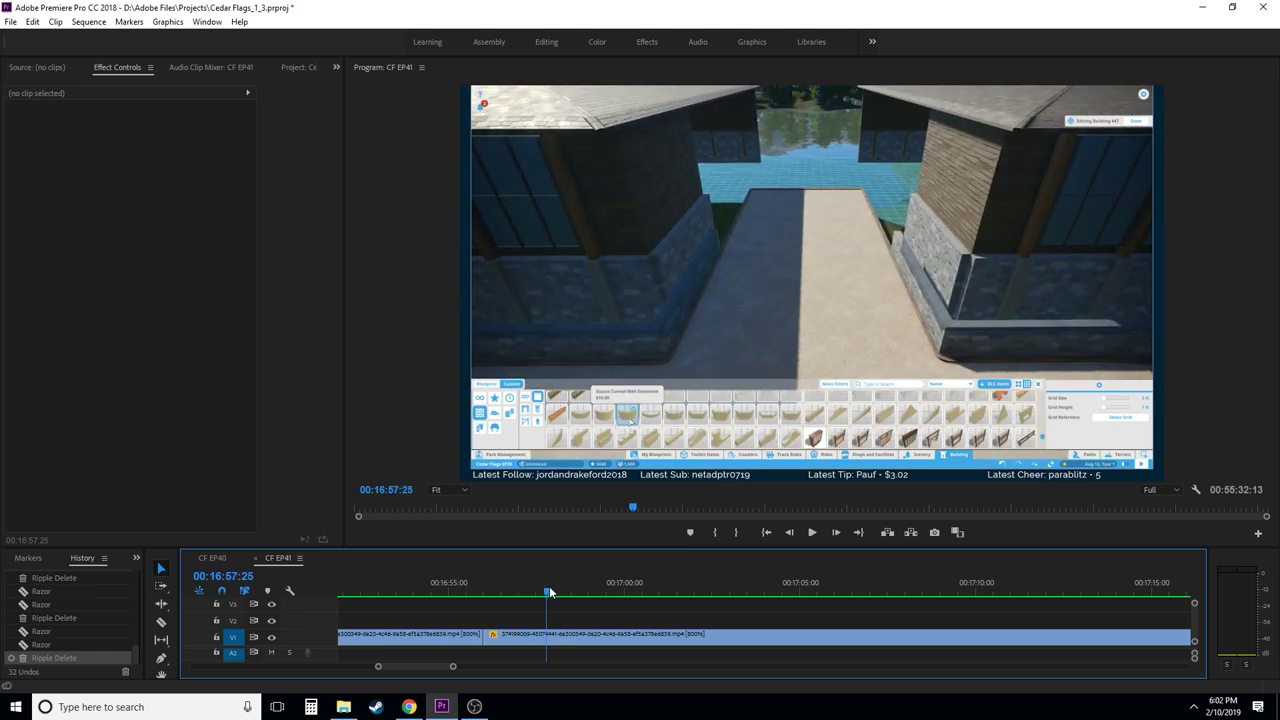
click(515, 596)
key(space)
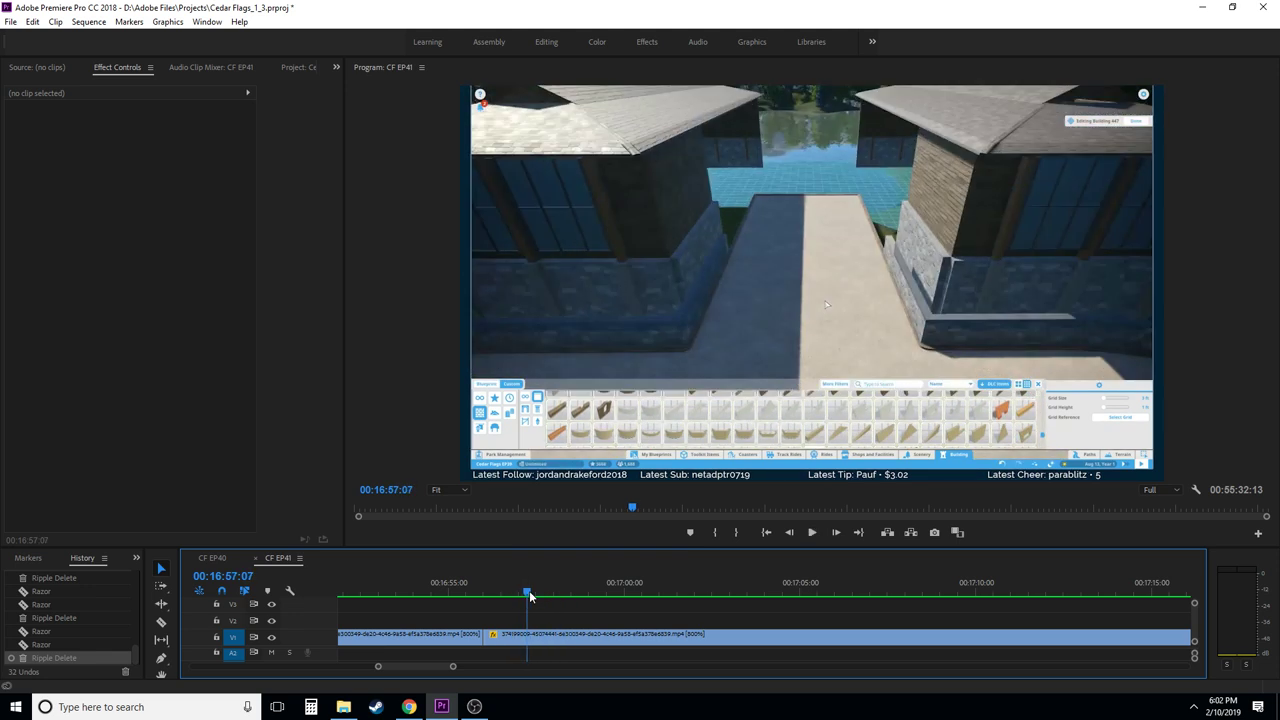
drag(530, 595, 656, 611)
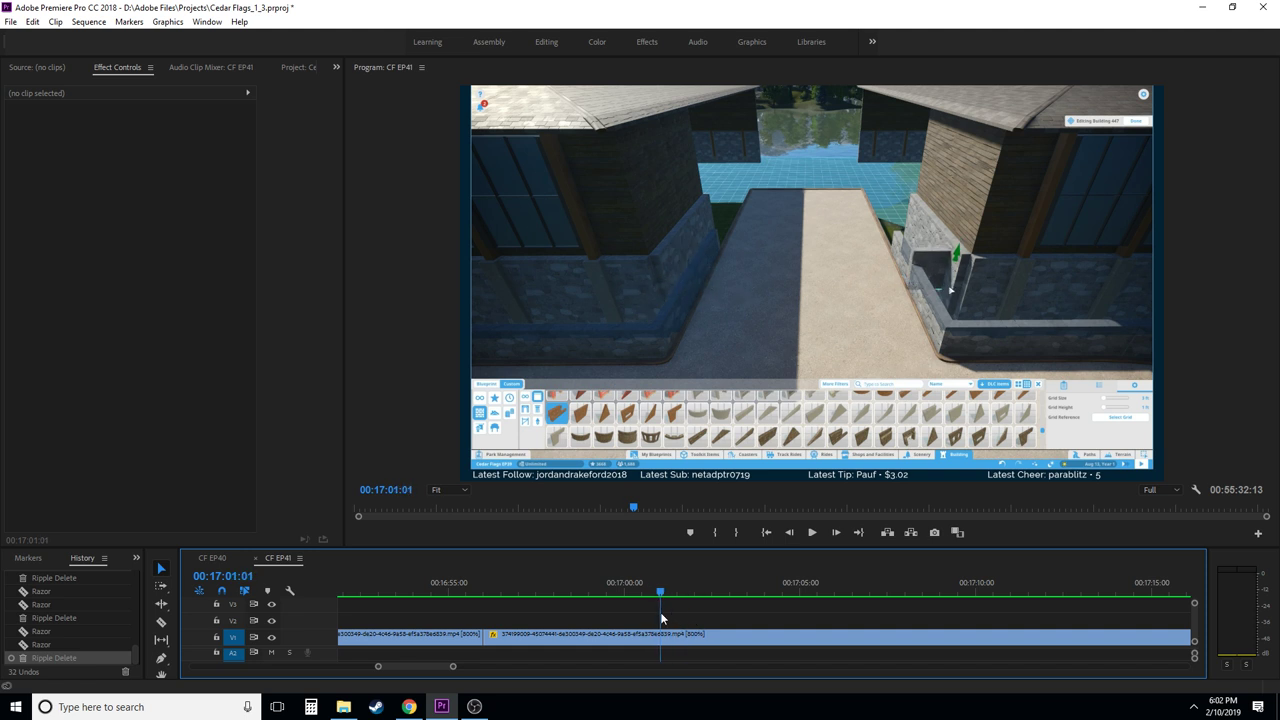
drag(661, 618, 608, 597)
key(c)
click(610, 636)
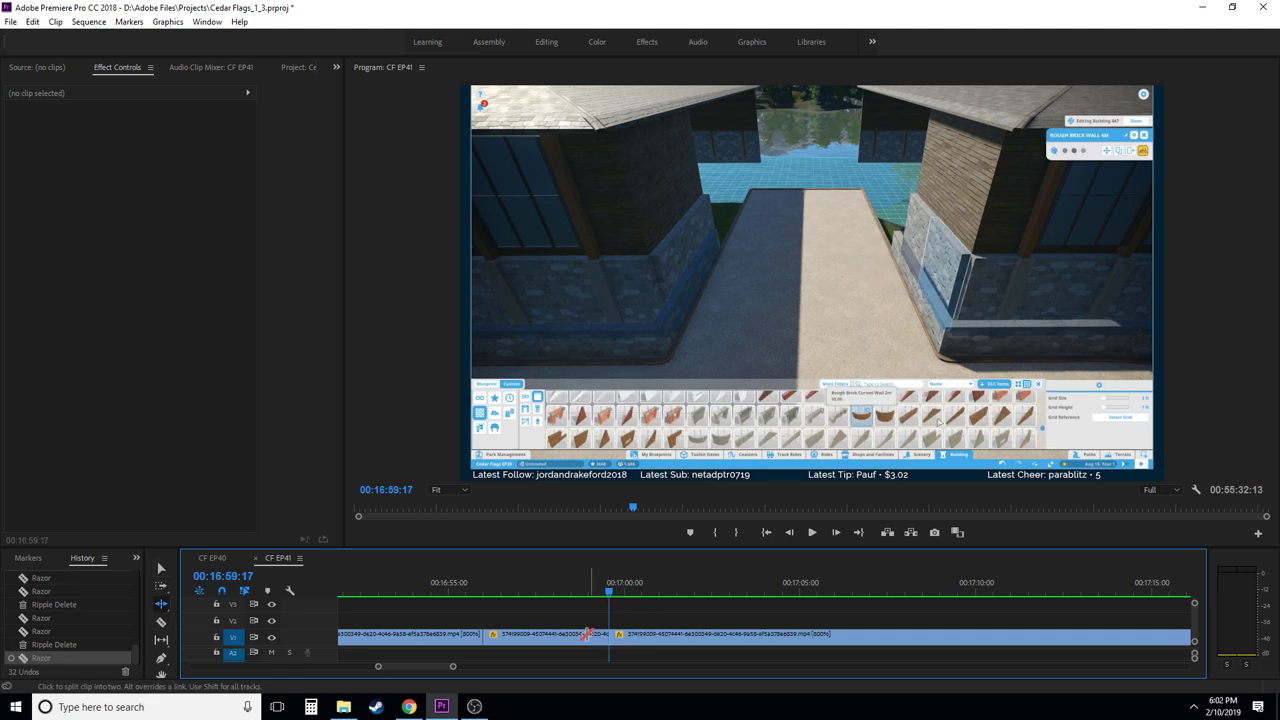
- Ripple delete the V1 segment between 00:16:56:00 and 00:16:59:17
click(590, 634)
key(shift+Delete)
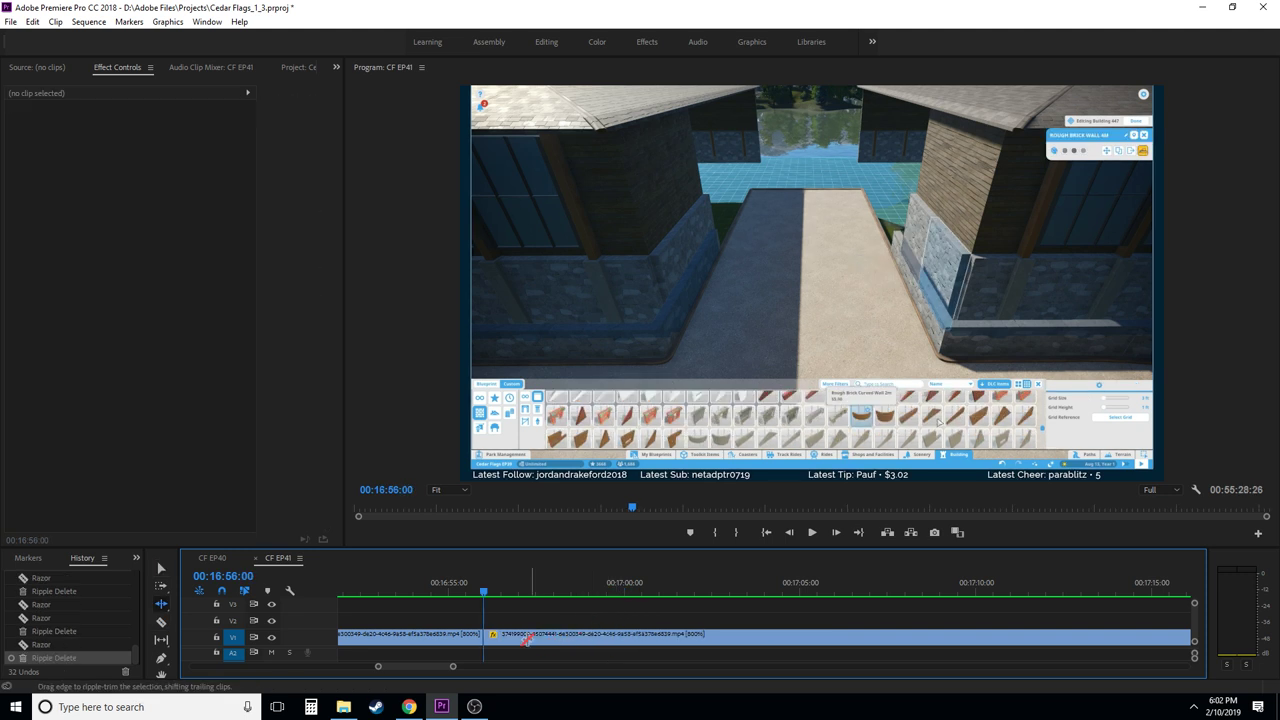
key(v)
- Play on from the 00:16:56:00 join and split the V1 clip at 00:17:07:04
key(space)
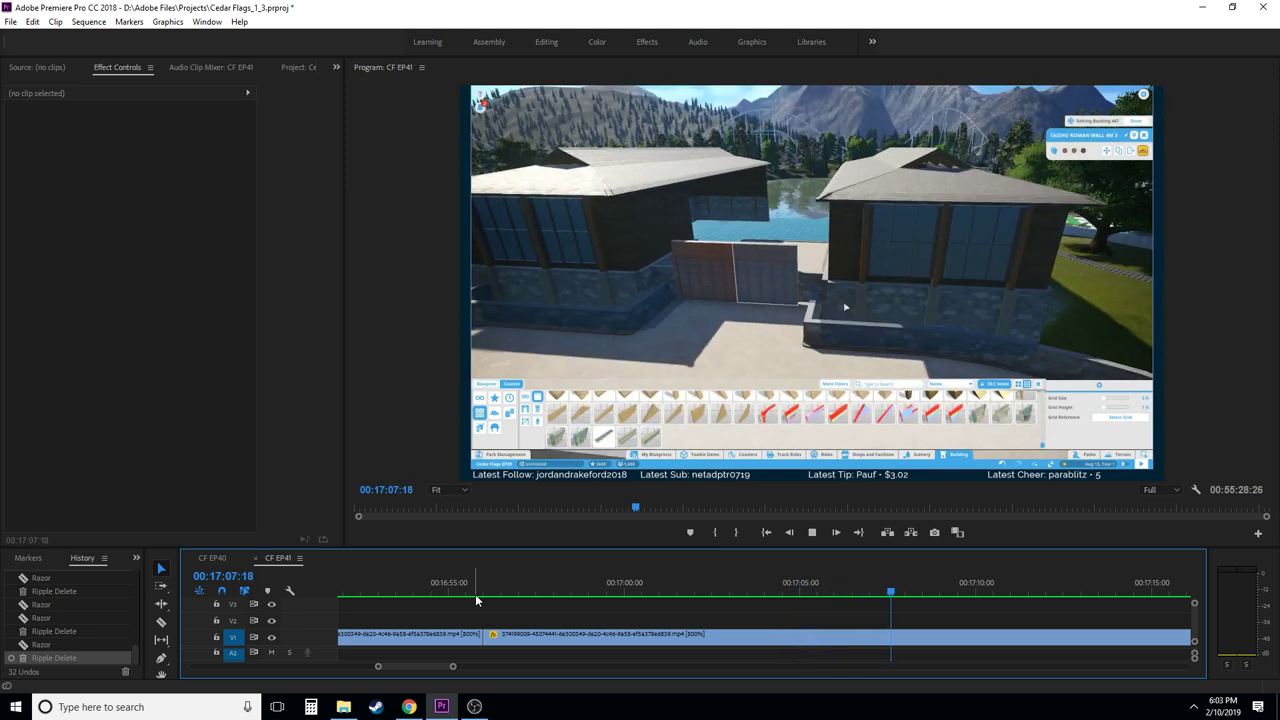
key(space)
key(Left)
key(j)
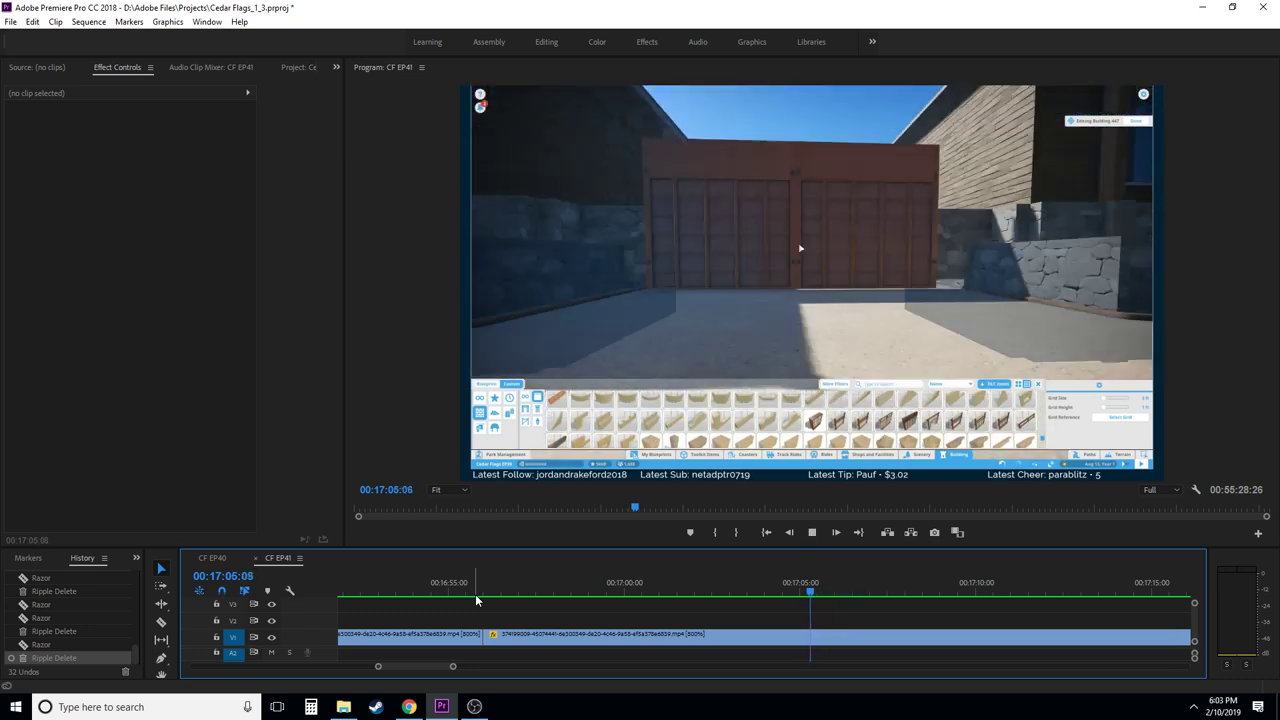
key(l)
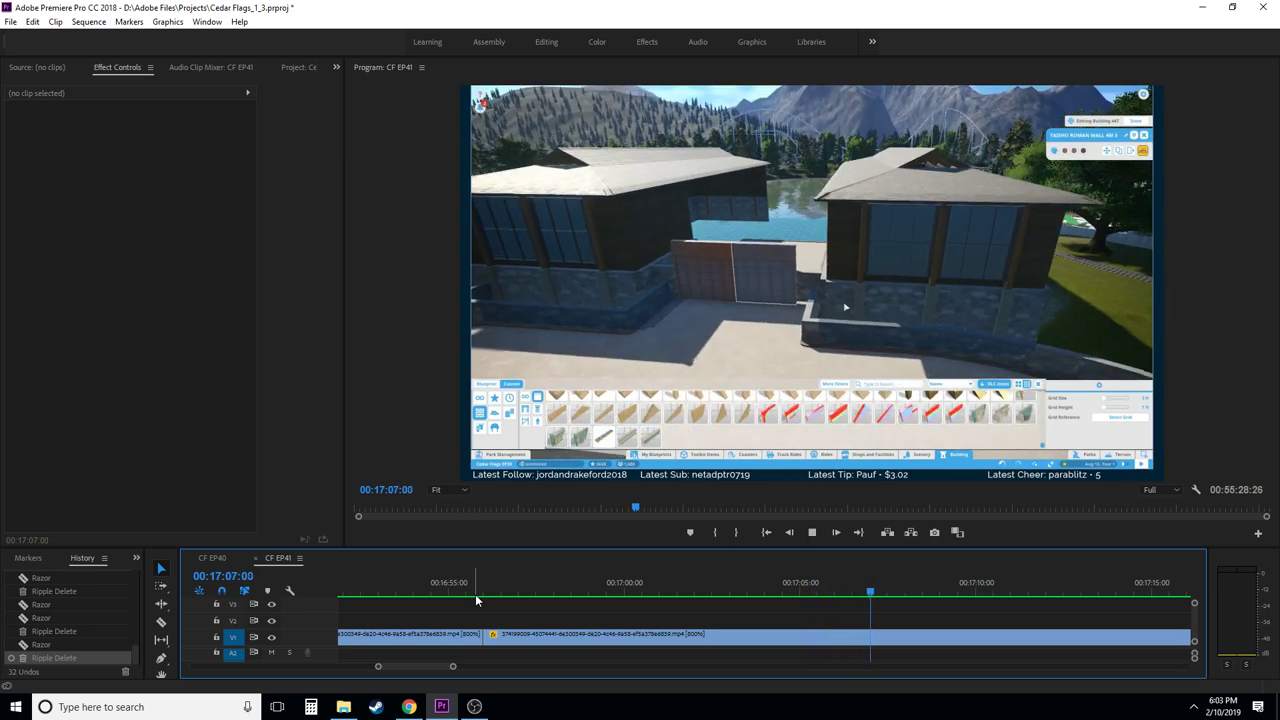
key(k)
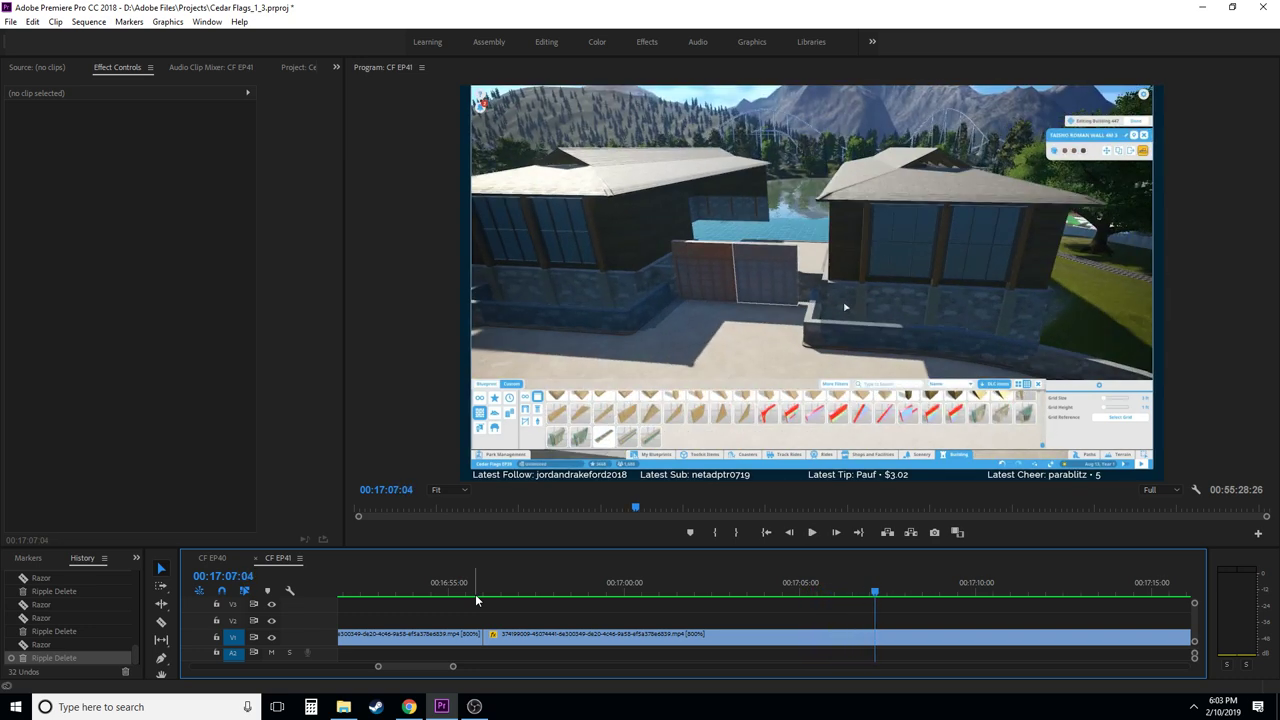
click(876, 634)
- Scrub past the 00:17:07:04 cut to find where the unwanted footage ends and split the V1 clip at 00:17:17:14
key(l)
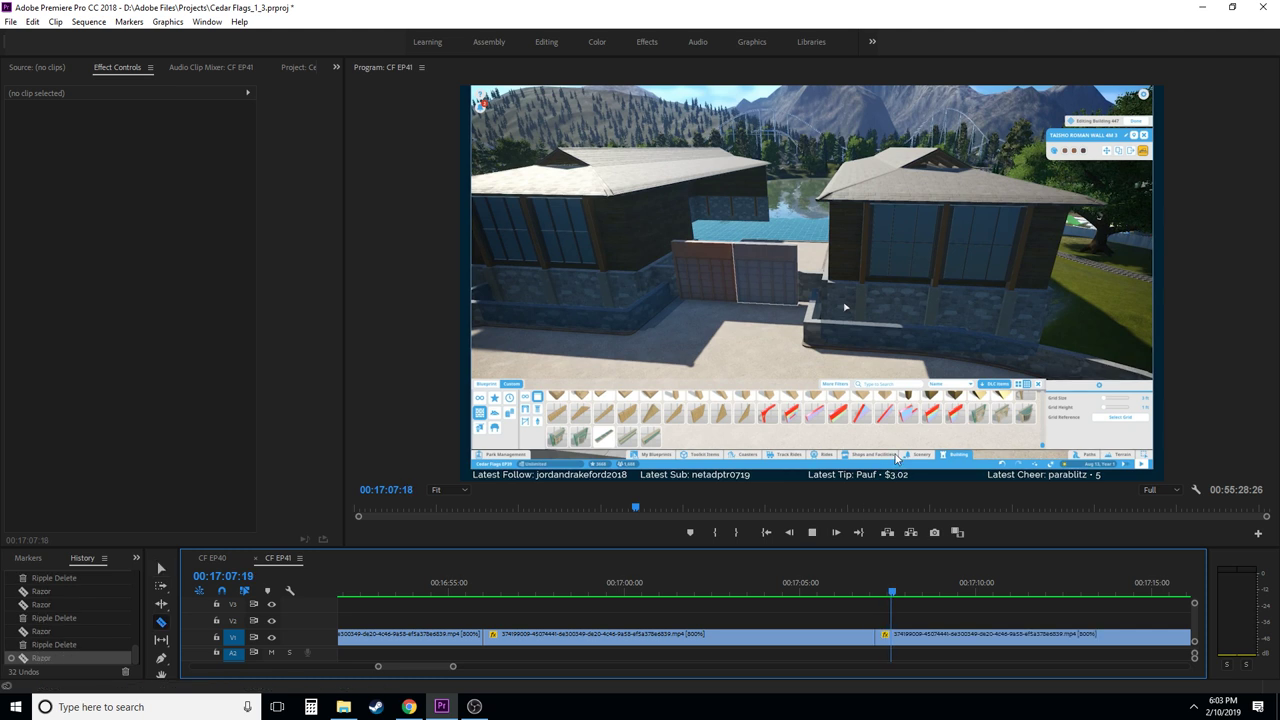
drag(958, 595, 1166, 591)
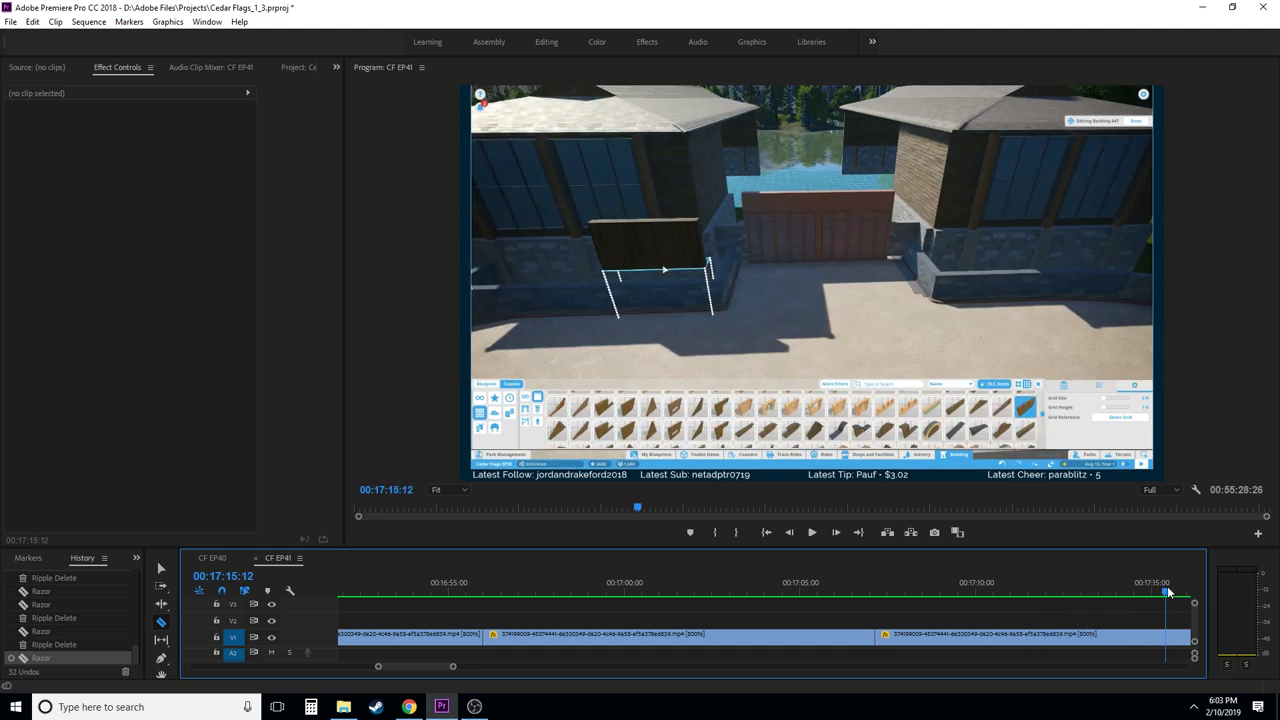
scroll(791, 608, down, 3)
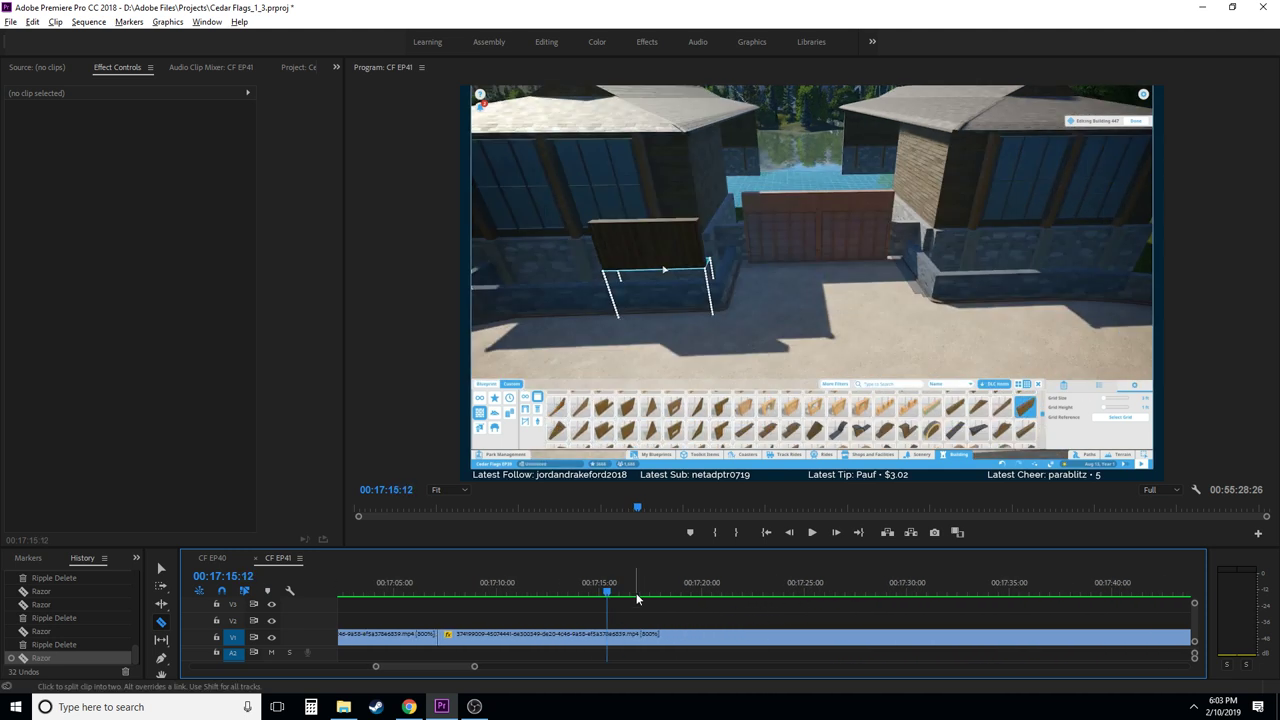
mouse_move(637, 598)
mouse_down()
mouse_move(685, 589)
mouse_move(650, 591)
mouse_up()
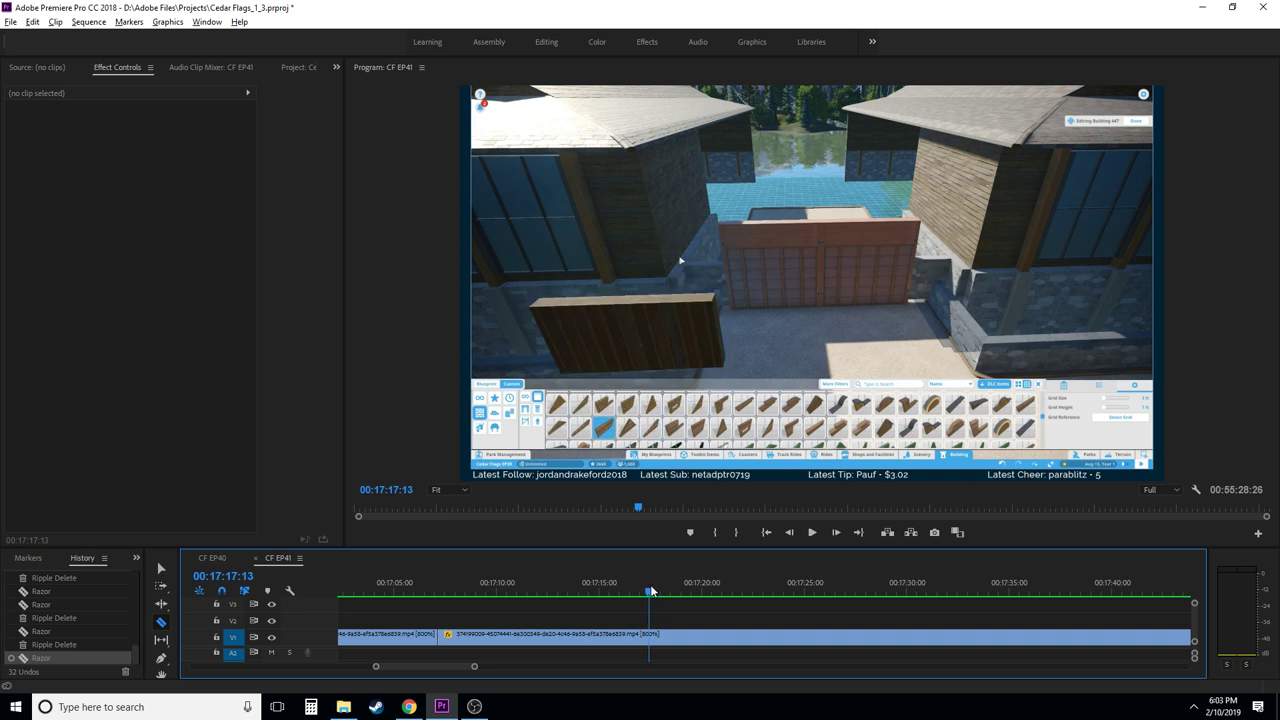
click(653, 637)
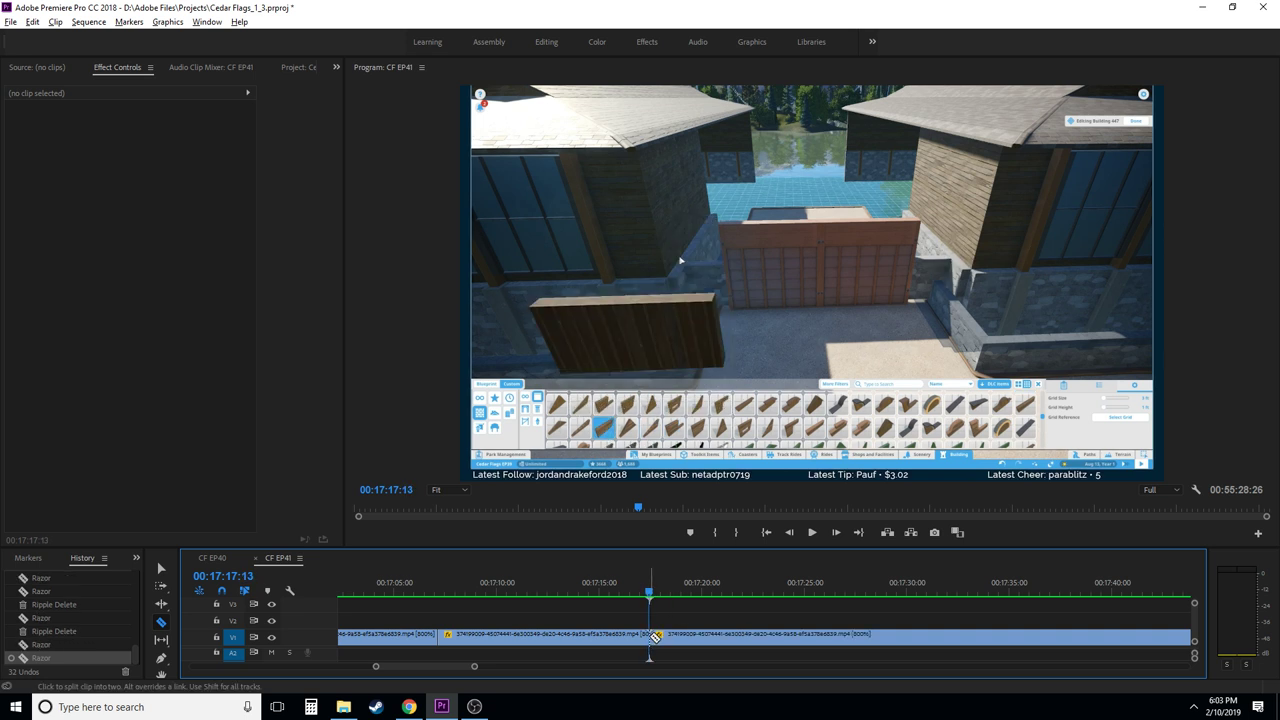
key(ctrl+z)
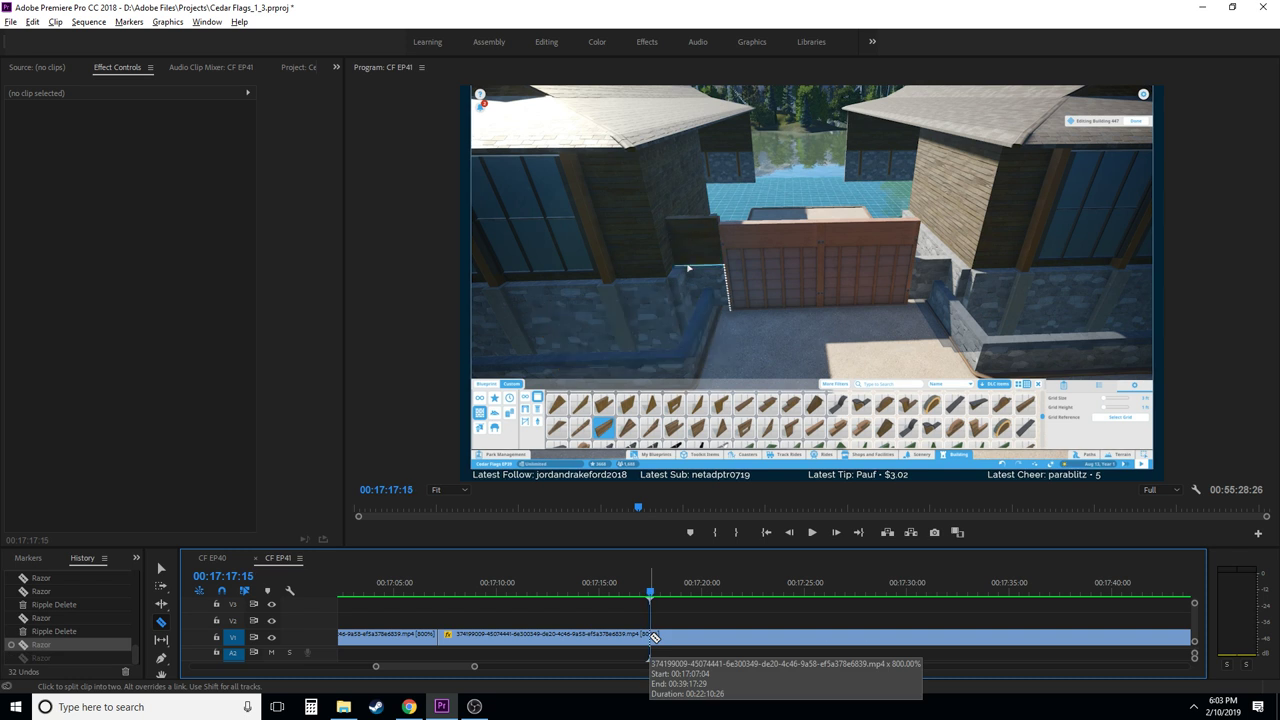
key(Right)
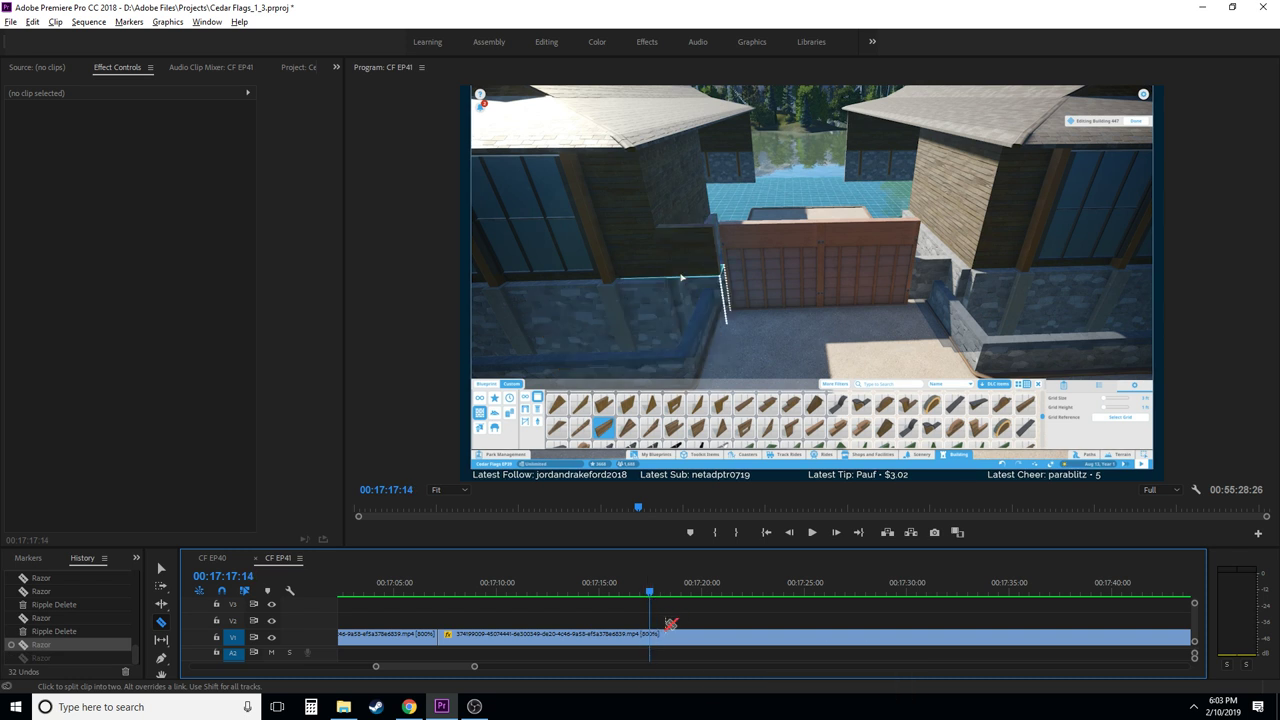
- Ripple delete the V1 segment between 00:17:07:04 and 00:17:17:14
key(v)
click(597, 634)
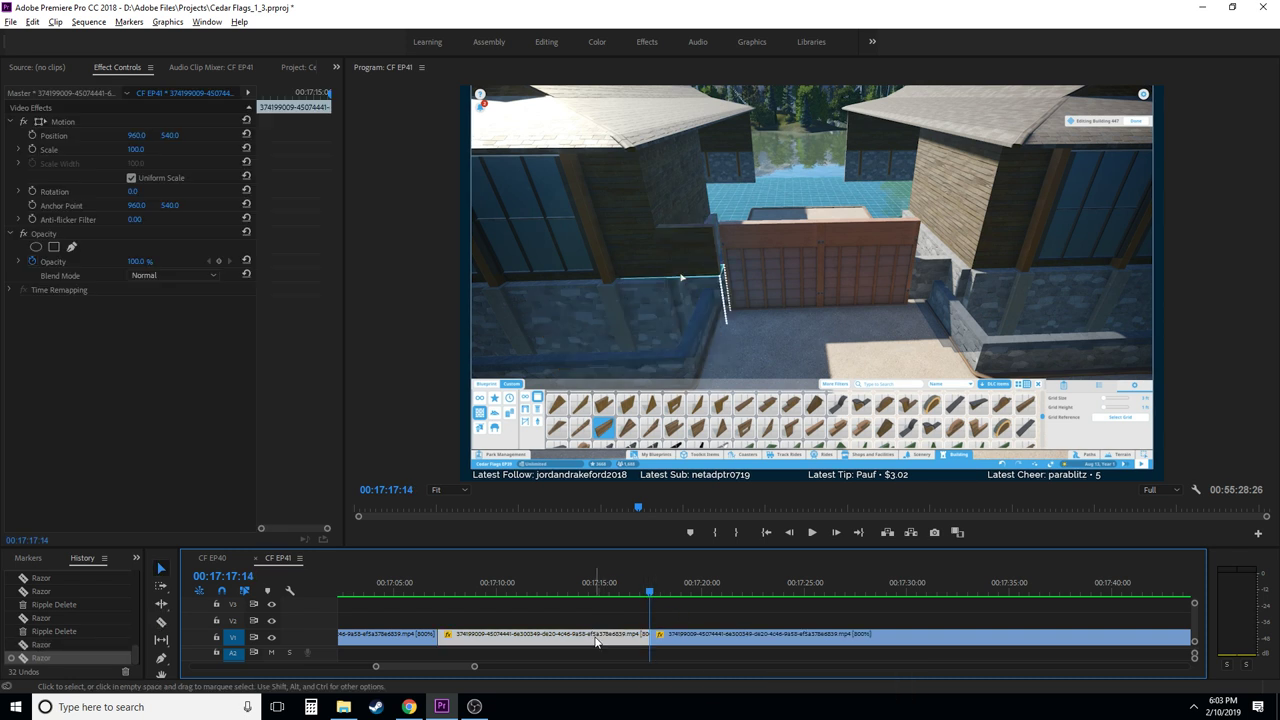
key(shift+Delete)
- Check the frames around the 00:17:07:04 join and split the V1 clip just before it at 00:17:06:23
key(space)
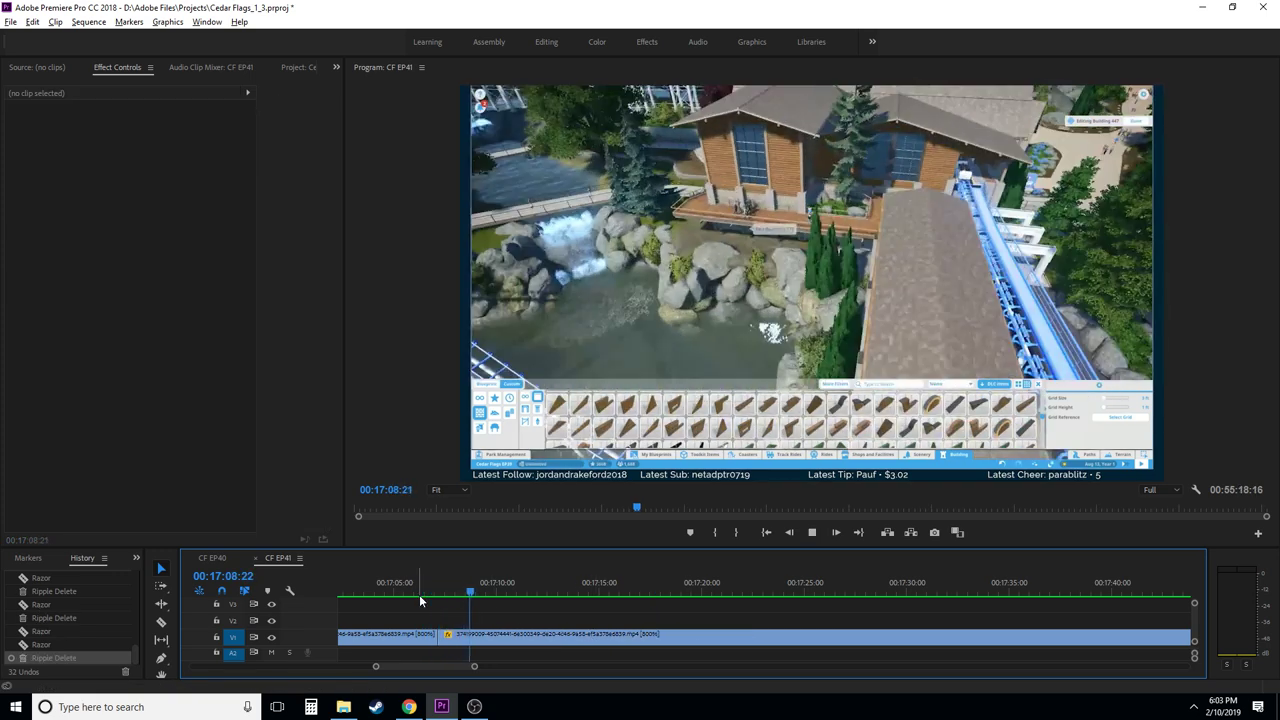
click(424, 594)
drag(424, 594, 436, 594)
key(Left)
key(Left)
key(Left)
key(Left)
key(Left)
key(Left)
key(Left)
key(Left)
key(Left)
key(Left)
key(Left)
key(Left)
key(Left)
key(Left)
key(Left)
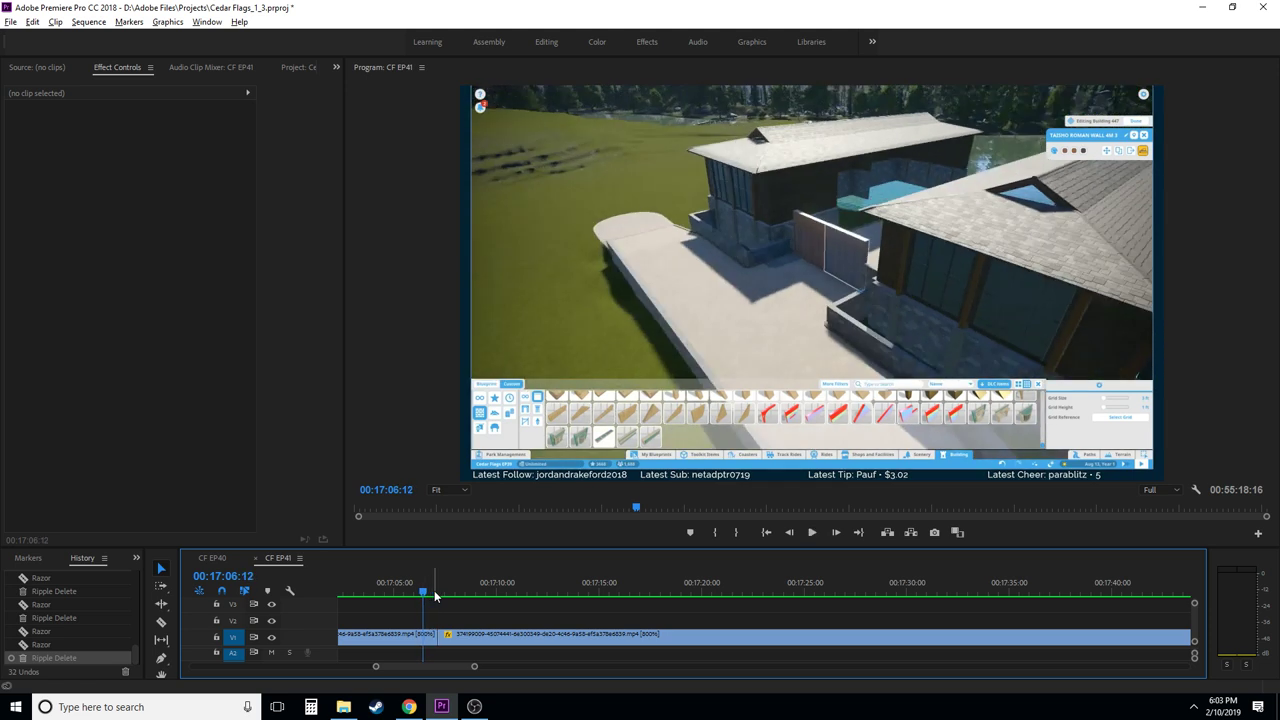
key(Right)
key(Right)
key(Right)
key(Right)
key(Right)
key(Right)
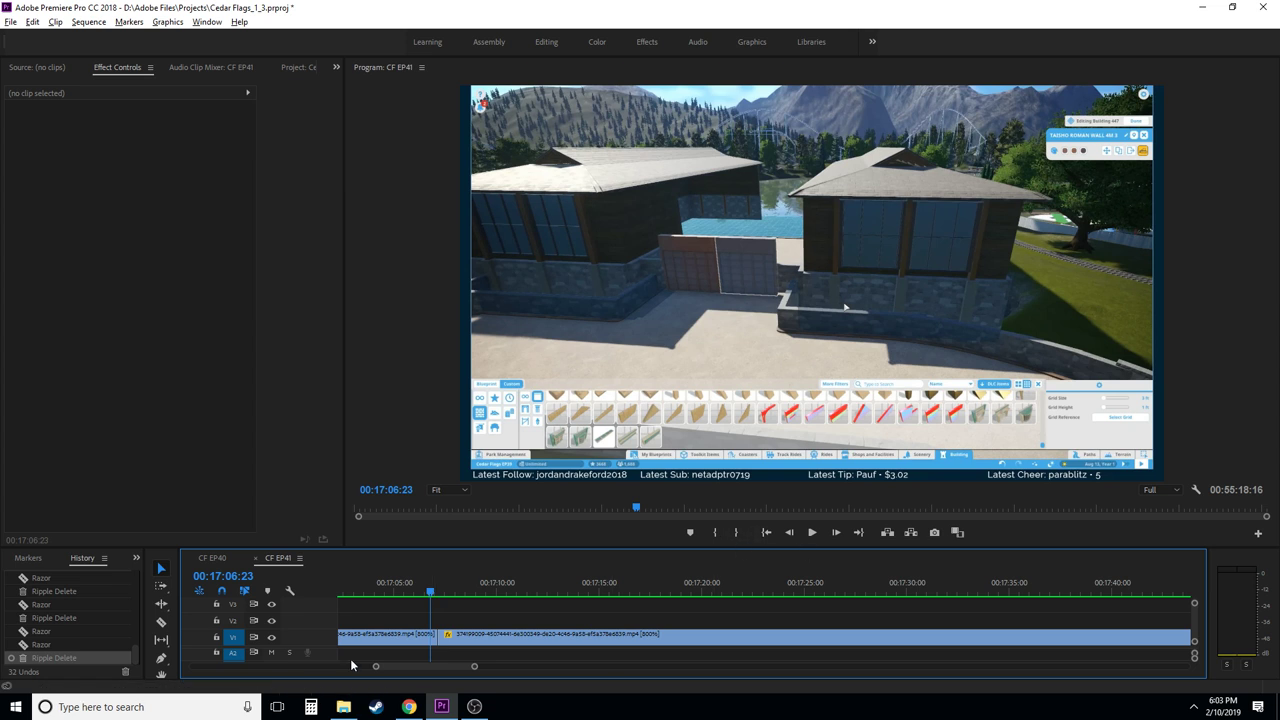
click(431, 640)
- Ripple delete the short V1 segment between 00:17:06:23 and 00:17:07:04
key(v)
click(434, 634)
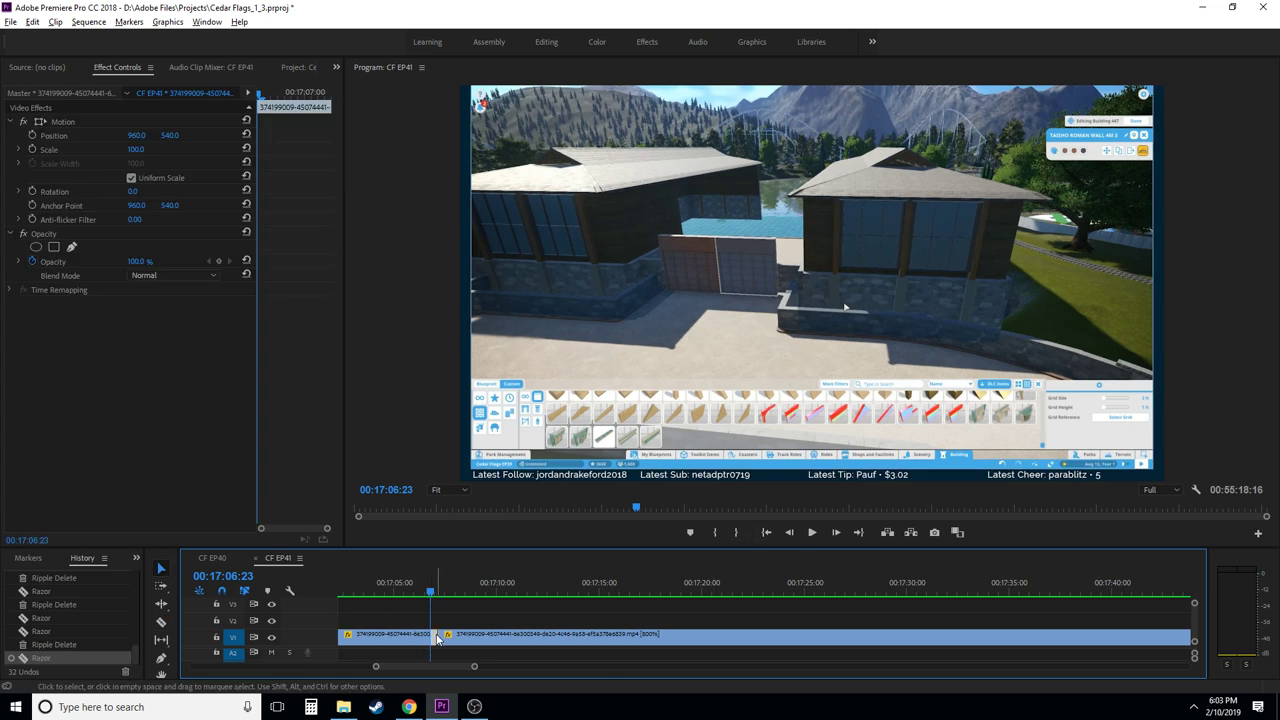
key(shift+Delete)
- Play the footage from before the 00:17:06:23 join to find the next unwanted section and split the V1 clip at 00:17:31:08
key(space)
key(c)
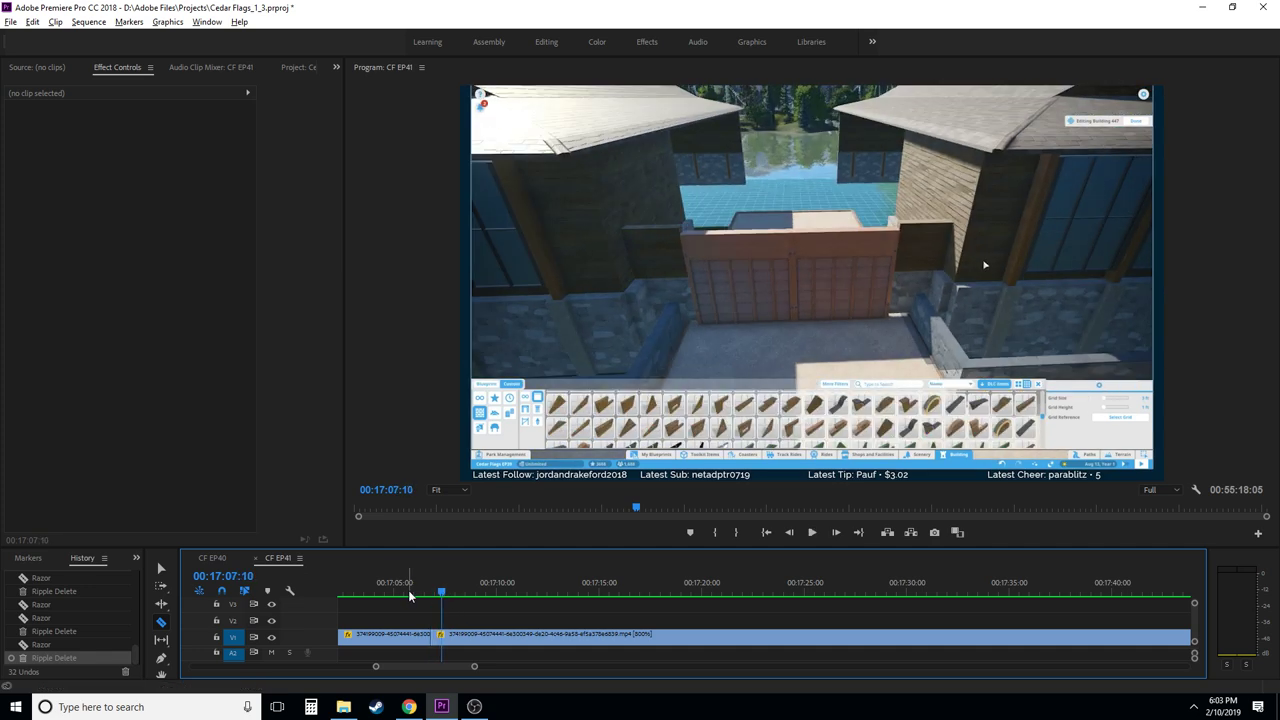
click(408, 590)
key(space)
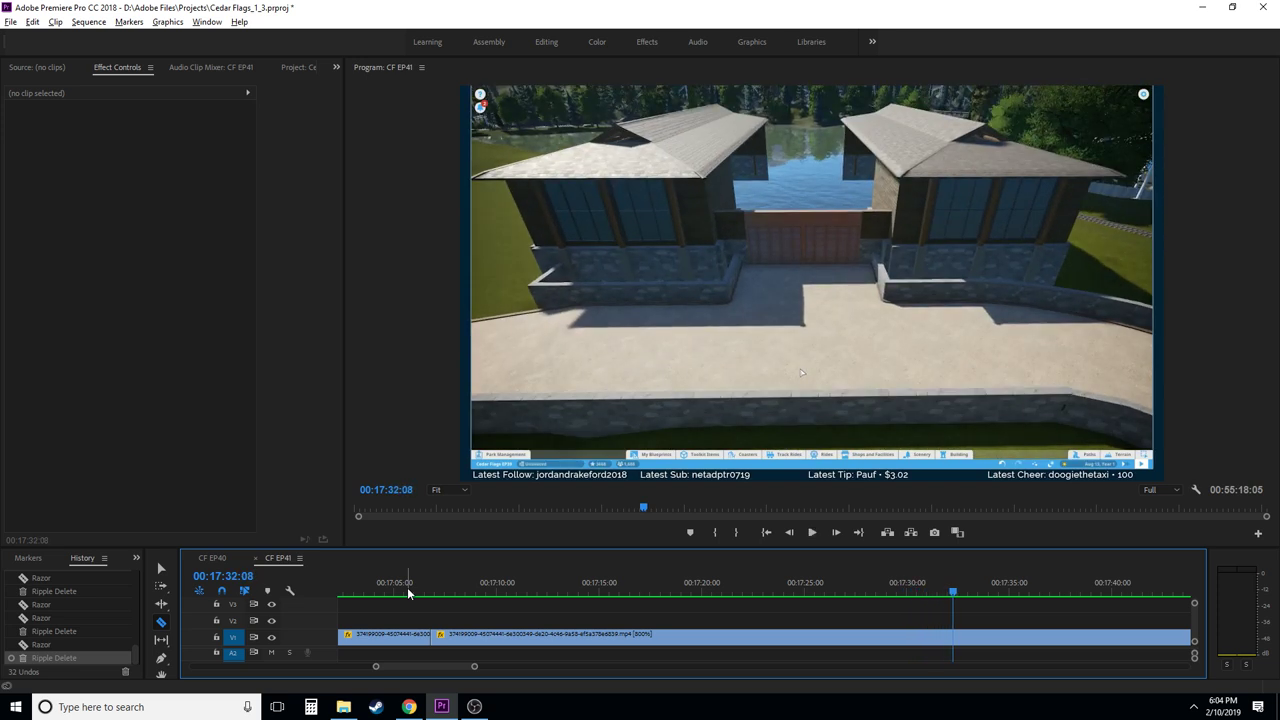
key(space)
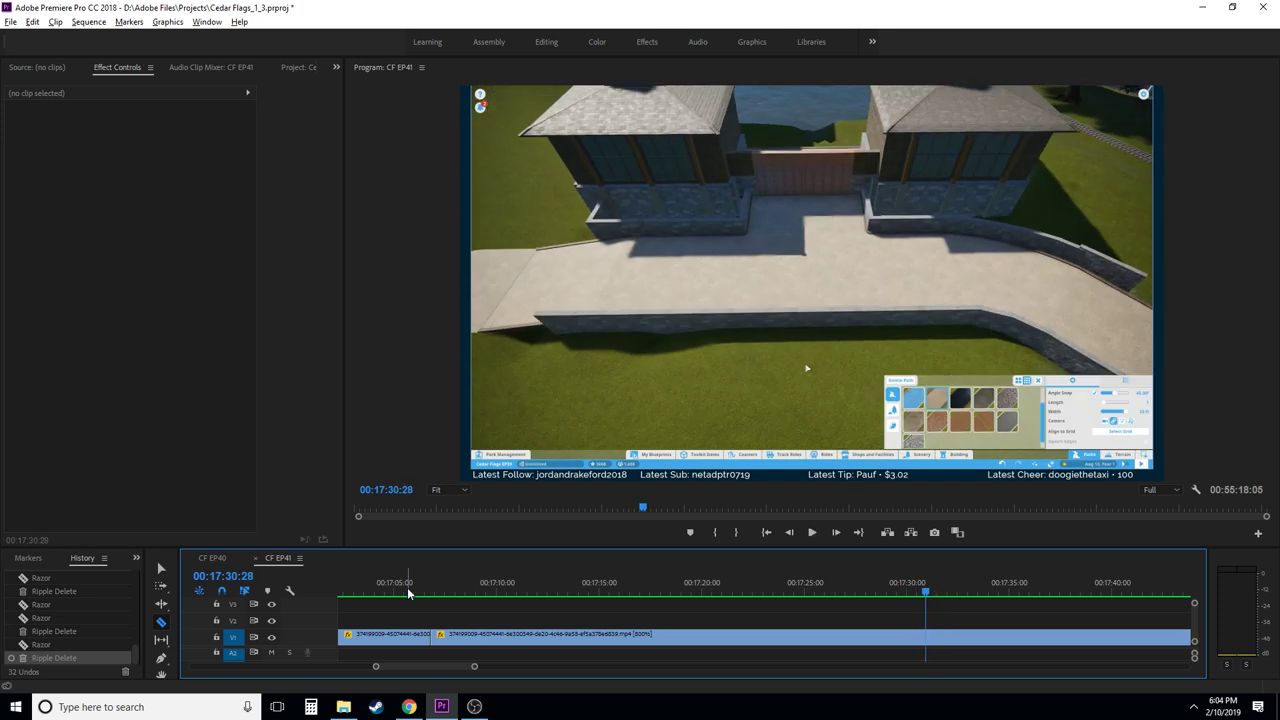
key(space)
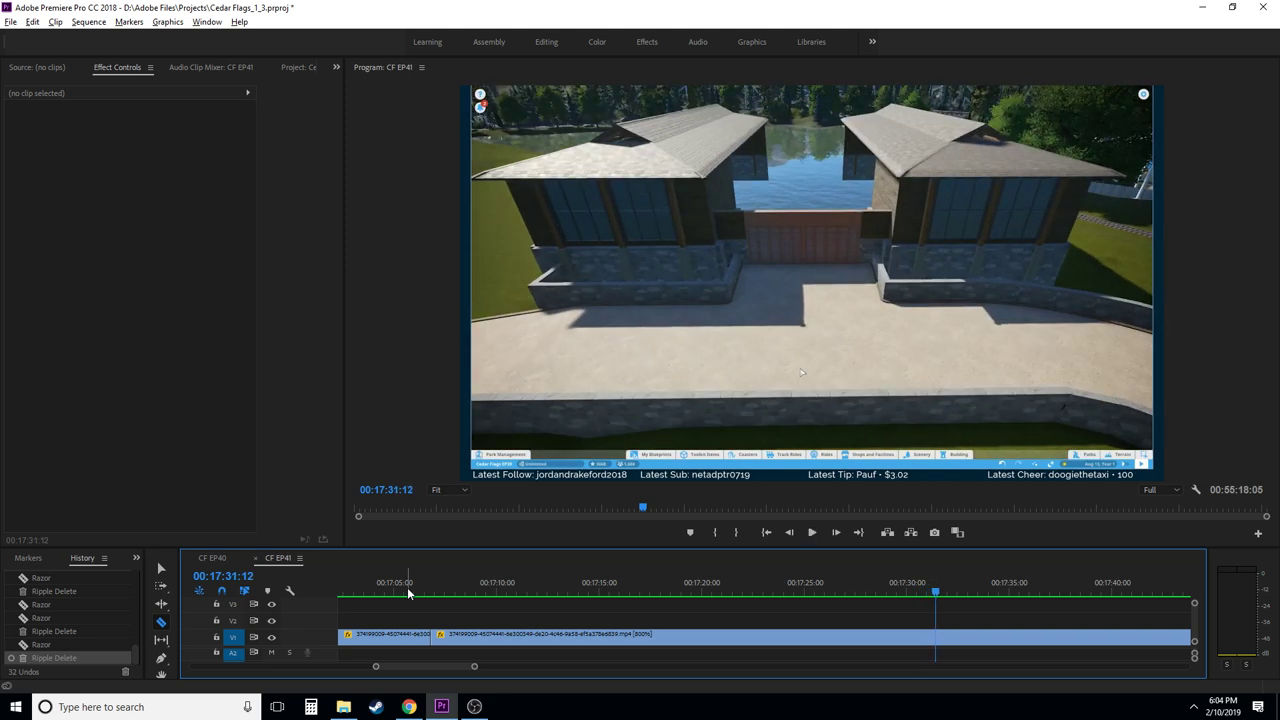
key(space)
key(space)
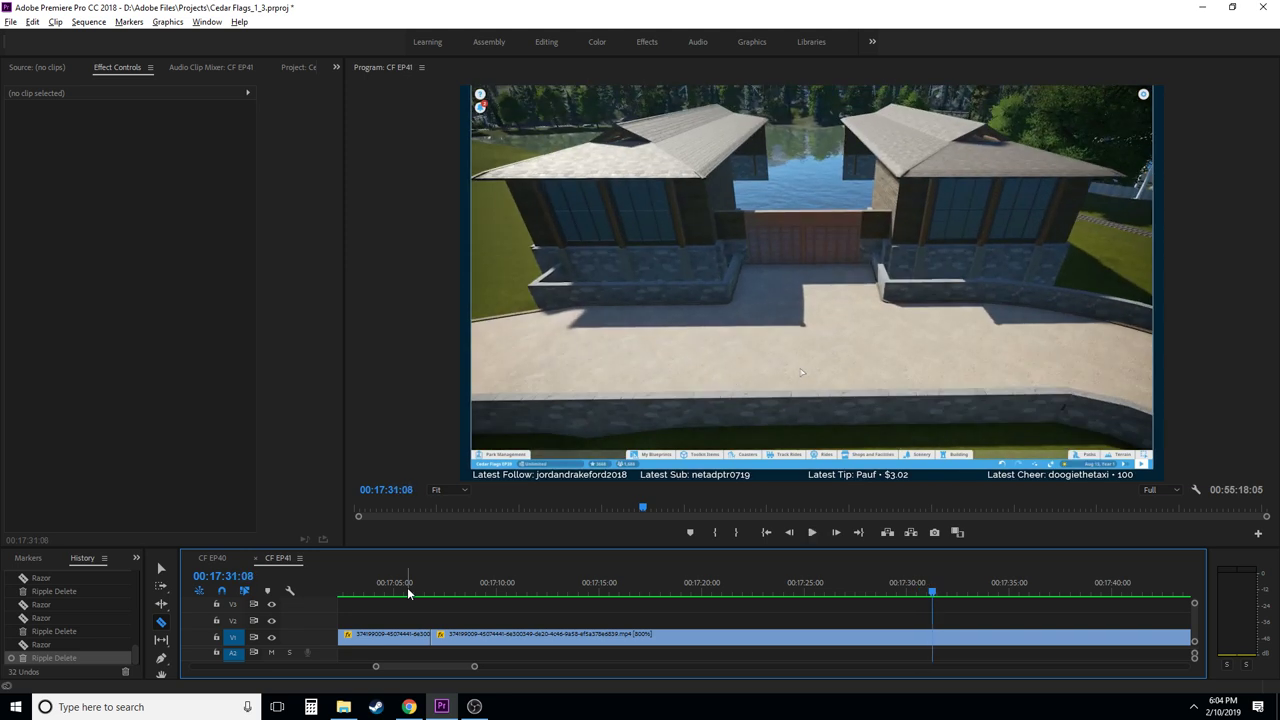
click(932, 637)
- Split the V1 clip at 00:17:37:28 and ripple delete the segment between 00:17:31:08 and 00:17:37:28
scroll(812, 600, down, 5)
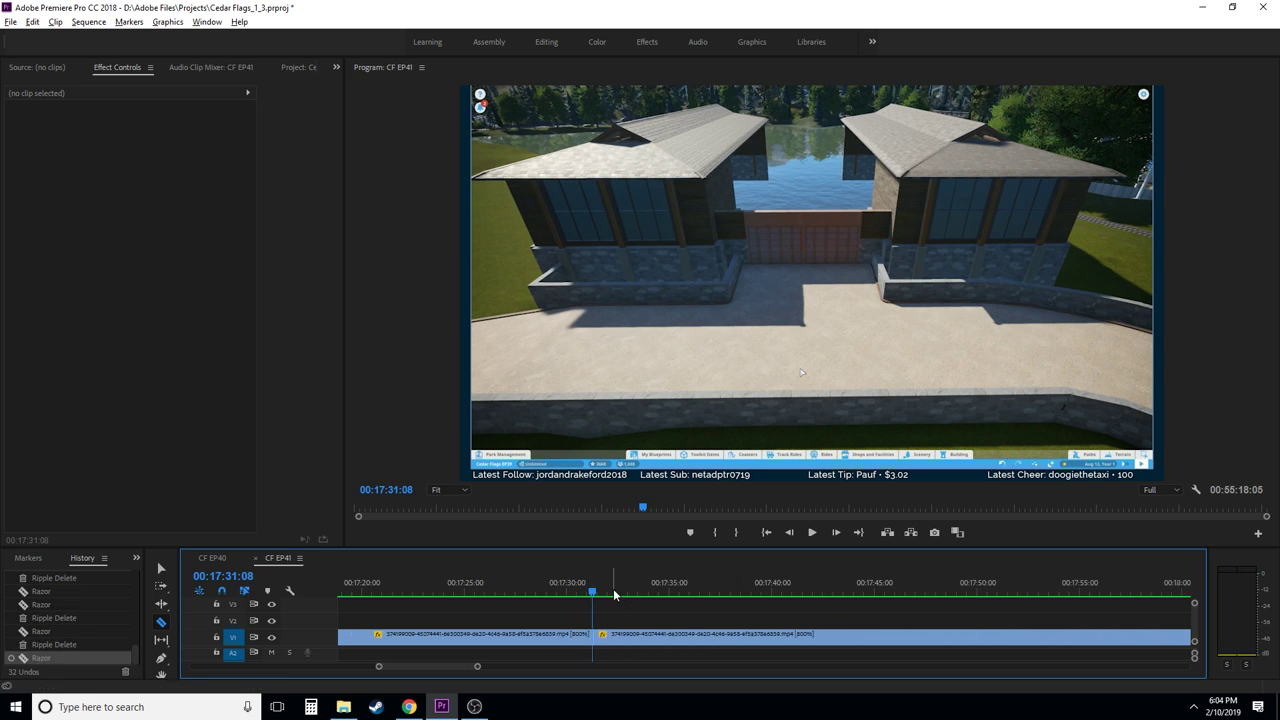
drag(622, 593, 731, 597)
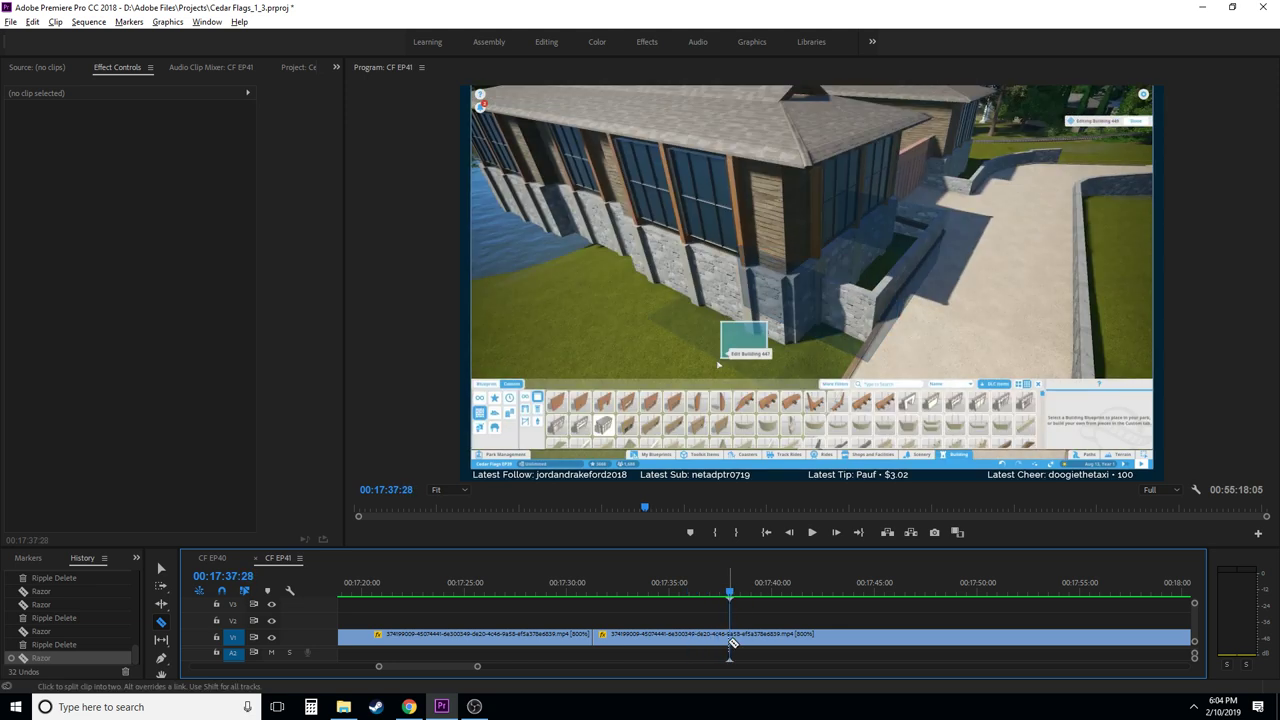
click(730, 640)
click(695, 634)
key(shift+Delete)
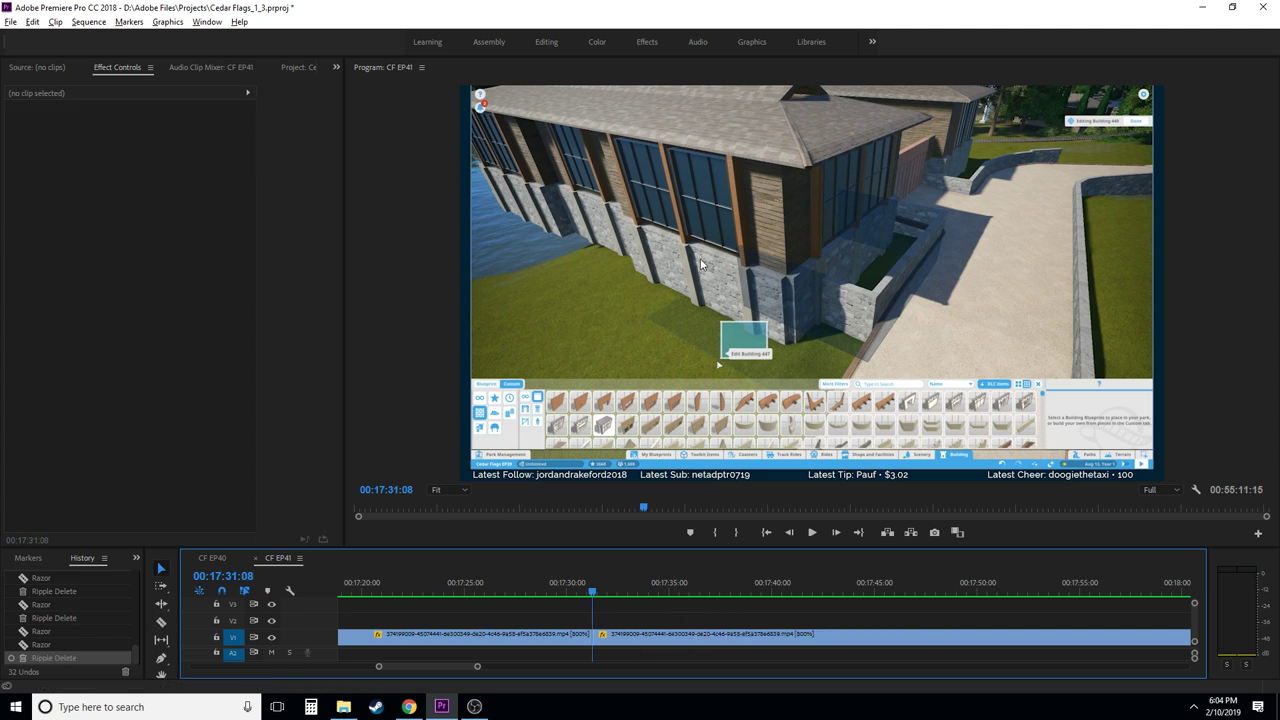
- Review the footage from just before the 00:17:31:08 join through about 00:17:43:18 for material to cut
drag(587, 595, 578, 594)
key(c)
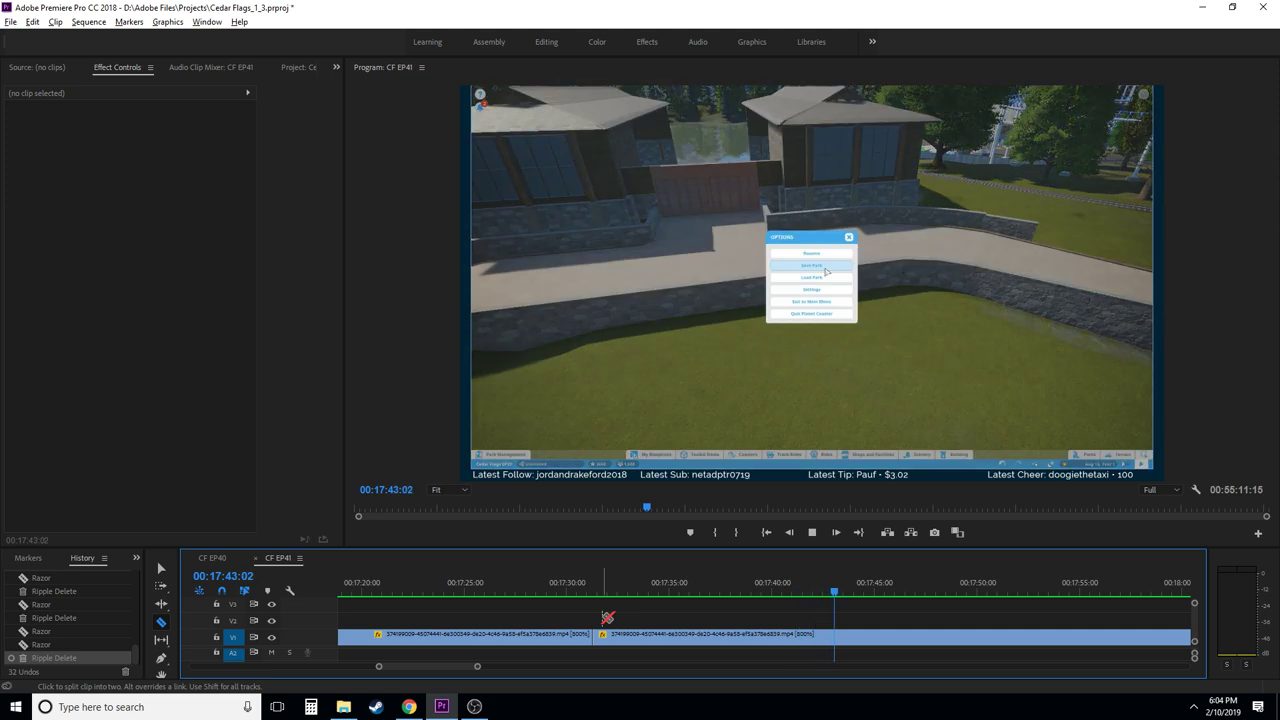
key(space)
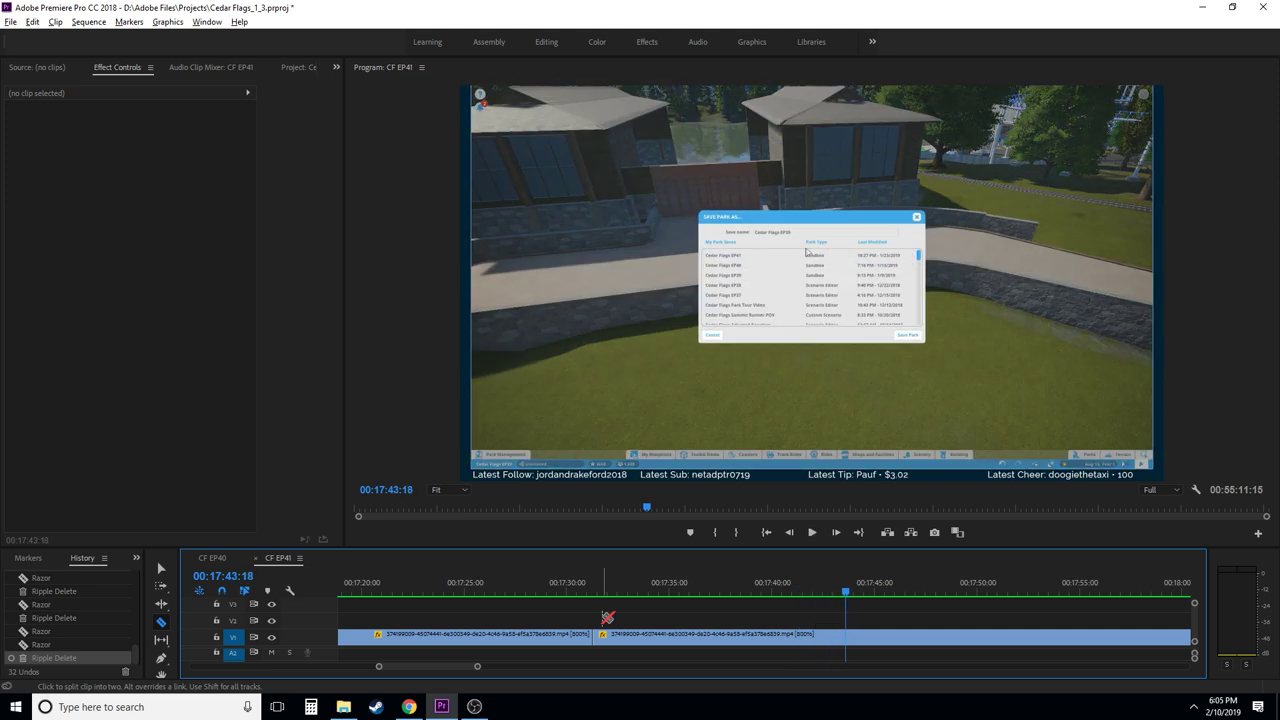
key(j)
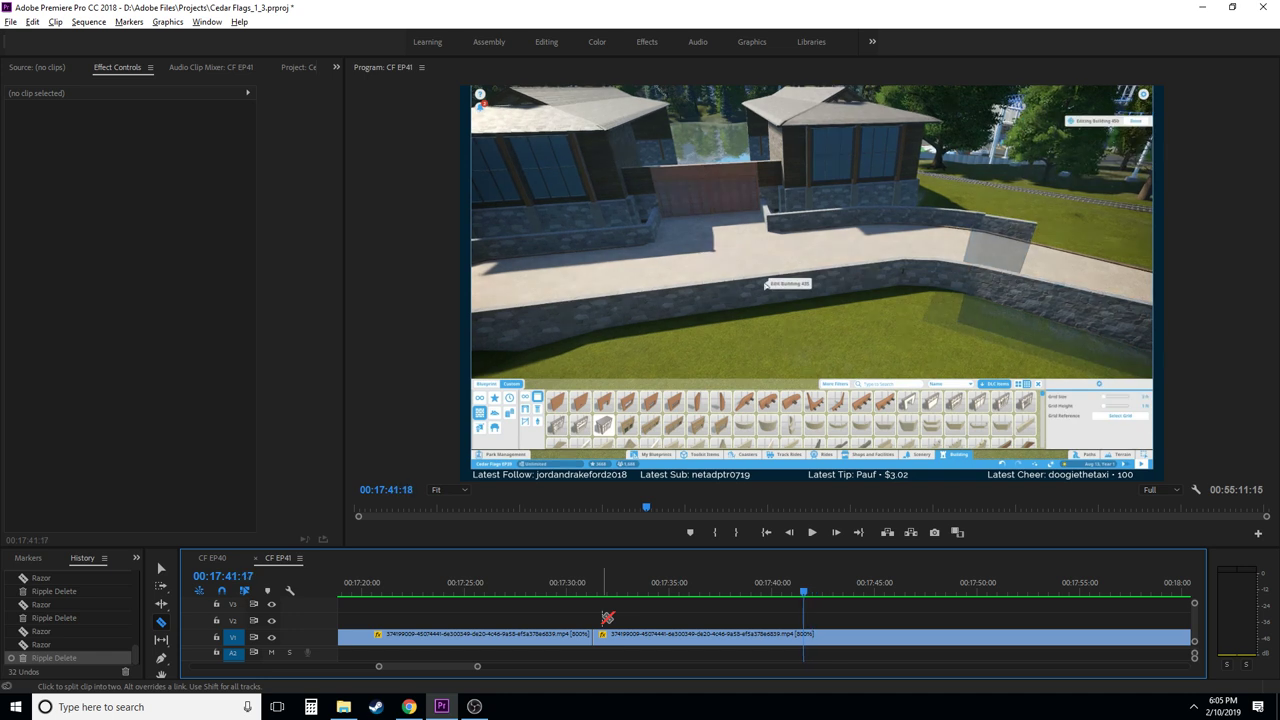
key(l)
key(k)
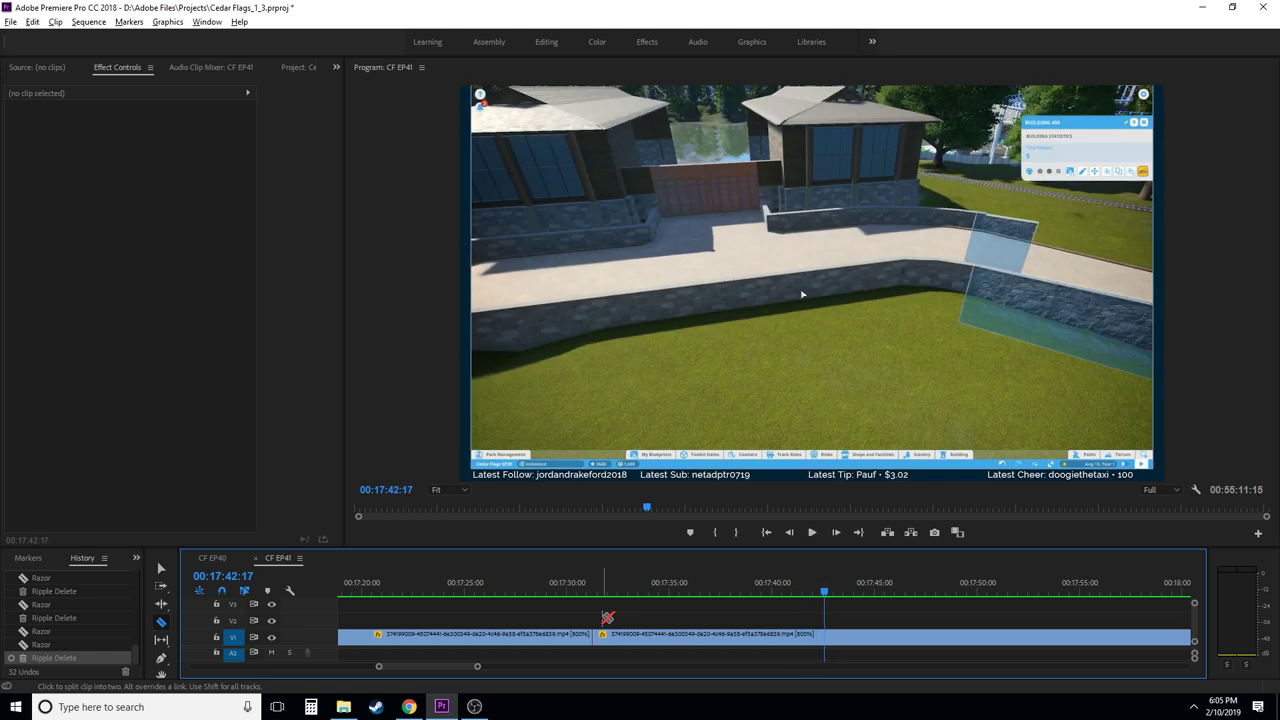
key(j)
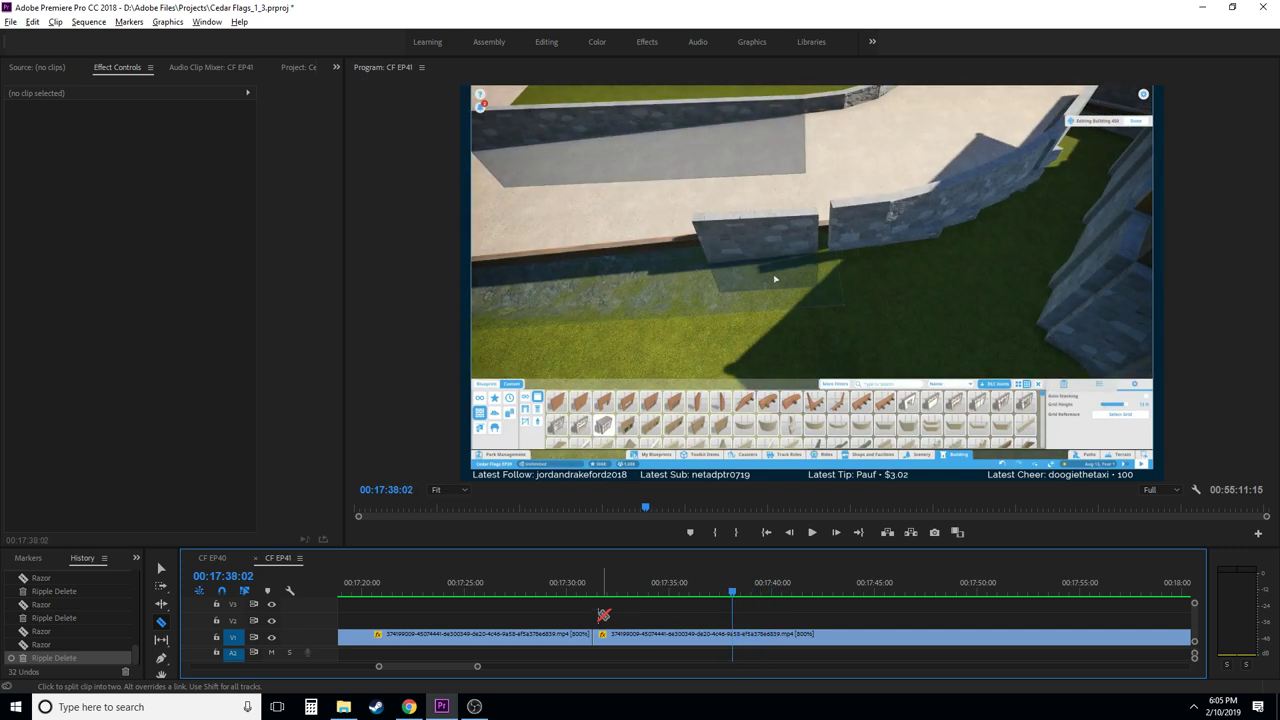
- Check the wall-placement footage from 00:17:32:11 onward frame by frame and split the V1 clip at 00:17:34:28
click(636, 596)
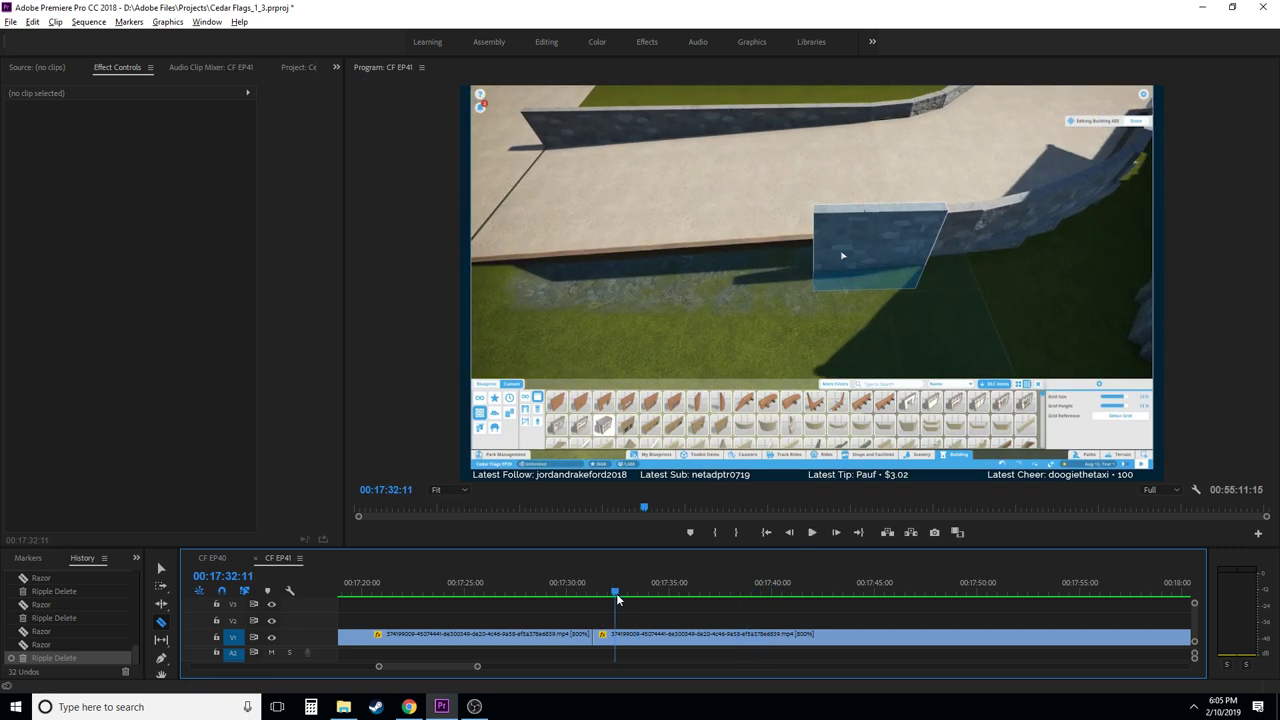
key(space)
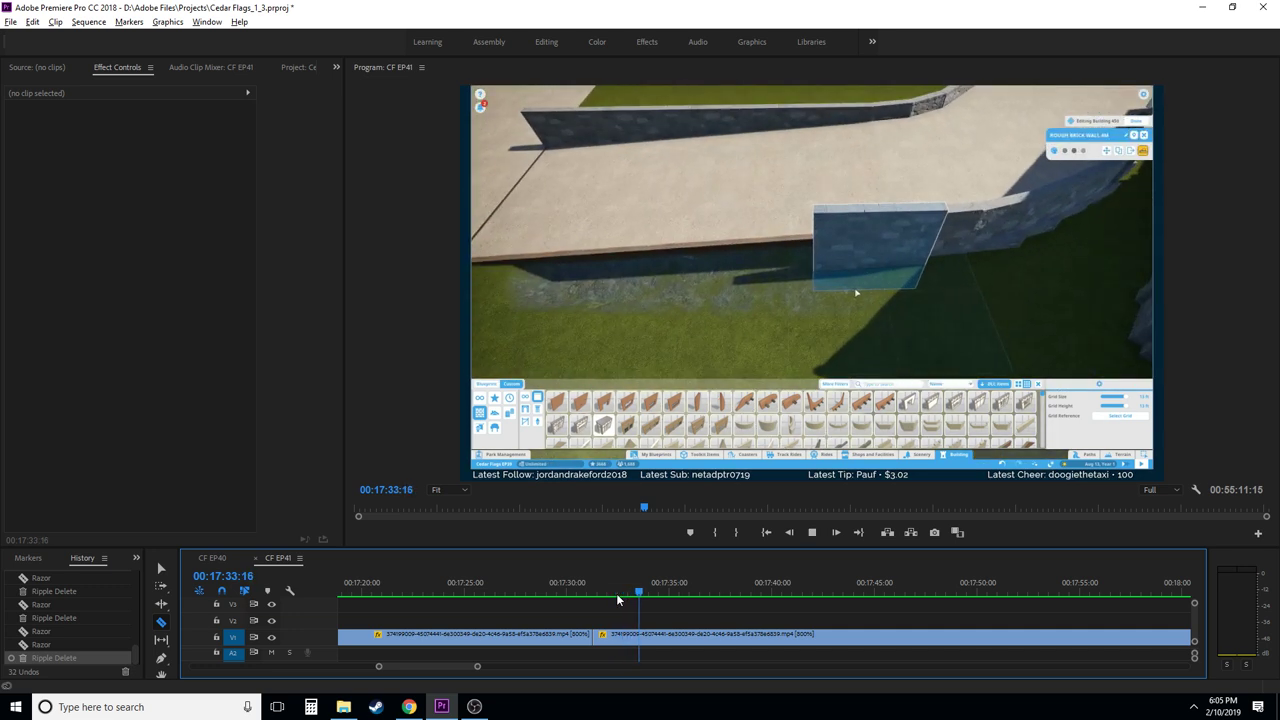
key(space)
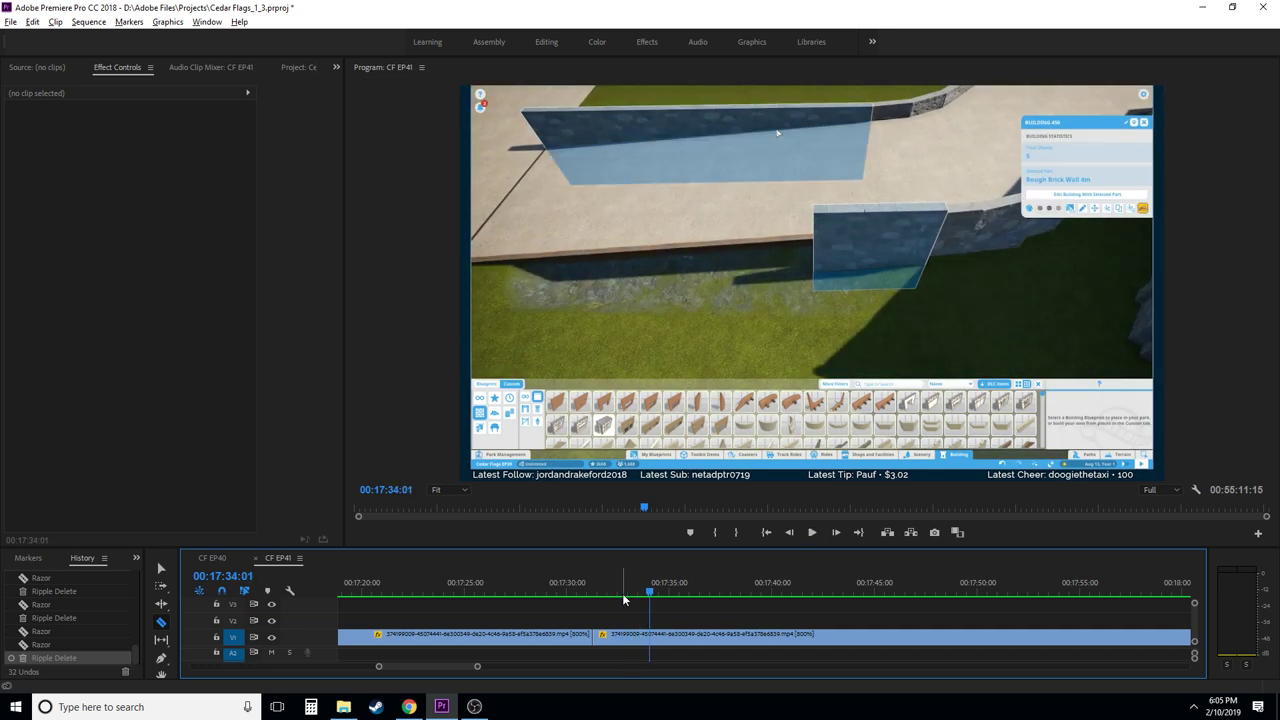
key(space)
key(space)
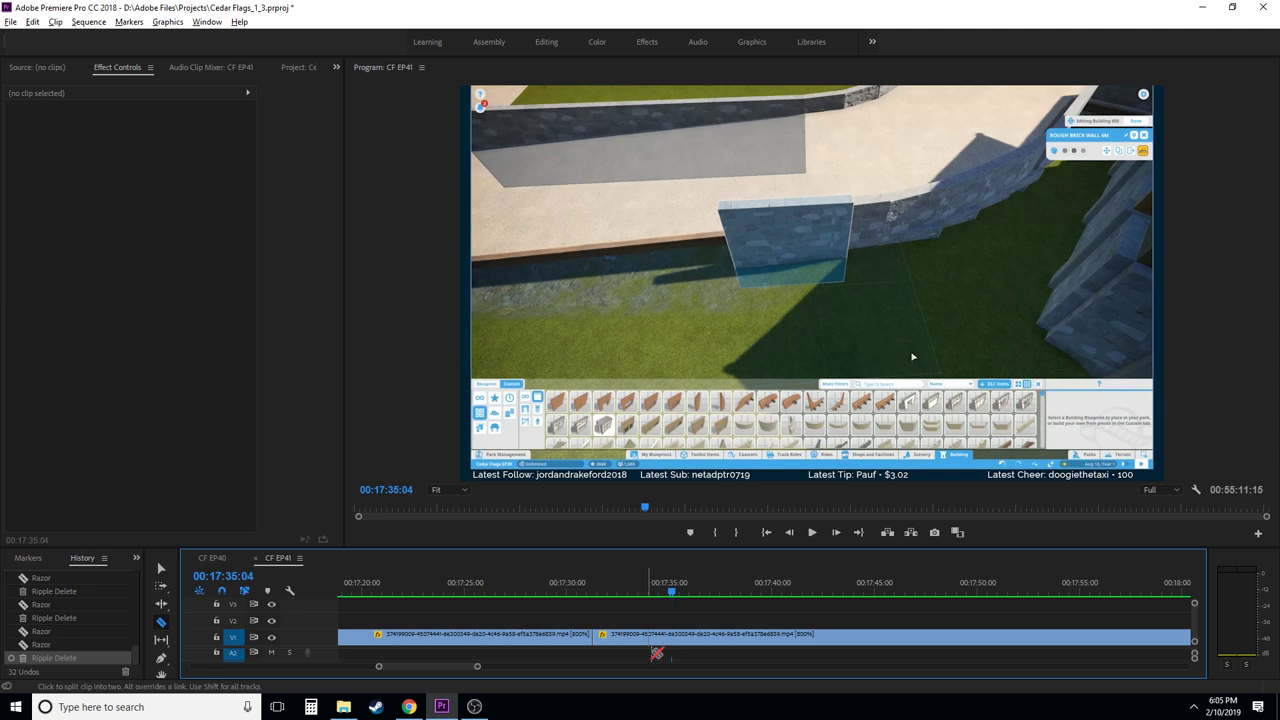
key(Left)
key(Left)
key(Left)
key(Left)
key(Left)
key(Left)
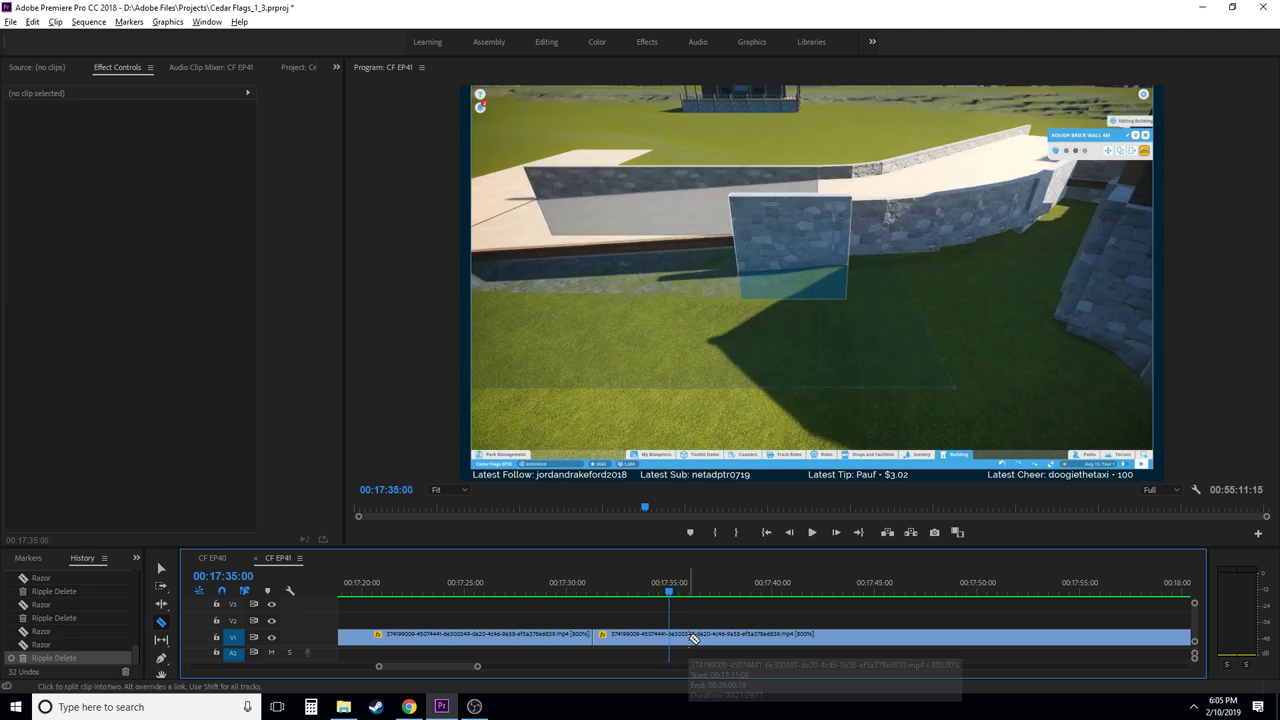
click(675, 635)
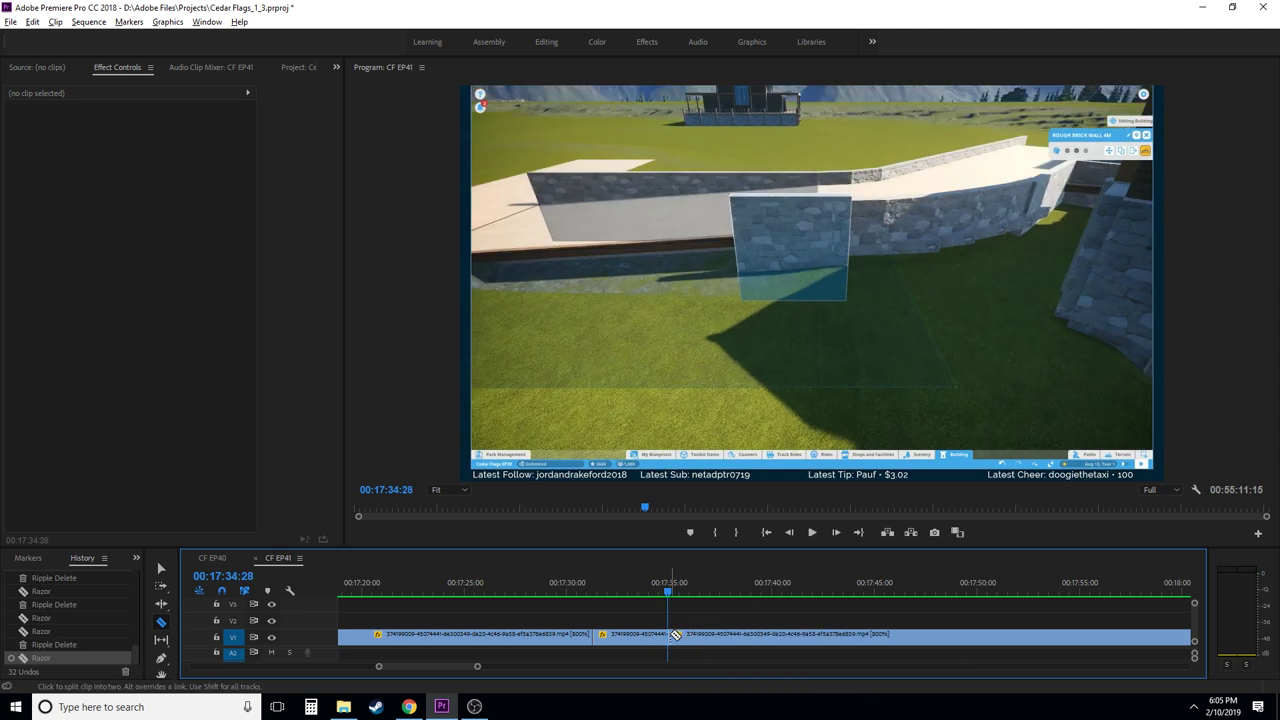
- Find where the wanted footage resumes, split the V1 clip at 00:18:01:27, and ripple delete the segment from 00:17:34:28 to that cut
drag(714, 598, 1020, 590)
scroll(1020, 600, down, 4)
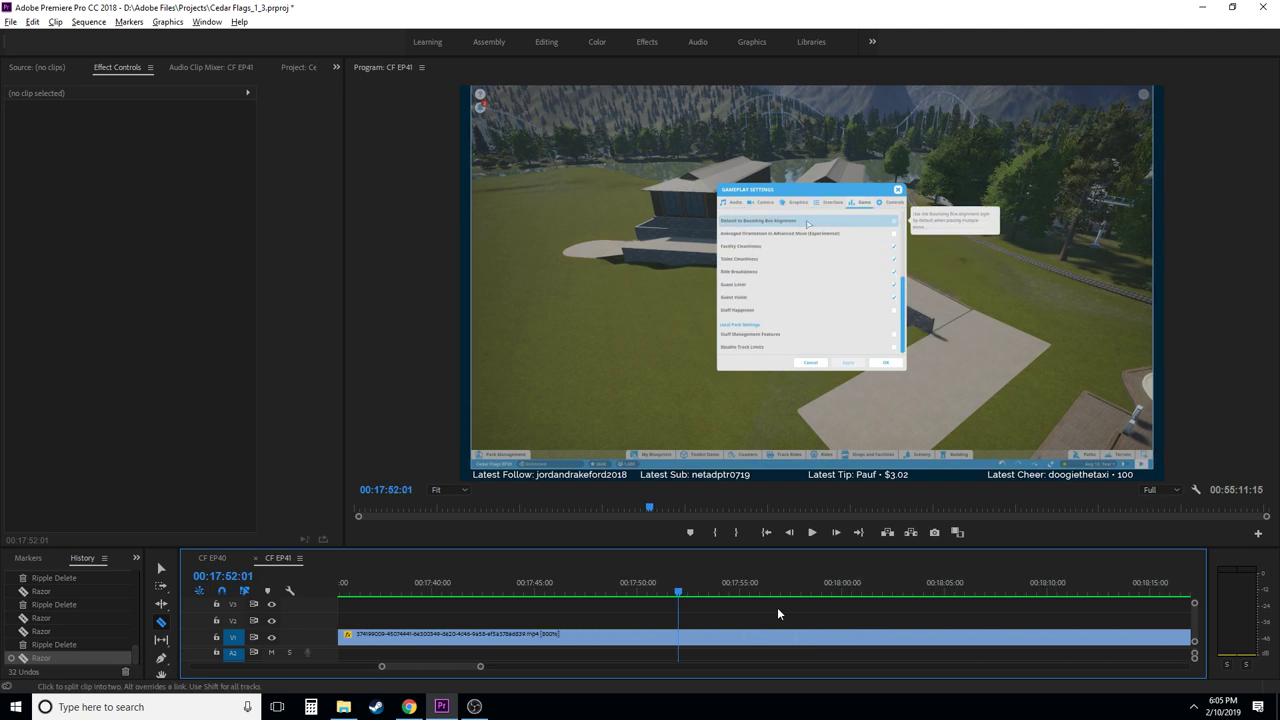
drag(726, 590, 881, 590)
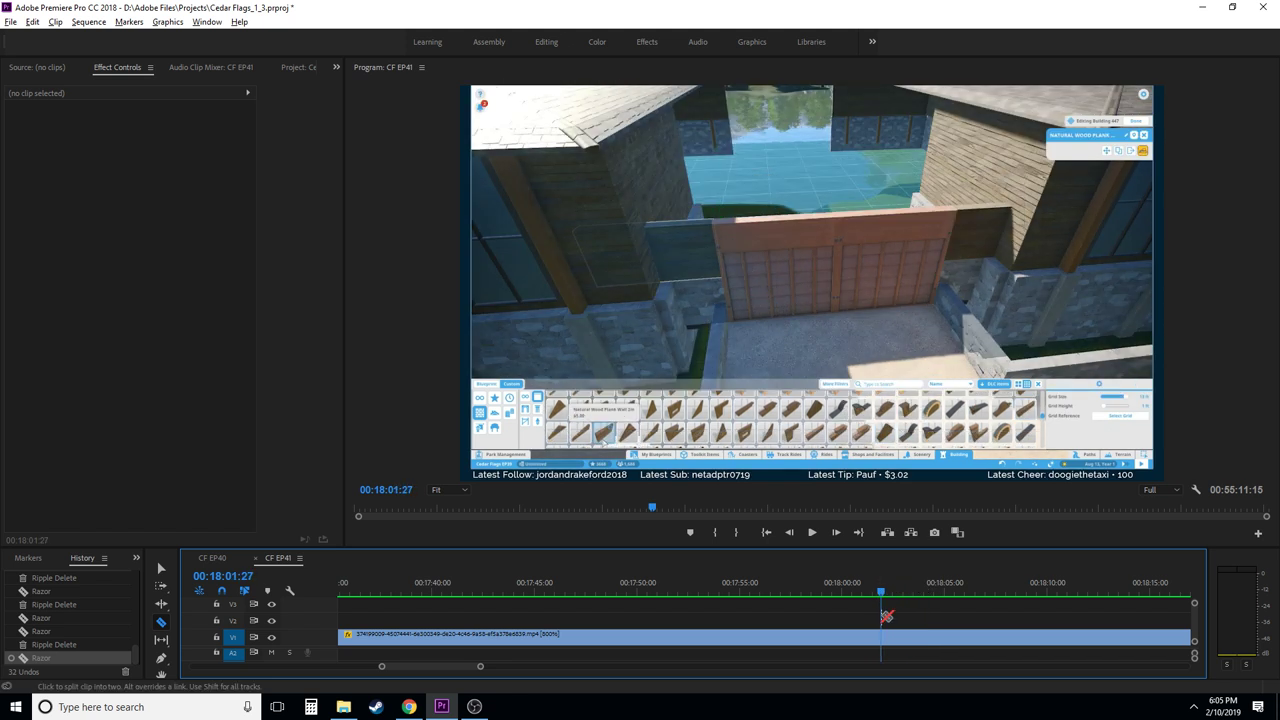
click(883, 641)
key(v)
key(shift+Delete)
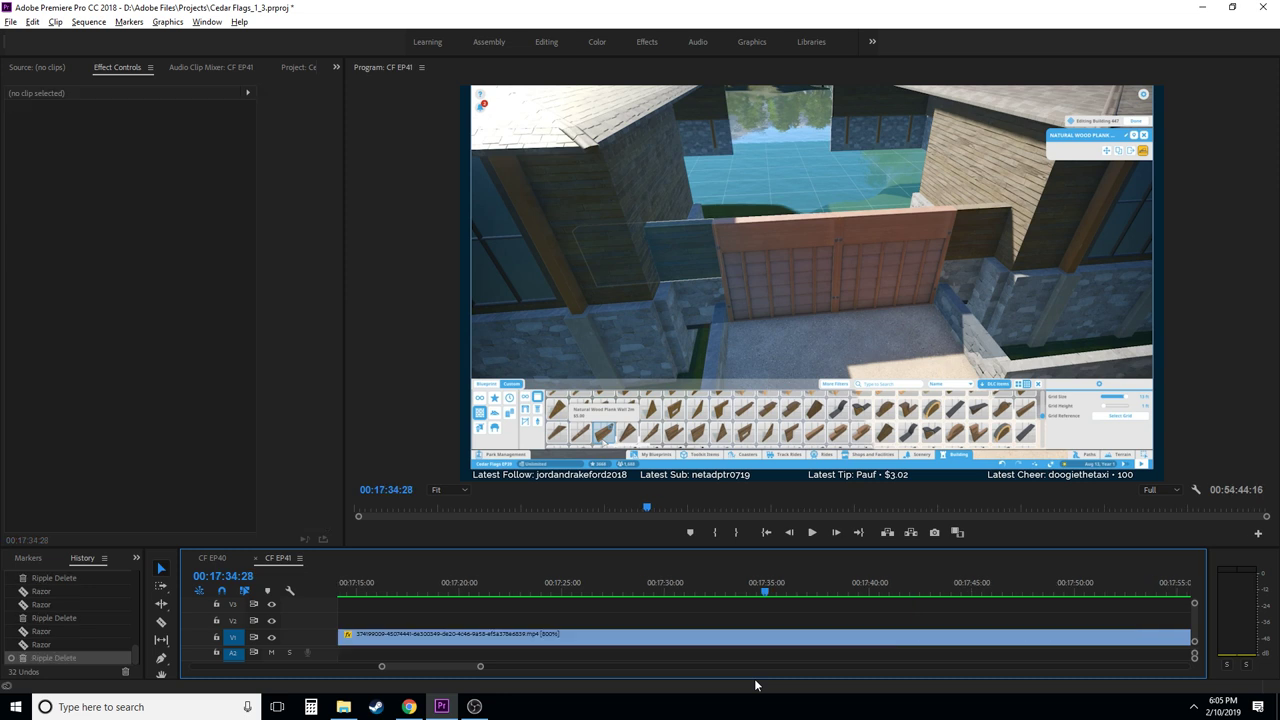
- Check the footage around the recent joins and ripple delete the short V1 segment between 00:17:31:08 and 00:17:34:28
key(space)
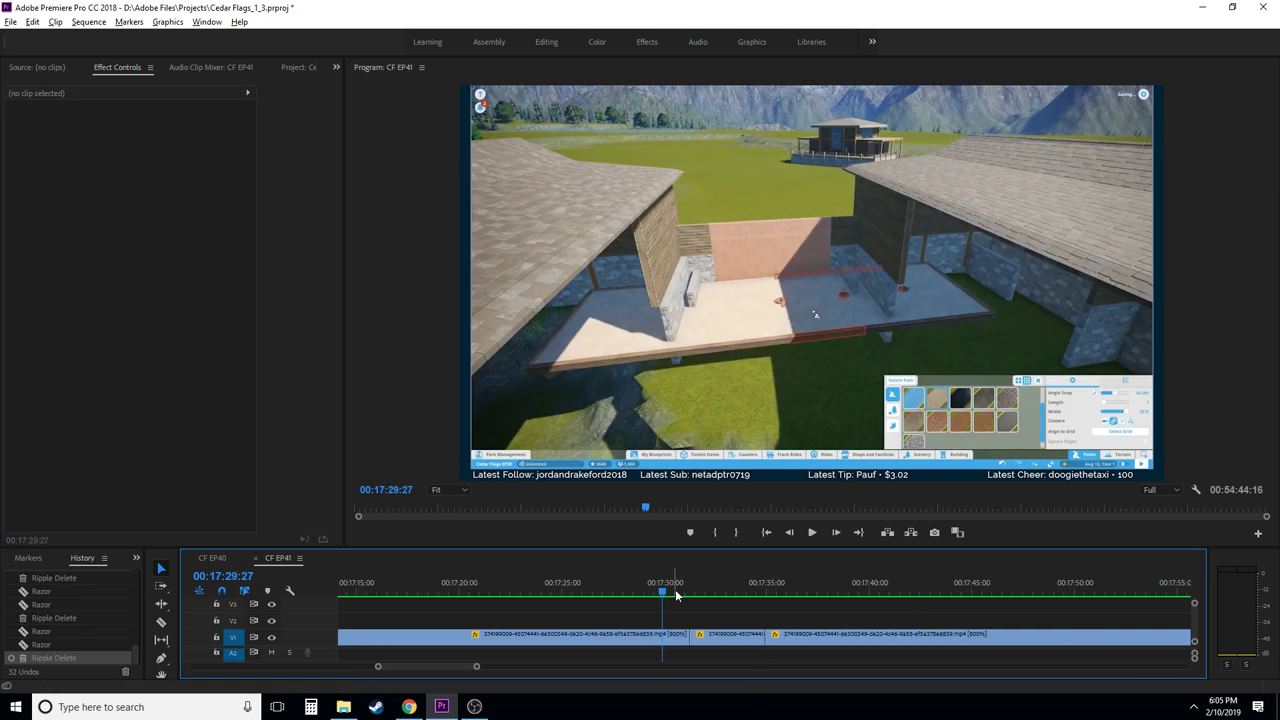
key(space)
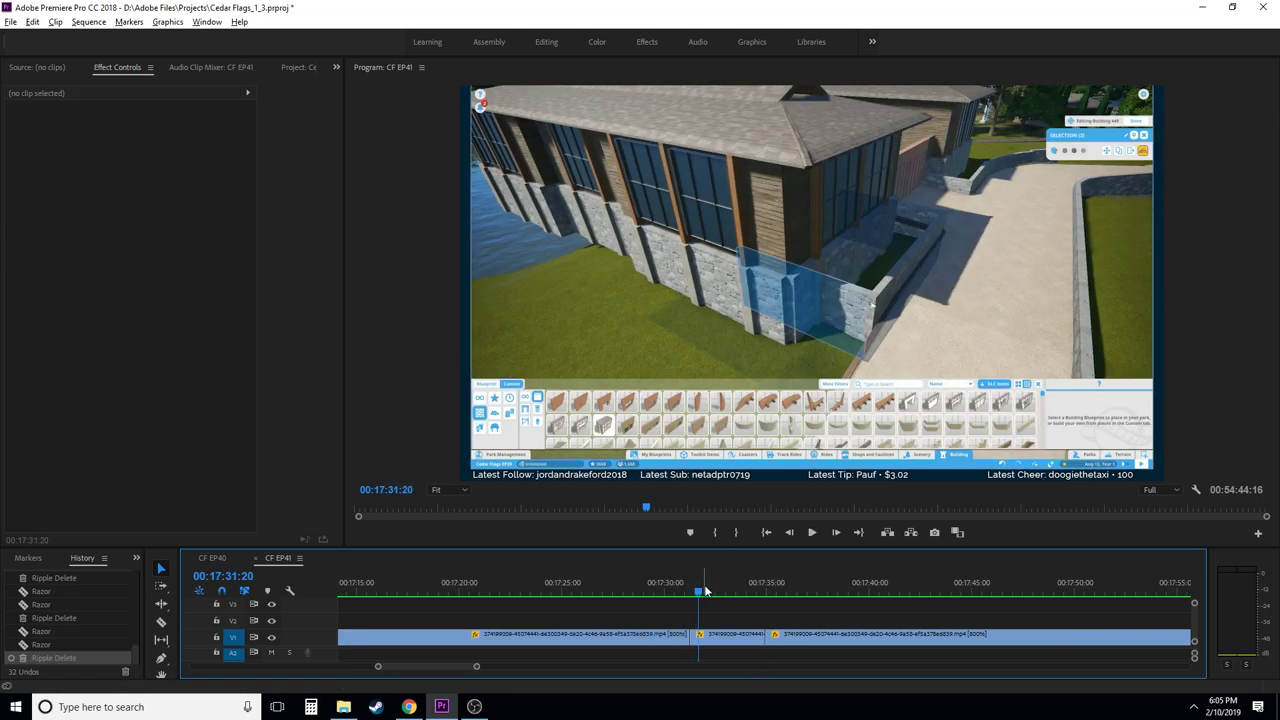
click(736, 636)
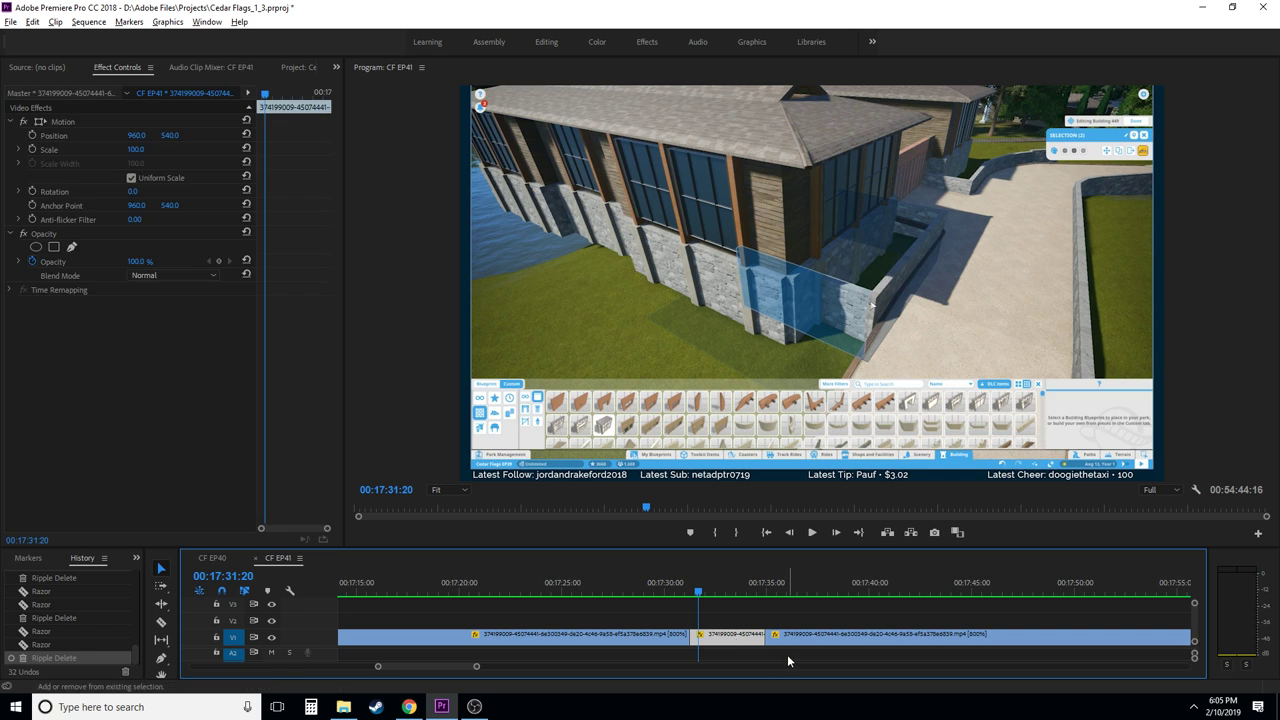
key(shift+Delete)
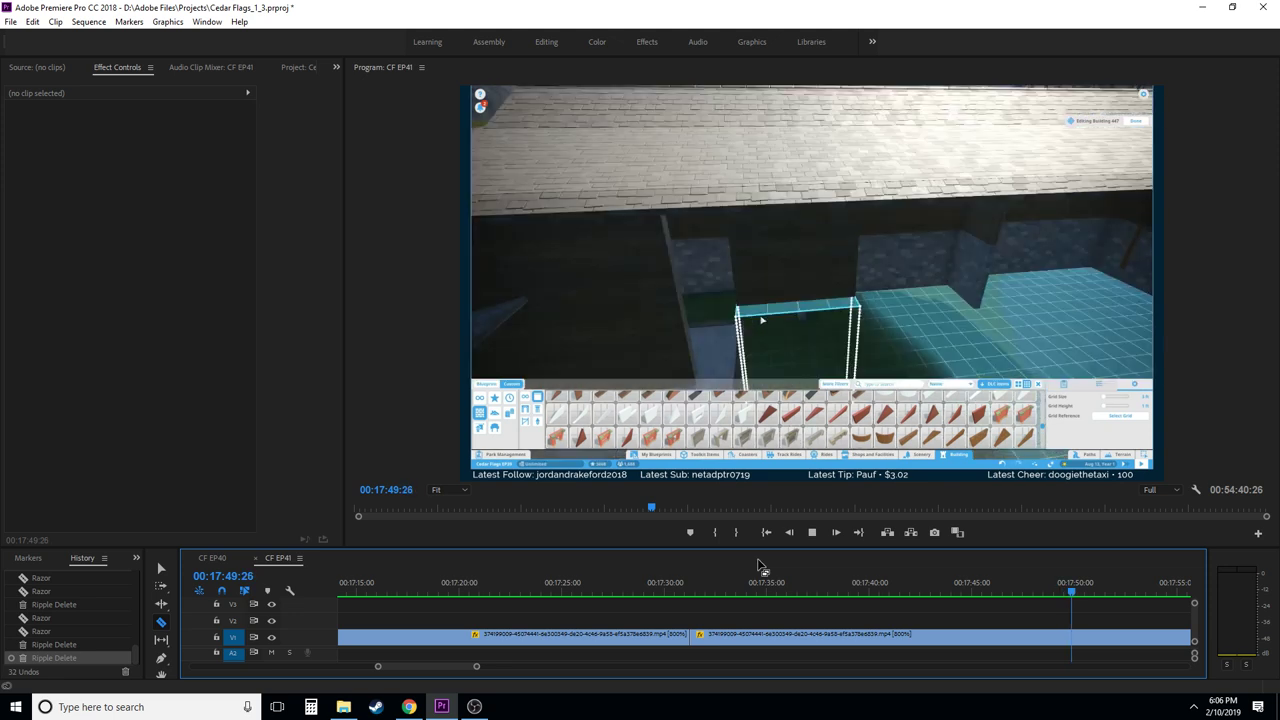
- Play on past the 00:17:31:08 join to where the camera moves away from the buildings and split the V1 clip at 00:17:54:02
key(space)
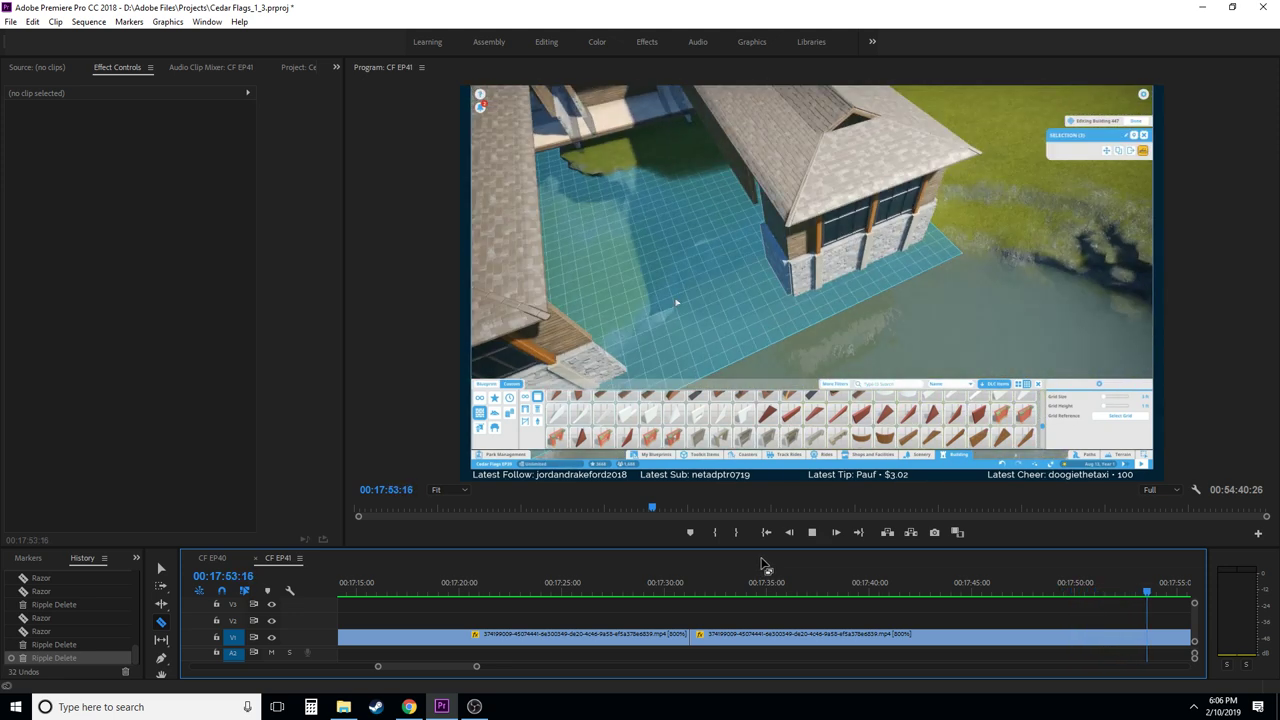
key(space)
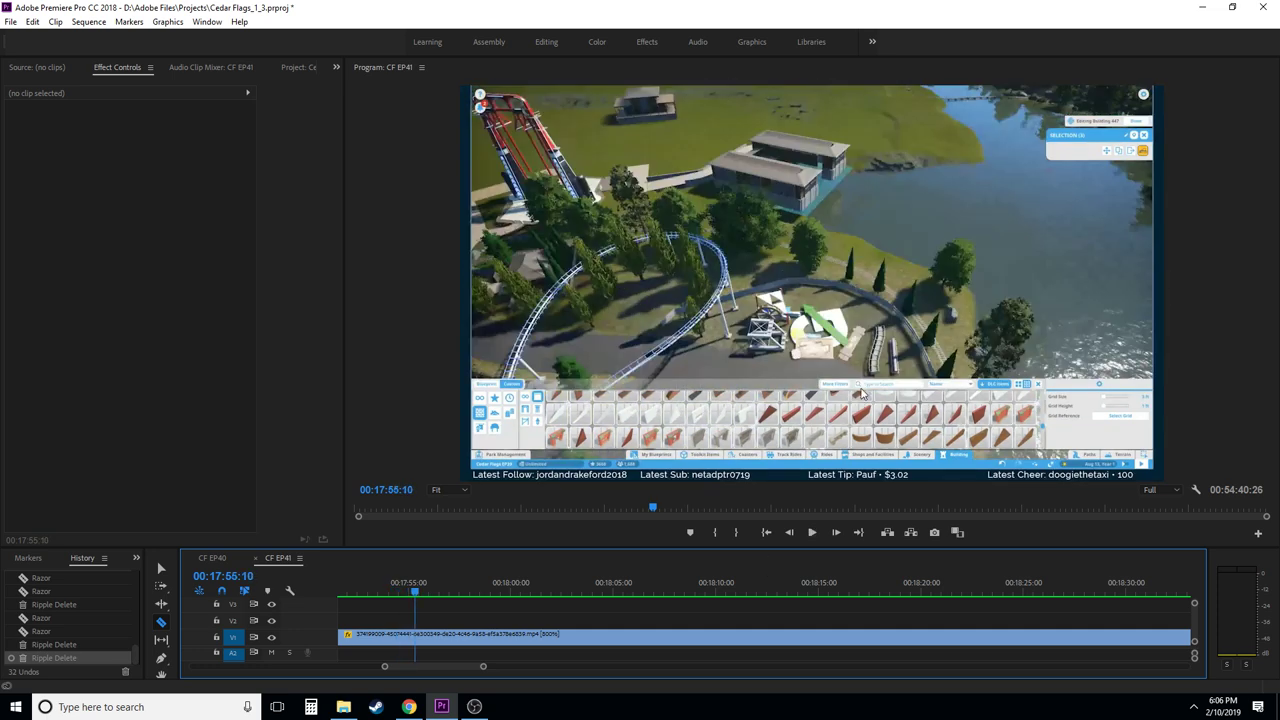
drag(397, 596, 391, 594)
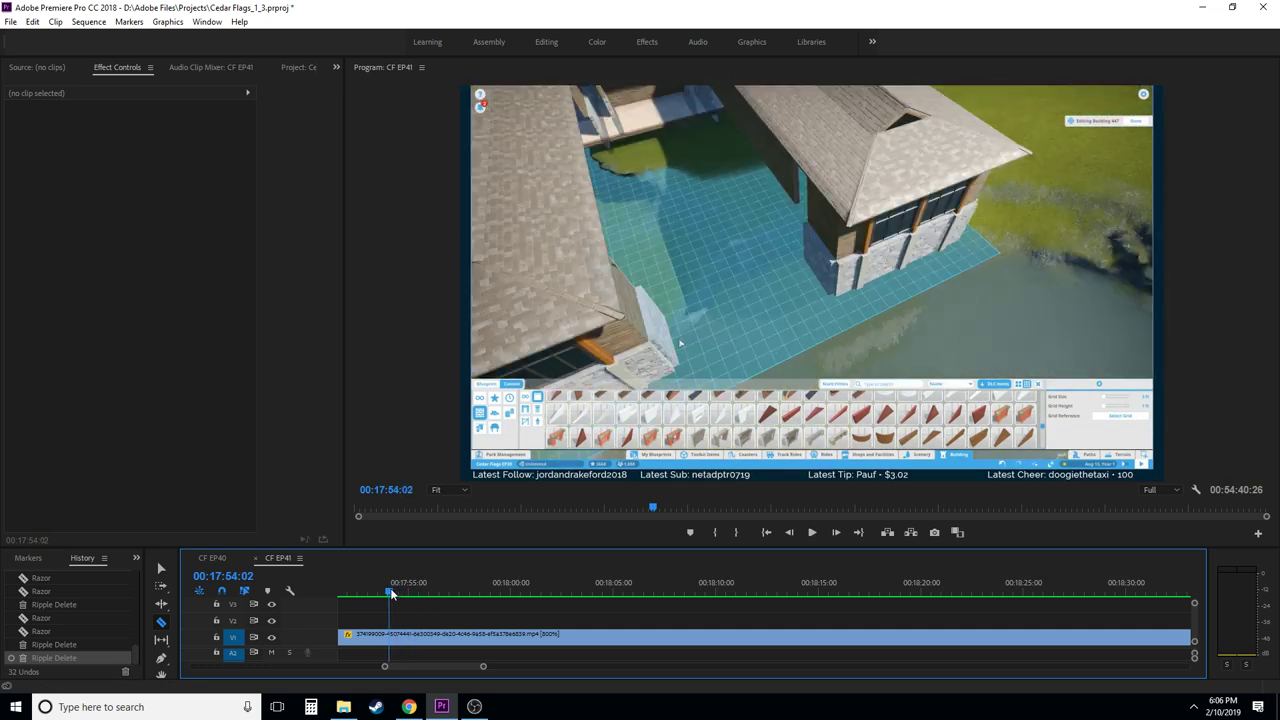
scroll(382, 595, up, 5)
key(space)
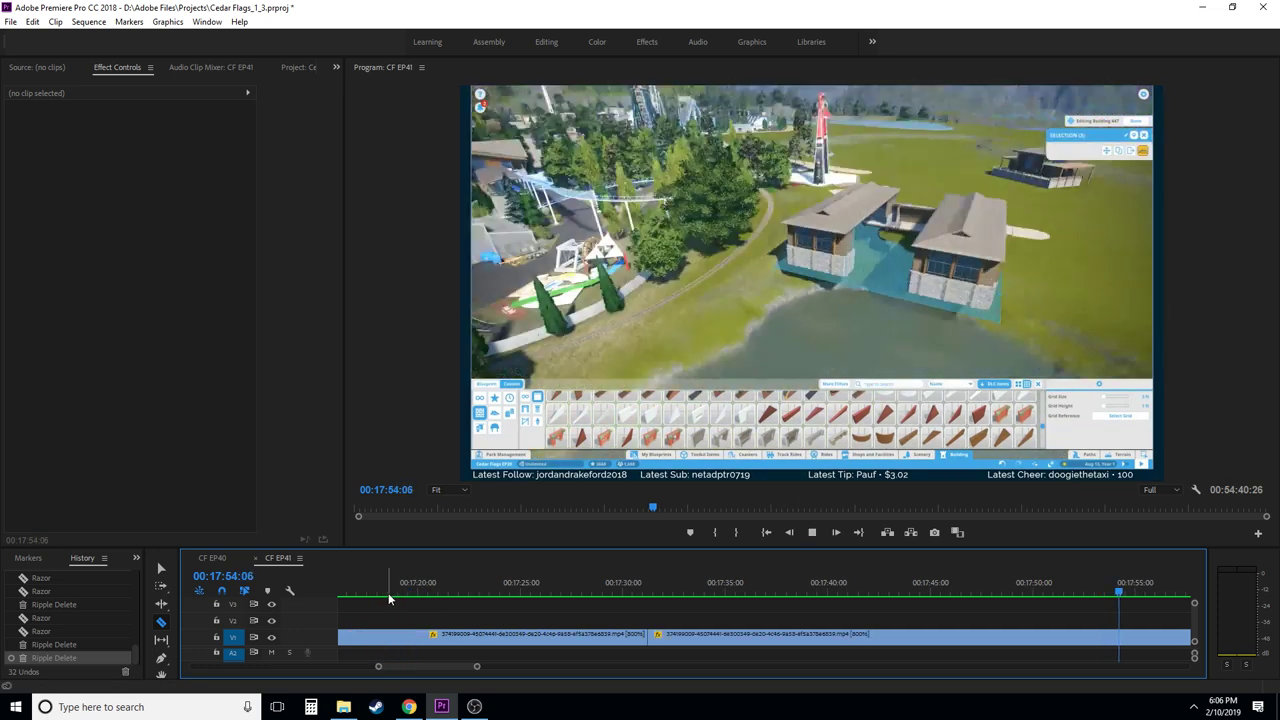
key(j)
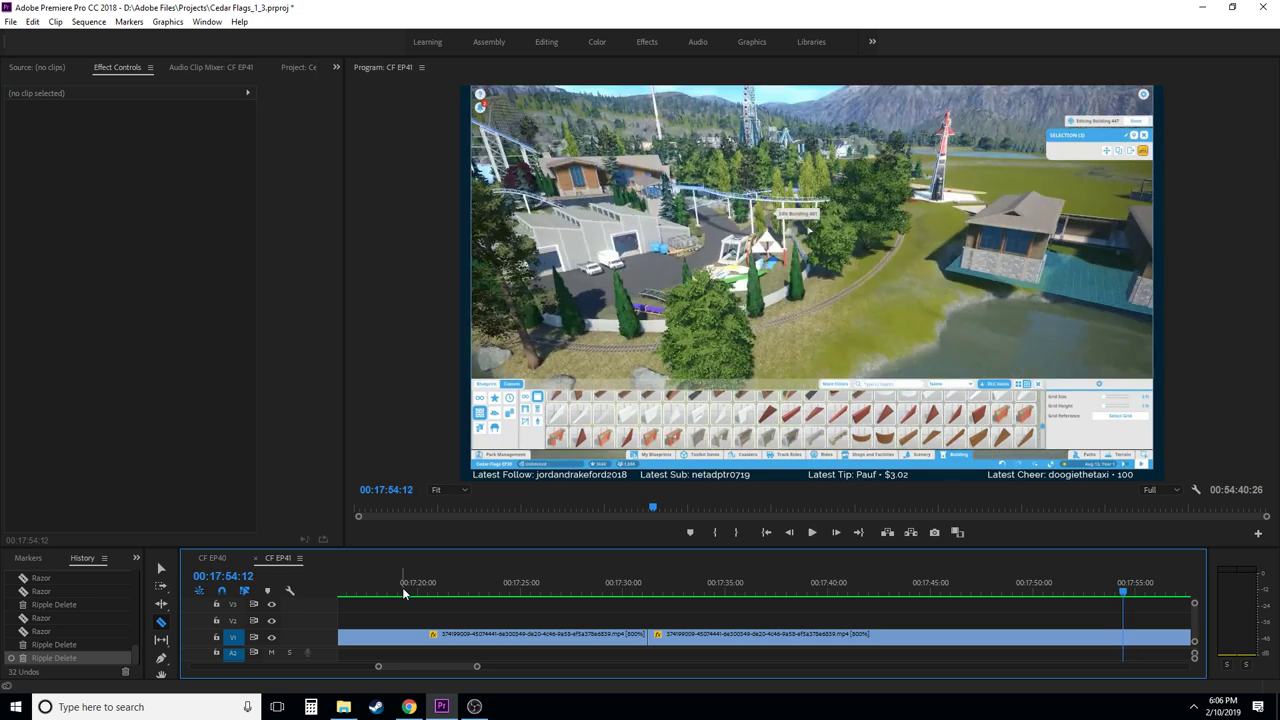
key(l)
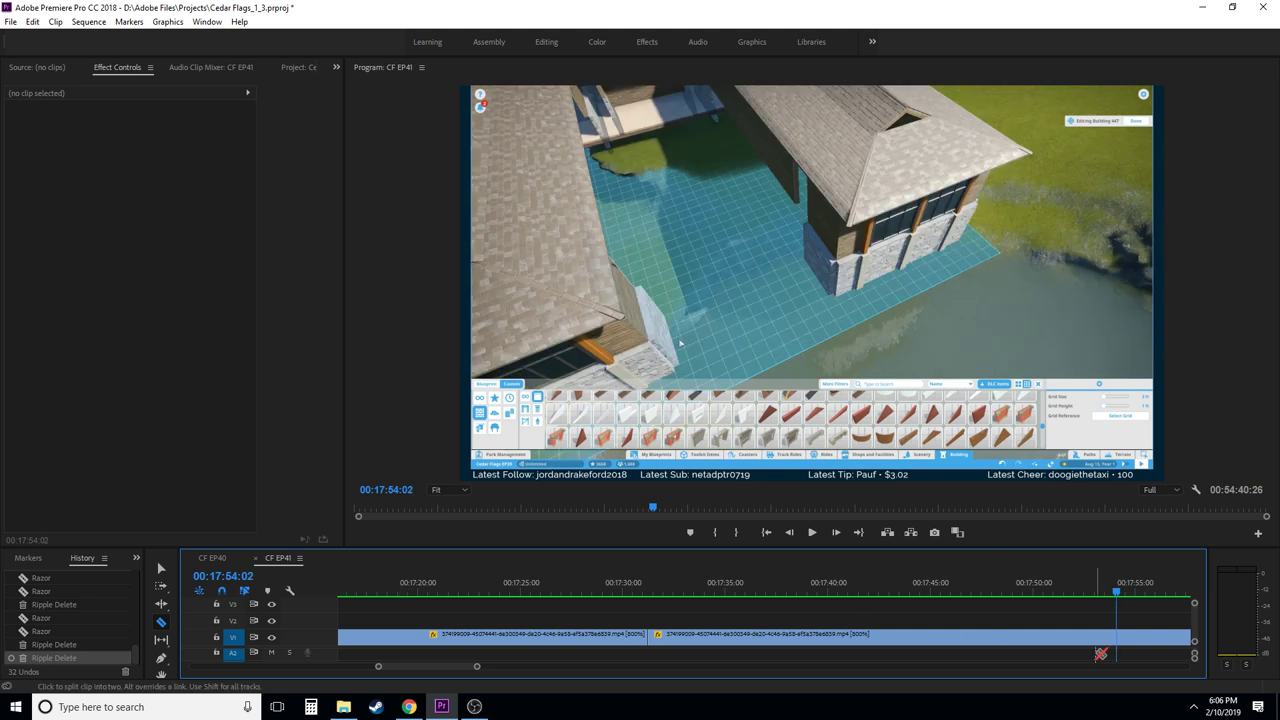
click(1123, 639)
- Split the V1 clip at about 00:17:56:00 and ripple delete the short segment starting at 00:17:54:02
scroll(1060, 640, down, 5)
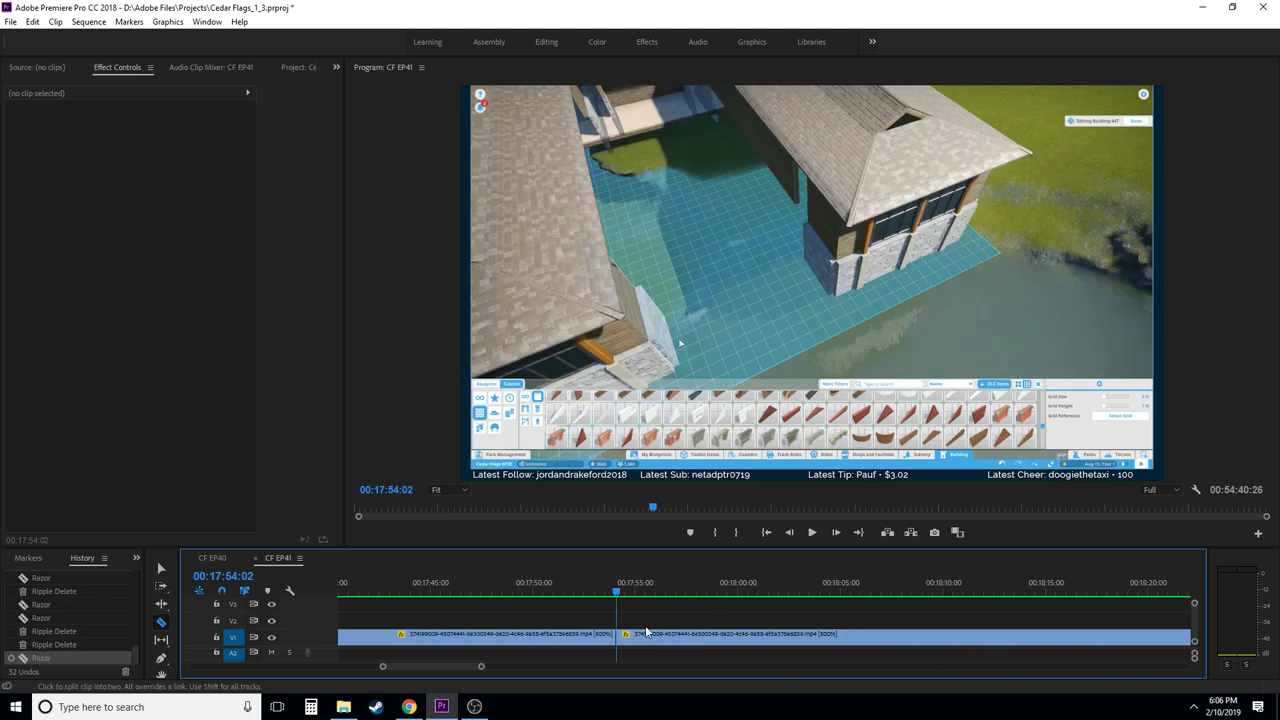
drag(640, 590, 657, 596)
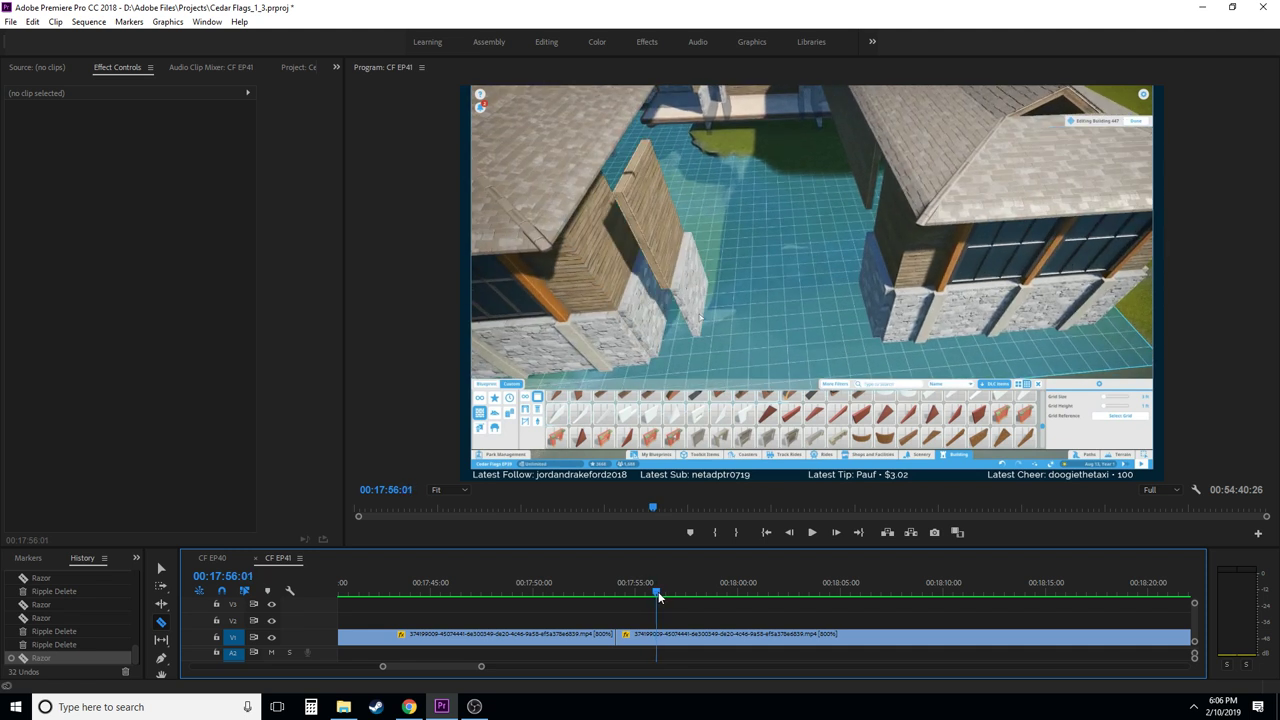
click(648, 644)
key(shift+Delete)
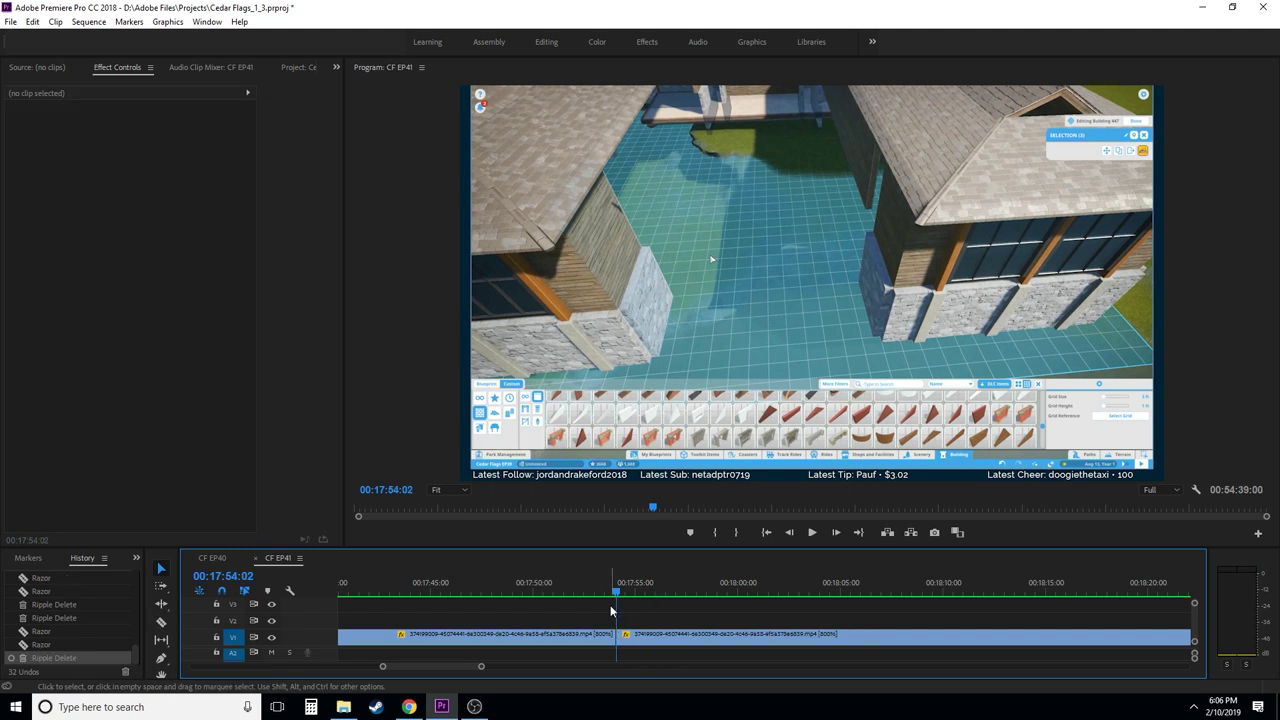
- Play through the footage after the 00:17:54:02 join and split the V1 clip at 00:18:55:05
key(space)
key(c)
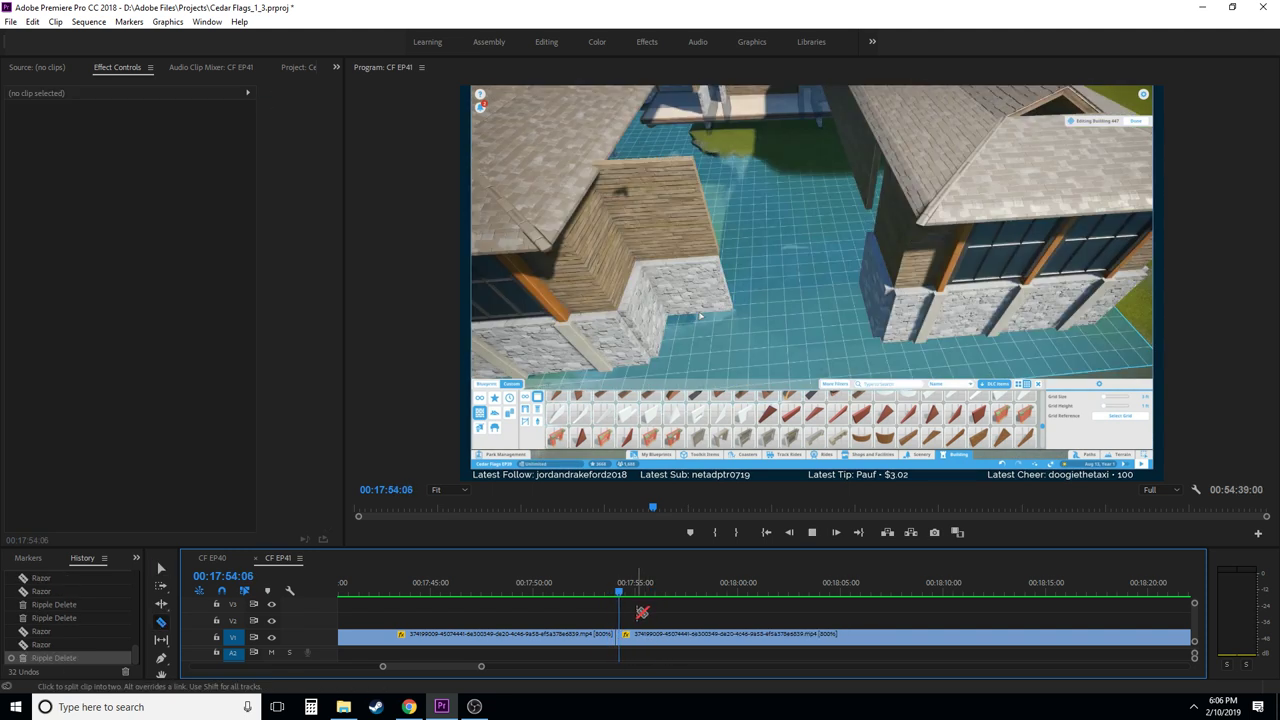
click(600, 588)
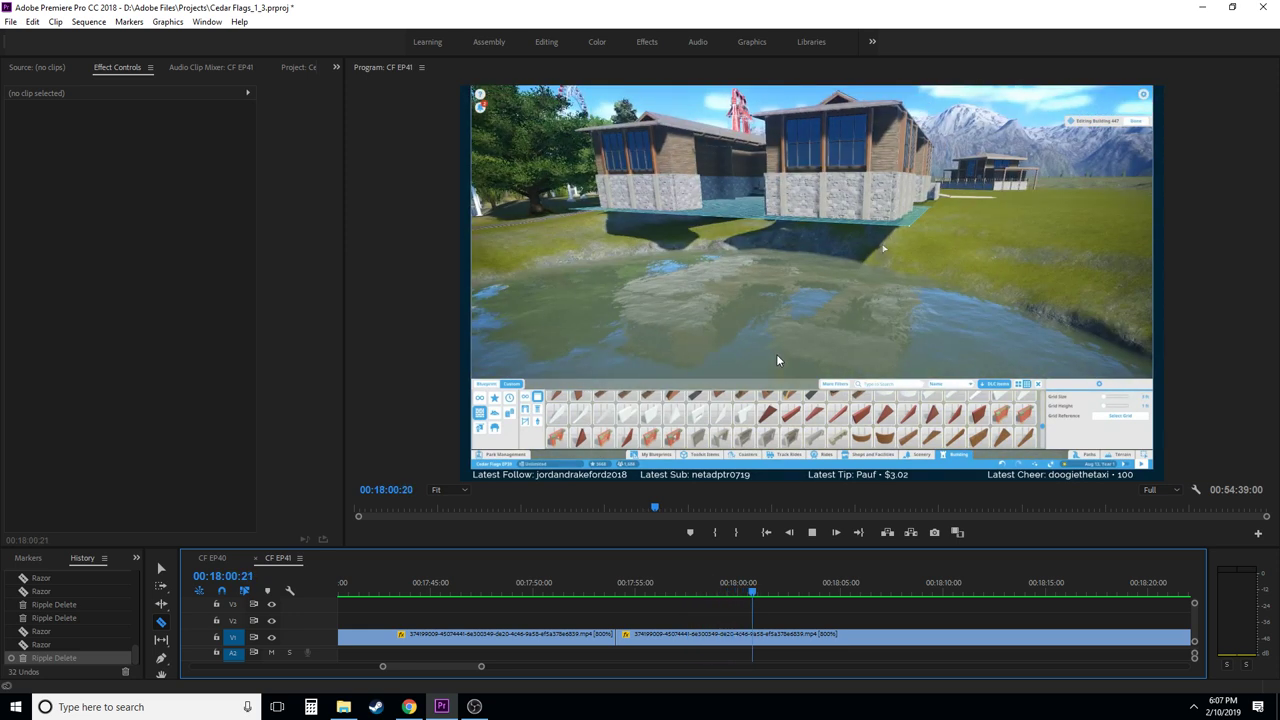
key(space)
key(space)
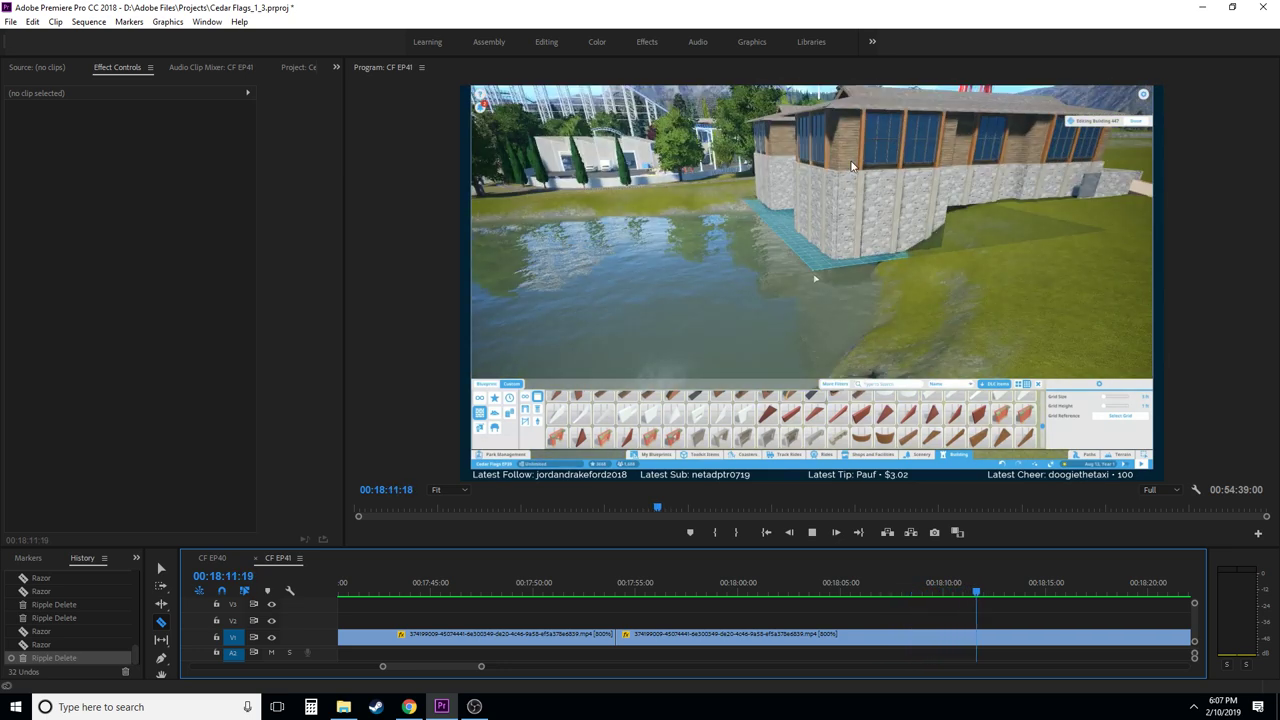
scroll(914, 597, down, 5)
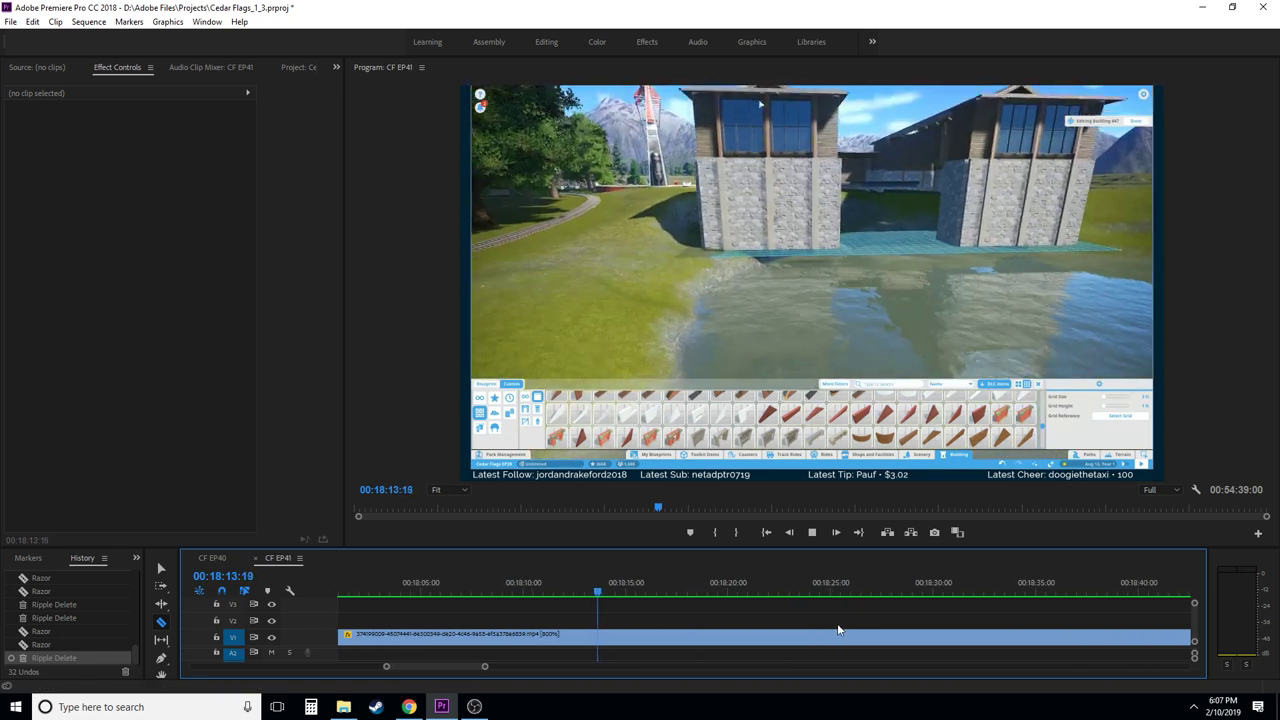
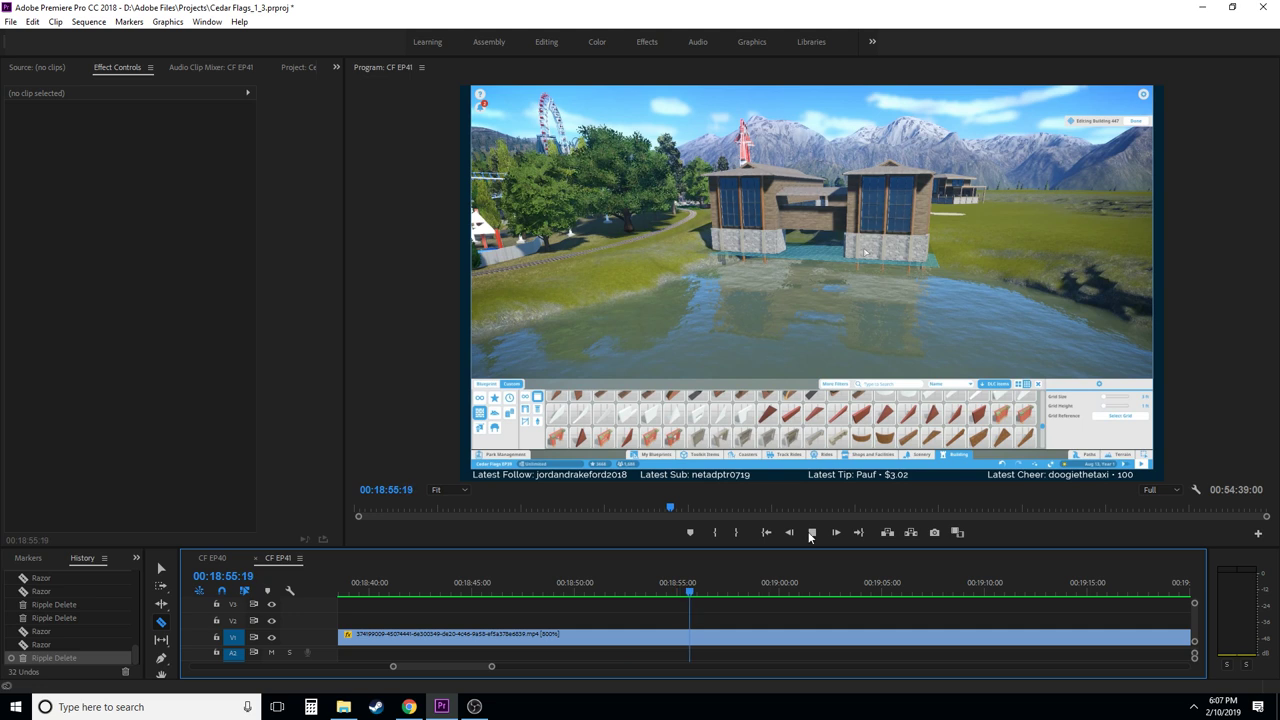
drag(688, 600, 617, 592)
key(space)
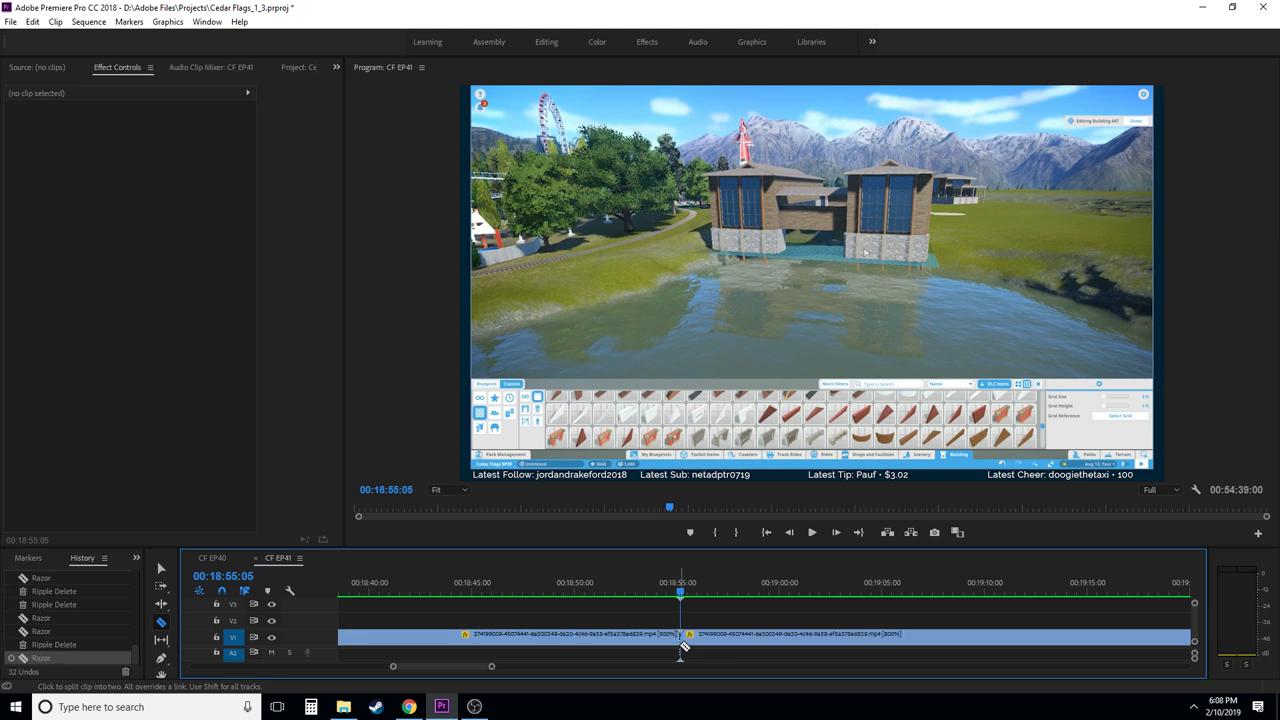
- Split the V1 clip at 00:19:08:08 and ripple delete the segment from 00:18:55:05 to that cut
scroll(668, 627, down, 2)
drag(490, 594, 630, 562)
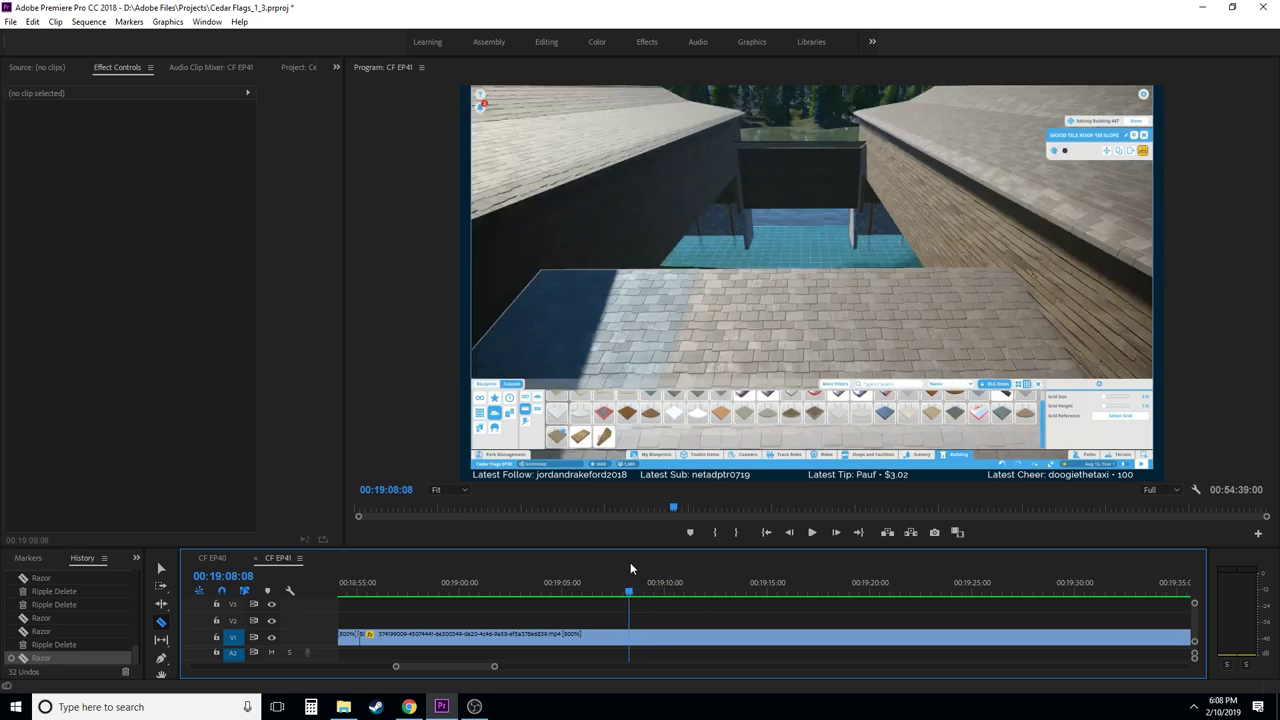
click(630, 634)
click(598, 634)
key(shift+Delete)
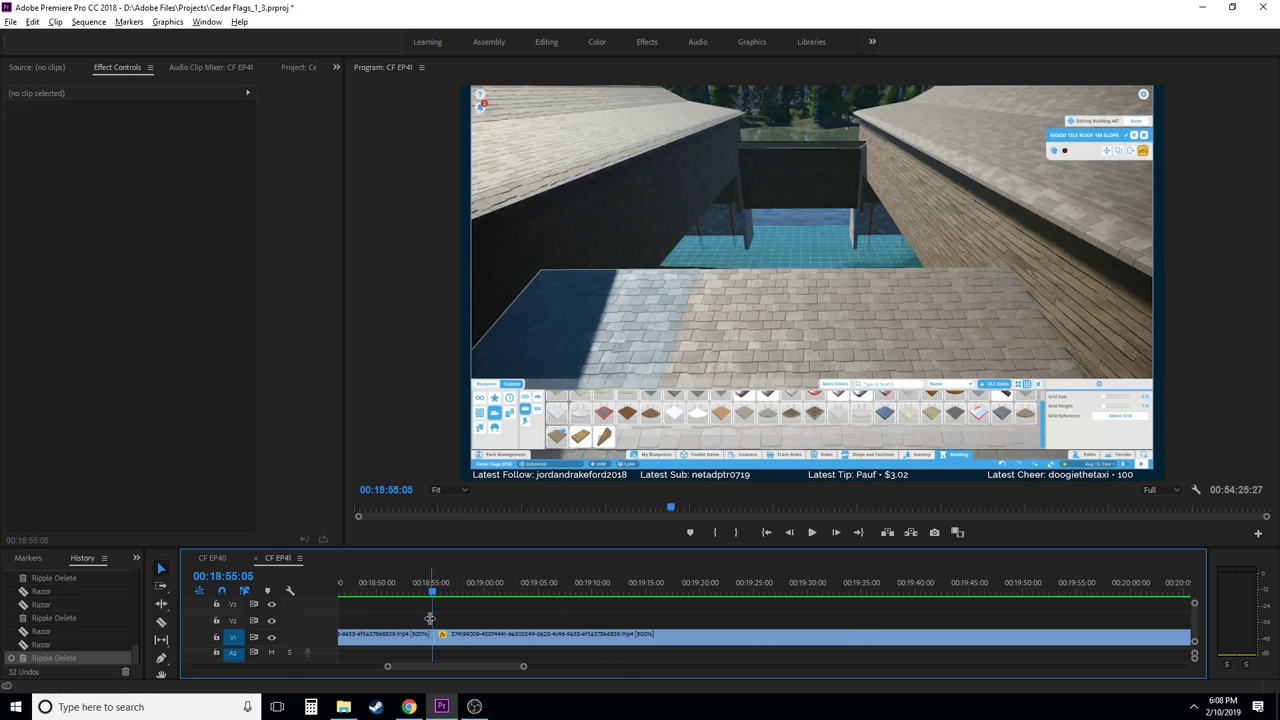
- Review the footage after the 00:18:55:05 join and split the V1 clip at 00:19:00:02
key(c)
click(419, 589)
key(space)
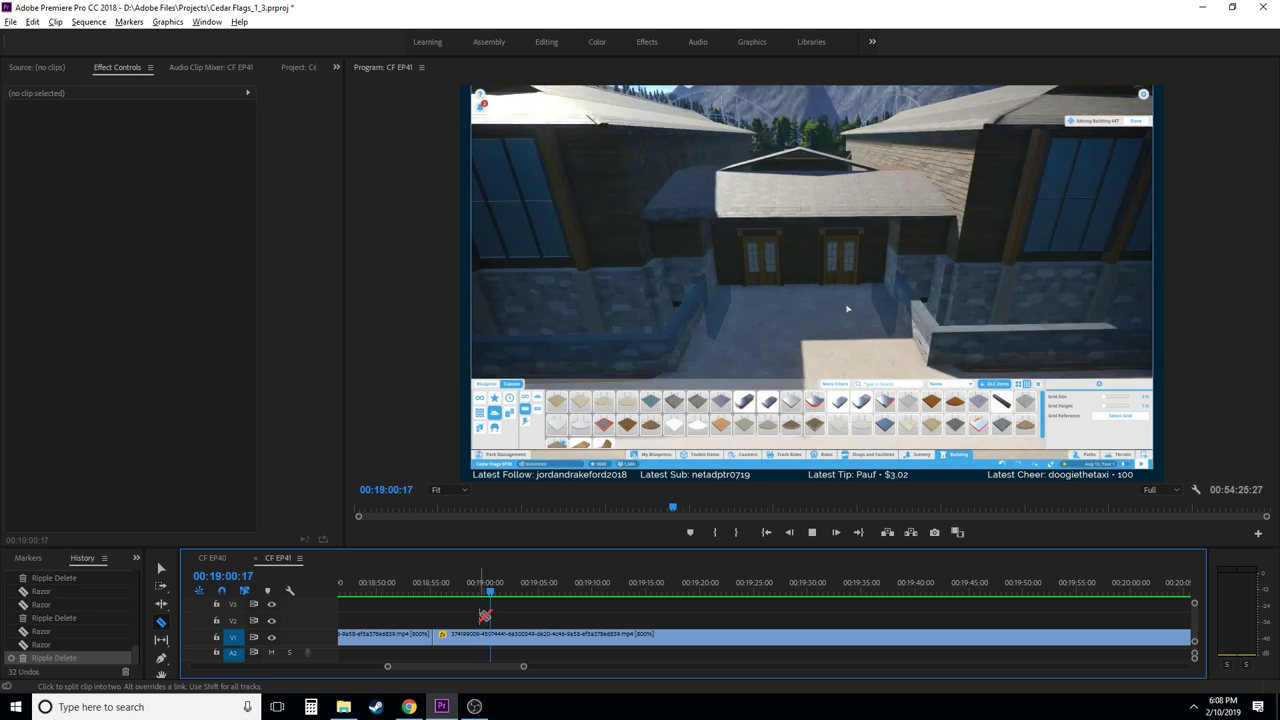
key(space)
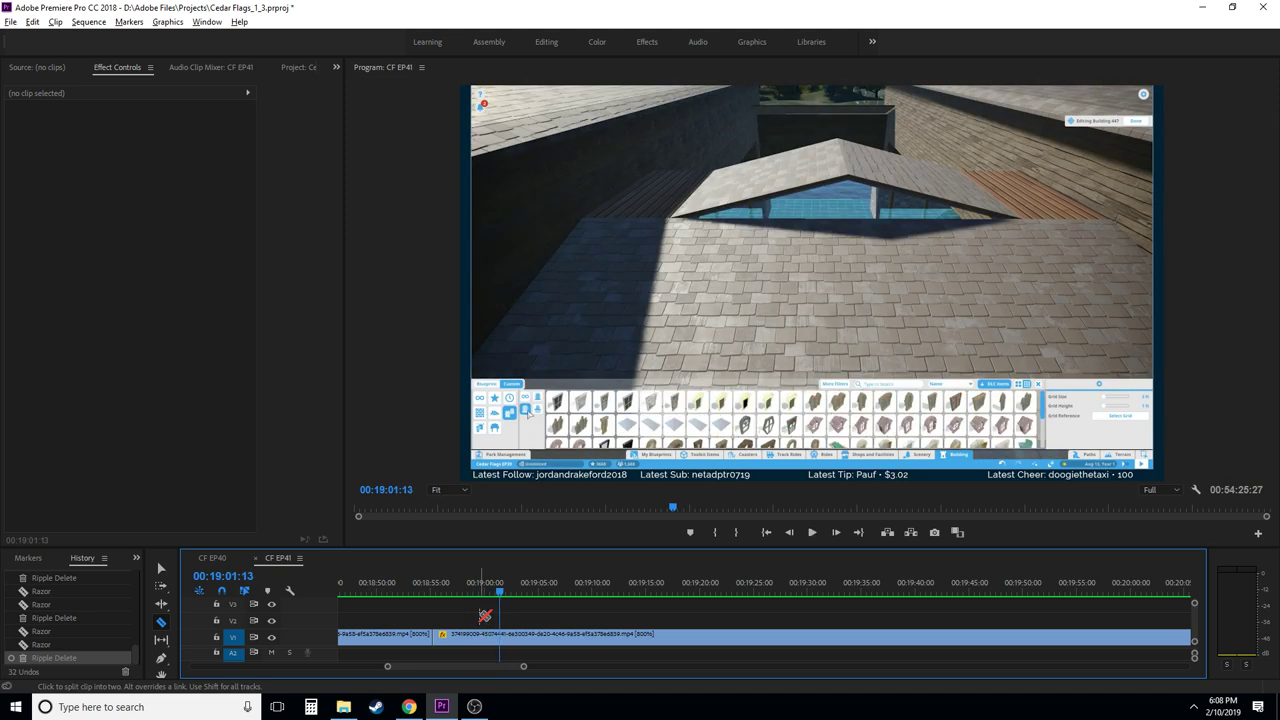
key(shift+Left)
key(shift+Left)
key(shift+Left)
key(shift+Left)
key(shift+Left)
key(shift+Left)
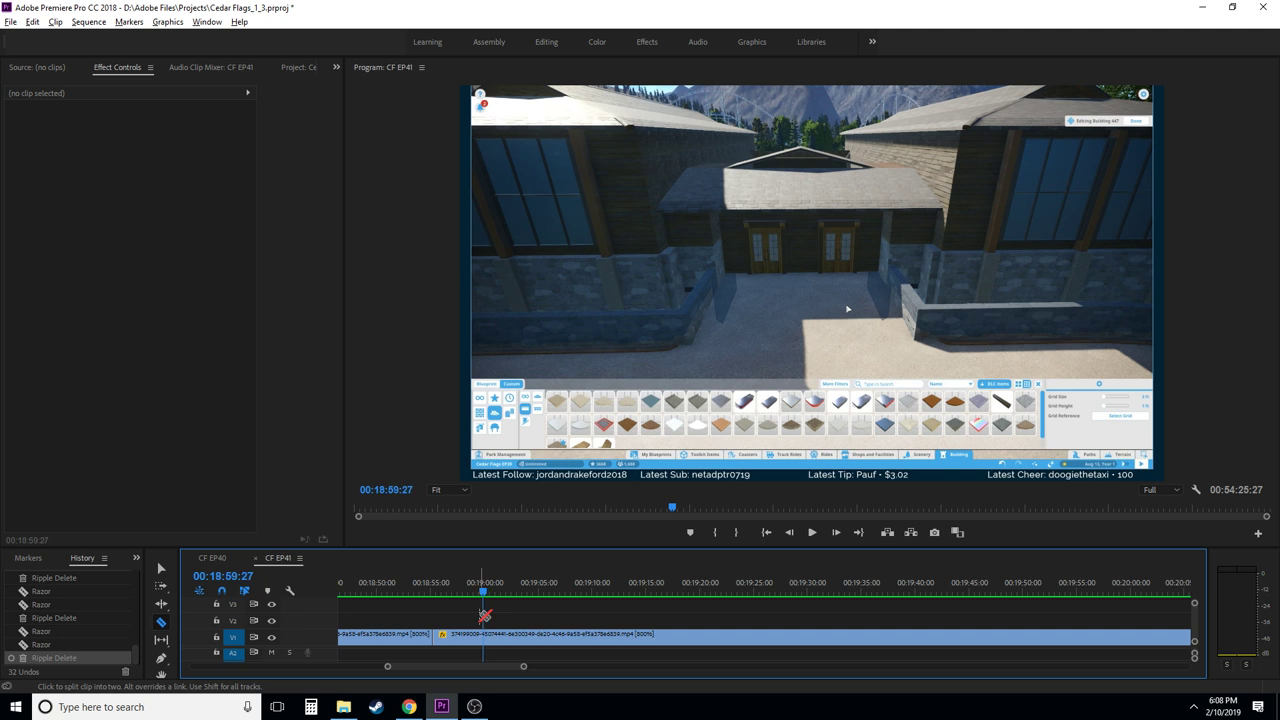
key(shift+Left)
key(shift+Left)
key(shift+Left)
key(shift+Left)
key(shift+Left)
key(shift+Left)
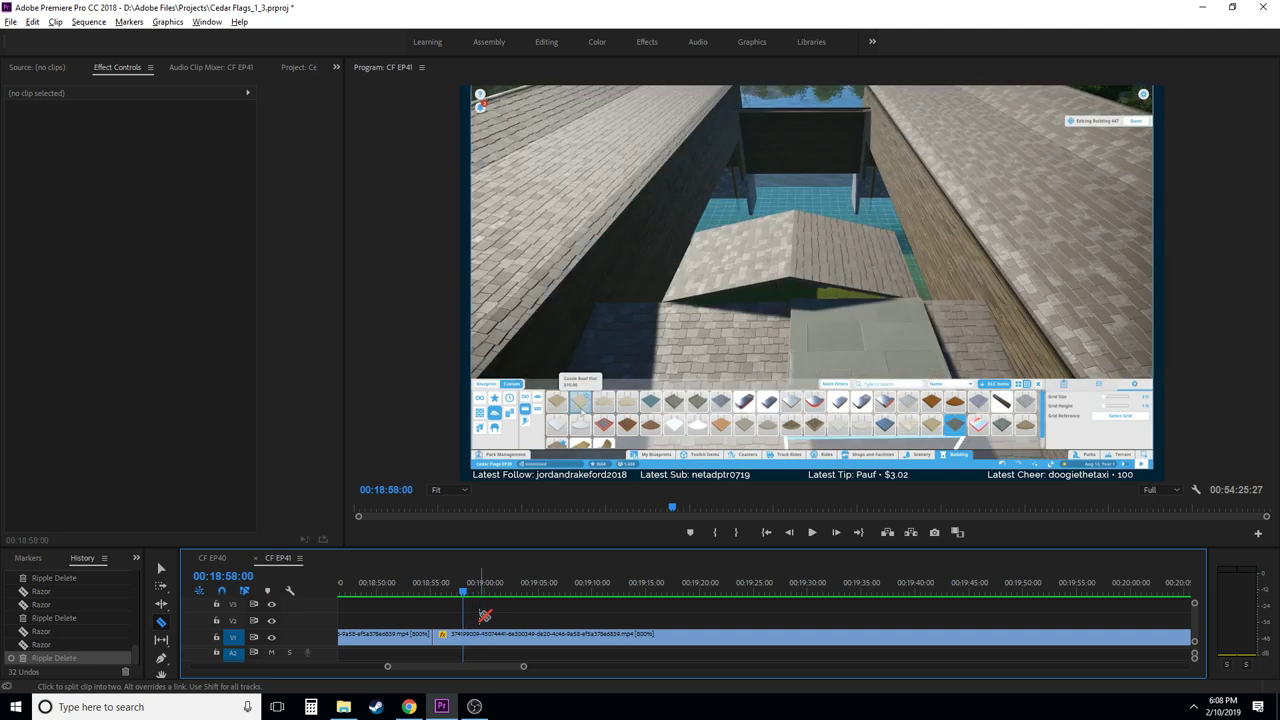
key(space)
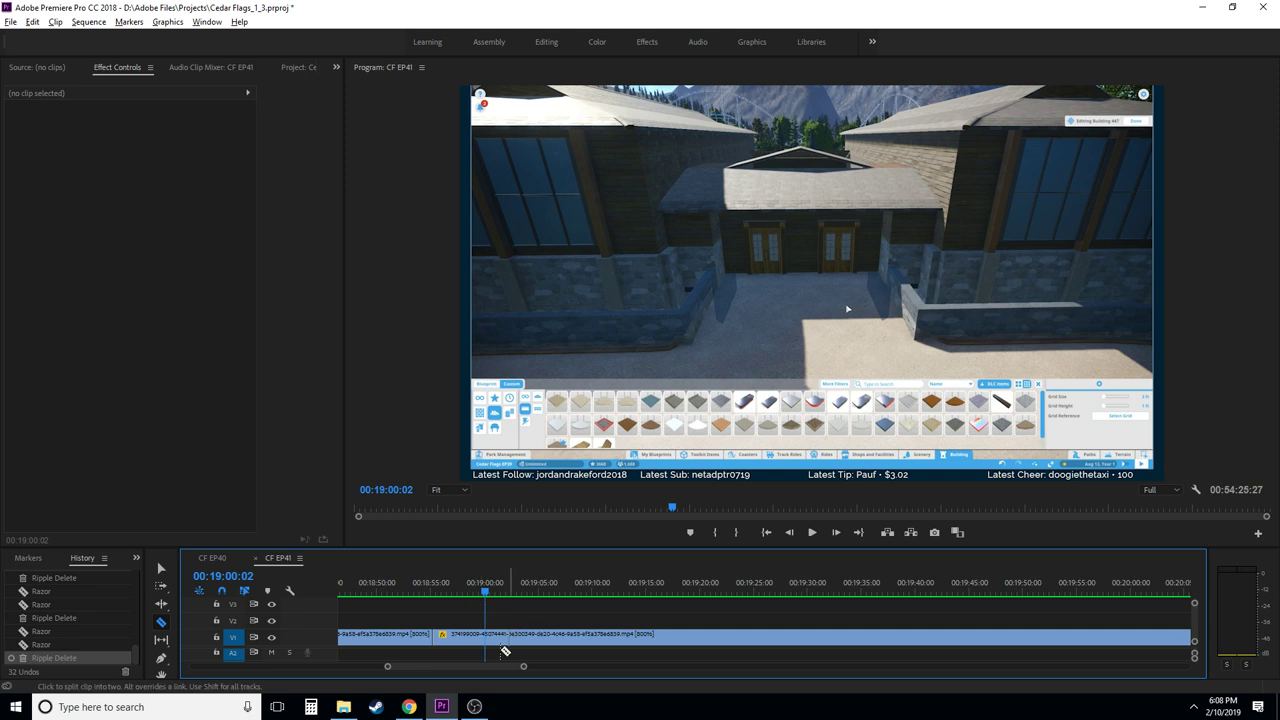
- Split the V1 clip at 00:19:02:23 and ripple delete the short segment starting at 00:19:00:02
drag(486, 592, 517, 621)
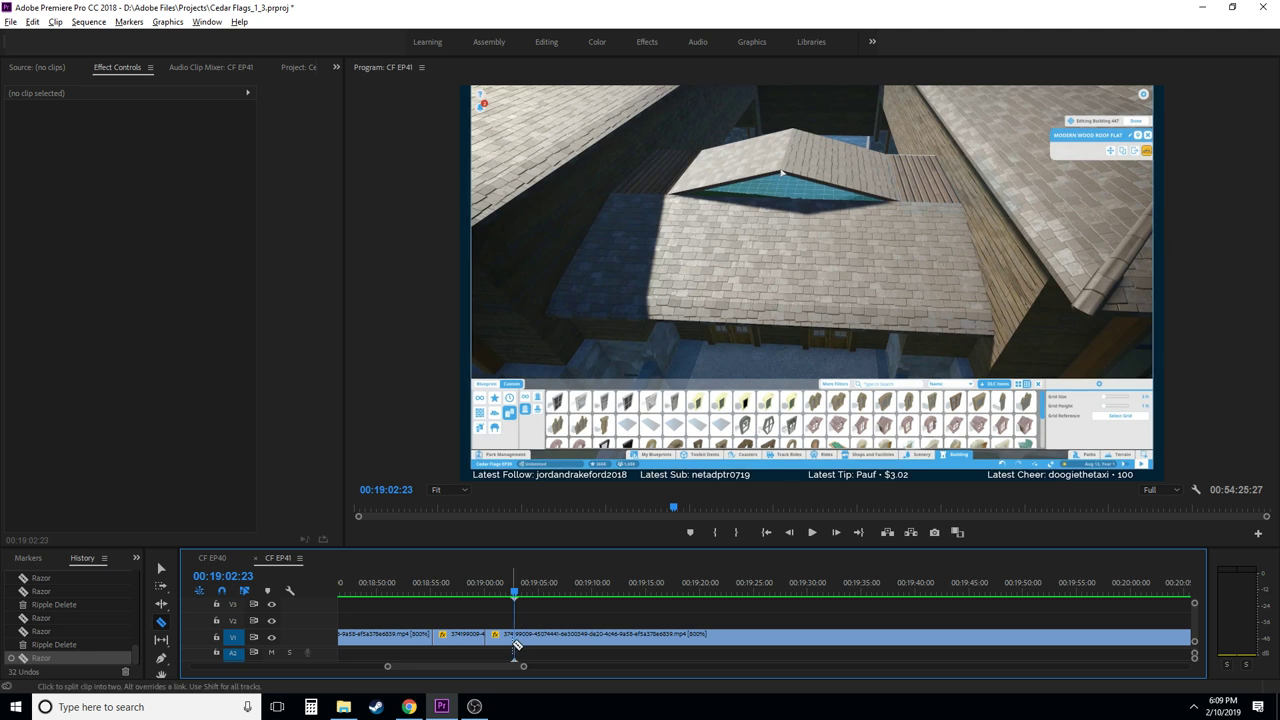
key(v)
click(506, 638)
key(shift+Delete)
- Play on past the 00:19:00:02 join to just before the camera leaves the roof and split the V1 clip at 00:19:18:01
click(478, 592)
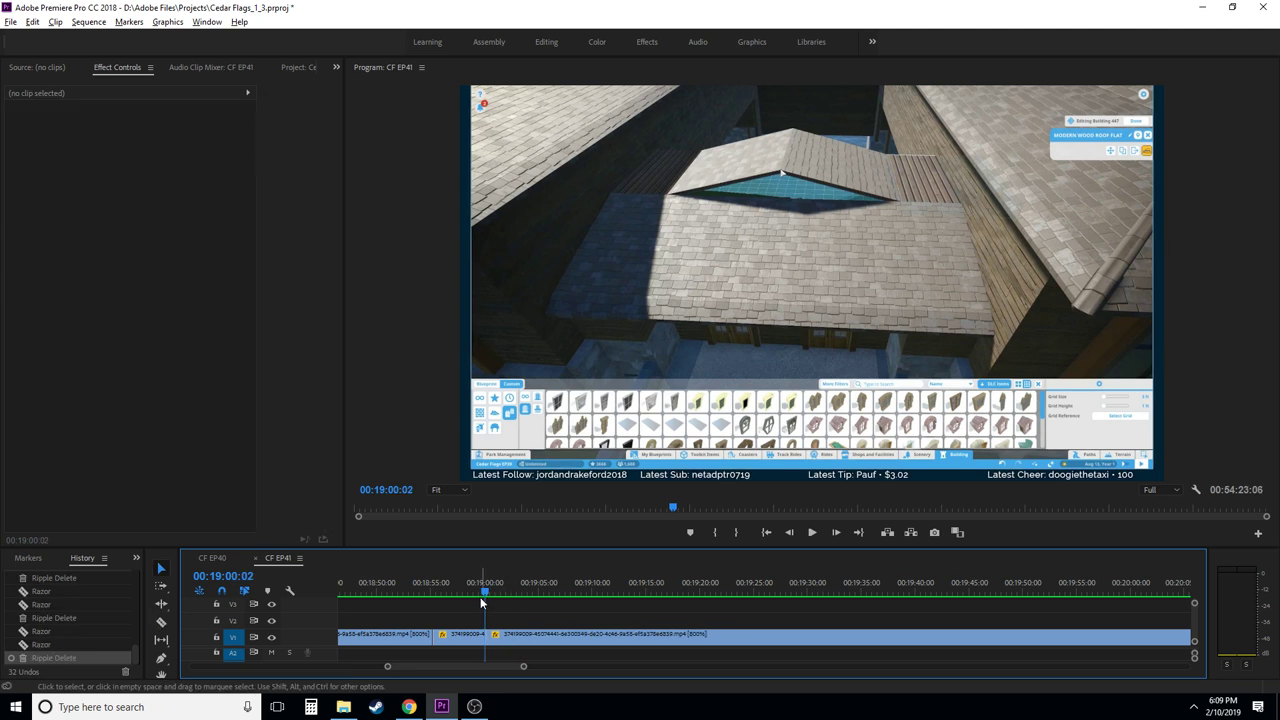
key(space)
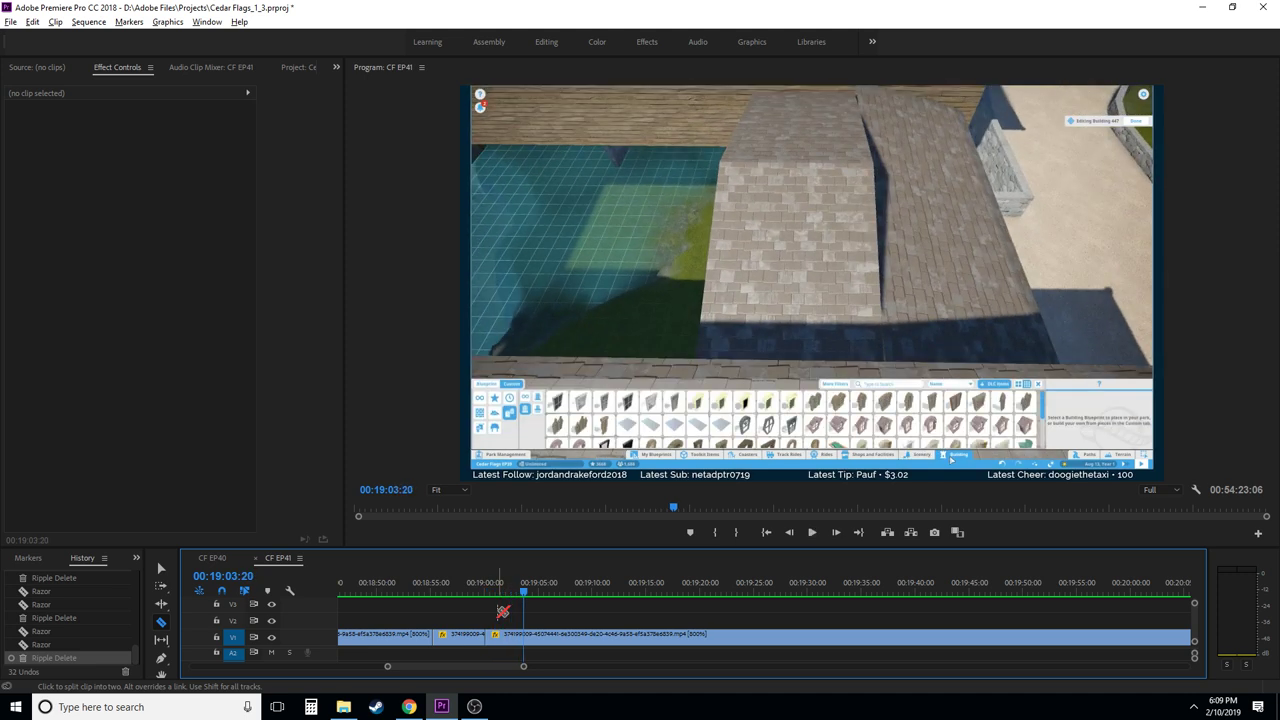
key(Left)
key(Left)
key(Left)
key(Left)
key(Left)
key(Left)
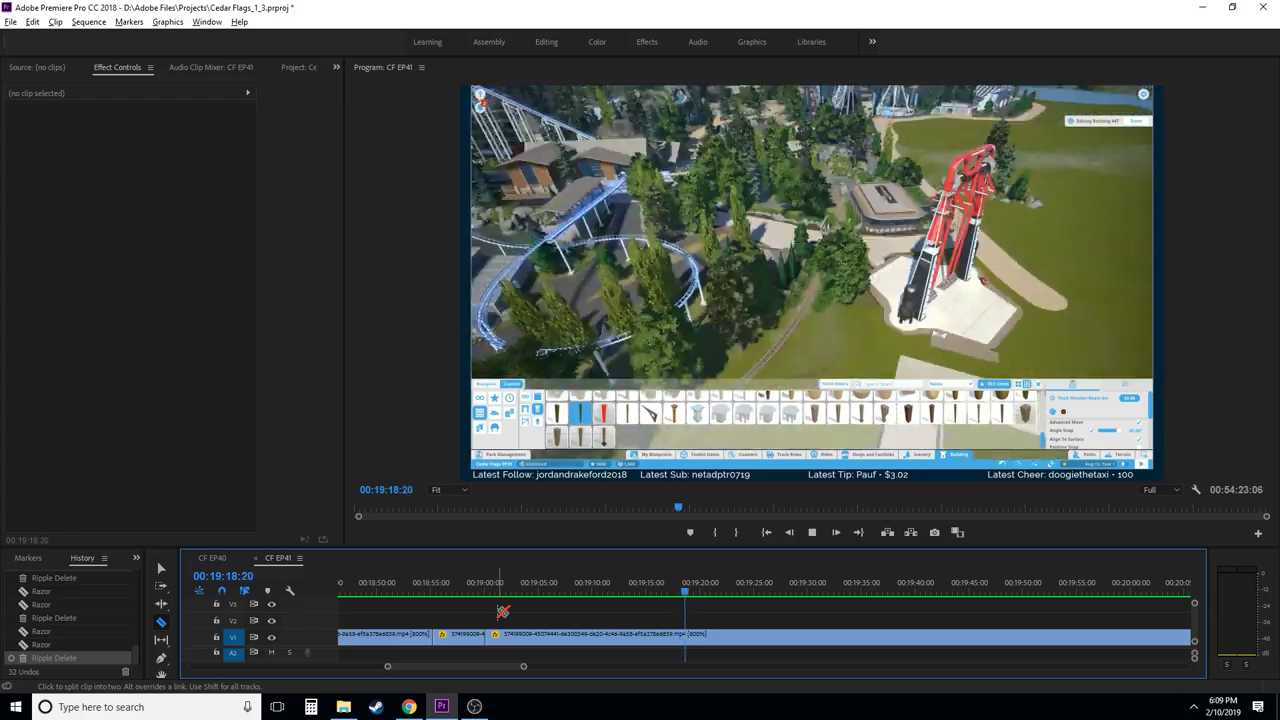
key(space)
key(Left)
key(Left)
key(Left)
key(Left)
key(Left)
key(Left)
key(Left)
key(Left)
key(Left)
key(Left)
key(Left)
key(Left)
key(Left)
key(Left)
key(Left)
key(Left)
key(Left)
key(Left)
key(Left)
key(Left)
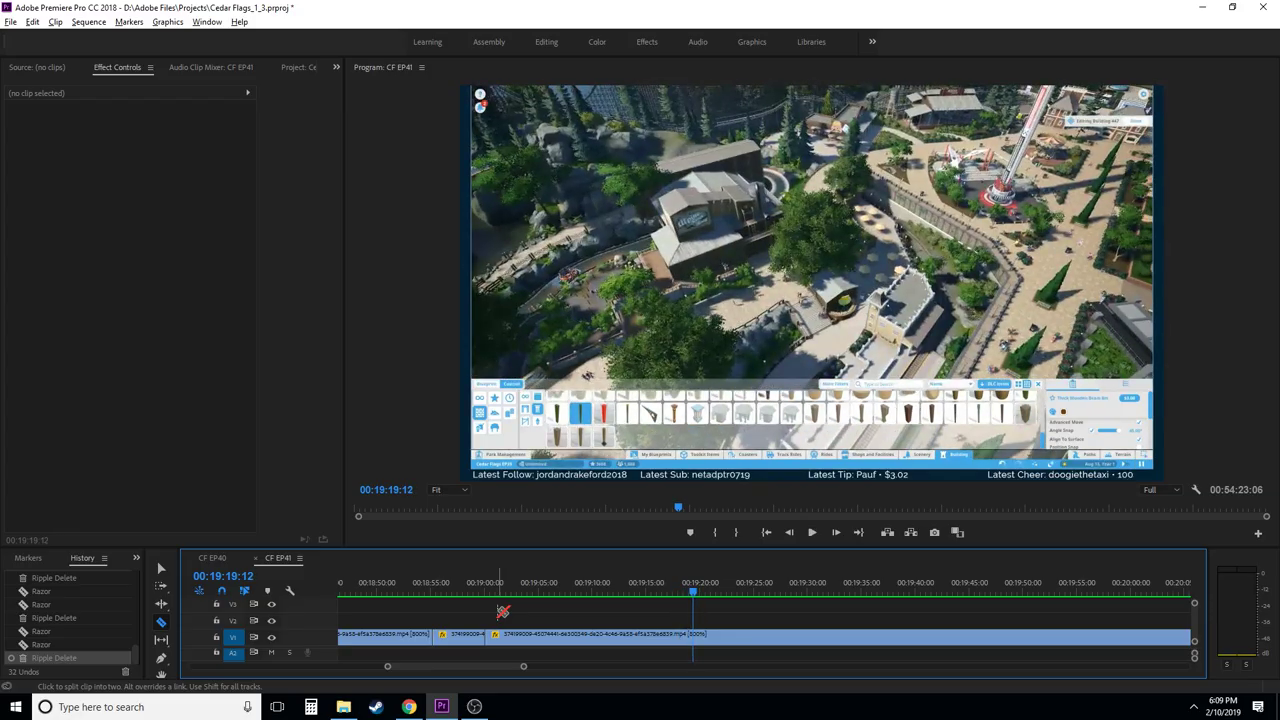
key(Left)
key(Left)
key(Left)
key(Left)
key(Left)
key(Left)
key(Left)
key(Left)
key(Left)
key(Left)
key(Left)
key(Left)
key(Left)
key(Left)
key(Left)
key(Left)
key(Left)
key(Left)
key(Left)
key(Left)
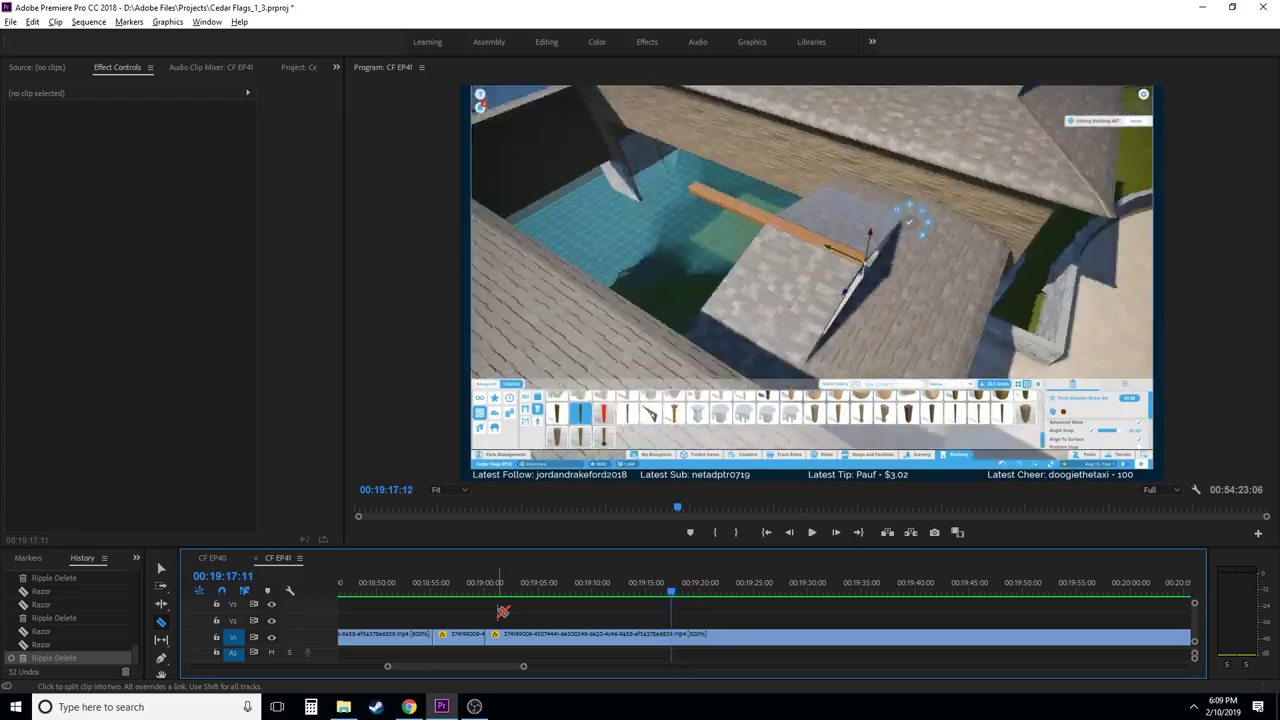
key(space)
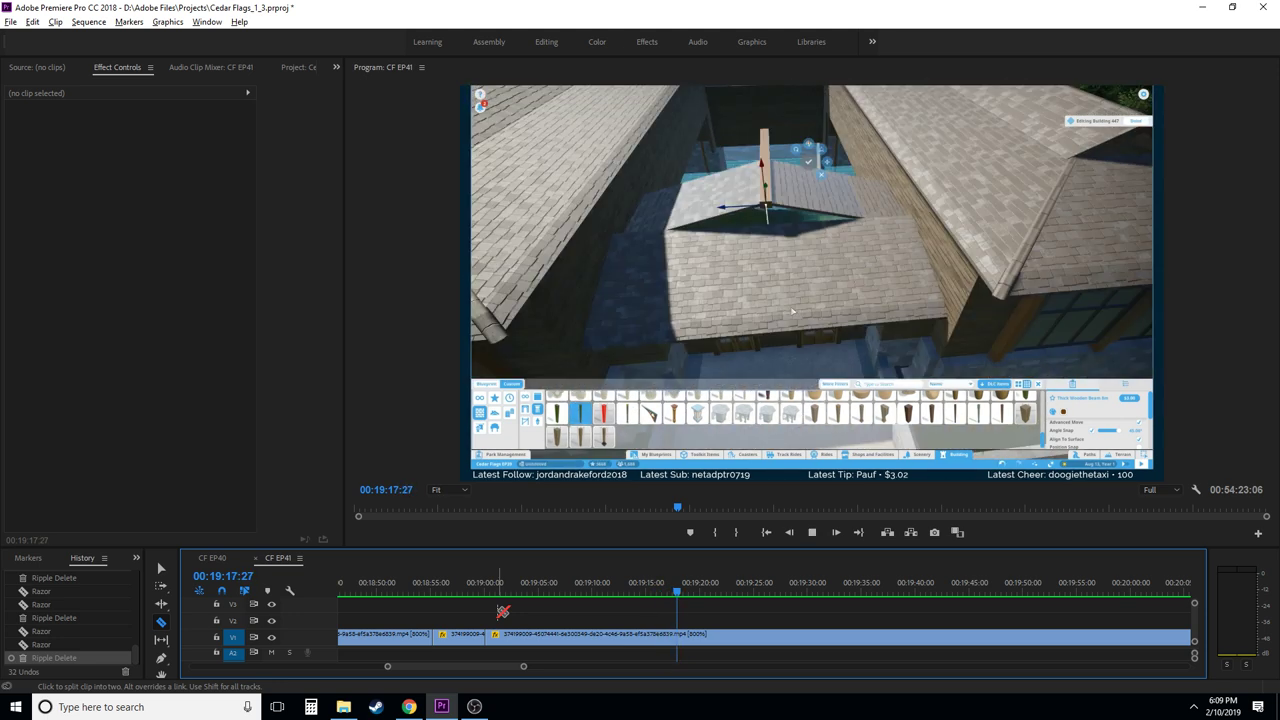
click(678, 637)
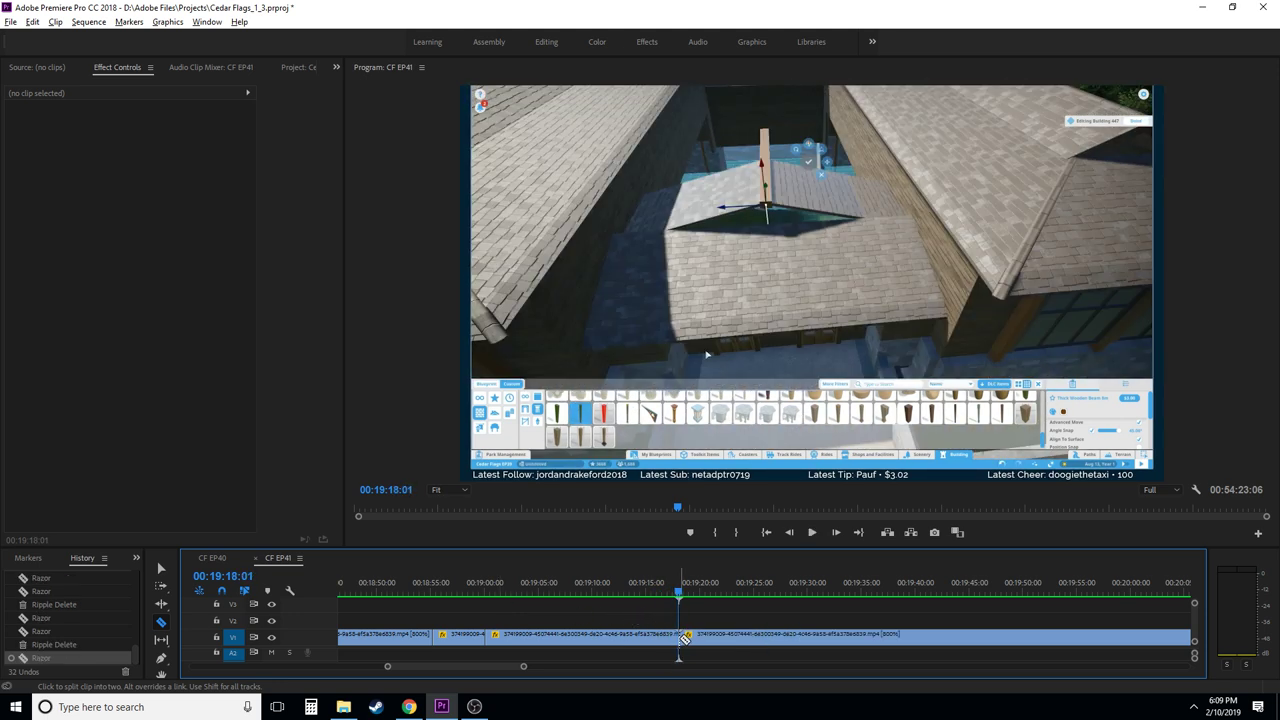
- Find where the roof building resumes, split the V1 clip at 00:19:23:29, and ripple delete the segment from 00:19:18:01 to that cut
key(space)
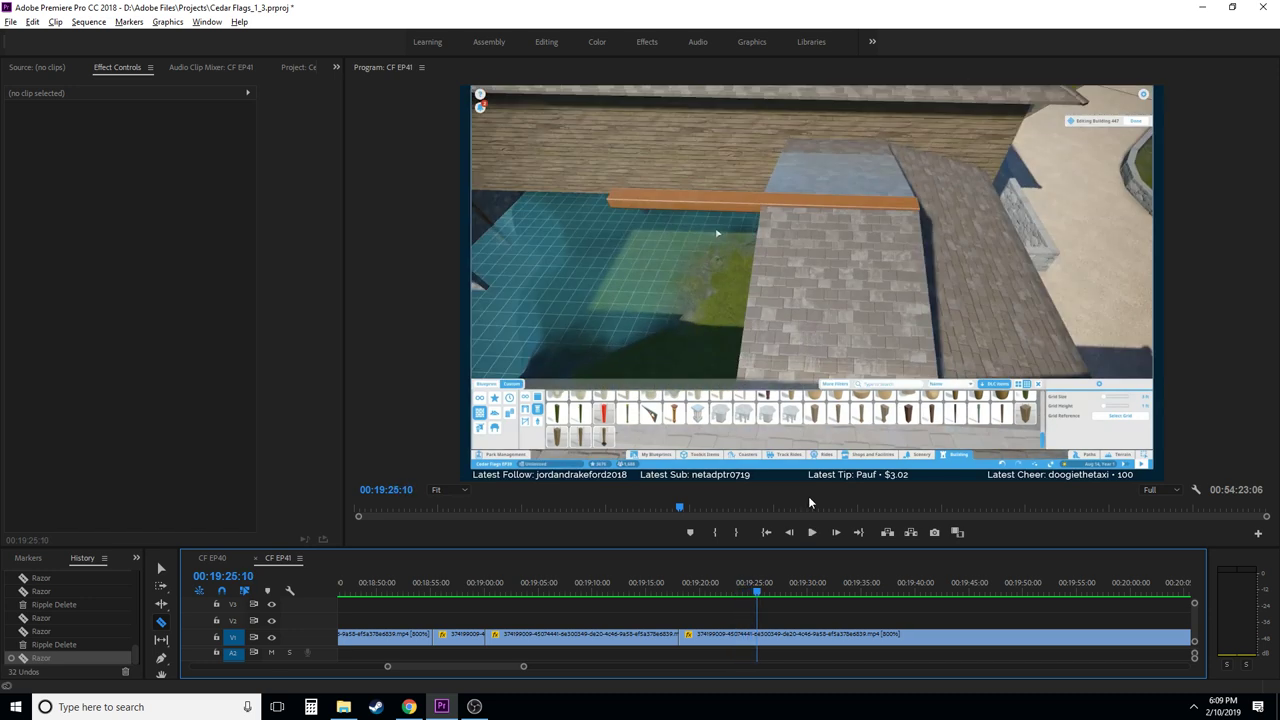
key(space)
key(Left)
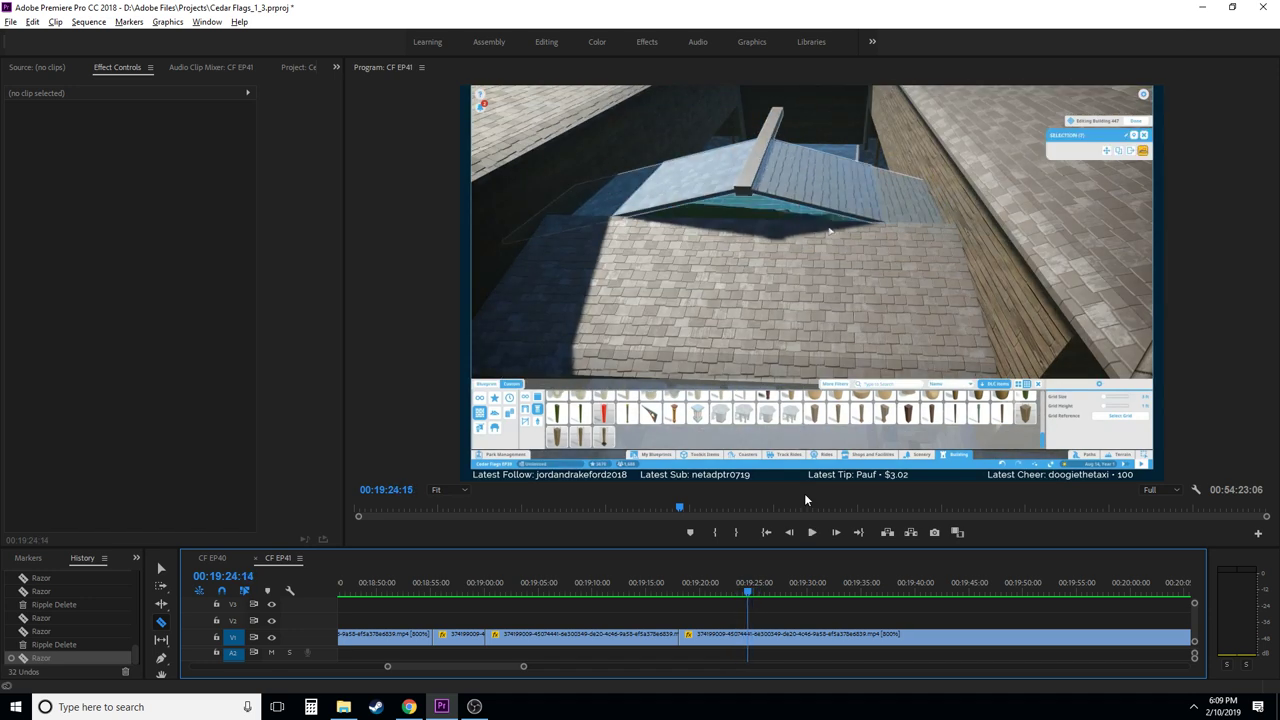
key(Right)
key(Right)
key(Right)
key(Right)
key(Right)
key(Right)
key(Right)
key(Right)
key(Right)
key(Right)
key(Right)
key(Right)
key(Right)
key(Right)
key(Right)
key(Right)
key(Right)
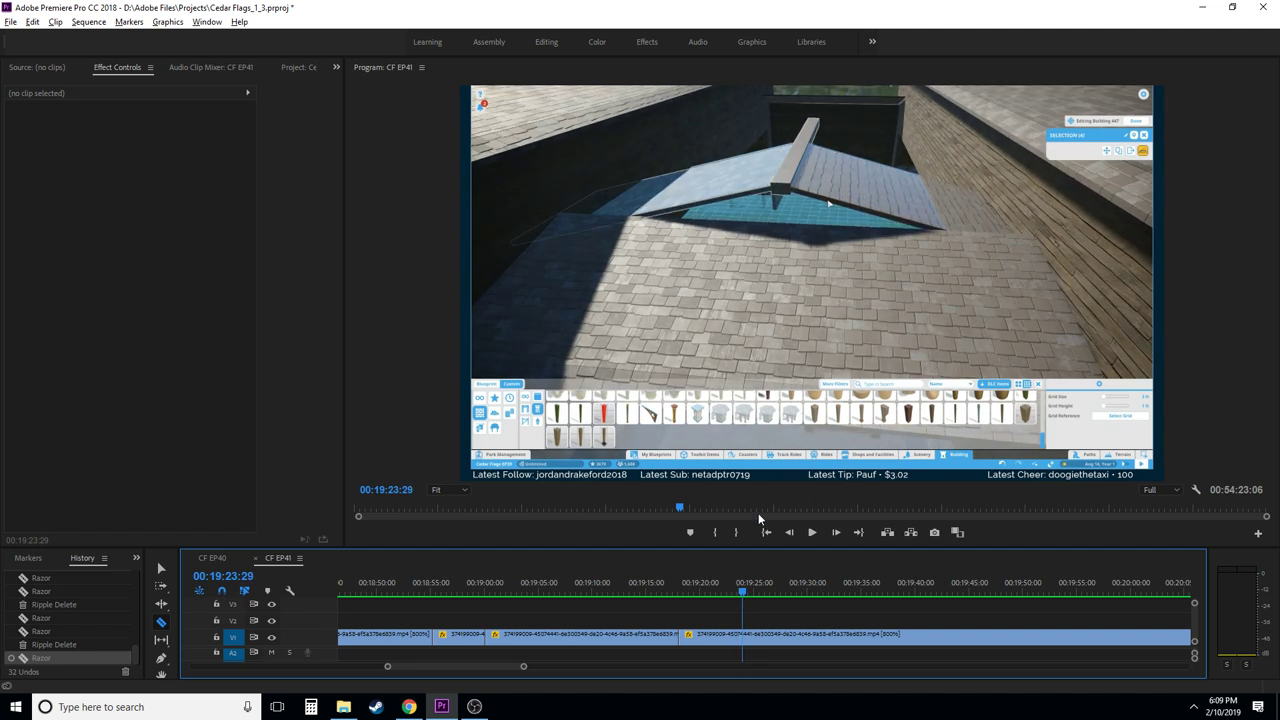
click(742, 636)
key(v)
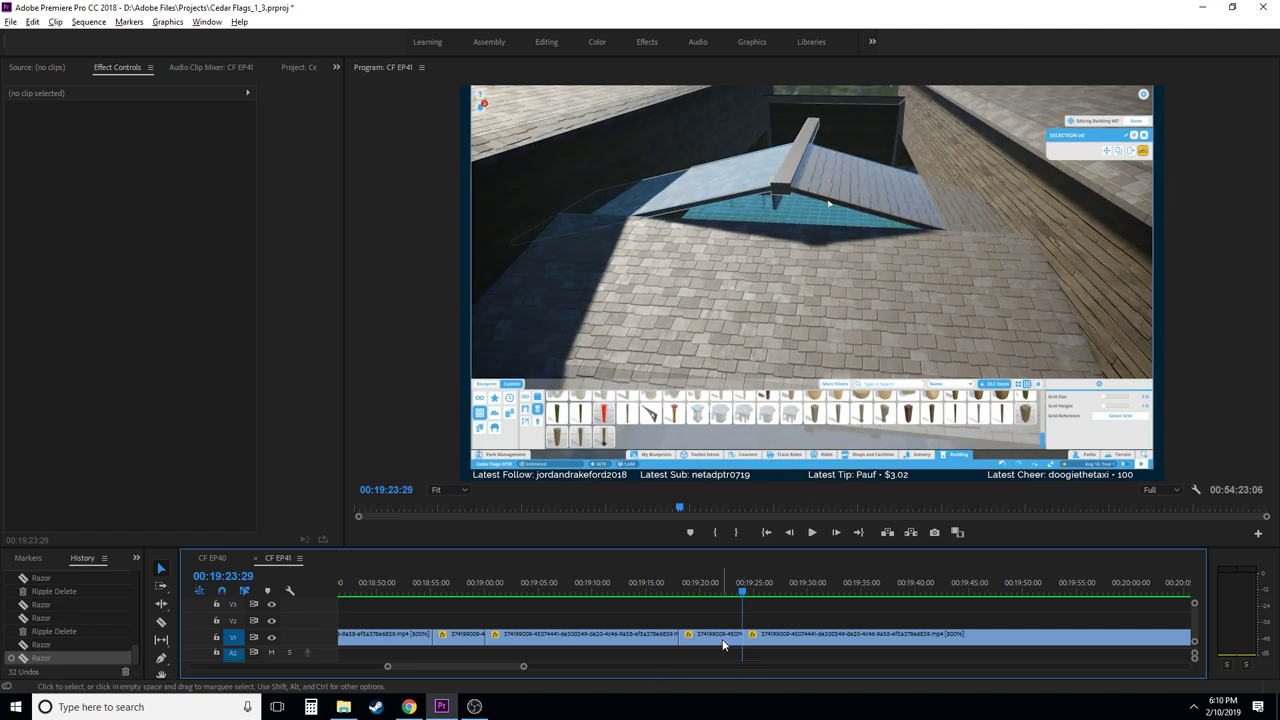
click(711, 634)
key(shift+Delete)
- Play on past the 00:19:18:01 join to the browsing of building parts above the entrance doors and split the V1 clip at 00:19:48:02
key(space)
key(c)
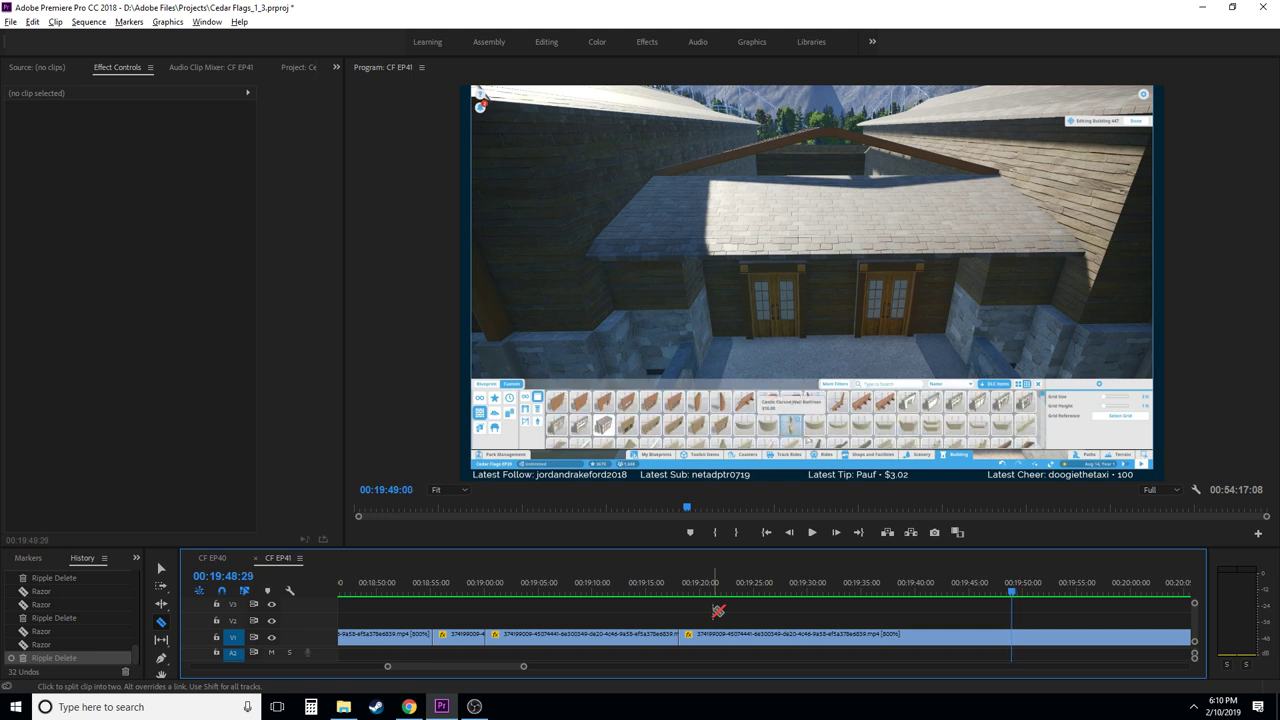
key(space)
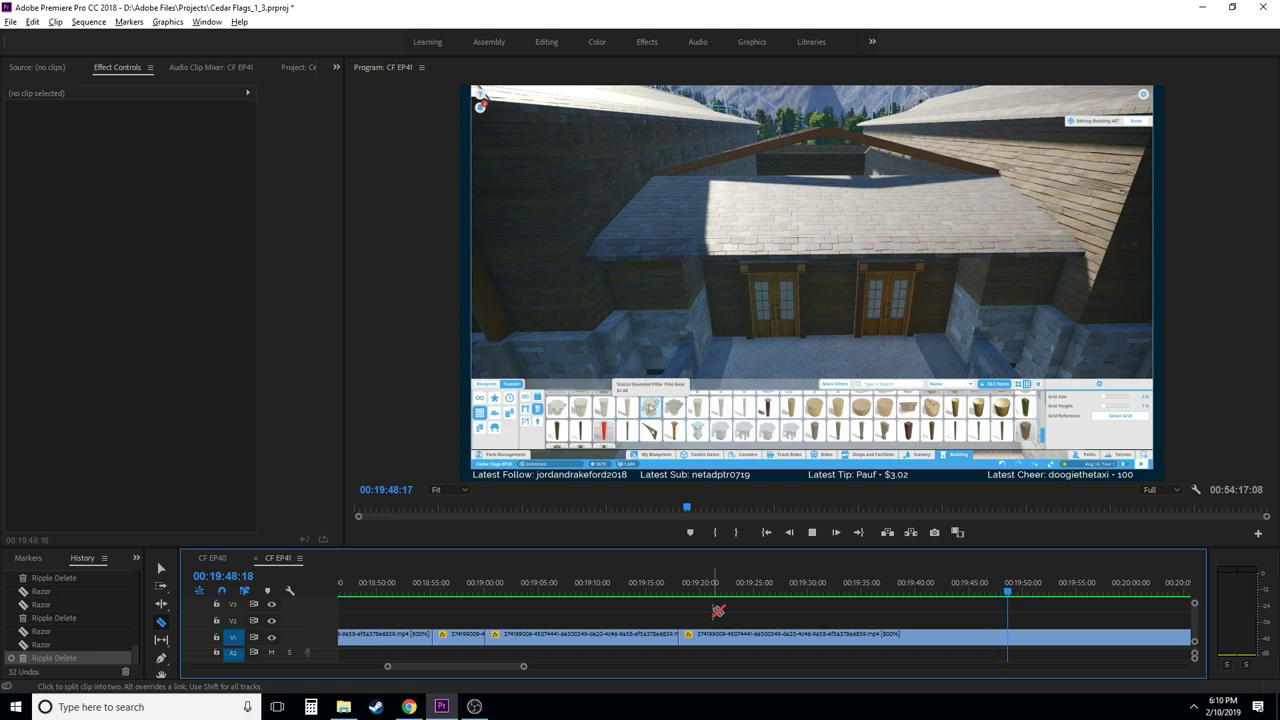
key(space)
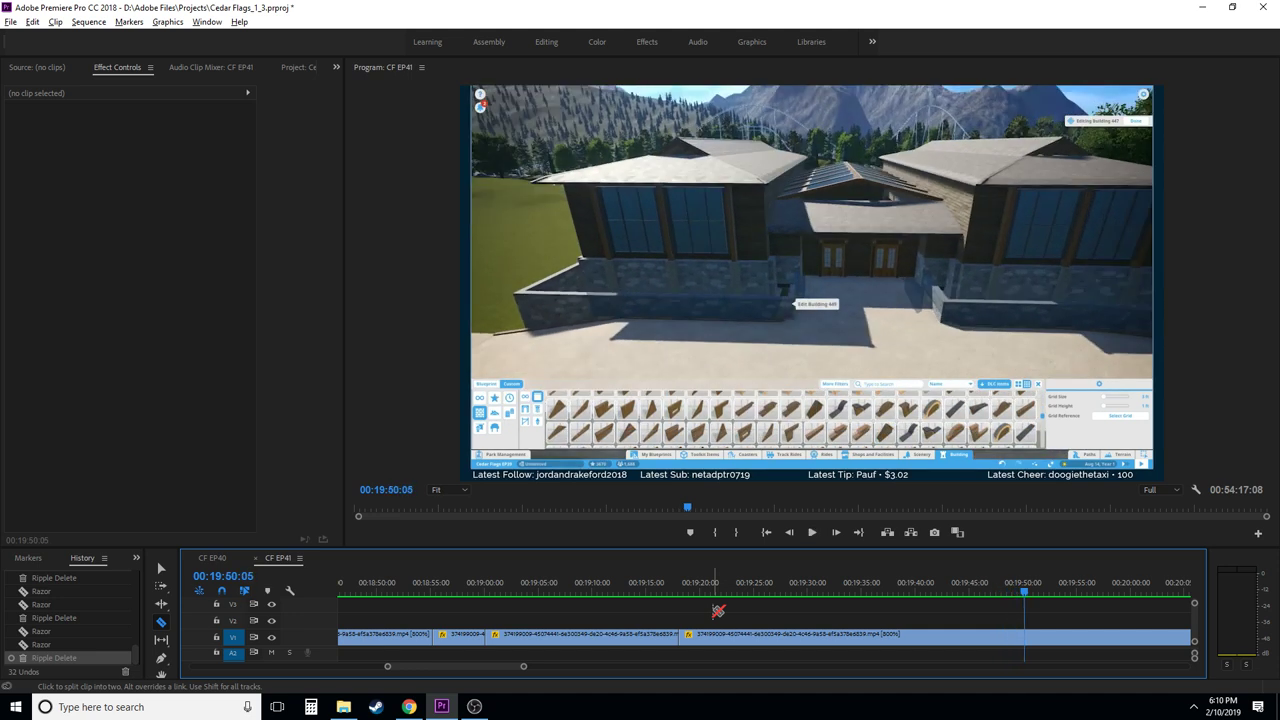
key(Left)
key(Left)
key(Left)
key(Left)
key(Left)
key(Left)
key(Left)
key(Left)
key(Left)
key(Left)
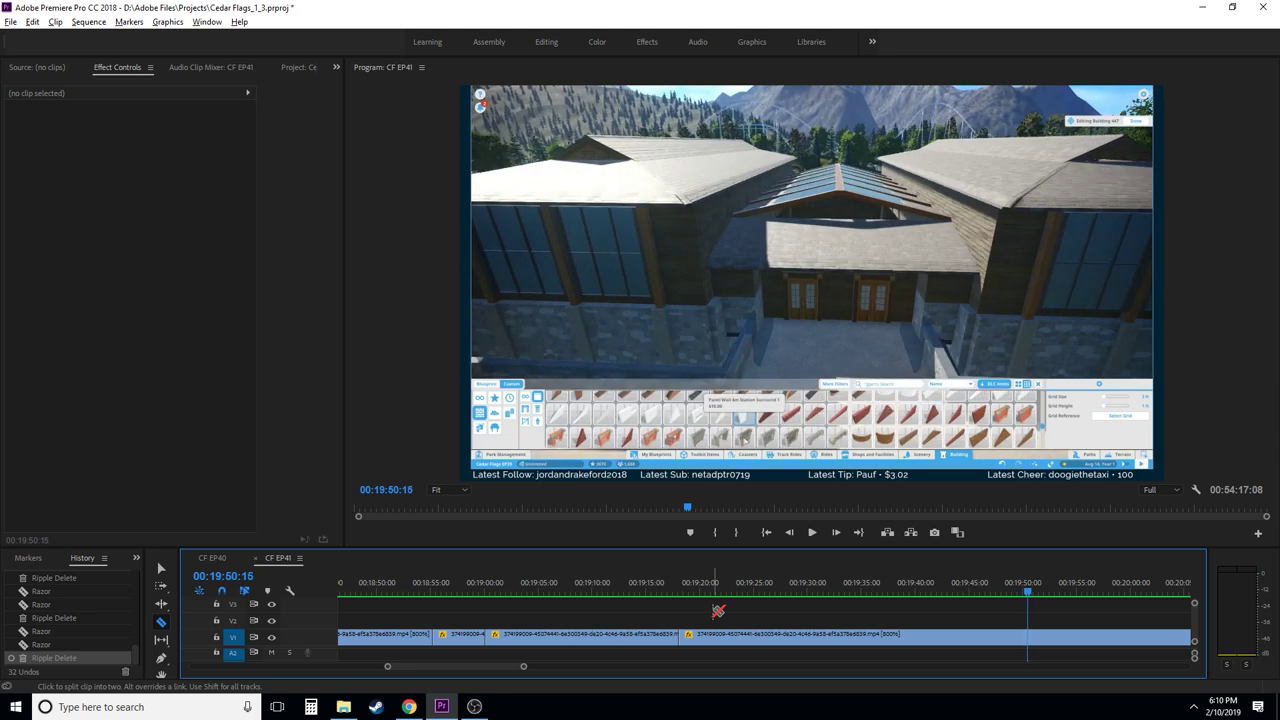
key(Left)
key(Left)
key(Left)
key(Left)
key(Left)
key(Left)
key(Left)
key(Left)
key(Left)
key(Left)
key(Left)
key(Left)
key(Left)
key(Left)
key(Left)
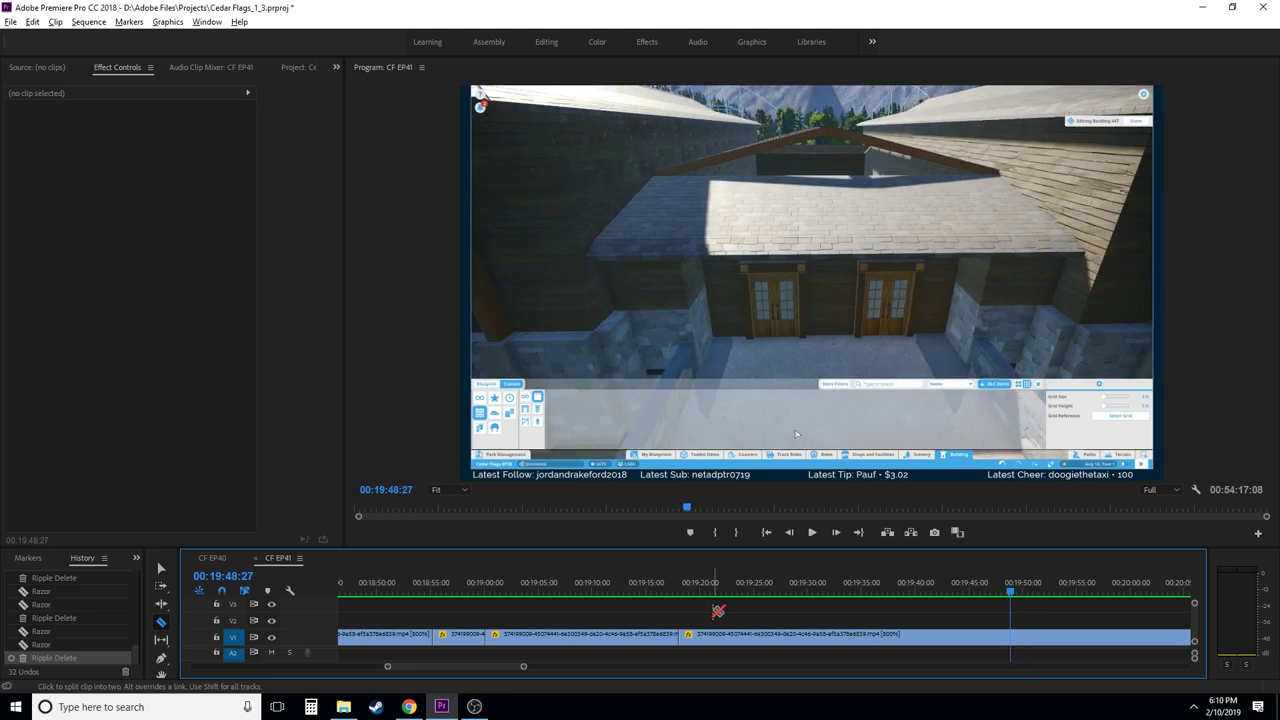
key(Left)
key(Left)
key(Left)
key(Left)
key(Left)
key(Left)
key(Left)
key(Left)
key(Left)
key(Left)
key(Left)
key(Left)
key(Left)
key(Left)
key(Left)
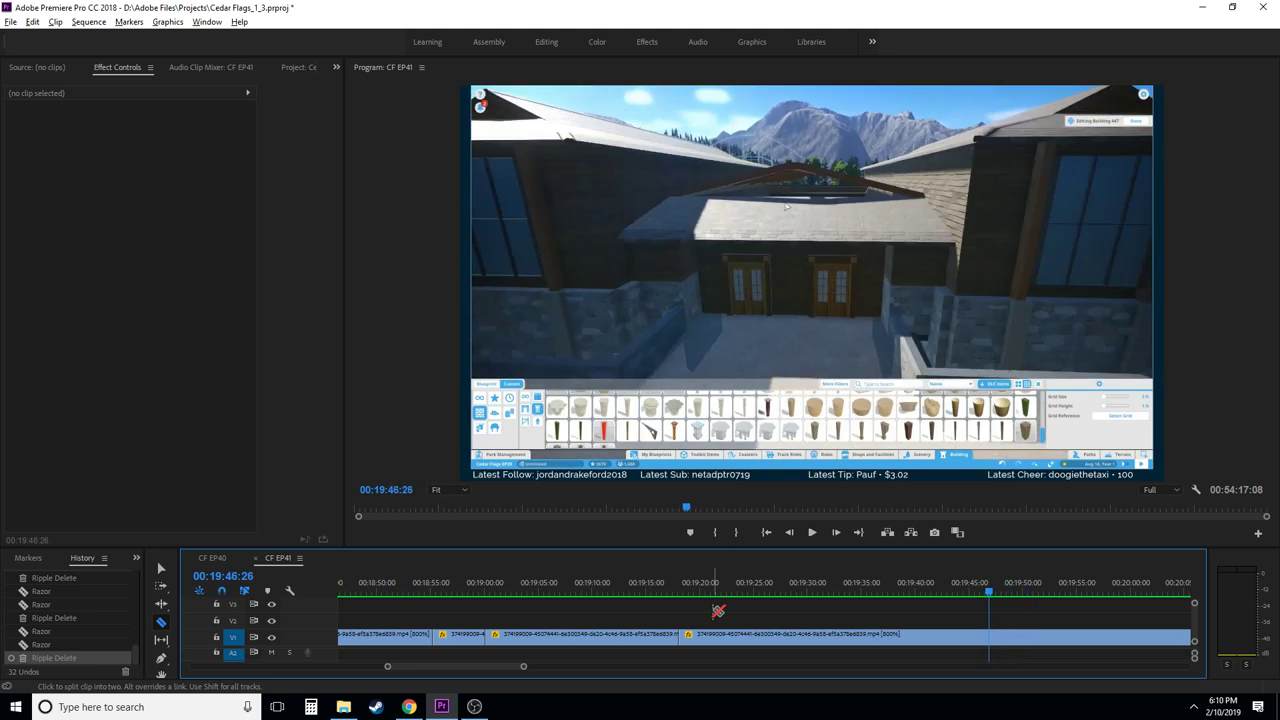
mouse_move(946, 592)
mouse_down()
mouse_move(923, 594)
mouse_move(951, 591)
mouse_up()
key(space)
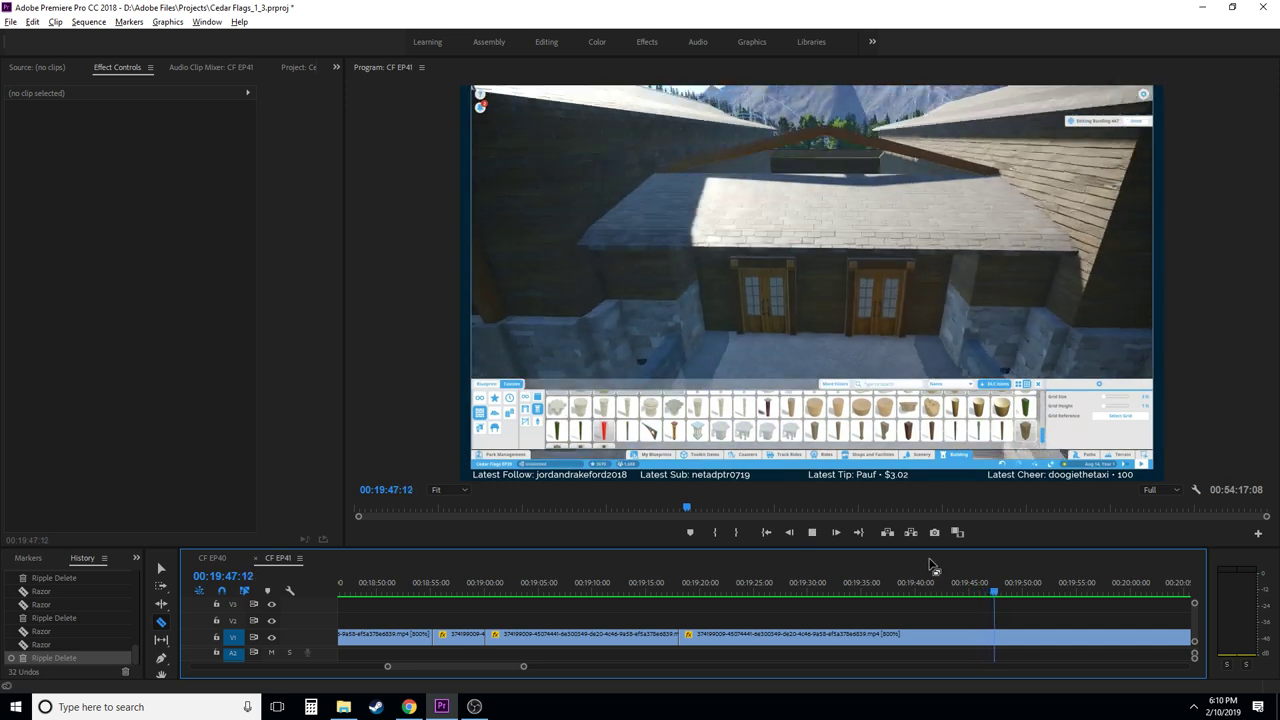
key(space)
click(1005, 634)
- Find where the building resumes, split the V1 clip at 00:19:51:21, and ripple delete the segment from 00:19:48:02 to that cut
scroll(990, 637, down, 5)
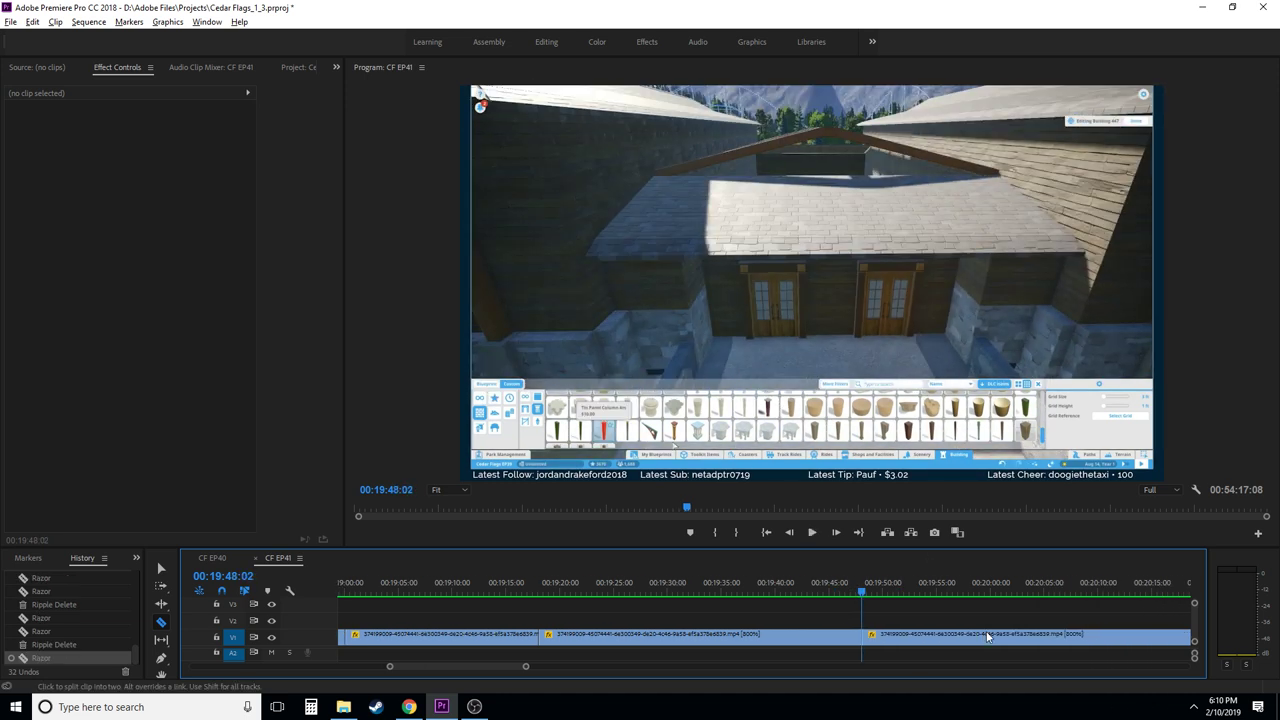
drag(741, 592, 782, 592)
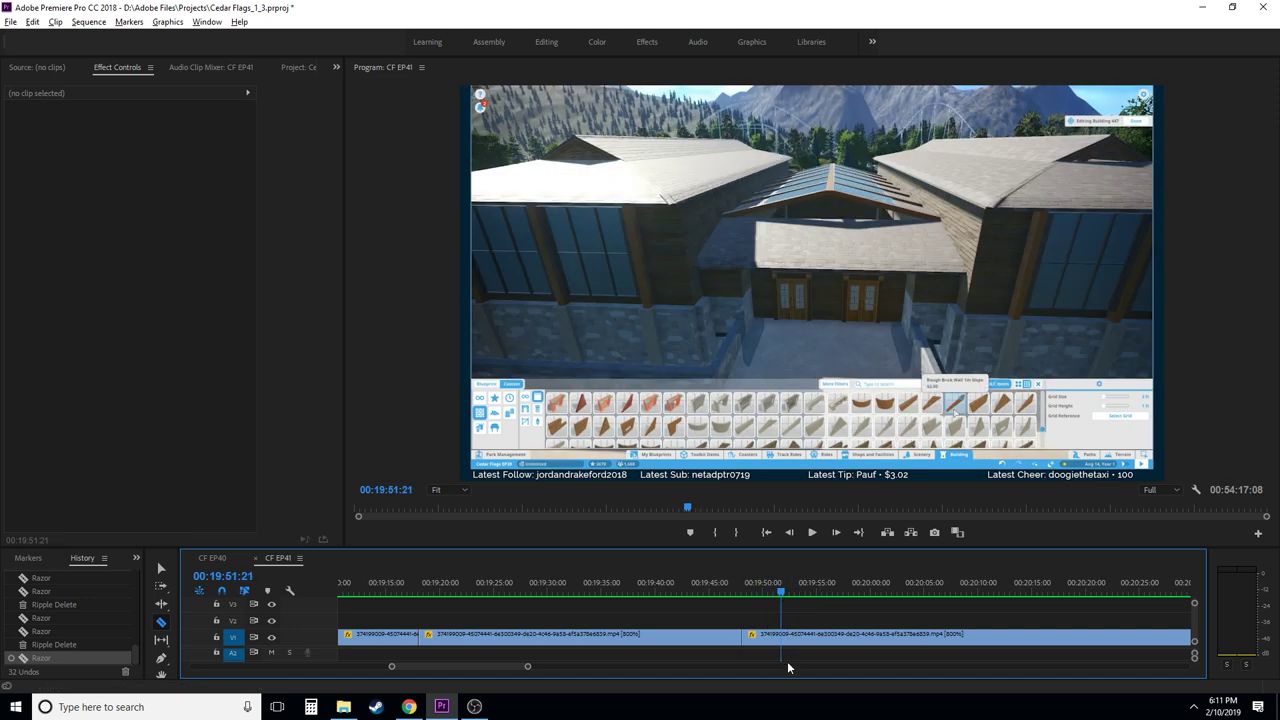
key(v)
click(770, 640)
key(shift+Delete)
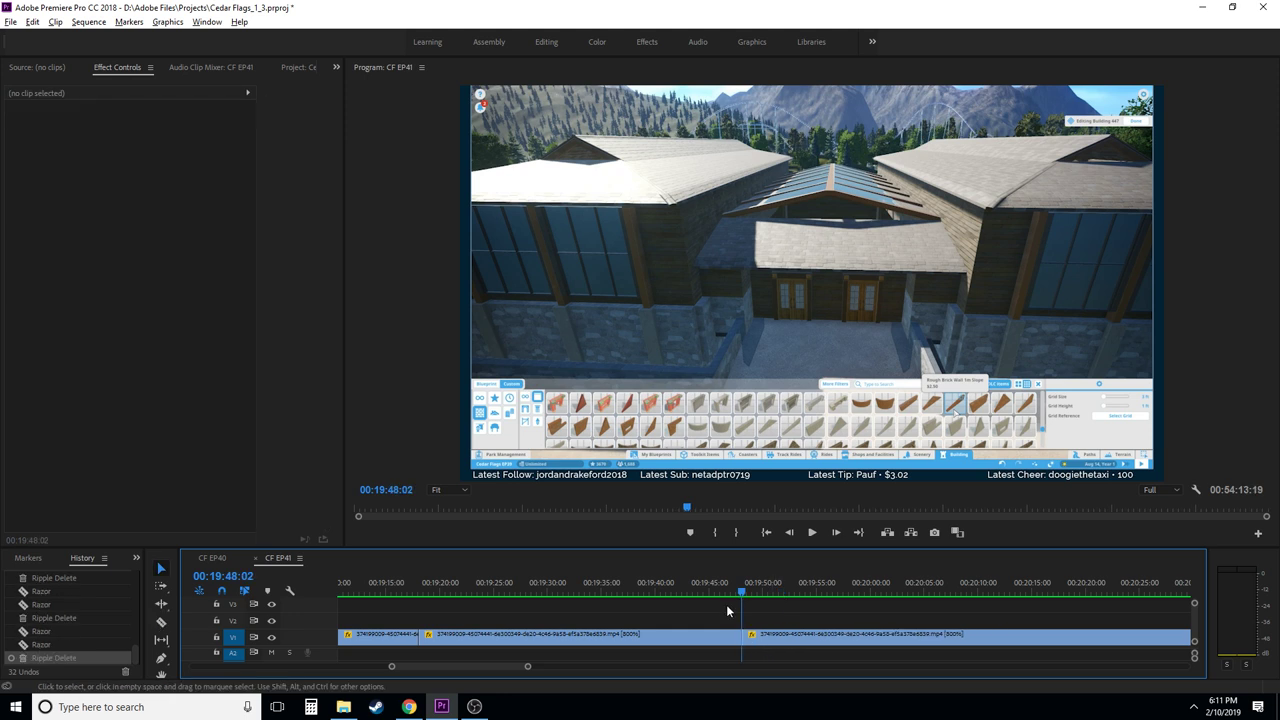
- Play on past the 00:19:48:02 join to where the camera pulls back from the finished gable and split the V1 clip at 00:20:00:27
click(726, 592)
key(space)
key(c)
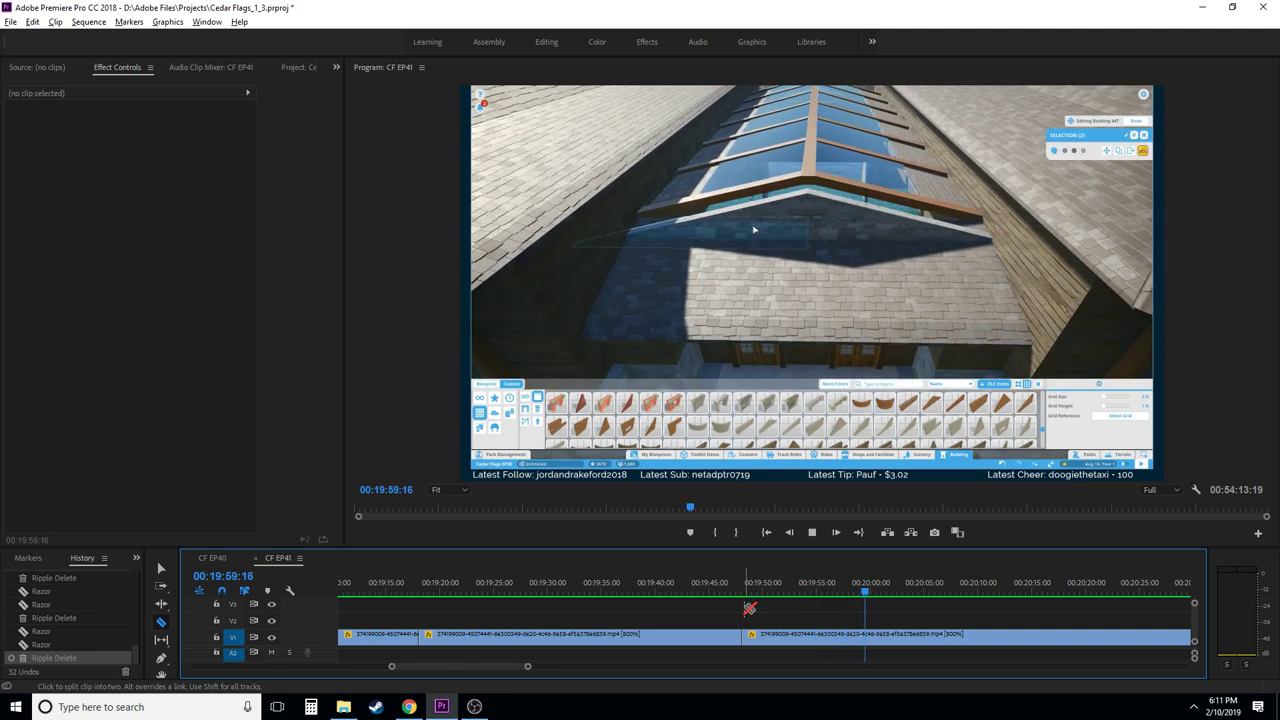
key(space)
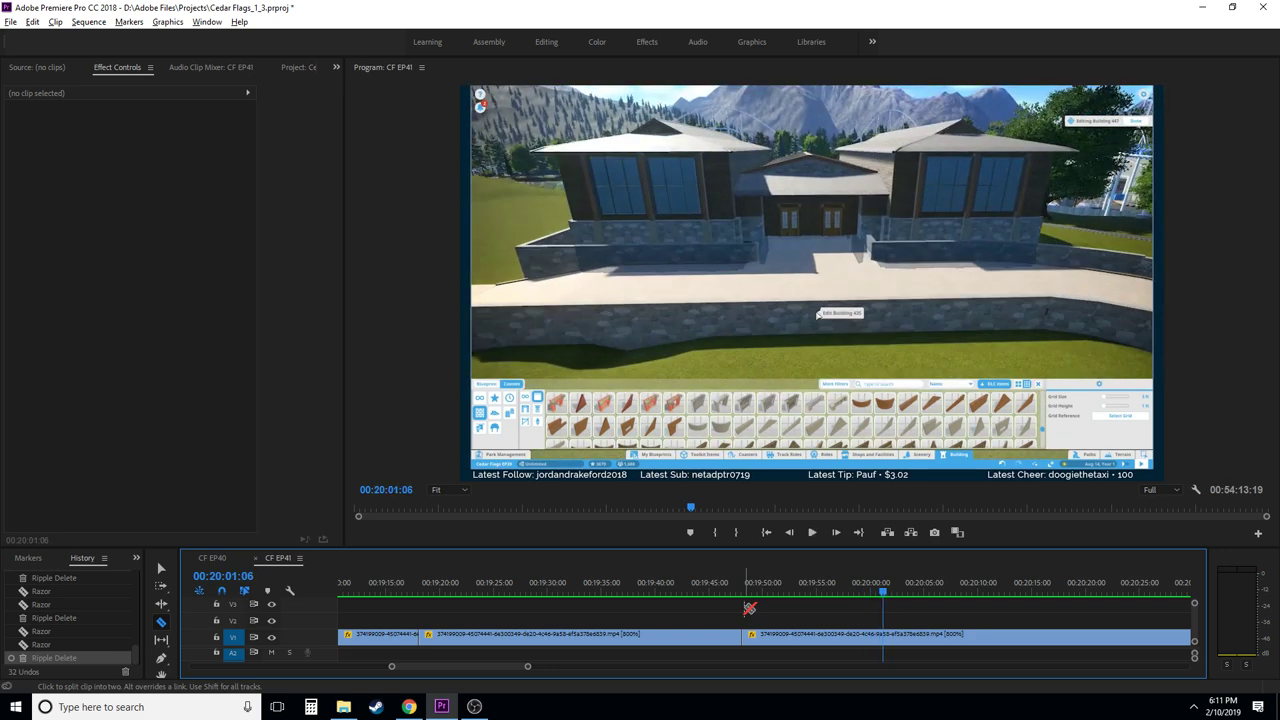
key(space)
key(space)
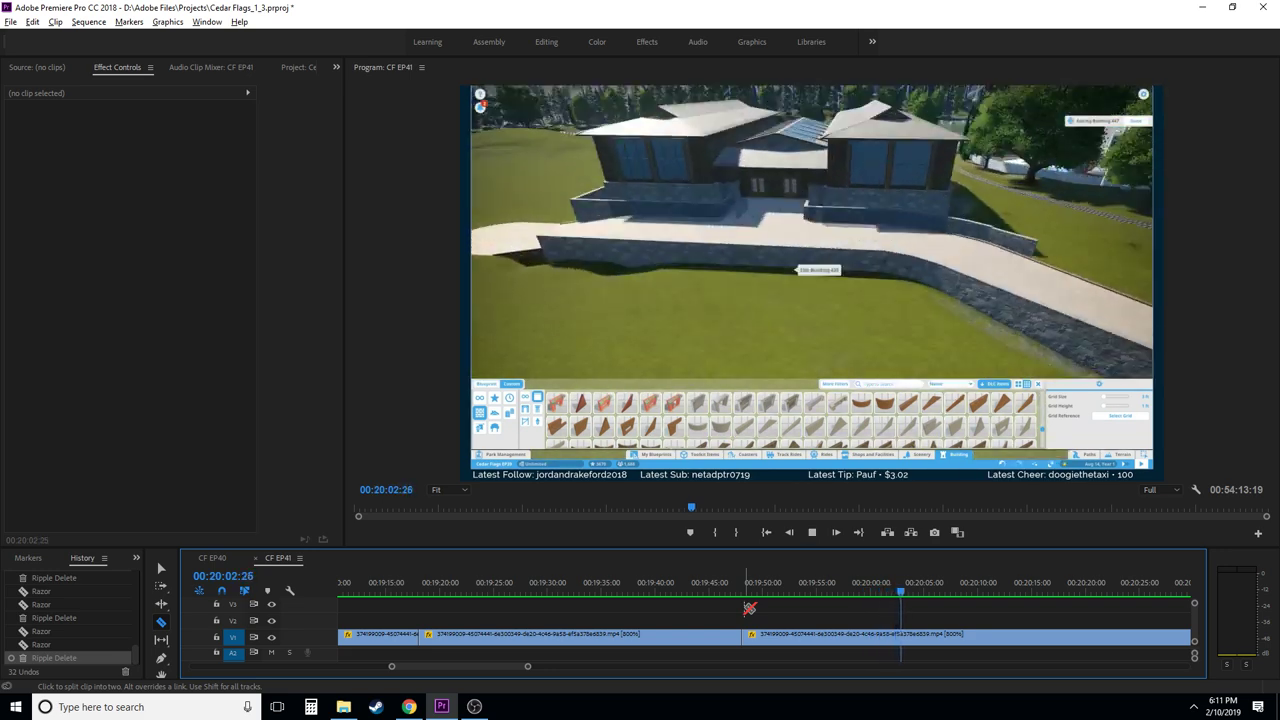
key(j)
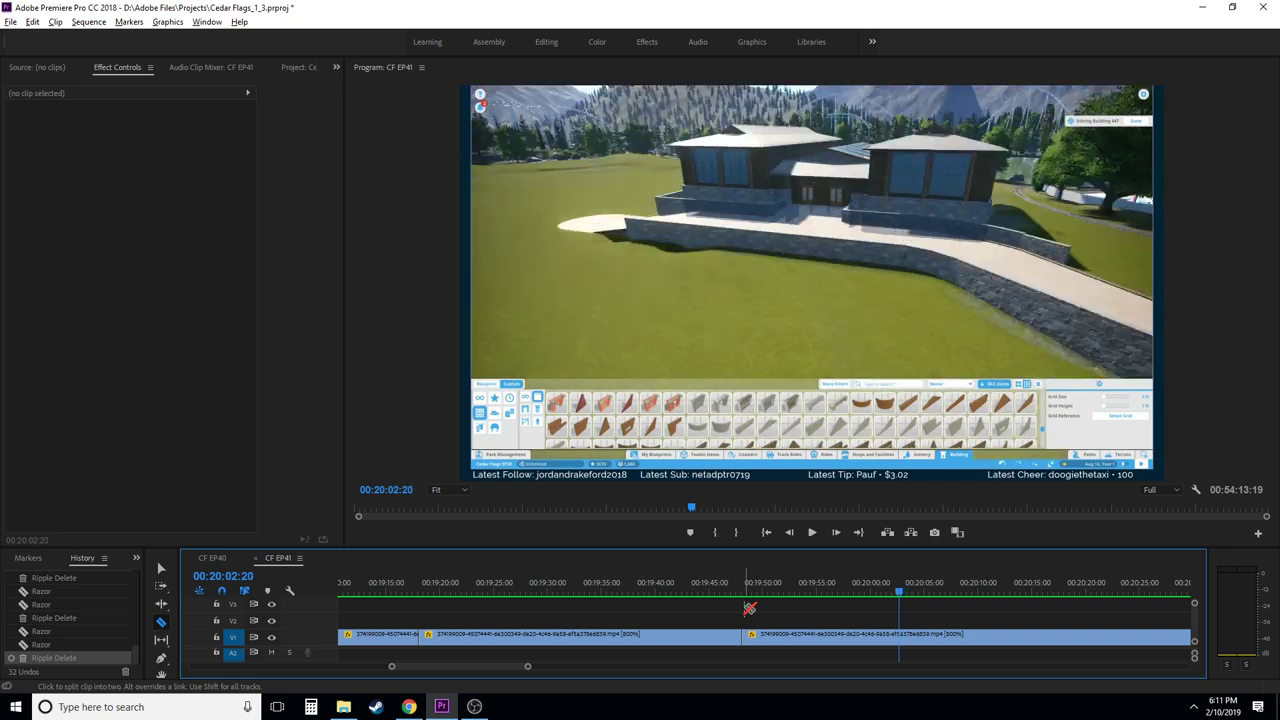
key(j)
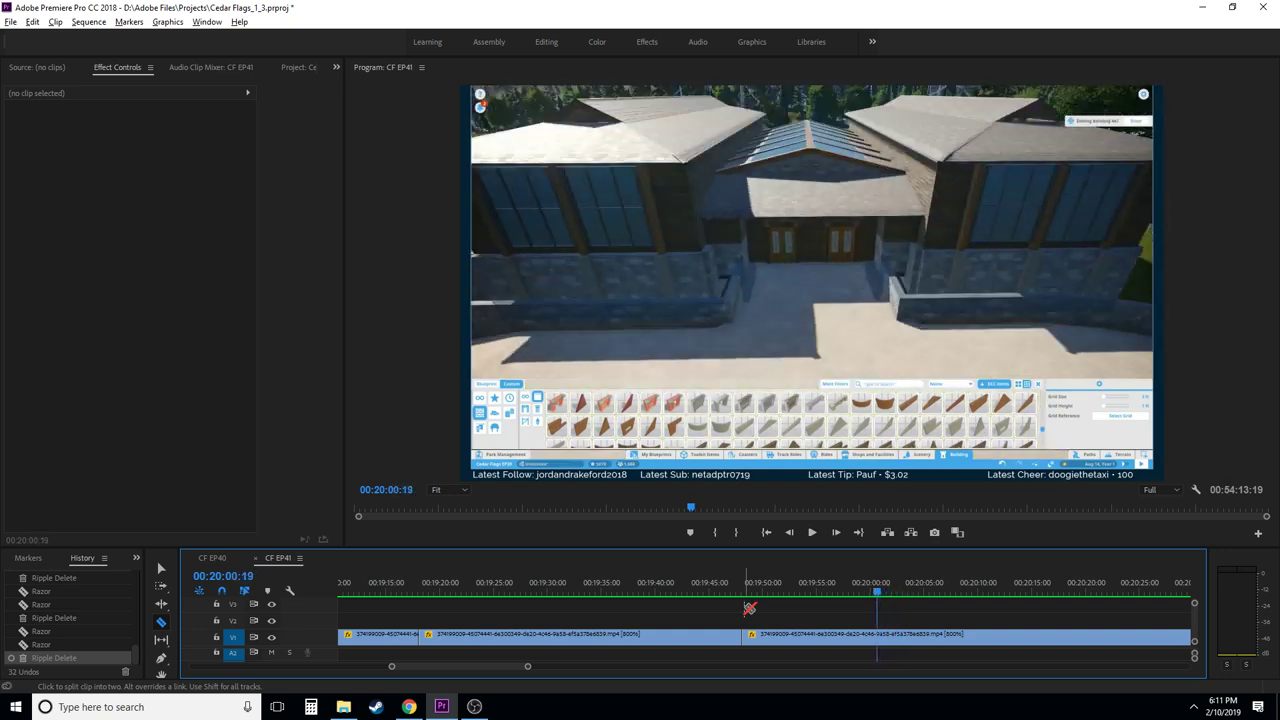
key(l)
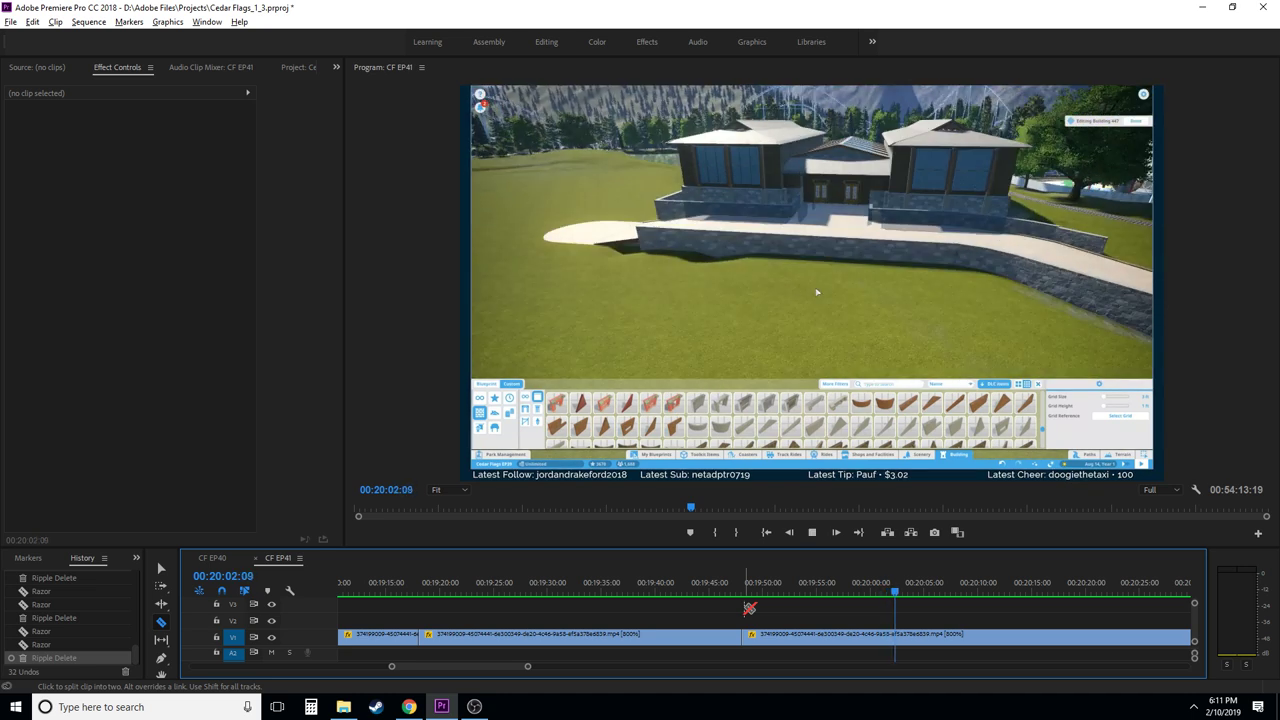
key(Left)
click(815, 590)
key(l)
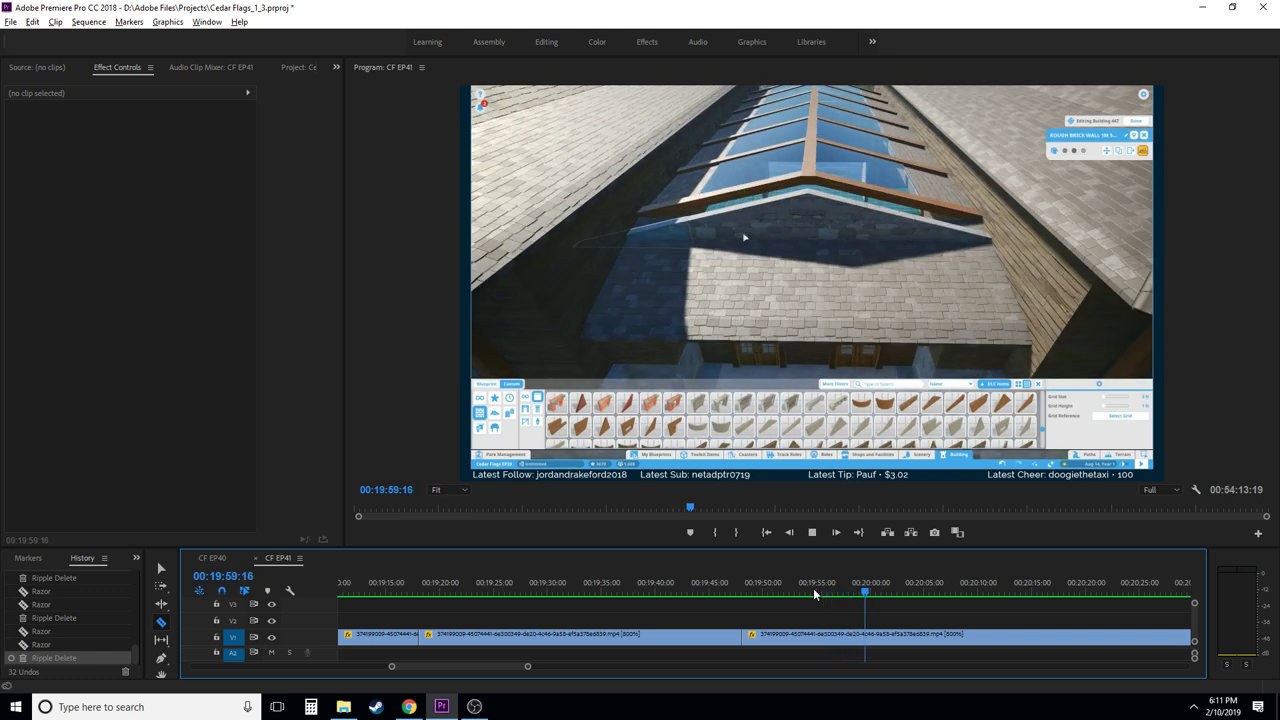
key(k)
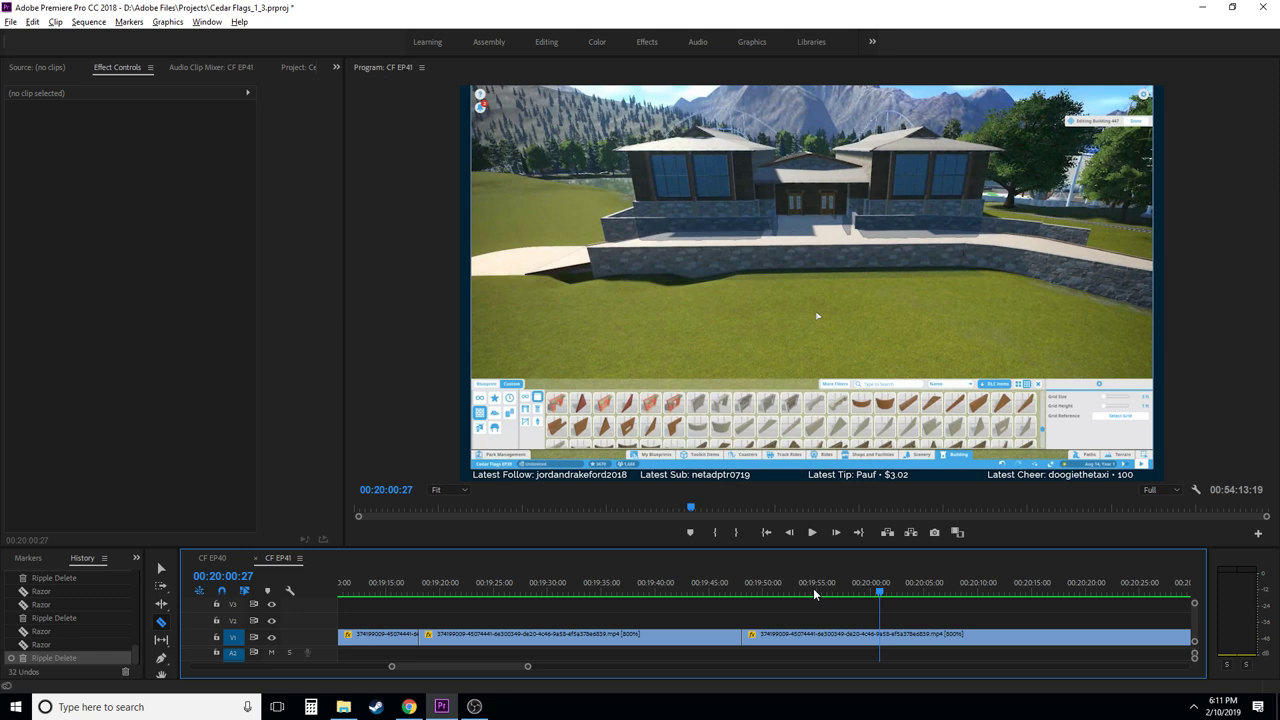
click(880, 648)
- Find the return to the entrance, split the V1 clip at 00:20:05:08, and ripple delete the segment from 00:20:00:27 to that cut
scroll(860, 645, down, 5)
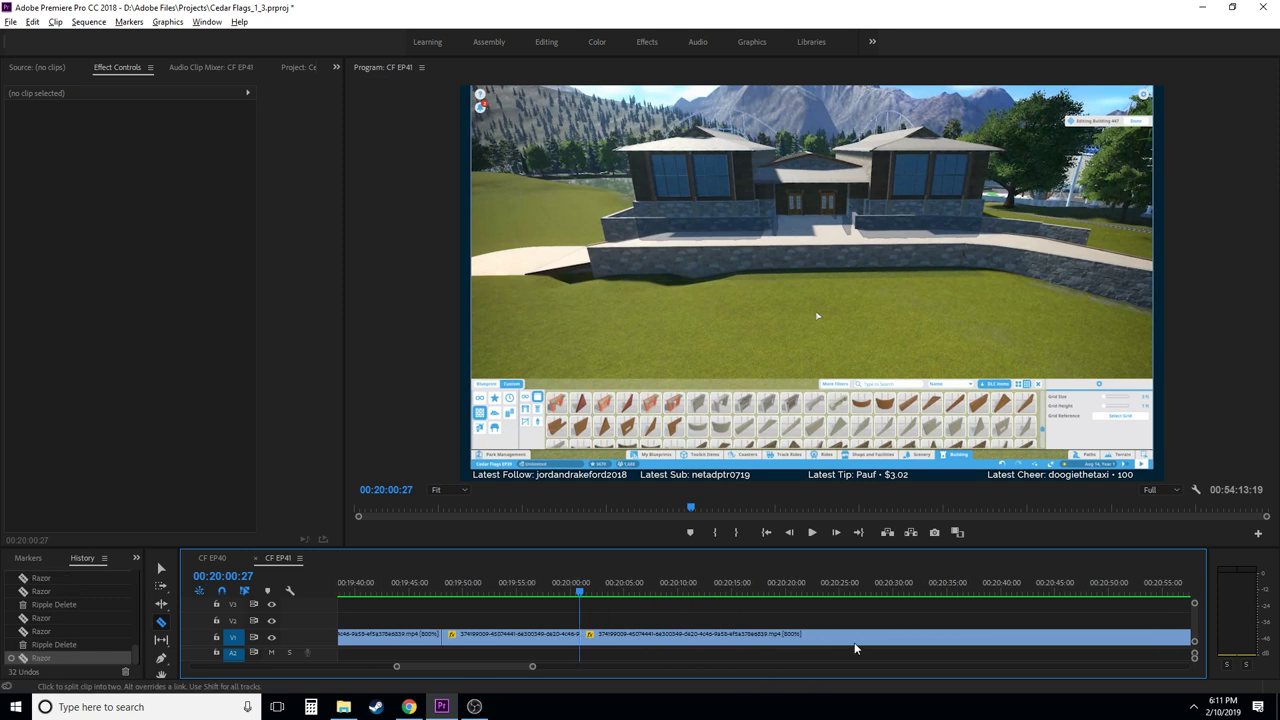
drag(581, 590, 628, 587)
key(v)
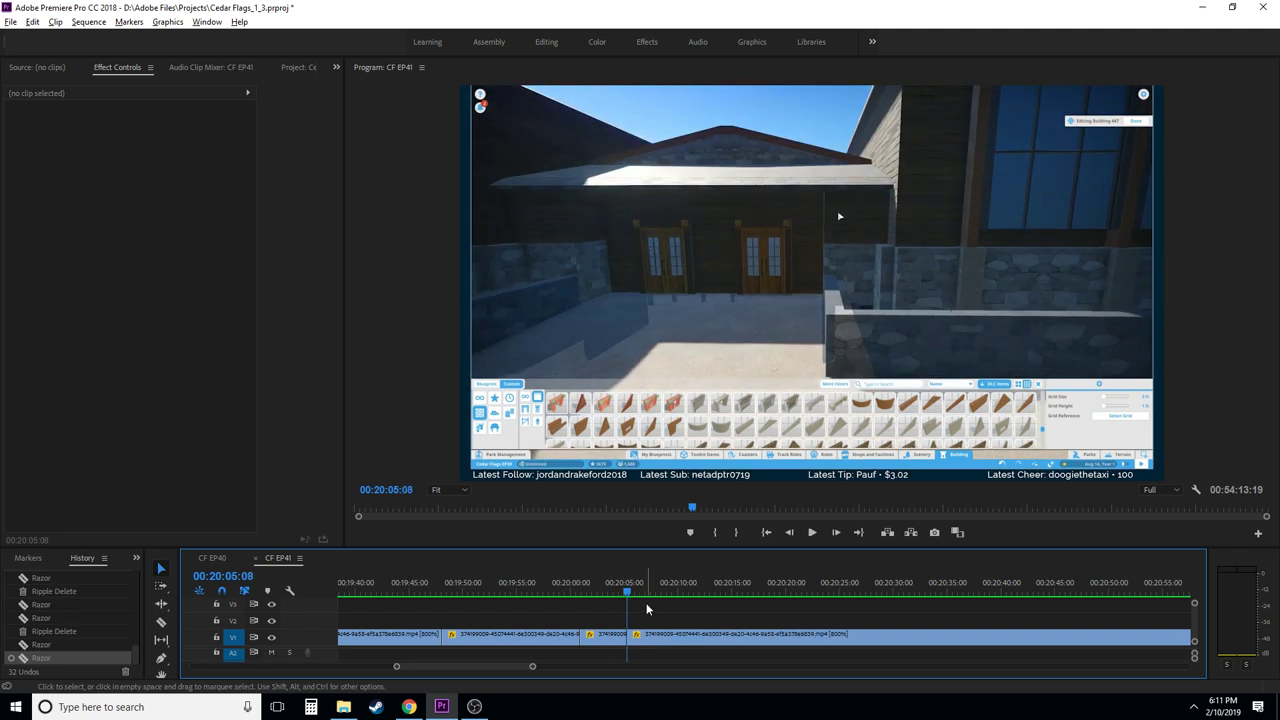
click(614, 646)
key(shift+Delete)
- Review the 00:20:00:27 join, split the V1 clip slightly earlier at 00:20:00:11, and ripple delete the short piece between them
click(575, 590)
key(space)
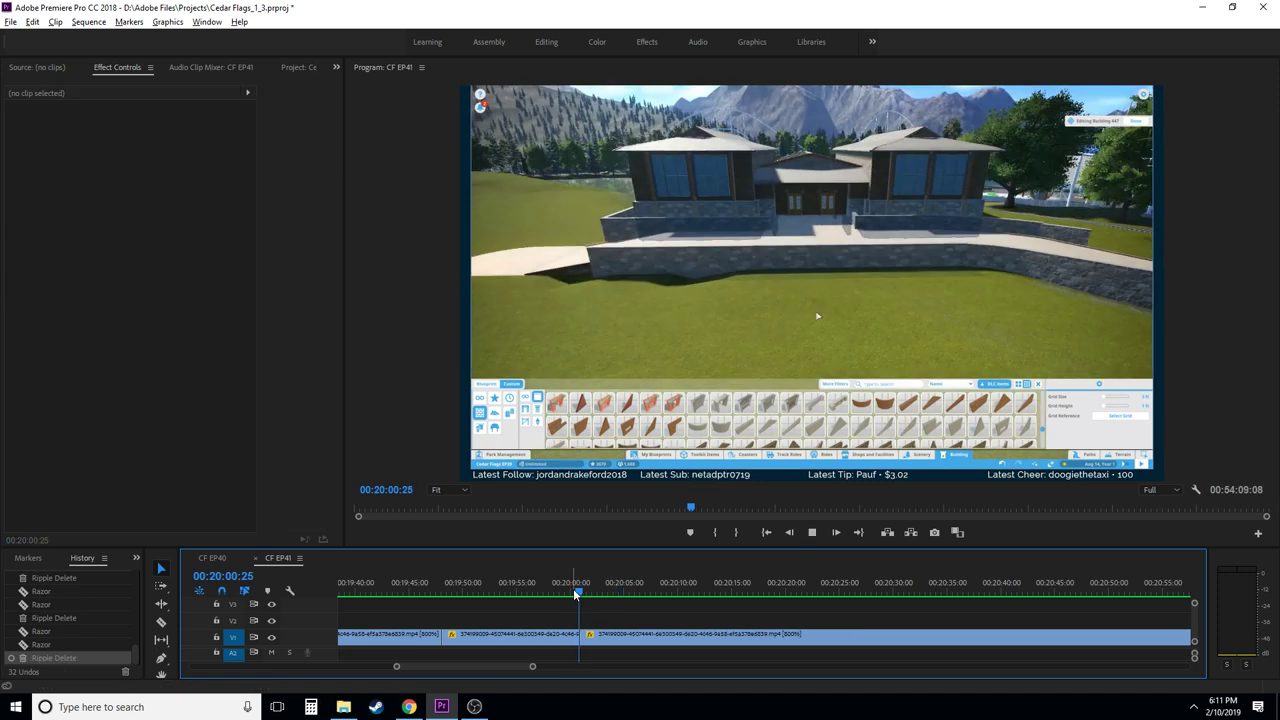
click(564, 591)
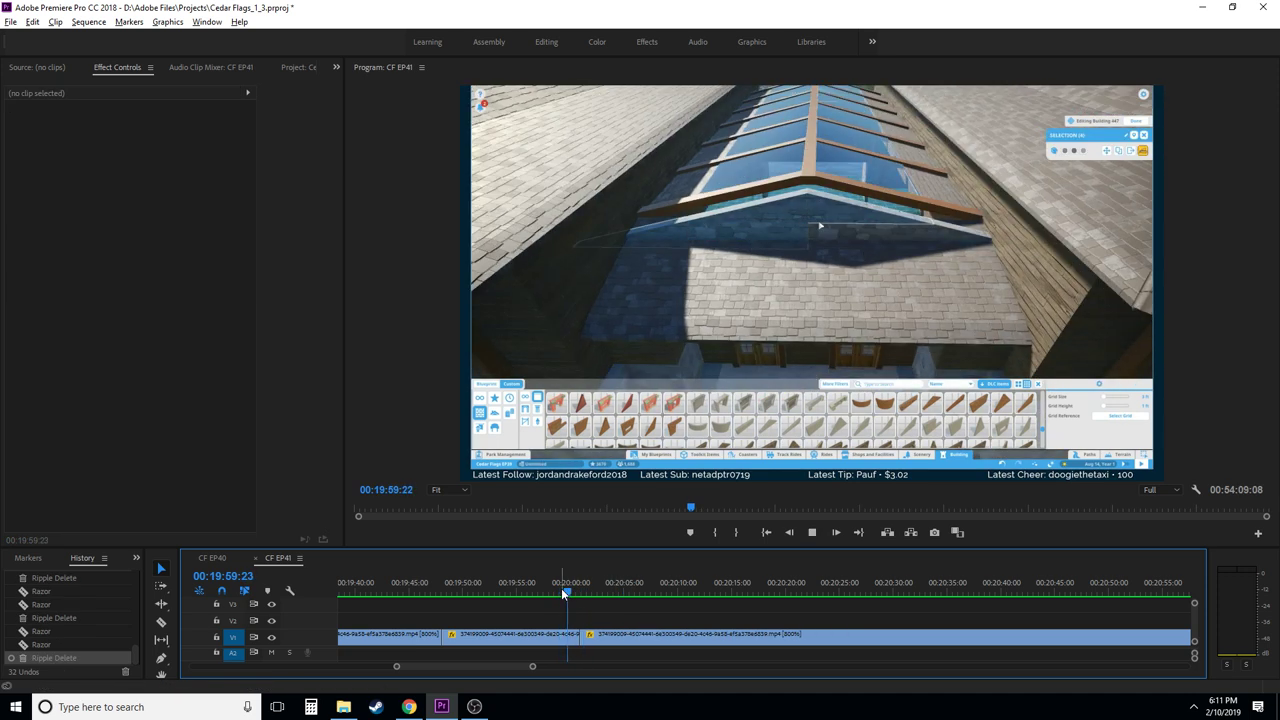
key(space)
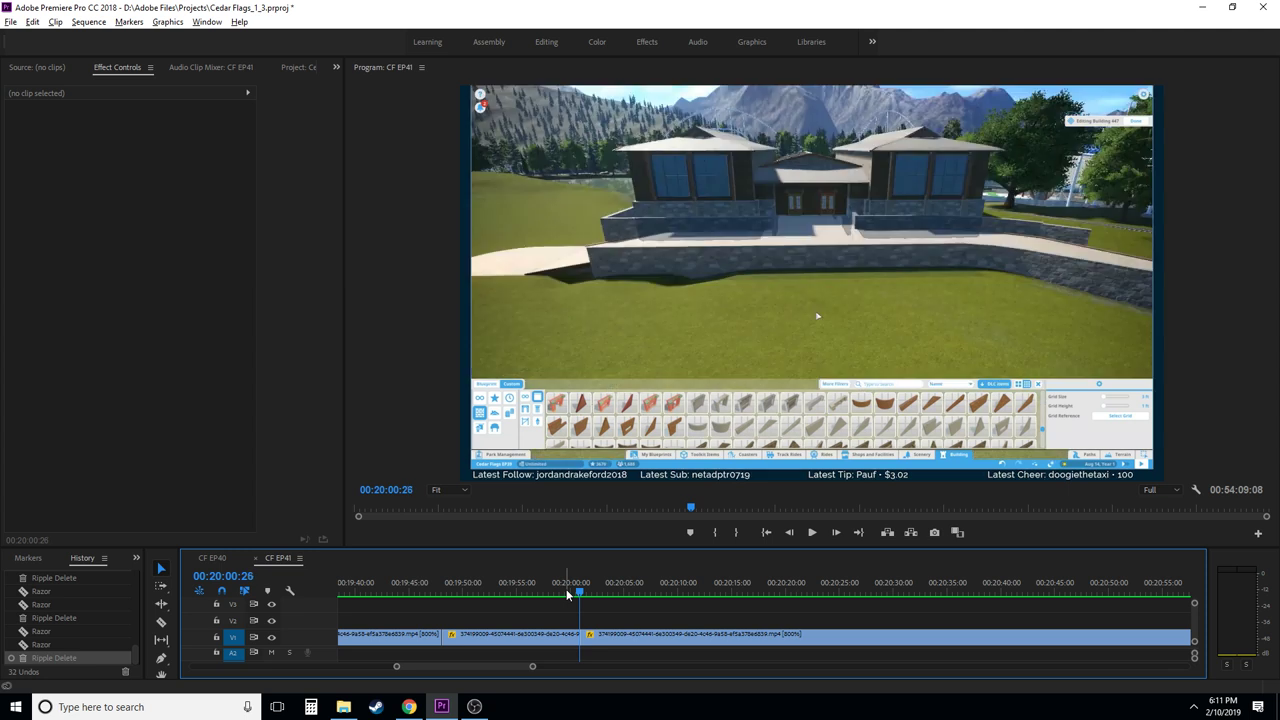
key(Left)
key(Left)
key(Left)
key(Left)
key(Left)
key(Left)
key(Left)
key(Left)
key(Left)
key(Left)
key(Left)
key(Left)
key(Left)
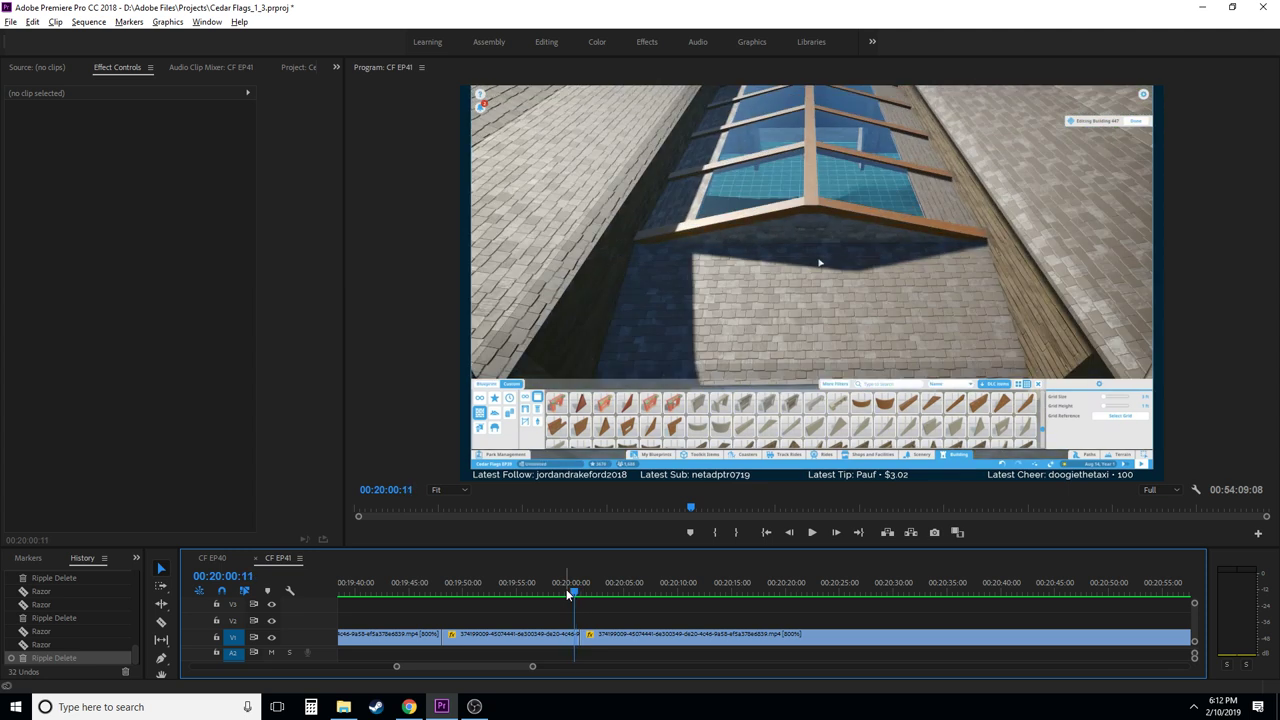
click(578, 642)
key(v)
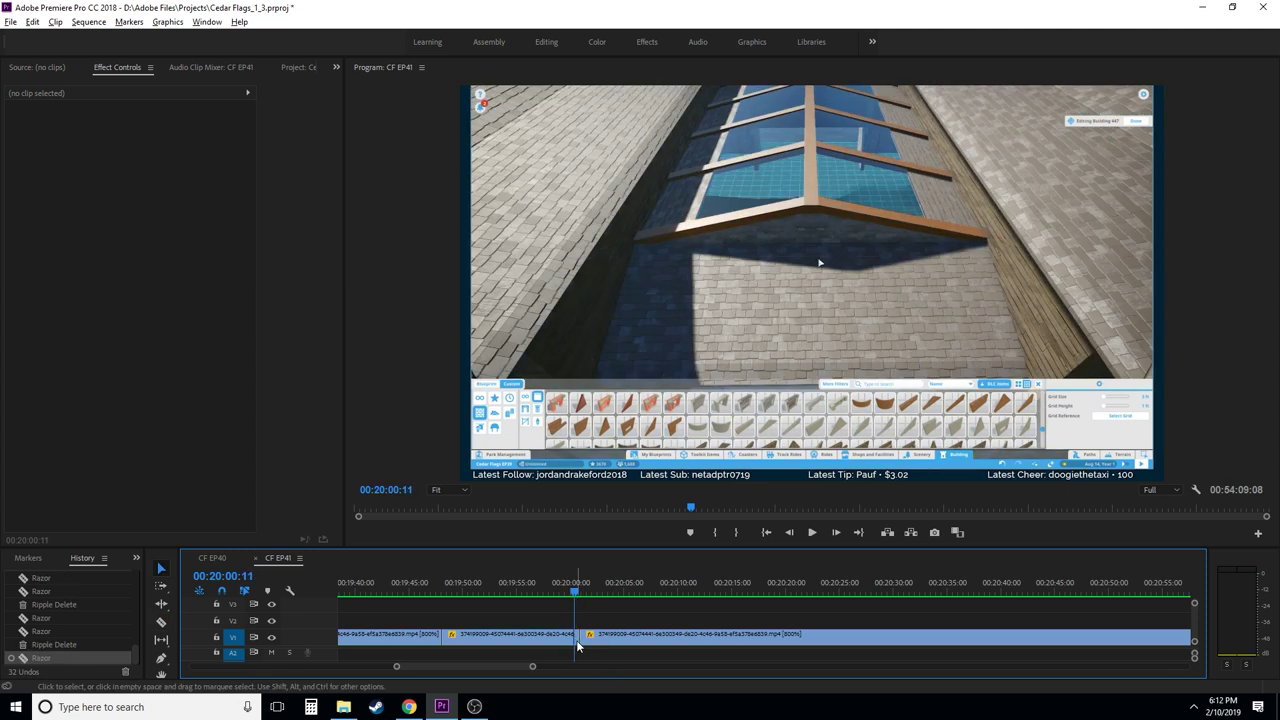
click(580, 640)
key(shift+Delete)
- Play on past the 00:20:00:11 join to where the camera backs away over the lawn and split the V1 clip at 00:20:06:06
key(space)
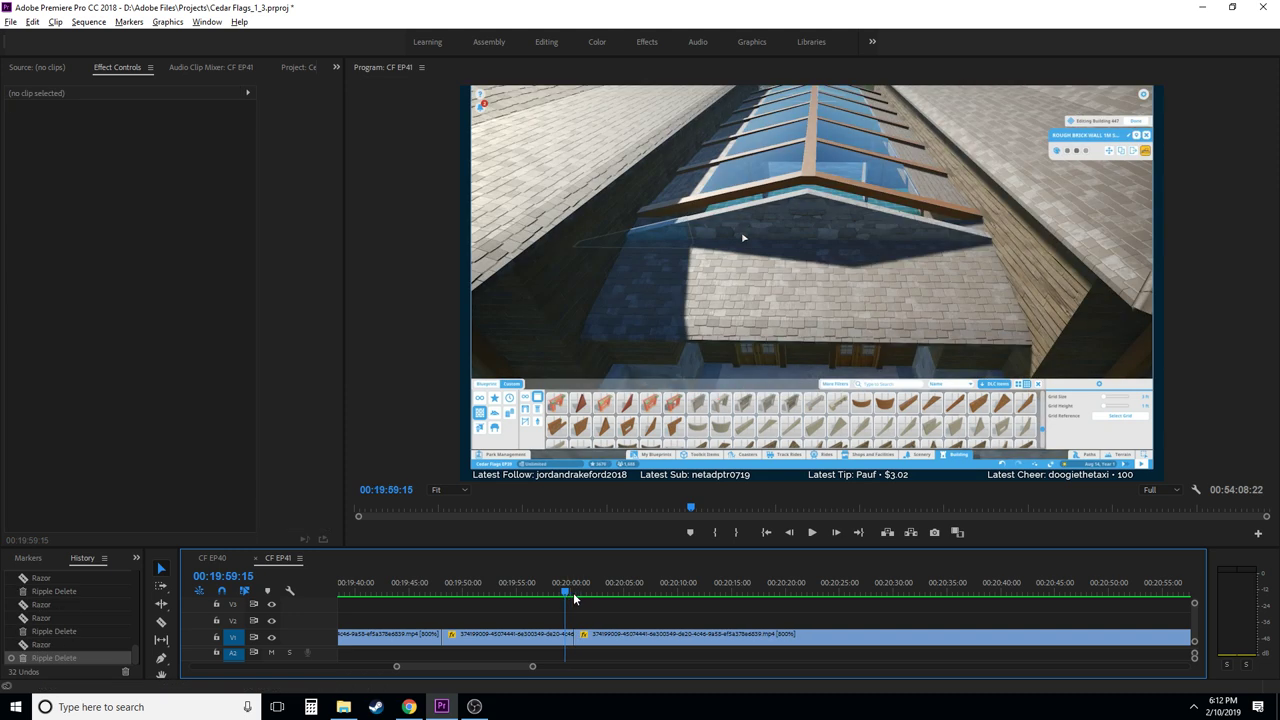
key(c)
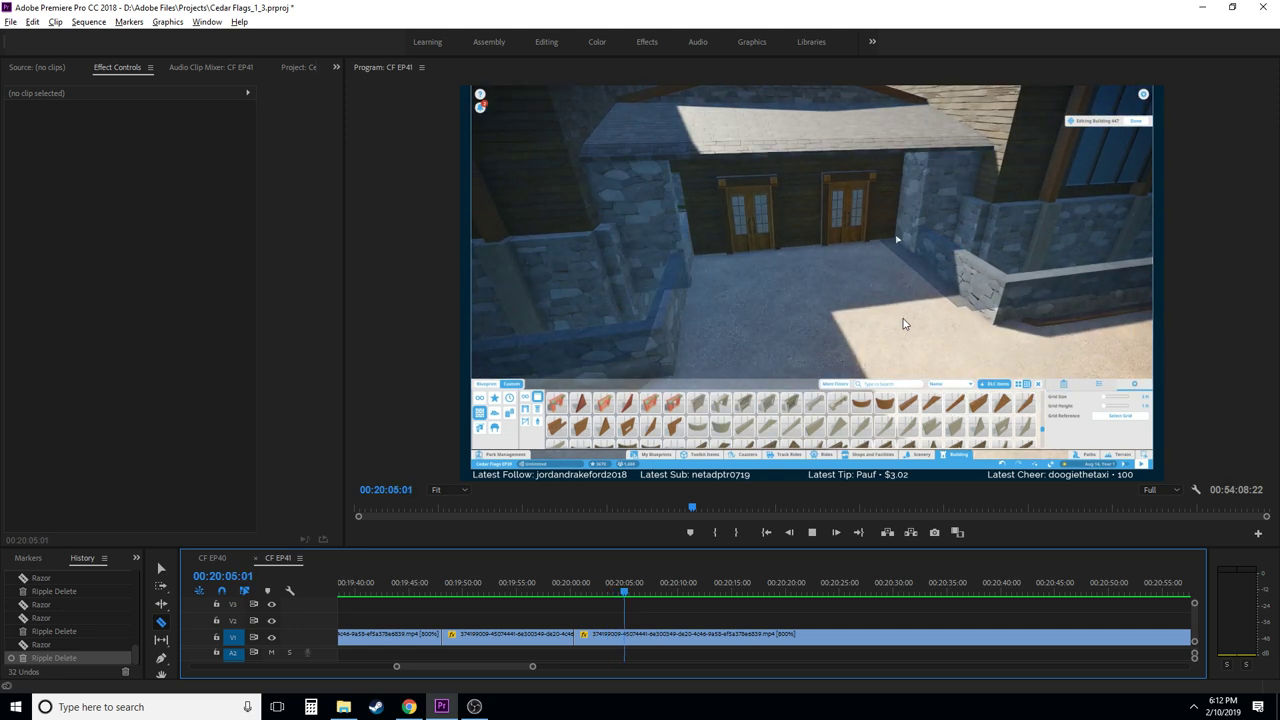
key(space)
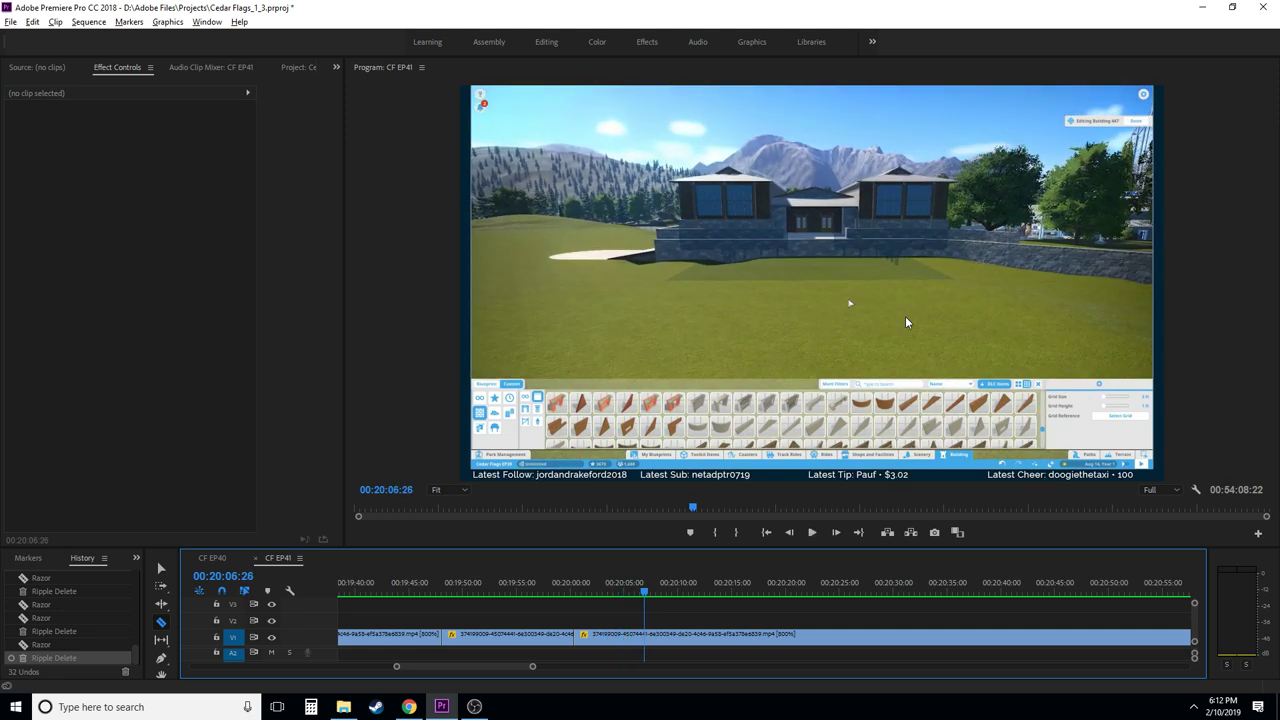
key(j)
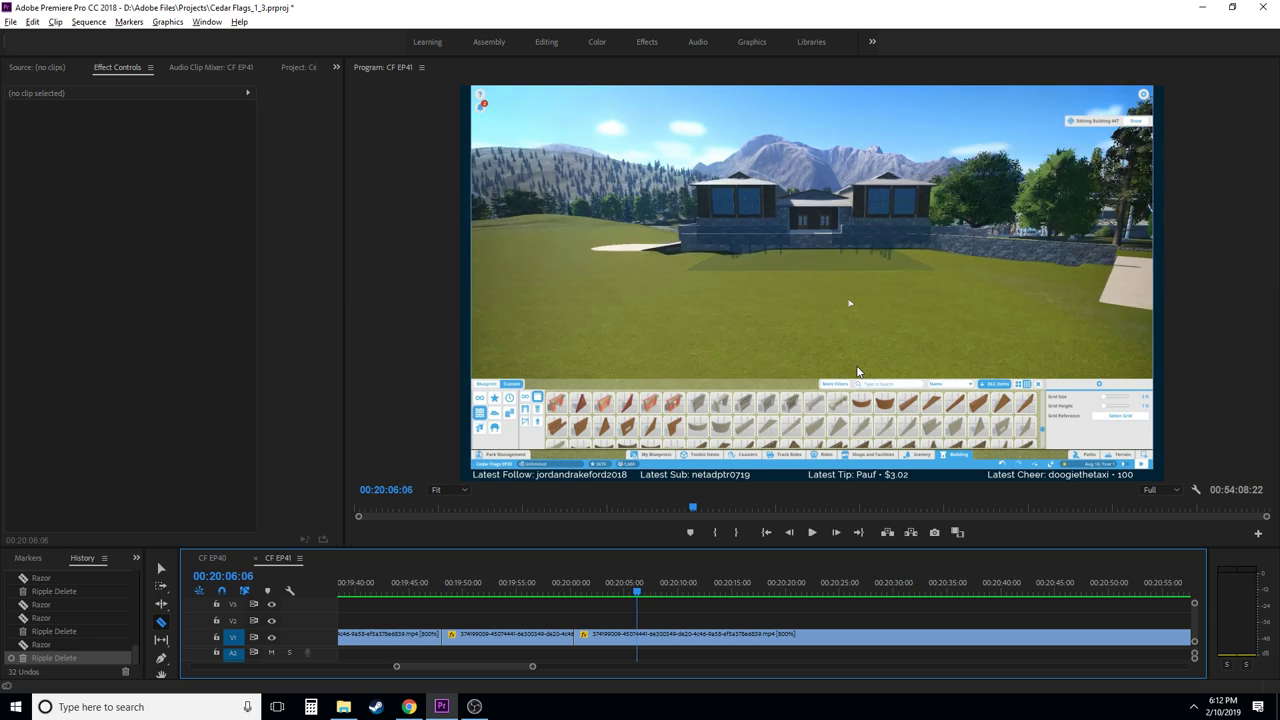
click(640, 636)
- Skim the footage after the 00:20:06:06 cut, from the roof view to the path laying over the water behind the building
drag(640, 592, 702, 605)
key(space)
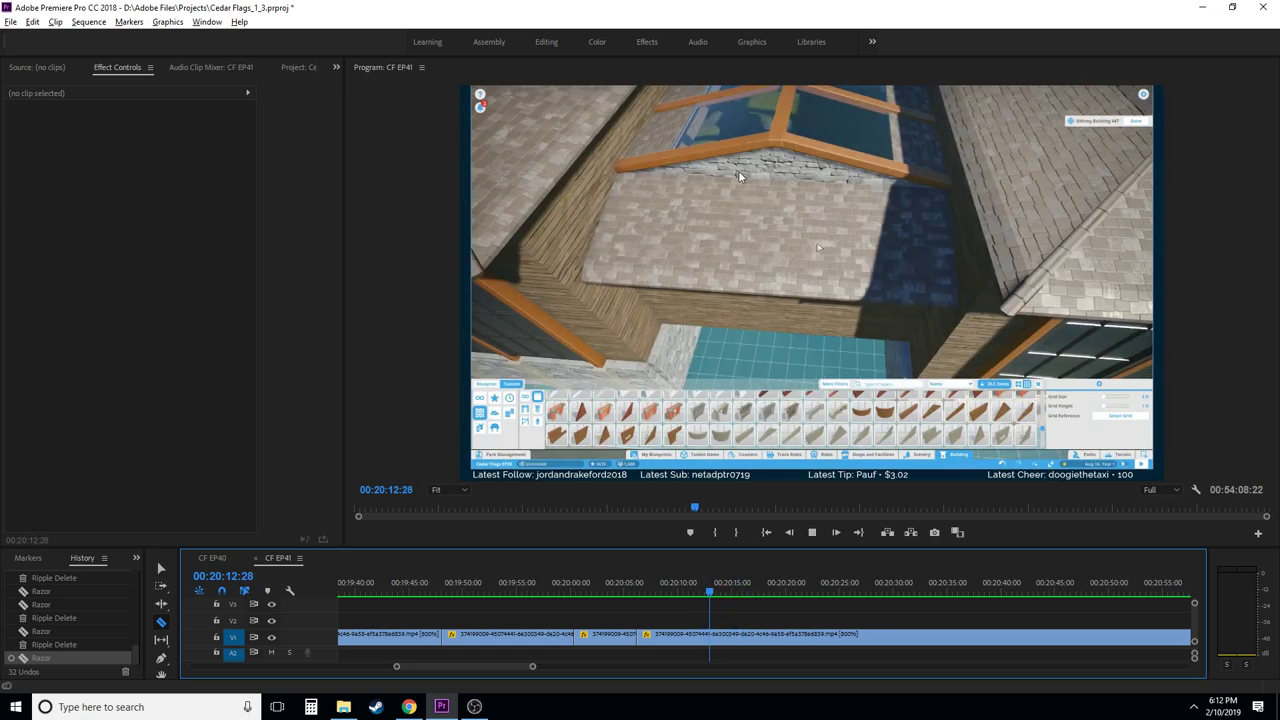
key(space)
drag(741, 587, 772, 596)
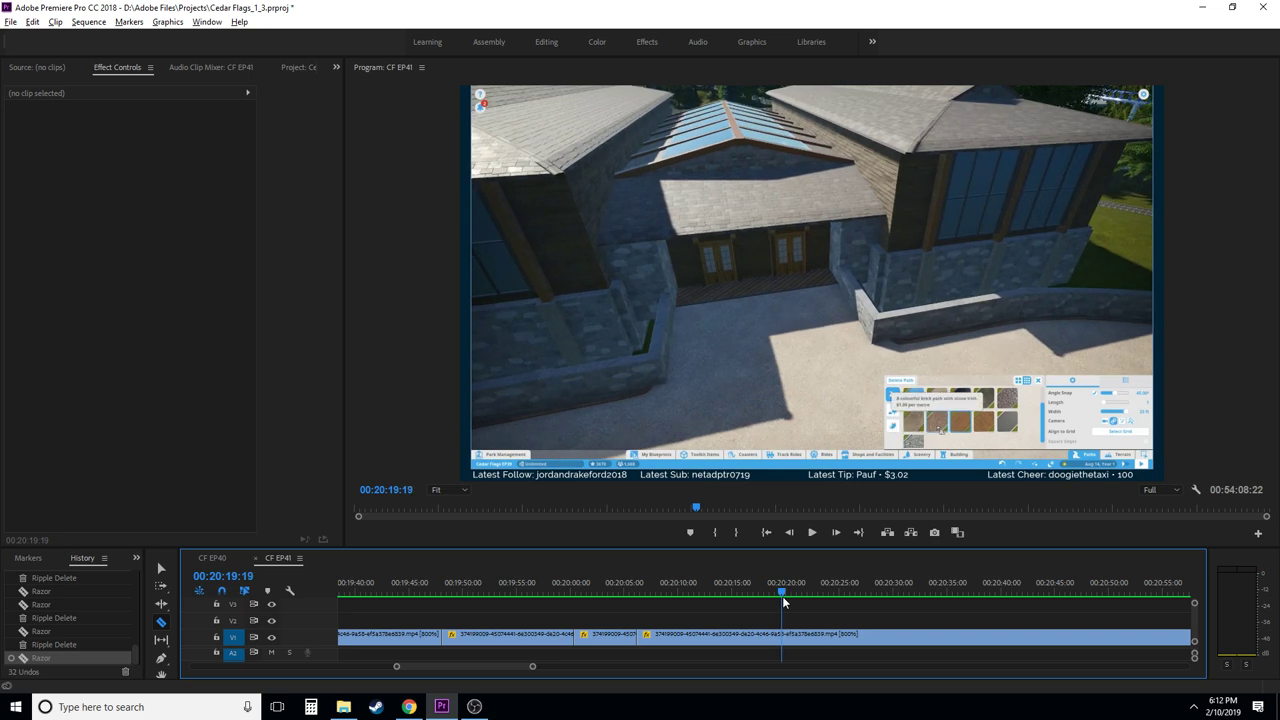
mouse_move(782, 596)
mouse_down()
mouse_move(846, 589)
mouse_move(771, 590)
mouse_move(795, 588)
mouse_up()
key(space)
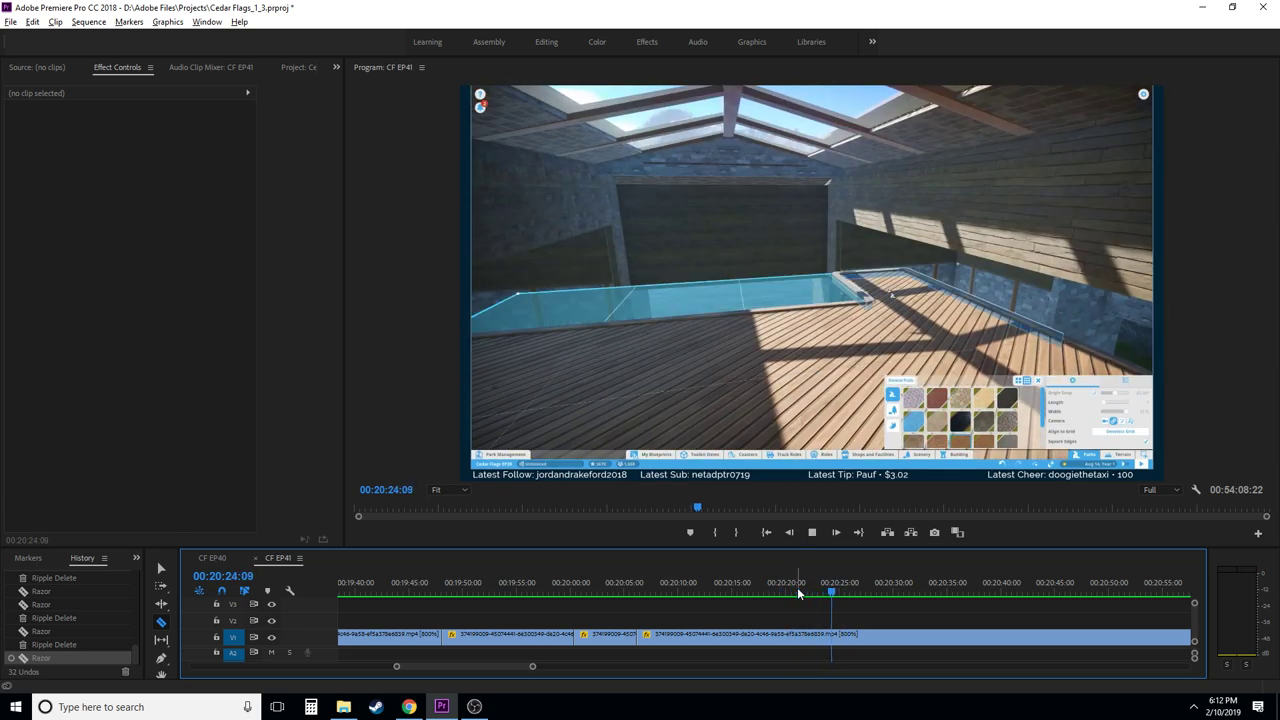
key(space)
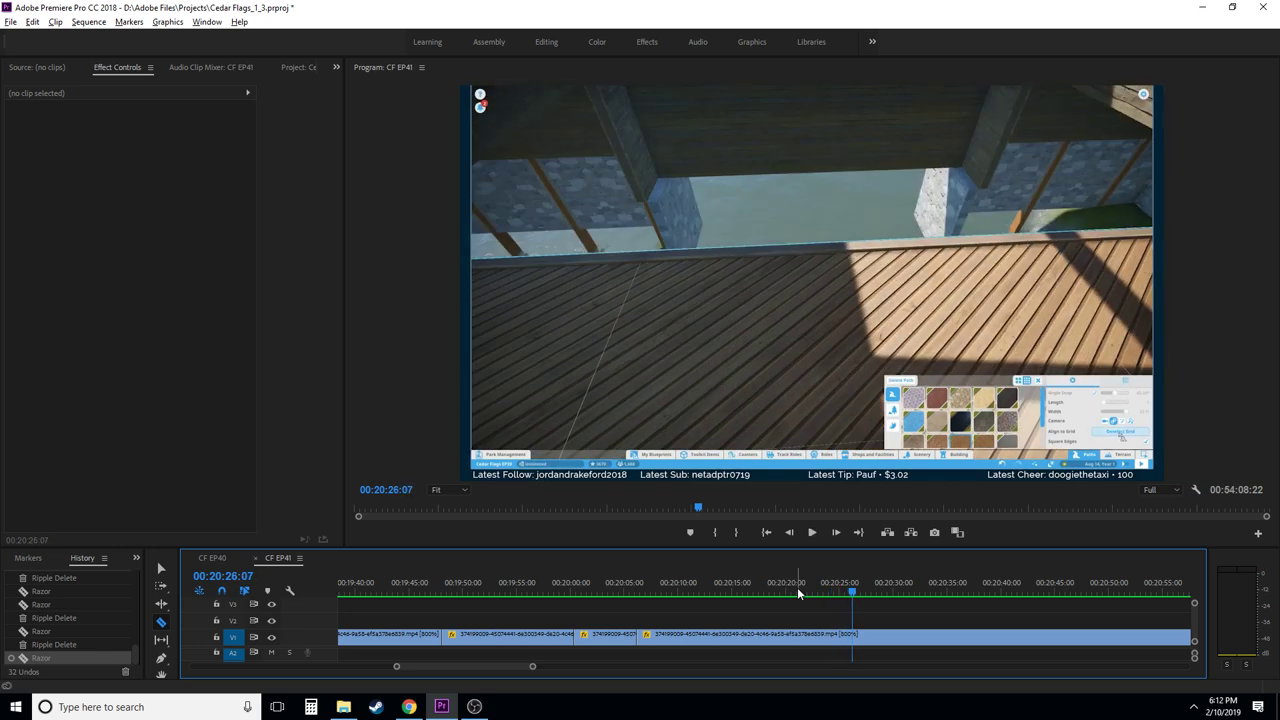
key(space)
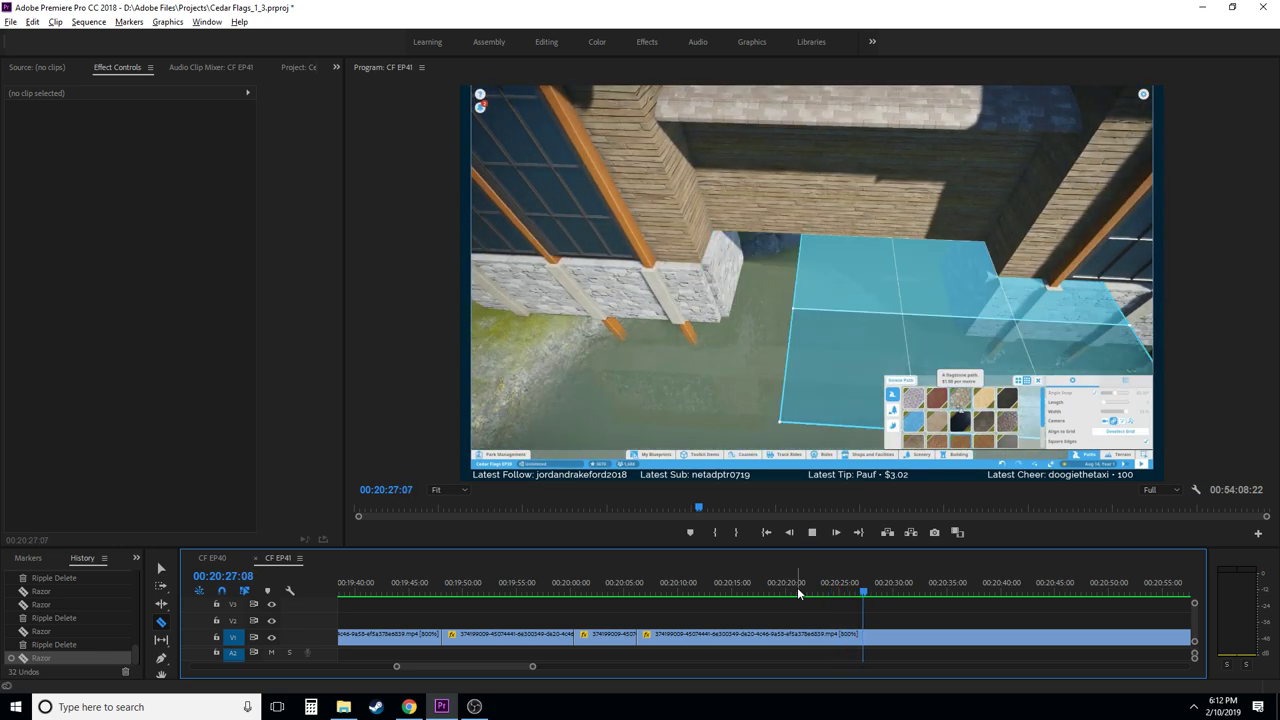
key(space)
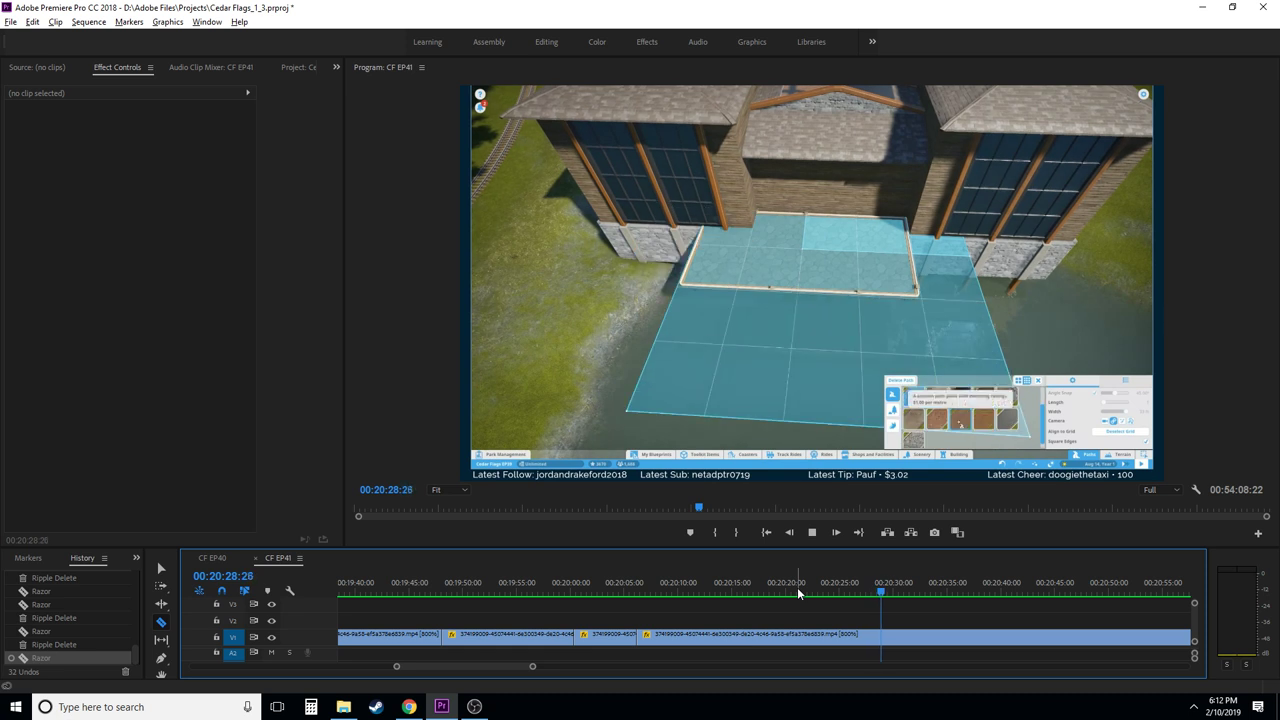
key(space)
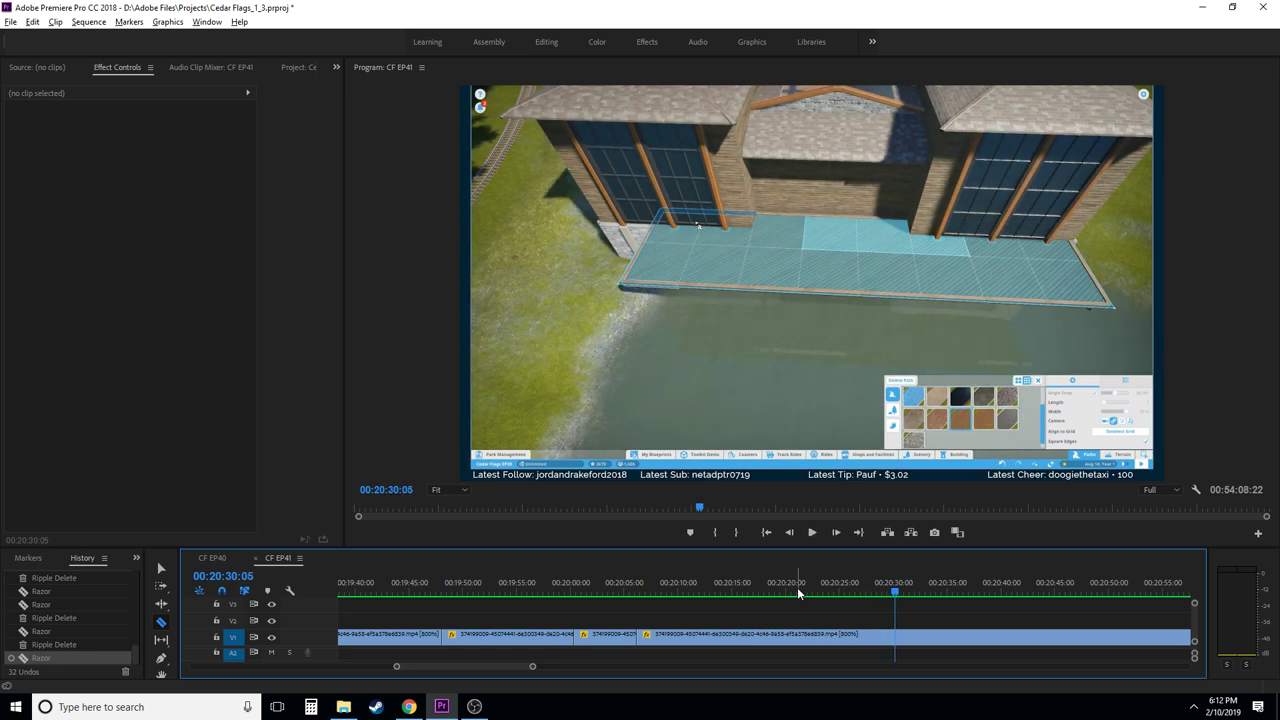
- Go back to just before the first path is placed over the water and split the V1 clip at 00:20:27:09
click(866, 592)
key(space)
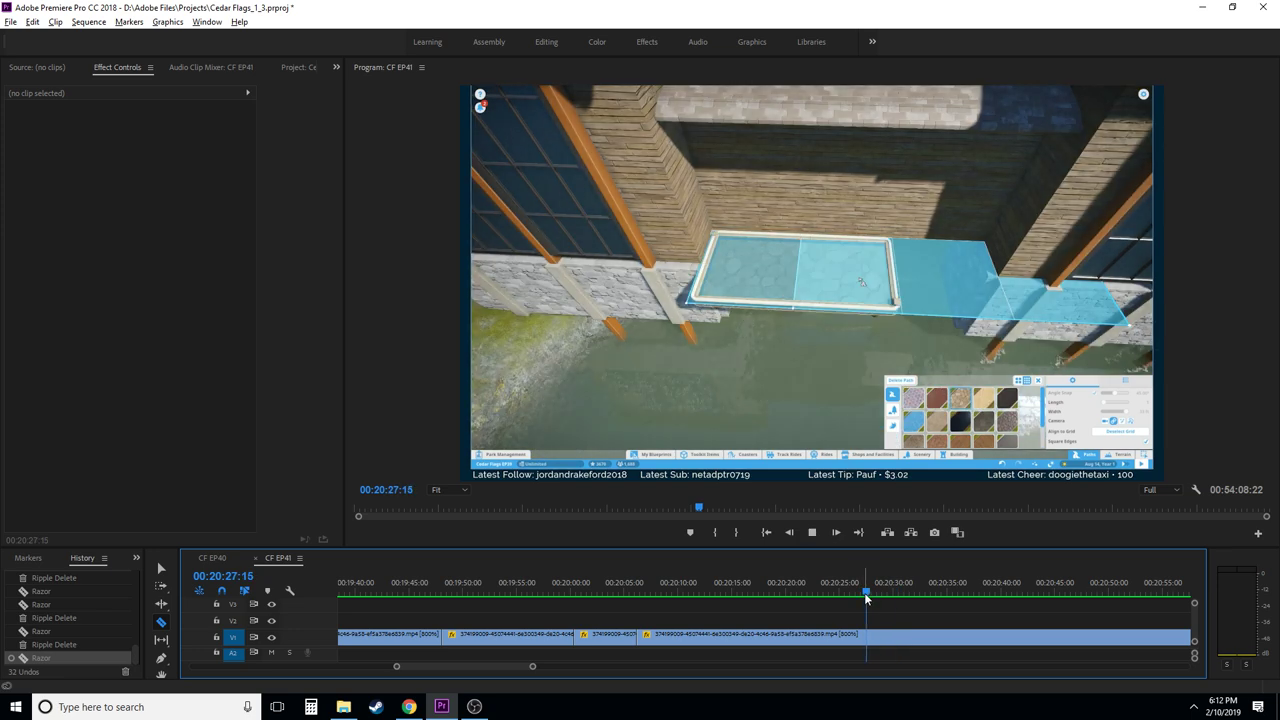
drag(864, 592, 840, 592)
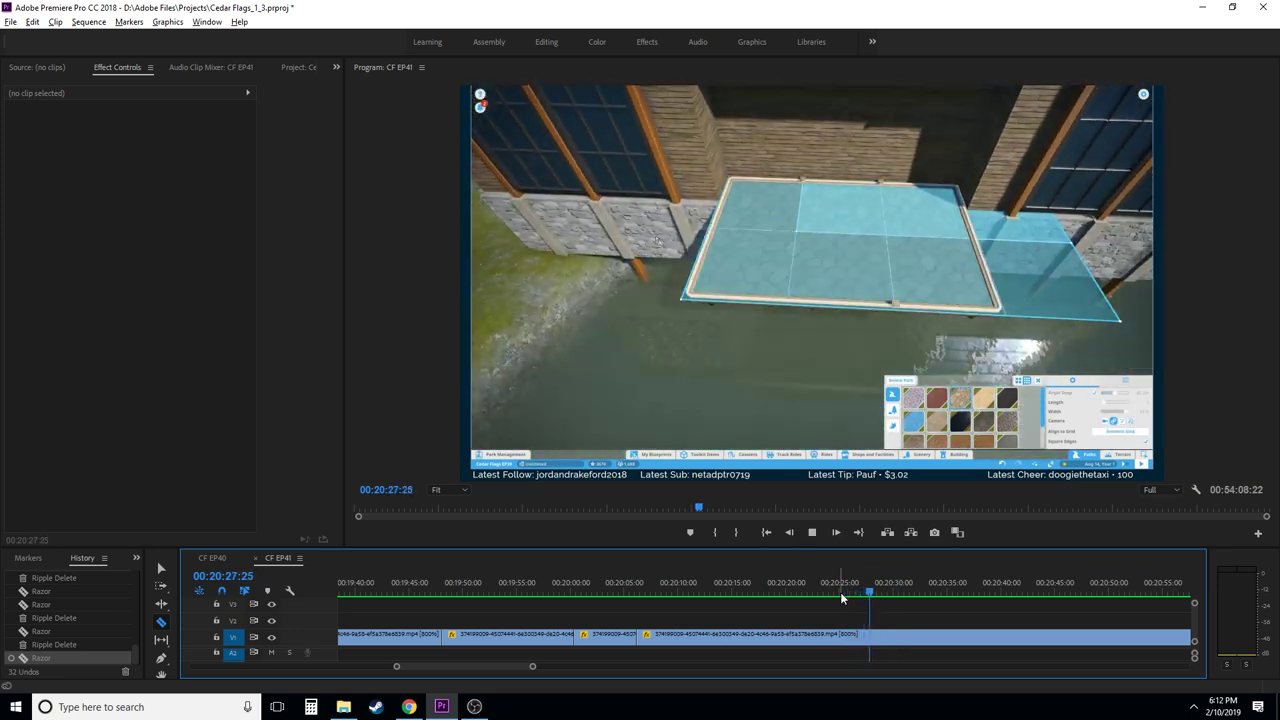
key(space)
key(Left)
key(Left)
key(Left)
key(Left)
key(Left)
key(Left)
key(Left)
key(Left)
key(Left)
key(Left)
key(Left)
key(Left)
key(Left)
key(Left)
key(Left)
key(Left)
key(Left)
key(Left)
key(Left)
key(Left)
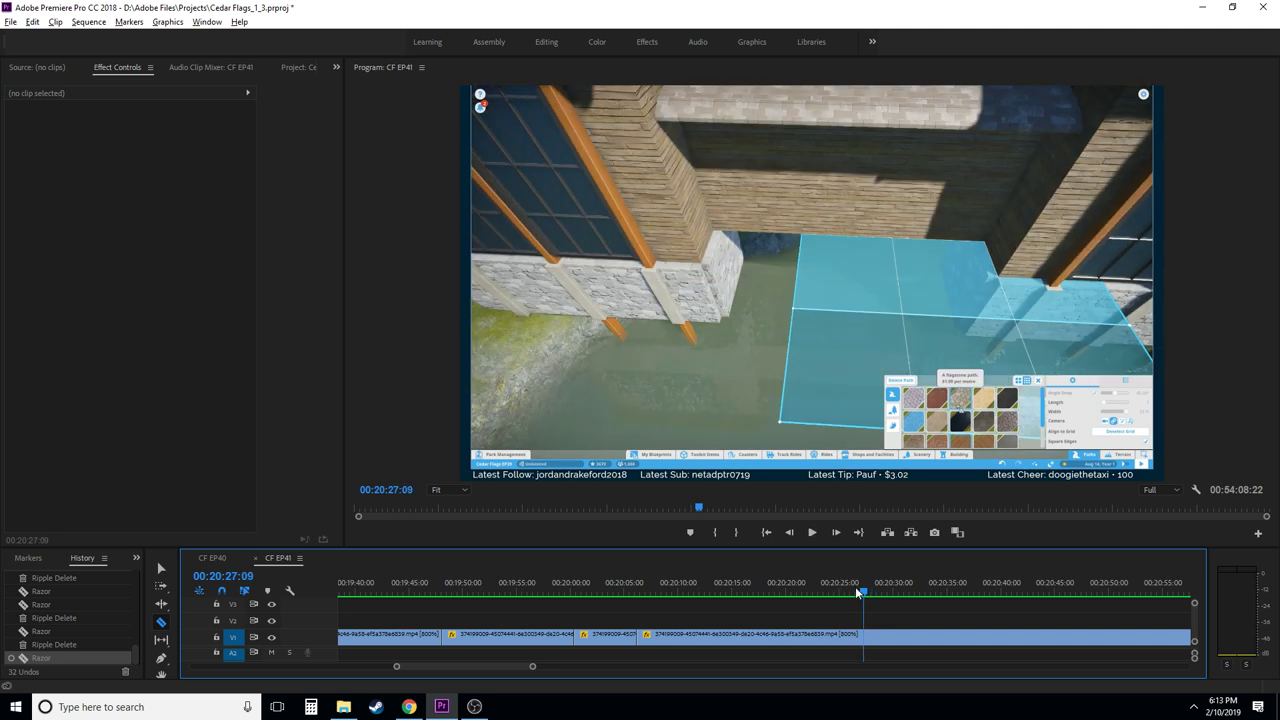
click(864, 634)
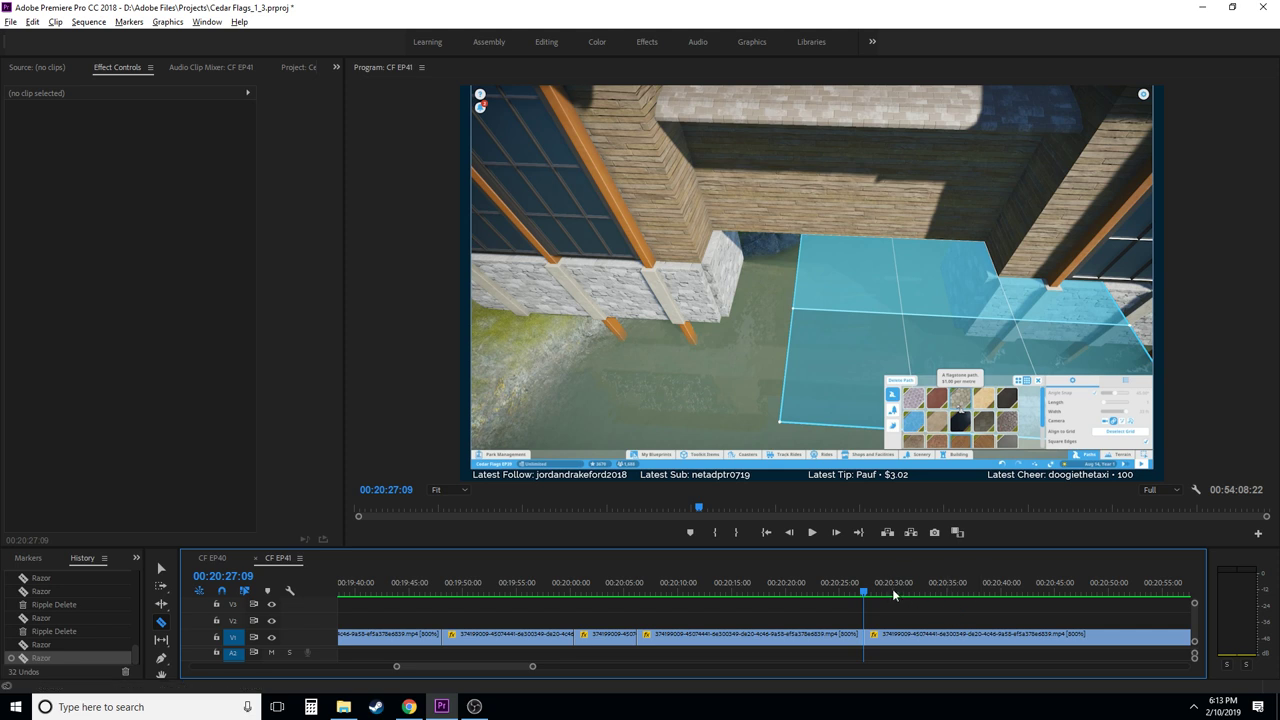
- Split the V1 clip at 00:20:31:23, before the wall pieces are placed, and ripple delete the piece back to the 00:20:27:09 cut
drag(872, 593, 916, 596)
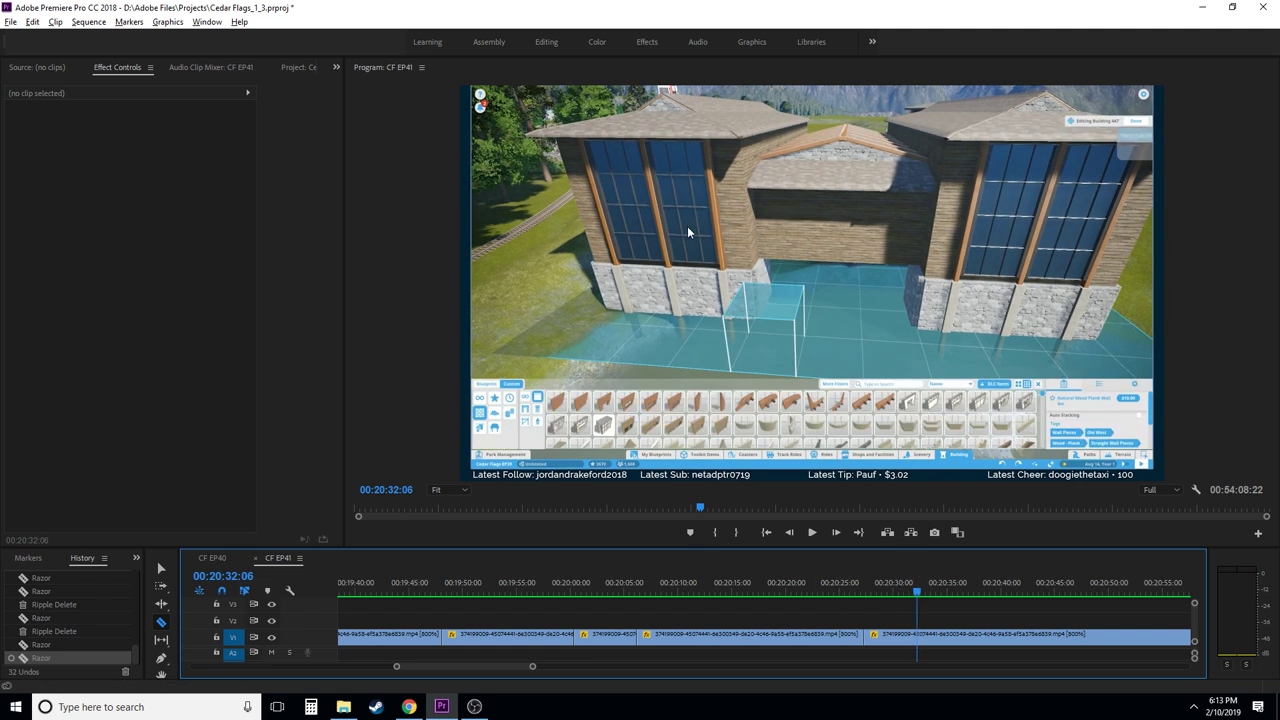
mouse_move(916, 590)
mouse_down()
mouse_move(947, 583)
mouse_move(913, 587)
mouse_up()
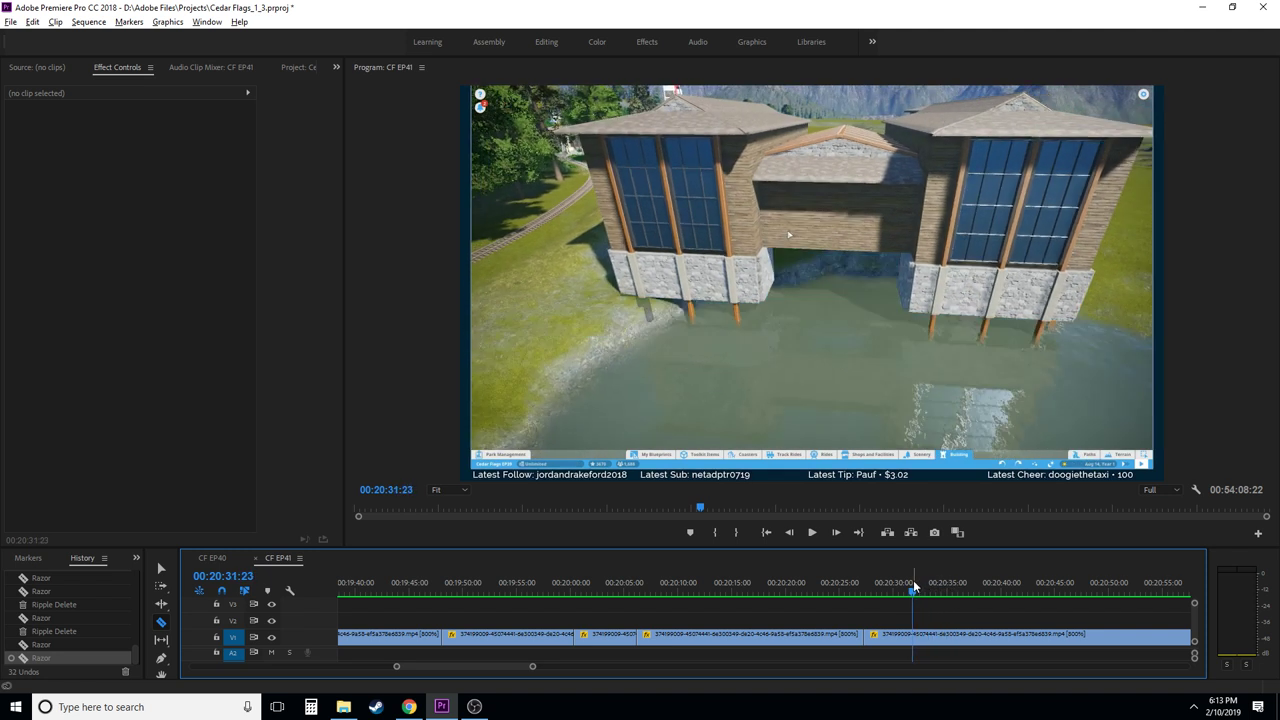
click(890, 640)
key(shift+Delete)
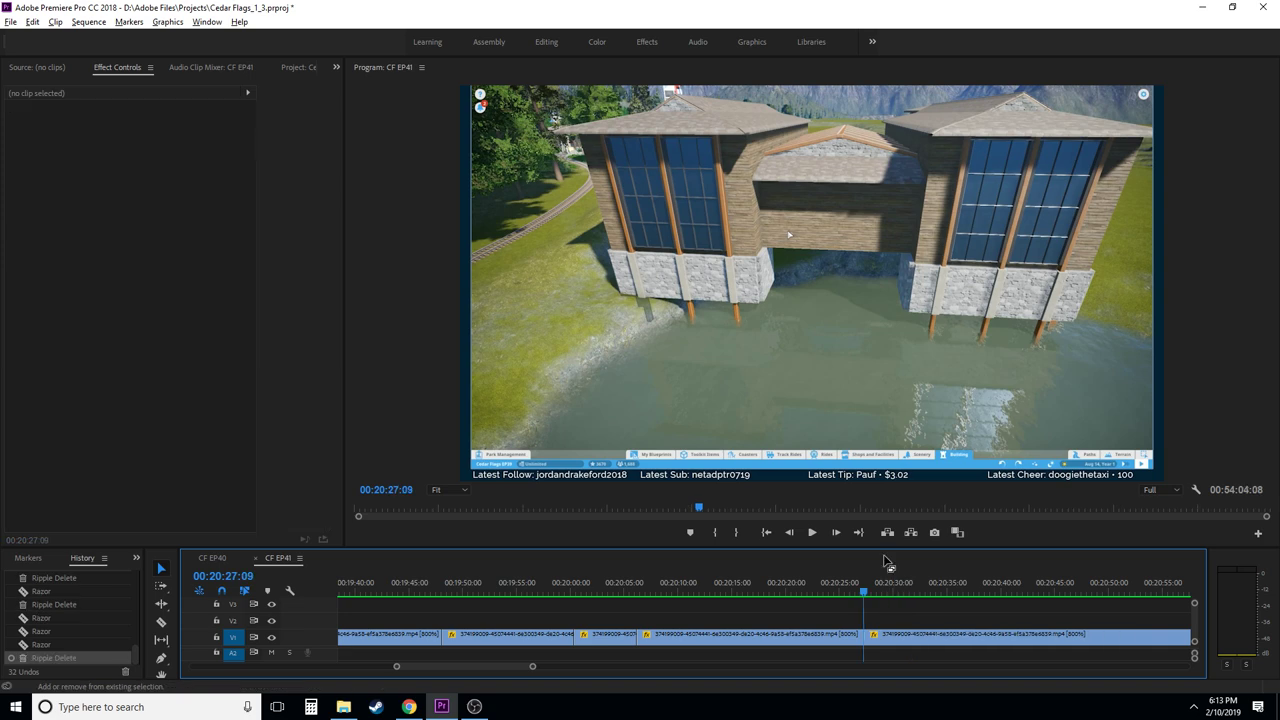
- Check the footage around 00:20:18:10 and ripple delete the V1 clip between the 00:20:06:06 and 00:20:27:09 cuts
drag(630, 583, 753, 588)
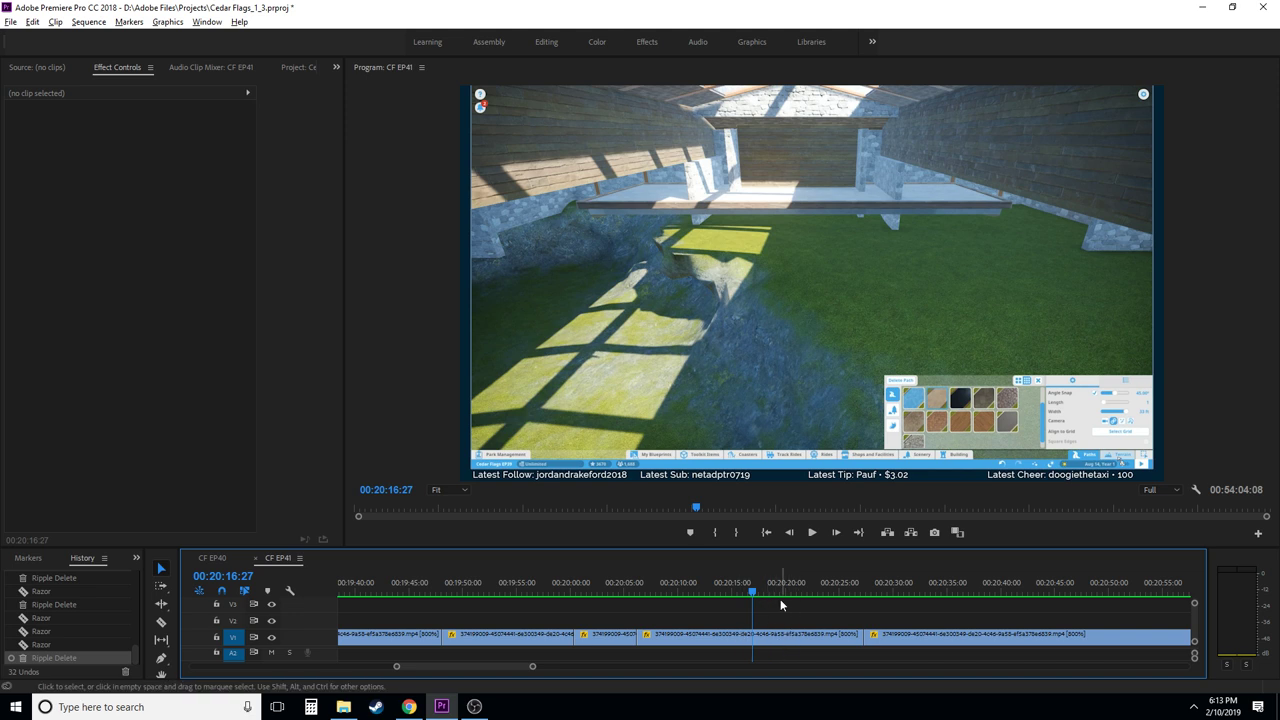
click(767, 583)
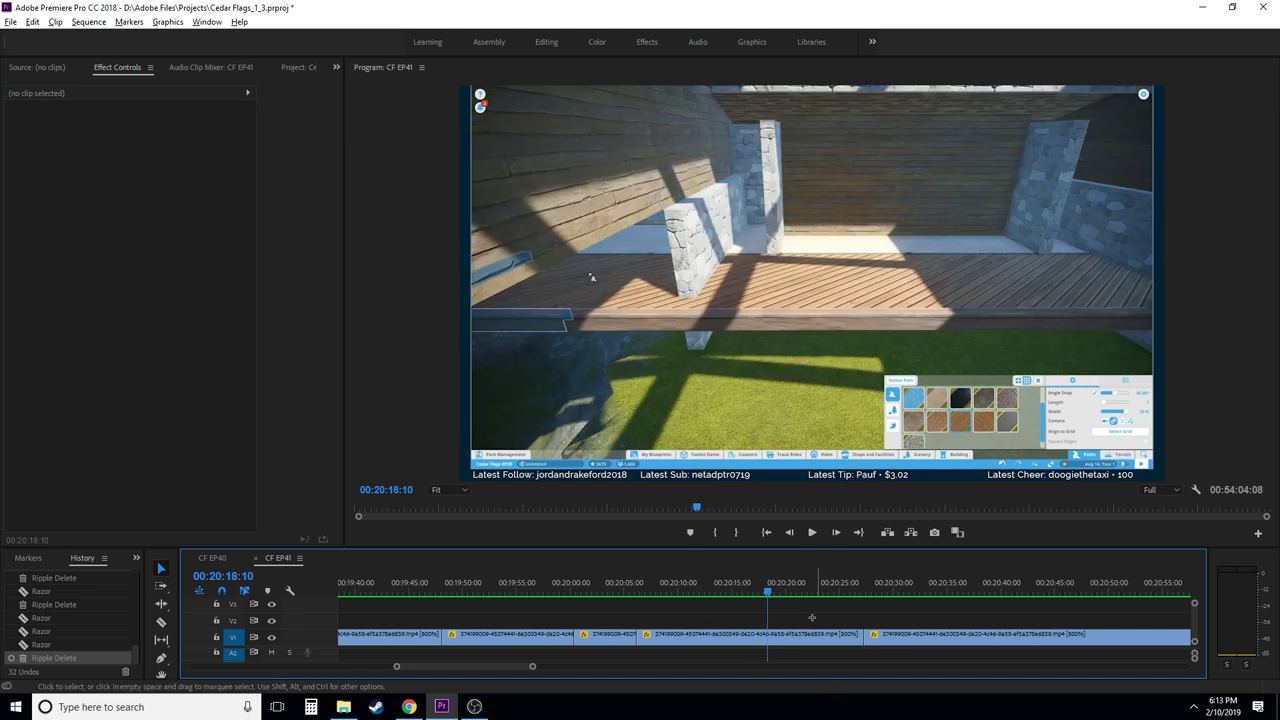
click(800, 634)
key(shift+Delete)
key(Up)
- Play from 00:20:04:28 over the 00:20:06:06 join and split the V1 clip at 00:20:24:20, at the front view of the finished deck
click(622, 586)
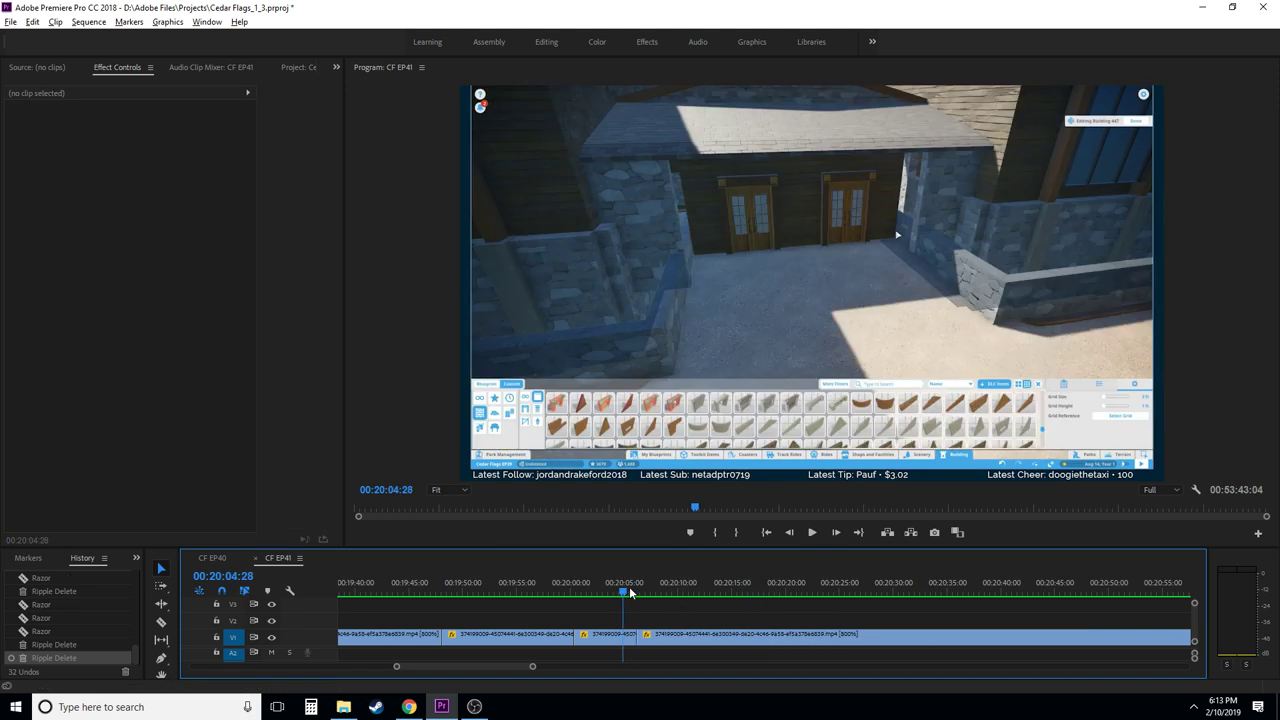
key(space)
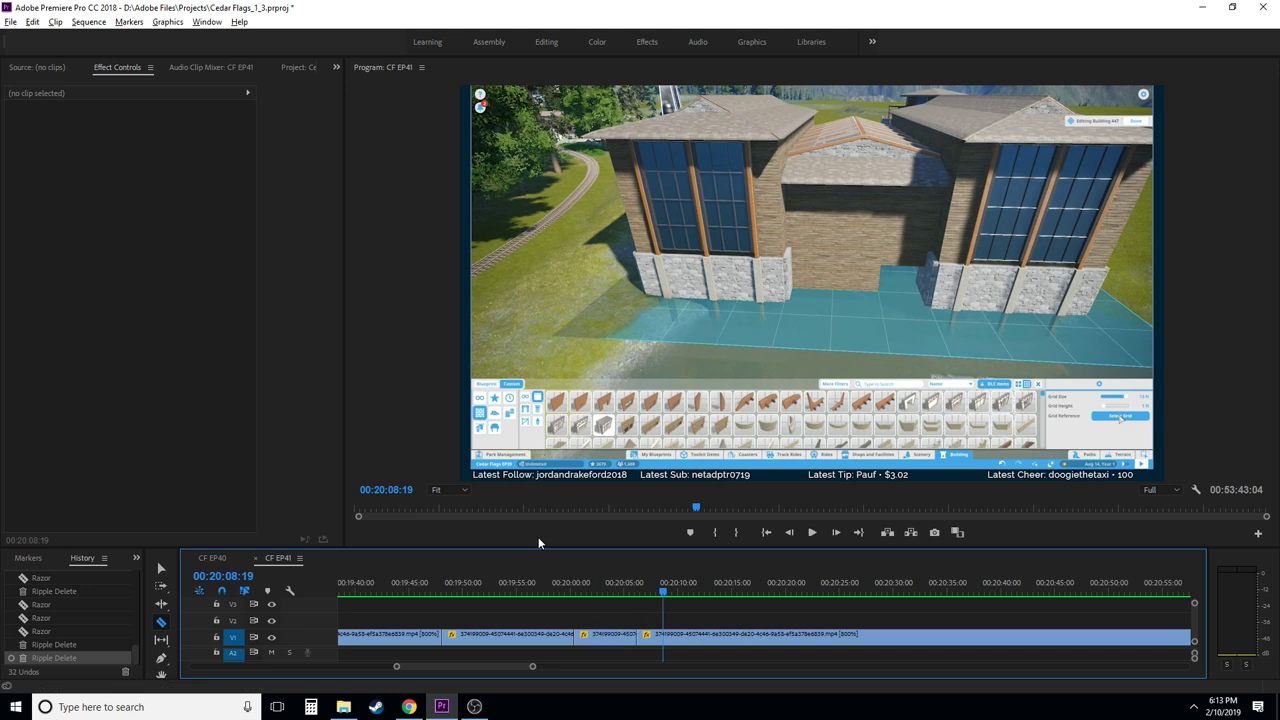
key(space)
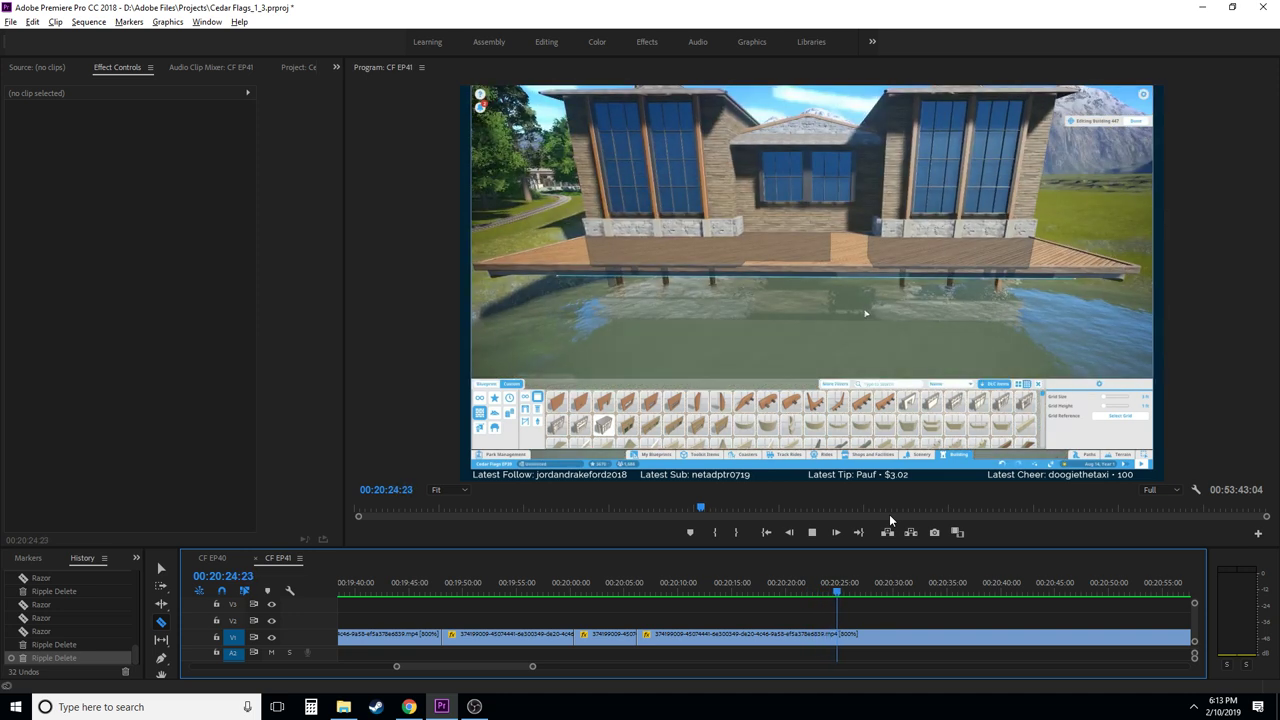
key(space)
key(j)
key(l)
key(k)
click(842, 634)
- Skim the footage after the 00:20:24:20 cut up to the front view with the orange doors and split the V1 clip at 00:21:51:05
scroll(800, 634, down, 2)
scroll(778, 635, down, 2)
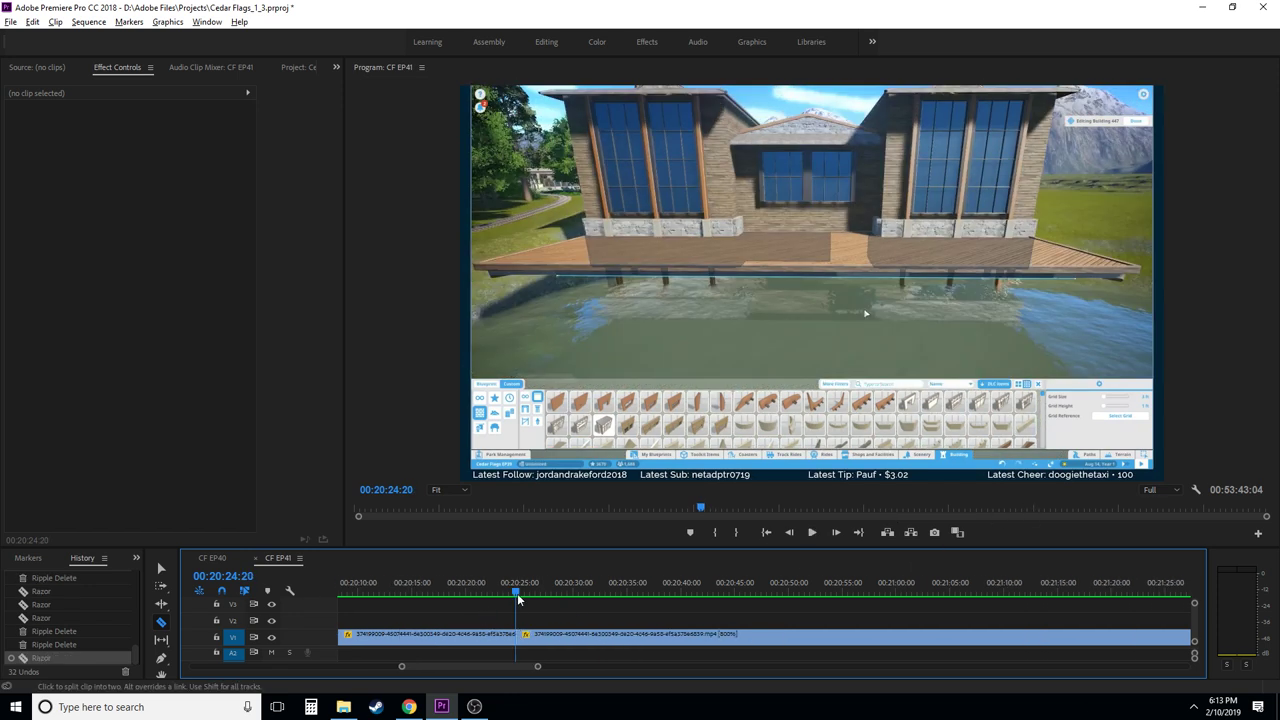
drag(517, 594, 985, 580)
scroll(900, 590, down, 5)
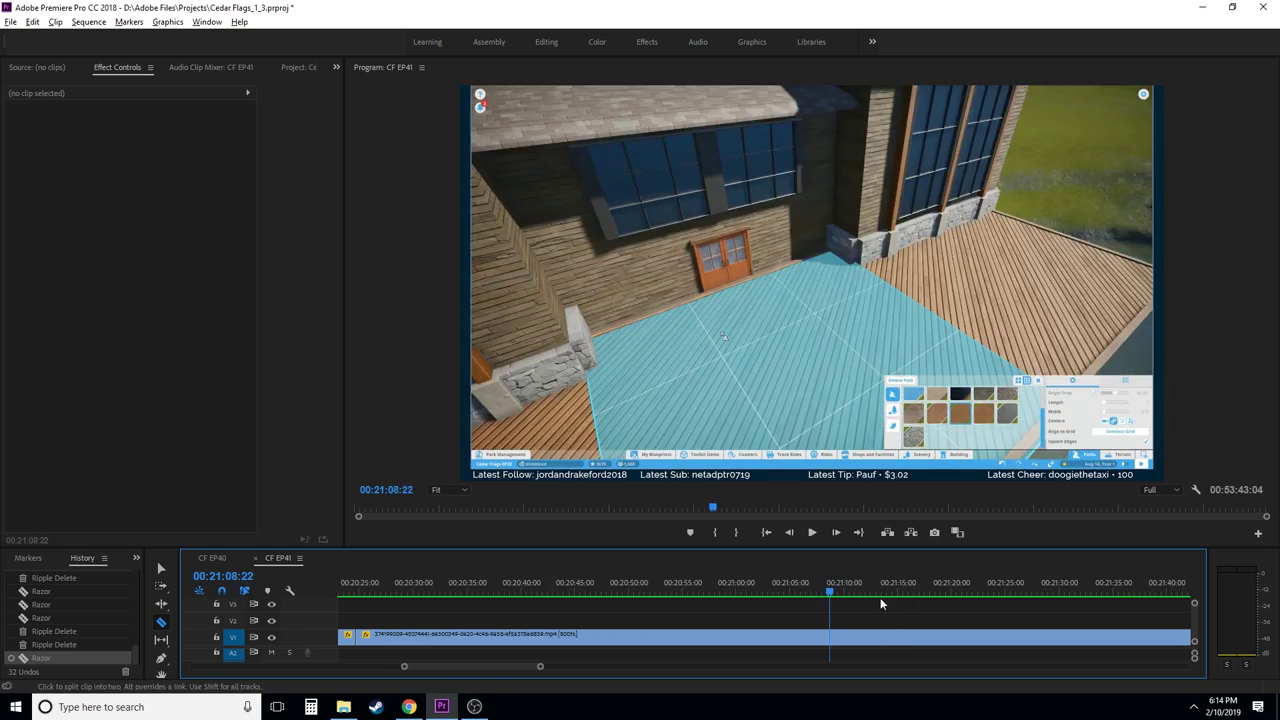
drag(755, 588, 787, 591)
key(space)
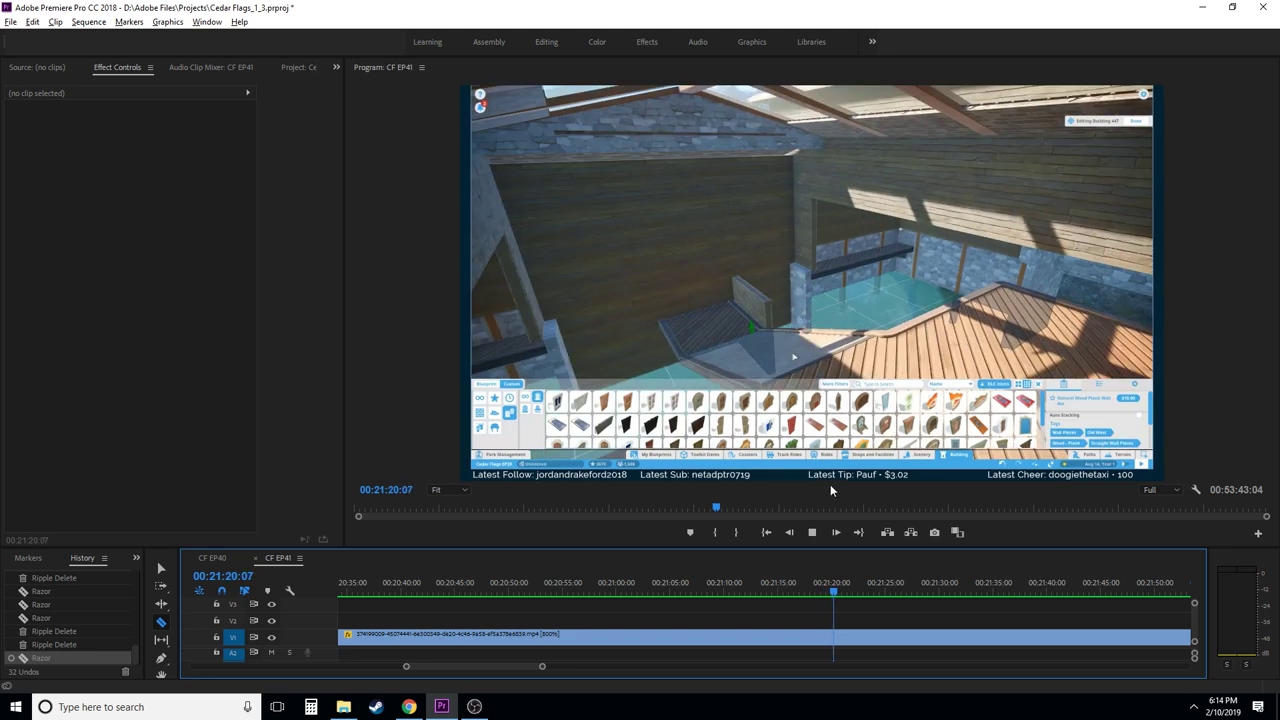
key(space)
scroll(841, 605, down, 2)
drag(690, 588, 1009, 588)
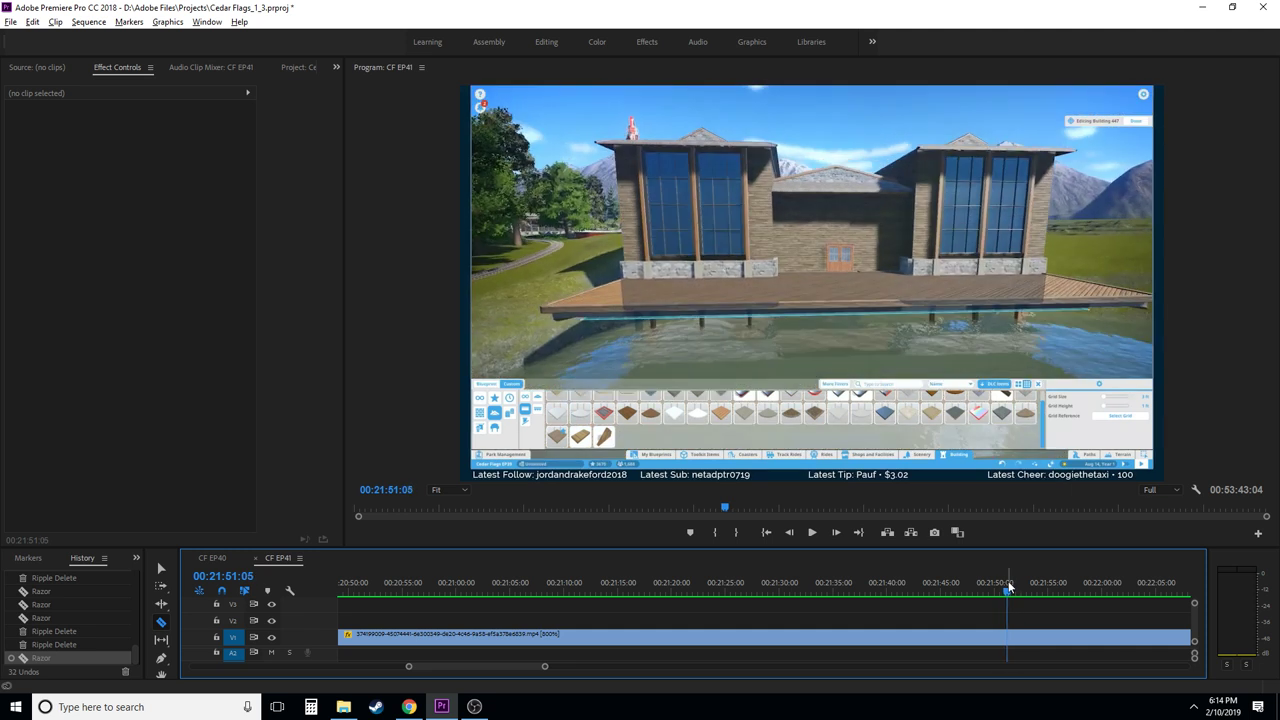
click(1009, 636)
key(minus)
key(minus)
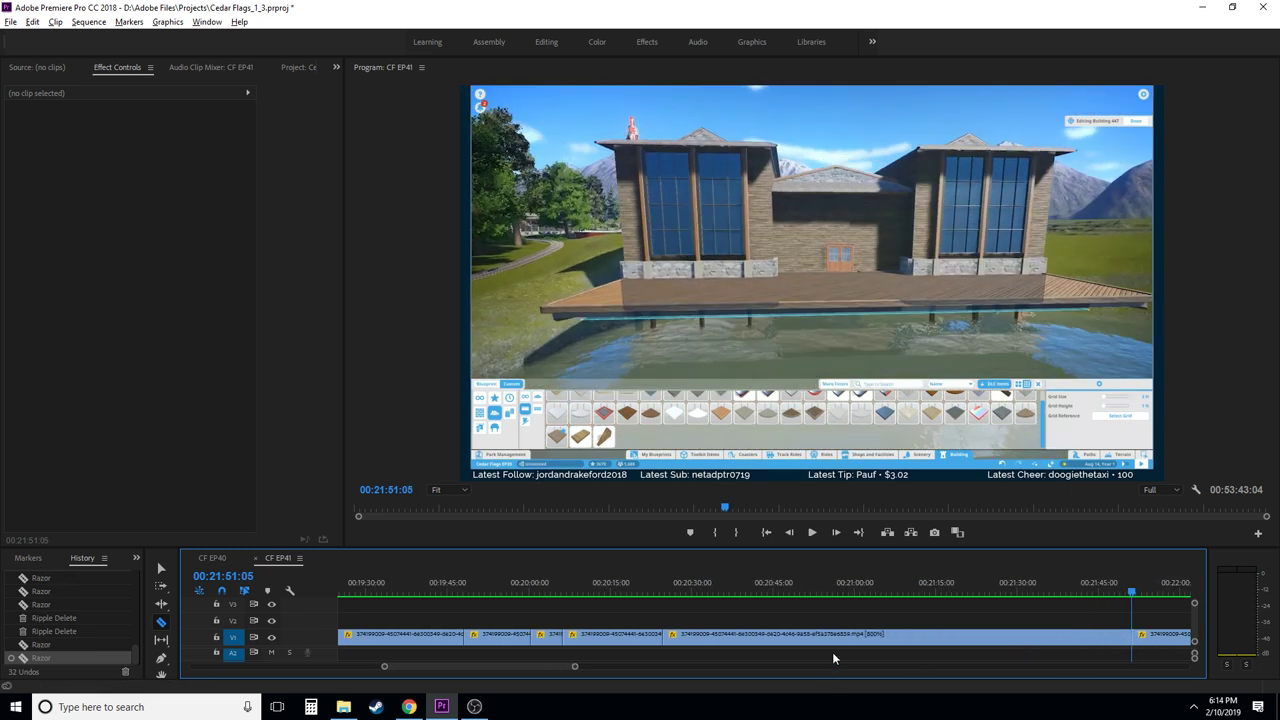
- Review the footage leading up to the 00:20:24:20 cut and ripple delete the V1 clip between it and 00:21:51:05
click(652, 592)
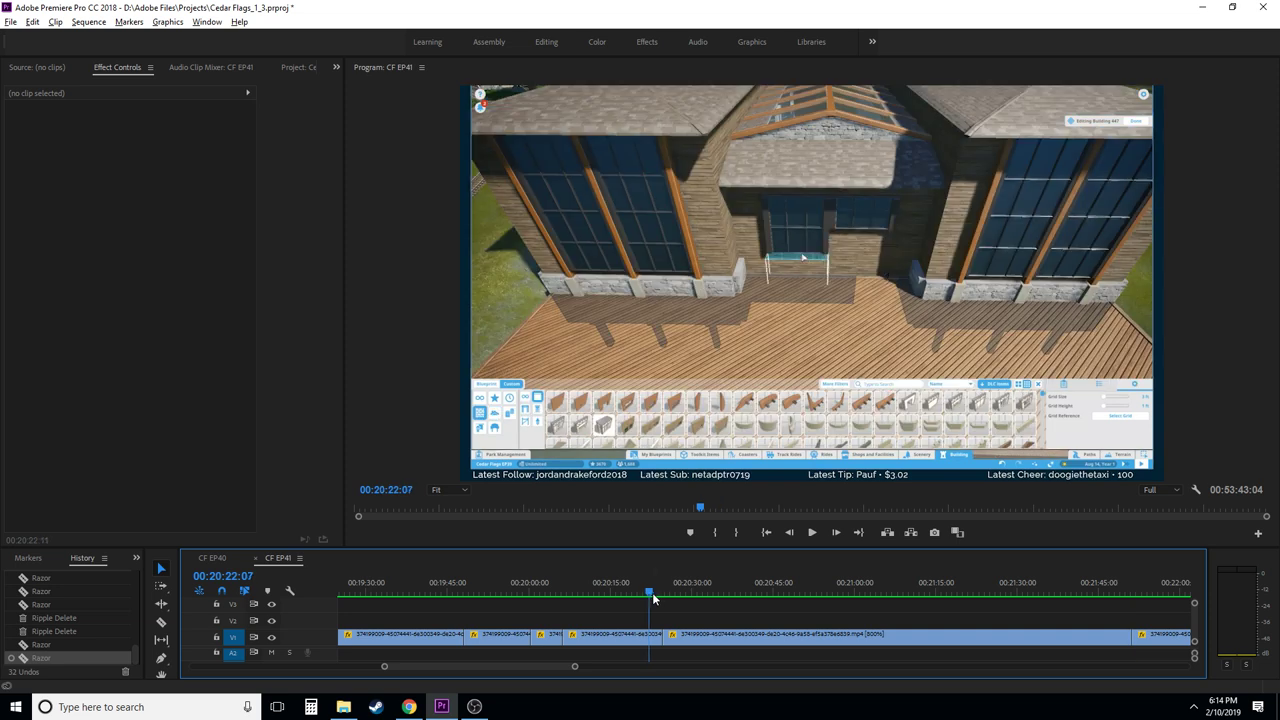
key(space)
key(space)
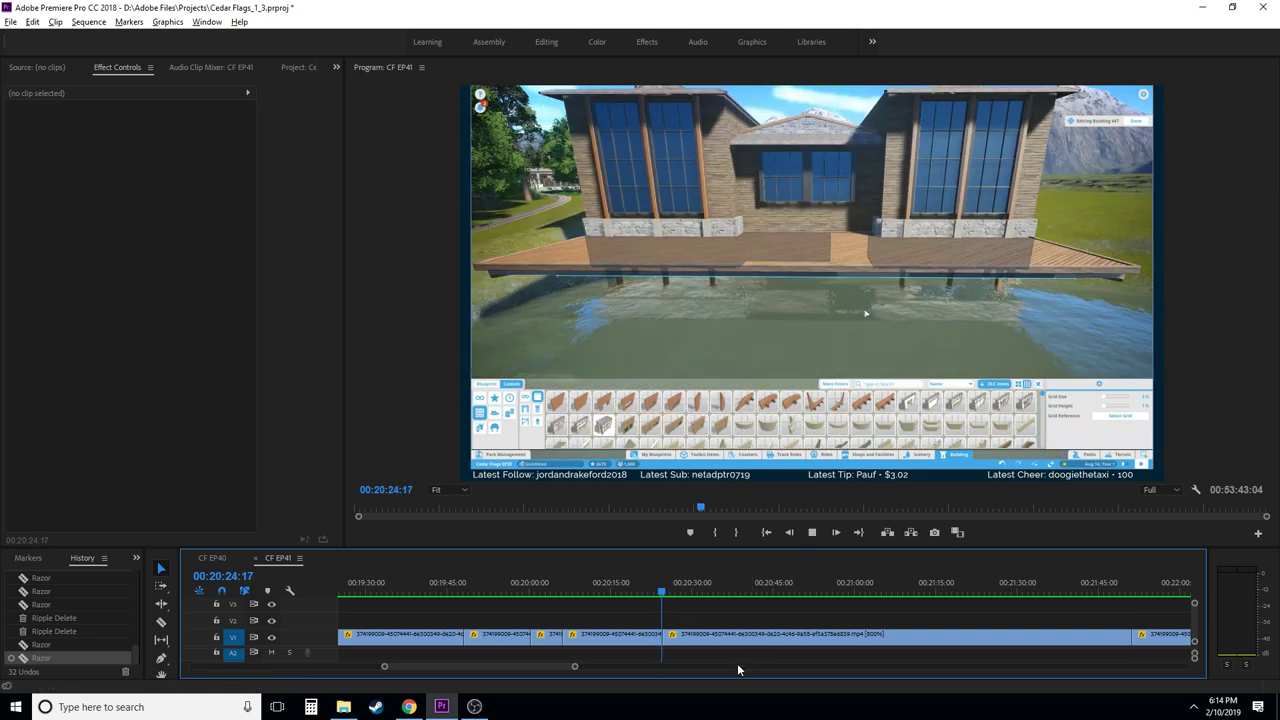
drag(829, 618, 798, 654)
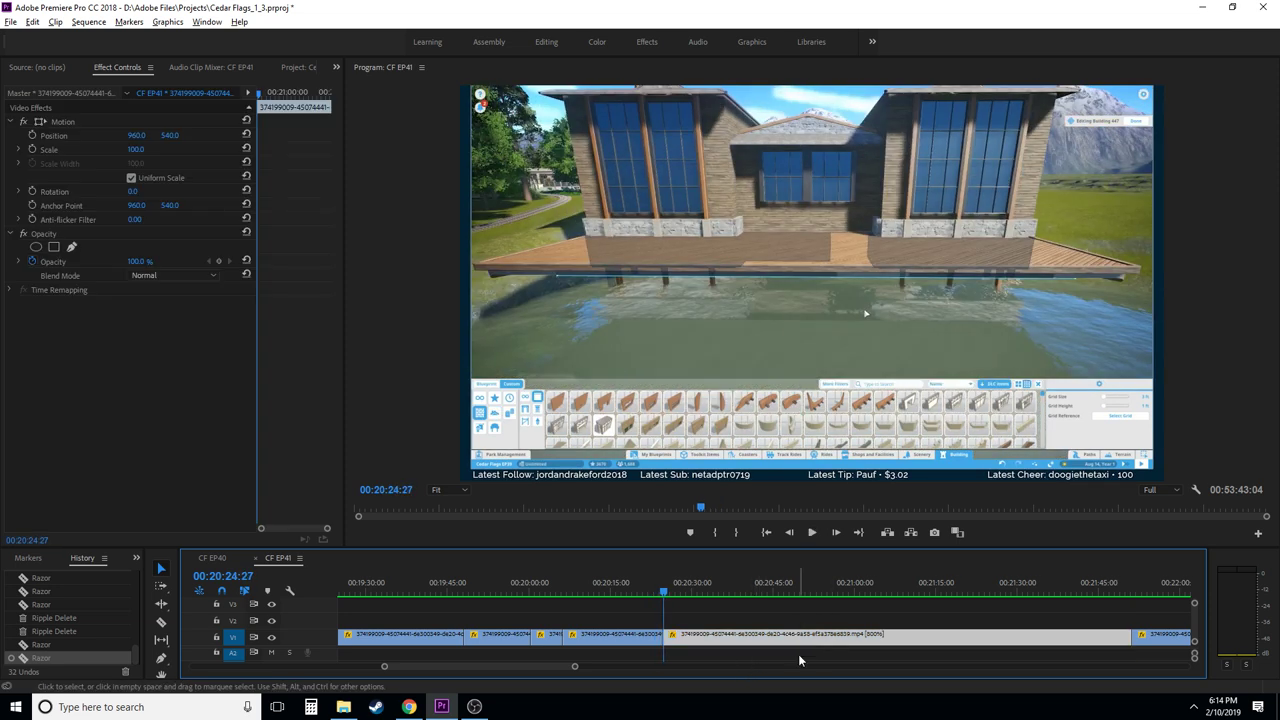
key(shift+Delete)
- Review the deck and terrain footage before the 00:20:24:20 join, split the V1 clip at 00:20:13:20, and ripple delete the piece between them
click(636, 592)
drag(636, 592, 619, 592)
key(space)
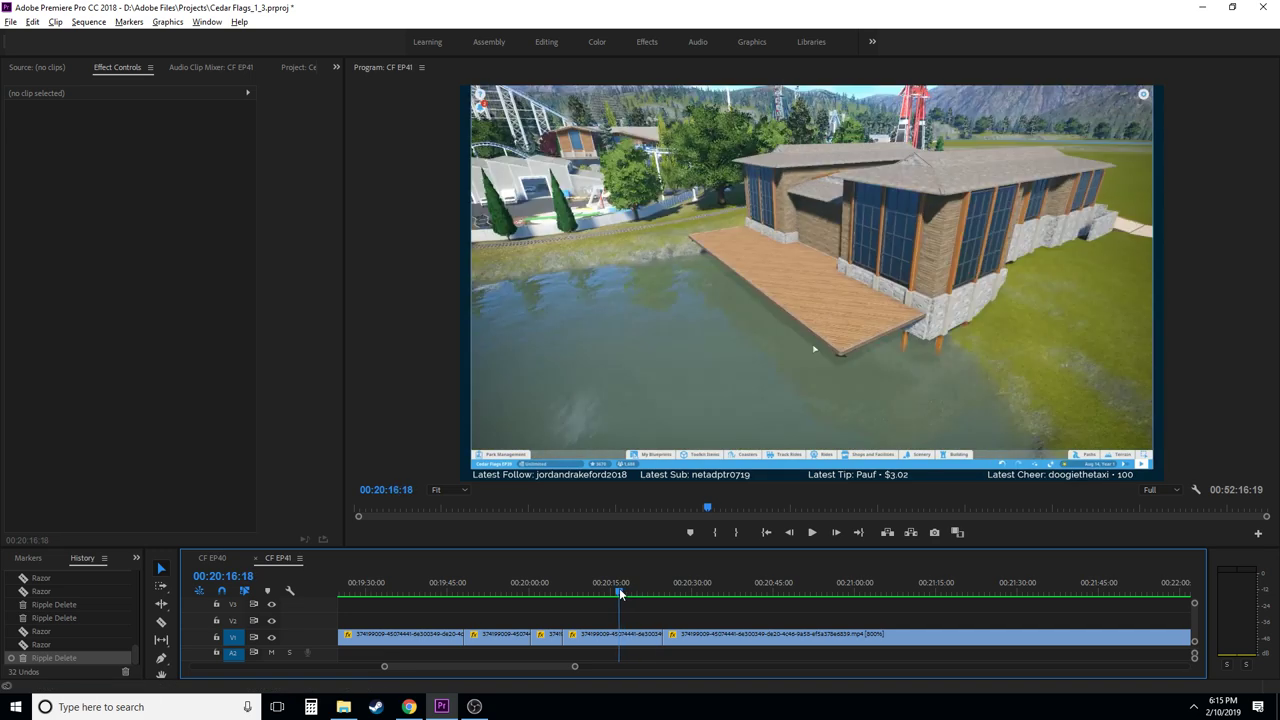
click(591, 580)
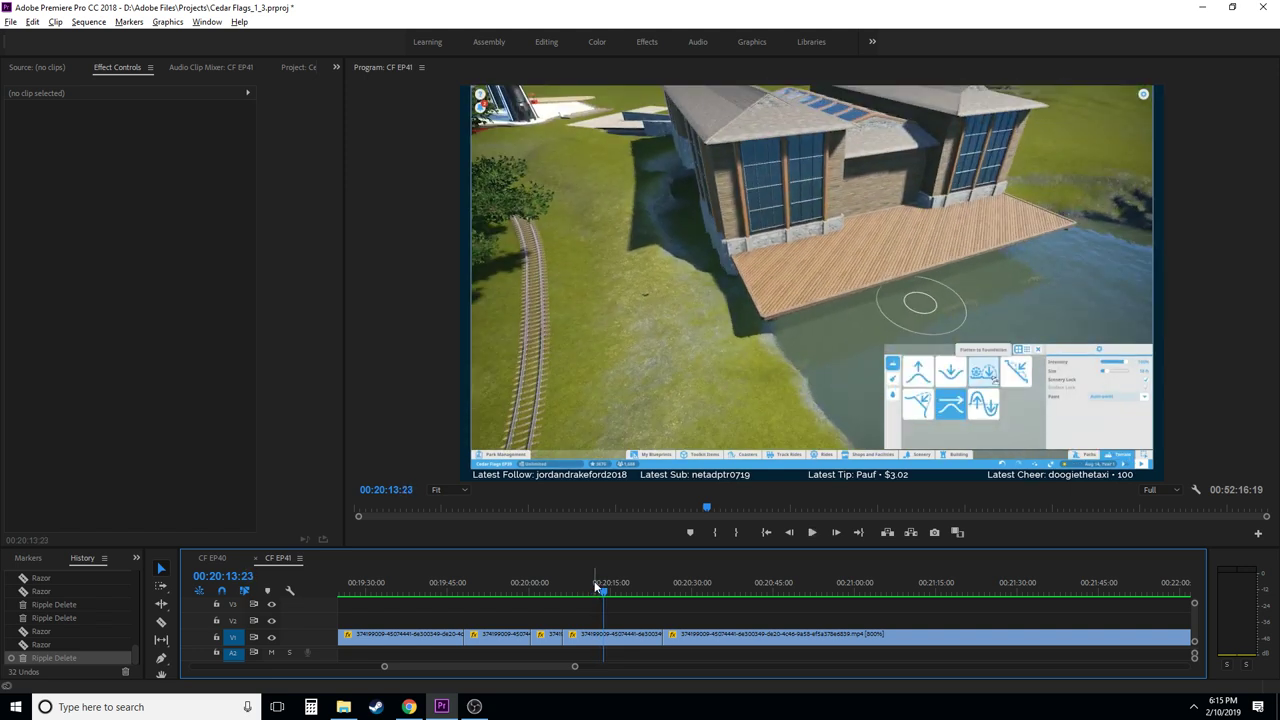
key(space)
key(space)
key(space)
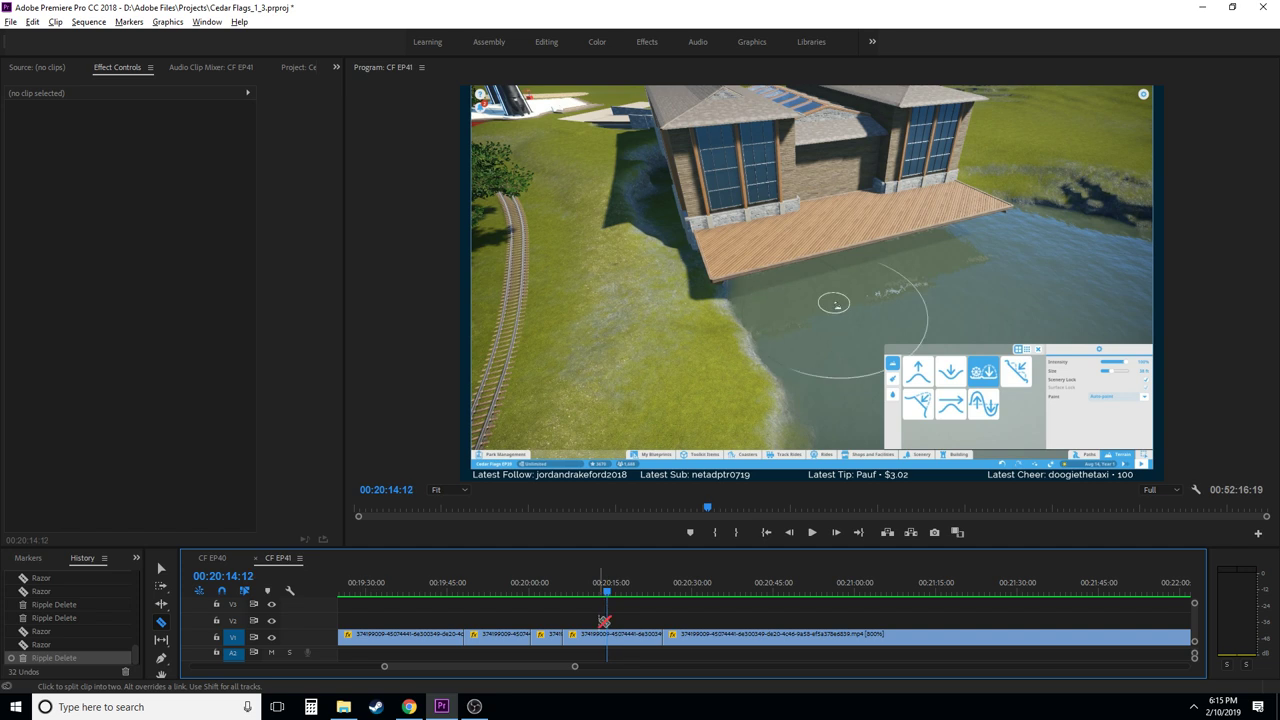
key(shift+Left)
key(shift+Left)
key(shift+Left)
key(shift+Left)
key(shift+Left)
key(shift+Left)
key(shift+Left)
key(shift+Left)
key(shift+Left)
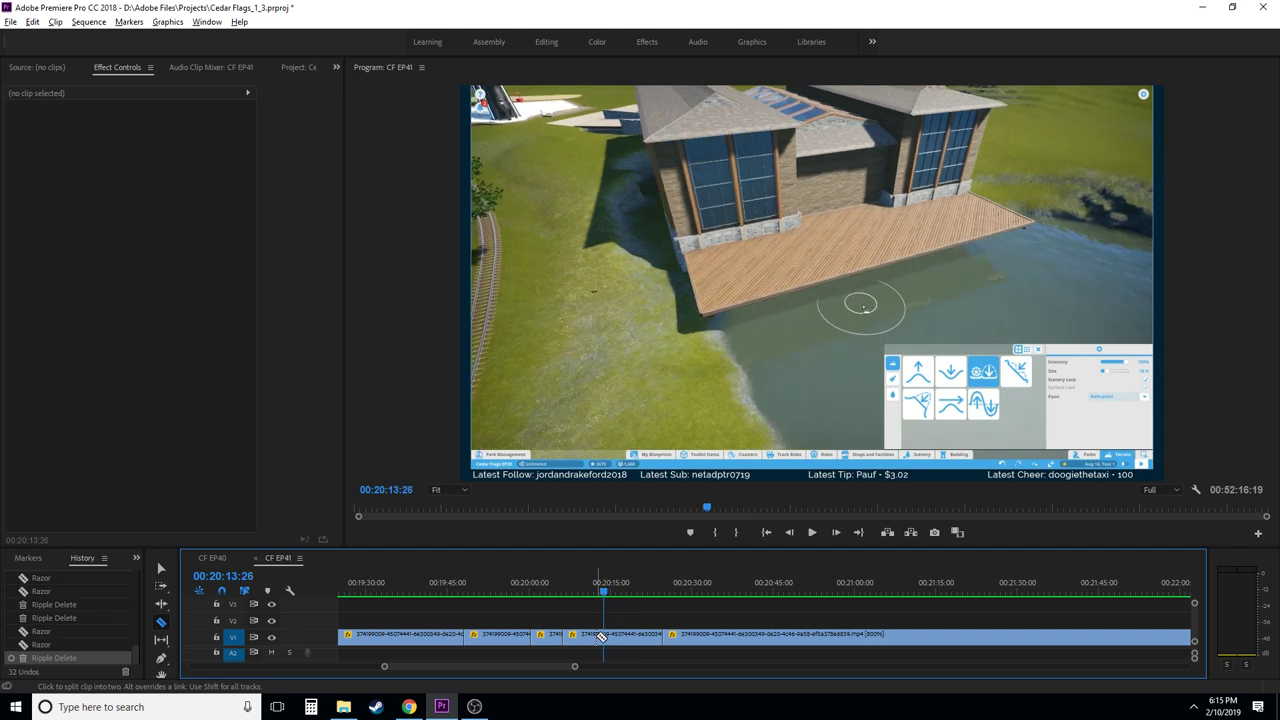
key(space)
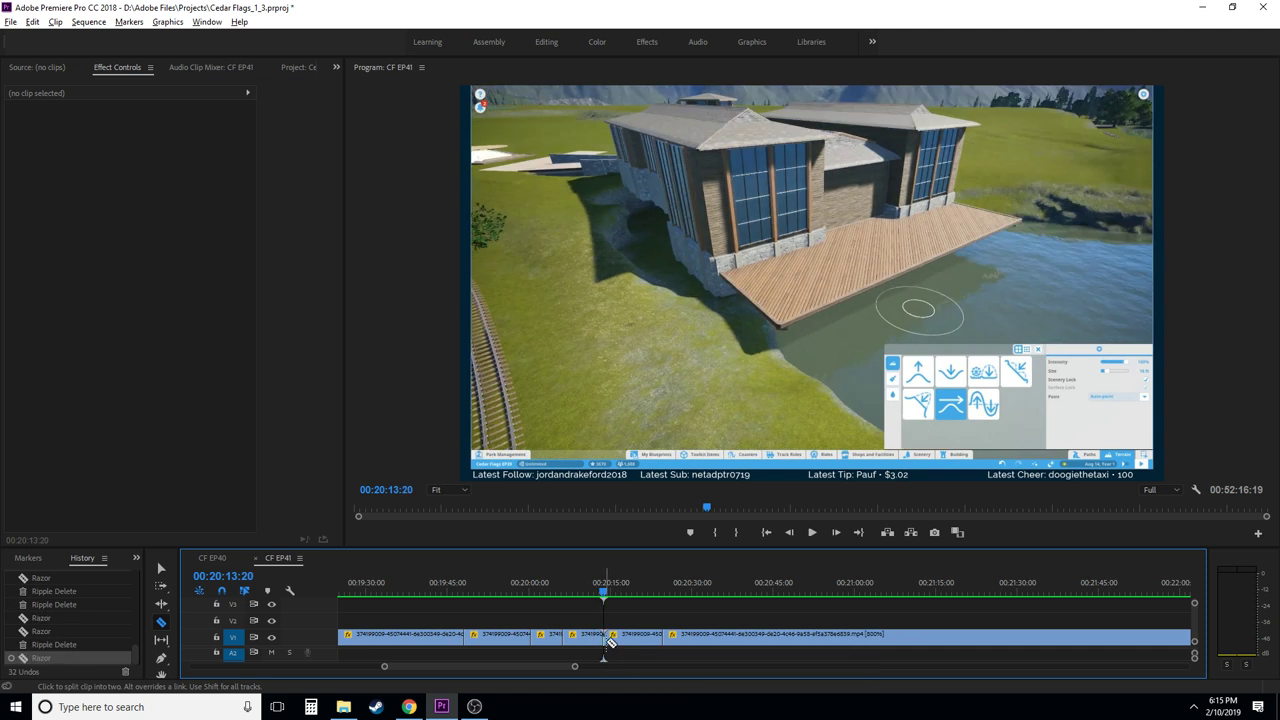
click(631, 636)
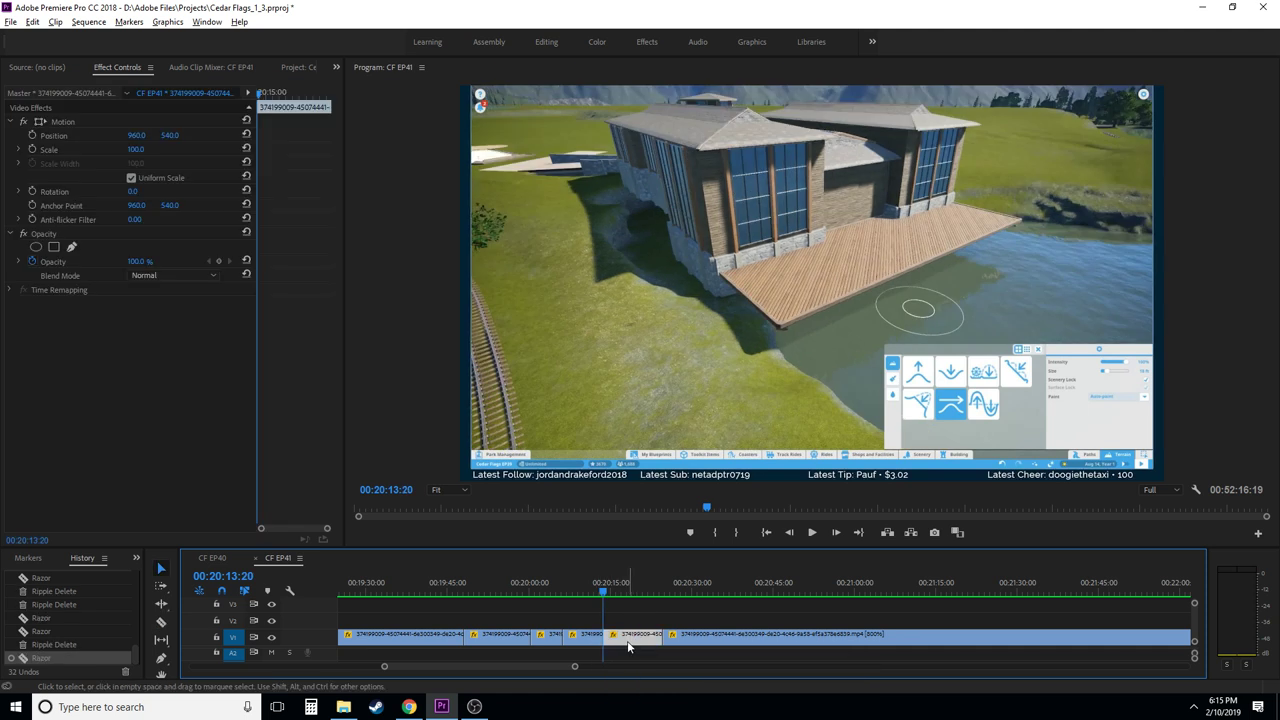
key(shift+Delete)
- Play on past the 00:20:13:20 join to the distant view of the whole building and split the V1 clip at 00:21:02:17
click(596, 598)
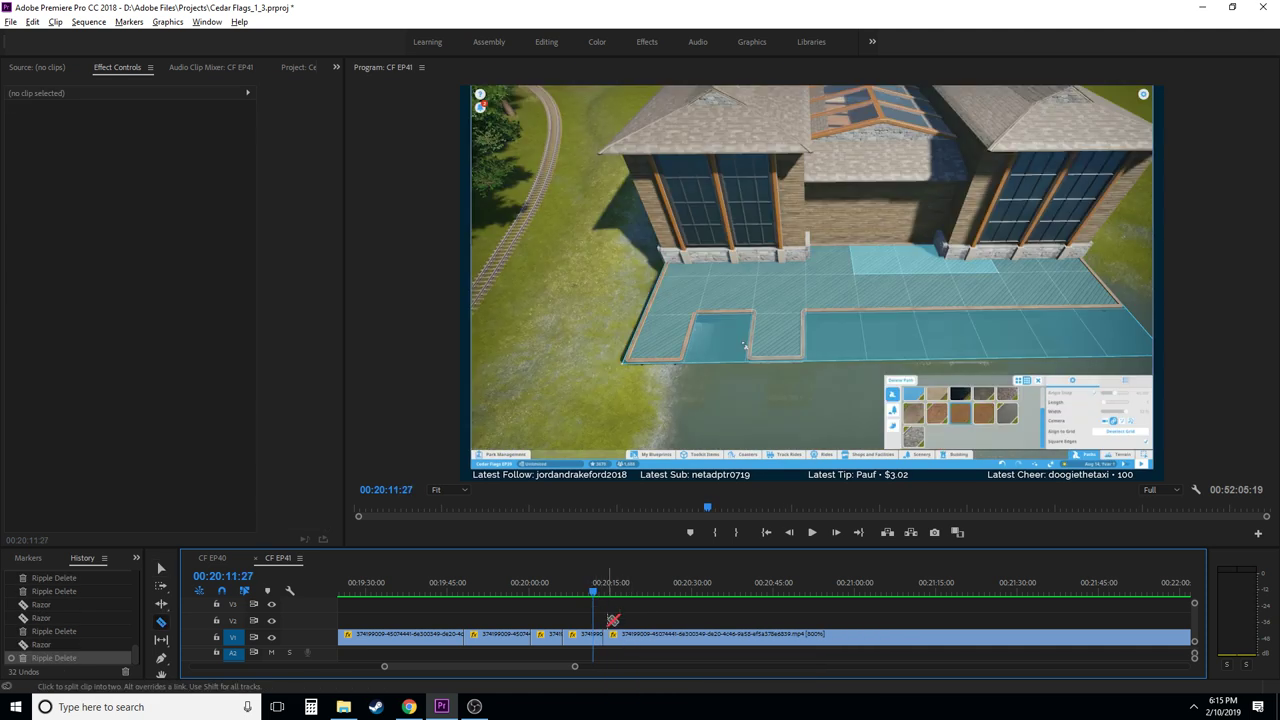
key(space)
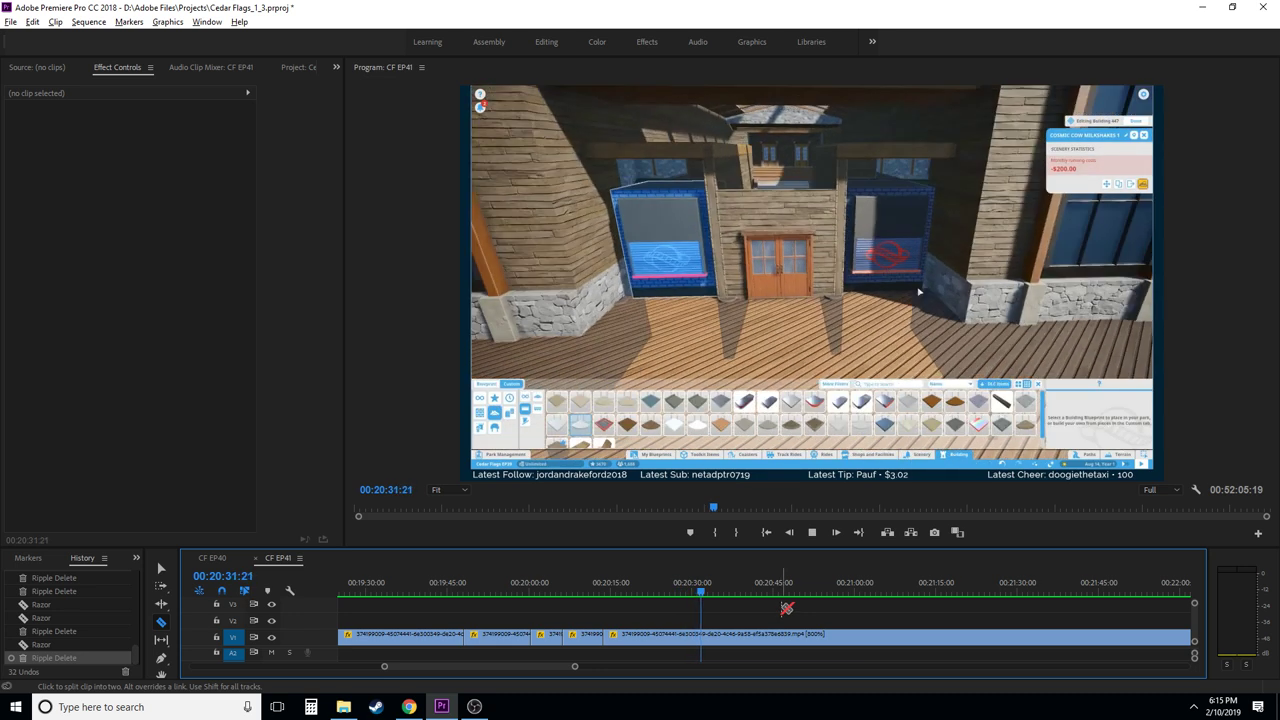
drag(707, 592, 620, 592)
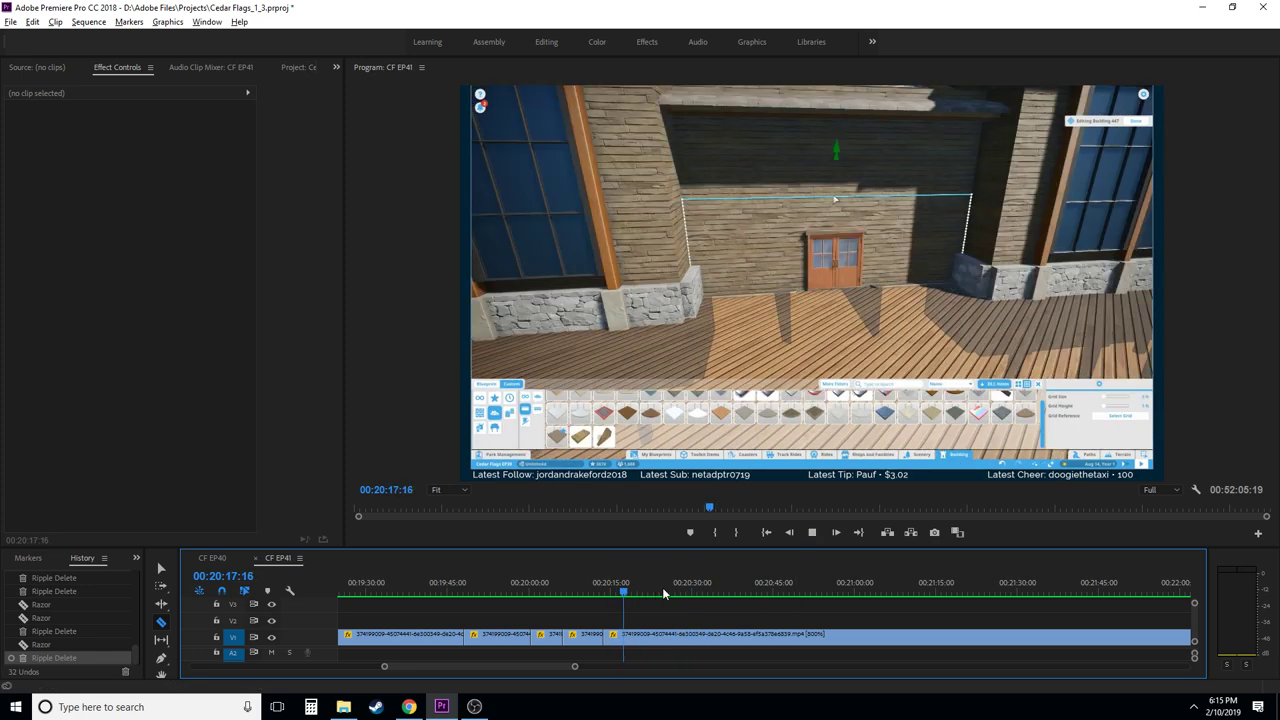
click(654, 592)
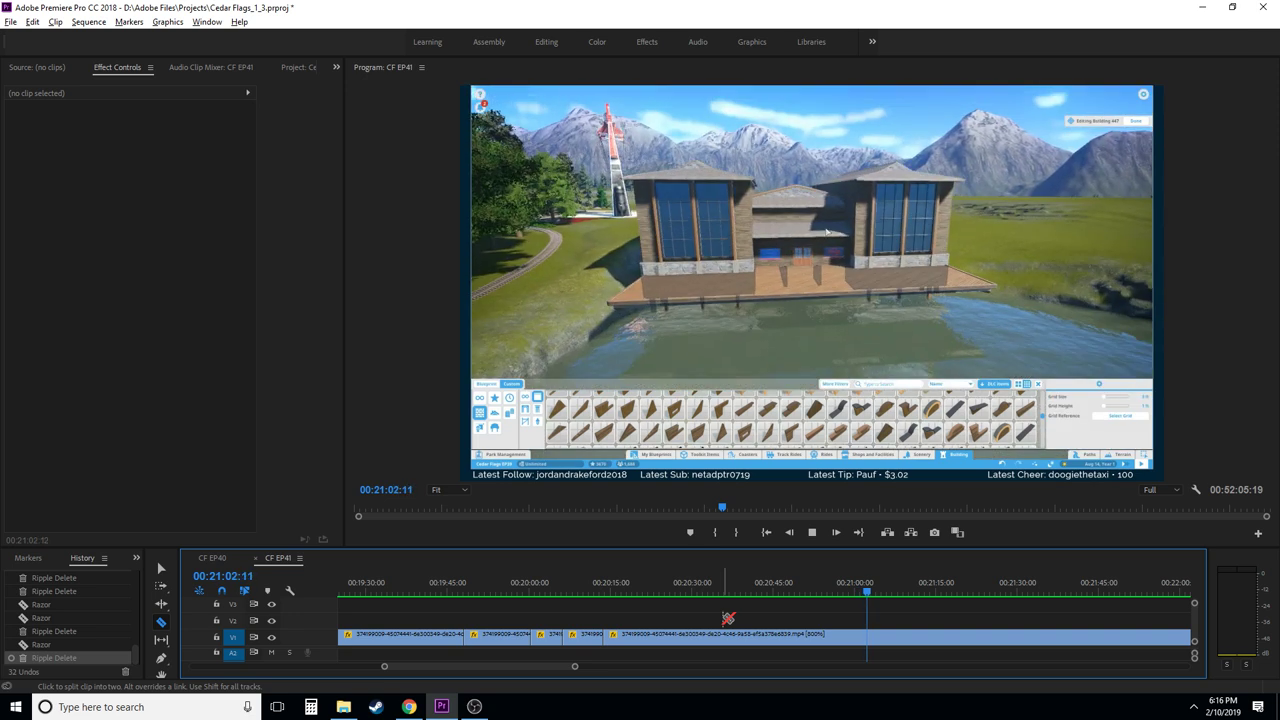
key(space)
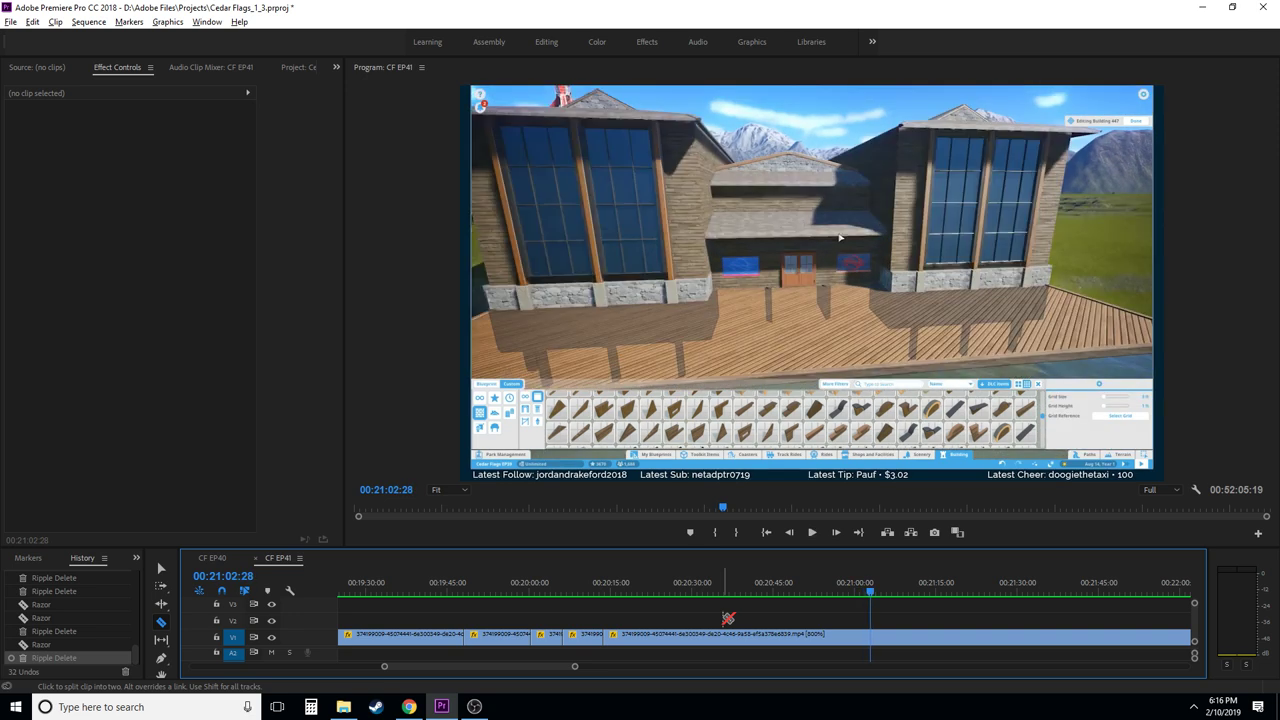
key(Left)
key(Left)
key(Left)
key(Left)
key(Left)
key(Left)
key(Left)
key(Left)
key(Left)
key(Left)
key(Left)
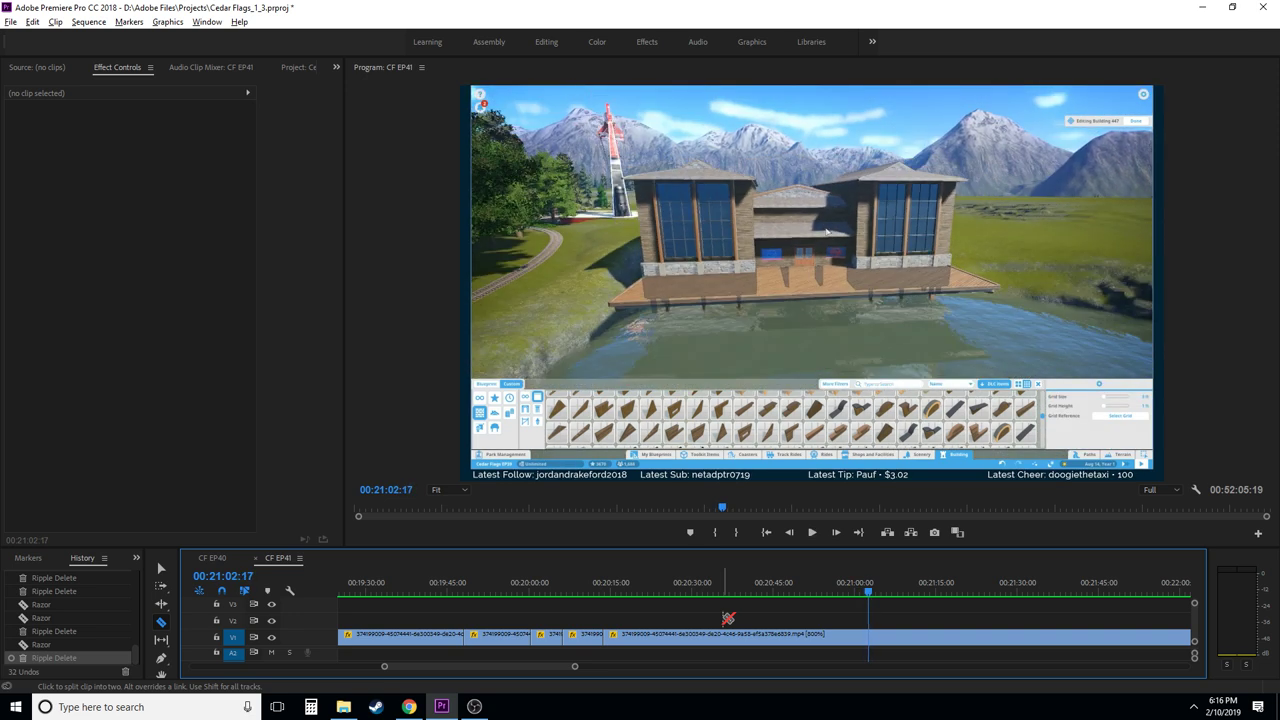
click(873, 636)
- Review the footage after the 00:21:02:17 cut, split the V1 clip at 00:21:07:25 before the facility is placed, and ripple delete the piece between them
scroll(826, 642, right, 4)
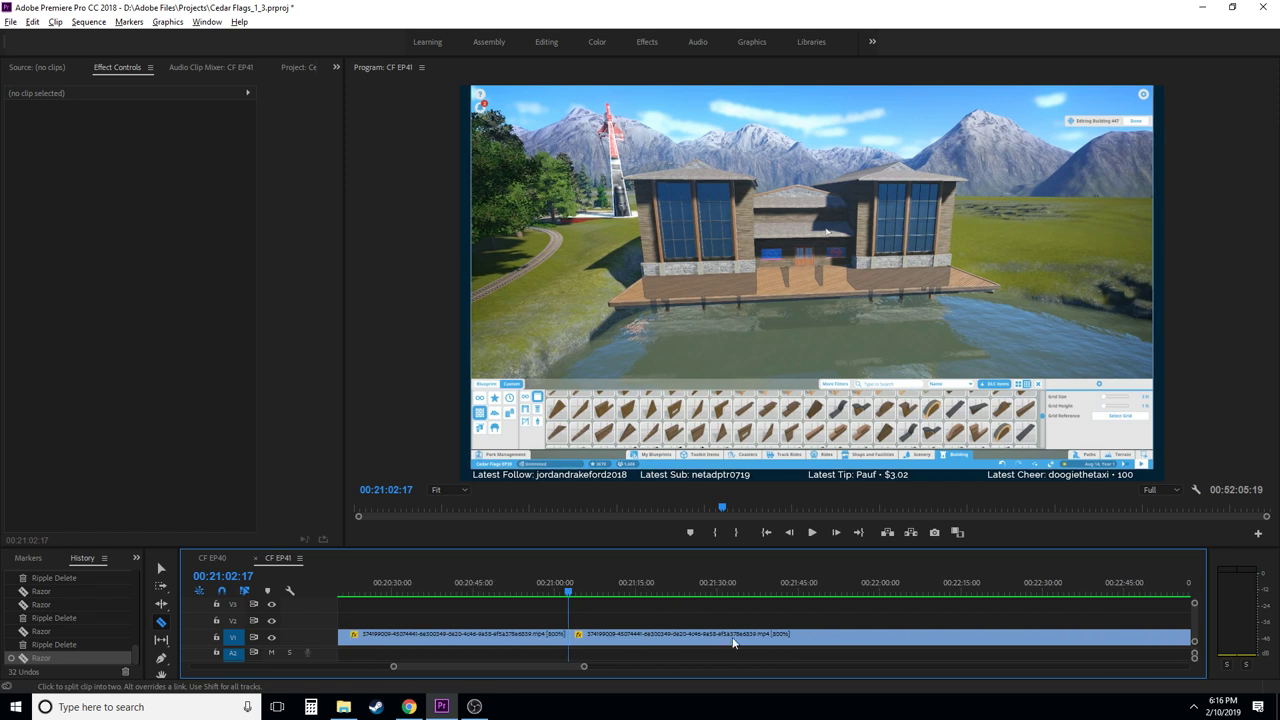
mouse_move(590, 596)
mouse_down()
mouse_move(628, 589)
mouse_move(599, 591)
mouse_up()
key(space)
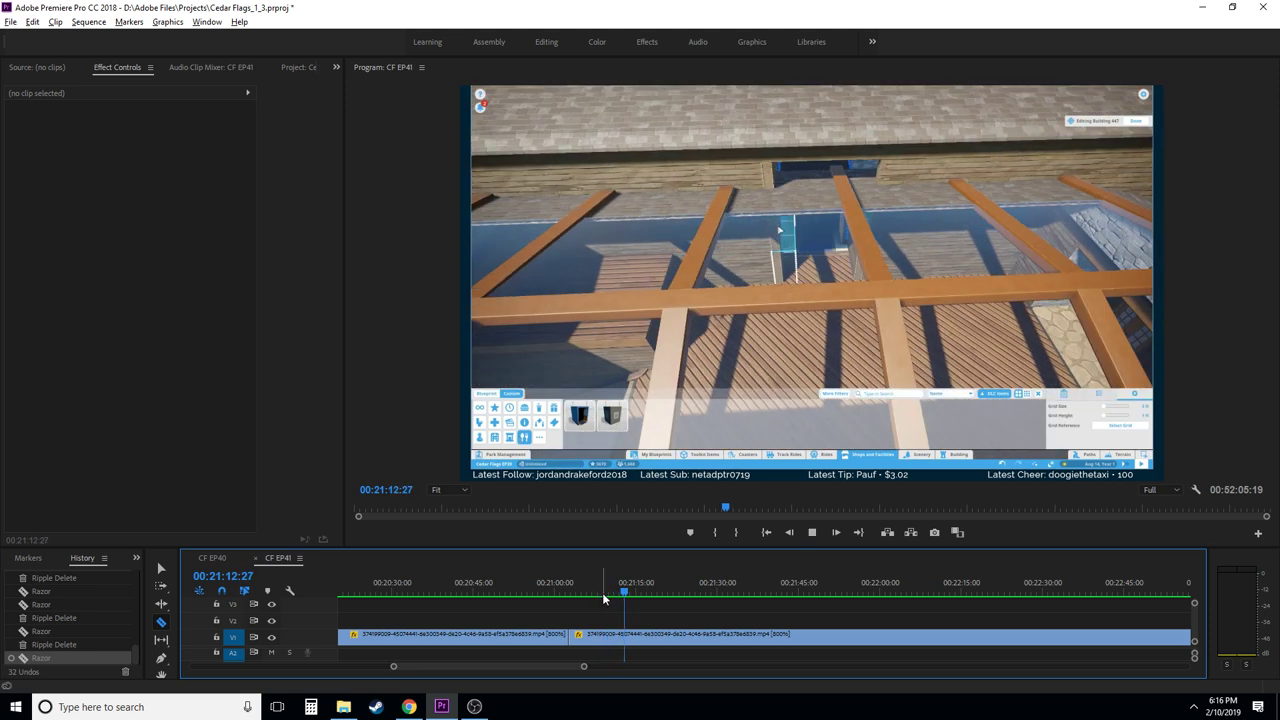
click(603, 598)
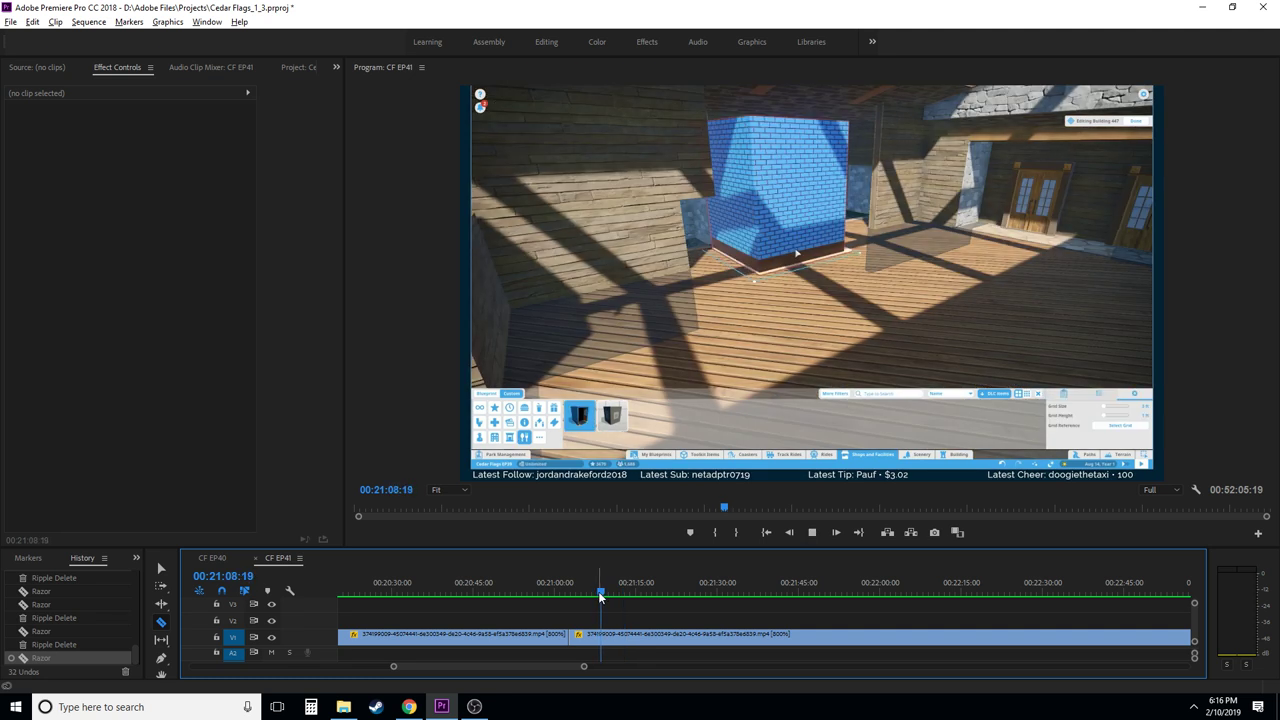
drag(600, 597, 597, 592)
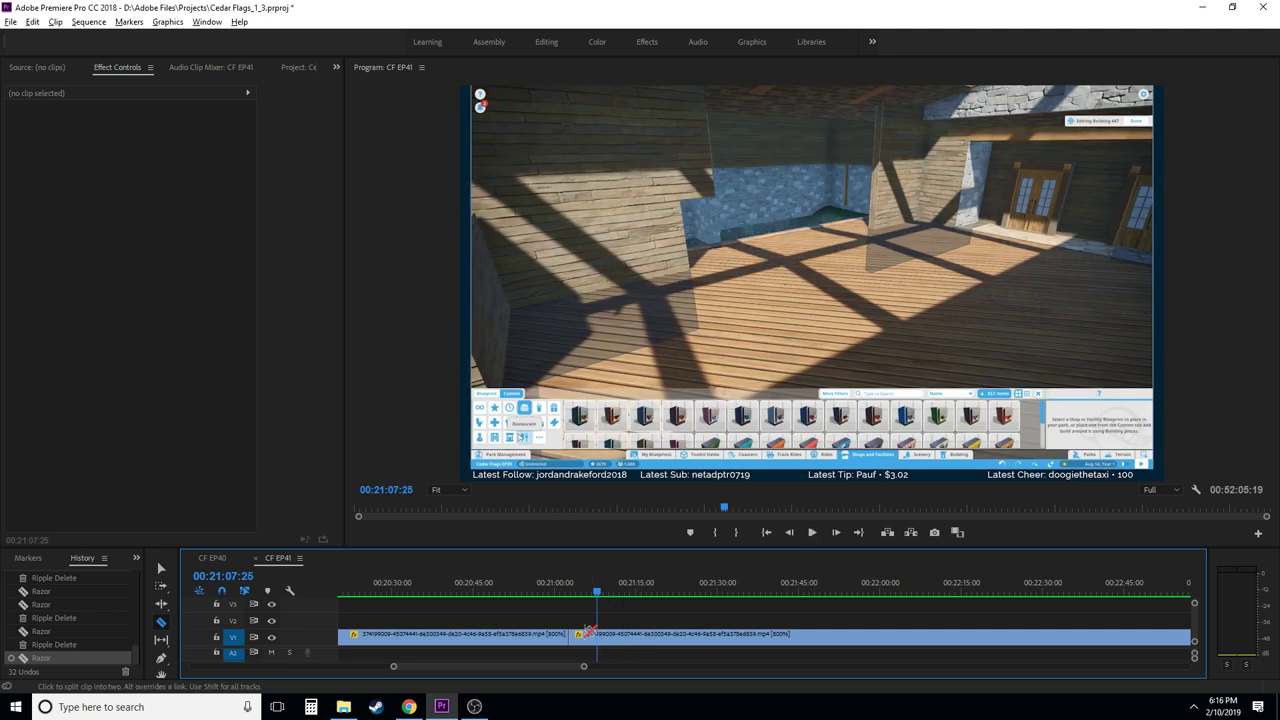
key(v)
click(586, 641)
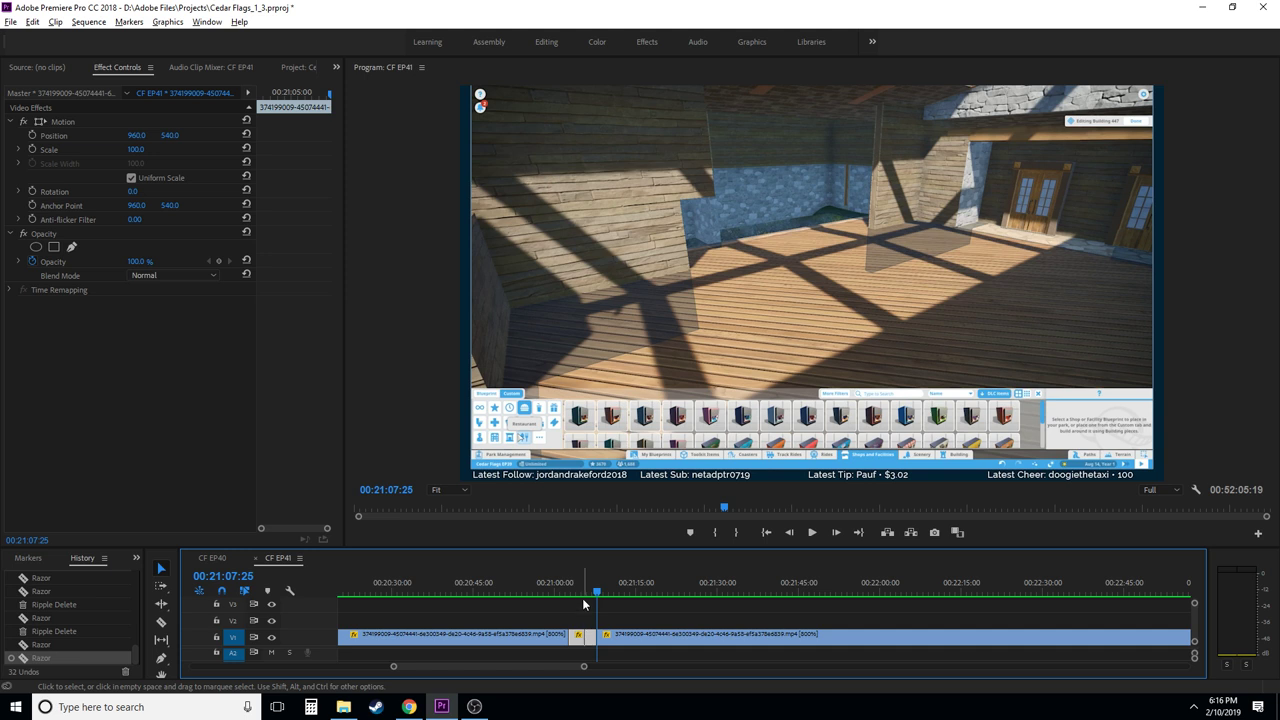
click(582, 582)
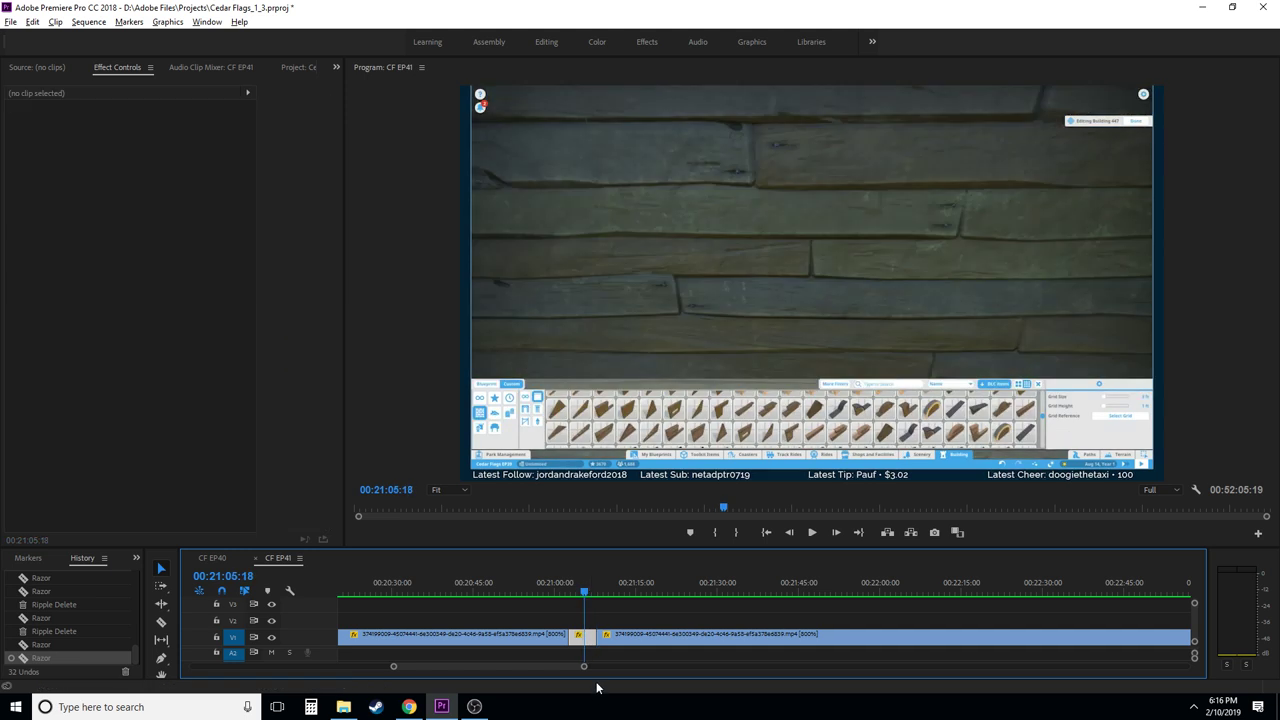
key(q)
key(shift+k)
key(c)
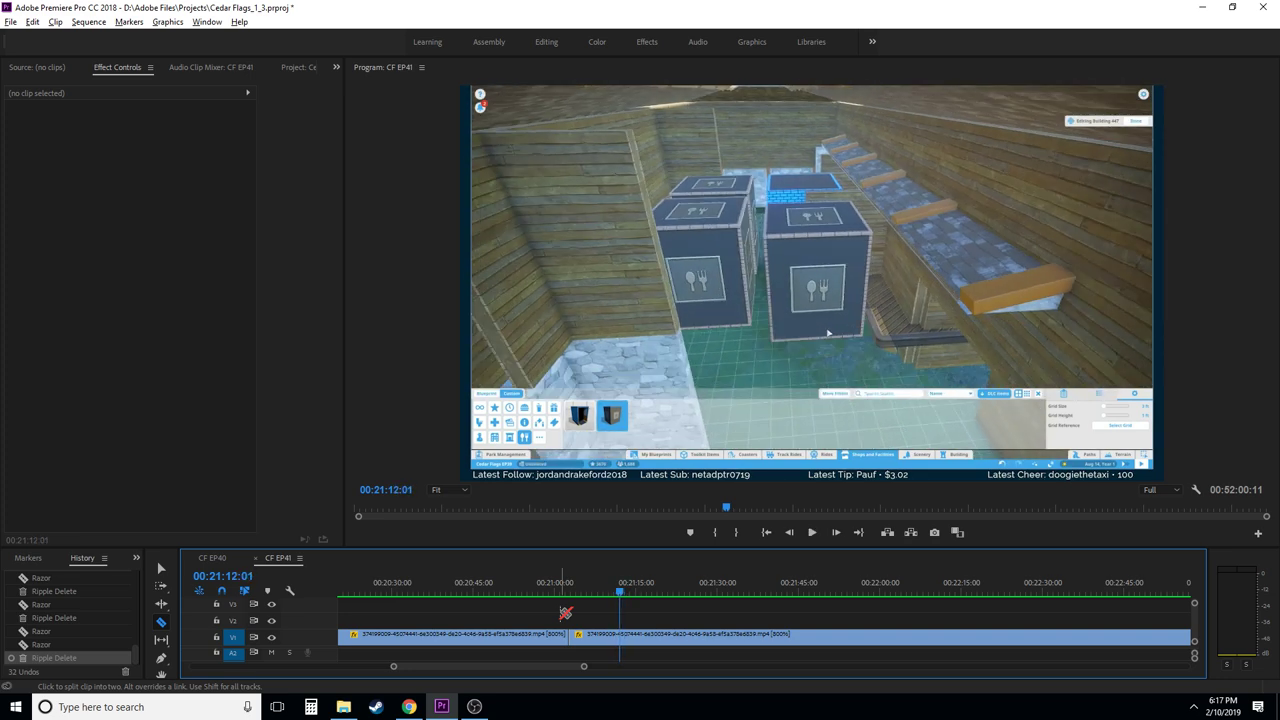
- Step to the frame where the front restaurant block stands in place and split the V1 clip at 00:21:12:05
key(Left)
key(Left)
key(Left)
key(Left)
key(Left)
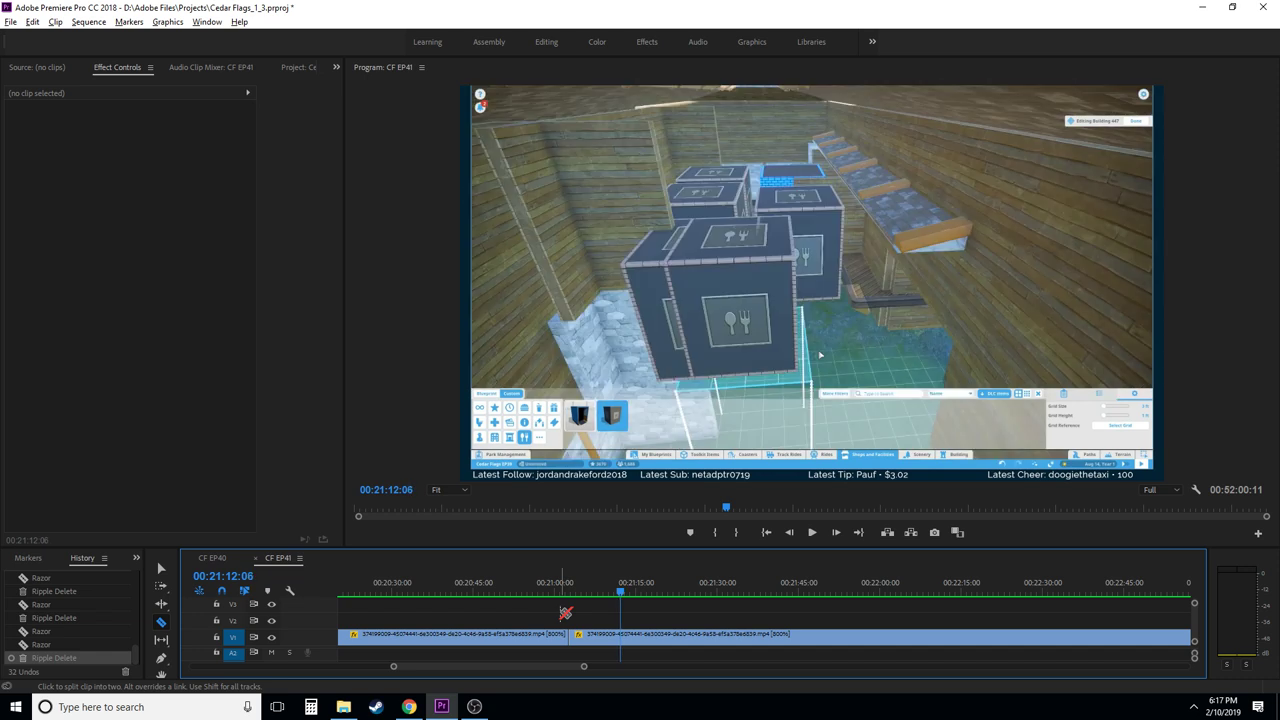
key(Right)
key(Right)
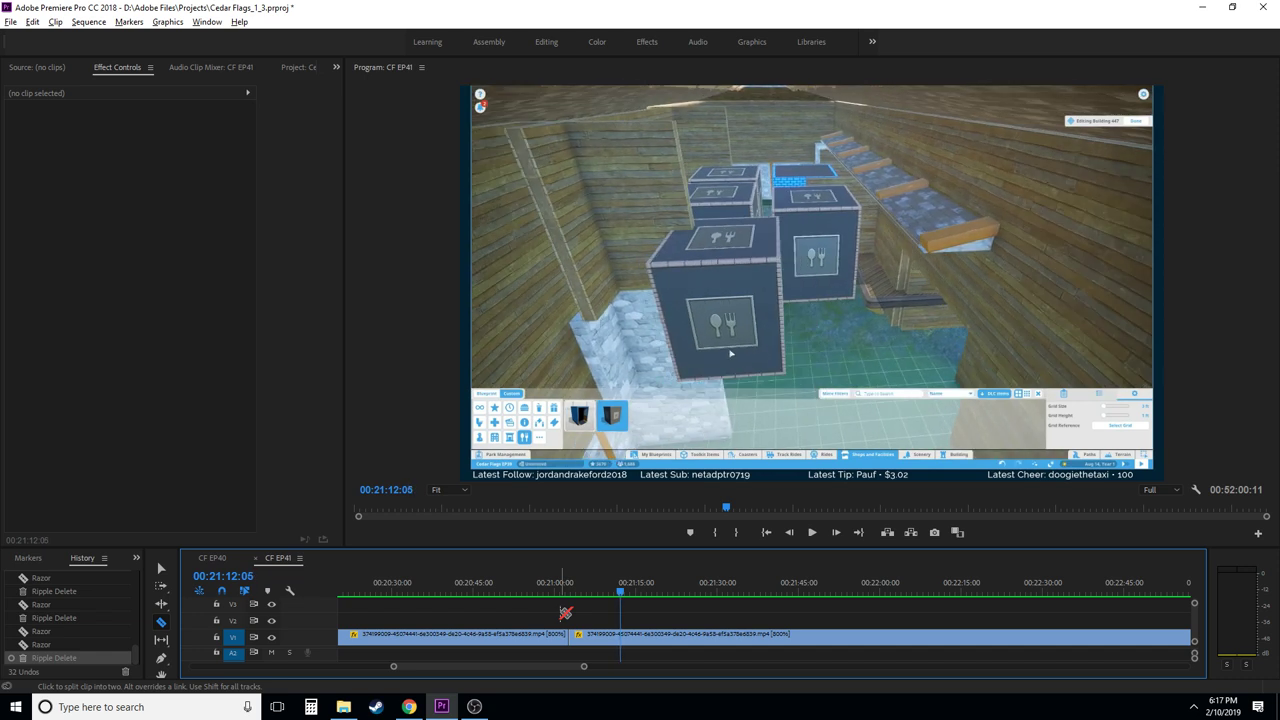
click(622, 637)
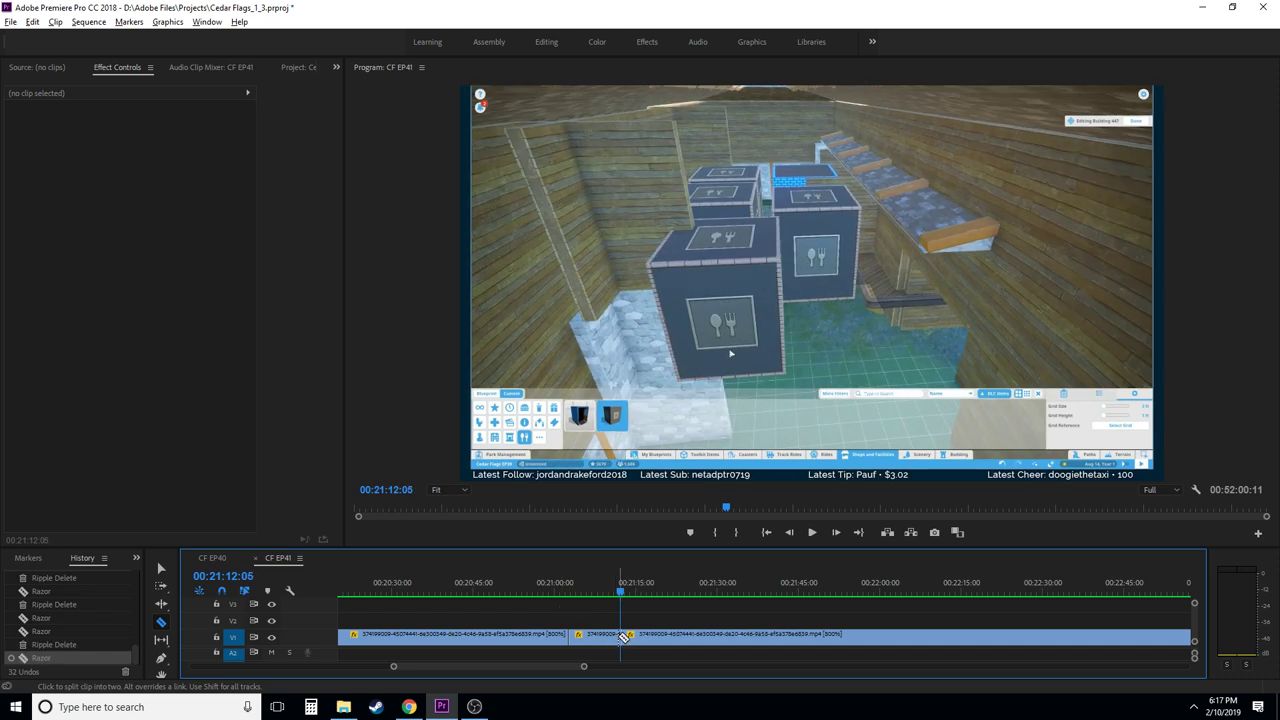
- Review the restaurant block placement footage on both sides of the 00:21:12:05 cut
key(Right)
key(Right)
key(Right)
key(Right)
key(Right)
key(Right)
key(Right)
key(Right)
key(Right)
key(Right)
key(Right)
key(Right)
key(Right)
key(Right)
key(Right)
key(Right)
key(Right)
key(Right)
key(Right)
key(Right)
key(Right)
key(Right)
key(Right)
key(Right)
key(Right)
key(Right)
key(Right)
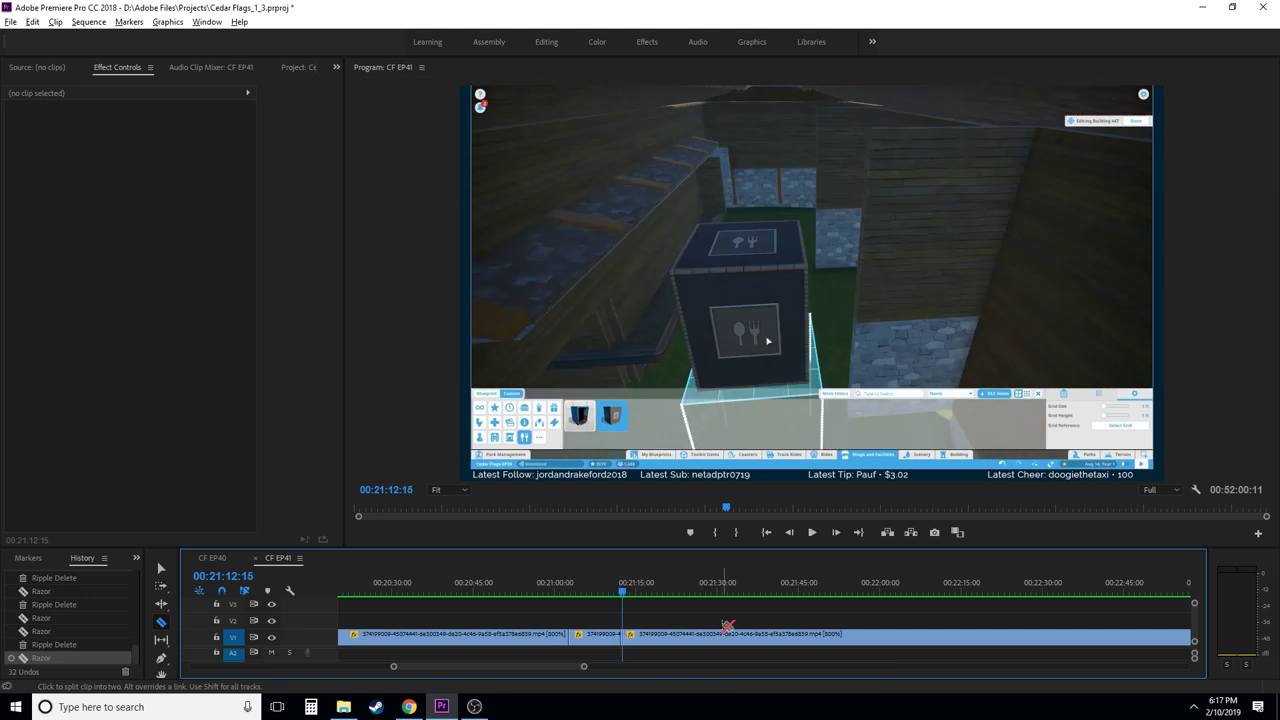
key(Right)
key(Right)
key(Right)
key(Right)
key(Right)
key(Right)
key(Right)
key(Right)
key(Right)
key(Right)
key(Right)
key(Right)
key(Right)
key(Right)
key(Right)
key(Right)
key(Right)
key(Right)
key(Right)
key(Right)
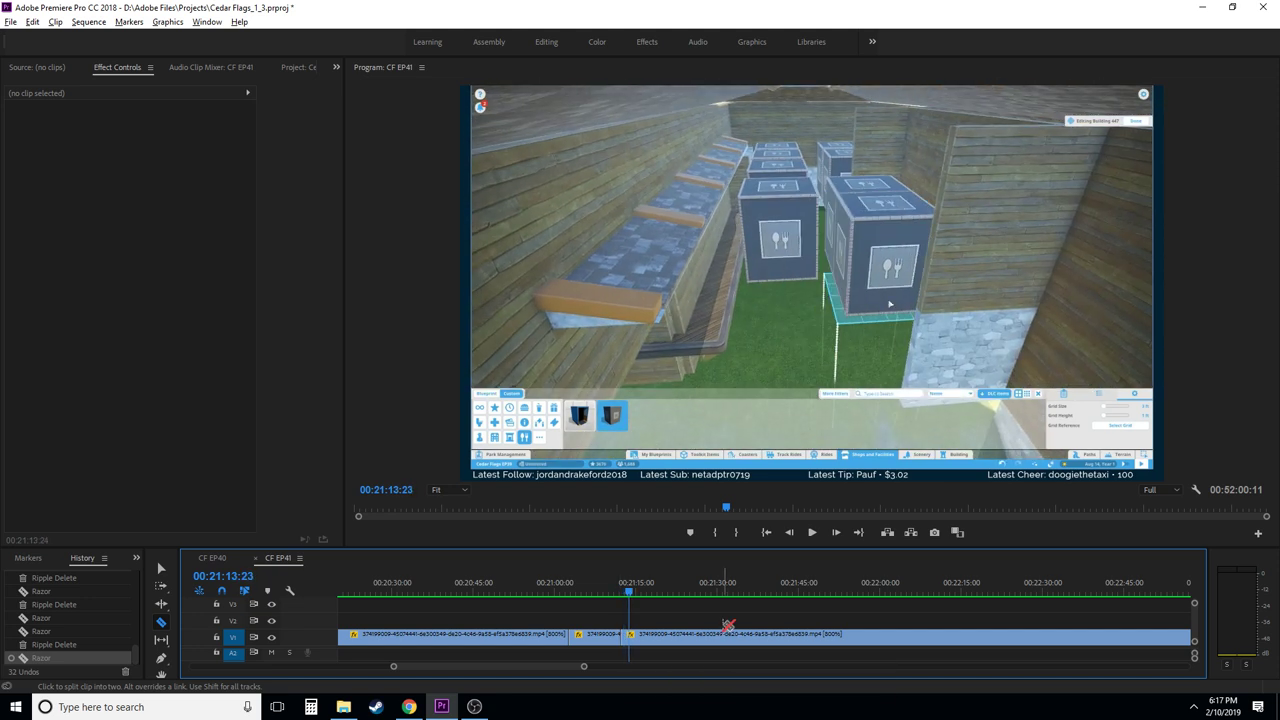
drag(647, 598, 613, 594)
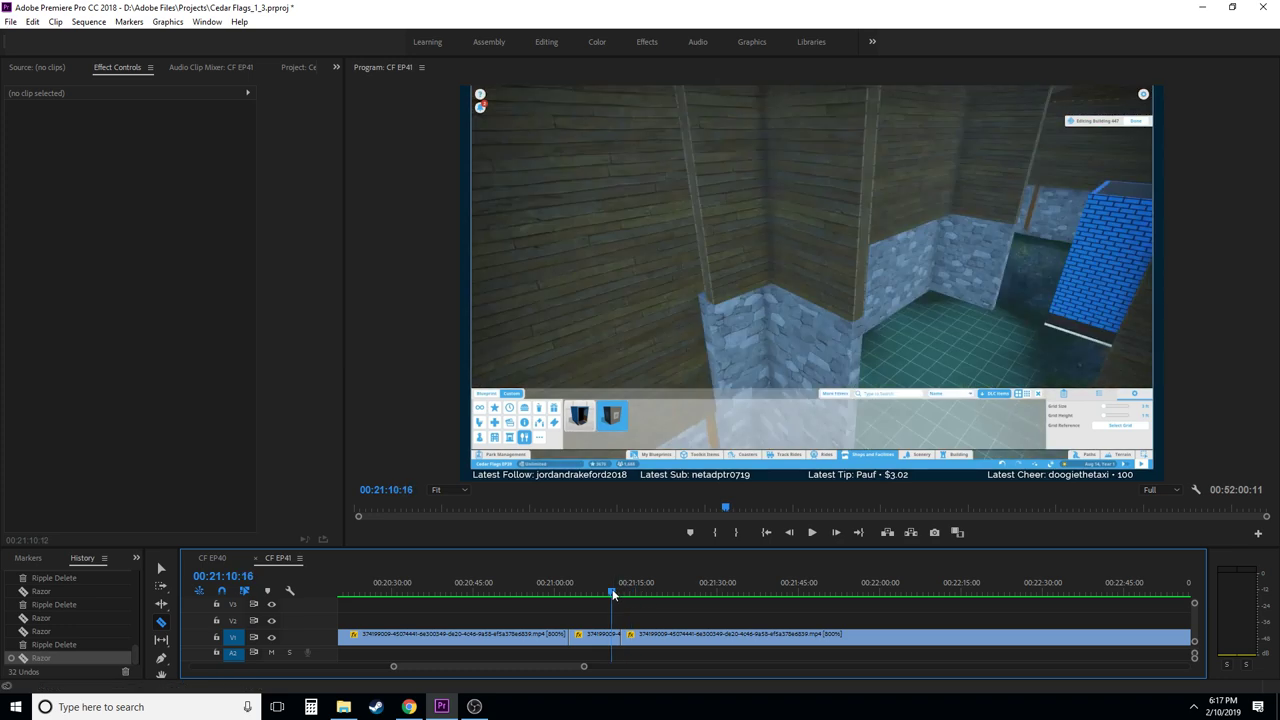
key(space)
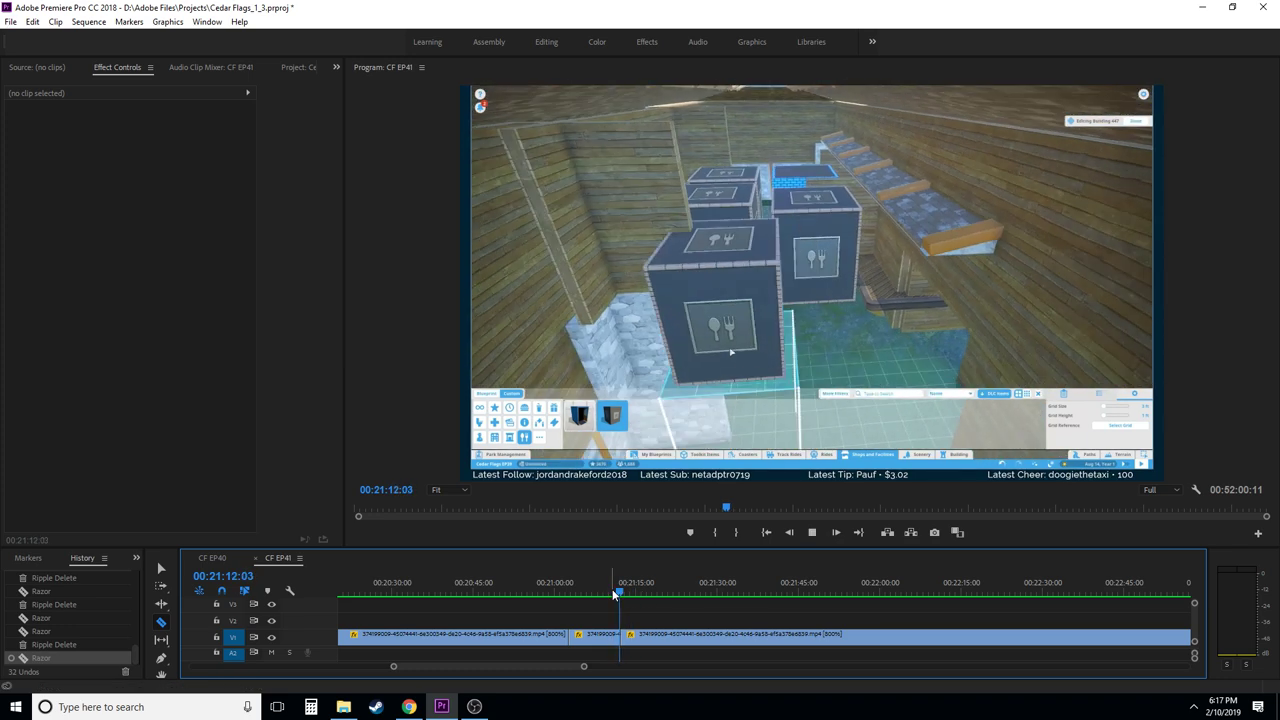
key(space)
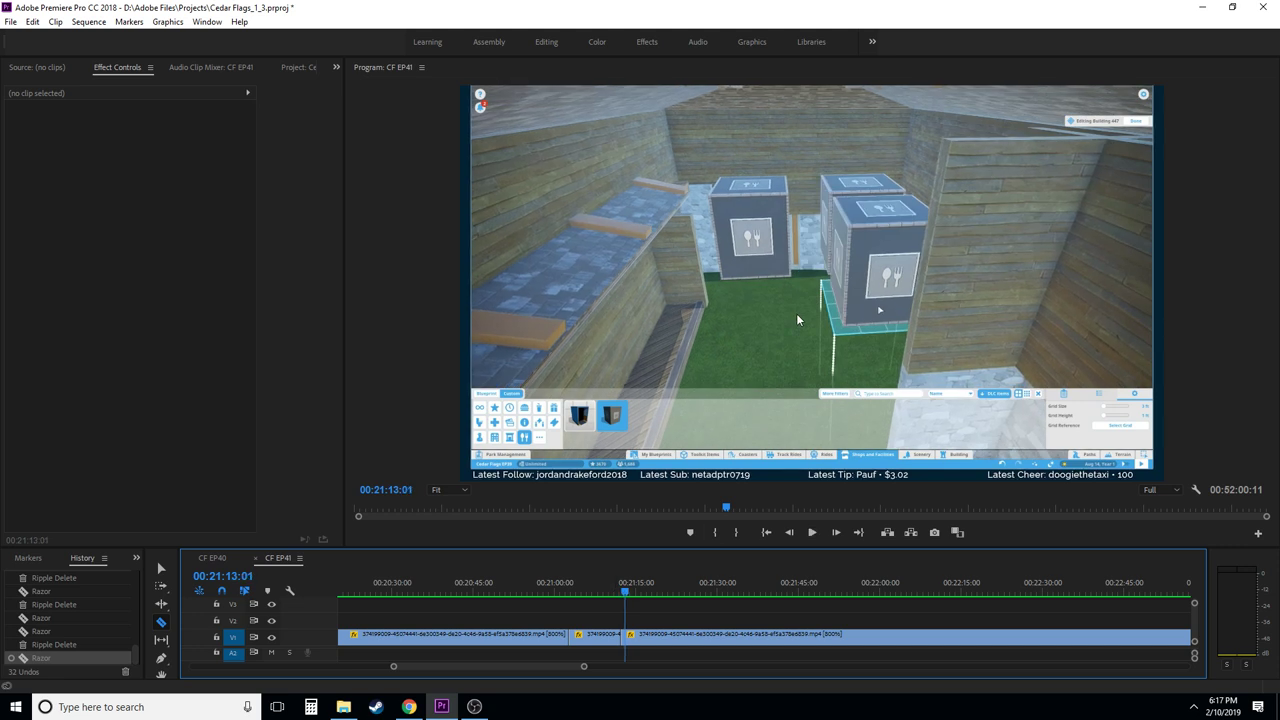
- Split the V1 clip at 00:21:16:22, before the expansion selection box is drawn, and ripple delete the piece back to the 00:21:12:05 cut
drag(647, 588, 636, 589)
key(space)
key(space)
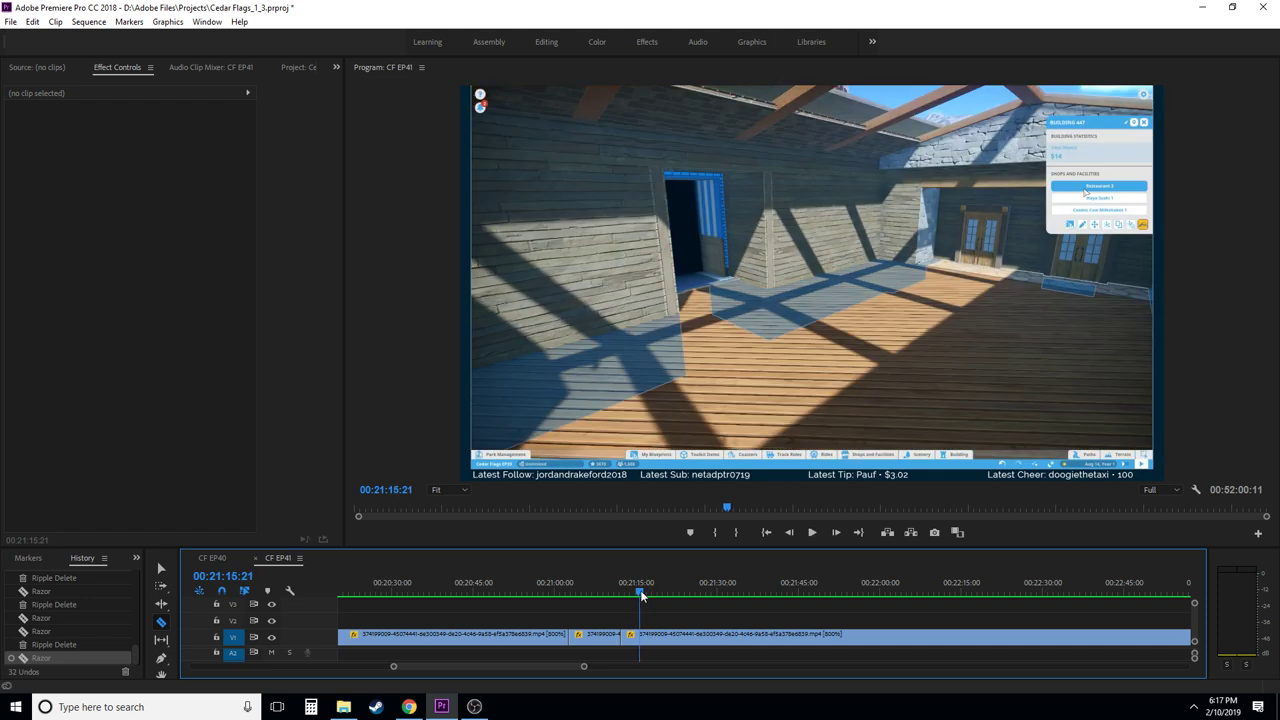
key(space)
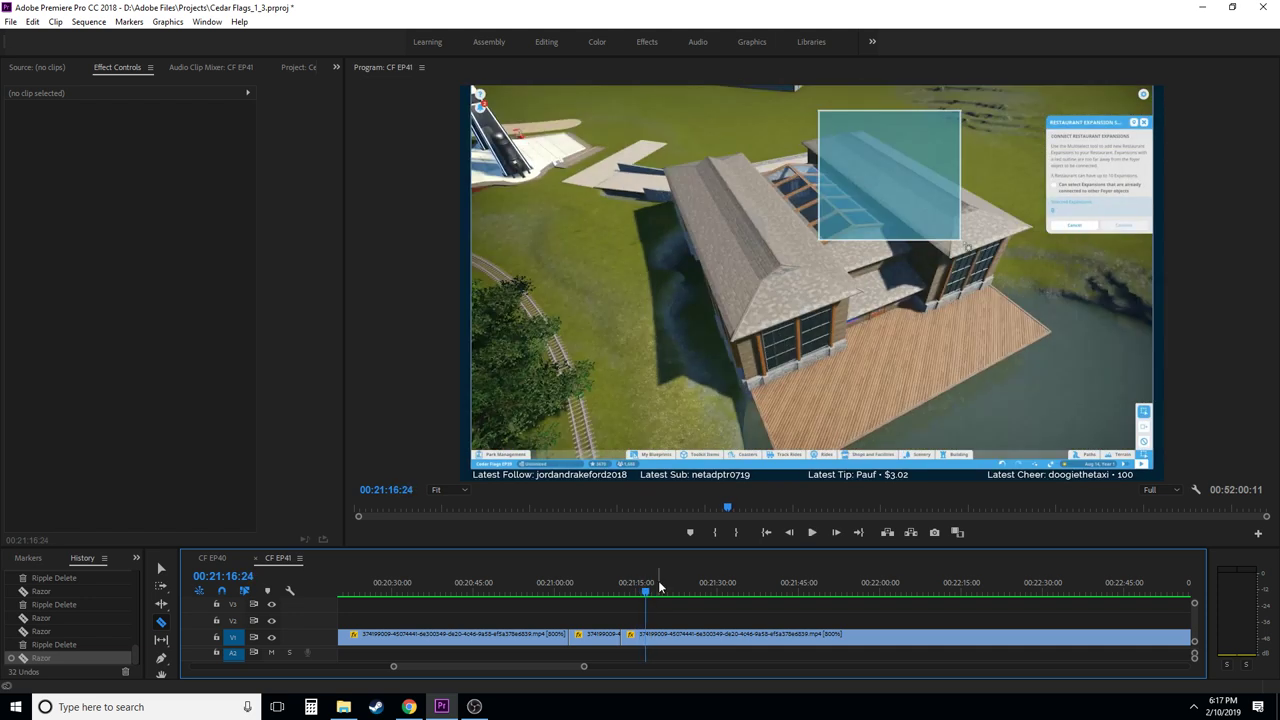
key(Left)
key(Left)
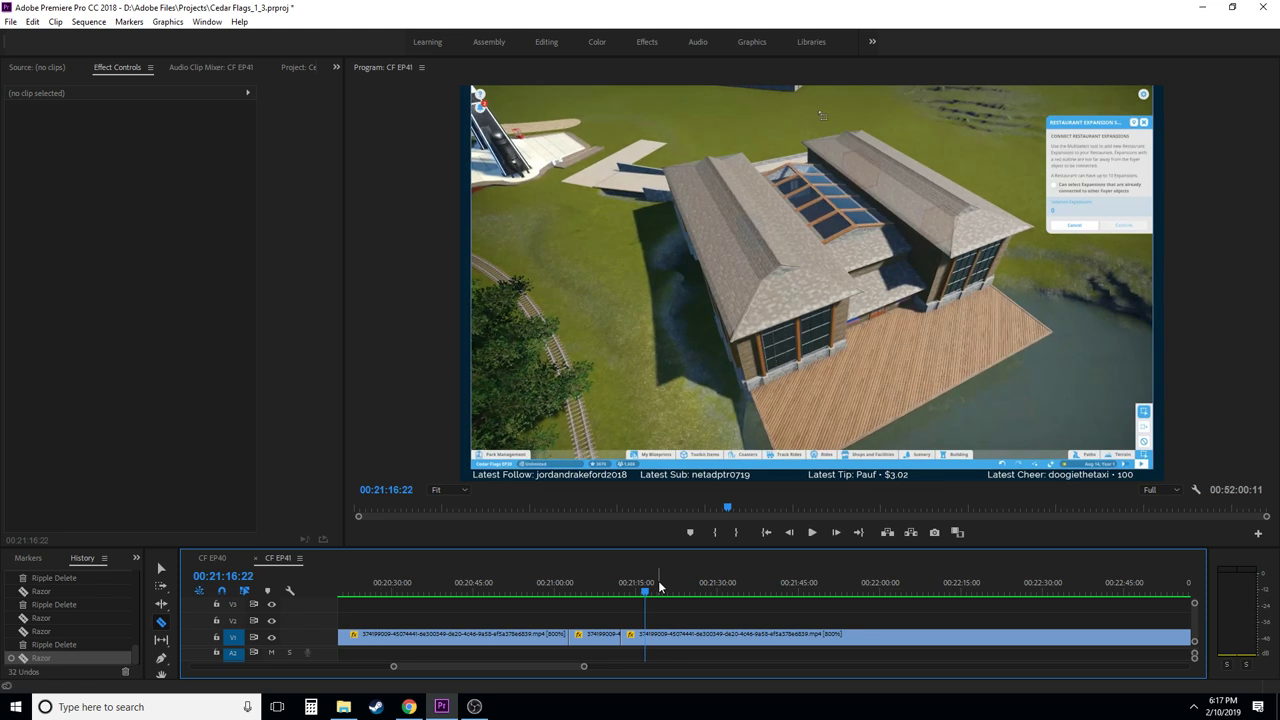
click(647, 637)
key(v)
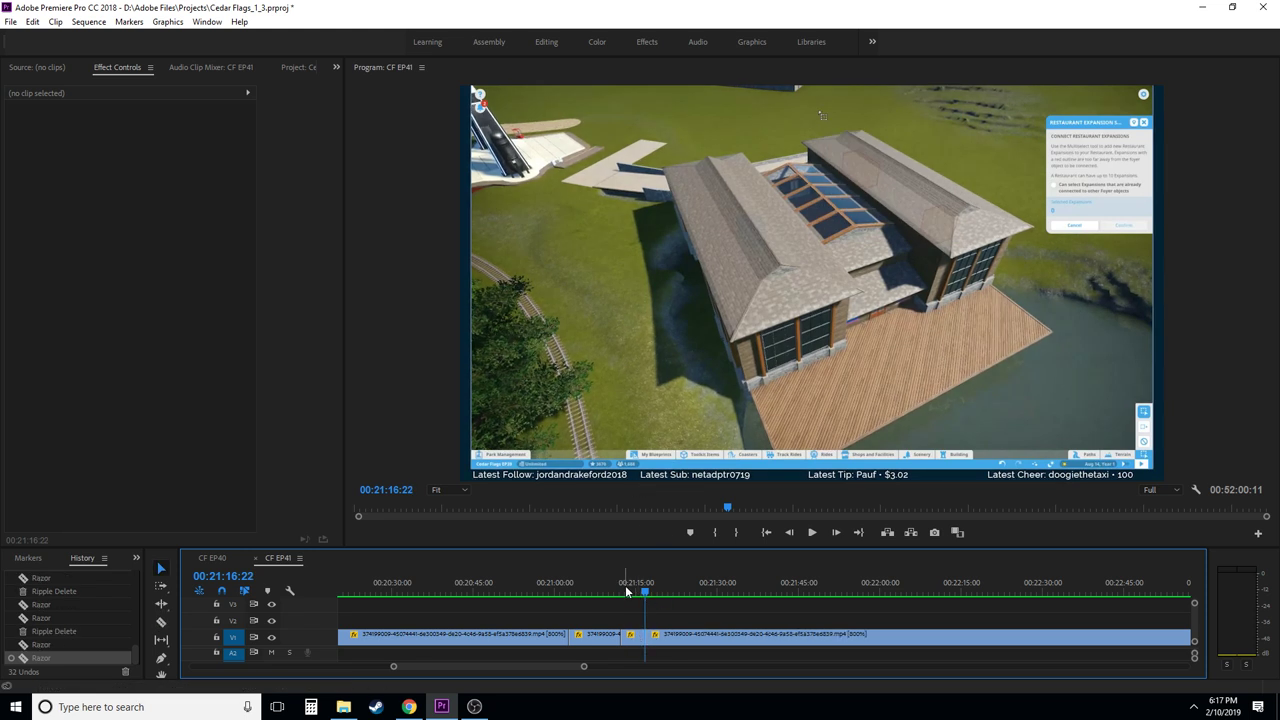
click(628, 591)
click(636, 640)
key(shift+Delete)
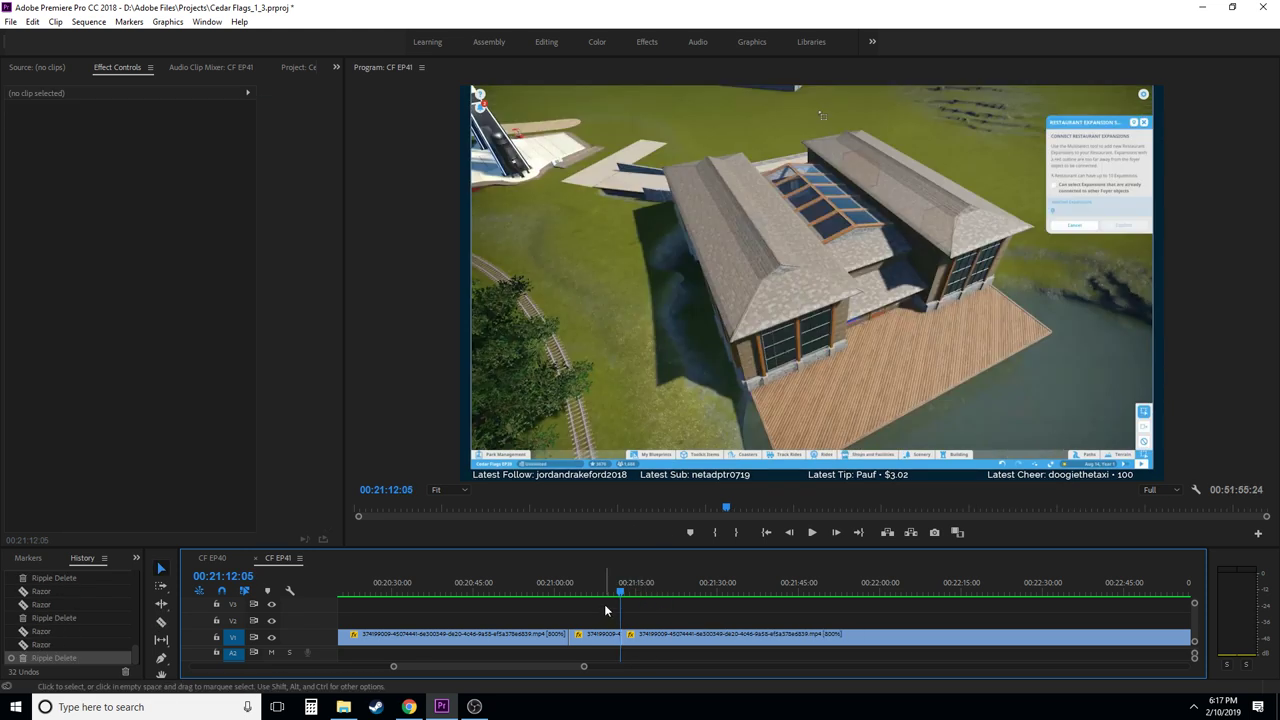
- Review the restaurant expansion footage across the 00:21:12:05 join and split the V1 clip at 00:21:14:04
click(607, 588)
key(space)
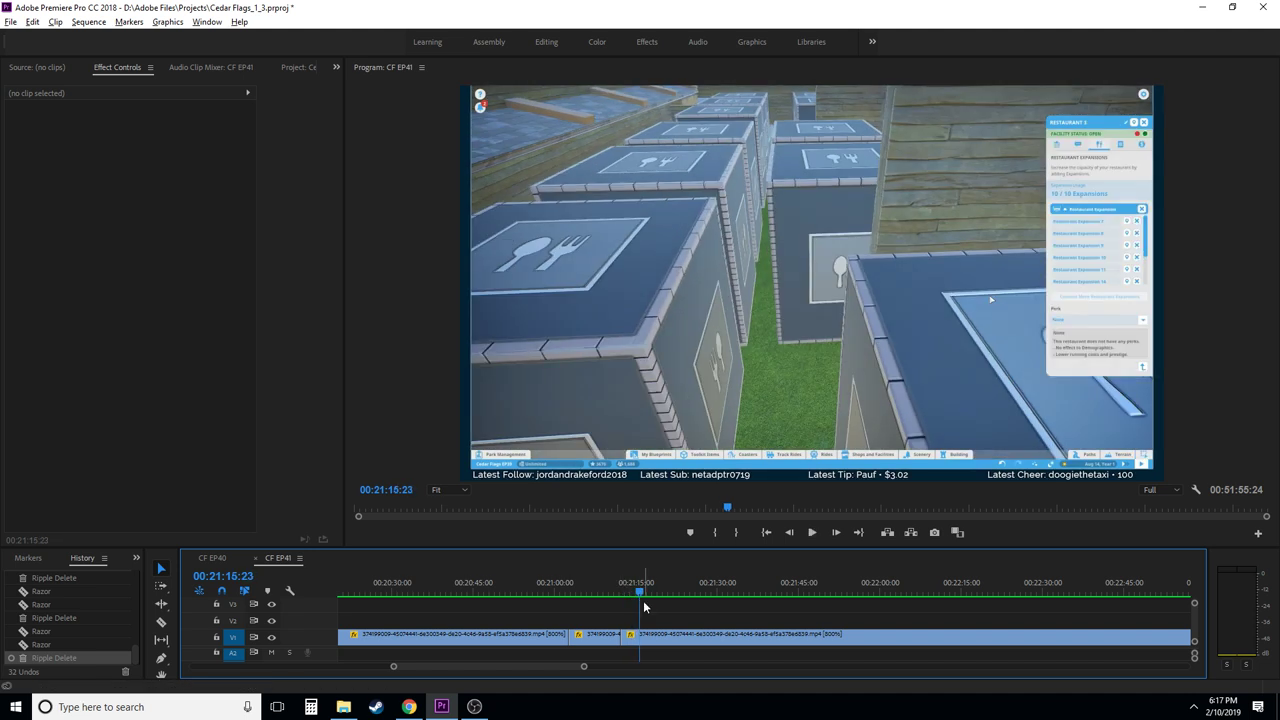
key(equal)
key(space)
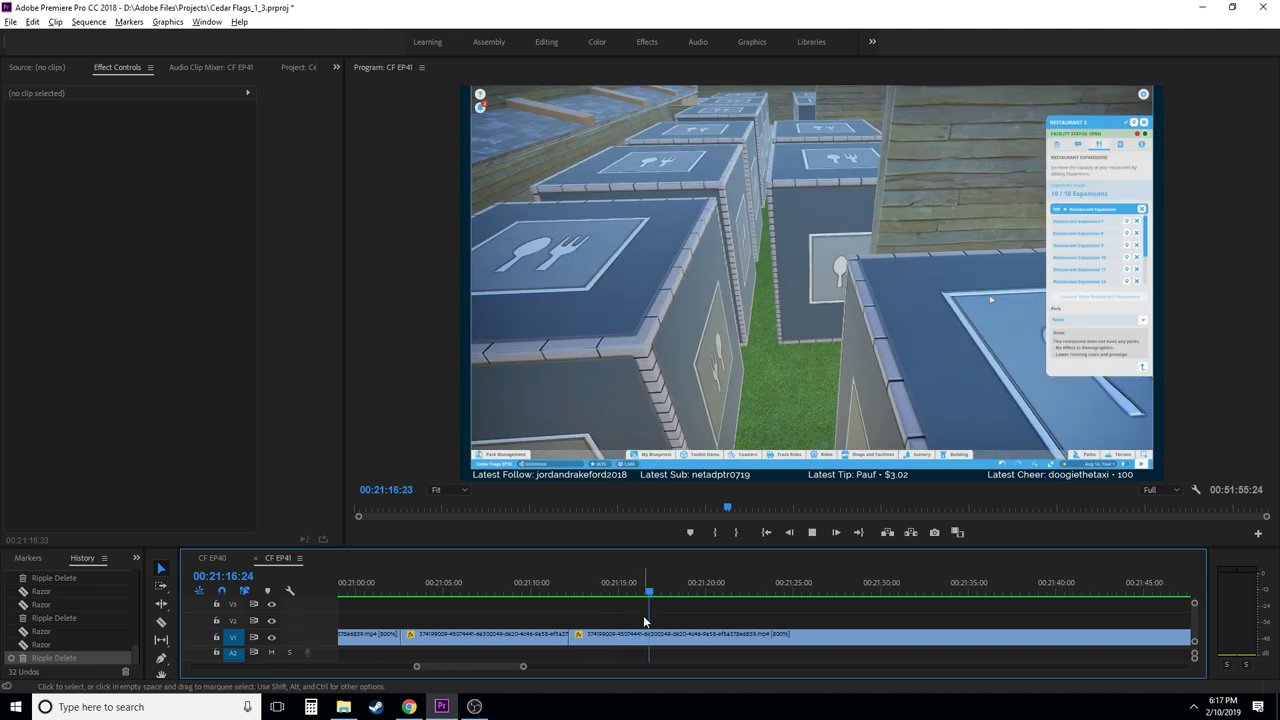
drag(638, 596, 591, 590)
click(604, 590)
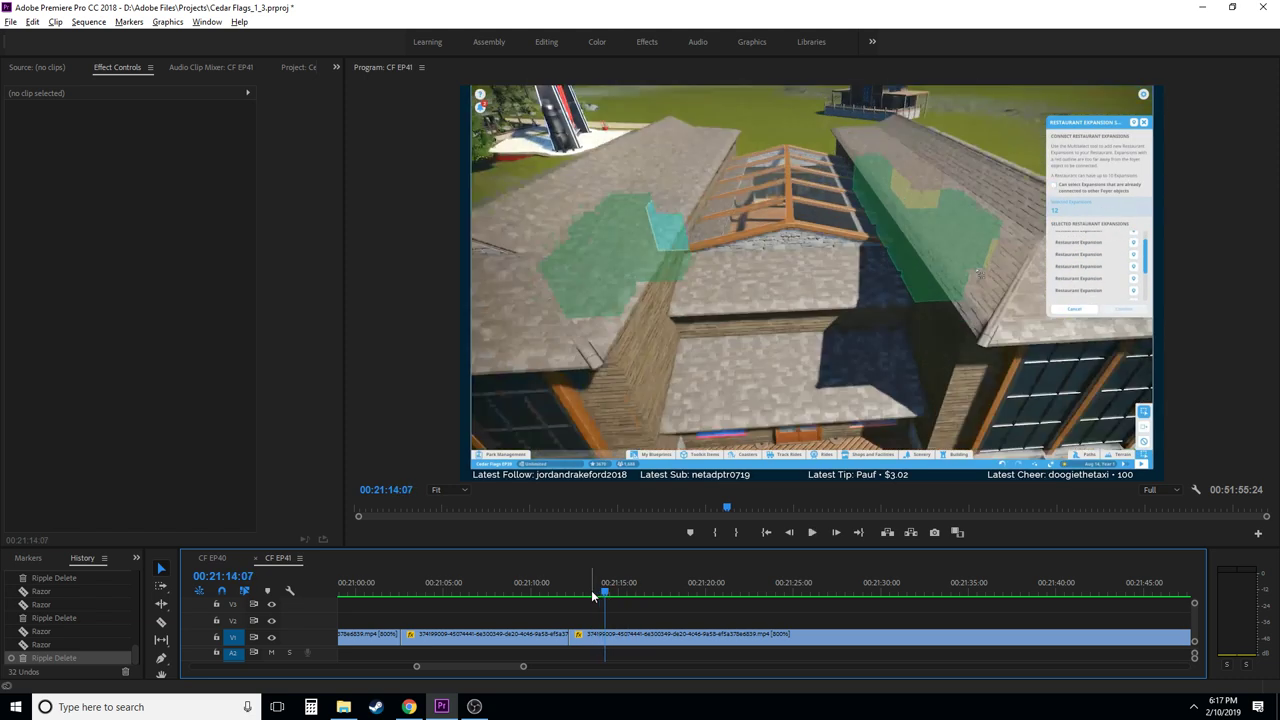
key(Left)
key(Left)
key(Left)
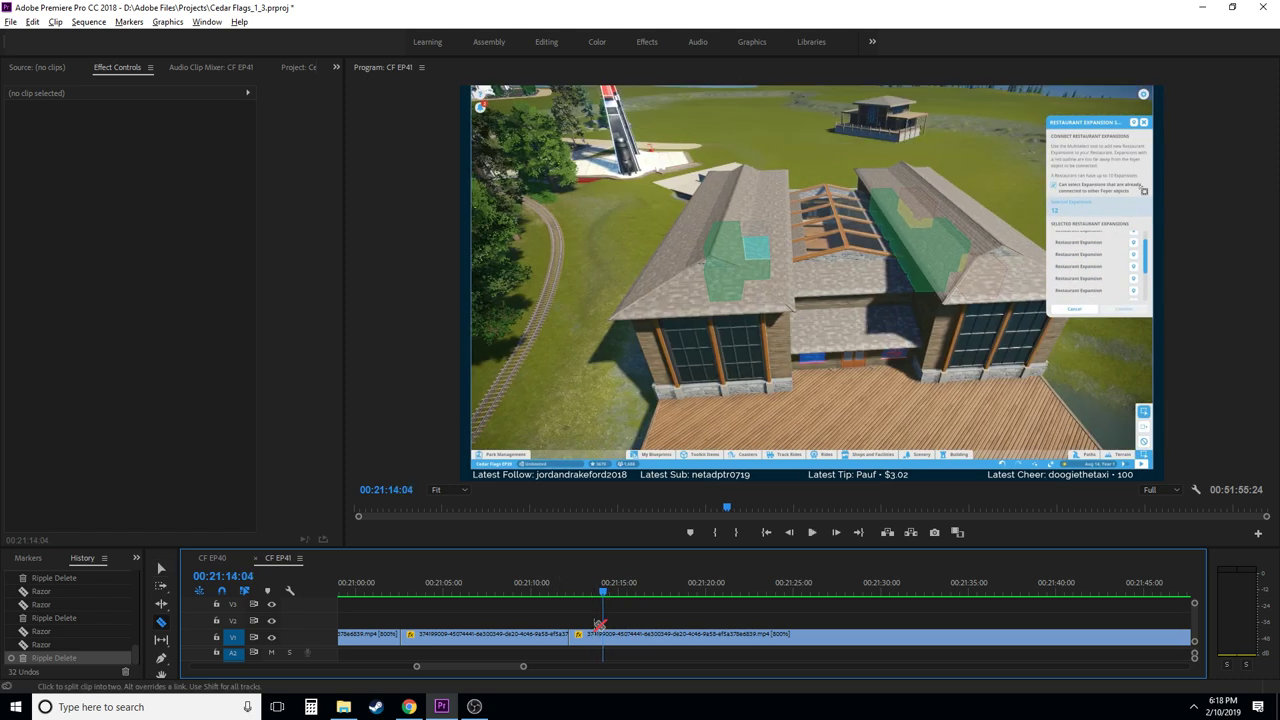
- Review the restaurant menu and building footage after the 00:21:14:04 cut and split the V1 clip at 00:21:49:20, at the terrain sculpting view
click(635, 592)
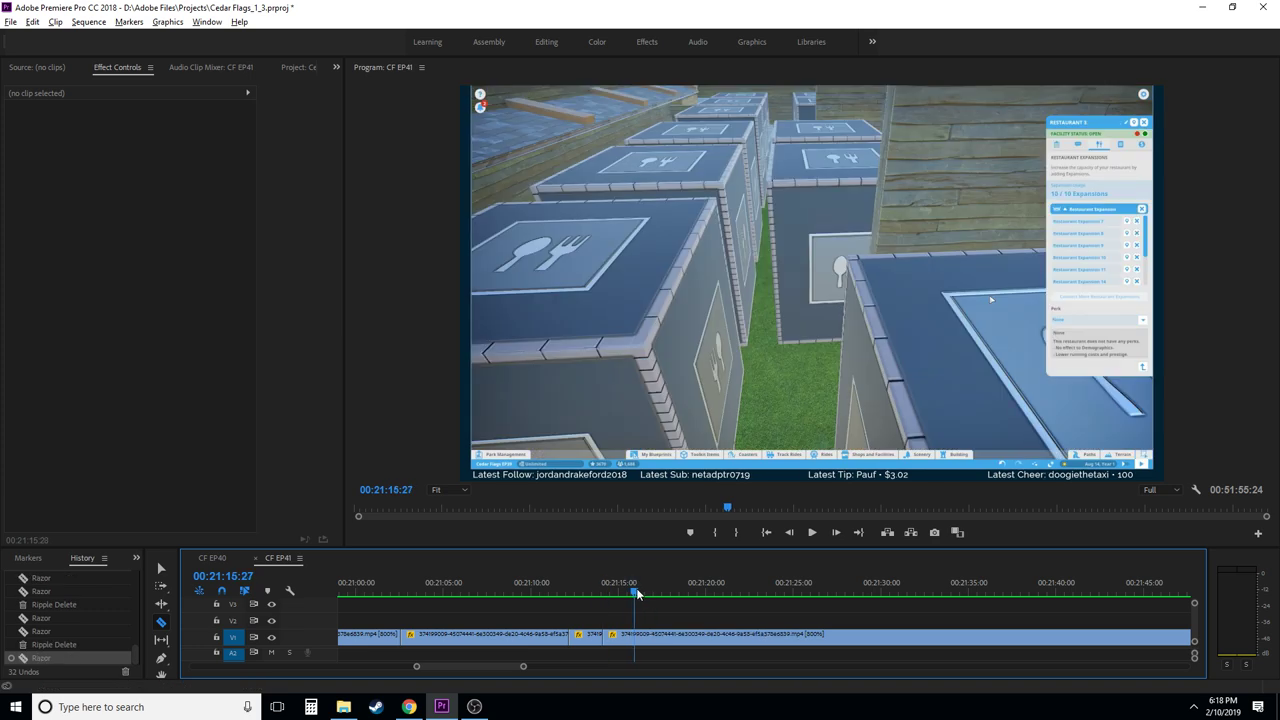
drag(648, 591, 830, 592)
scroll(828, 608, down, 2)
scroll(828, 614, down, 2)
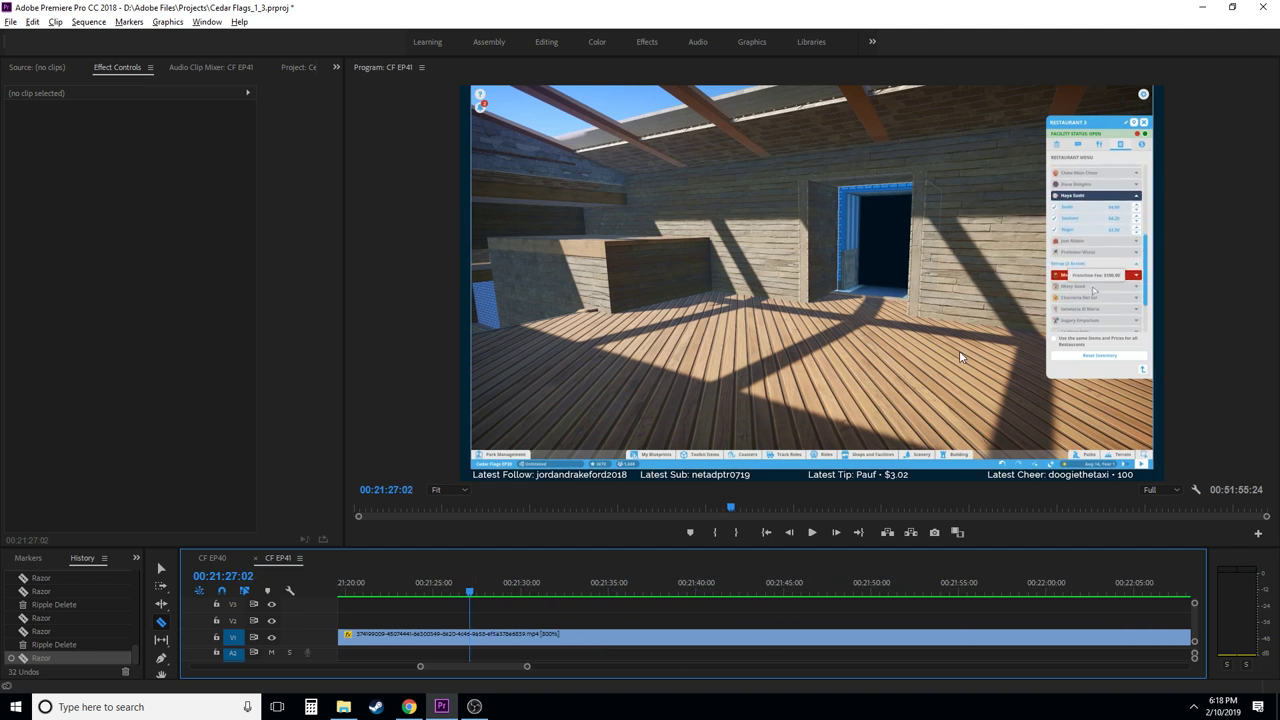
drag(476, 595, 868, 635)
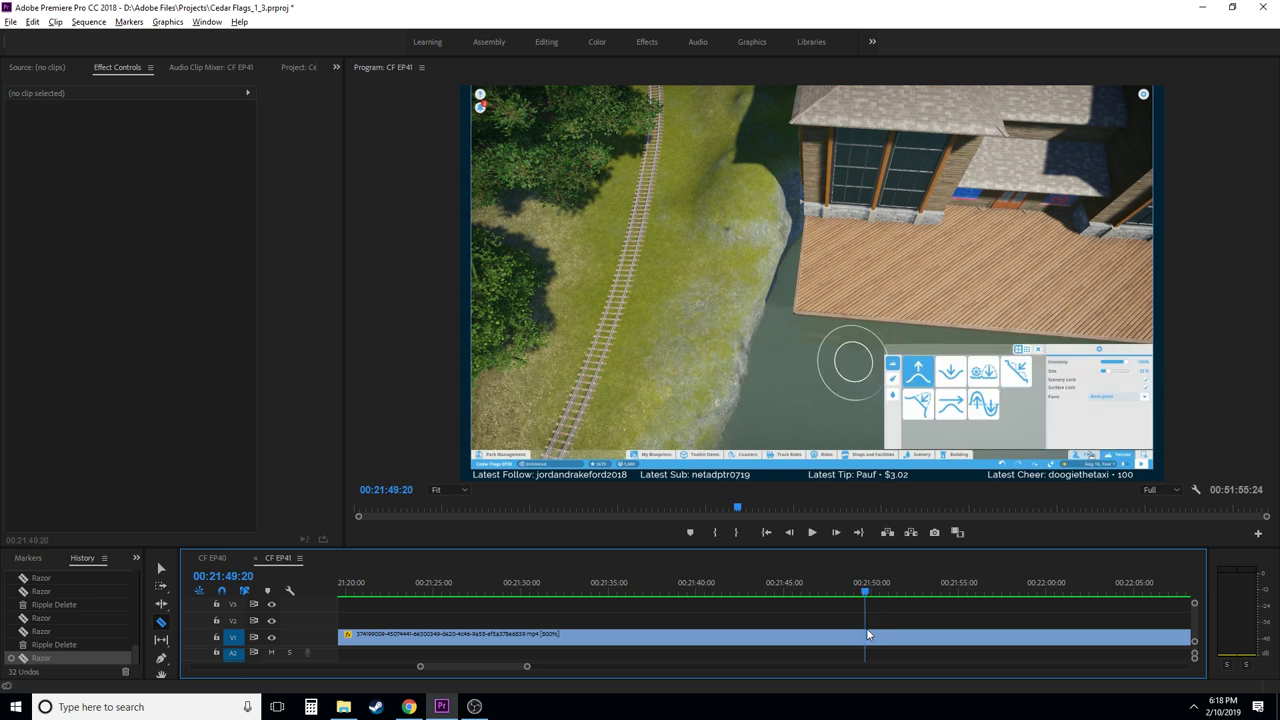
click(863, 637)
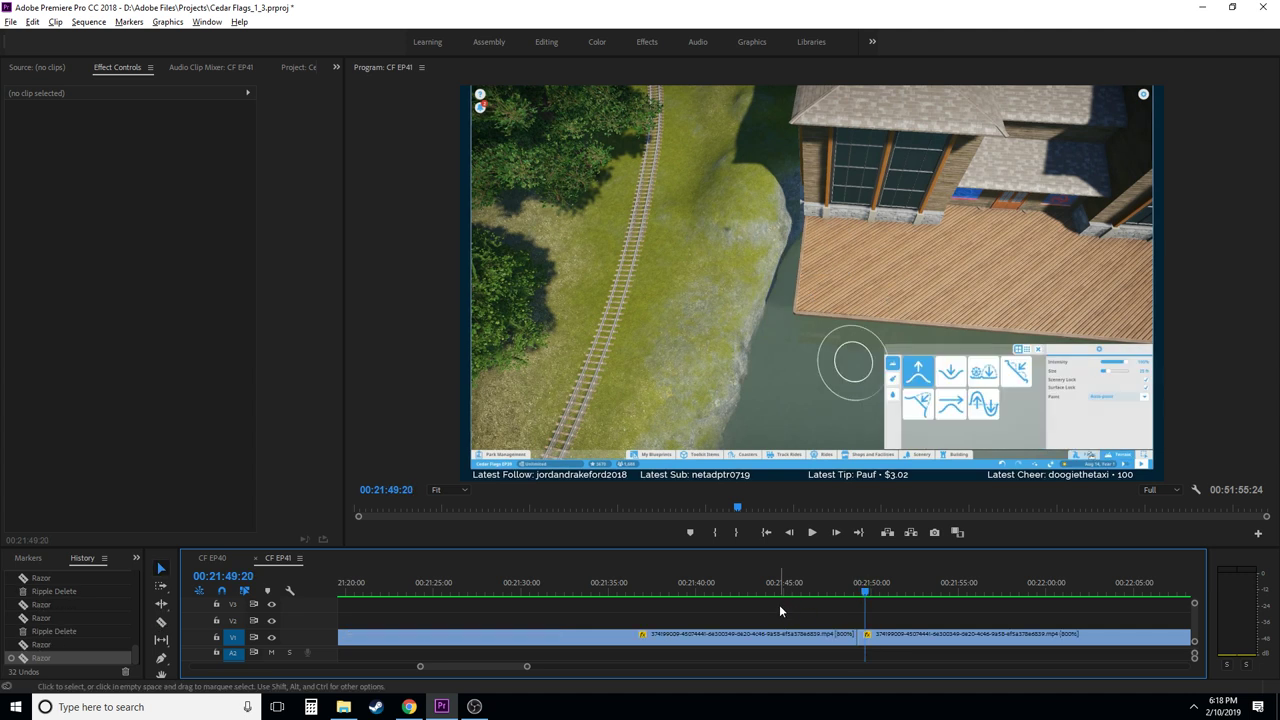
key(ctrl+z)
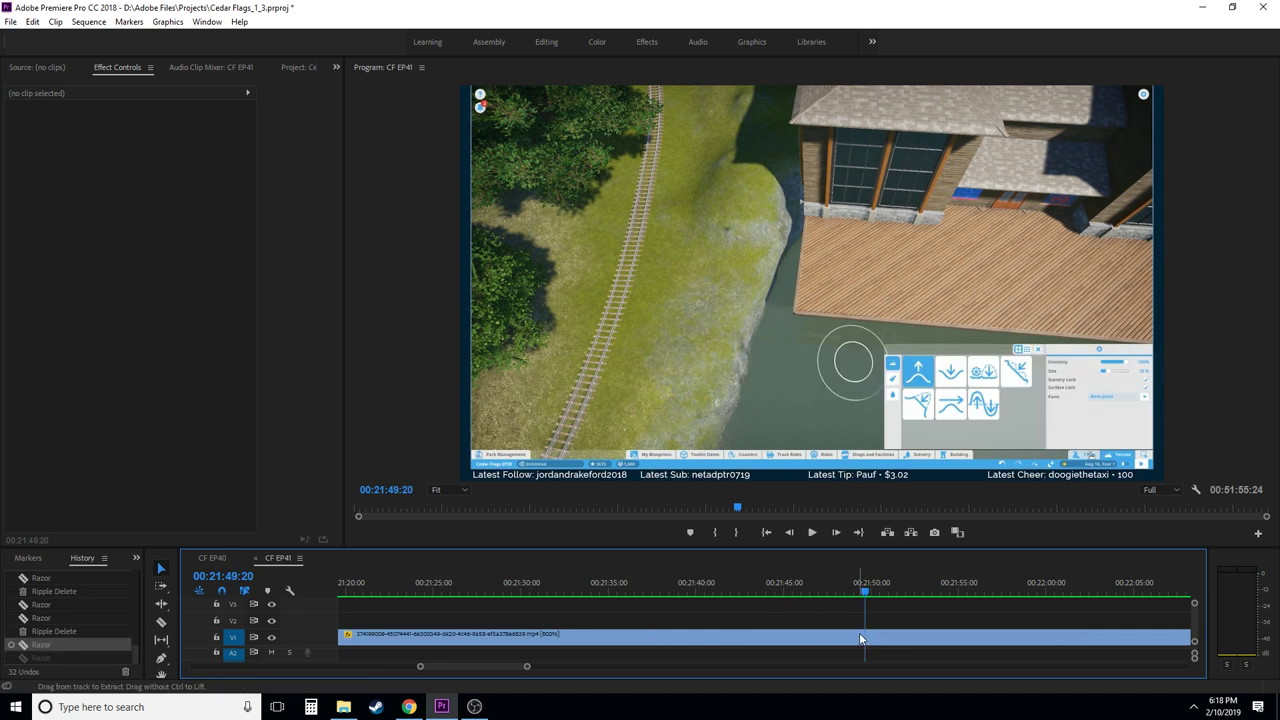
click(871, 637)
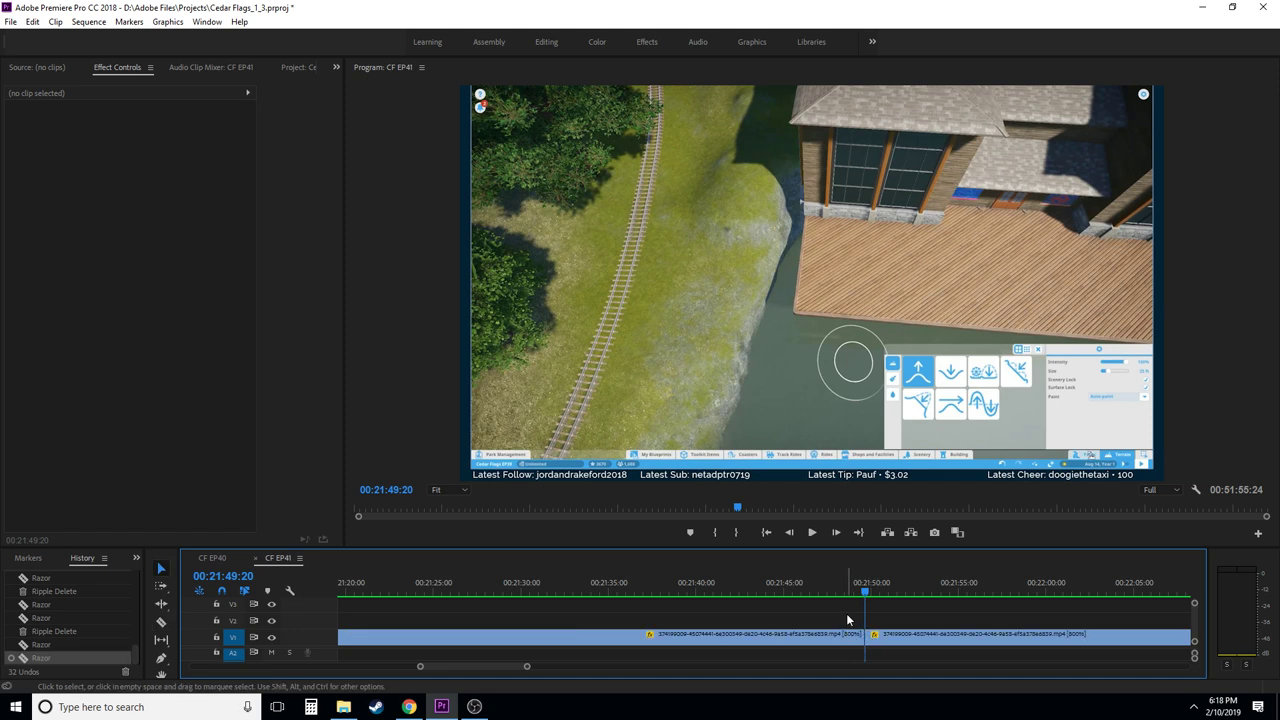
- Ripple delete the V1 piece between the 00:21:14:04 and 00:21:49:20 cuts
scroll(847, 620, down, 2)
click(589, 593)
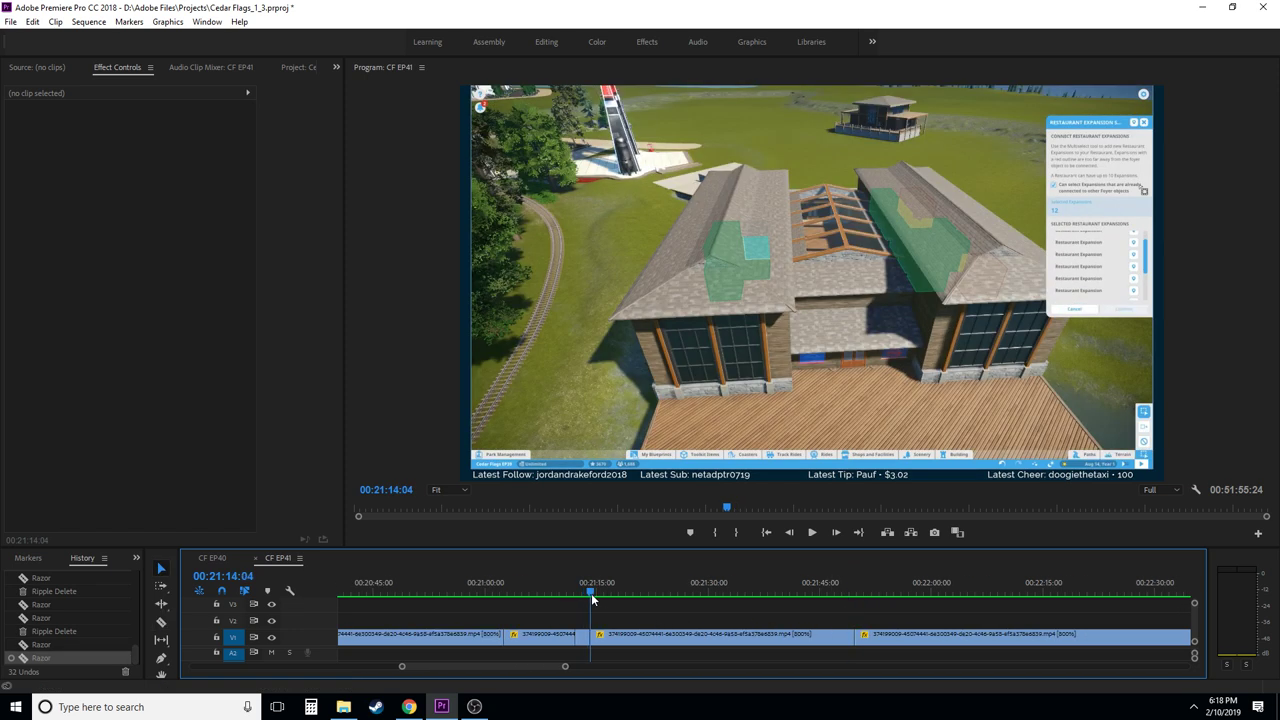
click(682, 634)
key(shift+Delete)
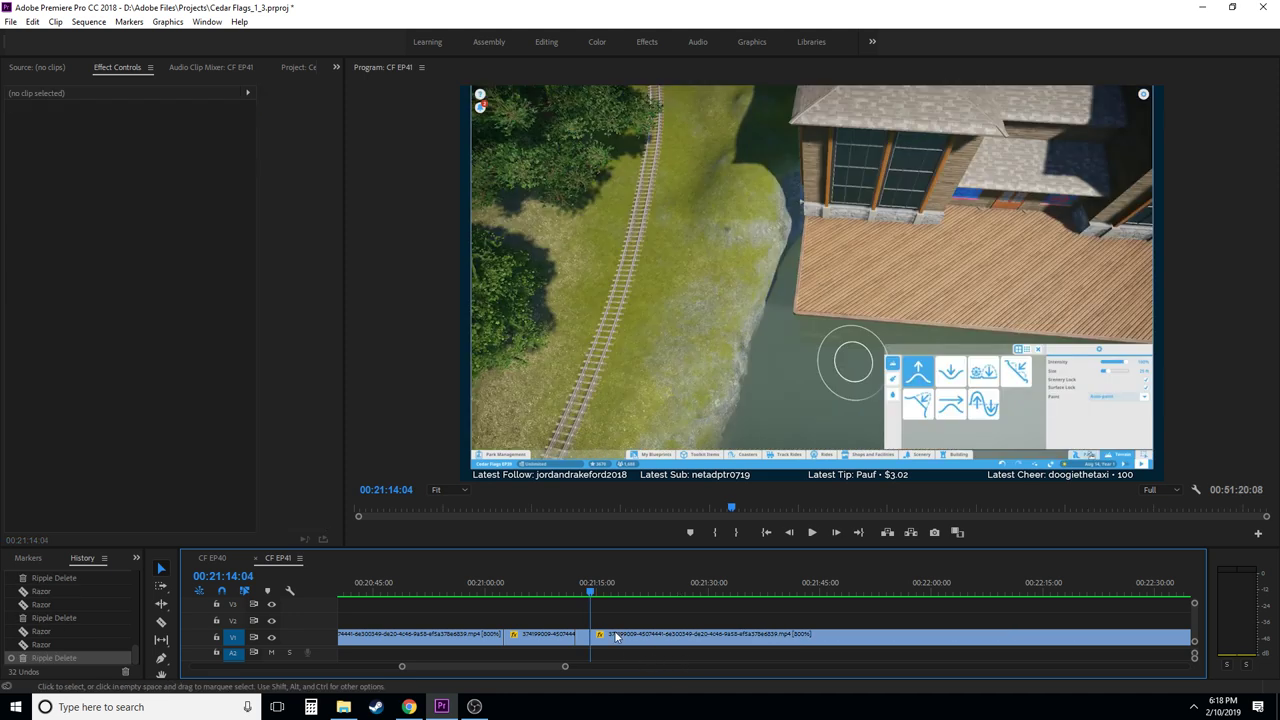
- Review the terrain and deck footage after the 00:21:14:04 join and split the V1 clip at 00:21:24:26
key(space)
key(c)
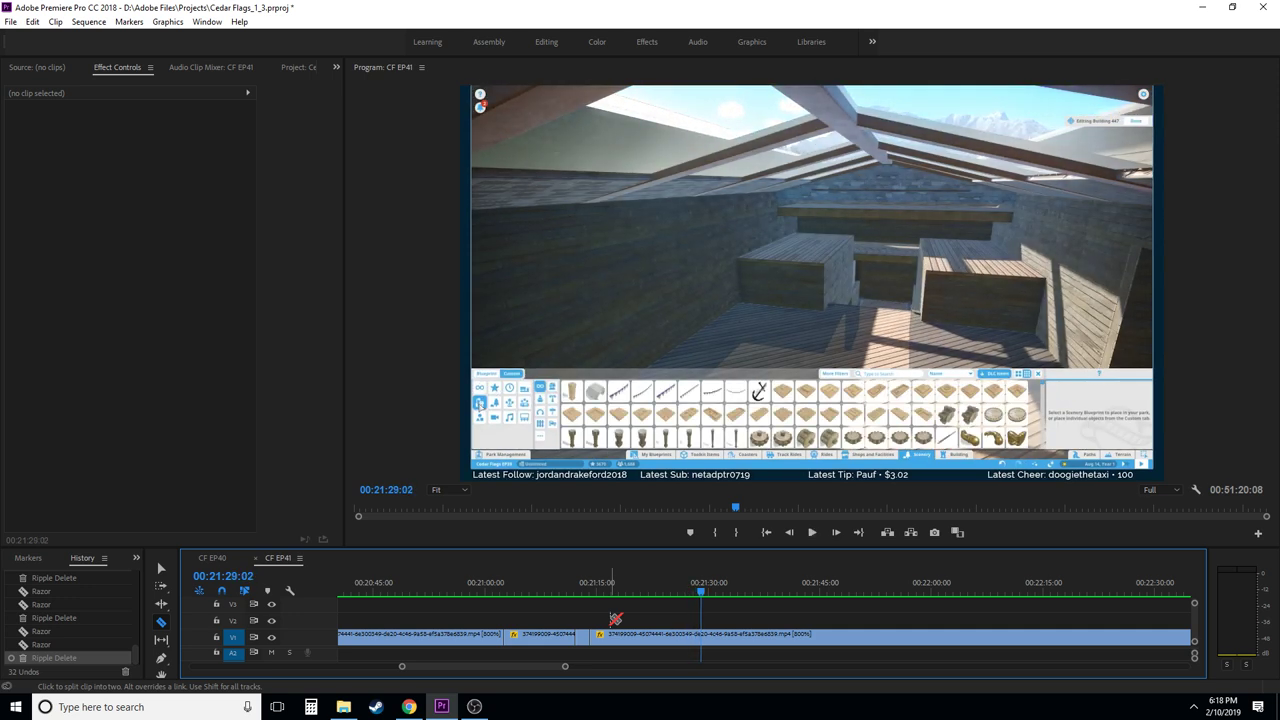
click(642, 585)
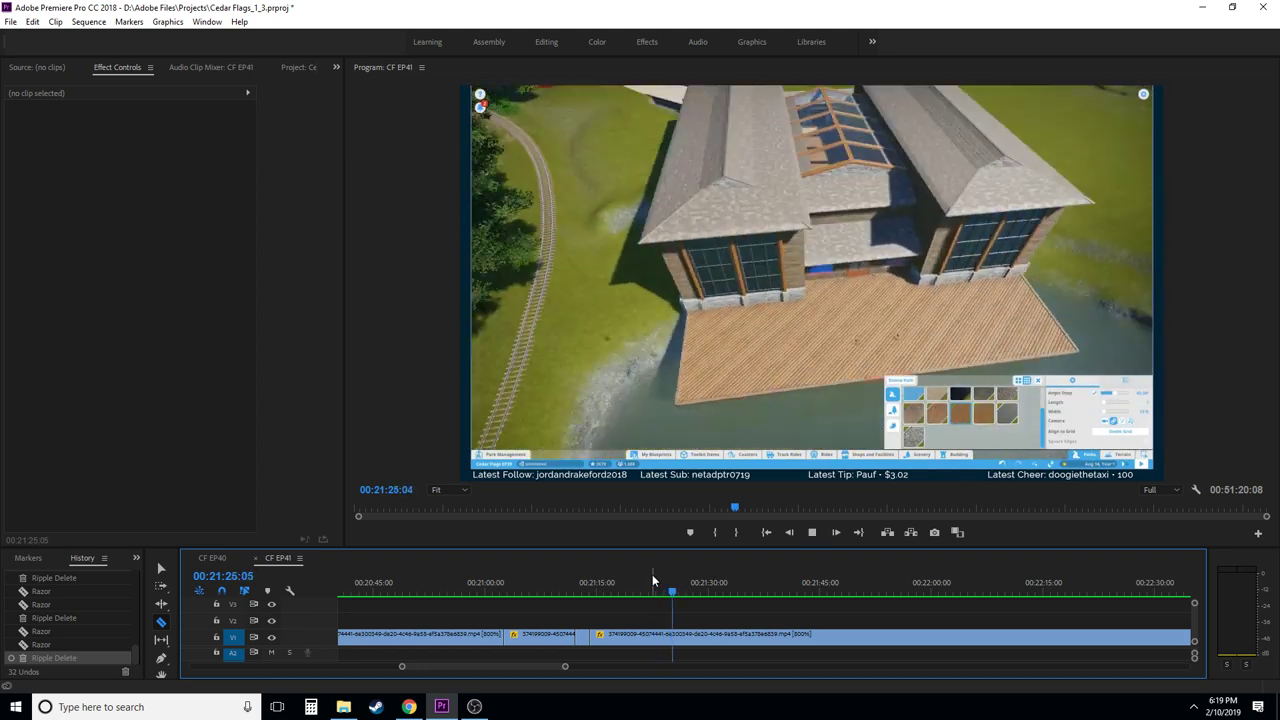
key(space)
key(Left)
key(Left)
key(Left)
key(Left)
key(Left)
key(Left)
key(Left)
key(Left)
key(Left)
key(Left)
key(Left)
key(Left)
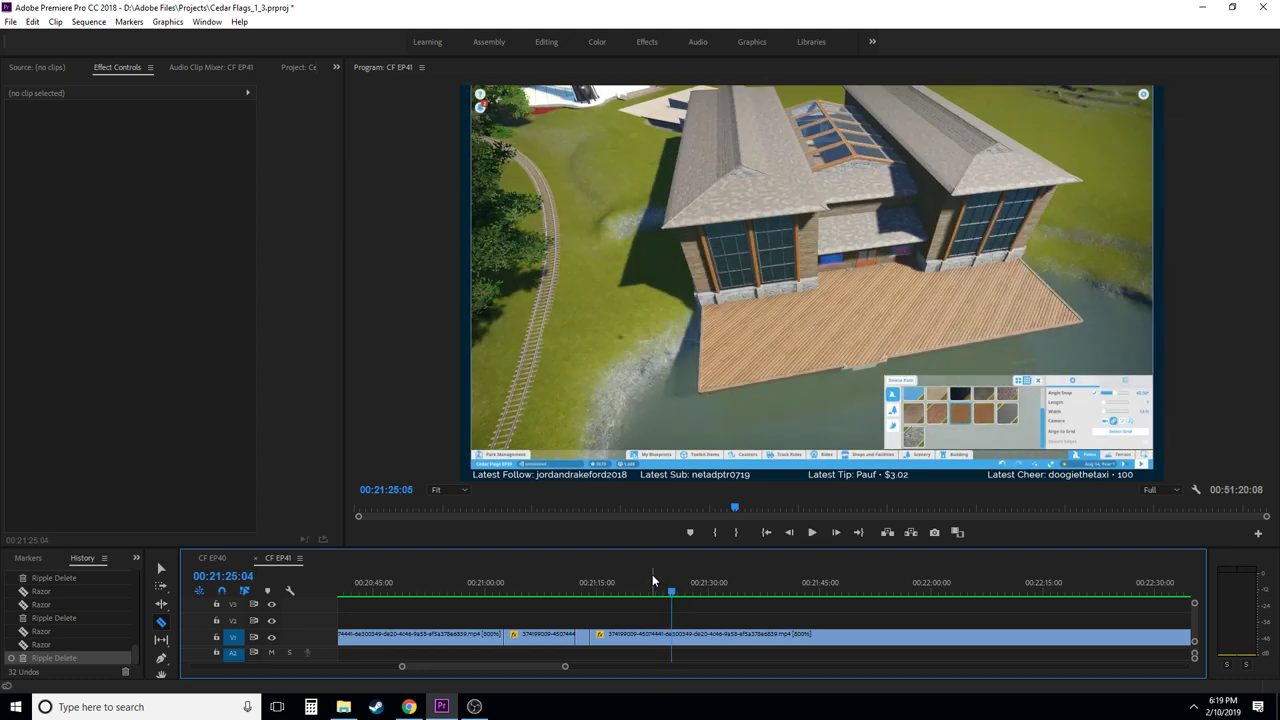
key(Left)
key(Left)
key(Left)
key(Left)
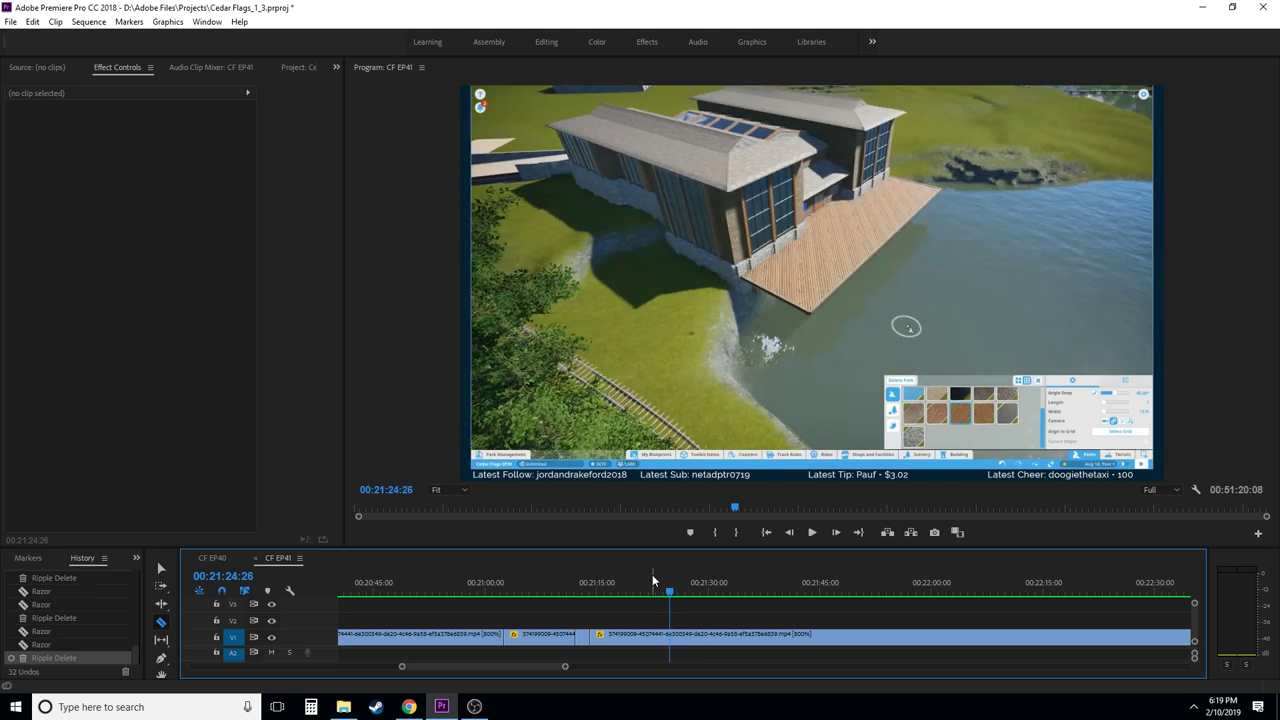
click(676, 636)
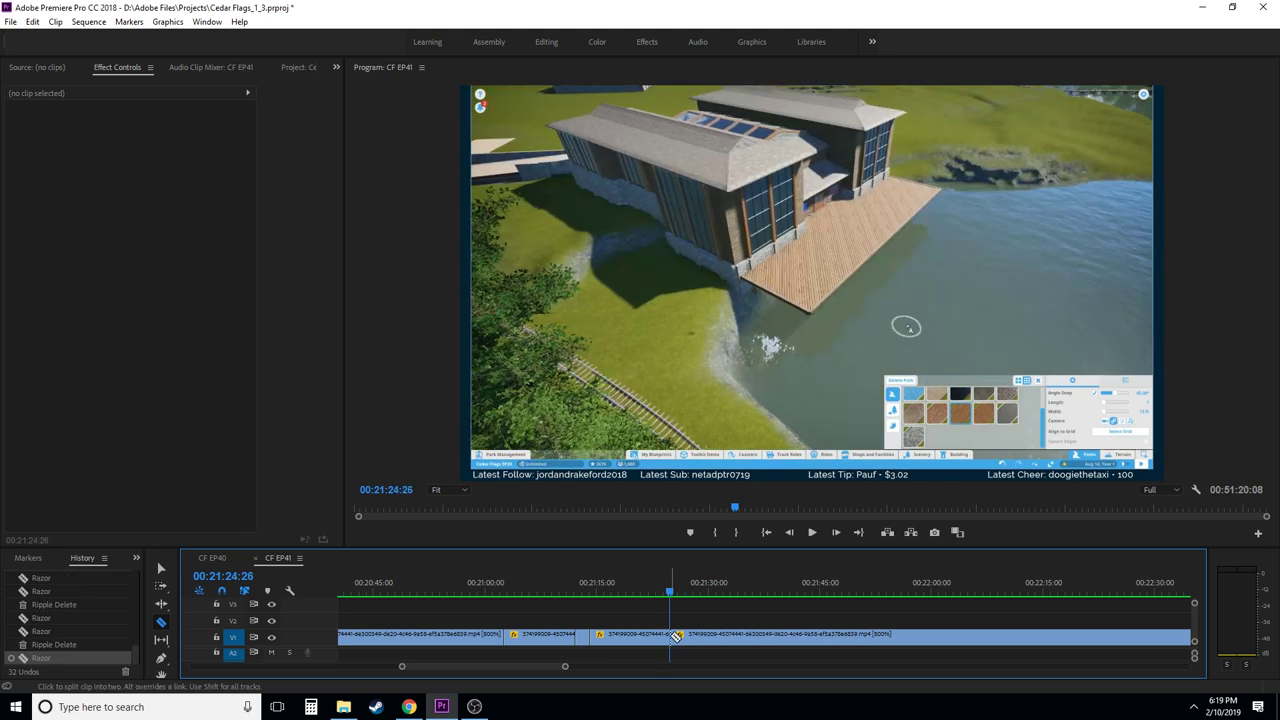
- Review the footage after the 00:21:24:26 cut, split the V1 clip at 00:21:59:14 during the roof lighting work, and ripple delete the piece between them
click(621, 590)
key(space)
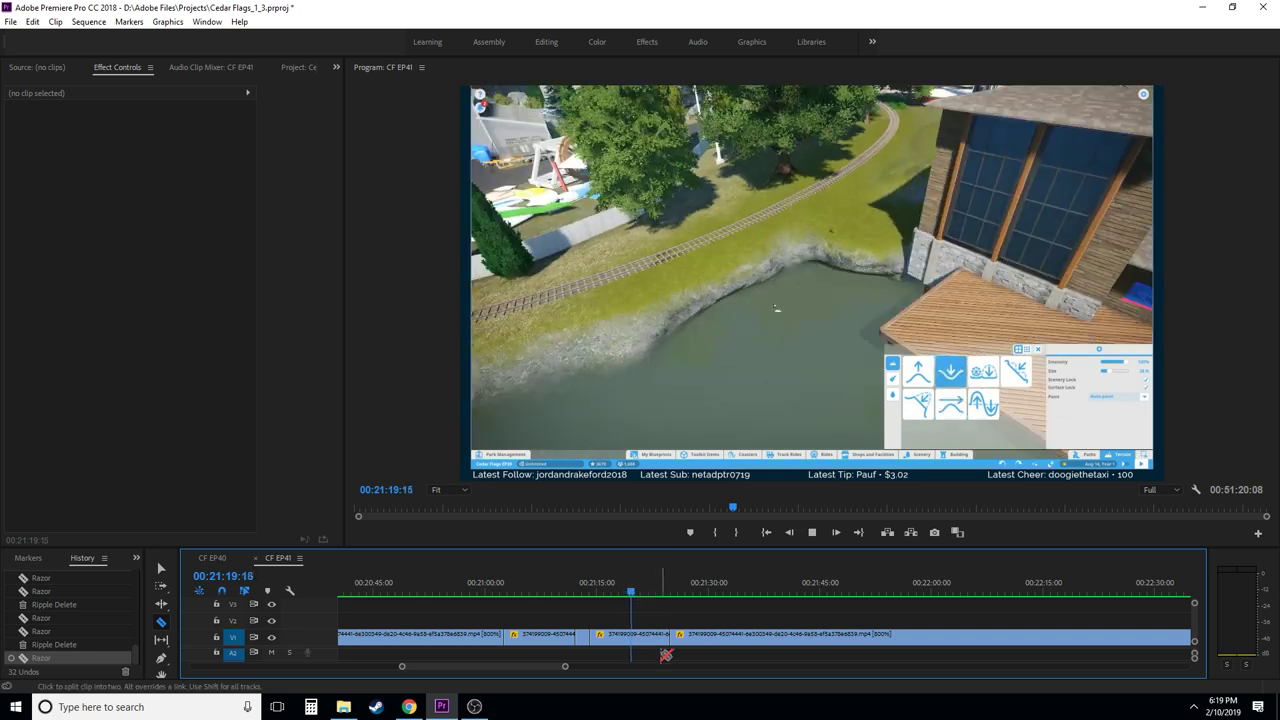
drag(700, 582, 928, 591)
click(928, 635)
key(v)
click(858, 636)
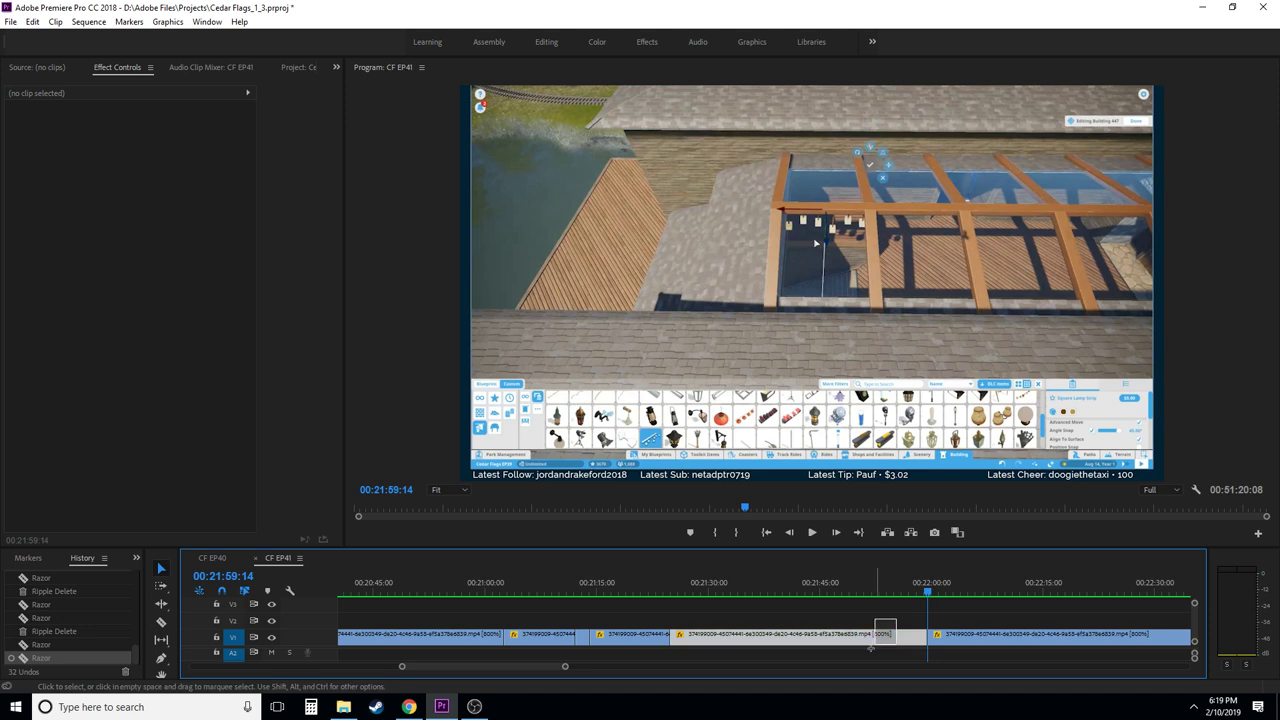
key(shift+Delete)
- Review the footage around the 00:21:24:26 join and ripple delete the V1 piece between the 00:21:14:04 and 00:21:24:26 cuts
key(c)
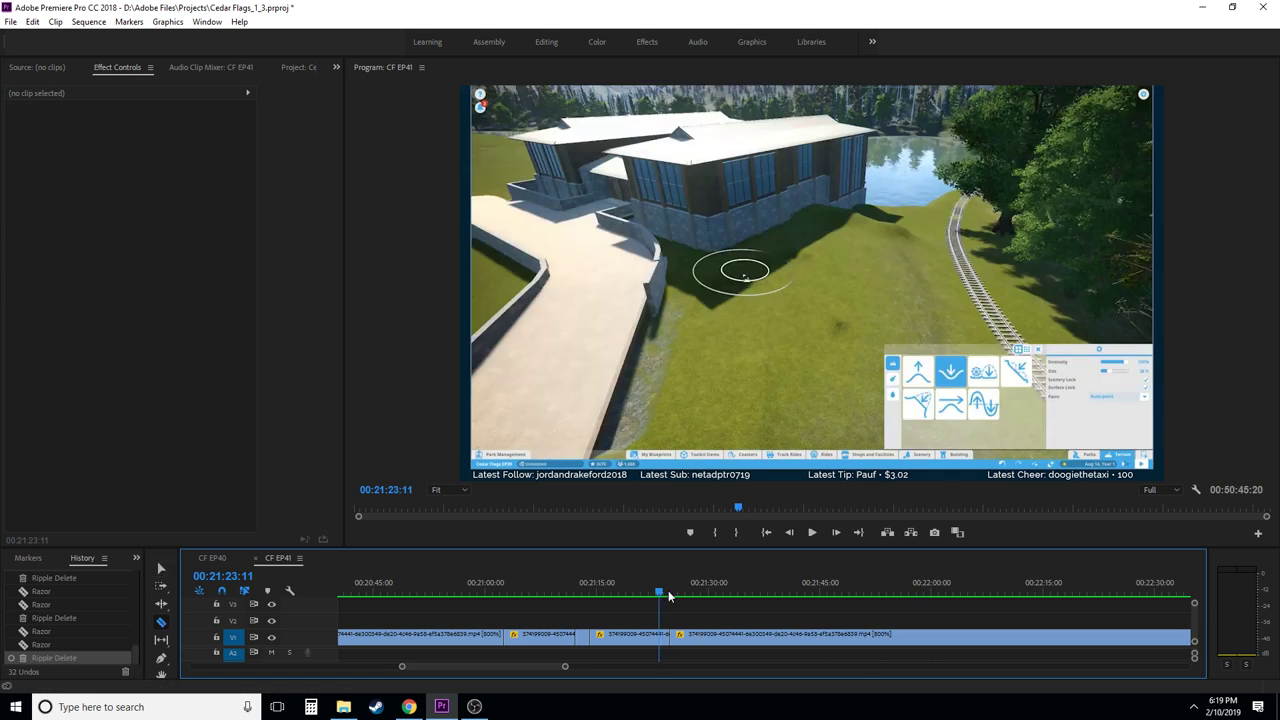
key(space)
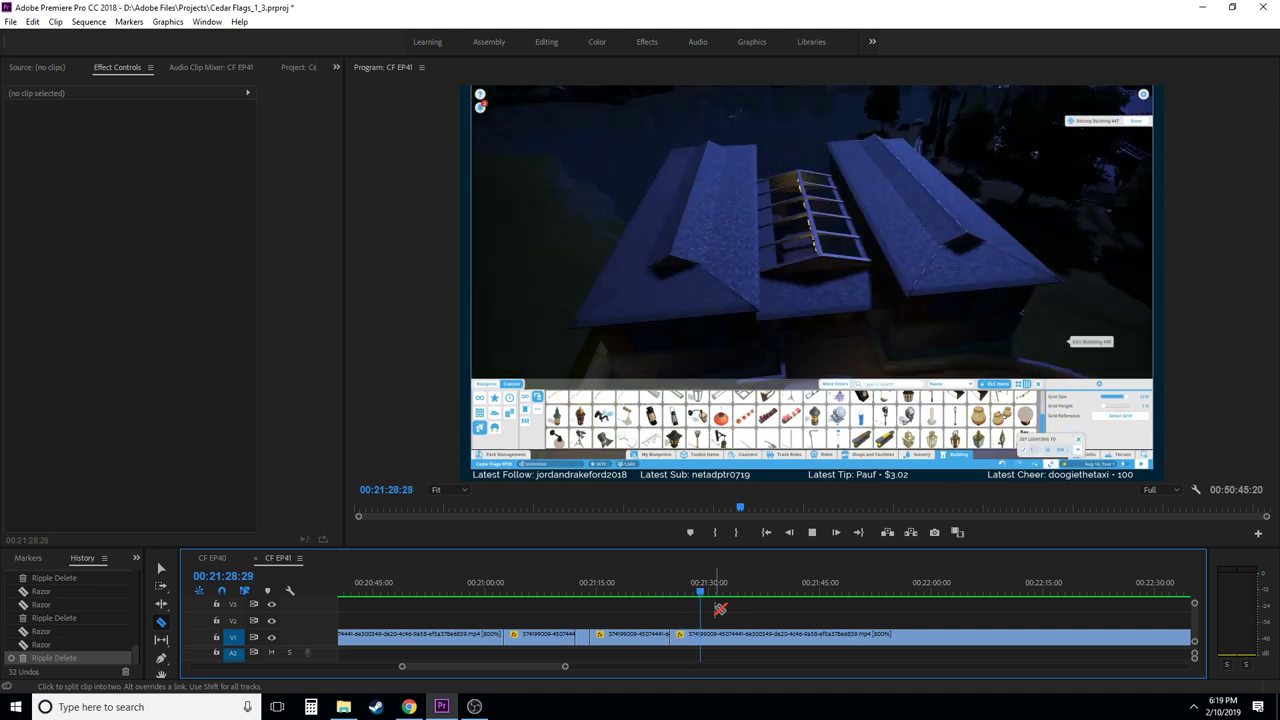
key(space)
click(596, 592)
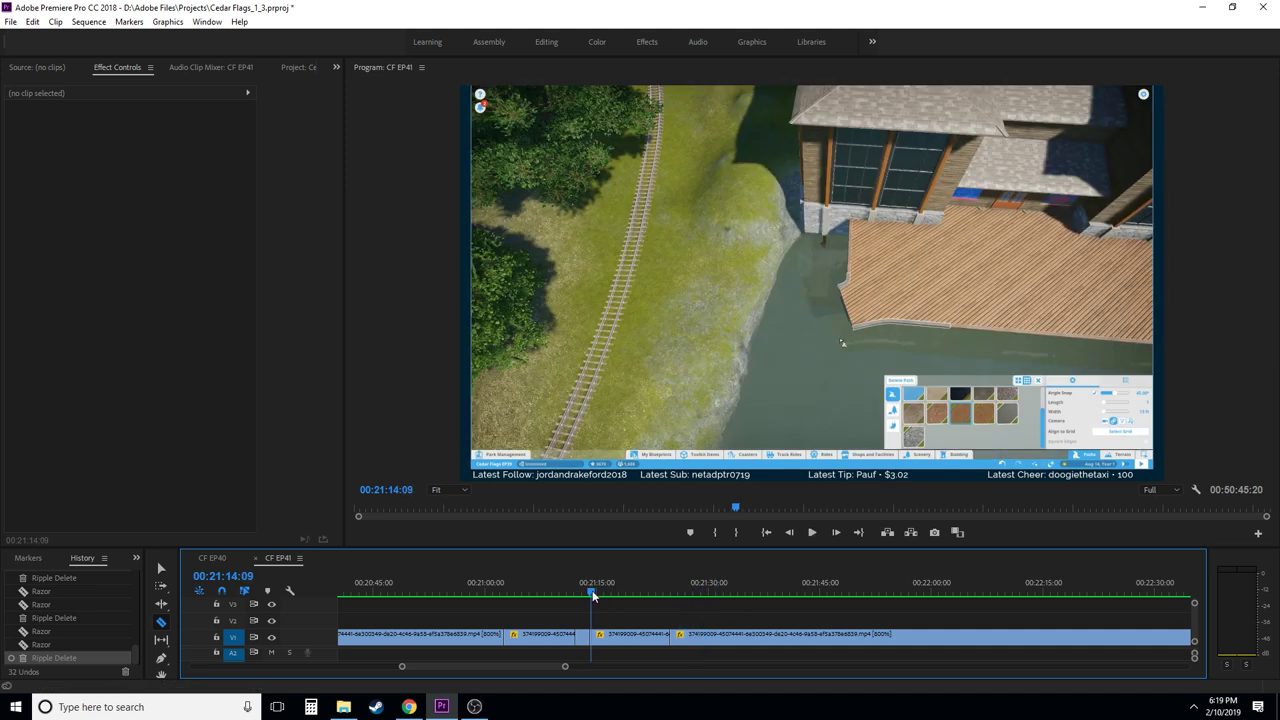
key(v)
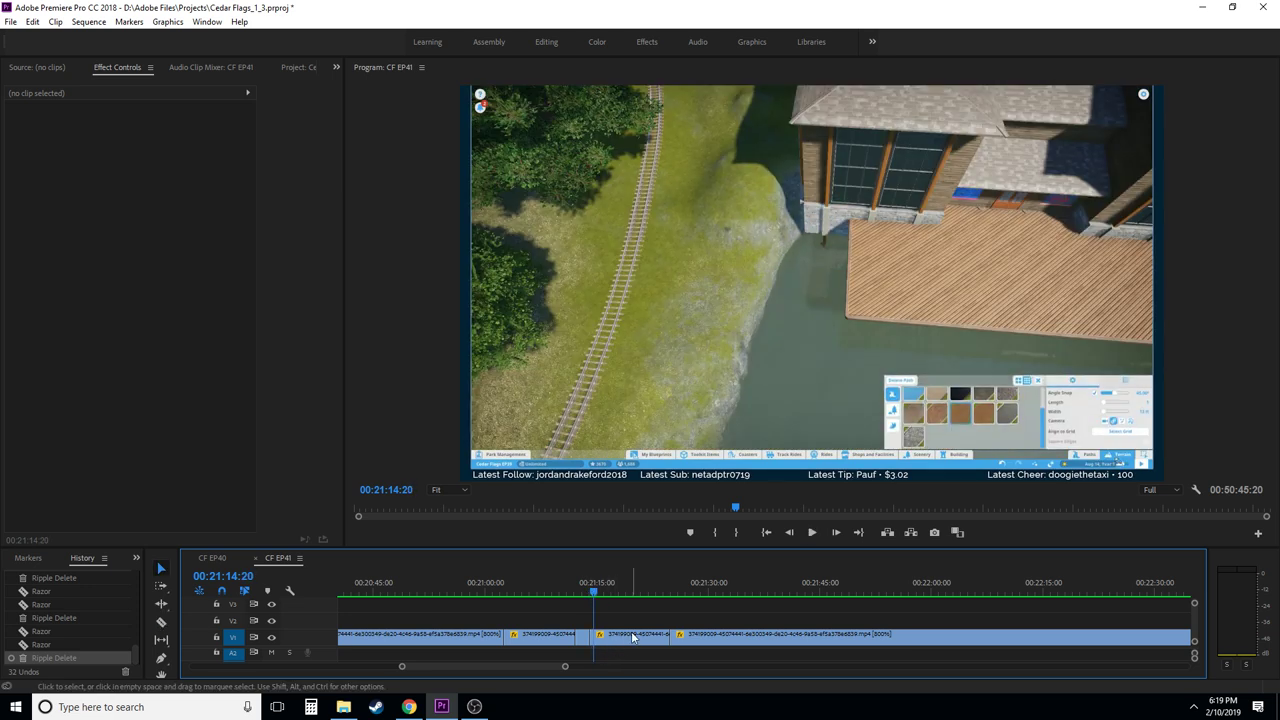
click(632, 636)
key(shift+Delete)
- Review the roof lighting footage after the 00:21:14:04 join and split the V1 clip at 00:21:17:17, at the daytime building overview
click(583, 588)
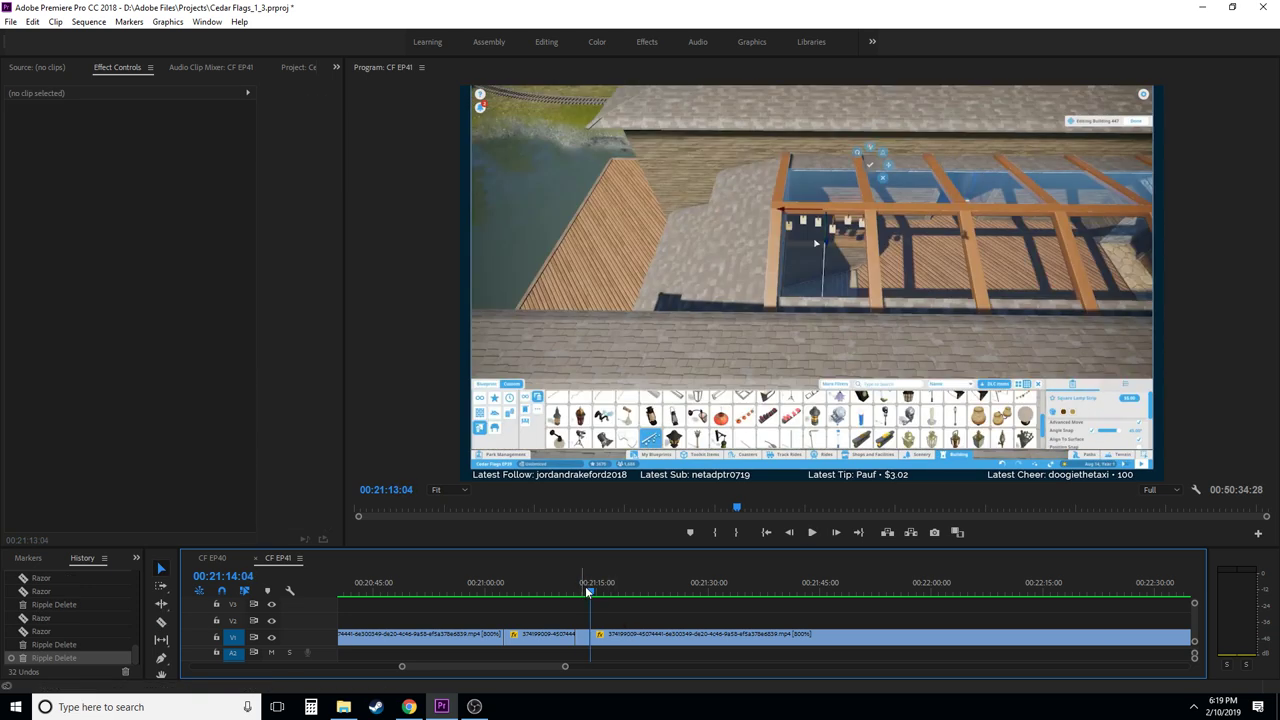
click(588, 592)
key(c)
key(space)
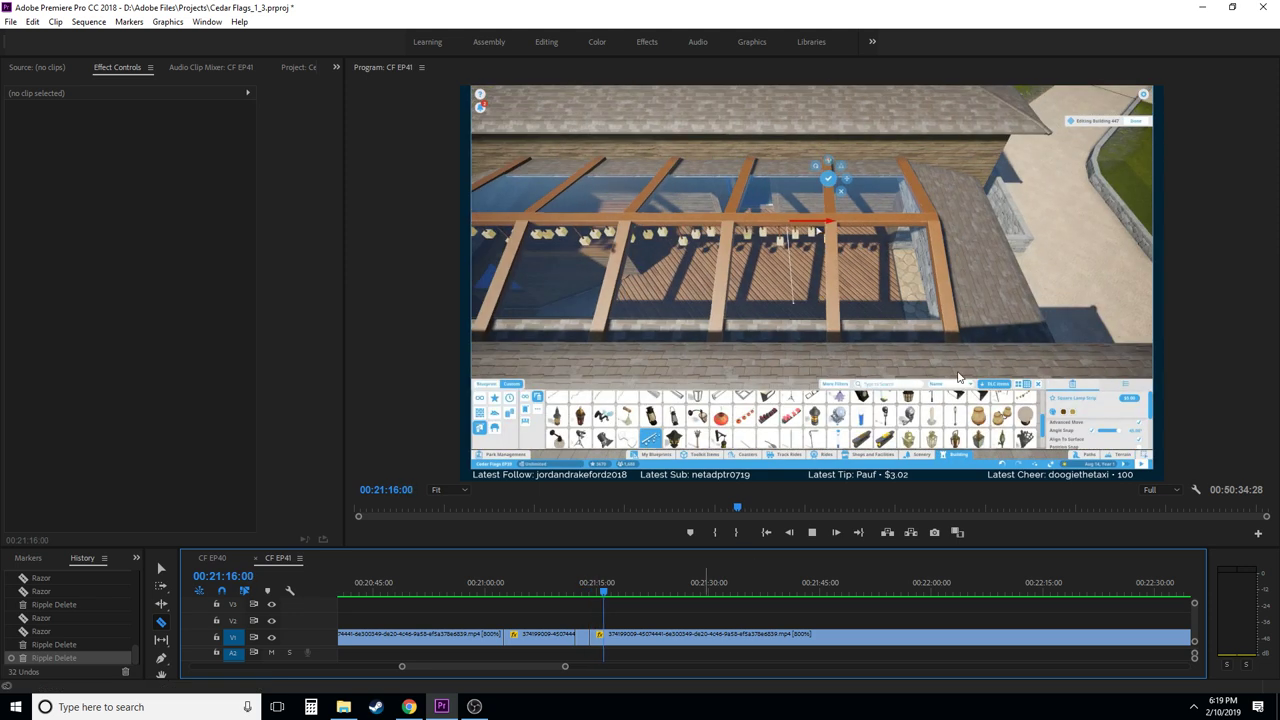
key(space)
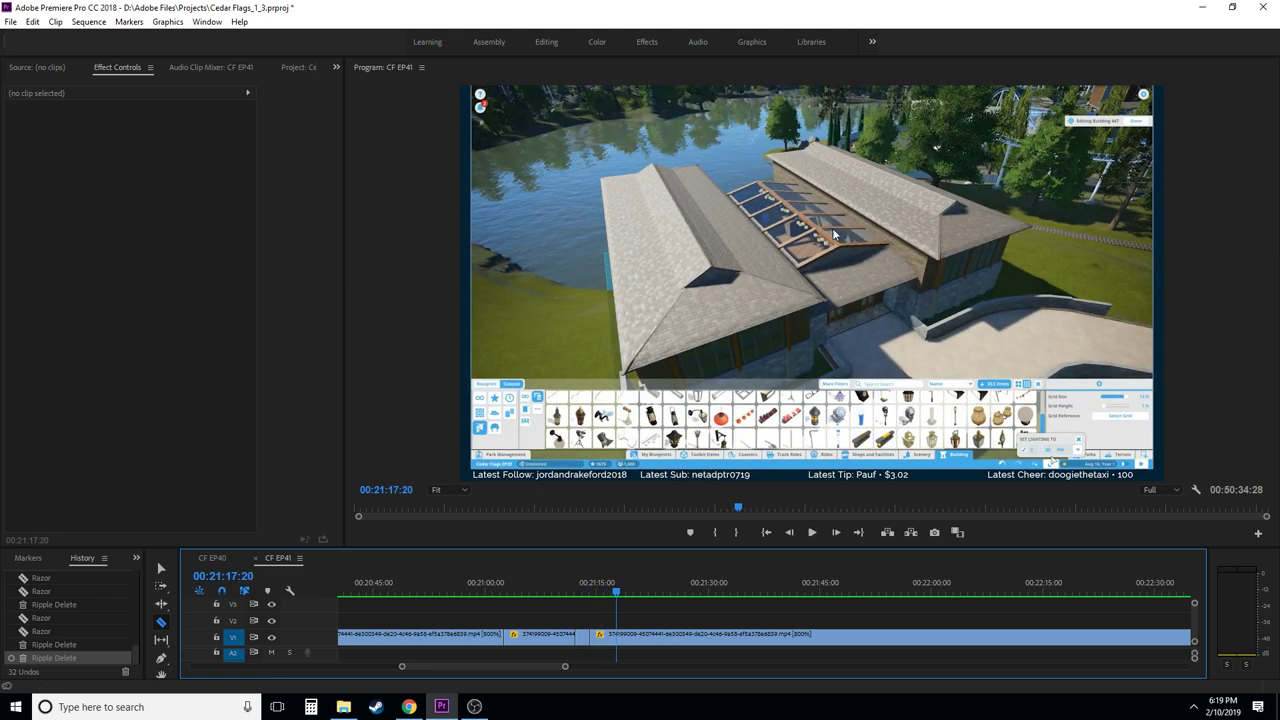
key(space)
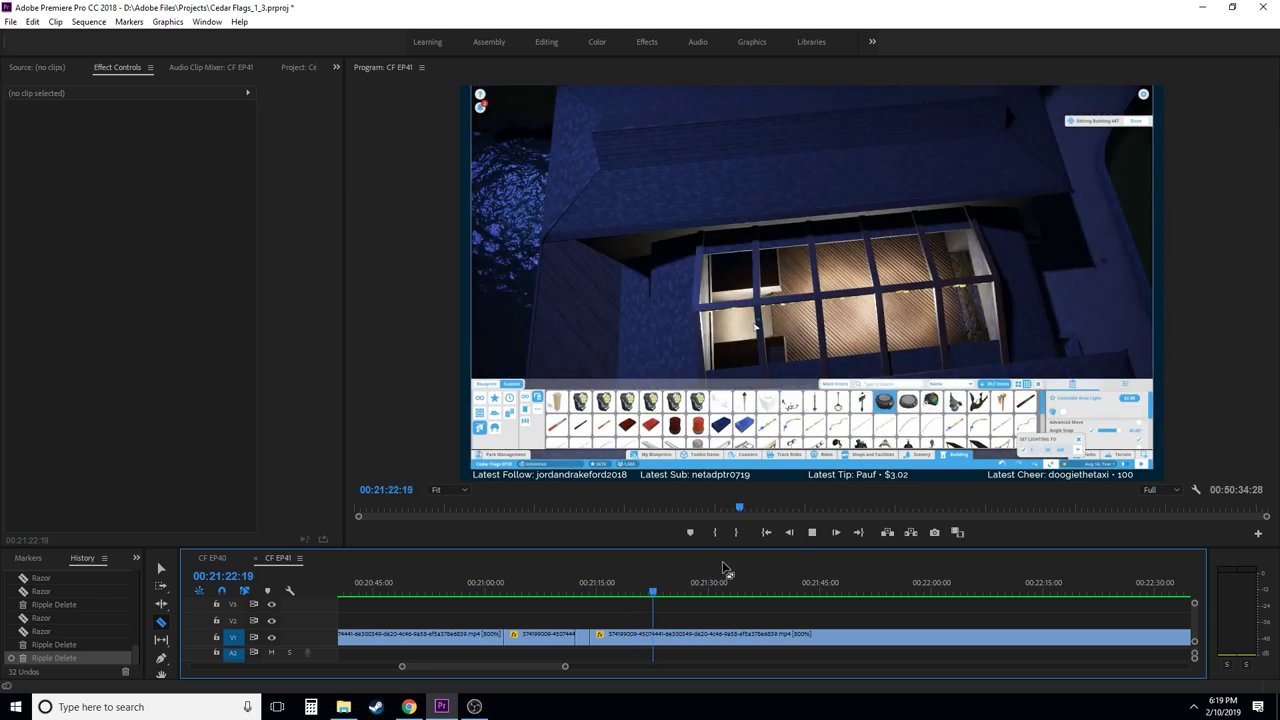
drag(656, 594, 610, 596)
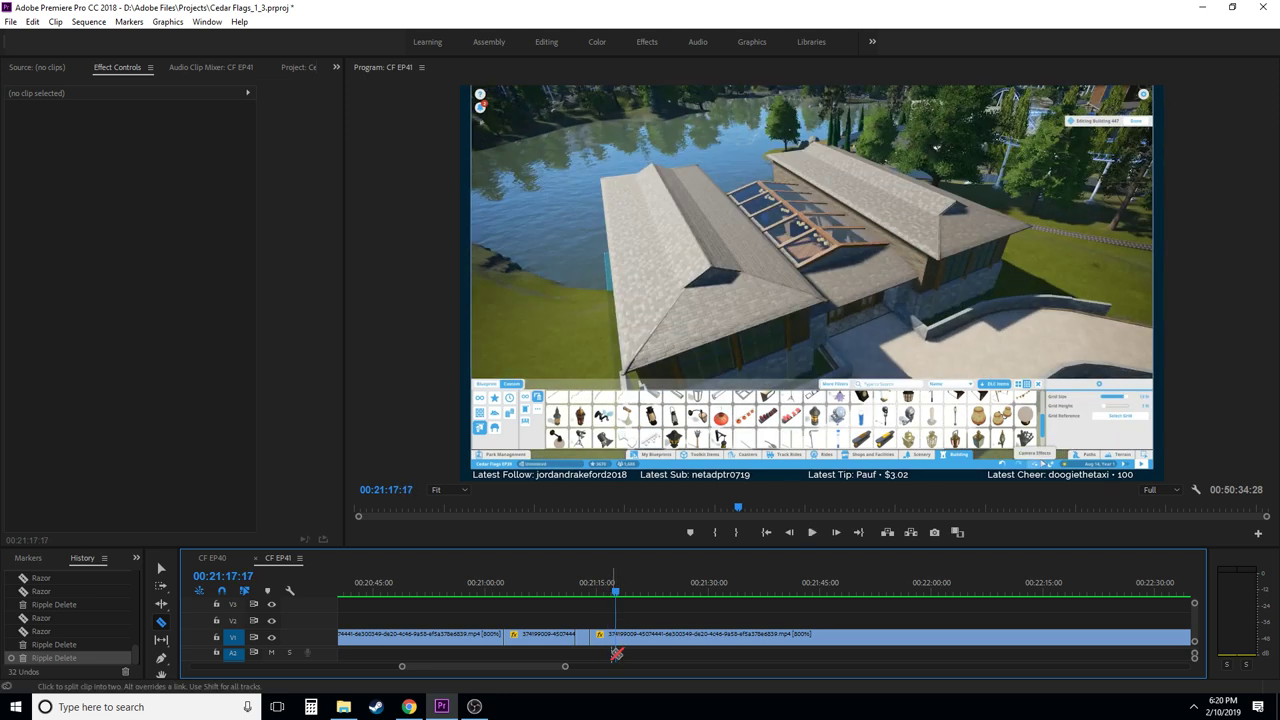
click(619, 640)
- Split the V1 clip at 00:21:37:01, at the deck trim work, and ripple delete the piece back to the 00:21:17:17 cut
drag(653, 591, 757, 597)
key(space)
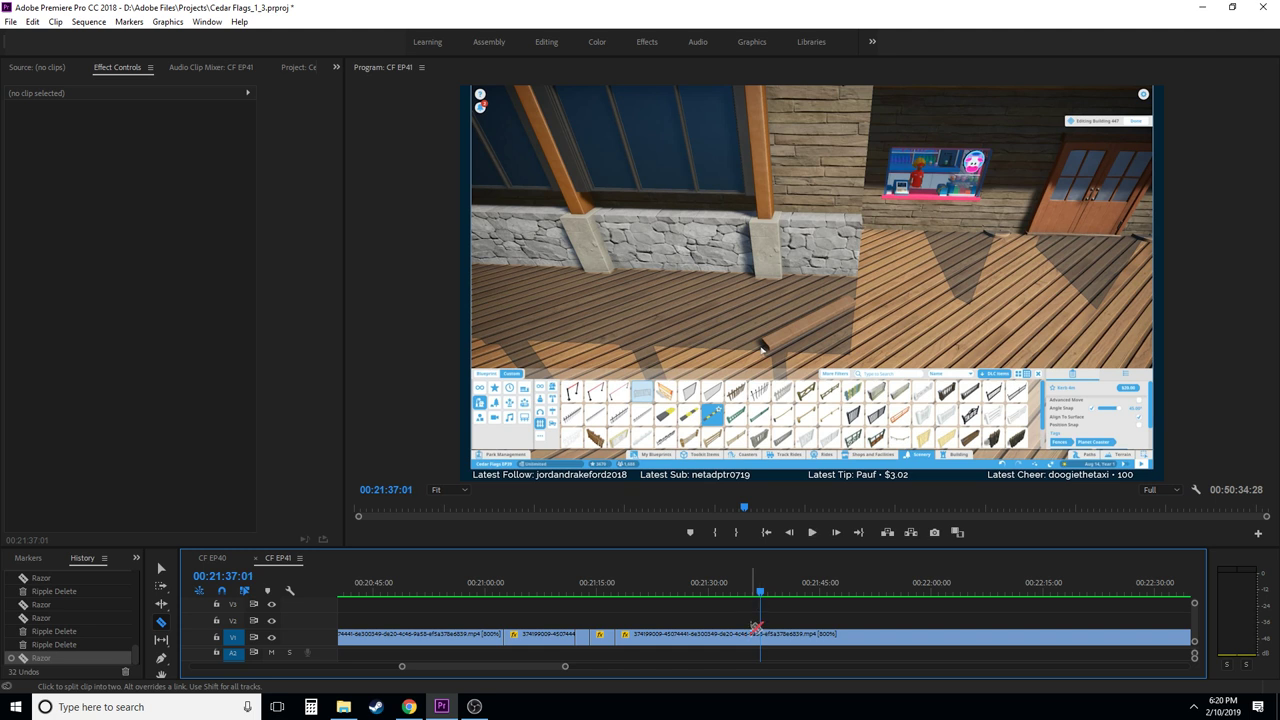
click(762, 633)
key(v)
click(712, 634)
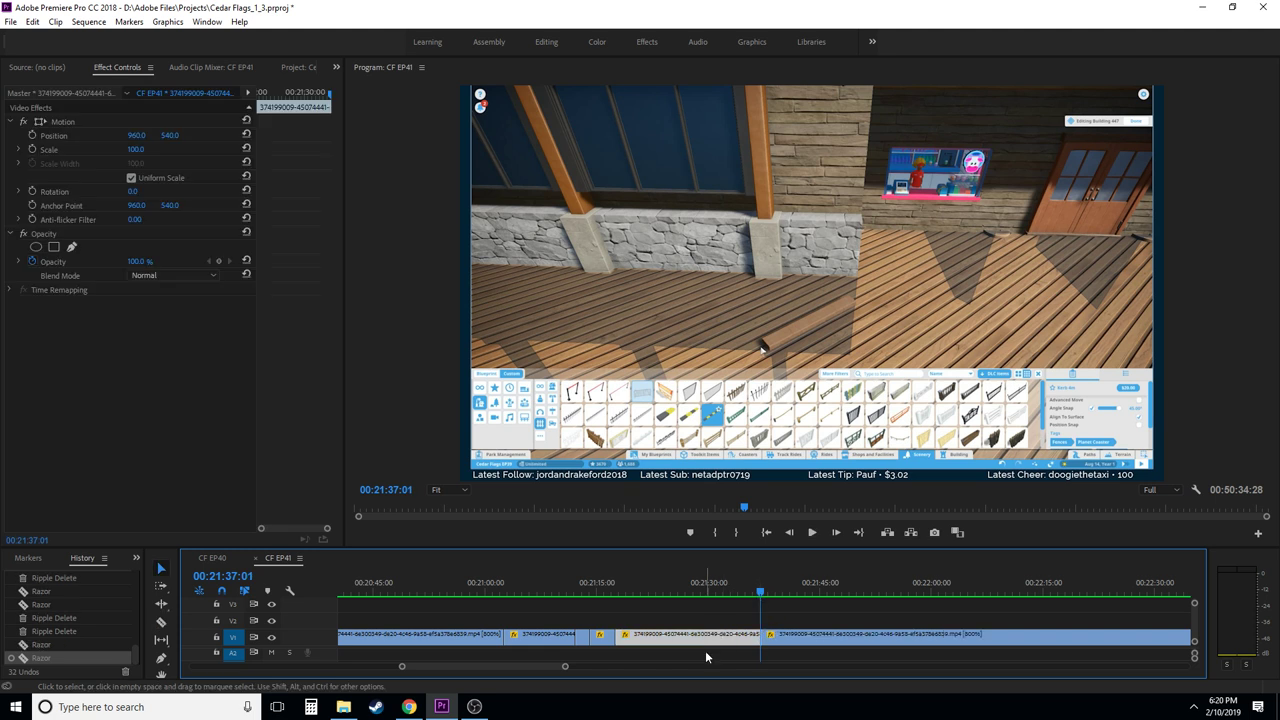
key(shift+Delete)
- Review the deck footage after the 00:21:17:17 join and split the V1 clip at 00:21:48:00, just before the camera pulls away from the deck corner
key(Up)
key(space)
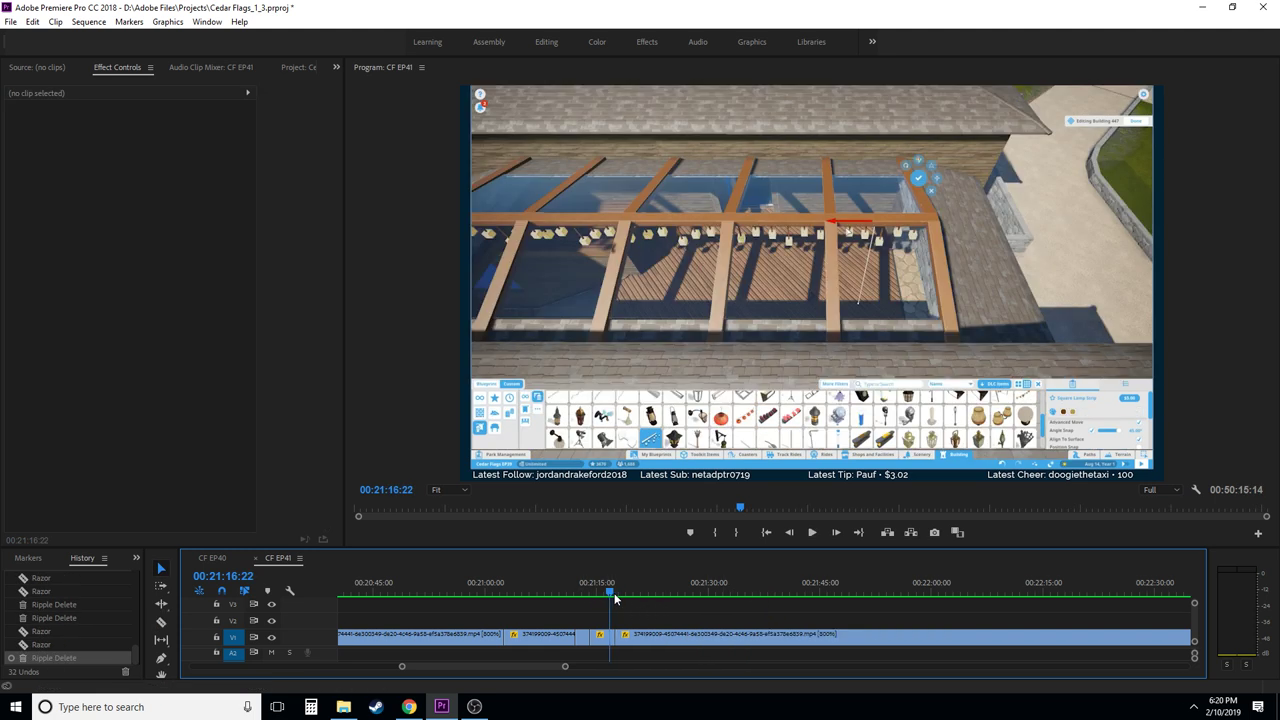
key(c)
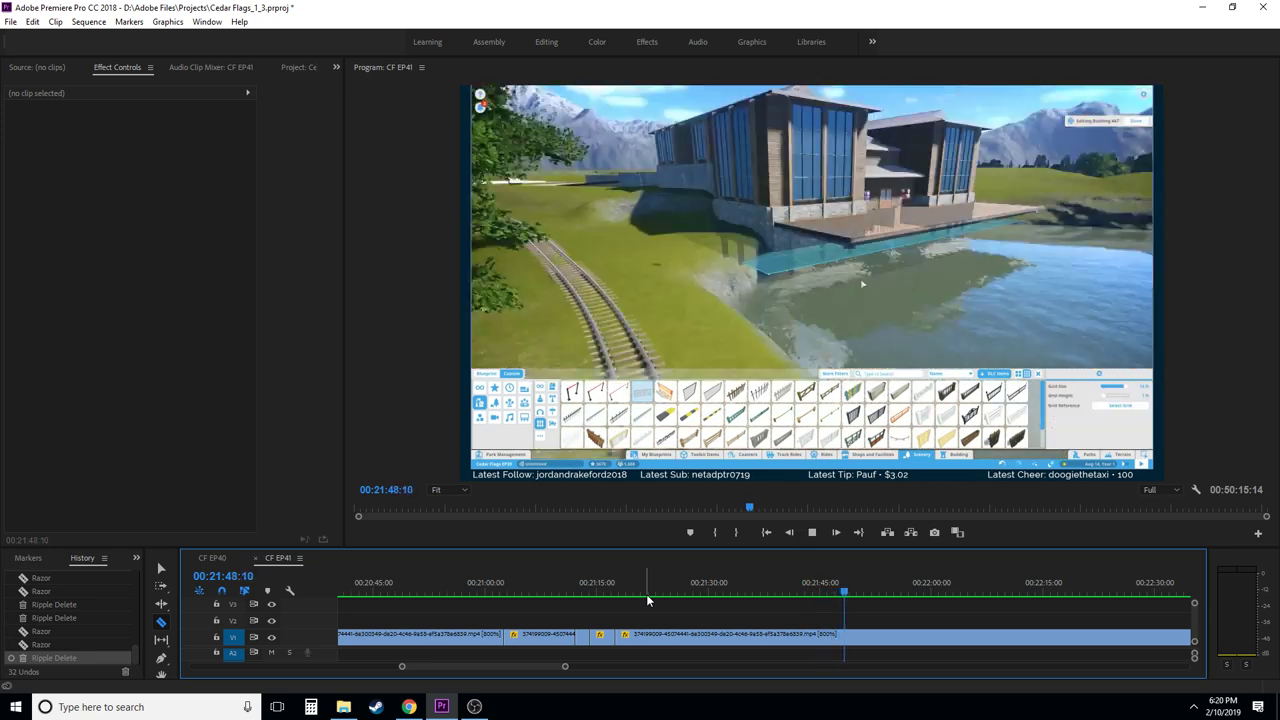
key(space)
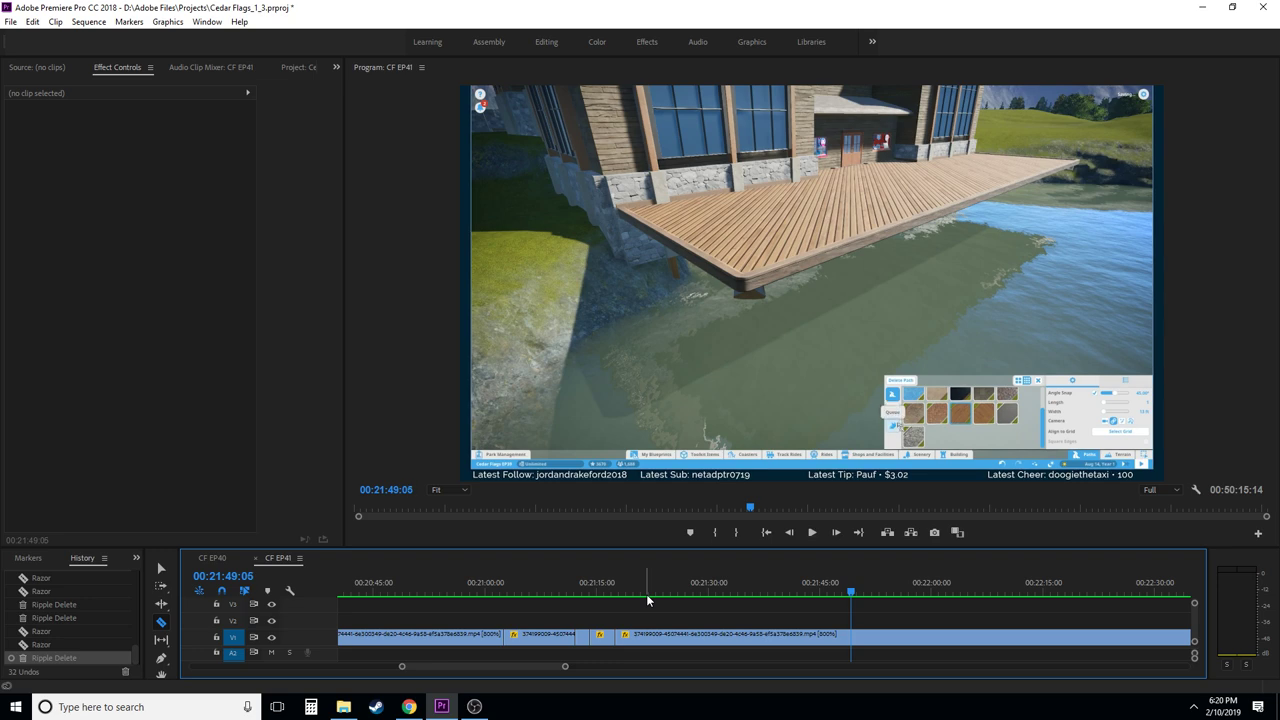
key(Left)
key(Left)
key(Left)
key(Left)
key(Left)
key(Left)
key(Left)
key(Left)
key(Left)
key(Left)
key(Left)
key(Left)
key(Left)
key(Left)
key(Left)
key(Left)
key(Left)
key(Left)
key(Left)
key(Left)
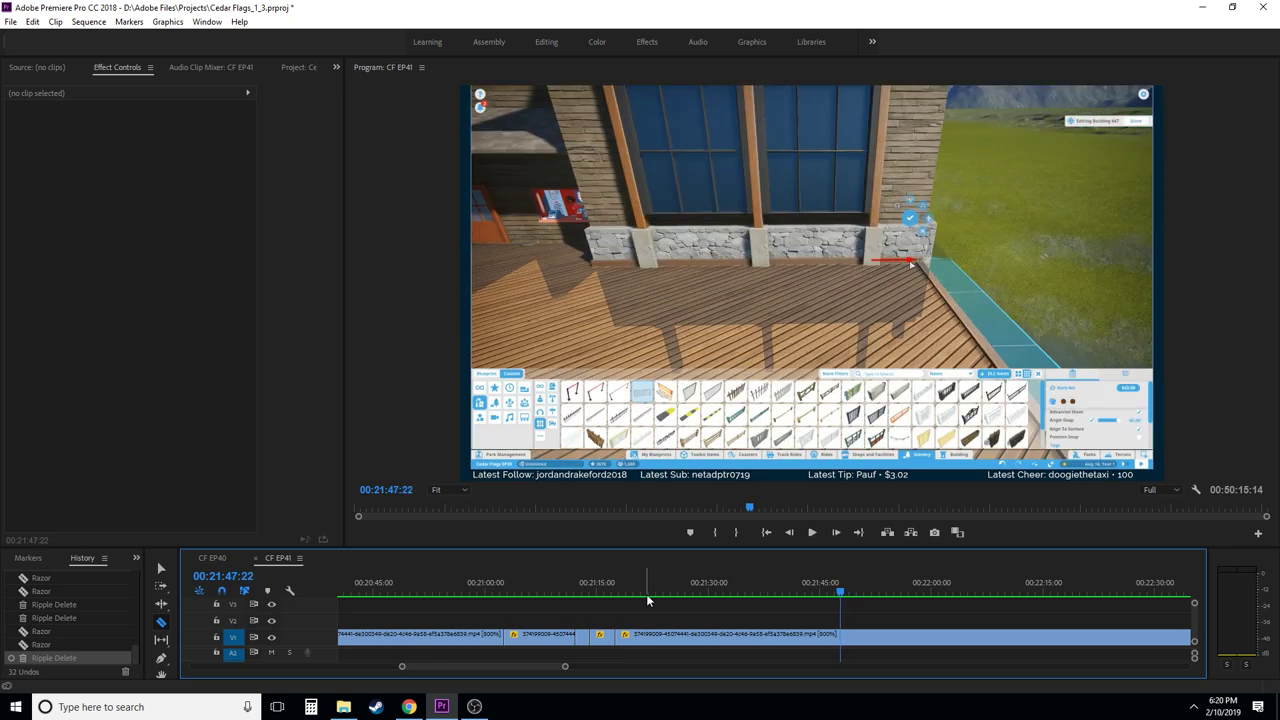
key(Right)
key(Right)
key(Right)
key(Right)
key(Right)
key(Right)
key(Right)
key(Right)
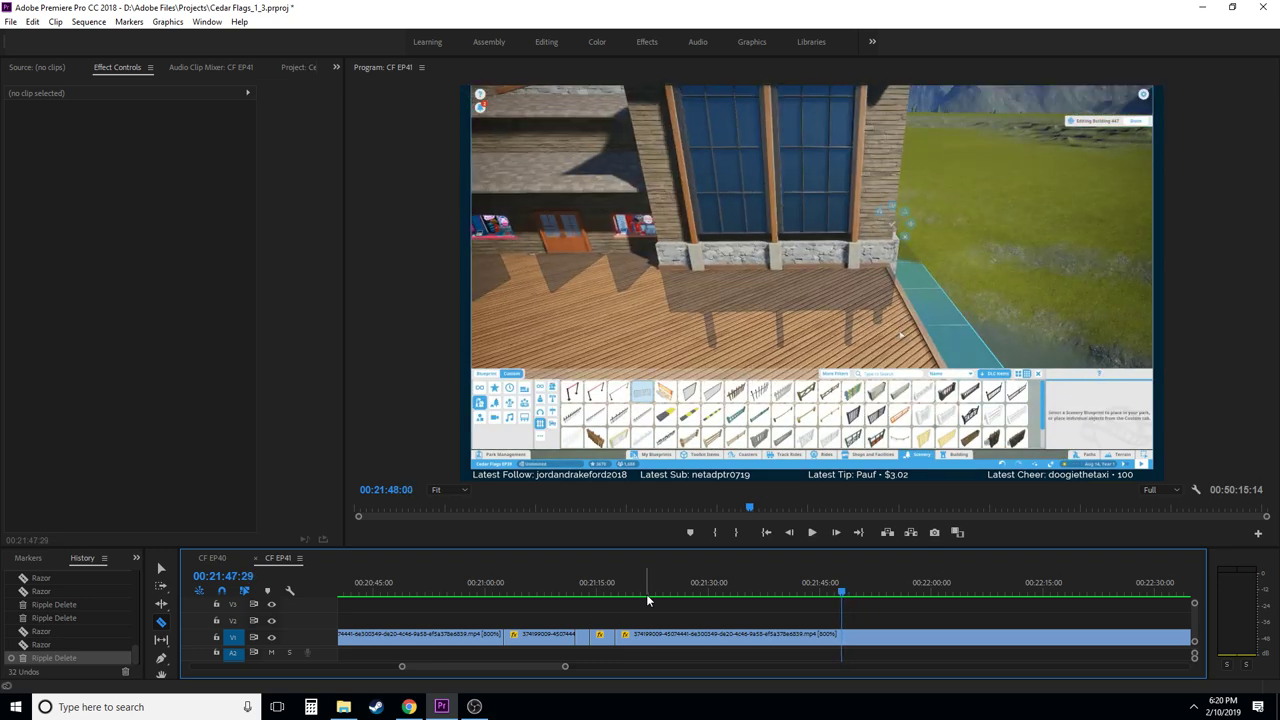
key(Right)
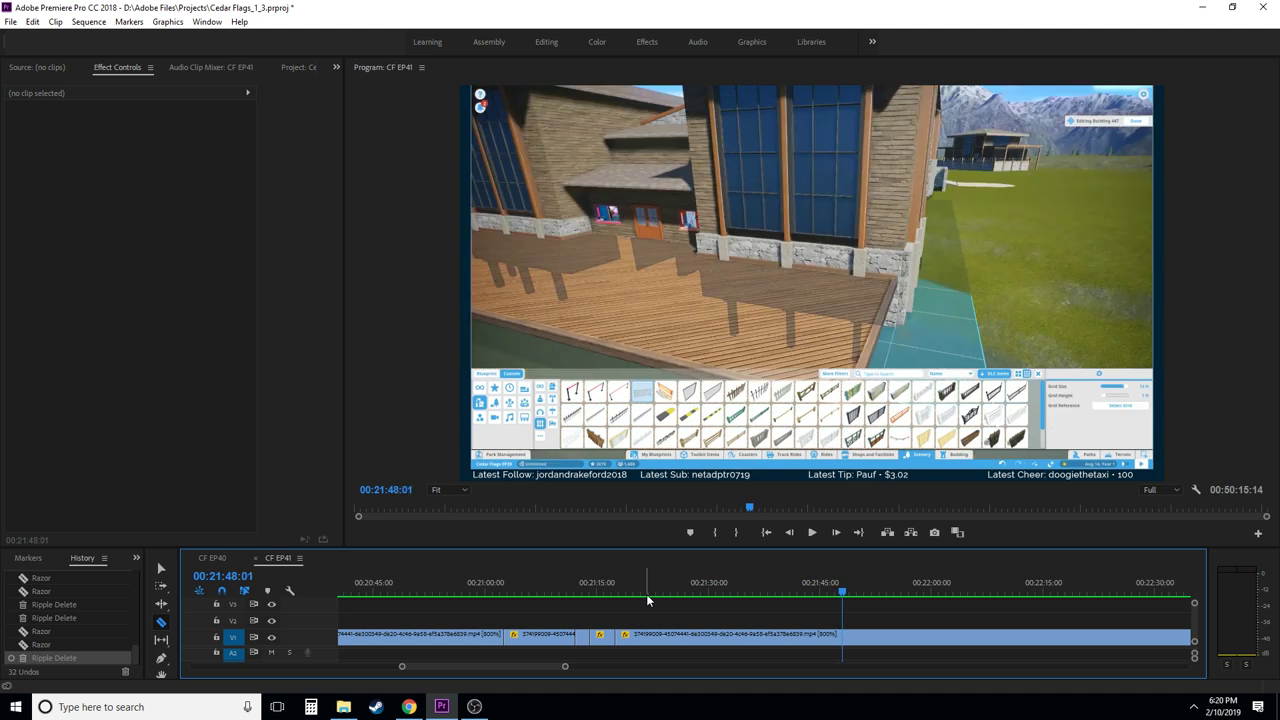
key(Left)
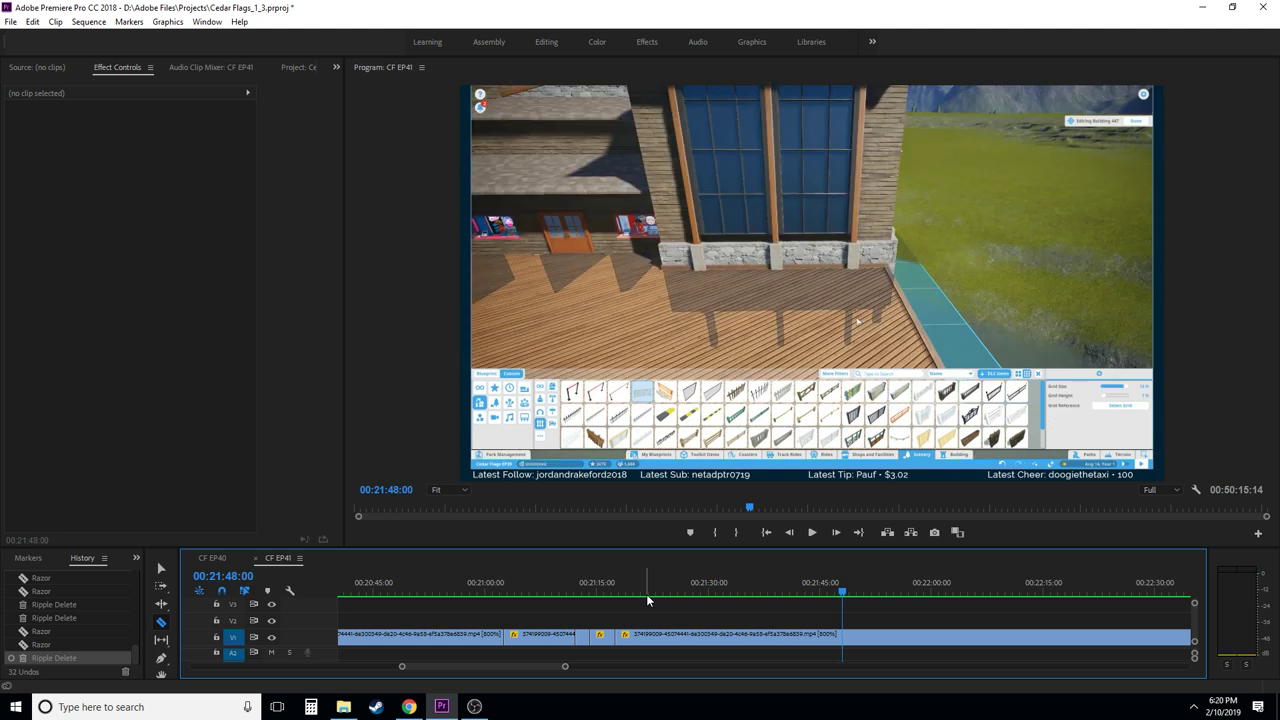
click(846, 641)
- Review the picnic table and dock footage after the 00:21:48:00 cut and split the V1 clip at 00:22:00:14, at the first table placement
scroll(816, 648, down, 5)
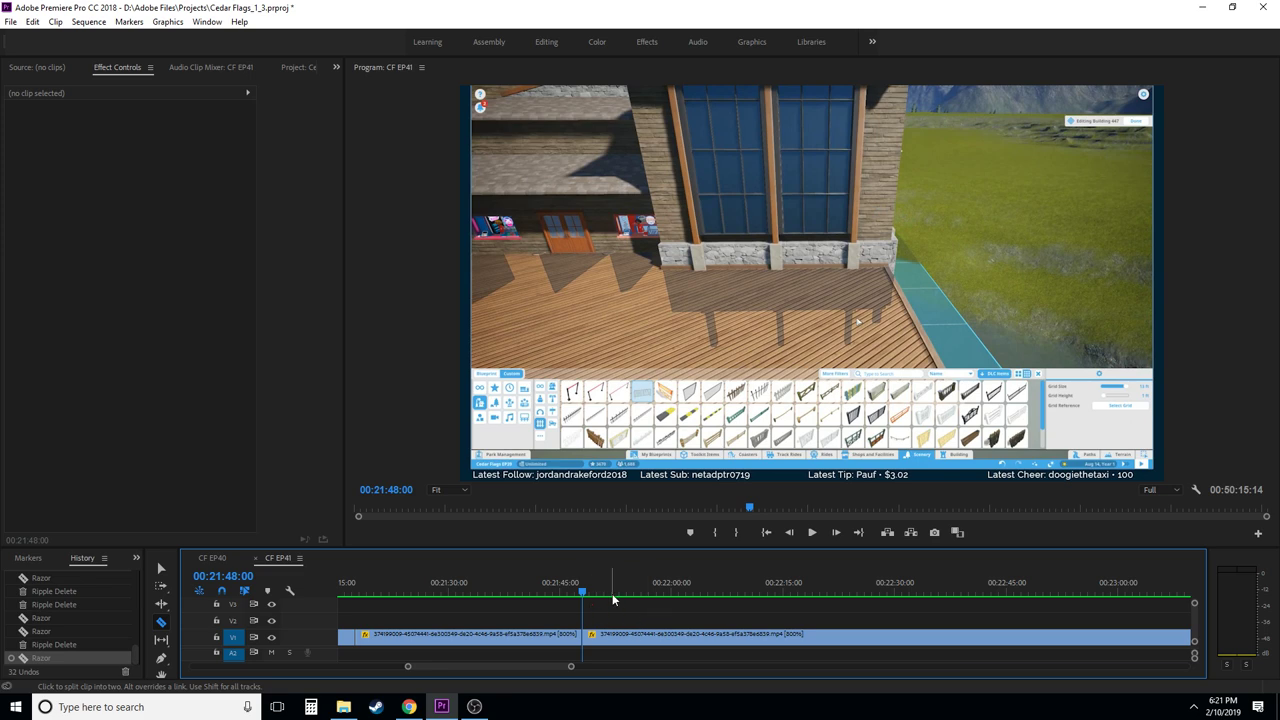
drag(583, 593, 708, 582)
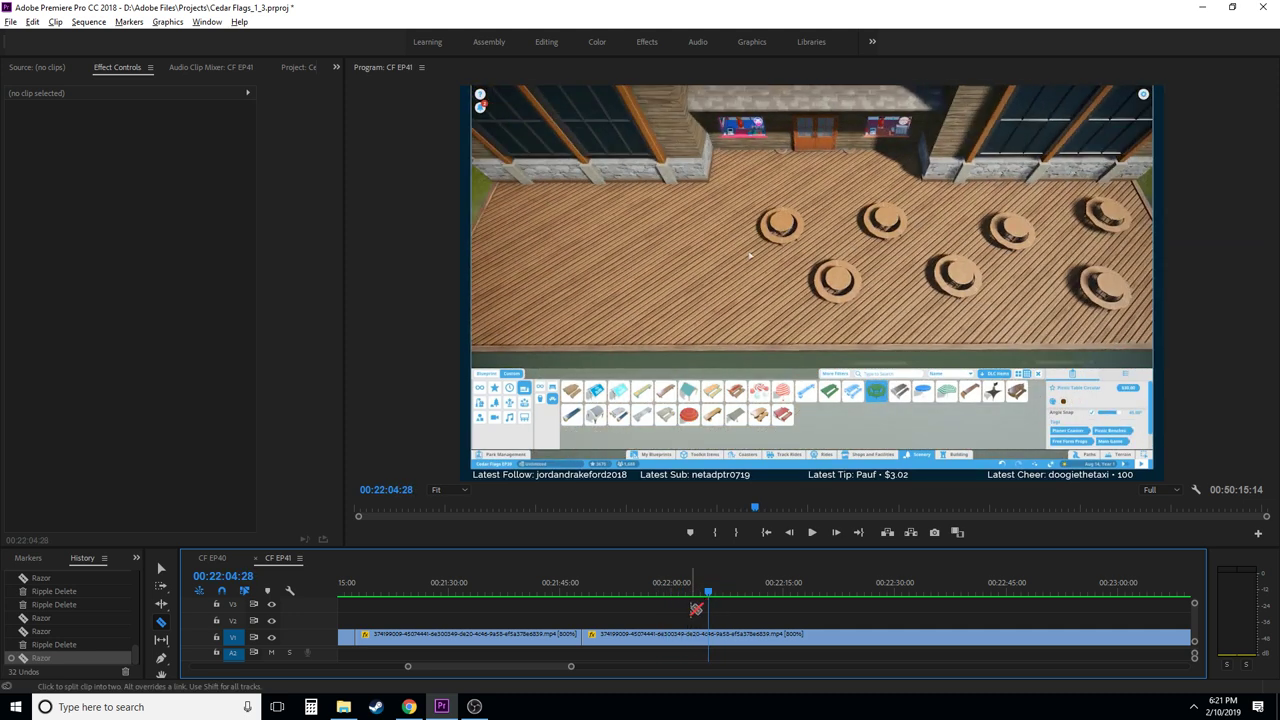
key(minus)
key(minus)
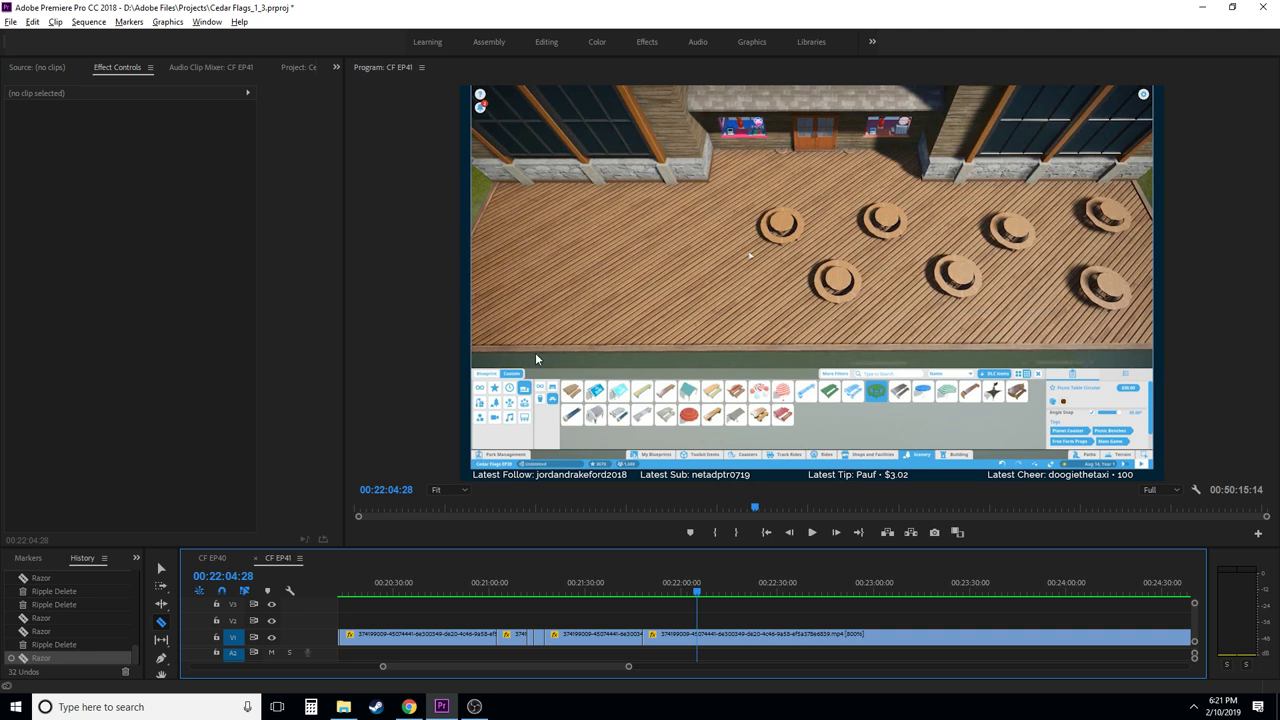
scroll(740, 617, down, 2)
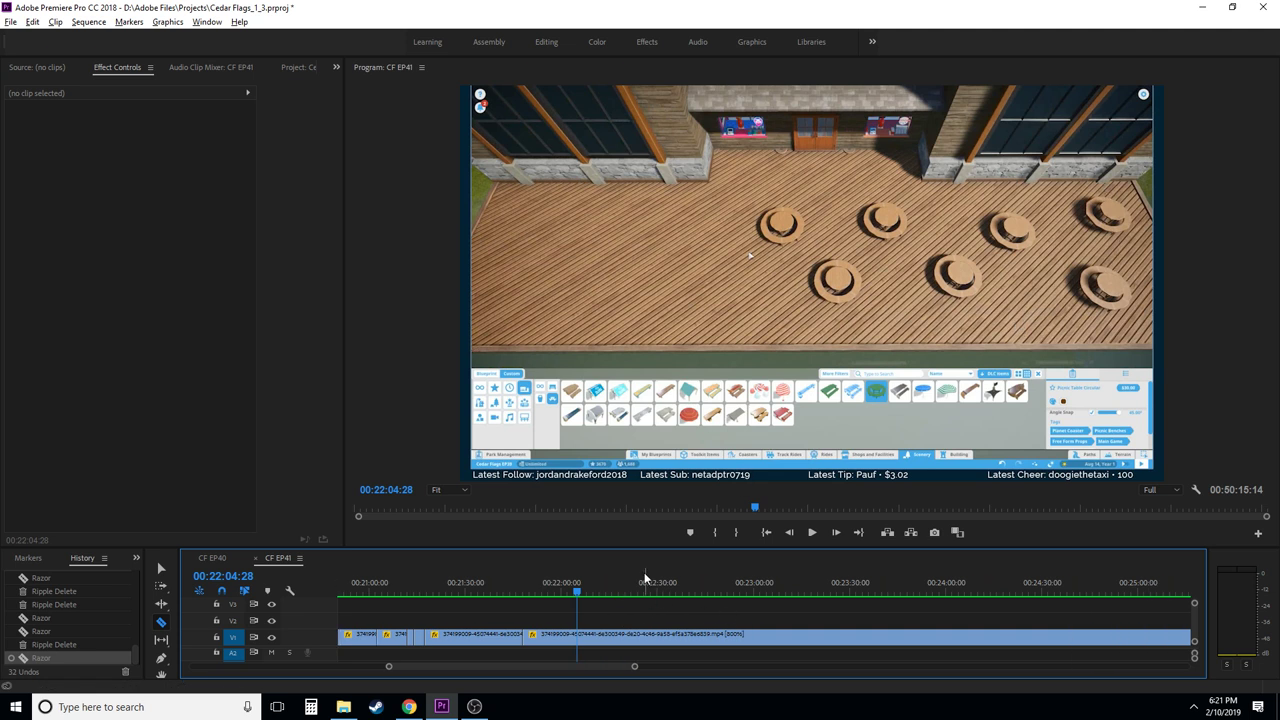
mouse_move(645, 578)
mouse_down()
mouse_move(634, 585)
mouse_move(651, 597)
mouse_up()
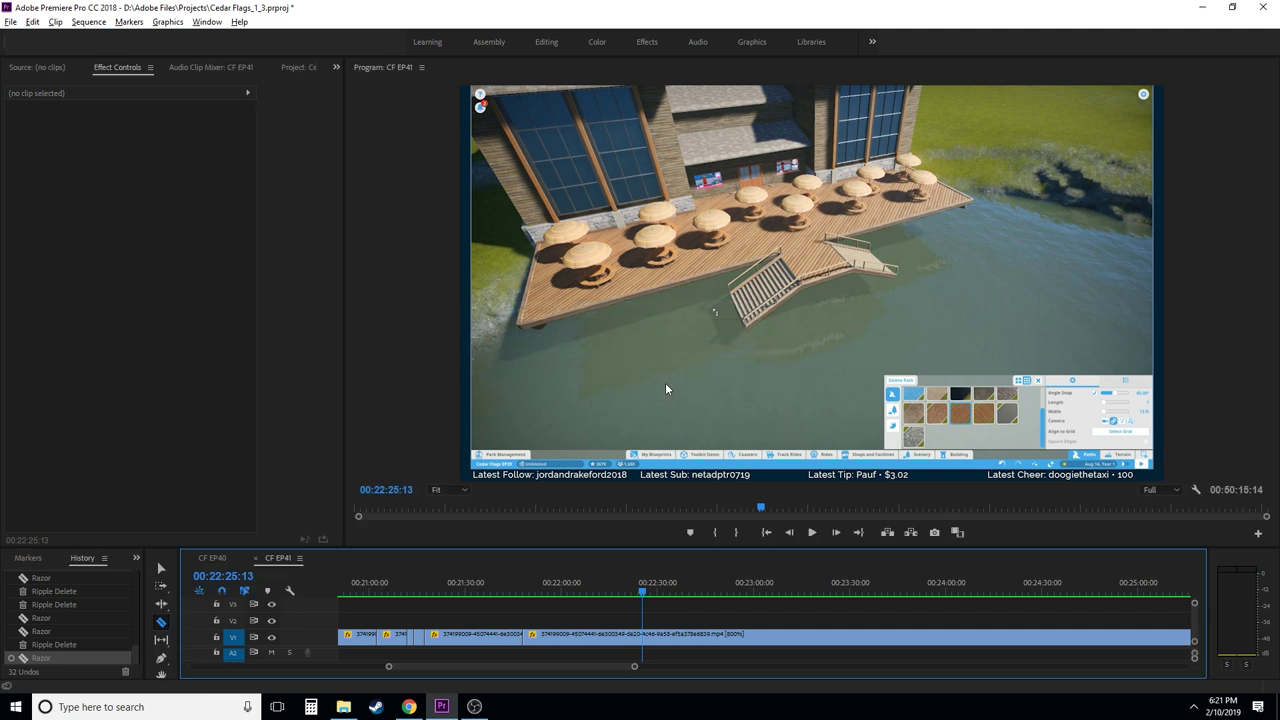
mouse_move(582, 593)
mouse_down()
mouse_move(594, 593)
mouse_move(564, 596)
mouse_up()
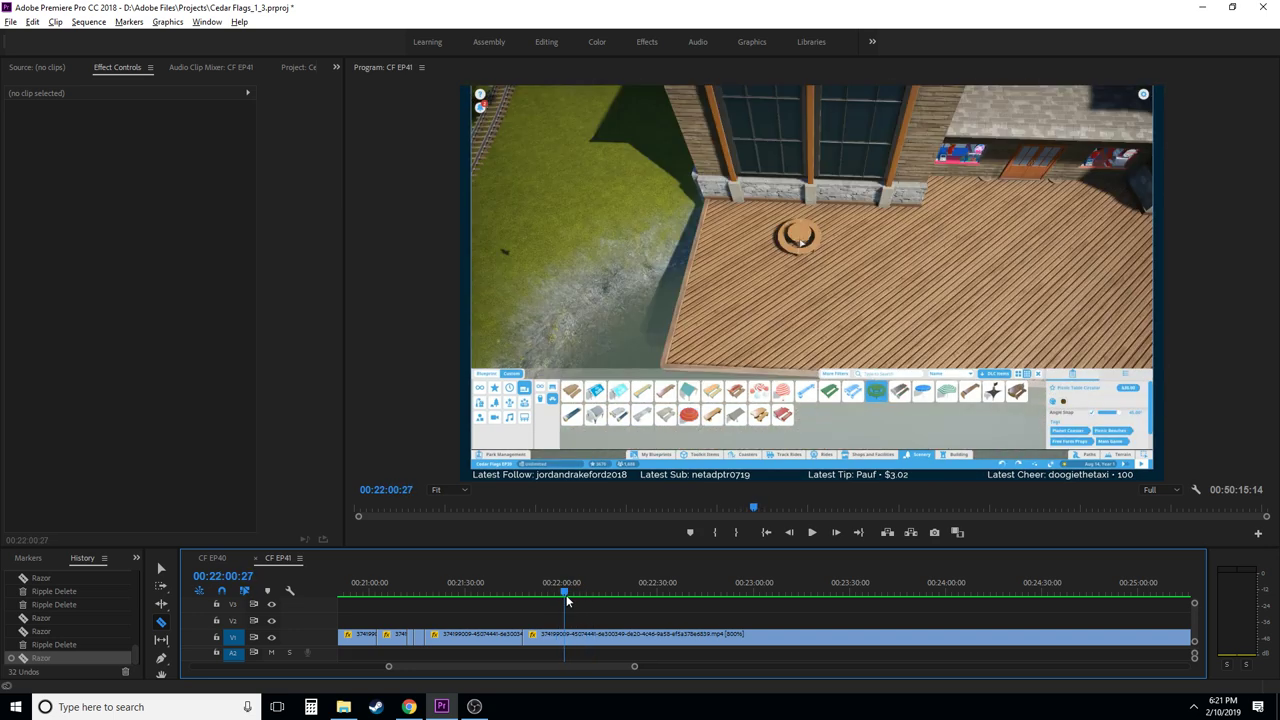
click(563, 640)
- Ripple delete the V1 piece between the 00:21:48:00 and 00:22:00:14 cuts
key(v)
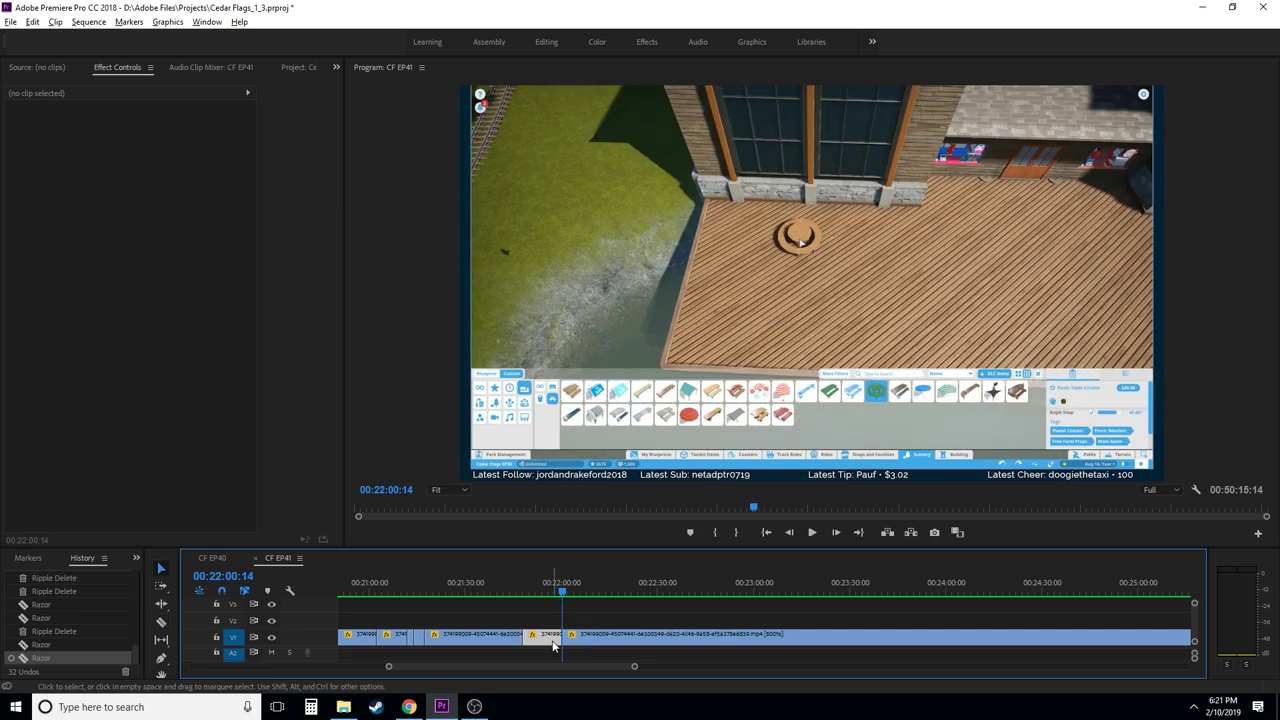
click(552, 645)
key(shift+Delete)
key(Up)
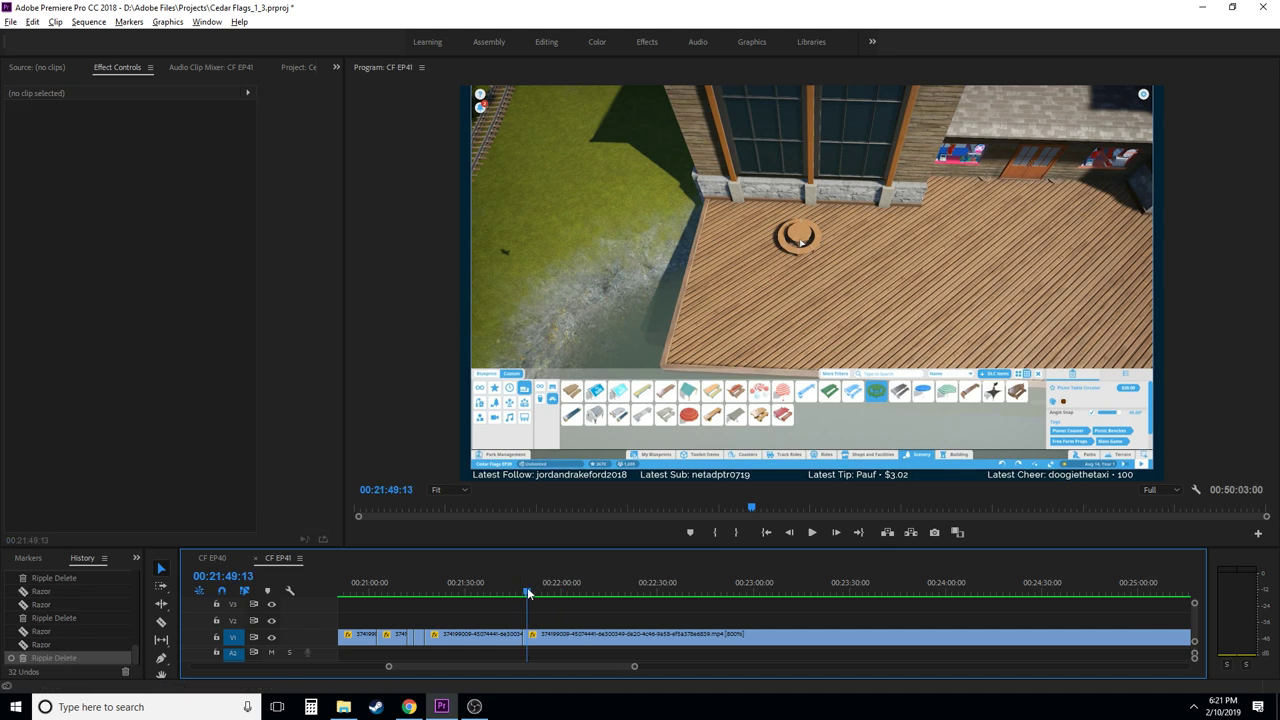
- Find the frame where the table sits at the deck's far corner and split the V1 clip there, at 00:21:51:08
drag(528, 593, 533, 593)
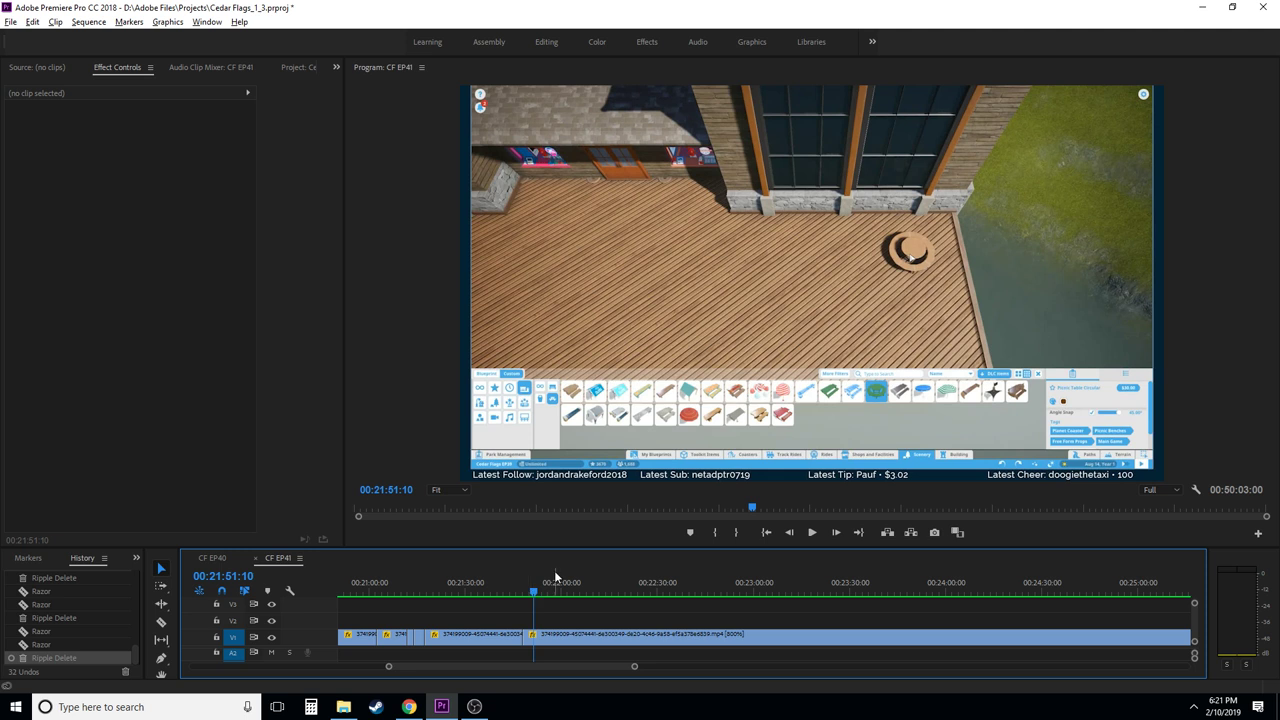
key(Left)
key(Left)
key(Left)
key(Left)
key(Left)
key(Left)
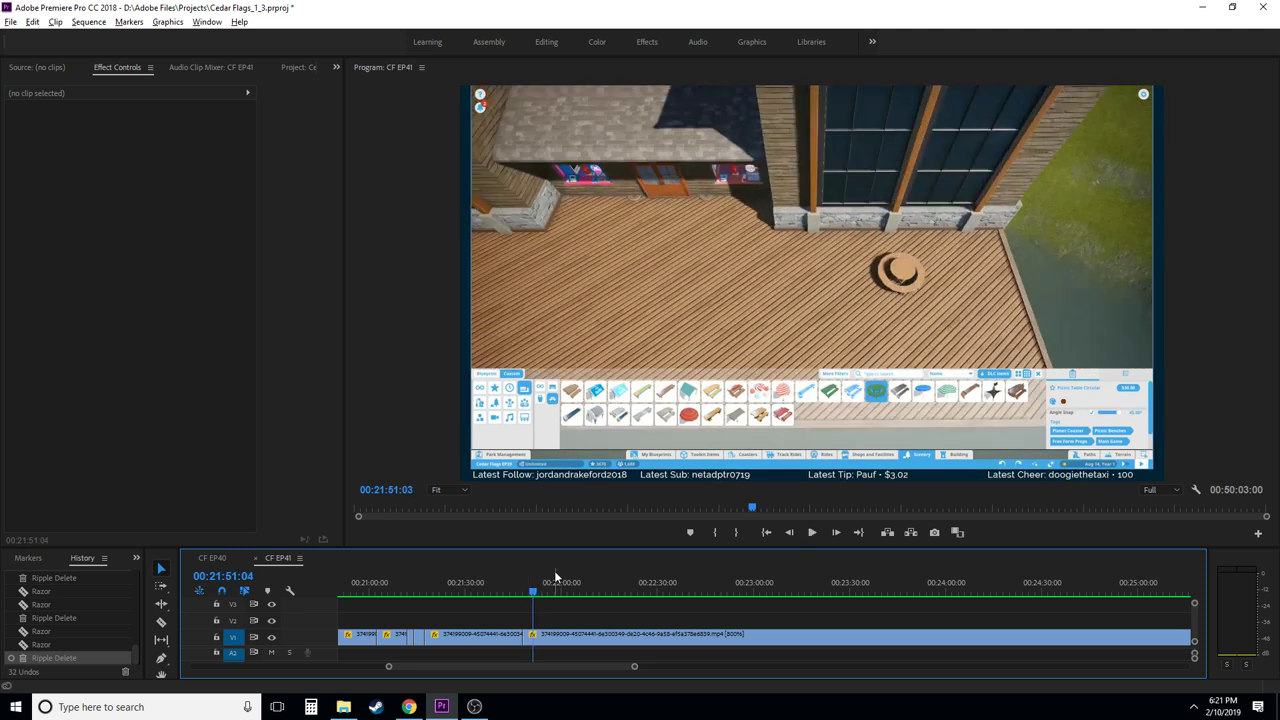
key(Right)
key(Right)
key(Right)
key(Right)
key(Right)
key(c)
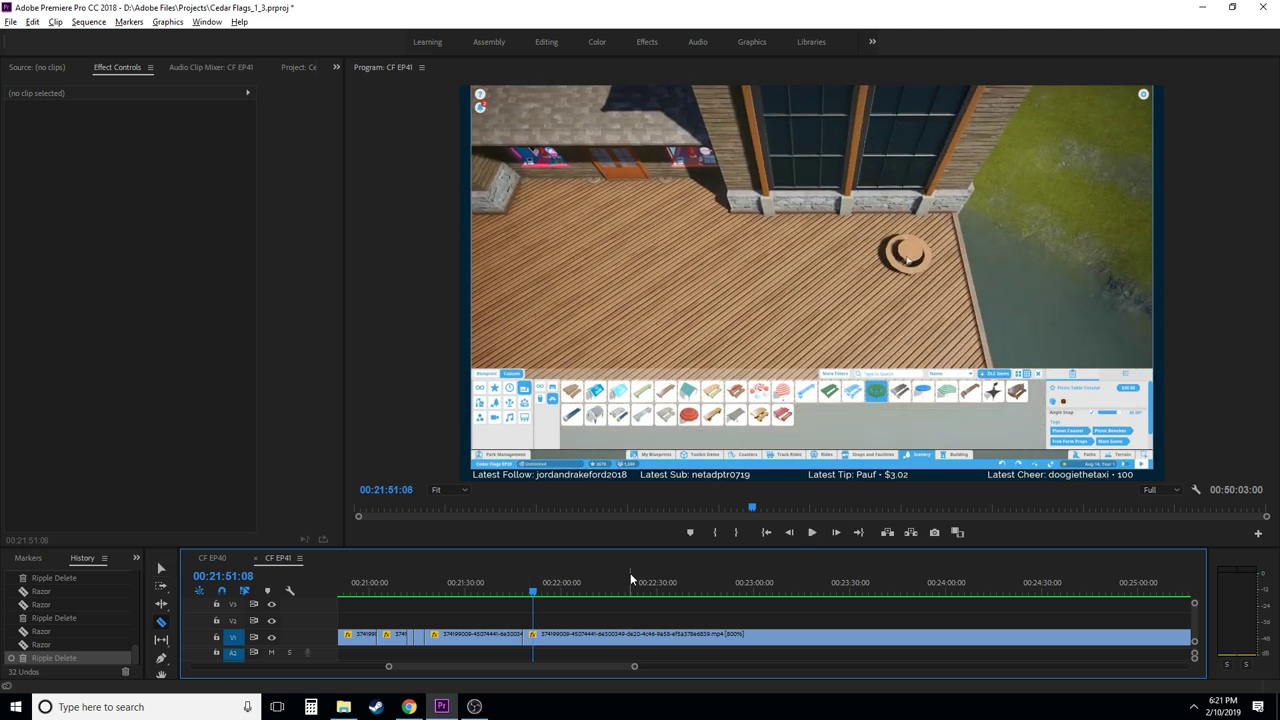
click(538, 641)
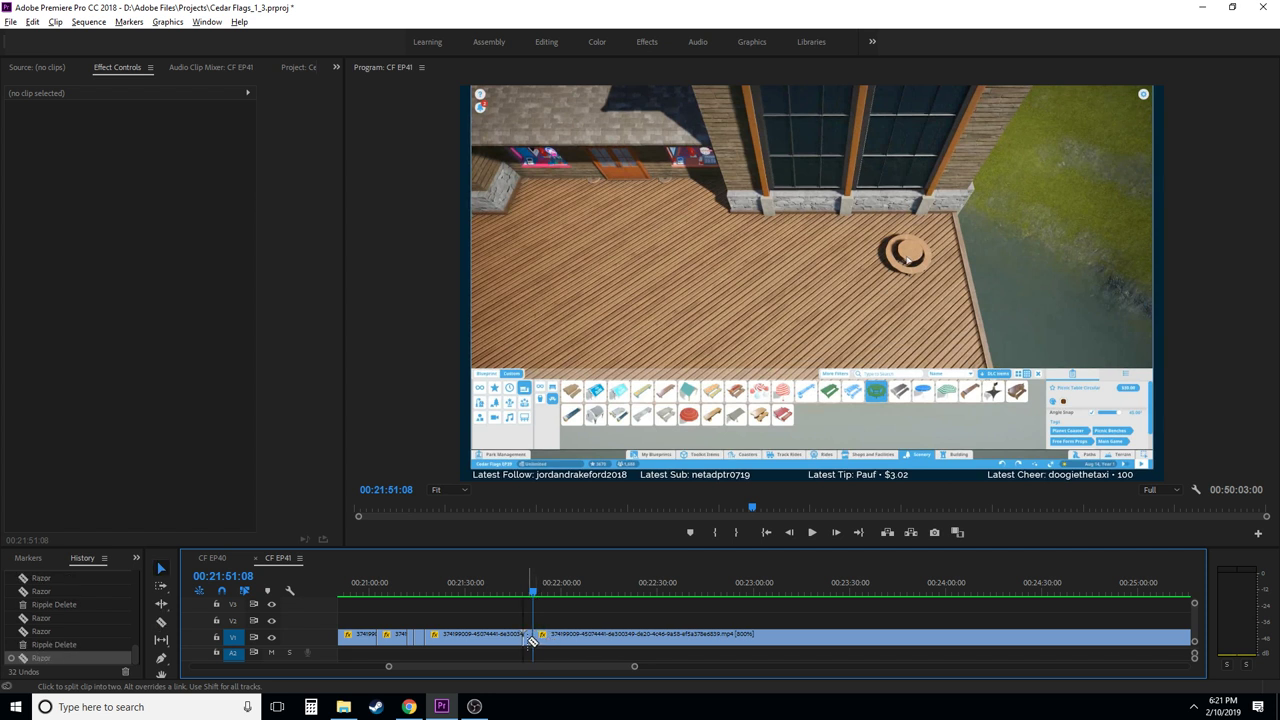
- Ripple delete the short V1 piece between the 00:21:48:00 and 00:21:51:08 cuts
key(v)
click(530, 642)
key(shift+Delete)
- Review the footage across the 00:21:48:00 join, through the picnic table and dock building, up to the lakeside railway view at 00:22:27:23
click(504, 590)
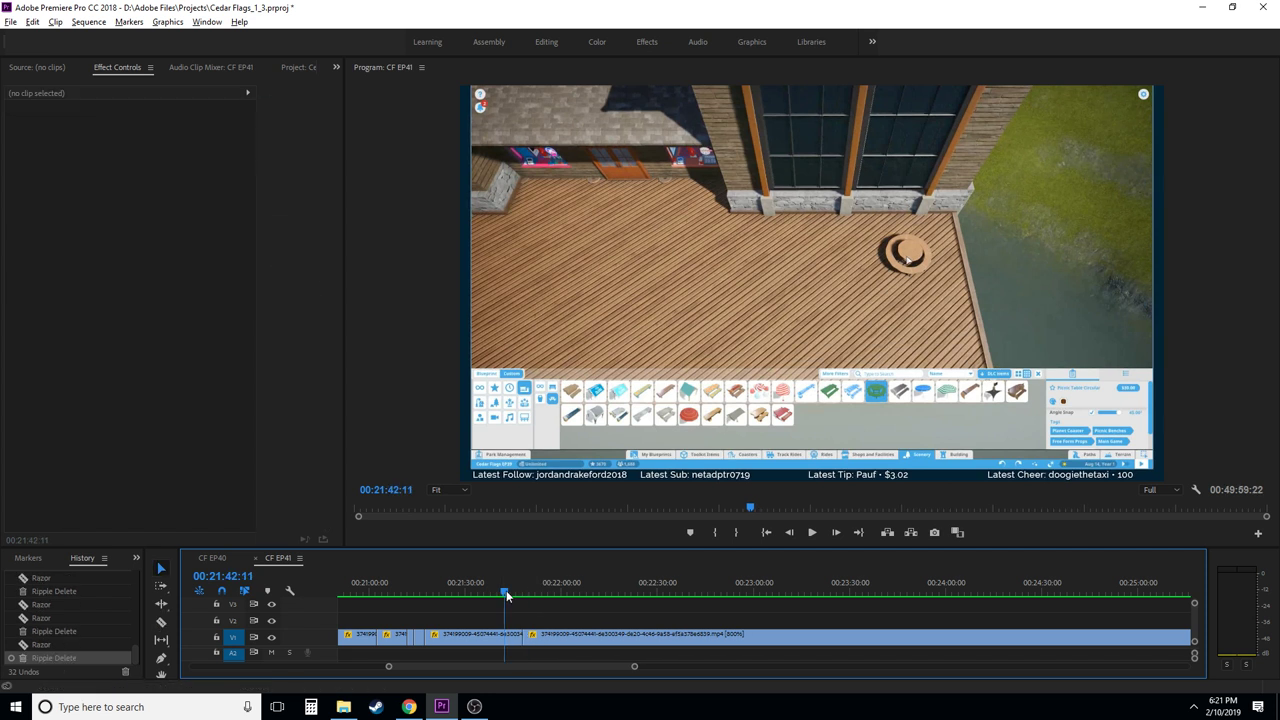
key(space)
key(c)
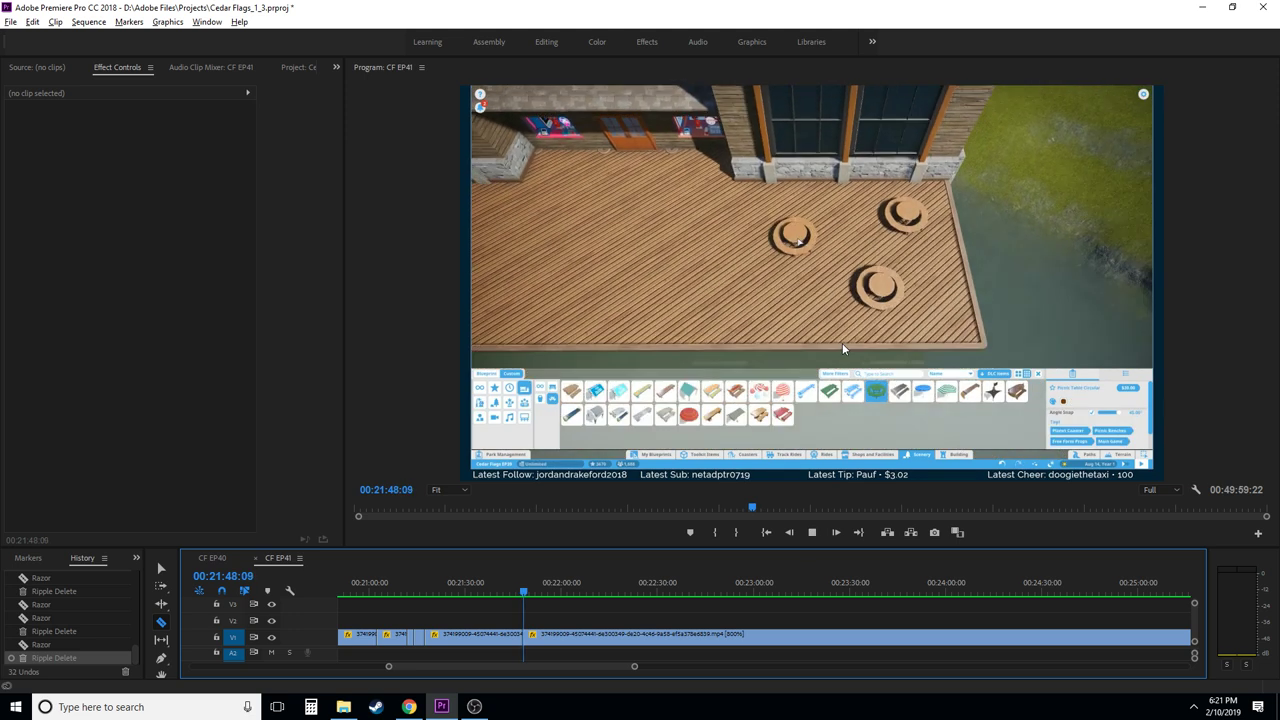
key(space)
click(511, 591)
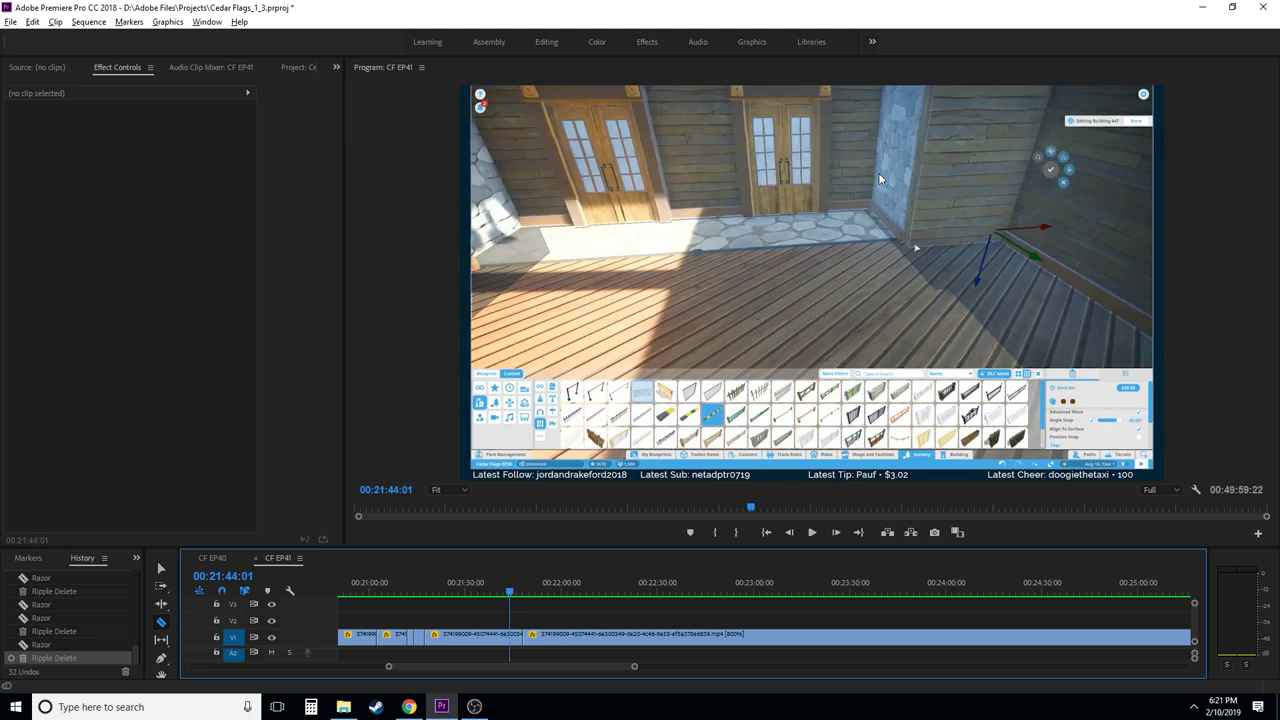
key(space)
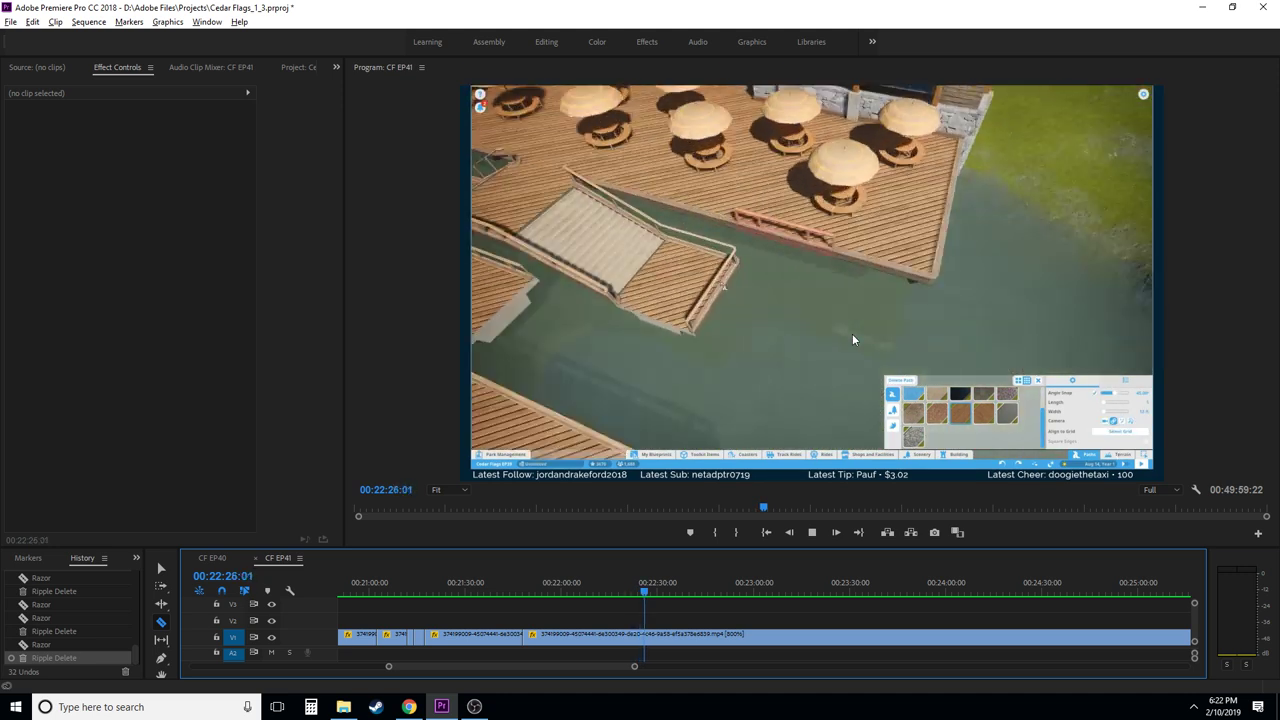
key(space)
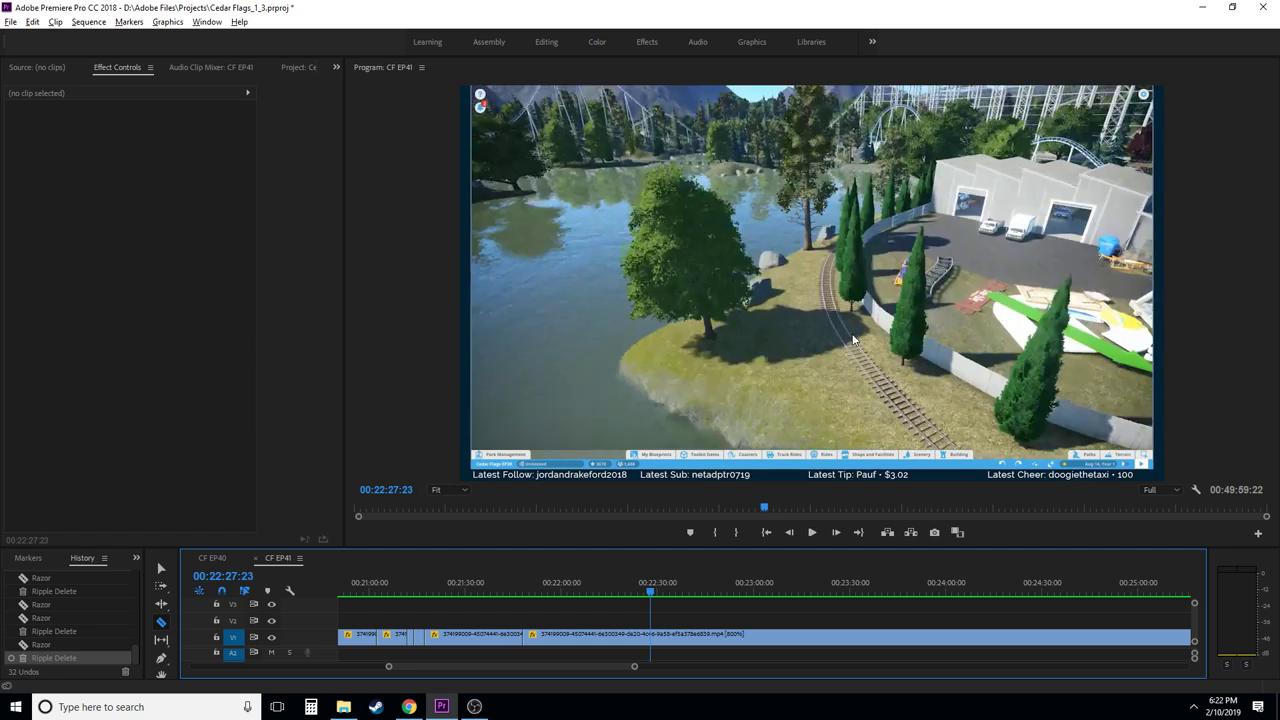
- Step back to the frame showing the new platform with ramps in front of the umbrella deck and split the V1 clip there, at 00:22:27:11
key(Left)
key(Left)
key(Left)
key(Left)
key(Left)
key(Left)
key(Left)
key(Left)
key(Left)
key(Left)
key(Left)
key(Left)
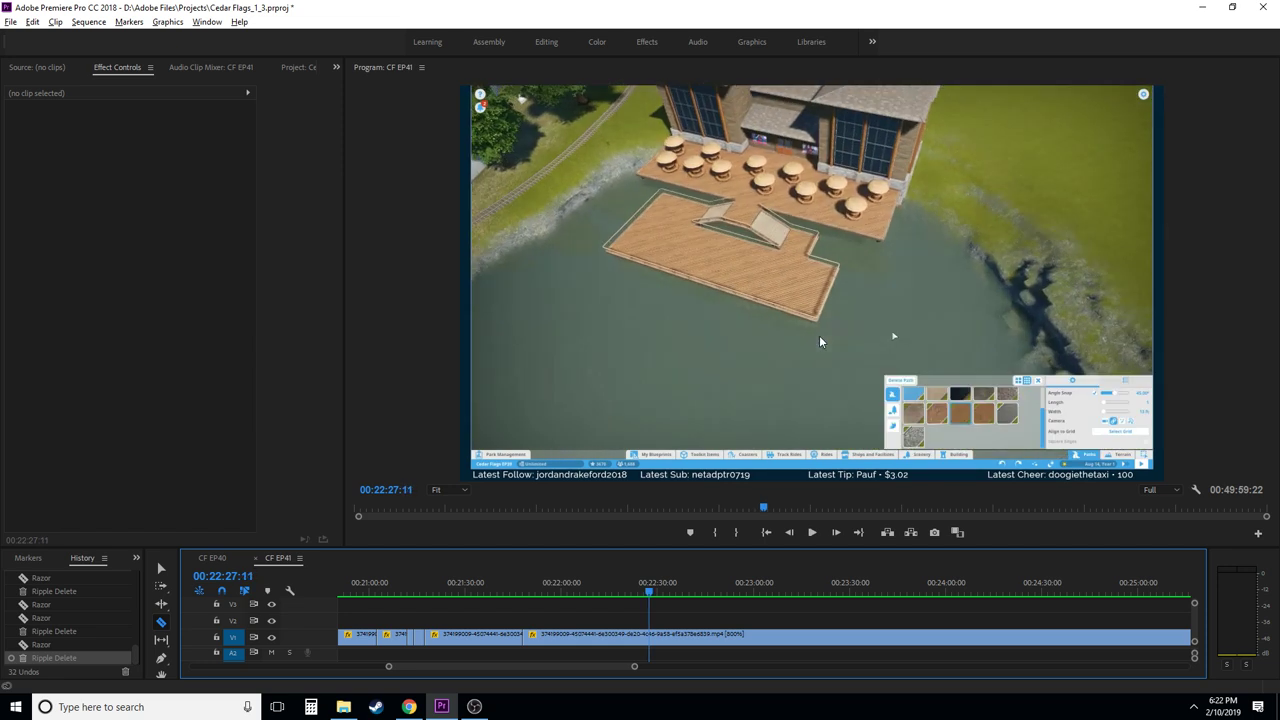
click(657, 630)
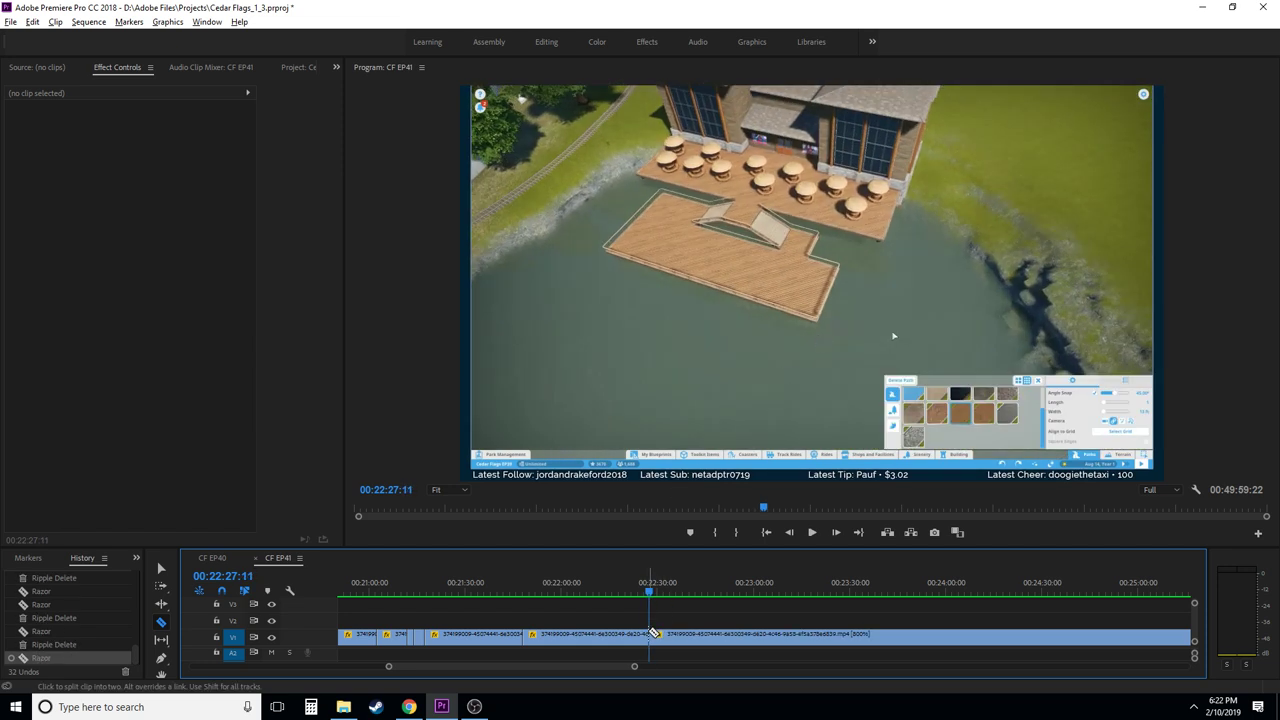
- Find the frame with the obstructed curved path piece on the detached platform and split the V1 clip there, at 00:23:32:13
scroll(570, 648, down, 3)
drag(534, 598, 687, 591)
key(space)
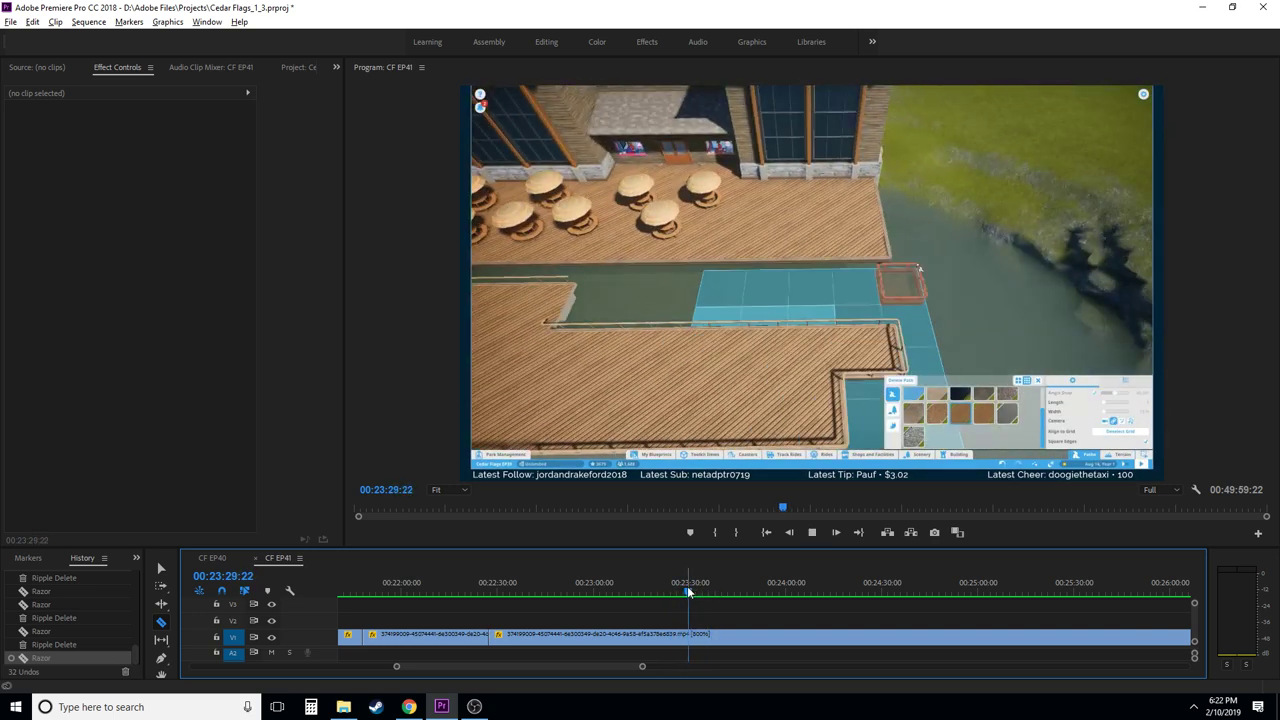
key(space)
key(space)
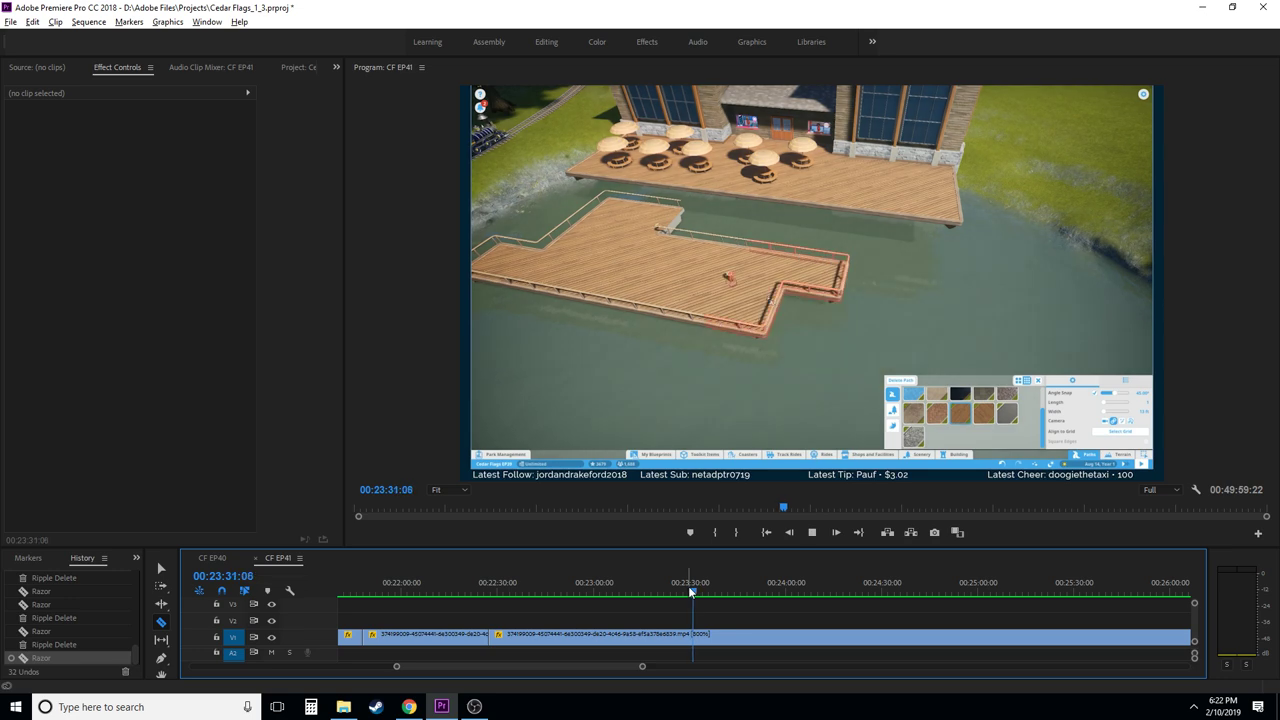
key(space)
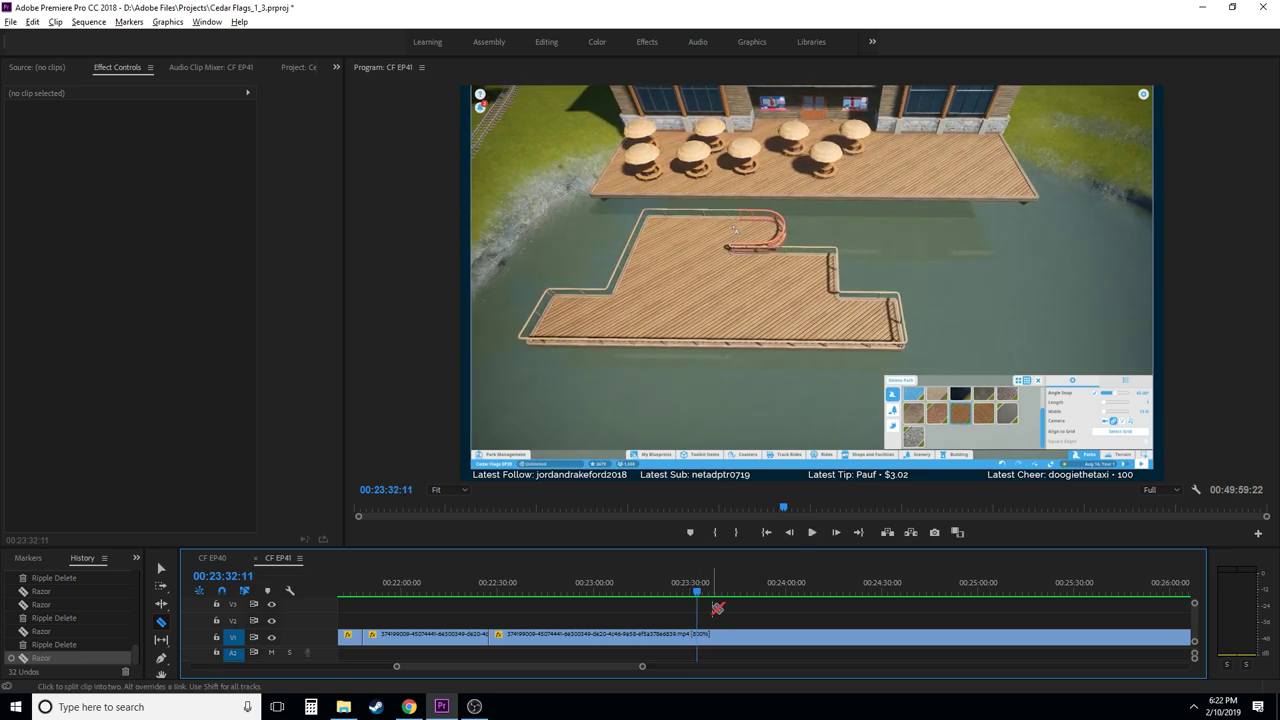
click(679, 592)
key(space)
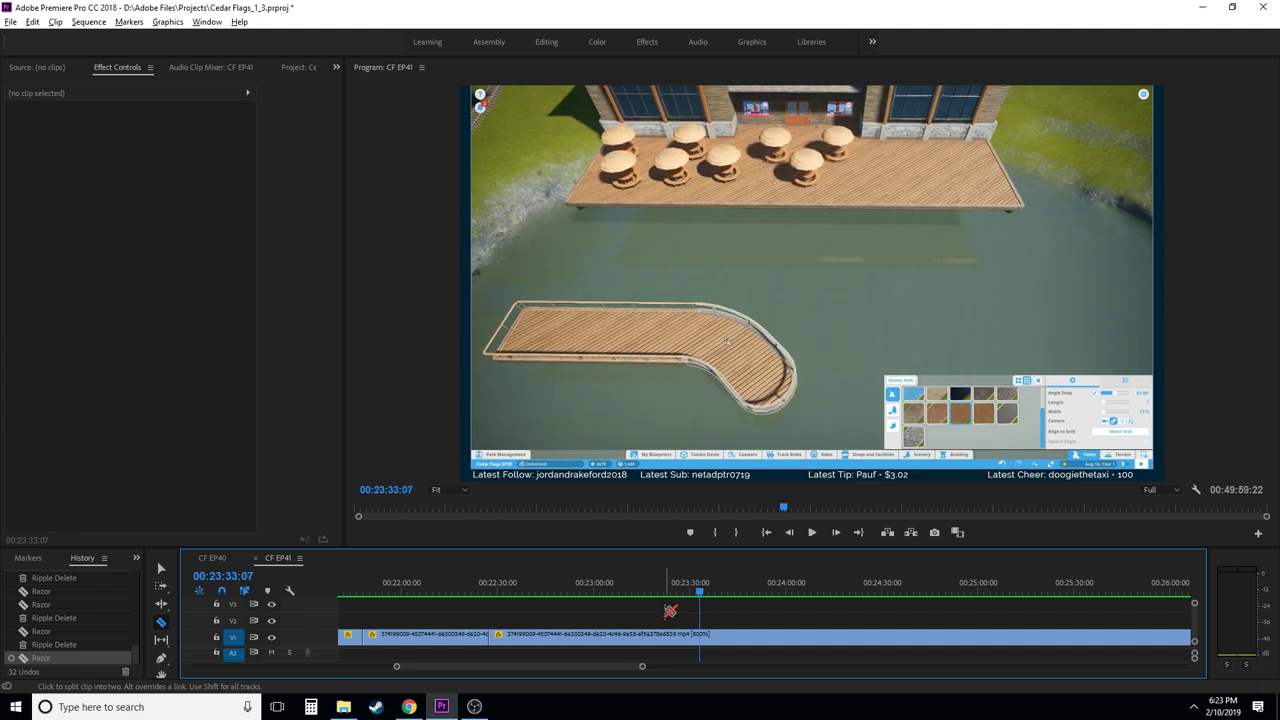
key(j)
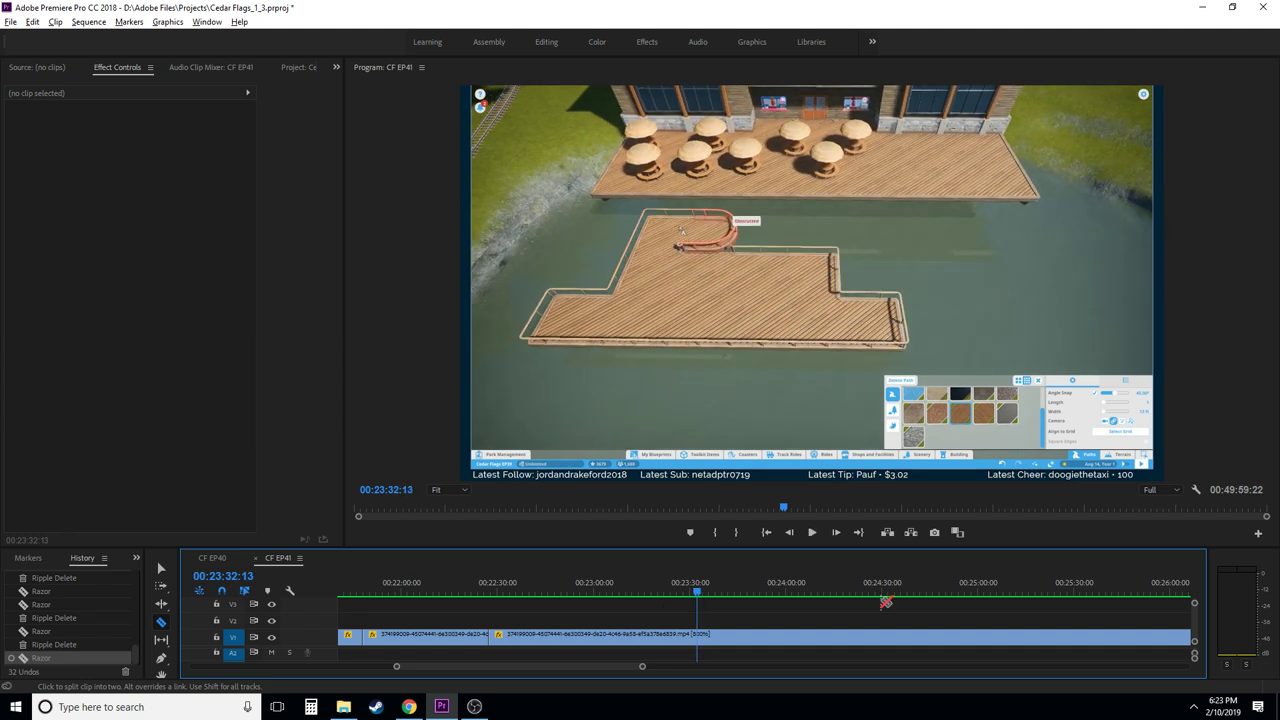
- Ripple delete the V1 piece between the 00:22:27:11 and 00:23:32:13 cuts and return to the join
key(v)
click(659, 645)
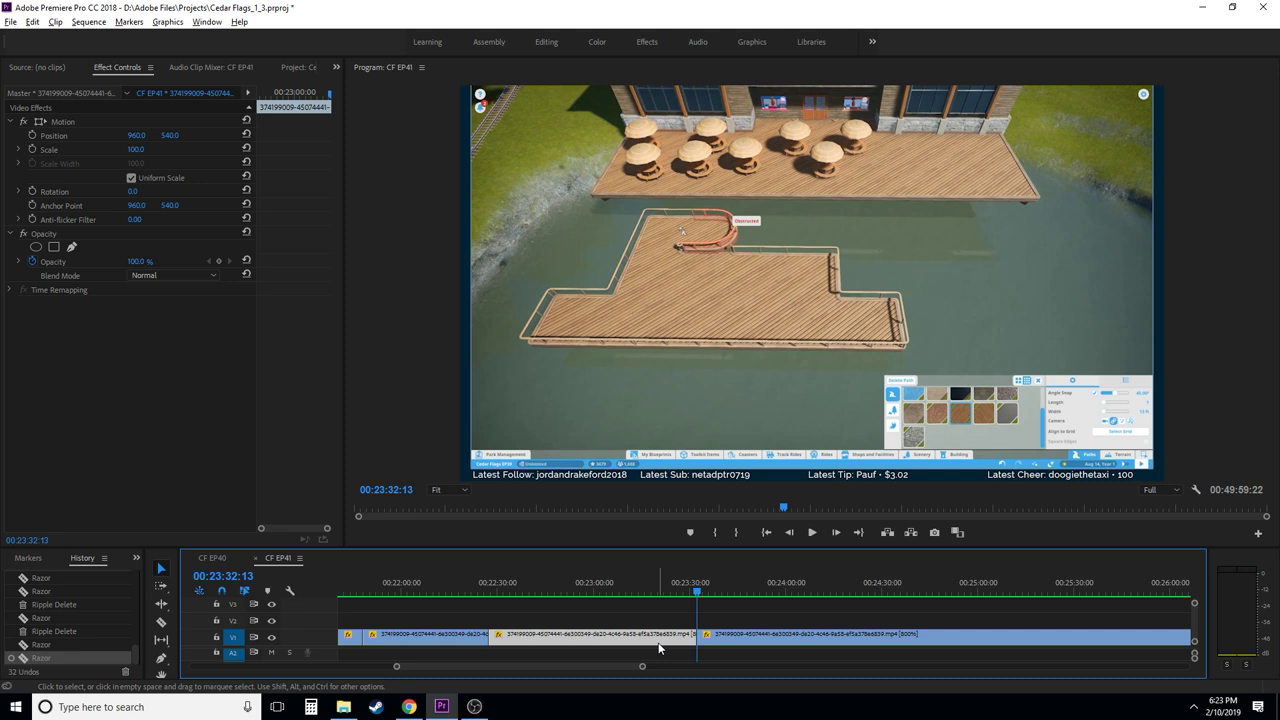
key(shift+Delete)
key(Up)
- Step back from the join to the frame with the obstructed blue path grid beside the ramp and split the V1 clip there, at 00:22:22:26
key(c)
key(j)
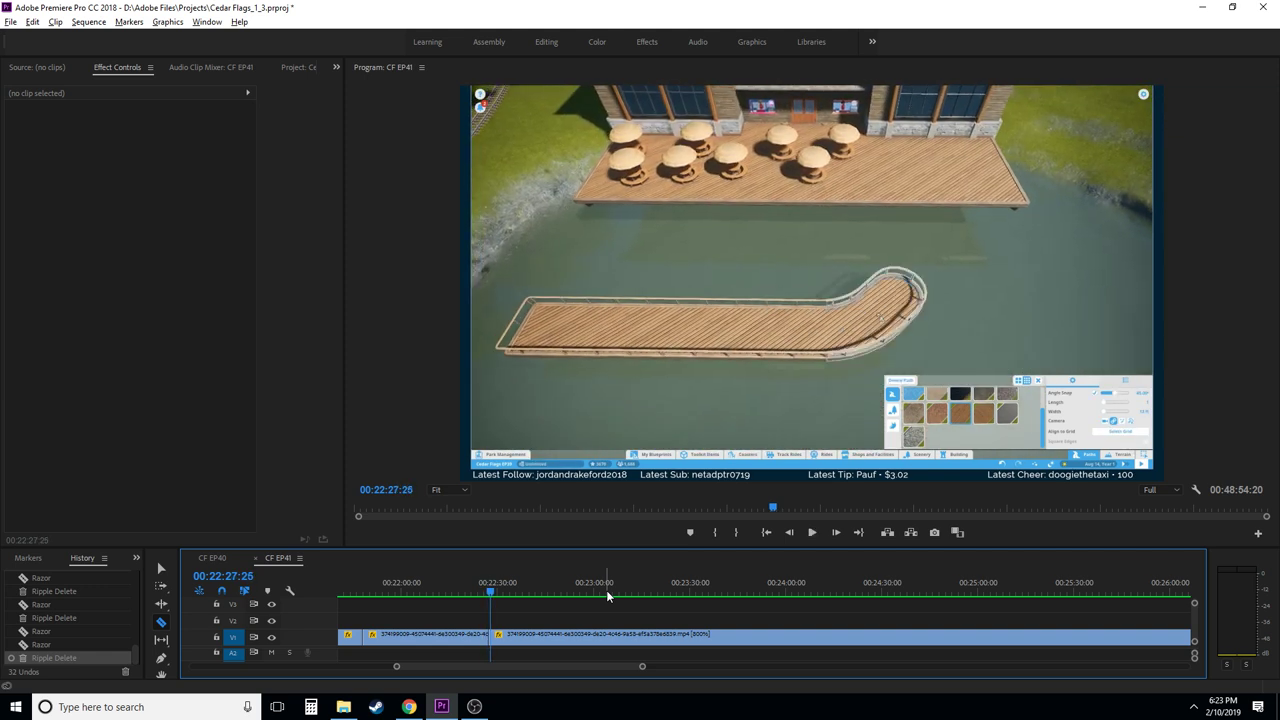
key(space)
key(j)
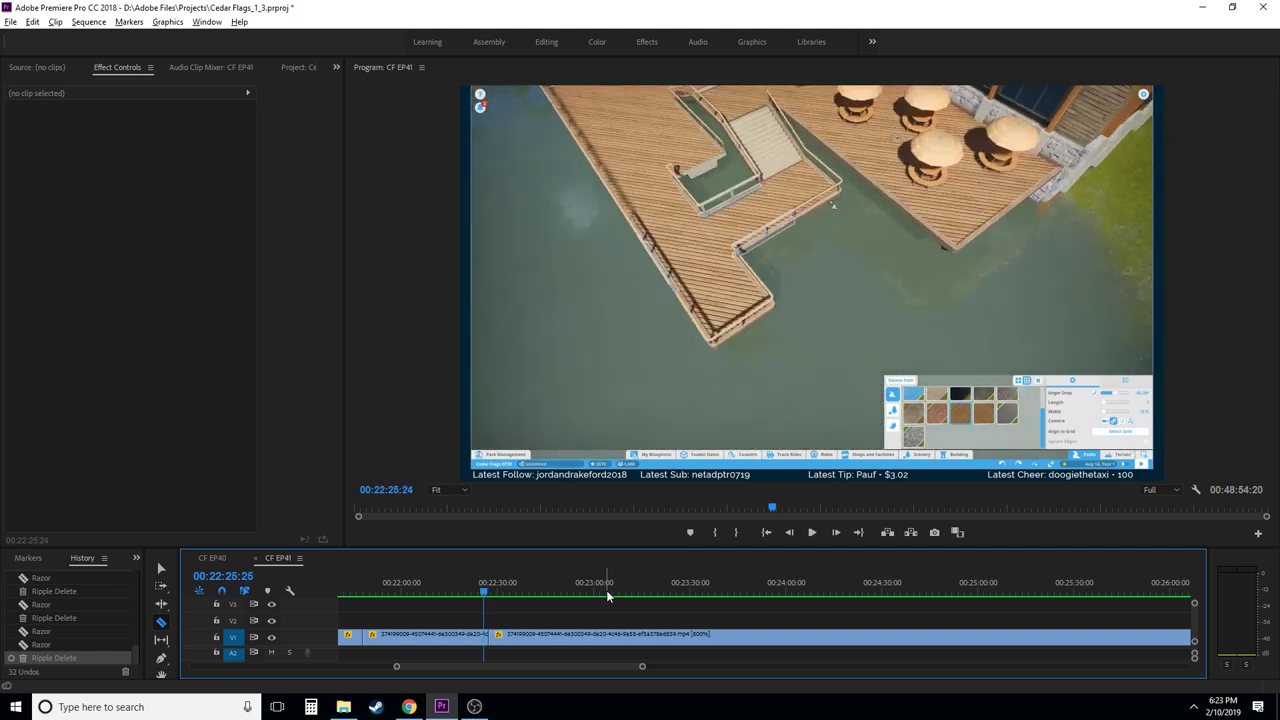
key(Left)
key(Left)
key(Left)
key(Left)
key(Left)
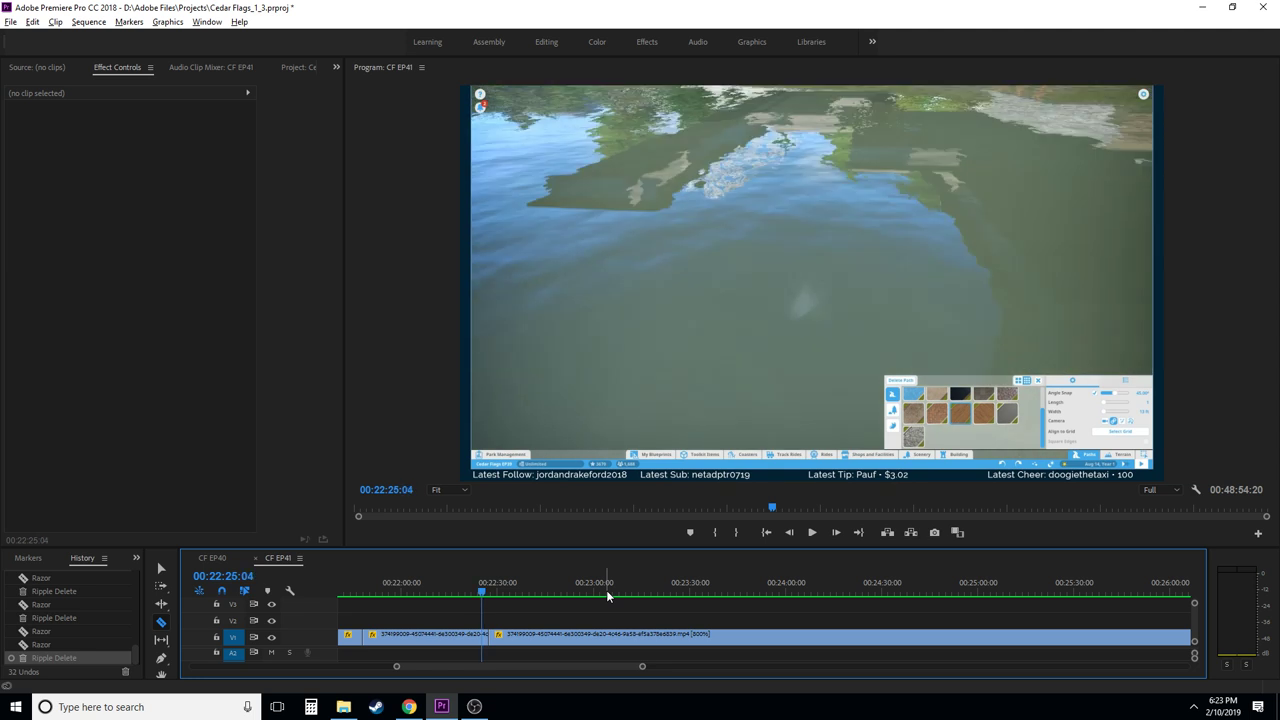
key(Left)
key(Left)
key(Left)
key(Left)
key(Left)
key(Left)
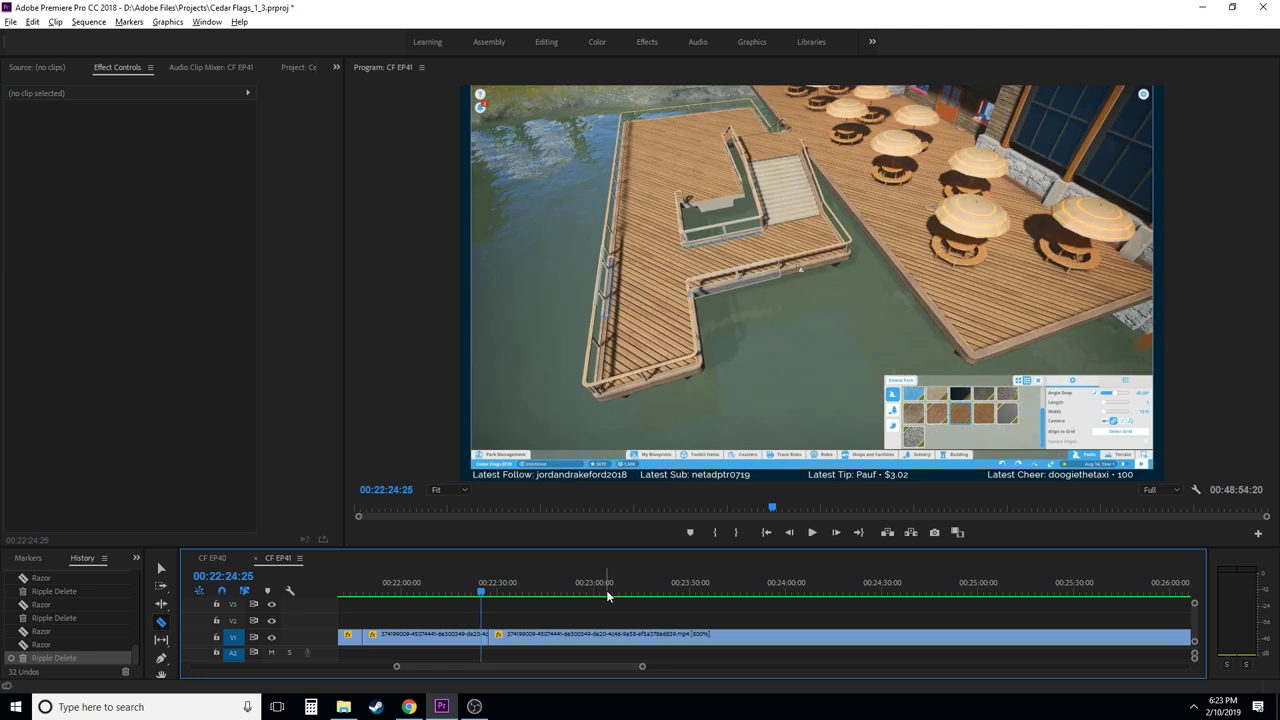
key(j)
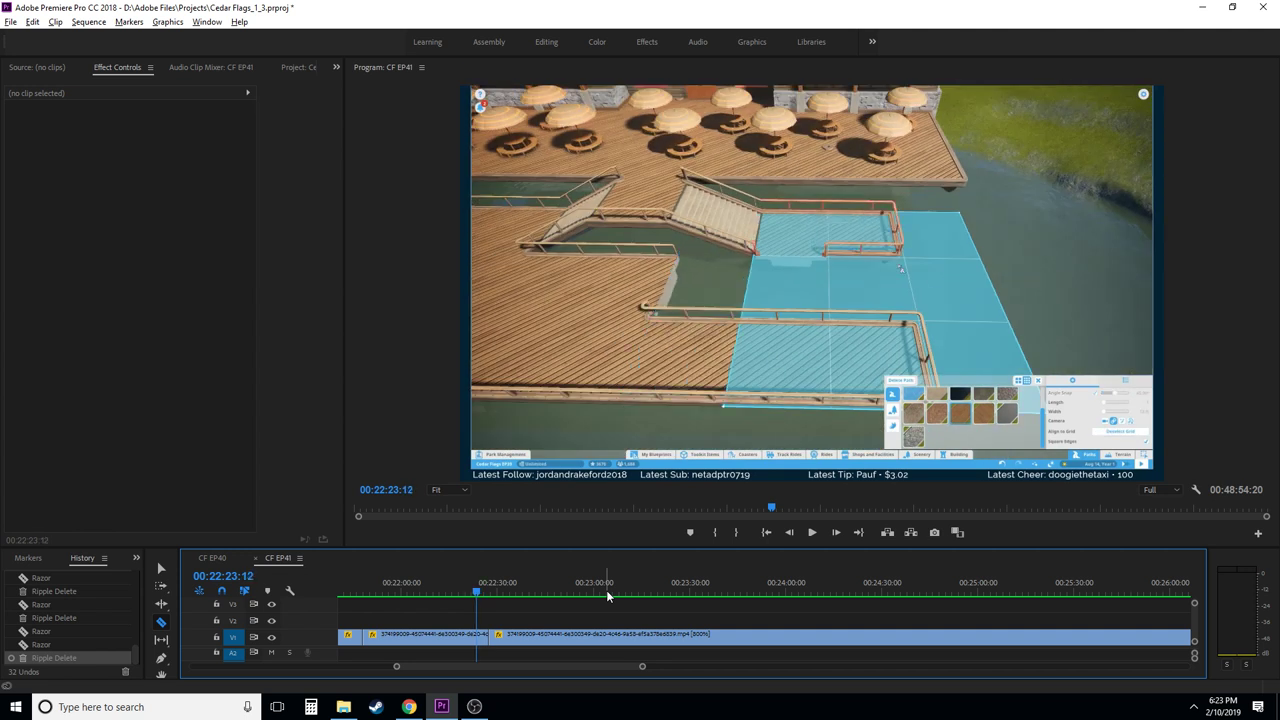
key(Right)
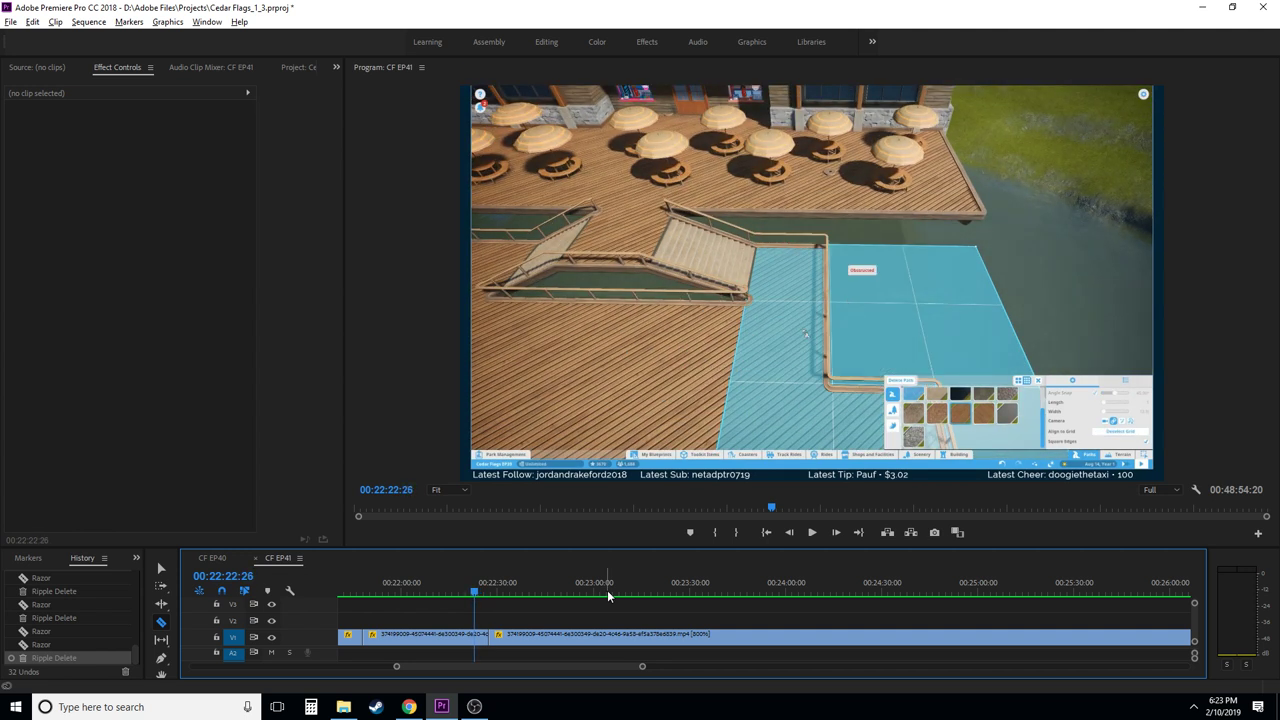
click(476, 645)
- Ripple delete the short V1 piece between the 00:22:22:26 and 00:22:27:11 cuts
key(v)
click(483, 636)
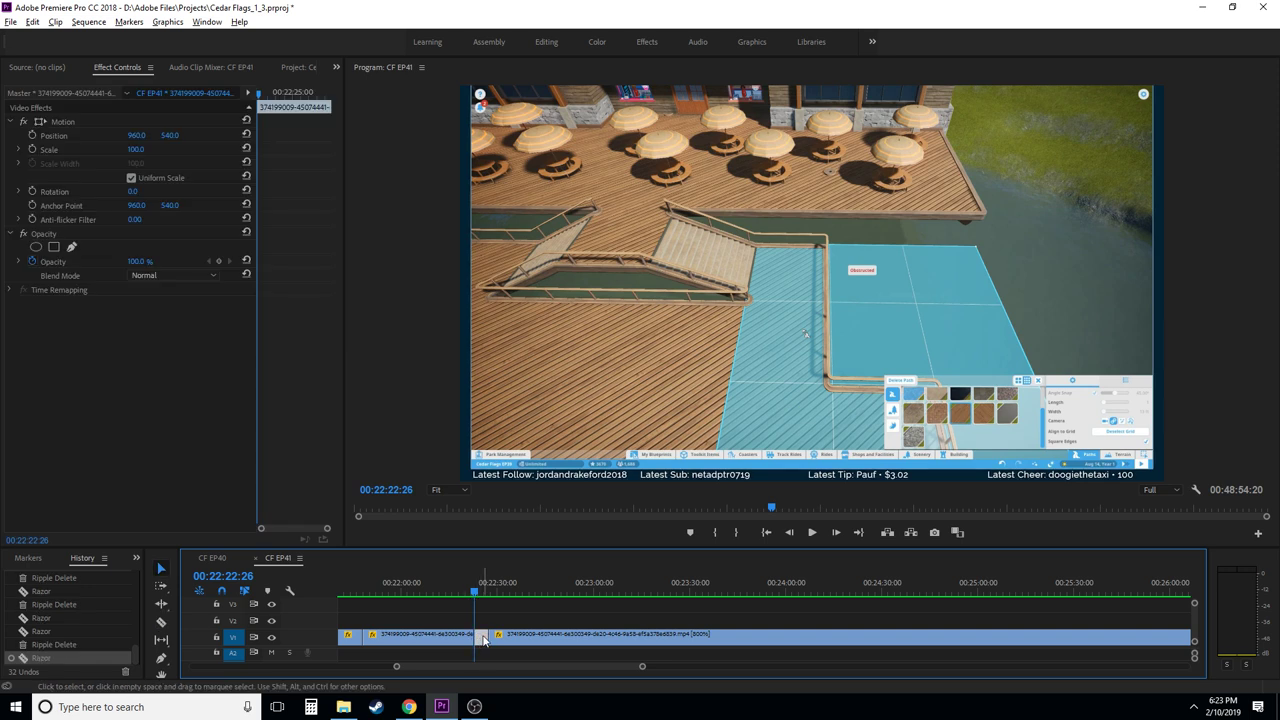
key(shift+Delete)
- Play across the 00:22:22:26 join and split the V1 clip at the wide lakeside view without the platform, at 00:22:29:00
click(448, 590)
key(space)
key(c)
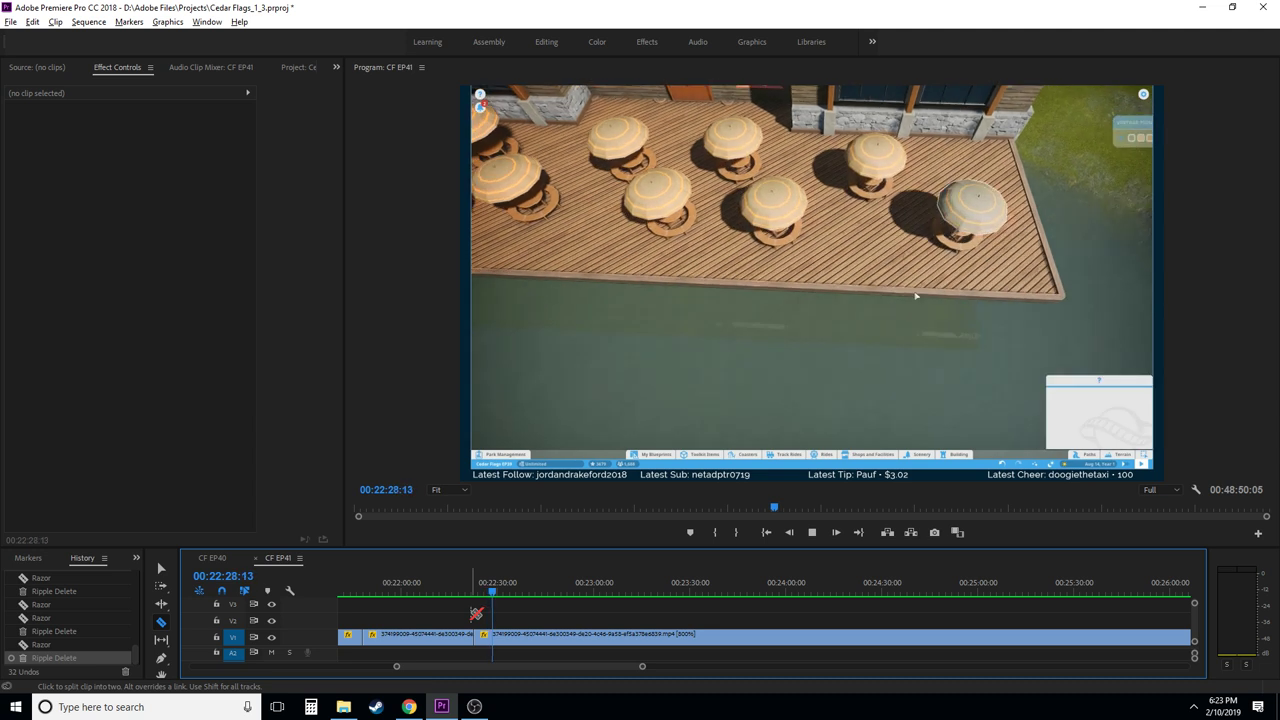
key(space)
key(Left)
key(Left)
key(Left)
key(Left)
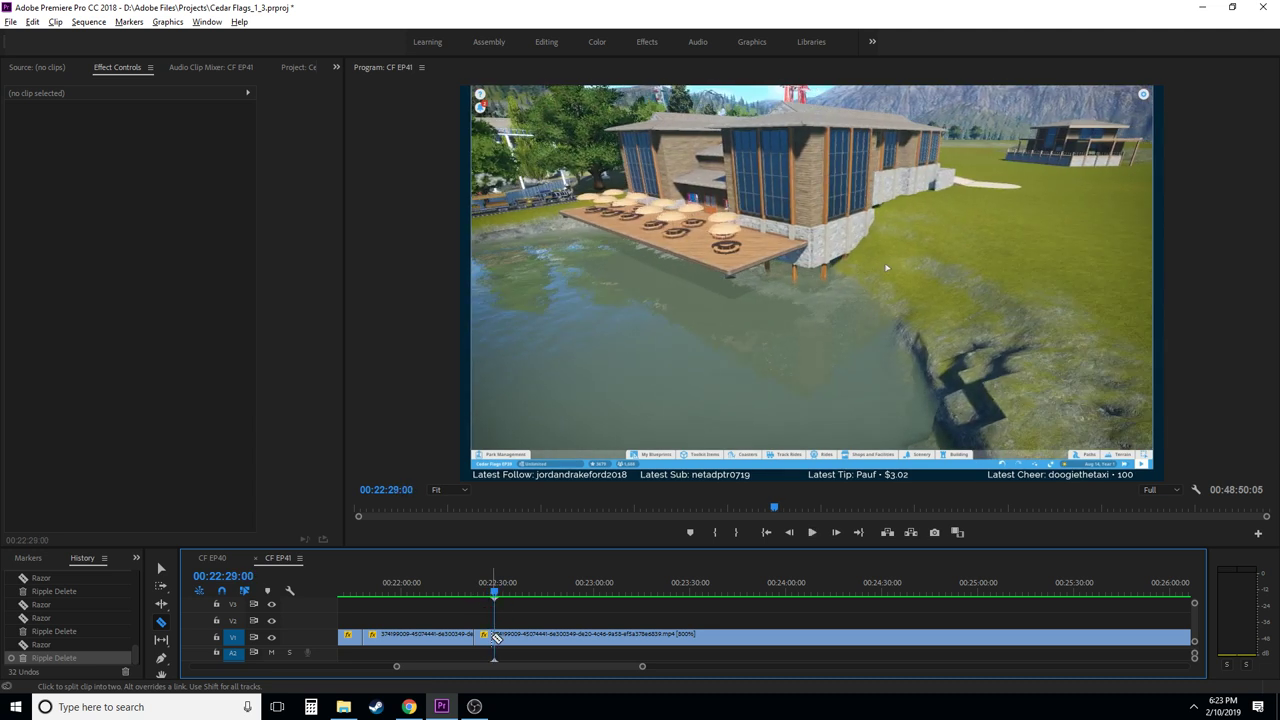
- Find the frame where the blue path grid covers the umbrella deck's far corner and split the V1 clip there, at 00:22:33:11
scroll(497, 637, down, 2)
drag(418, 590, 406, 597)
key(j)
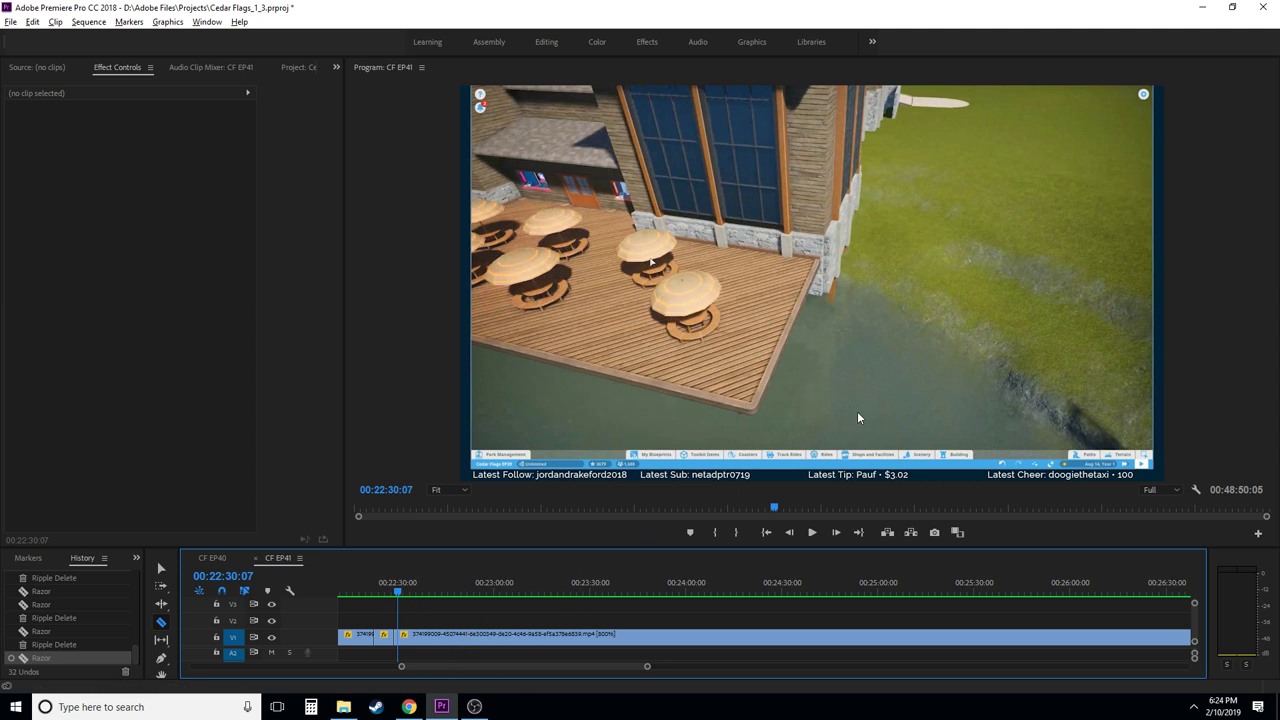
mouse_move(404, 590)
mouse_down()
mouse_move(417, 584)
mouse_move(409, 594)
mouse_up()
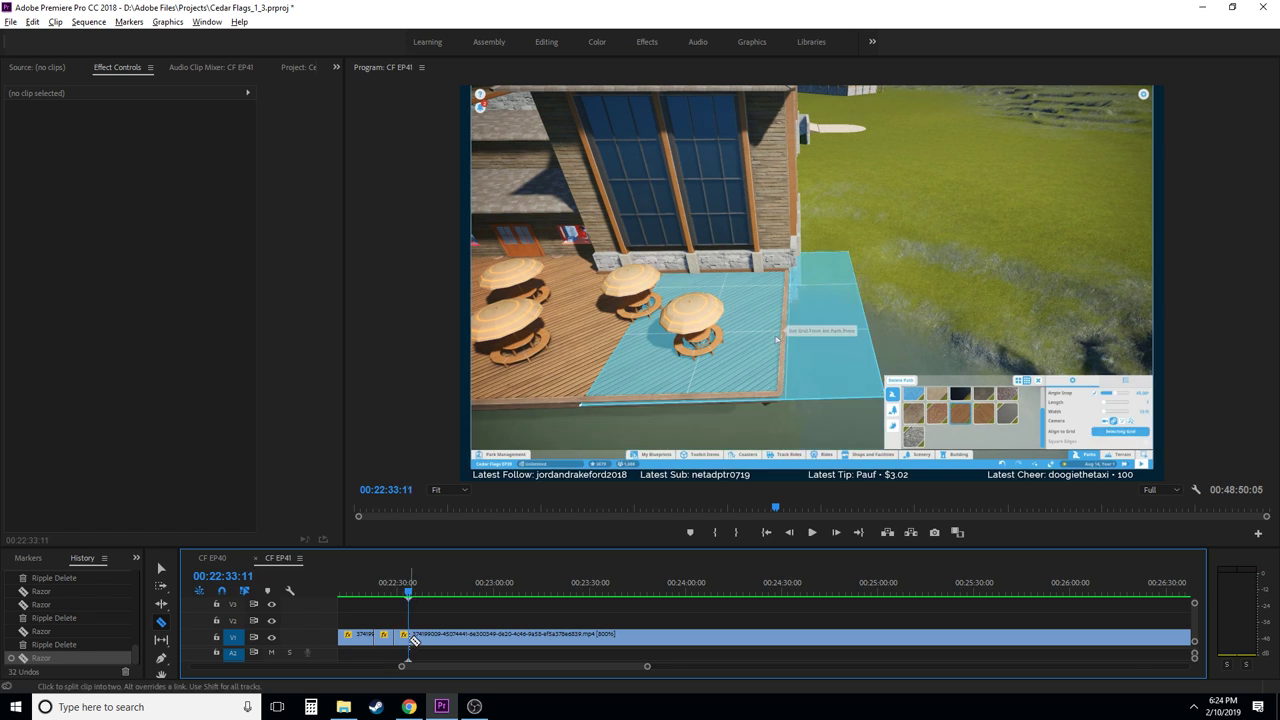
- Ripple delete the V1 piece between the 00:22:29:00 and 00:22:33:11 cuts and return to the join
click(404, 642)
key(shift+Delete)
click(390, 584)
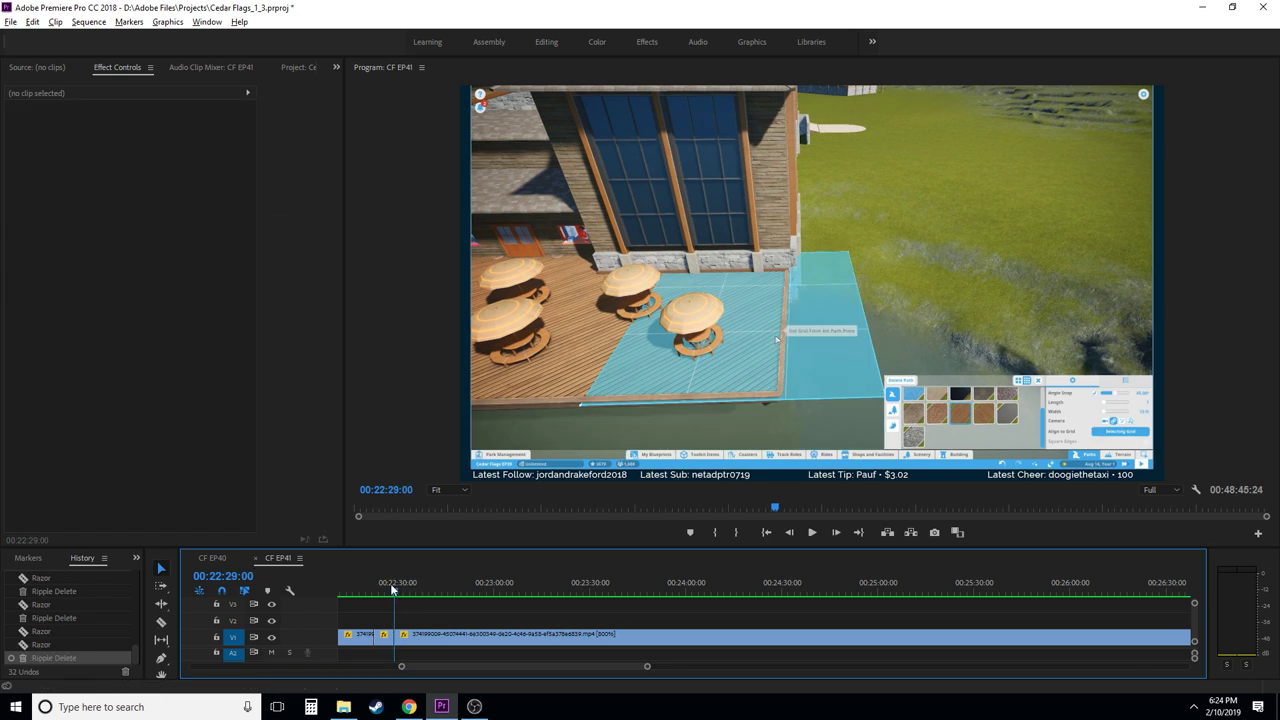
- Play on through the stone path building and split the V1 clip at the frame before the path leaves the deck, at 00:23:15:04
key(c)
key(space)
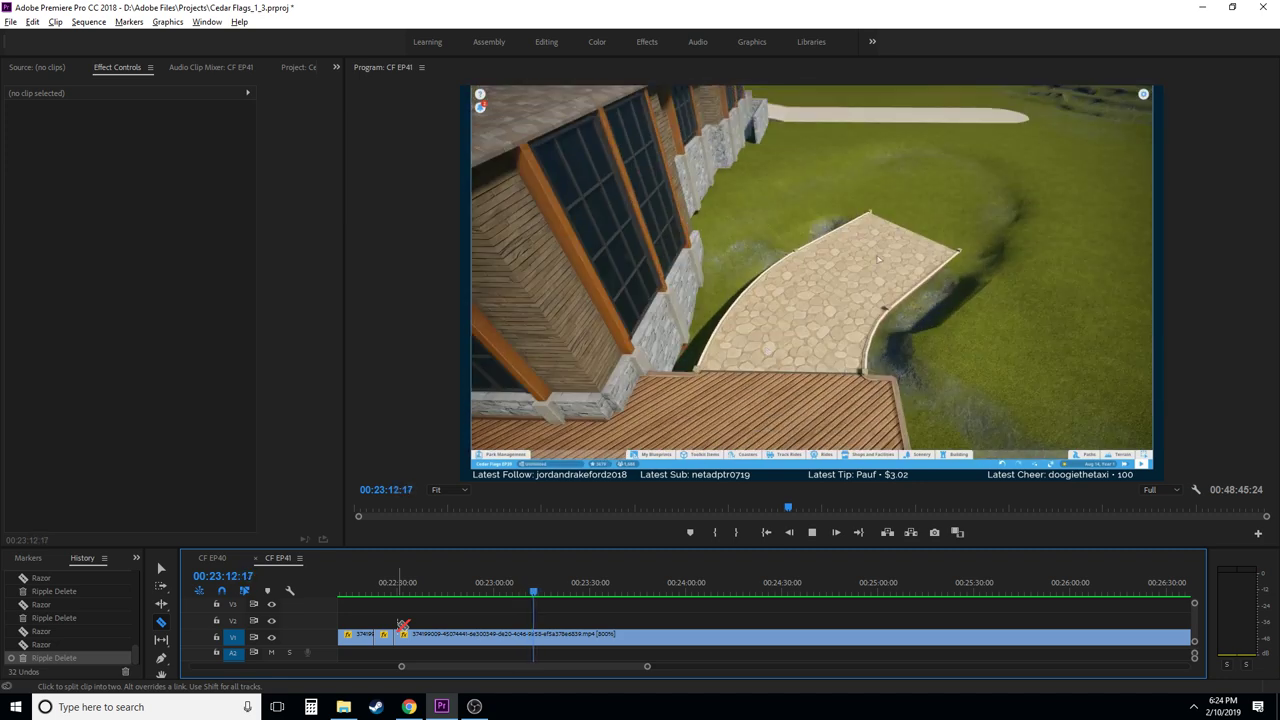
key(space)
key(space)
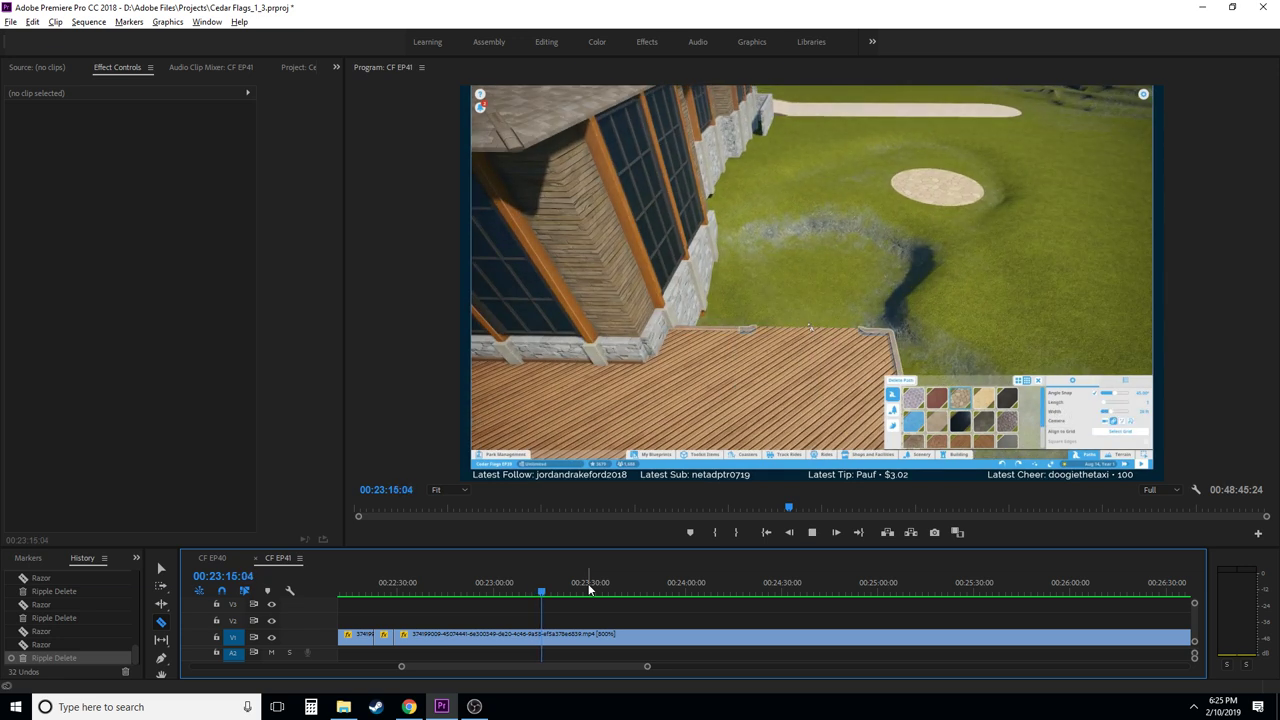
key(space)
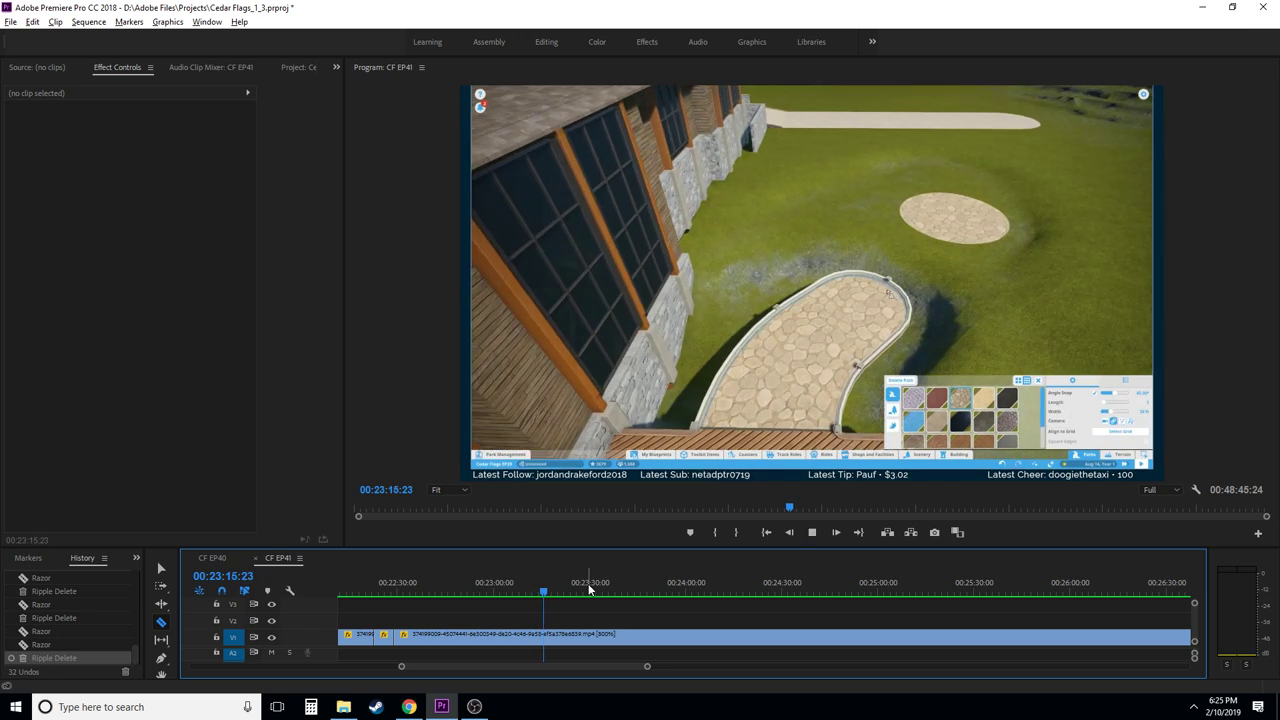
key(space)
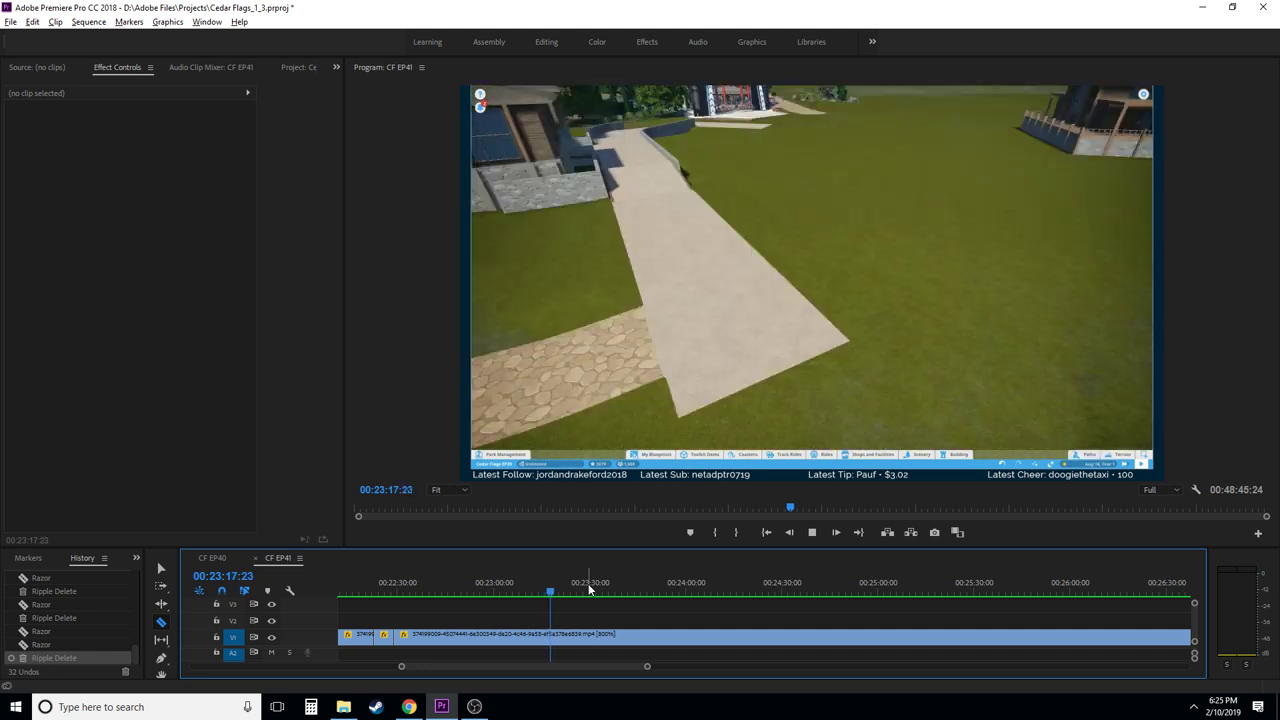
key(j)
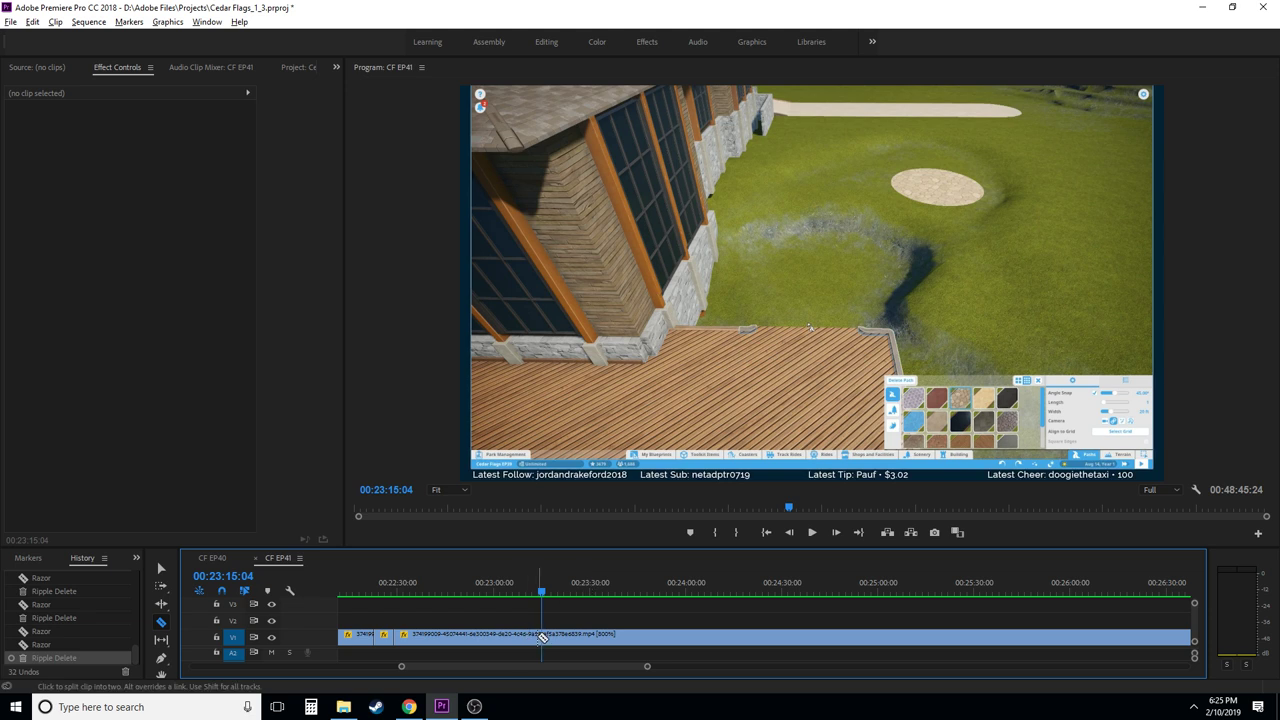
- Split the V1 clip at the curved deck railing view at 00:22:48:21 and ripple delete the piece up to the 00:23:15:04 cut
click(441, 594)
key(space)
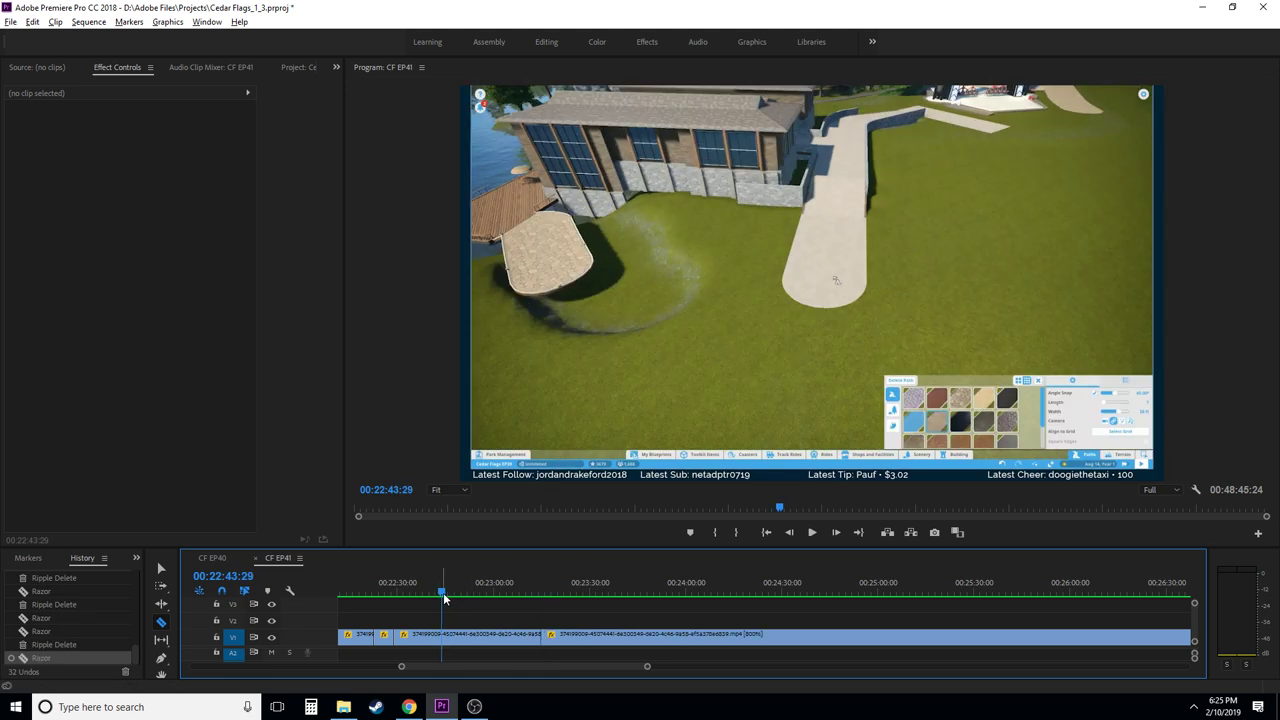
key(space)
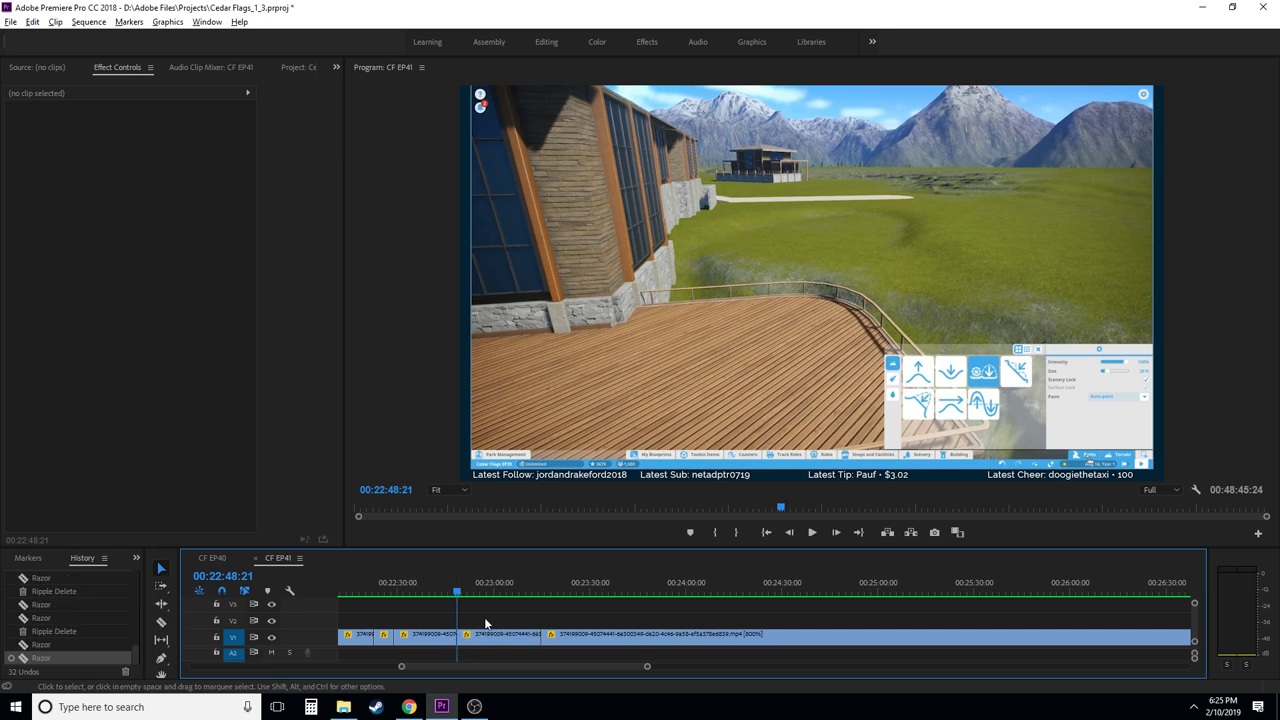
click(486, 634)
key(shift+Delete)
- Review the footage after the 00:22:48:21 join and split the V1 clip at the wide lakeside view of the finished path, at 00:22:52:12
click(443, 588)
key(space)
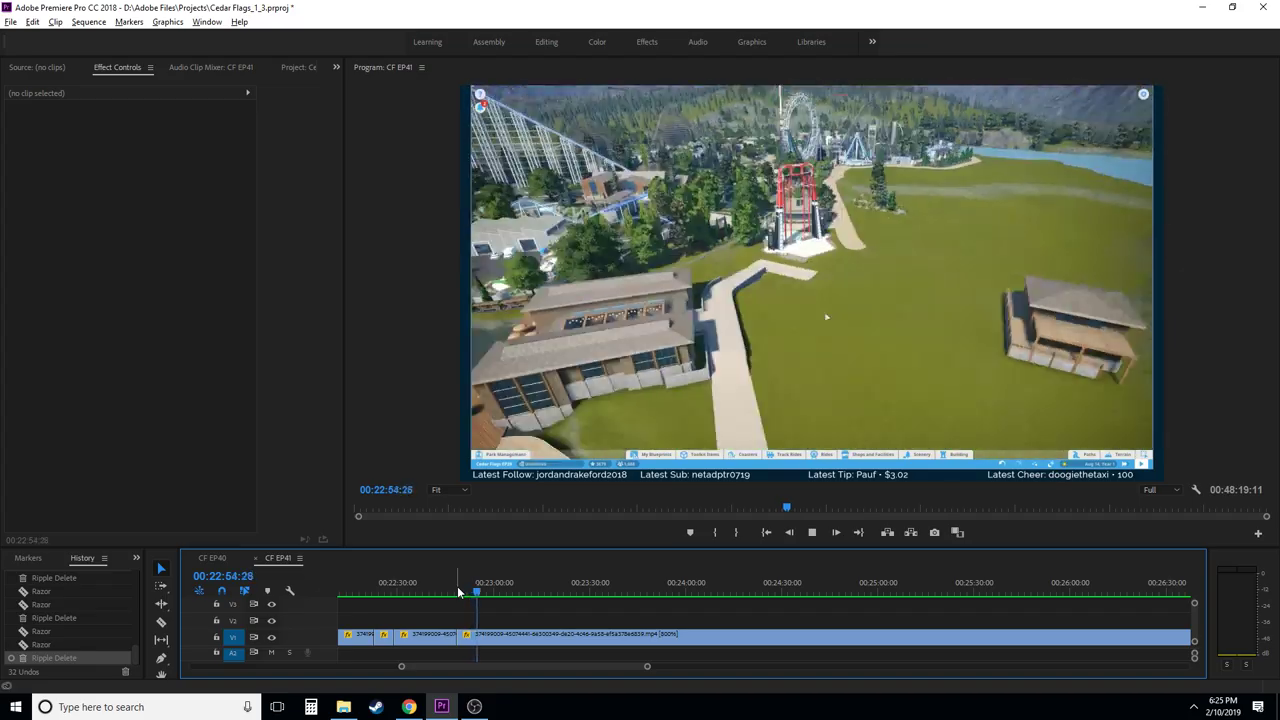
key(space)
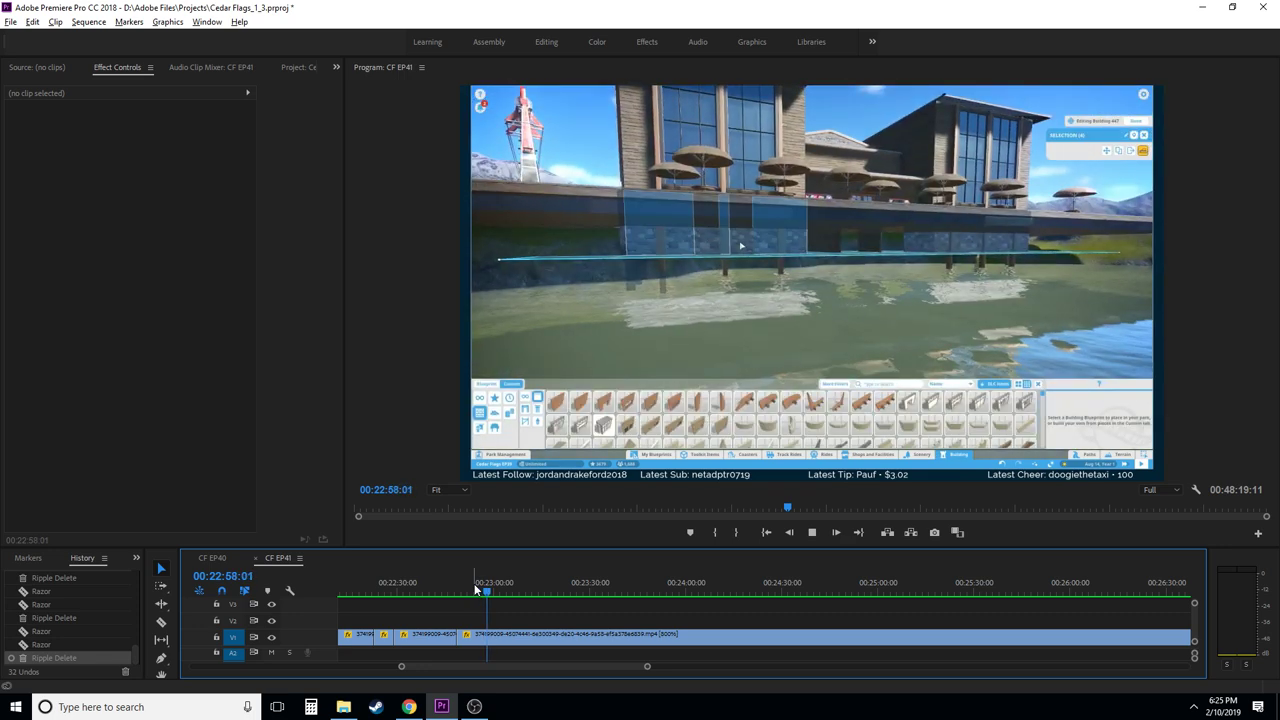
drag(476, 590, 467, 593)
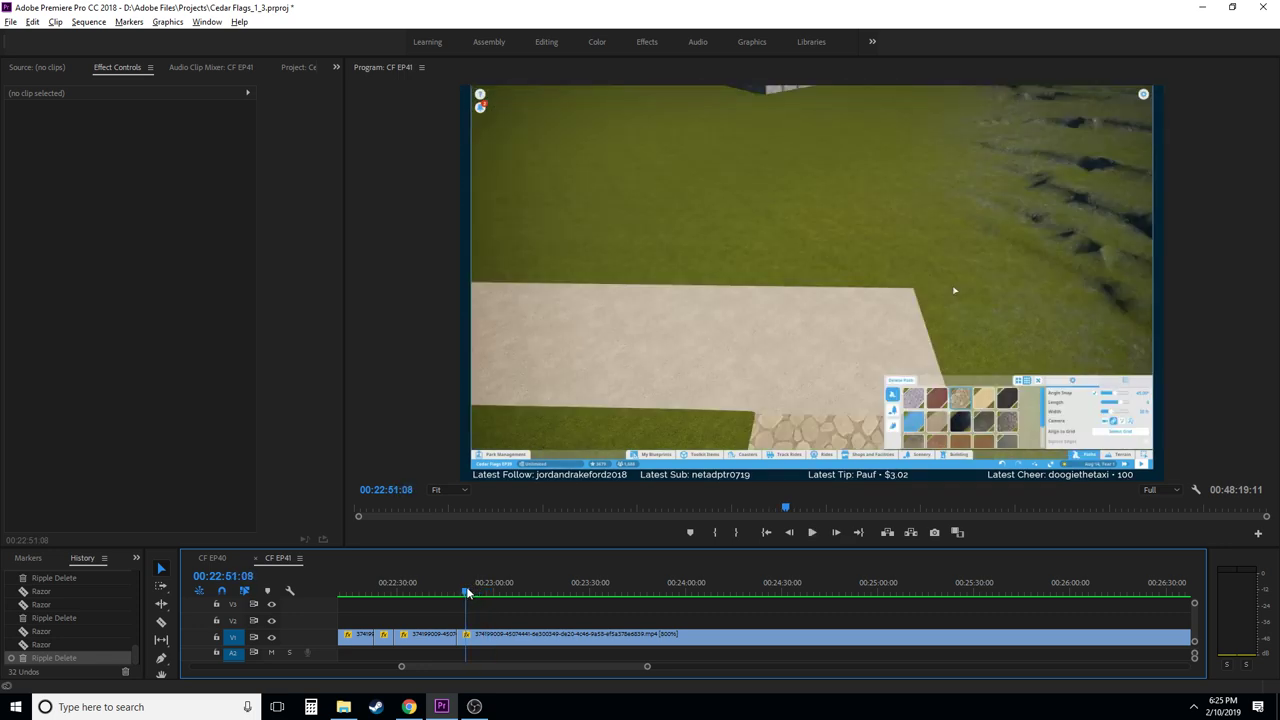
key(equal)
key(equal)
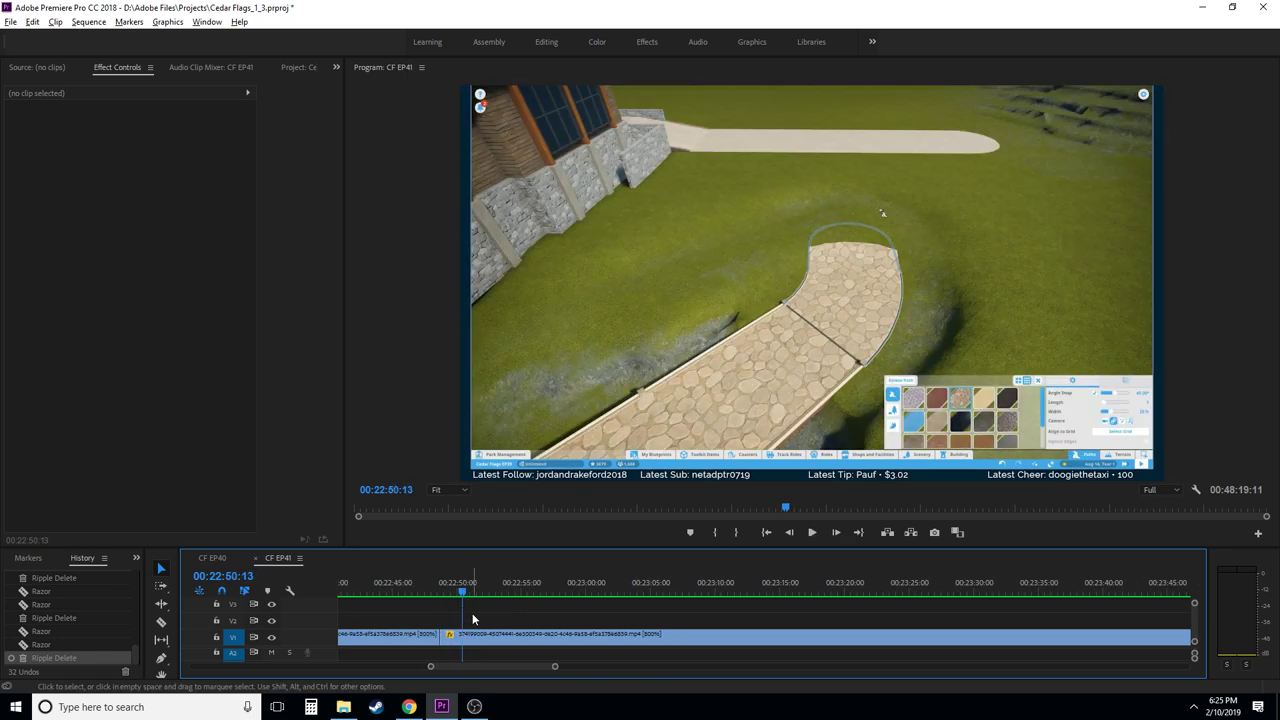
key(space)
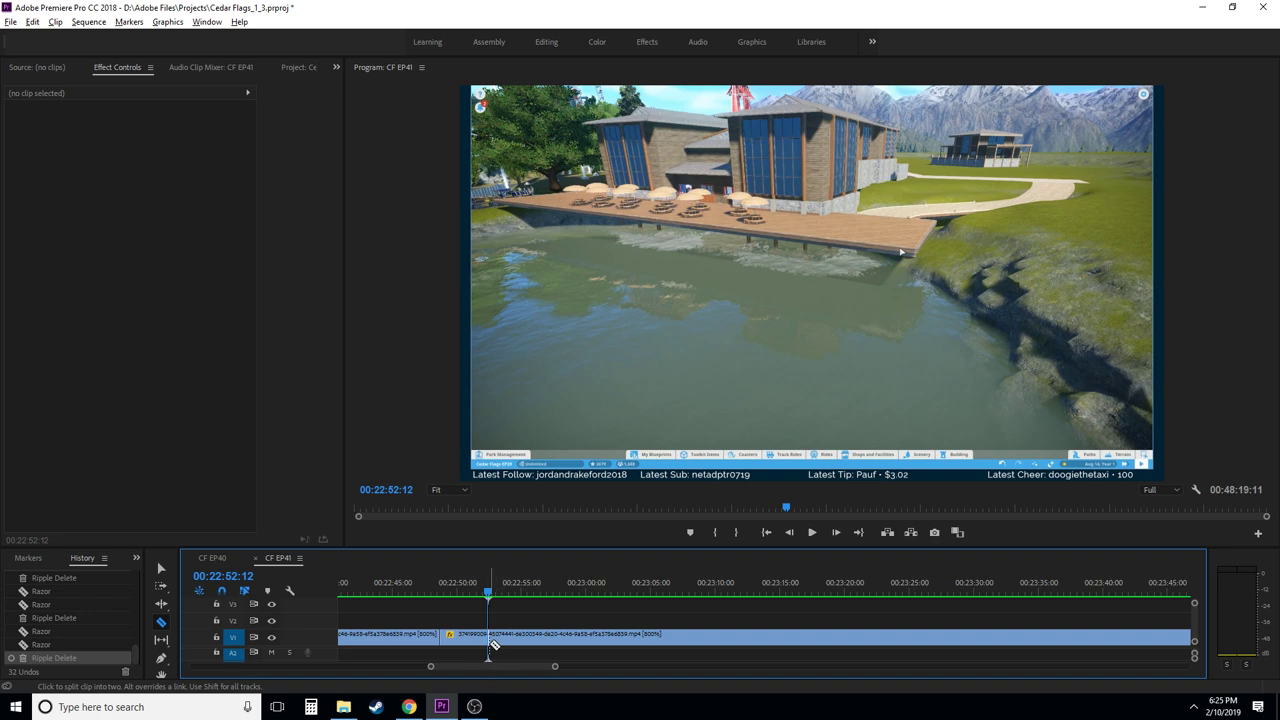
- Split the V1 clip at the under-deck wall editing view at 00:22:57:21, ripple delete the piece after the 00:22:52:12 cut, and play the join
drag(524, 592, 553, 588)
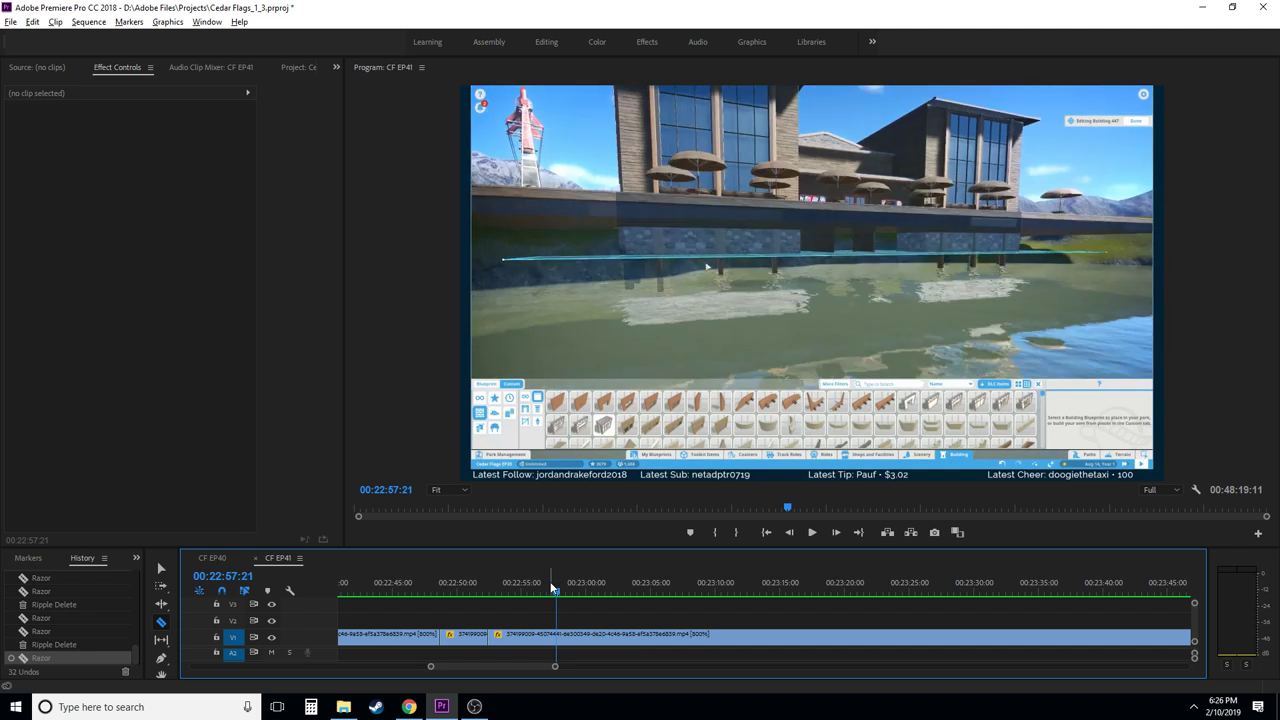
click(540, 647)
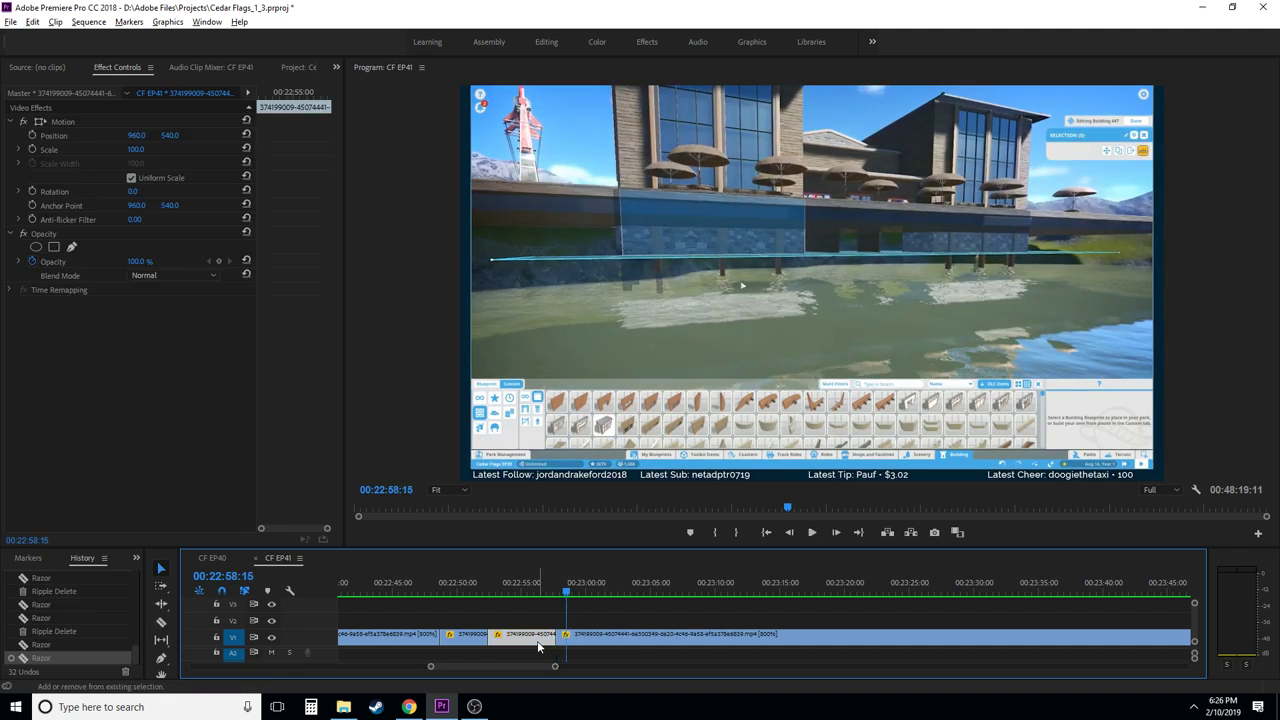
key(shift+Delete)
click(484, 593)
key(space)
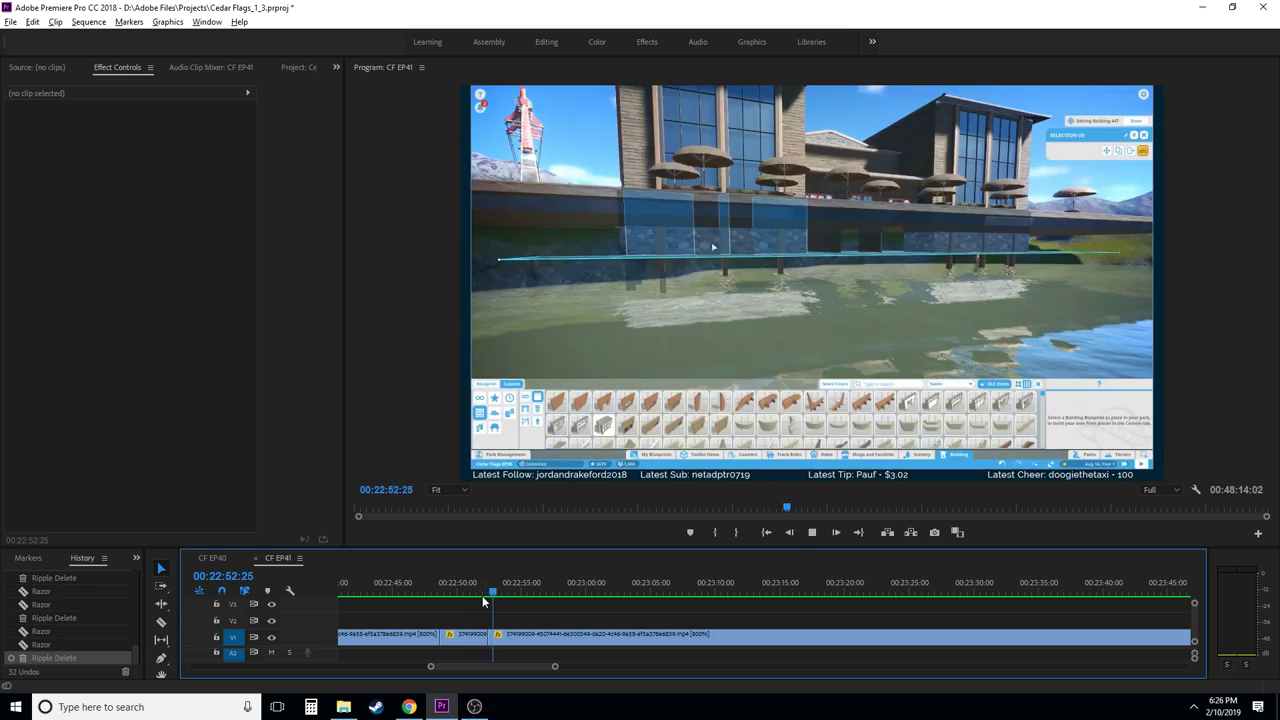
- Play through the last join, split the V1 clip at the aerial lake view at 00:23:04:19, and ripple delete the short piece after it
click(473, 588)
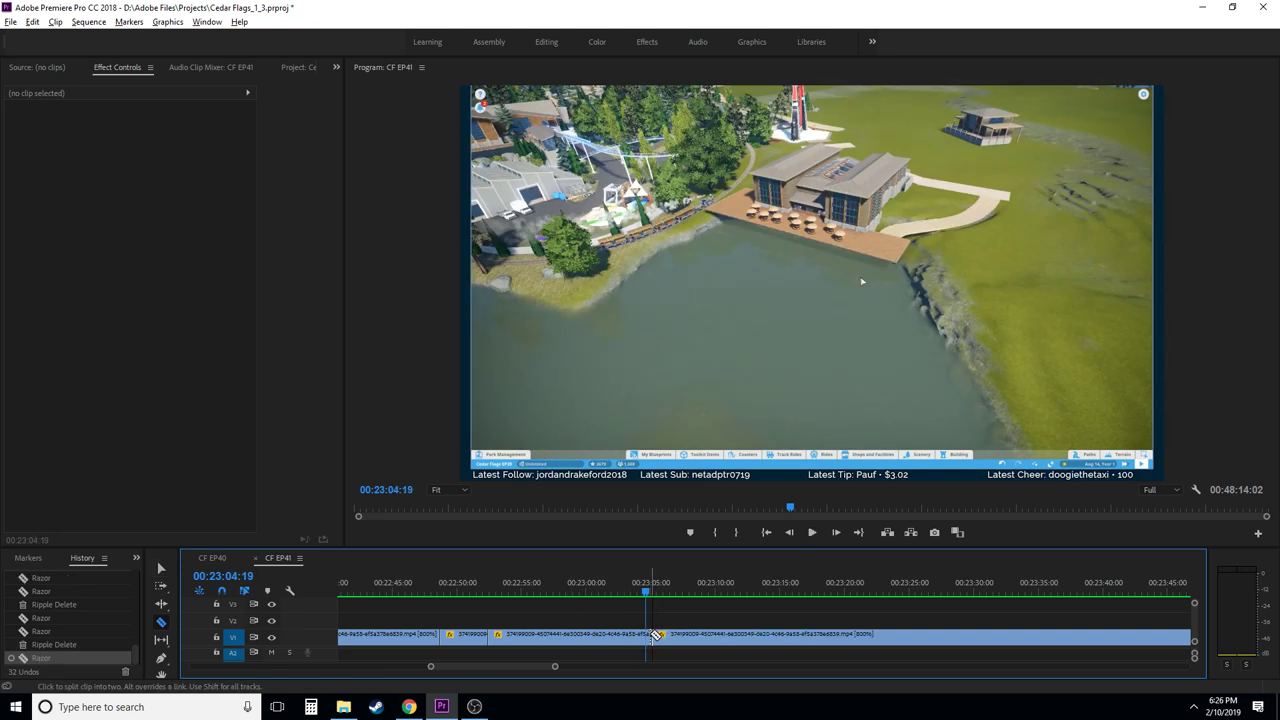
key(ctrl+z)
click(653, 635)
drag(659, 593, 686, 609)
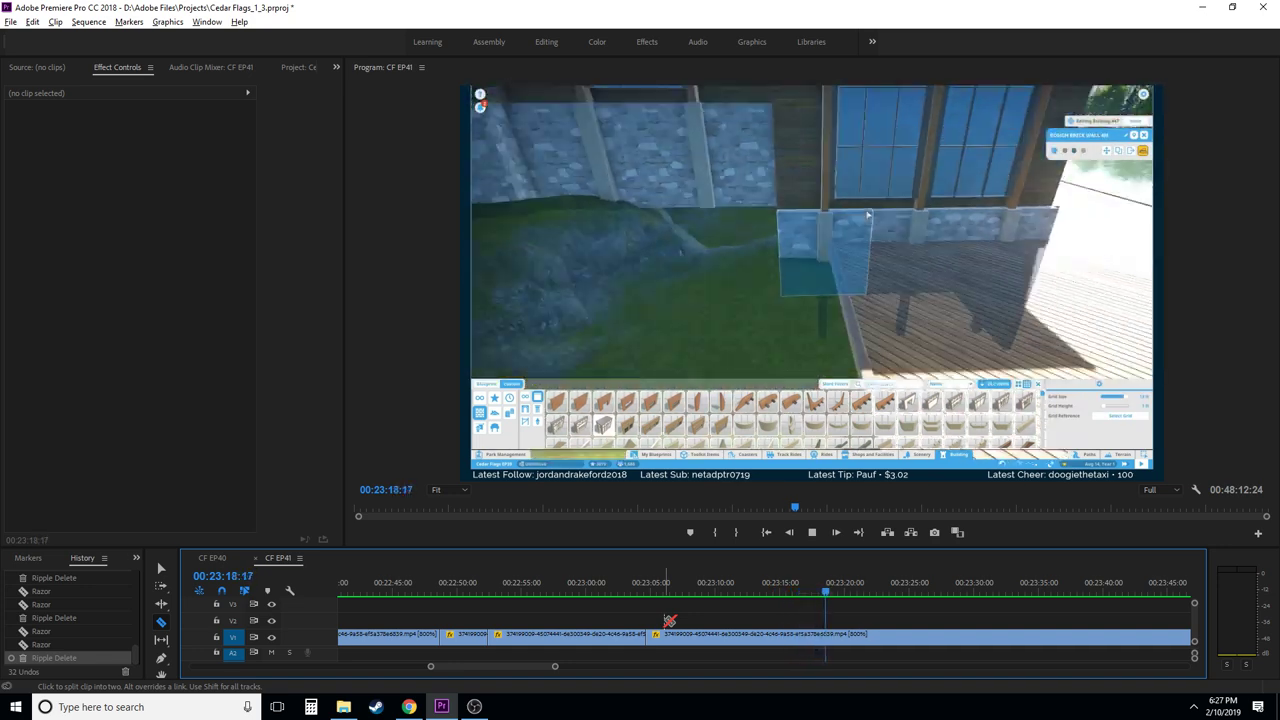
- Review the stone wall building after the 00:23:04:19 join and split the V1 clip at about 00:23:16
click(795, 588)
drag(790, 593, 796, 594)
key(space)
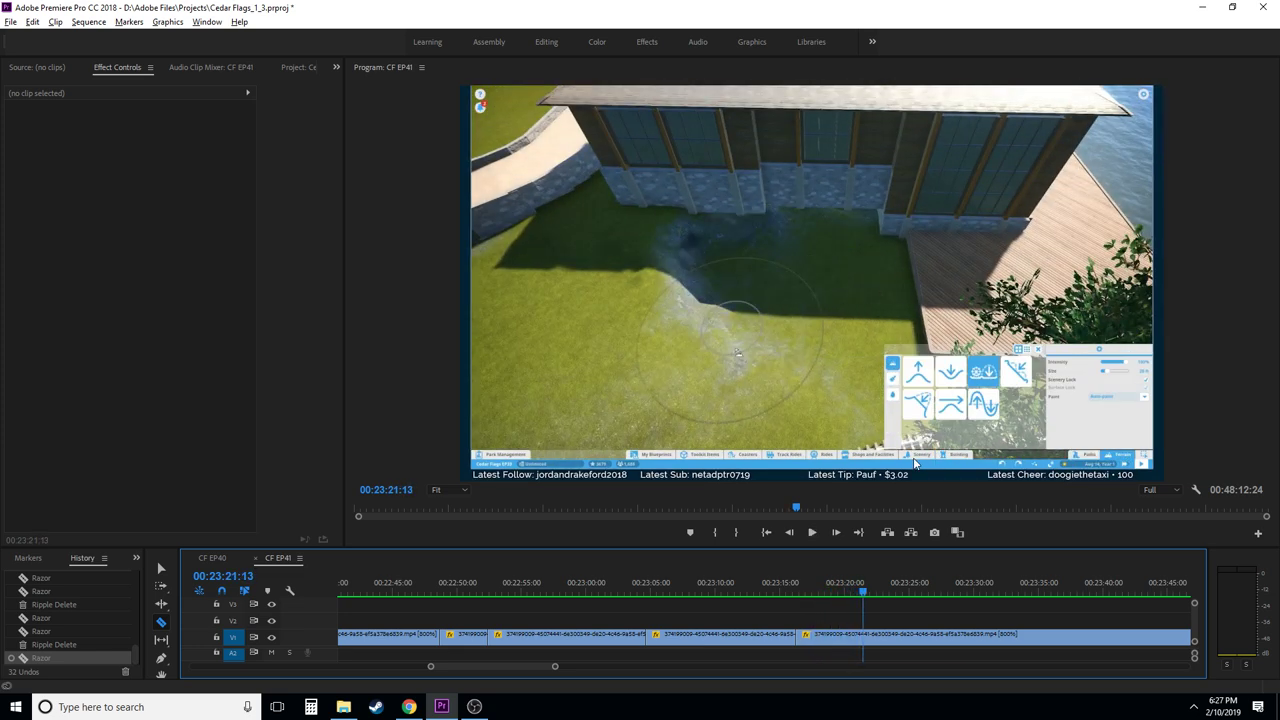
- Split the V1 clip at the terrain sculpting view at 00:23:21:05 and ripple delete the piece after the cut near 00:23:16
key(shift+Left)
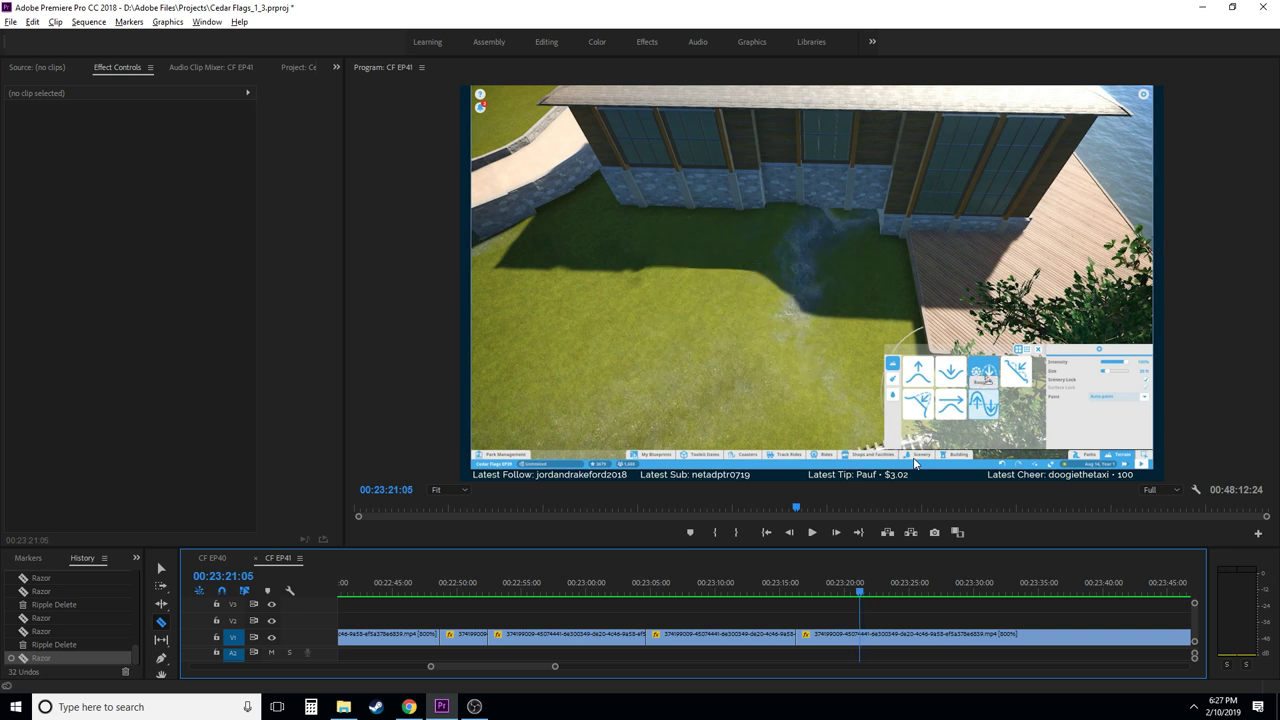
key(v)
click(840, 641)
key(shift+Delete)
- Play on from the new join through the restroom placement and stop at the park save dialog at 00:23:41:05 with the Razor tool active
key(space)
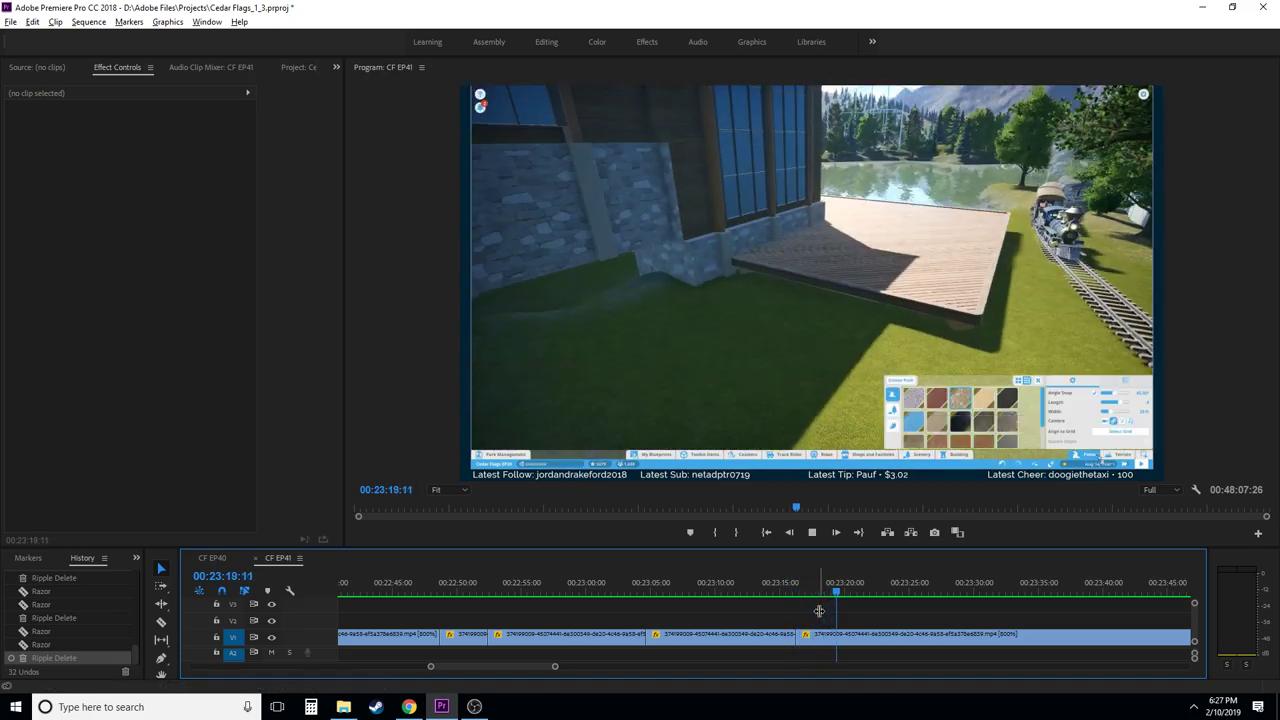
key(c)
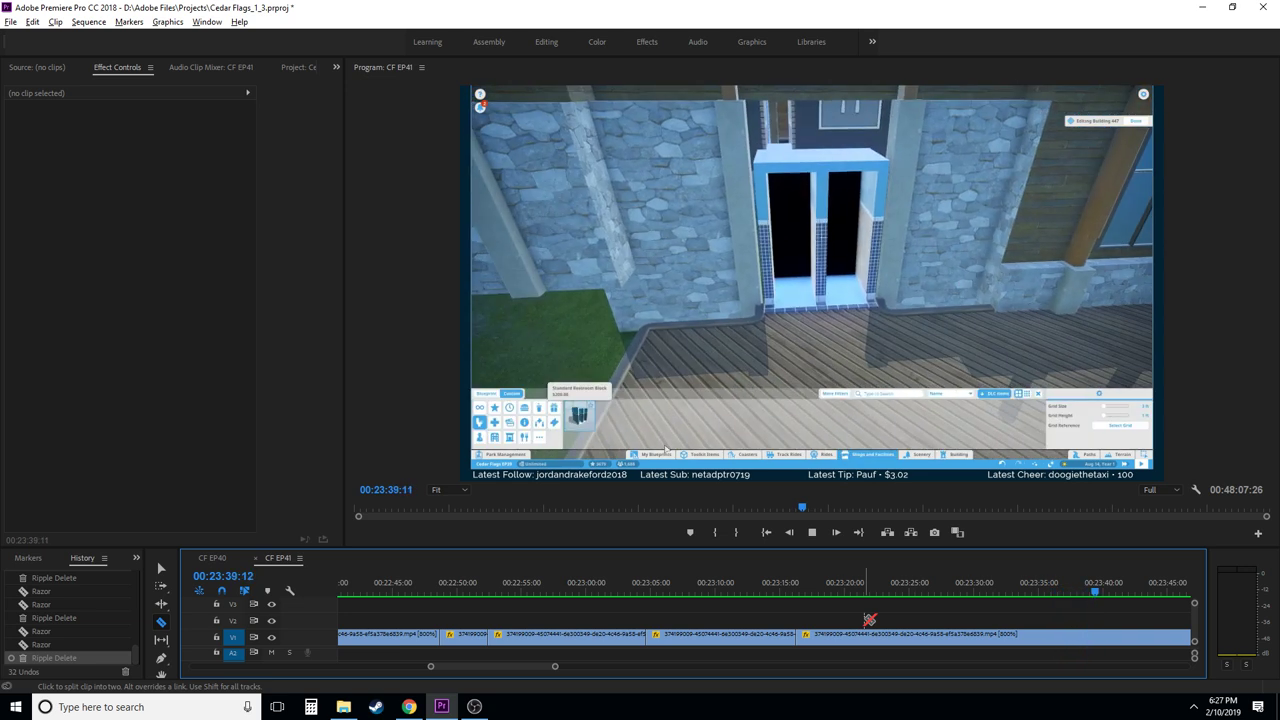
key(space)
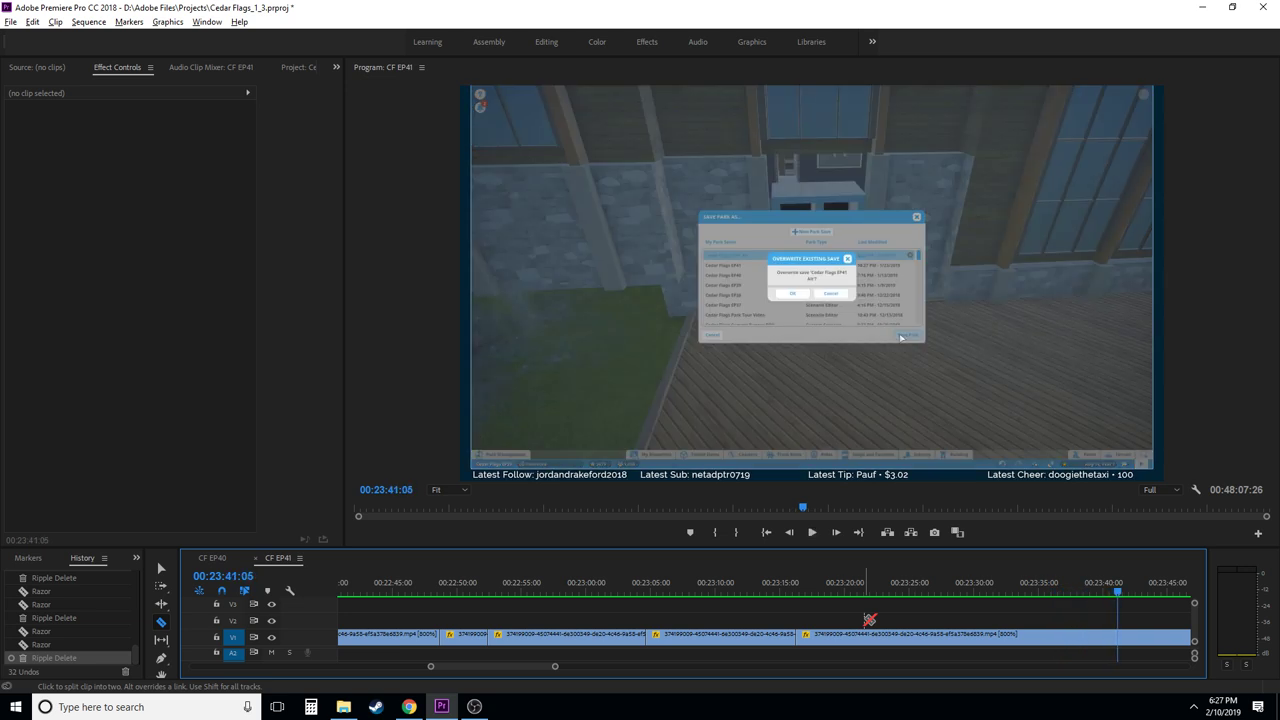
- Split the V1 clip at 00:23:39:15, before the save dialog appears in the footage
key(Left)
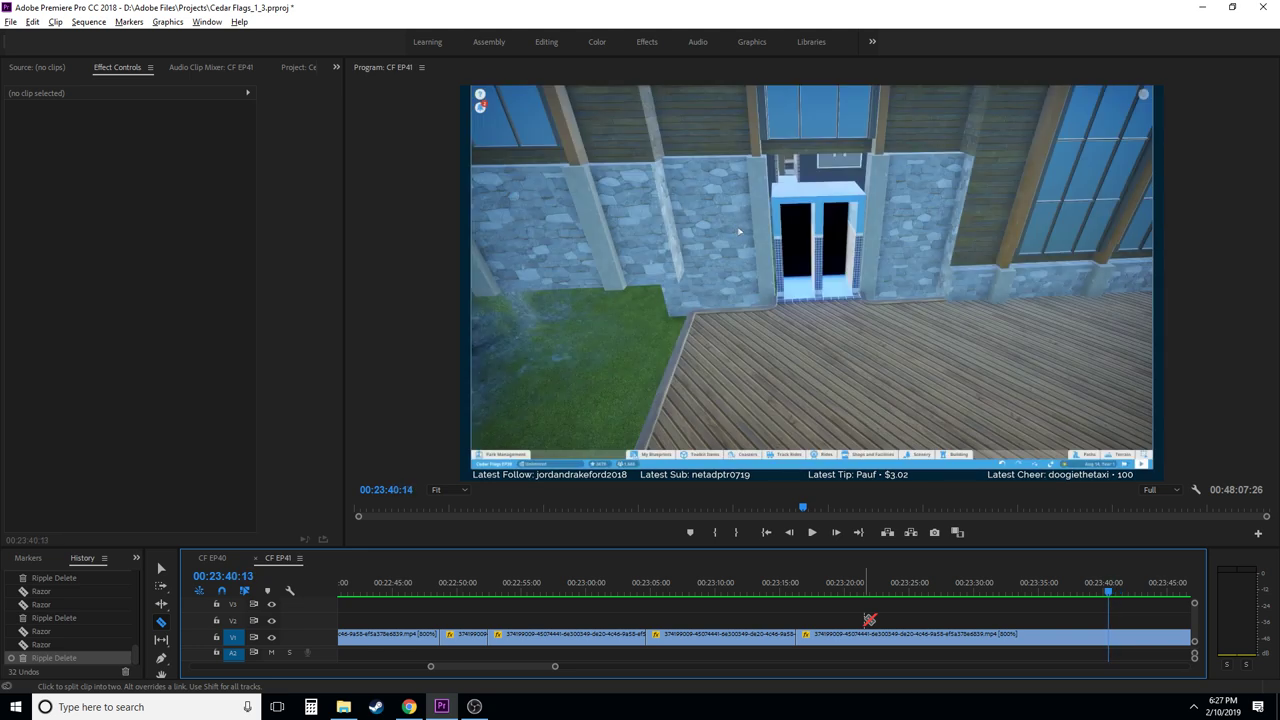
key(Left)
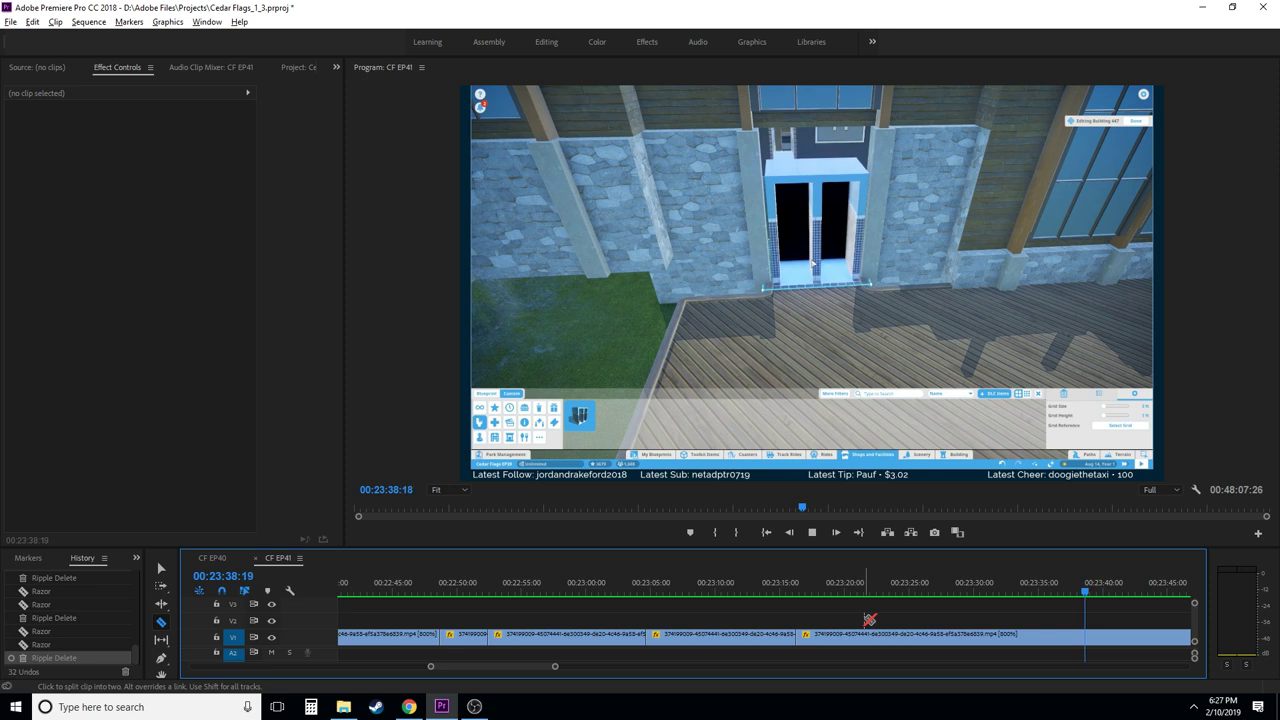
key(space)
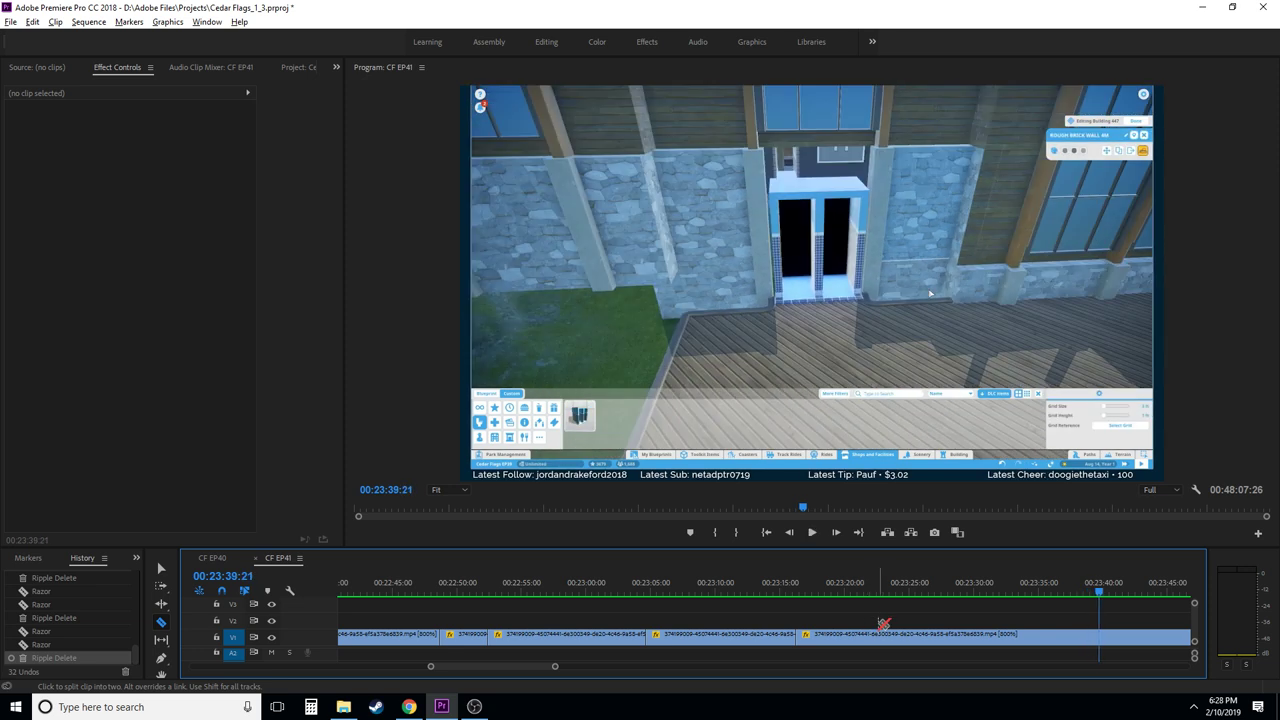
key(shift+Left)
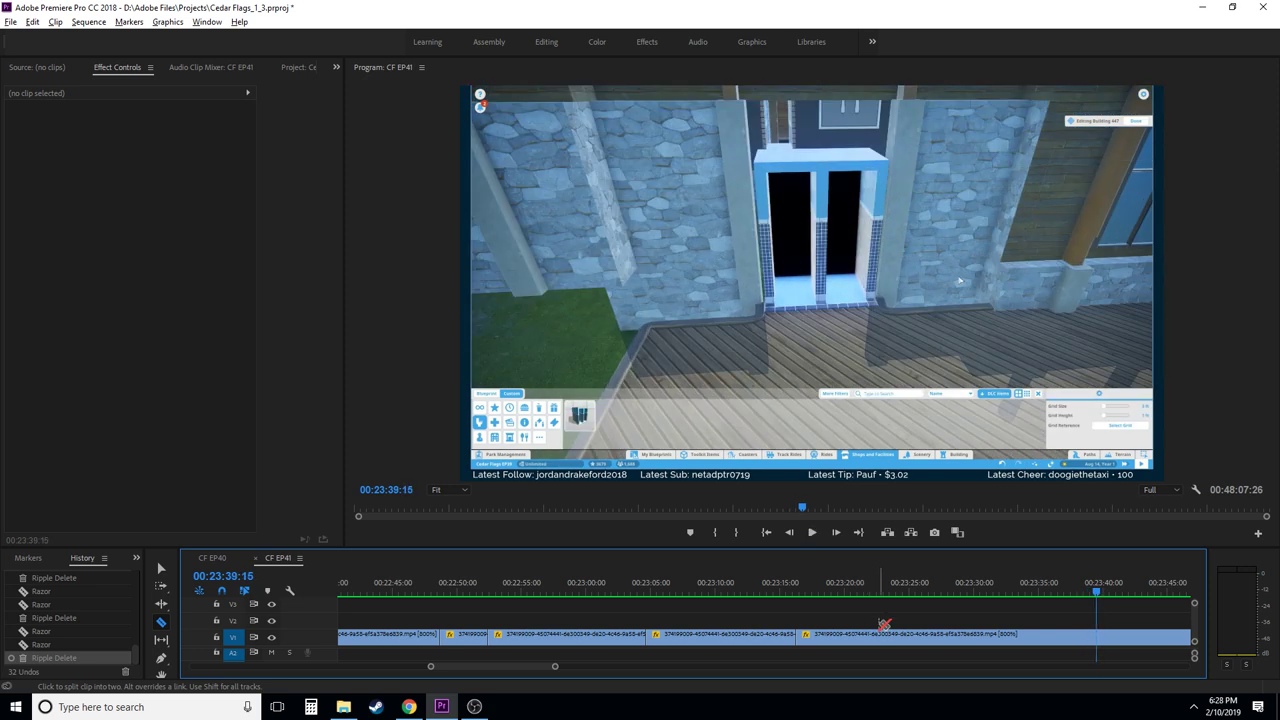
scroll(1011, 660, down, 10)
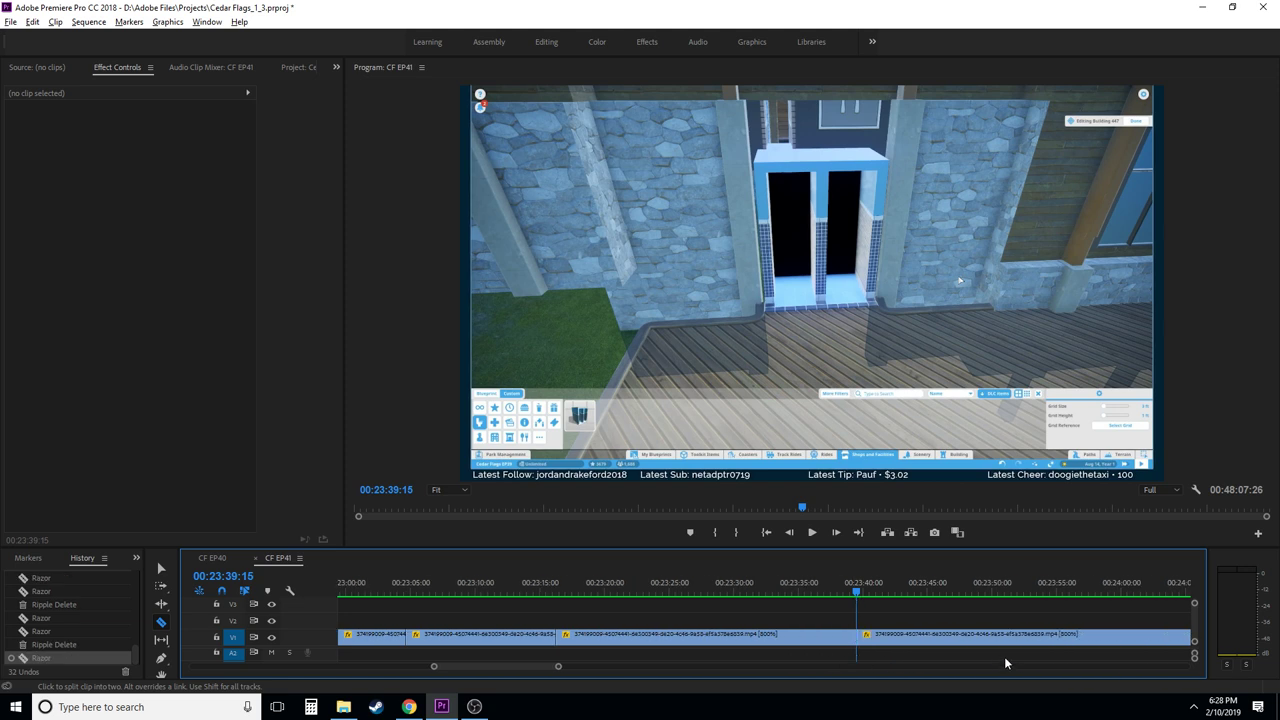
- Split the V1 clip at 00:23:48:29 and ripple delete the piece between the two cuts
click(530, 588)
drag(533, 590, 640, 597)
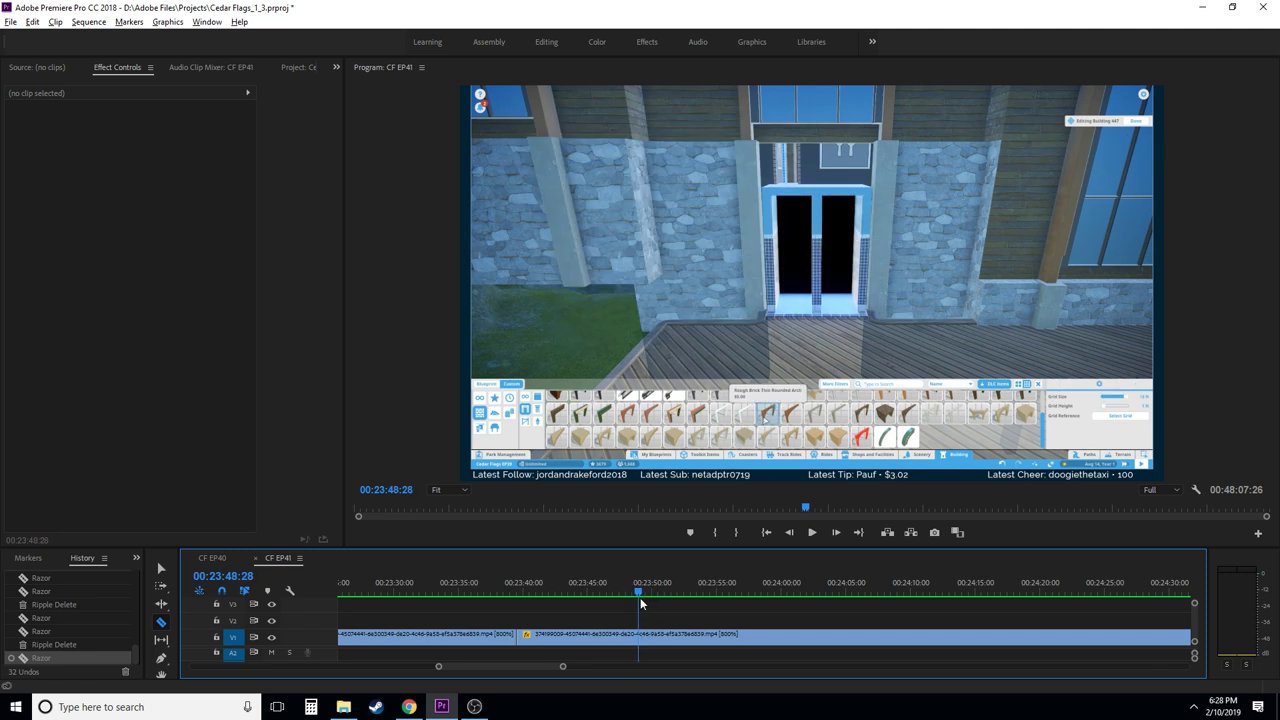
click(645, 636)
click(609, 636)
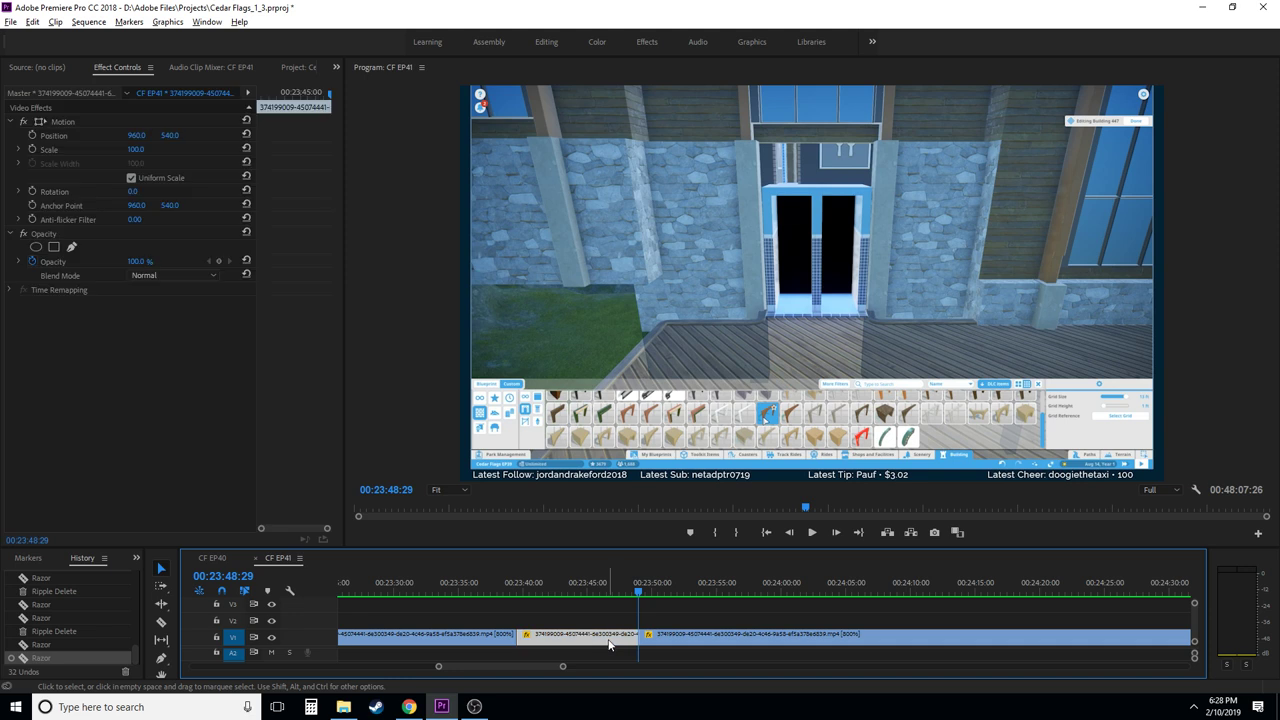
key(shift+Delete)
- Check playback across the new join, split the clip at 00:23:38:24 and ripple delete the short remainder before the join
click(492, 580)
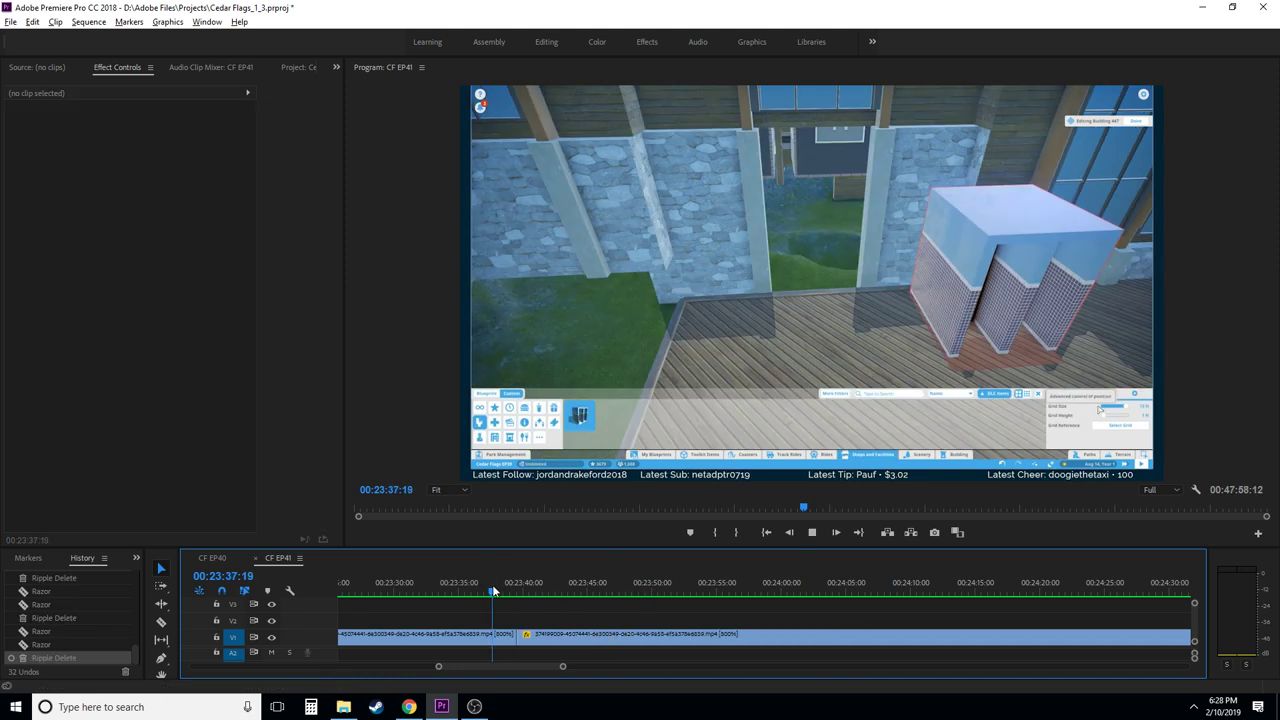
key(space)
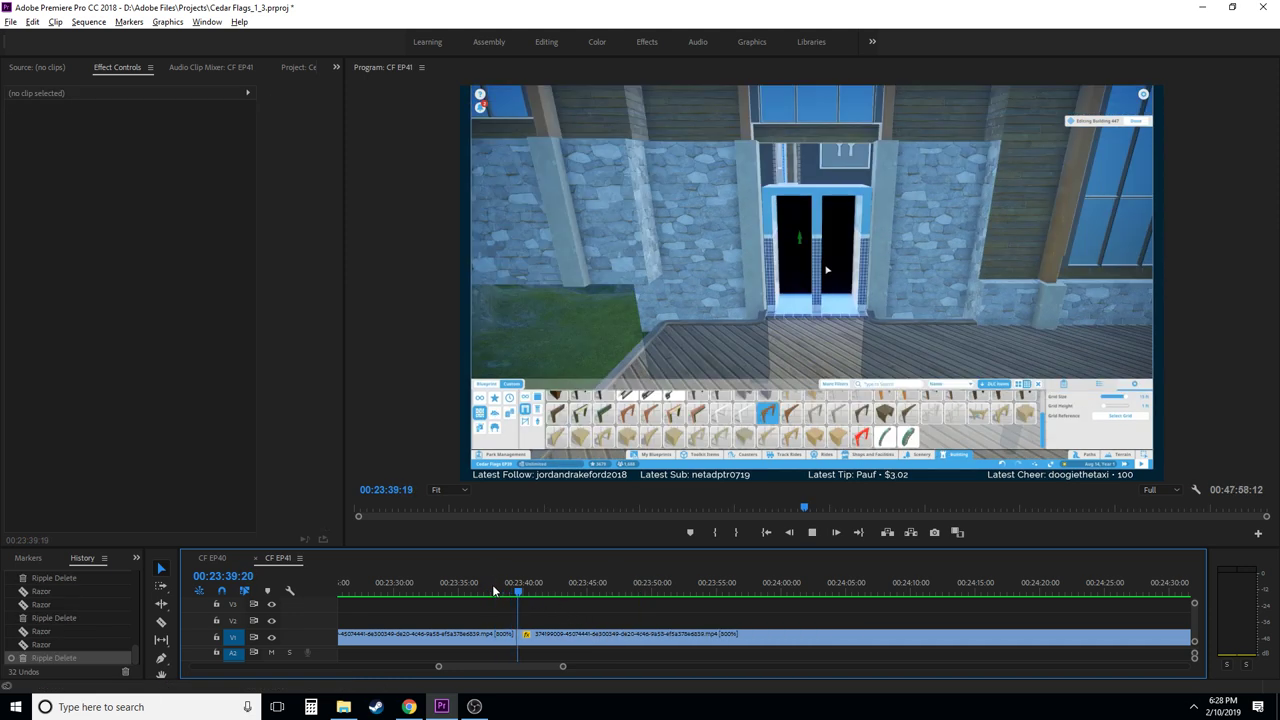
key(=)
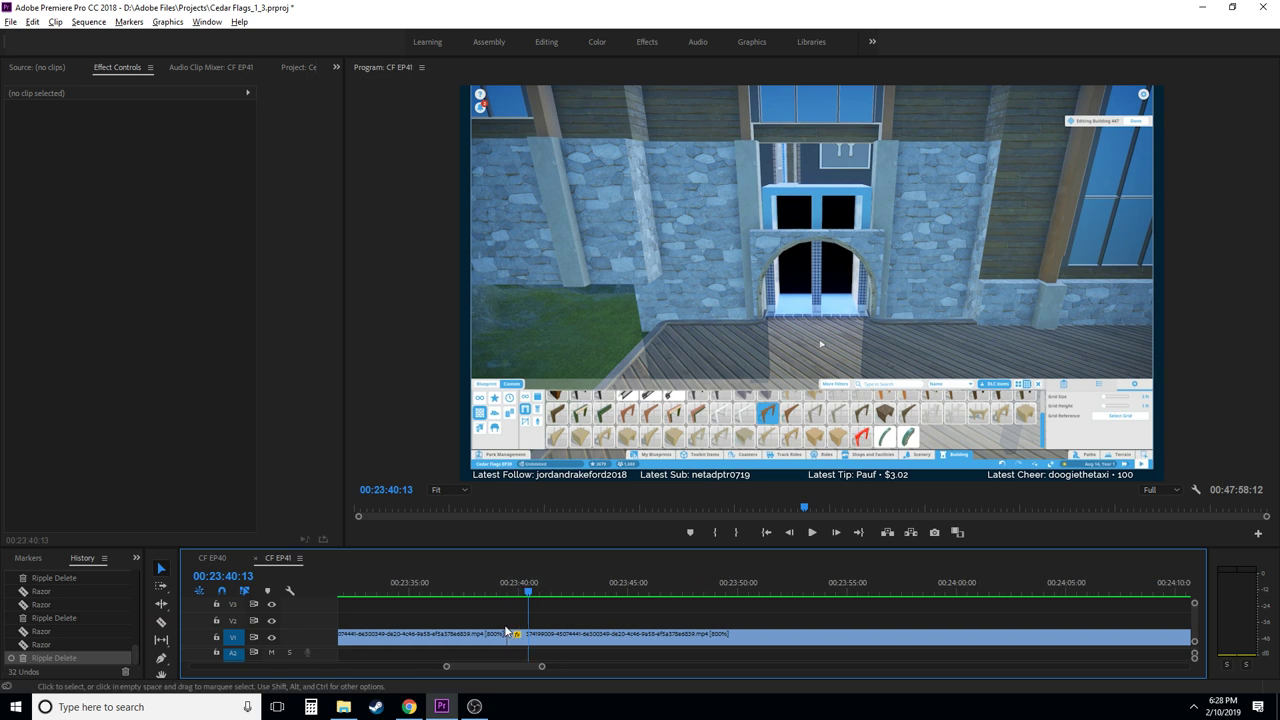
click(442, 596)
key(space)
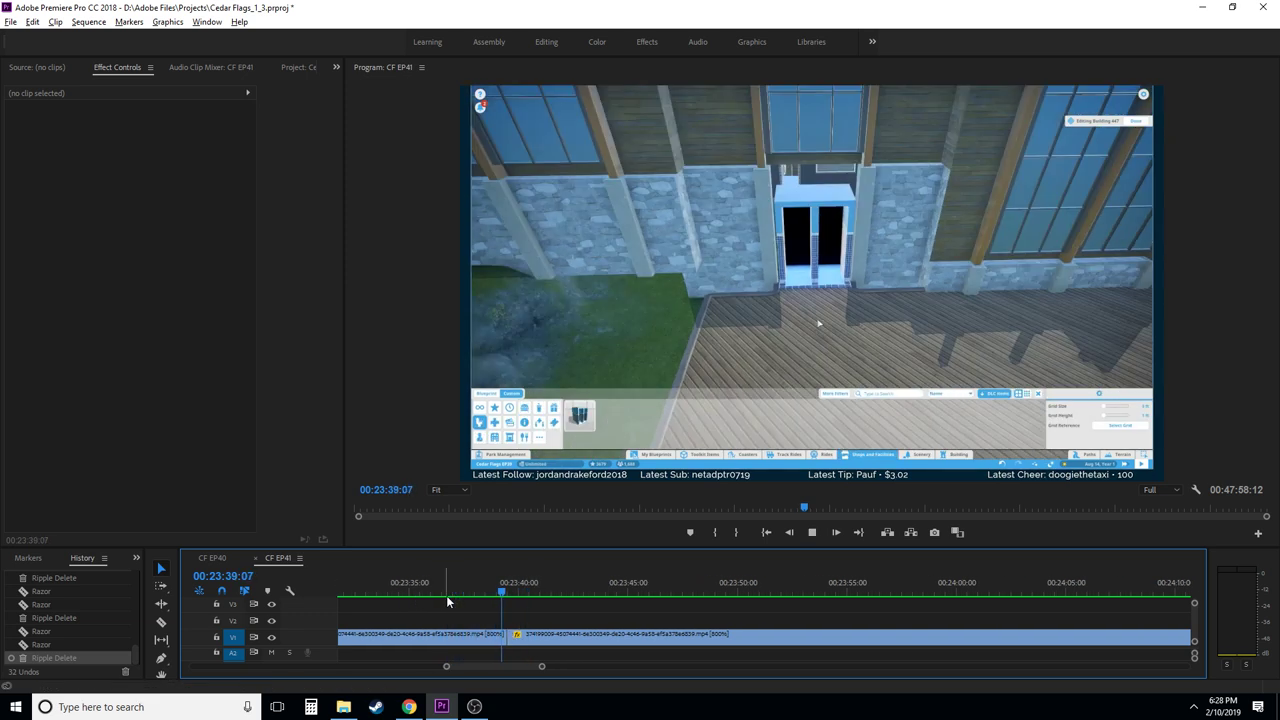
key(space)
key(Left)
key(Left)
key(Left)
key(Left)
key(Left)
key(Left)
key(Left)
key(Left)
key(Left)
key(Left)
key(Left)
key(Left)
key(Left)
key(Left)
key(Left)
key(Left)
key(Left)
key(Left)
key(Left)
key(Left)
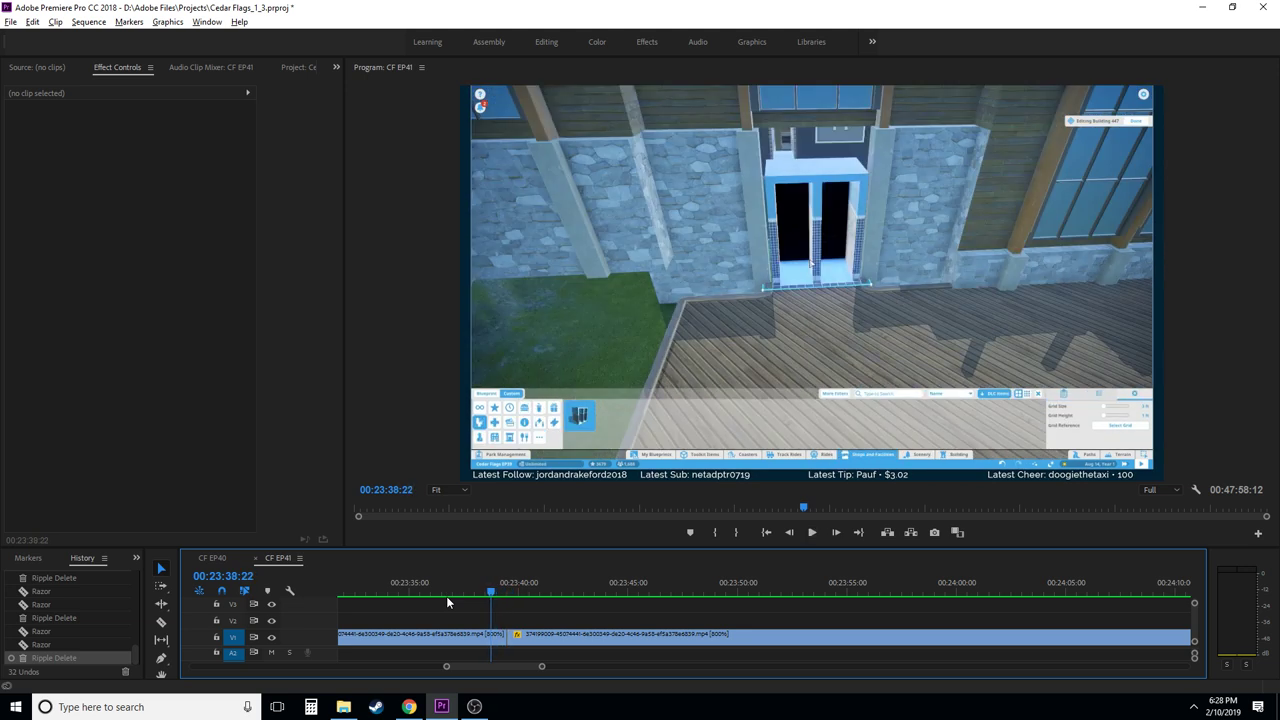
key(Right)
key(Right)
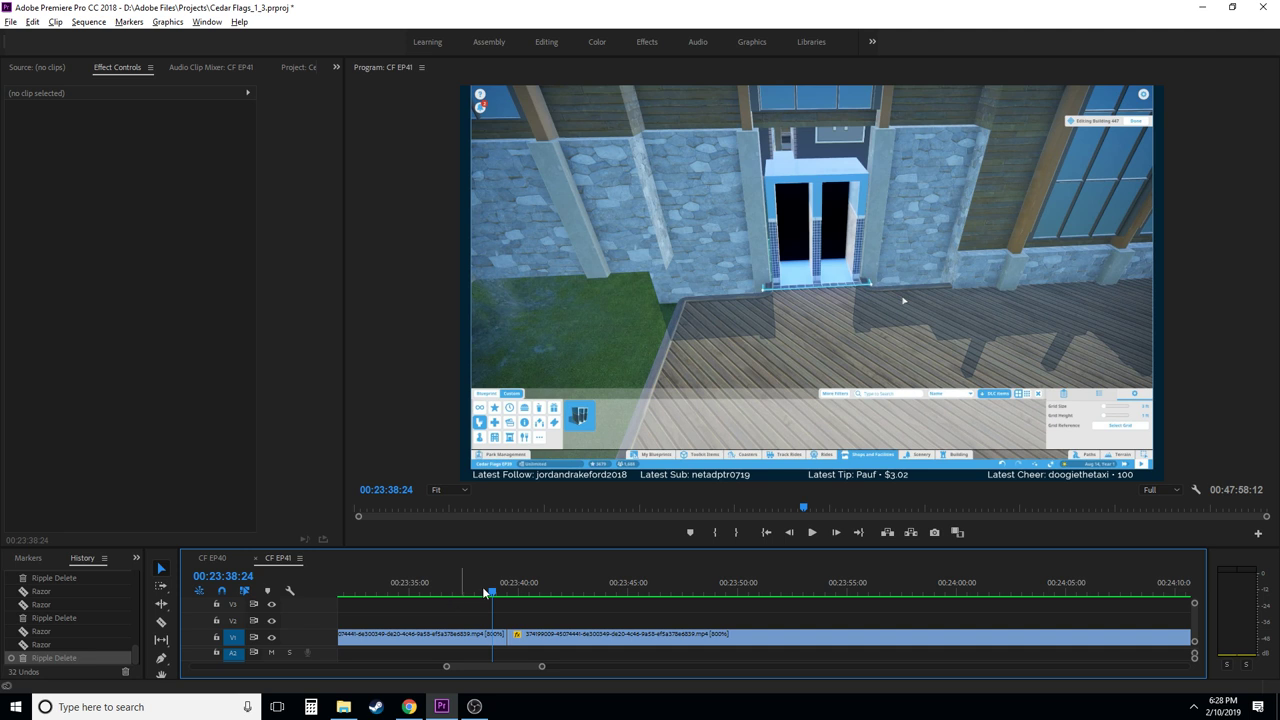
key(c)
click(501, 640)
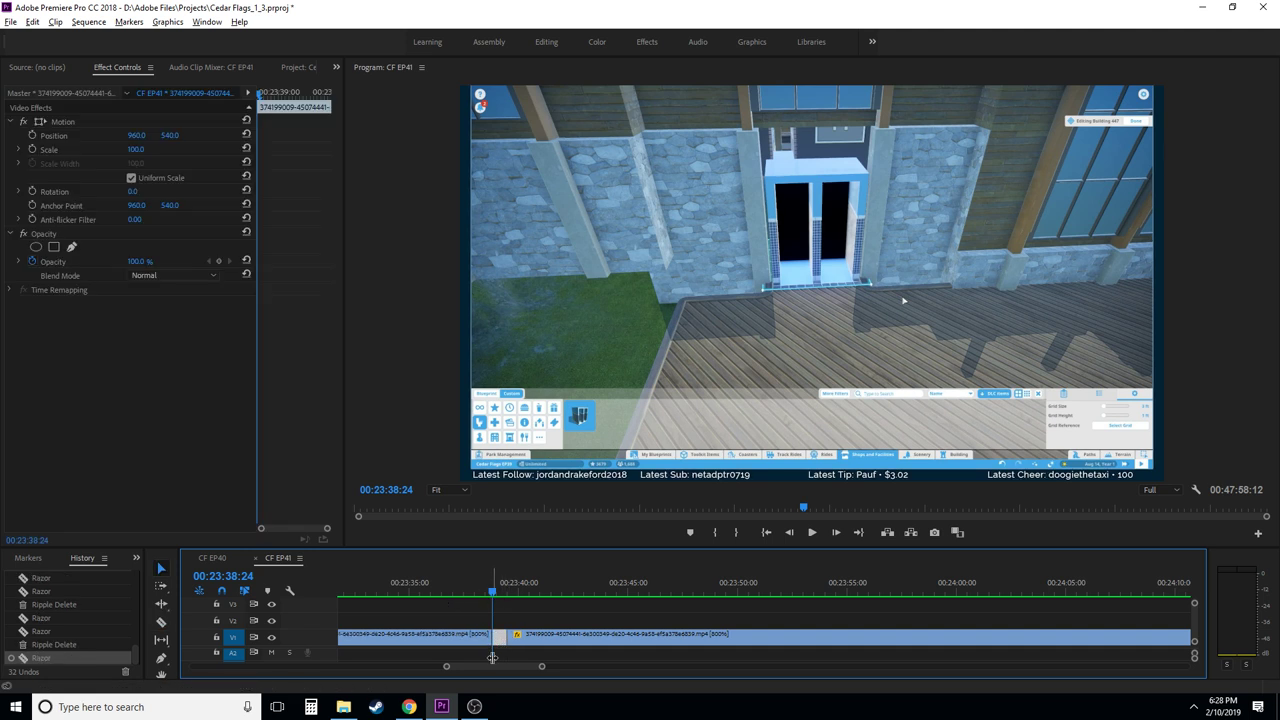
key(shift+Delete)
- Review the footage from 00:23:36:16 onward and split the V1 clip at 00:24:38:28, just before the game's options menu appears
click(444, 592)
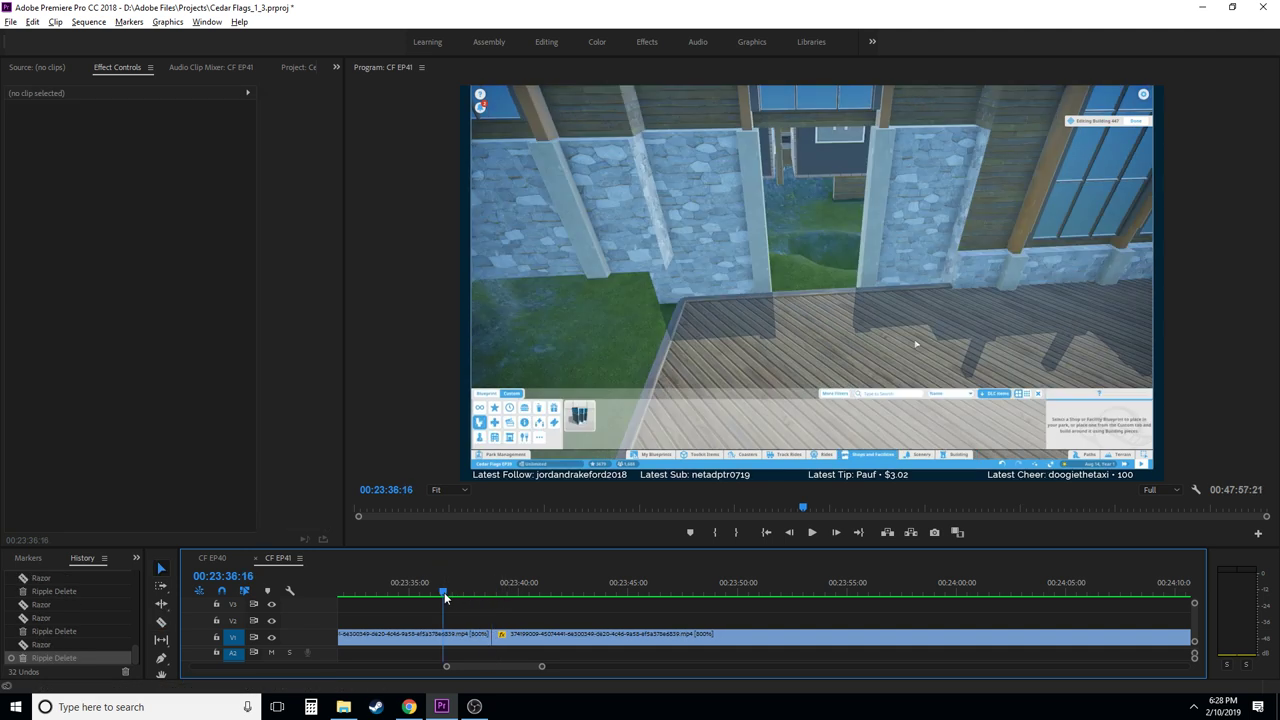
key(c)
key(space)
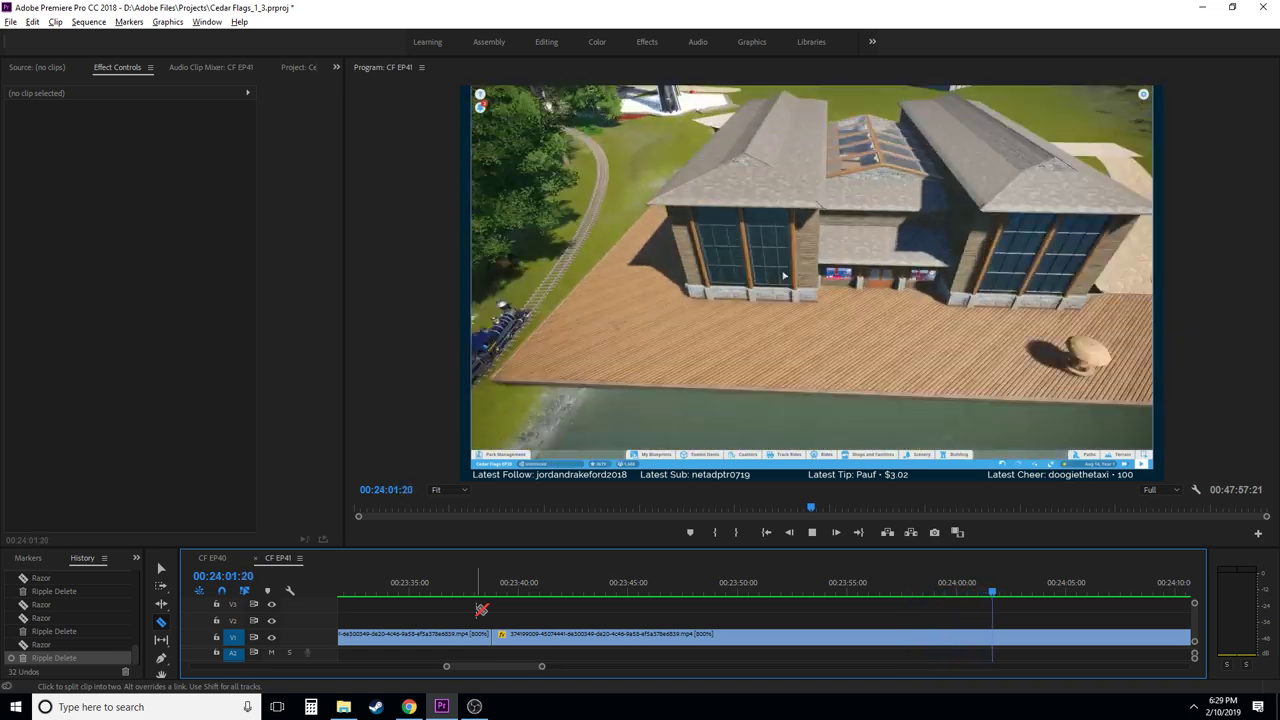
key(space)
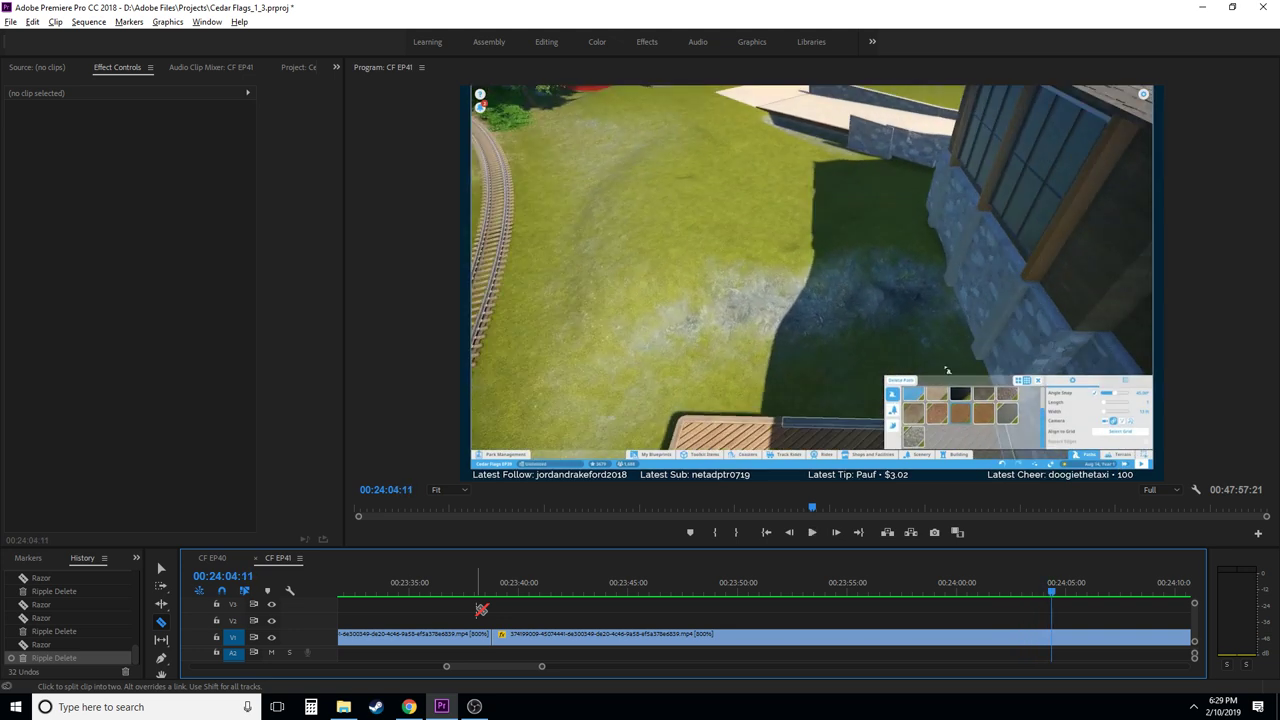
key(space)
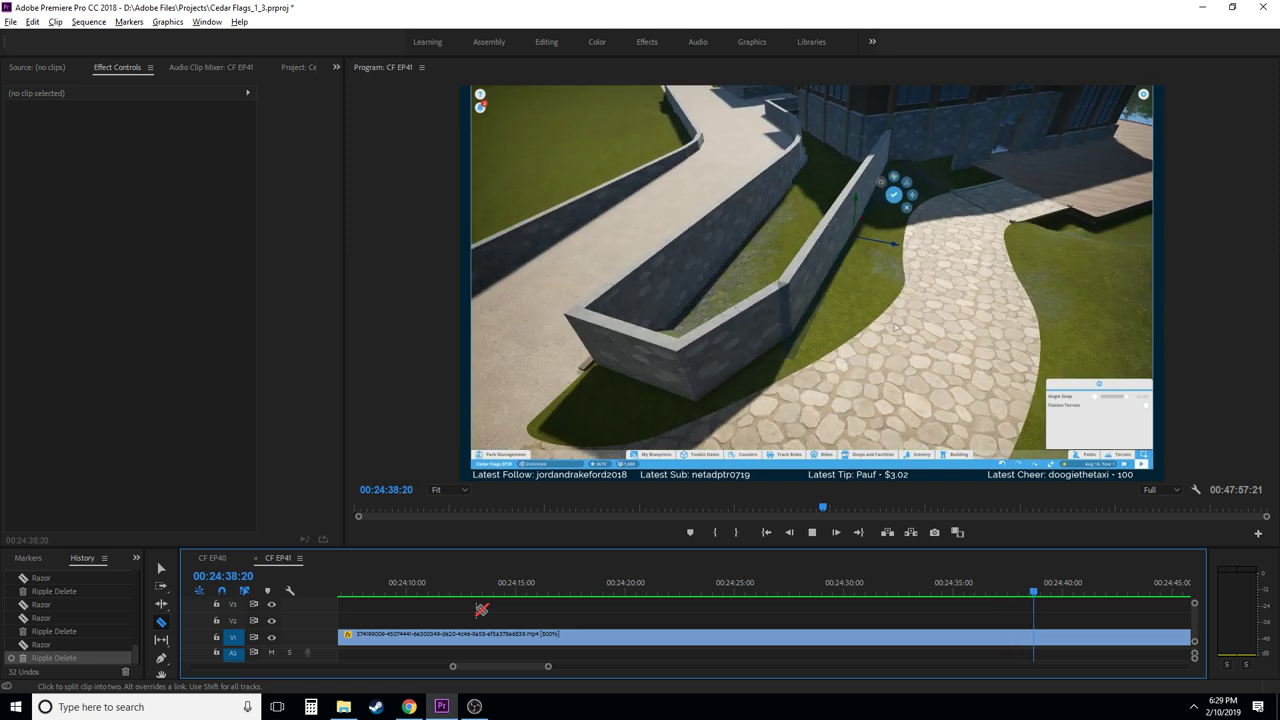
key(space)
key(Left)
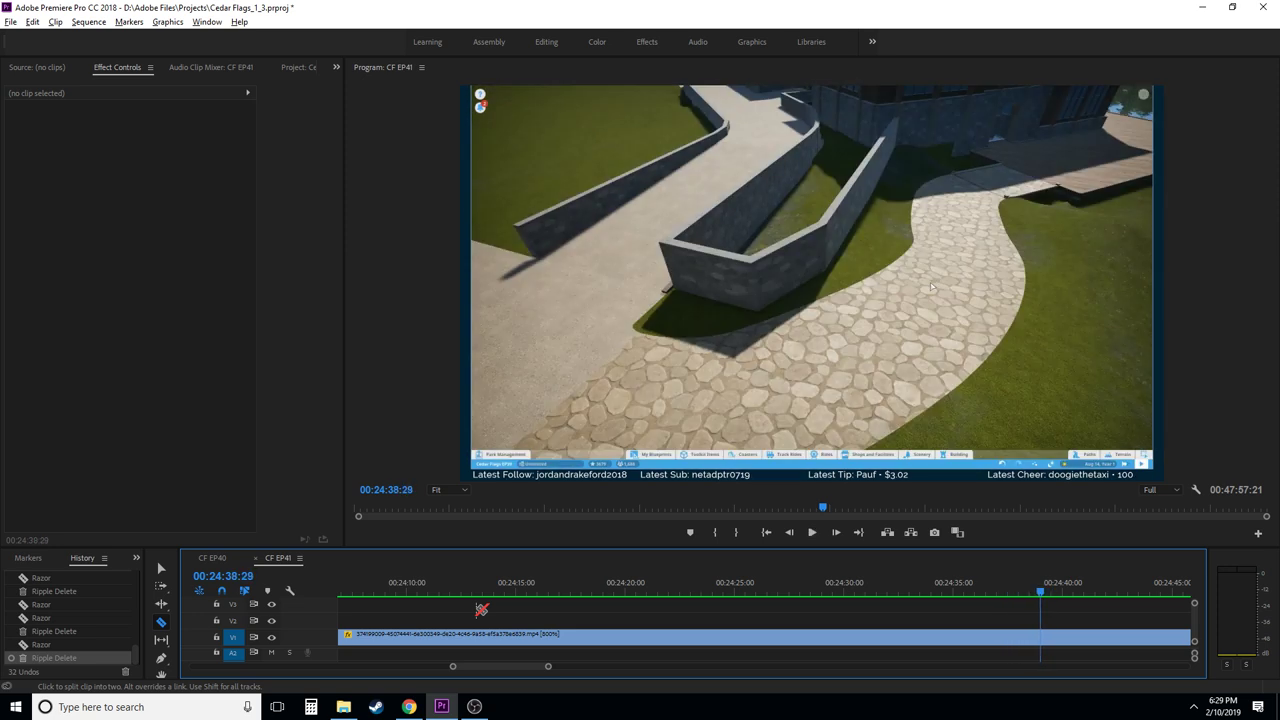
key(Right)
key(Right)
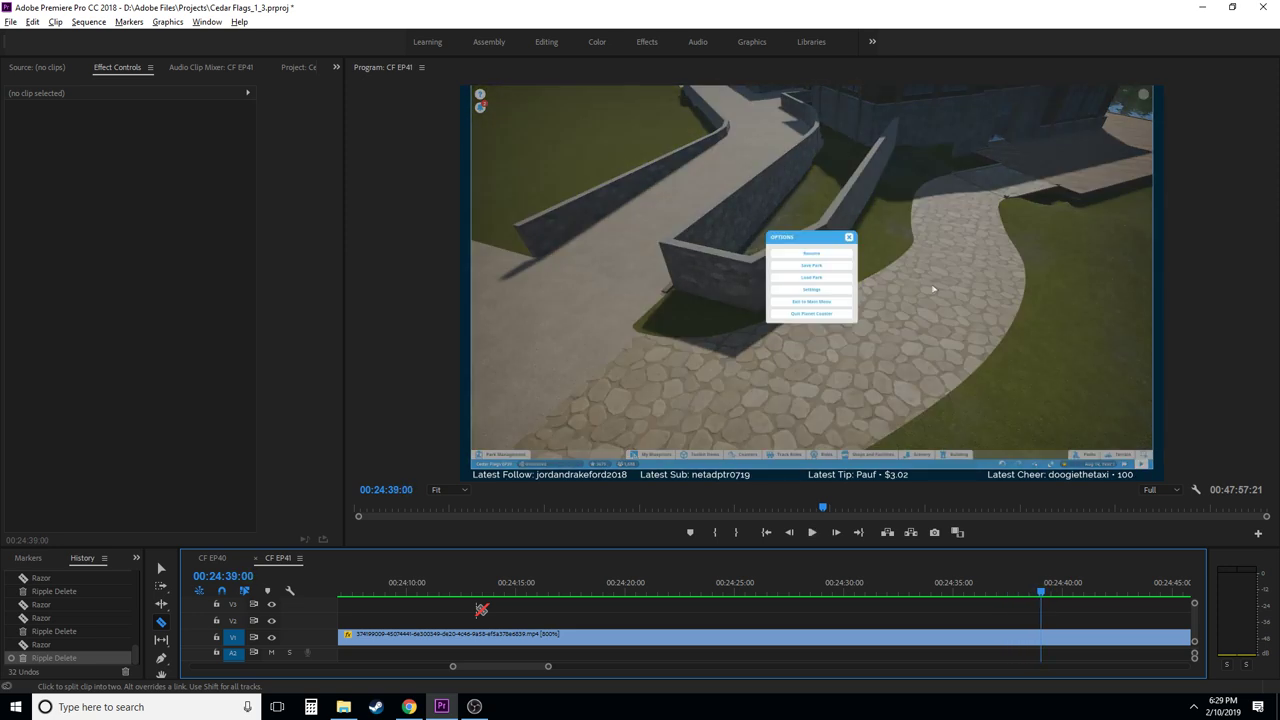
key(Left)
key(Left)
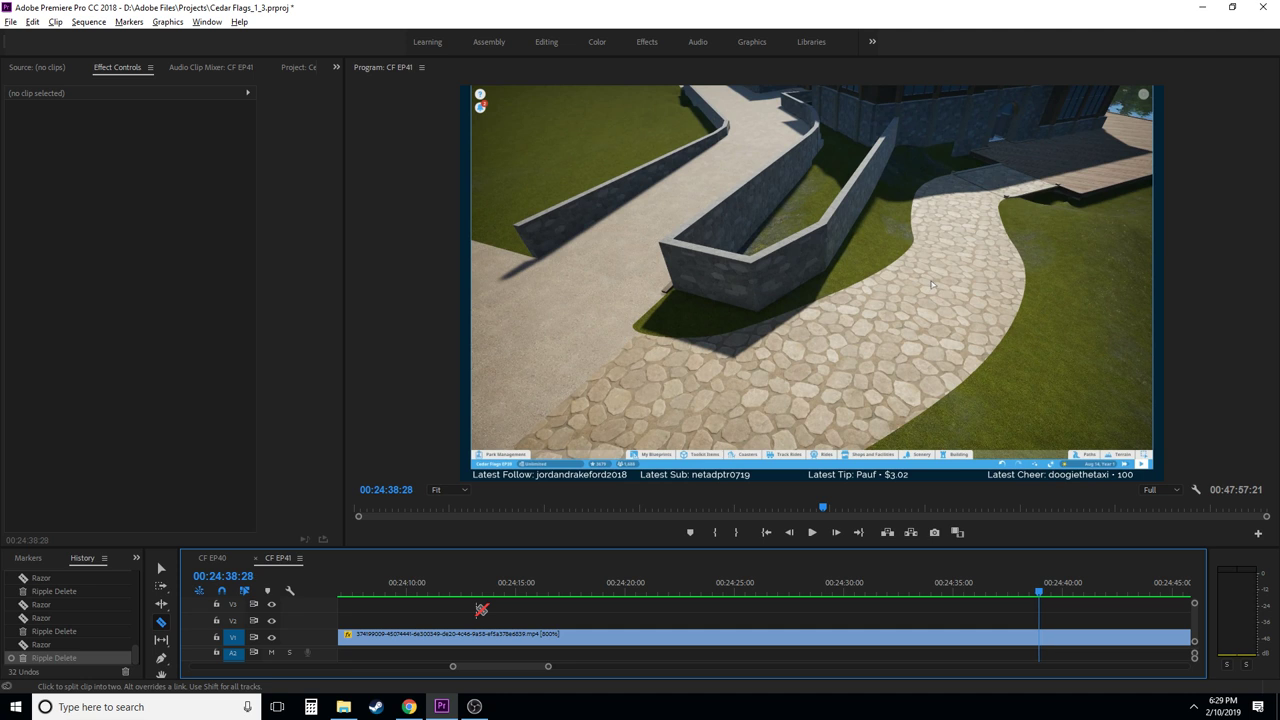
click(1043, 639)
- Split the clip again at 00:24:39:03 and ripple delete the short options-menu piece between the cuts
key(Right)
key(Right)
key(Right)
key(Right)
key(Right)
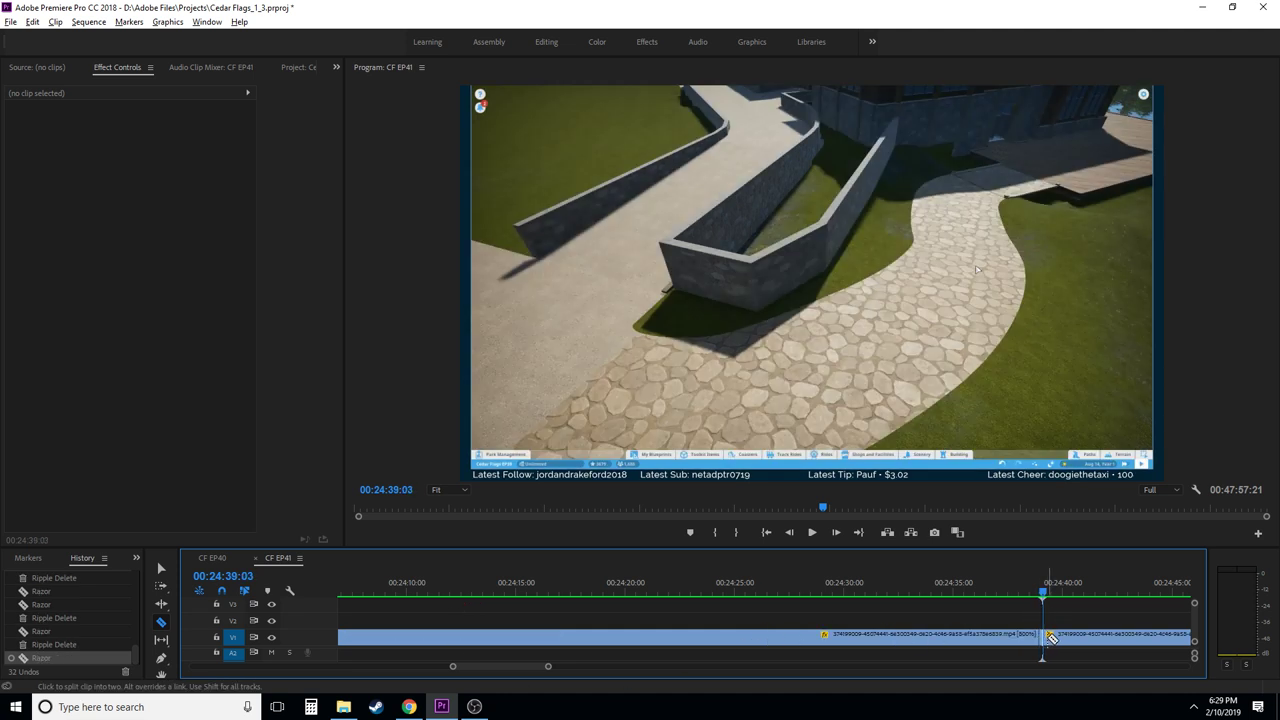
click(1049, 638)
key(v)
click(1042, 640)
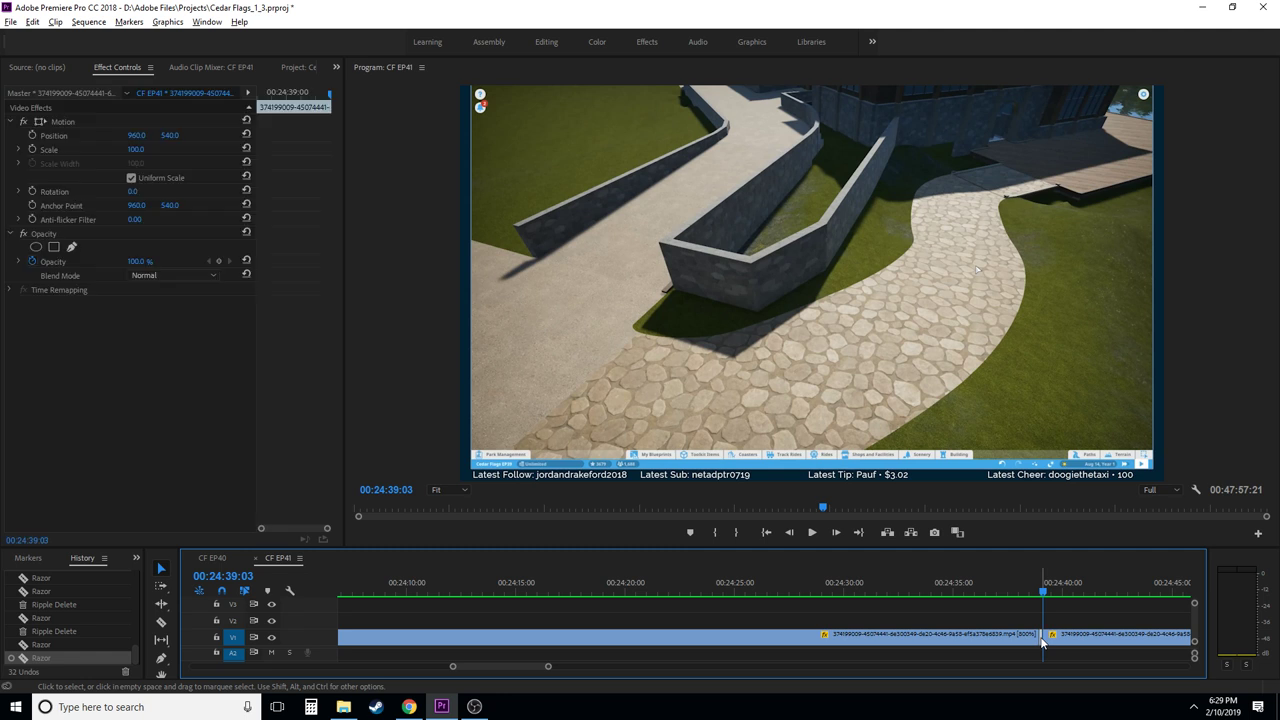
key(shift+Delete)
click(1030, 595)
key(c)
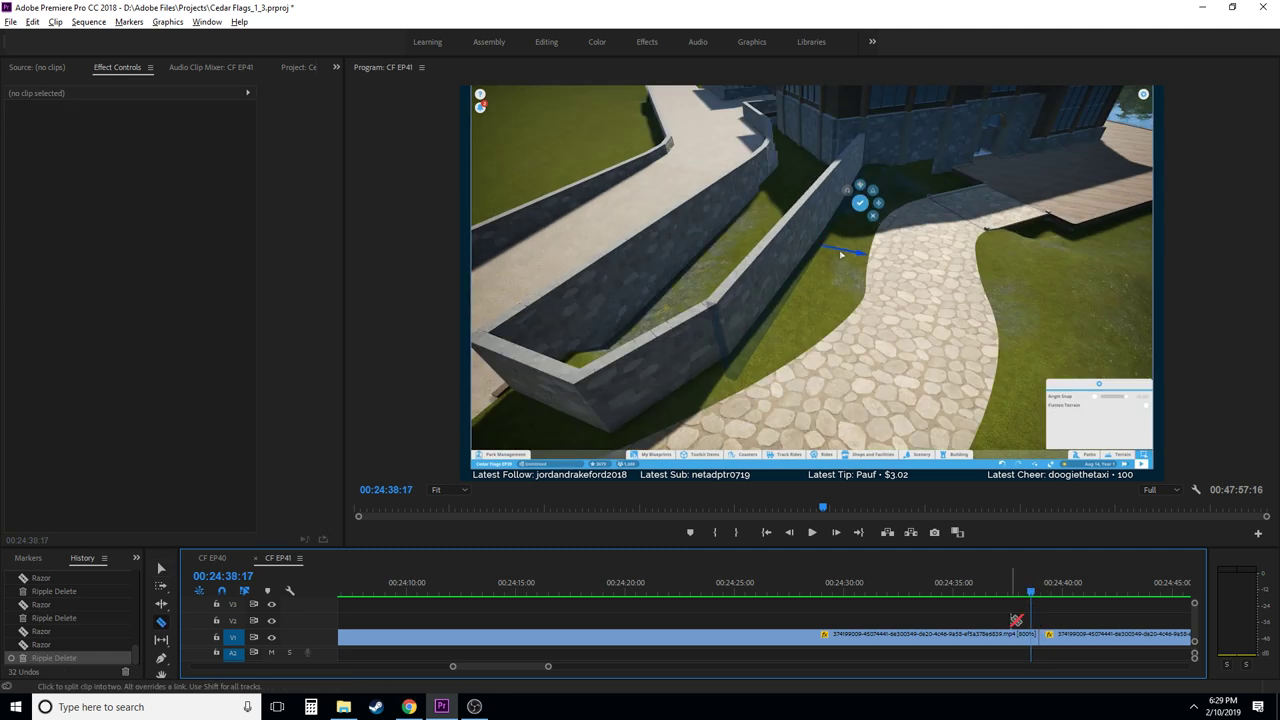
key(minus)
scroll(752, 620, down, 4)
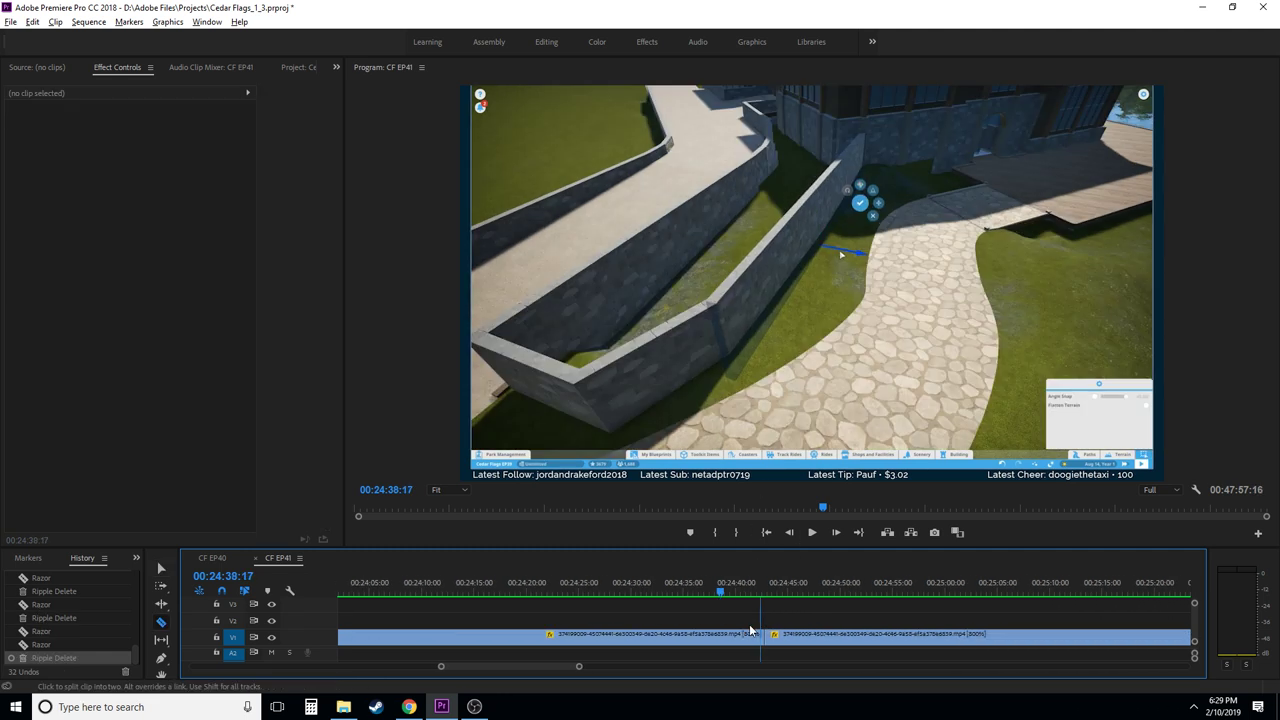
click(724, 634)
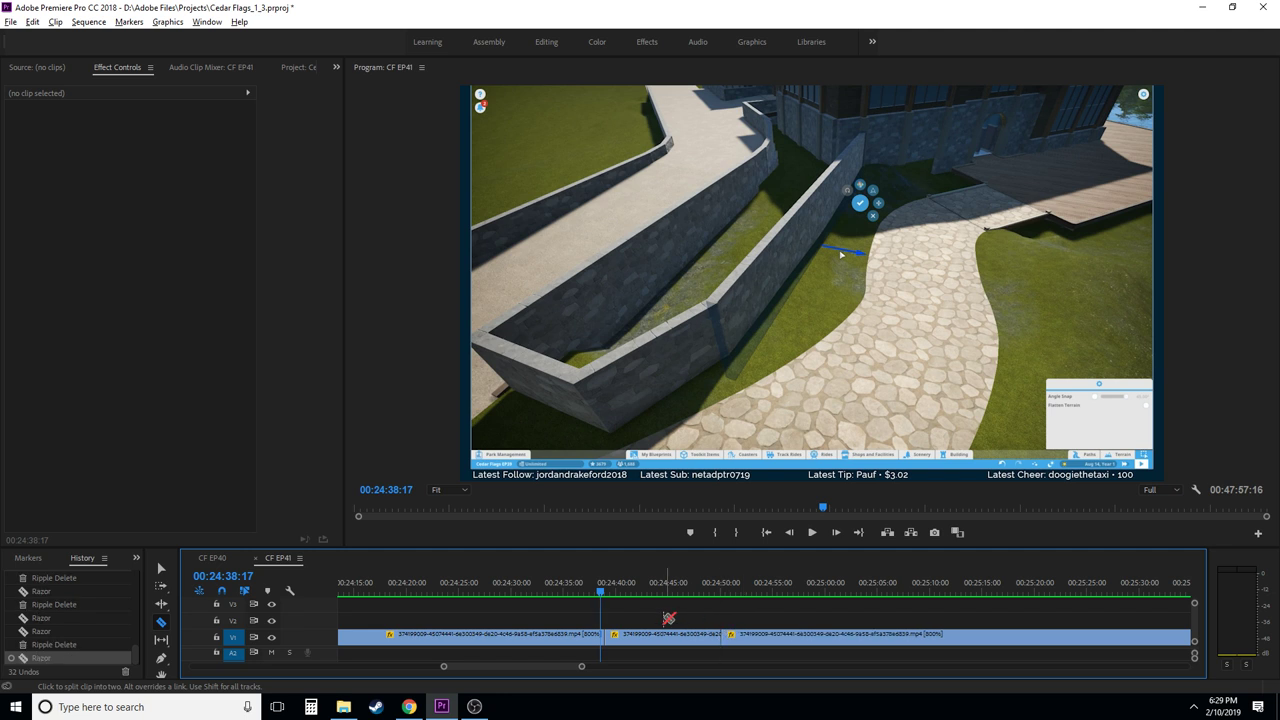
key(ctrl+z)
- Split the V1 clip at 00:24:46:13, where the selected wall pieces stand beside the building on the deck
key(v)
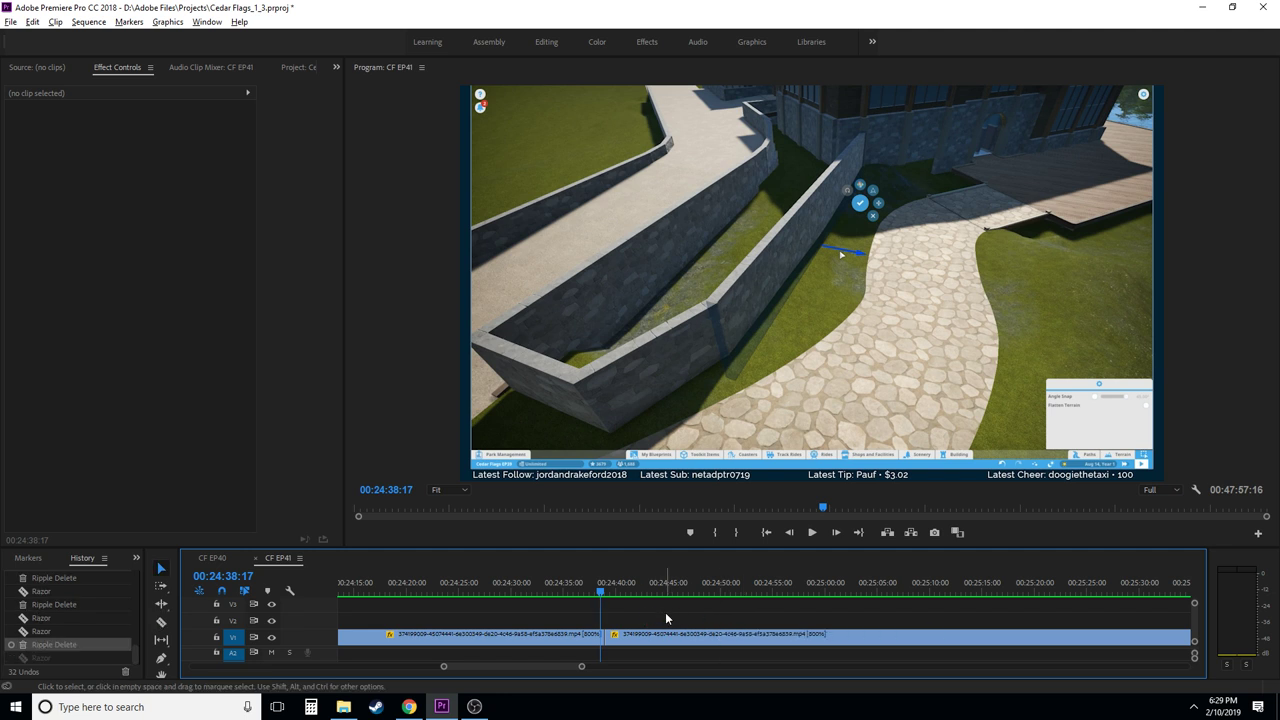
drag(635, 592, 692, 593)
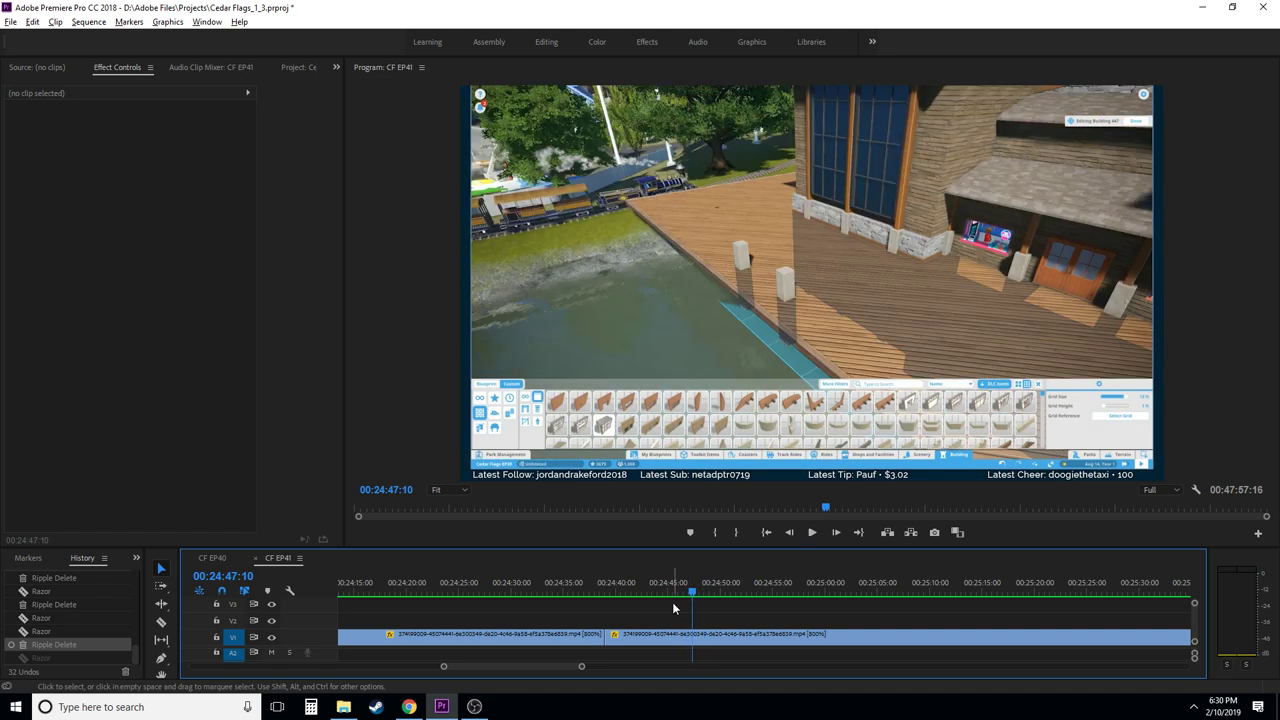
key(Left)
key(Left)
key(Left)
key(Left)
key(Left)
key(Left)
key(Left)
key(Left)
key(Left)
key(Left)
key(Left)
key(Left)
key(Left)
key(Left)
key(Left)
key(Left)
key(Left)
key(Left)
key(Left)
key(Left)
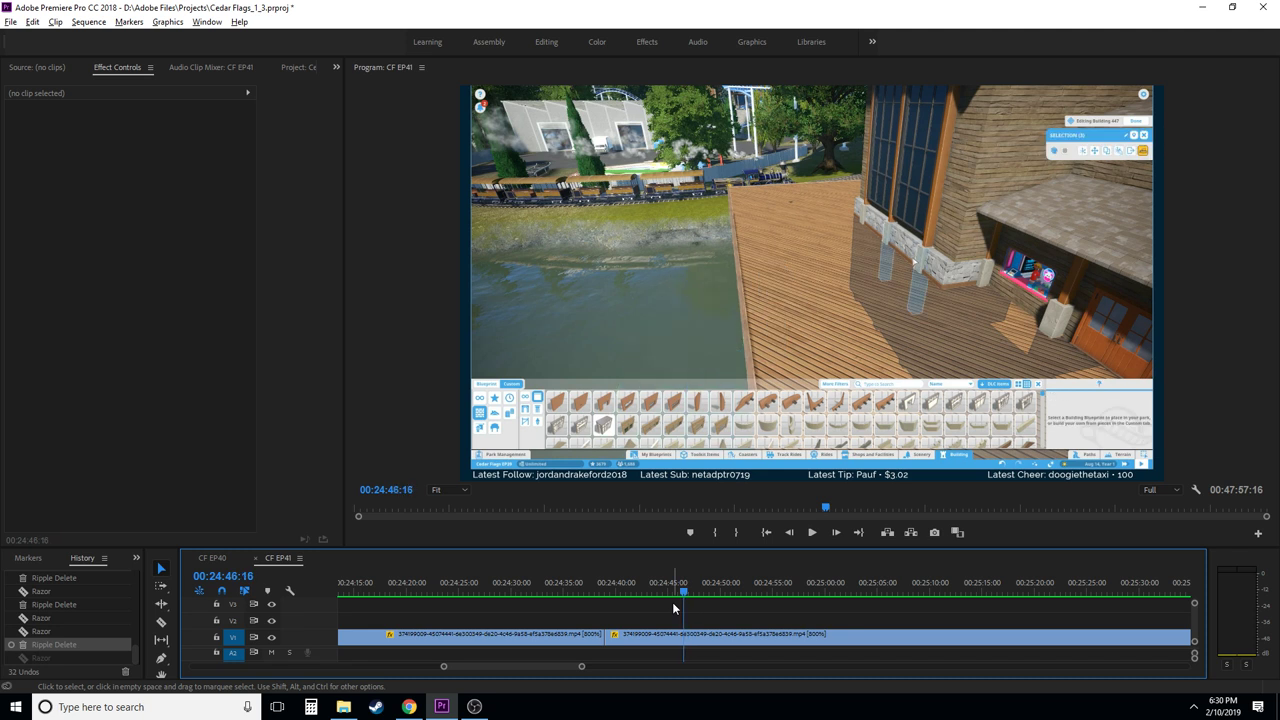
key(c)
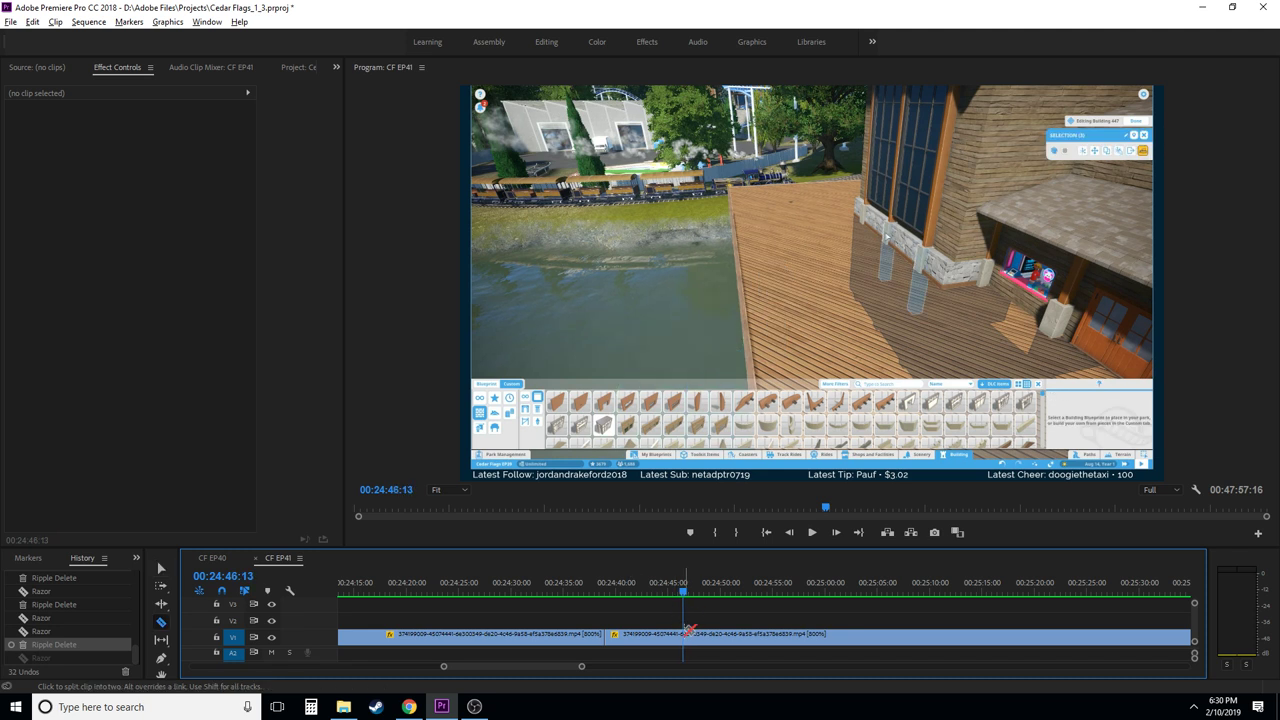
click(688, 637)
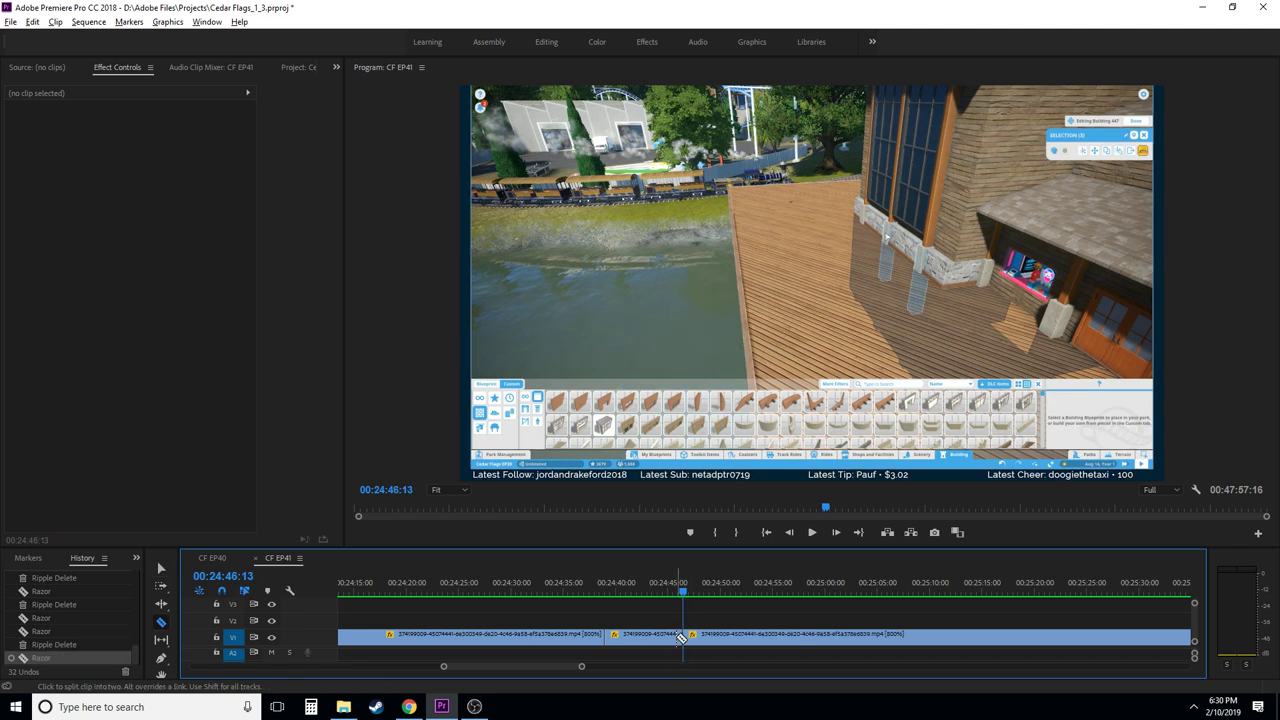
- Ripple delete the clip piece between the previous join and the cut at 00:24:46:13
key(v)
drag(654, 594, 598, 588)
click(651, 636)
key(shift+Delete)
- Review the footage from 00:24:38:10 onward and split the V1 clip at 00:24:59:09, where the stone wall stands between the columns
click(602, 588)
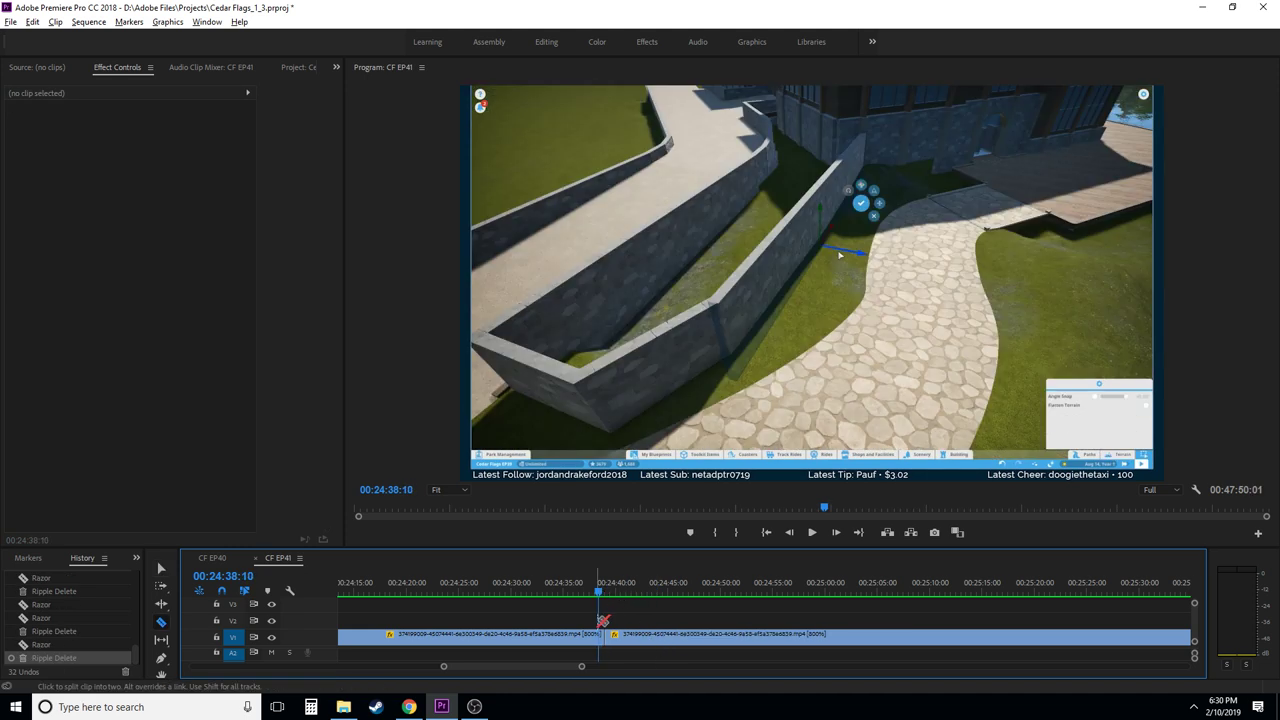
key(c)
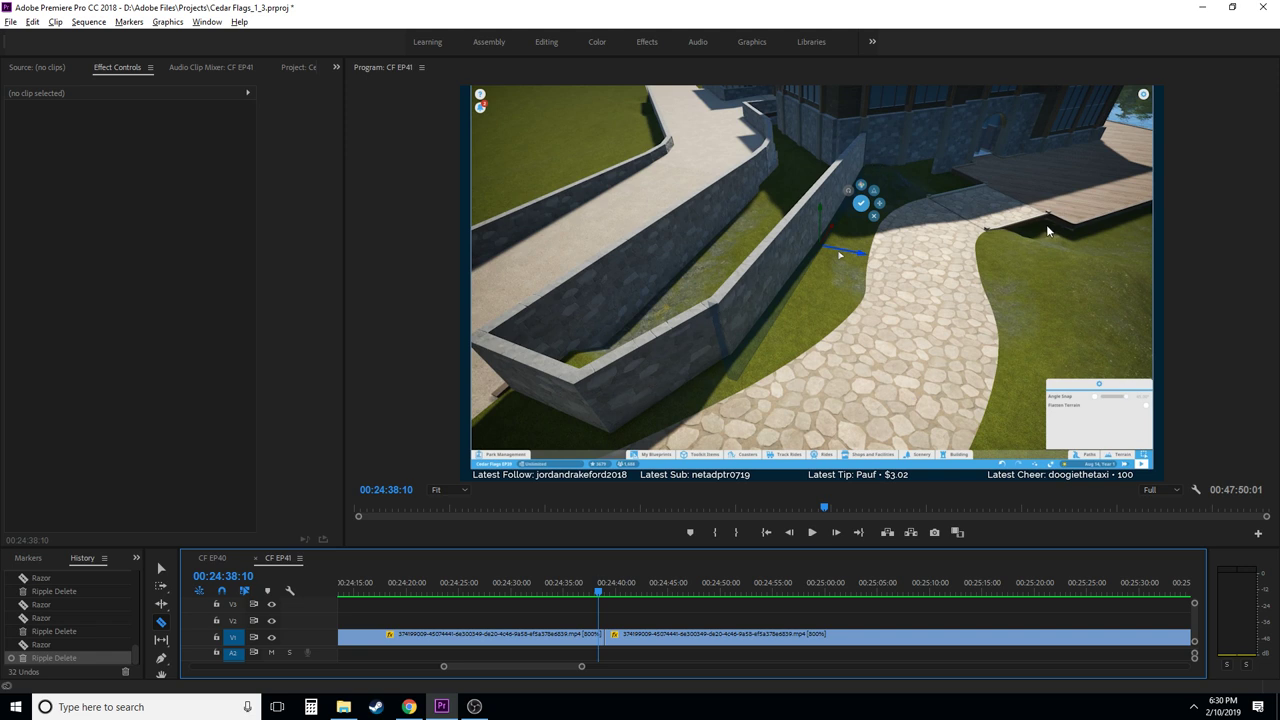
key(space)
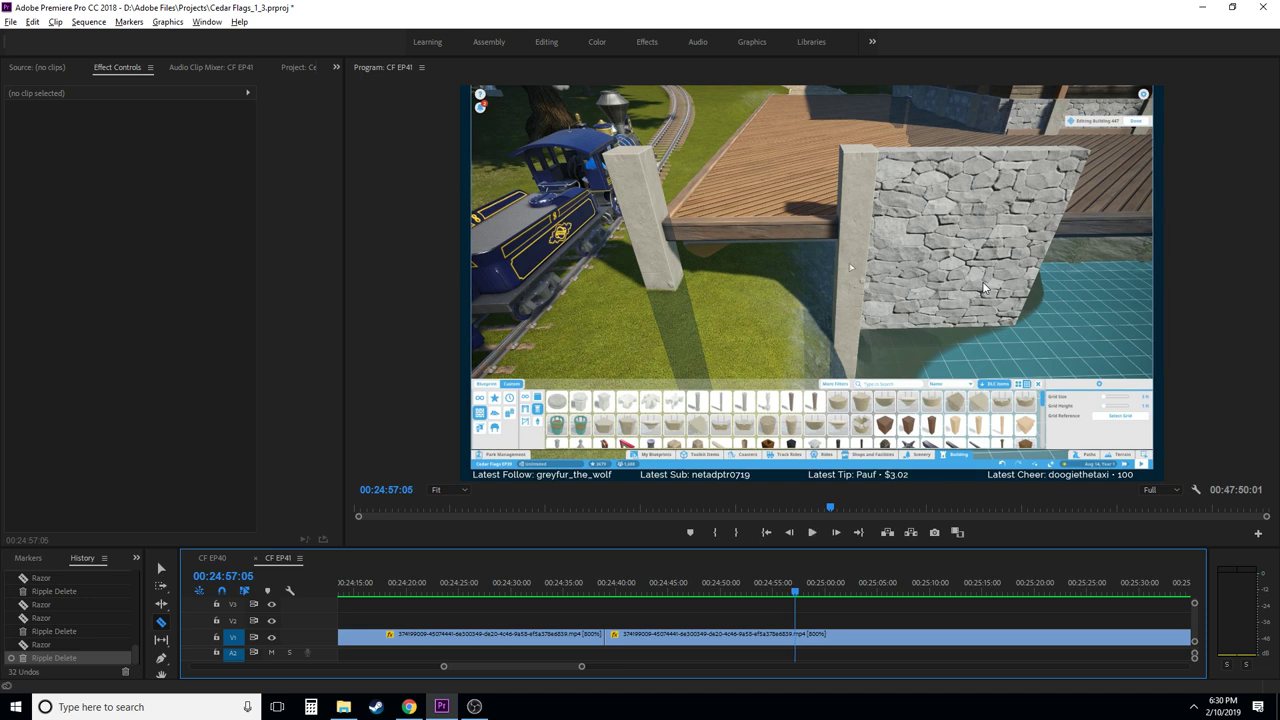
key(j)
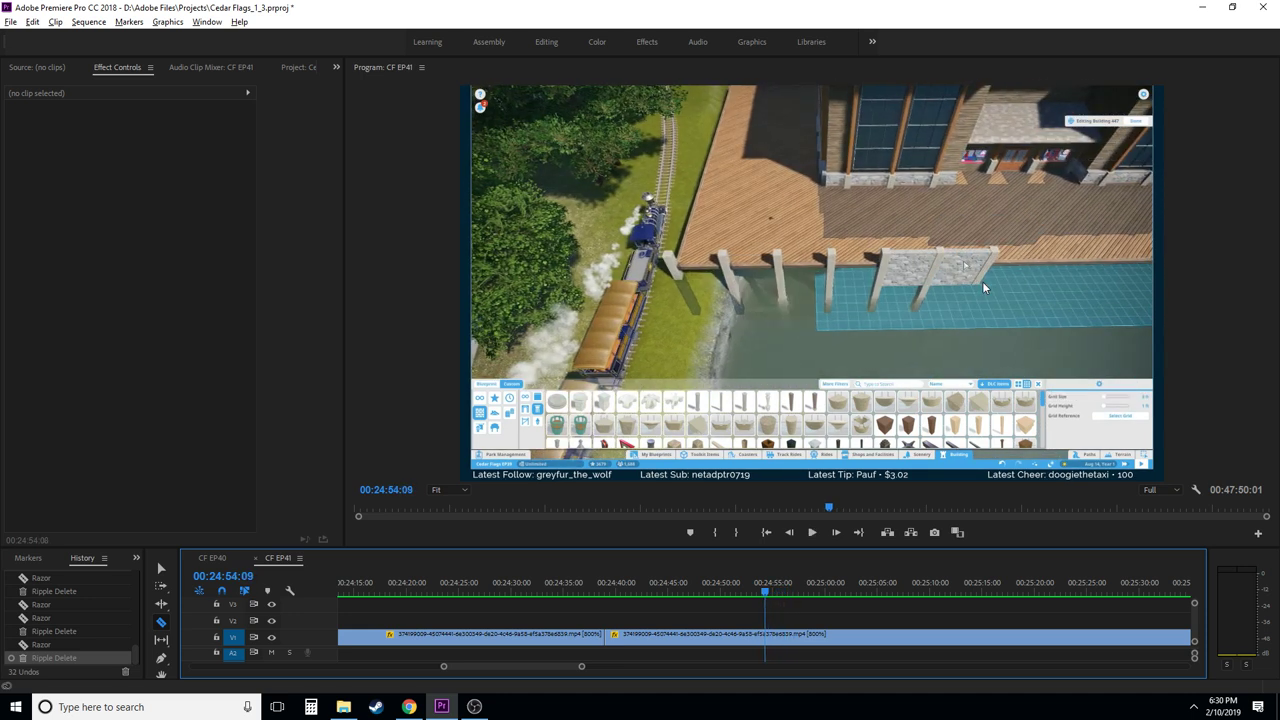
key(l)
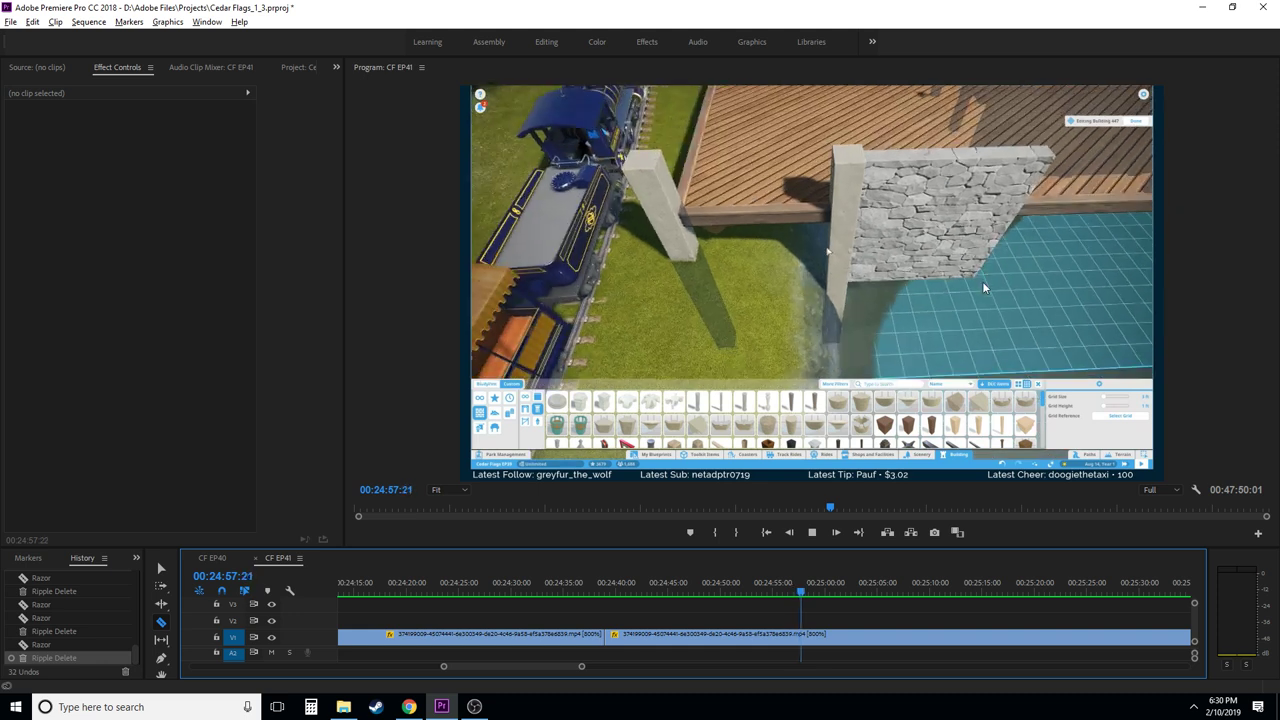
key(k)
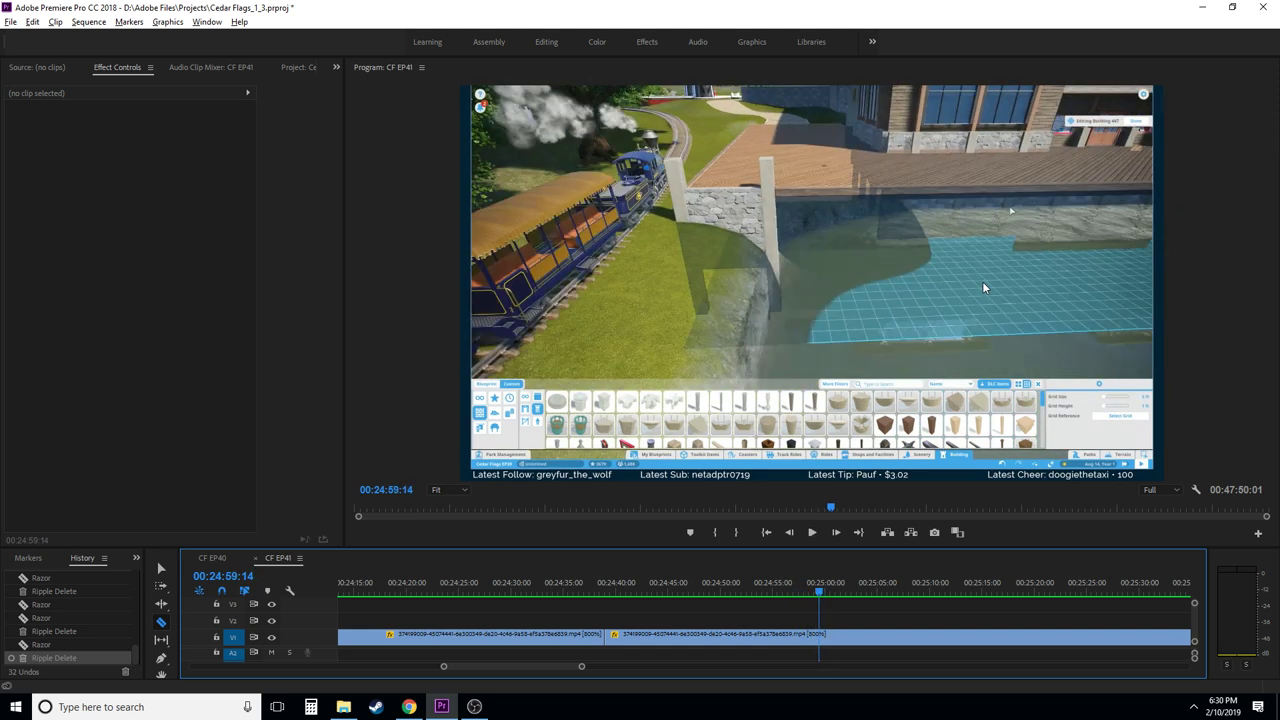
key(Left)
key(Left)
key(Left)
key(Left)
key(Left)
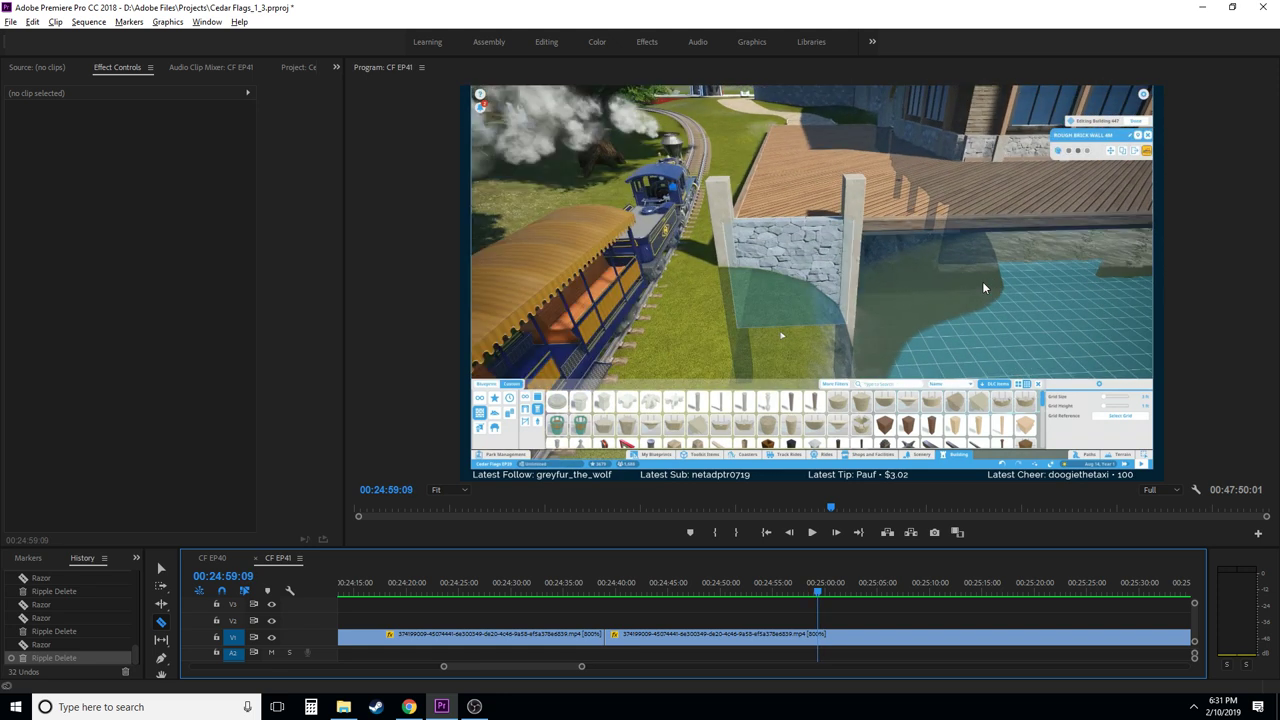
key(Right)
key(Left)
click(824, 648)
- Ripple delete the V1 clip piece between the previous join and the cut at 00:24:59:09
key(v)
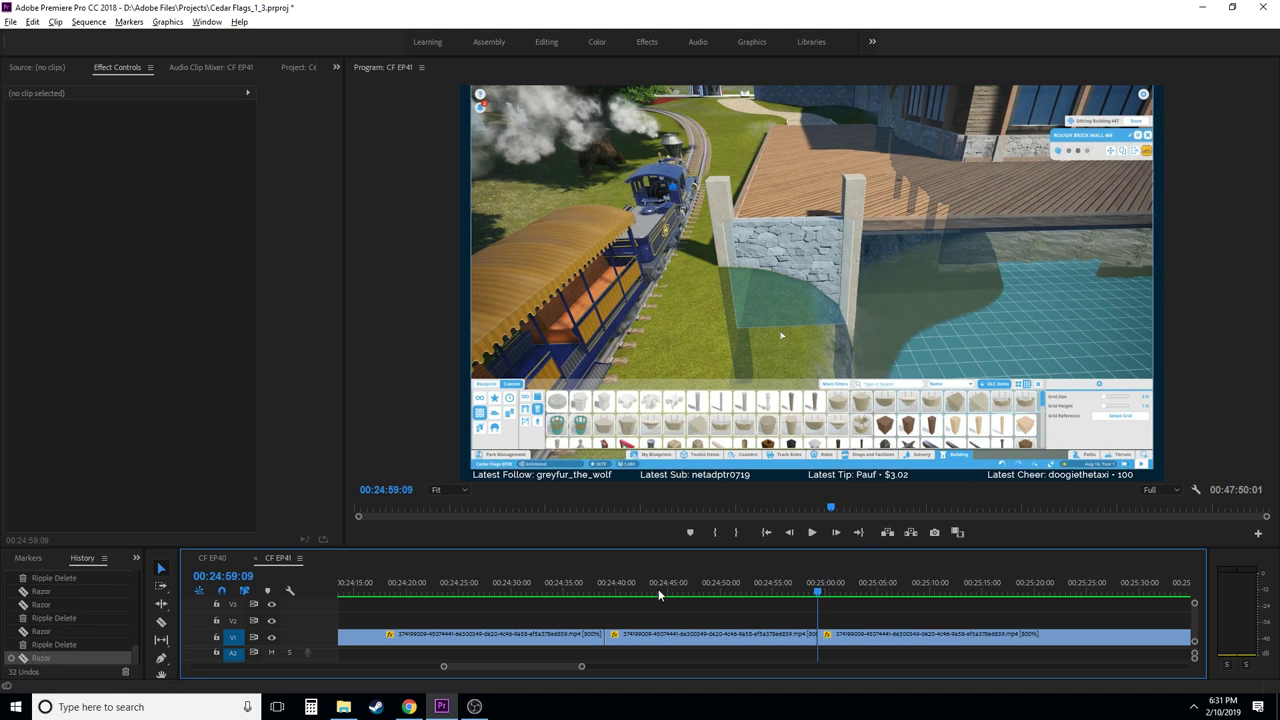
drag(640, 594, 617, 597)
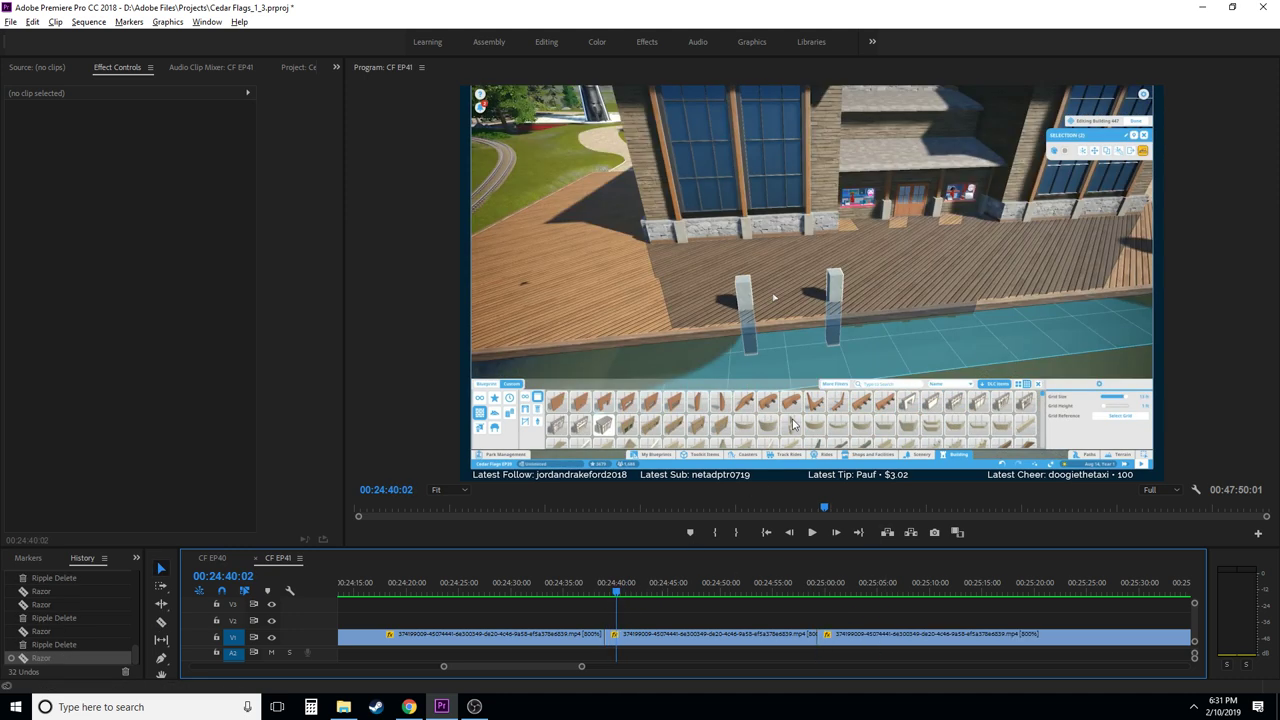
click(695, 634)
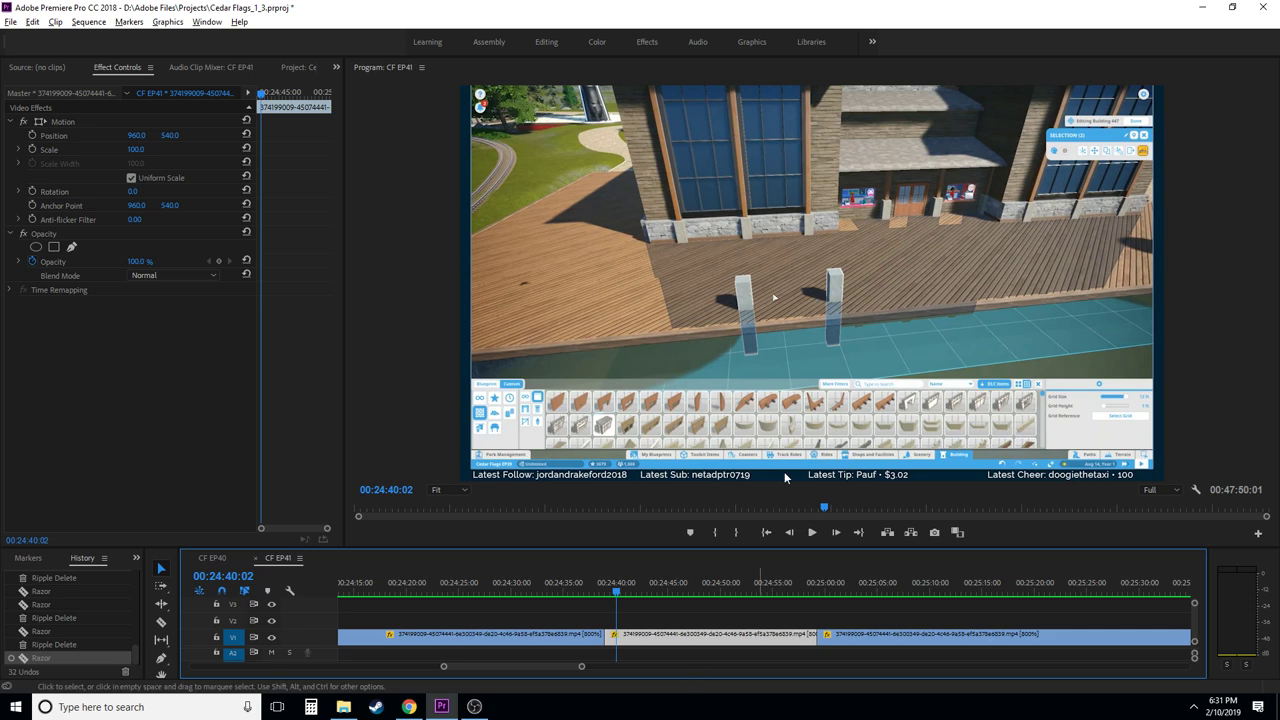
key(shift+Delete)
- Review the footage around the new join frame by frame and split the V1 clip at 00:24:41:16, while the building parts list is being browsed
key(space)
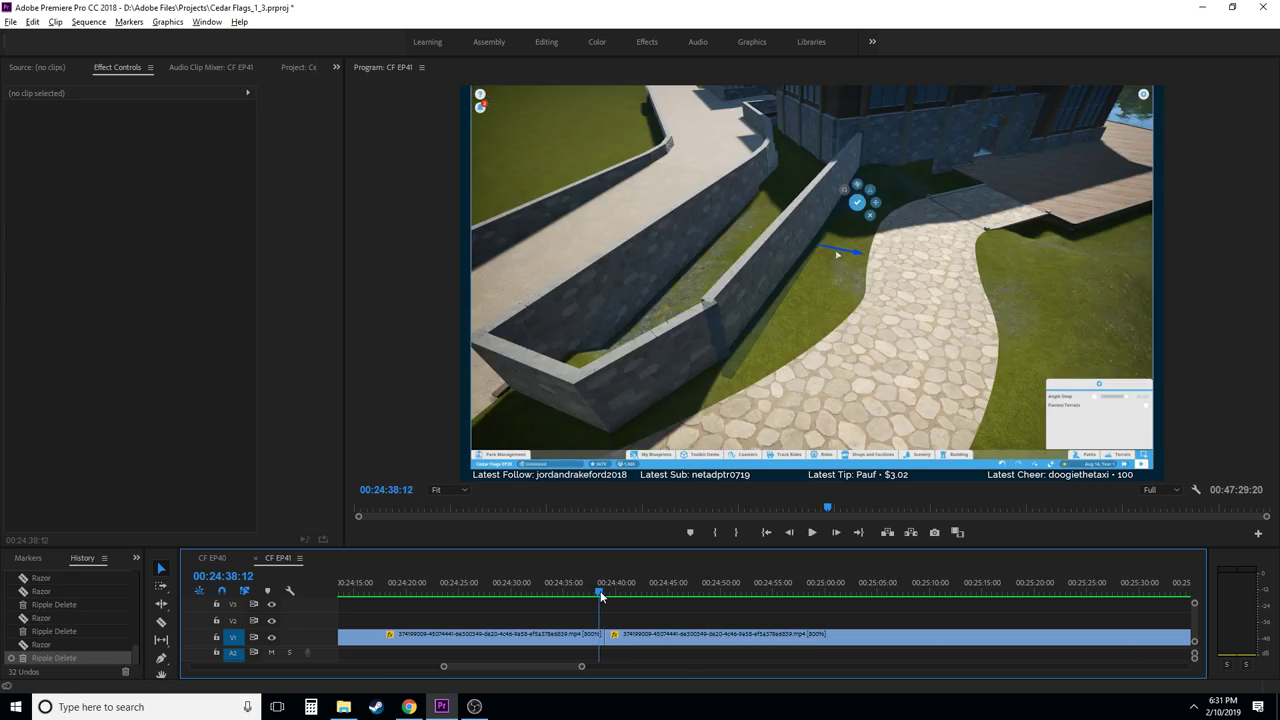
key(c)
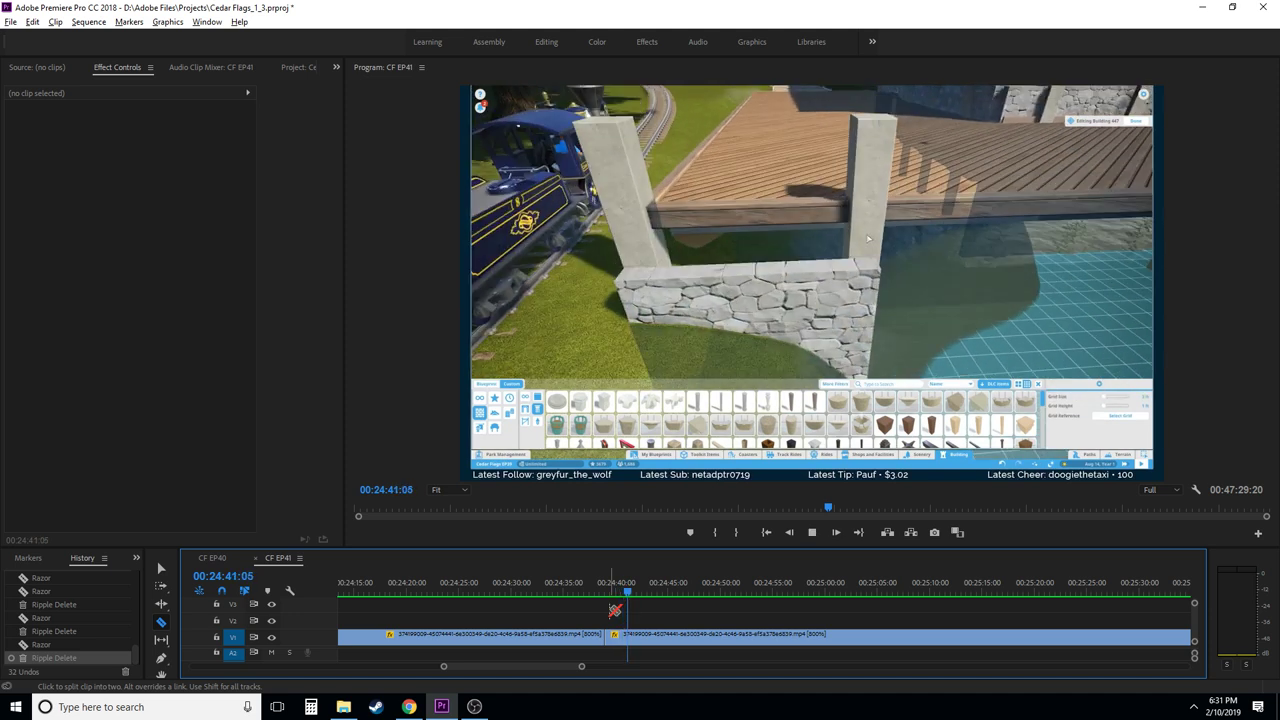
key(space)
key(Left)
key(Left)
key(Left)
key(Left)
key(Left)
key(Left)
key(Left)
key(Left)
key(Left)
key(Left)
key(Left)
key(Left)
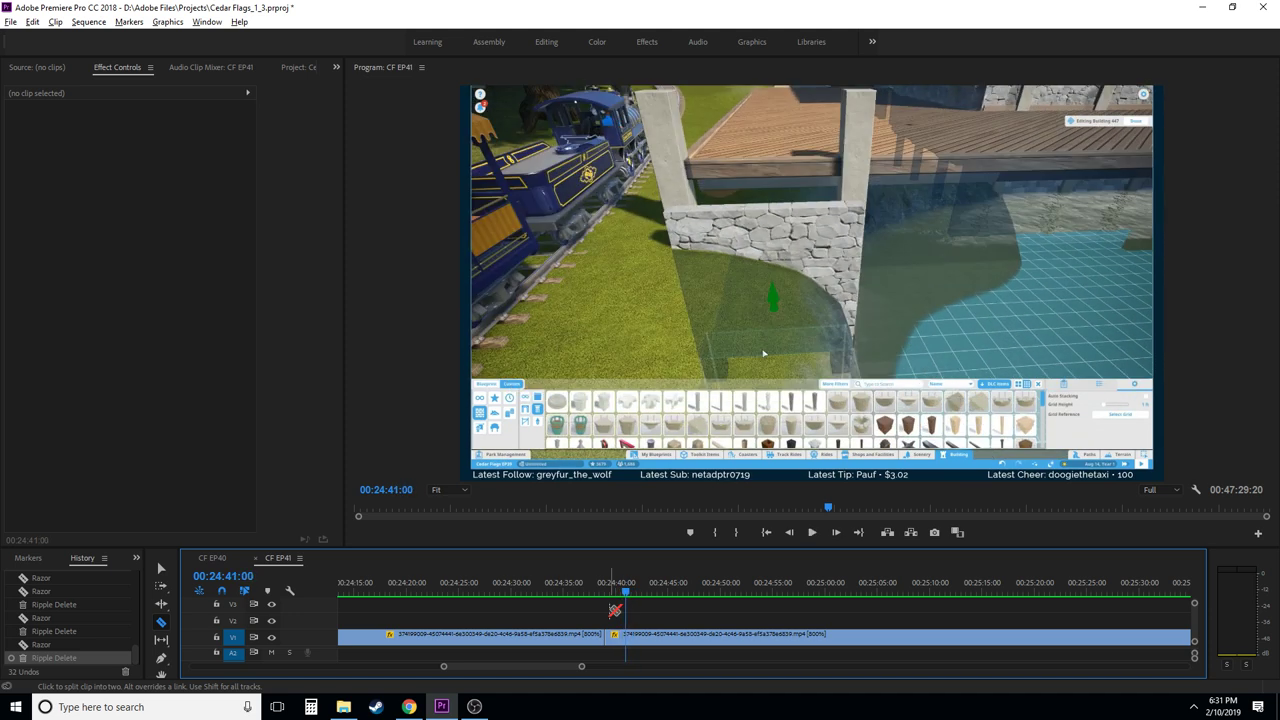
key(Right)
key(Right)
key(Right)
key(Right)
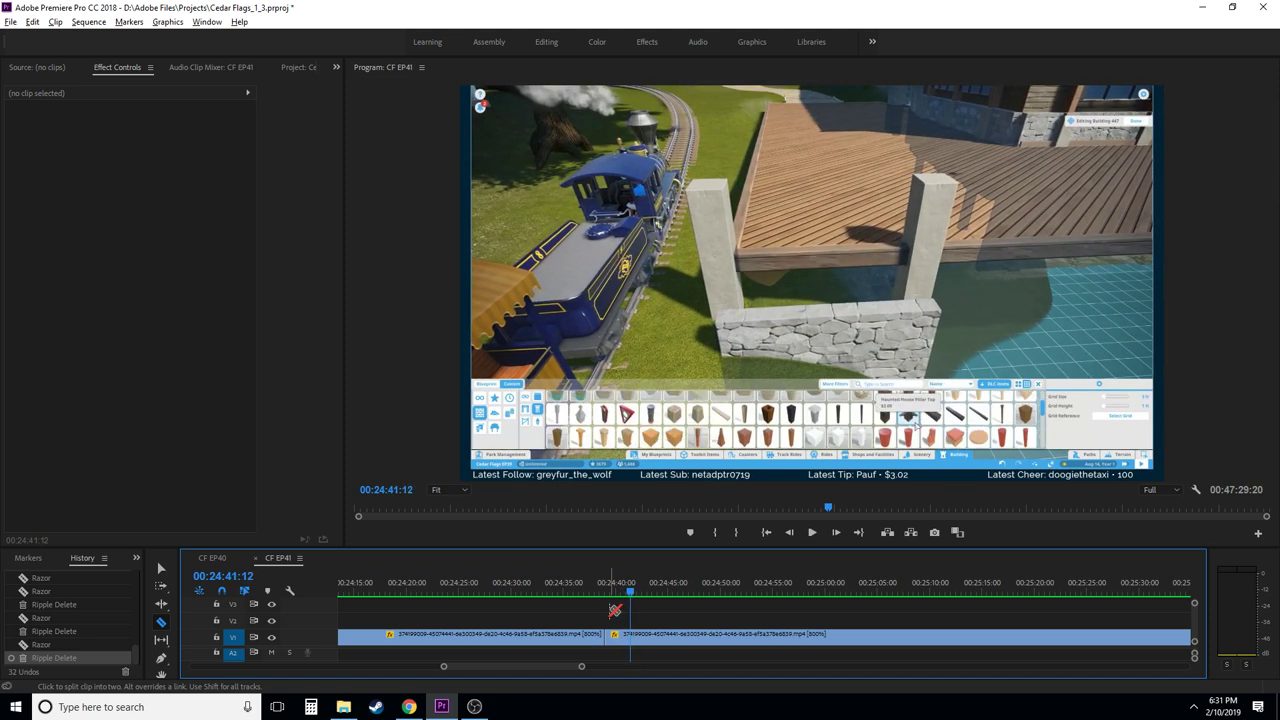
key(Right)
key(Right)
key(Right)
key(Right)
key(Right)
key(Right)
key(Right)
key(Right)
key(Right)
key(Right)
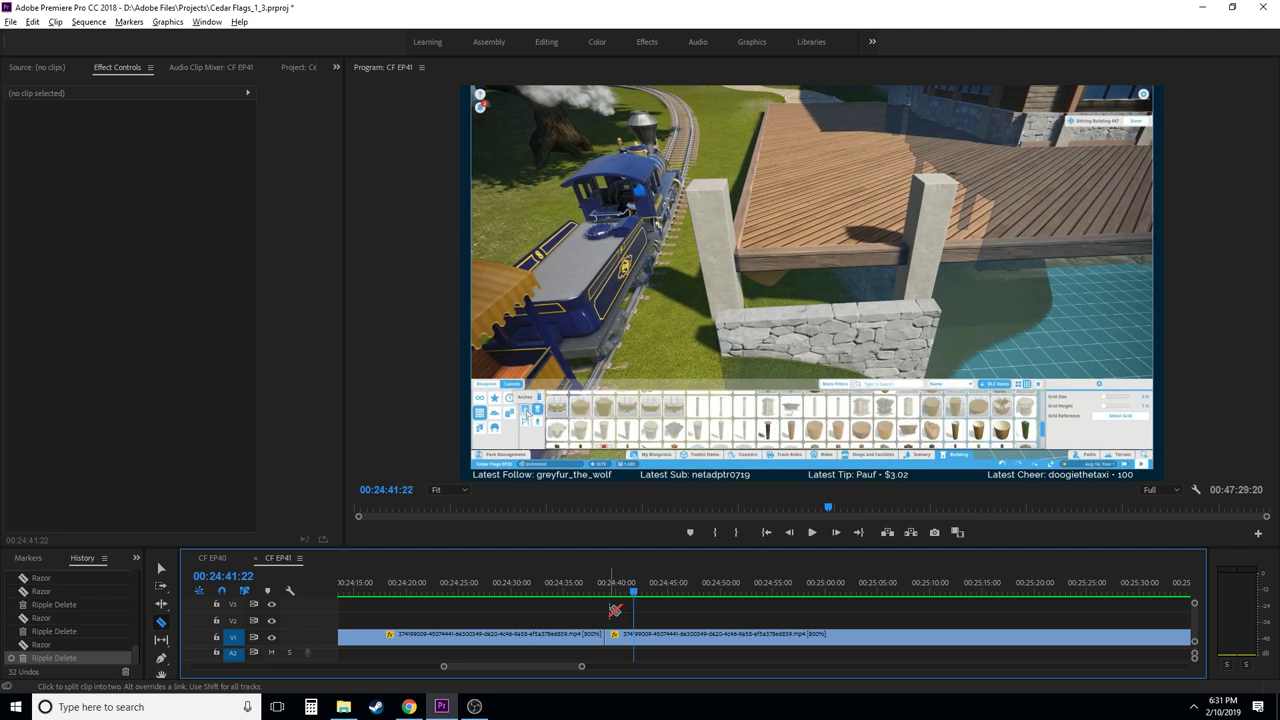
key(Right)
key(Right)
key(Right)
key(Right)
key(Right)
key(Right)
key(Right)
key(Right)
key(Right)
key(Right)
key(Right)
key(Right)
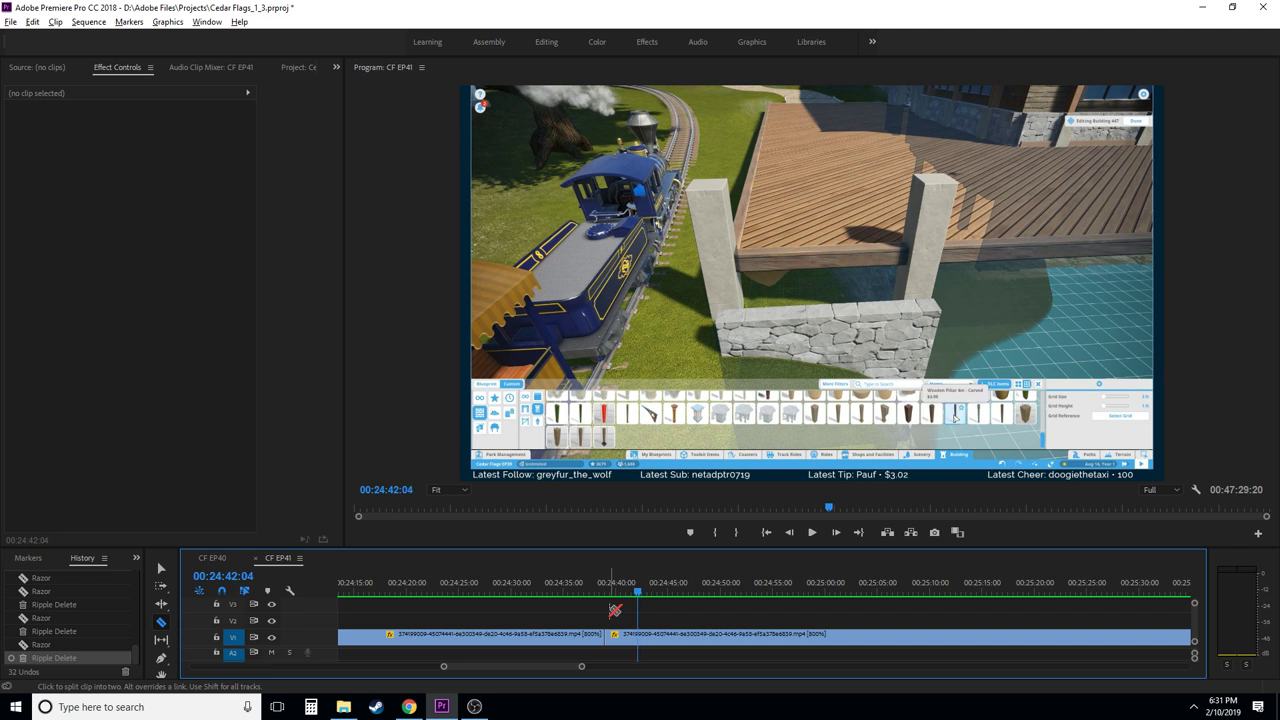
key(Left)
key(Left)
key(Left)
key(Left)
key(Left)
key(Left)
key(Left)
key(Left)
key(Left)
key(Left)
key(Left)
key(Left)
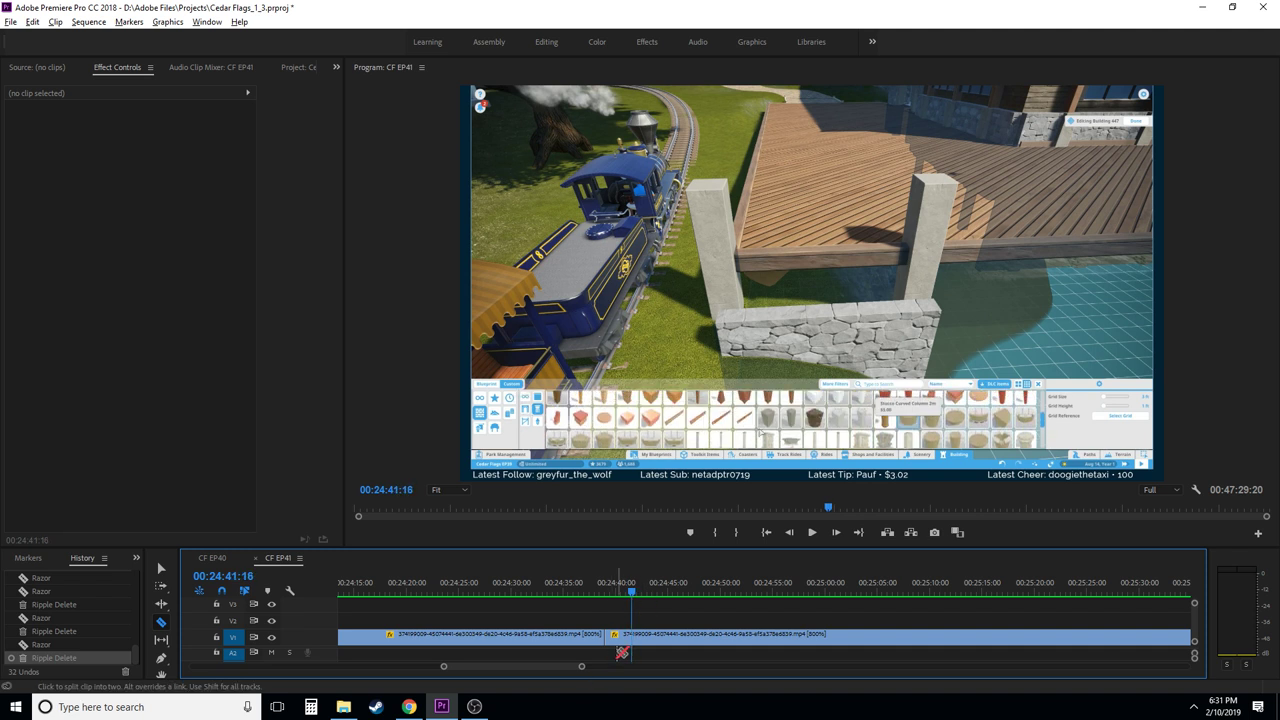
click(630, 637)
- Ripple delete the short V1 clip piece between the join and the cut at 00:24:41:16
key(v)
click(619, 641)
key(shift+Delete)
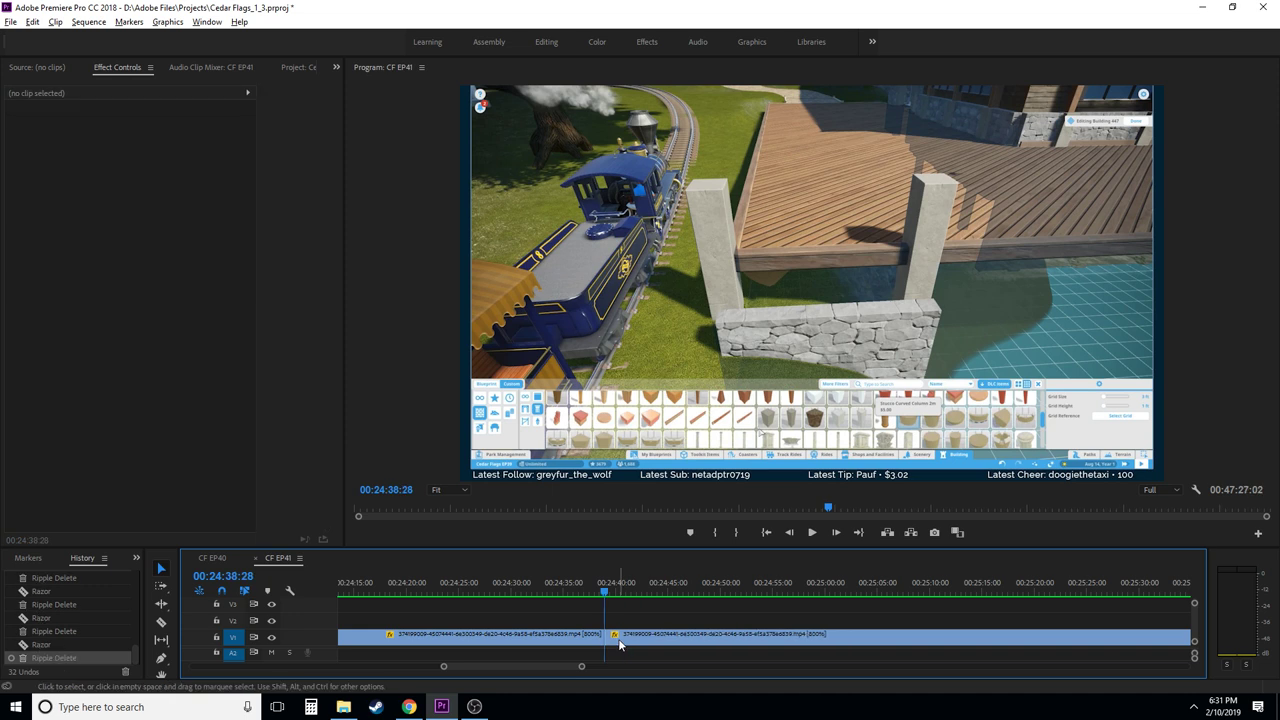
- Review the footage from 00:24:37:28 onward and split the V1 clip at 00:25:20:10, where the concrete column on the deck corner is selected
click(590, 585)
key(c)
key(space)
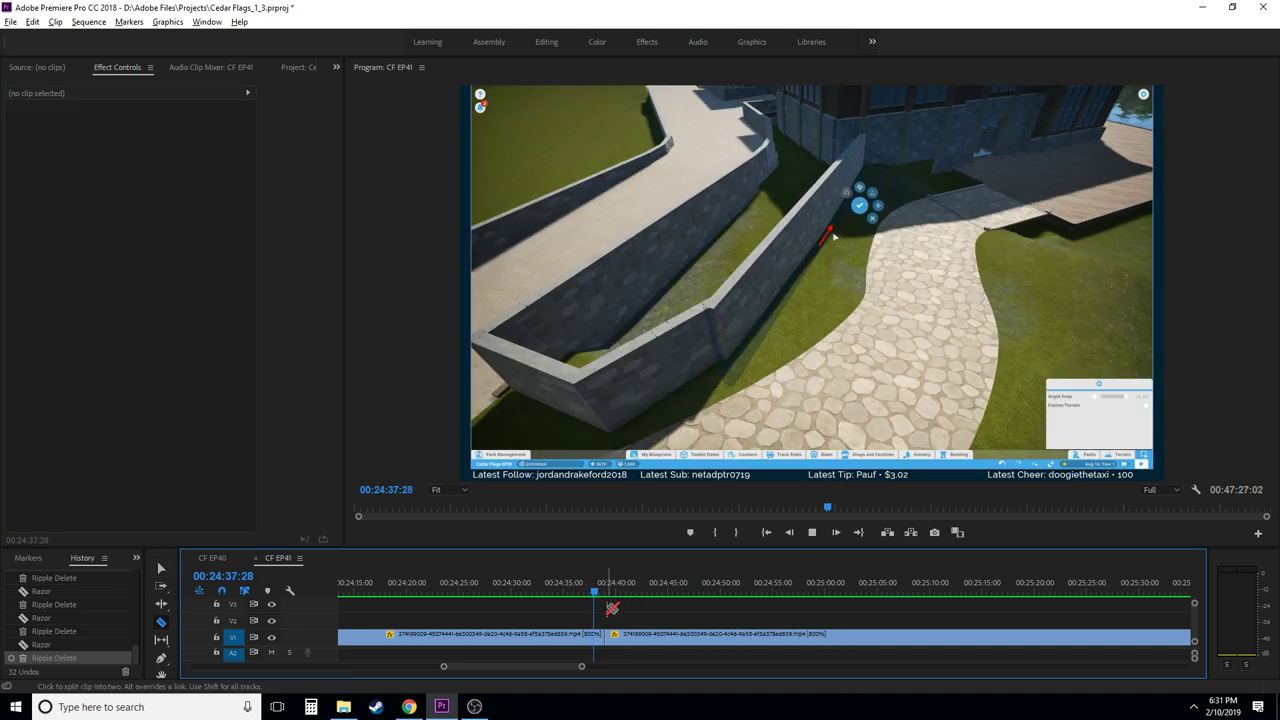
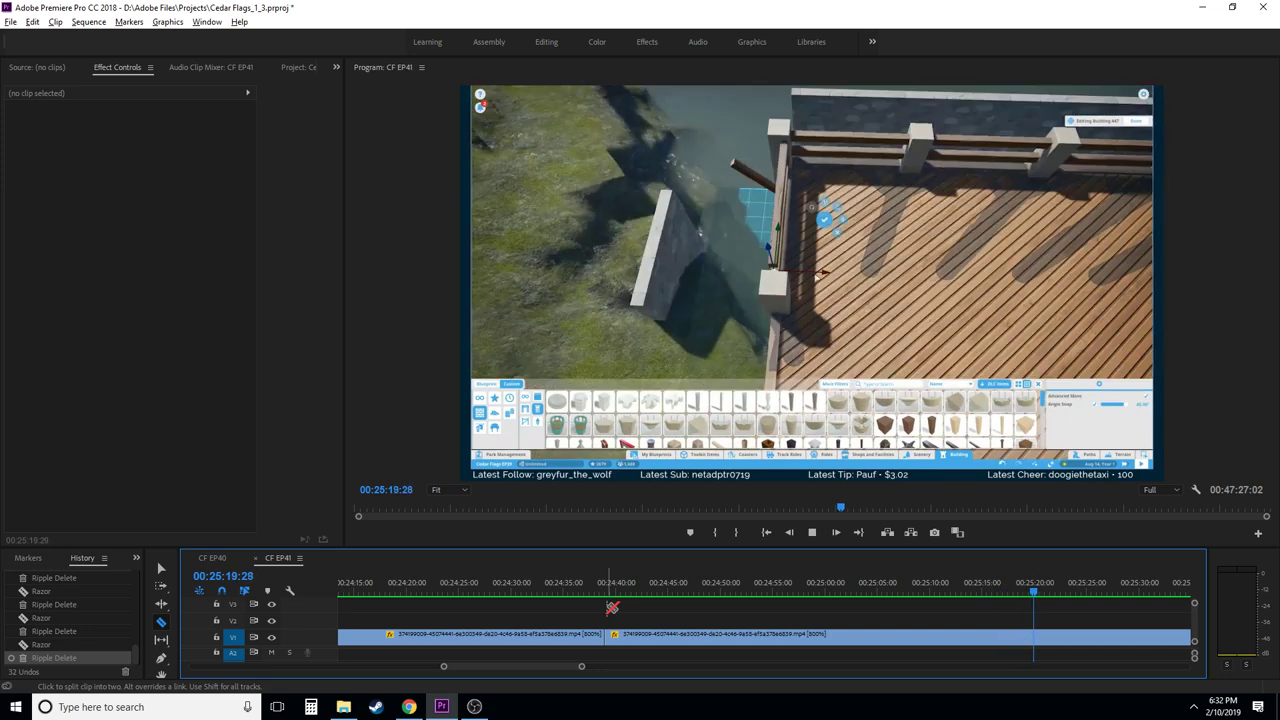
key(space)
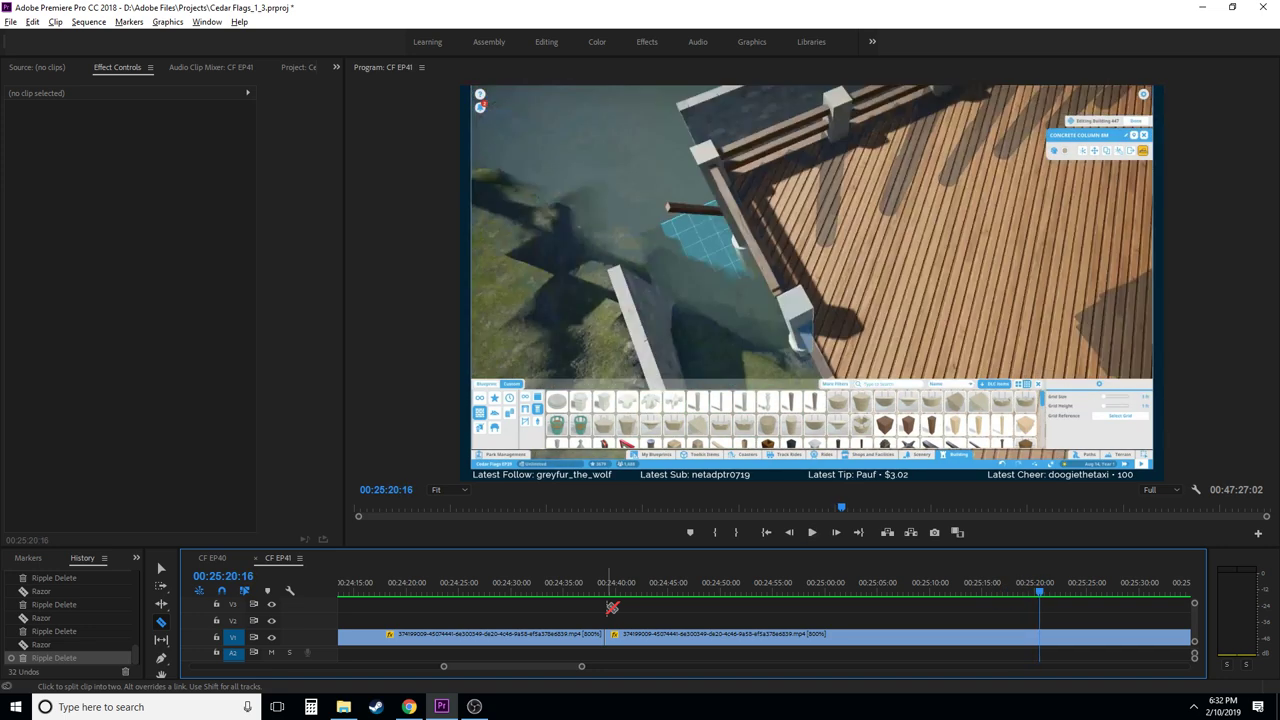
key(Left)
key(Left)
key(Left)
key(Left)
key(Left)
key(Left)
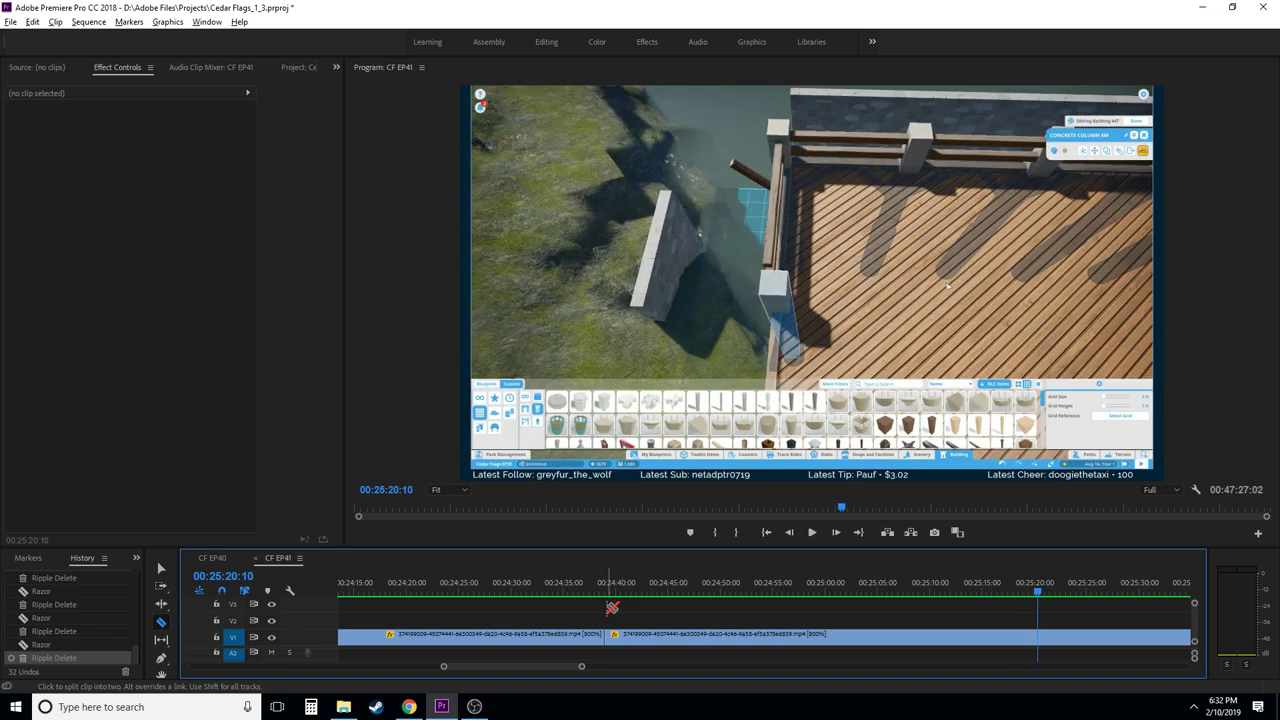
click(1038, 645)
- Replay the footage before that cut and split the V1 clip again at 00:25:11:23
click(920, 590)
key(space)
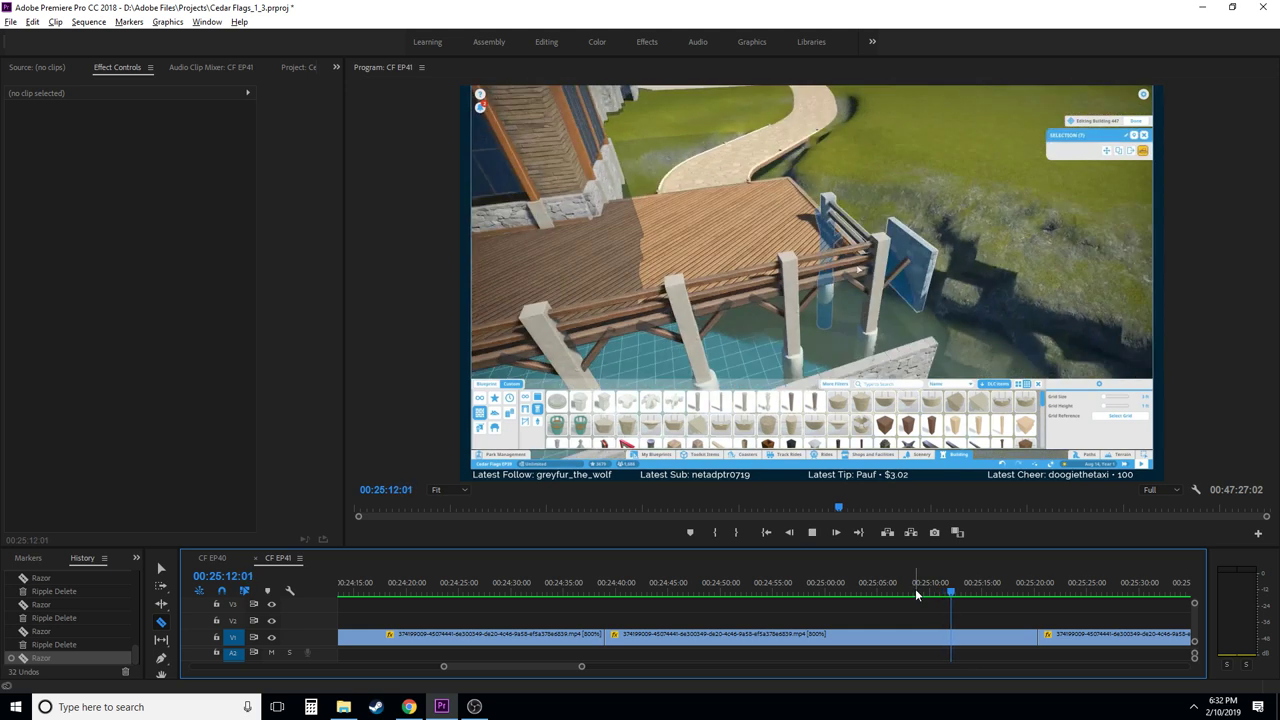
key(space)
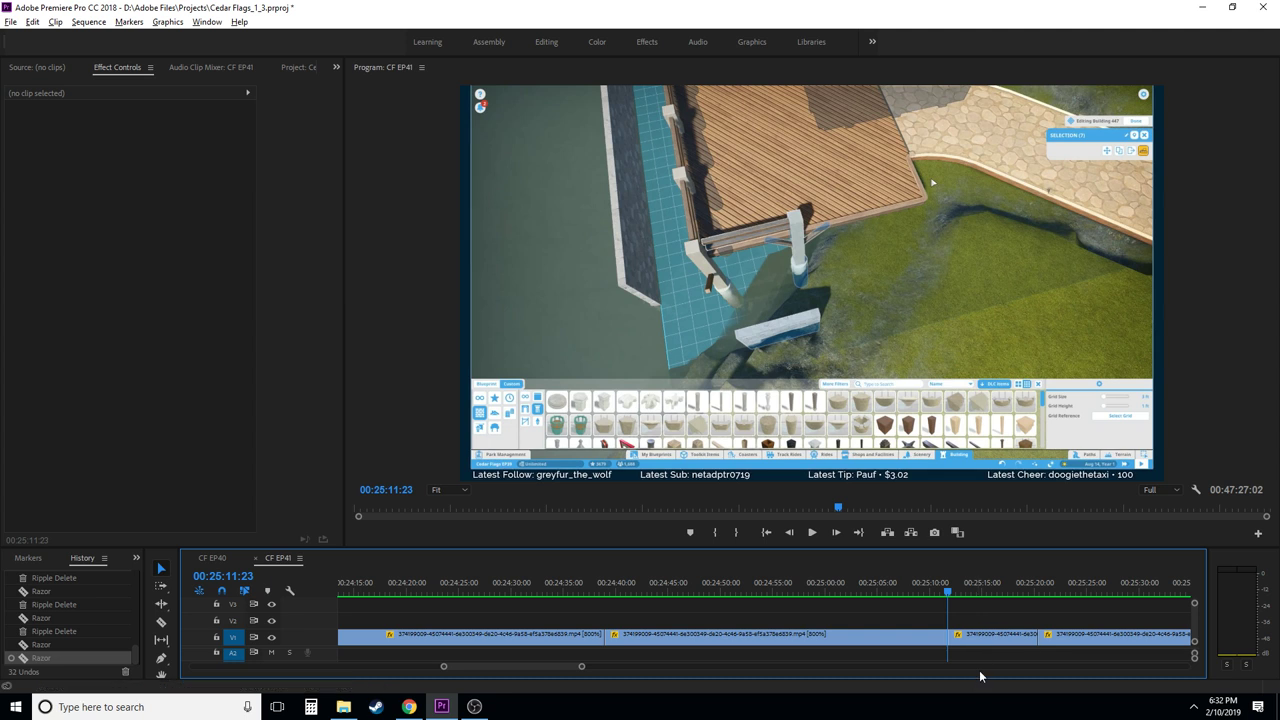
- Ripple delete the V1 clip piece between the cuts at 00:25:11:23 and 00:25:20:10
drag(977, 634, 964, 640)
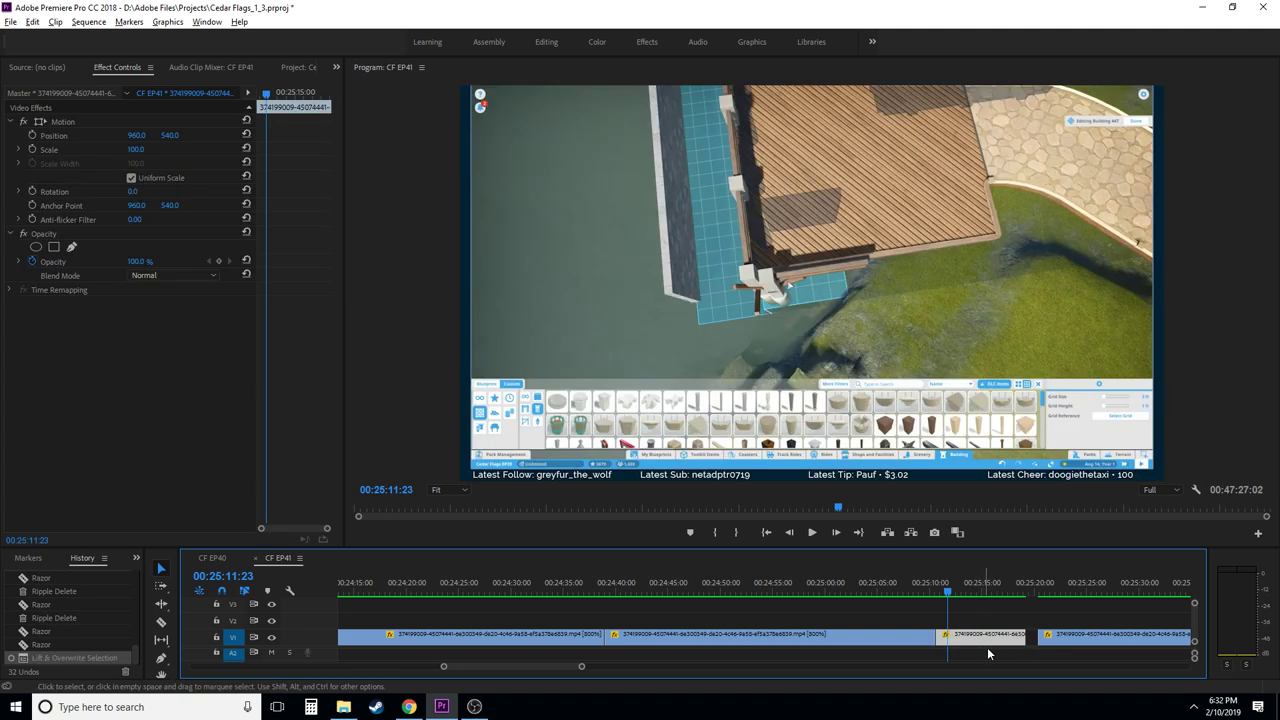
key(ctrl+z)
key(shift+Delete)
- Review the footage from 00:25:10:11 onward and split the V1 clip at 00:25:49:13, where the wall piece beside the deck column is selected
click(936, 592)
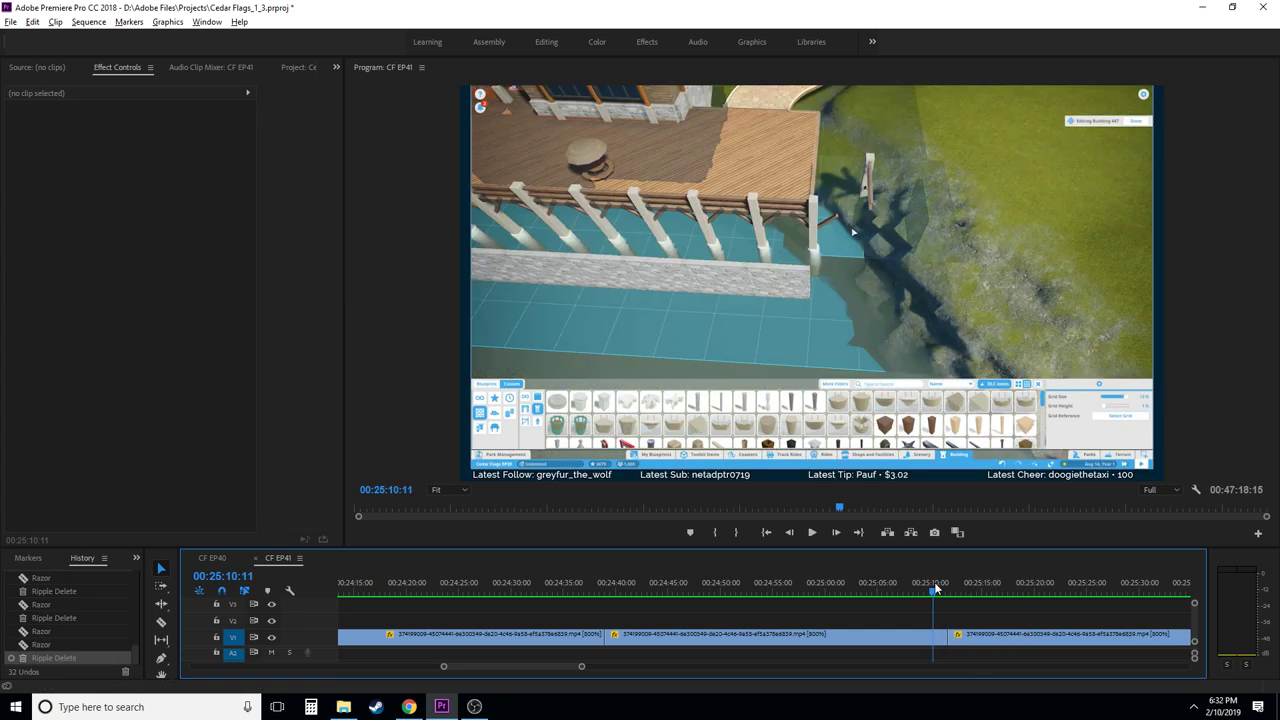
key(space)
key(c)
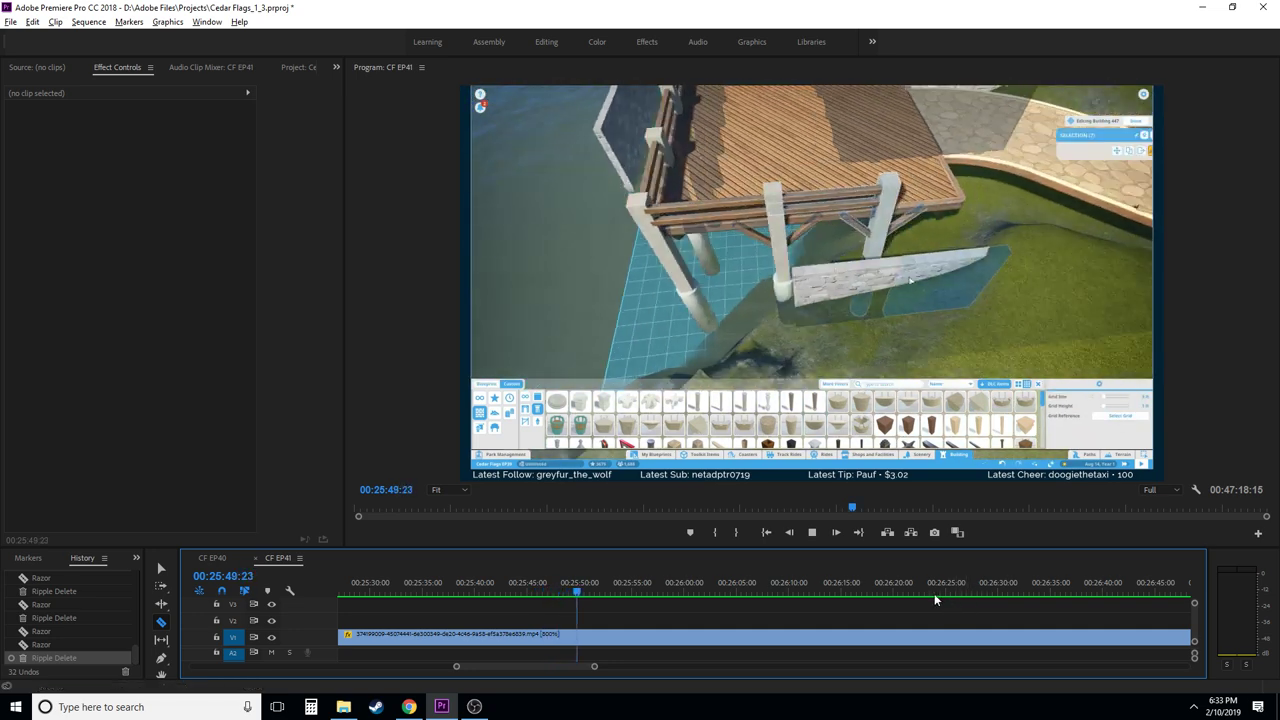
scroll(930, 597, down, 2)
key(alt+space)
key(Escape)
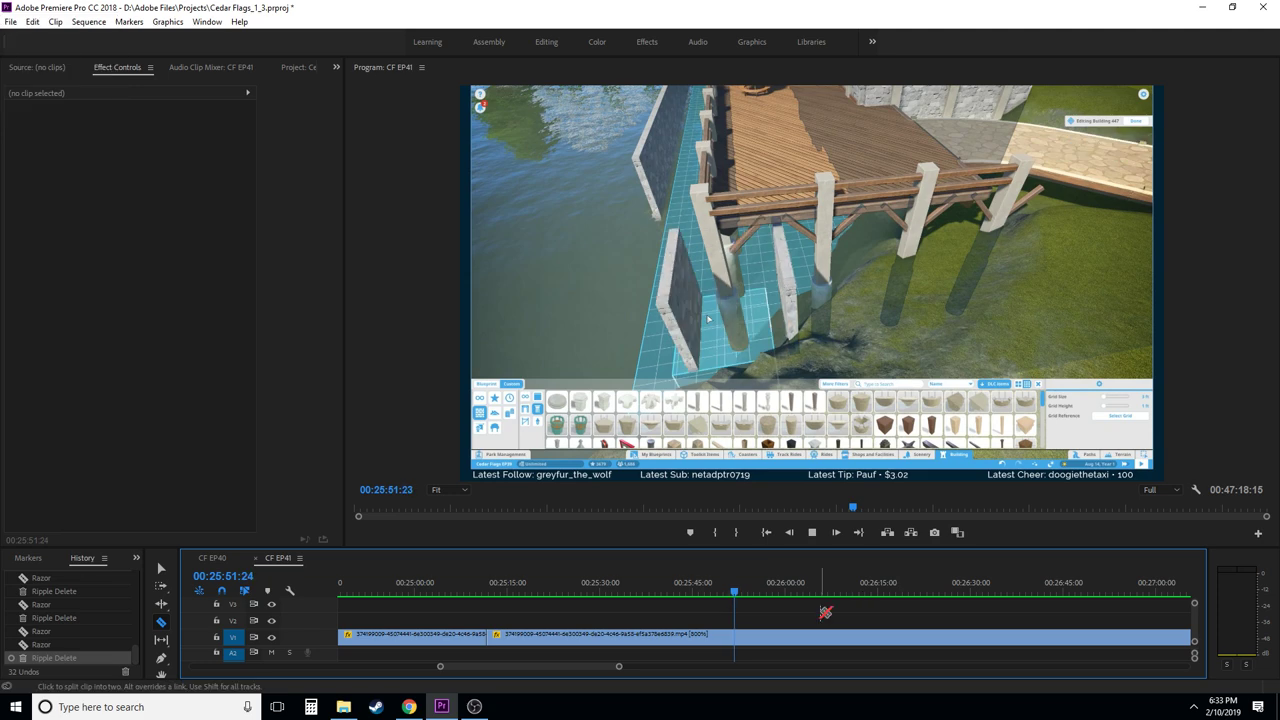
key(space)
mouse_move(704, 590)
mouse_down()
mouse_move(660, 591)
mouse_move(724, 600)
mouse_up()
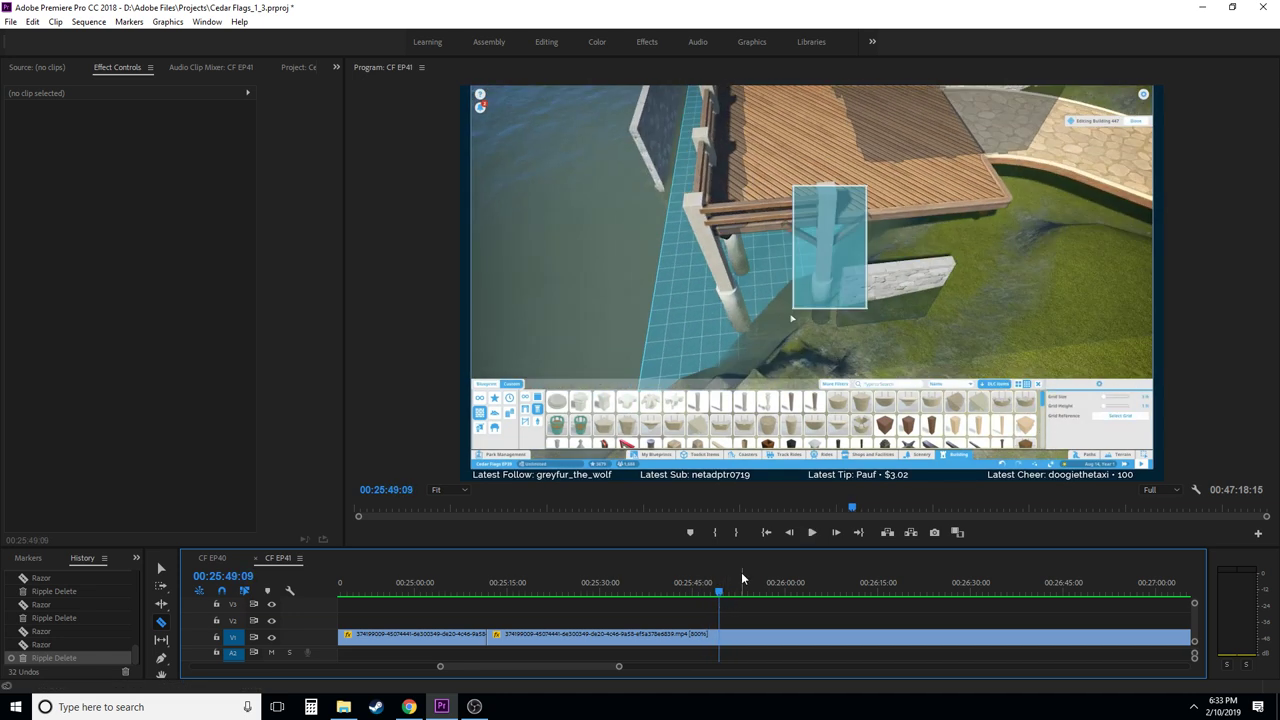
key(Right)
key(Right)
key(Right)
key(Right)
key(Right)
key(Right)
key(Right)
key(Left)
key(Left)
key(Left)
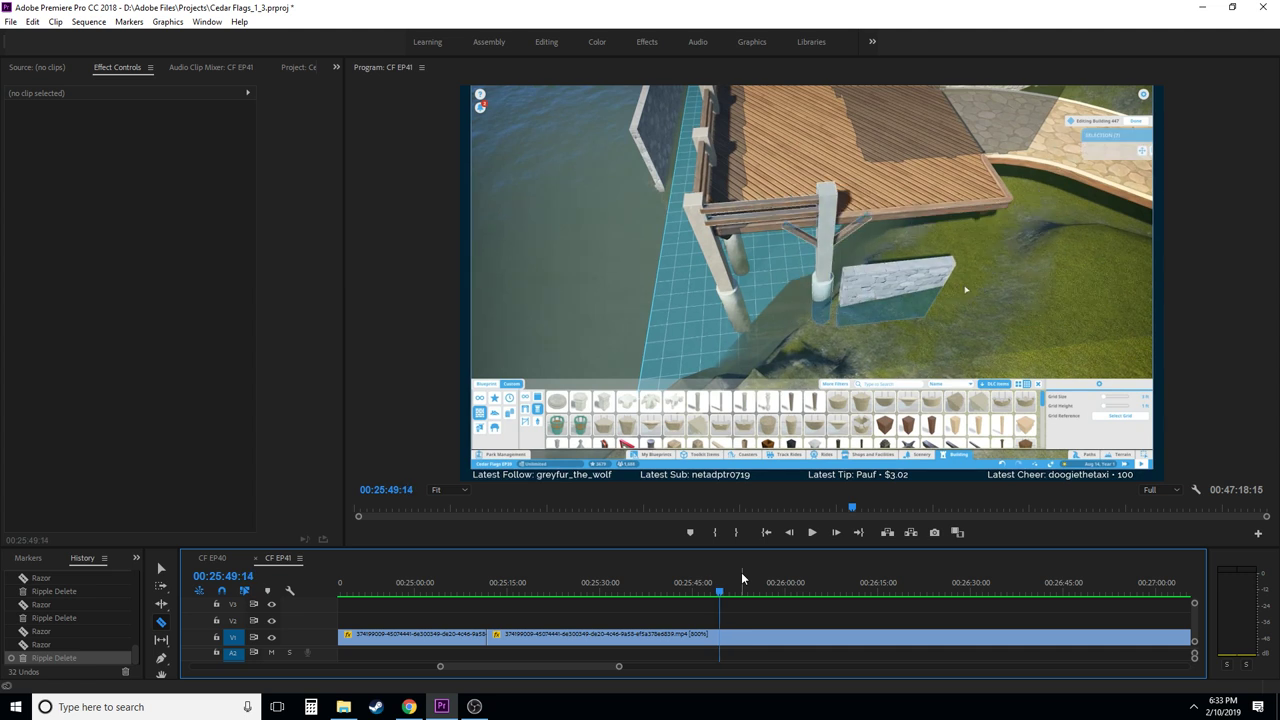
click(724, 640)
- Ripple delete the V1 clip piece between the previous join and the cut at 00:25:49:13
key(v)
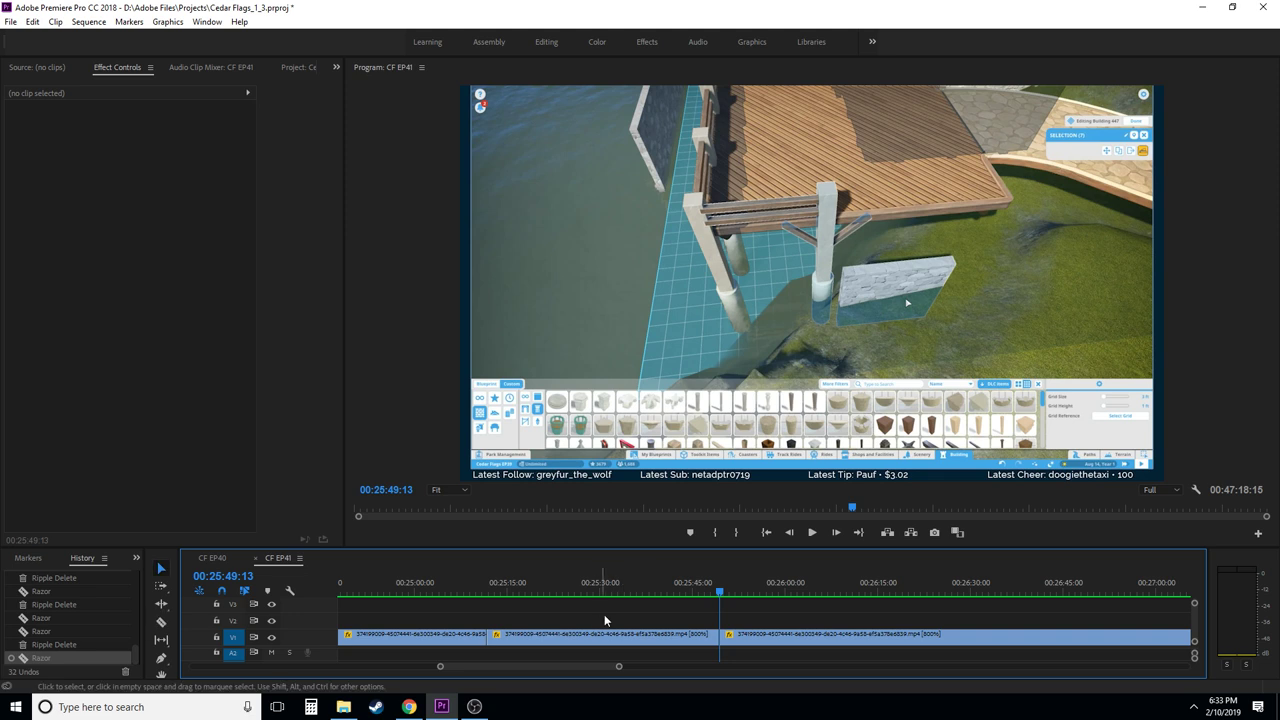
click(595, 636)
key(shift+Delete)
- Review the footage from 00:25:08:12 onward and split the V1 clip at 00:25:18:25, where the camera looks back across the lake
click(460, 592)
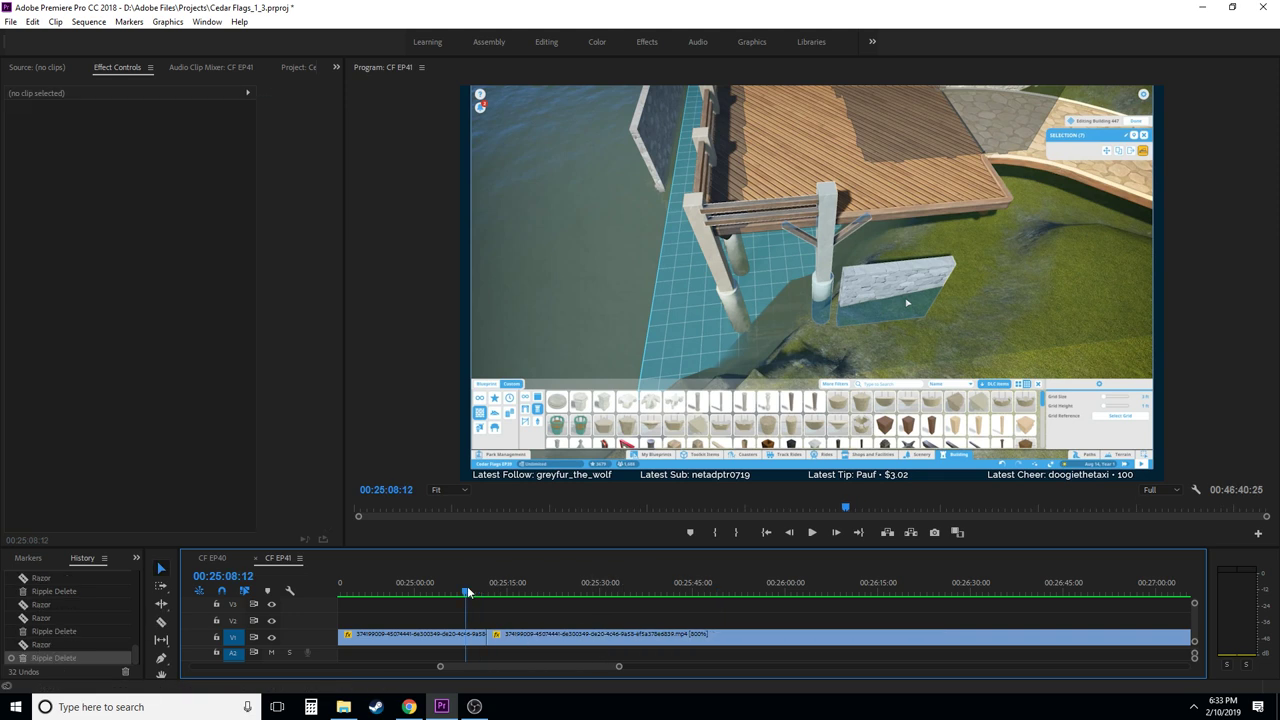
key(space)
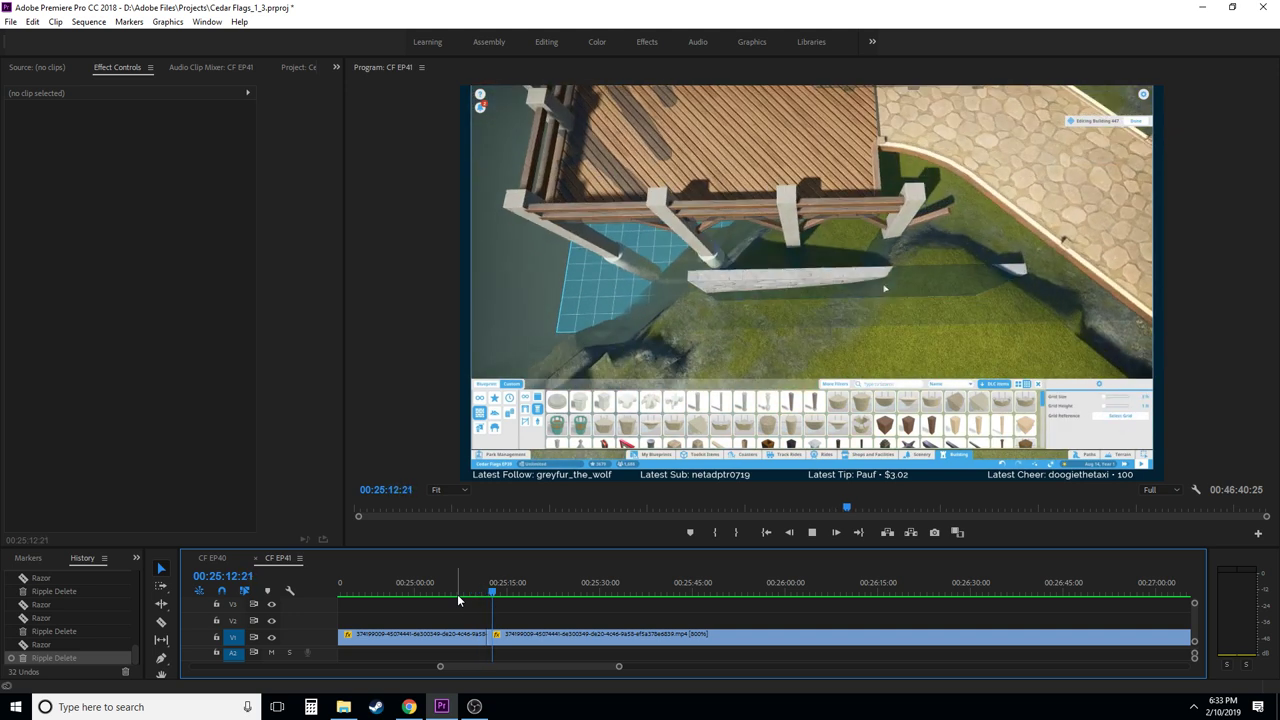
key(space)
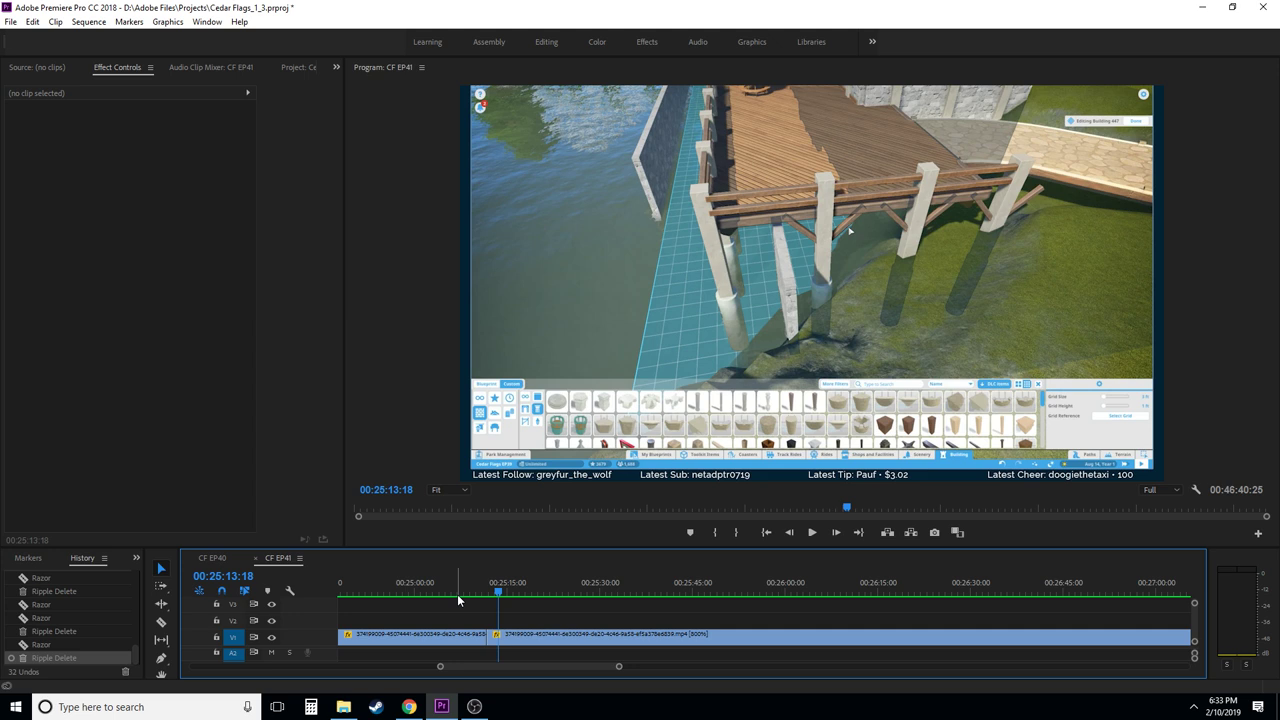
key(space)
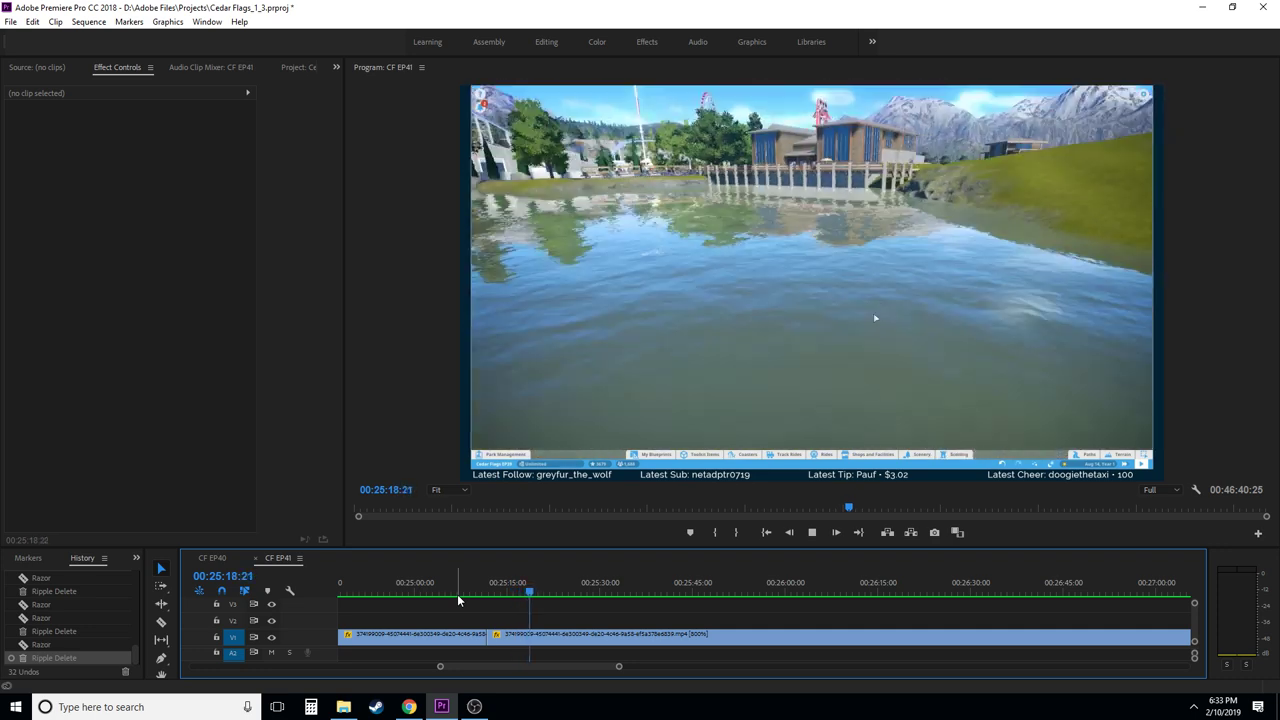
key(space)
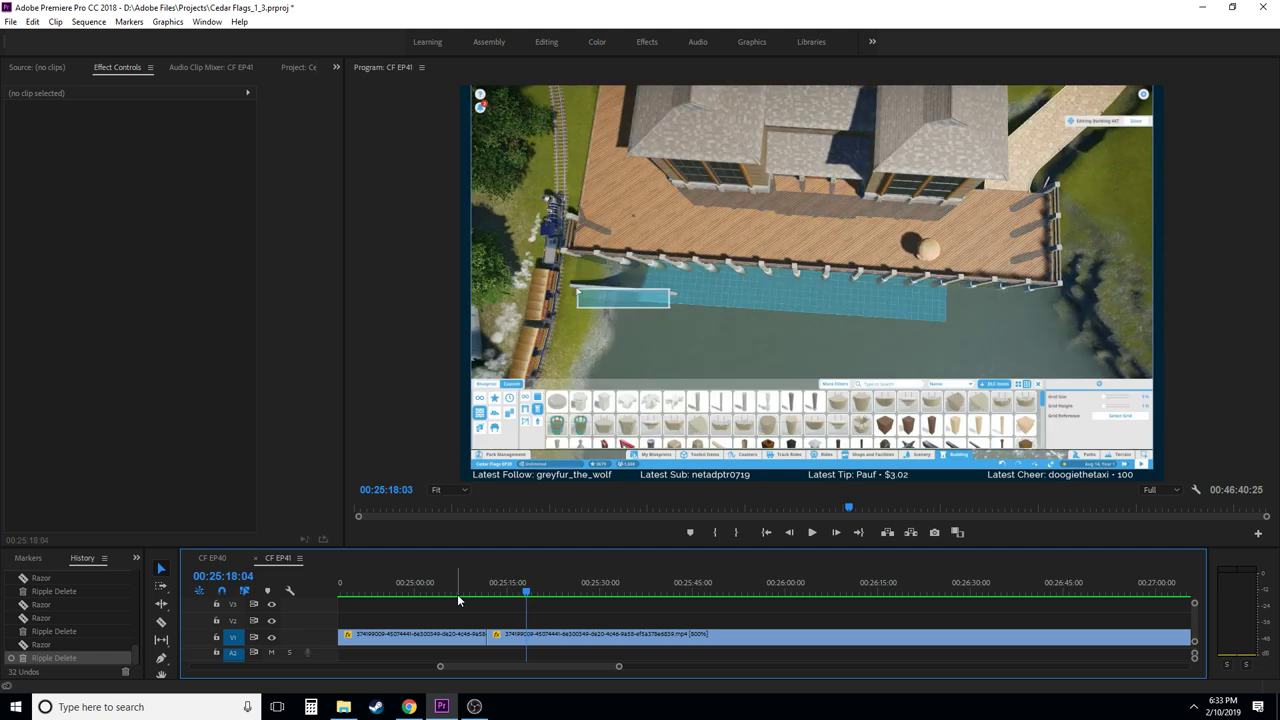
key(Right)
key(Right)
key(Right)
key(Right)
key(Right)
key(Right)
key(Right)
key(Right)
key(Right)
key(Right)
key(Right)
key(Right)
key(Right)
key(Right)
key(Right)
key(Right)
key(Right)
key(Right)
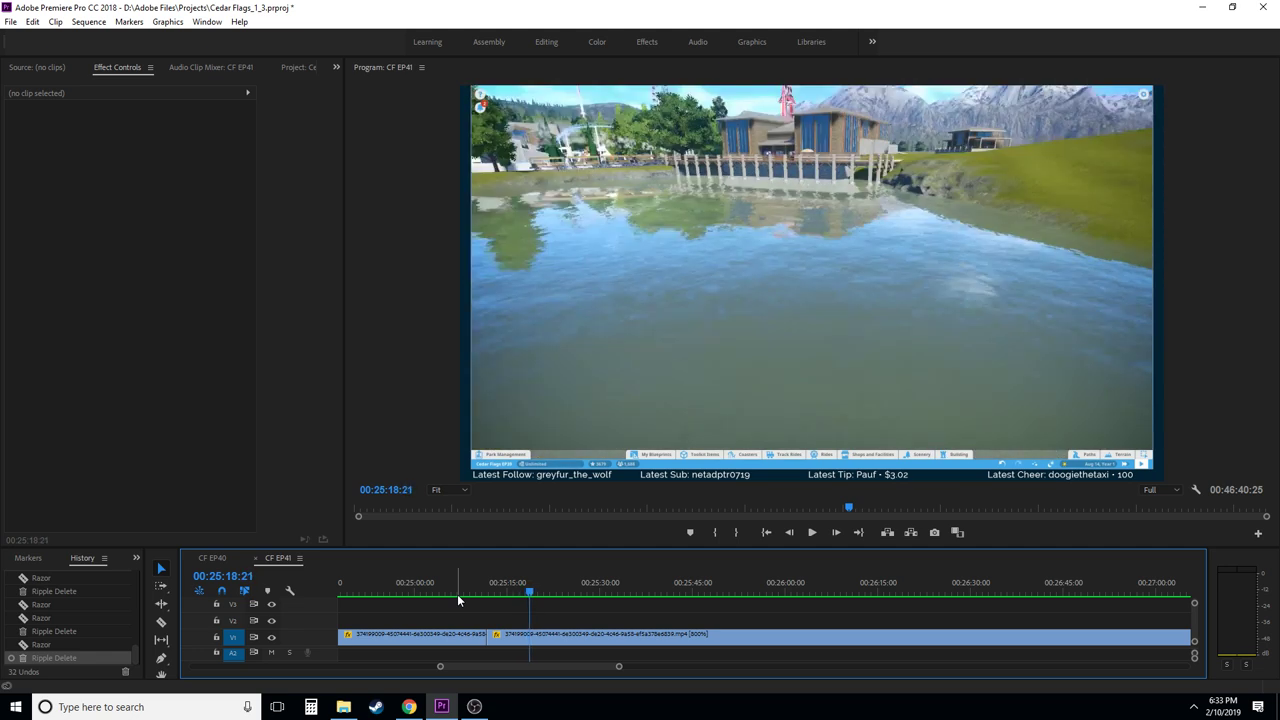
key(c)
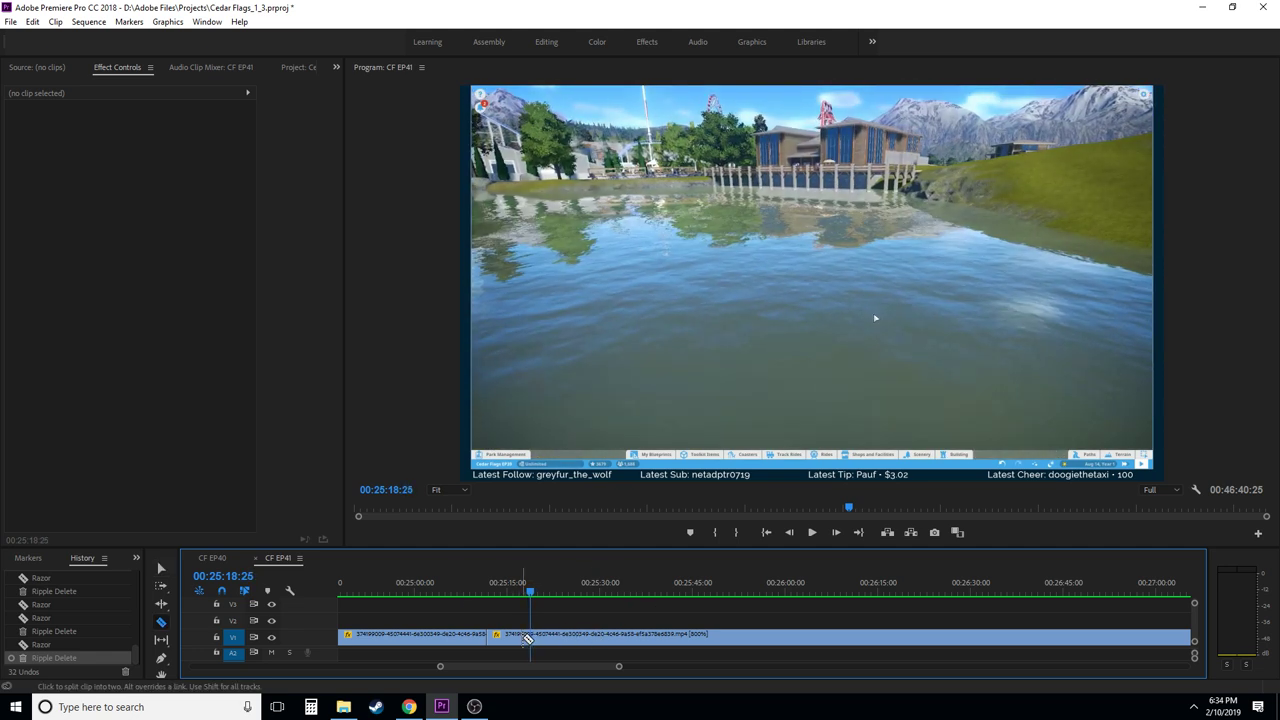
click(528, 636)
- Split the V1 clip at 00:26:01:24 and ripple delete the piece between 00:25:18:25 and that cut
drag(530, 592, 798, 601)
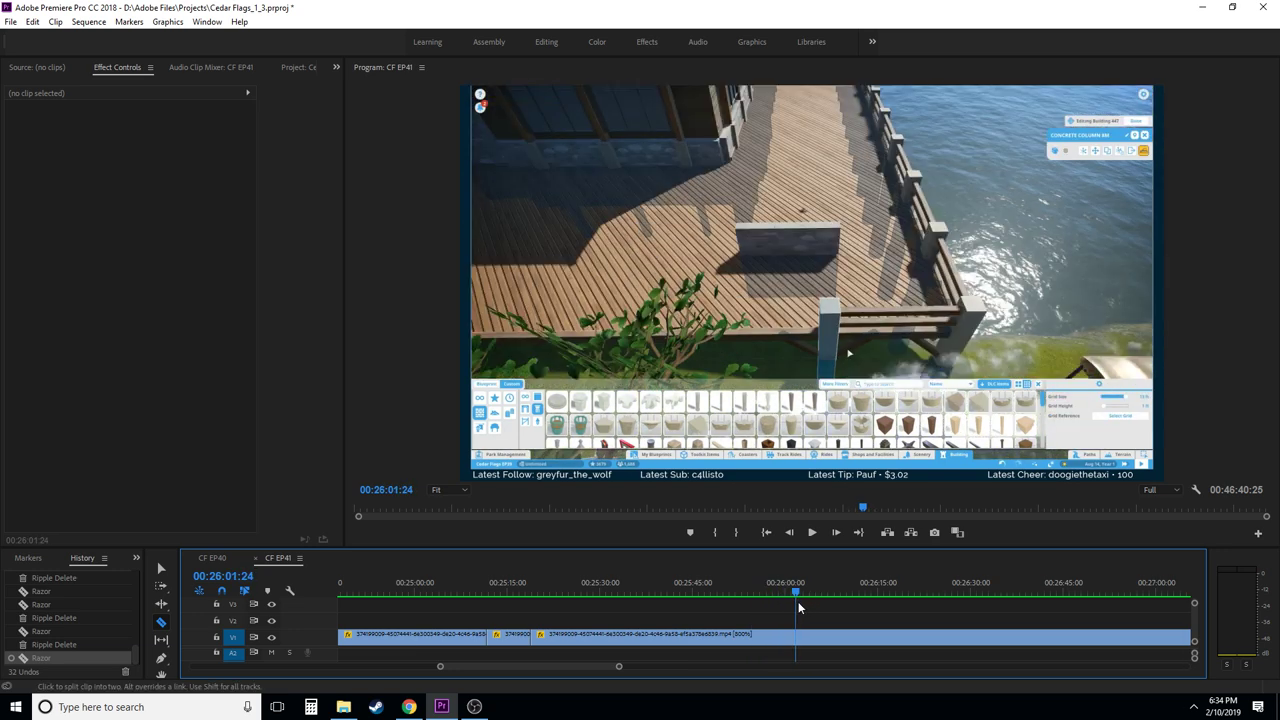
click(797, 634)
key(v)
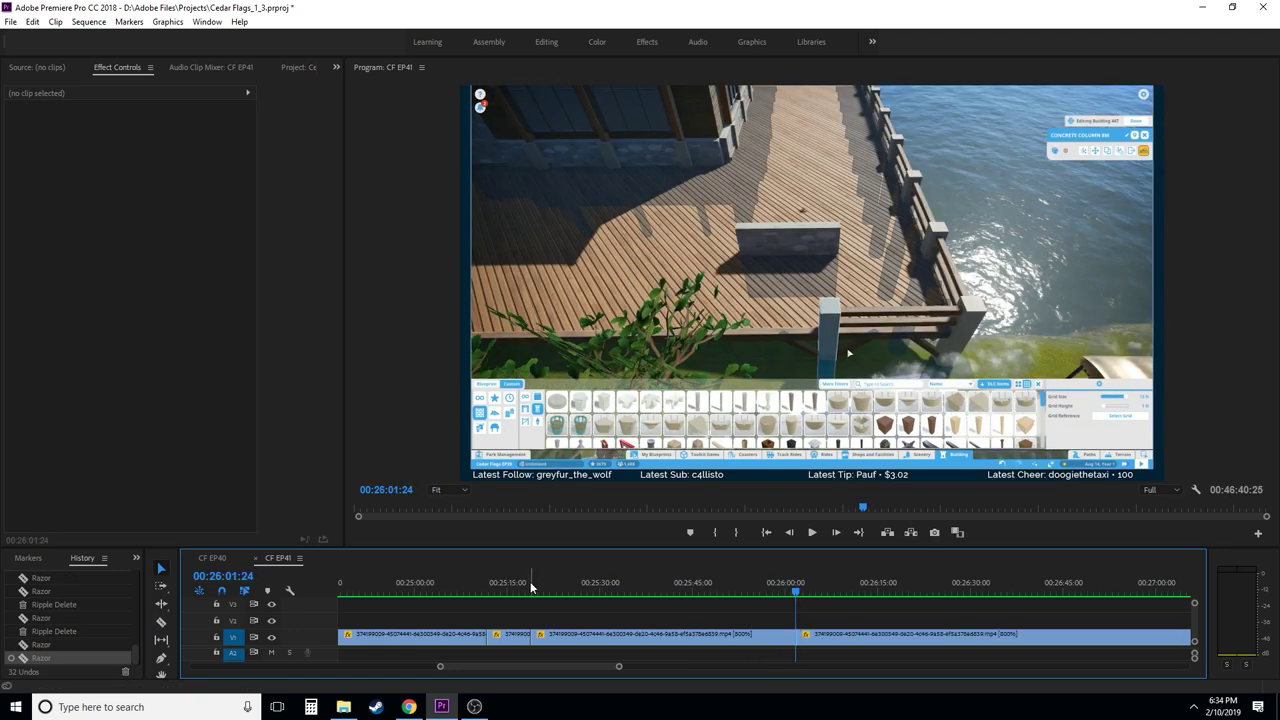
click(516, 592)
key(space)
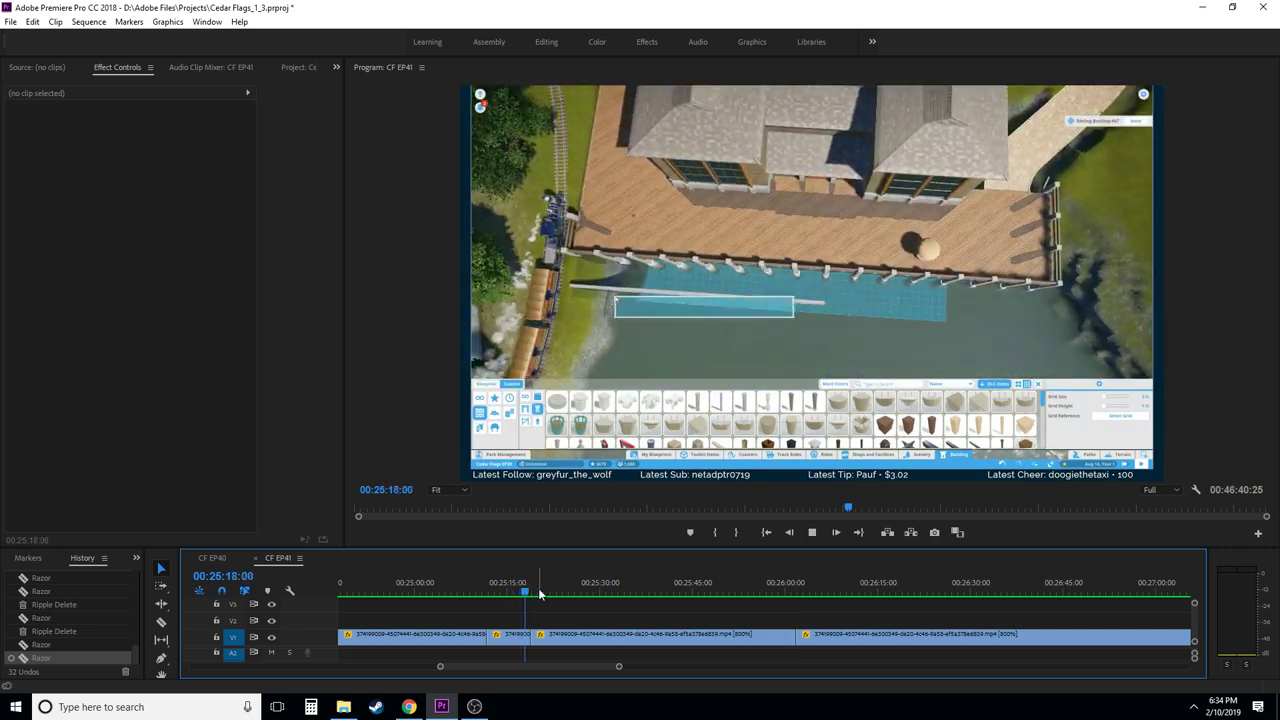
key(space)
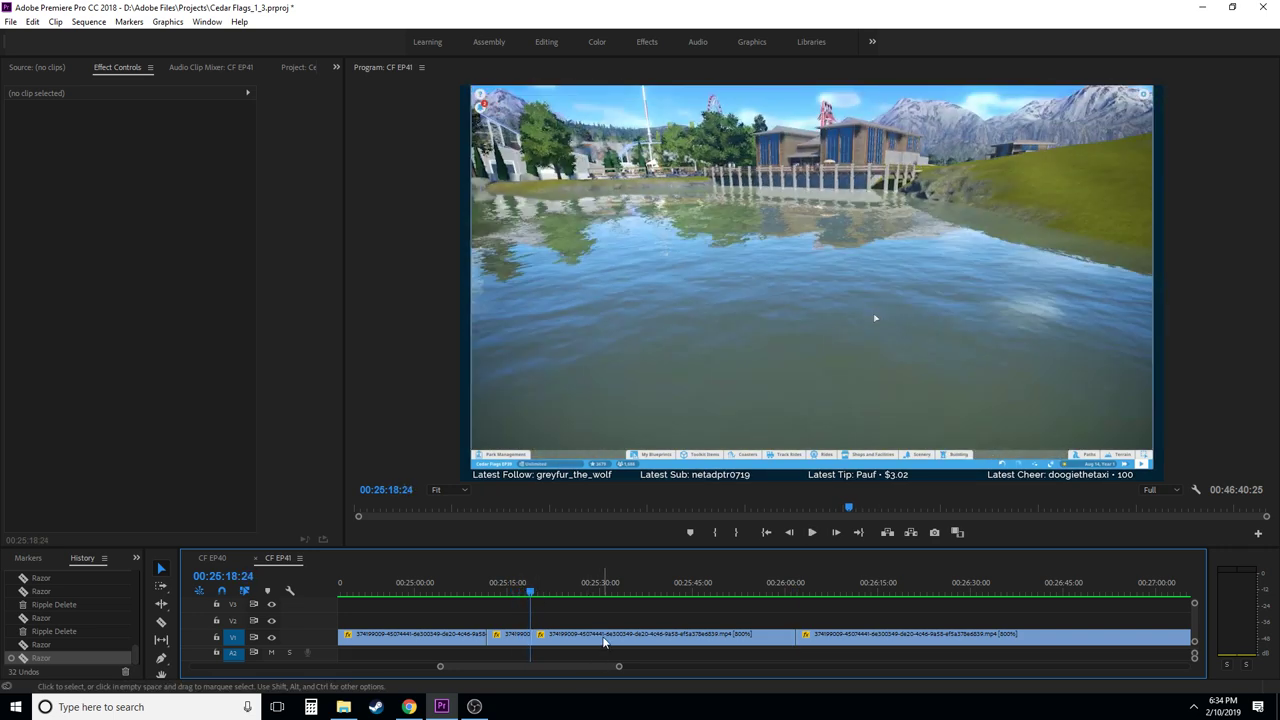
click(603, 641)
key(shift+Delete)
- Split the V1 clip again at 00:25:18:14 and ripple delete the short piece between that cut and the following join
click(522, 592)
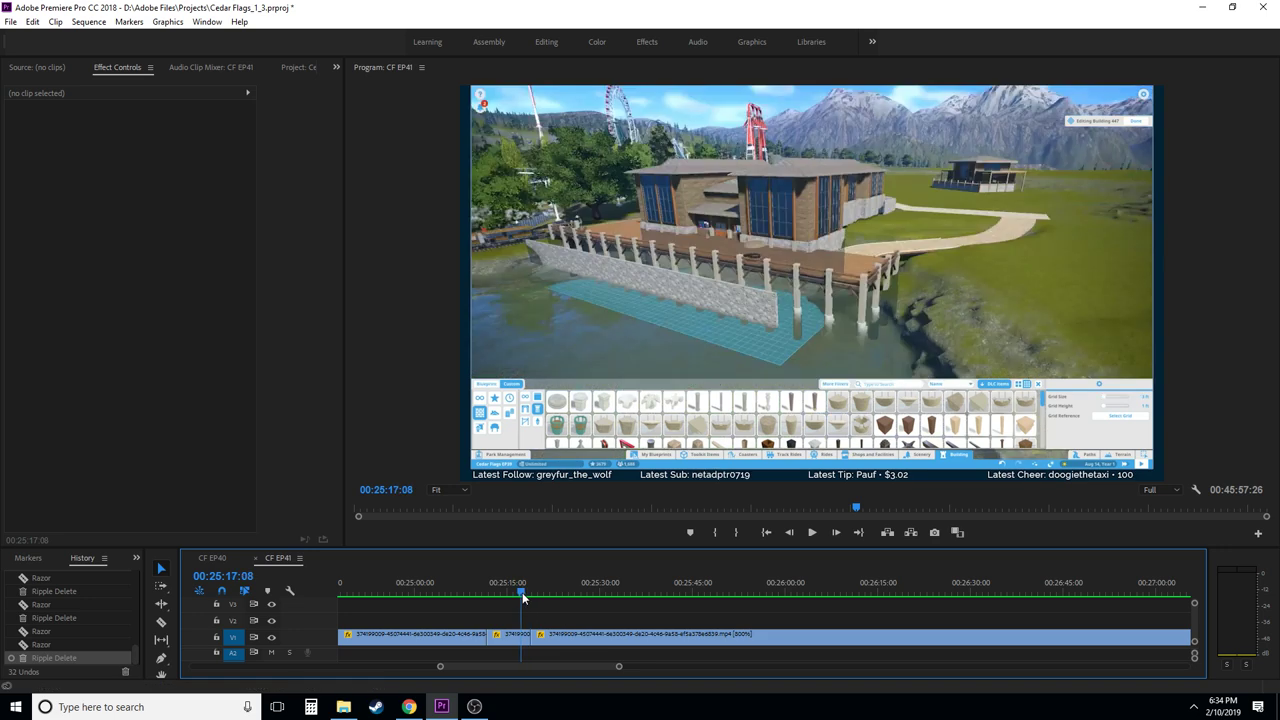
key(space)
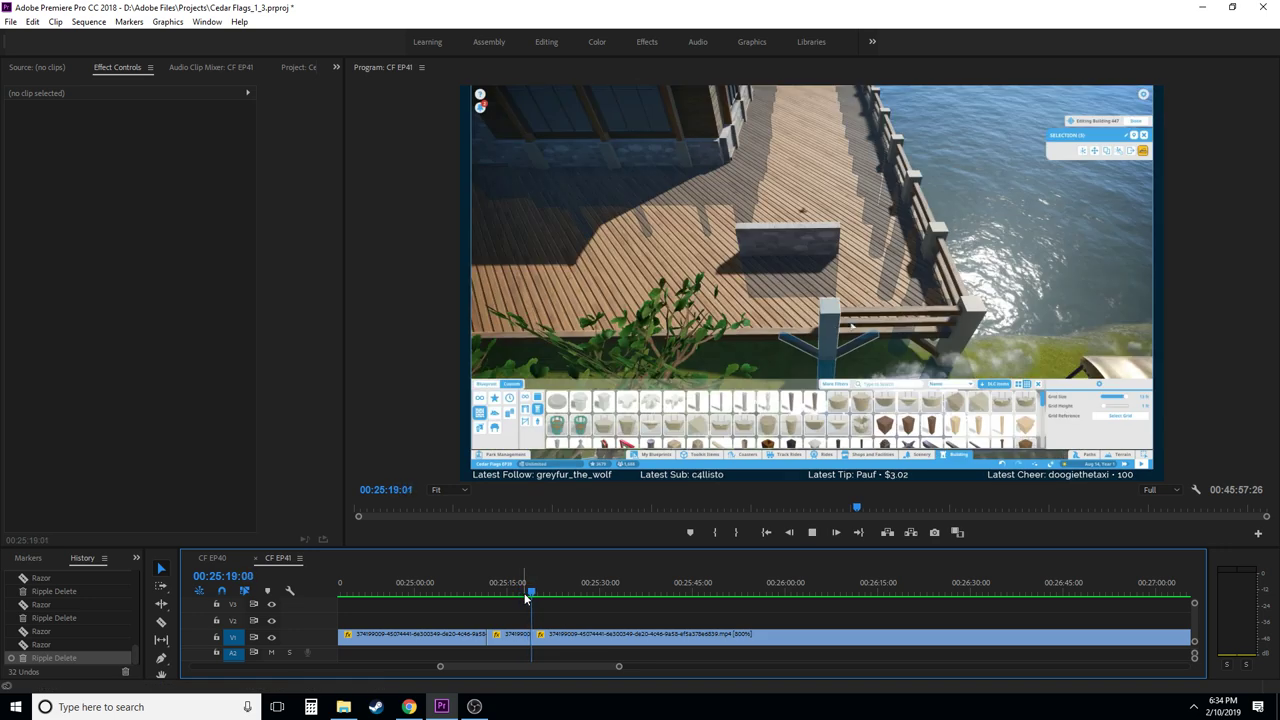
key(space)
click(525, 596)
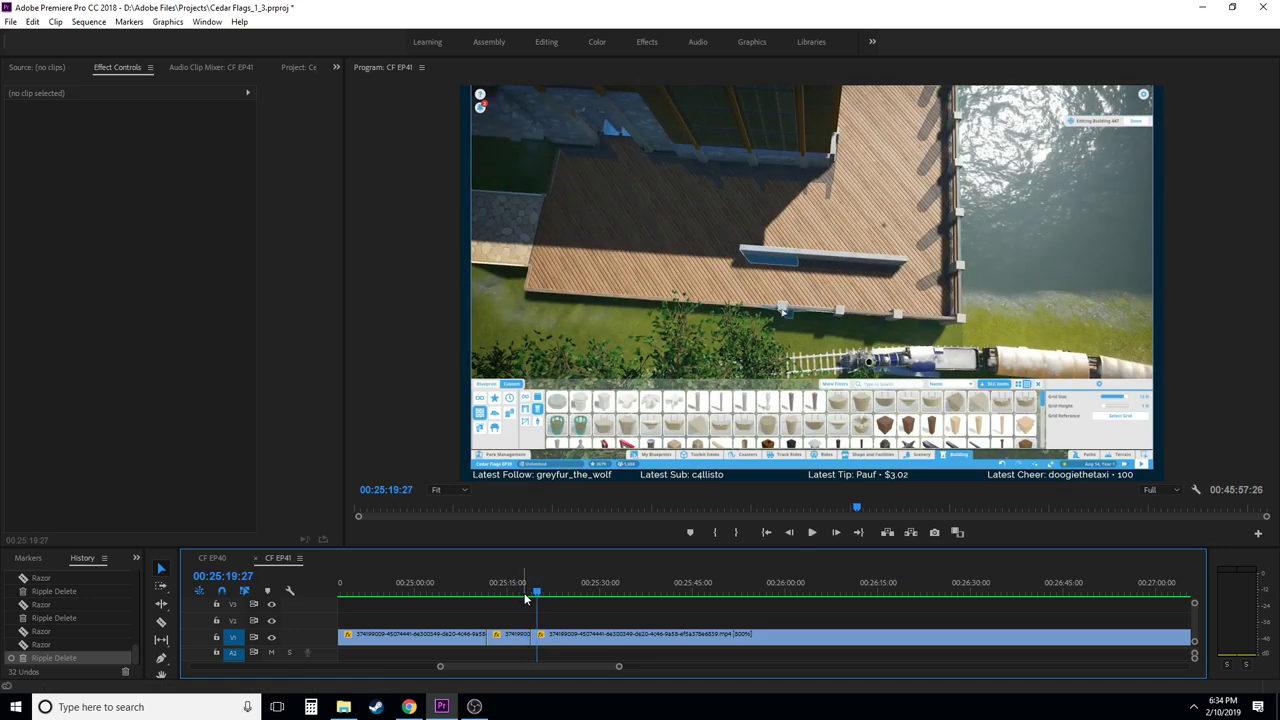
key(Right)
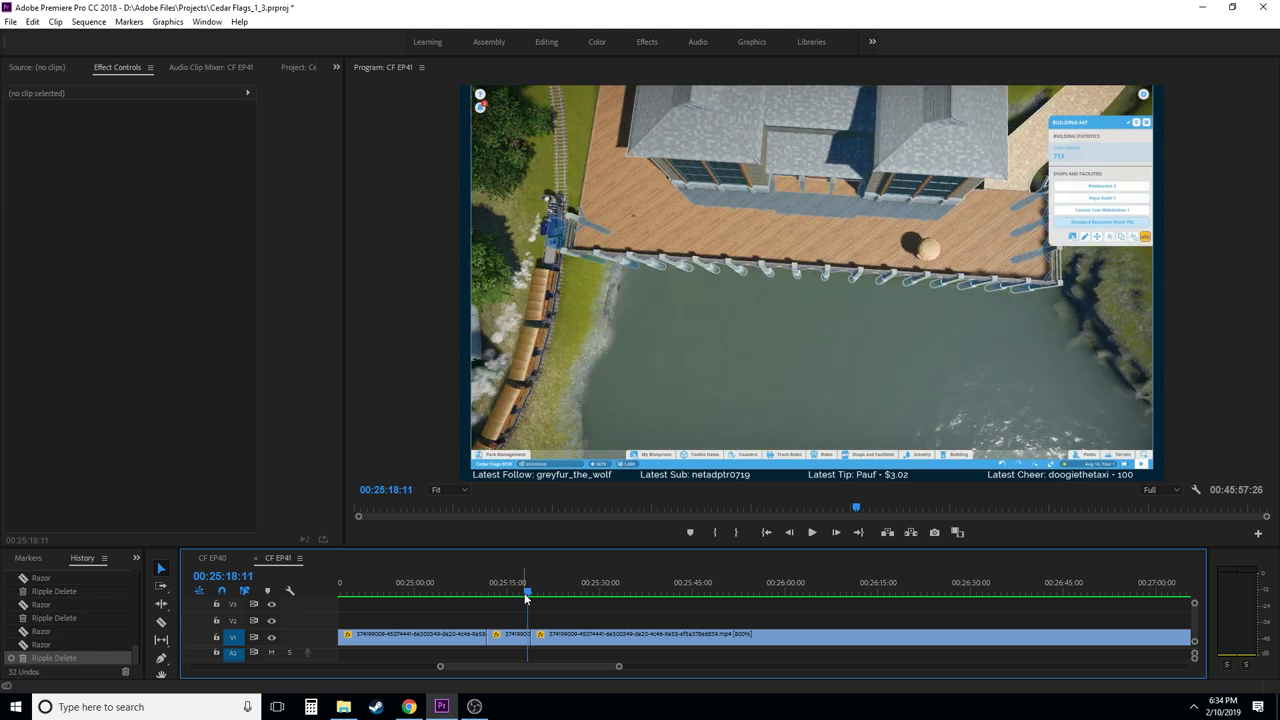
key(Left)
key(Left)
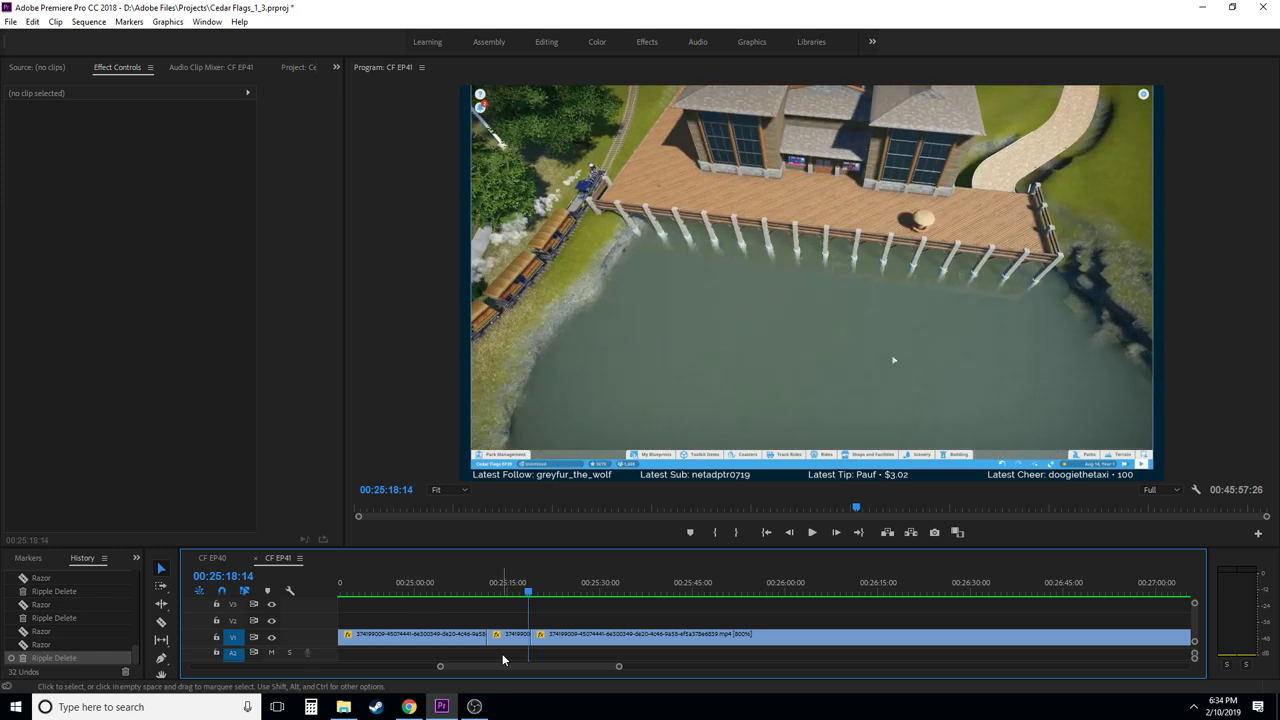
key(=)
key(c)
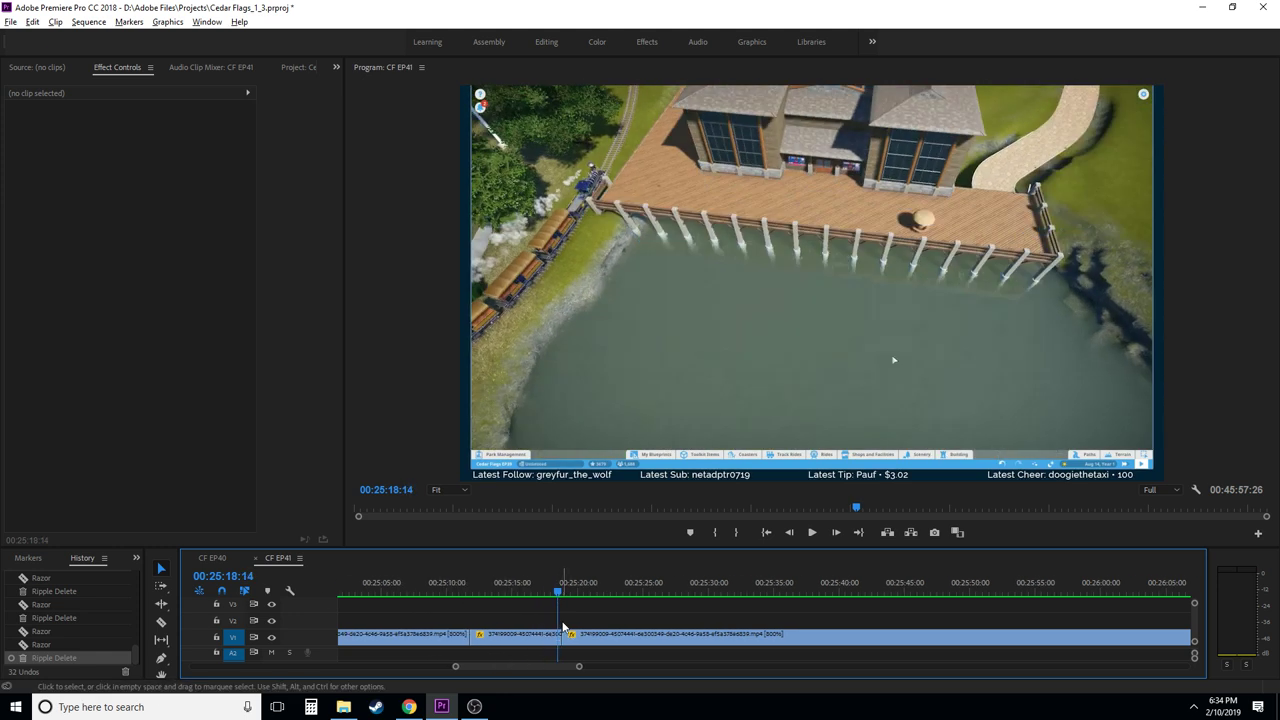
click(562, 640)
key(v)
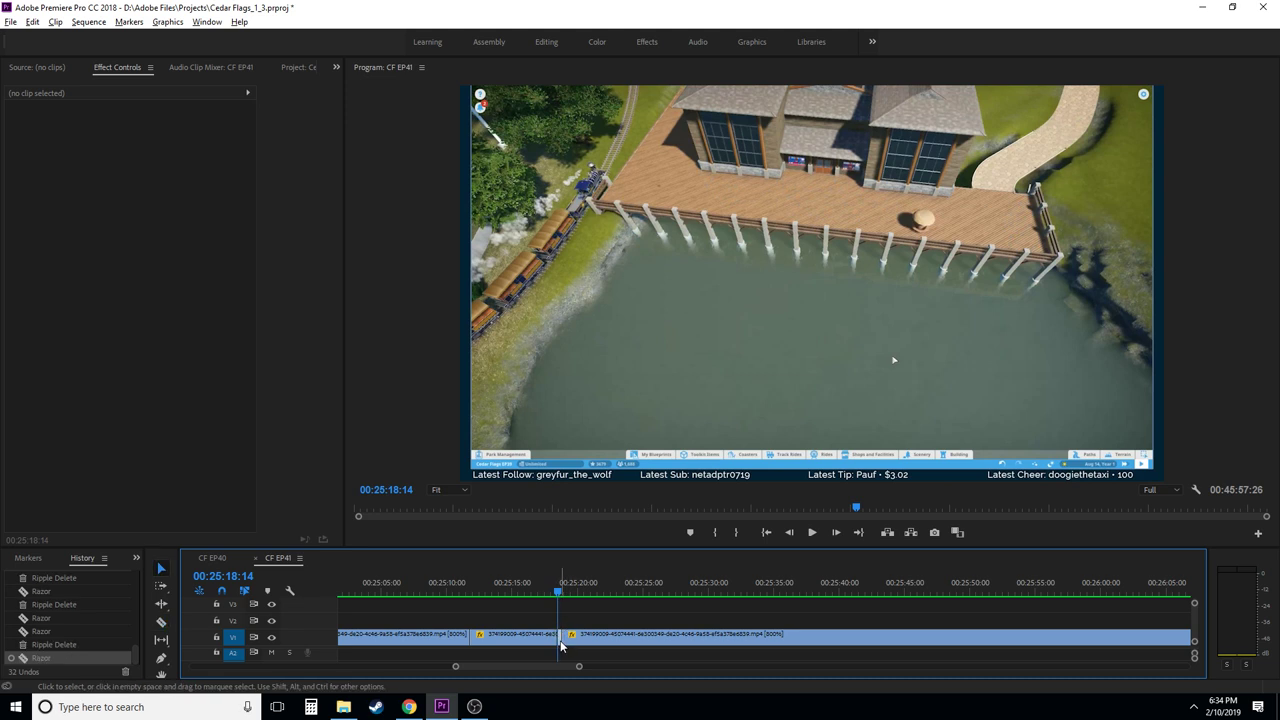
click(561, 634)
key(shift+Delete)
- Review the footage from just before the new join and split the V1 clip at 00:25:41:02, on the stone path leading to the deck
click(545, 590)
key(space)
key(c)
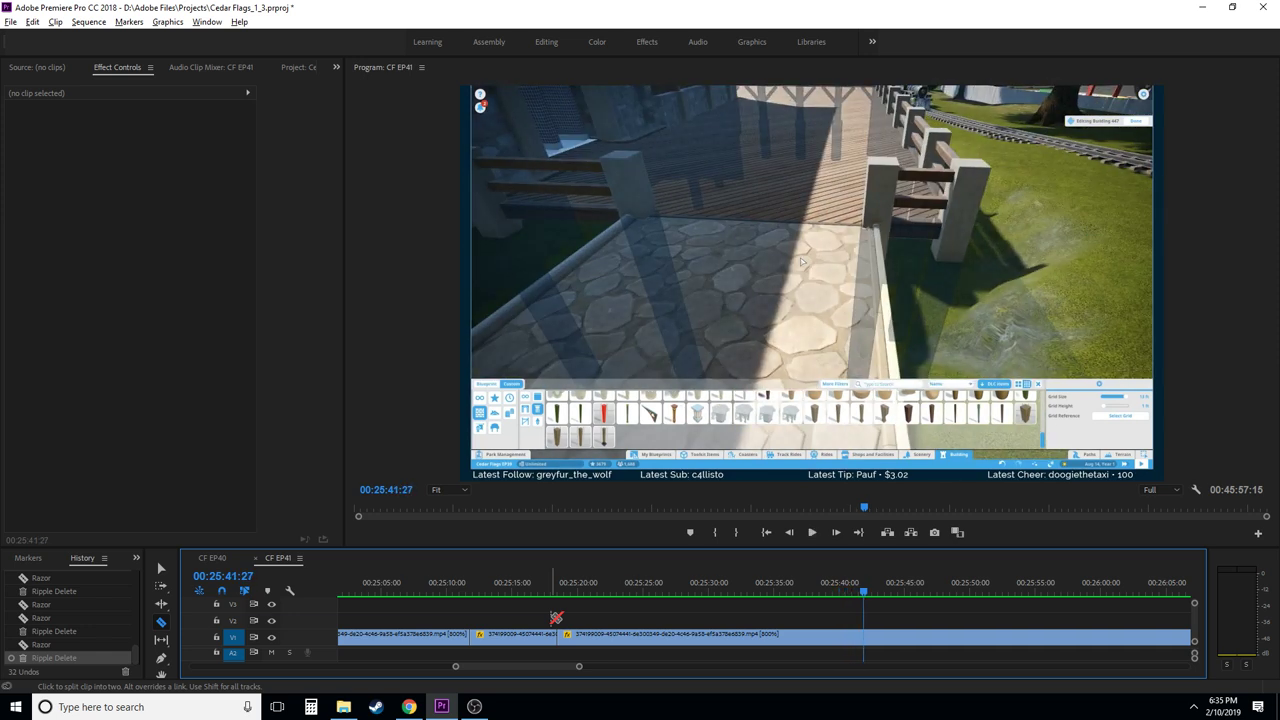
key(Left)
key(Left)
key(Left)
key(Left)
key(Left)
key(Left)
key(Left)
key(Left)
key(Left)
key(Left)
key(Left)
key(Left)
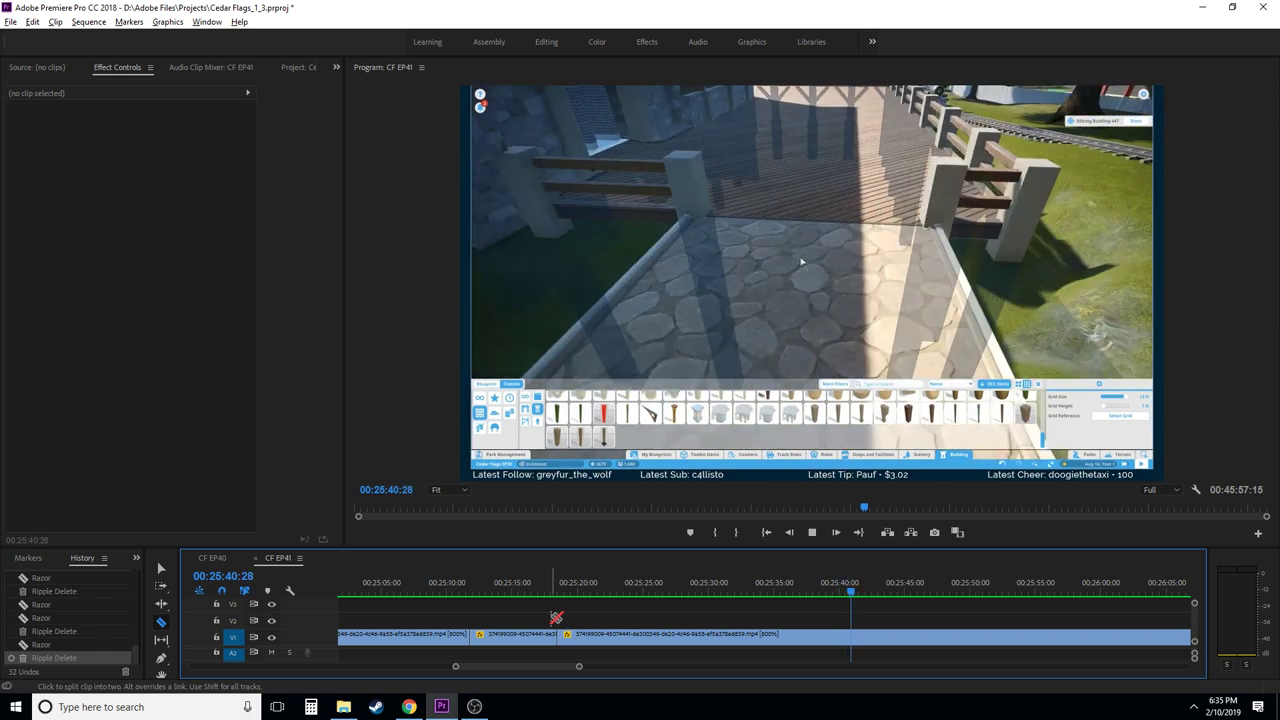
click(858, 637)
- Split the V1 clip at 00:26:17:13 and ripple delete the piece between 00:25:41:02 and that cut
scroll(858, 630, down, 5)
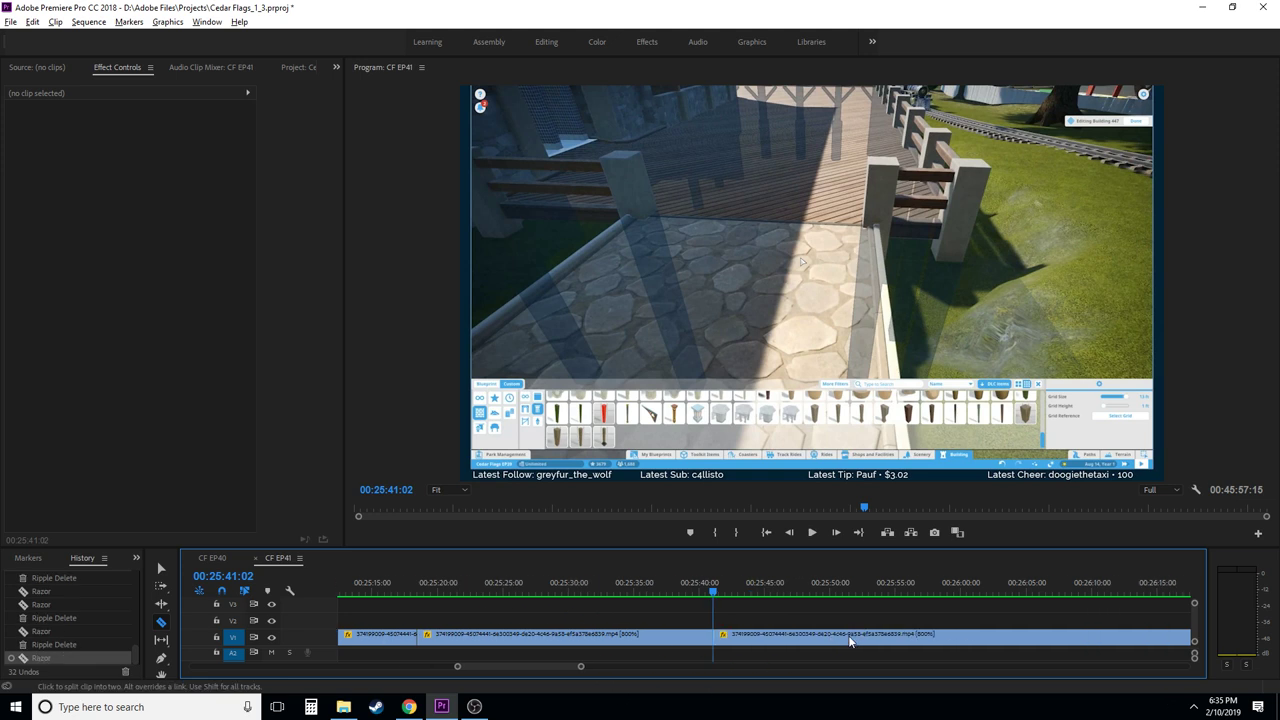
scroll(550, 597, down, 2)
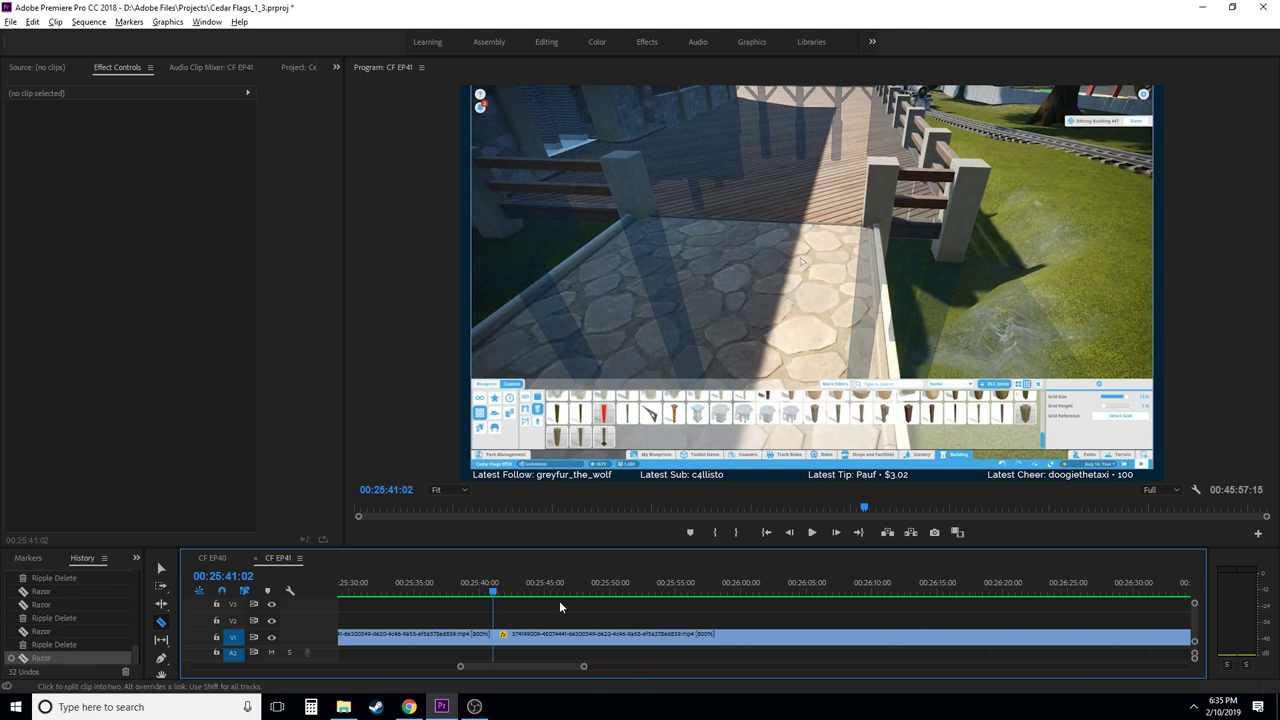
drag(509, 586, 970, 571)
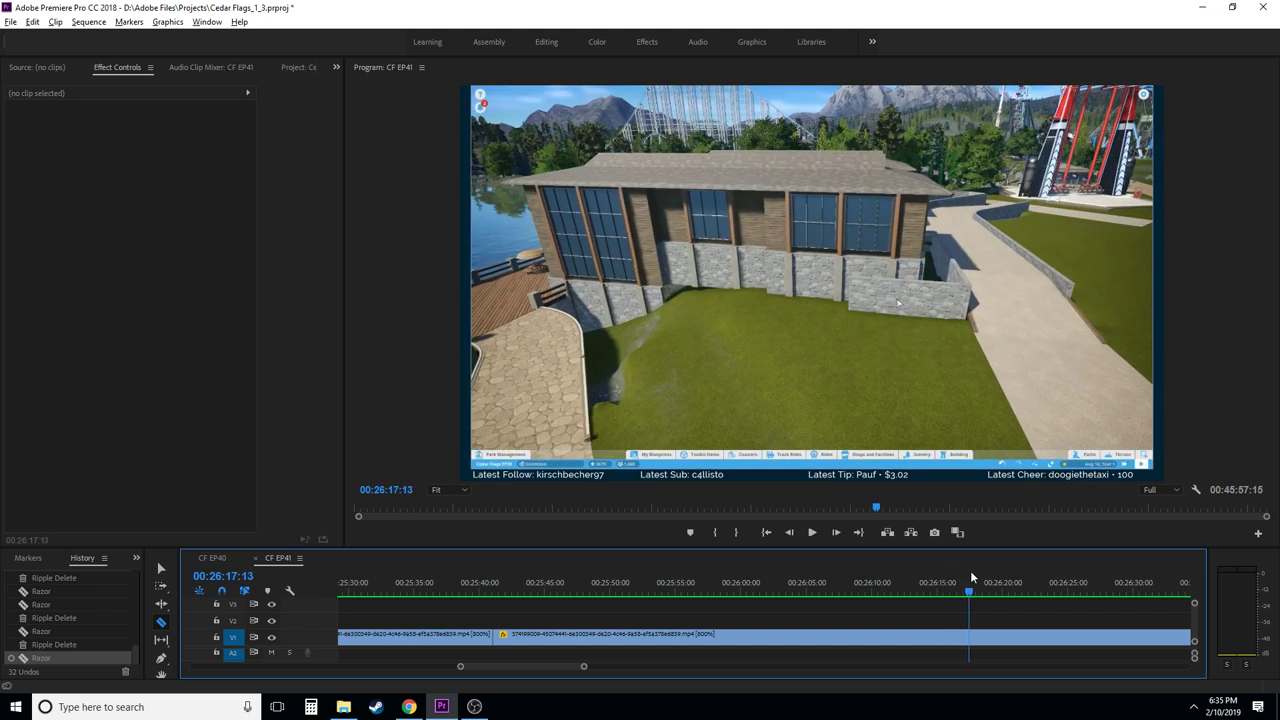
click(969, 634)
key(v)
click(888, 634)
key(shift+Delete)
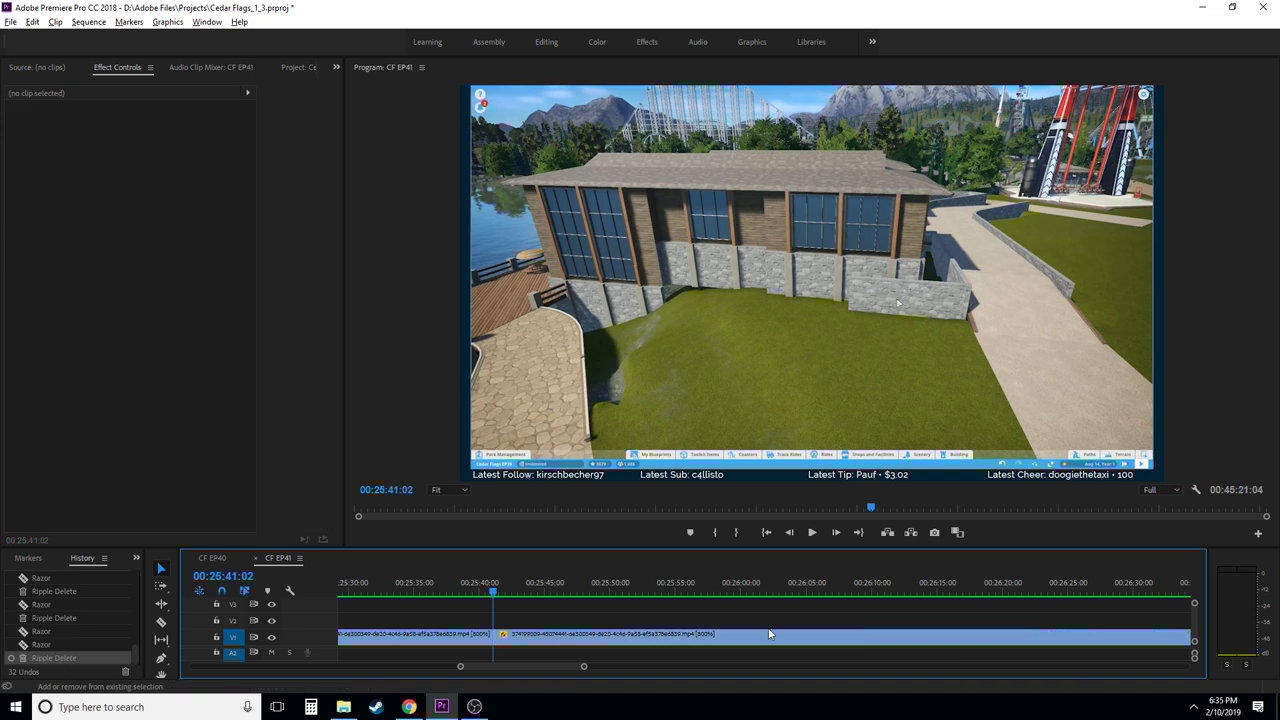
- Replay the transition around the join at 00:25:41:02 and examine the frames on both sides of it
click(487, 592)
key(space)
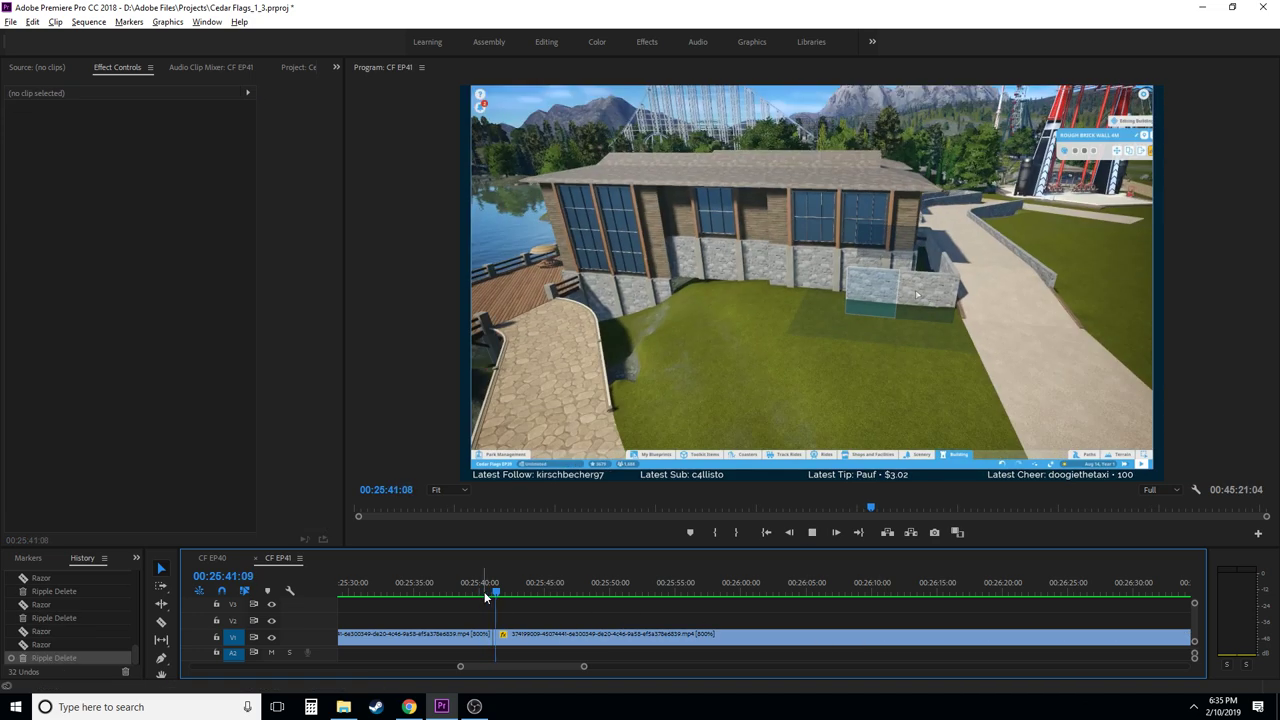
key(space)
click(451, 592)
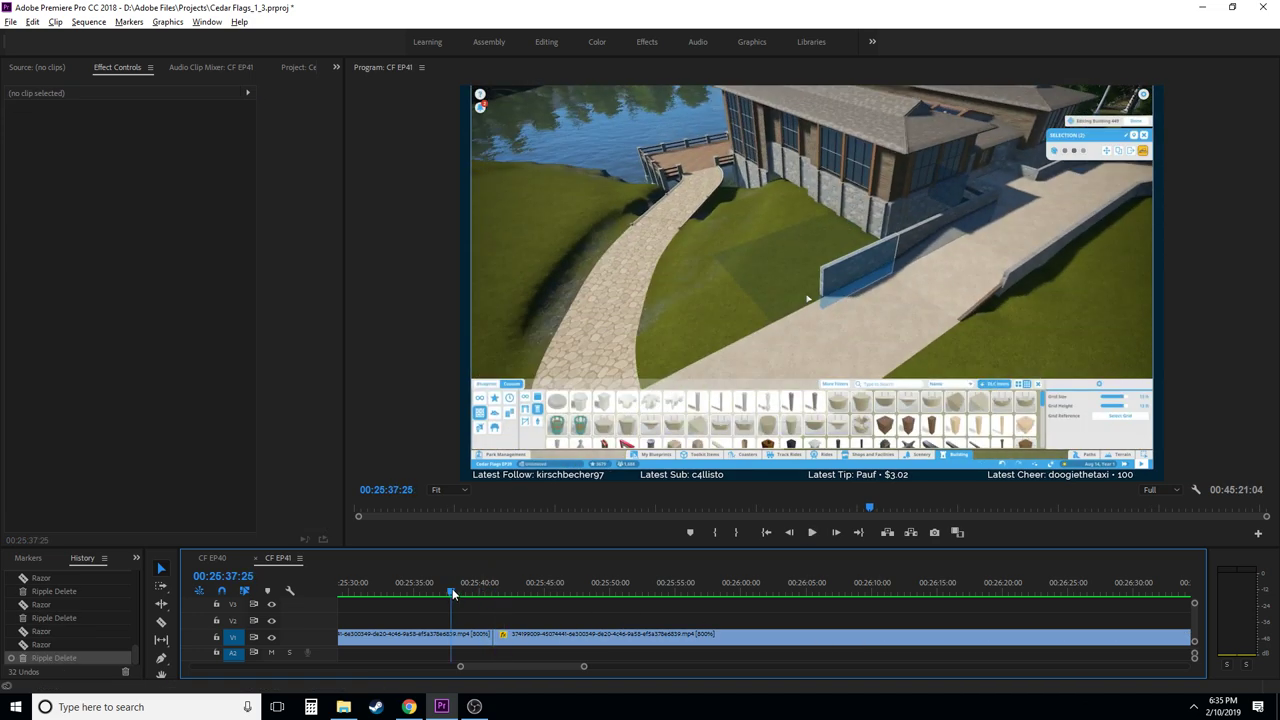
key(space)
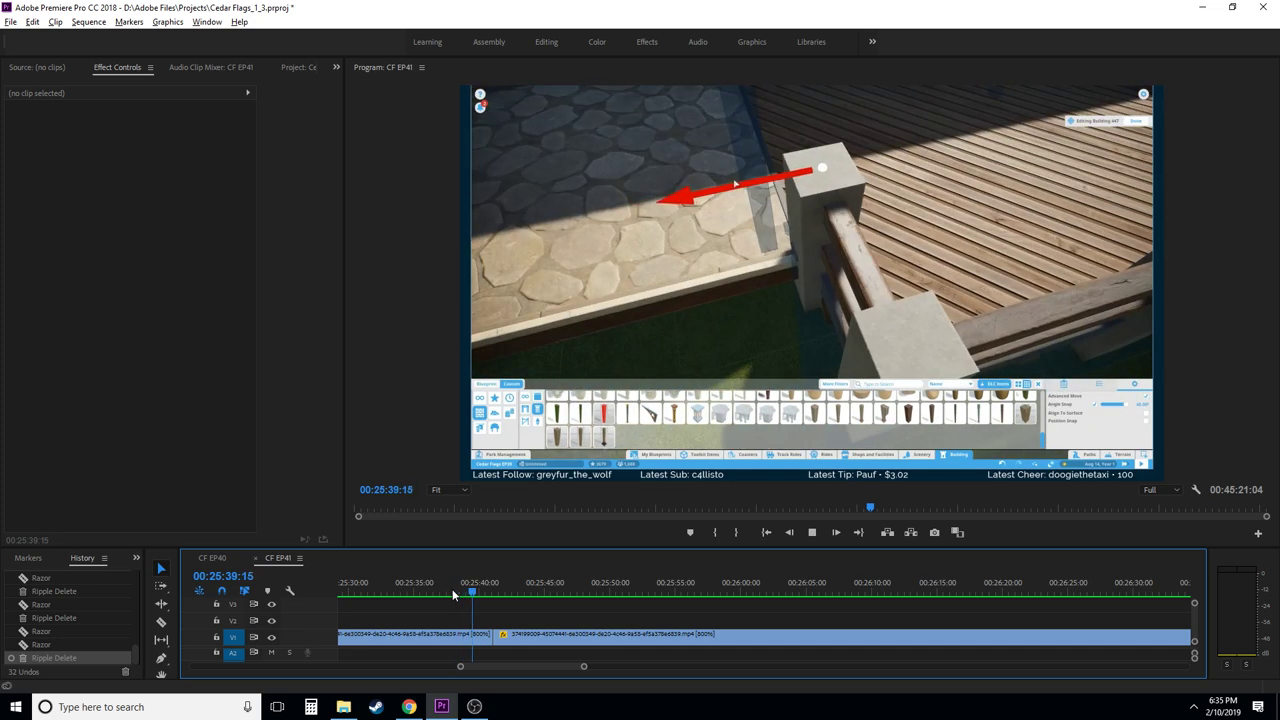
key(space)
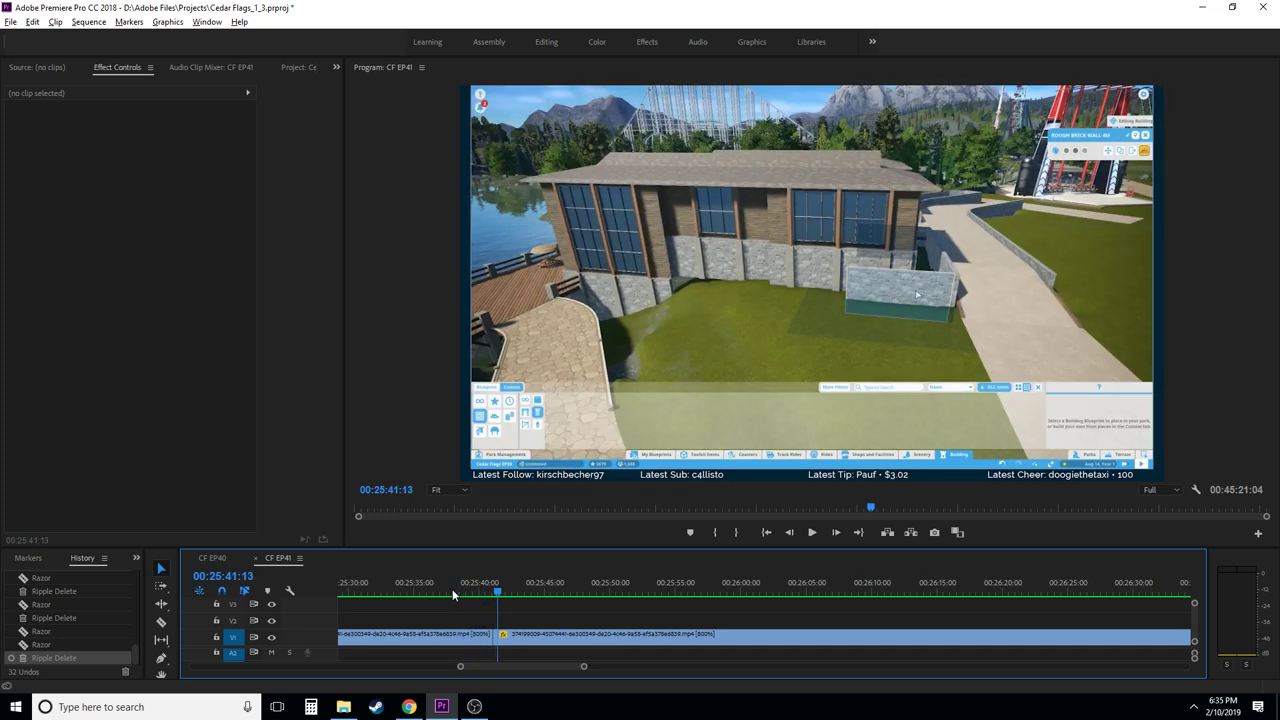
key(shift+k)
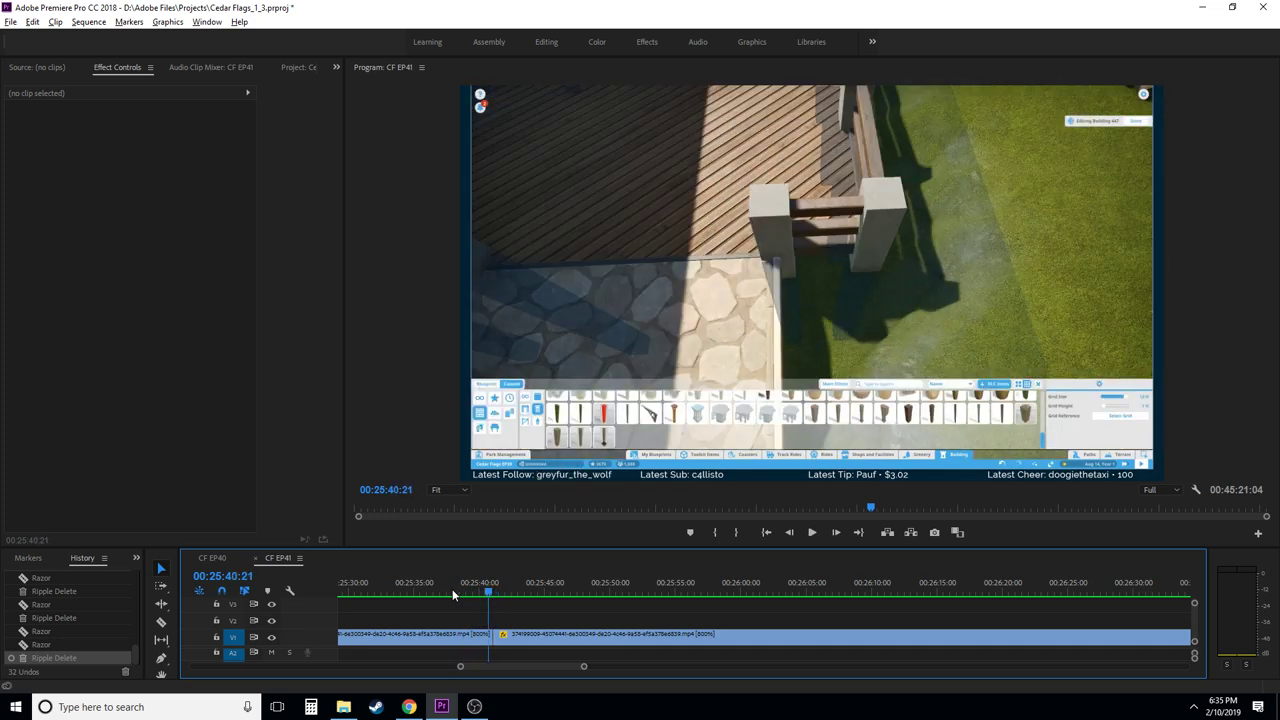
key(space)
key(Right)
key(Right)
key(Right)
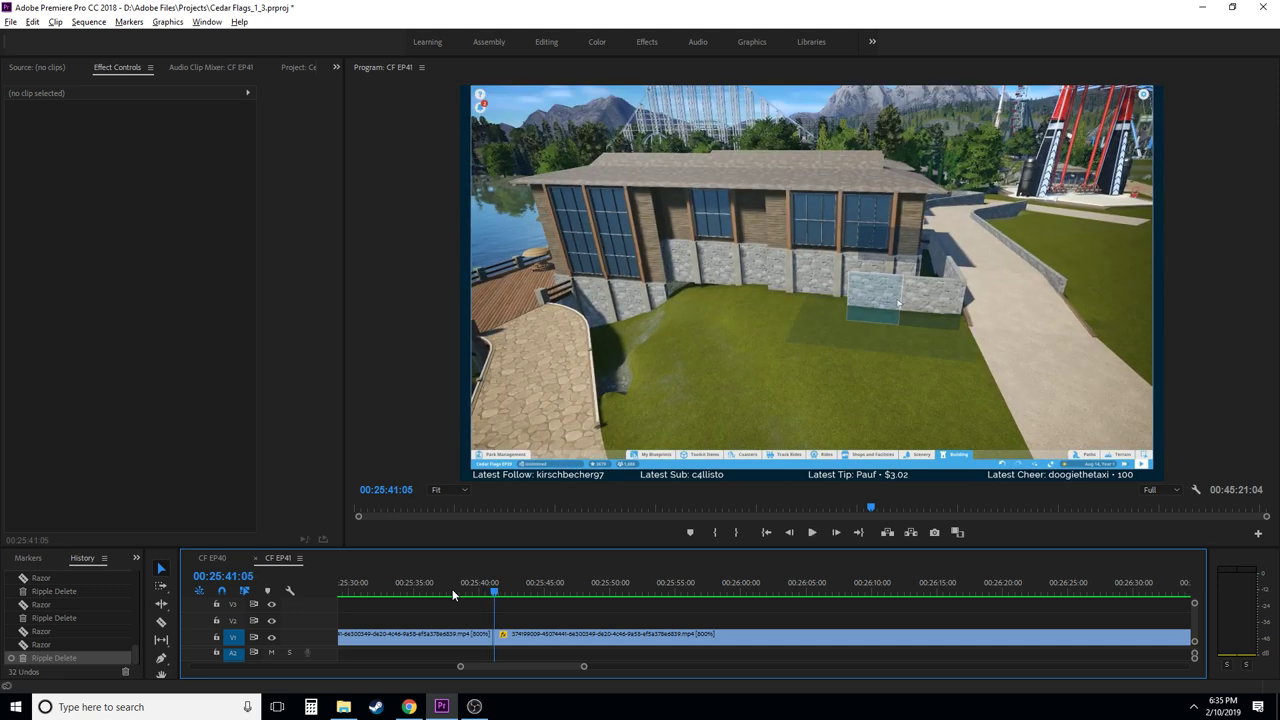
key(Left)
key(Left)
key(Left)
key(Left)
key(Left)
key(Left)
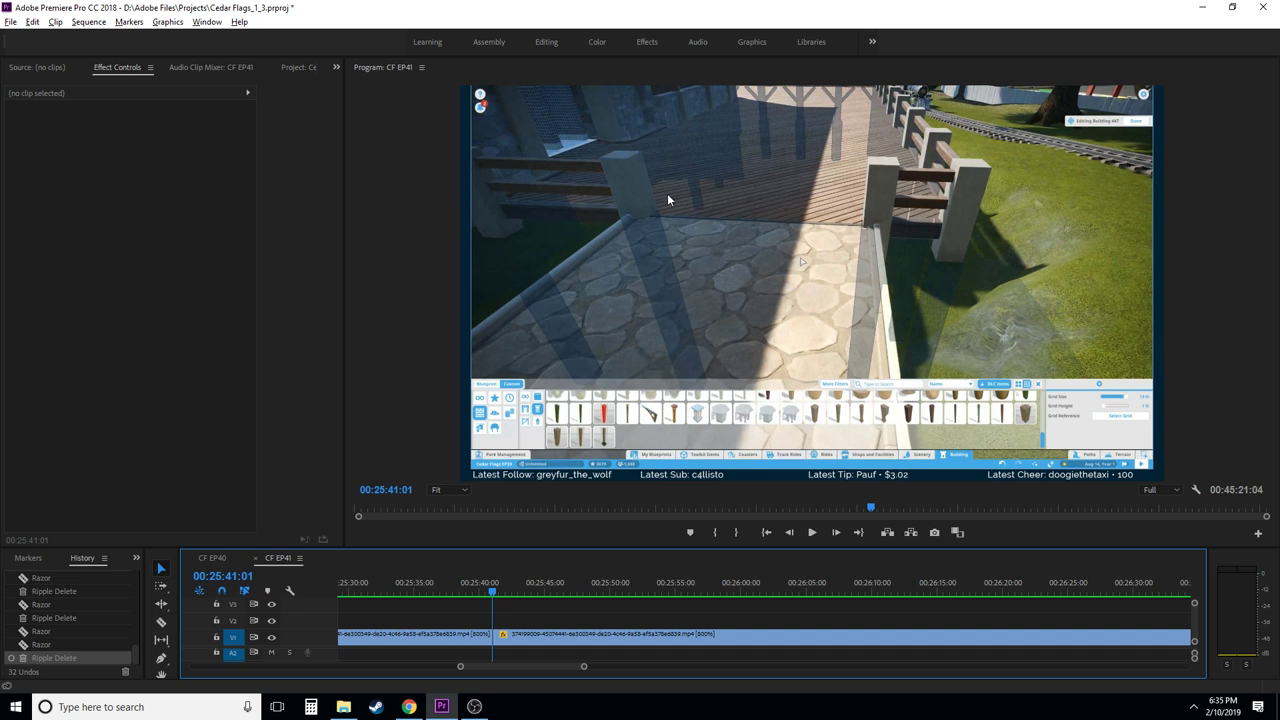
- Split the V1 clip at 00:25:41:15 and ripple delete the short piece between the join at 00:25:41:02 and that cut
key(Left)
key(Left)
key(Right)
key(Right)
key(Right)
key(Right)
key(Right)
key(Right)
key(Right)
key(Right)
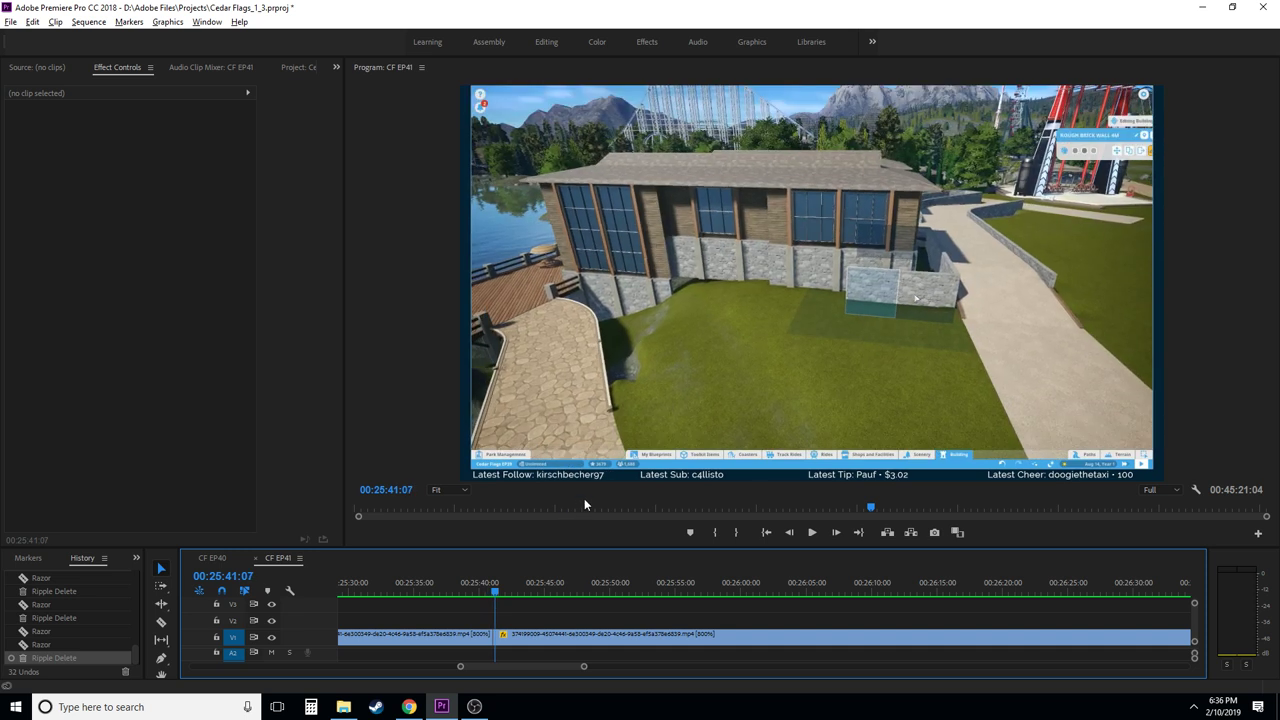
key(Right)
key(Right)
key(Right)
key(Right)
key(Right)
key(Right)
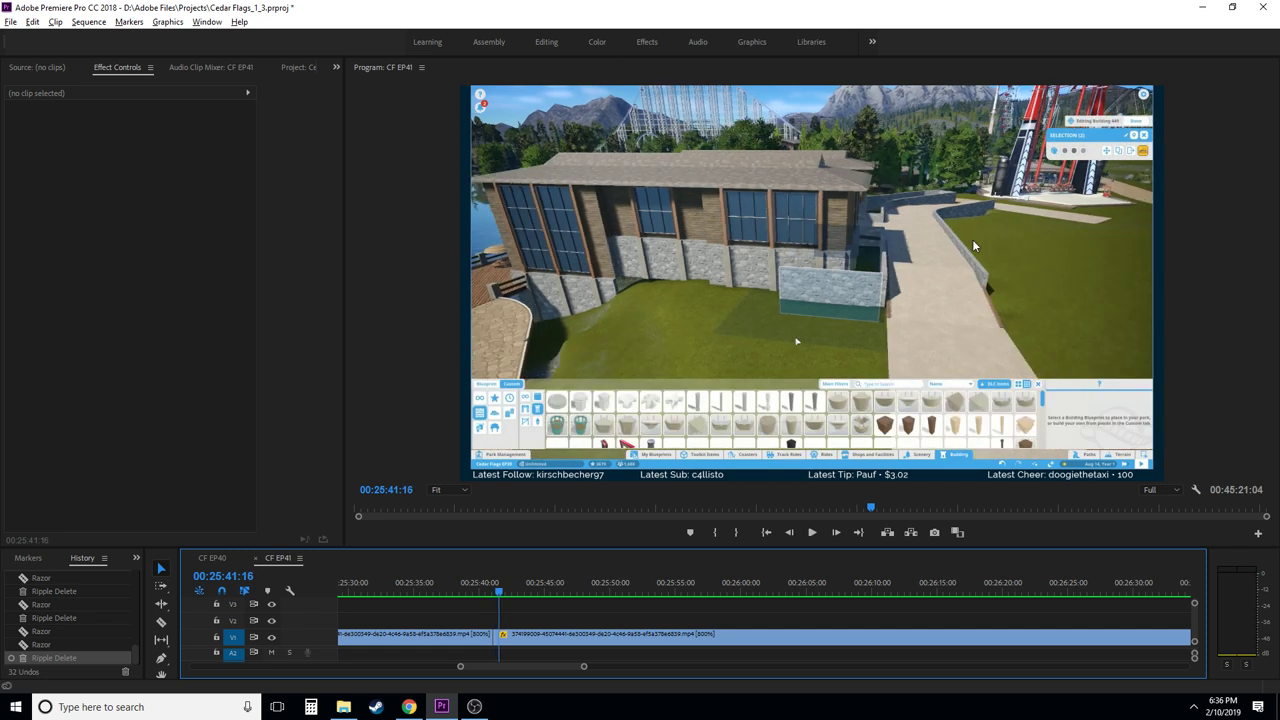
click(499, 637)
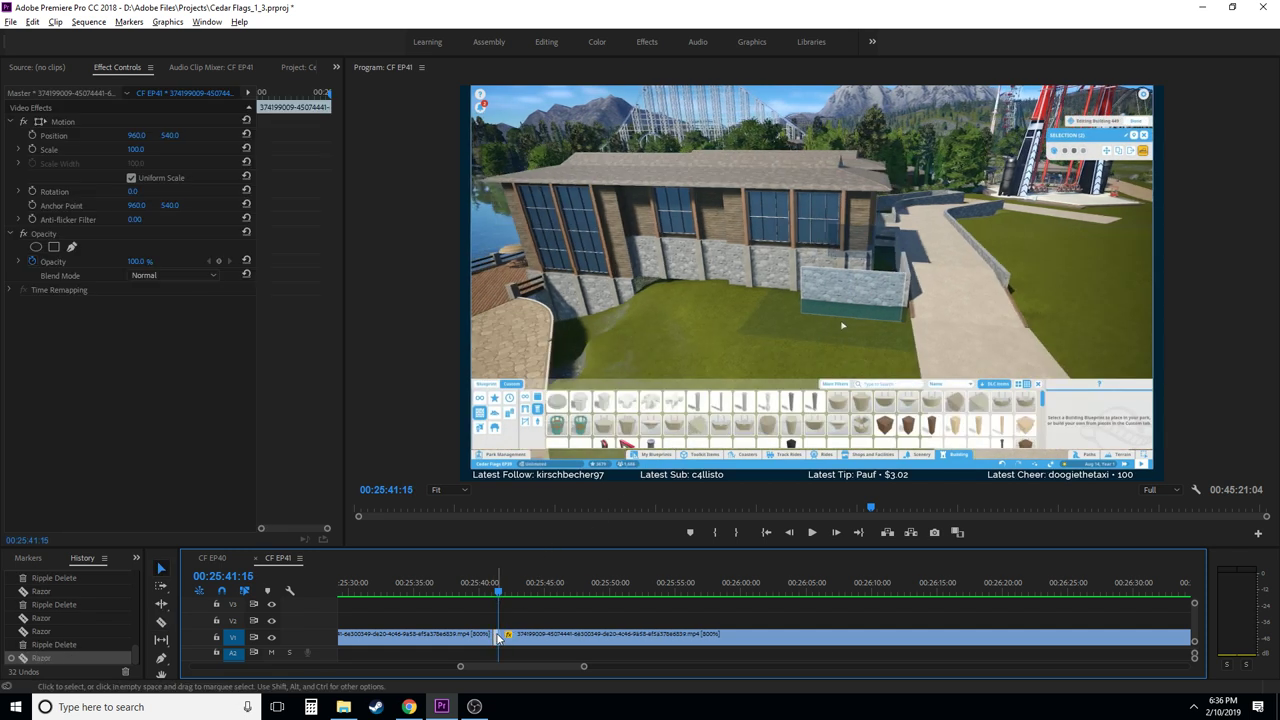
key(shift+Delete)
- Replay the footage from before the join at 00:25:41:02 and split the V1 clip at 00:25:57:20
click(465, 584)
key(space)
key(c)
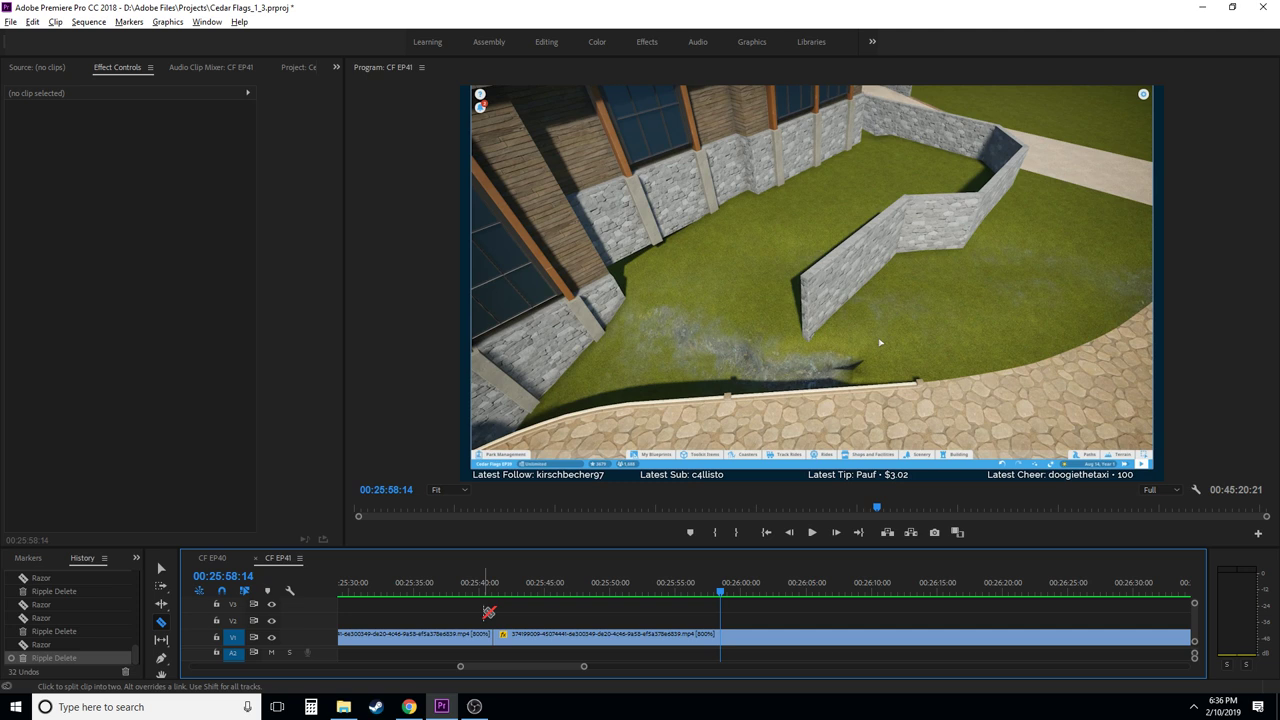
key(Left)
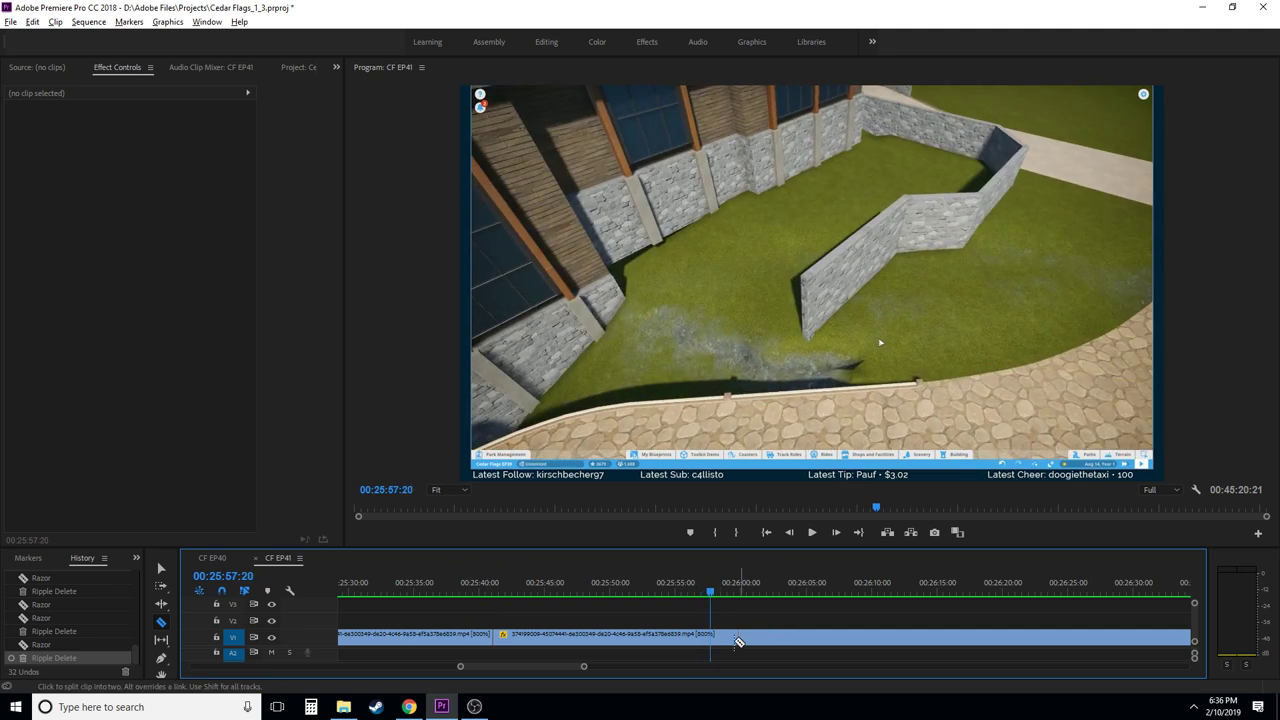
click(711, 648)
- Examine the wall-placement footage between about 00:26:02 and 00:26:05 frame by frame to find where the cut should end
scroll(712, 646, down, 3)
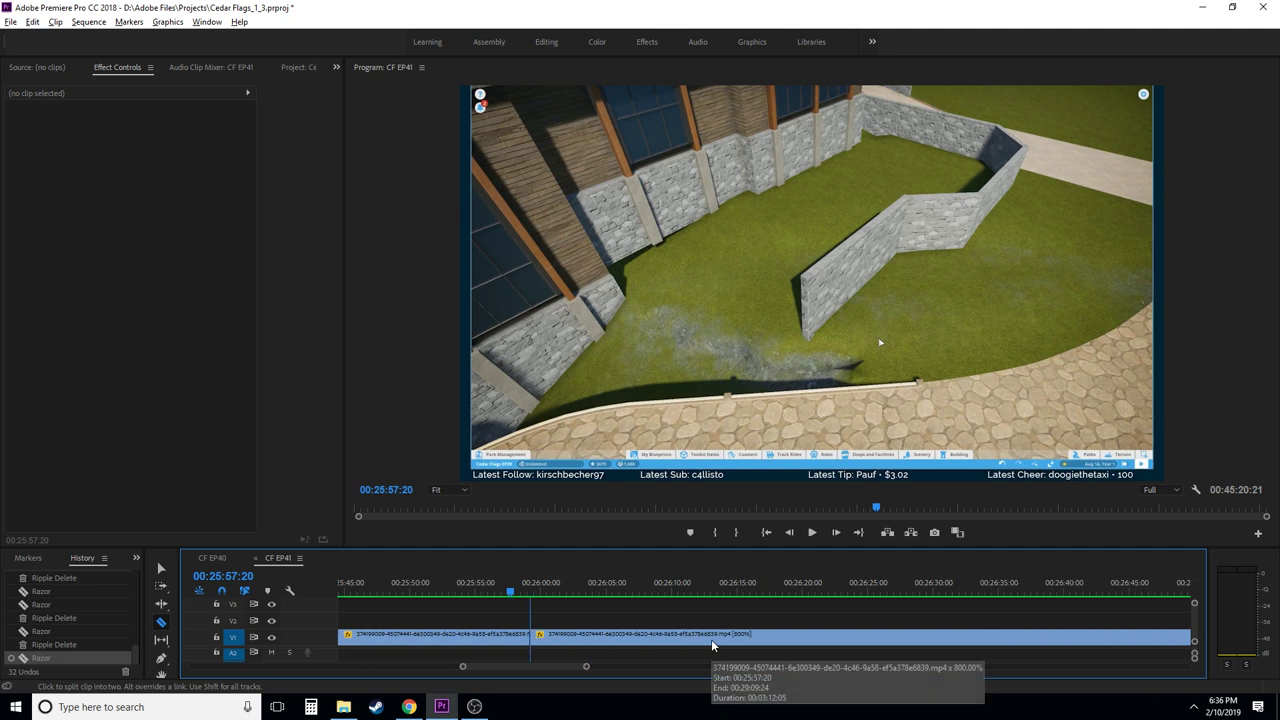
scroll(712, 646, down, 2)
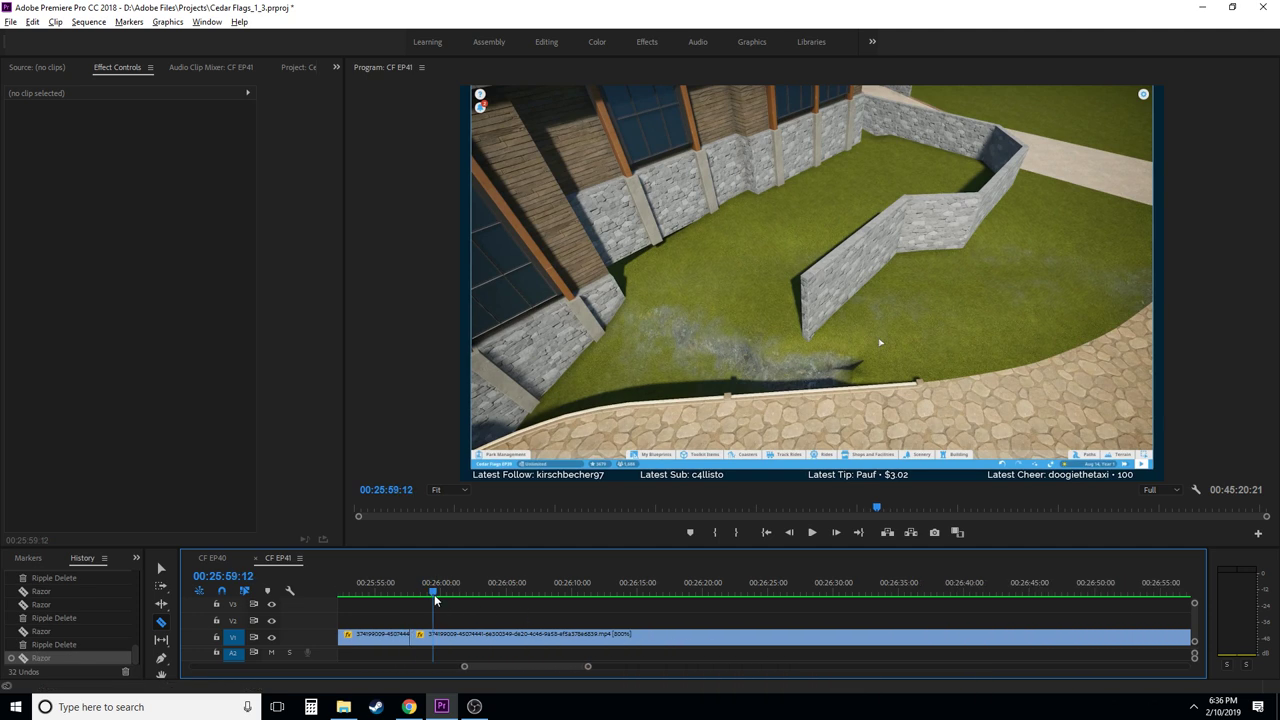
drag(435, 599, 471, 589)
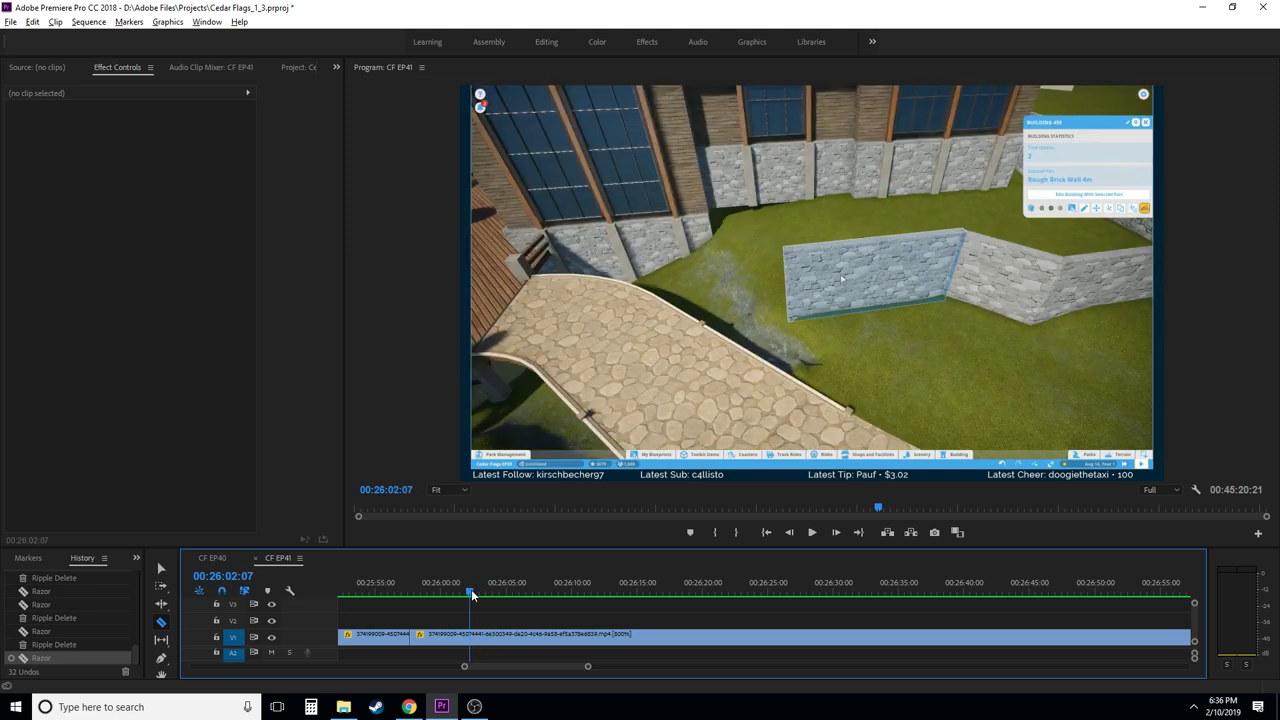
key(space)
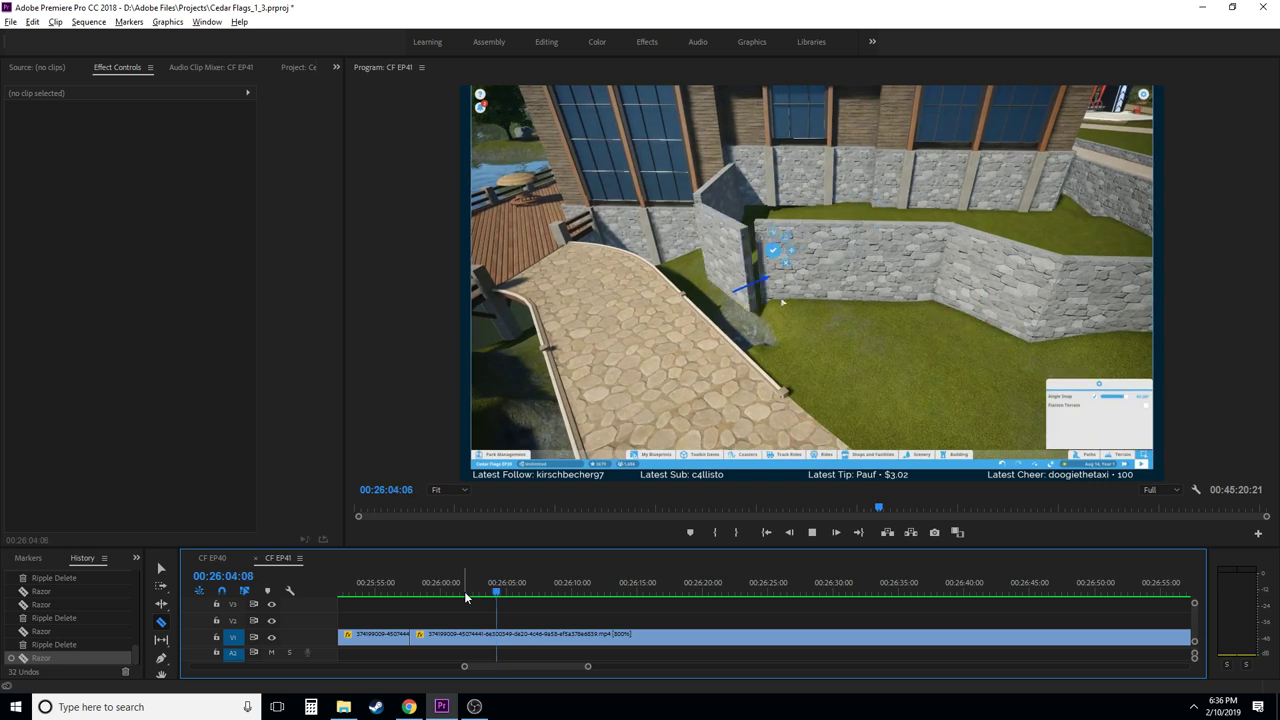
key(space)
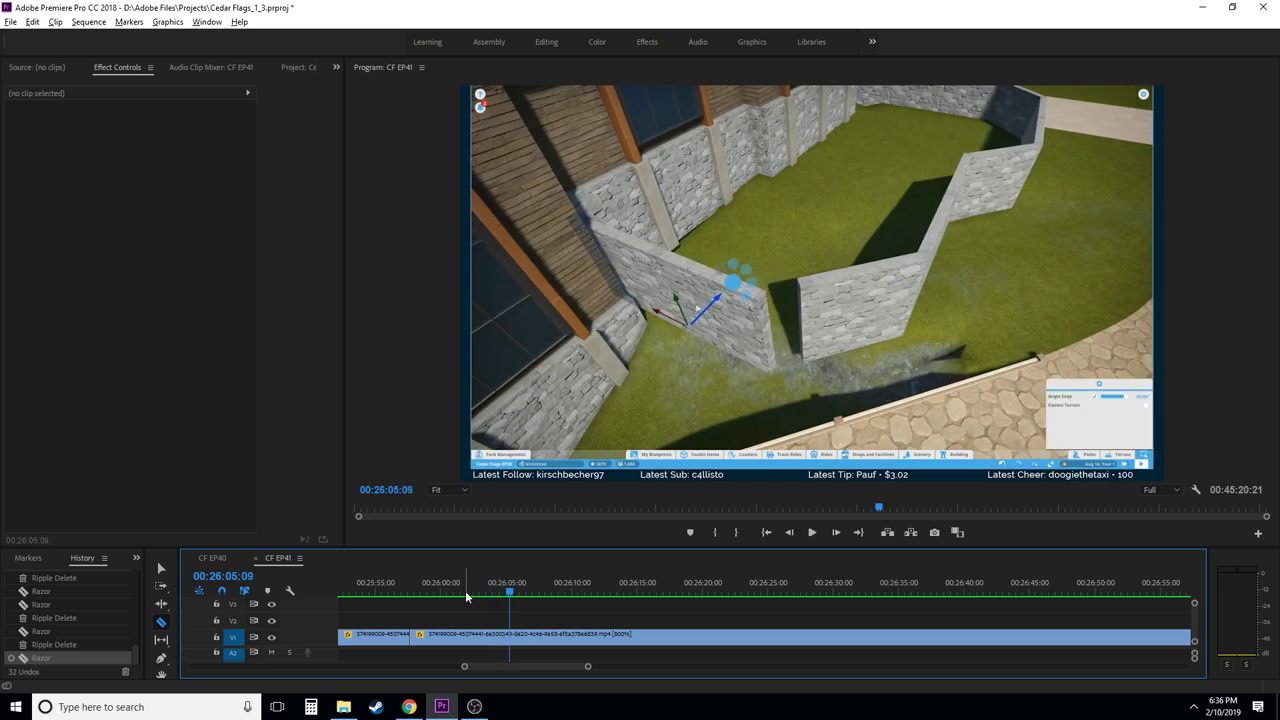
key(Left)
key(Left)
key(Left)
key(Left)
key(Left)
key(Left)
key(Left)
key(Left)
key(Left)
key(Left)
key(Left)
key(Left)
key(Left)
key(Left)
key(Left)
key(Left)
key(Left)
key(Left)
key(Left)
key(Left)
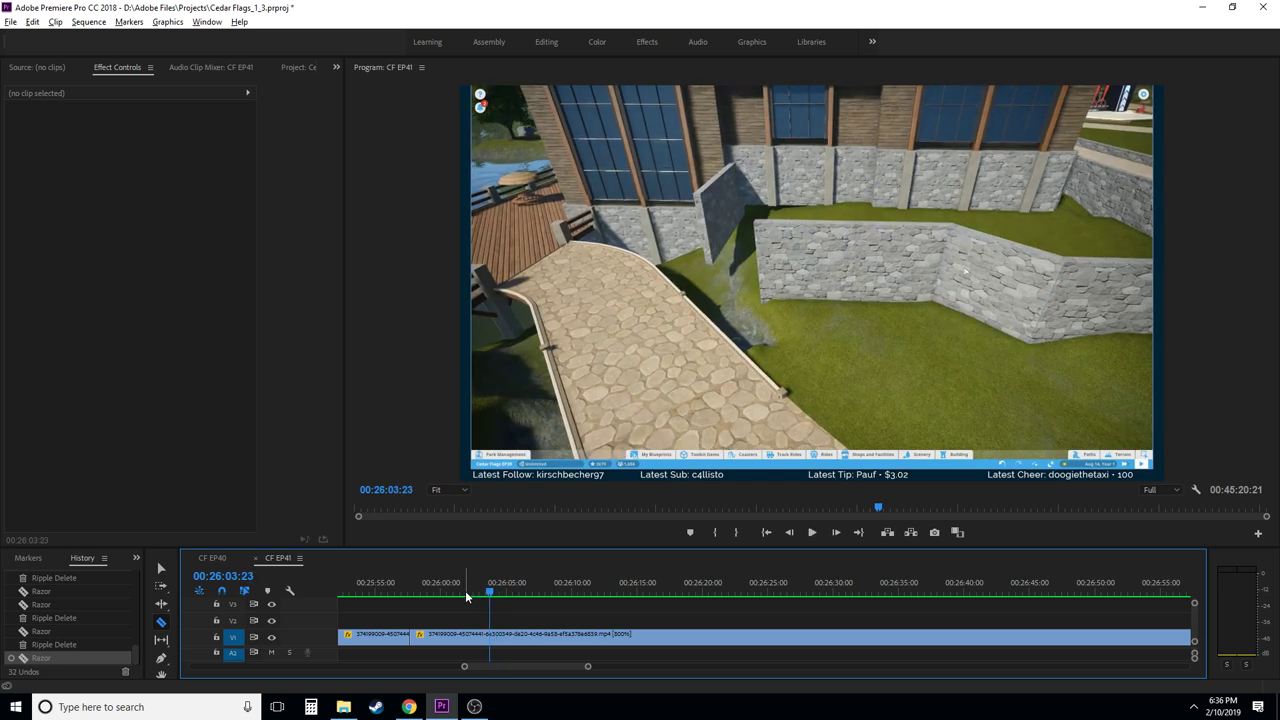
key(Left)
key(Left)
key(Left)
key(Left)
key(Left)
key(Left)
key(Left)
key(Left)
key(Left)
key(Left)
key(Left)
key(Left)
key(Left)
key(Left)
key(Left)
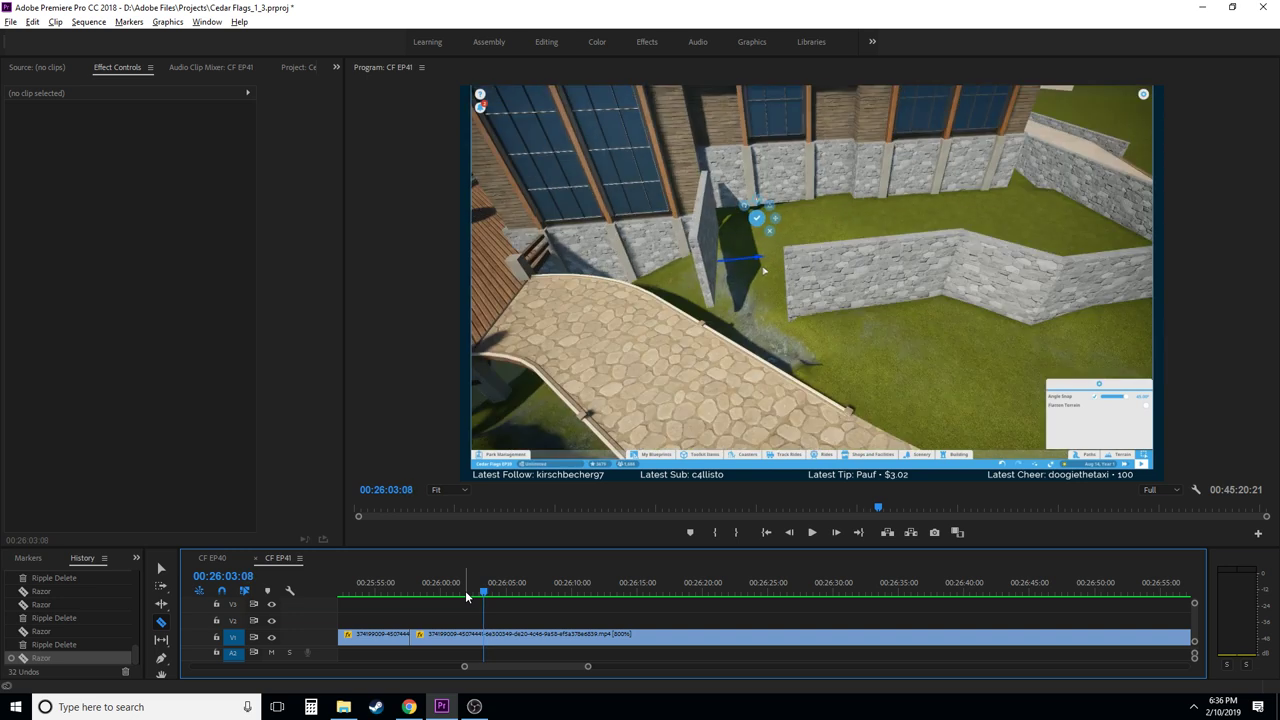
key(Left)
key(Left)
key(Right)
key(Right)
key(Right)
key(Right)
key(Right)
key(Right)
key(Right)
key(Right)
key(Right)
key(Right)
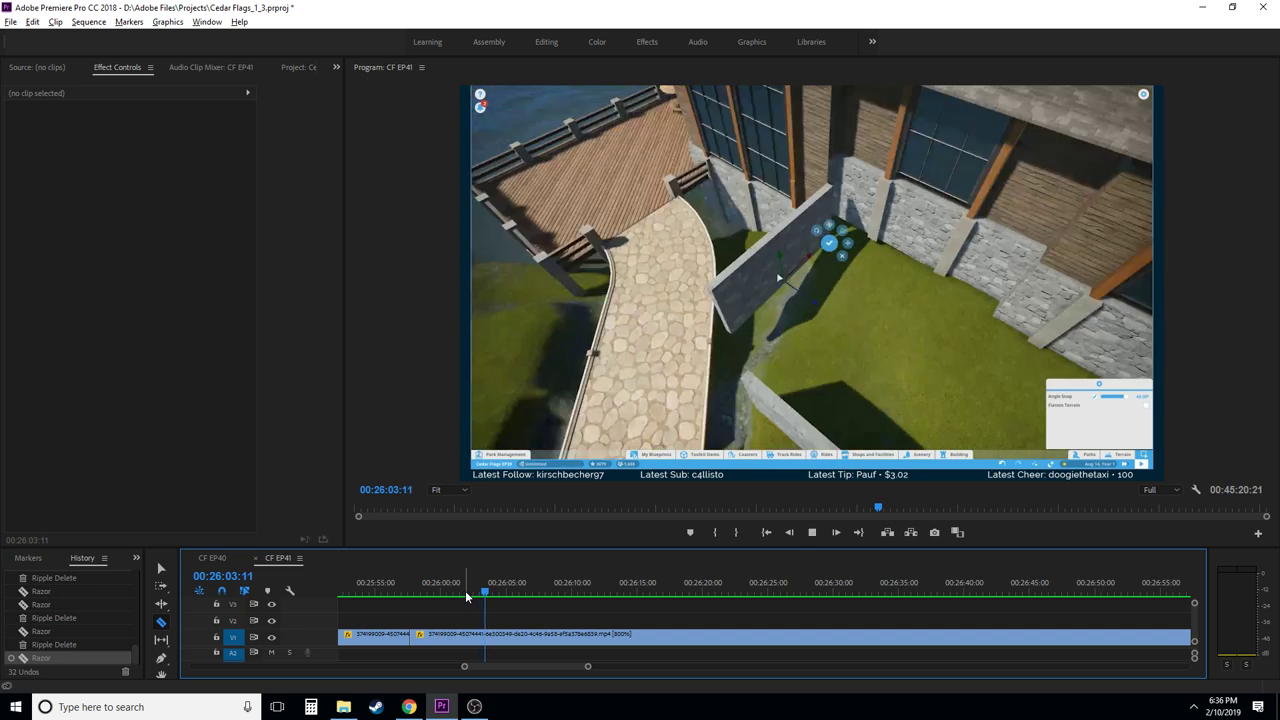
key(Left)
key(Left)
key(Left)
key(Left)
key(Left)
key(Left)
key(Left)
key(Left)
key(Left)
key(Left)
key(Left)
key(Left)
key(Left)
key(Left)
key(Left)
key(Left)
key(Left)
key(Left)
key(Left)
key(Left)
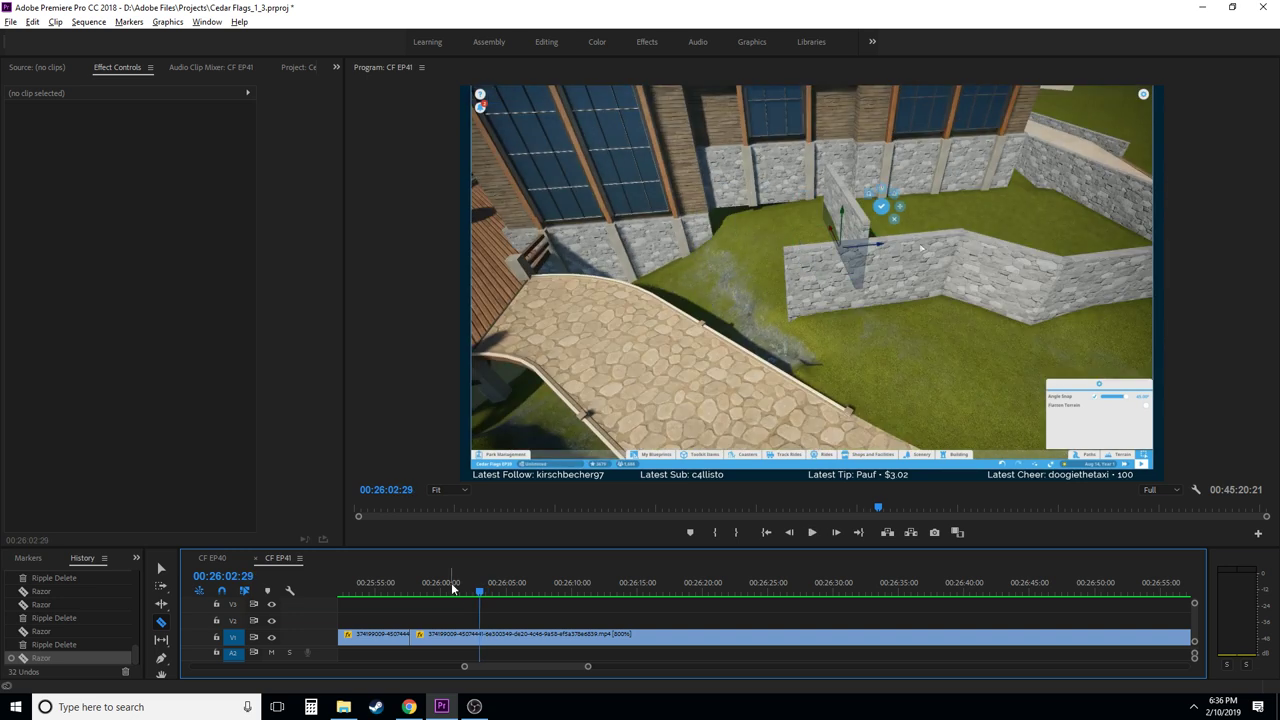
- Split the V1 clip at 00:26:02:06 and ripple delete the piece between 00:25:57:20 and that cut
key(Right)
key(Right)
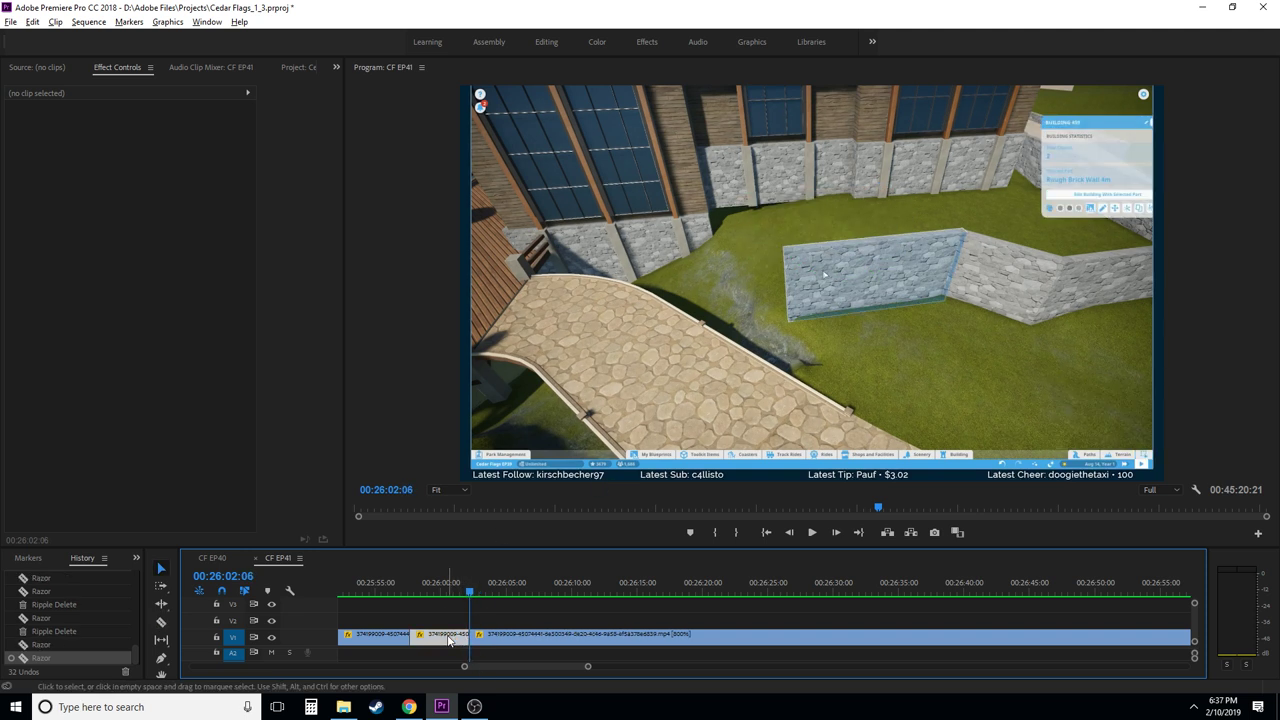
click(448, 637)
key(shift+Delete)
- Review the footage from 00:25:57:04 across the new join and split the V1 clip at about 00:26:12
drag(407, 594, 403, 594)
key(c)
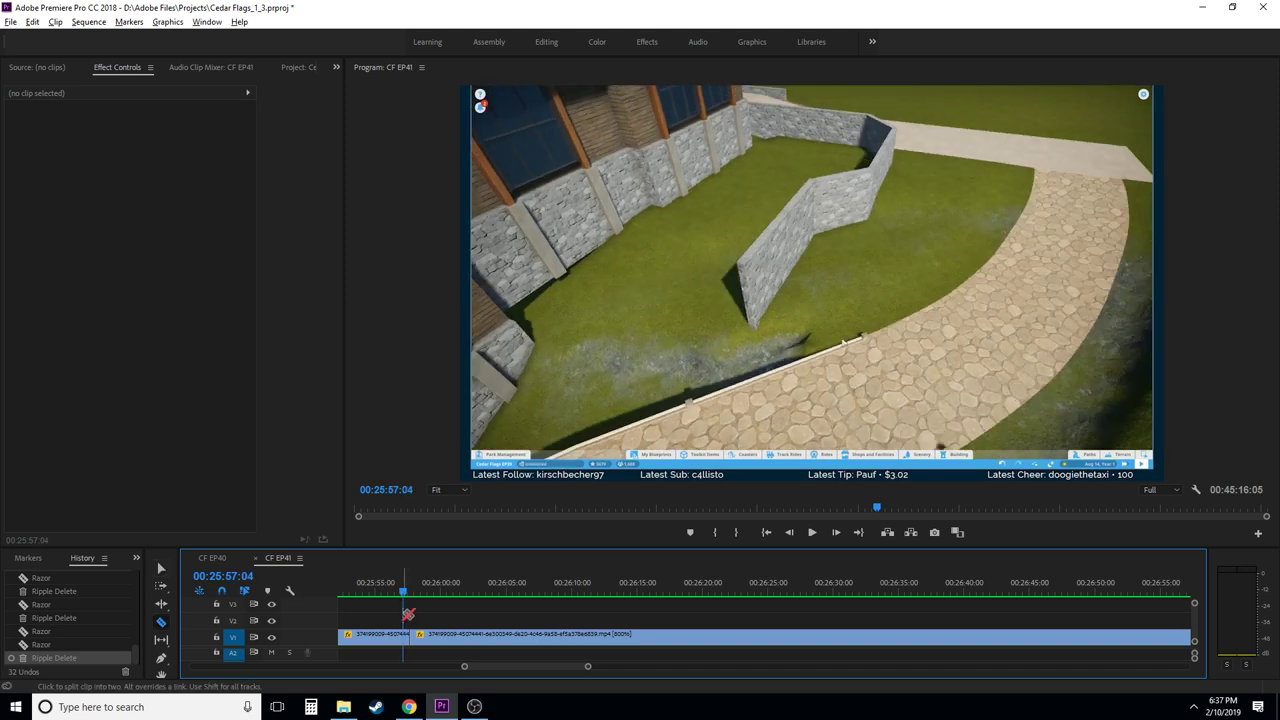
key(space)
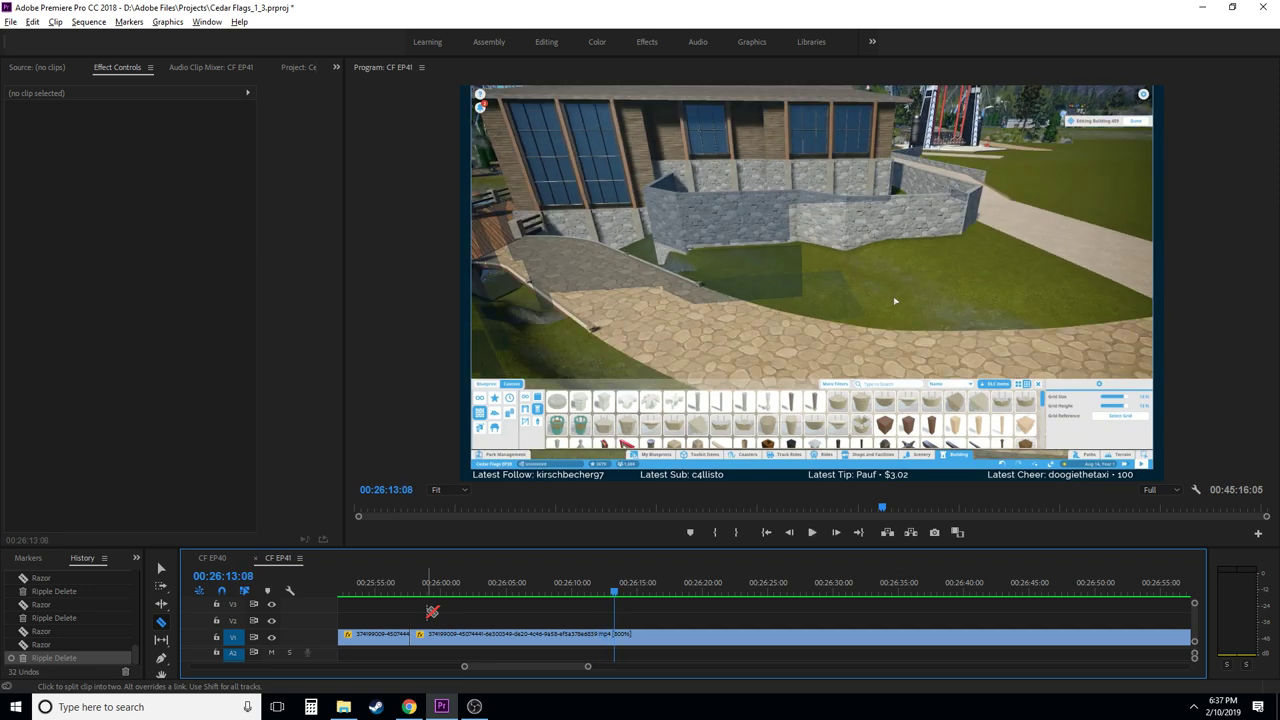
key(Left)
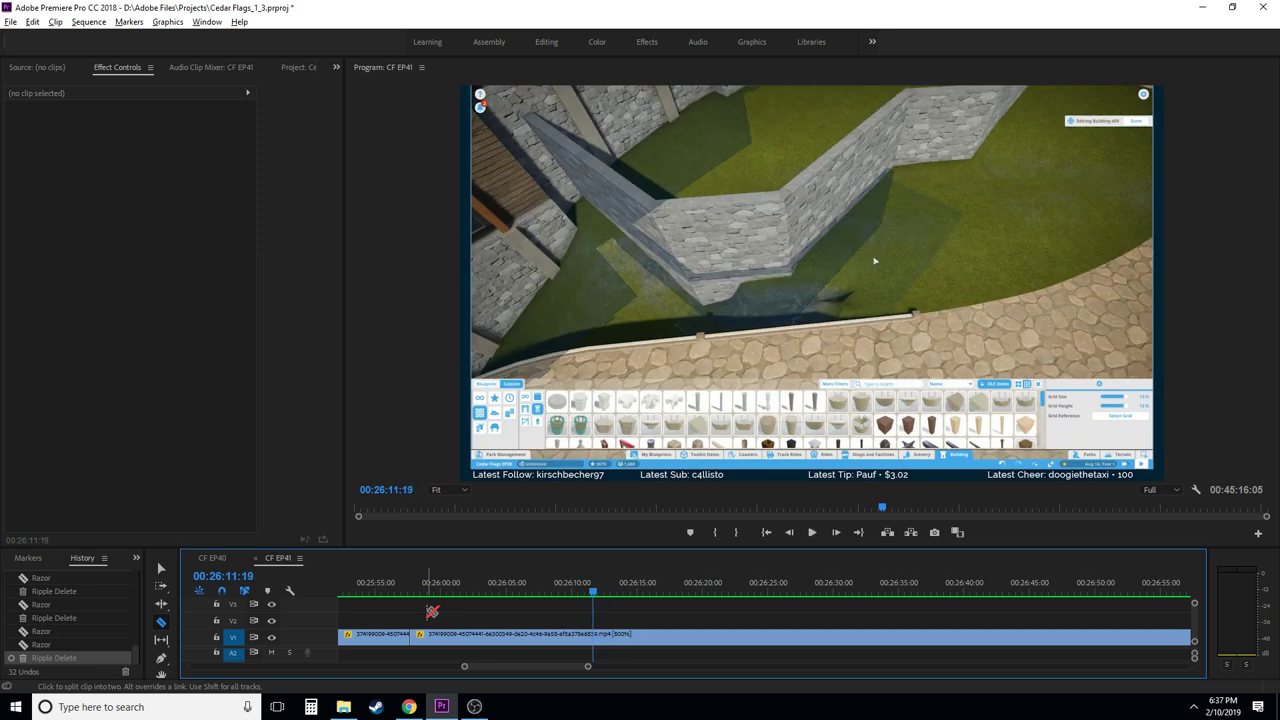
key(Right)
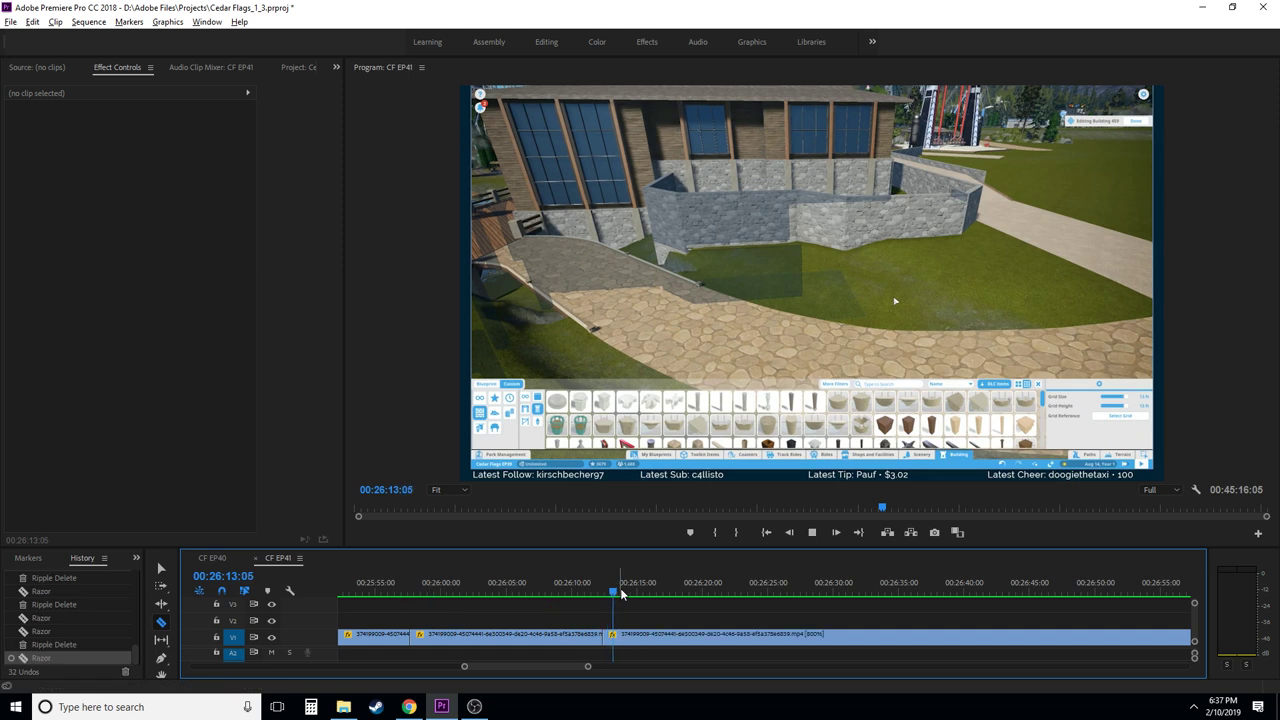
- Split the V1 clip at 00:26:15:28, in the terrain-editing footage, and ripple delete the piece between the previous cut and that point
key(space)
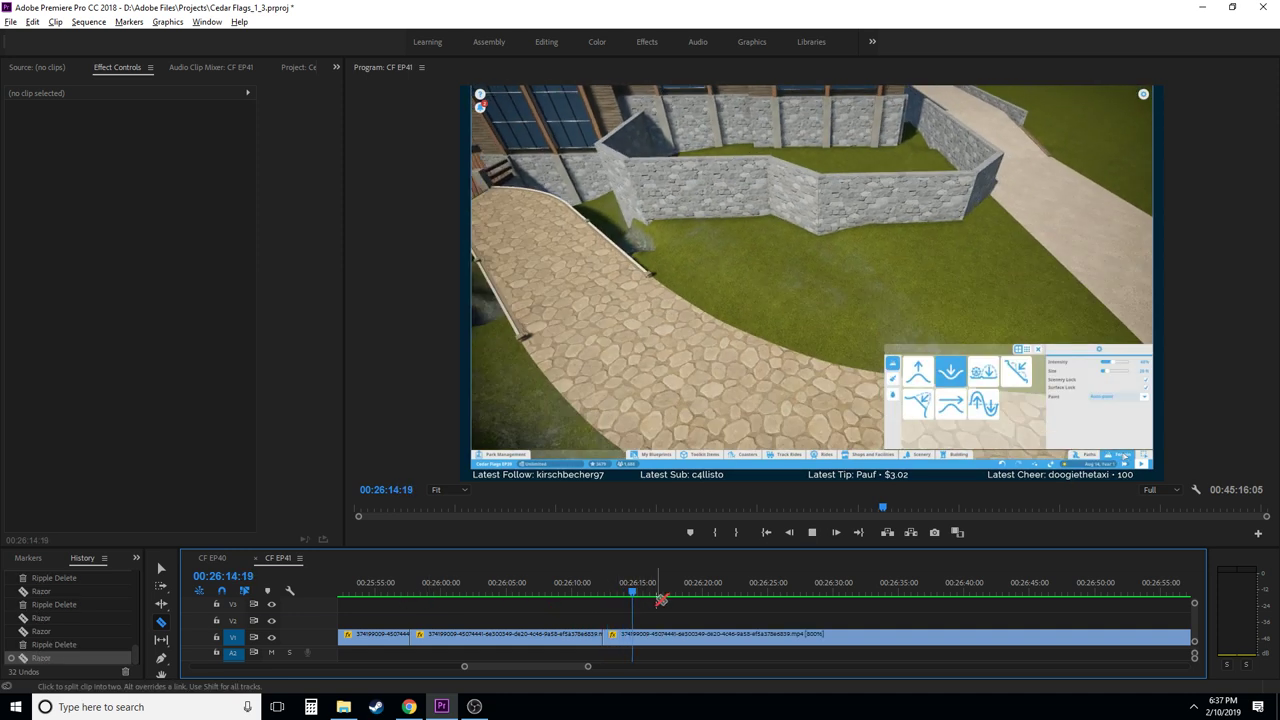
key(space)
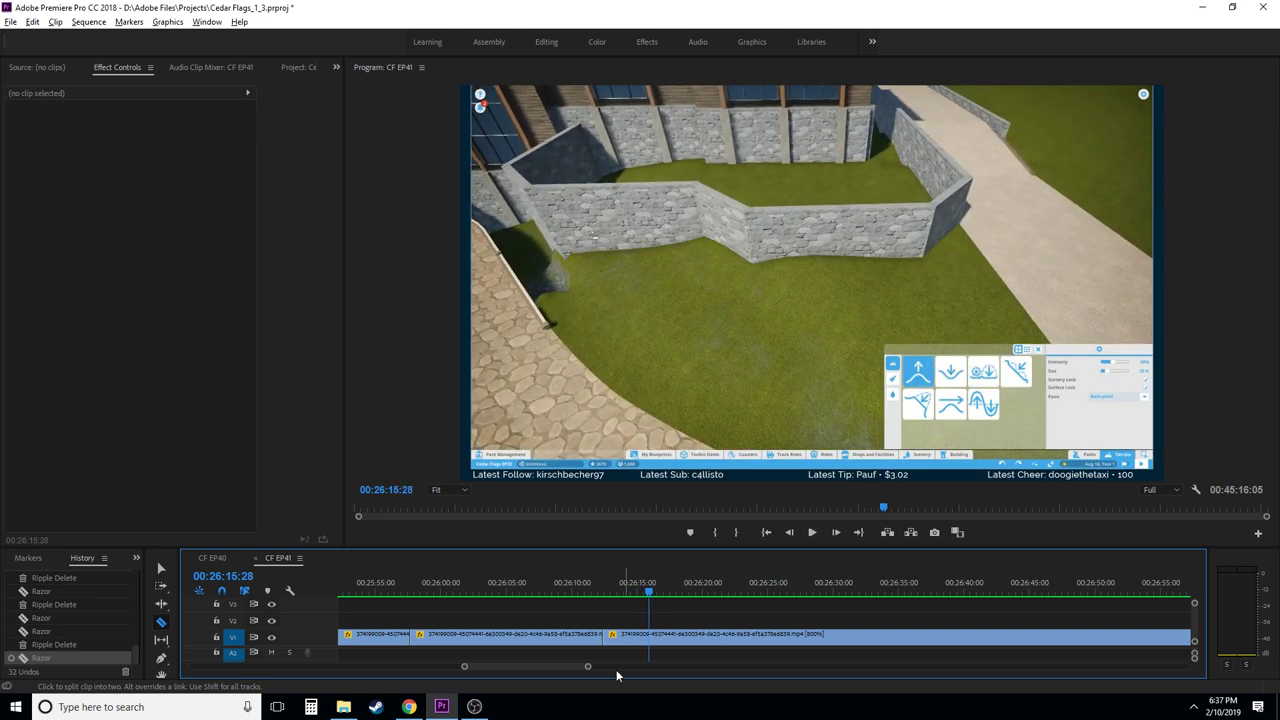
click(639, 643)
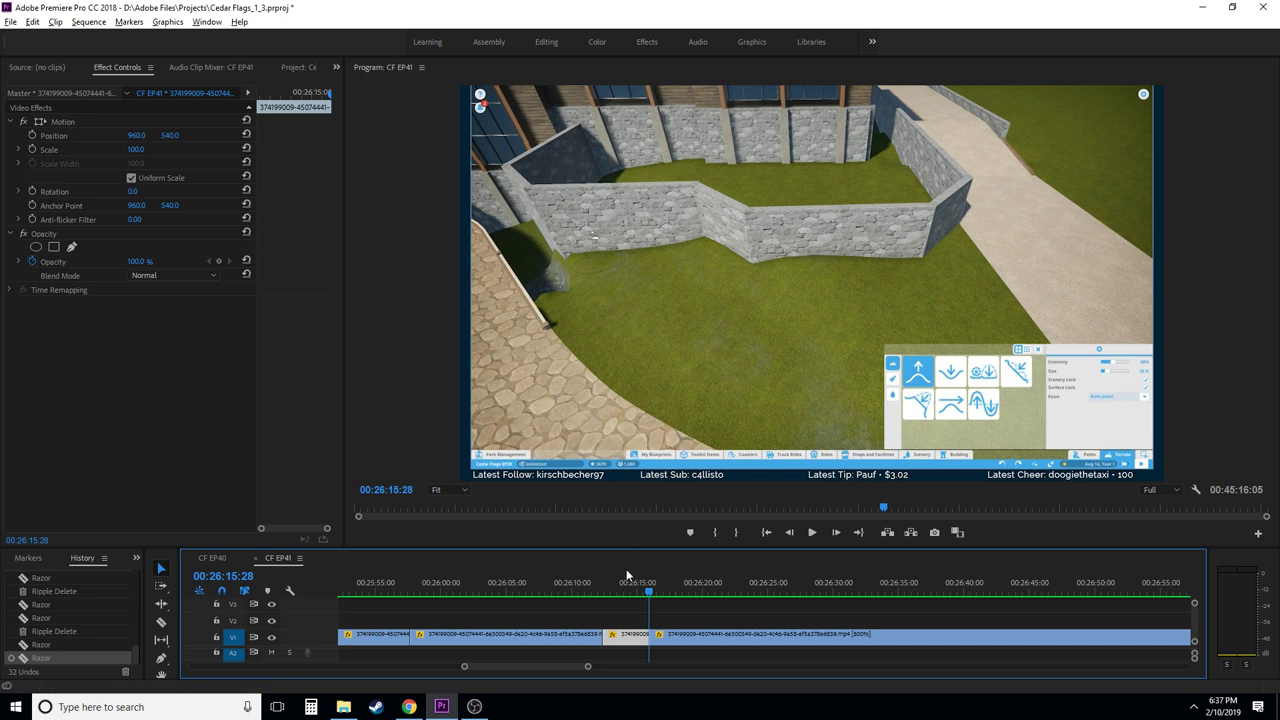
key(shift+Delete)
- Review the footage from the join at 00:26:12:10 and split the V1 clip at 00:26:22:17, on the view of the path and lake
click(601, 592)
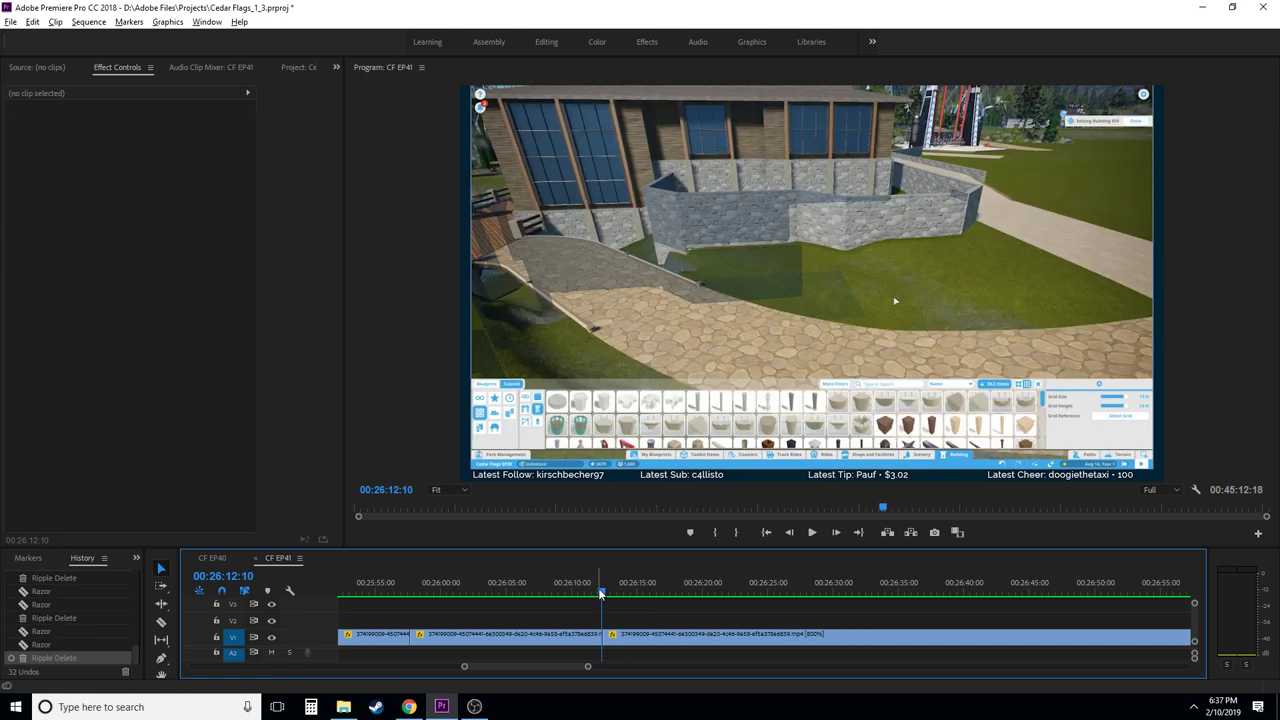
key(space)
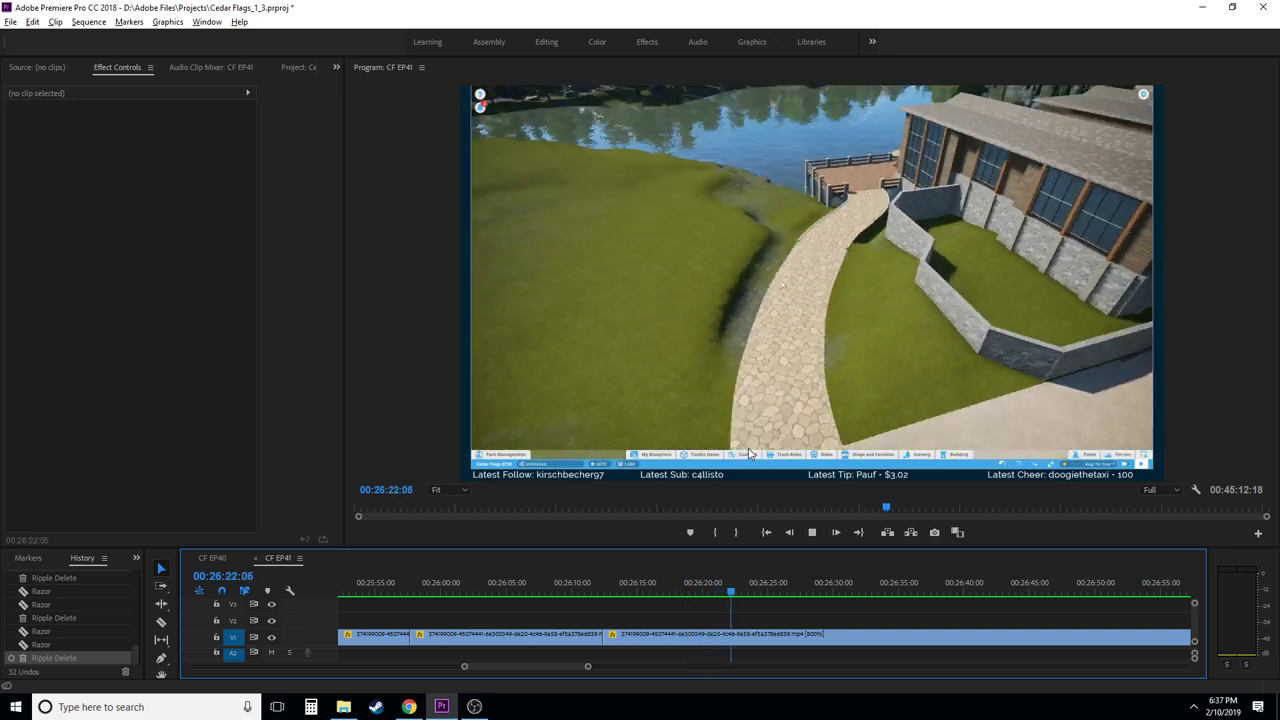
key(space)
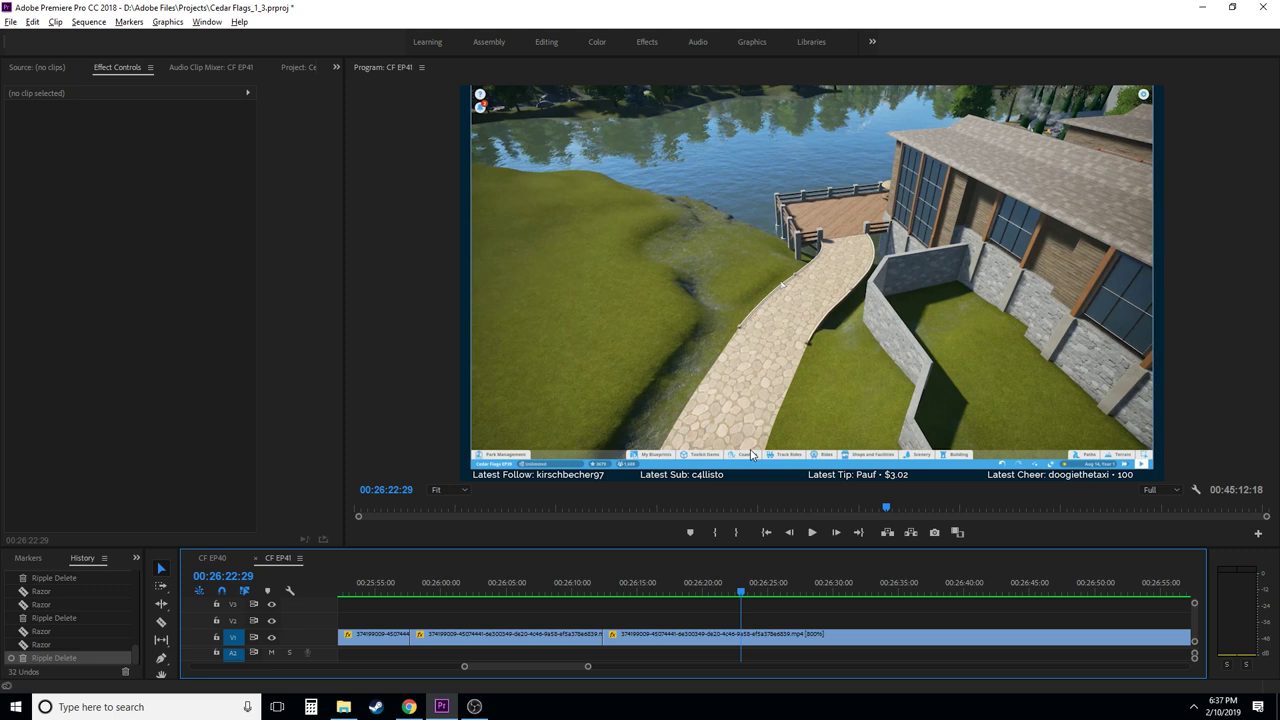
key(Left)
key(Left)
key(Left)
key(Left)
key(Left)
key(Left)
key(Left)
key(Left)
key(Left)
key(Left)
key(Left)
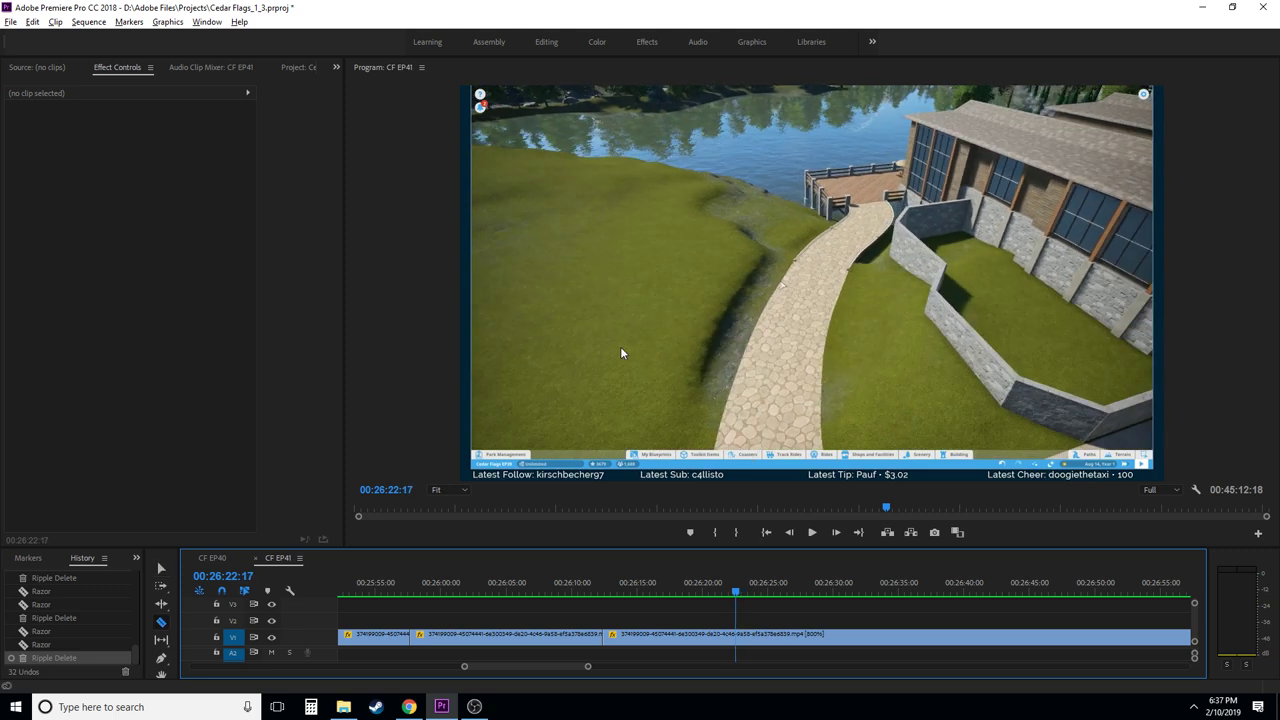
- Split the V1 clip at 00:26:49:05, at the picnic table on the deck, and ripple delete the piece from 00:26:22:17 to there
scroll(735, 640, down, 3)
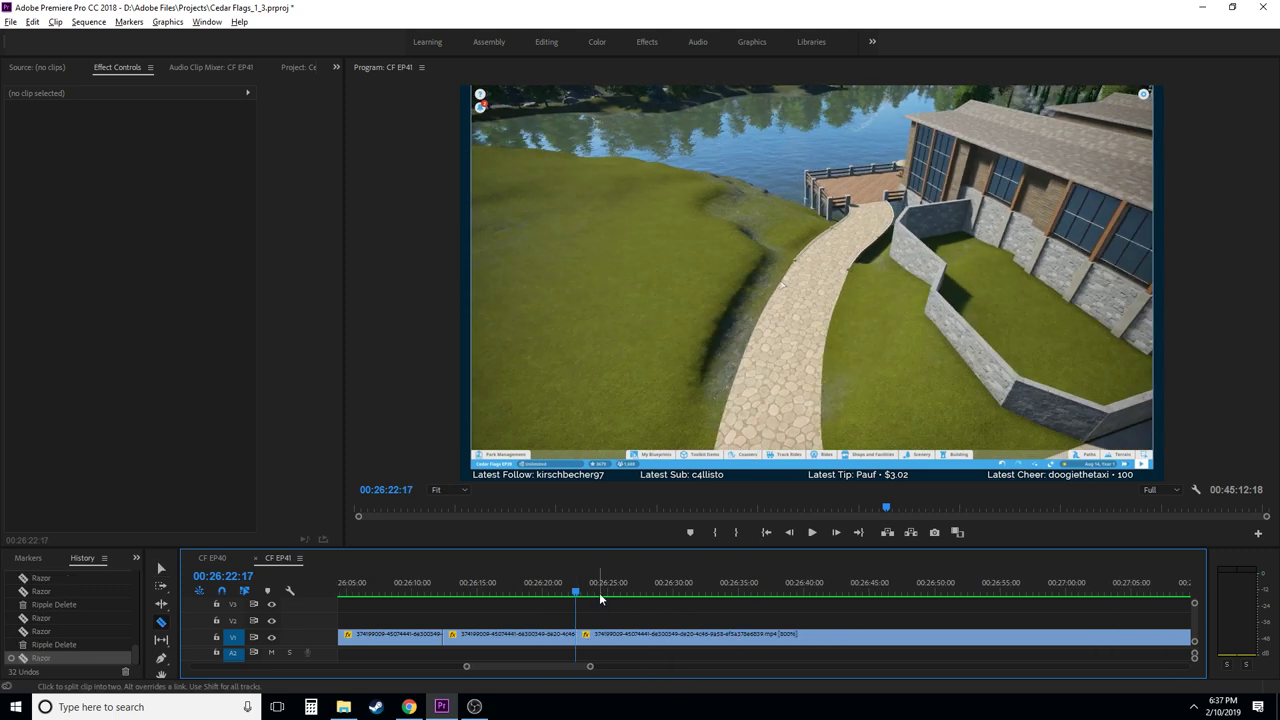
drag(600, 592, 926, 593)
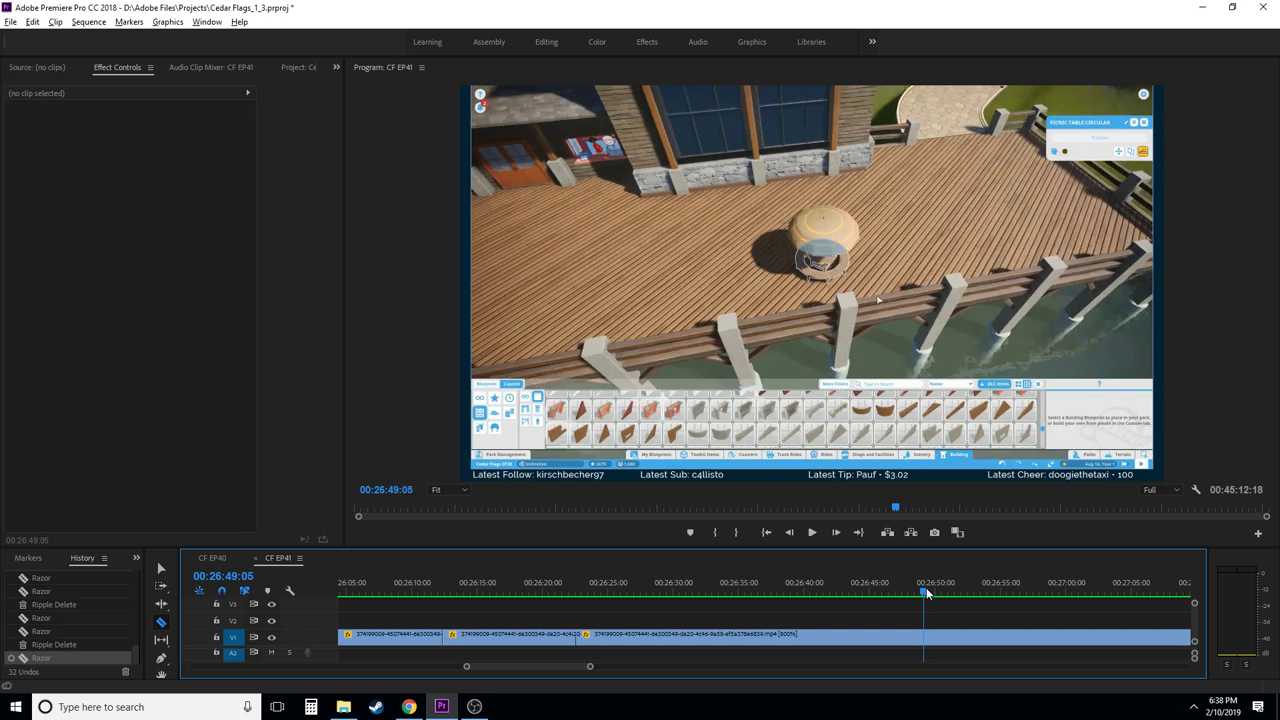
click(875, 645)
key(shift+Delete)
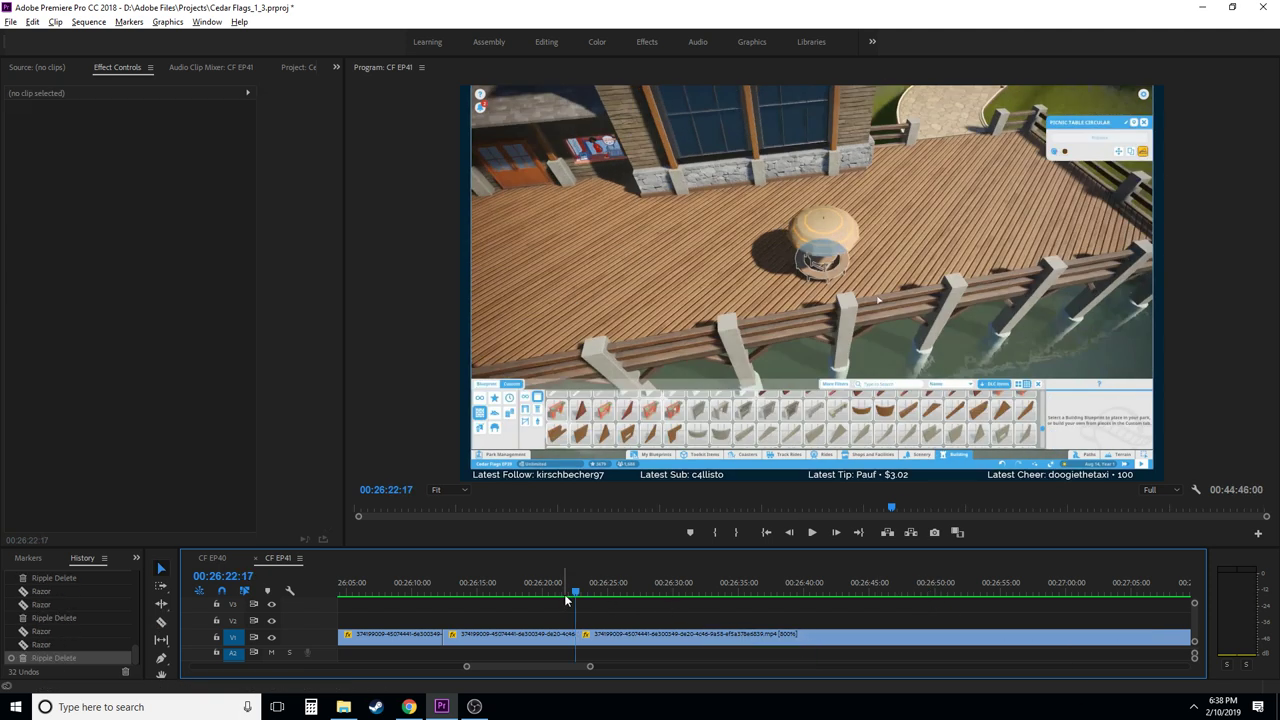
- Review the picnic-table footage after the new join and split the V1 clip at 00:26:40:21, on the view of the waterfront deck
key(space)
key(c)
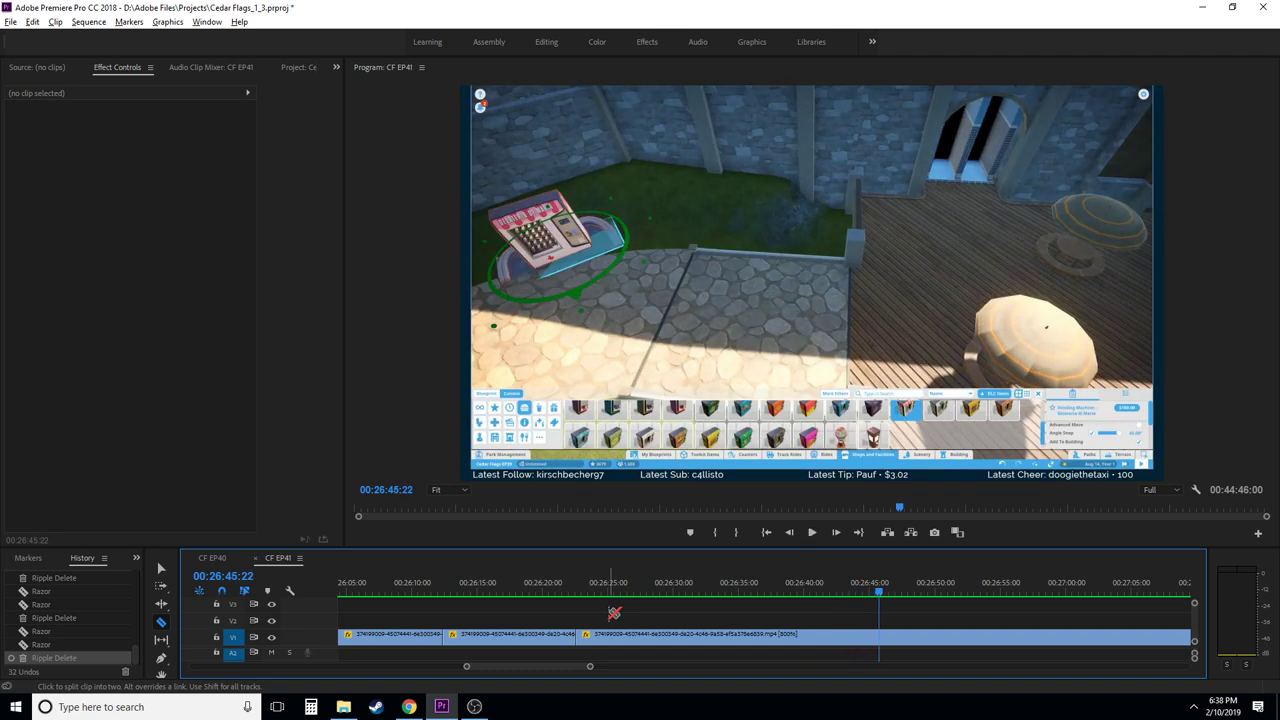
key(j)
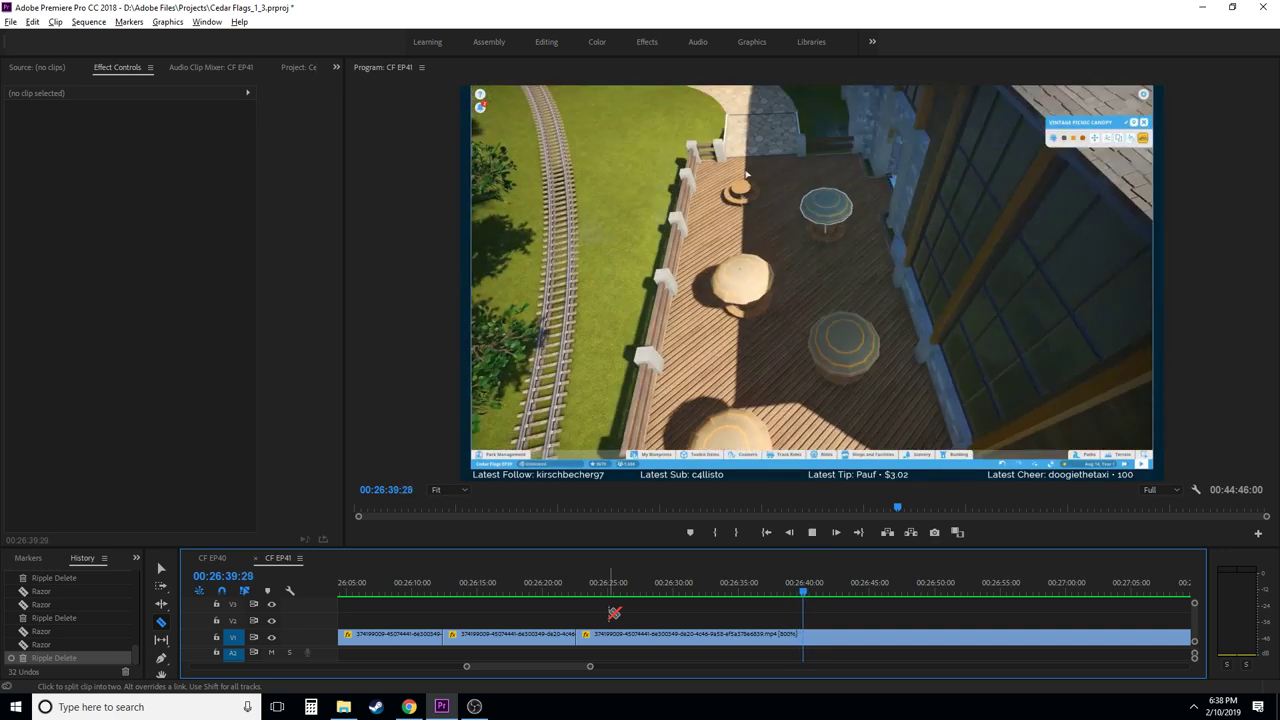
key(l)
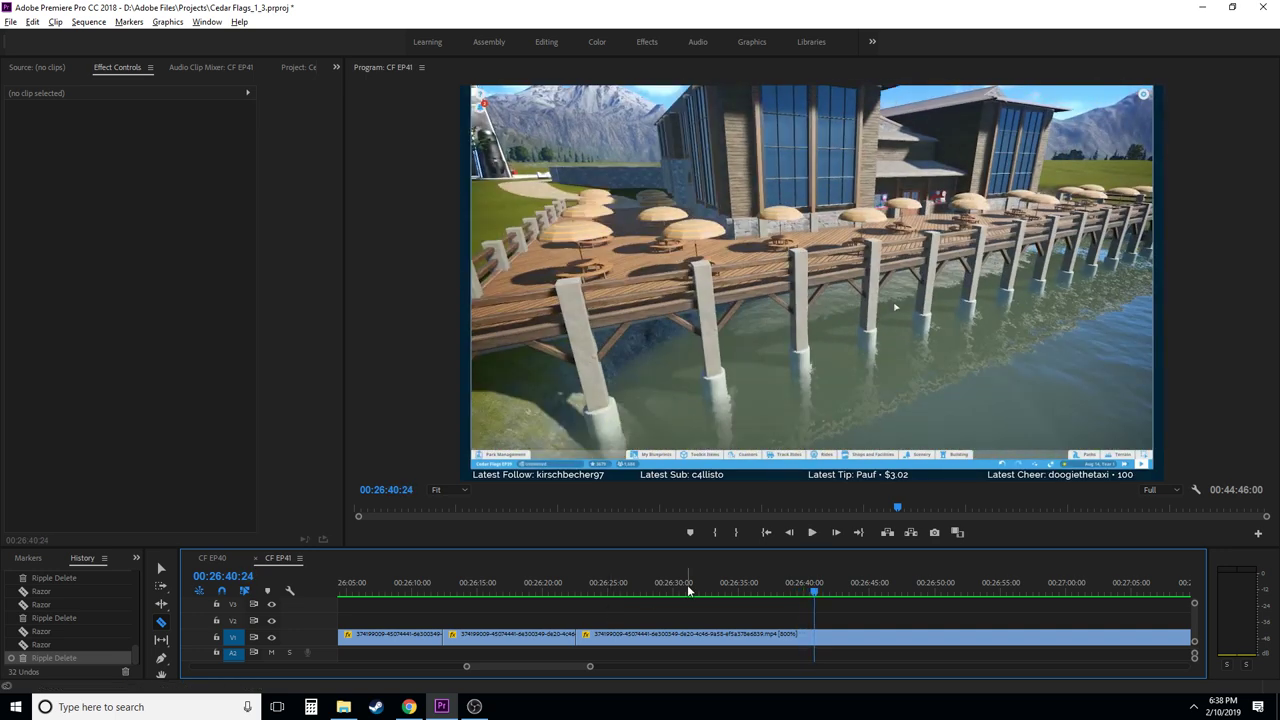
key(Left)
key(Left)
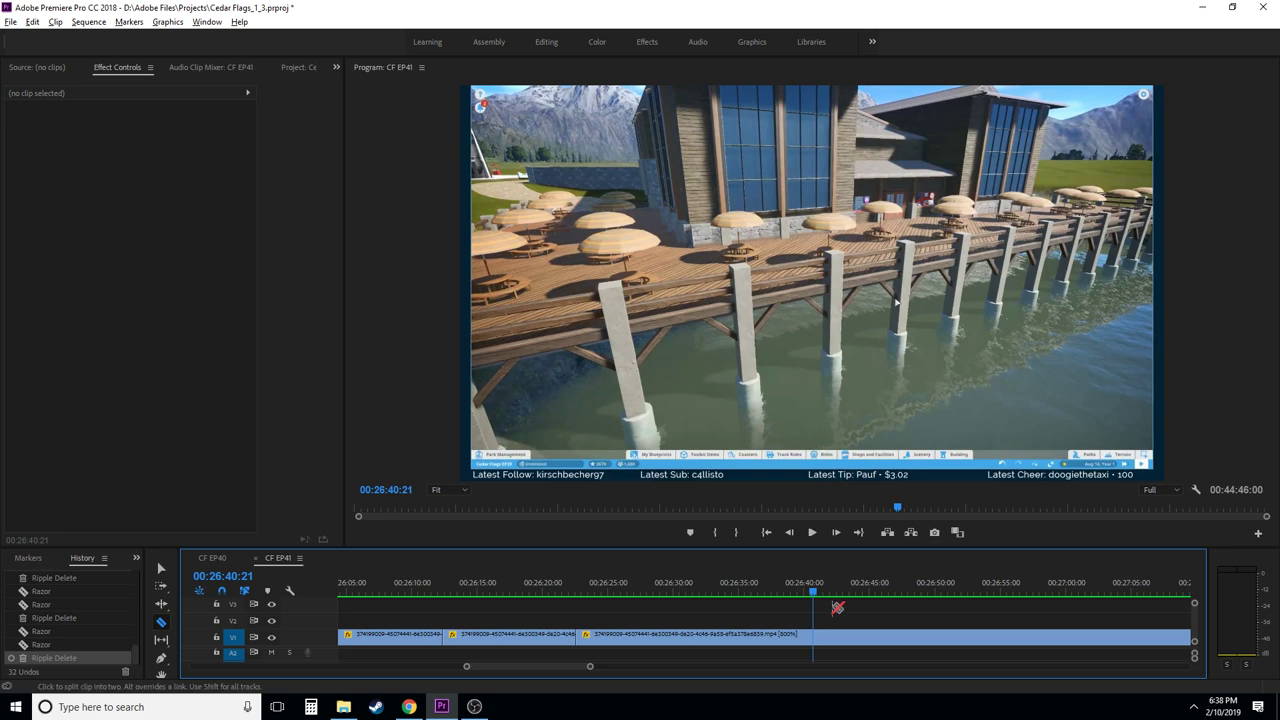
click(815, 640)
- Split the V1 clip at 00:26:55:21 and ripple delete the piece between 00:26:40:21 and that cut
scroll(813, 636, down, 5)
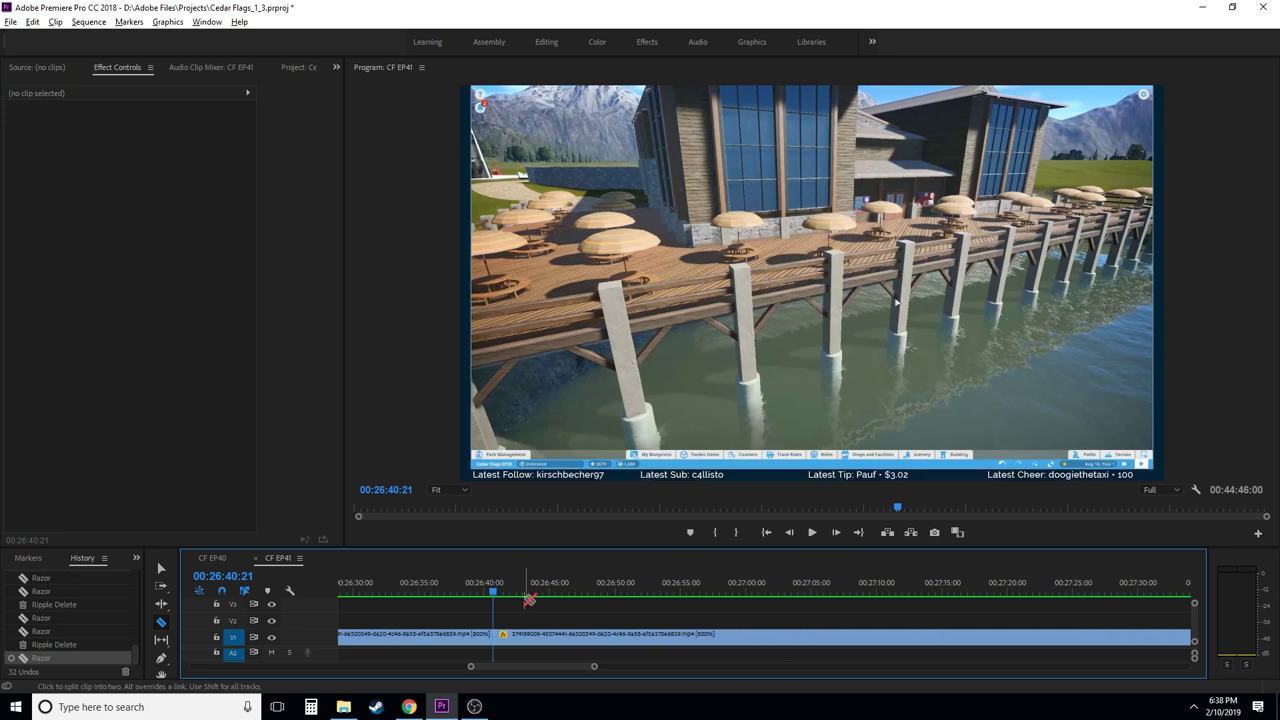
drag(520, 600, 688, 595)
click(688, 625)
key(v)
click(640, 634)
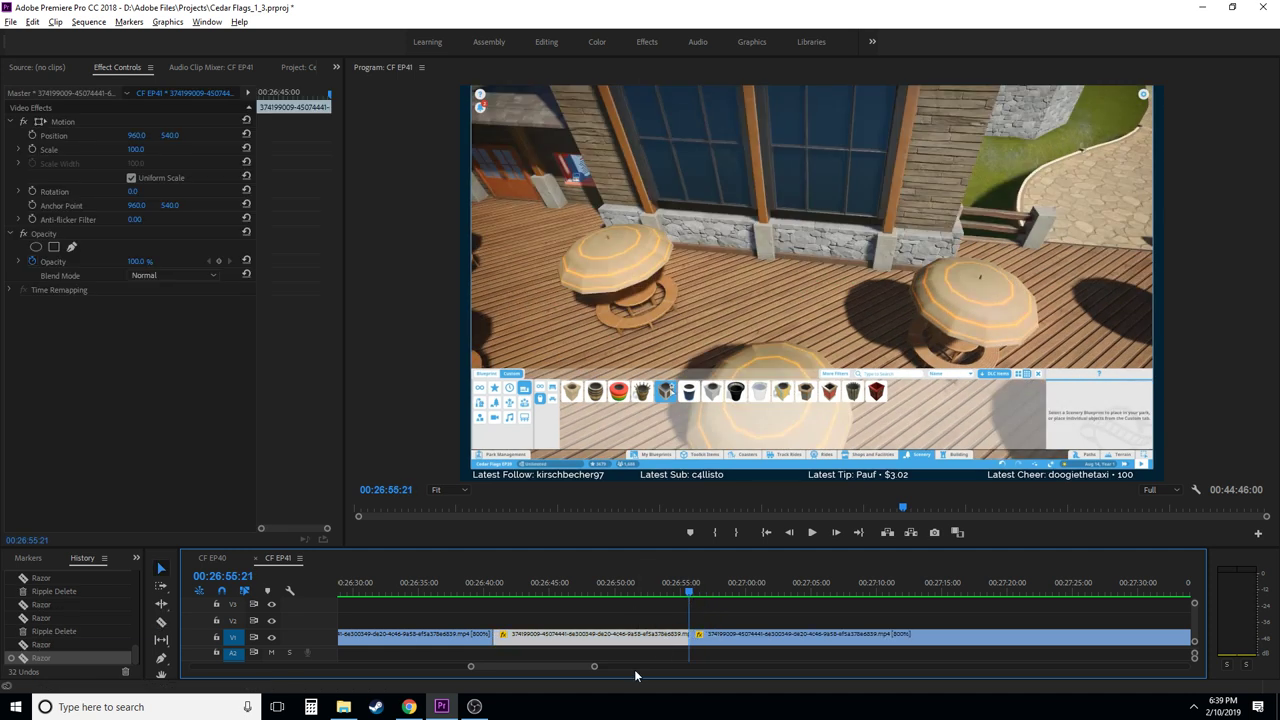
key(shift+Delete)
- Review the footage after the join at 00:26:40:21 and split the V1 clip at 00:26:46:11, on the bin beside the stone archway
key(space)
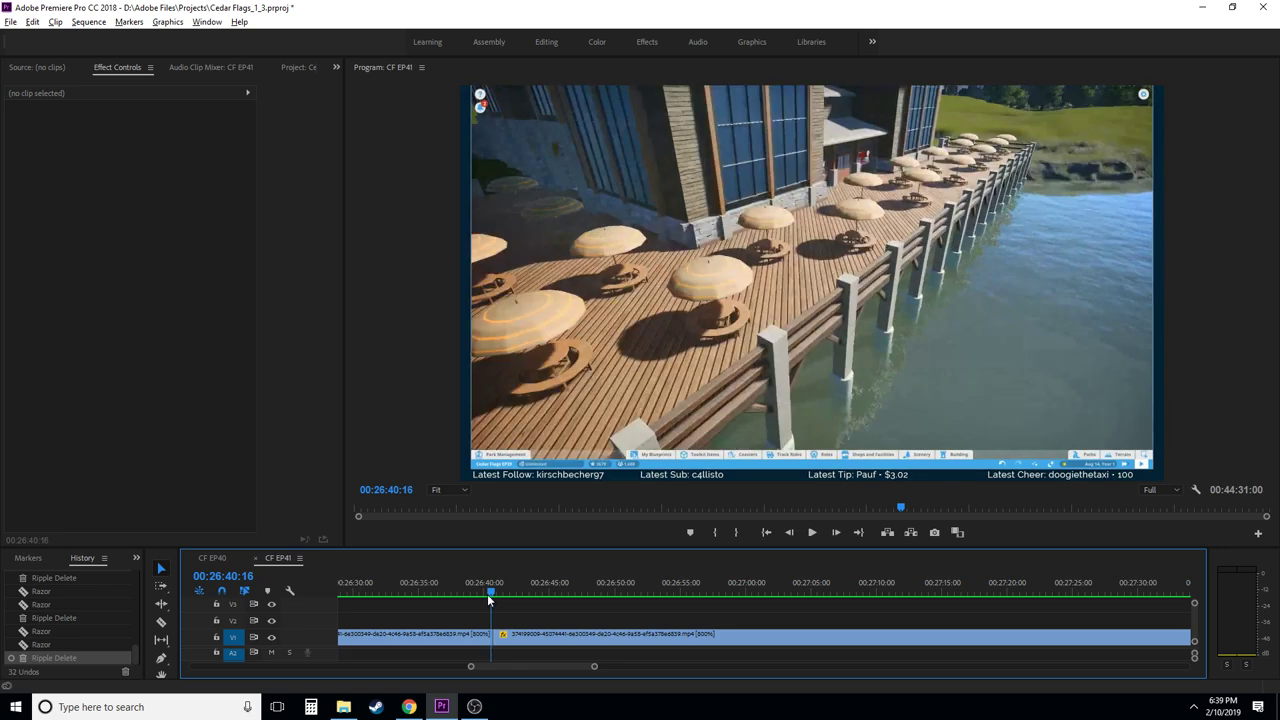
key(c)
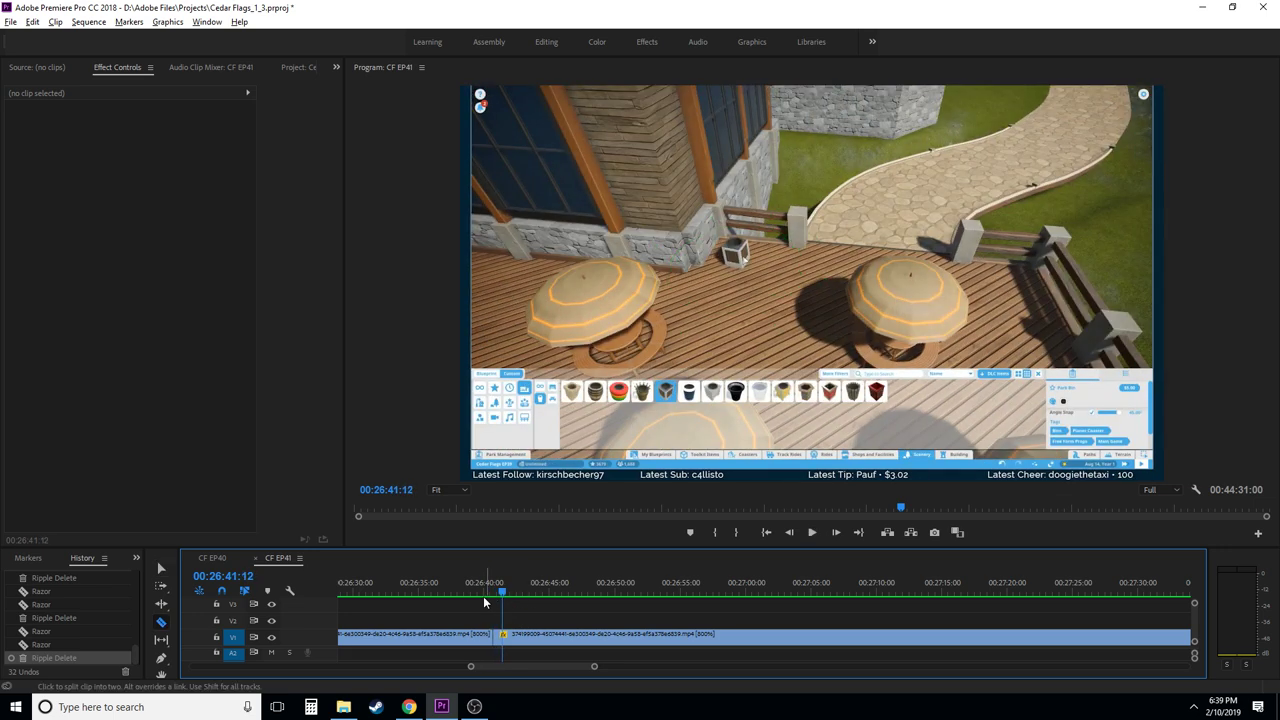
click(474, 591)
key(space)
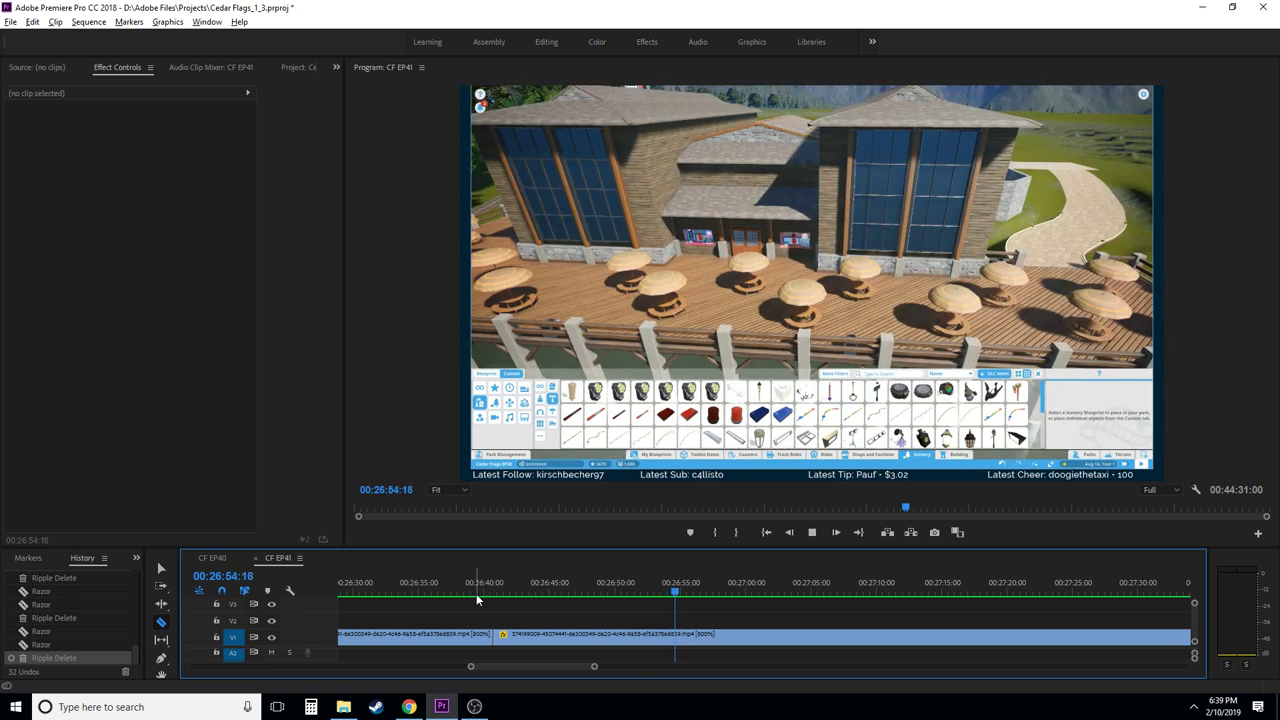
key(space)
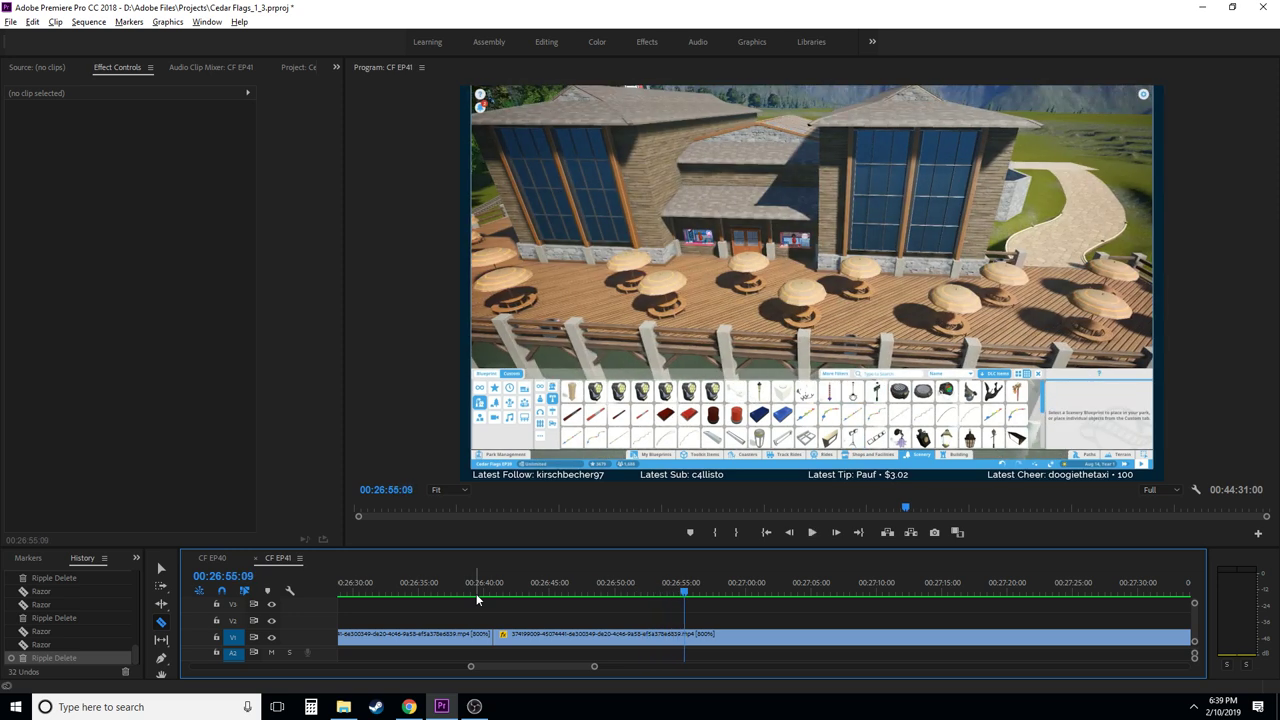
click(636, 587)
drag(636, 587, 920, 570)
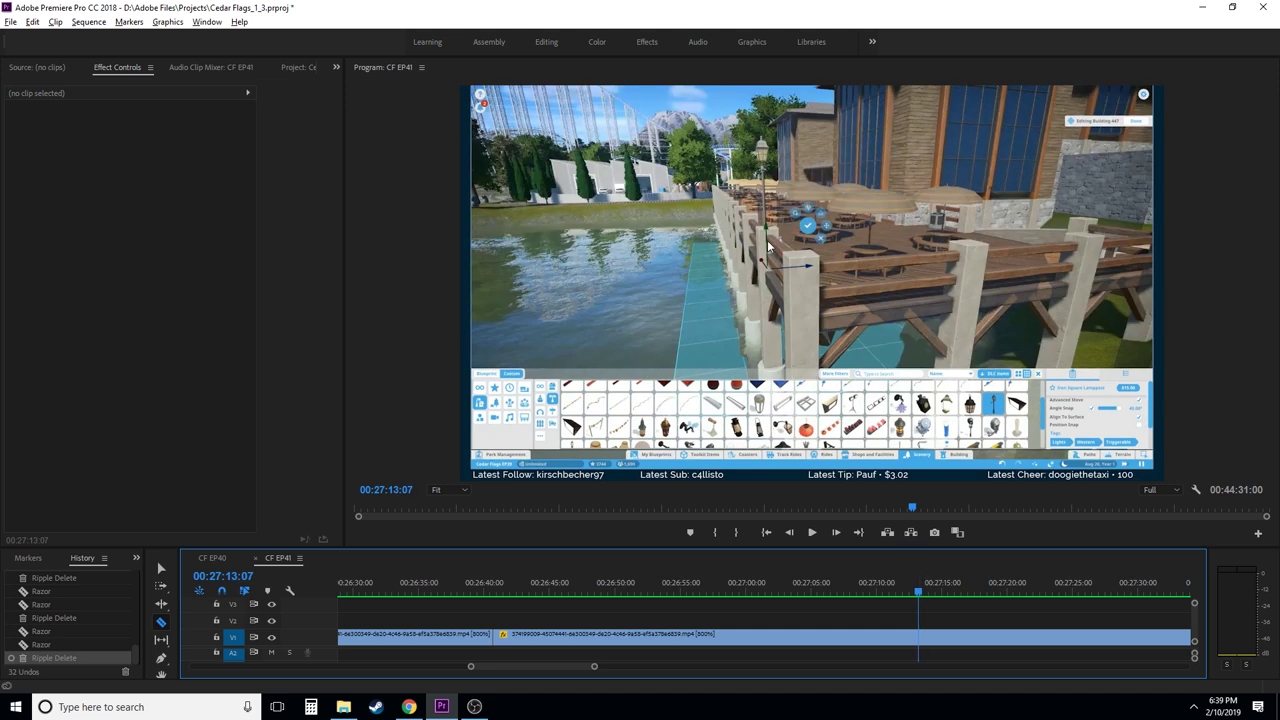
drag(612, 589, 549, 570)
key(space)
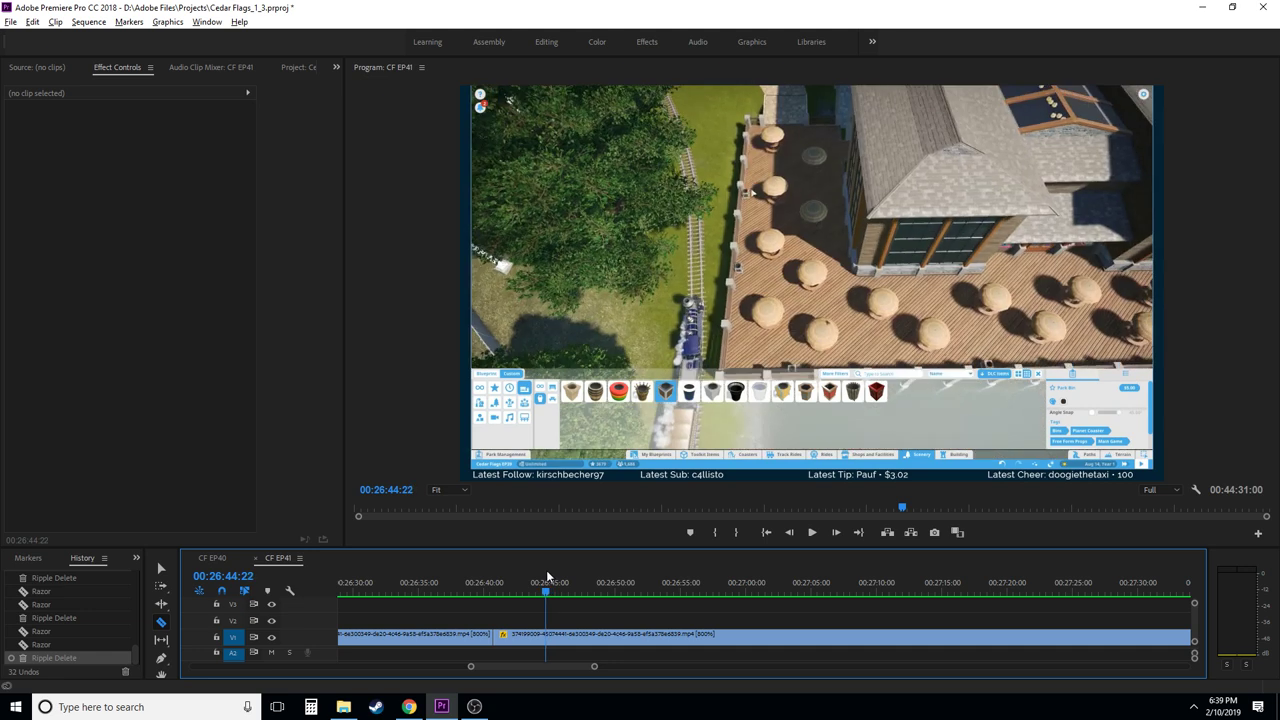
key(space)
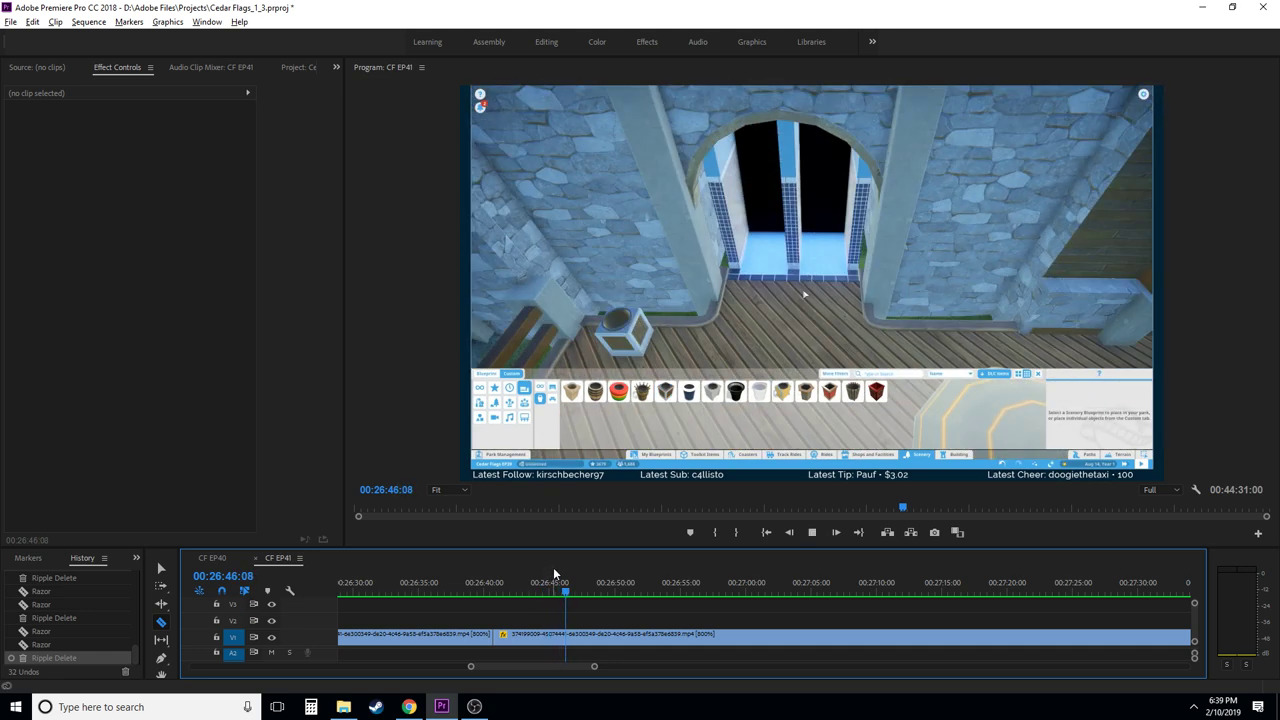
- Ripple delete the rest of that V1 clip, from 00:26:46:11 through its stream-ending screen
scroll(572, 637, down, 4)
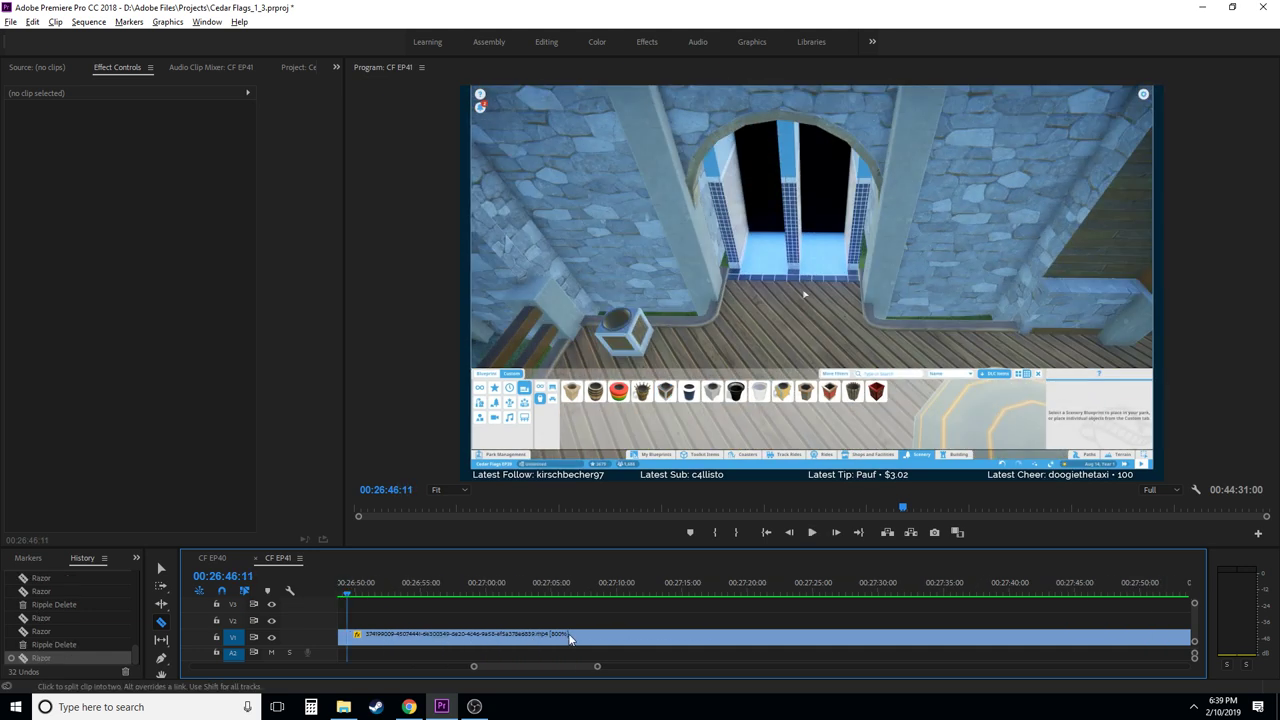
scroll(569, 637, down, 4)
click(615, 586)
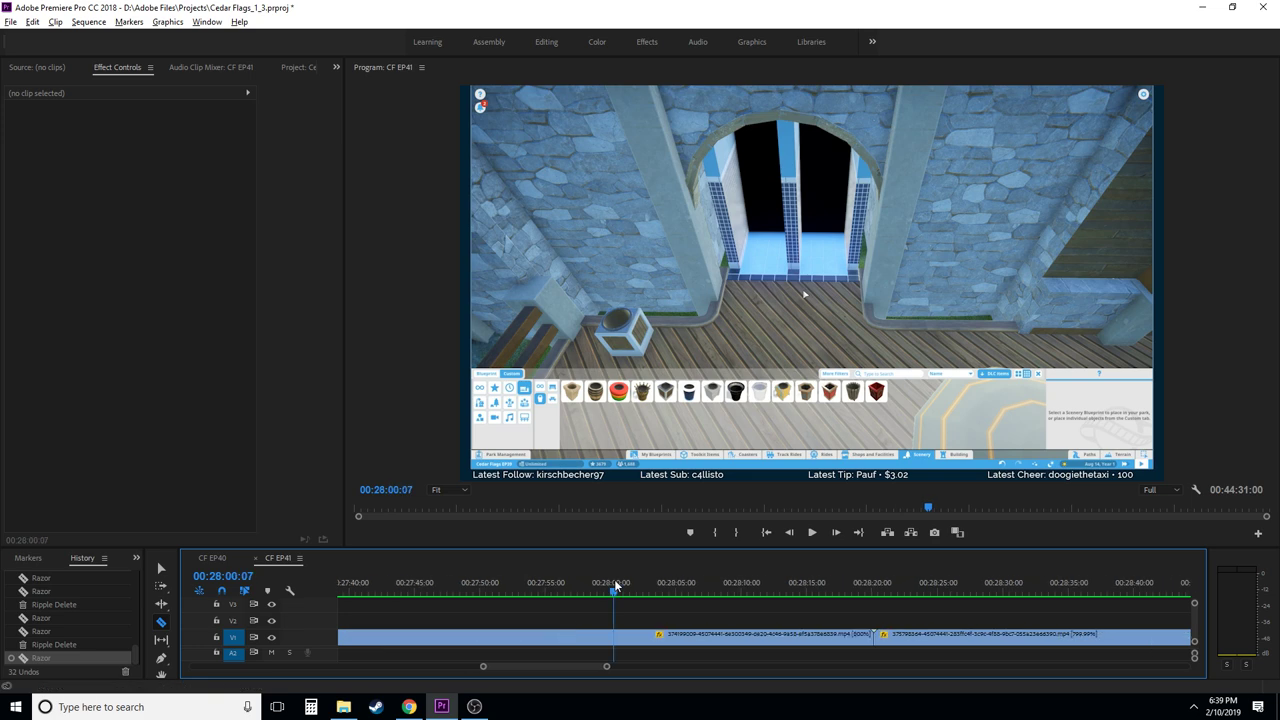
drag(619, 588, 802, 594)
key(v)
click(806, 636)
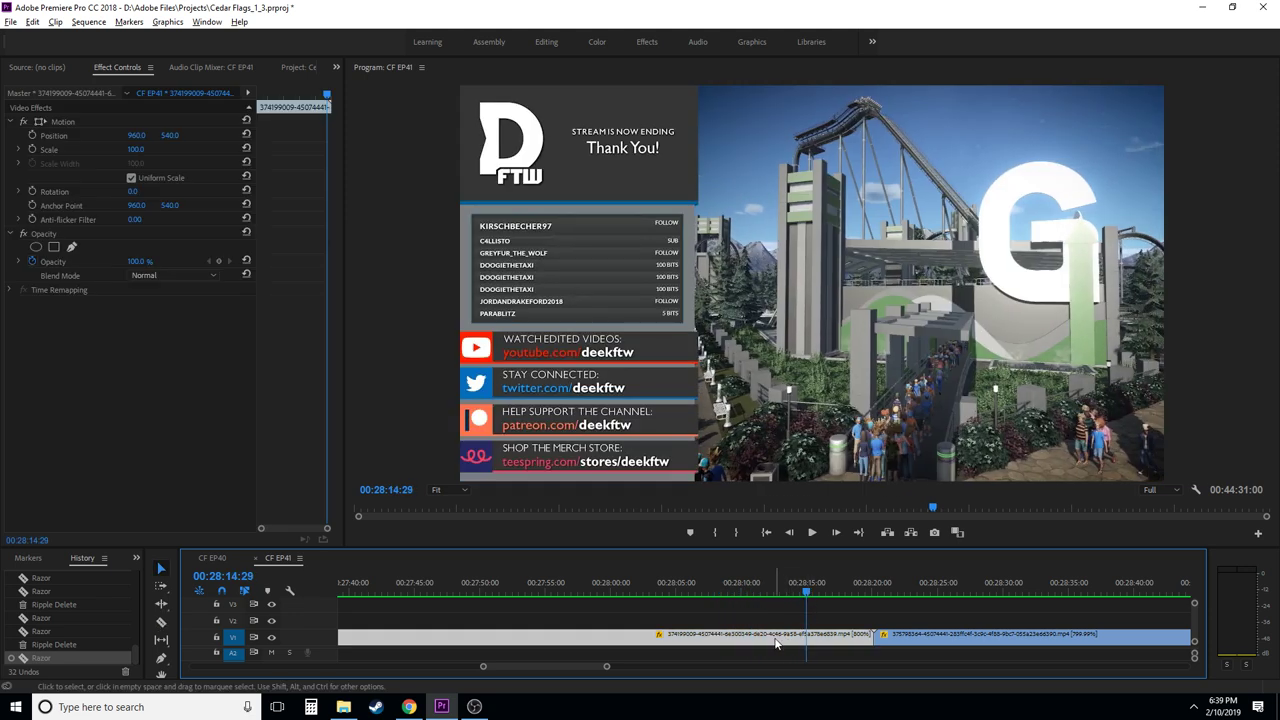
key(shift+Delete)
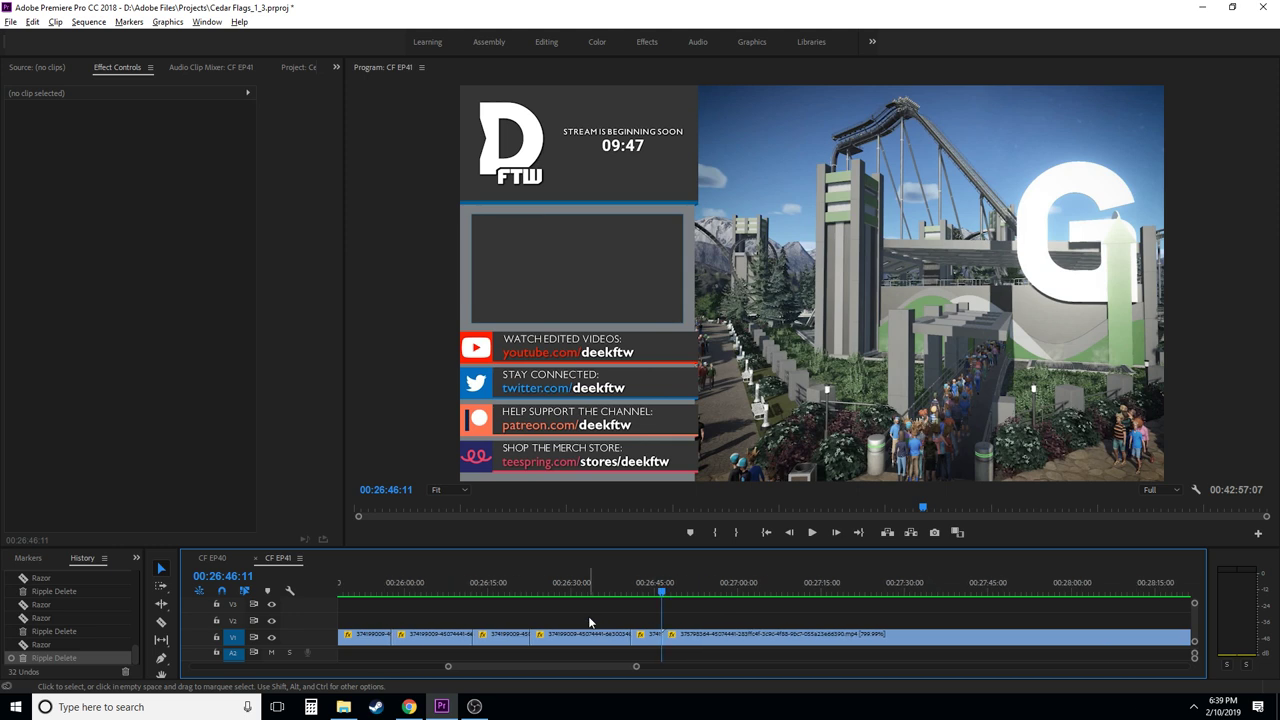
- Split the following V1 clip at 00:28:51:27, past the stream countdown, and ripple delete everything in it before that cut
scroll(588, 609, down, 3)
drag(429, 594, 660, 593)
scroll(586, 601, down, 3)
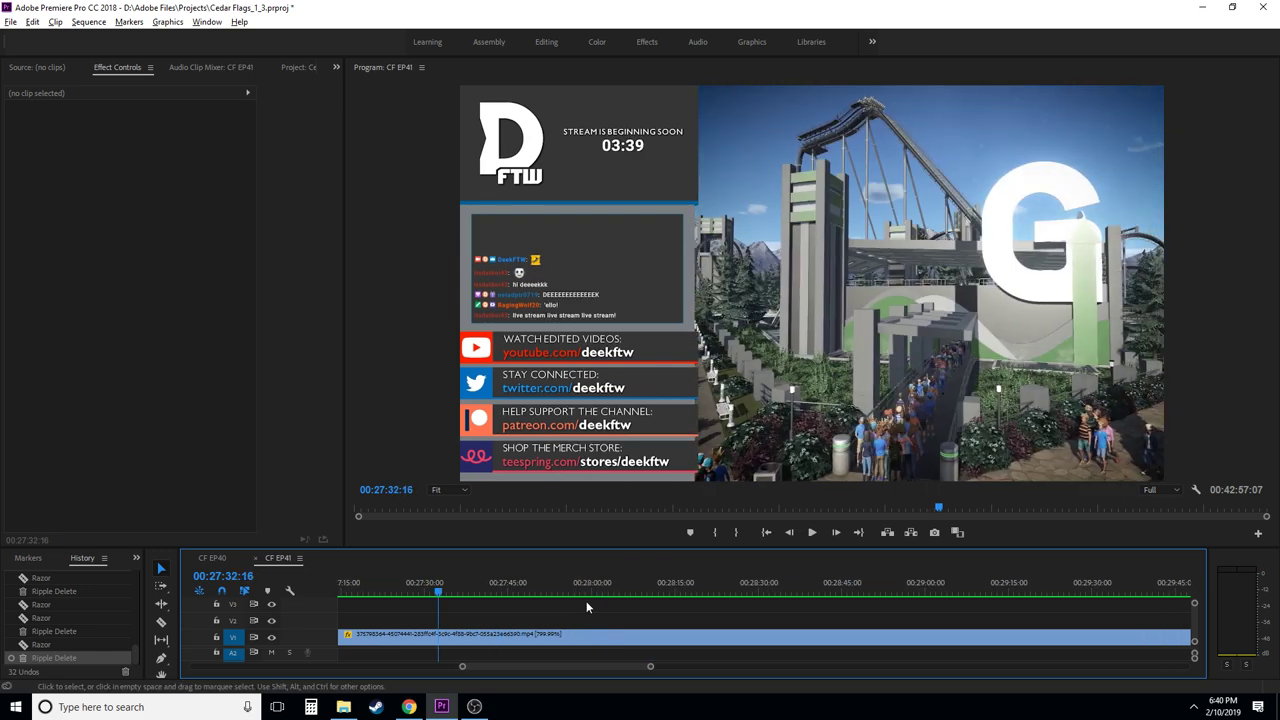
drag(557, 578, 882, 565)
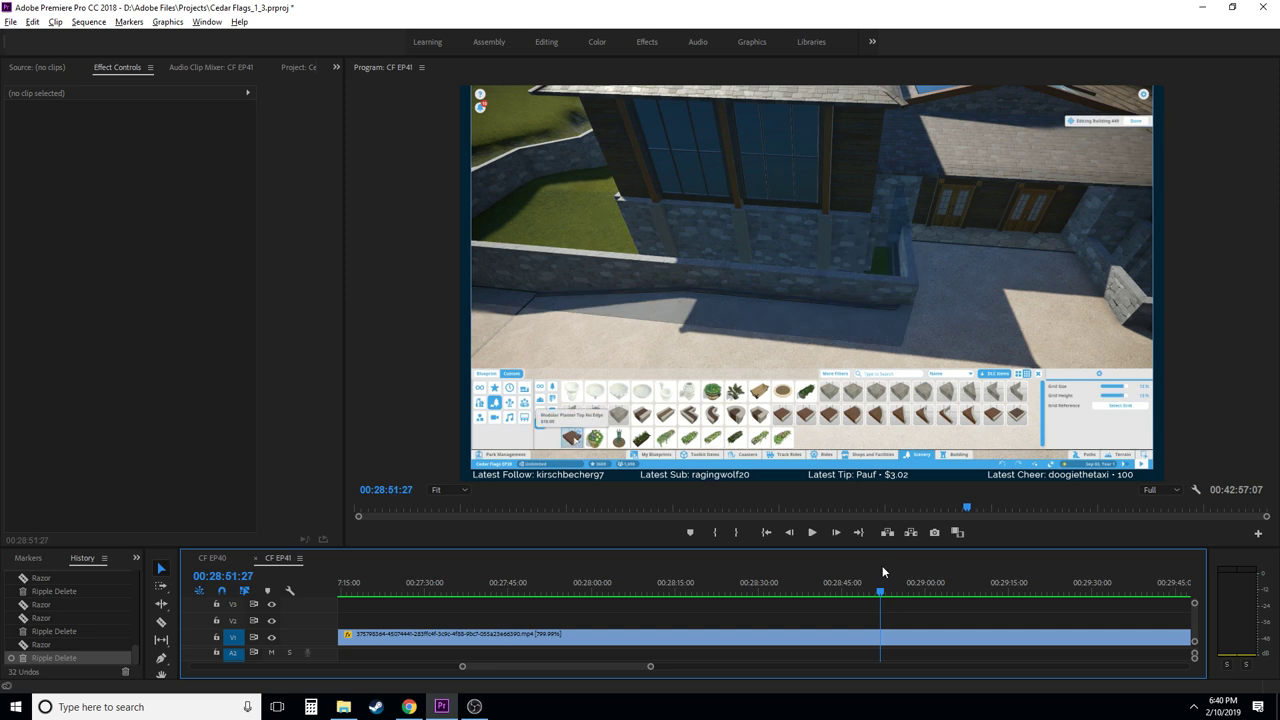
key(c)
click(851, 643)
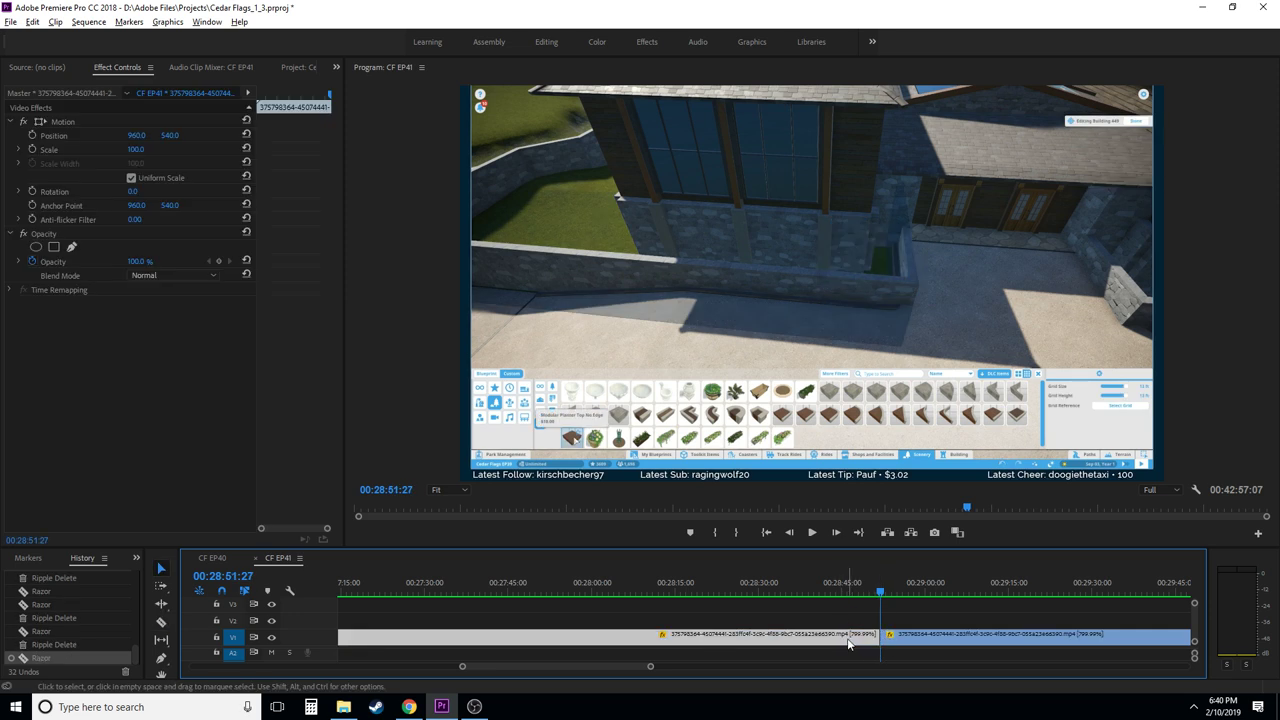
key(alt+BackSpace)
- Examine the join at 00:26:46:11 between the archway view and the planter-part footage, checking the transition frame by frame
click(752, 593)
key(space)
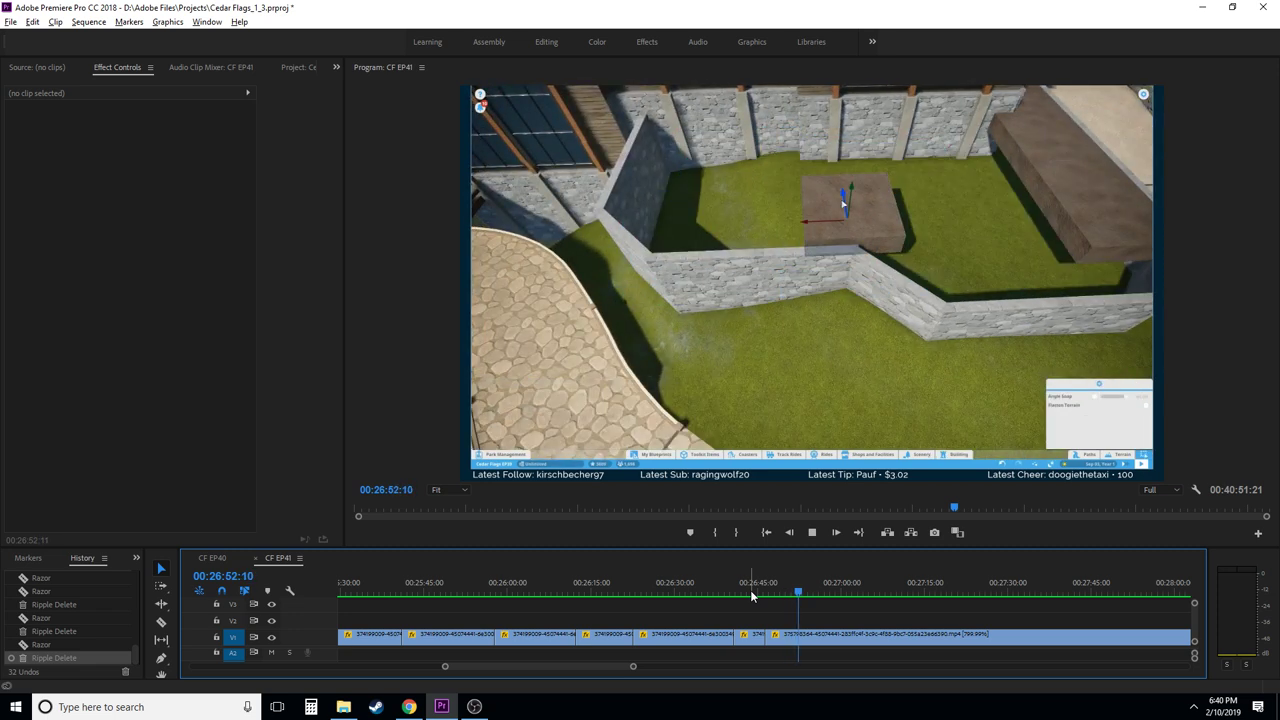
key(space)
click(760, 591)
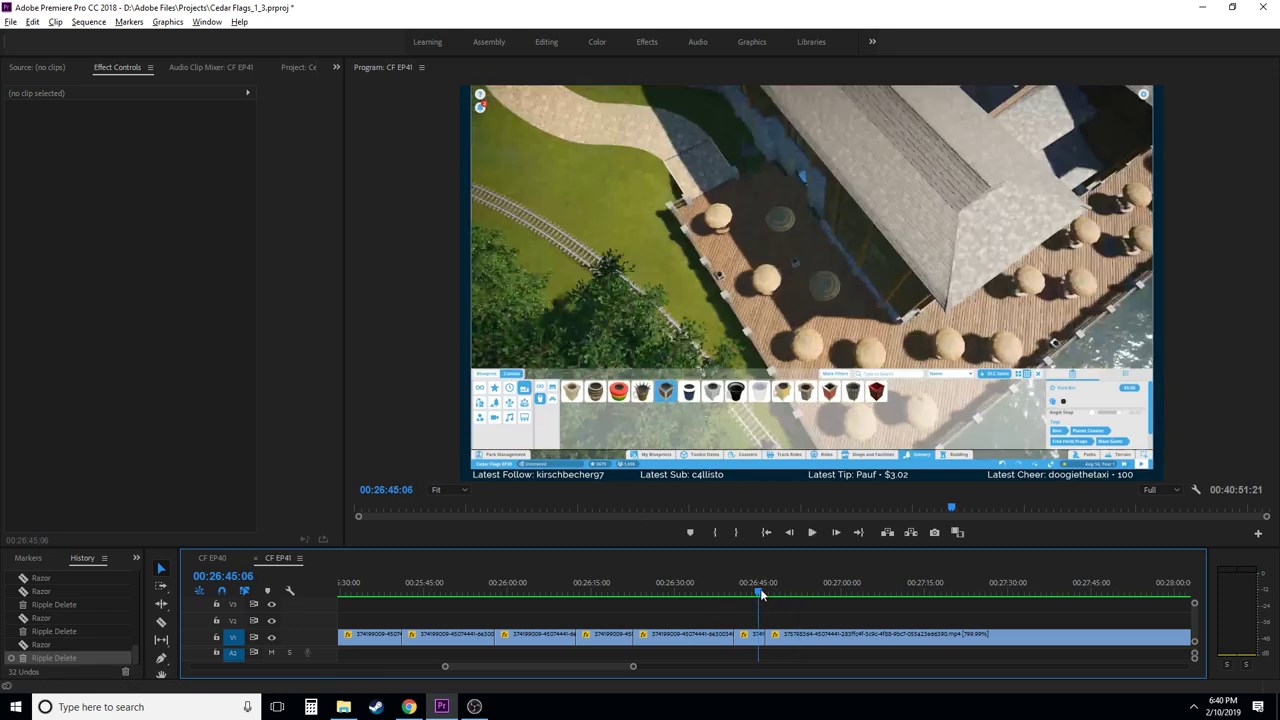
key(space)
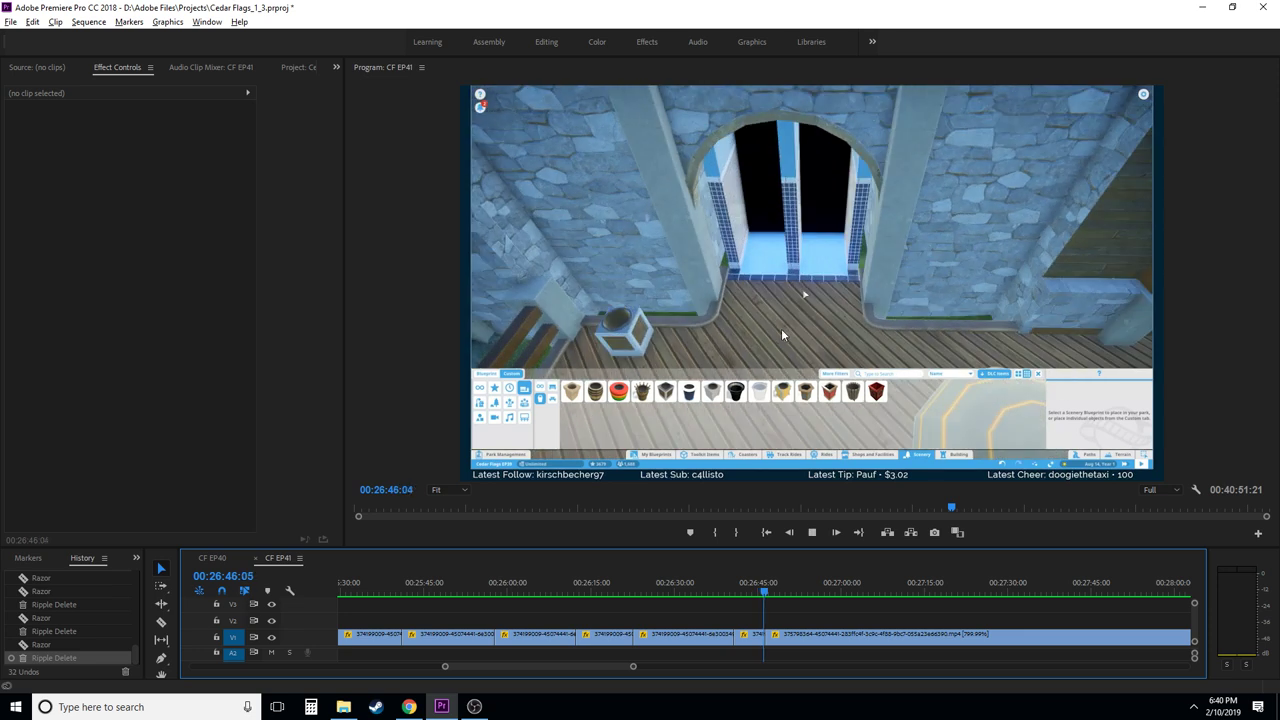
key(space)
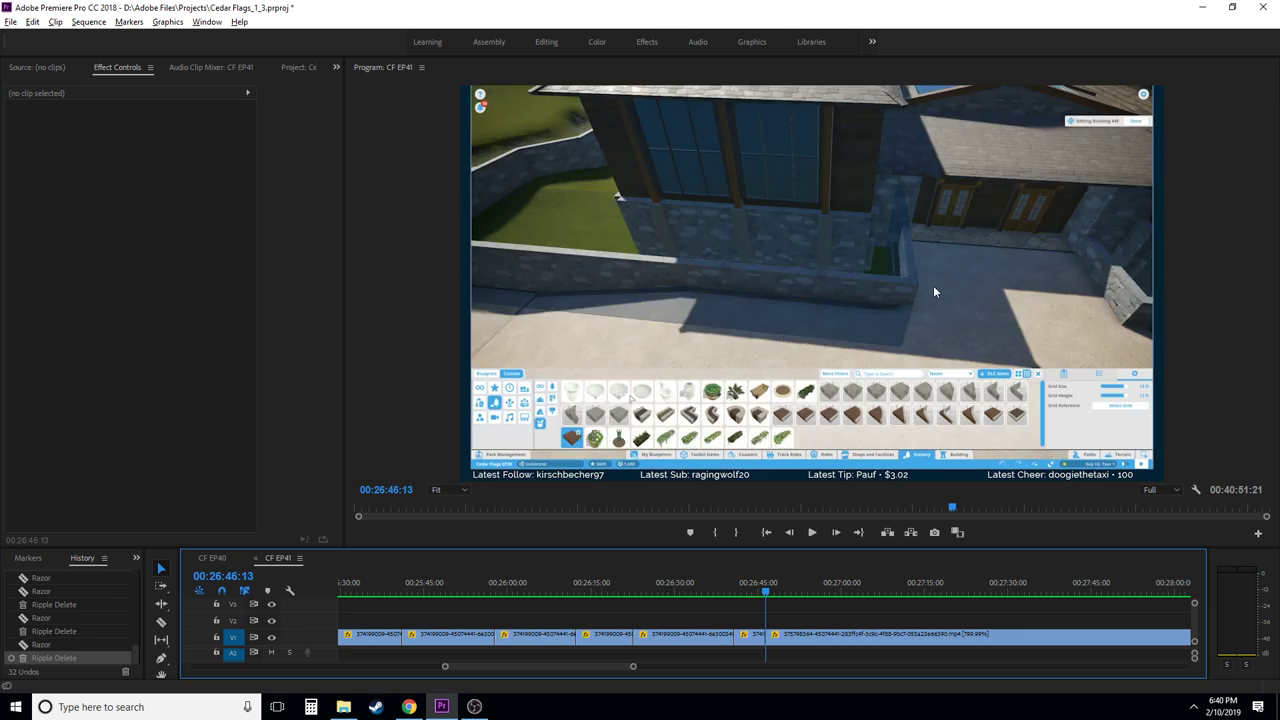
key(Left)
key(Left)
key(Left)
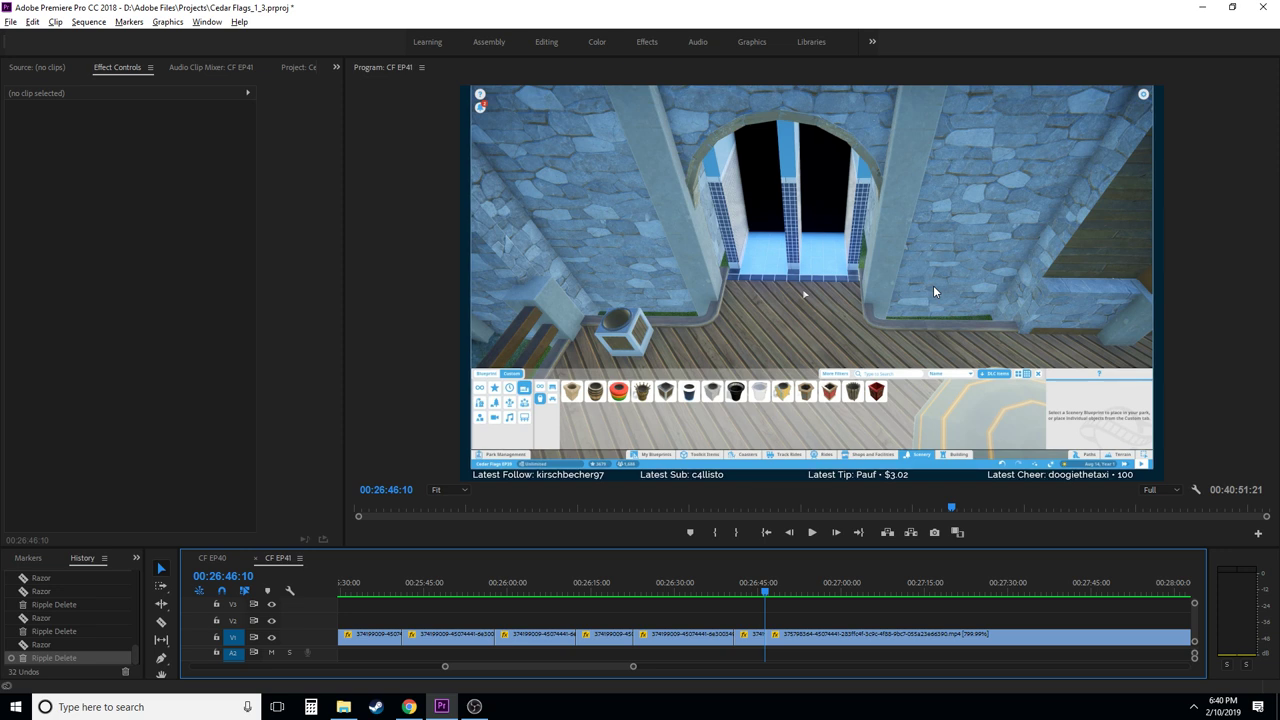
- Review the raised-terrace building footage and split the V1 clip at 00:27:14:17, just before the game's options menu opens
key(space)
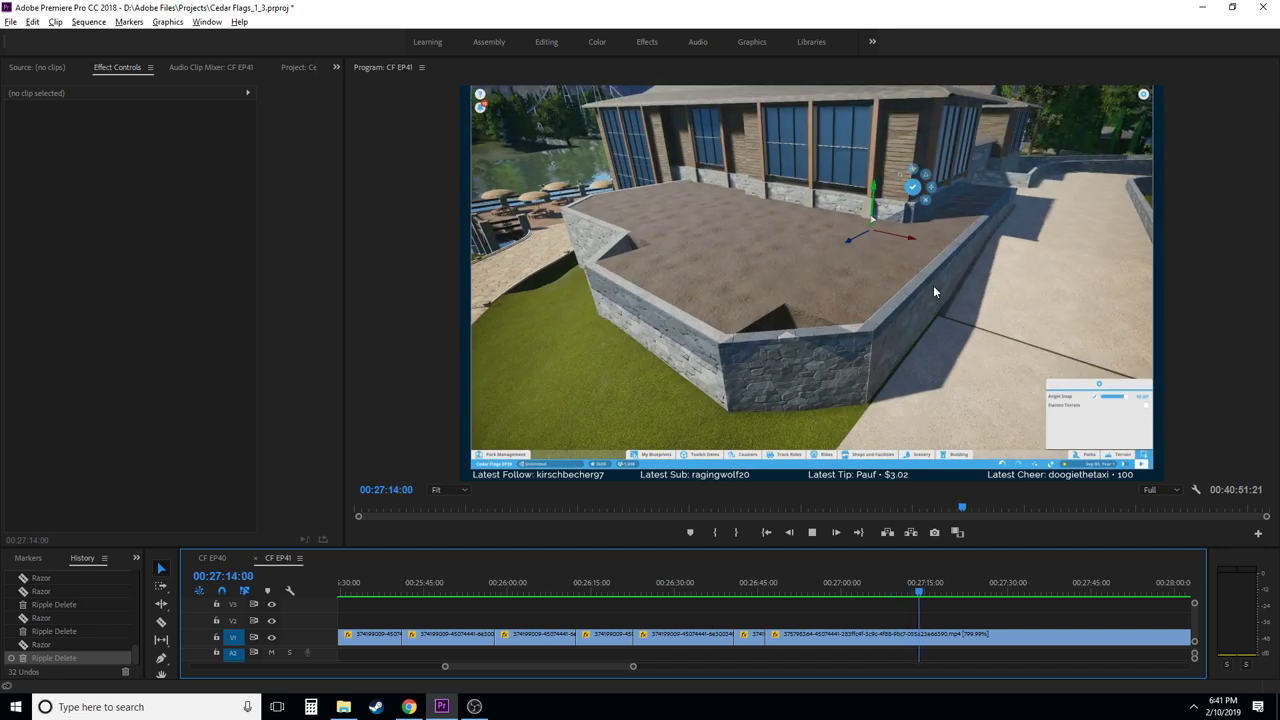
key(space)
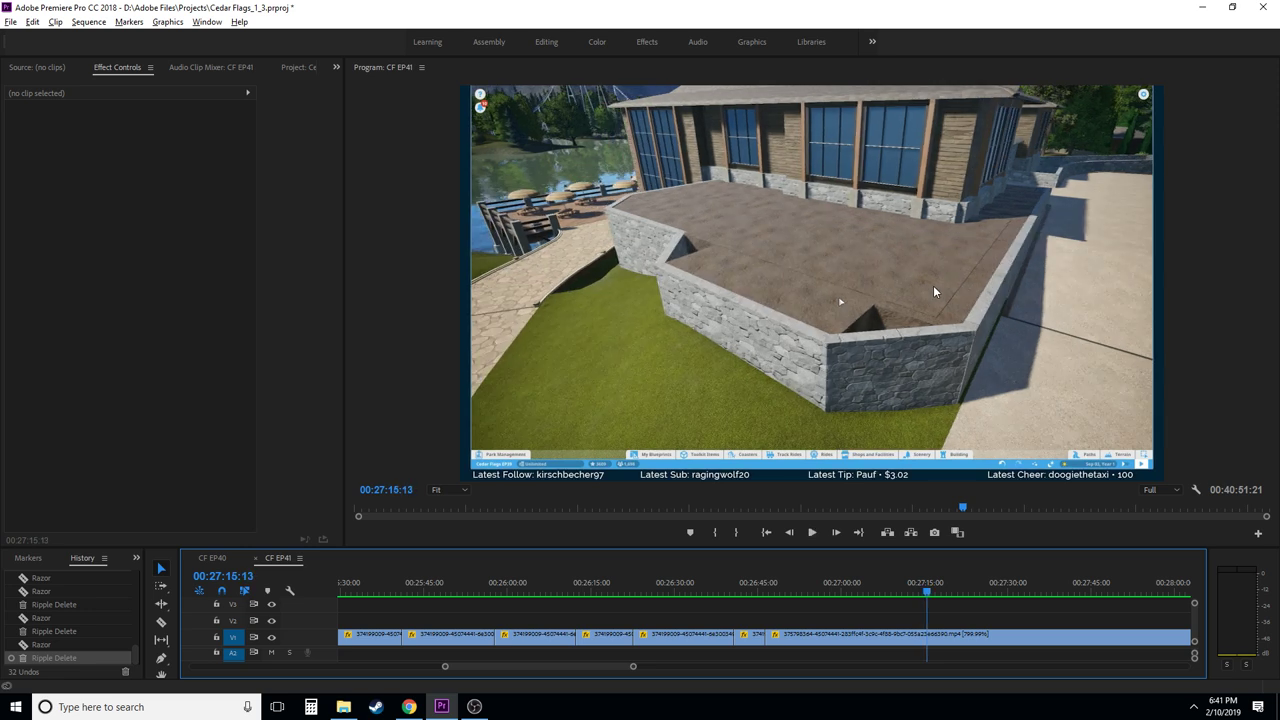
key(shift+Left)
key(shift+Left)
key(shift+Left)
key(shift+Left)
key(shift+Left)
key(shift+Left)
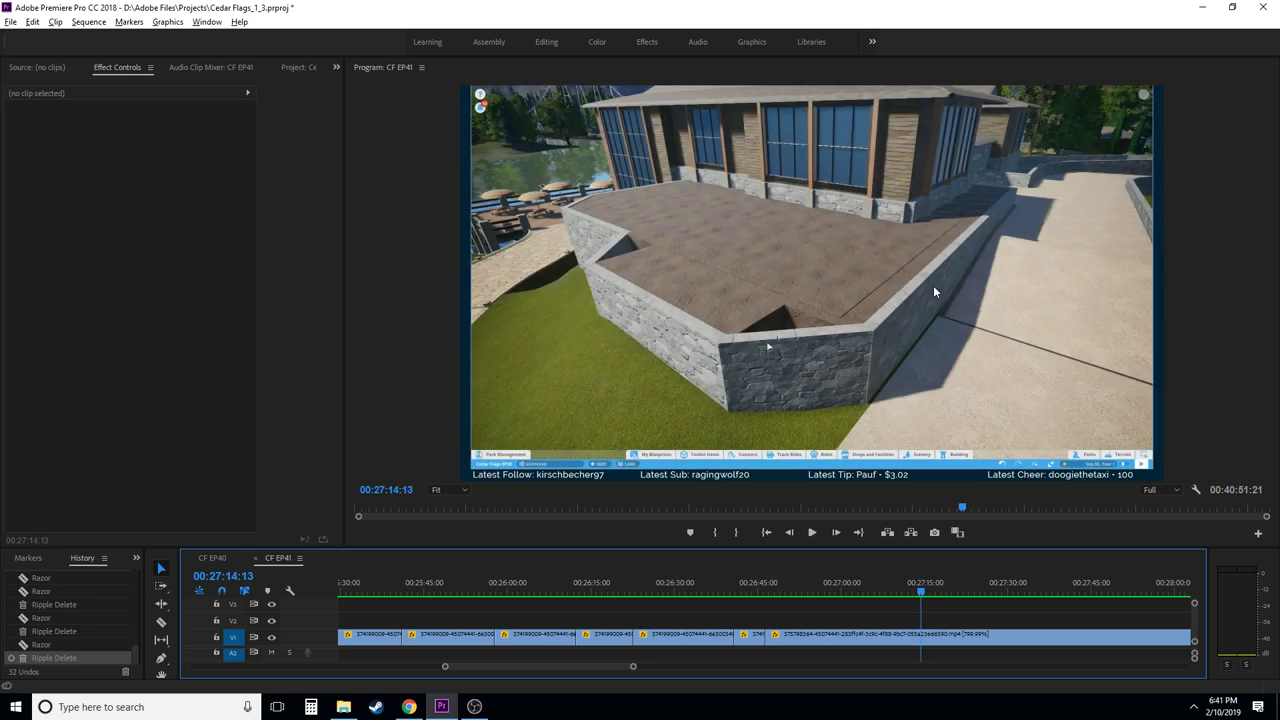
key(Right)
key(Right)
key(Right)
key(Right)
key(Right)
key(Right)
key(Right)
key(Right)
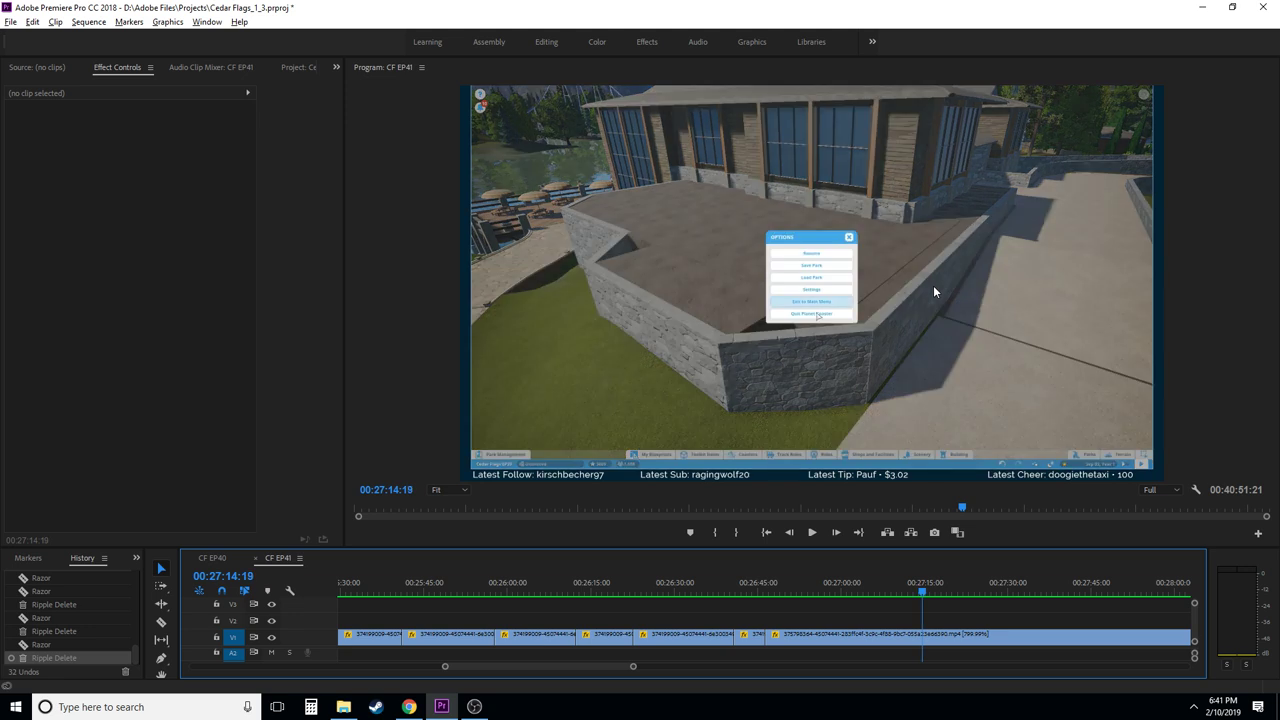
key(Left)
key(Left)
key(Left)
key(Left)
key(c)
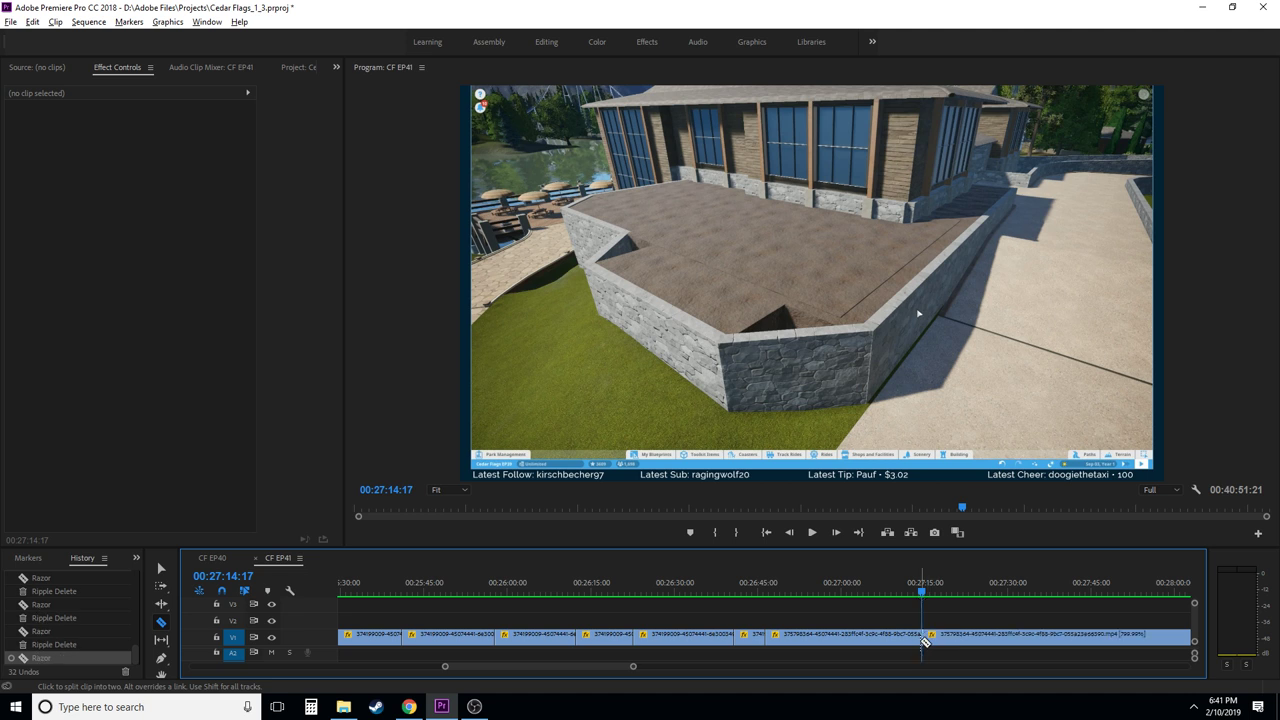
- Split the V1 clip at 00:27:14:21, after the options menu closes, and ripple delete the short piece from 00:27:14:17
key(Right)
key(Right)
key(Right)
key(Right)
key(=)
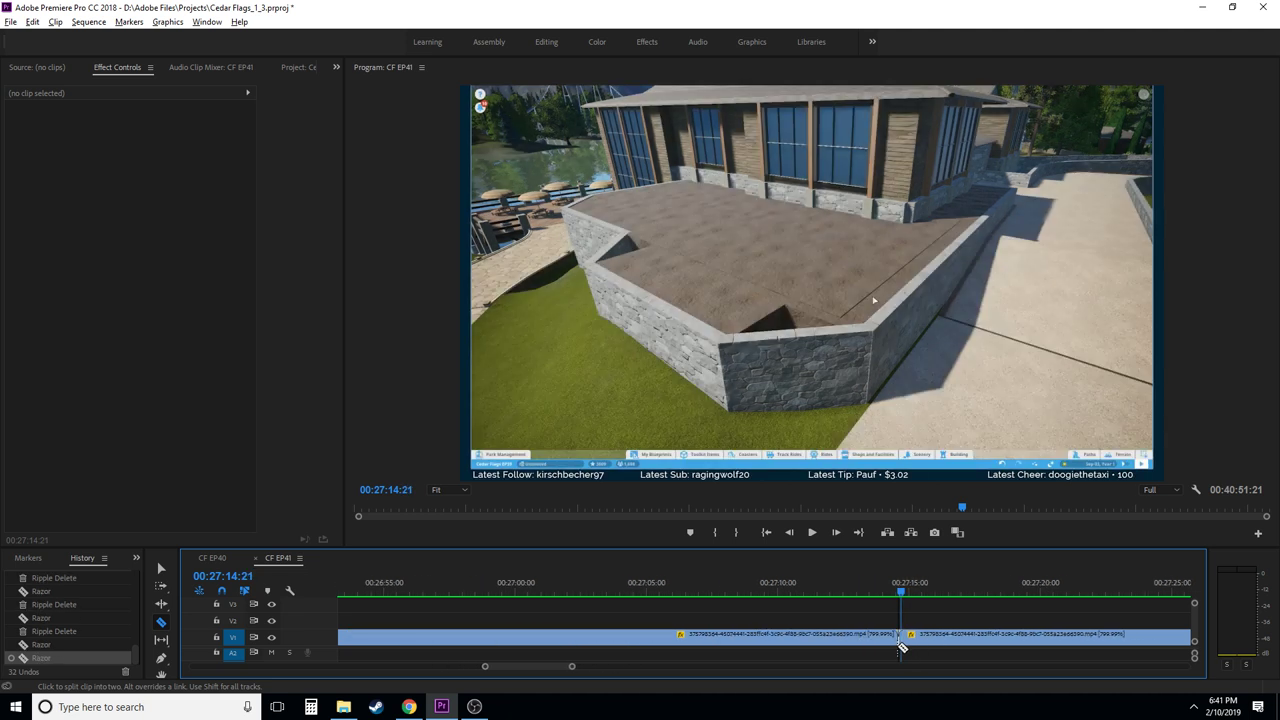
click(900, 643)
shift+click(900, 643)
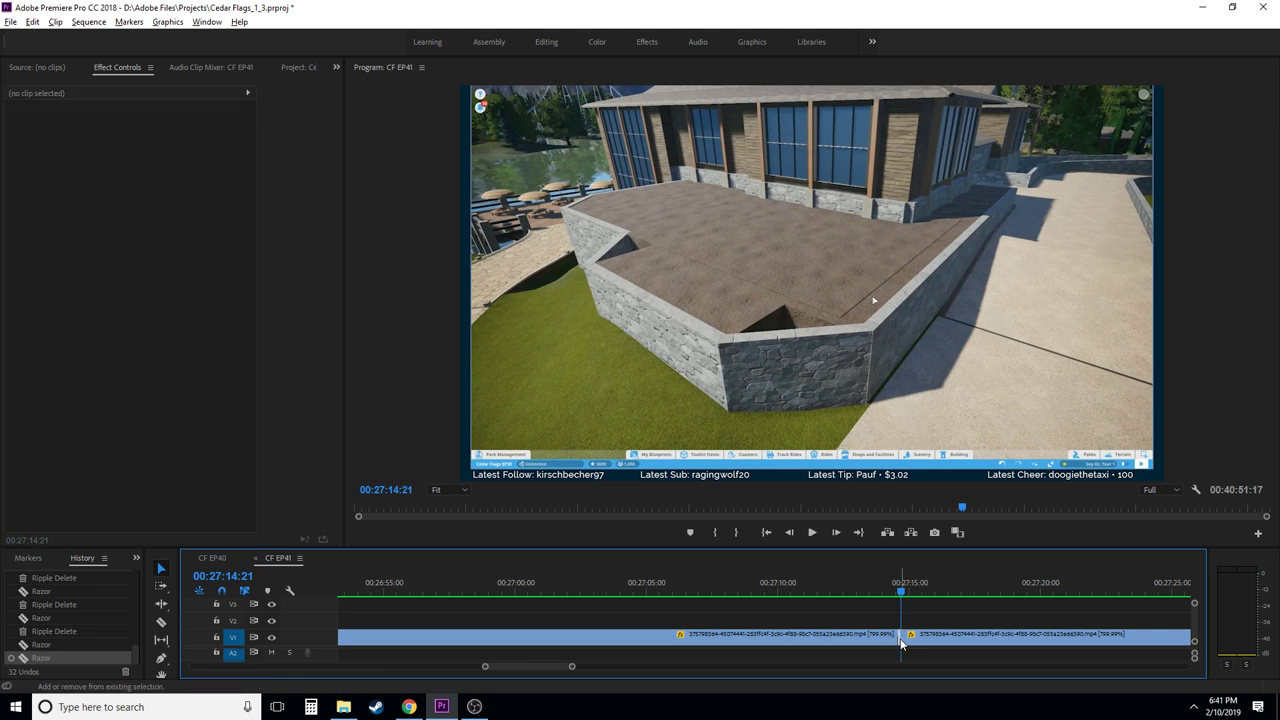
- Review the terrace footage after the join and split the V1 clip at 00:28:05:08, ahead of the next options menu
click(888, 596)
key(space)
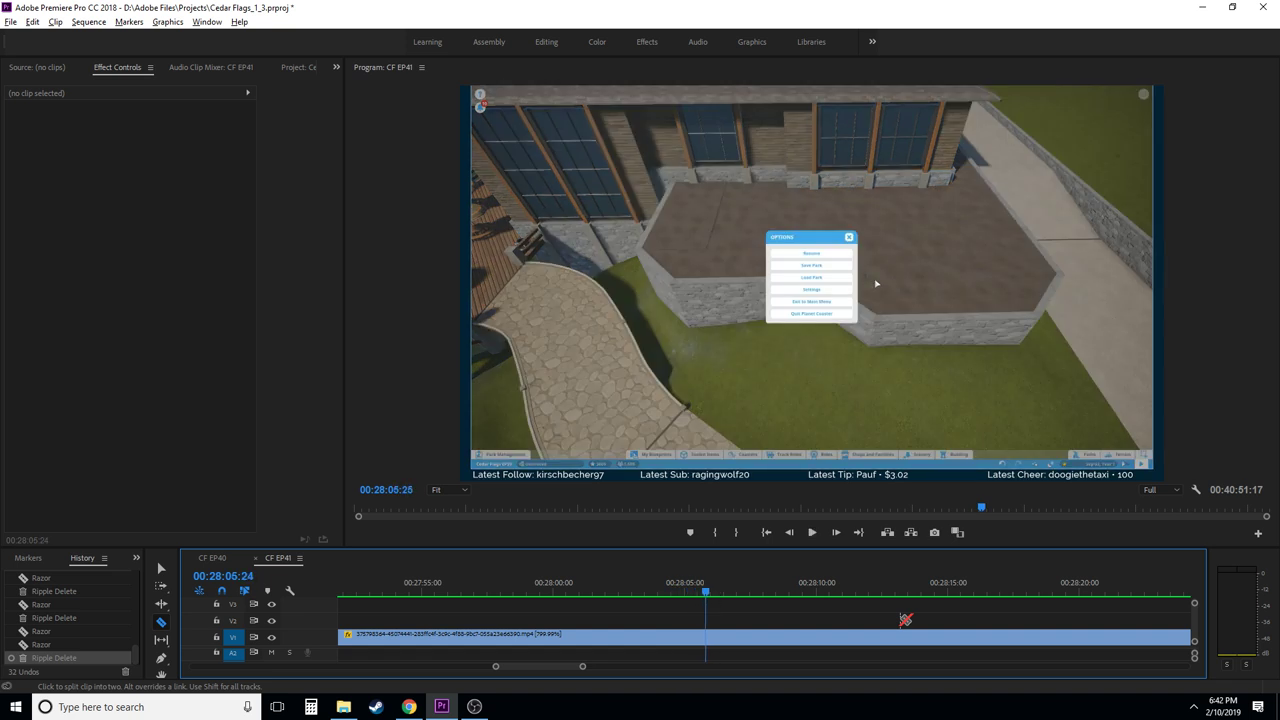
key(Left)
key(Left)
key(Left)
key(Left)
key(Left)
key(Left)
key(Left)
key(Left)
key(Left)
key(Left)
key(Left)
key(Left)
key(Left)
key(Left)
key(Left)
key(Left)
key(Left)
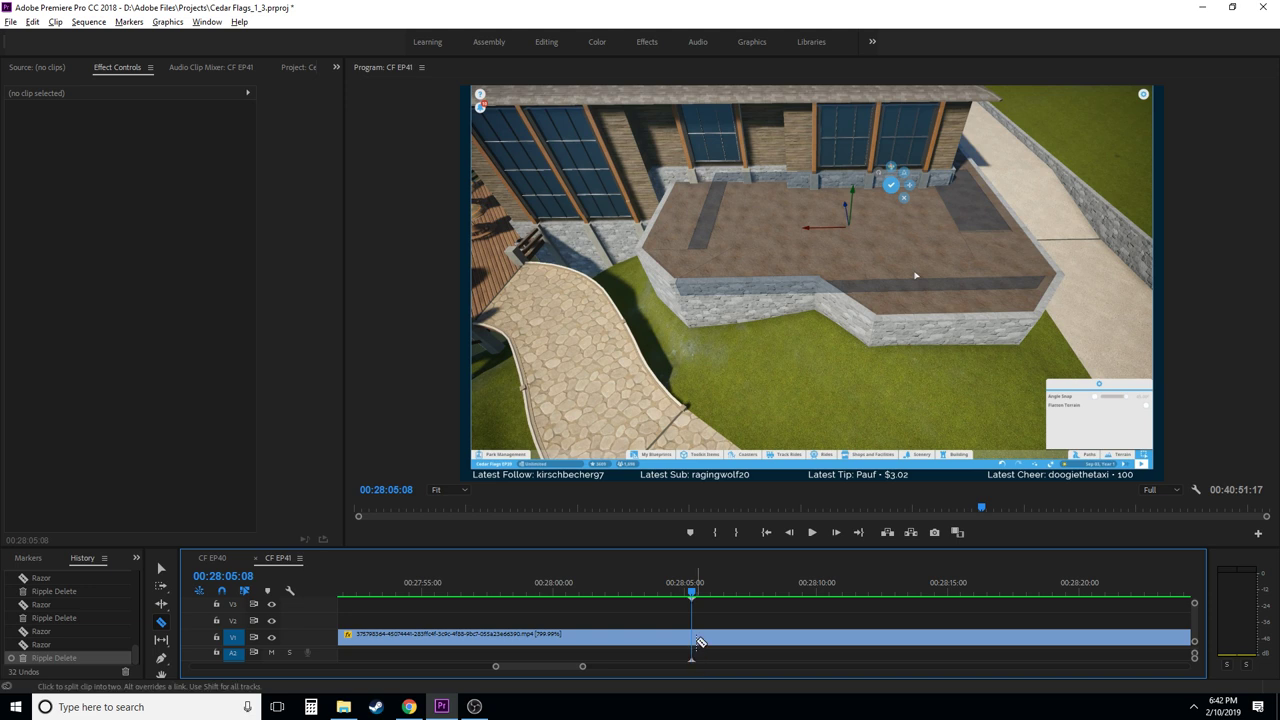
- Split the V1 clip at 00:28:06:24, past the options menu, and ripple delete the piece from 00:28:05:08 to that cut
key(space)
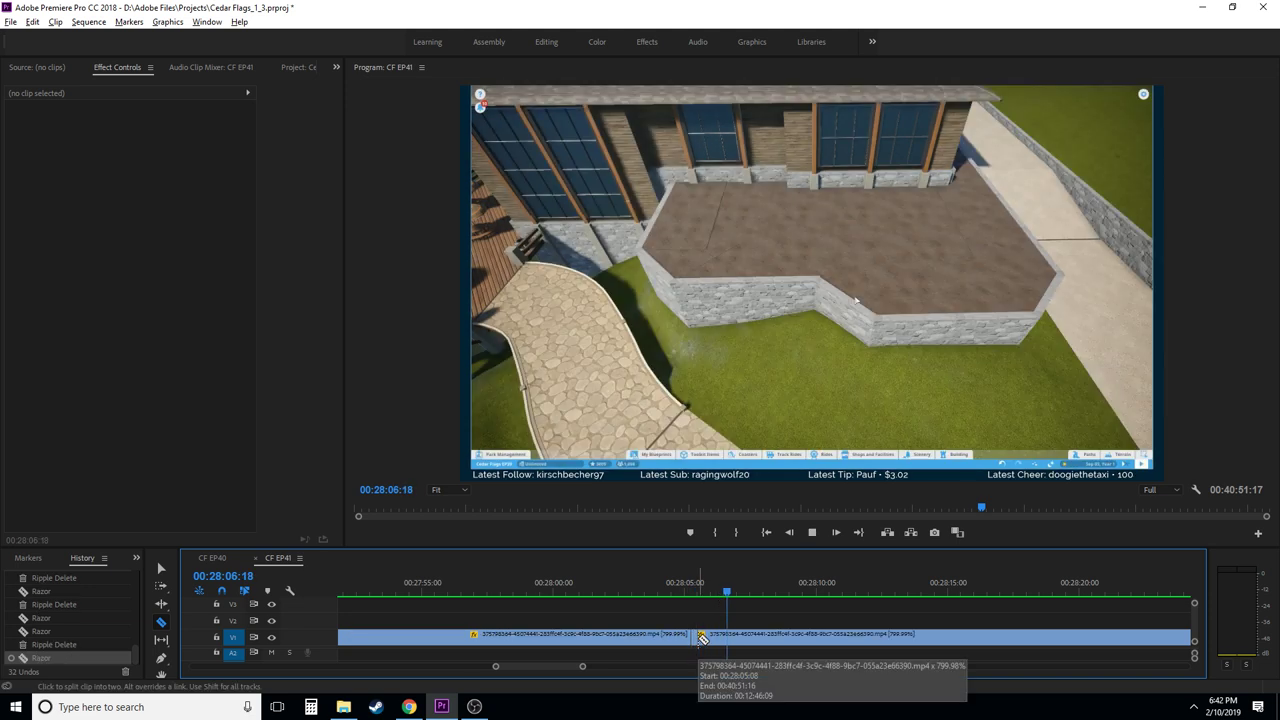
key(space)
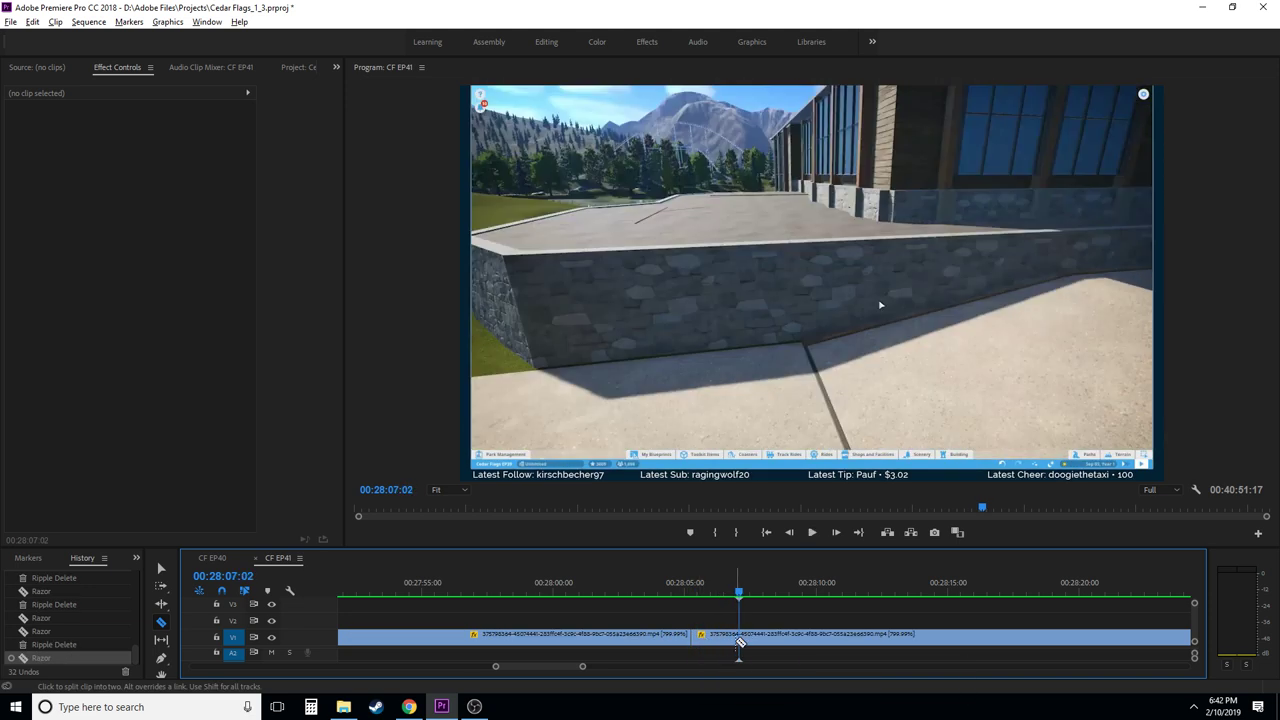
key(Left)
key(Left)
key(Left)
key(Left)
key(Left)
key(Left)
key(Left)
key(Left)
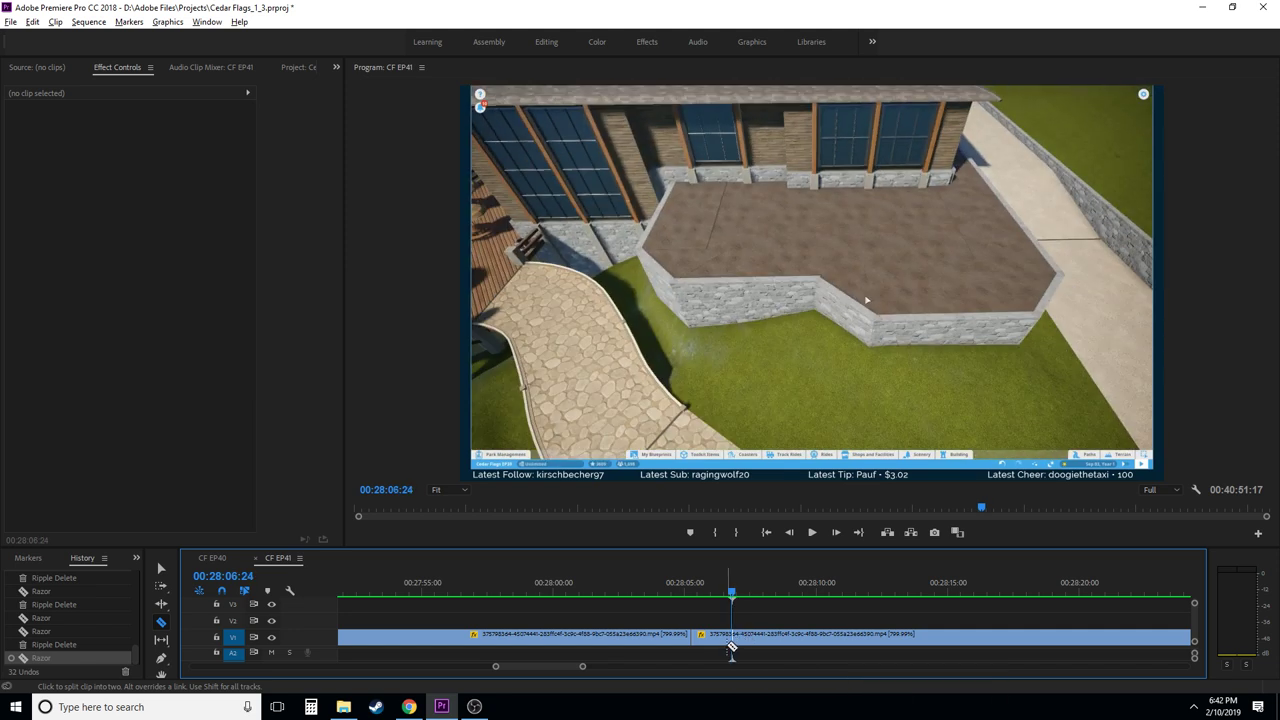
key(v)
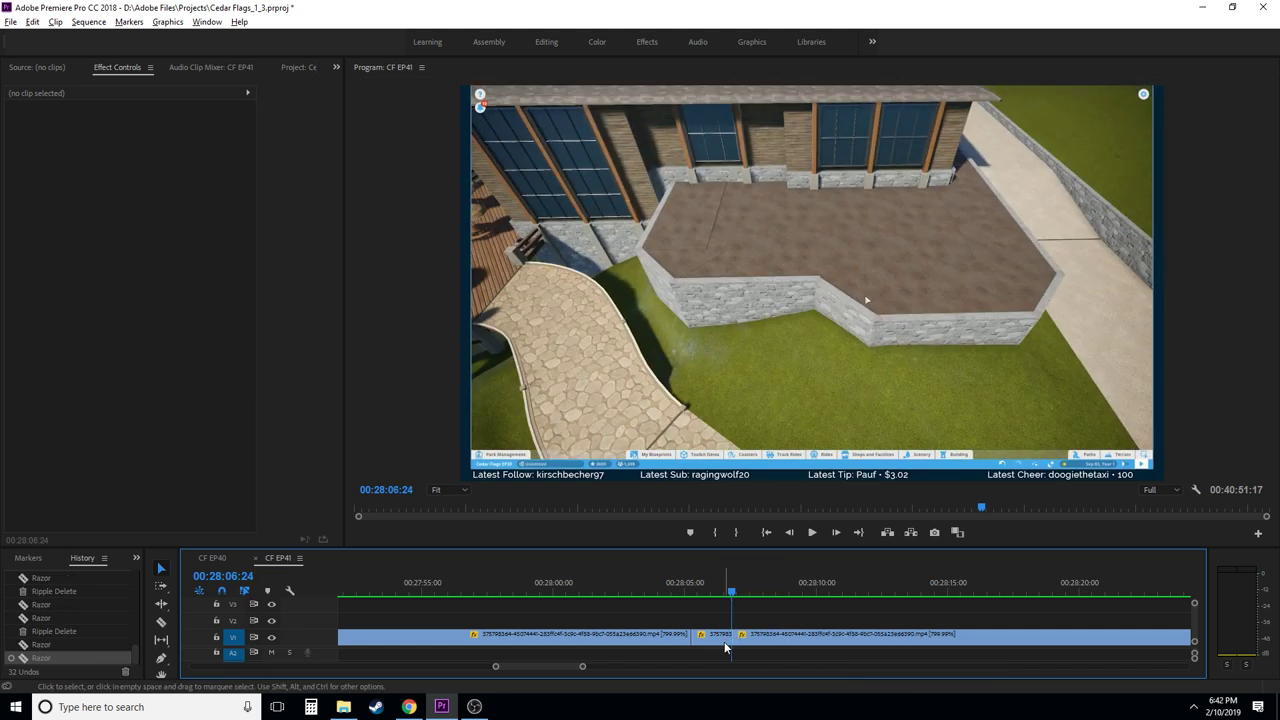
click(722, 637)
key(shift+Delete)
- Review the terrace footage after the join and split the V1 clip at 00:28:08:21, just before the game's options menu opens
key(c)
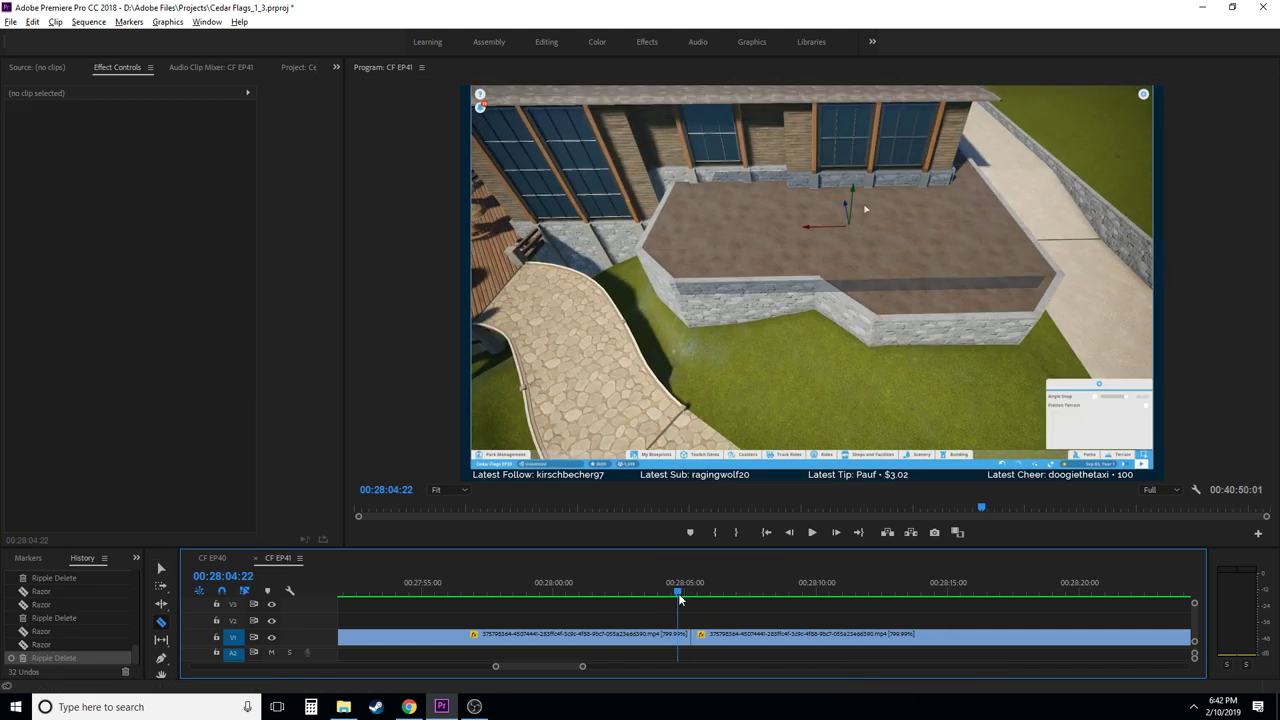
key(space)
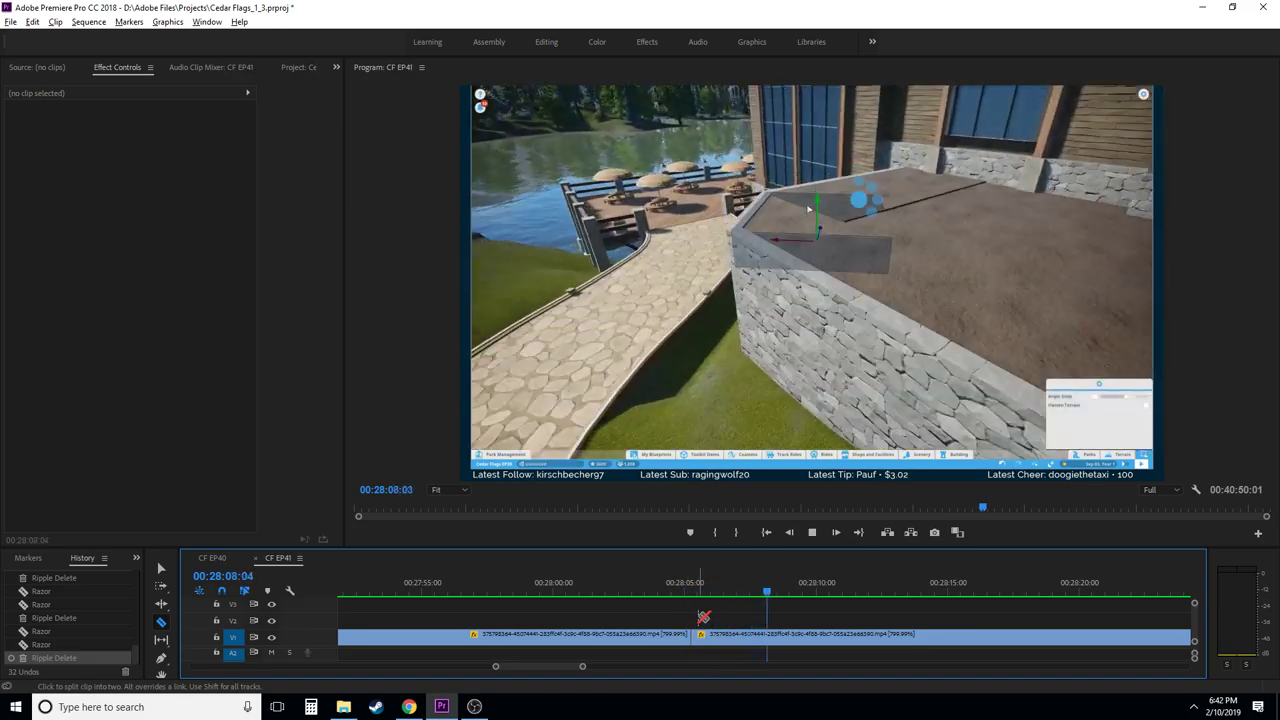
key(space)
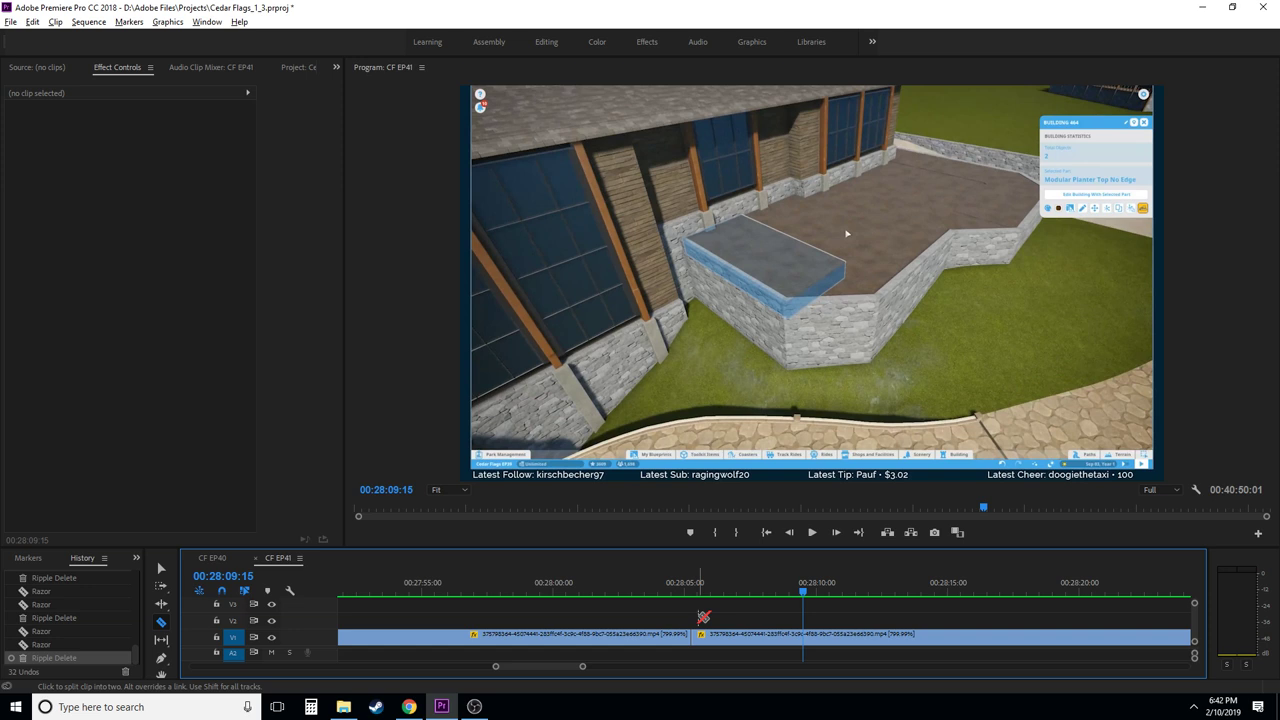
key(Left)
key(Left)
key(Left)
key(Left)
key(Left)
key(Left)
key(Left)
key(Left)
key(Left)
key(Left)
key(Left)
key(Left)
key(Left)
key(Left)
key(Left)
key(Left)
key(Left)
key(Left)
key(Left)
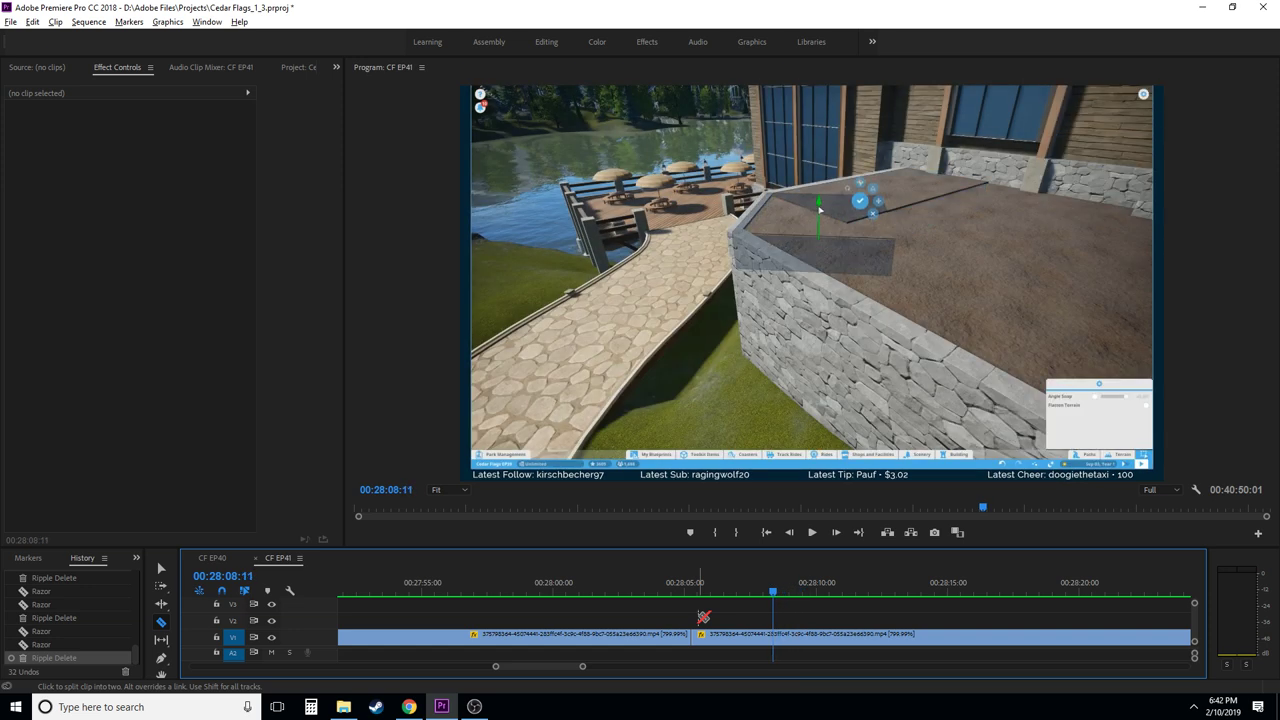
key(Right)
key(Right)
key(Right)
key(Right)
key(Right)
key(Right)
key(Right)
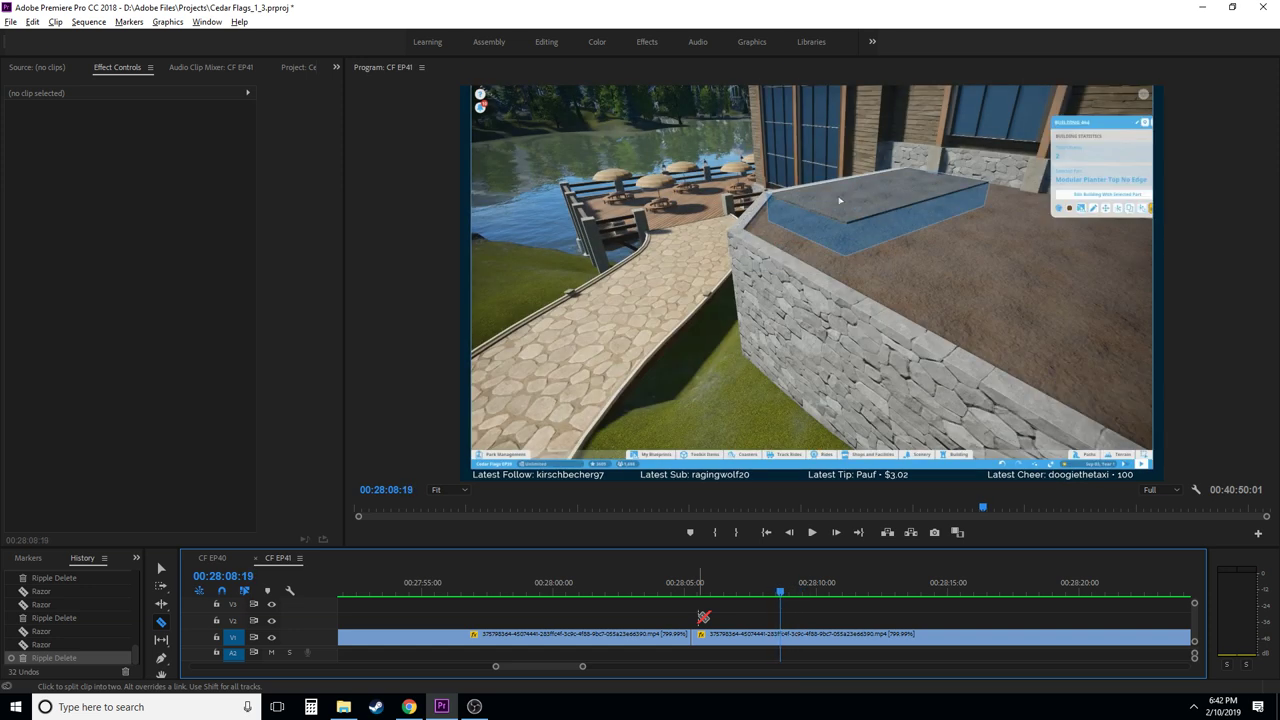
key(Right)
key(Right)
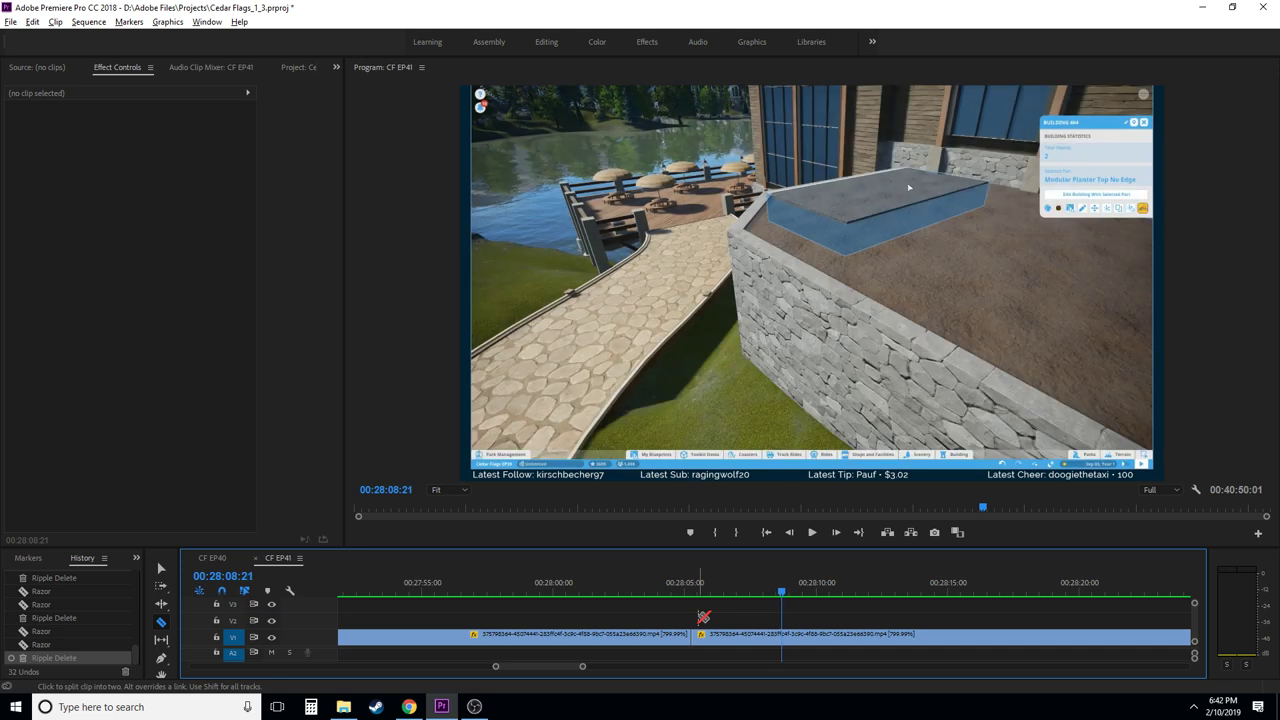
key(Right)
click(786, 636)
- Split the V1 clip at 00:28:08:25, after the options menu closes, and ripple delete the short piece from 00:28:08:21
key(Right)
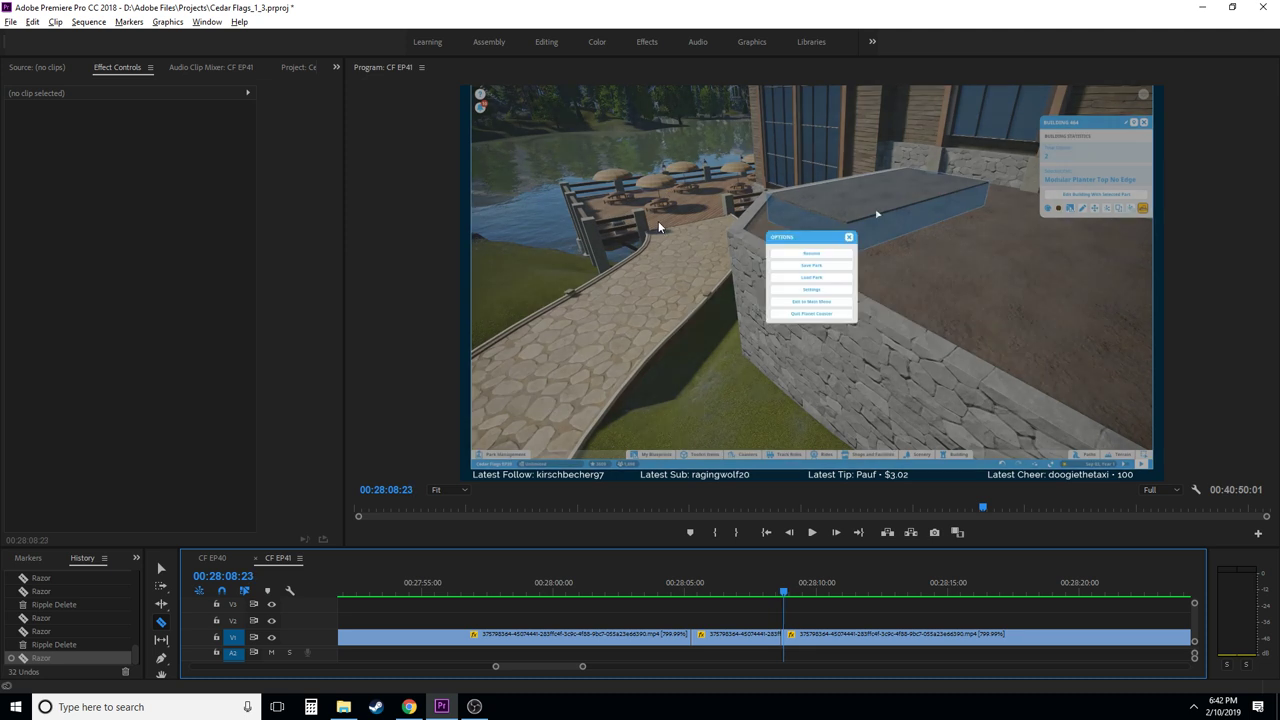
key(Right)
key(Right)
key(Right)
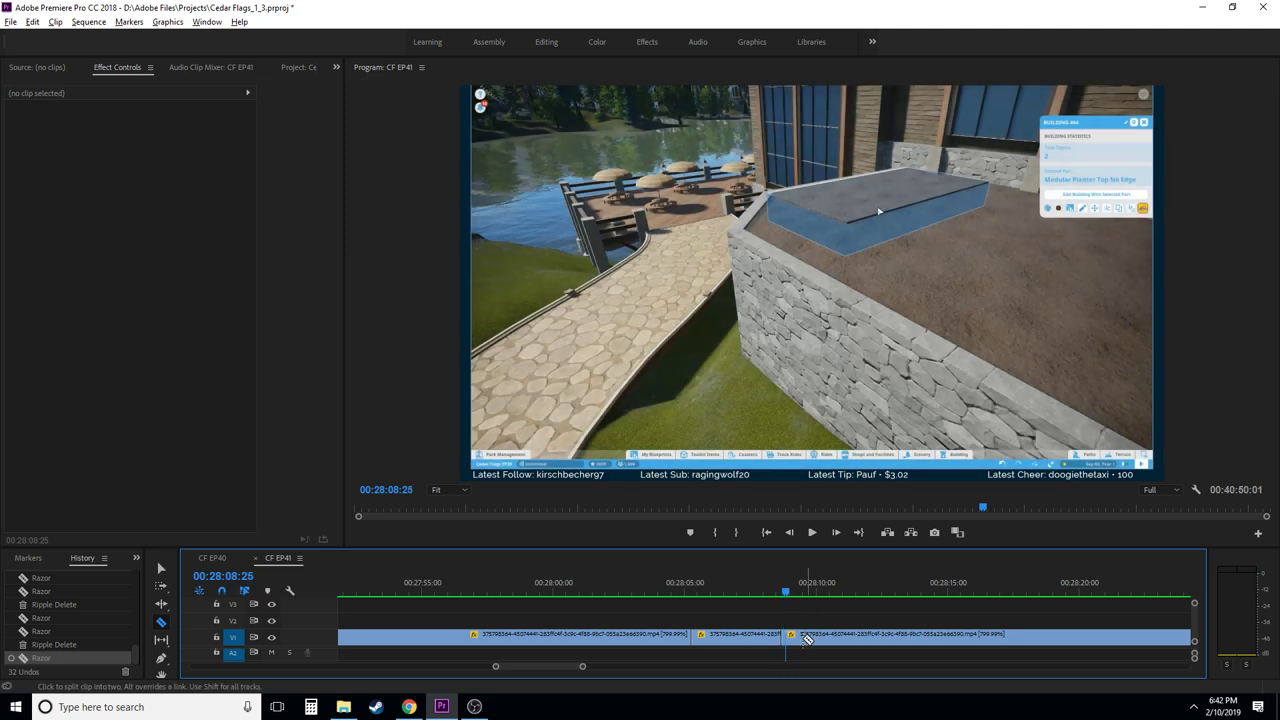
click(788, 634)
key(v)
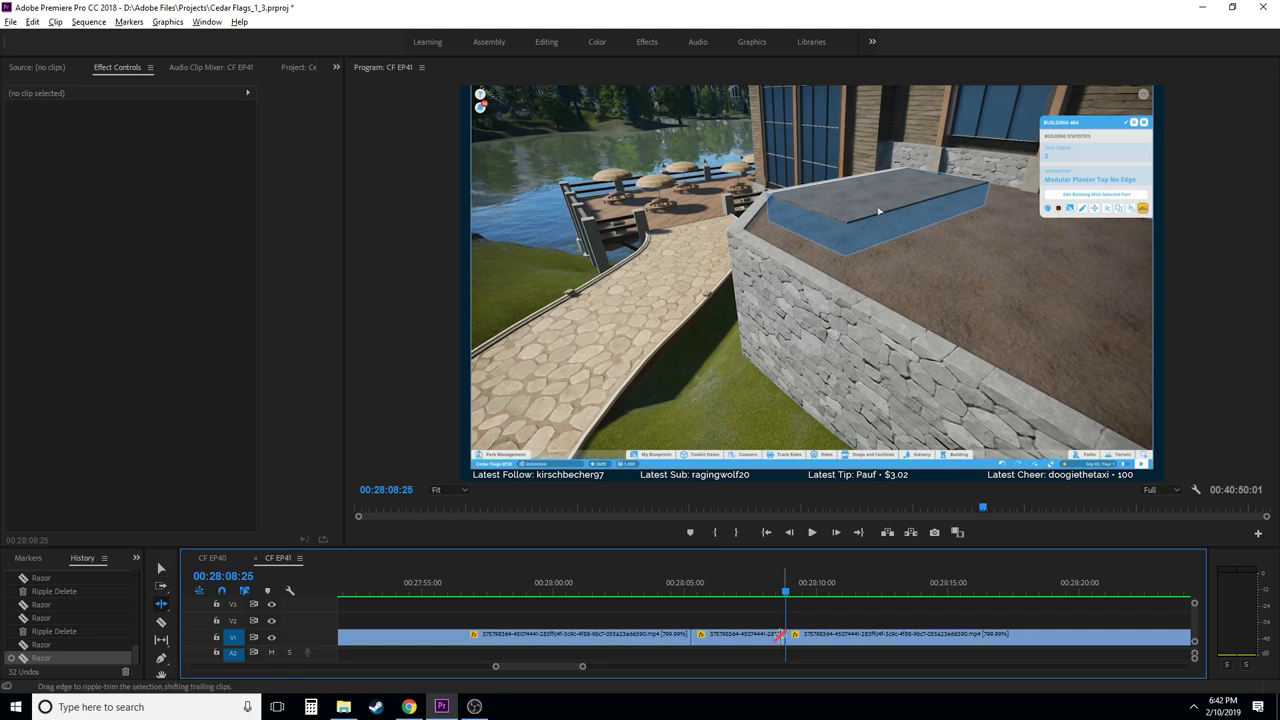
click(786, 638)
key(shift+Delete)
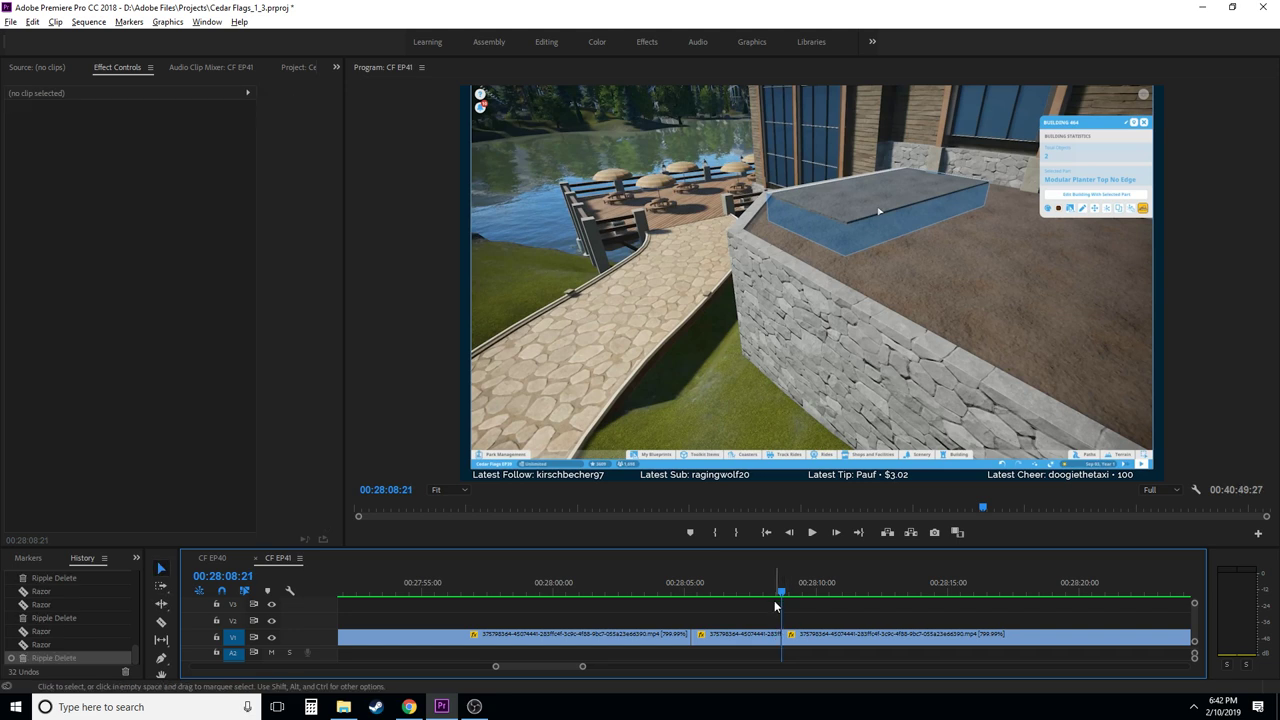
- Review the footage from the terrace to the planter rings and split the V1 clip at 00:28:23:21, during the fence part browsing
click(776, 589)
key(c)
key(space)
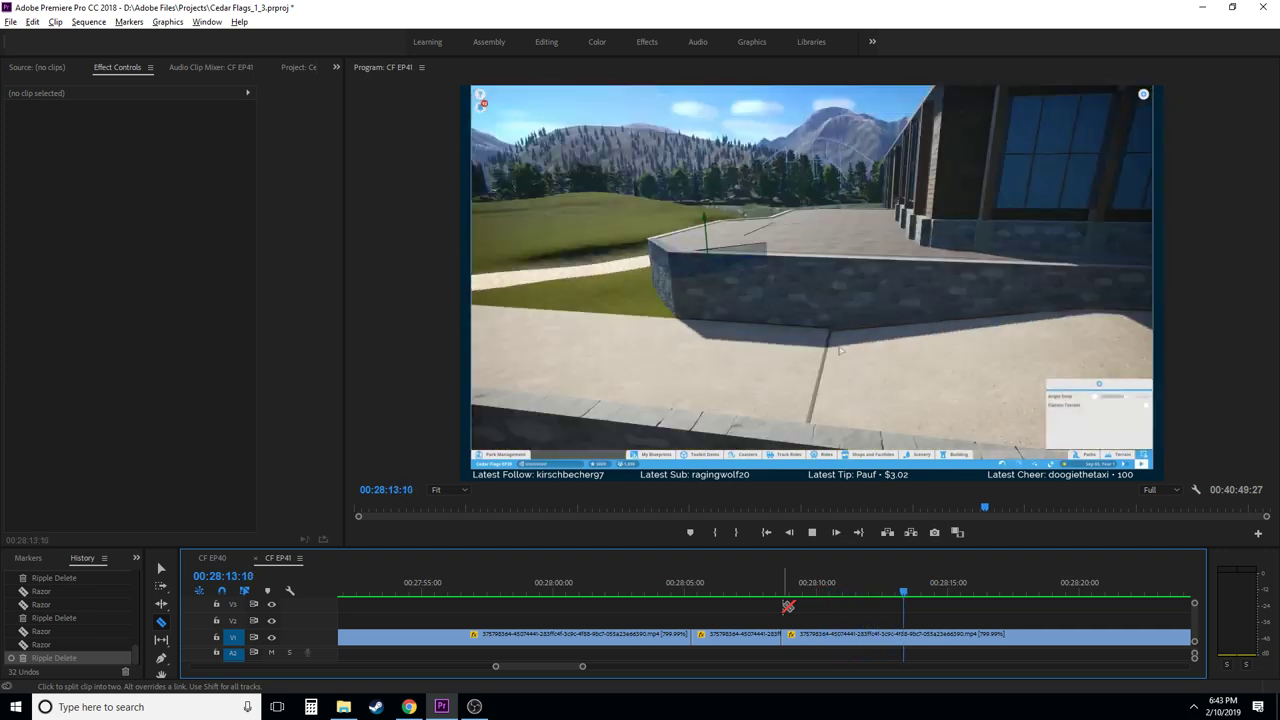
key(space)
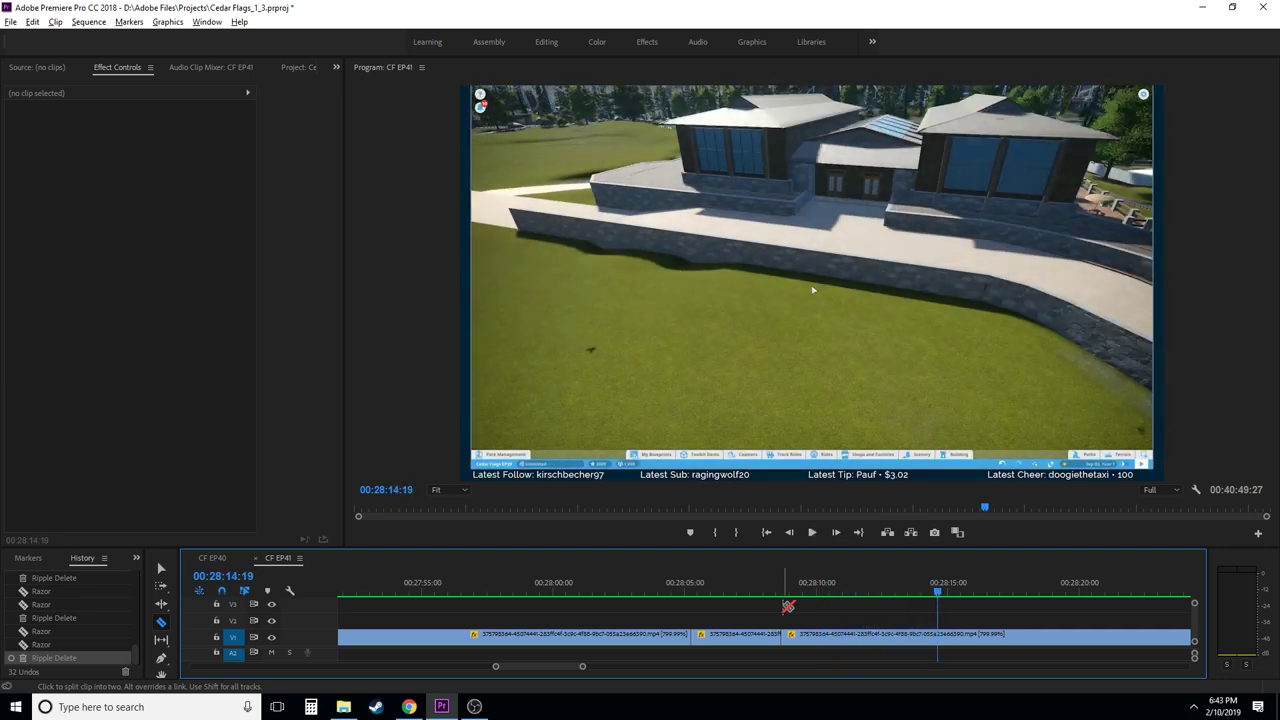
key(Left)
key(Left)
key(Left)
key(Left)
key(Left)
key(Left)
key(Left)
key(Left)
key(Left)
key(Left)
key(Left)
key(Left)
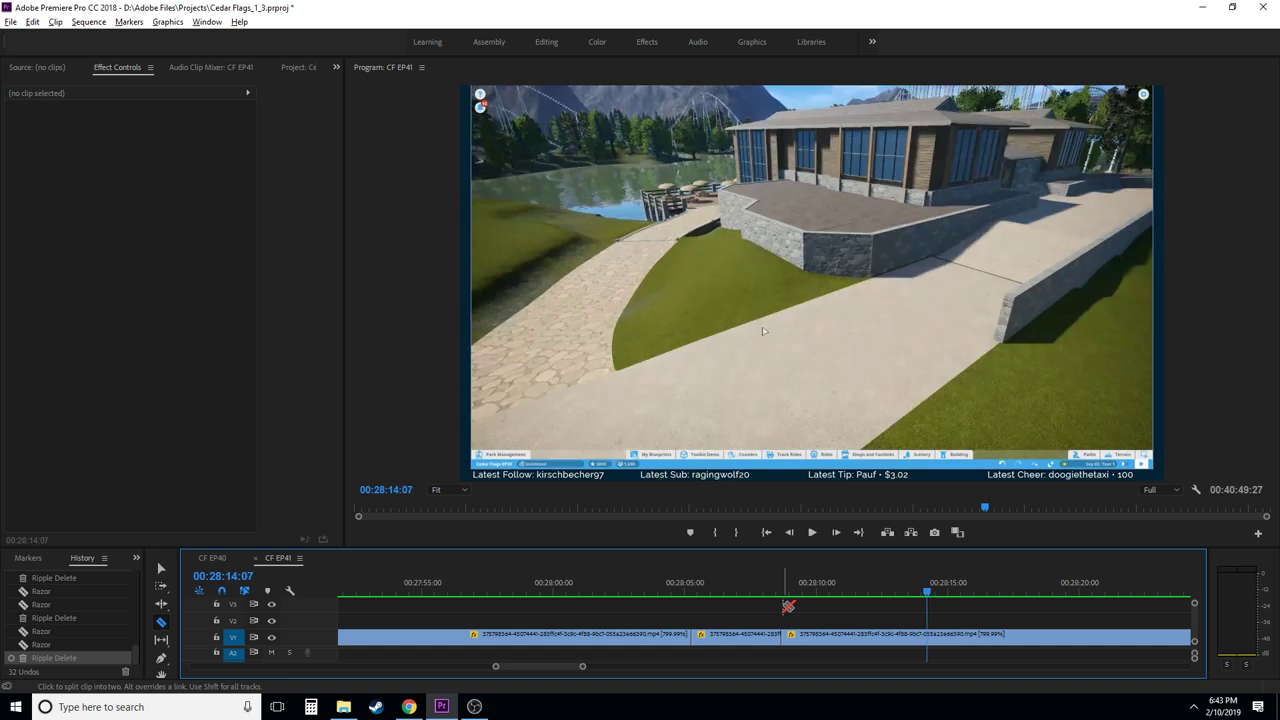
key(space)
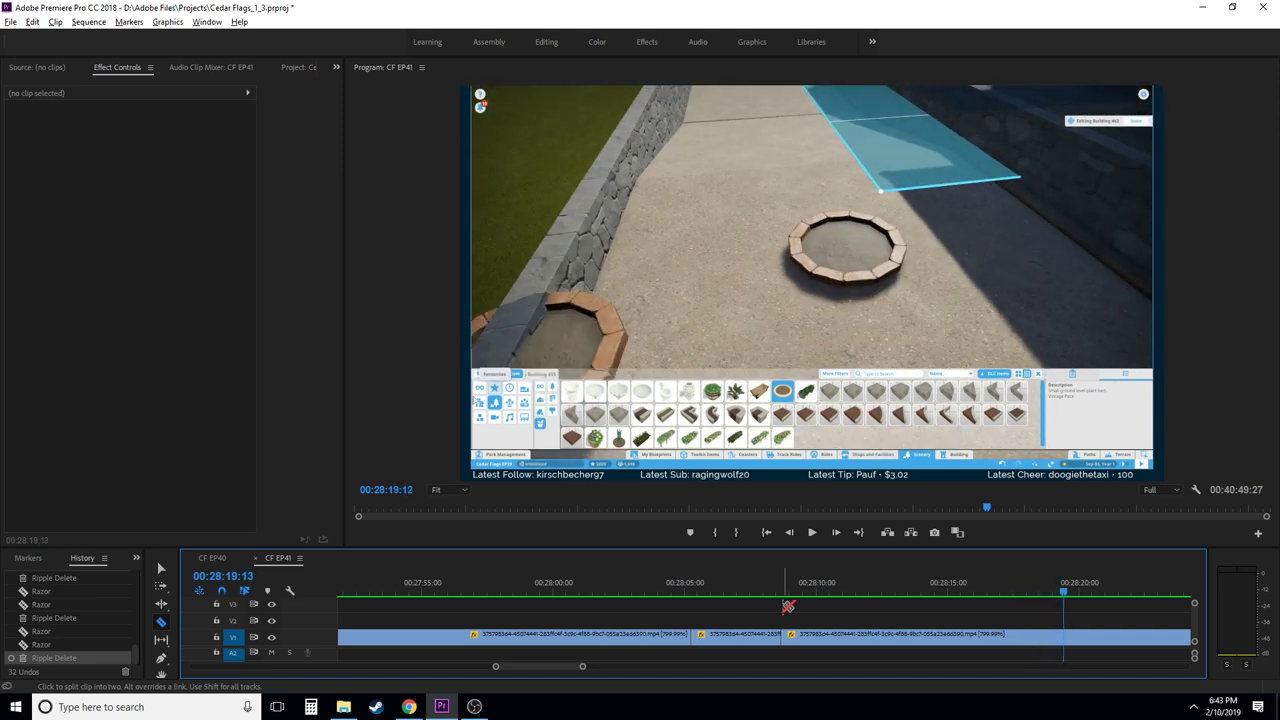
drag(803, 592, 1037, 592)
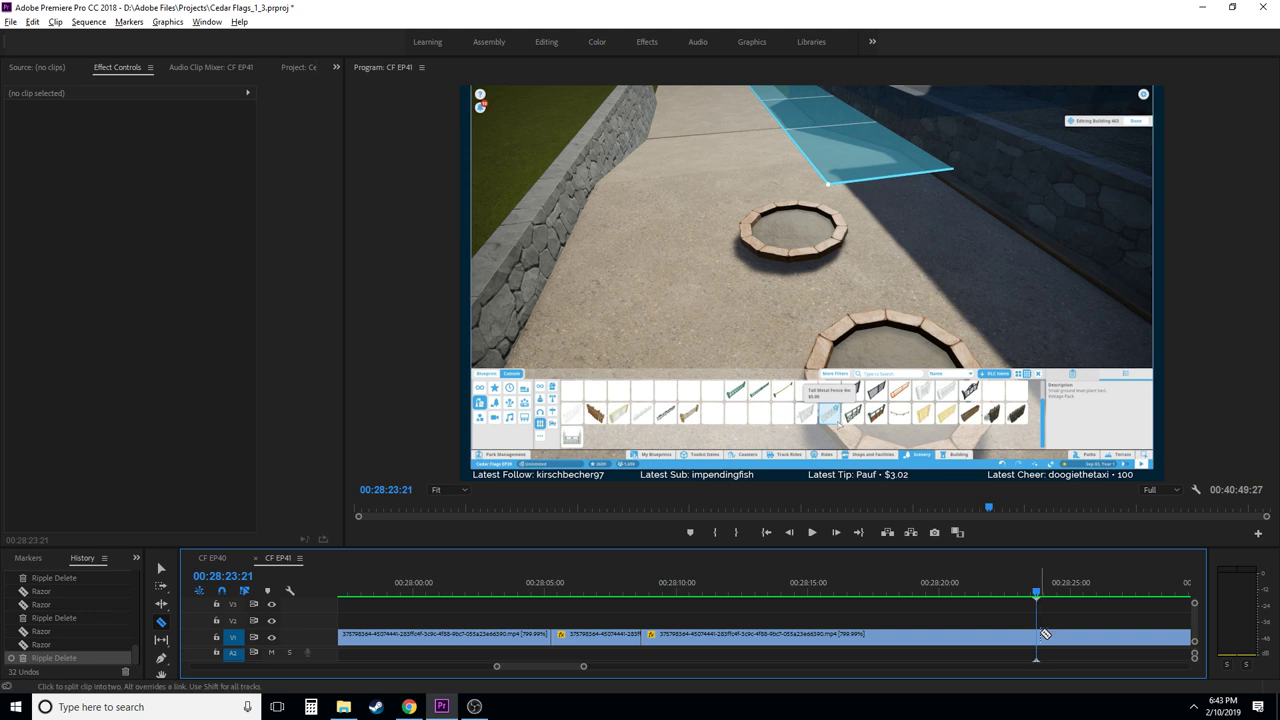
click(1036, 634)
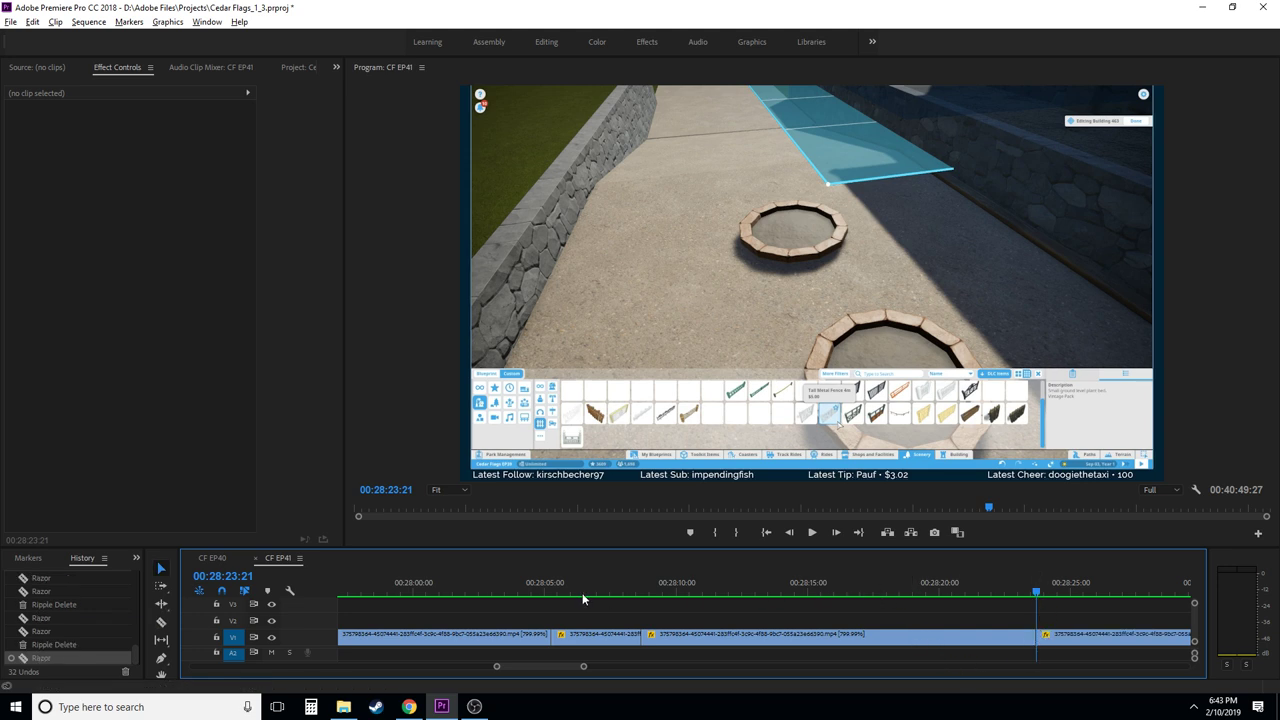
- Split the V1 clip at about 00:28:10:17, in the terrace footage, and ripple delete the piece from there to the 00:28:23:21 cut
drag(584, 598, 753, 597)
key(c)
click(693, 643)
key(v)
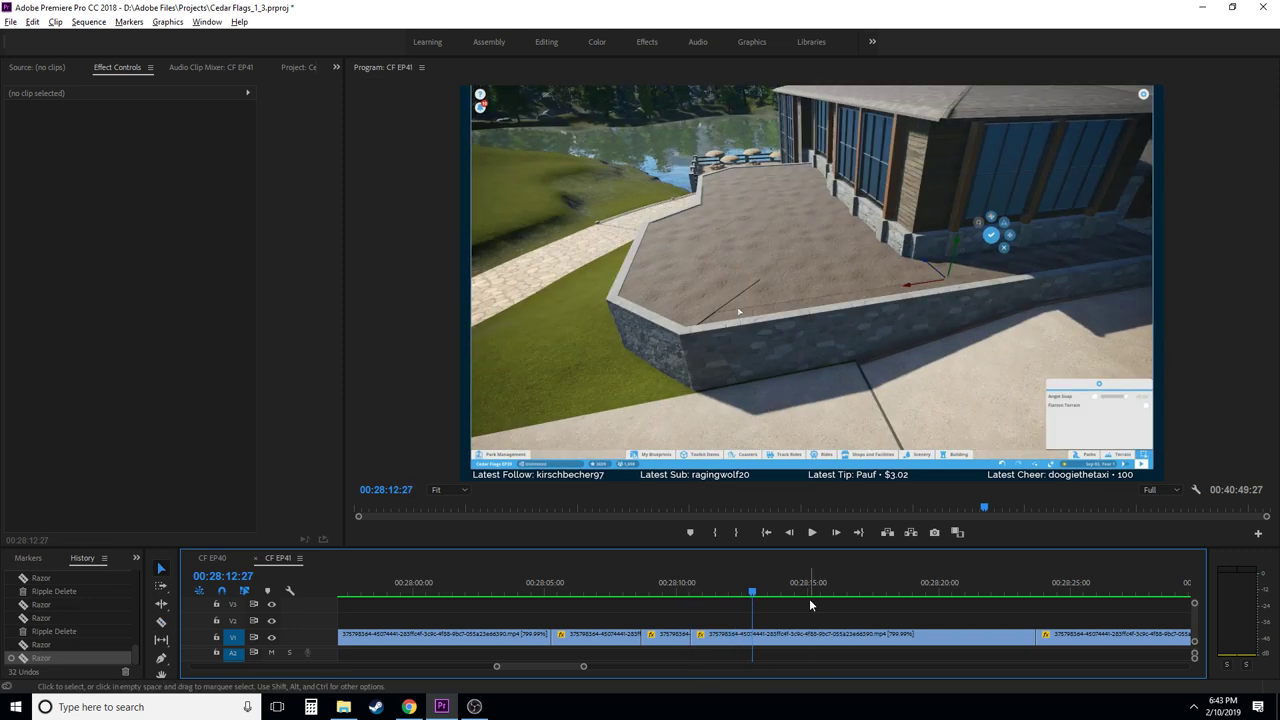
click(800, 636)
key(shift+Delete)
- Review the planter ring and cypress footage after the join and split the V1 clip at 00:28:22:29, while the cypress is moved around
key(c)
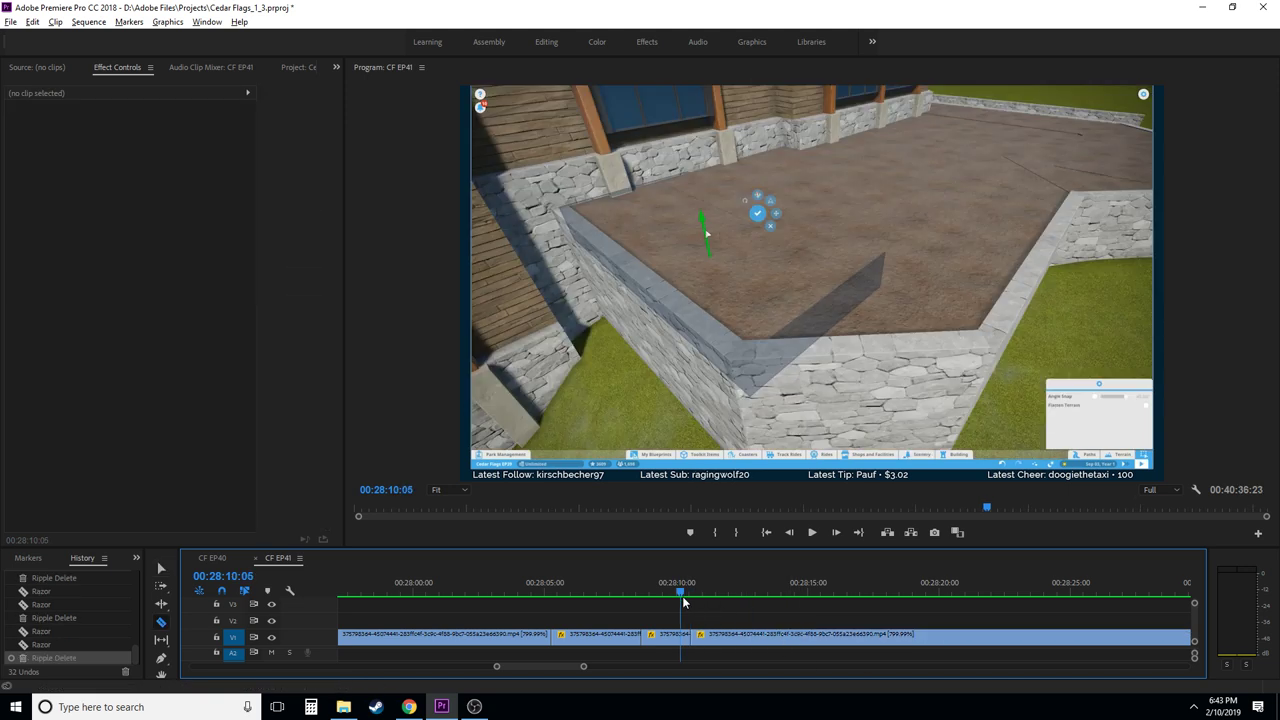
key(space)
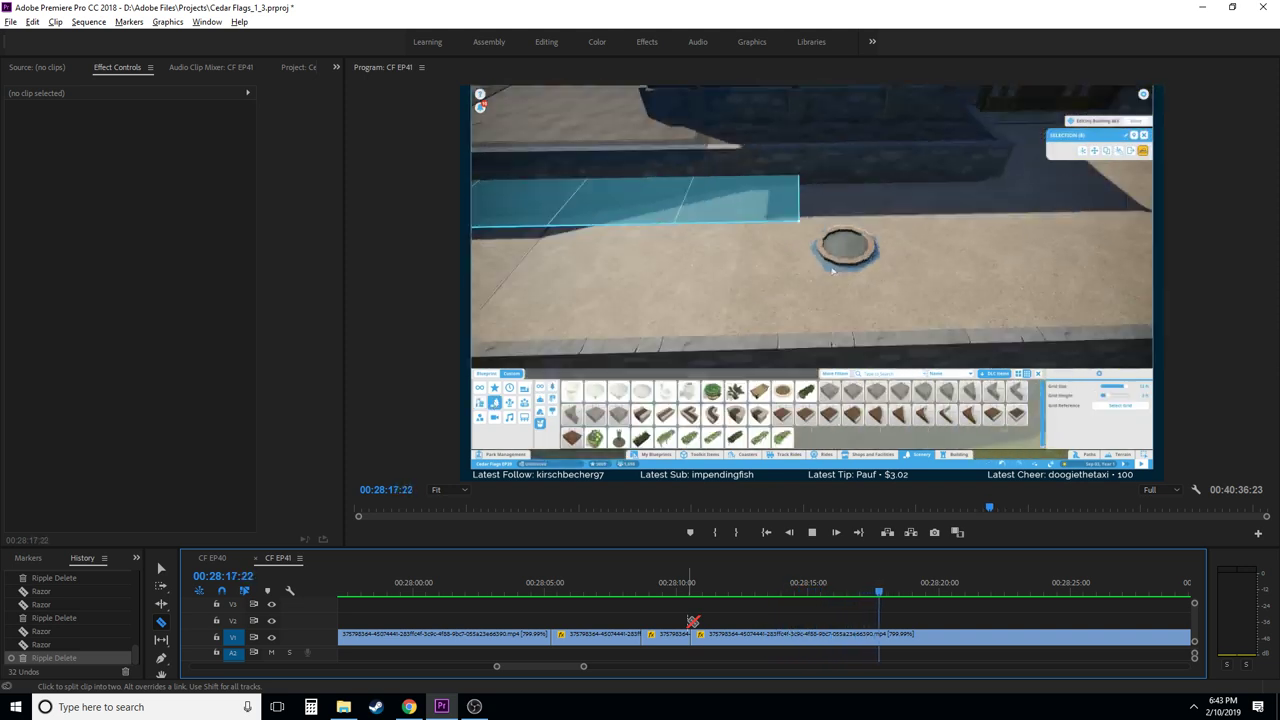
key(space)
key(space)
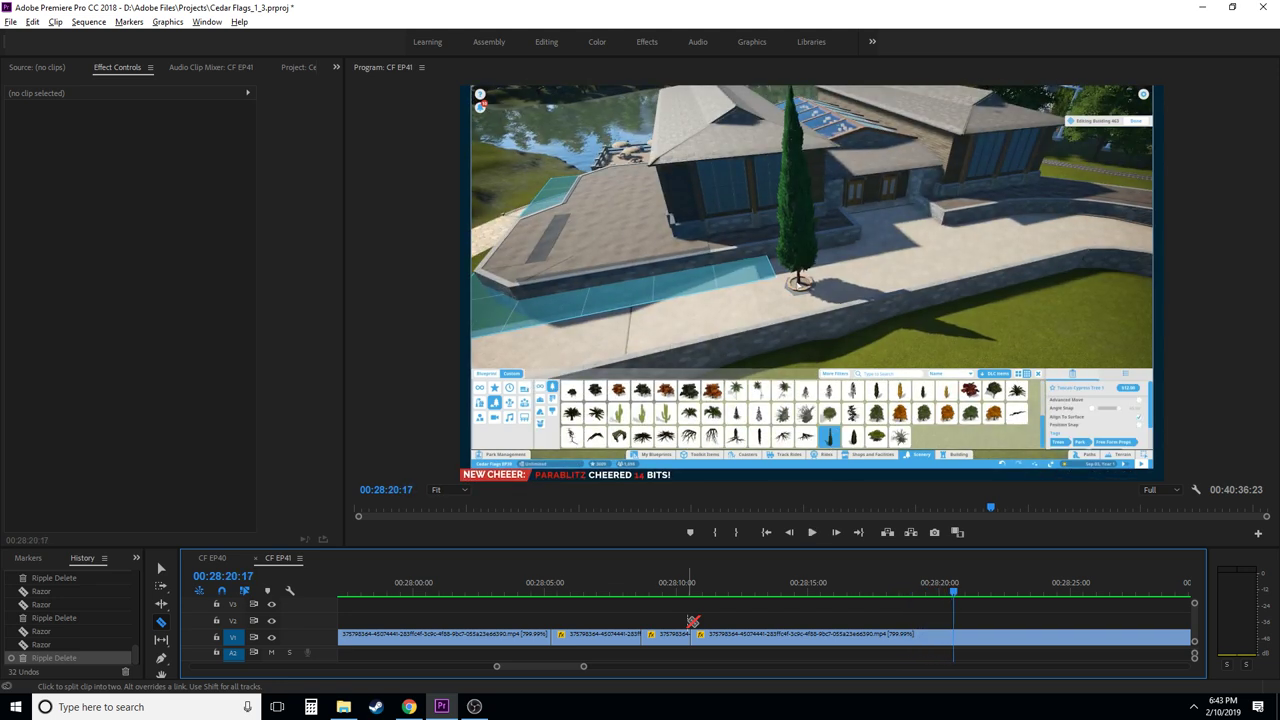
key(space)
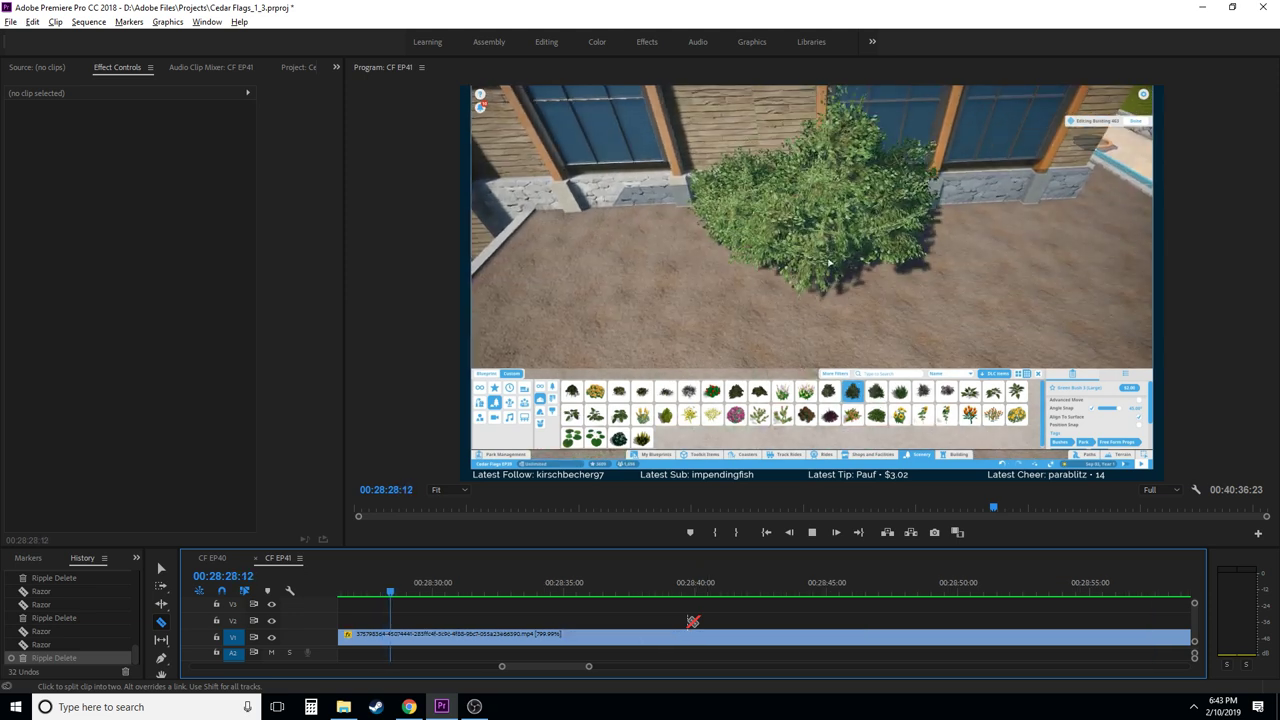
key(Left)
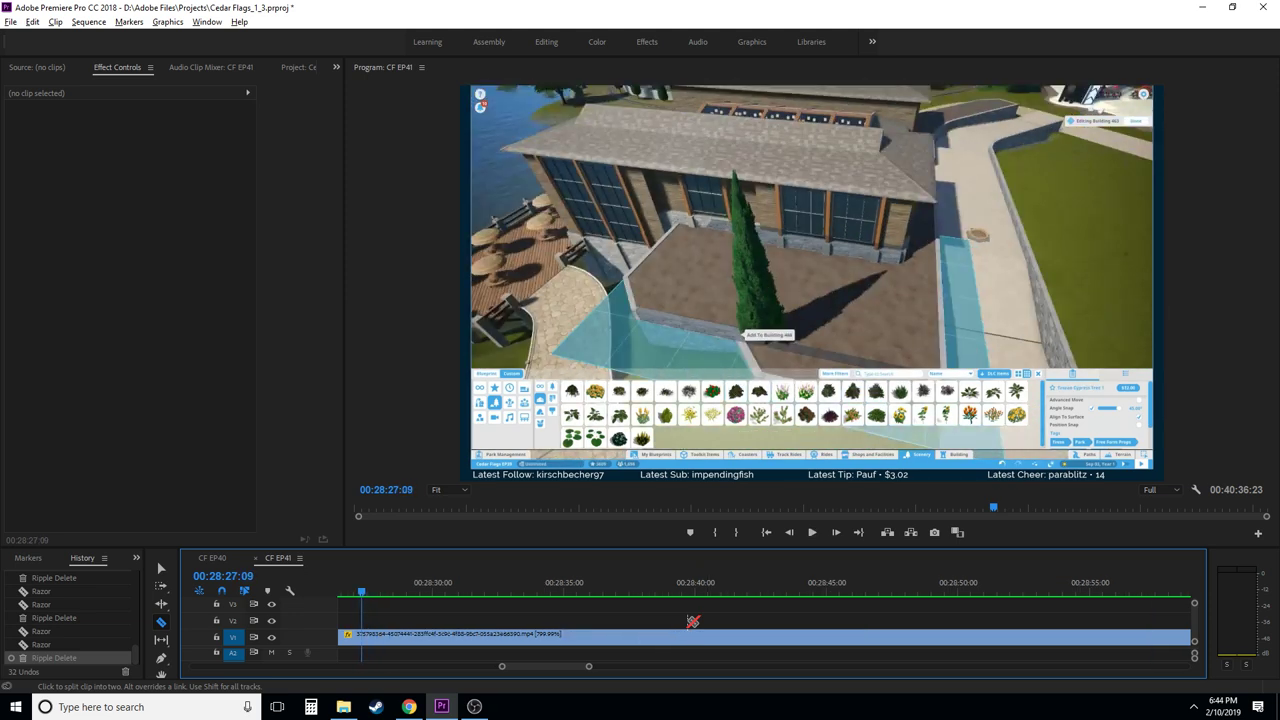
key(Left)
key(Left)
key(Left)
key(Left)
key(Left)
key(Left)
key(Left)
key(Left)
key(Left)
key(Left)
key(Left)
key(Left)
key(Left)
key(Left)
key(Left)
key(Left)
key(Left)
key(Left)
key(Left)
key(Left)
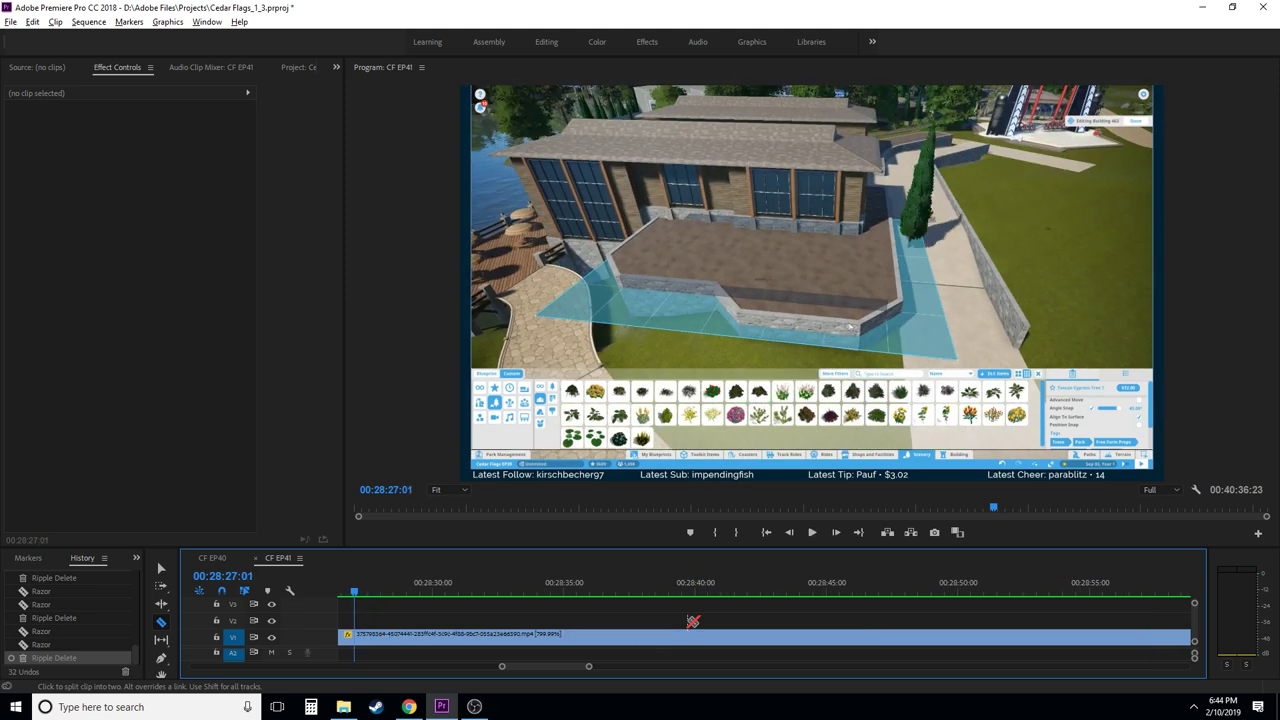
key(Left)
key(Left)
key(Left)
key(Left)
key(Left)
key(Left)
key(Left)
key(Left)
key(Left)
key(Left)
key(Left)
key(Left)
key(Left)
key(Left)
key(Left)
key(Left)
key(Left)
key(Left)
key(Left)
key(Left)
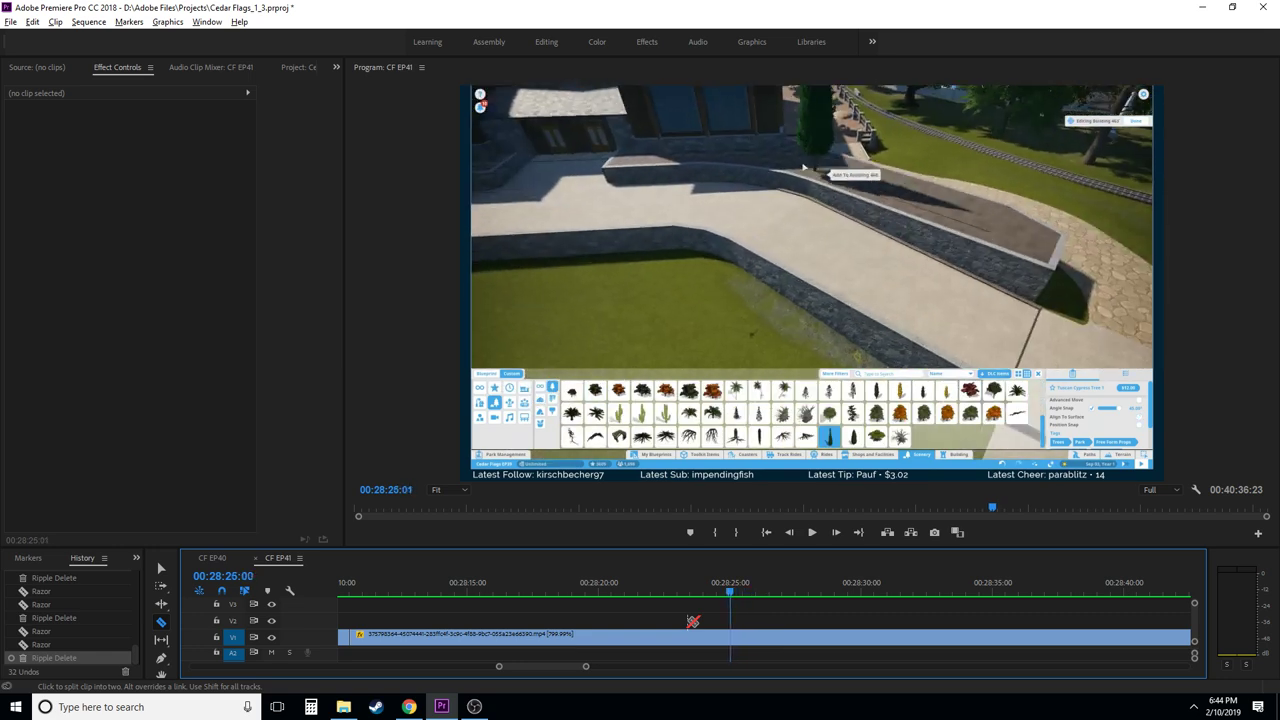
key(Left)
key(Left)
key(Left)
key(Left)
key(Left)
key(Left)
key(Left)
key(Left)
key(Left)
key(Left)
key(Left)
key(Left)
key(Left)
key(Left)
key(Left)
key(Left)
key(Left)
key(Left)
key(Left)
key(Left)
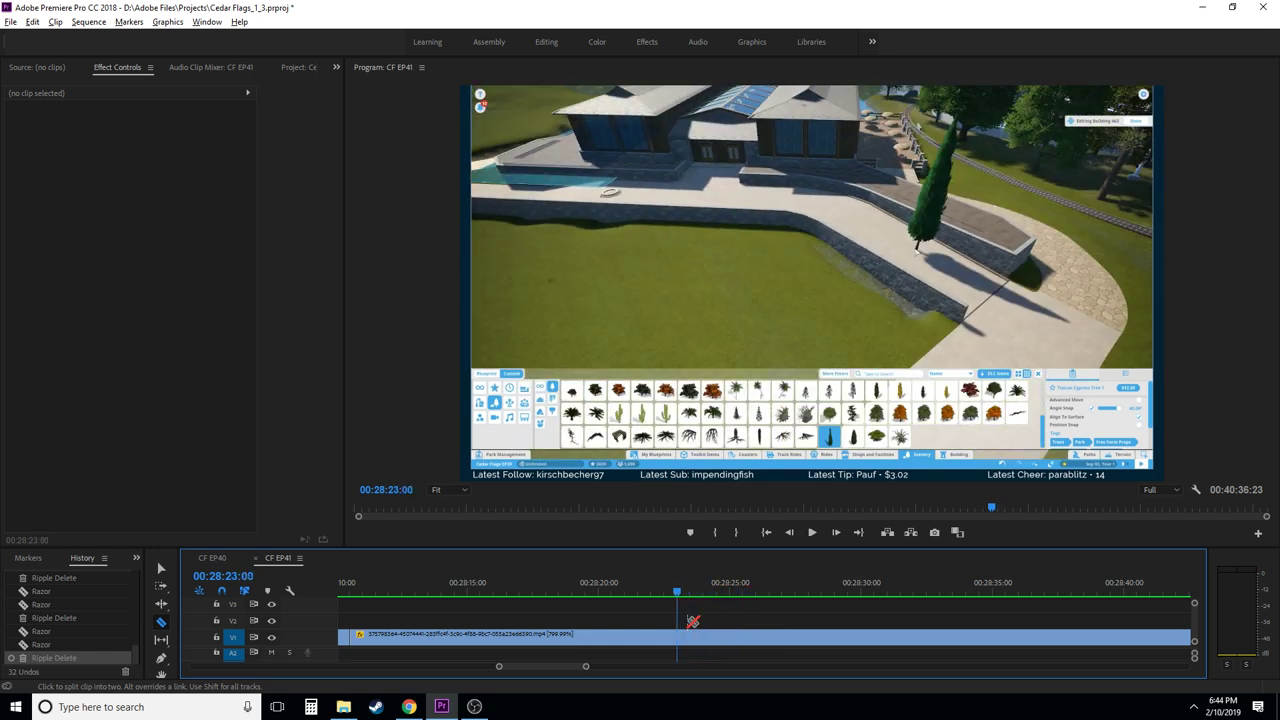
key(Left)
key(Left)
key(Left)
key(Left)
key(Left)
key(Left)
key(Left)
key(Left)
key(Left)
key(Left)
key(Left)
key(Left)
key(Left)
key(Left)
key(Left)
key(Left)
key(Left)
key(Left)
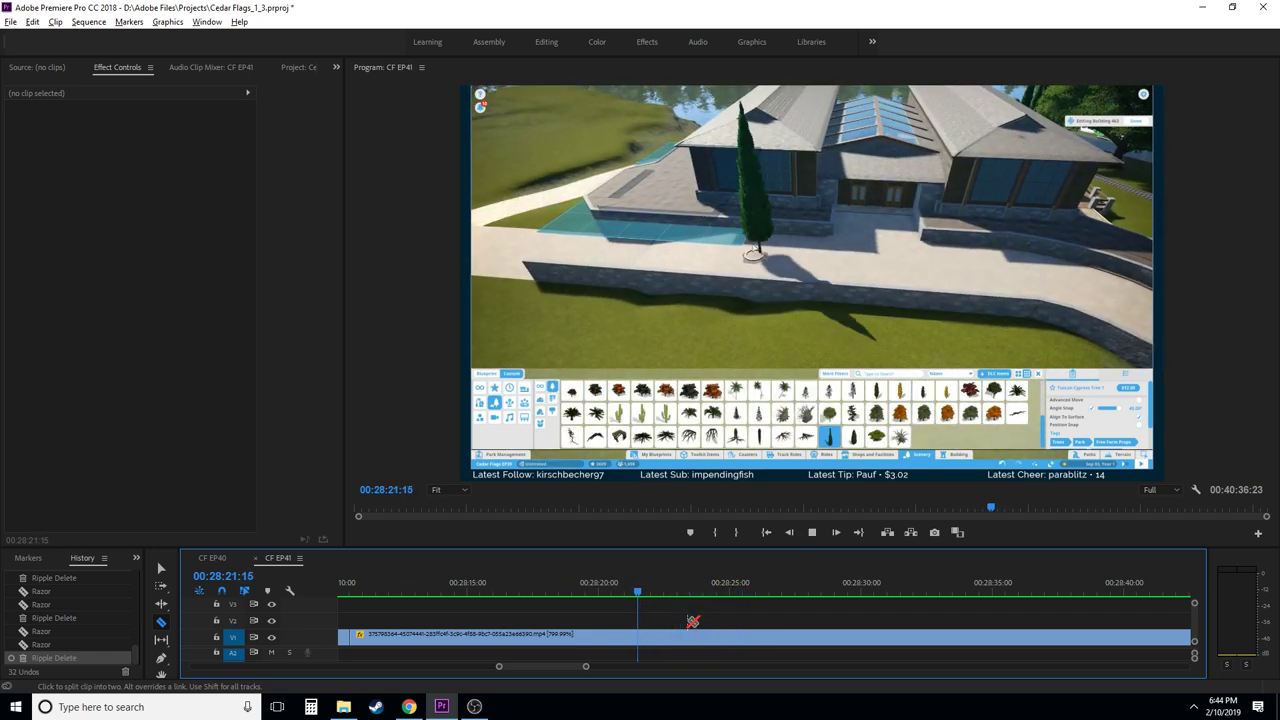
key(space)
key(space)
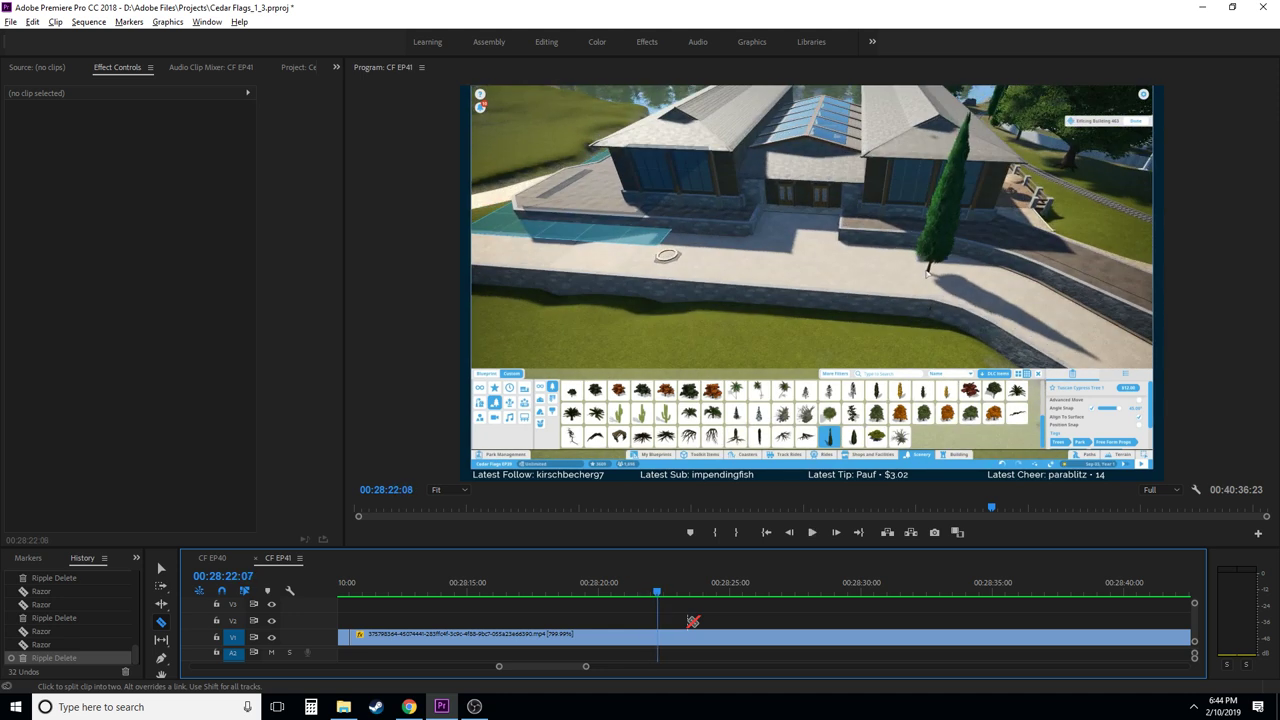
key(space)
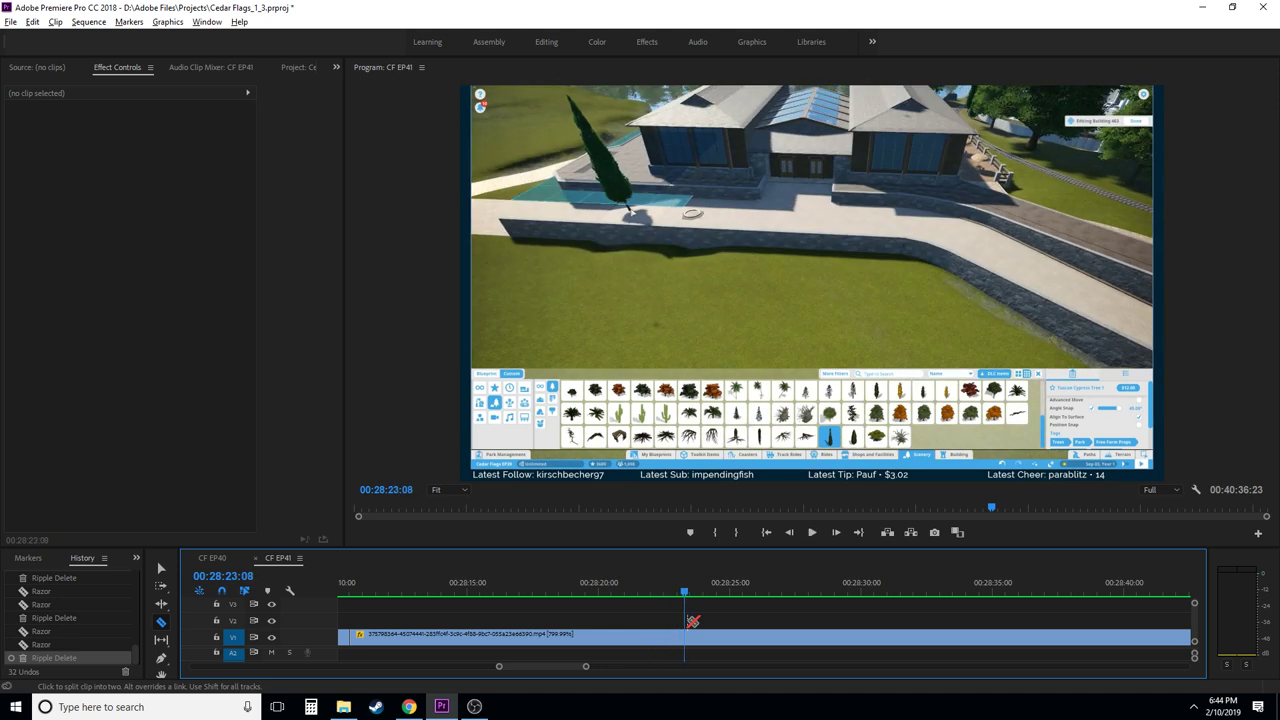
key(Left)
key(Left)
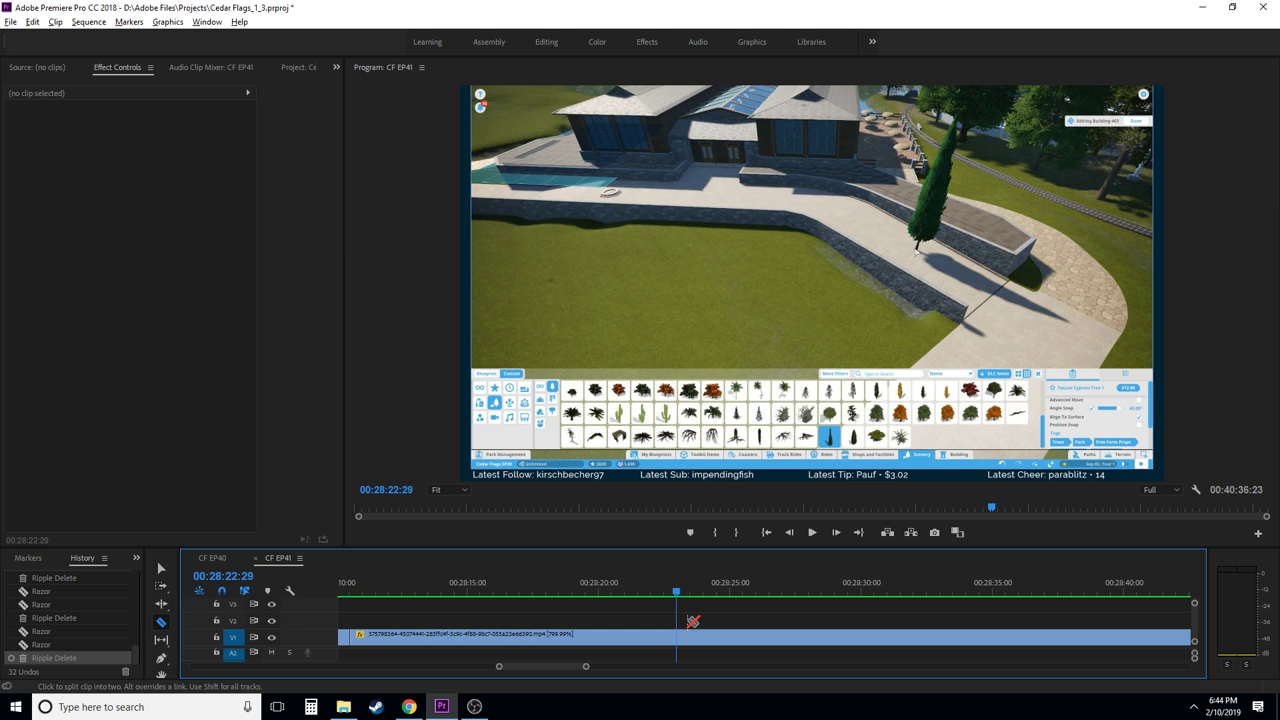
click(679, 637)
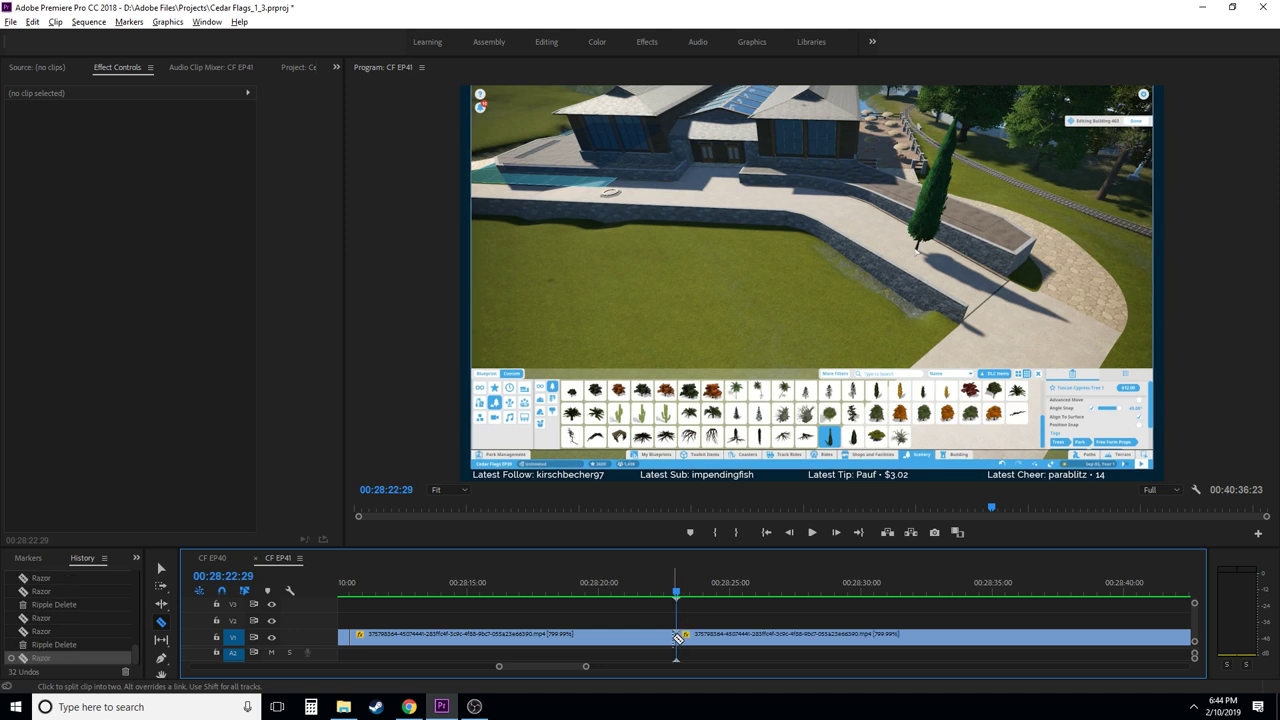
- Split the V1 clip at 00:28:25:16, in the cypress footage, and ripple delete the piece from 00:28:22:29 to there
drag(688, 593, 745, 607)
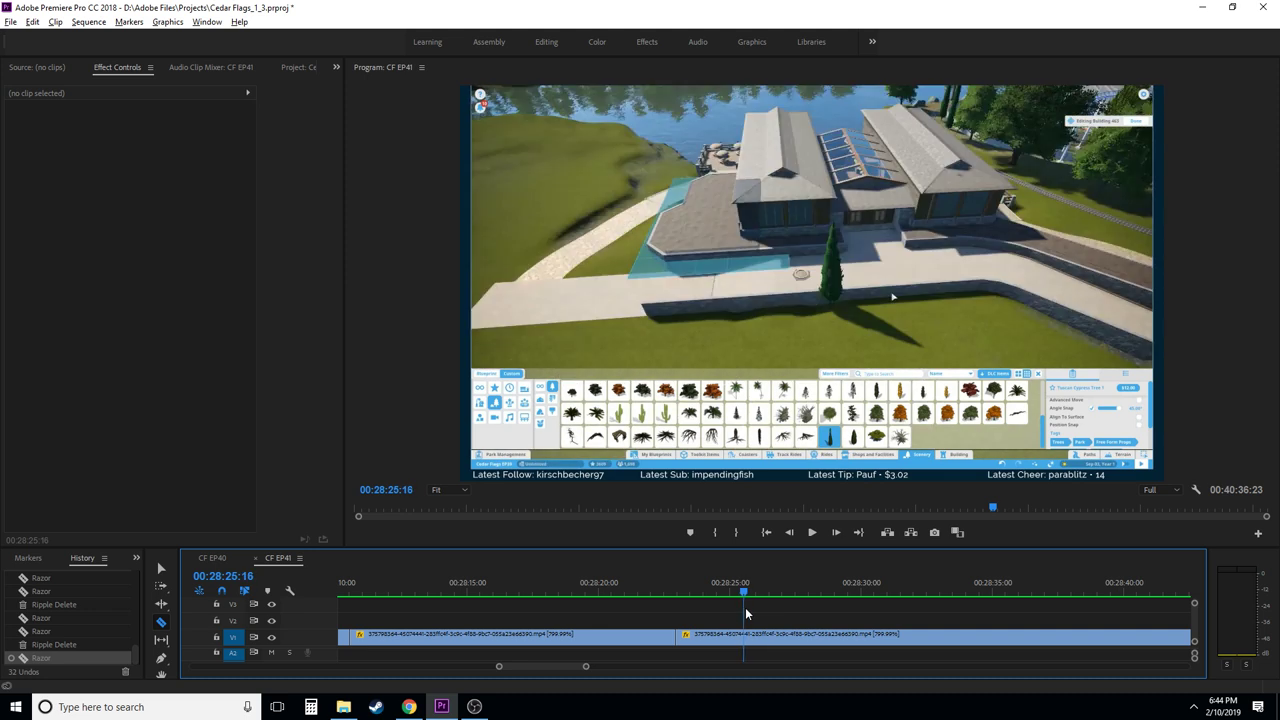
click(745, 637)
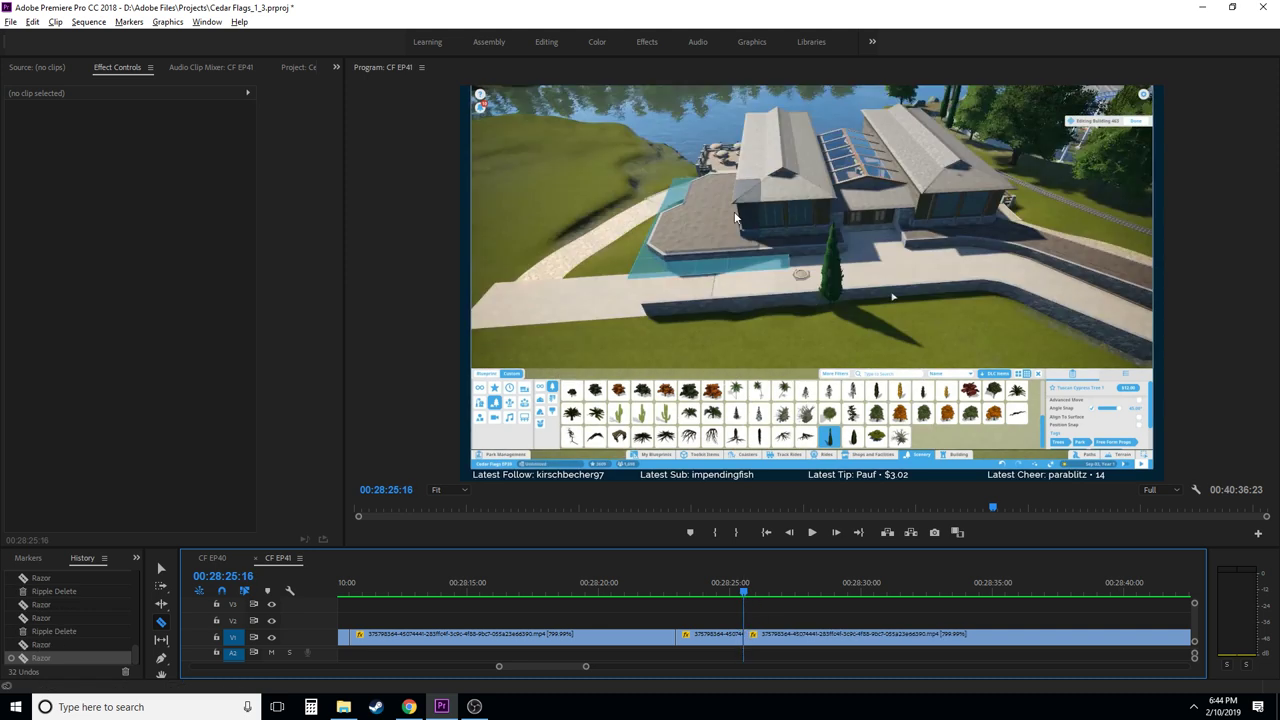
click(710, 637)
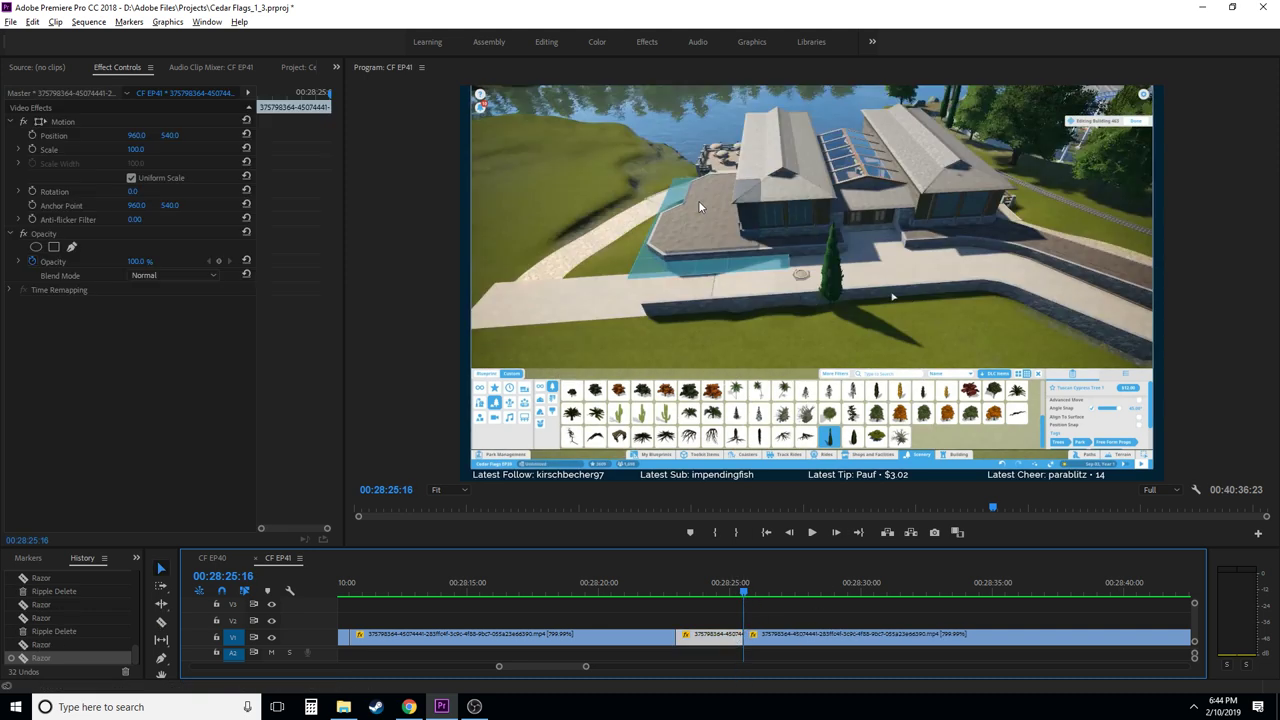
key(shift+Delete)
- Review the footage from the join through the bush and rock planting and split the V1 clip at 00:28:47:19, after the first rock is placed
drag(680, 590, 665, 590)
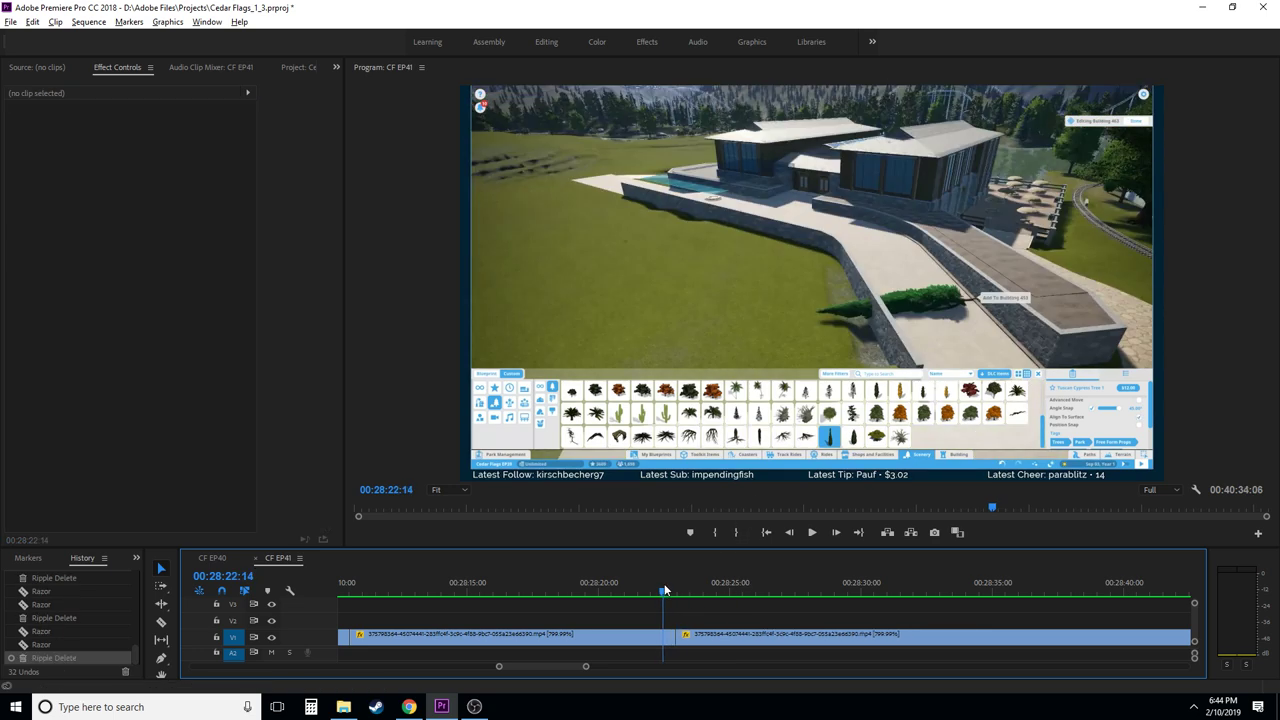
key(c)
key(space)
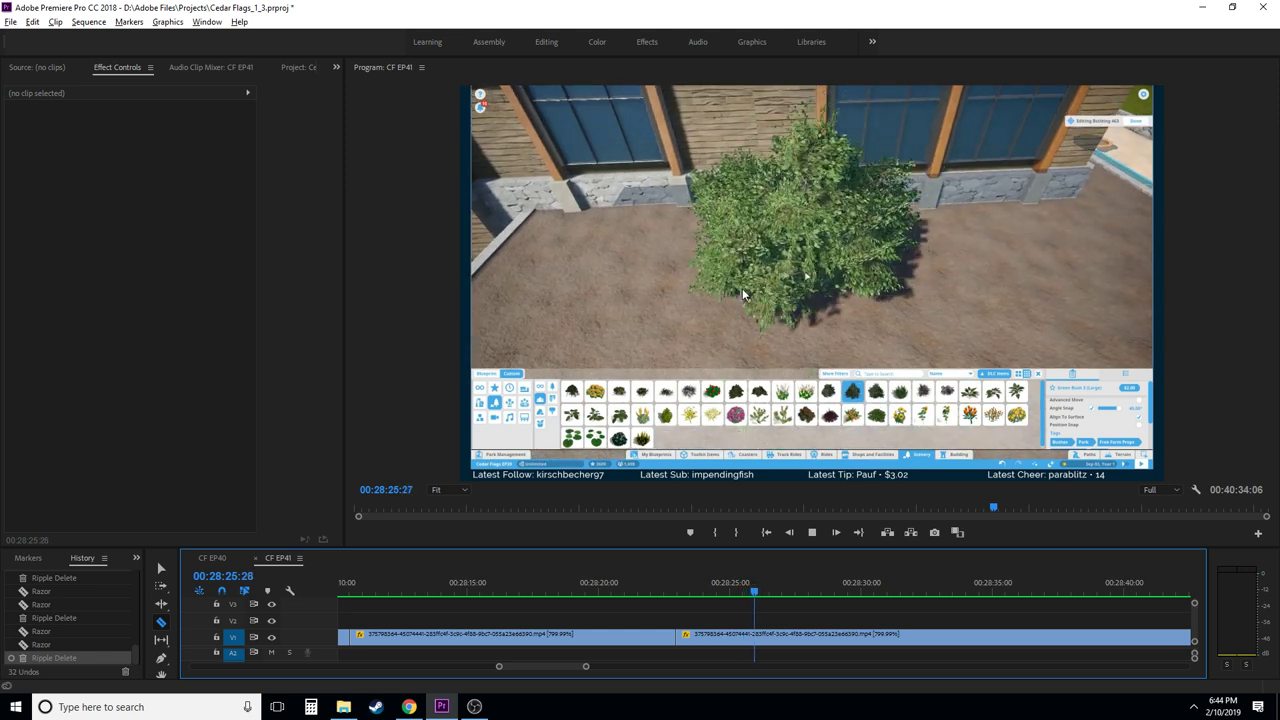
key(space)
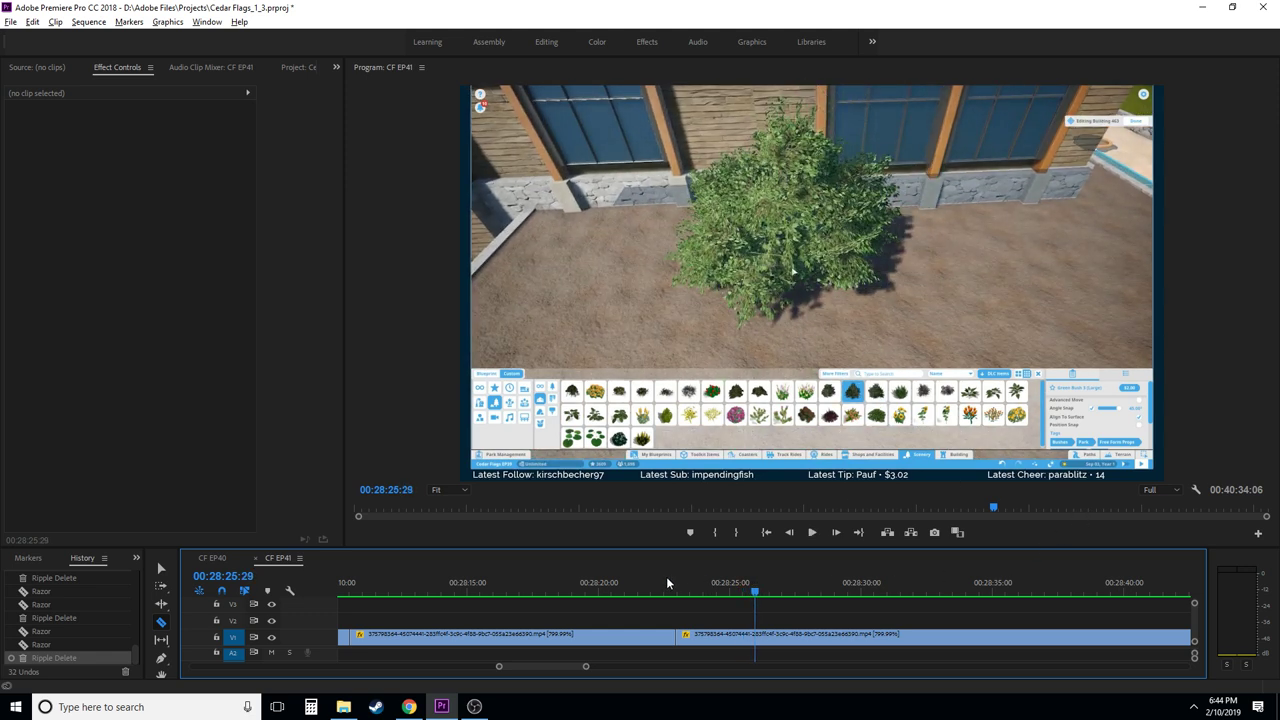
key(space)
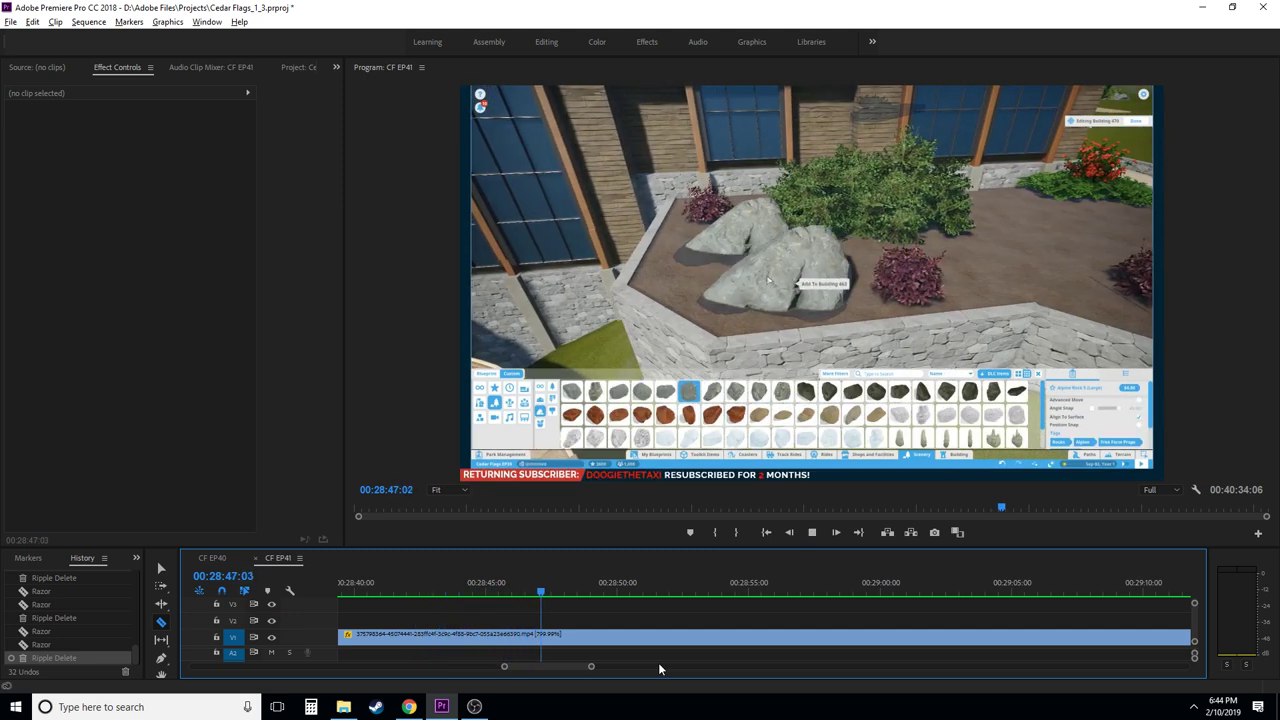
key(space)
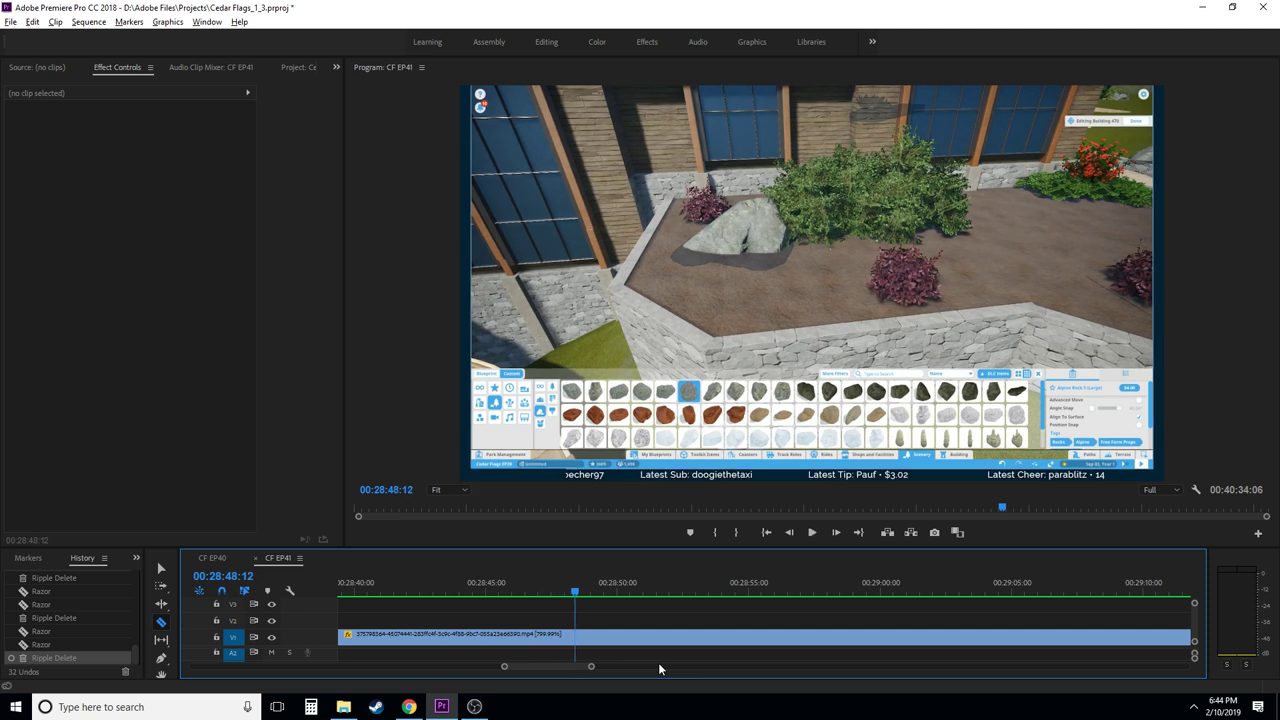
key(j)
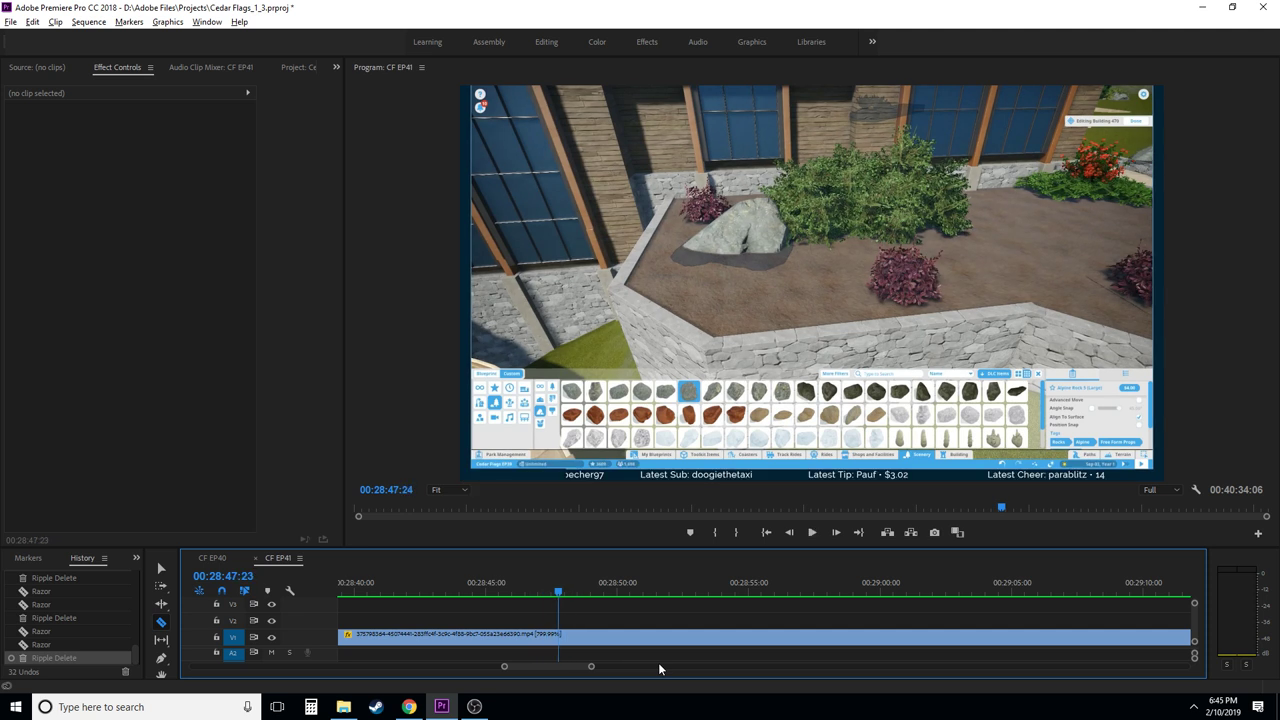
key(space)
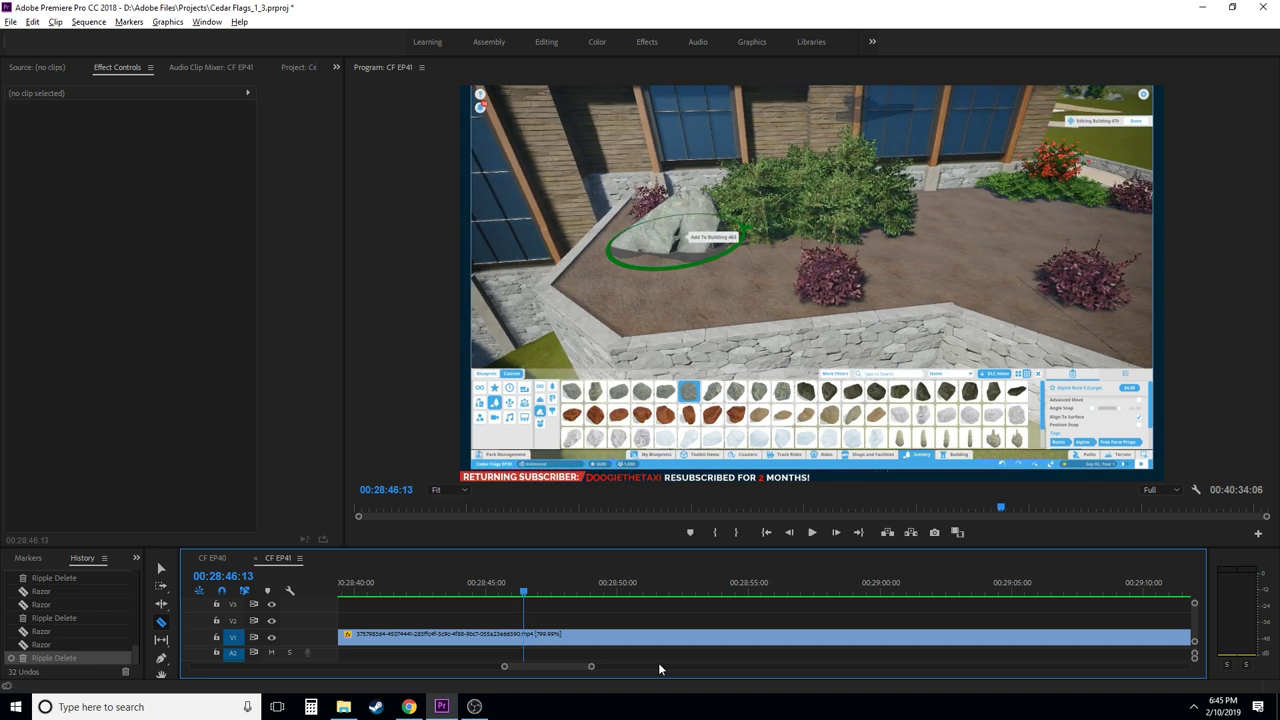
key(space)
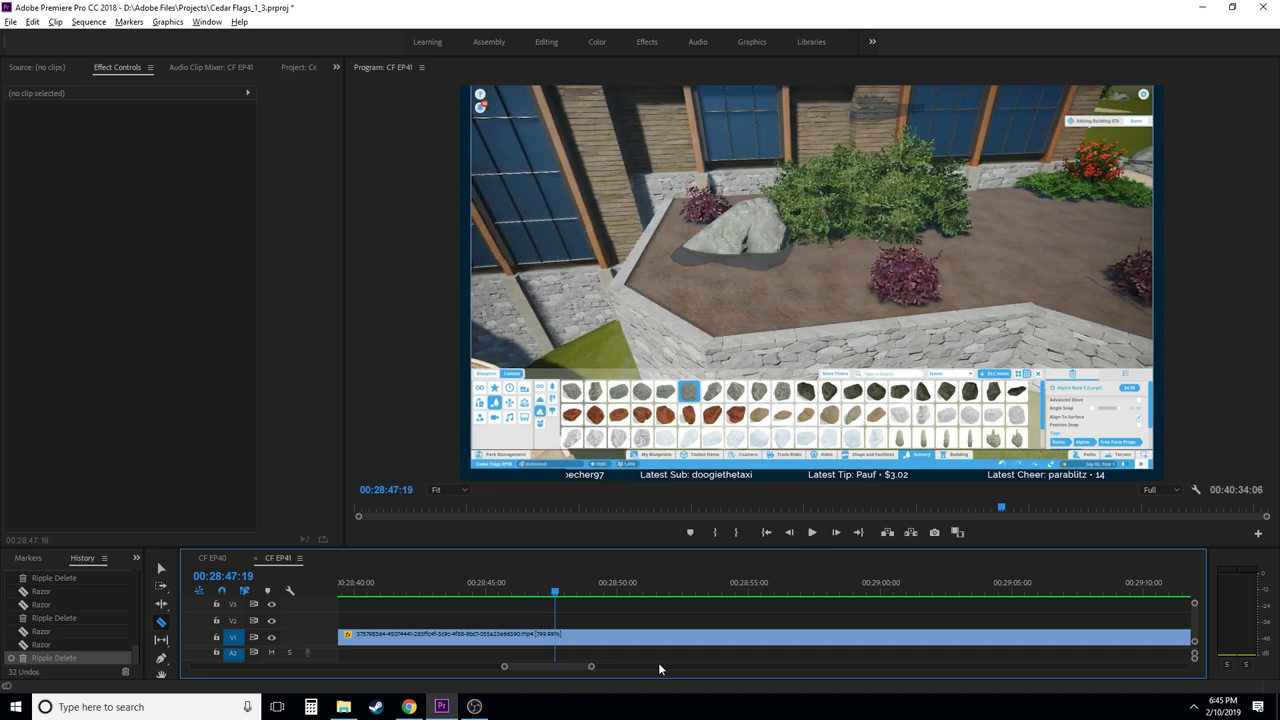
click(557, 636)
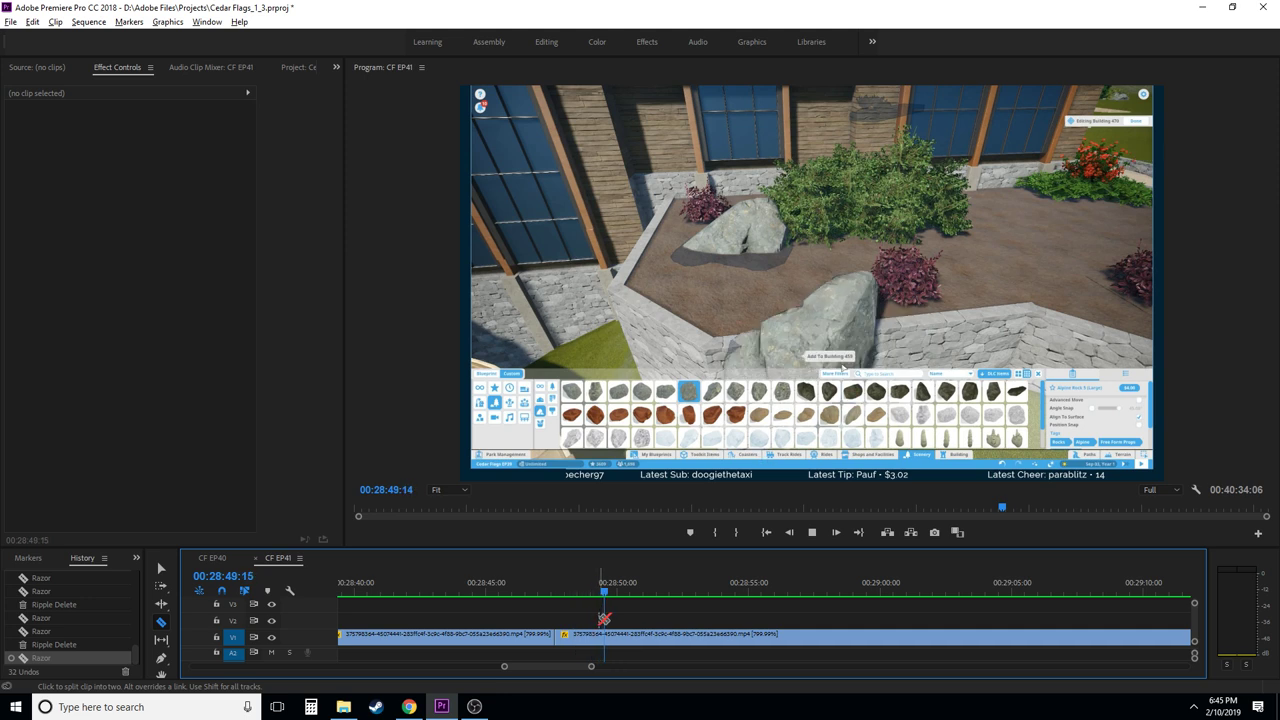
- Split the V1 clip at 00:28:49:11, as the next rock comes into view, and ripple delete the piece from 00:28:47:19 to there
key(space)
key(shift+Left)
key(shift+Left)
key(shift+Left)
key(shift+Left)
key(shift+Left)
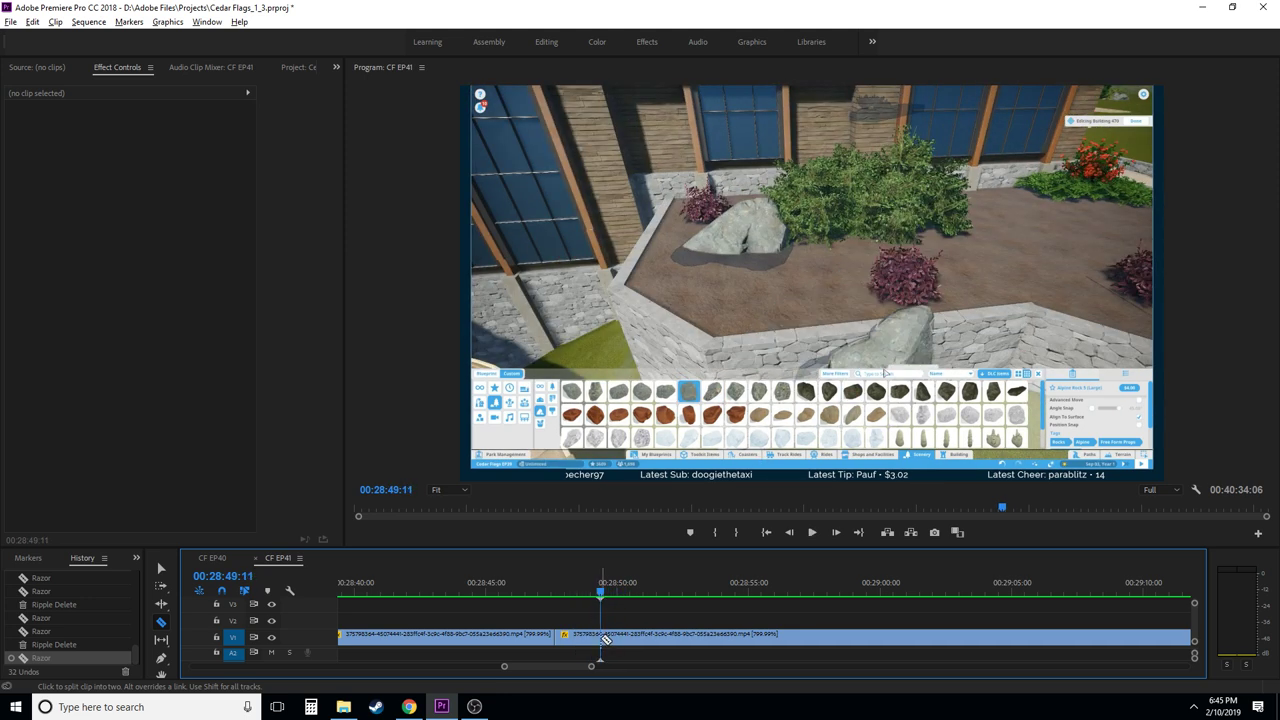
click(605, 636)
key(v)
click(588, 636)
key(shift+Delete)
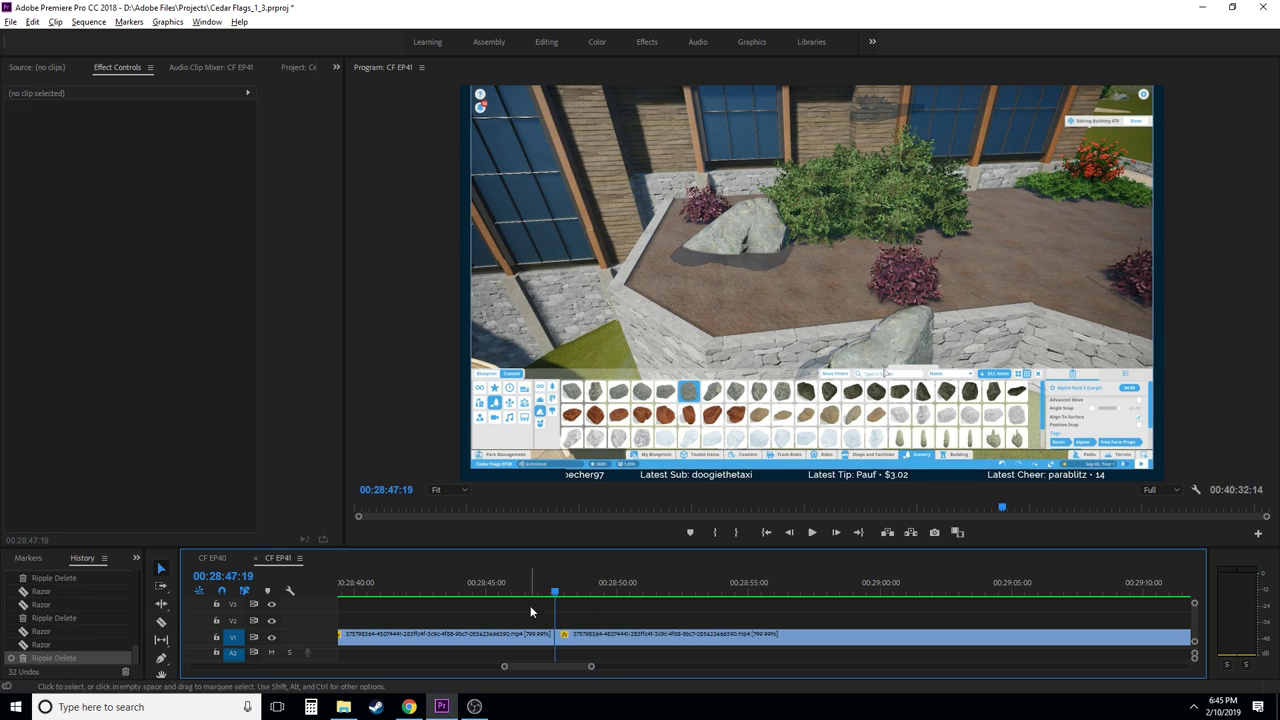
- Review the rock and path planting footage and split the V1 clip at 00:29:18:21, where the camera rests beside the finished planter
key(space)
key(c)
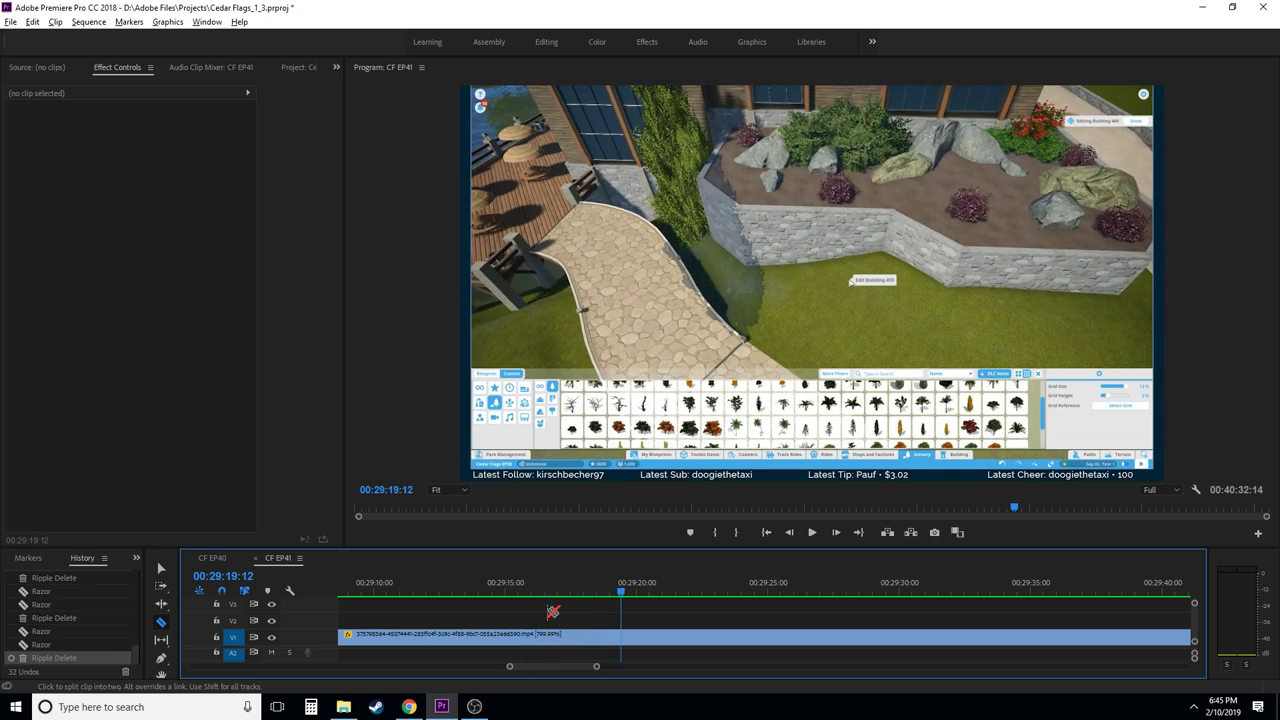
key(Left)
key(Left)
key(Left)
key(Left)
key(Left)
key(Left)
key(Left)
key(Left)
key(Left)
key(Left)
key(Left)
key(Left)
key(Left)
key(Left)
key(Left)
key(Left)
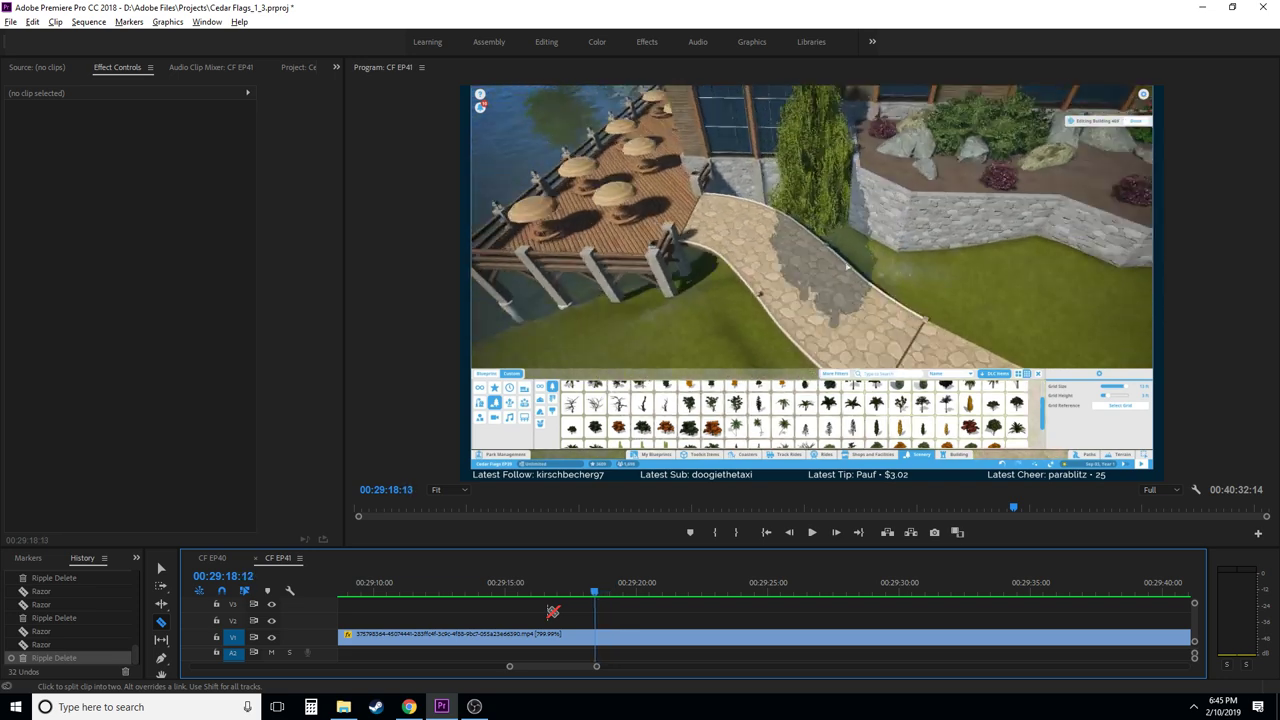
key(Right)
key(Right)
key(Right)
key(Right)
key(Right)
key(Right)
key(Right)
key(Right)
key(Right)
key(Right)
key(Right)
key(Right)
key(Right)
key(Right)
key(Right)
key(Right)
key(Right)
key(Right)
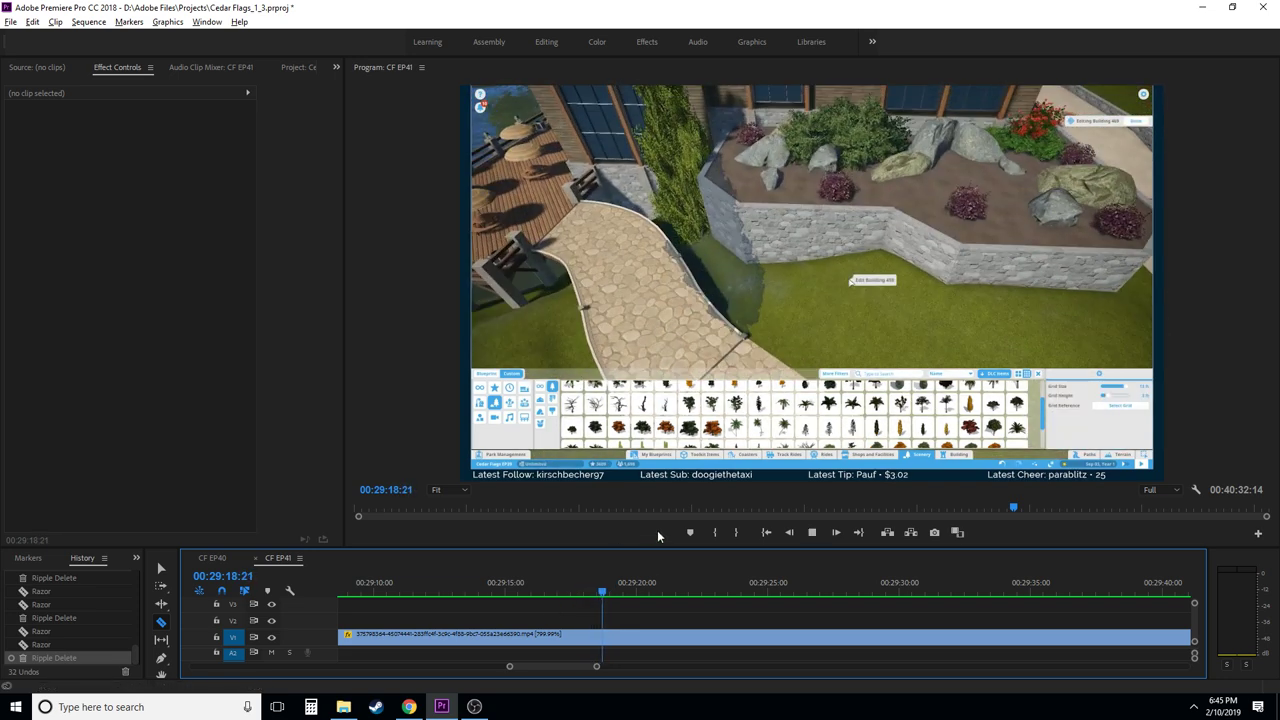
click(601, 635)
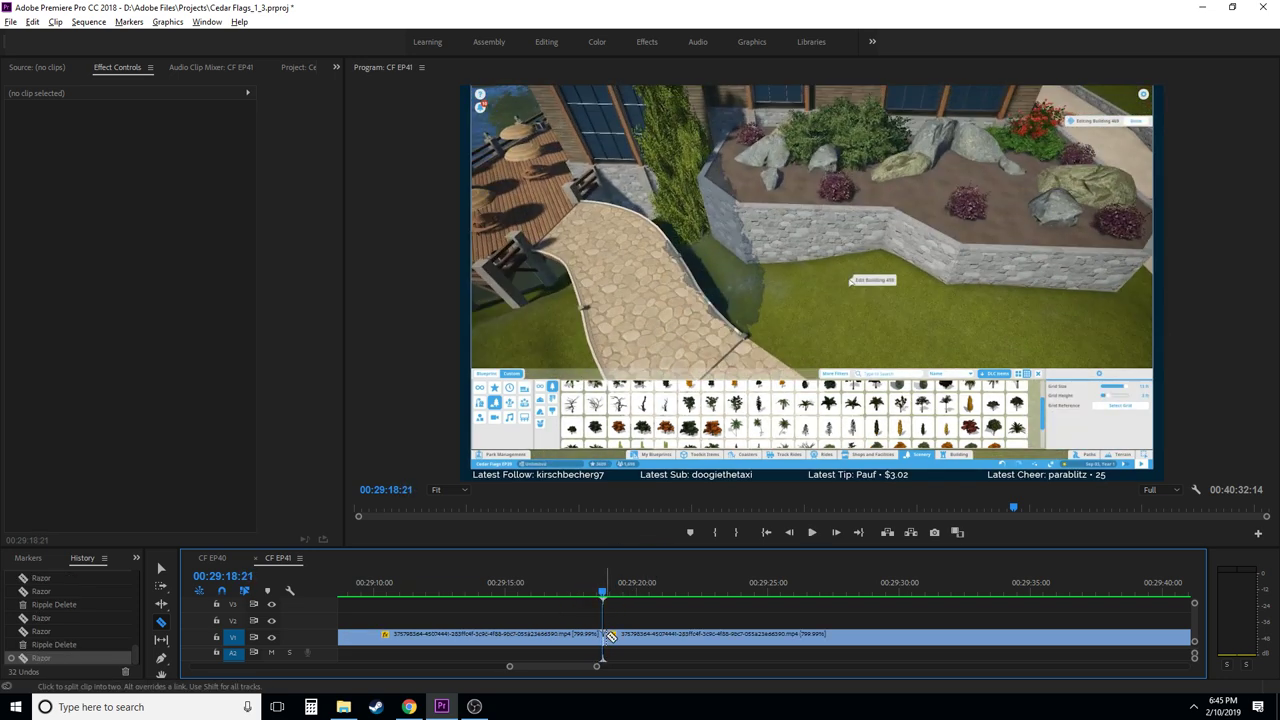
- Split the V1 clip at 00:29:20:25, before the cypress is picked, and ripple delete the piece from 00:29:18:21 to there
scroll(623, 631, down, 2)
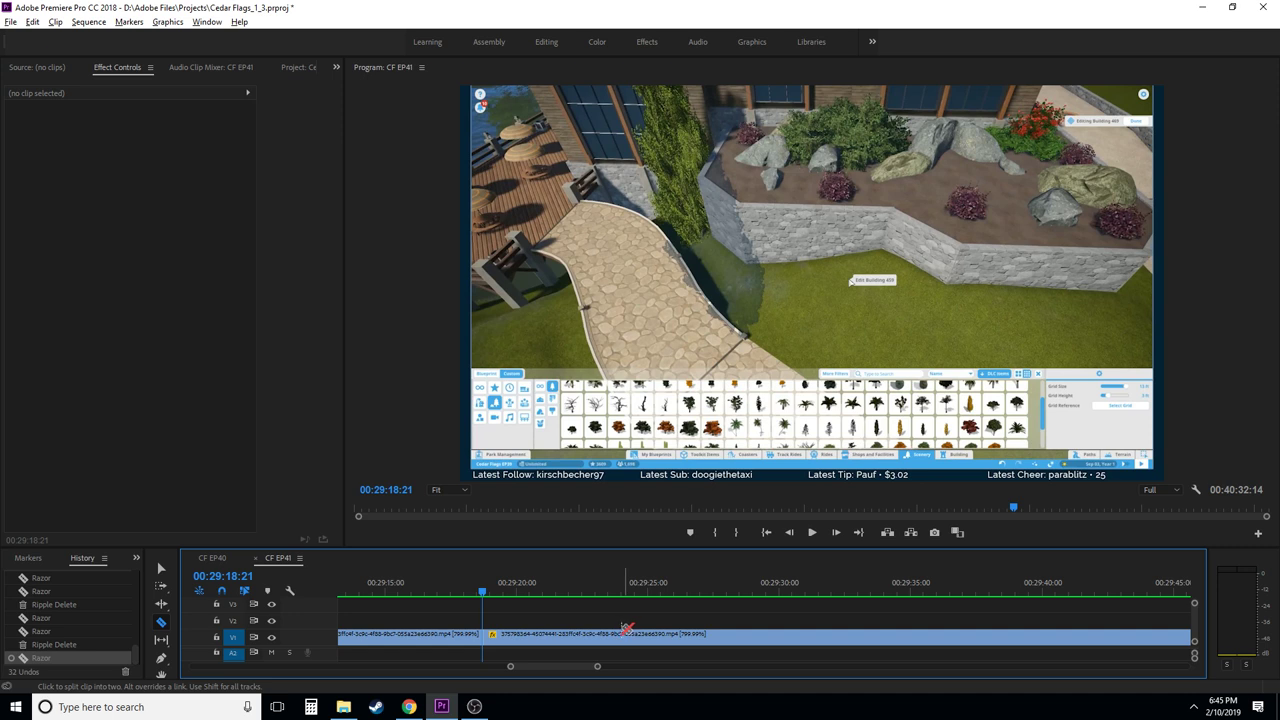
key(space)
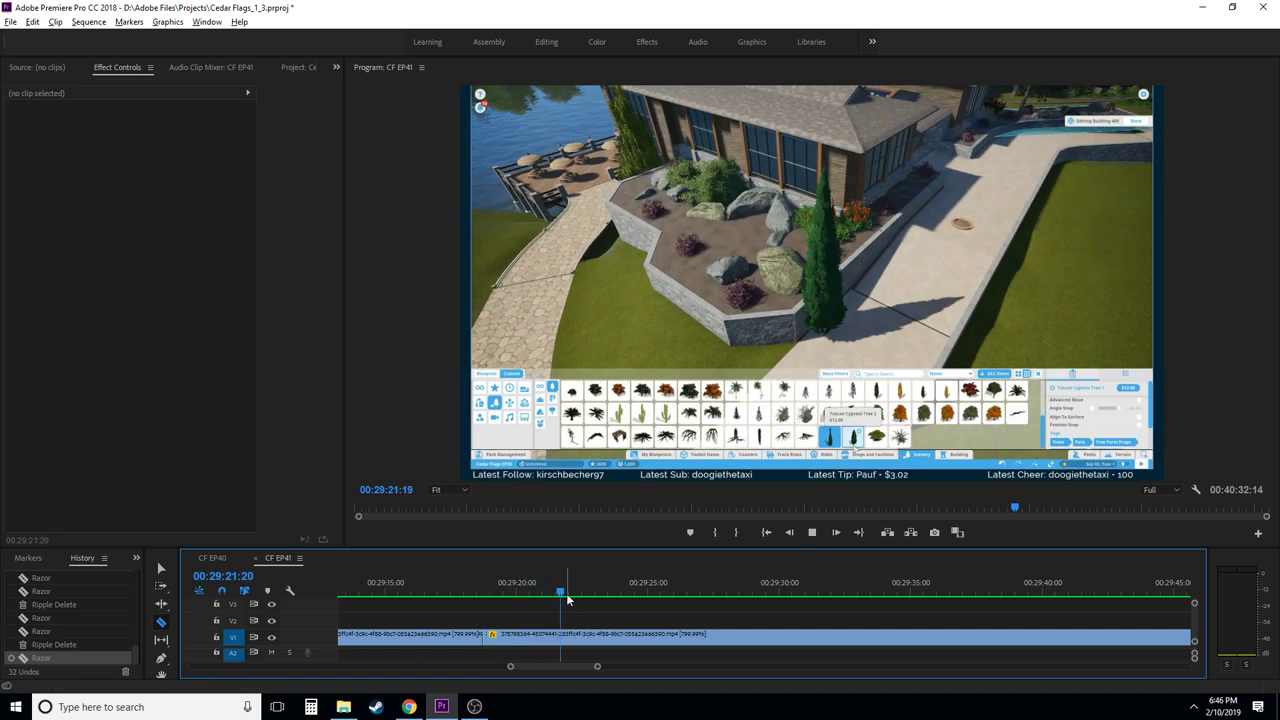
key(space)
key(j)
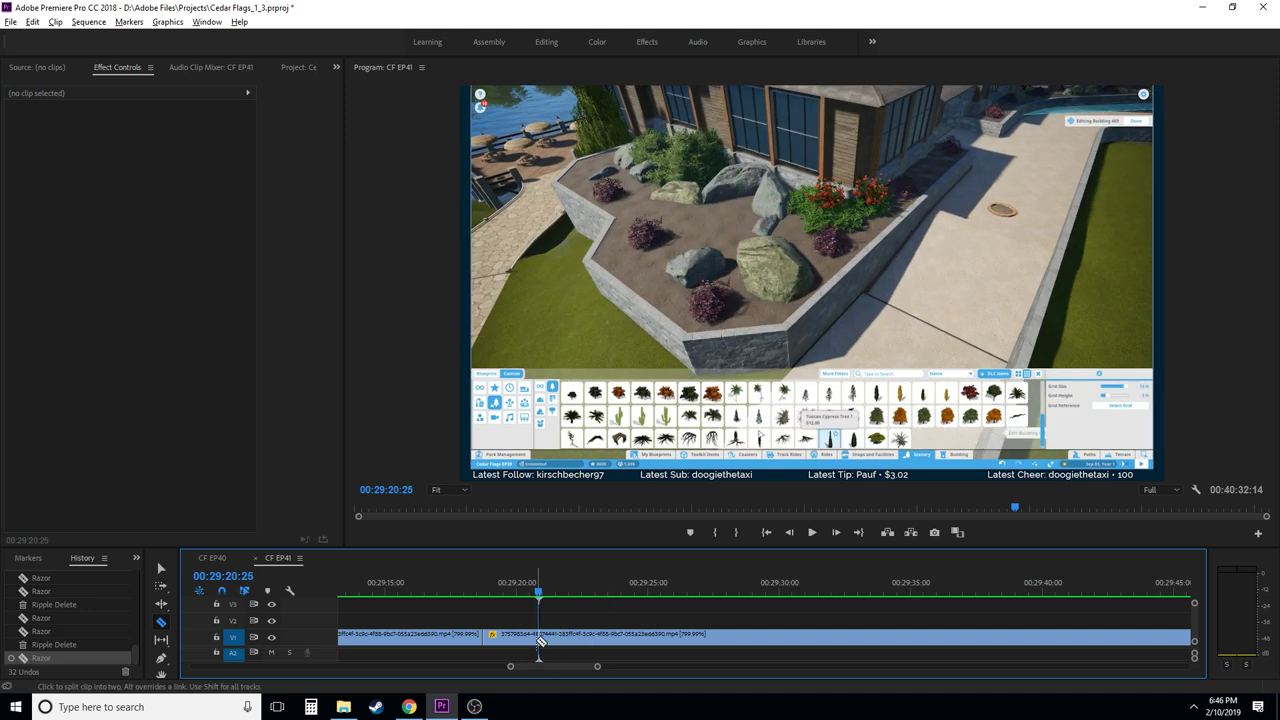
click(527, 645)
key(shift+Delete)
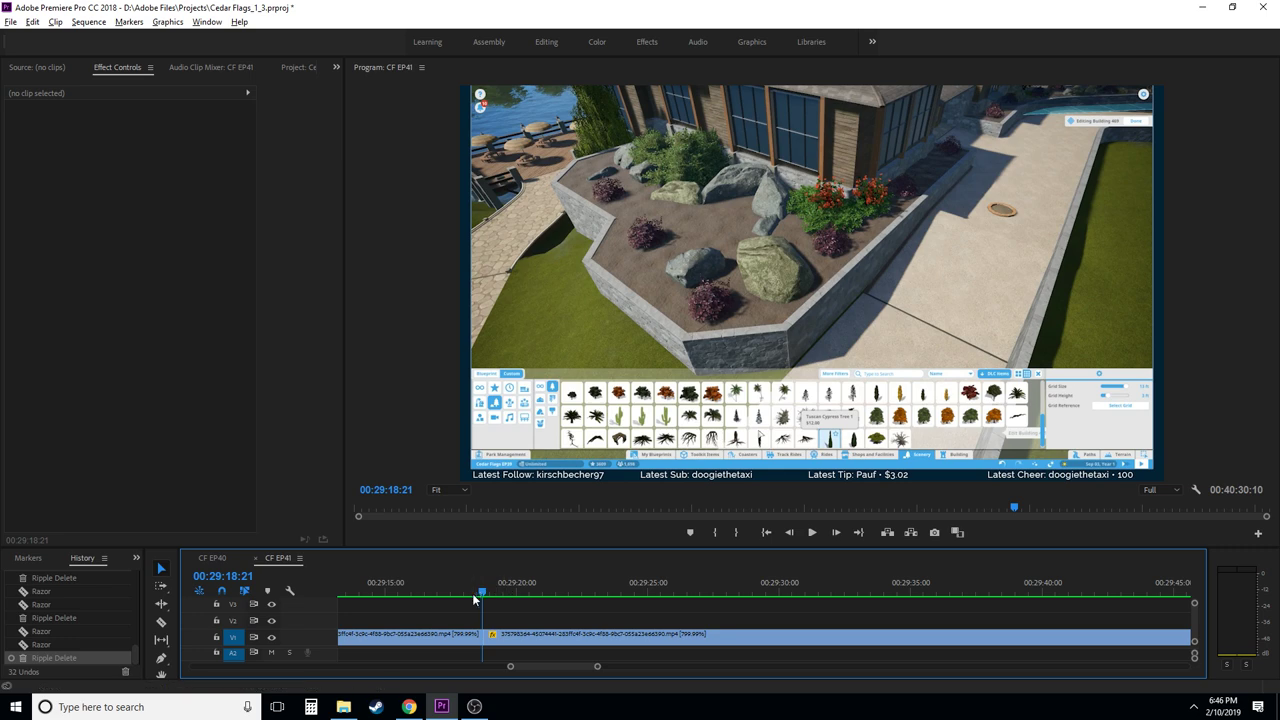
- Review the cypress and bush planting footage and split the V1 clip at about 00:29:27:19, as the tree browsing begins
key(space)
key(c)
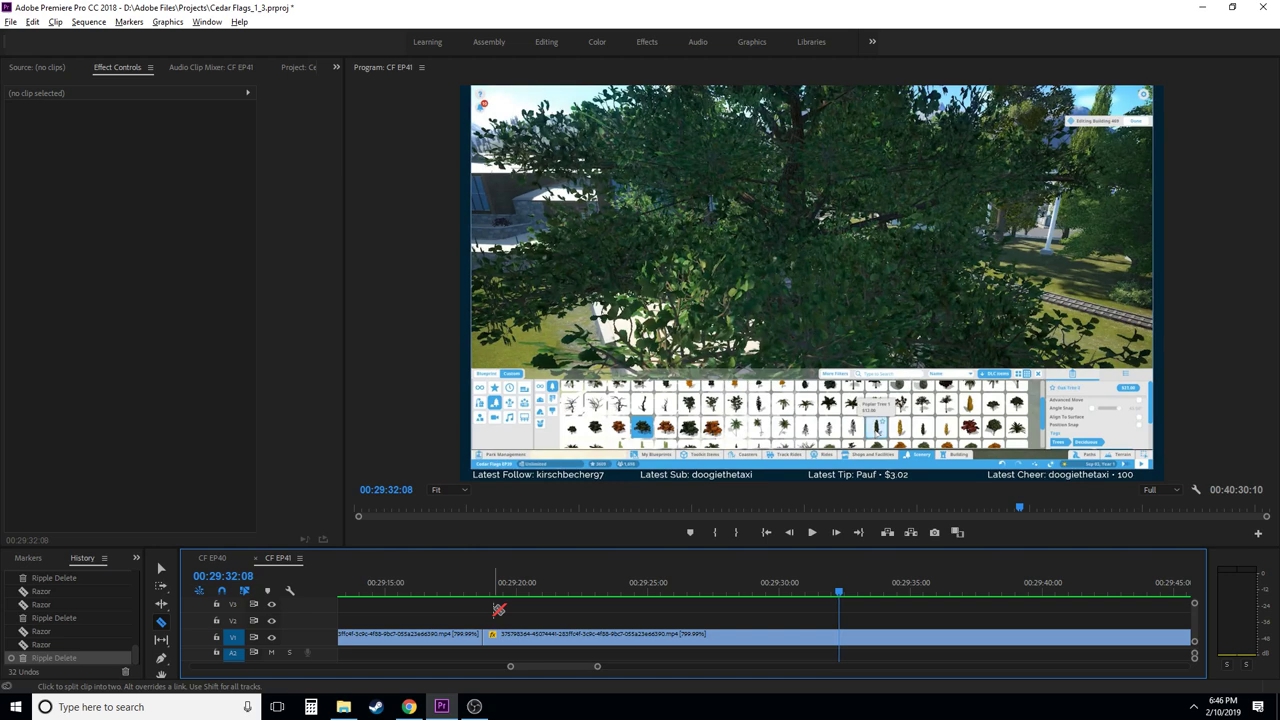
key(j)
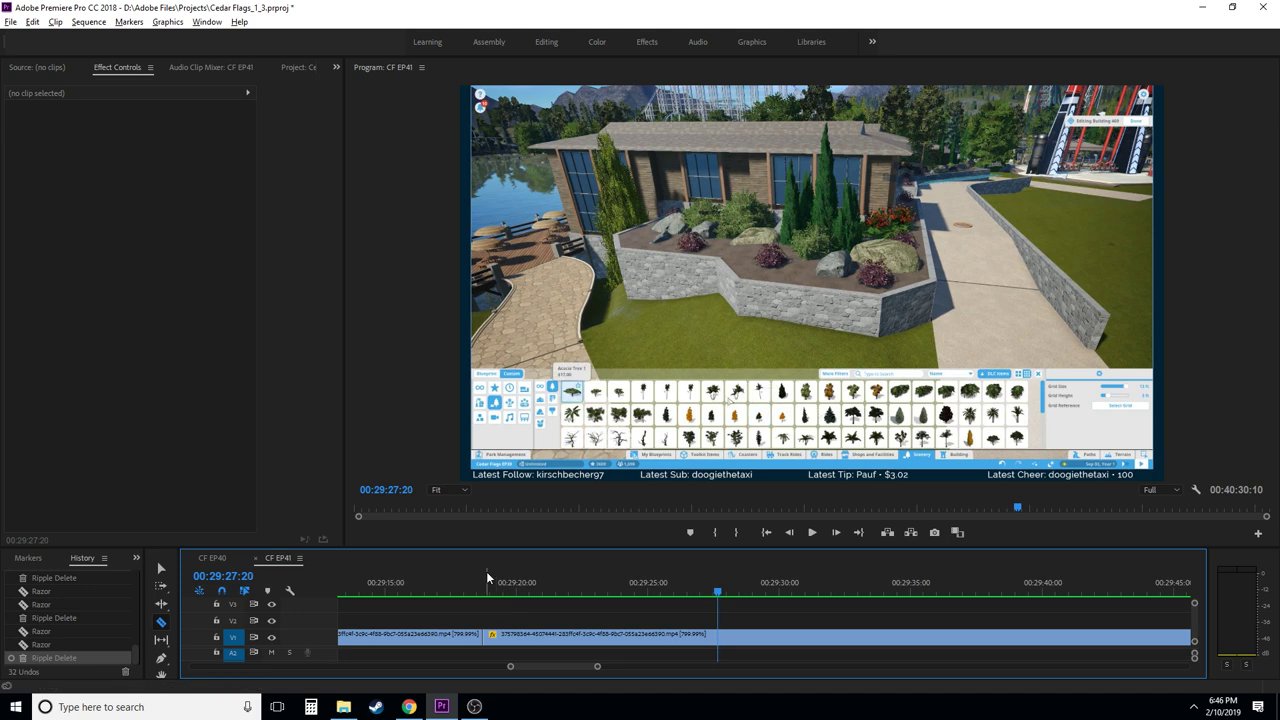
key(space)
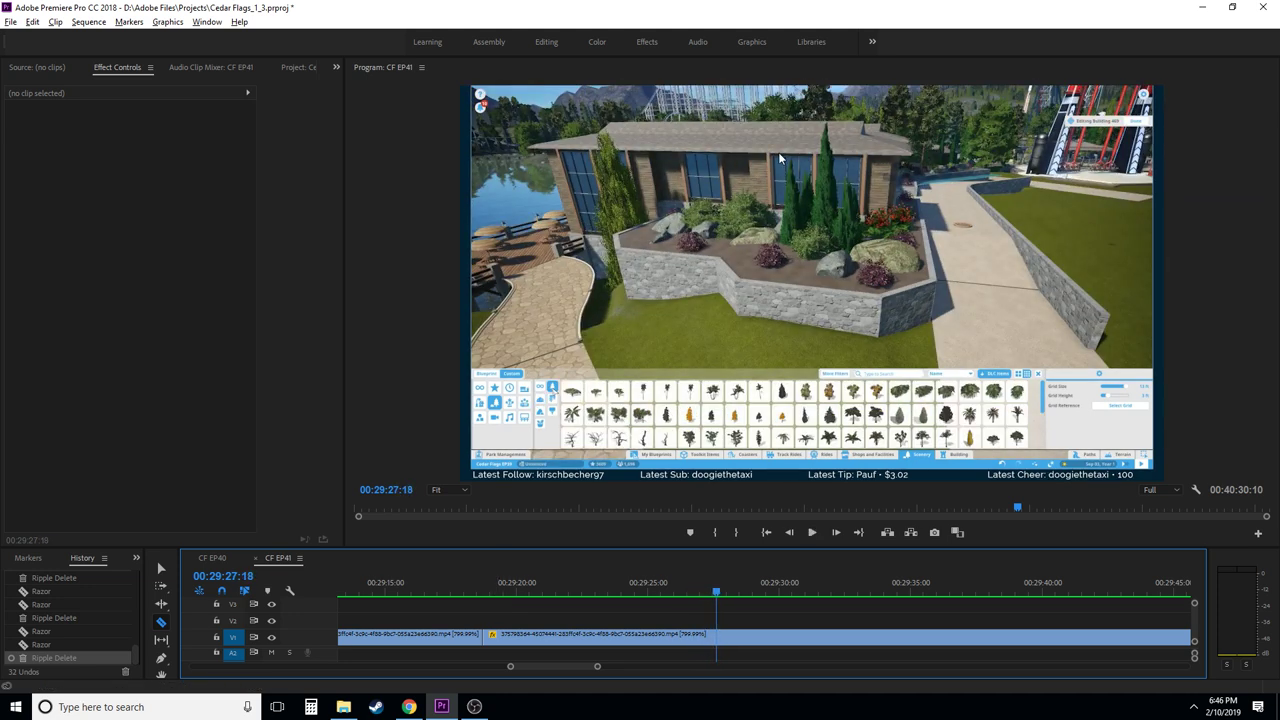
click(618, 586)
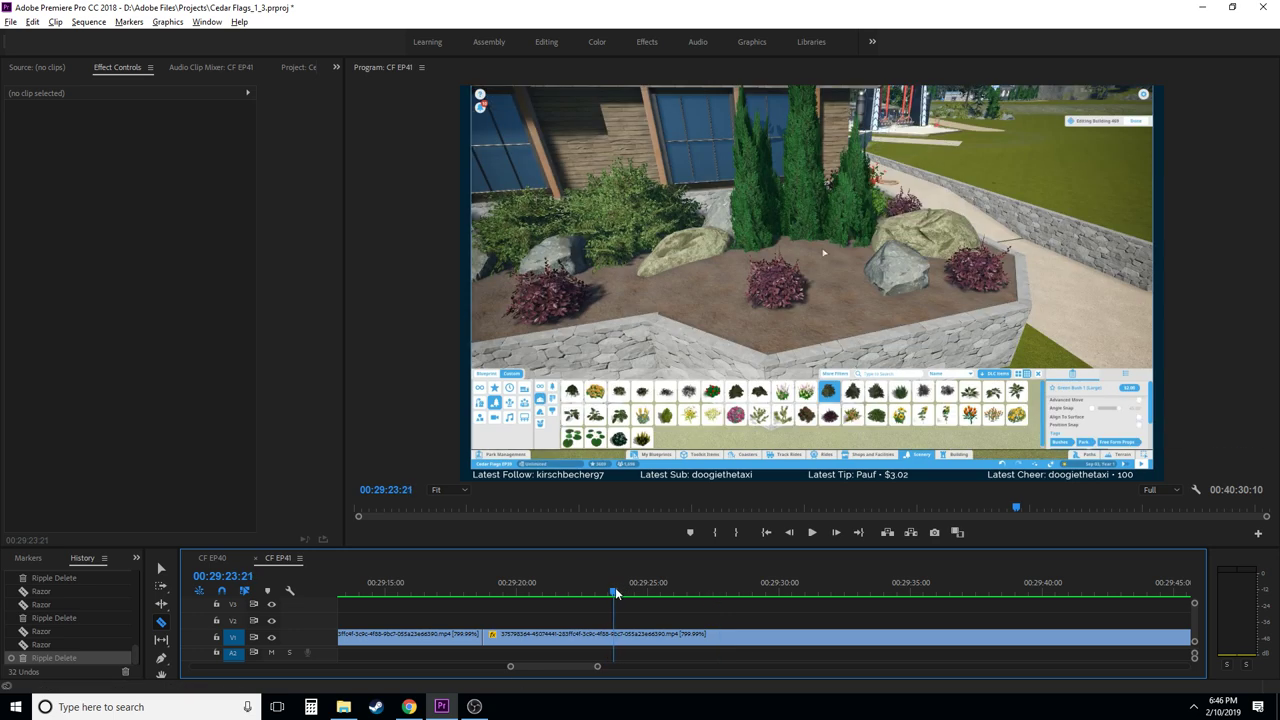
key(space)
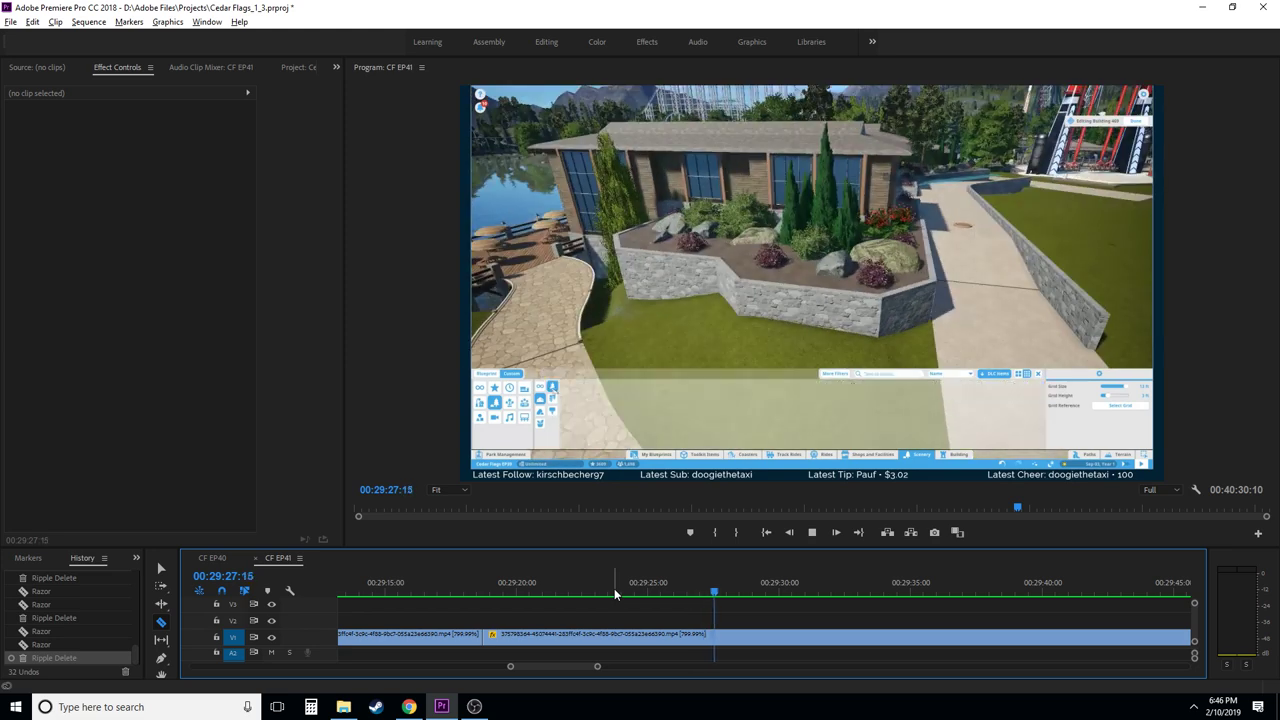
key(space)
key(shift+k)
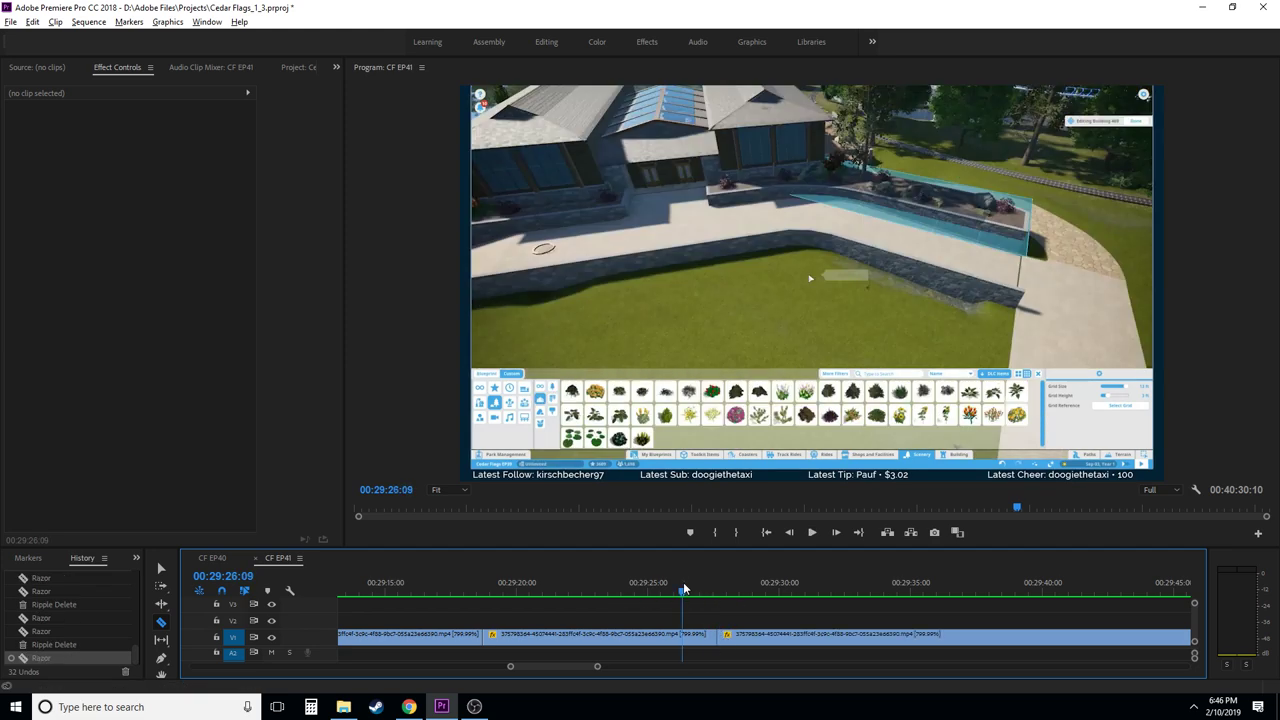
- Split the V1 clip at 00:29:33:04, with the tall tree in the planter, and ripple delete the tree browsing piece before it
key(space)
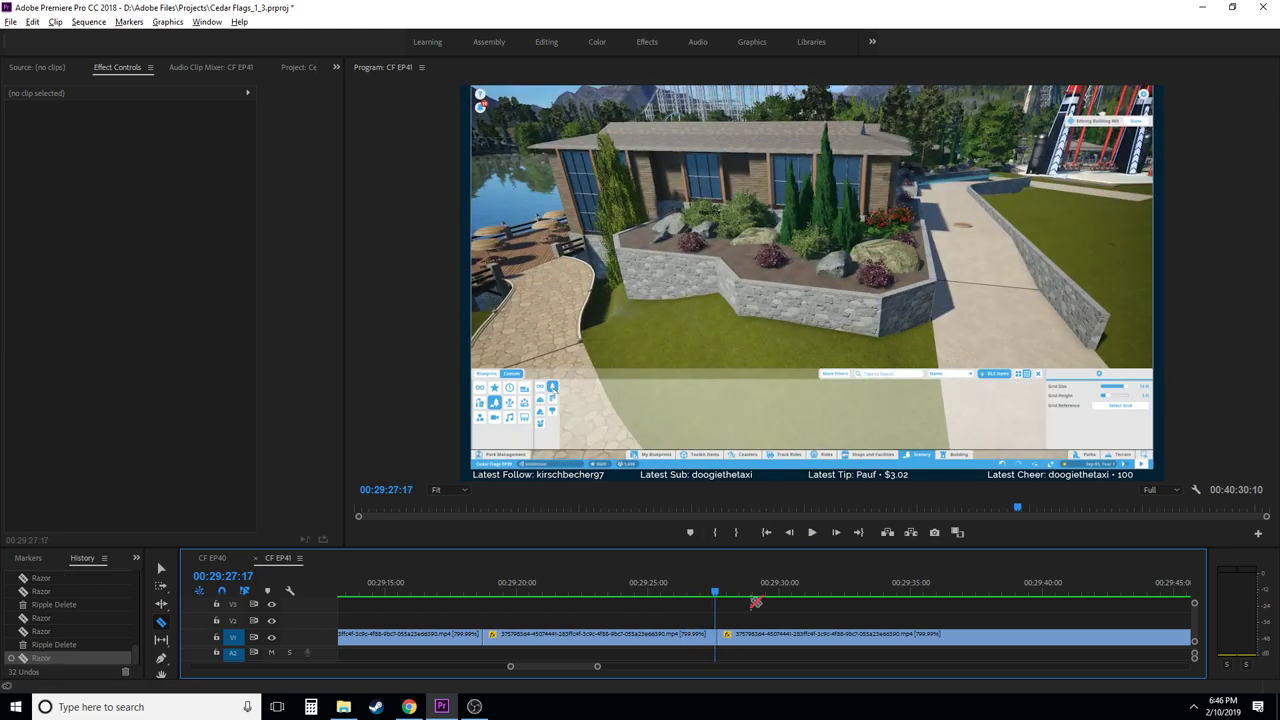
drag(738, 594, 865, 596)
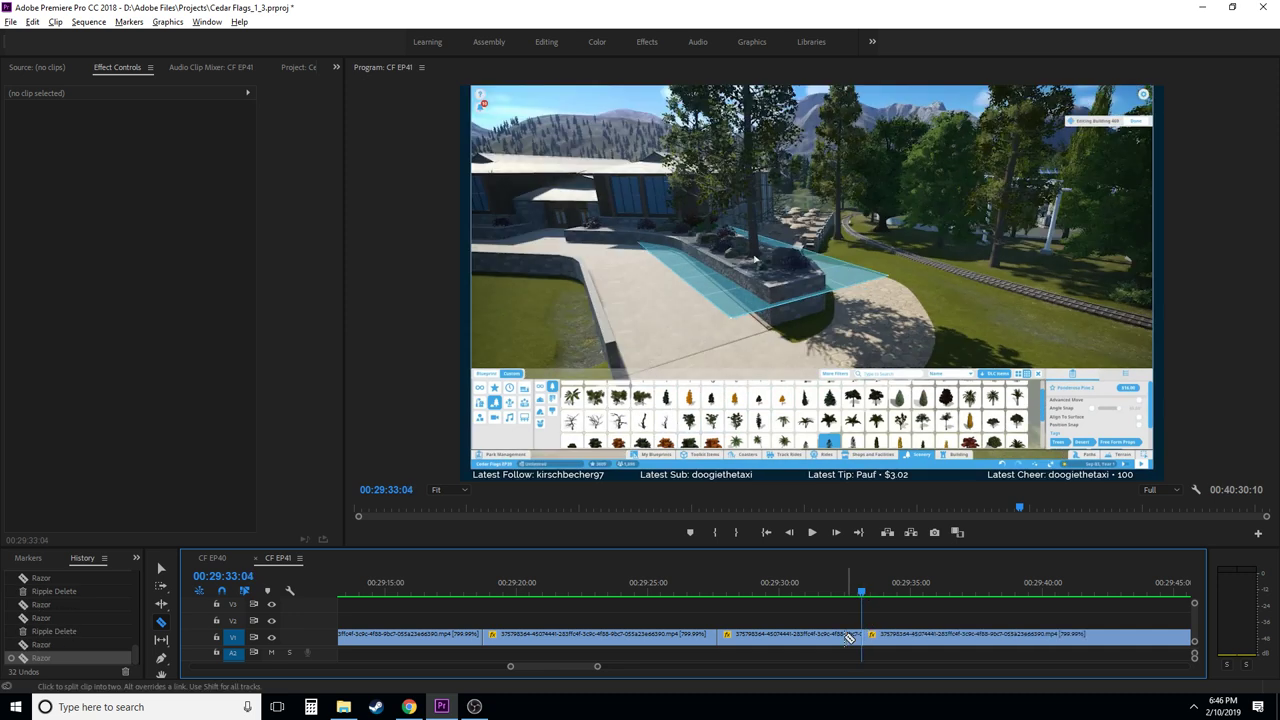
key(v)
click(846, 637)
key(shift+Delete)
- Review the footage from 00:29:27:08 on and split the V1 clip at 00:29:55:11, once the tree stands in the path's ring planter
click(714, 597)
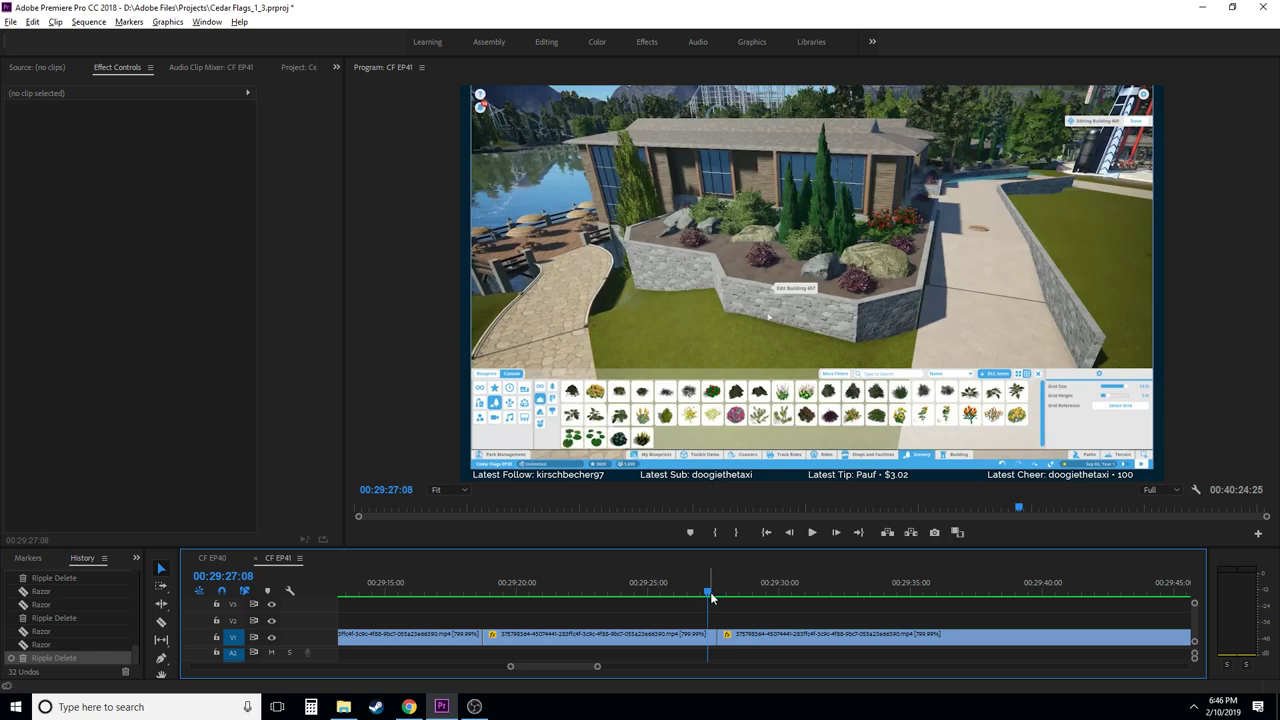
key(c)
key(space)
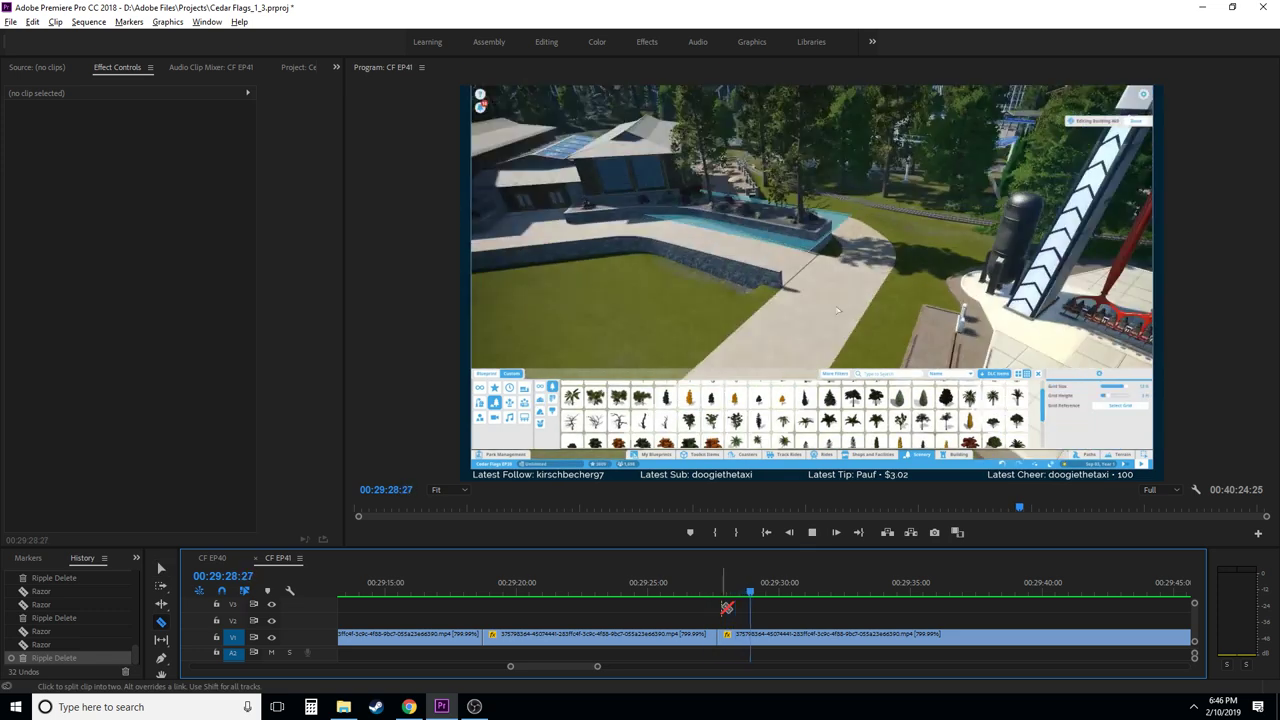
key(space)
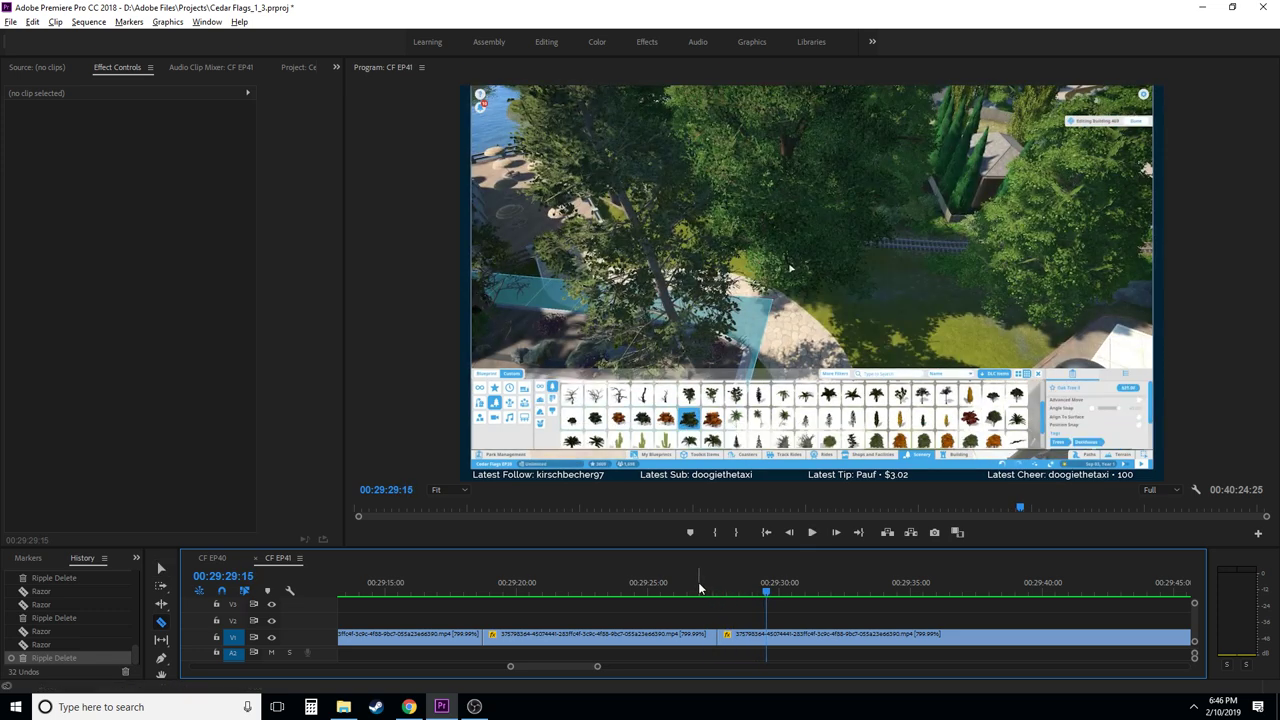
click(699, 589)
key(space)
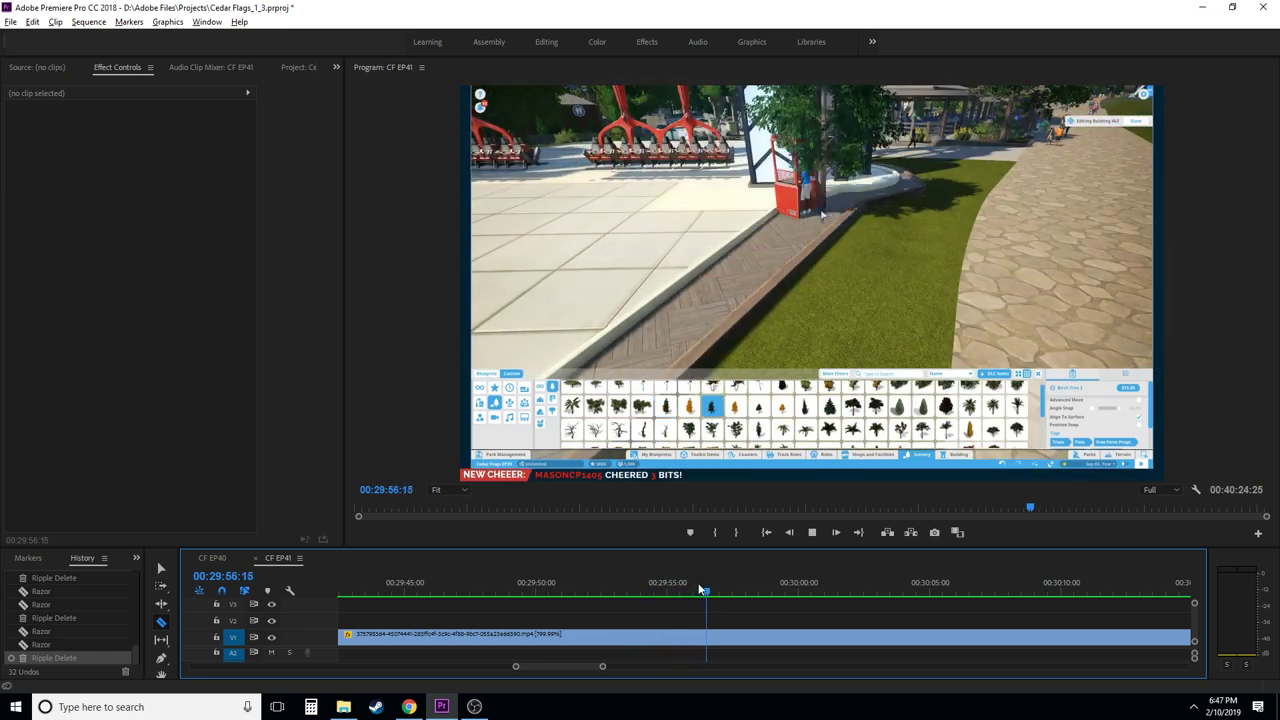
key(j)
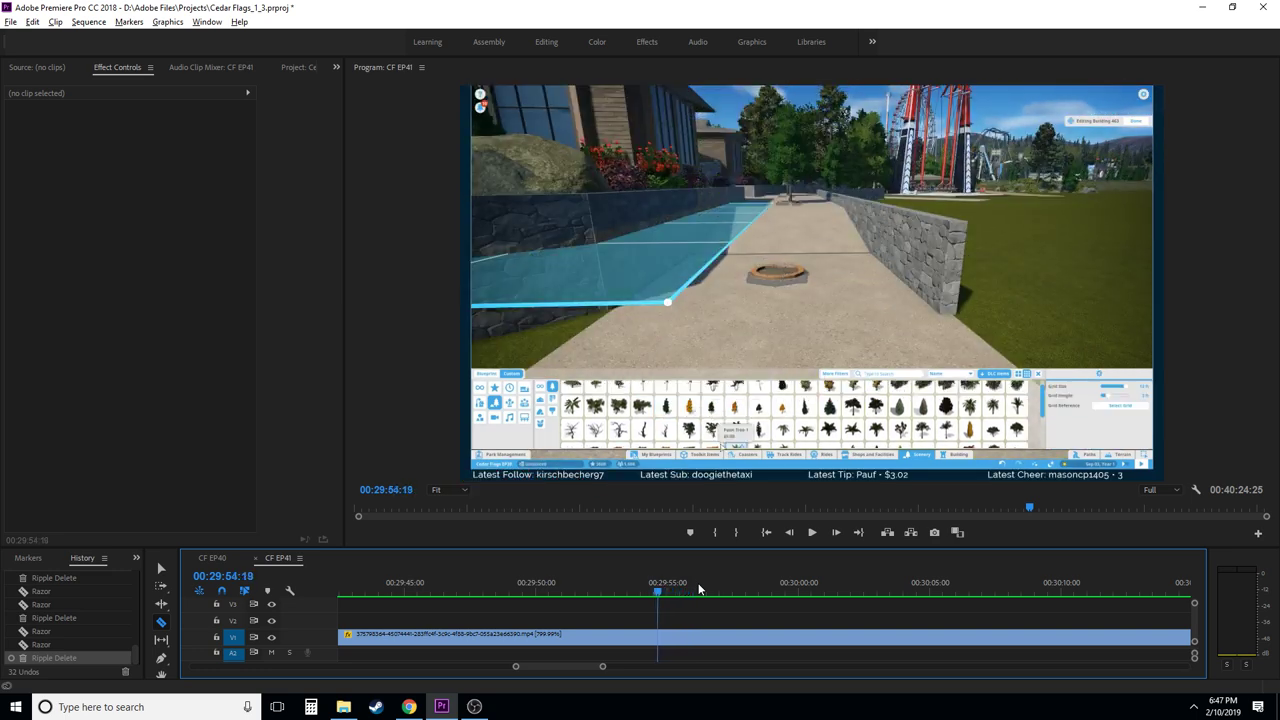
key(l)
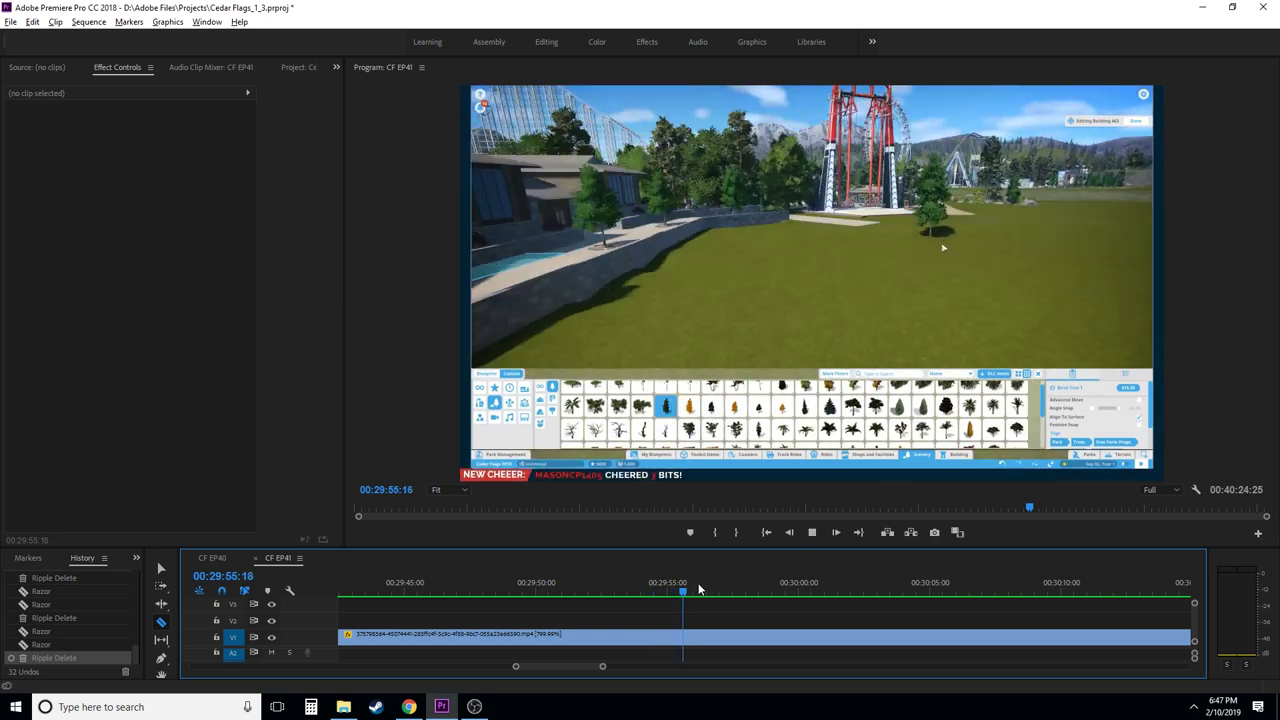
key(k)
key(Left)
key(Left)
key(Left)
key(Left)
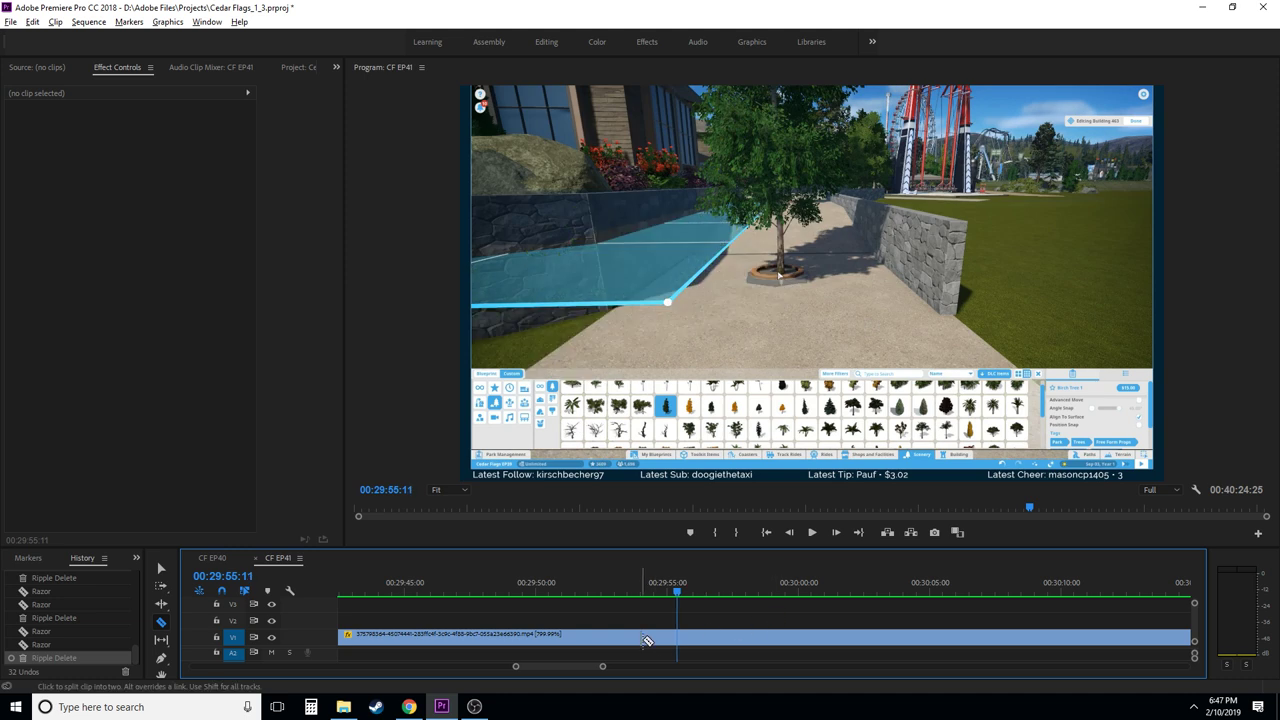
click(682, 640)
- Split the V1 clip at 00:30:01:29, during the rock selection, and ripple delete the piece from 00:29:55:11 to there
scroll(600, 650, down, 2)
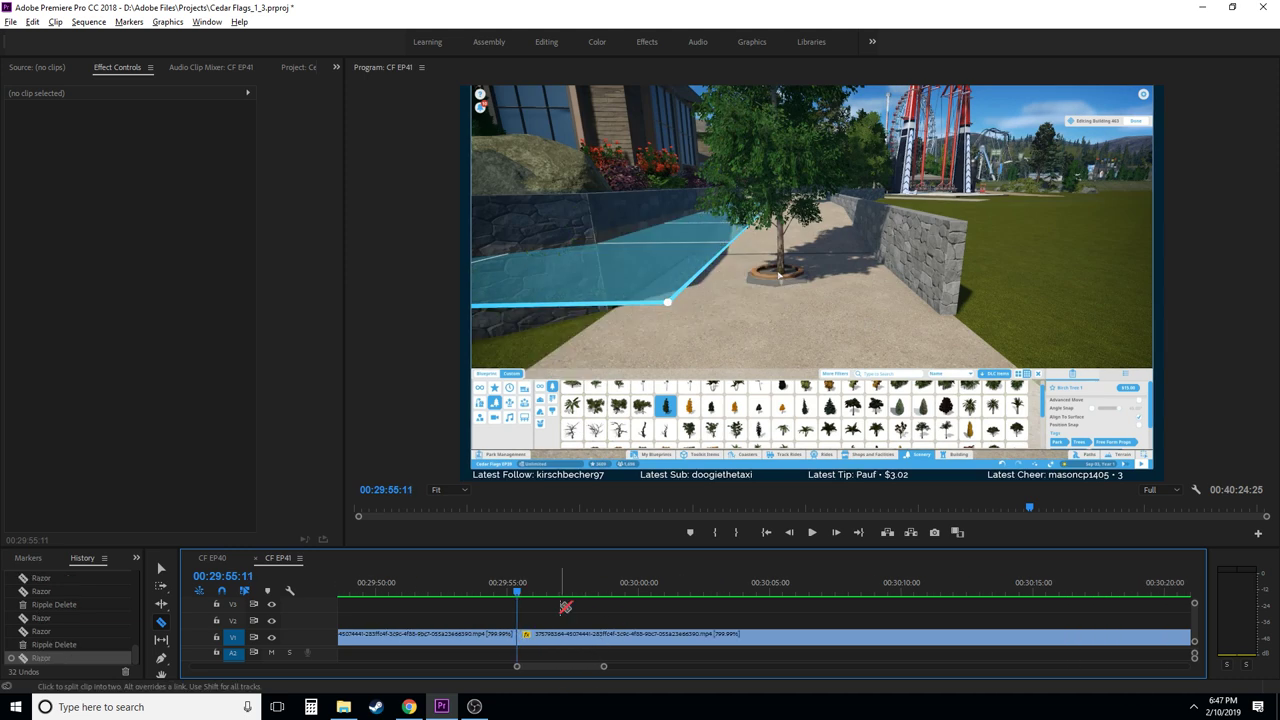
drag(556, 591, 692, 592)
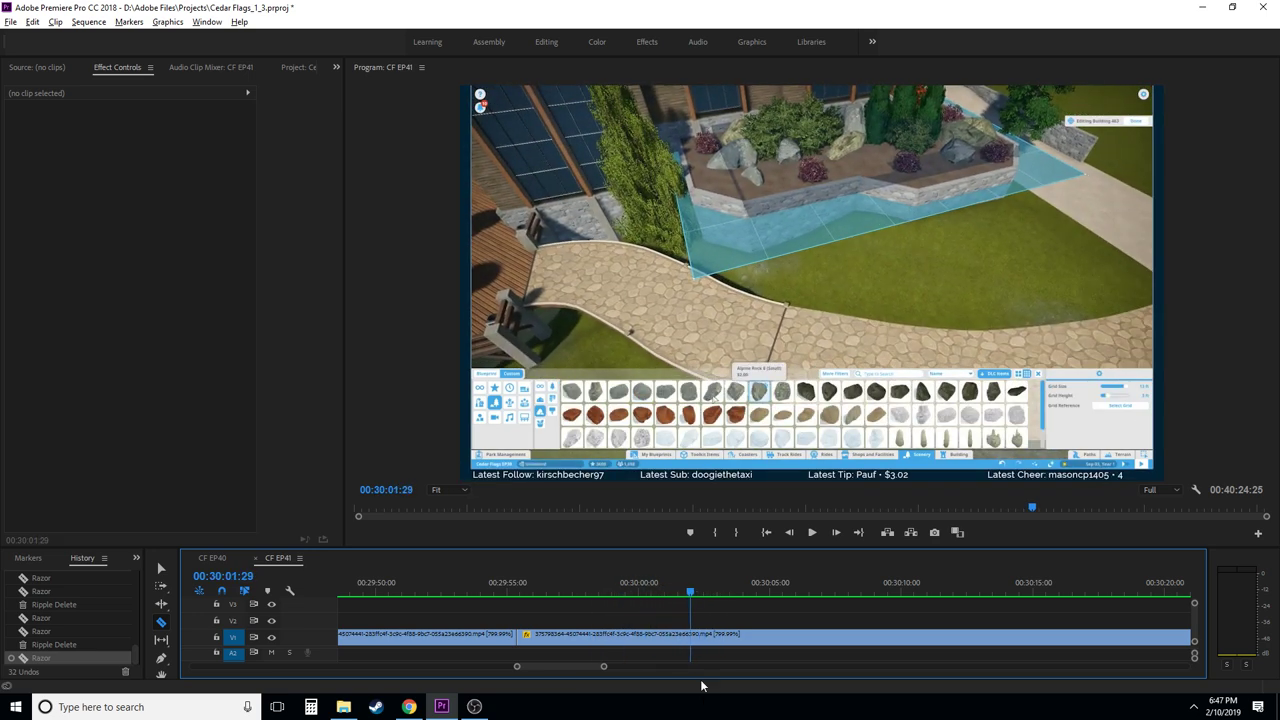
click(665, 641)
key(shift+Delete)
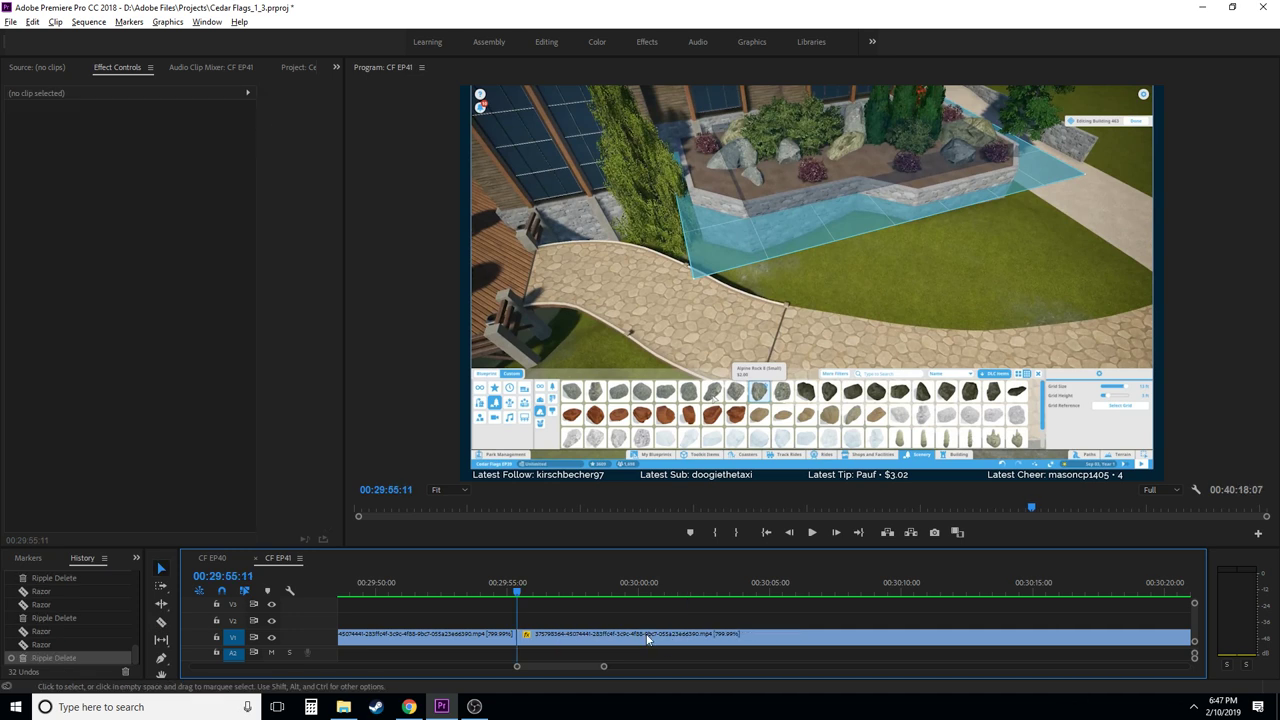
- Review the rock placement footage and split the V1 clip at 00:30:12:21, just before the game's options menu opens
click(510, 596)
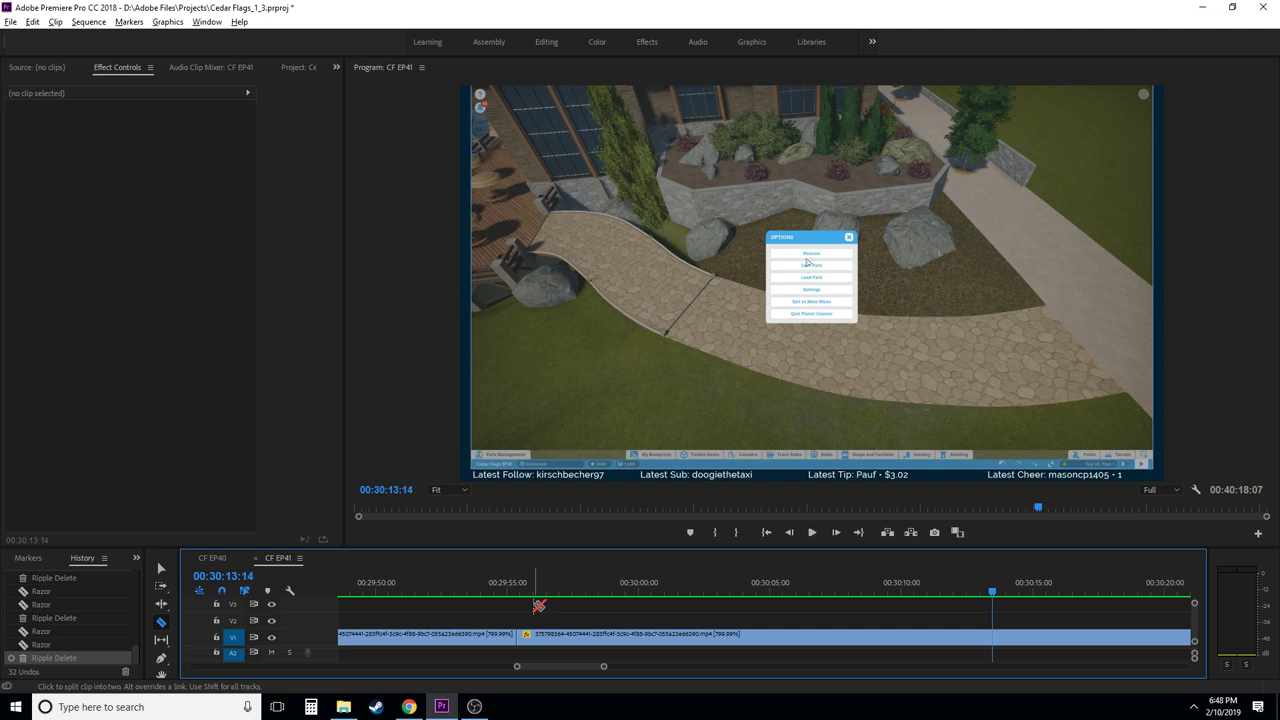
key(shift+Left)
key(shift+Left)
key(shift+Left)
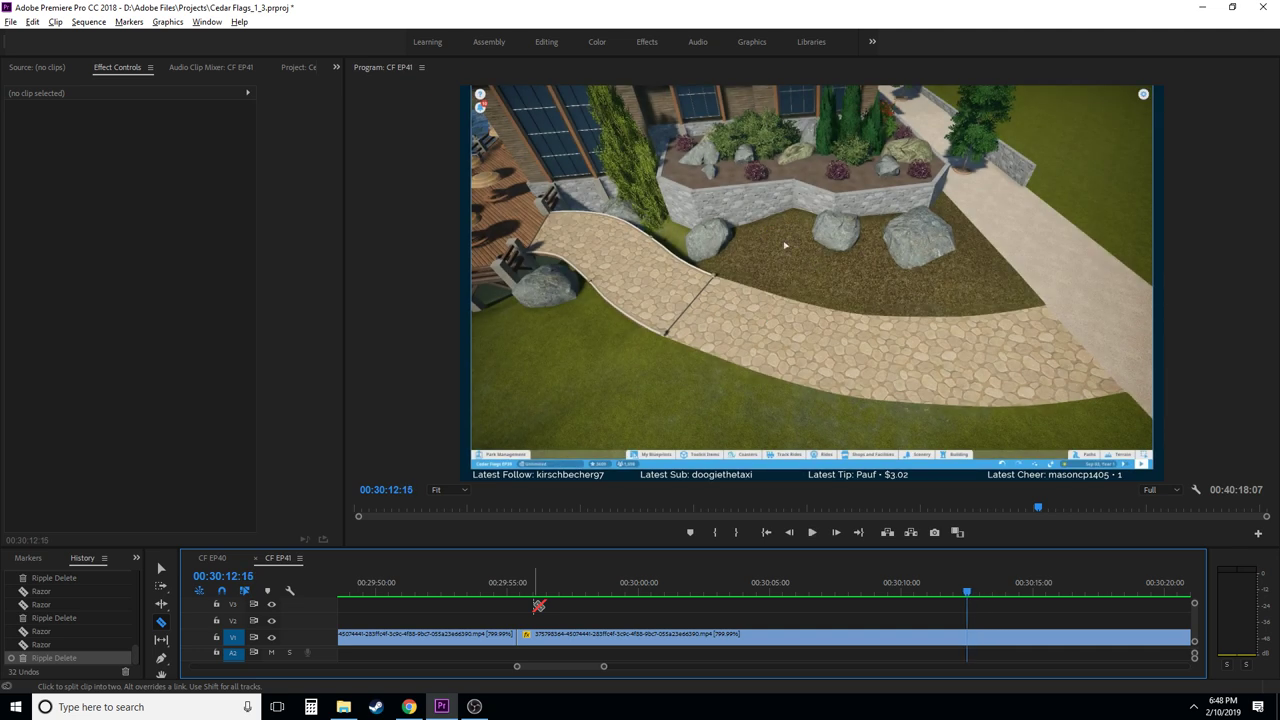
key(shift+Left)
key(shift+Left)
key(shift+Left)
key(Left)
key(Left)
key(Left)
key(Right)
key(Right)
key(Left)
key(Right)
key(Left)
- Split the V1 clip at 00:30:22:26, where the green bush is held over the path, and ripple delete the options menu piece before it
scroll(977, 634, down, 2)
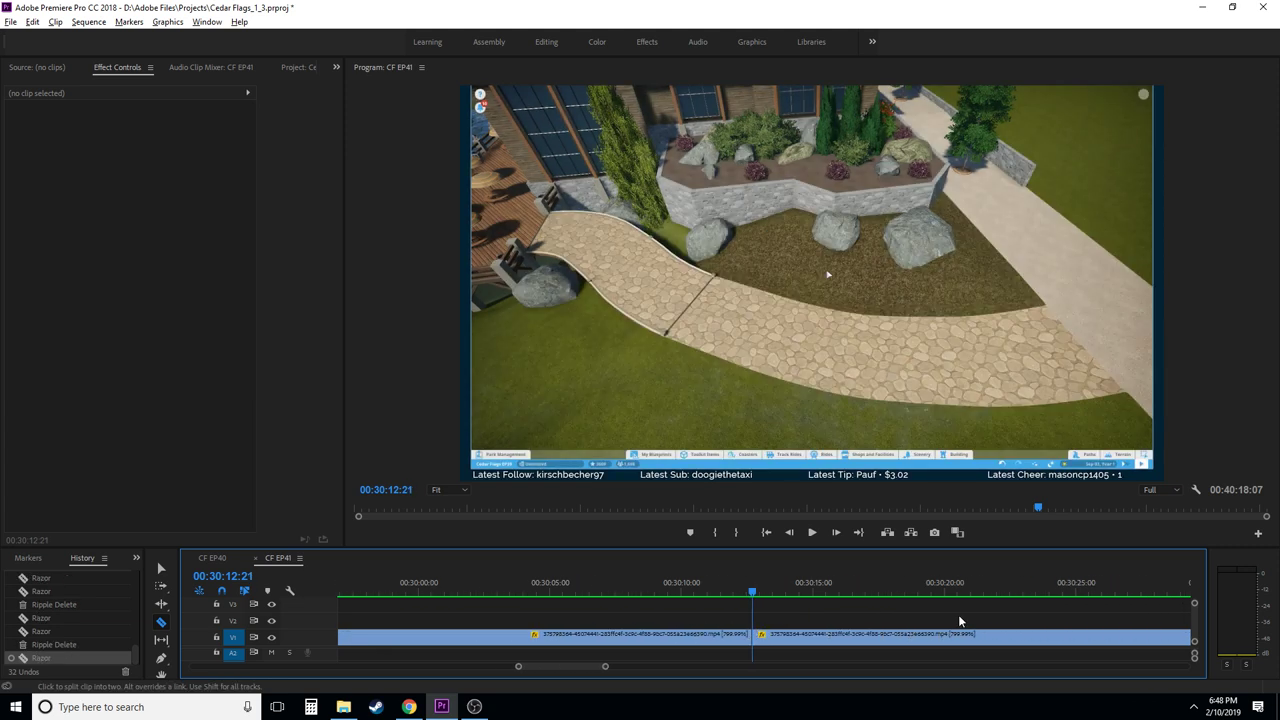
drag(884, 586, 1020, 561)
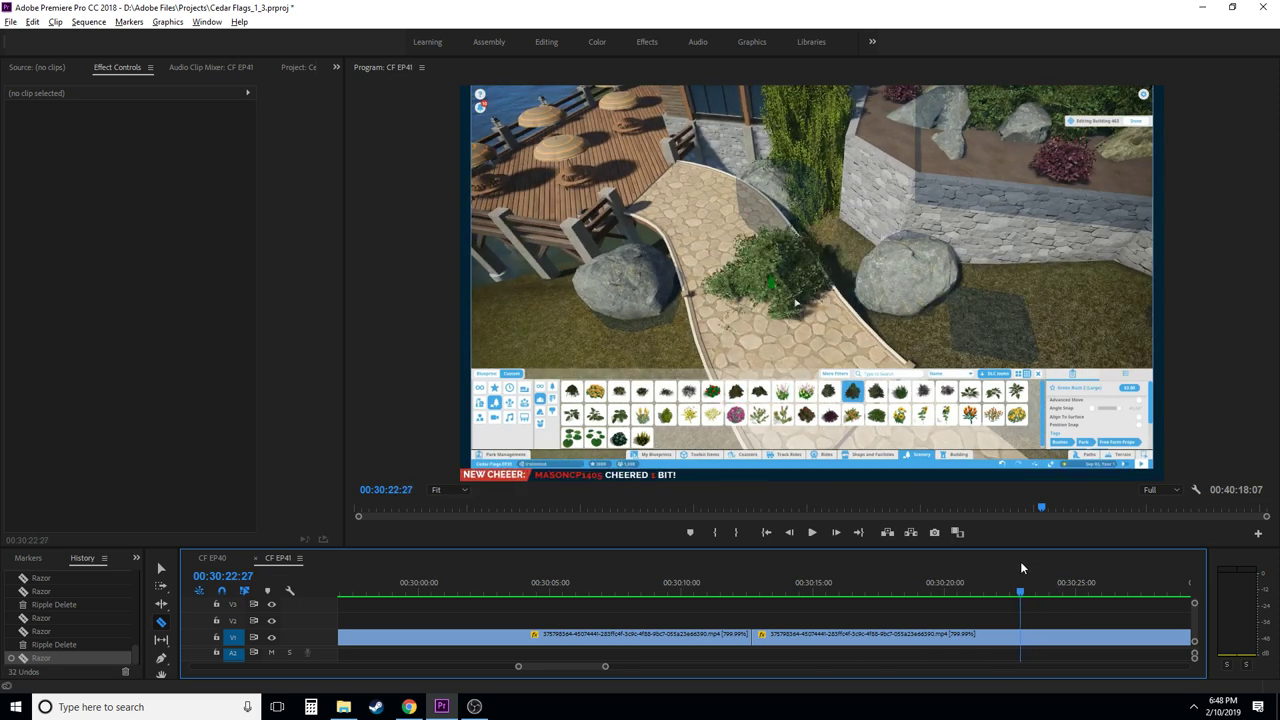
click(1020, 636)
key(v)
click(977, 636)
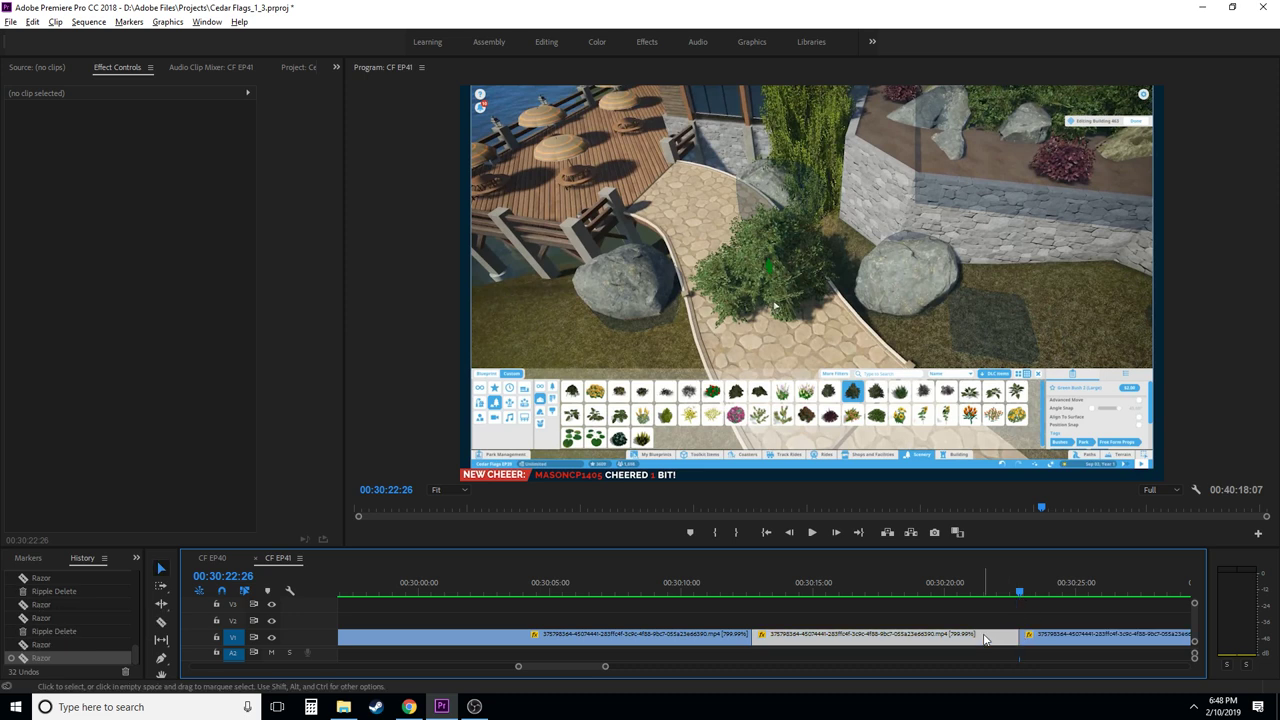
drag(846, 591, 995, 597)
key(shift+Delete)
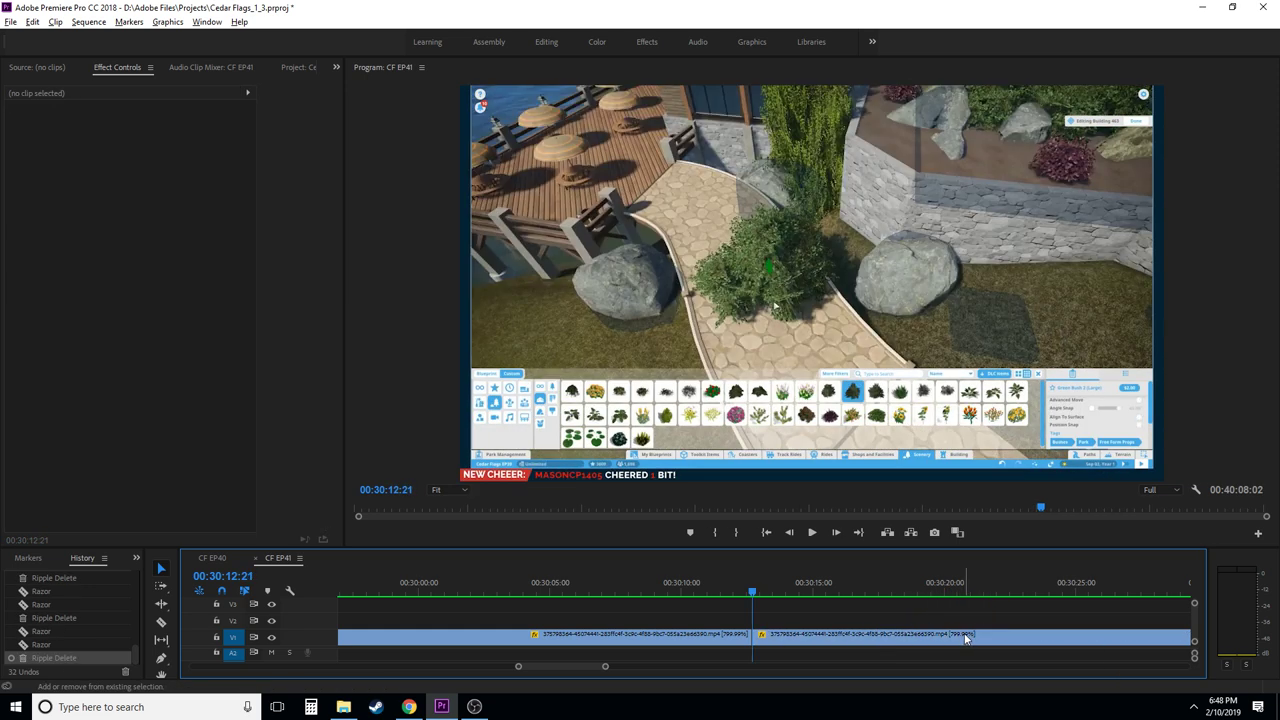
- Review the bush planting beside the deck and split the V1 clip at 00:30:24:15, before the camera flies away from the path
click(743, 594)
key(space)
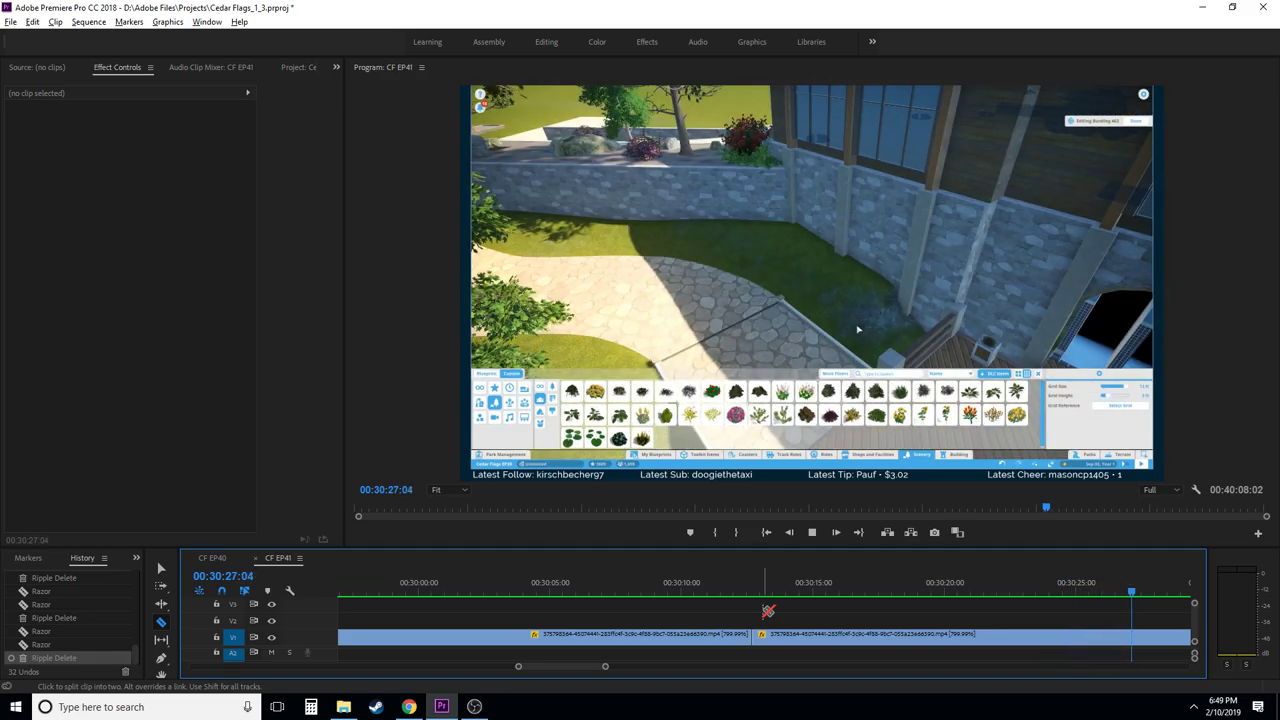
click(924, 575)
key(space)
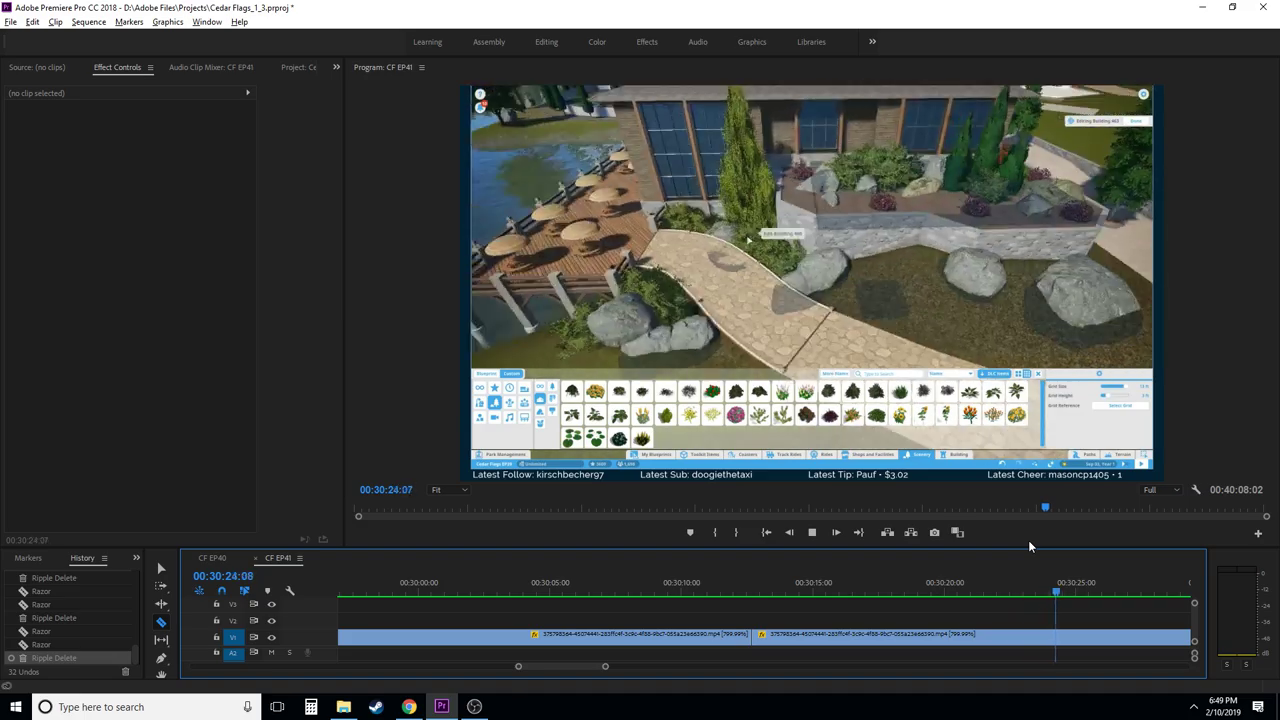
key(j)
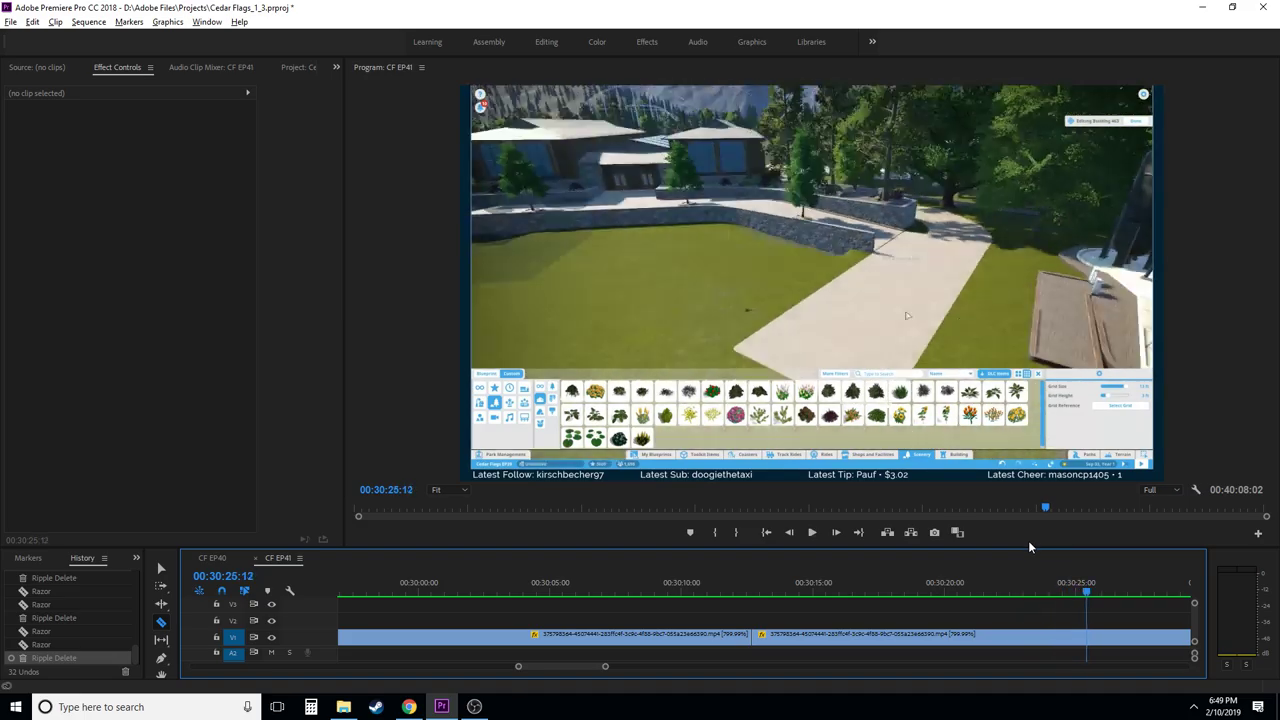
key(k)
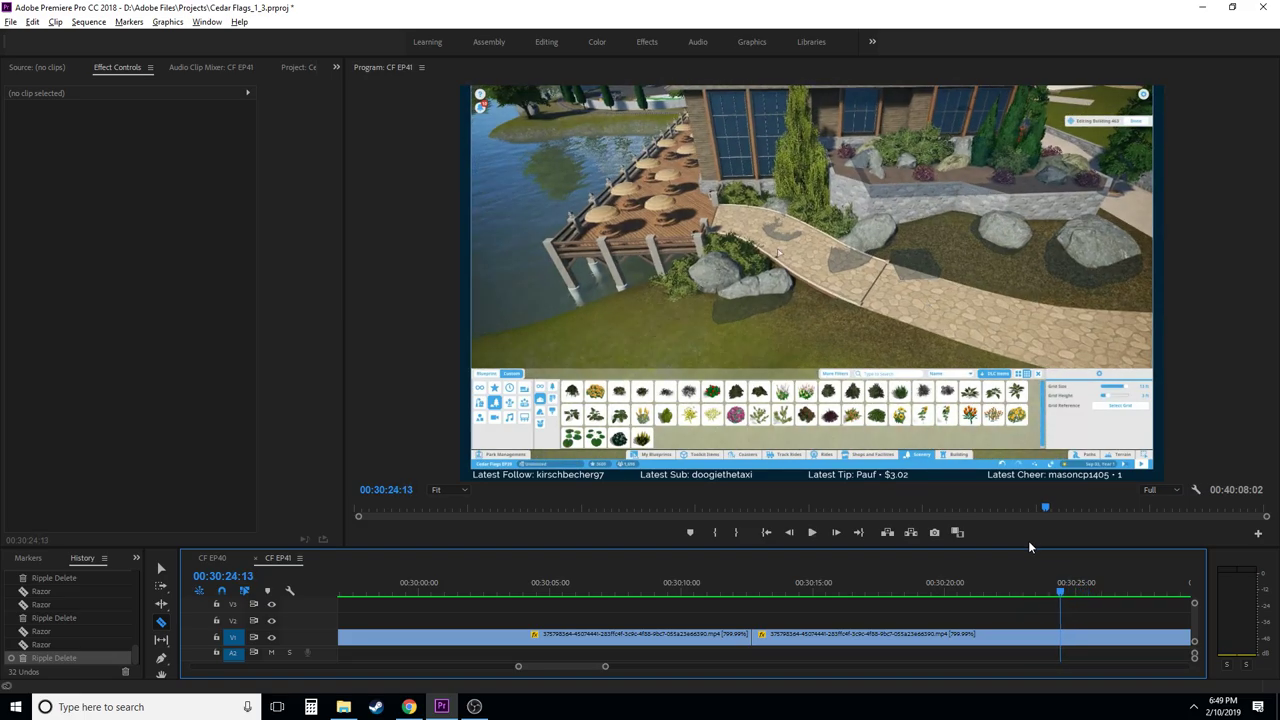
click(1062, 636)
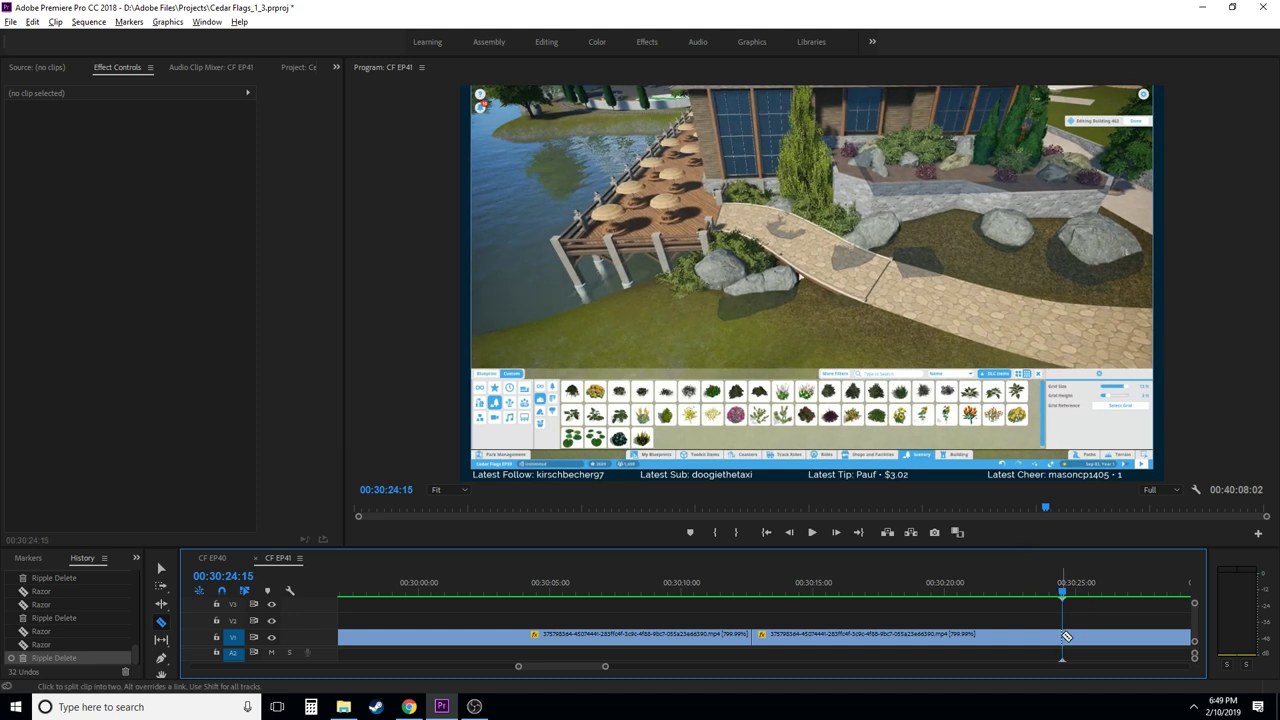
- Split the V1 clip at 00:30:28:02, as the bush is picked near the stone wall, and ripple delete the camera flight before it
scroll(555, 643, down, 6)
scroll(575, 631, up, 5)
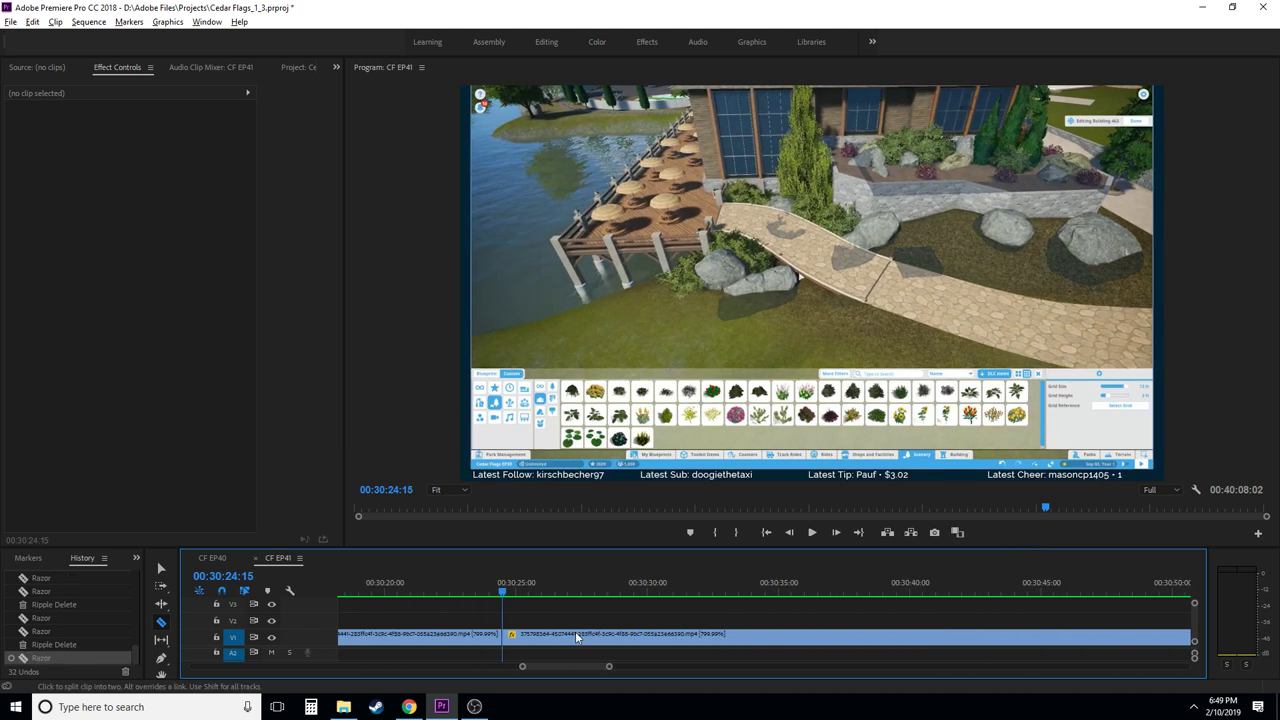
drag(568, 592, 594, 598)
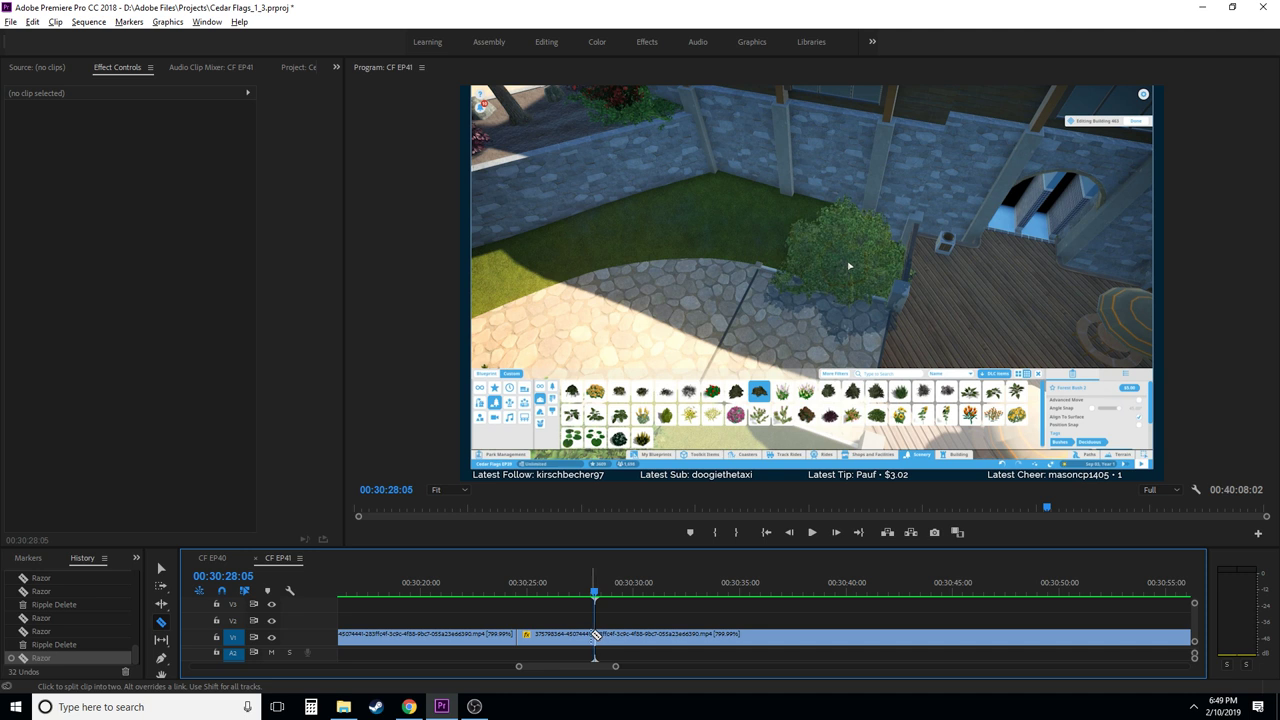
key(Left)
key(Left)
key(Left)
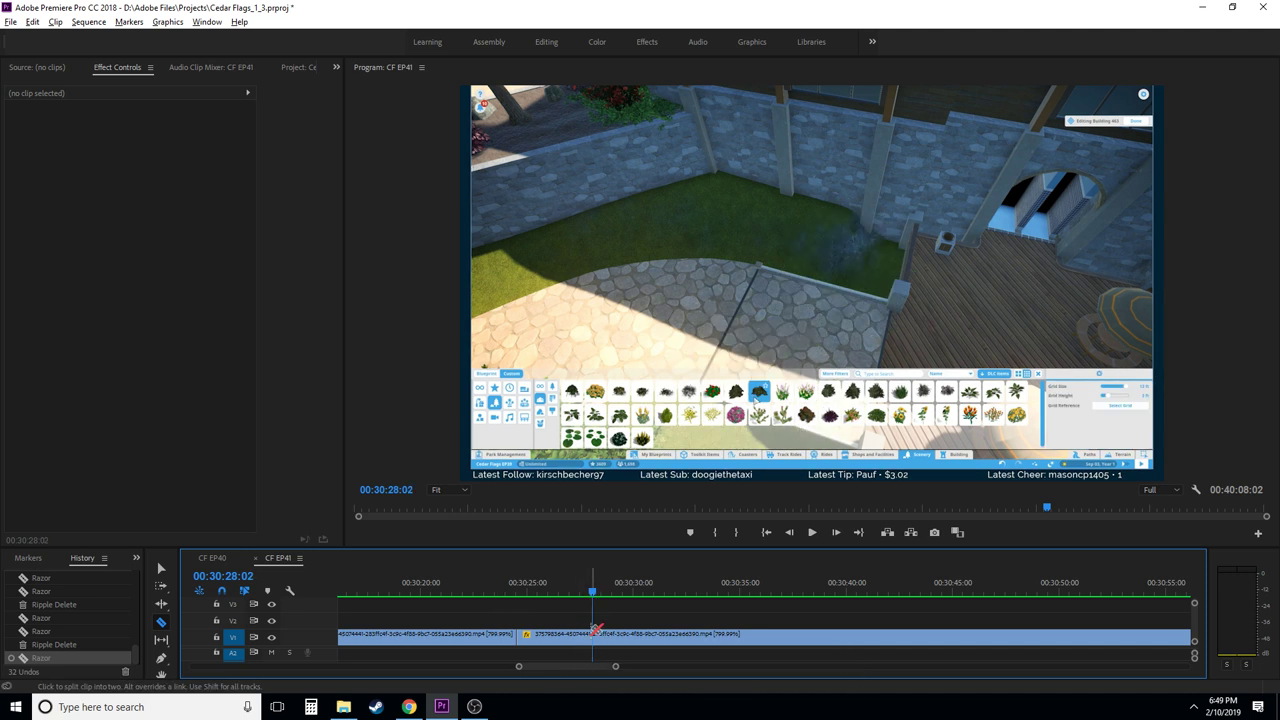
key(v)
click(569, 640)
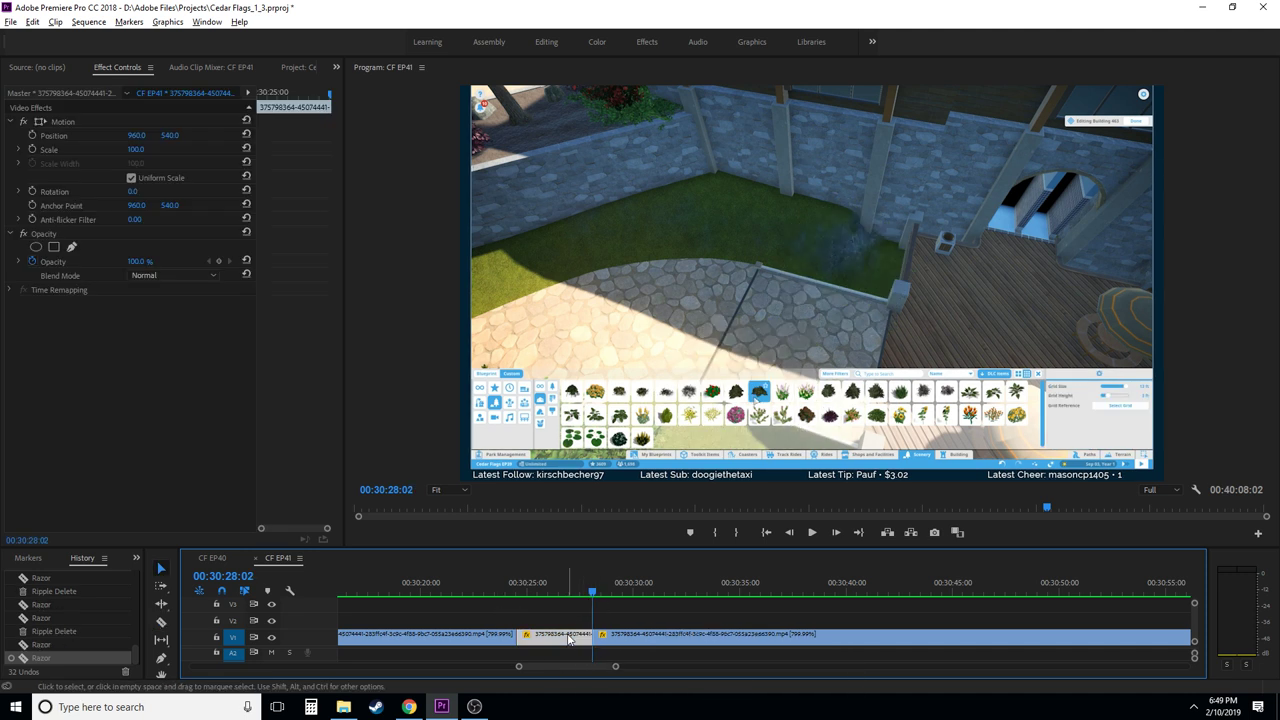
key(shift+Delete)
- Review the bush planting along the stone wall and split the V1 clip at about 00:30:27:20, where the view stands still
click(497, 582)
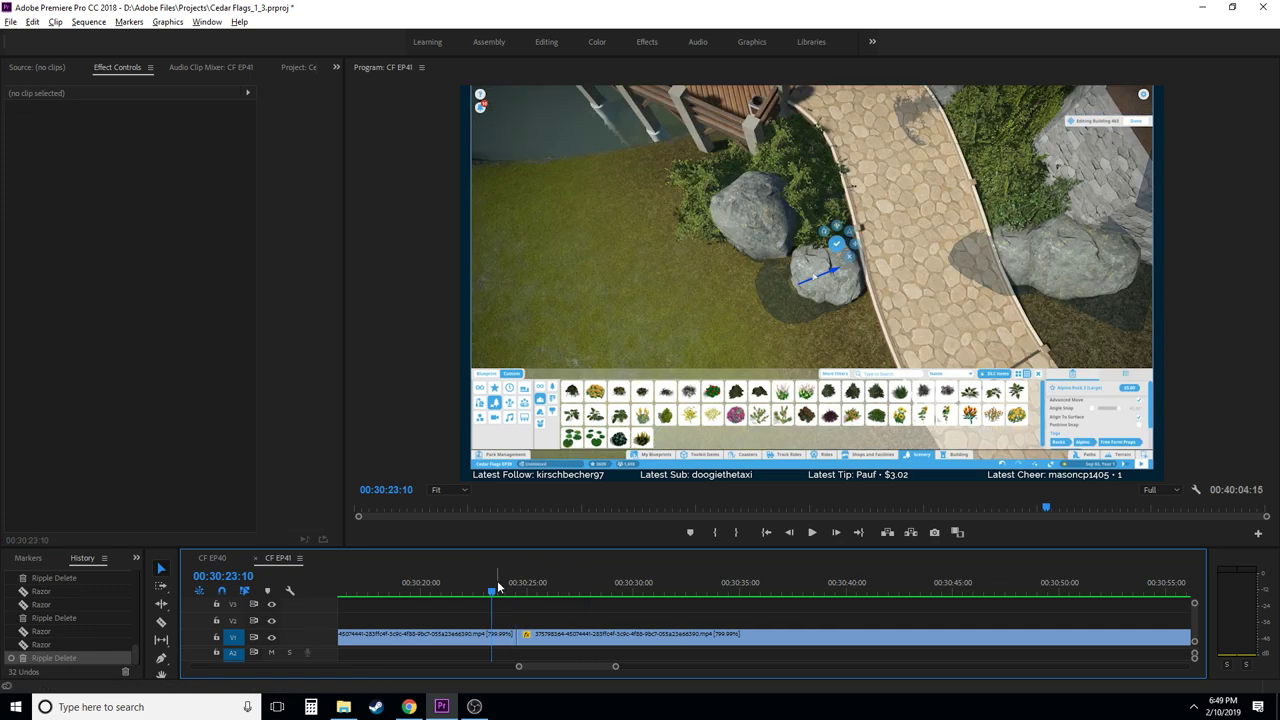
key(space)
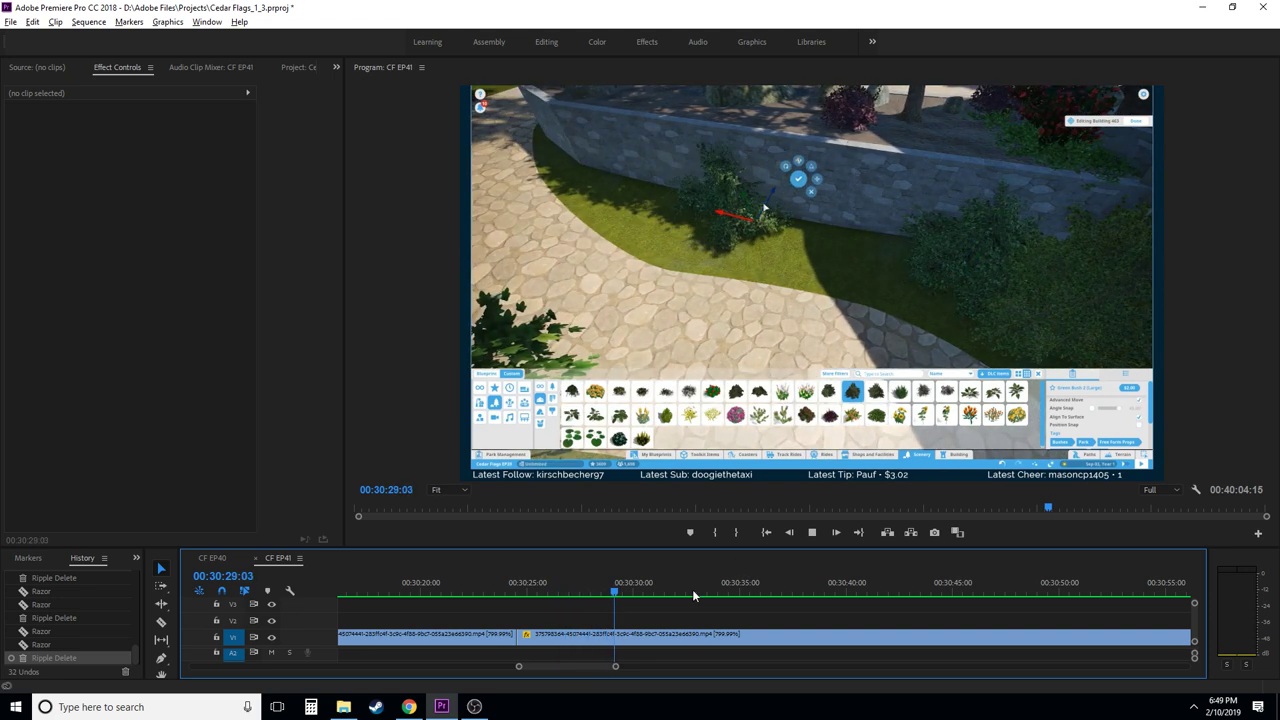
key(space)
scroll(571, 651, up, 3)
click(637, 588)
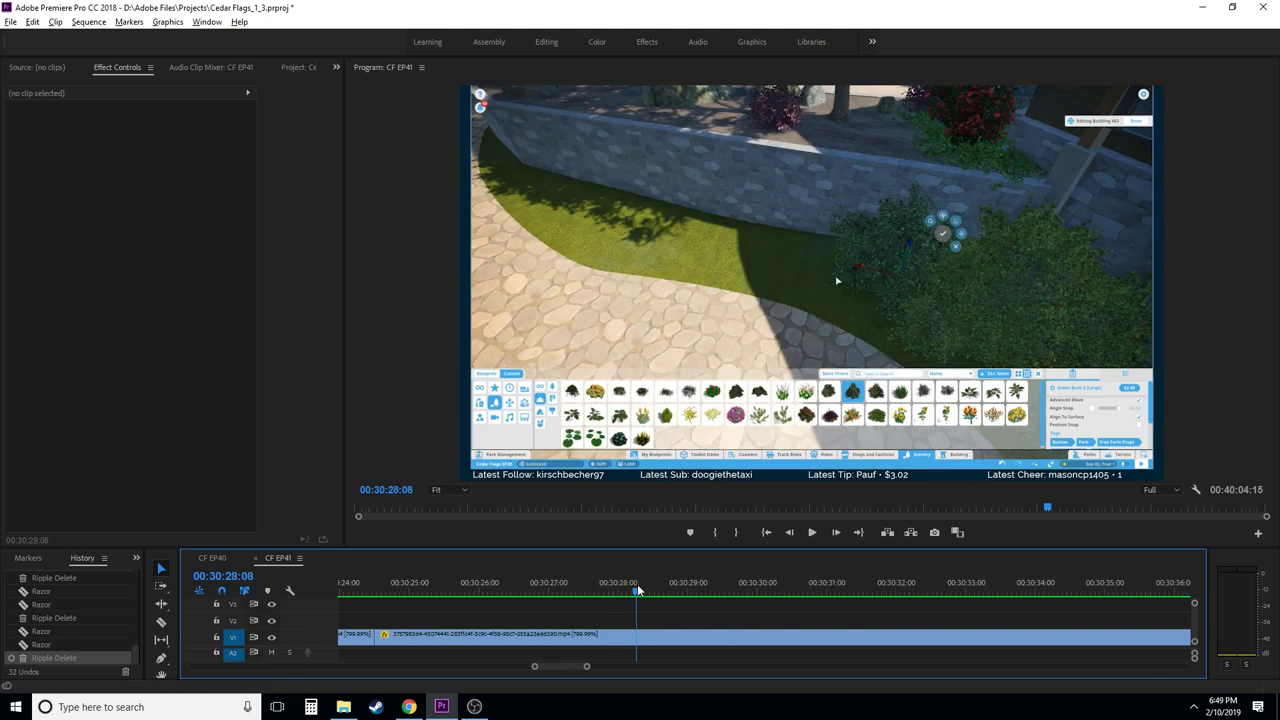
drag(607, 589, 470, 598)
key(space)
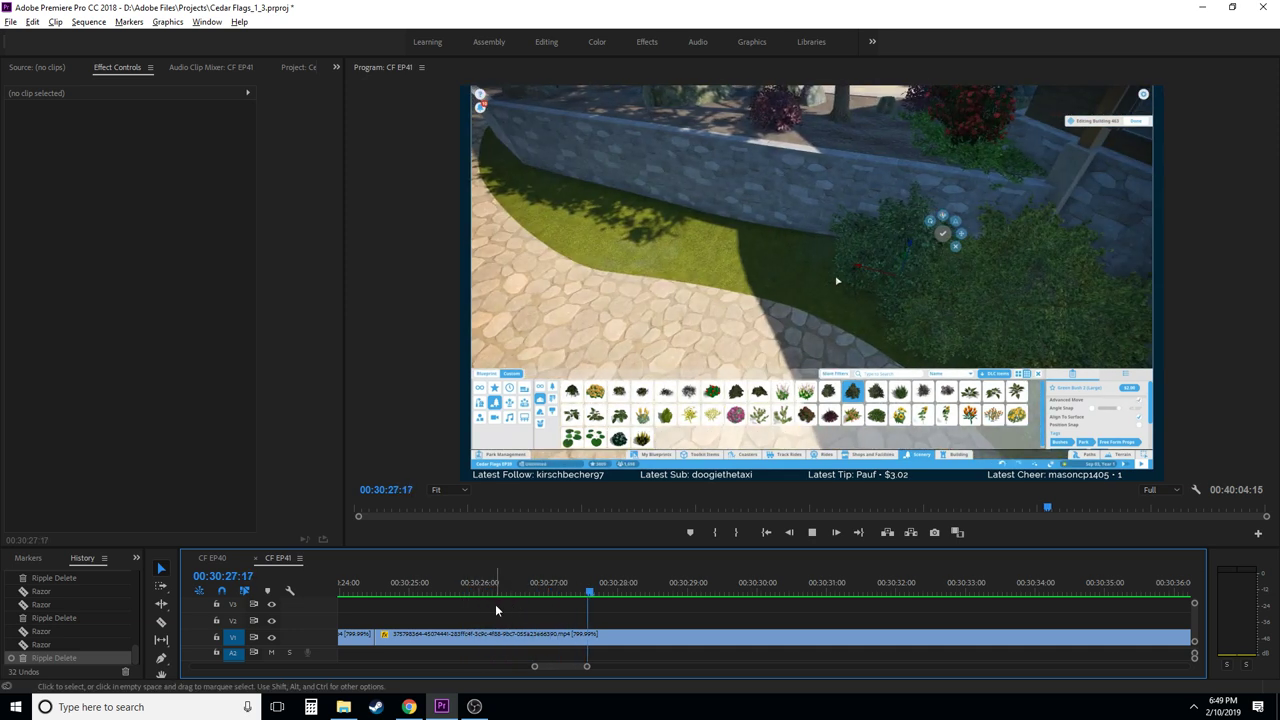
key(space)
key(c)
click(596, 637)
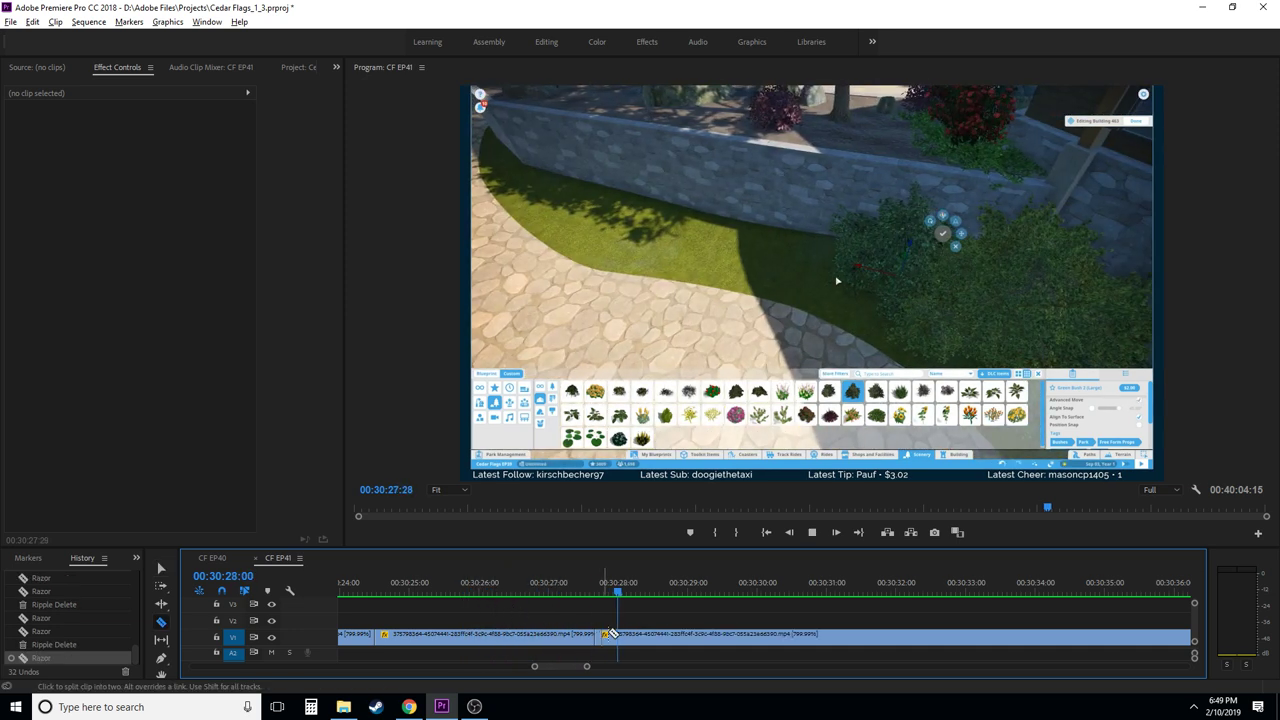
- Split the V1 clip at 00:30:28:19, where building resumes, and ripple delete the idle piece before it
key(space)
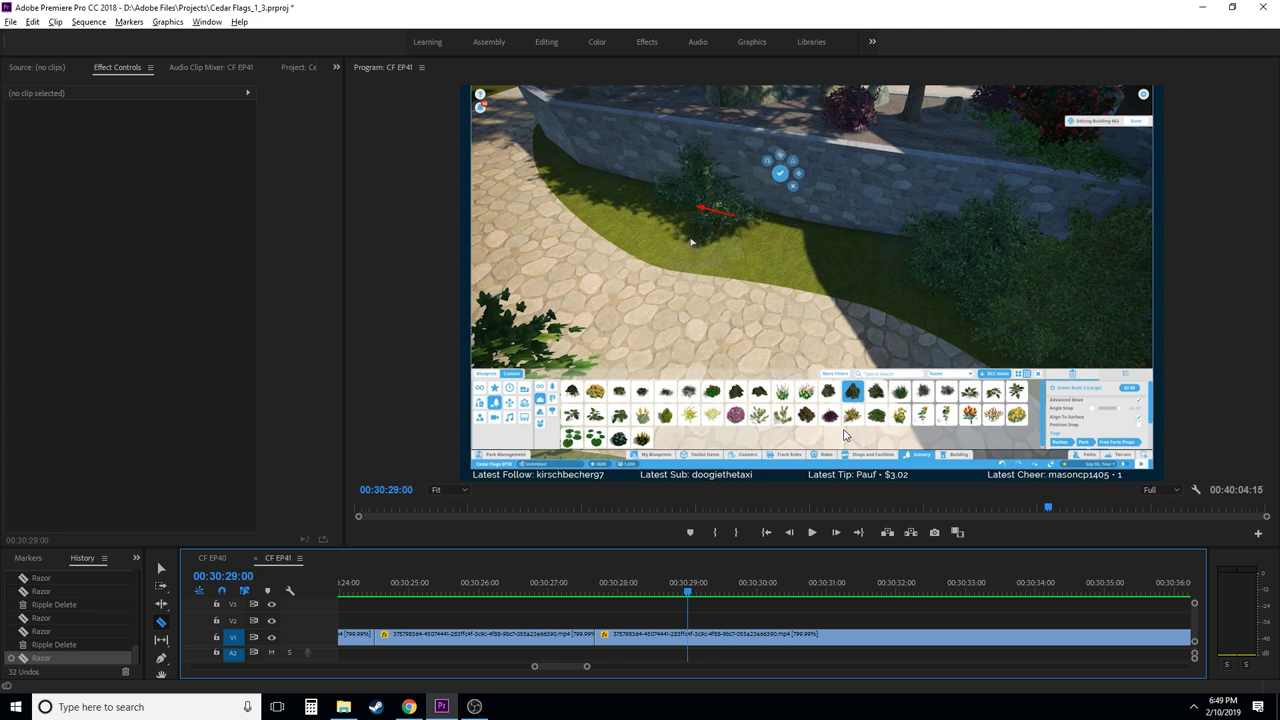
key(Left)
key(Left)
key(Left)
key(Left)
key(Left)
key(Left)
key(Left)
key(Left)
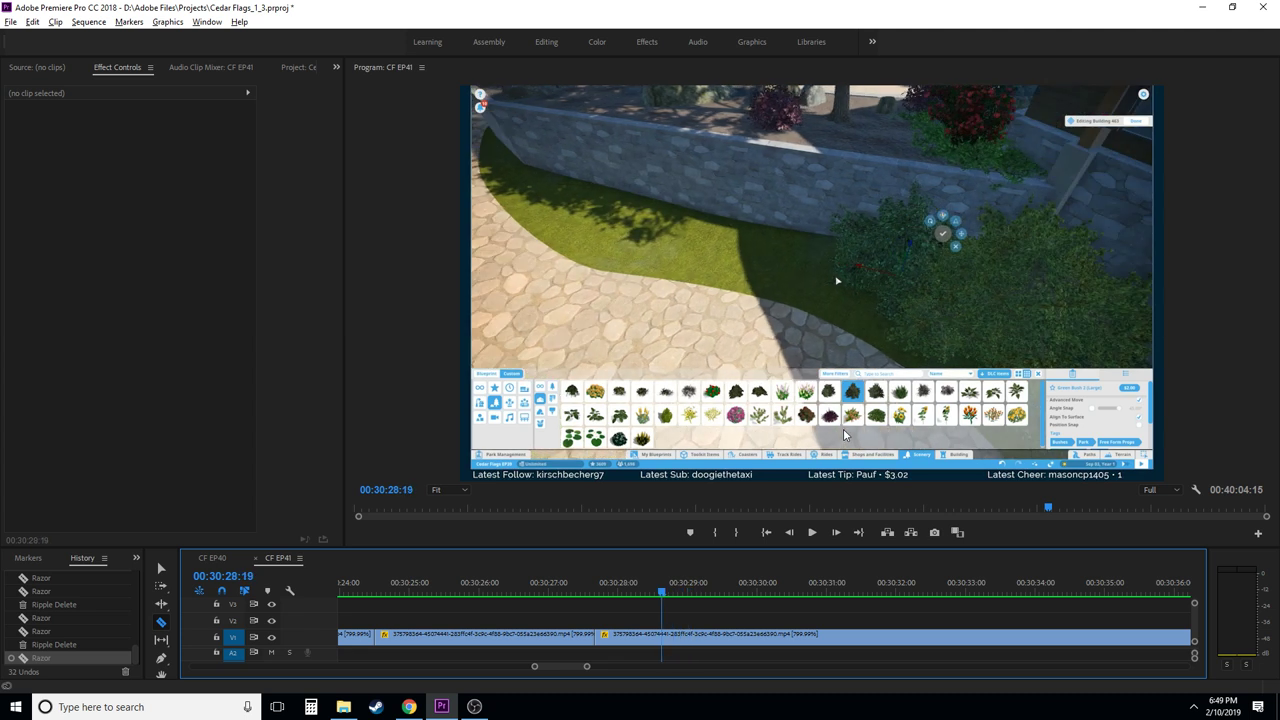
click(664, 637)
key(v)
click(635, 637)
key(shift+Delete)
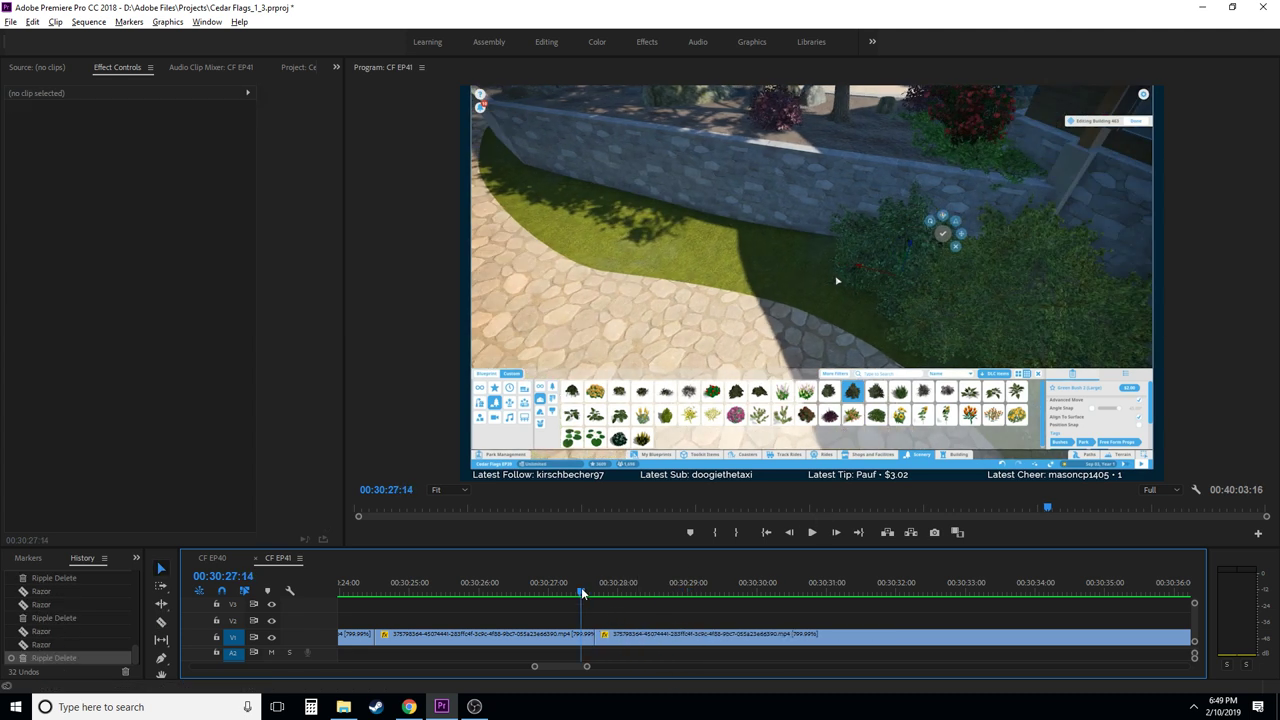
- Review the bush planting beside the path and stone wall and split the V1 clip at 00:30:31:21, where the view stands still
key(c)
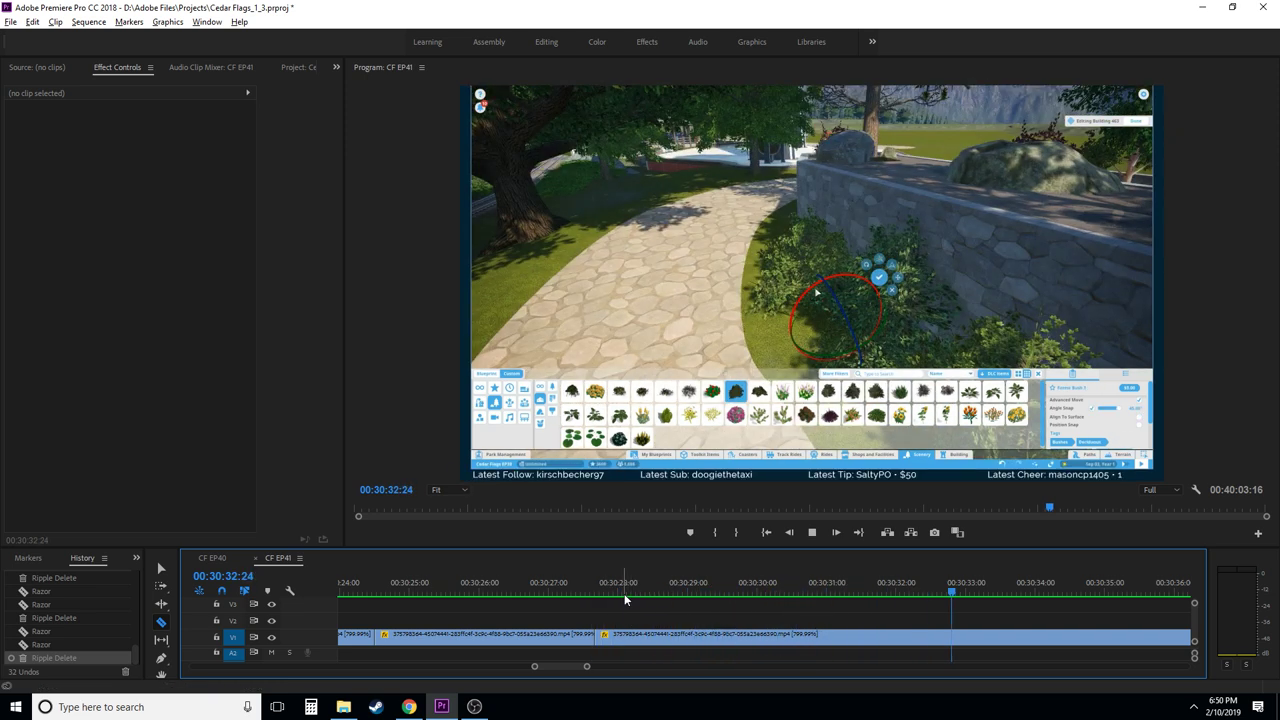
key(space)
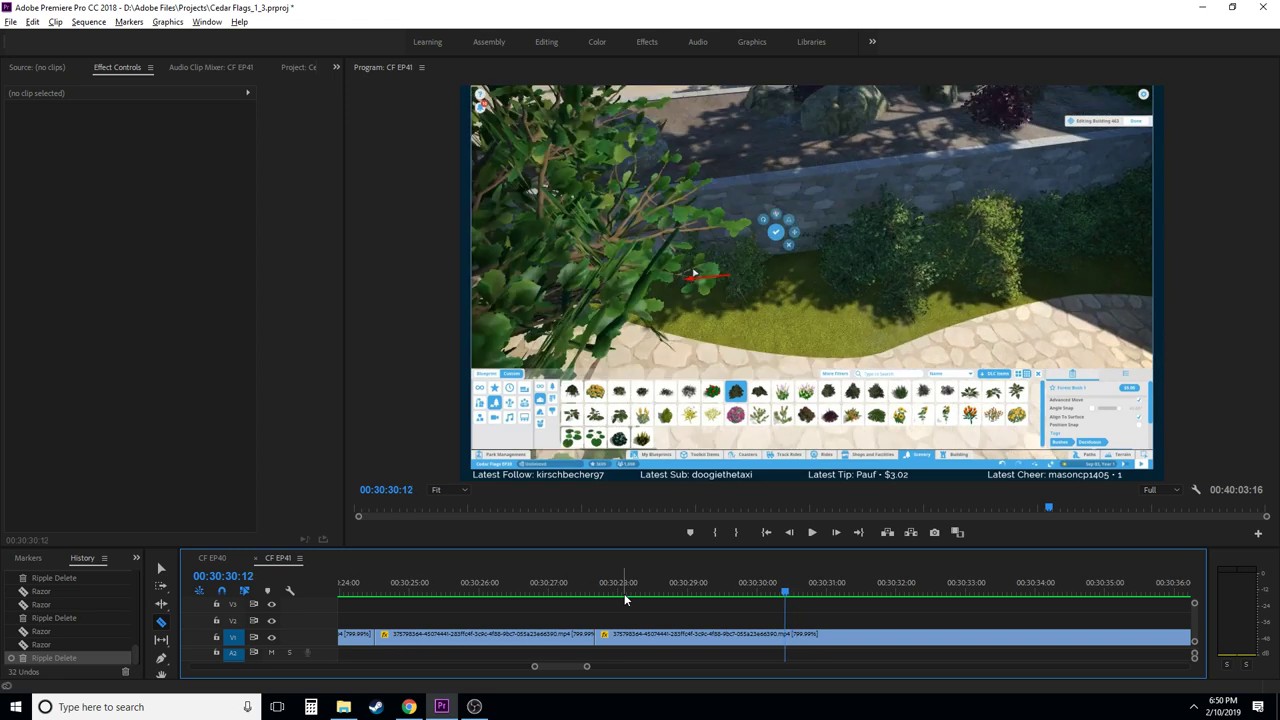
key(l)
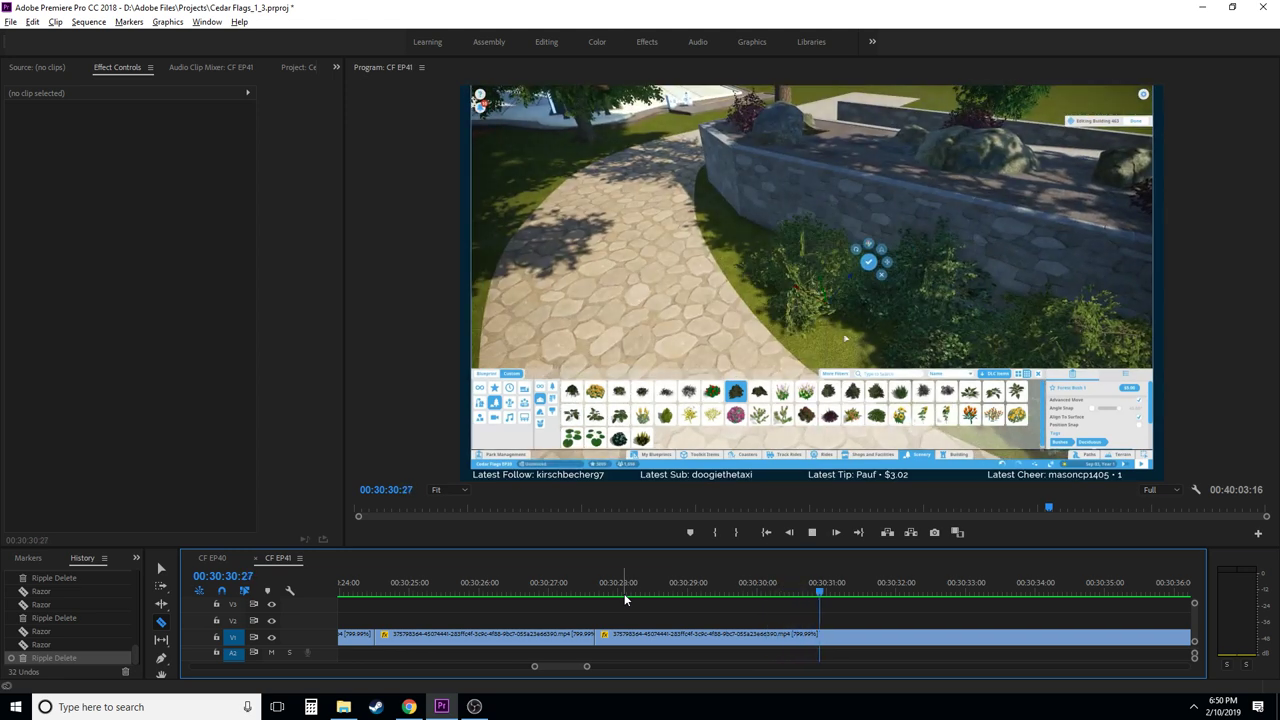
key(k)
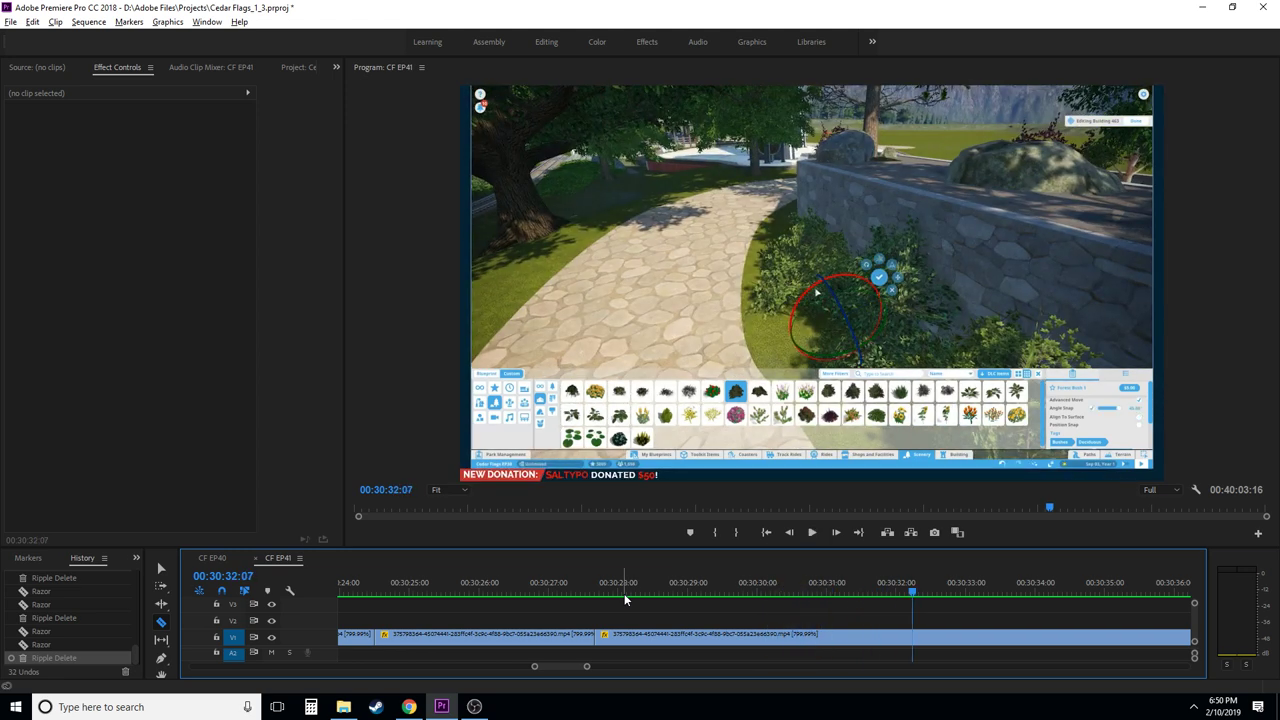
key(Left)
key(Left)
key(Left)
key(Left)
key(Left)
key(Left)
key(Left)
key(Left)
key(Left)
key(Left)
key(j)
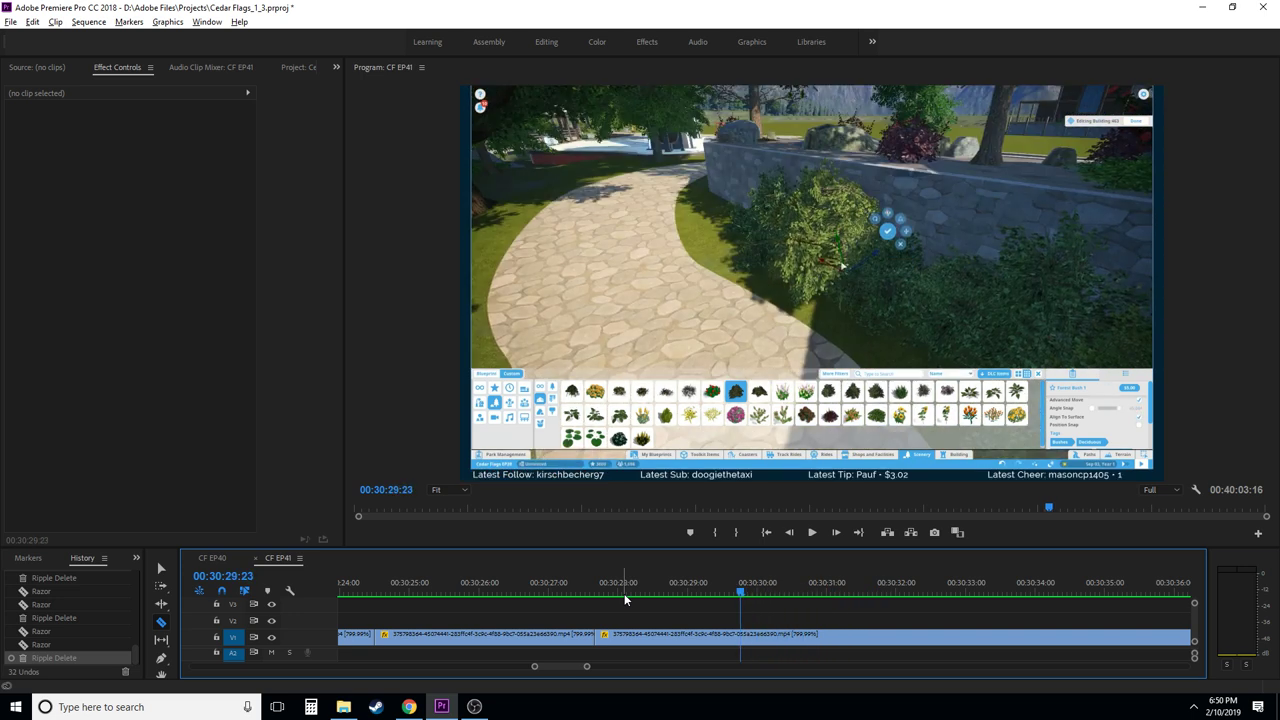
key(l)
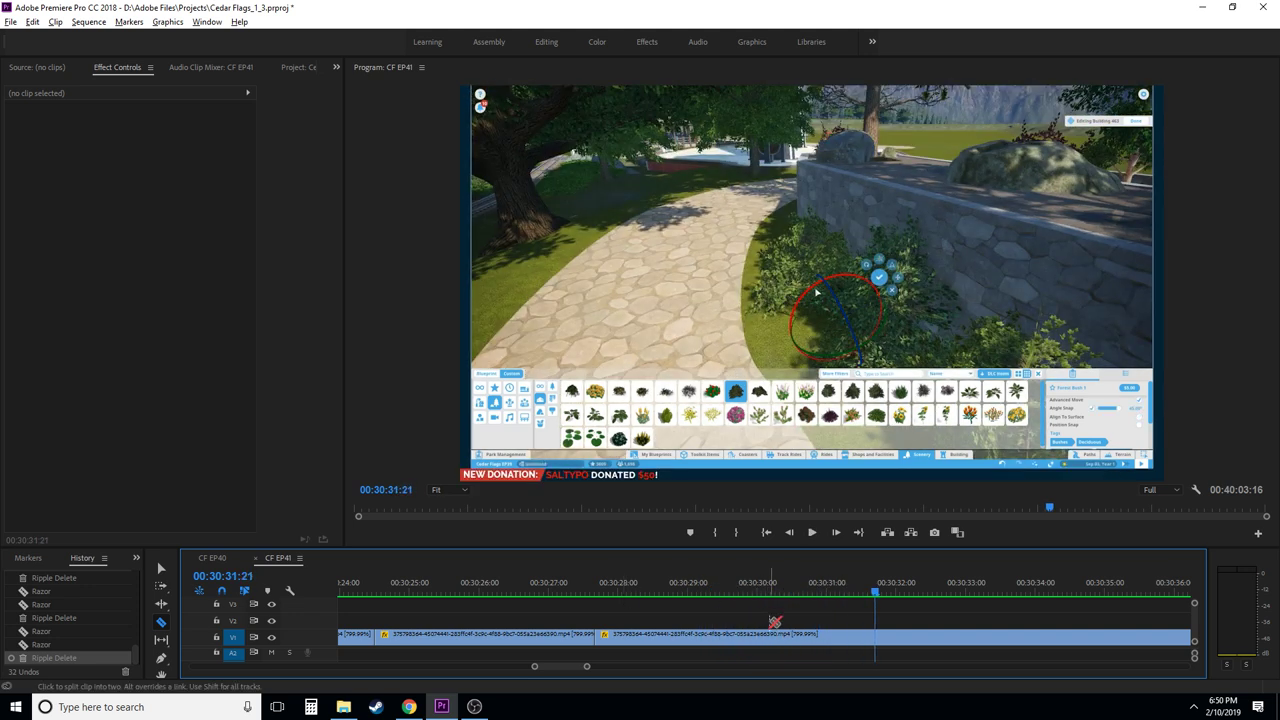
click(874, 641)
scroll(872, 644, down, 1)
scroll(860, 640, down, 5)
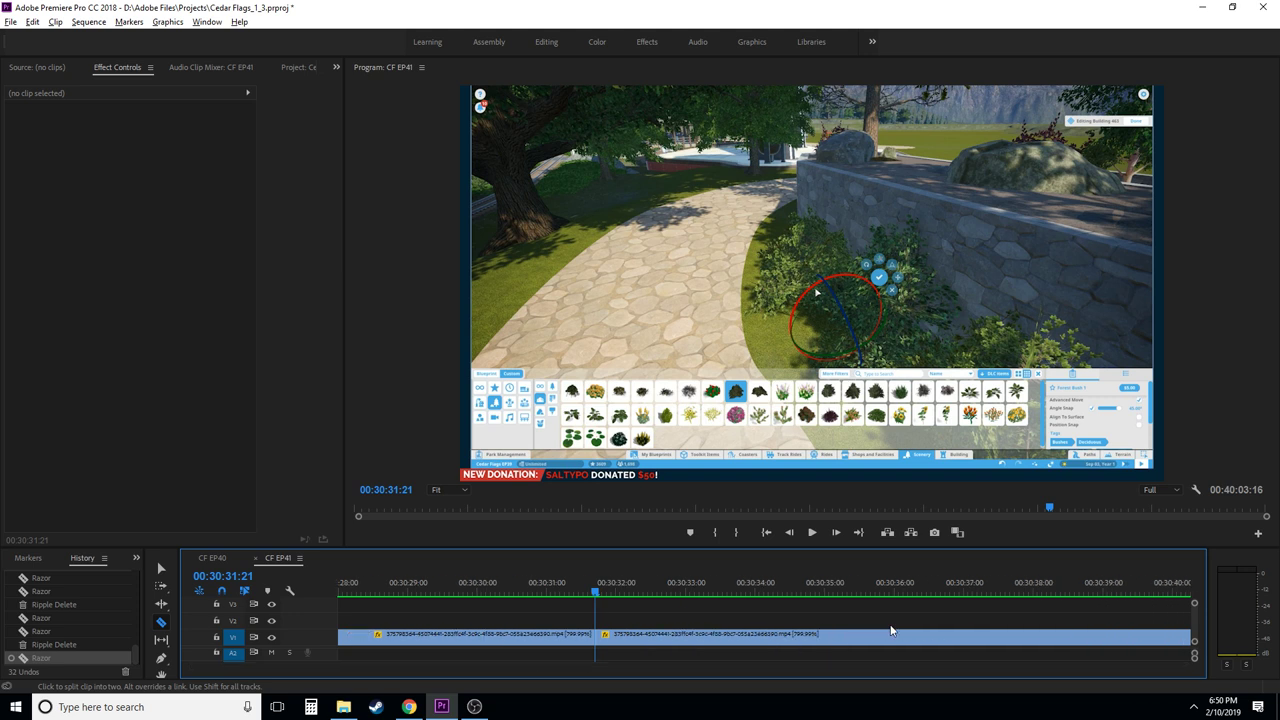
- Split the V1 clip at about 00:30:55, at the fence rail building by the deck, and ripple delete the piece before it
drag(512, 592, 799, 551)
key(space)
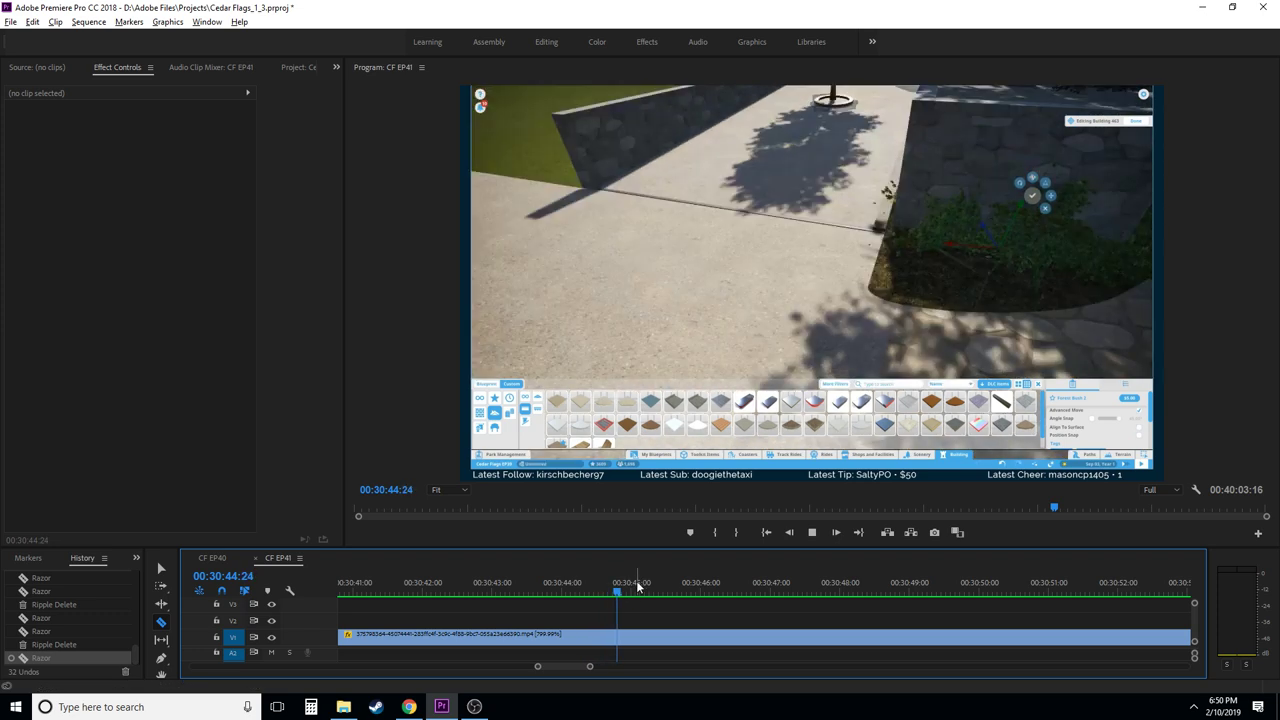
key(space)
key(minus)
key(minus)
key(minus)
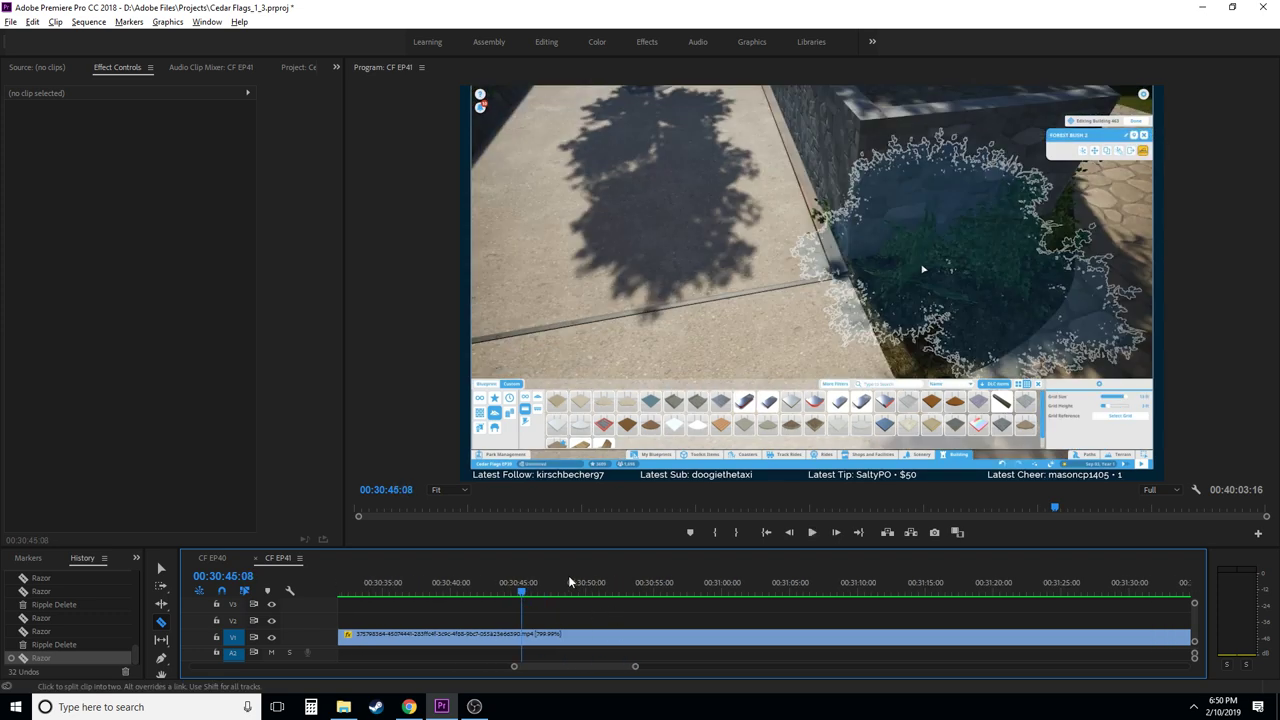
drag(571, 584, 654, 520)
key(space)
key(space)
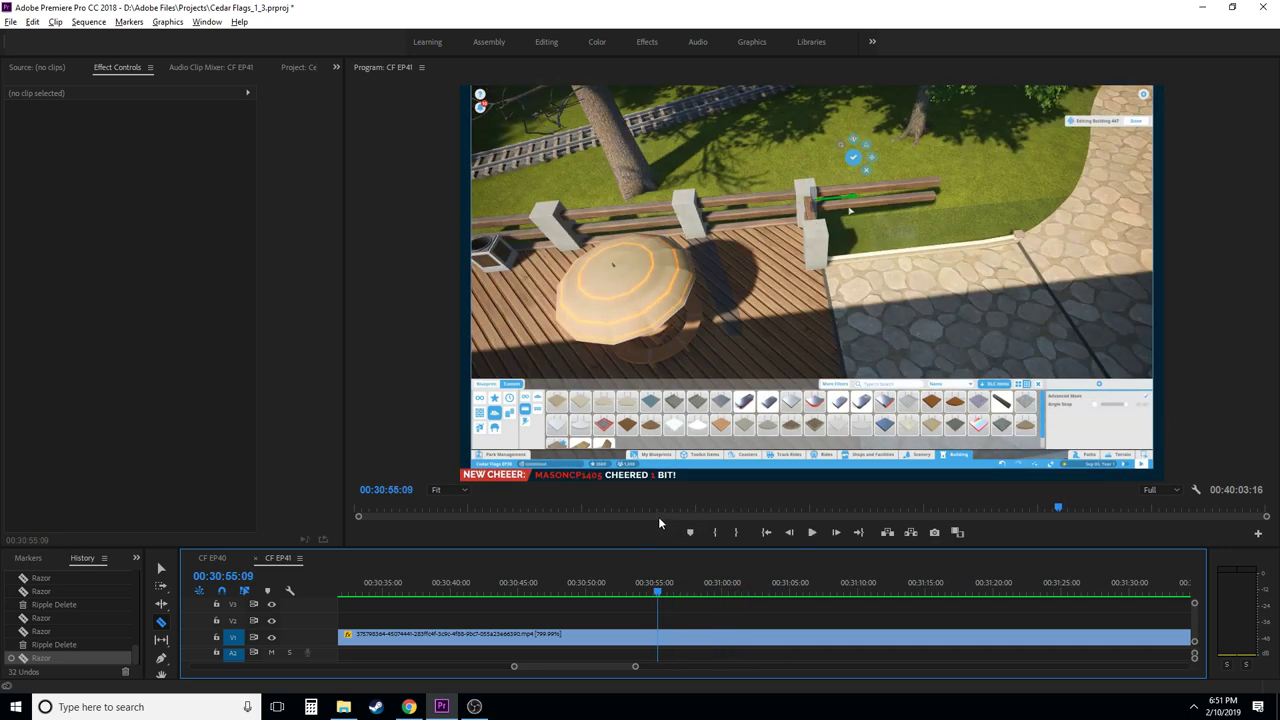
click(654, 636)
key(v)
click(633, 643)
key(shift+Delete)
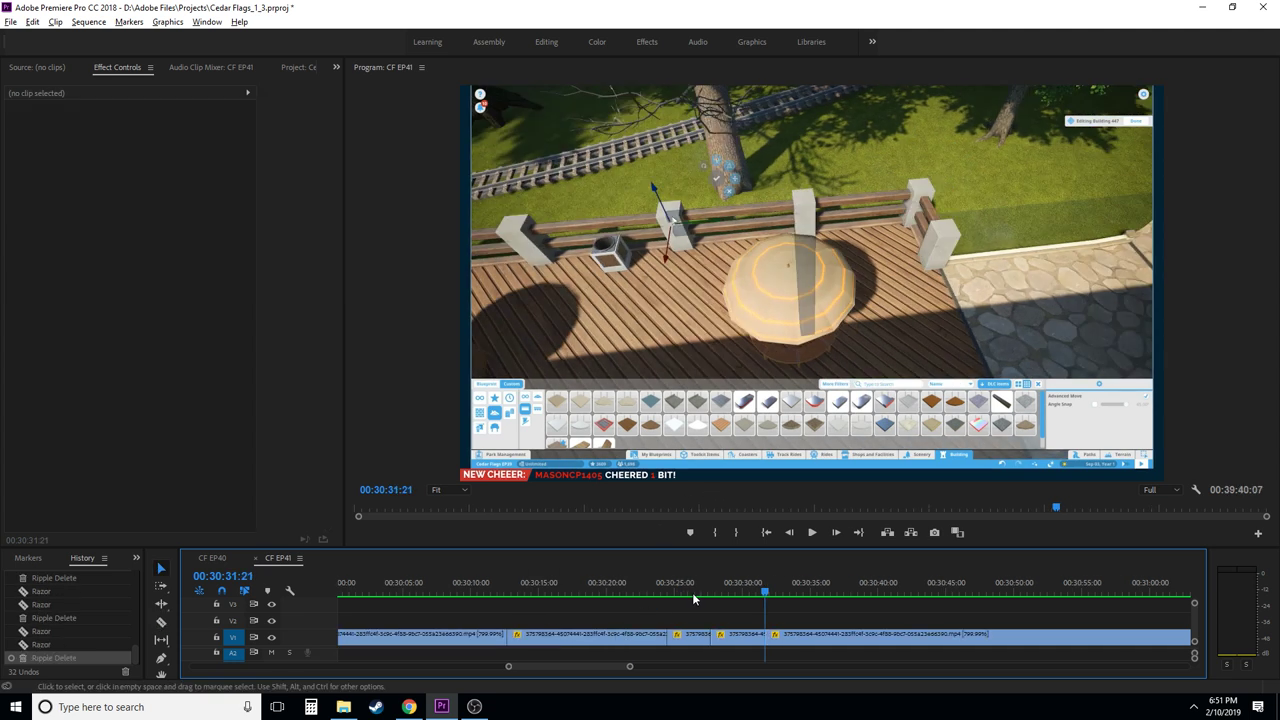
- Play the fence building along the stone path and split the V1 clip at 00:30:48:09
drag(694, 597, 758, 595)
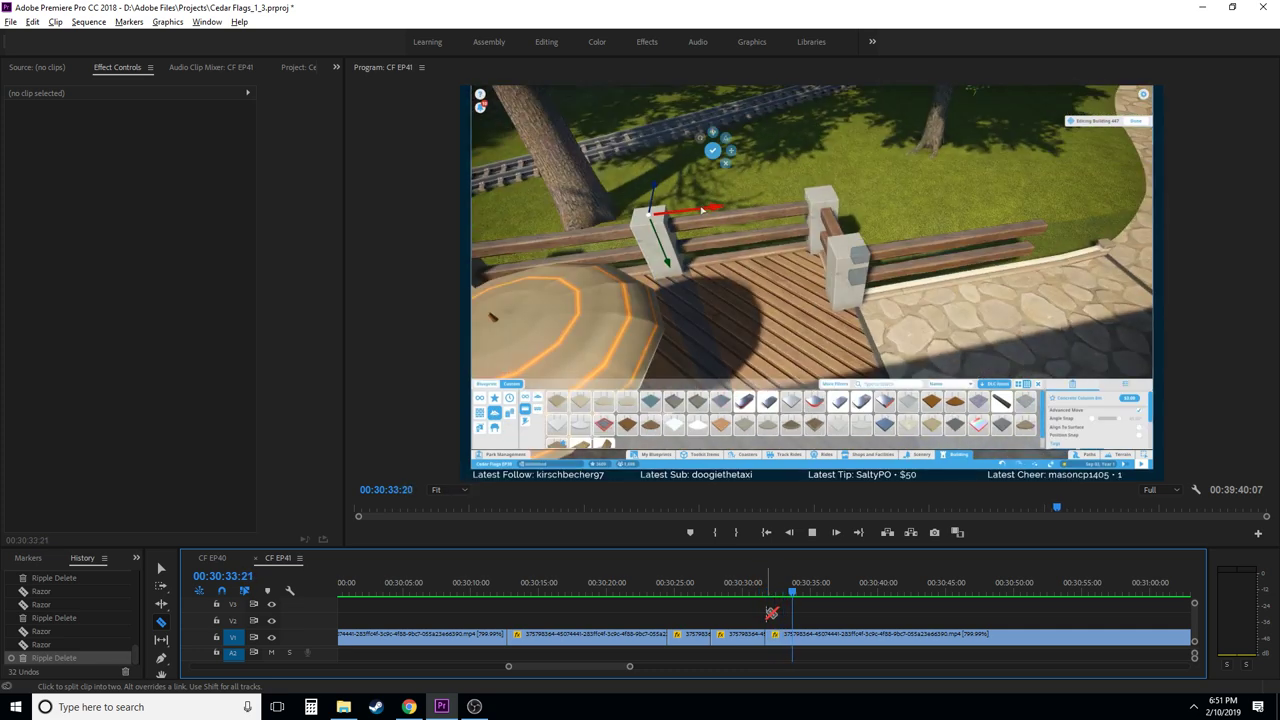
key(space)
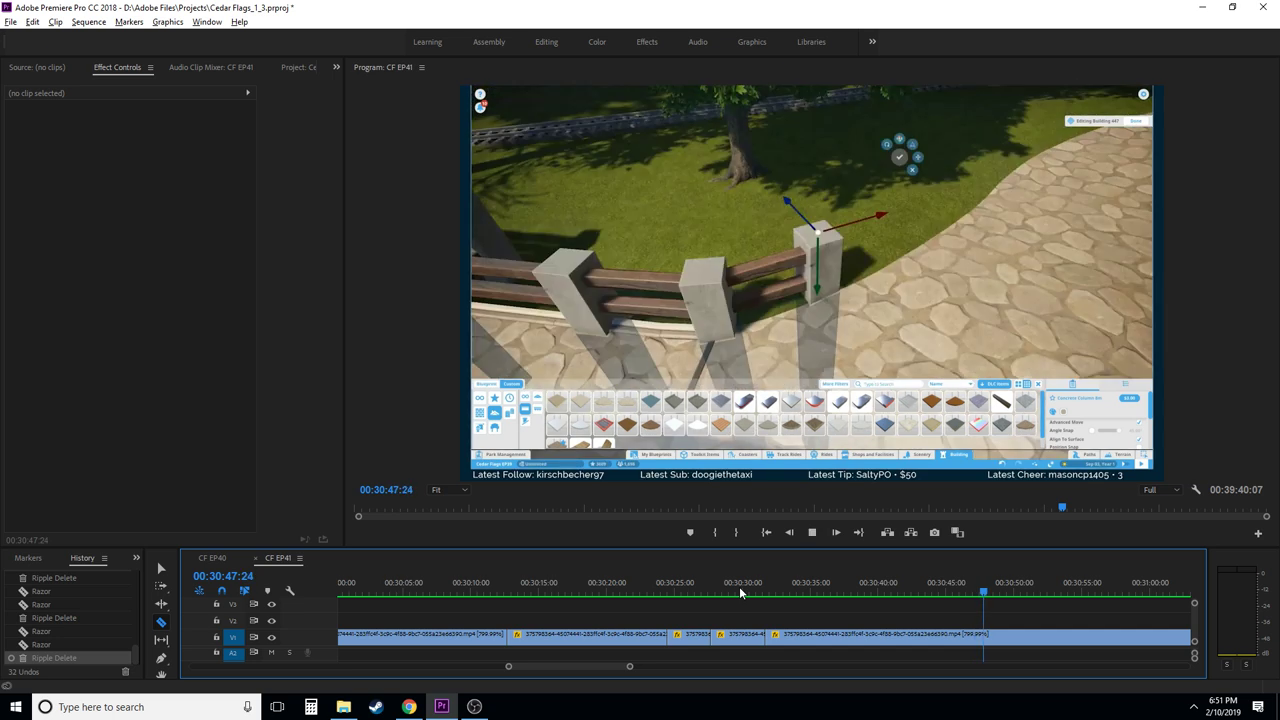
key(space)
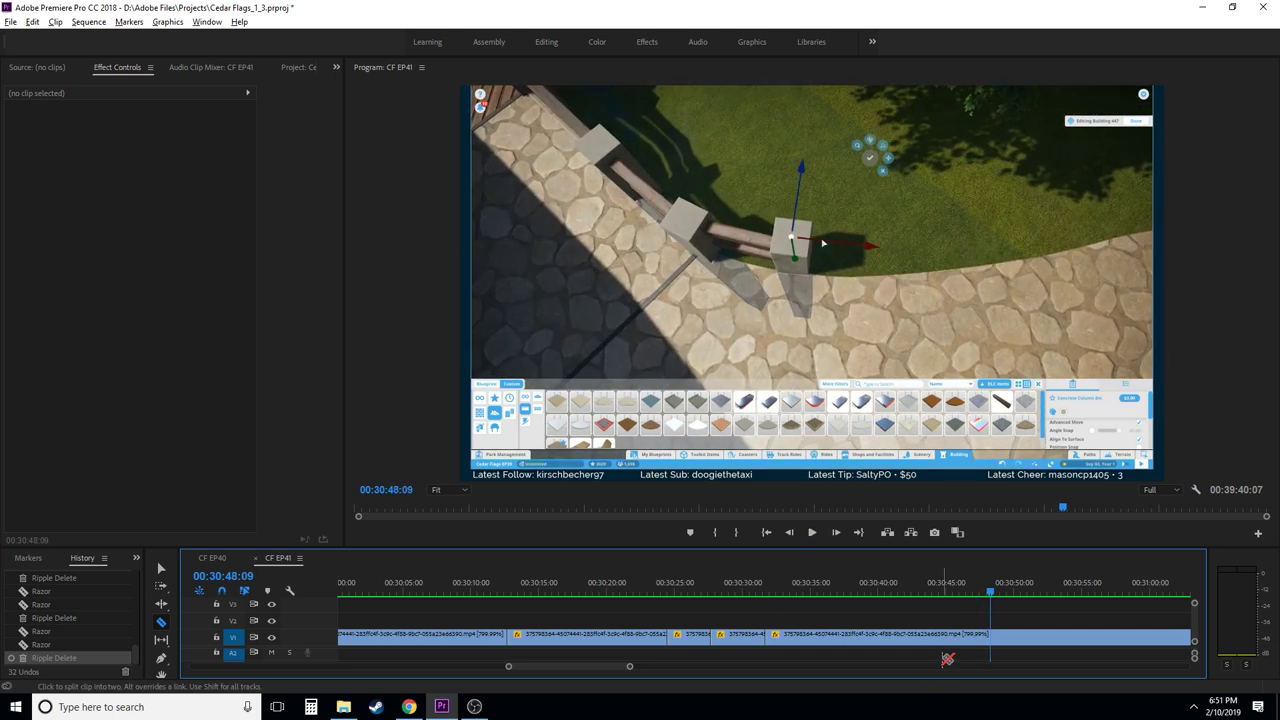
click(991, 637)
scroll(985, 636, right, 8)
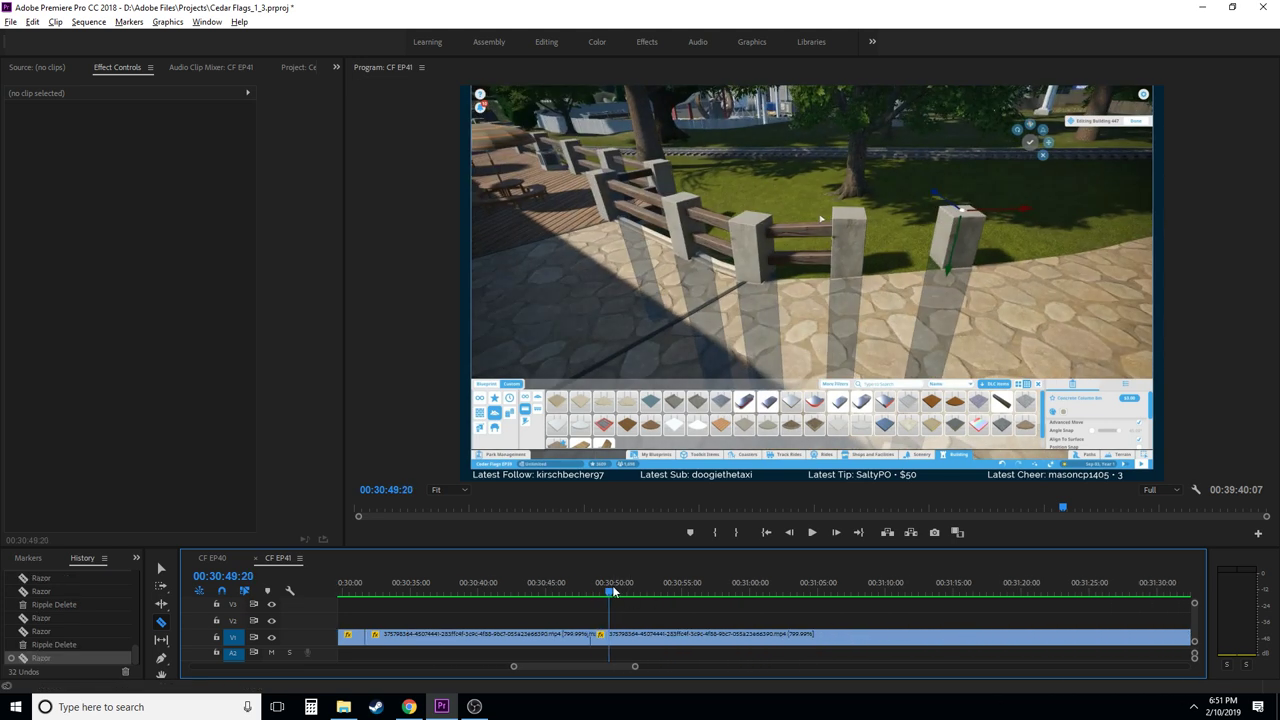
- Scan the remaining fence building and split the V1 clip at 00:31:53:23, at the last fence post
drag(628, 592, 674, 590)
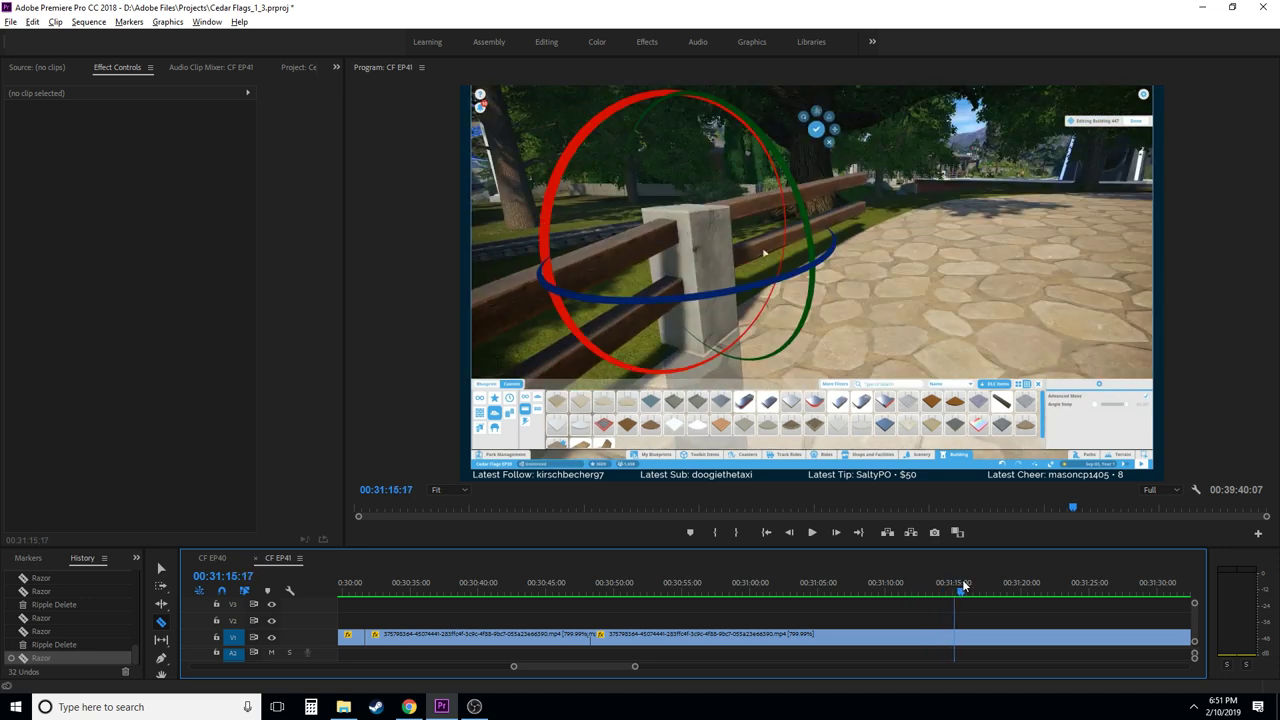
scroll(960, 592, down, 4)
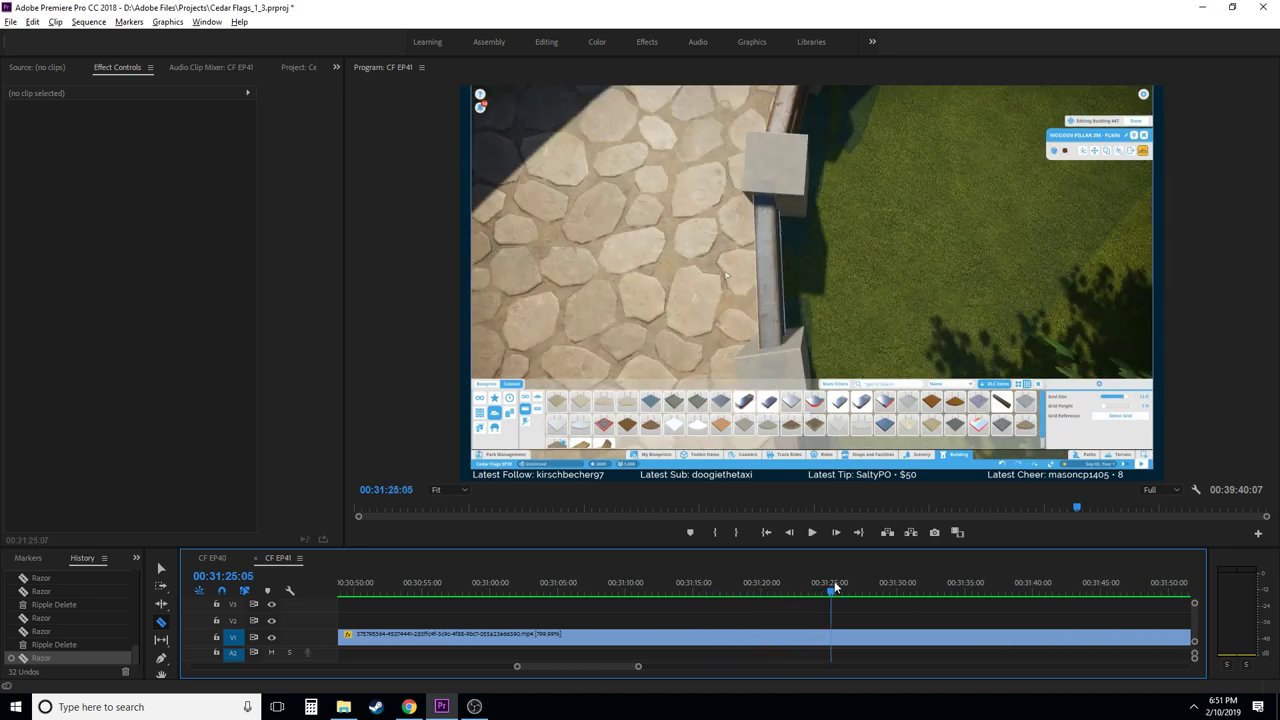
drag(864, 578, 963, 575)
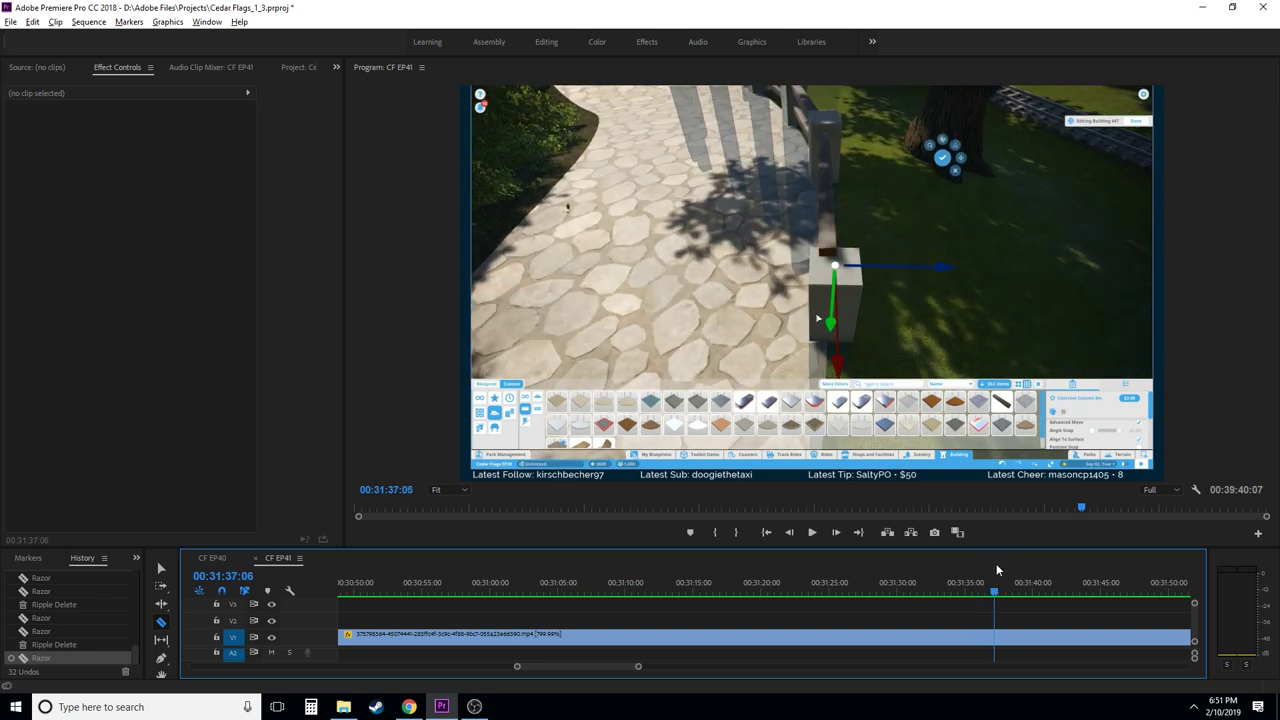
drag(1020, 560, 1040, 557)
scroll(903, 633, down, 5)
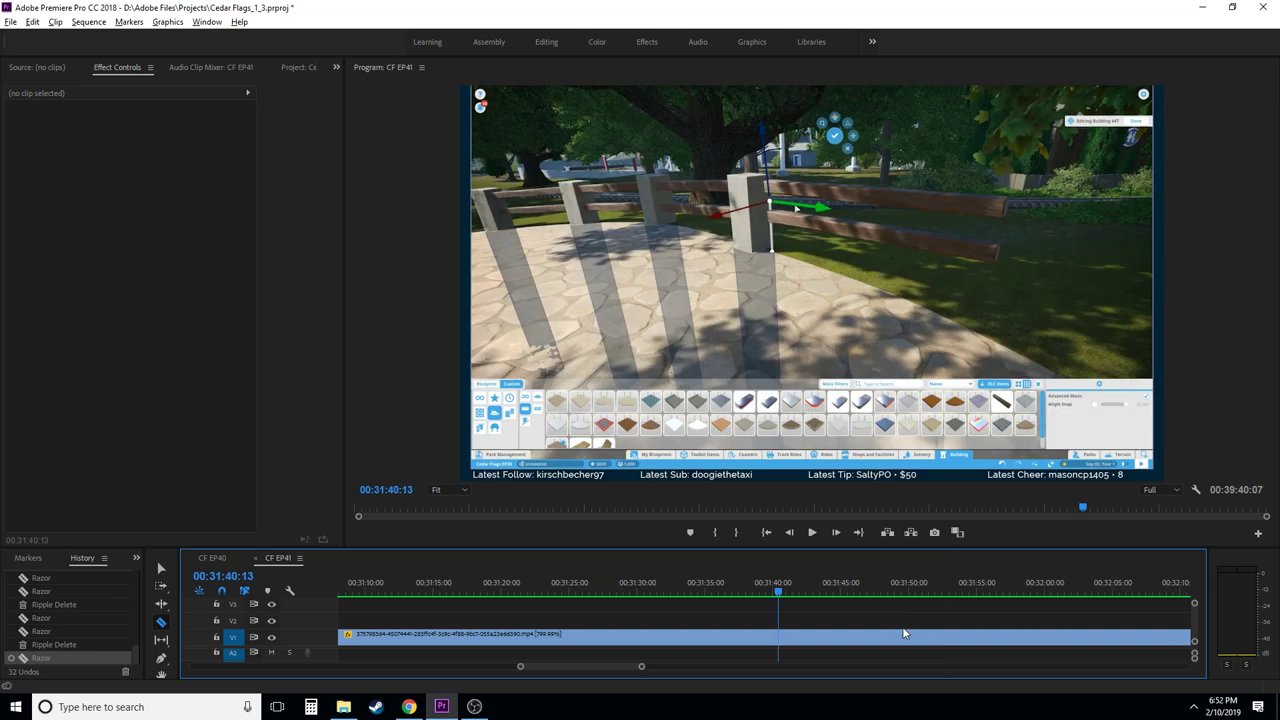
drag(815, 590, 961, 593)
click(960, 636)
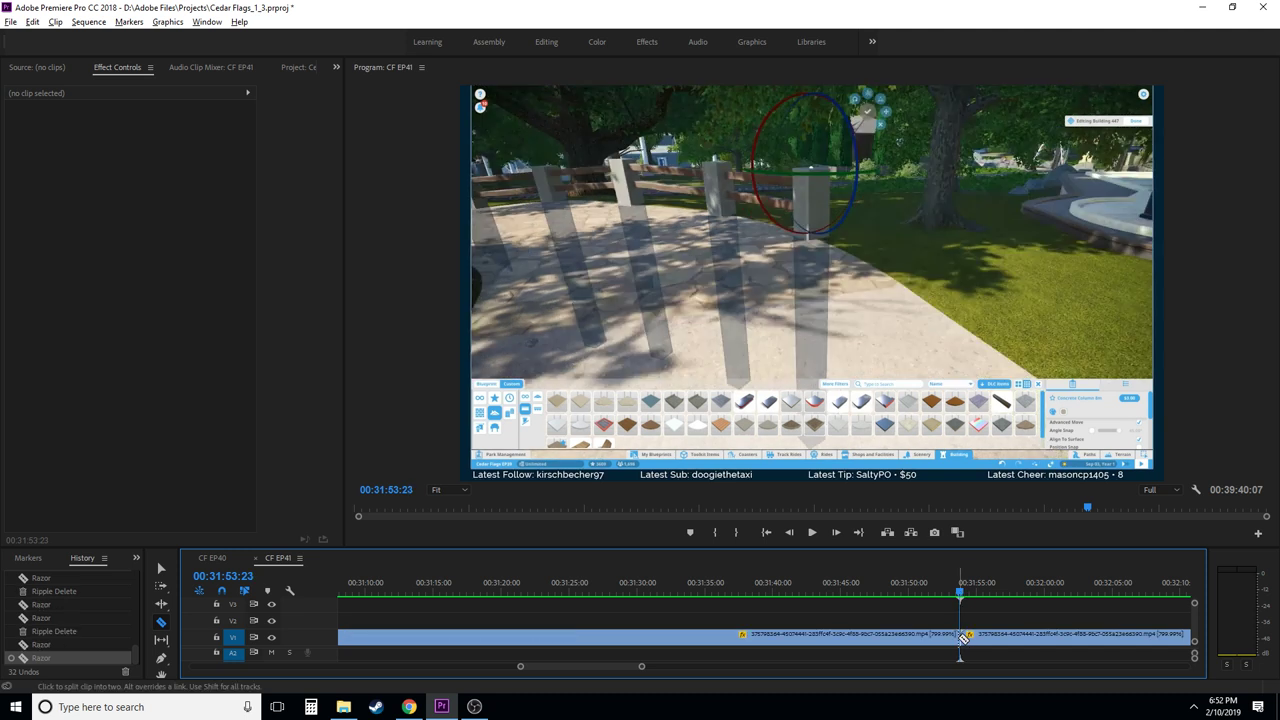
- Set the speed of the V1 fence-building piece between the last two splits to 1600%
right_click(863, 633)
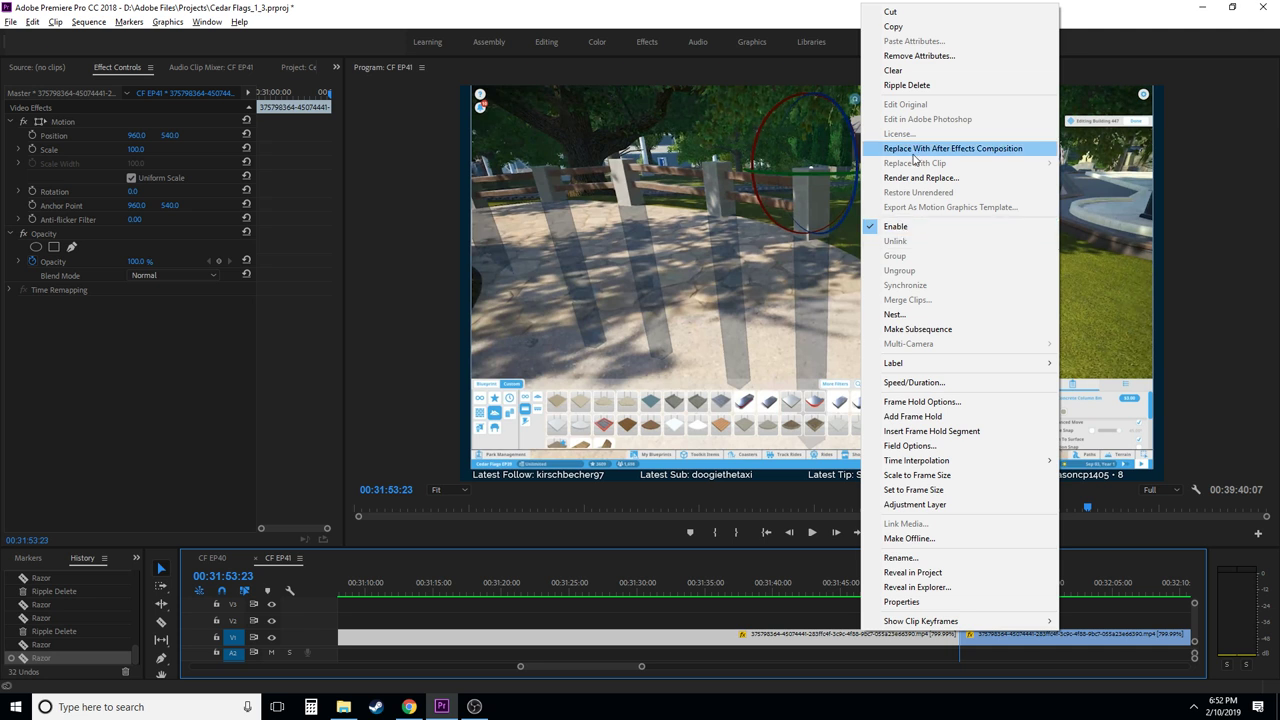
click(938, 384)
text(166)
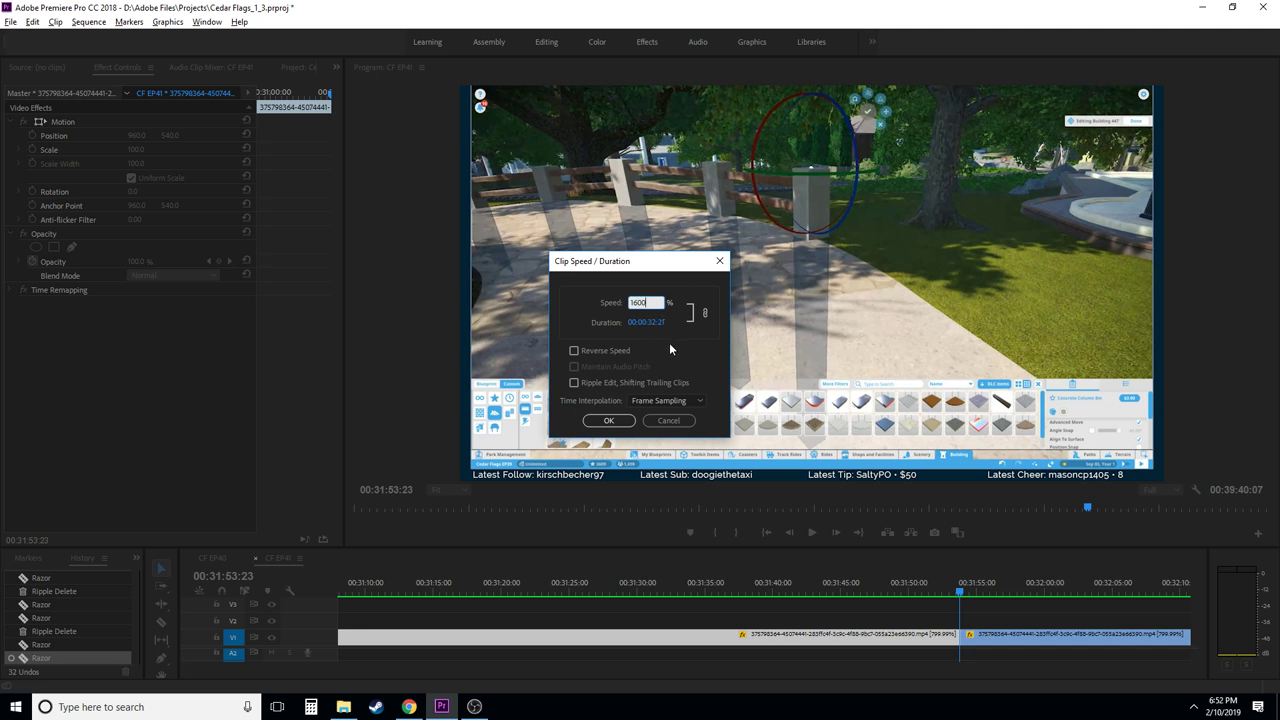
click(608, 420)
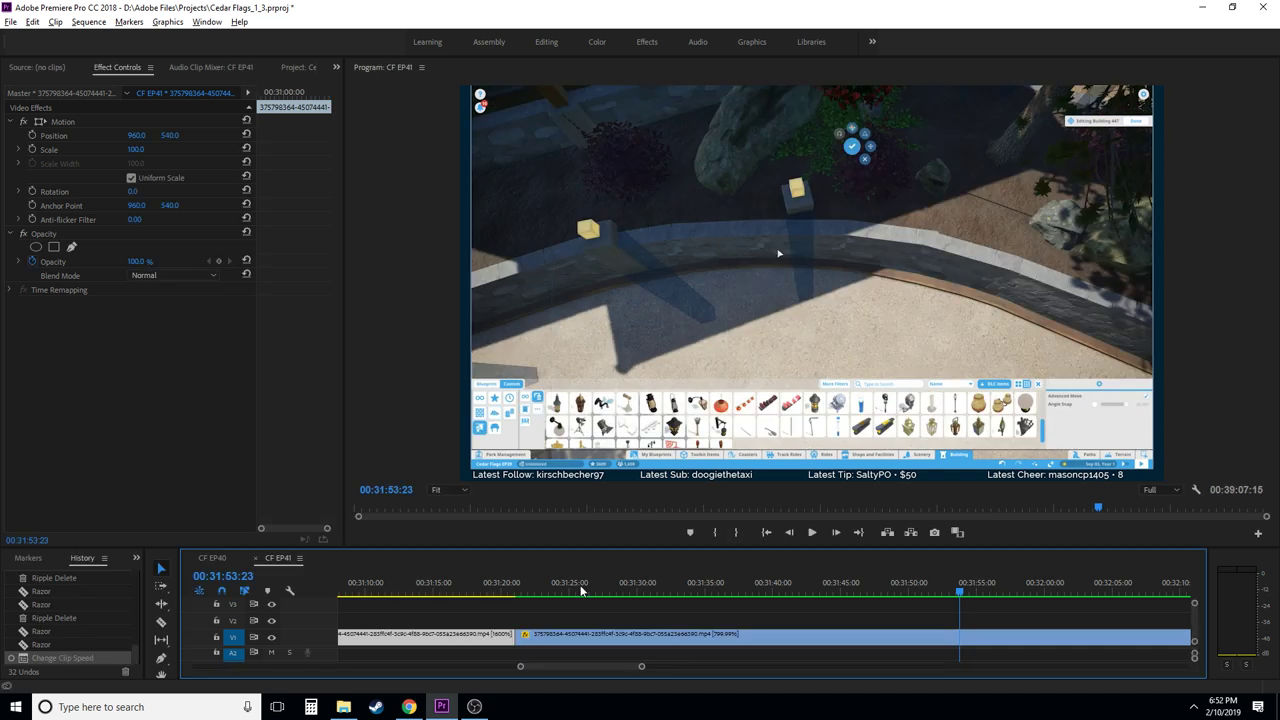
- Play the 1600% fence-building clip from just before its start to judge the faster pace
scroll(465, 622, up, 5)
scroll(465, 622, up, 2)
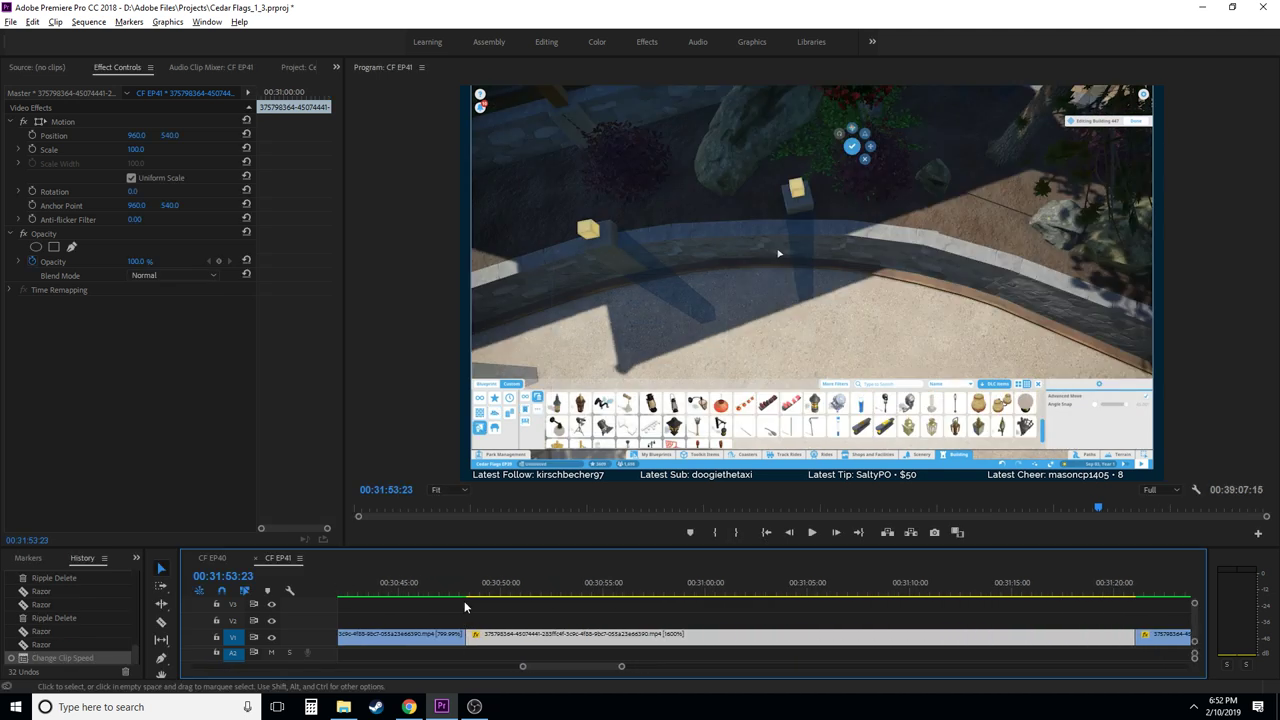
click(463, 592)
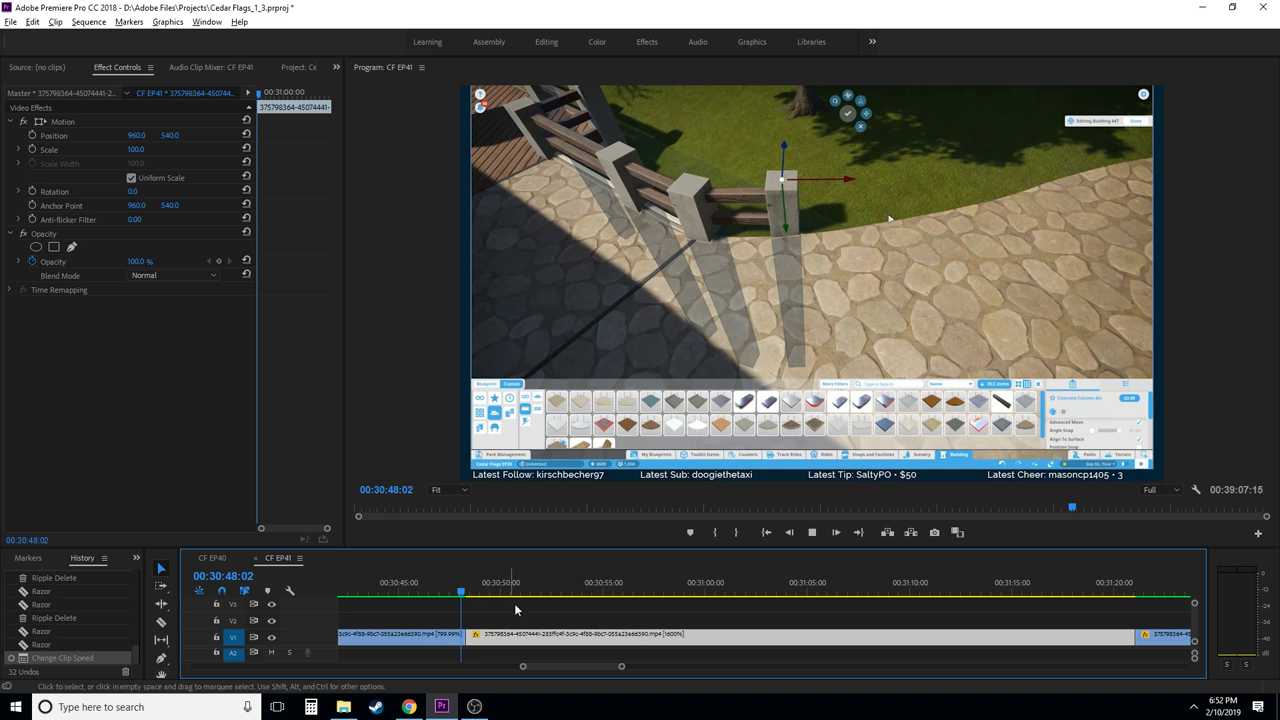
click(508, 611)
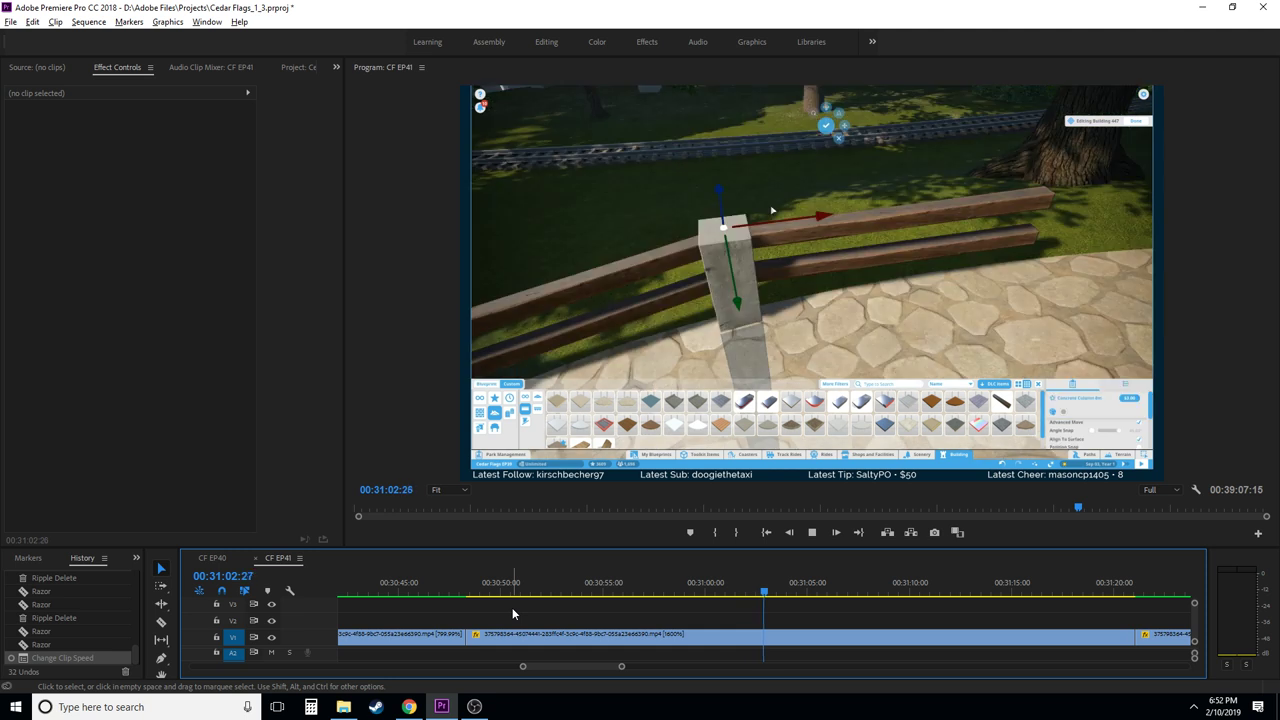
key(space)
key(minus)
key(minus)
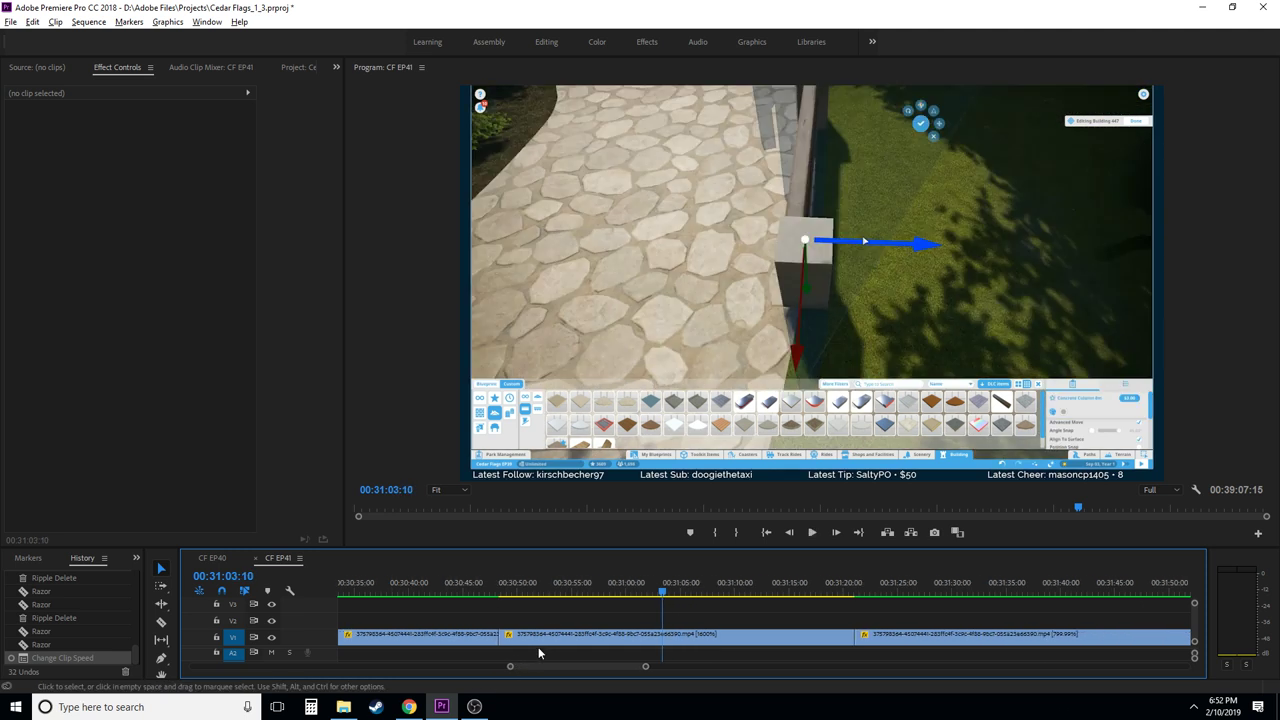
- Ripple delete the 1600% fence-building clip from V1
click(592, 640)
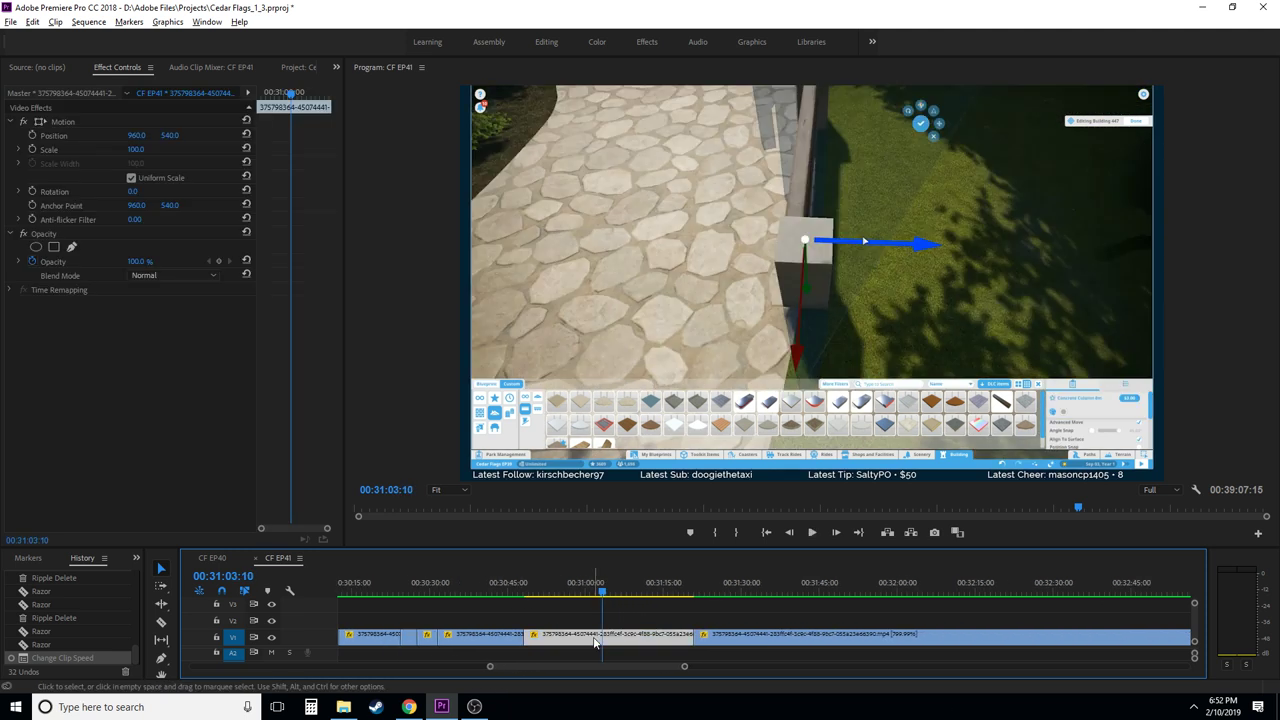
key(shift+Delete)
key(minus)
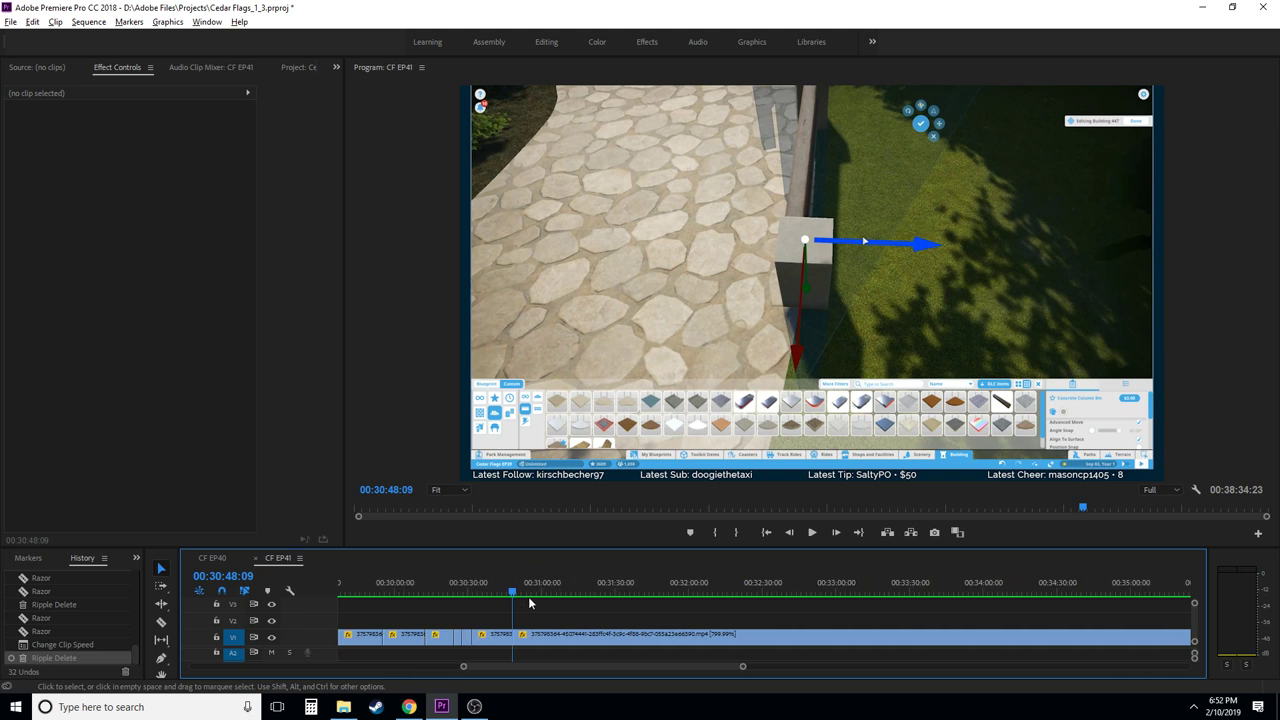
- Play the V1 footage across the cut at 00:30:48:09 to review the transition
key(space)
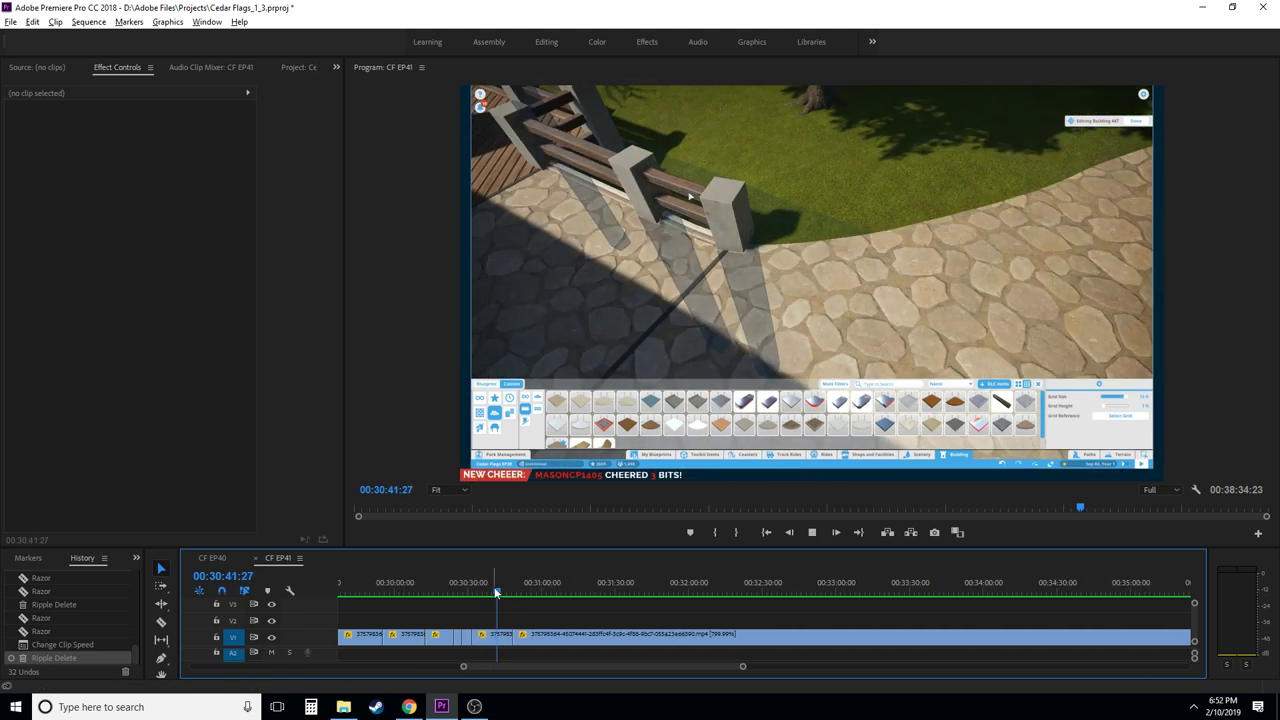
scroll(498, 592, up, 3)
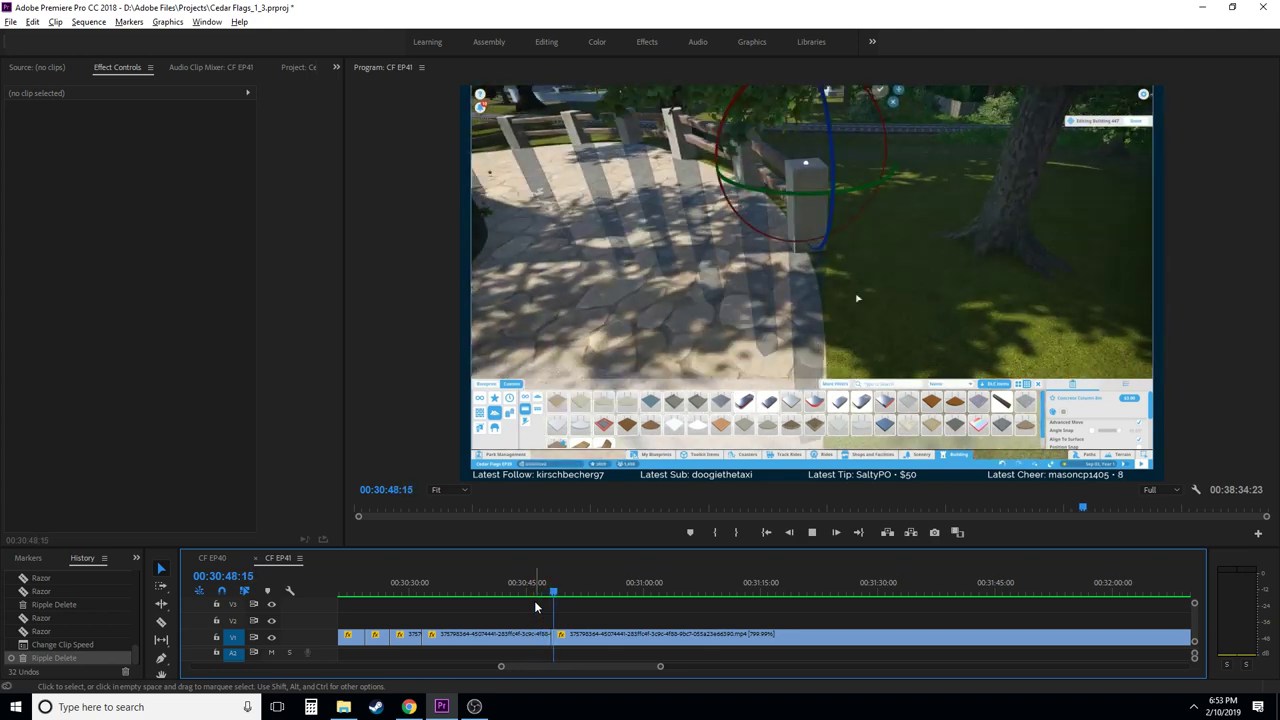
key(space)
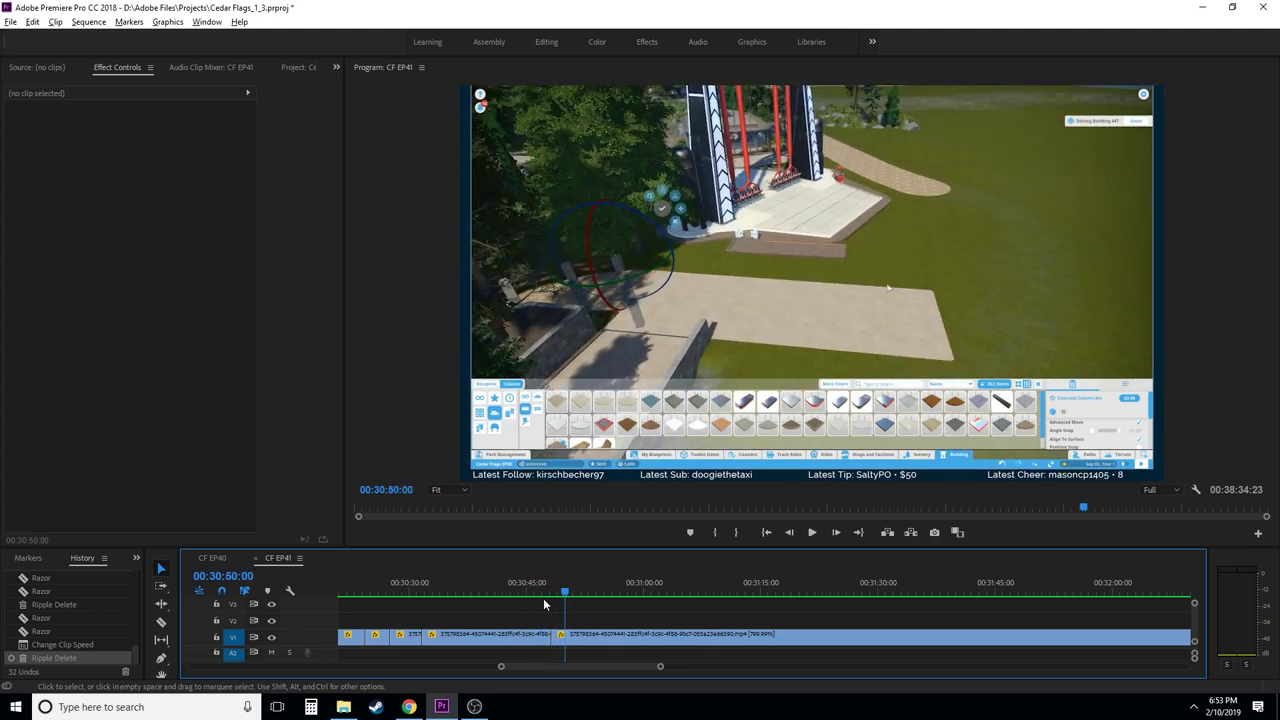
- Go frame by frame from 00:30:46:22 across the 00:30:48:09 cut and replay it to judge the jump to the path view
key(equal)
click(544, 595)
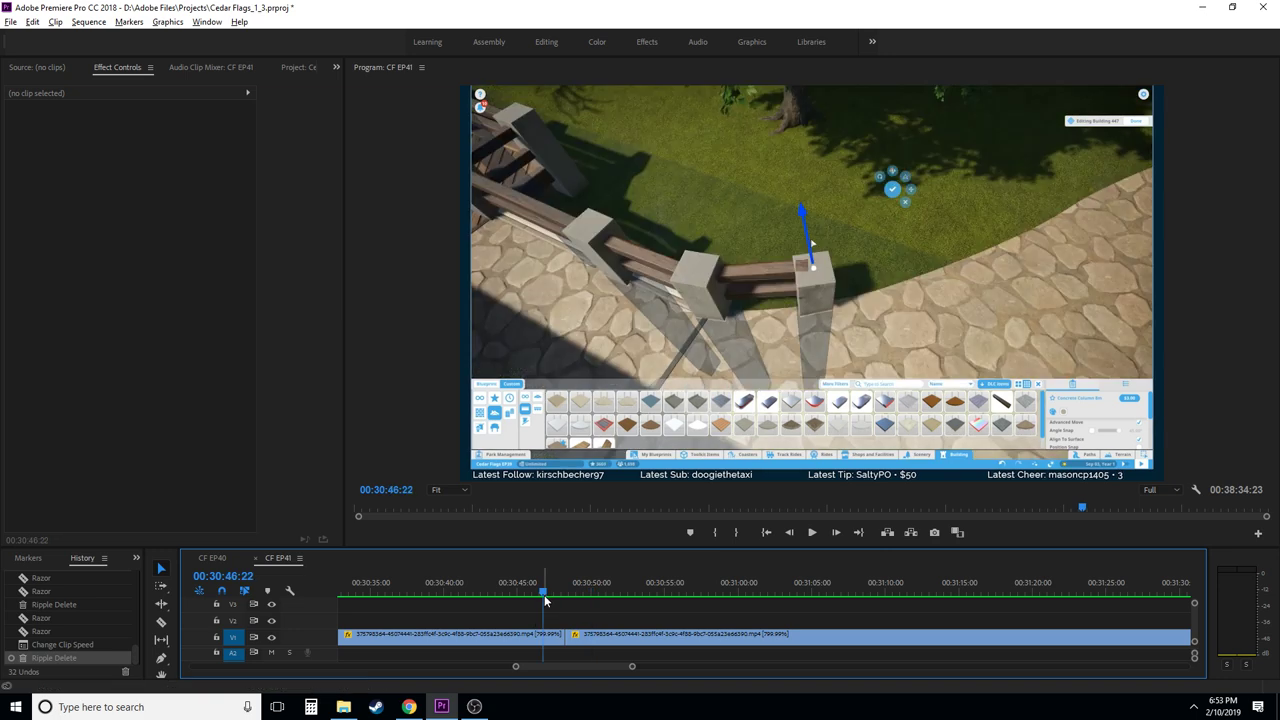
key(Right)
key(Right)
key(Right)
key(Right)
key(Right)
key(Right)
key(Right)
key(Right)
key(Right)
key(Right)
key(Right)
key(Right)
key(Right)
key(Right)
key(Right)
key(Right)
key(Right)
key(Right)
key(Right)
key(Right)
key(space)
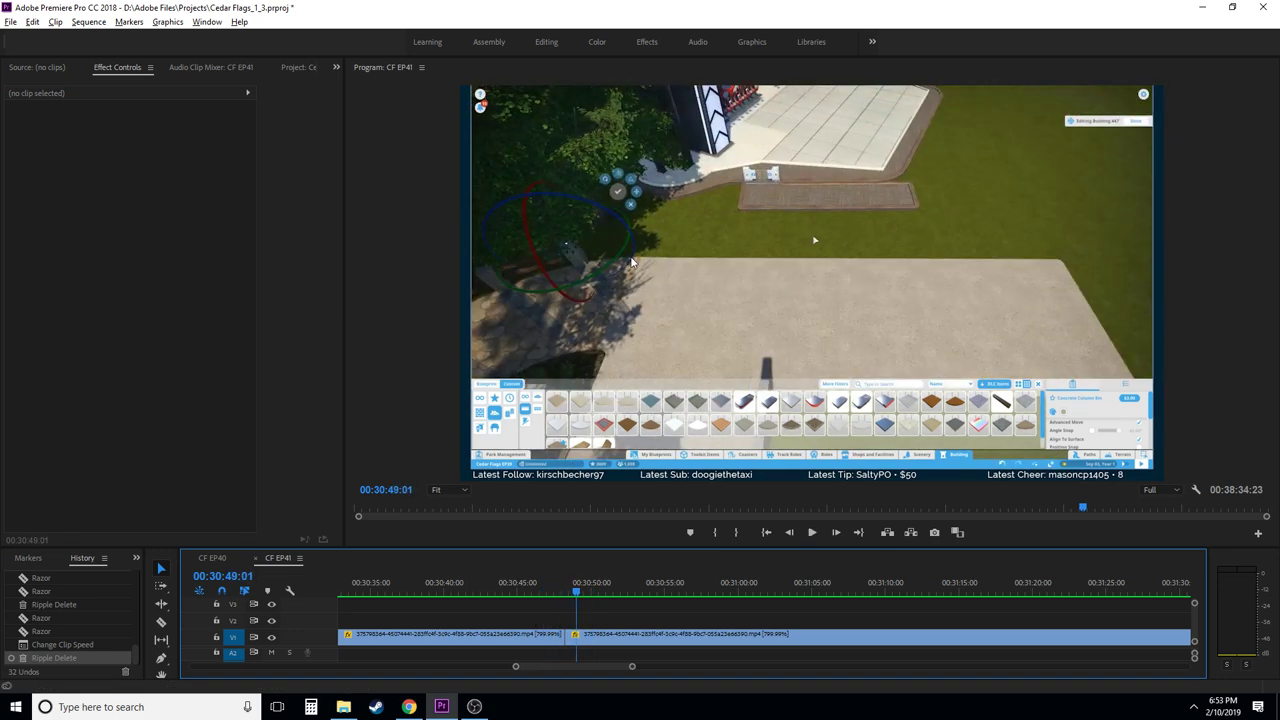
click(544, 597)
key(space)
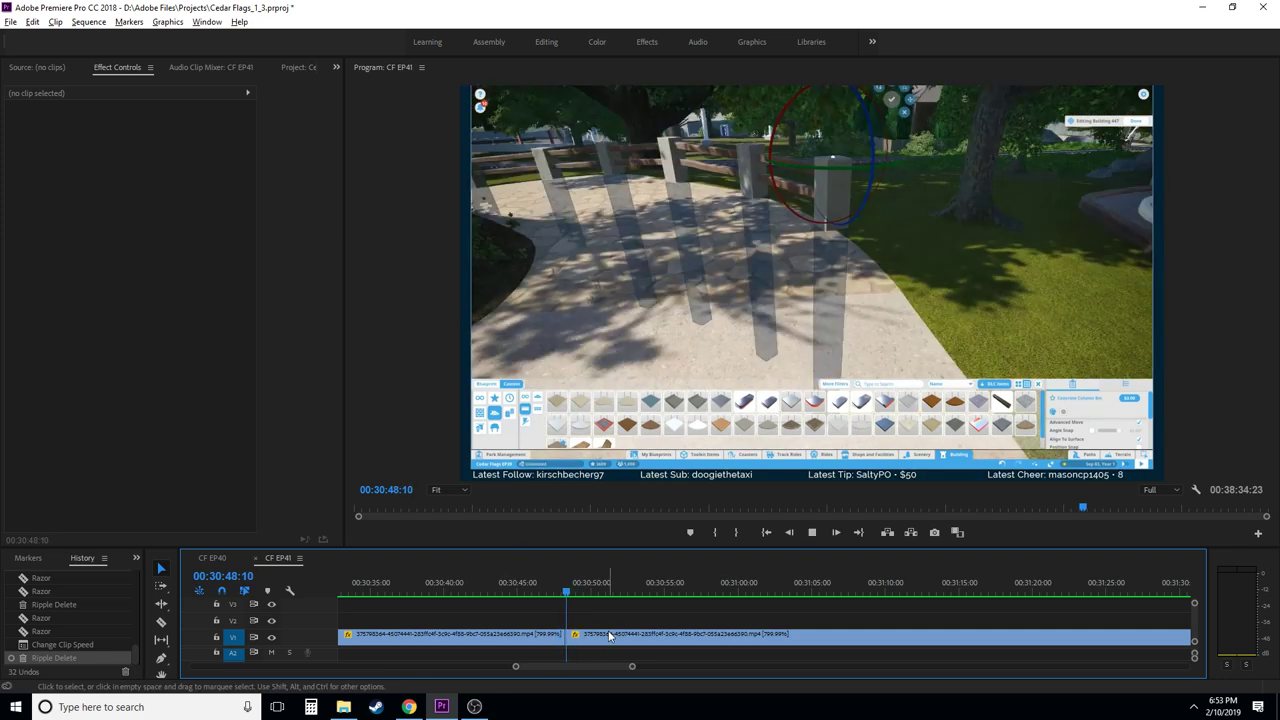
key(space)
- Split the V1 clip at 00:30:54:02 and ripple delete the piece starting at 00:30:48:09
mouse_move(642, 596)
mouse_down()
mouse_move(692, 592)
mouse_move(652, 601)
mouse_up()
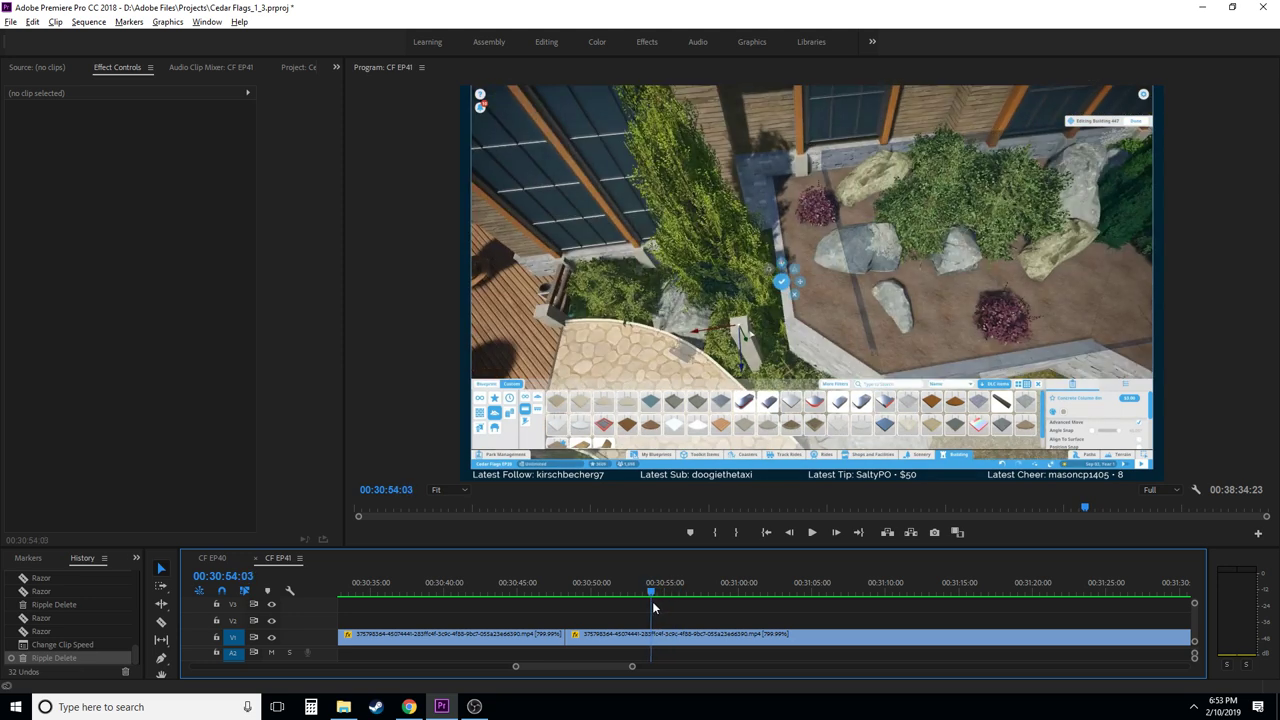
key(ctrl+k)
click(630, 640)
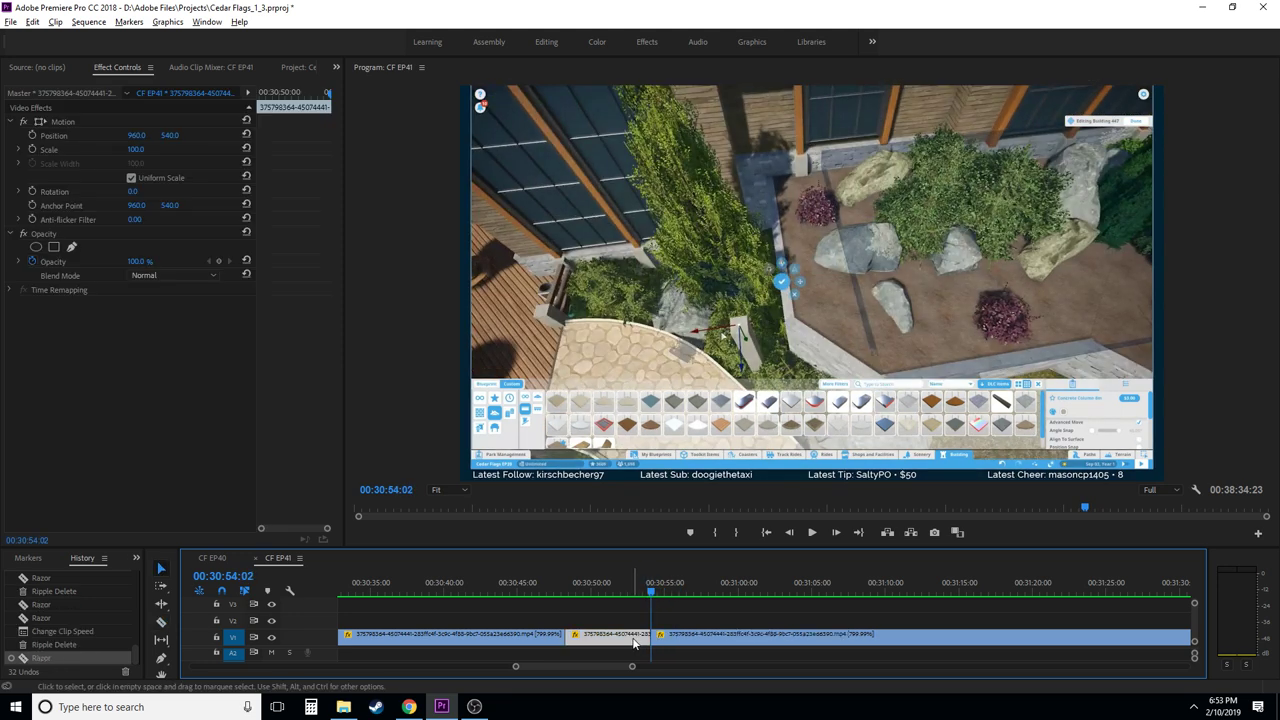
key(/)
key(shift+Delete)
- Clear the sequence's in and out points and play across the new join at 00:30:48:09
right_click(601, 589)
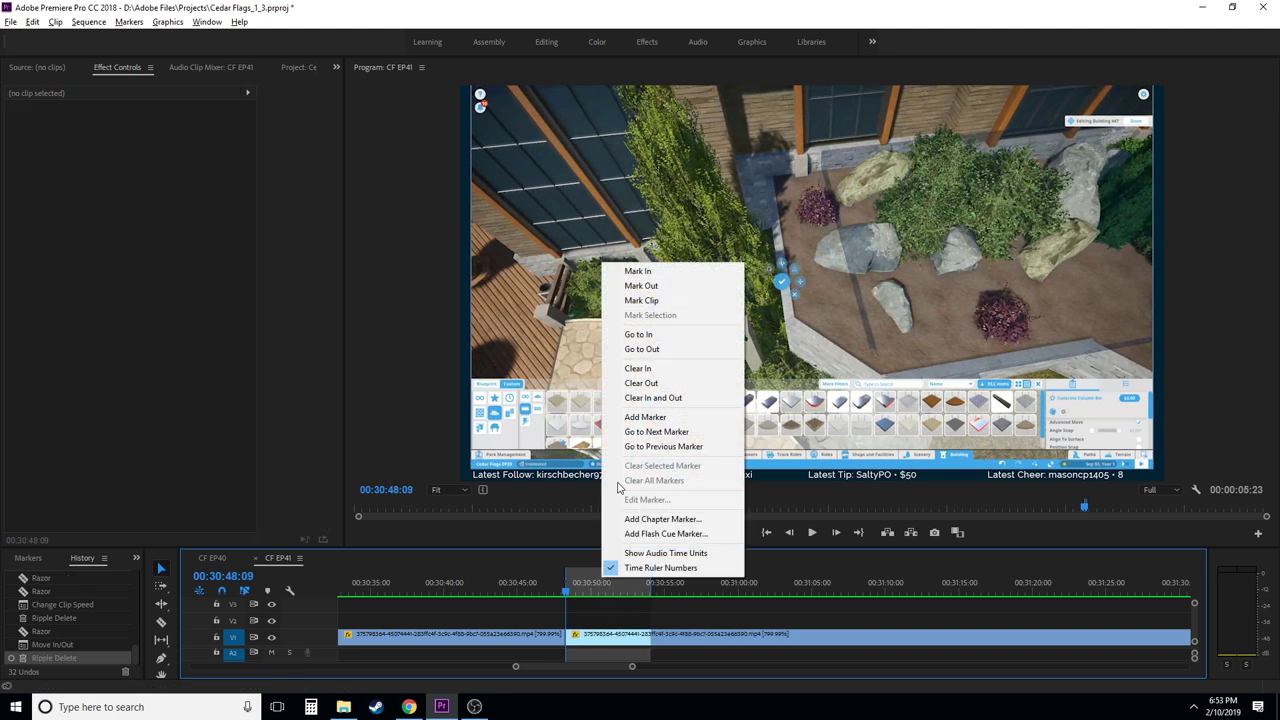
click(647, 400)
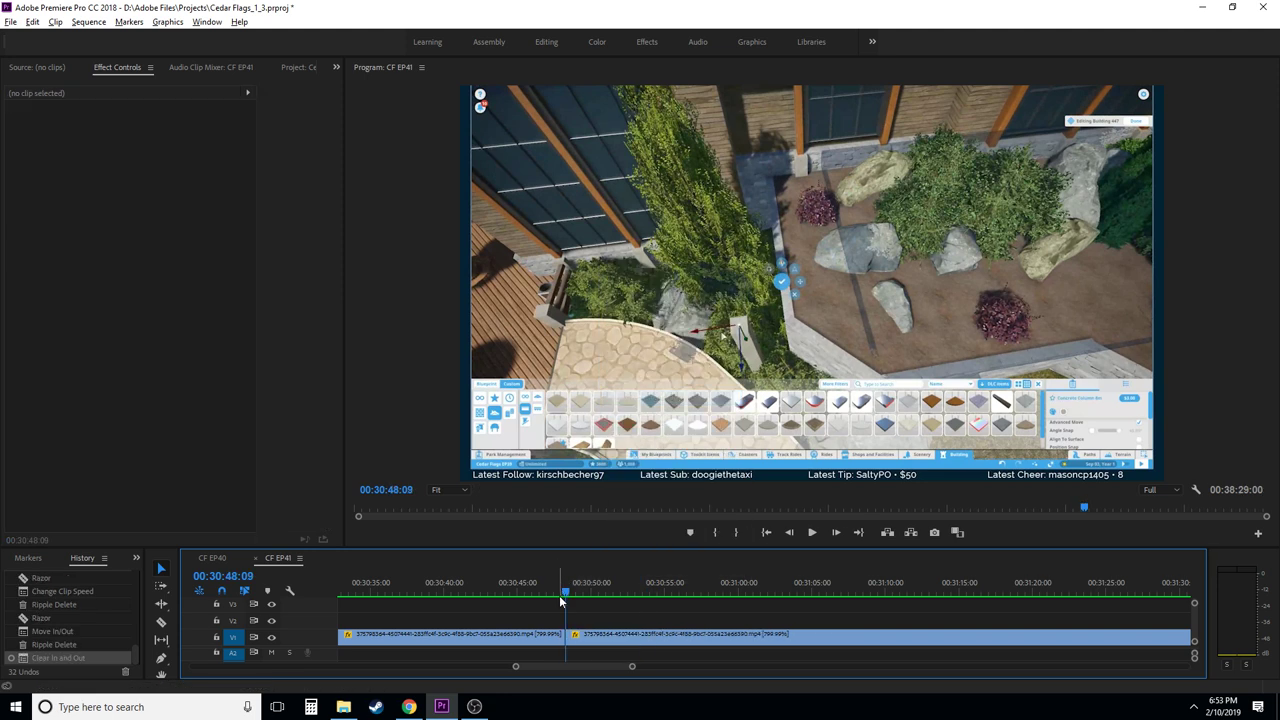
click(558, 596)
key(space)
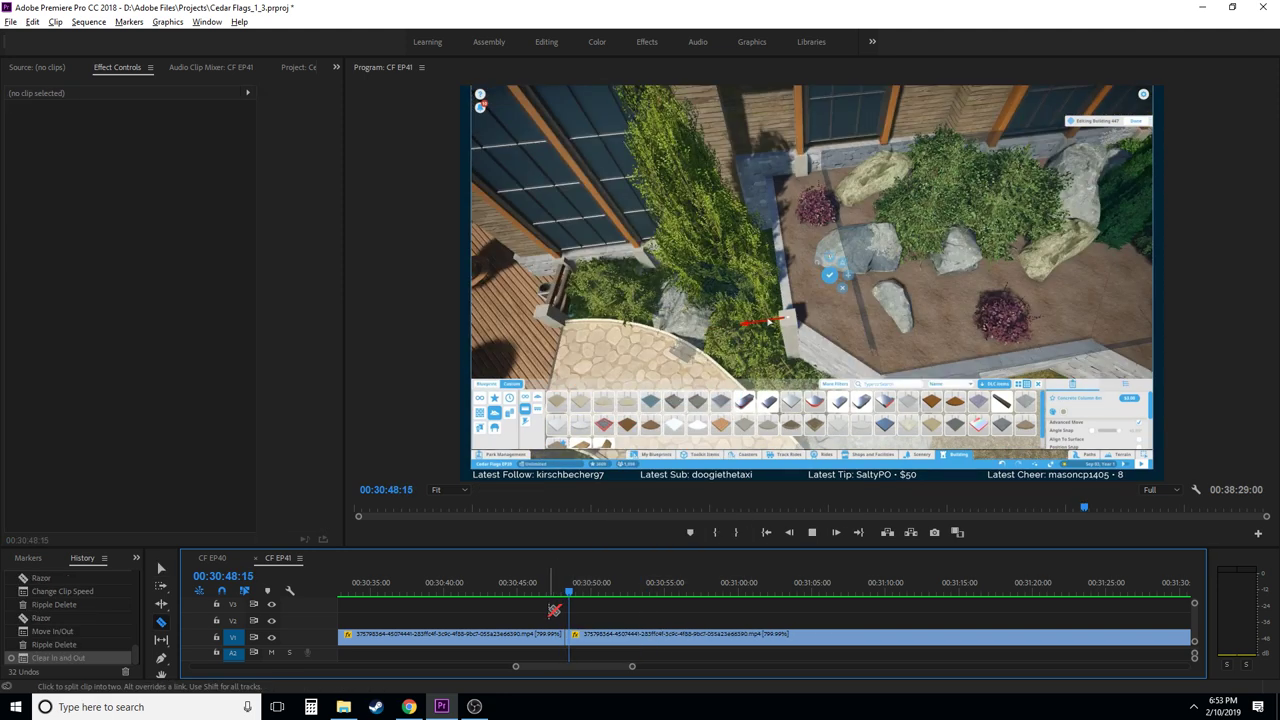
key(space)
- Scan the lamp placement footage and split the V1 clip at 00:30:56:14, where the square lamp strip is on the wall post
key(space)
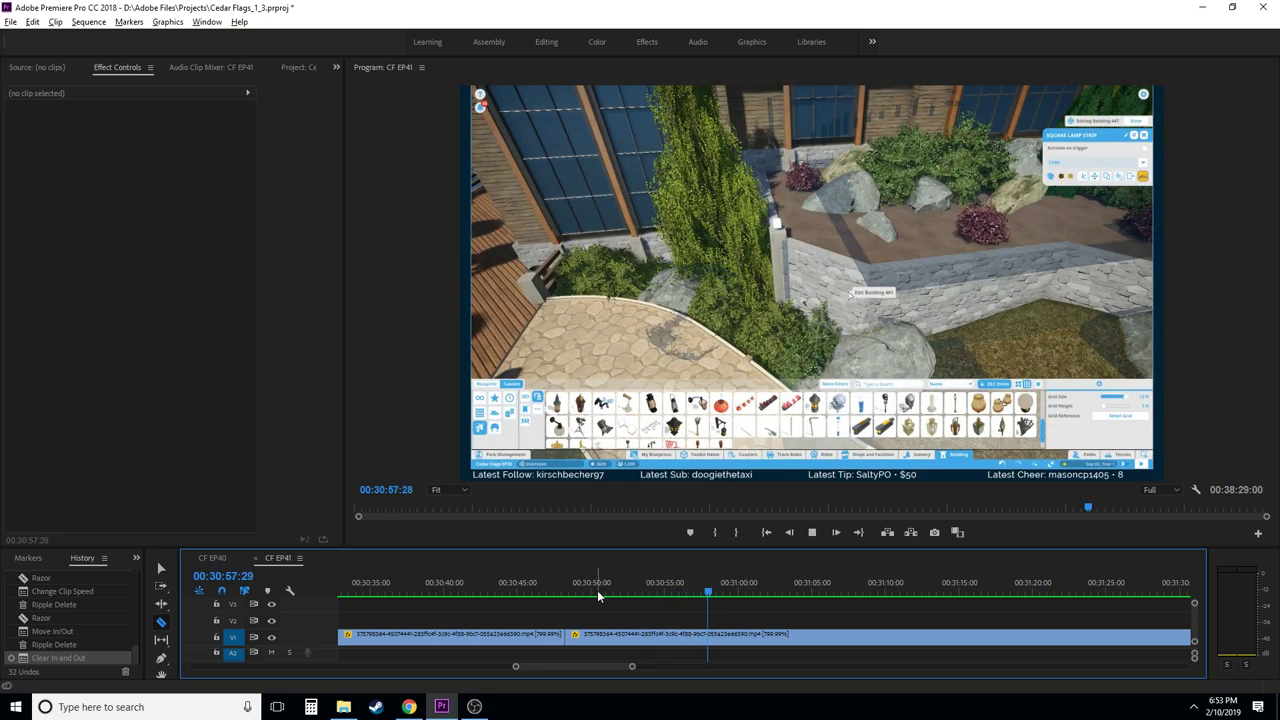
key(space)
key(j)
key(j)
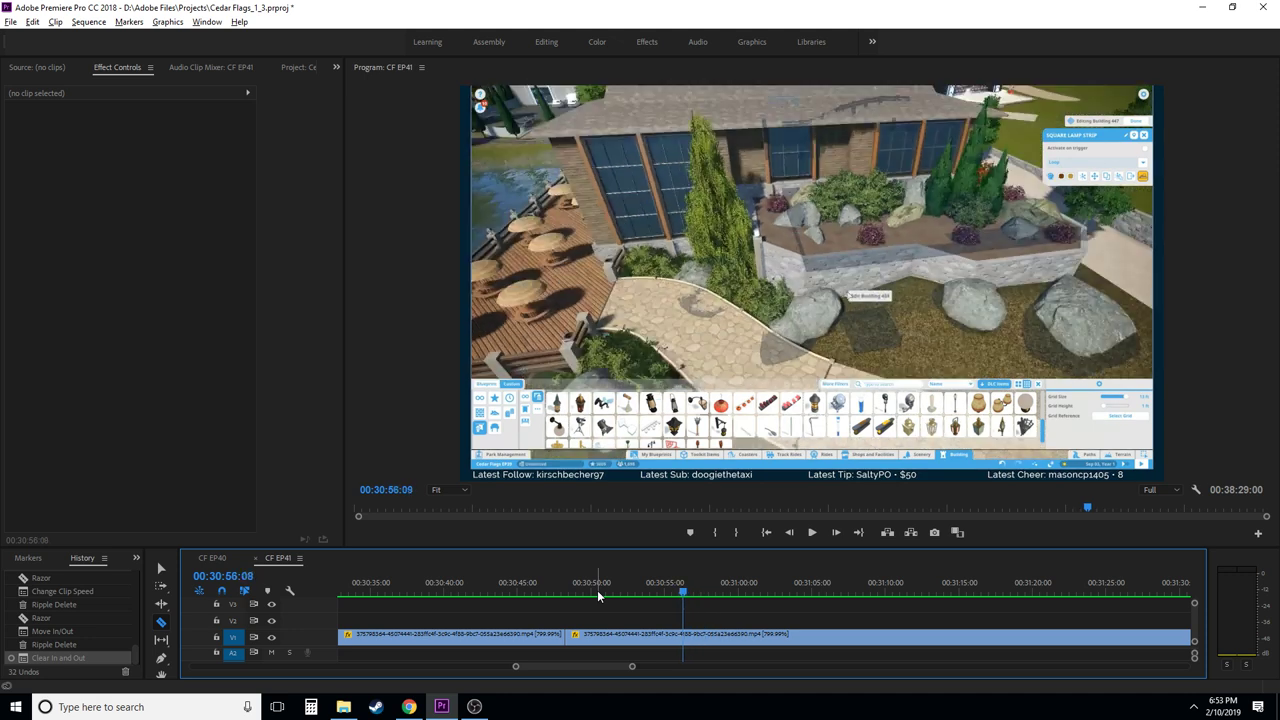
key(space)
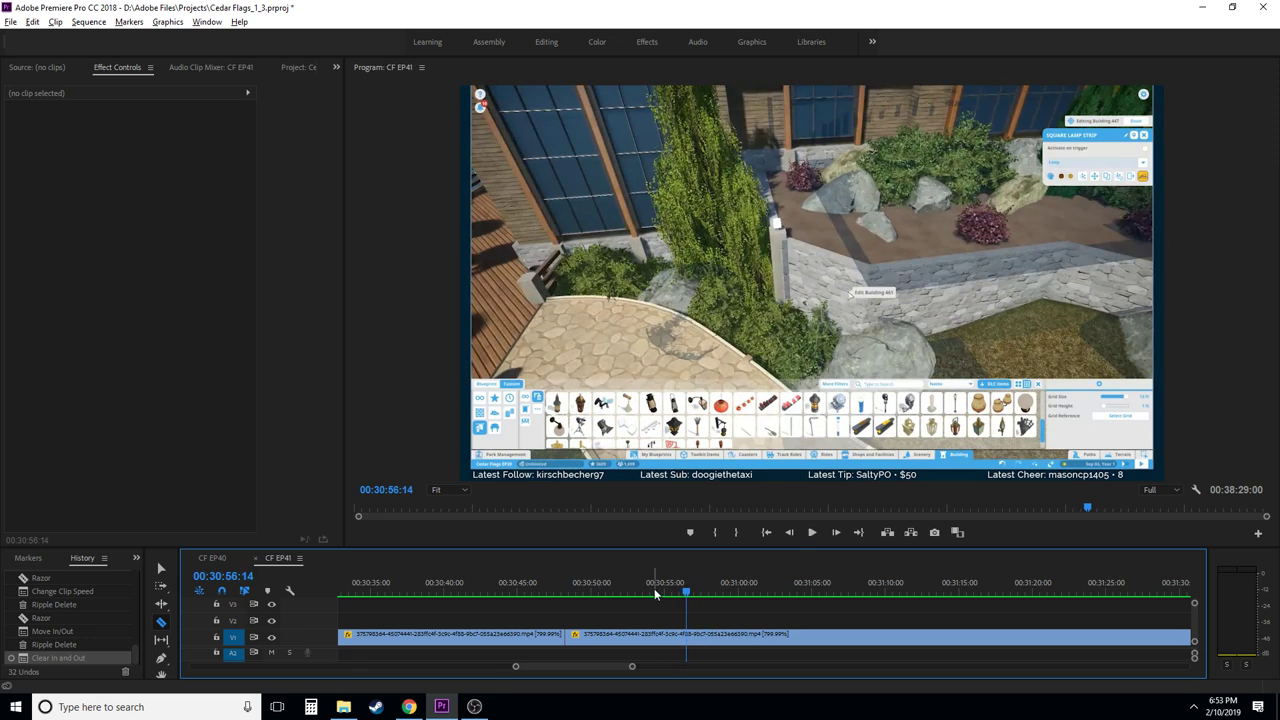
click(690, 645)
- Split the V1 clip again at 00:30:58:22 and ripple delete the piece starting at 00:30:56:14
scroll(590, 621, down, 2)
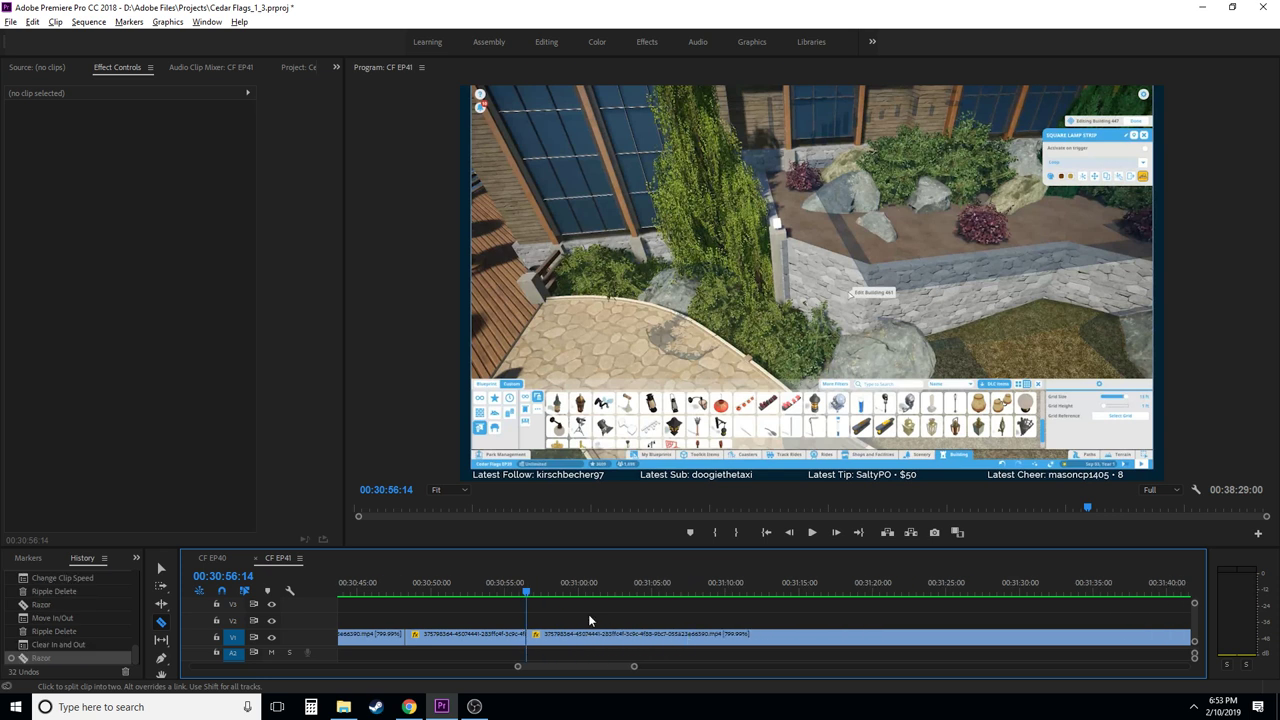
mouse_move(563, 593)
mouse_down()
mouse_move(606, 592)
mouse_move(586, 603)
mouse_move(555, 593)
mouse_up()
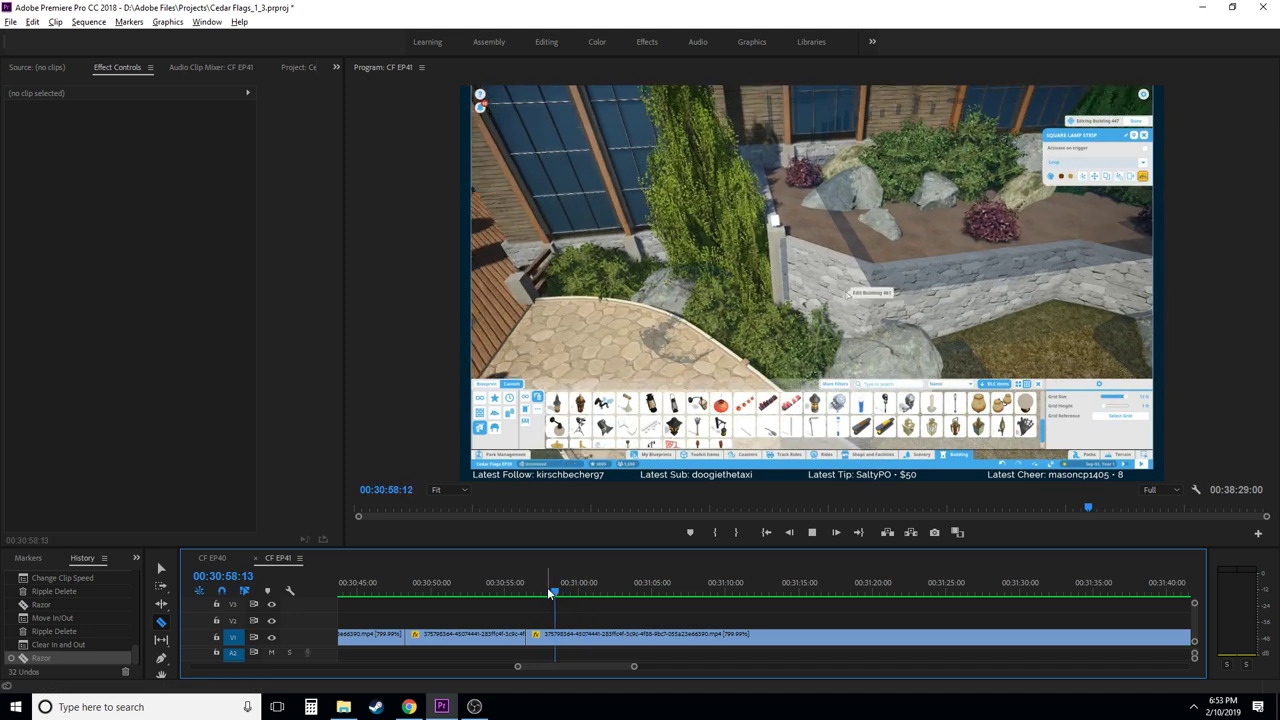
key(space)
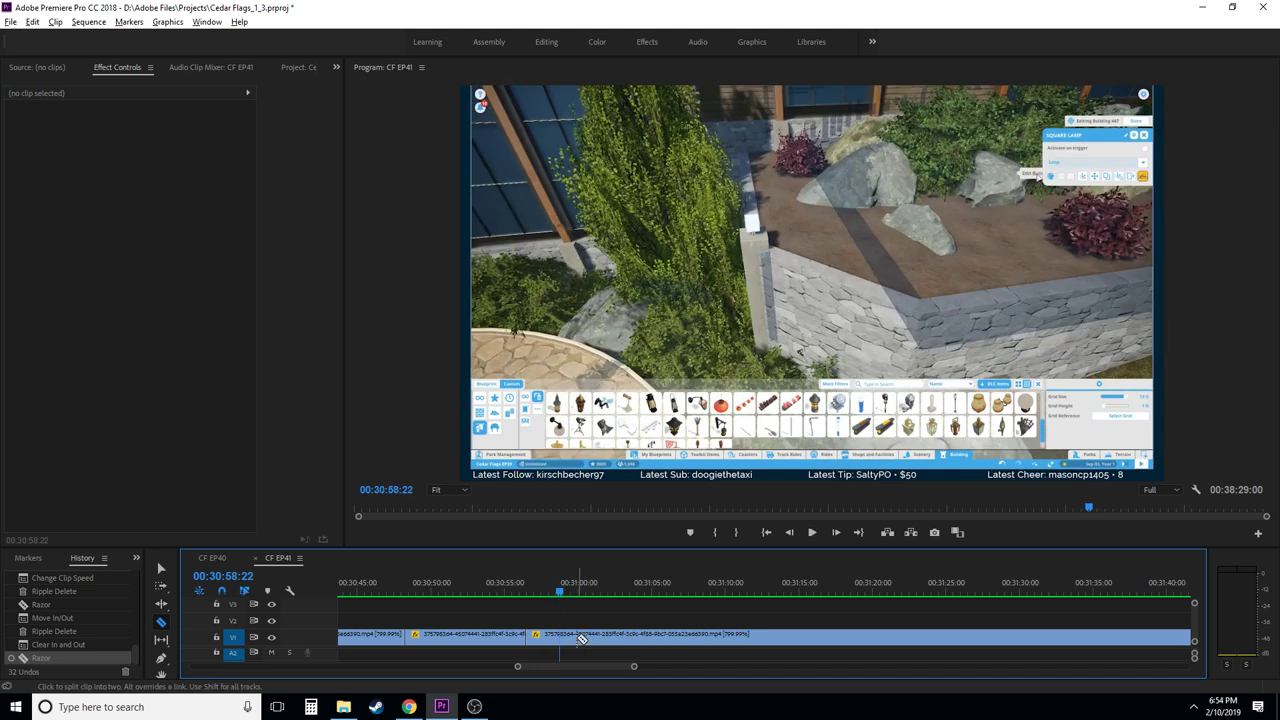
click(559, 636)
key(v)
click(545, 636)
key(shift+Delete)
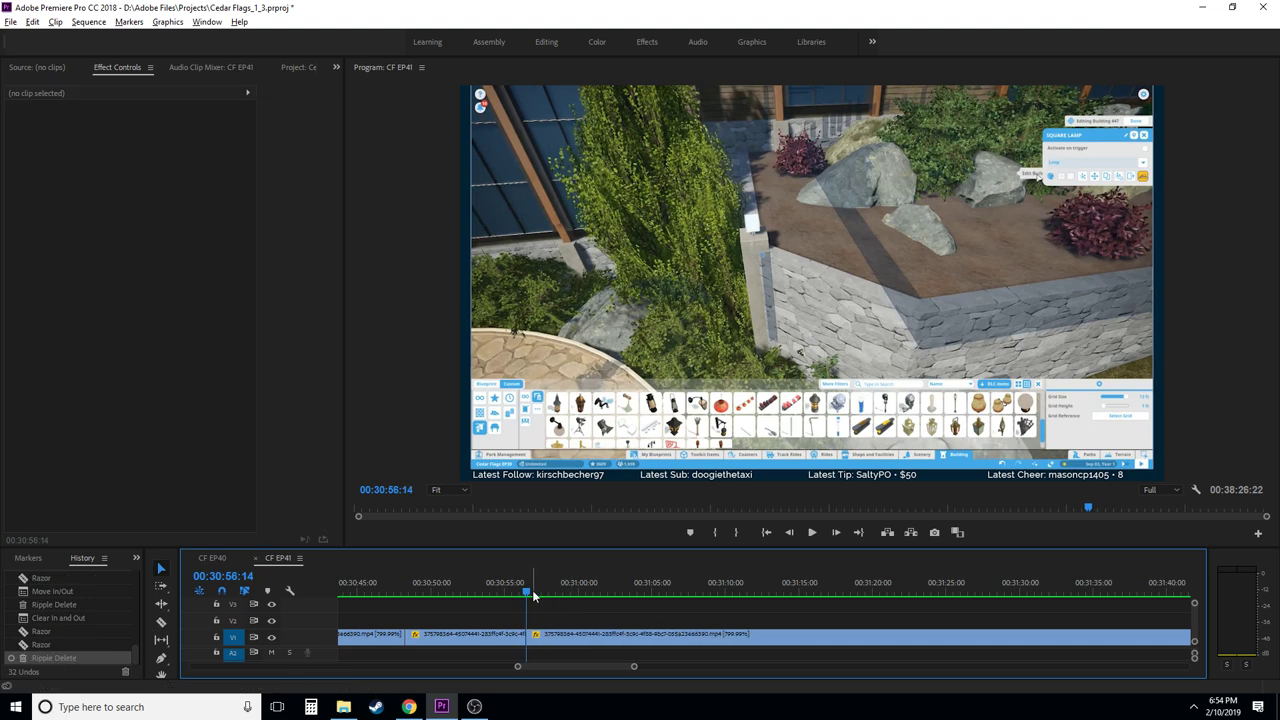
- Play on through the lamp placement and split the V1 clip at 00:31:12:02, before the wall lamp is rotated
drag(534, 596, 511, 604)
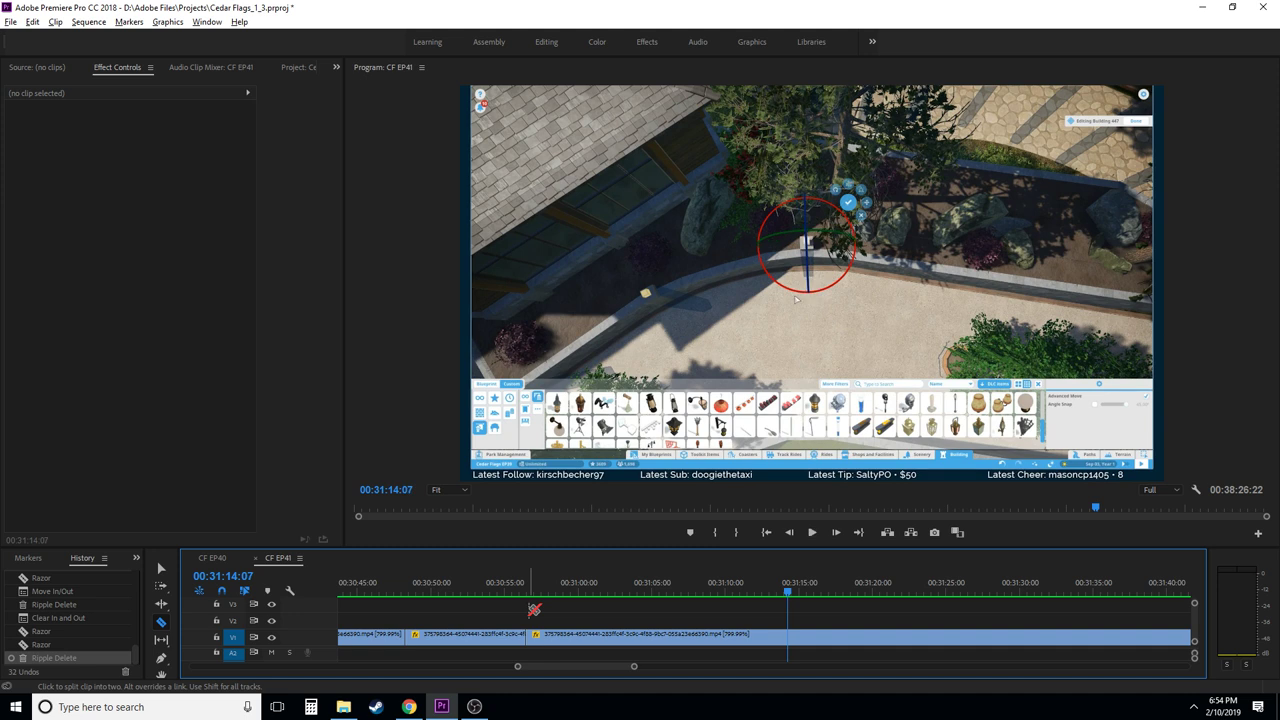
key(j)
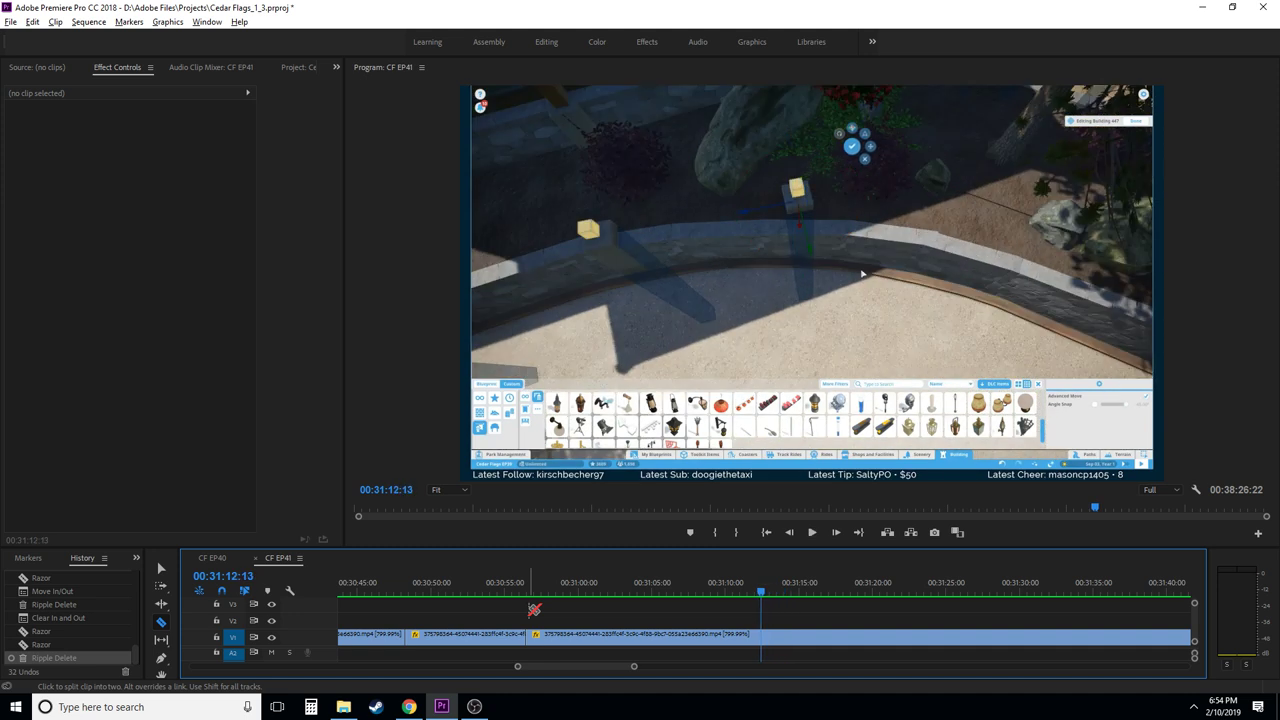
key(Left)
click(759, 634)
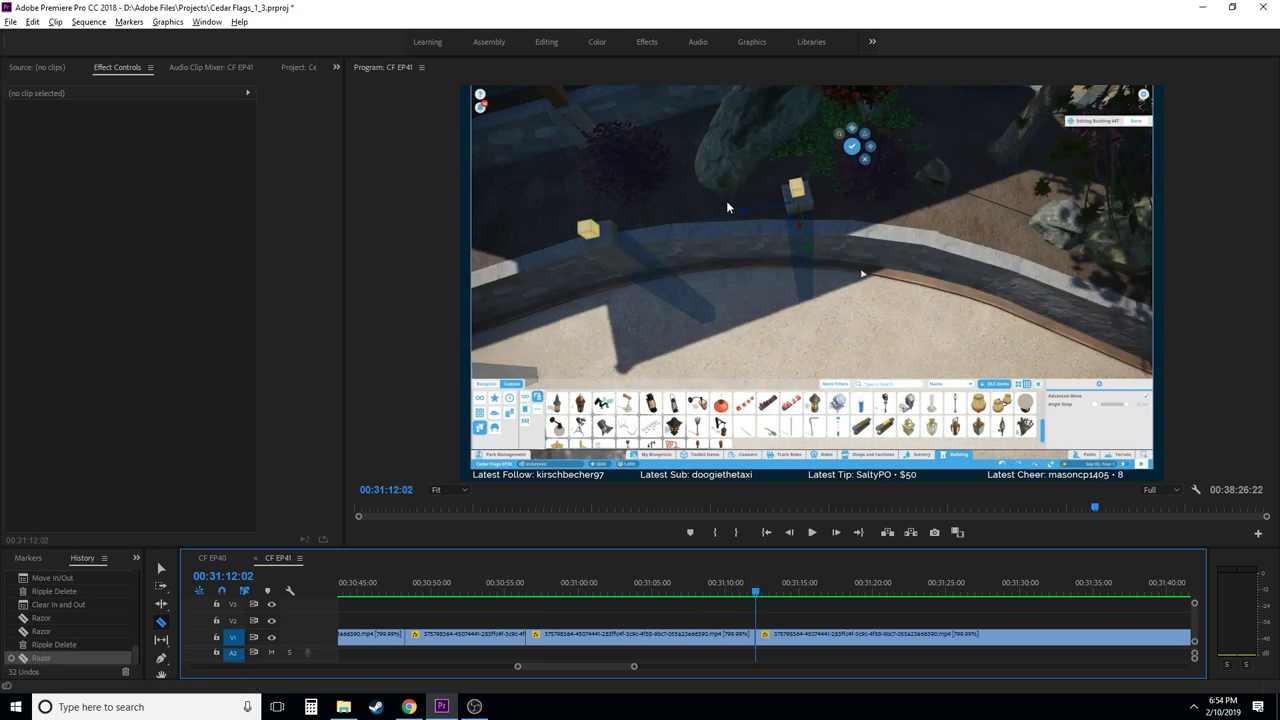
- Split the V1 clip at 00:31:12:27 and ripple delete the short lamp rotation piece starting at 00:31:12:02
click(730, 592)
key(space)
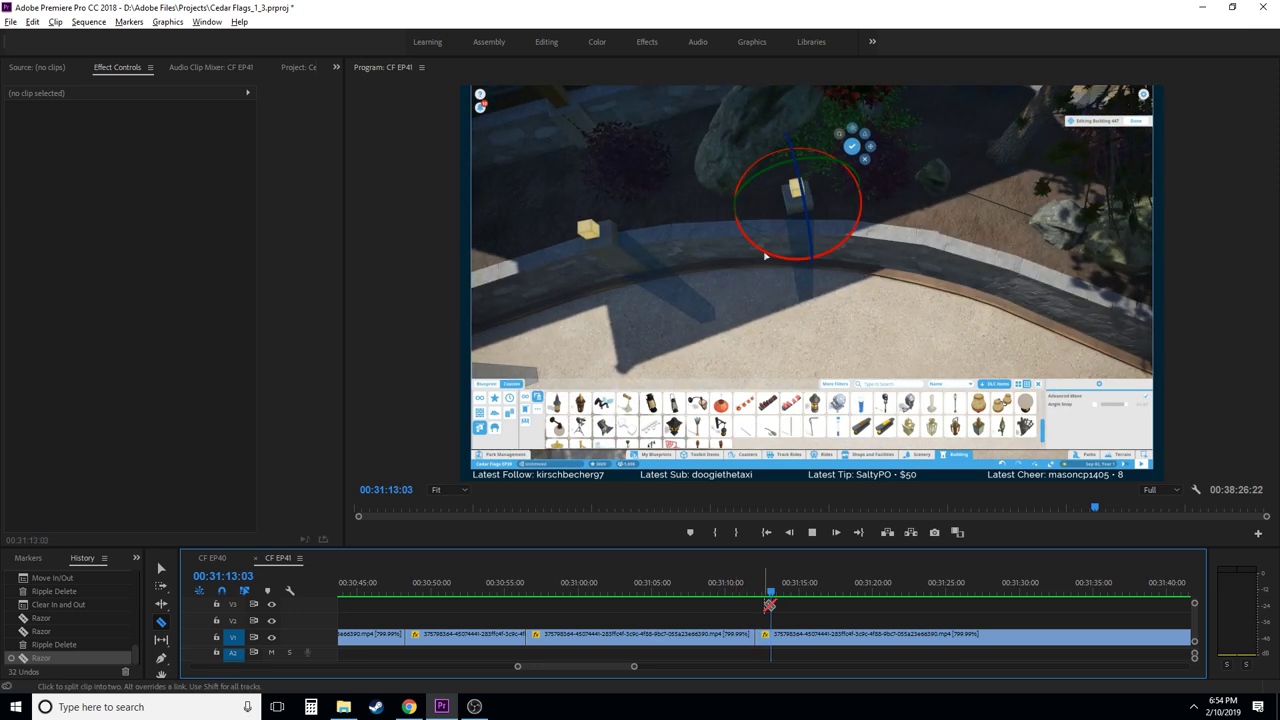
key(space)
drag(781, 587, 768, 593)
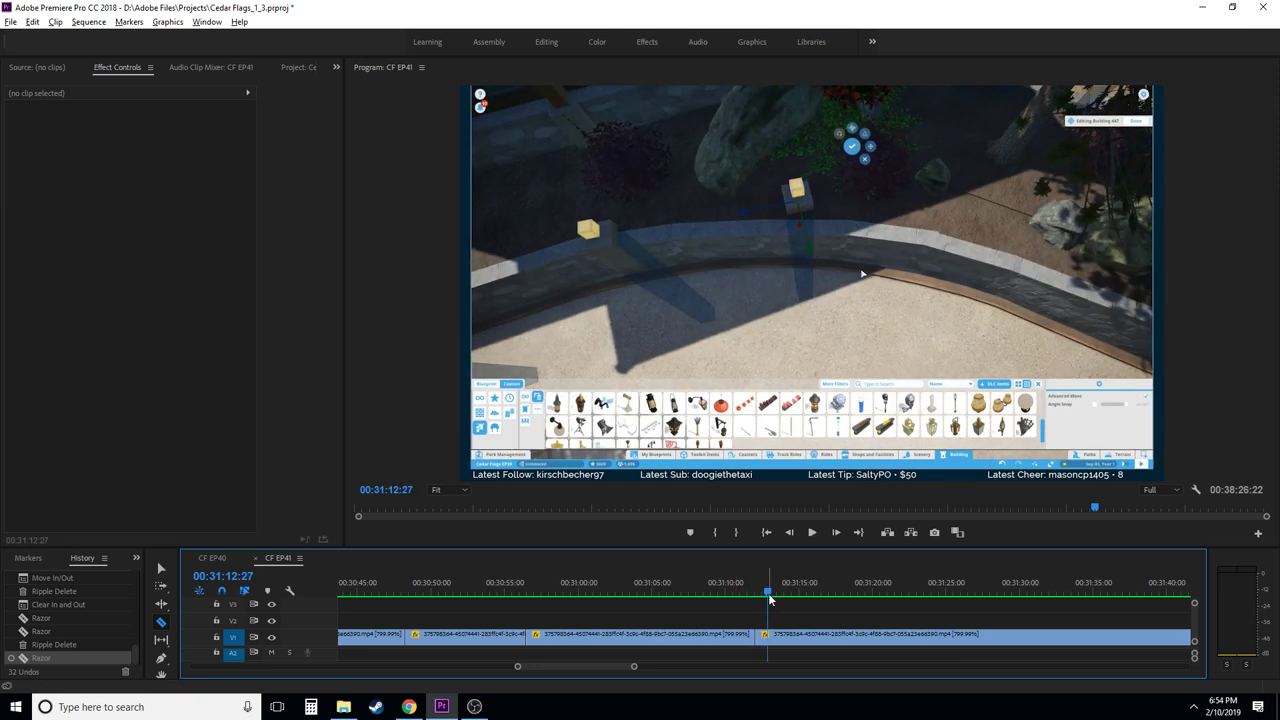
click(768, 637)
key(v)
click(764, 637)
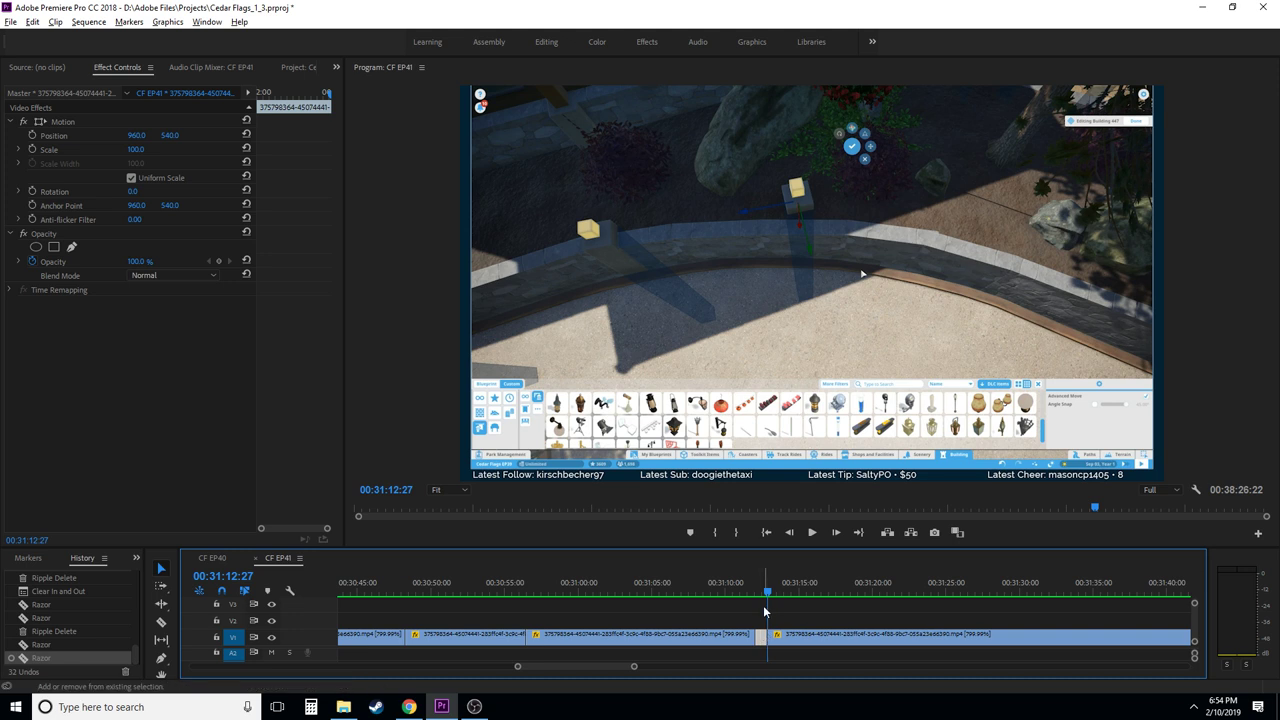
key(shift+Delete)
- Play from just before the last cut and split the V1 clip at 00:31:25:10, in the view of lamps along the stone wall
click(737, 585)
key(c)
key(space)
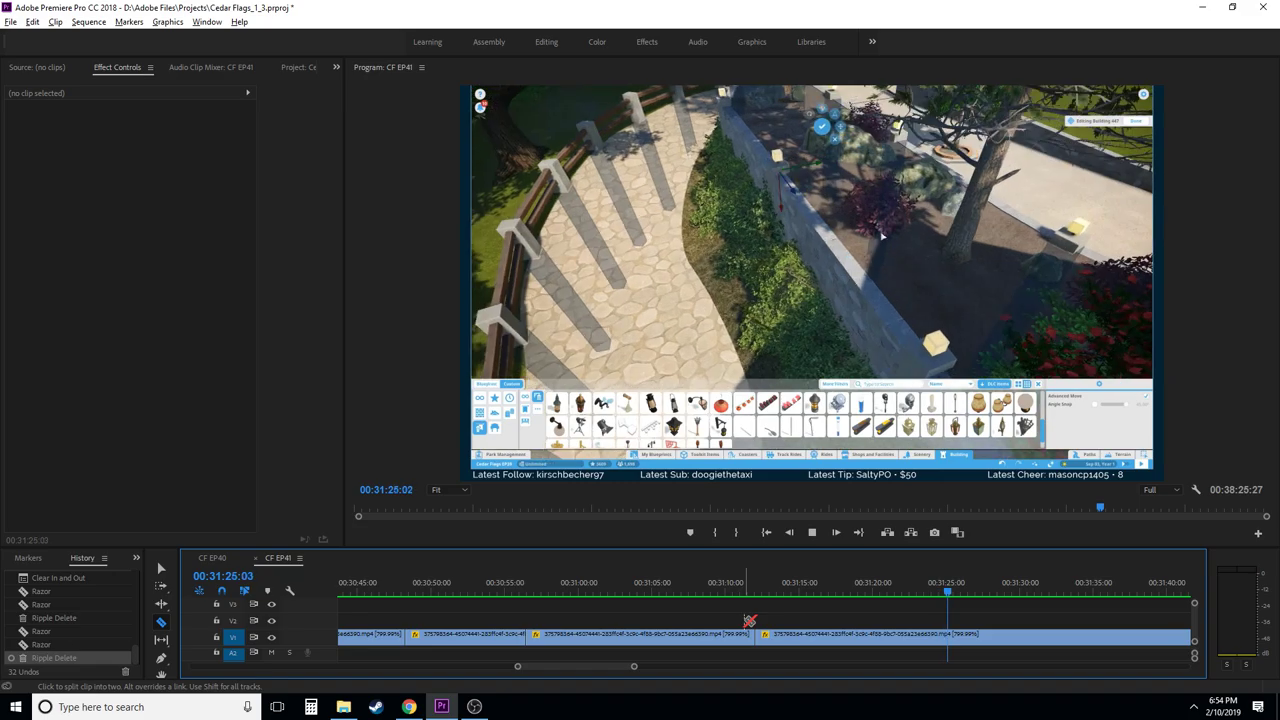
key(space)
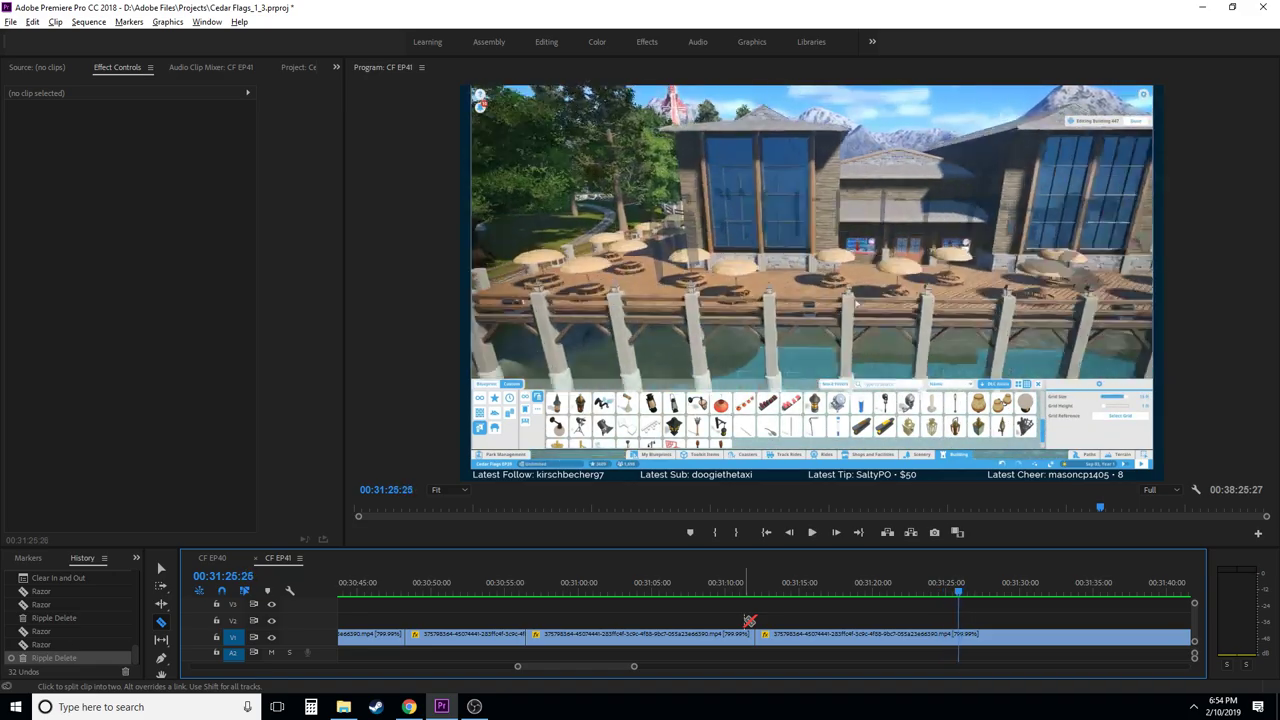
key(Left)
key(Left)
key(Left)
key(Left)
key(Left)
key(Left)
key(Left)
key(Left)
key(Left)
key(Left)
key(Left)
key(Left)
key(Left)
key(Left)
key(Left)
key(Left)
key(Left)
key(Left)
key(Left)
key(Left)
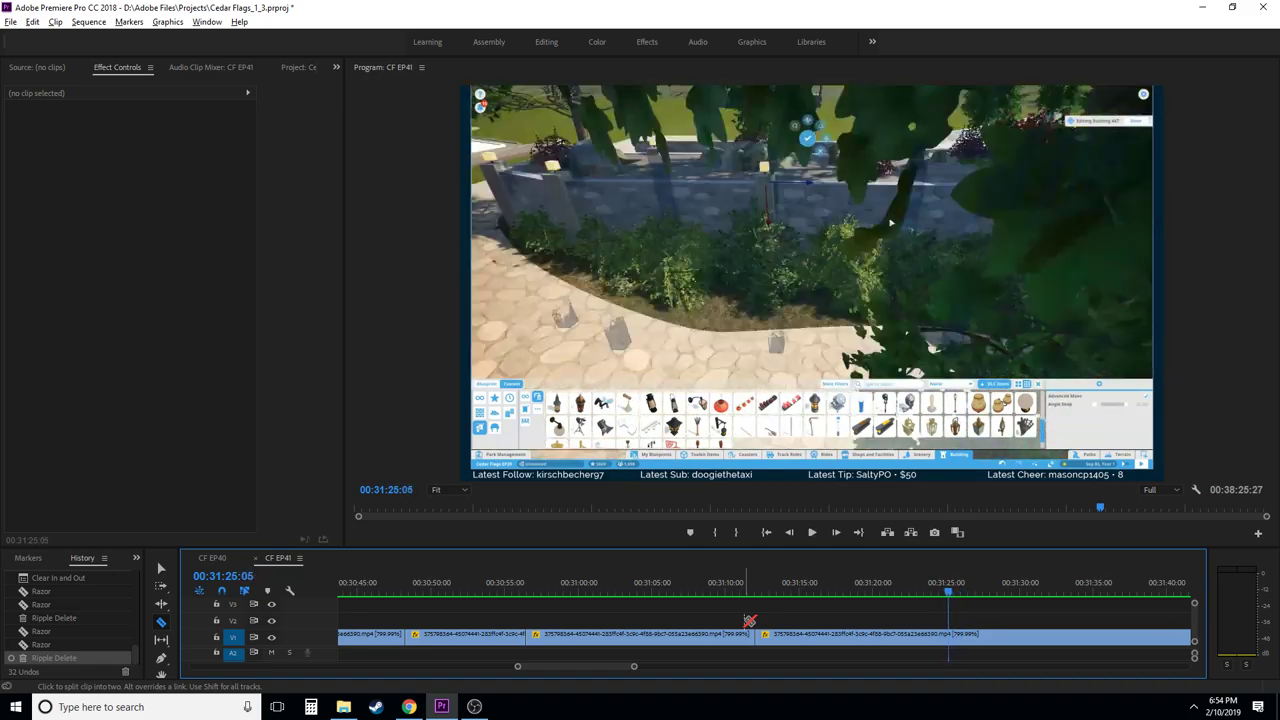
key(Right)
key(Right)
key(Right)
key(Right)
key(Right)
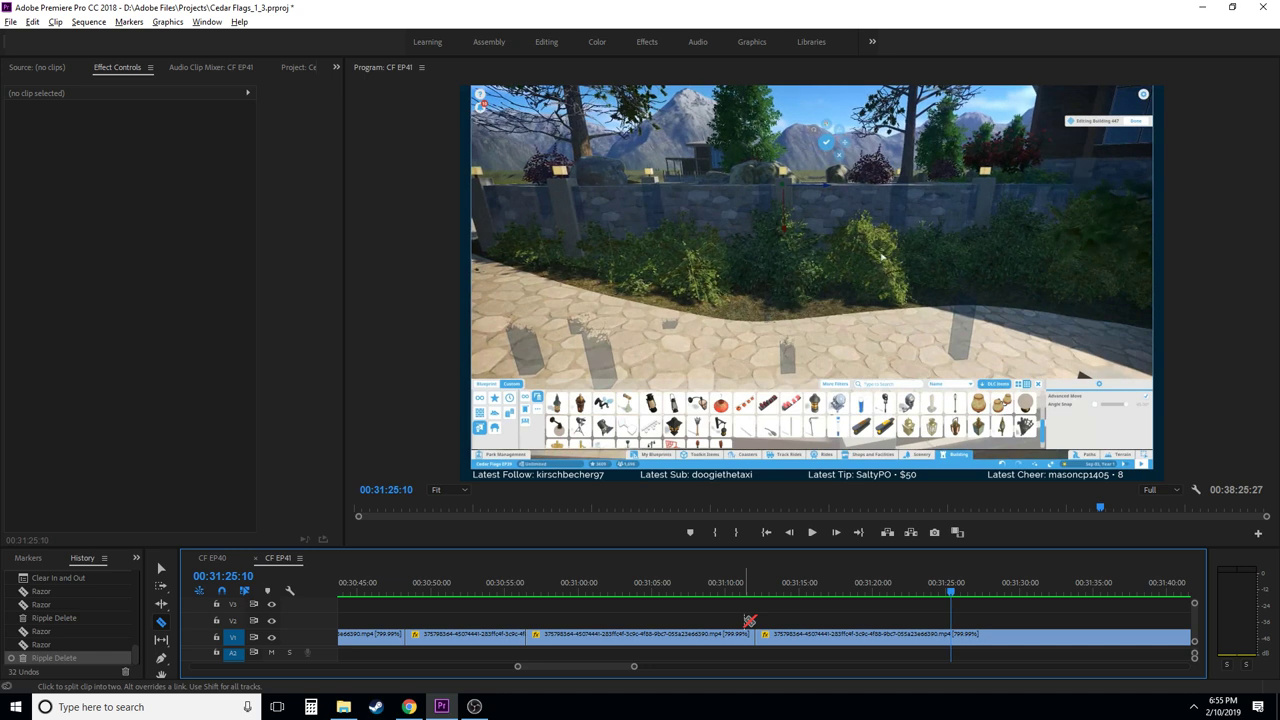
click(953, 641)
- Scan the waterfront deck flyover and split the V1 clip at 00:31:29:29, at the deck's corner fence post
scroll(945, 641, down, 5)
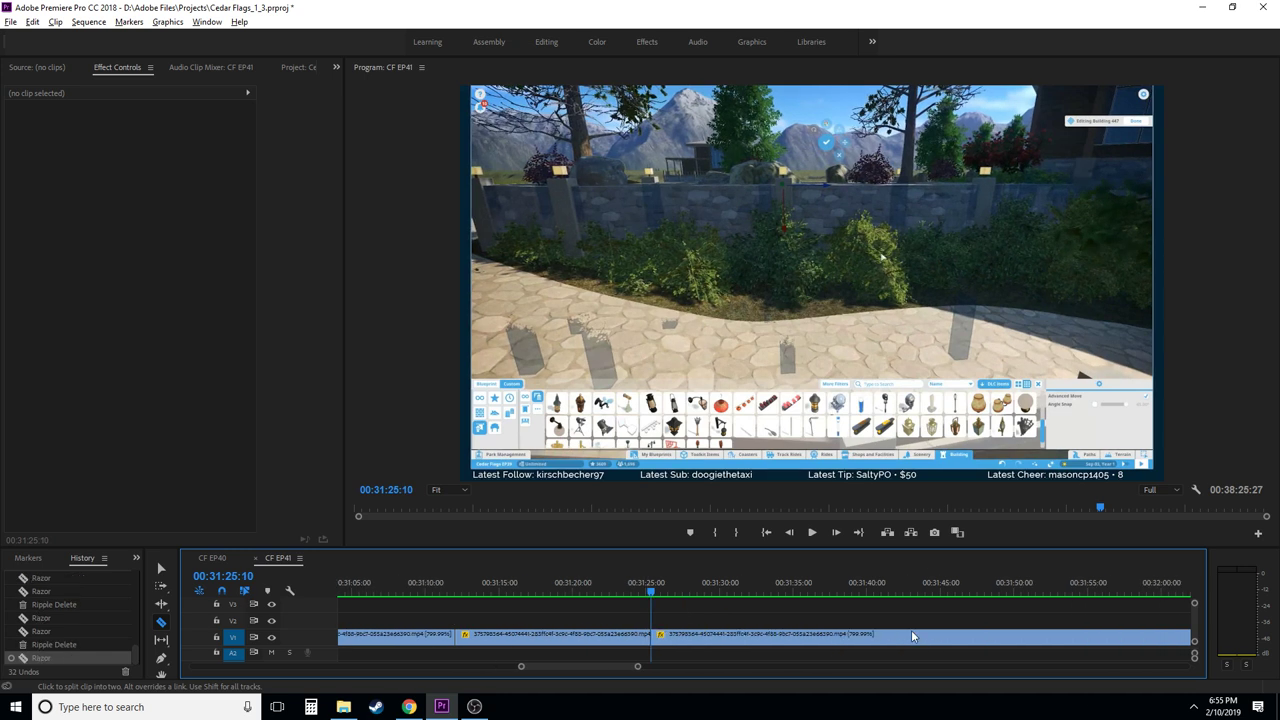
click(658, 590)
drag(658, 589, 592, 598)
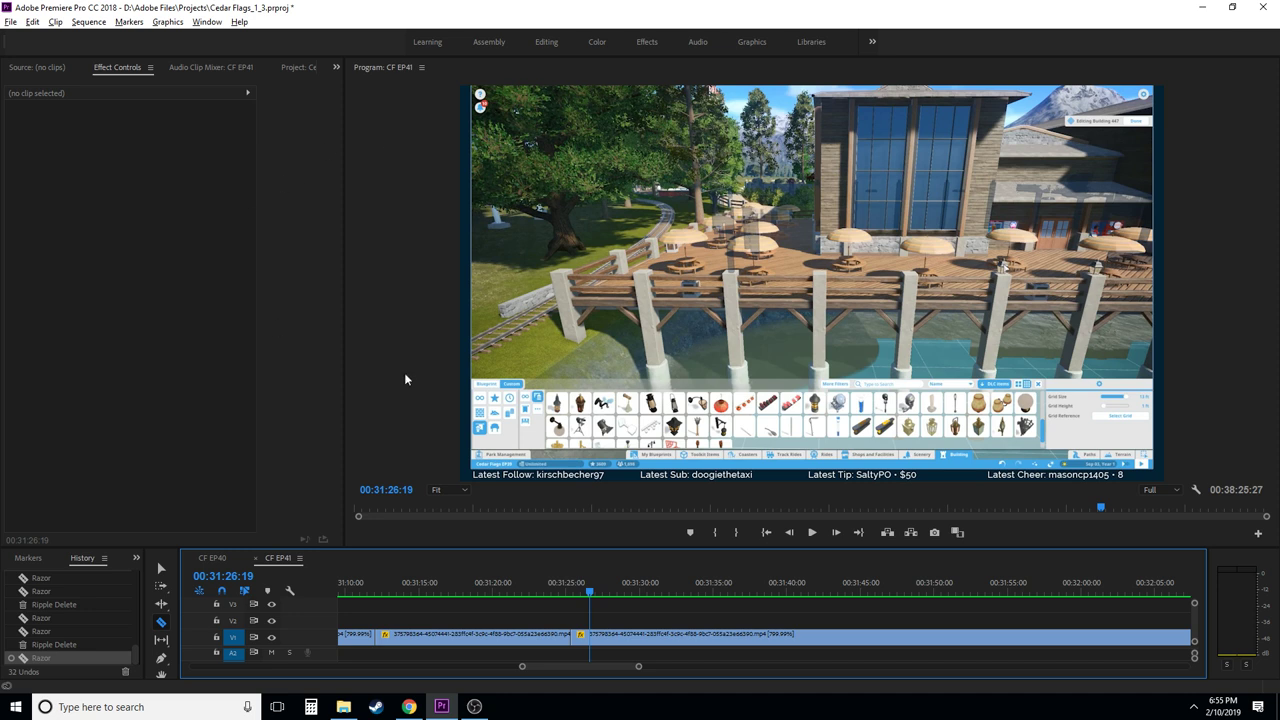
key(space)
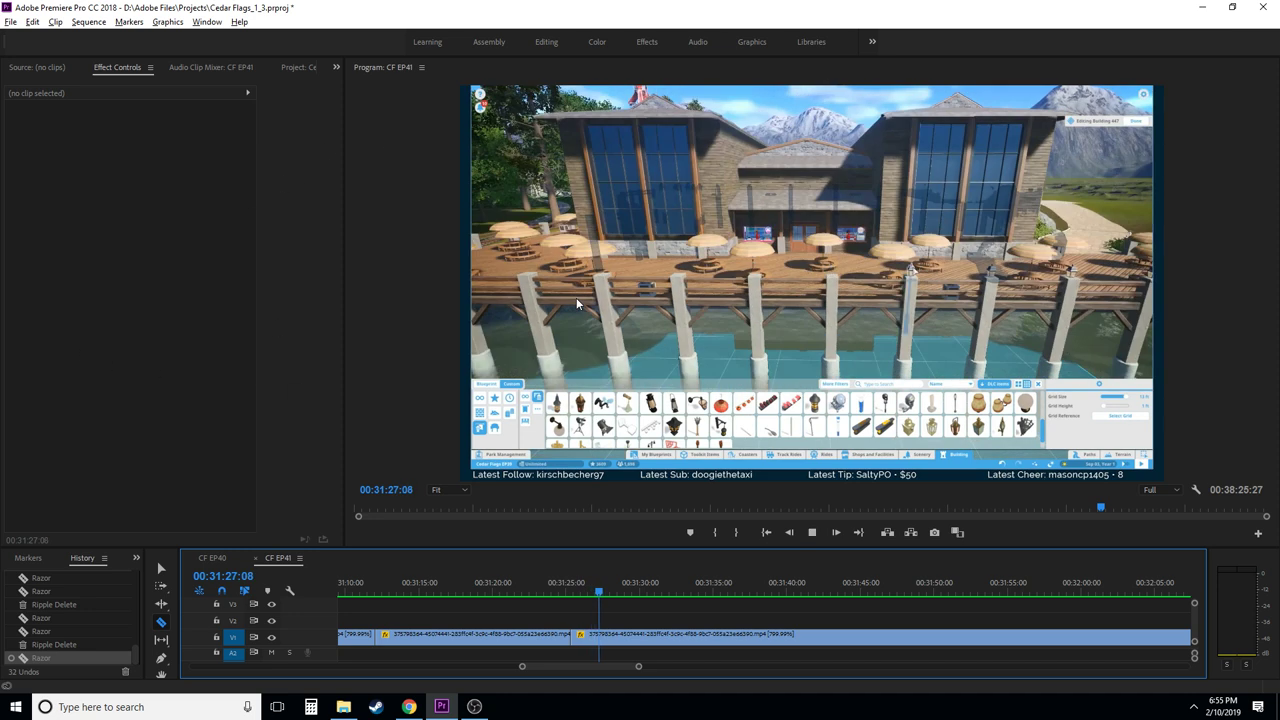
key(space)
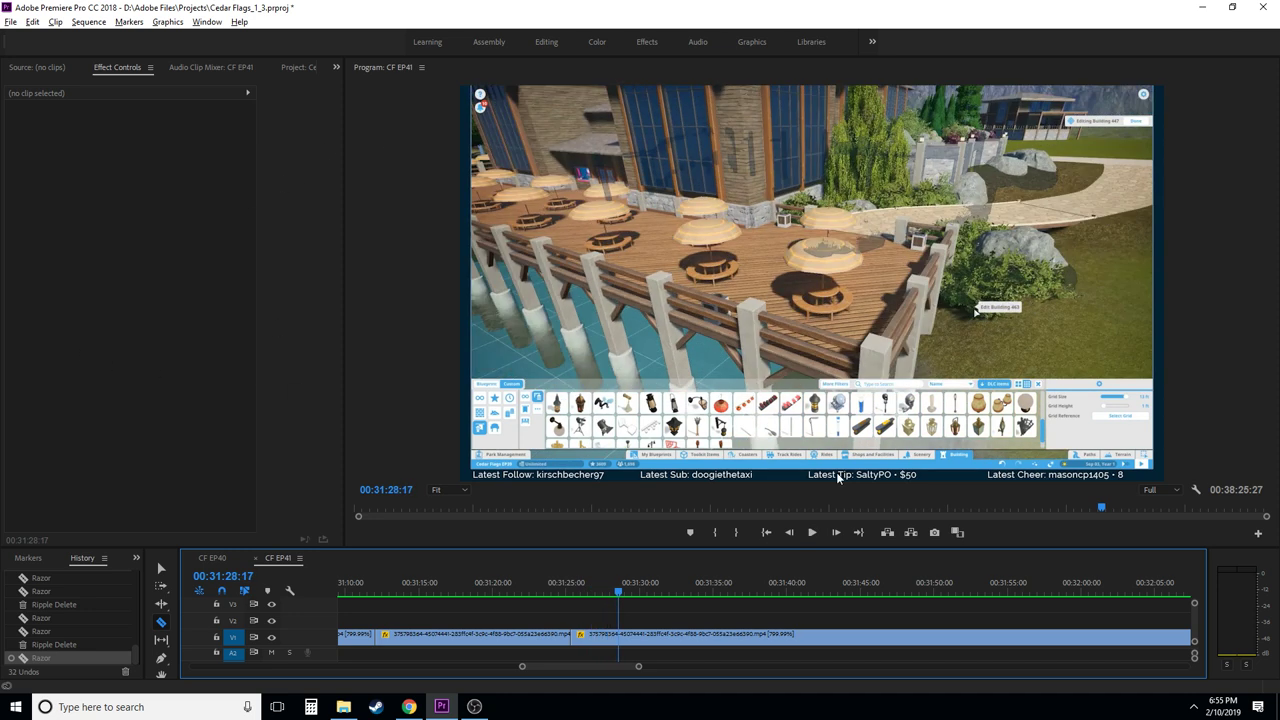
alt+scroll(640, 612, up, 2)
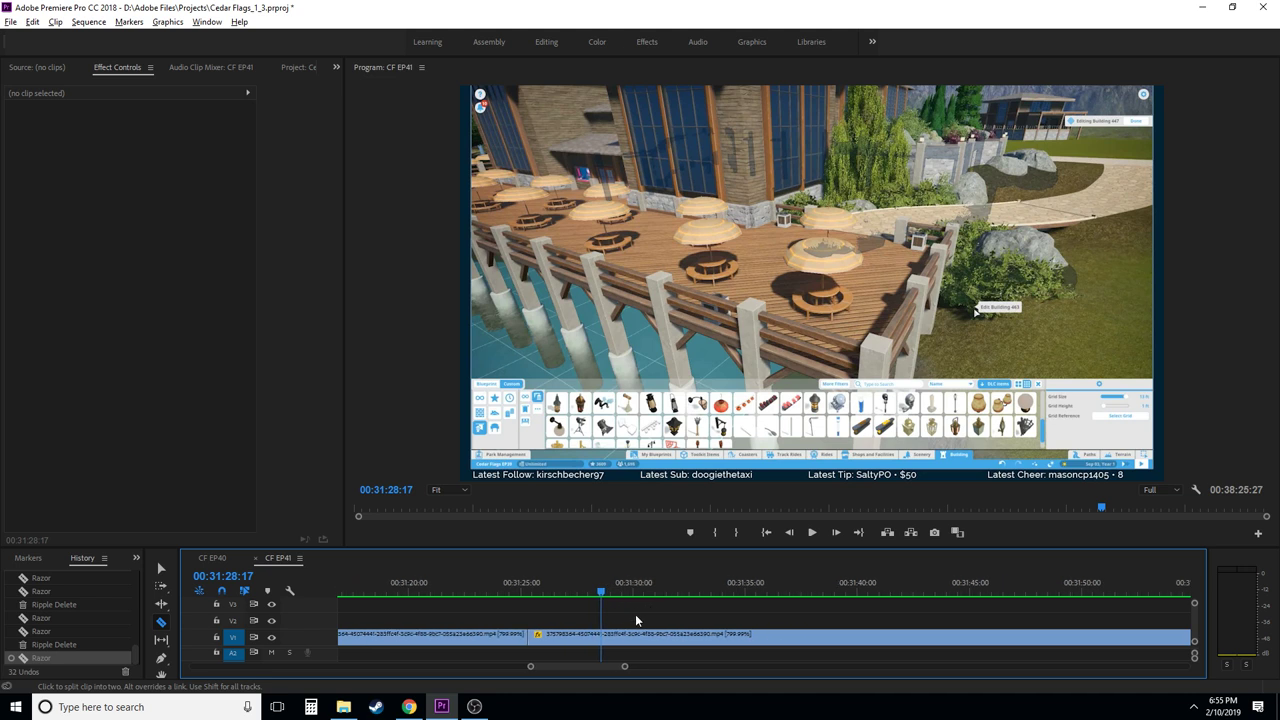
alt+scroll(623, 615, down, 2)
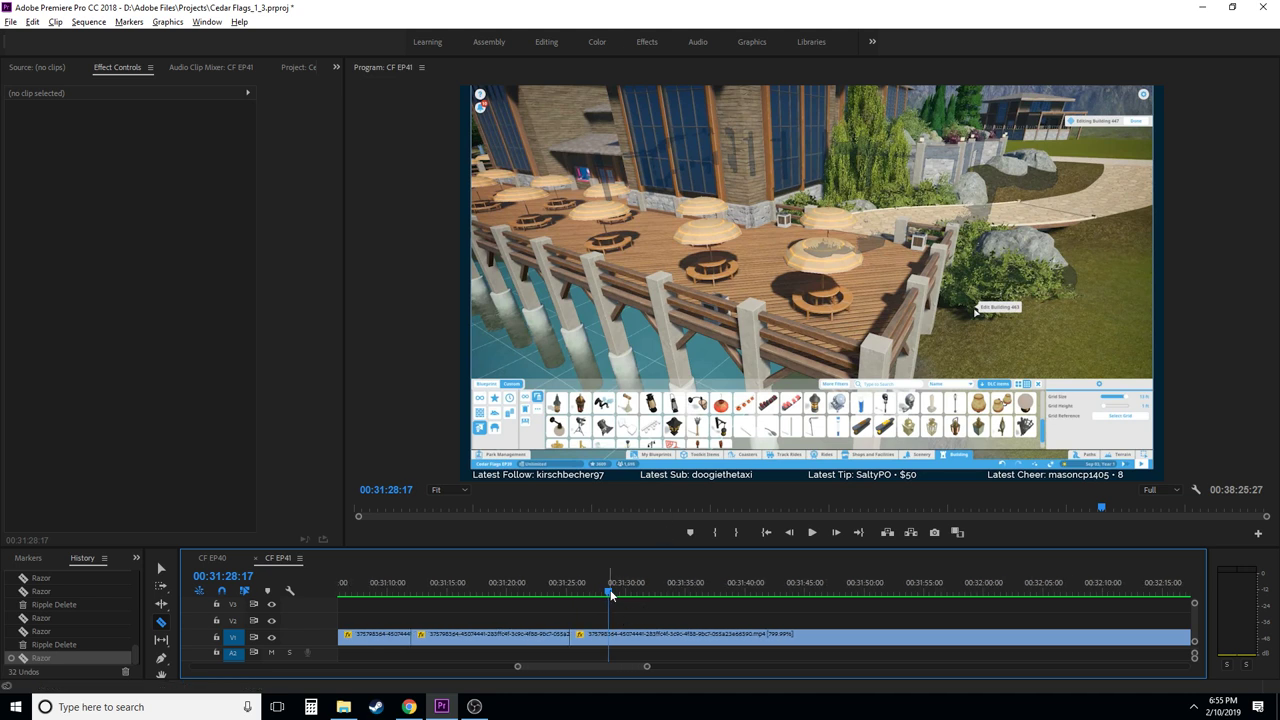
mouse_move(611, 594)
mouse_down()
mouse_move(638, 593)
mouse_move(627, 594)
mouse_up()
key(v)
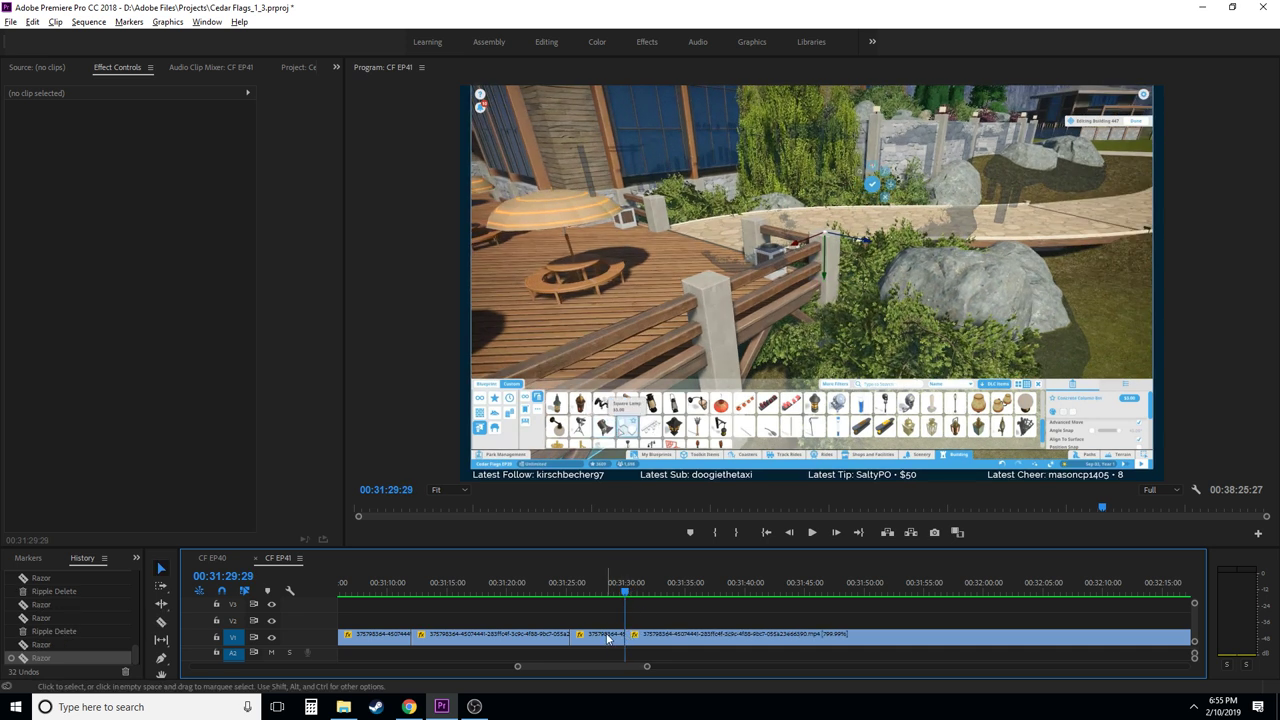
- Ripple delete the V1 piece between 00:31:25:10 and 00:31:29:29 and play across the join
click(605, 636)
key(shift+Delete)
key(space)
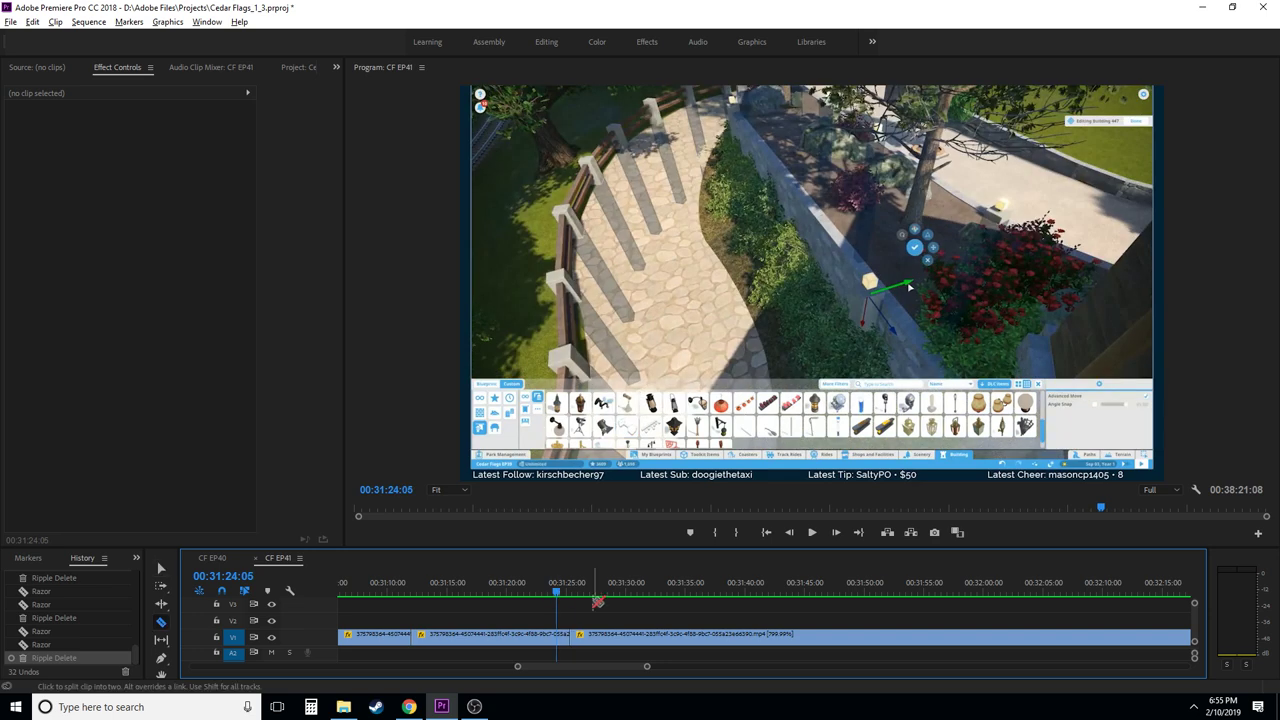
- Split the V1 clip at 00:31:46:23 and 00:32:09:26 and ripple delete the piece between the two cuts
key(c)
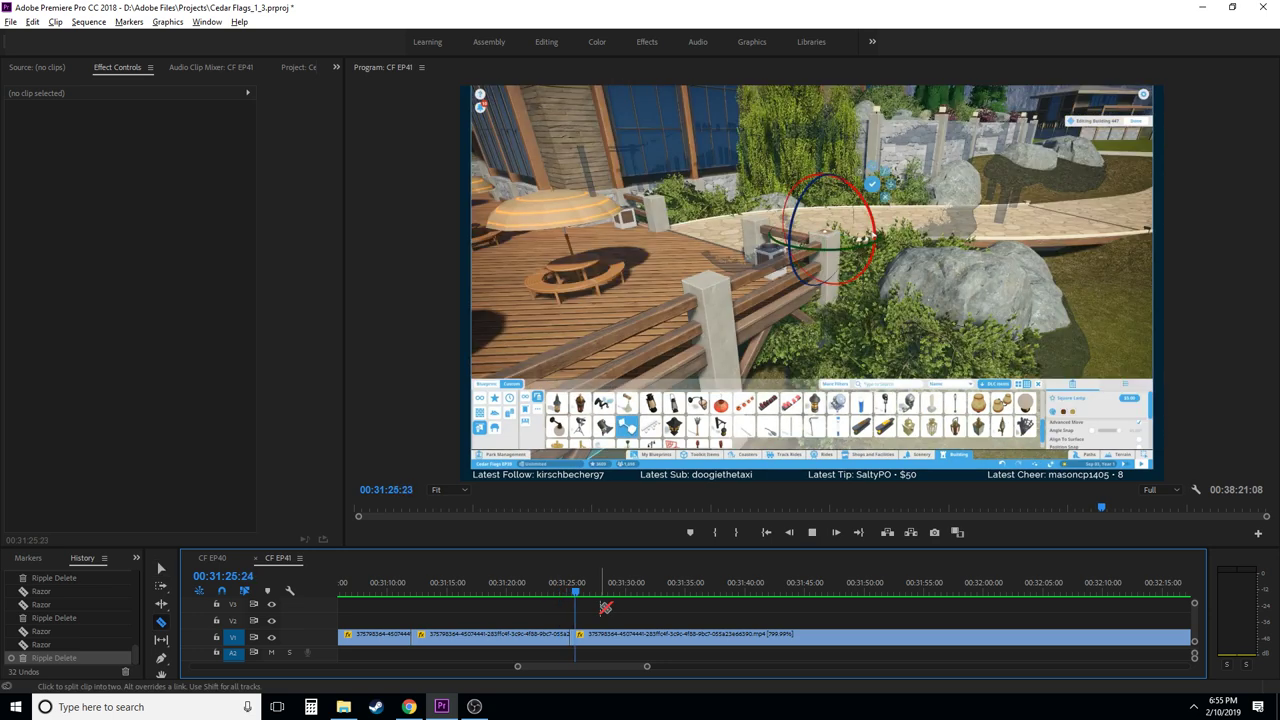
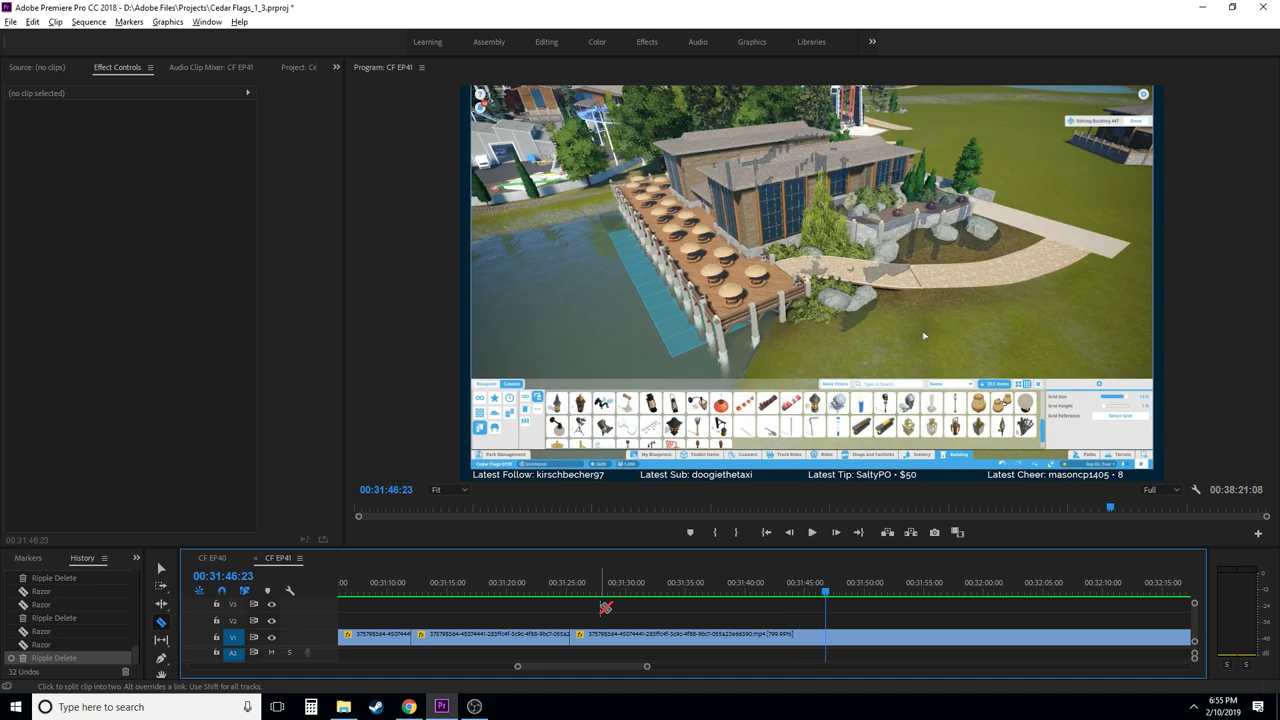
scroll(821, 641, down, 3)
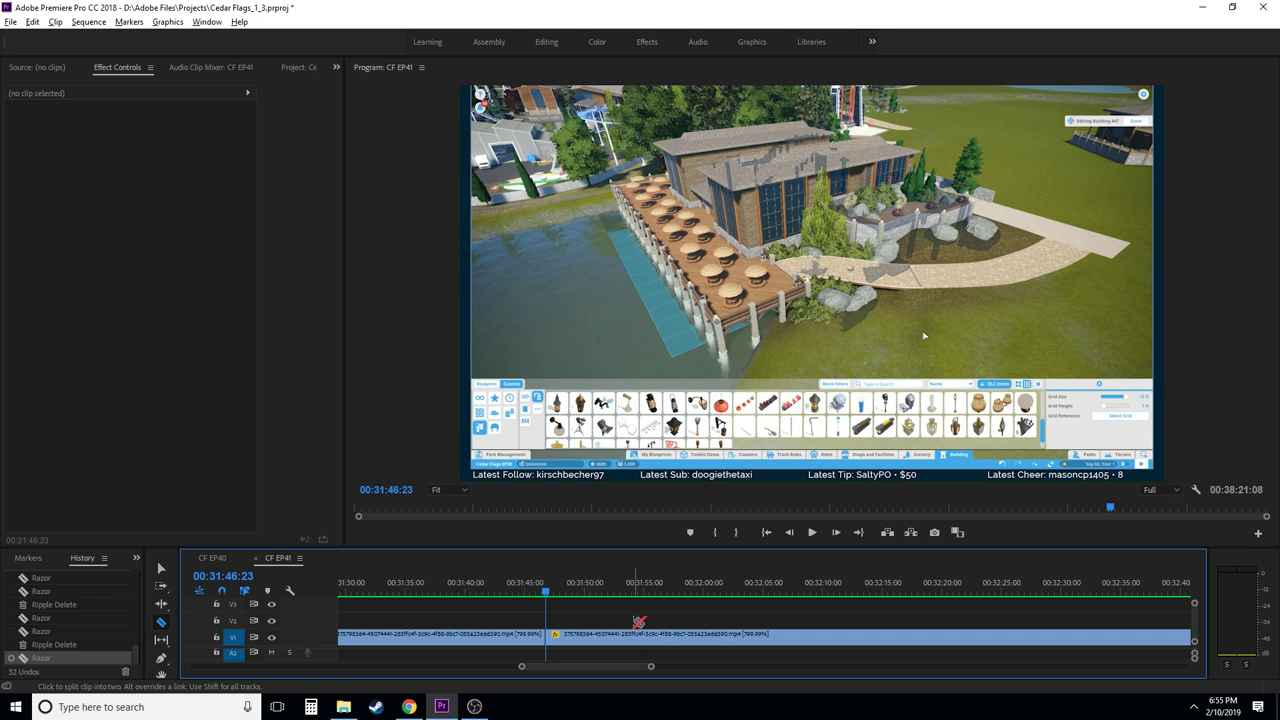
drag(588, 601, 823, 593)
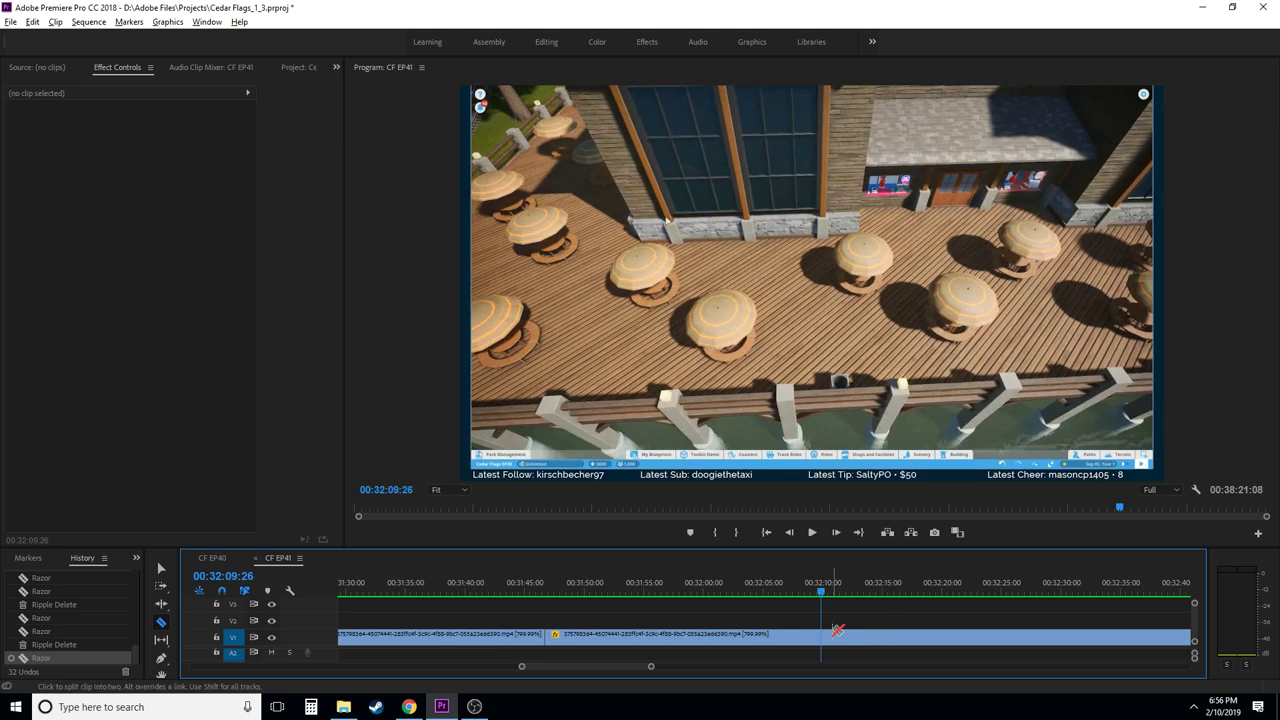
click(776, 639)
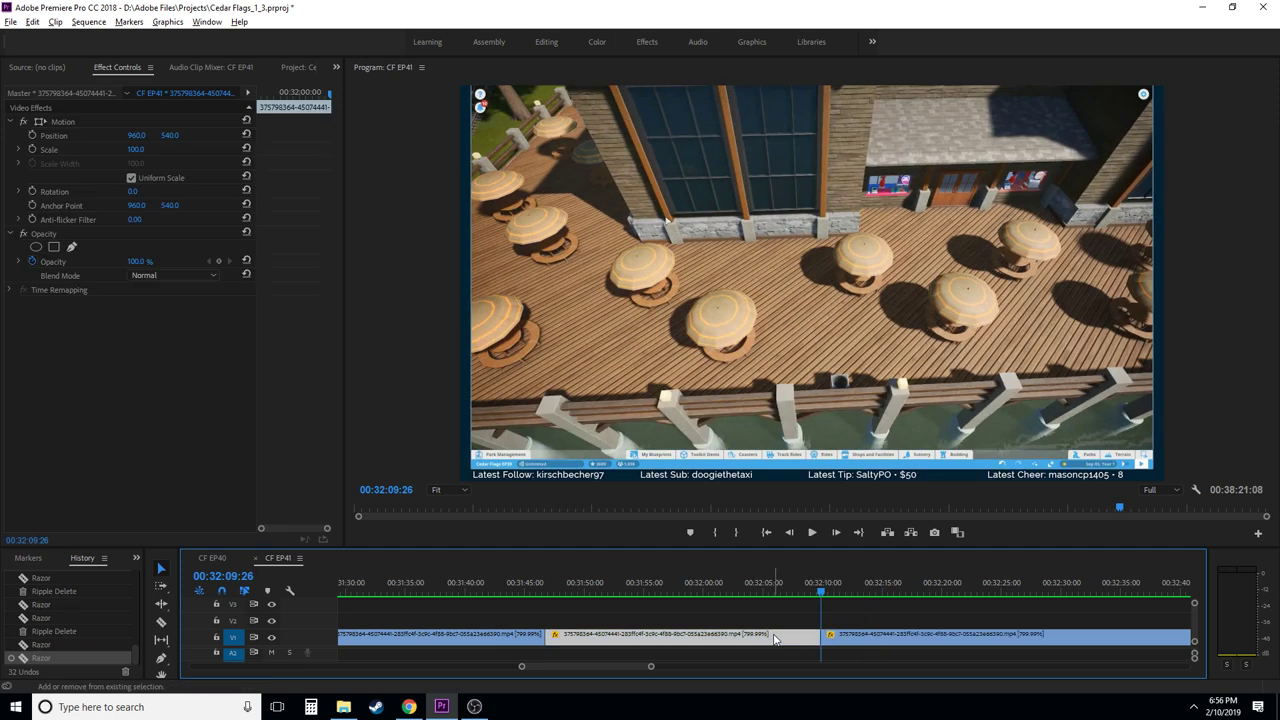
key(shift+Delete)
- Play from just before the last cut and split the V1 clip at 00:31:50:04, where the part browsing begins
click(528, 592)
key(space)
key(c)
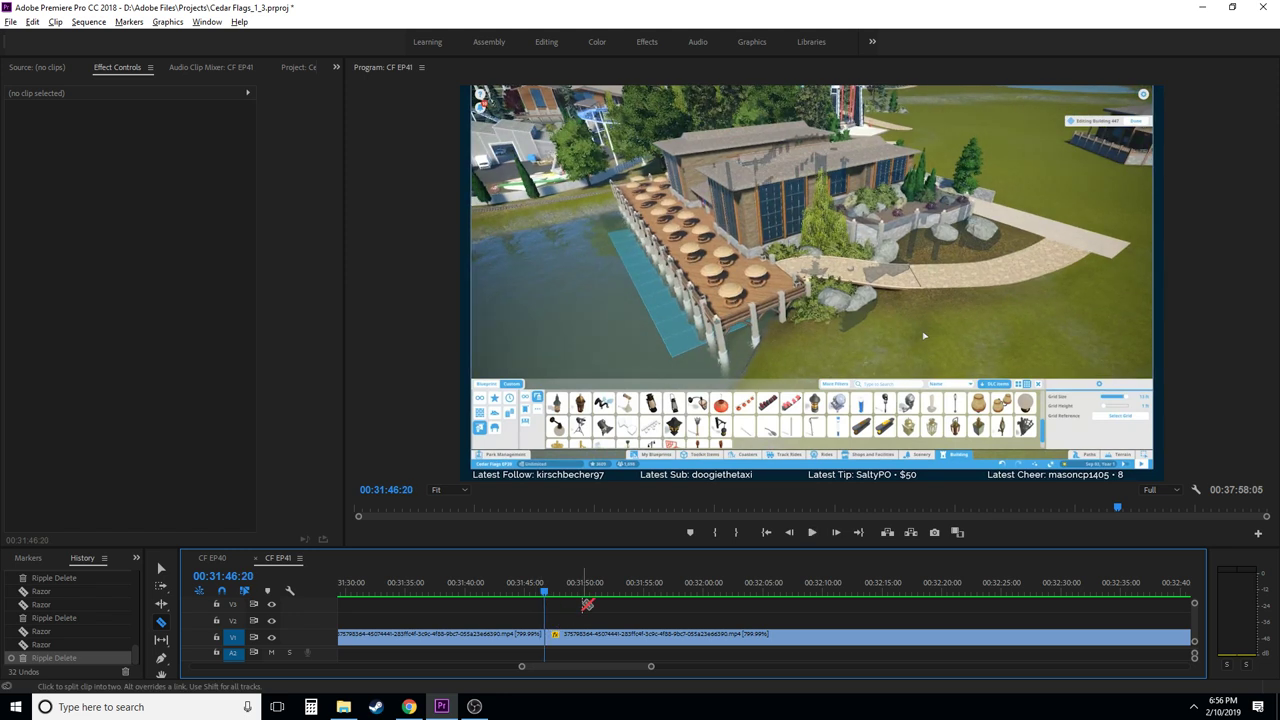
key(space)
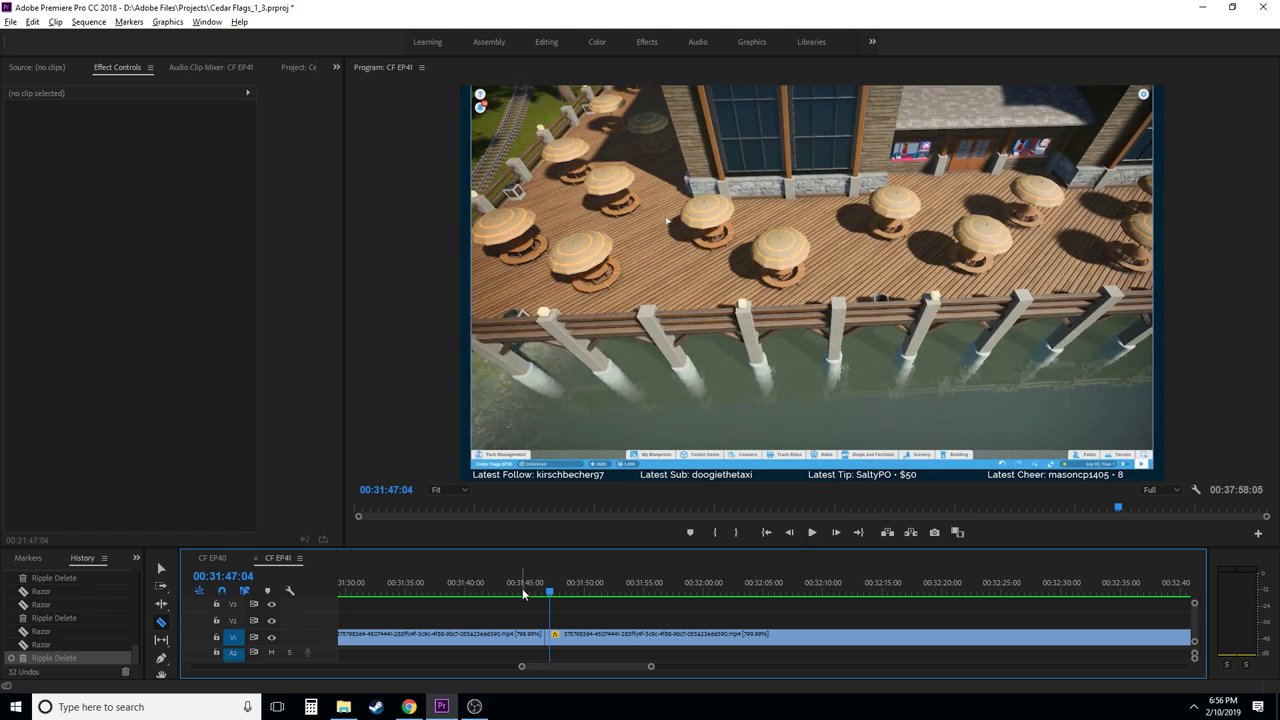
click(540, 590)
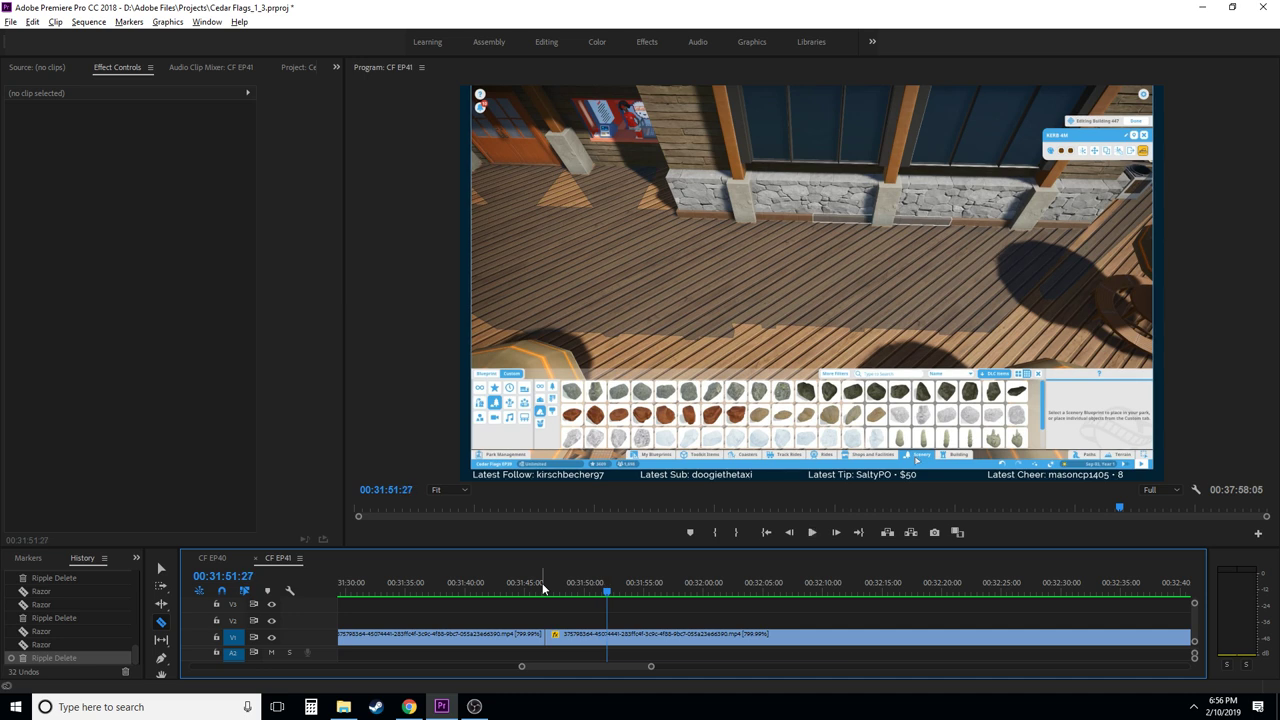
key(j)
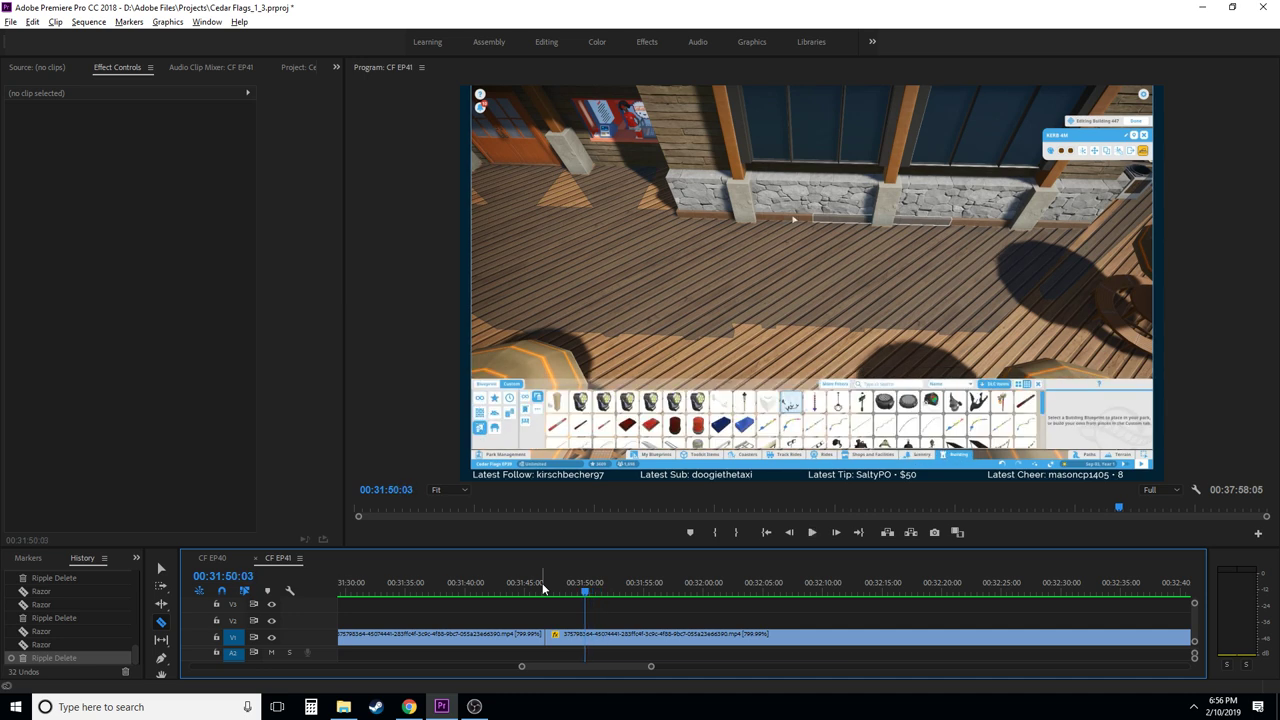
key(space)
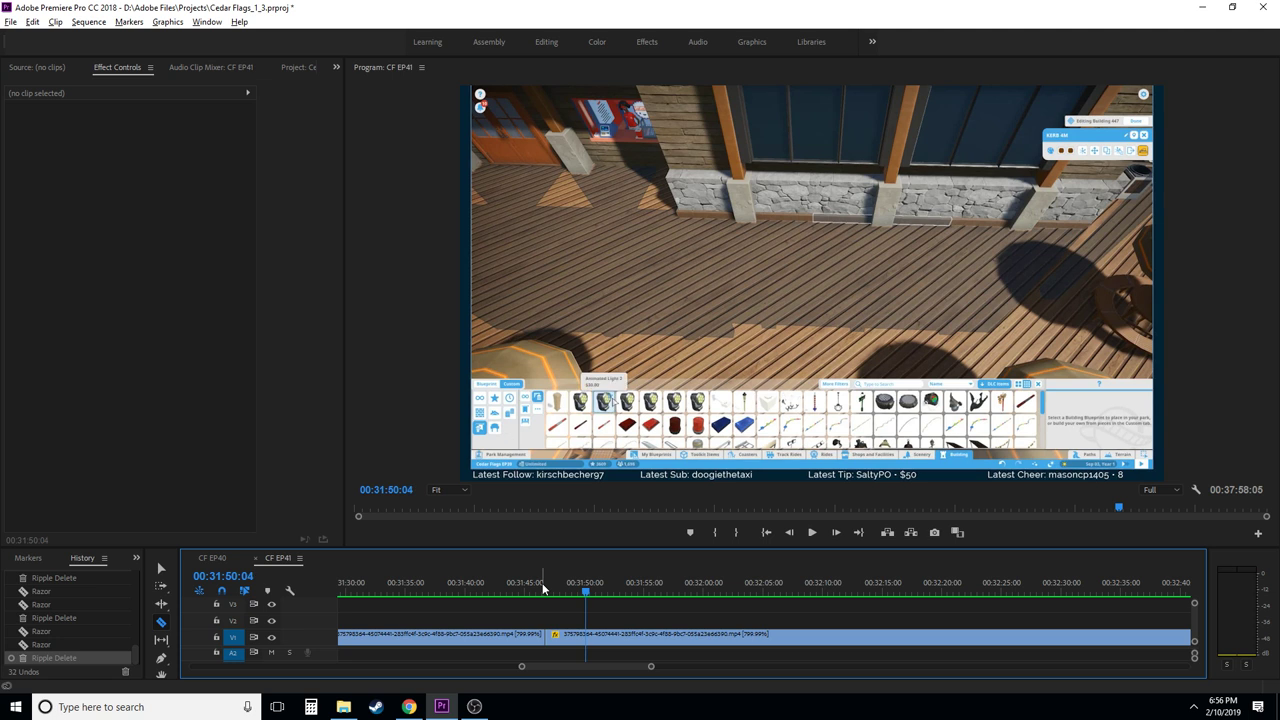
click(594, 637)
- Split the V1 clip at 00:31:54:12 and ripple delete the part-browsing piece starting at 00:31:50:04
scroll(570, 625, down, 3)
drag(468, 594, 436, 594)
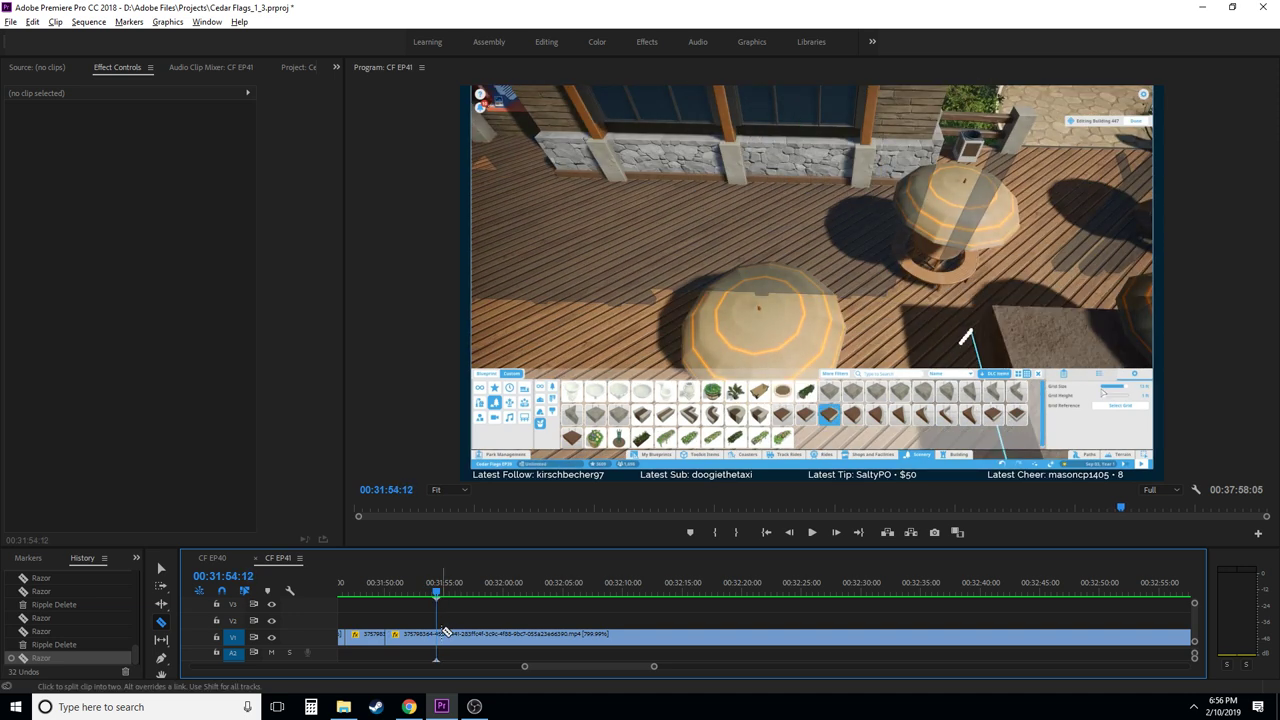
click(440, 635)
click(427, 642)
key(shift+Delete)
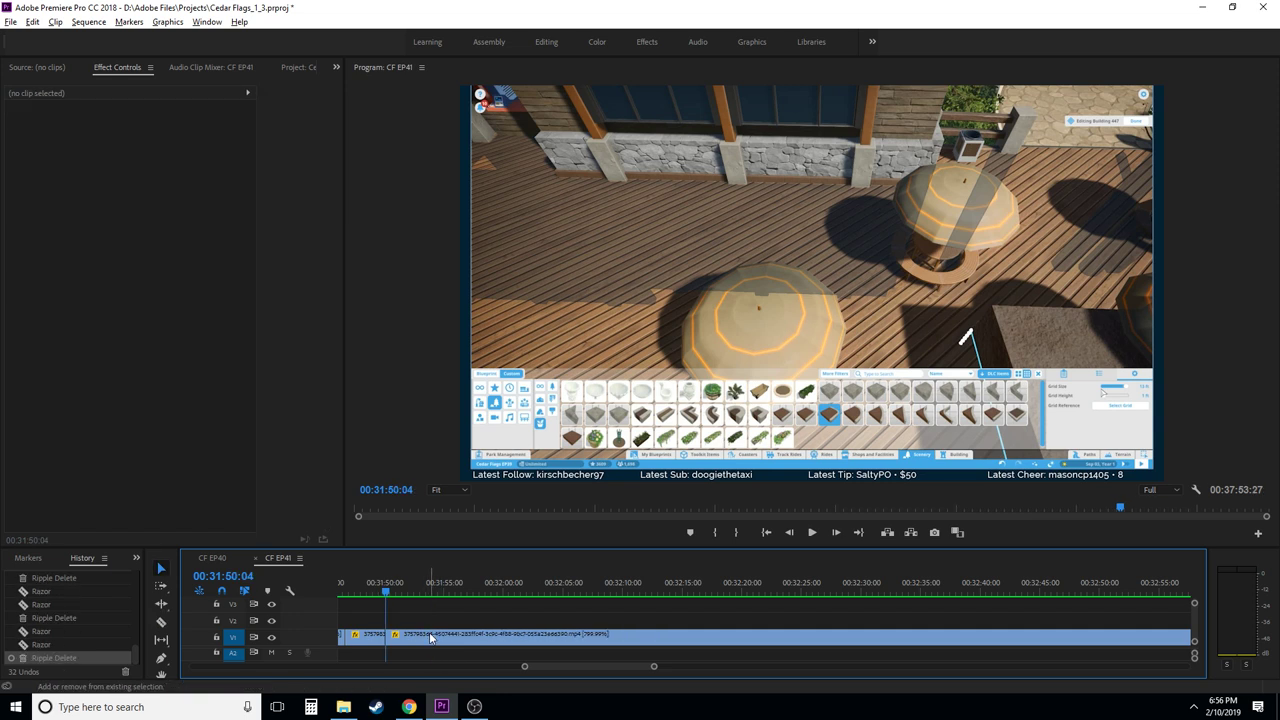
- Play on from the last join and split the V1 clip at 00:32:12:17, in the wide view of the waterfront deck
drag(394, 595, 379, 595)
key(space)
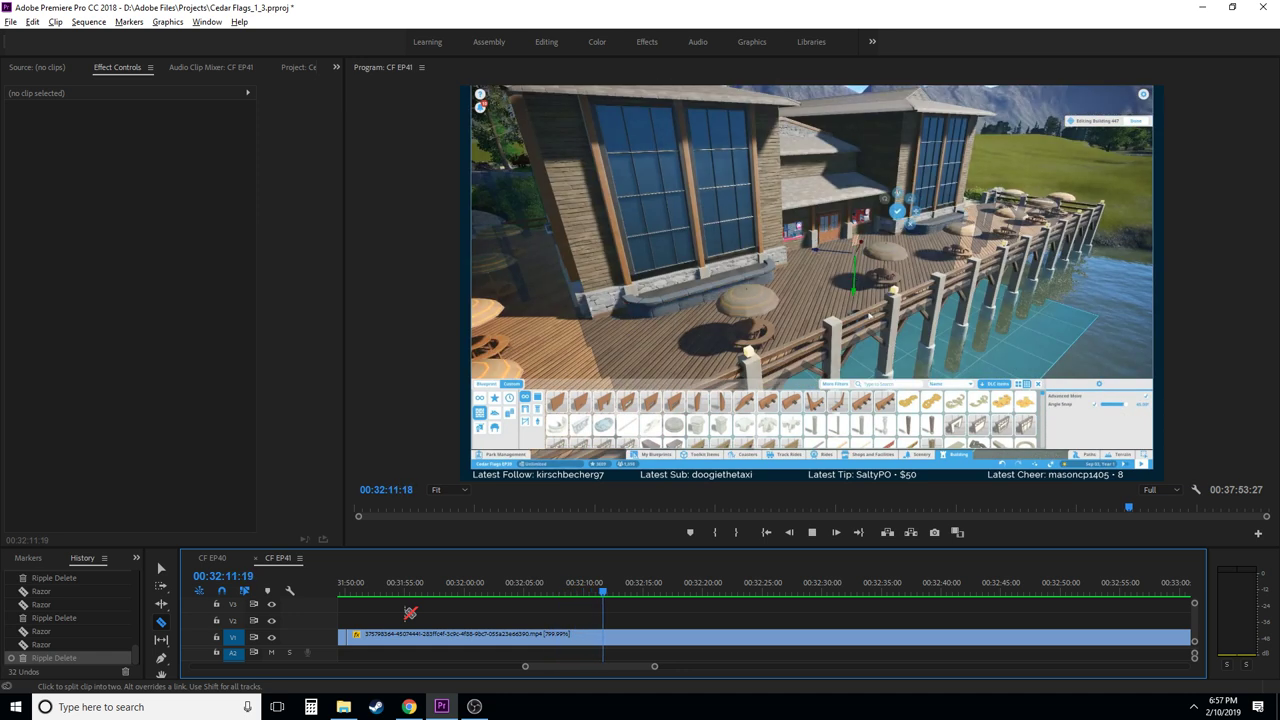
key(space)
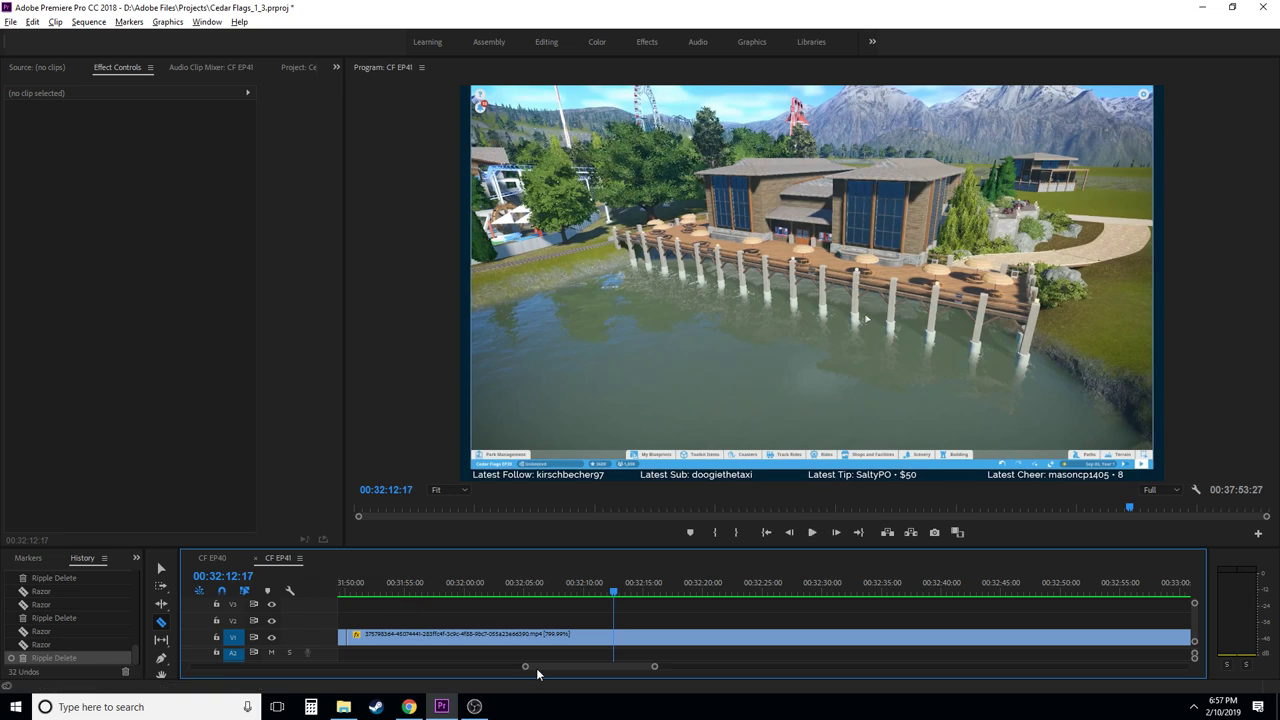
scroll(560, 593, down, 3)
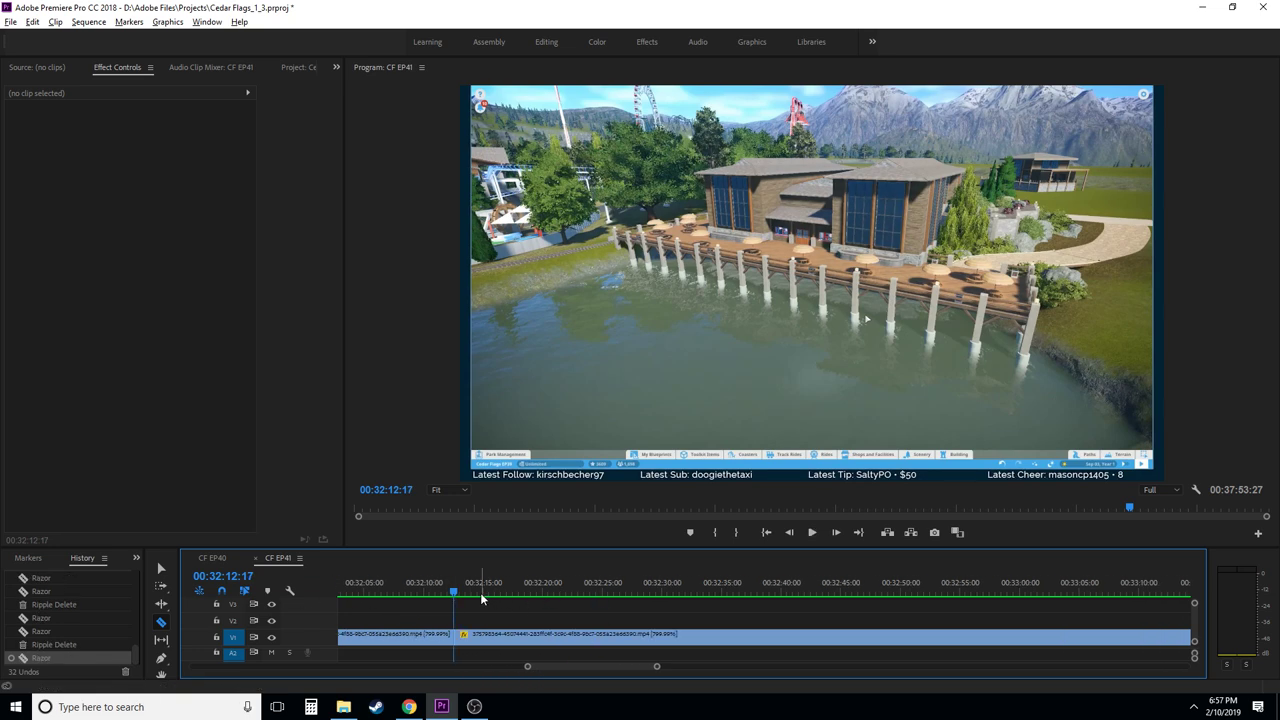
- Split the V1 clip at 00:32:18:07, at the empty stone planter, and ripple delete the piece starting at 00:32:12:17
drag(480, 592, 522, 600)
key(space)
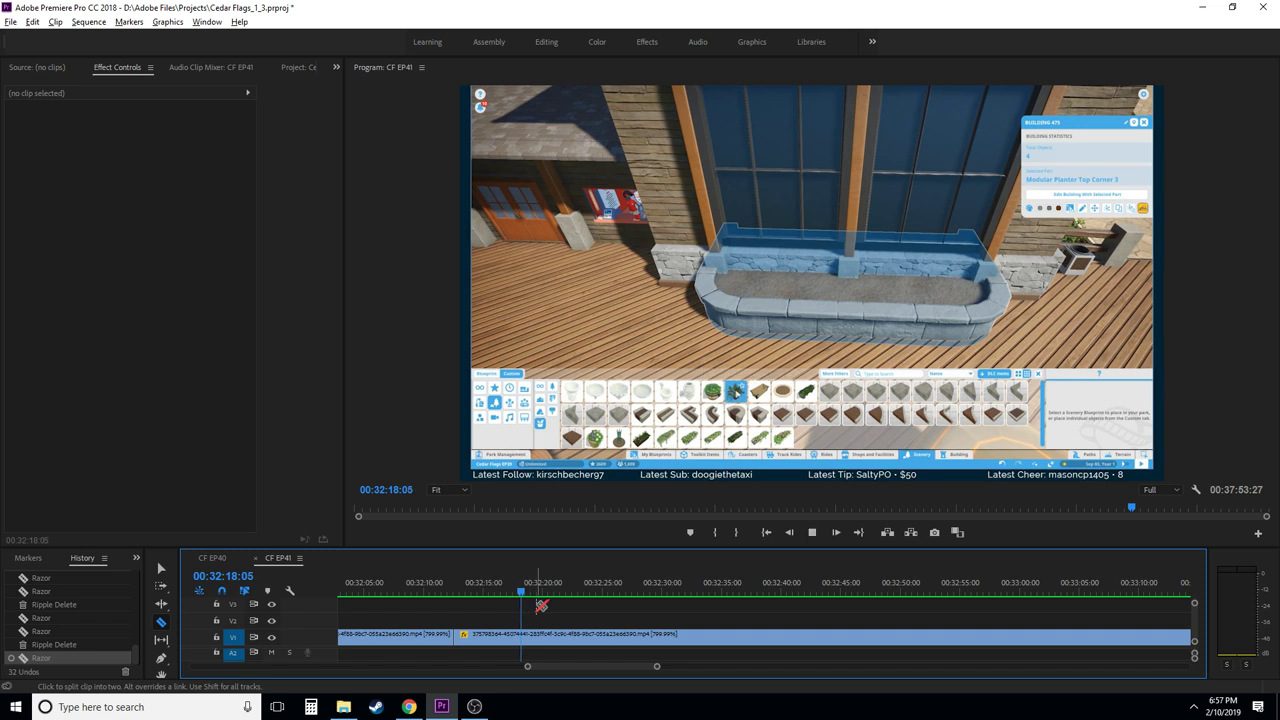
key(space)
key(space)
key(space)
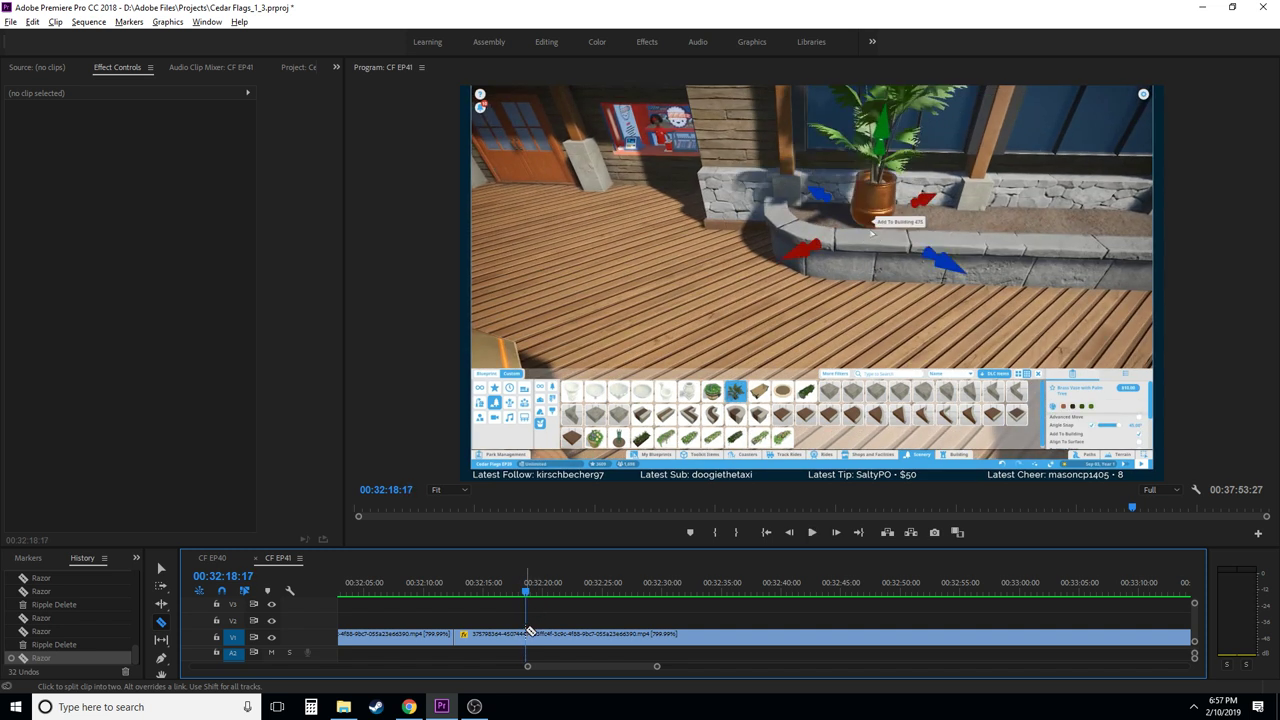
key(shift+Left)
key(shift+Left)
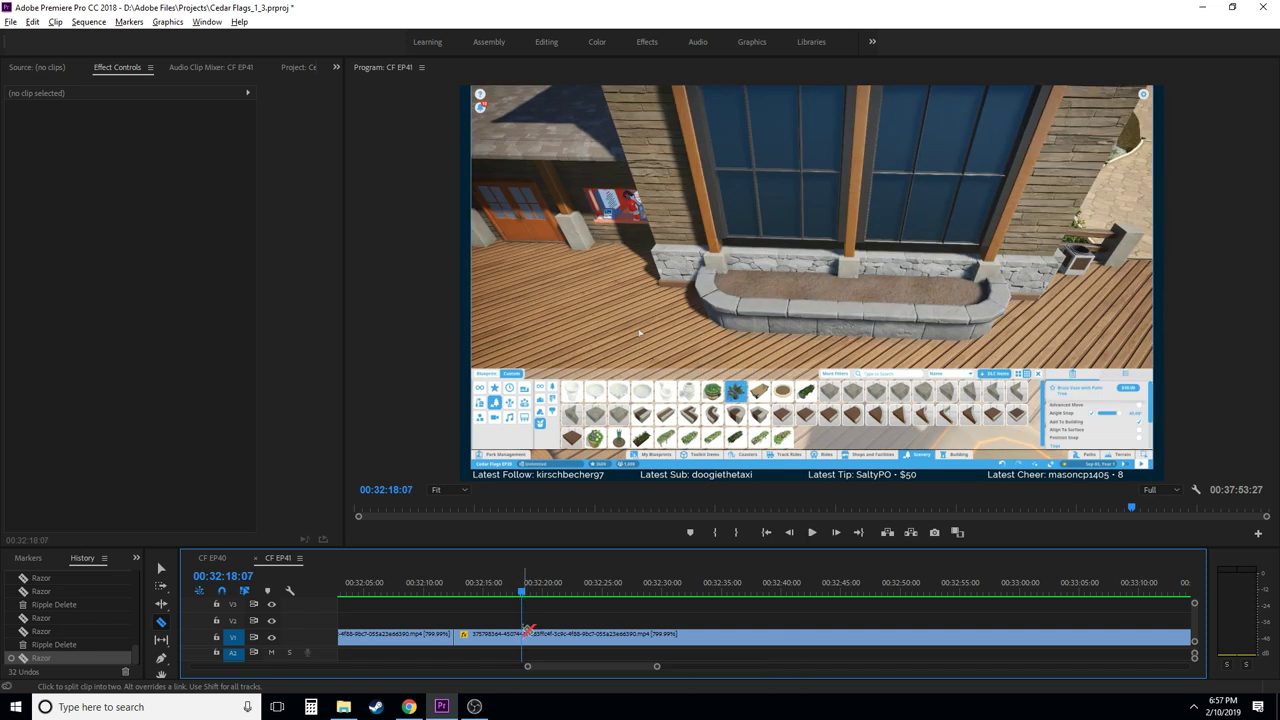
key(v)
click(487, 634)
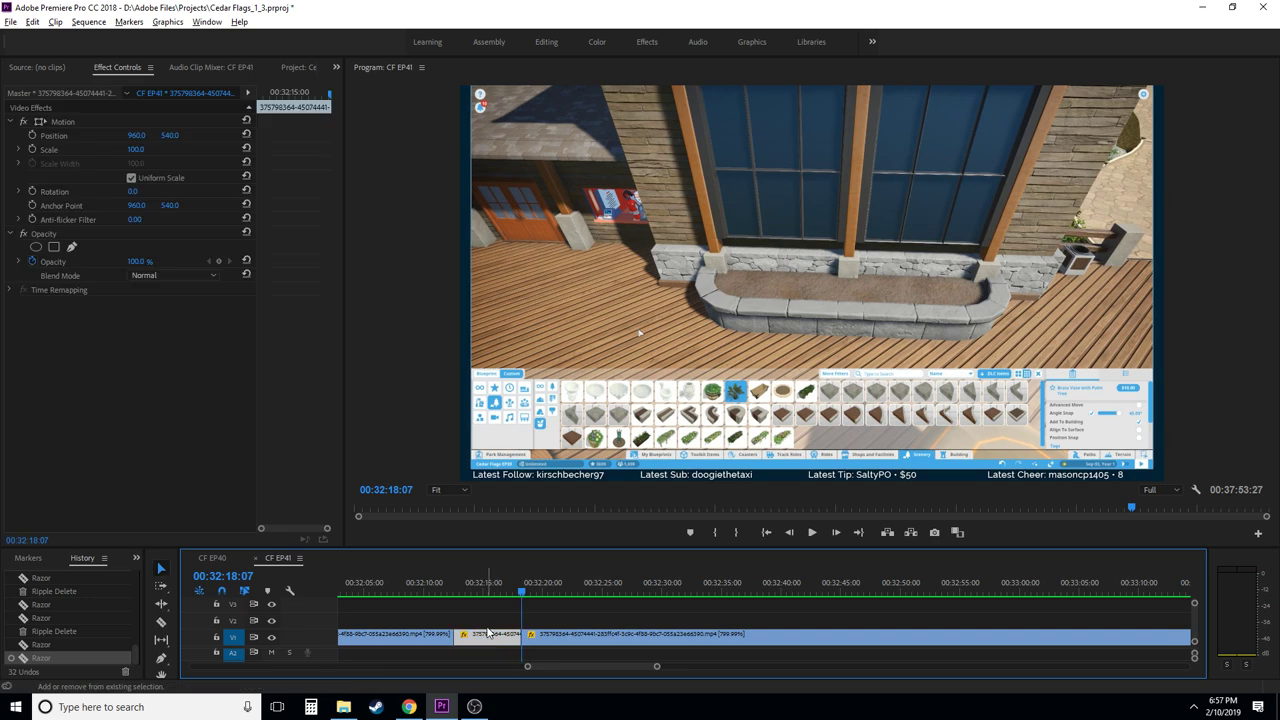
key(shift+Delete)
- Play across the last join and split the V1 clip at 00:32:19:05, just before the building gets selected
click(449, 592)
key(space)
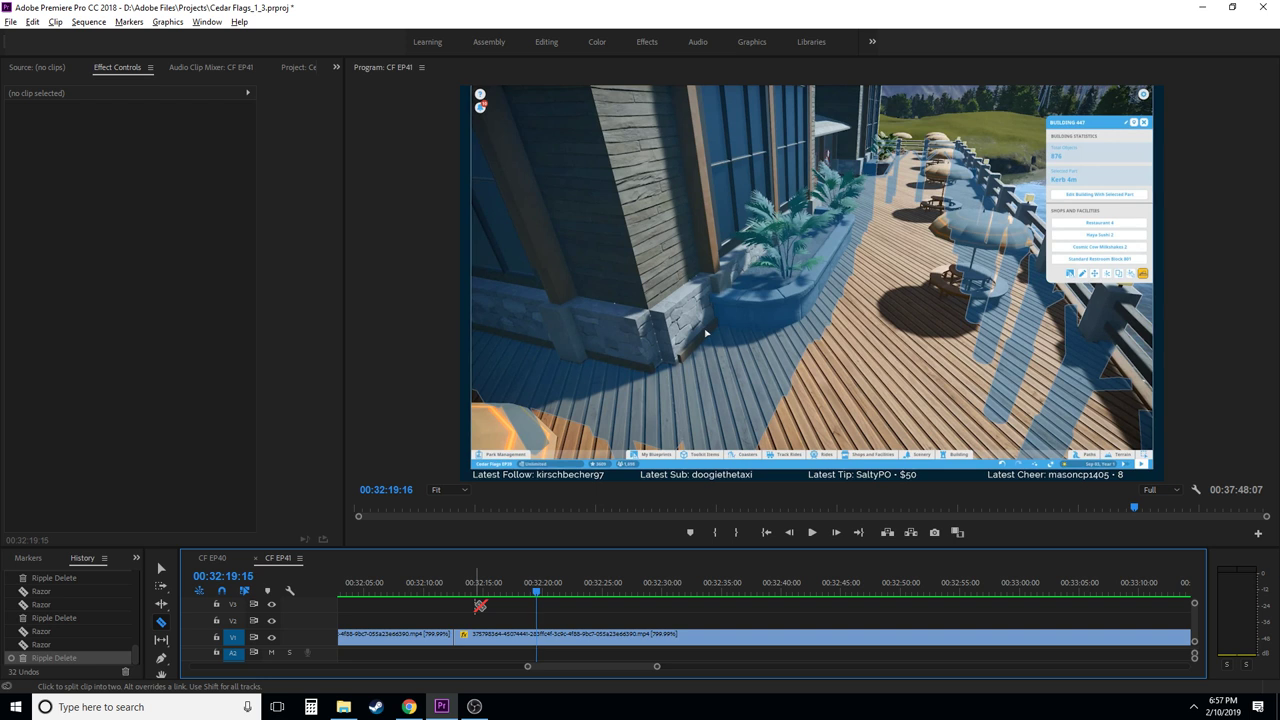
key(Left)
key(Left)
key(Left)
key(Left)
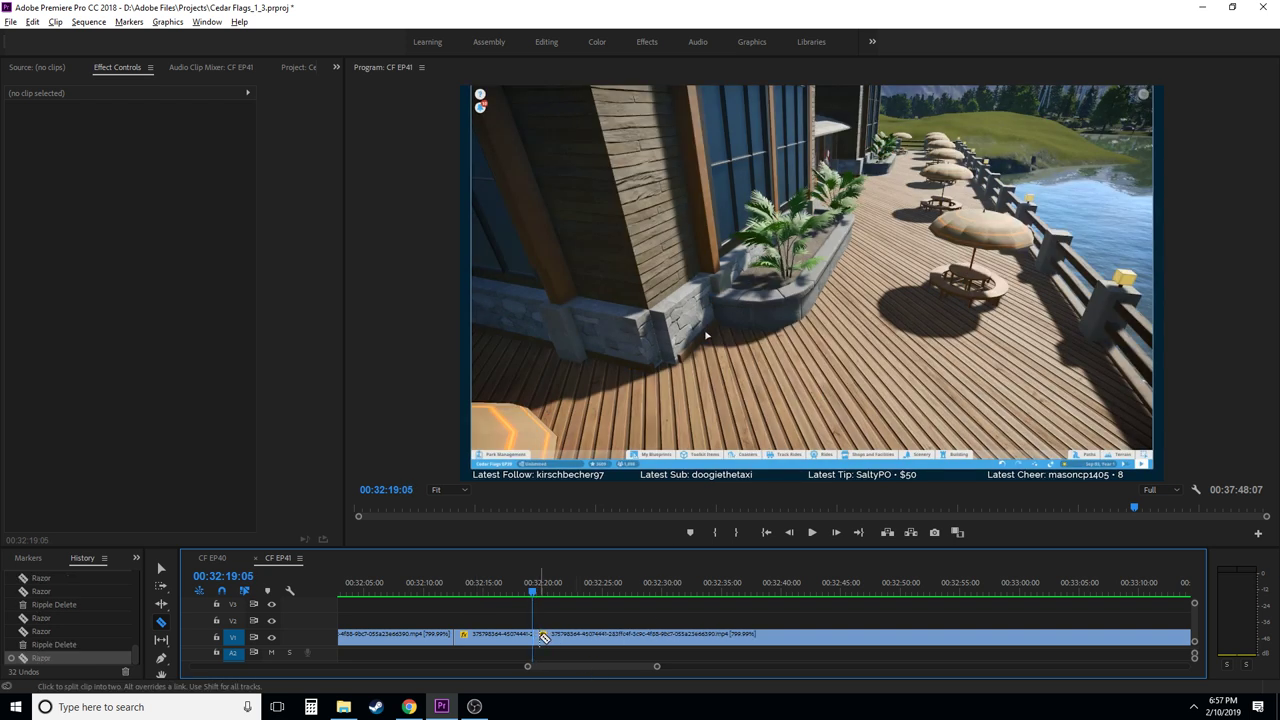
- Split the V1 clip at 00:32:19:16 and ripple delete the short piece starting at 00:32:19:05
key(Right)
key(Right)
key(Right)
key(Right)
key(Right)
key(Right)
key(Right)
key(Right)
key(Right)
key(Right)
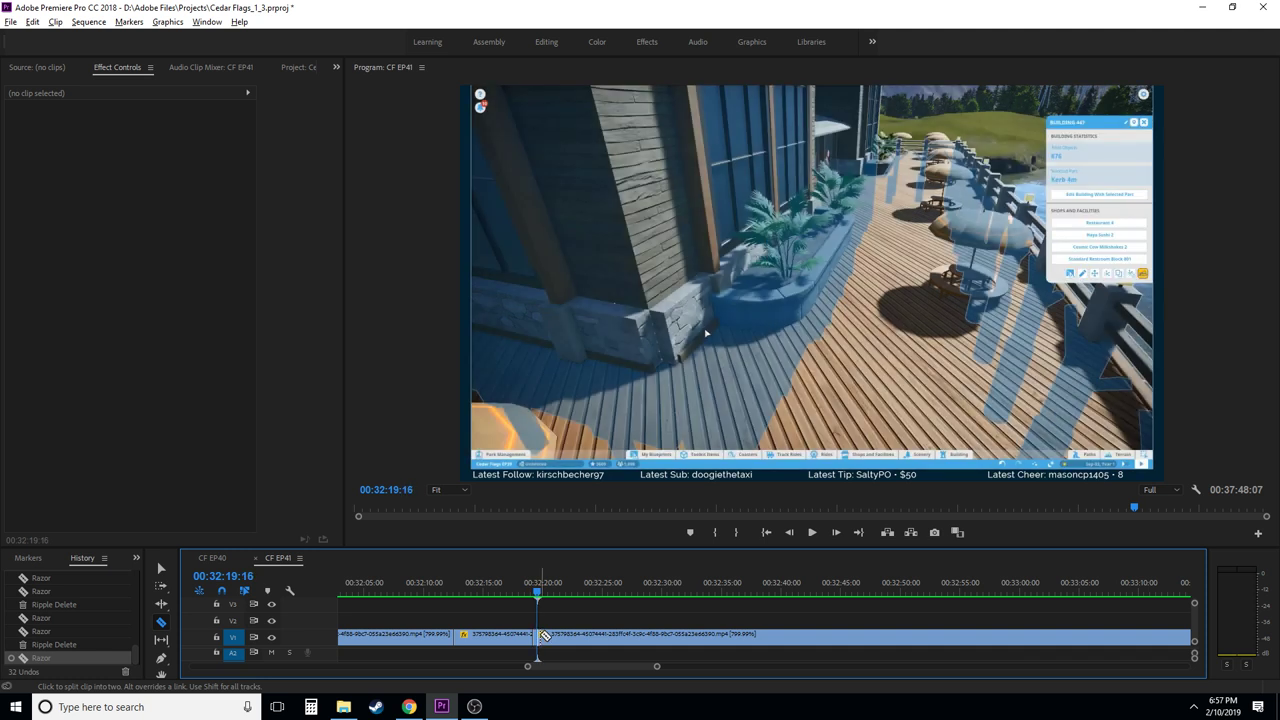
click(537, 641)
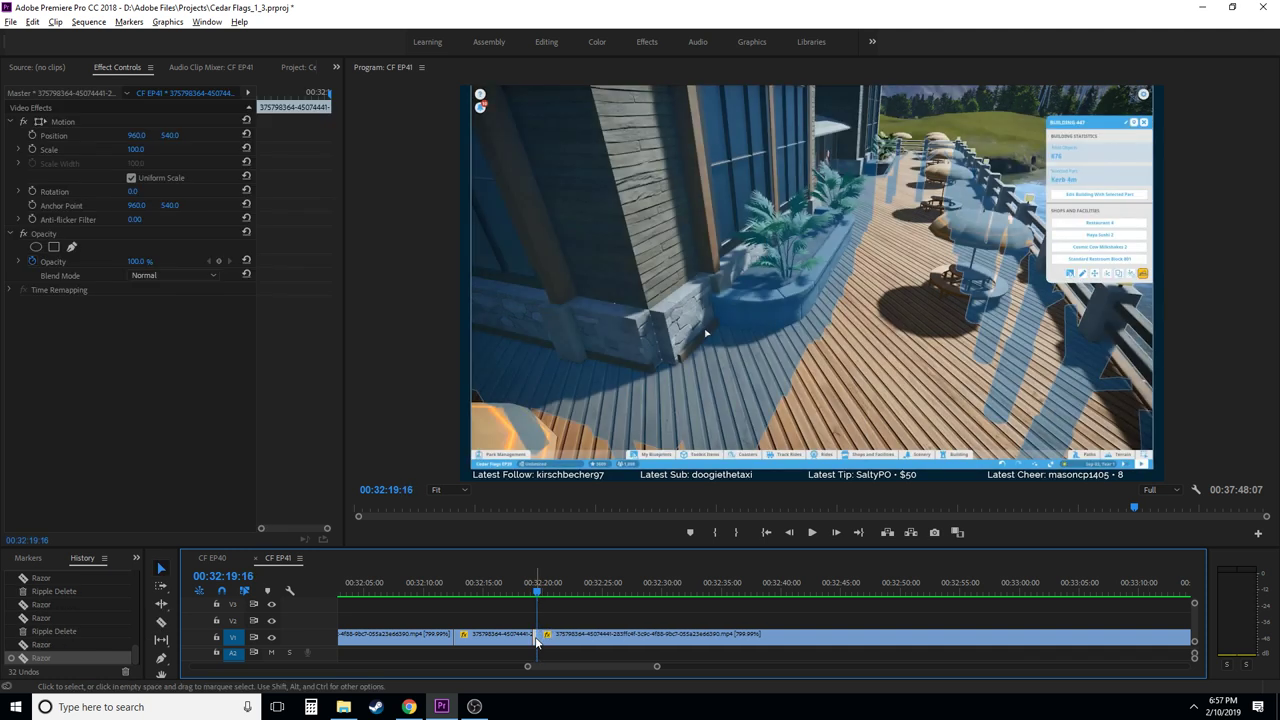
shift+click(515, 645)
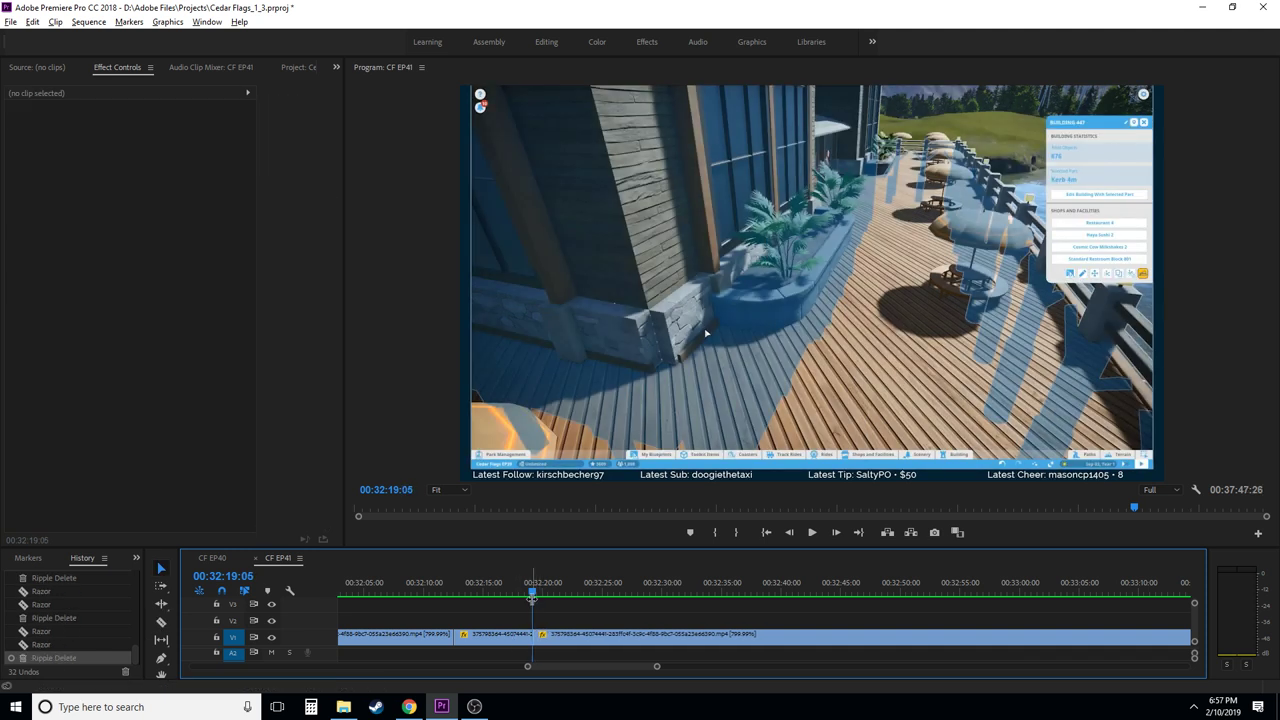
- Play on through the planter decorating and split the V1 clip at 00:32:41:02, before the flower browsing
click(529, 598)
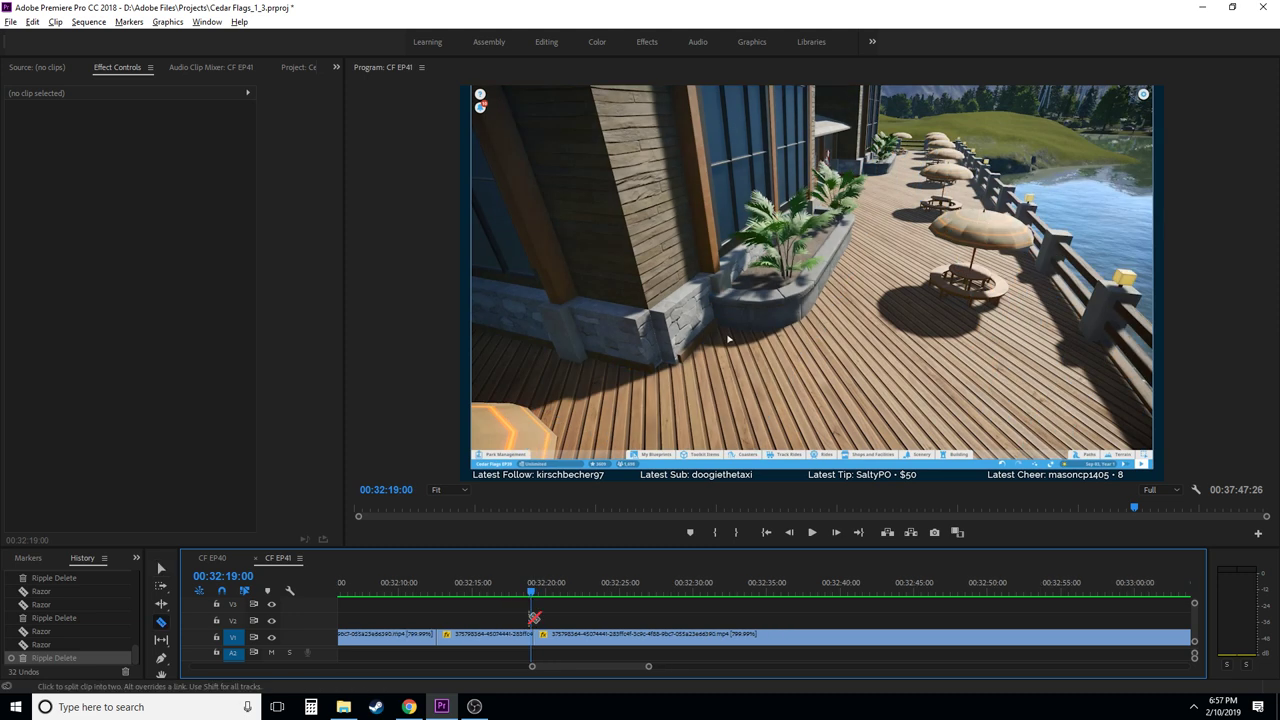
key(space)
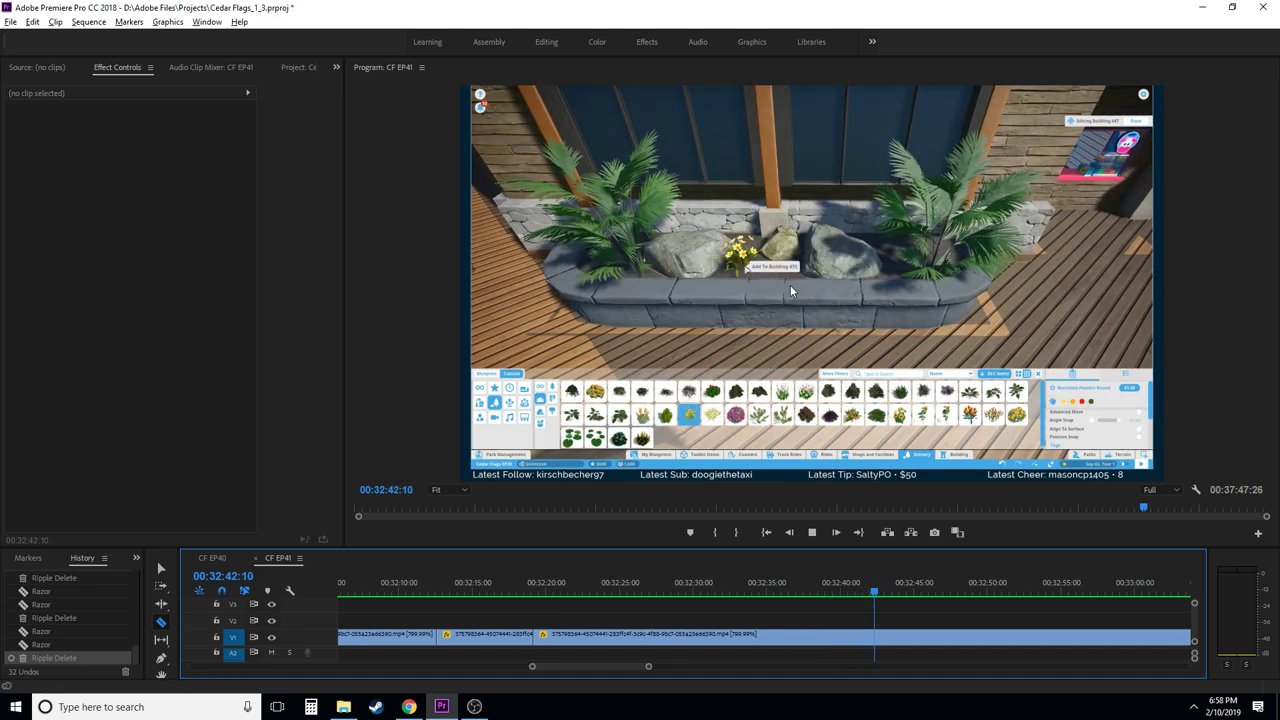
drag(798, 586, 816, 593)
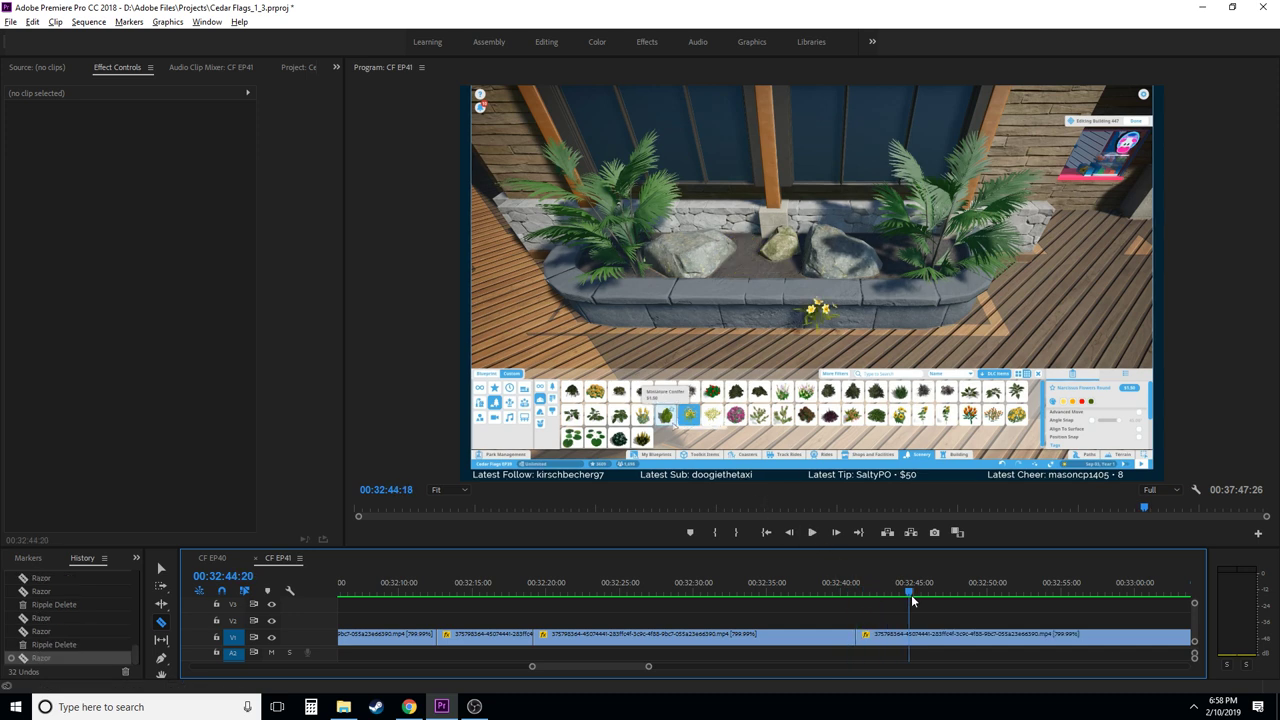
- Split the V1 clip at 00:32:45:16 and ripple delete the flower-browsing piece starting at 00:32:41:02
mouse_move(911, 594)
mouse_down()
mouse_move(946, 596)
mouse_move(926, 600)
mouse_move(942, 598)
mouse_move(923, 588)
mouse_up()
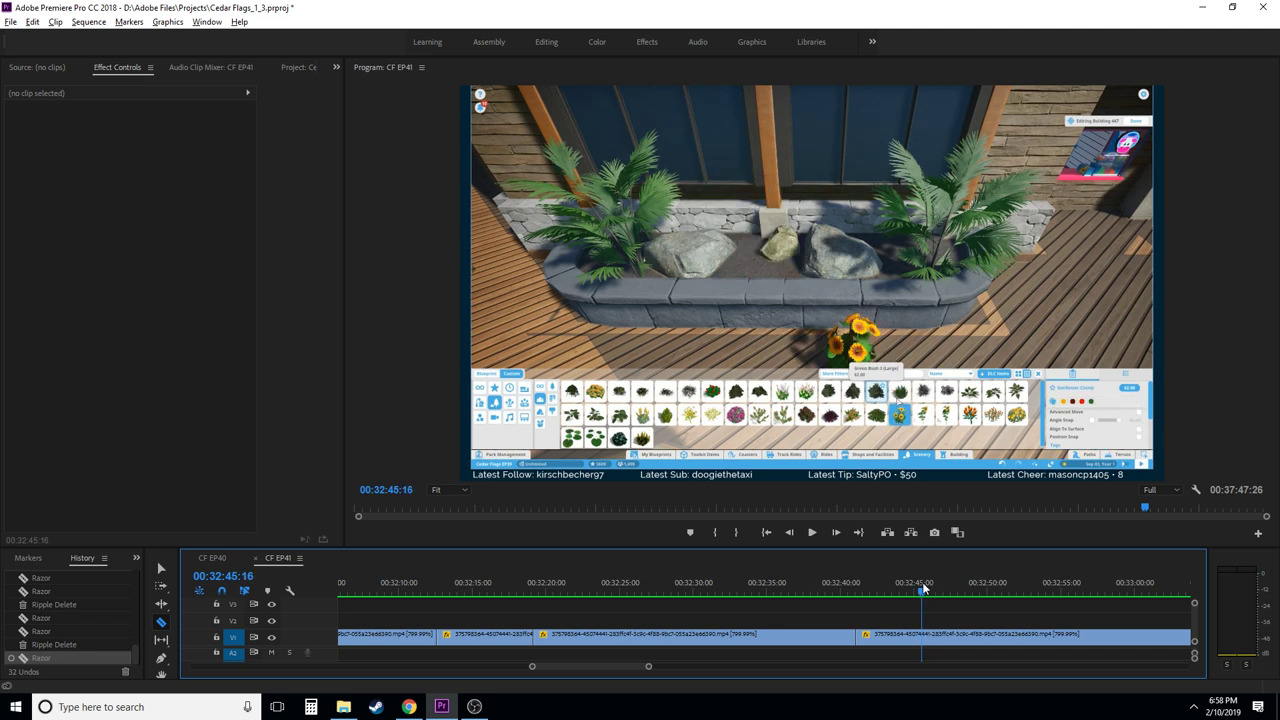
key(v)
click(911, 634)
key(shift+Delete)
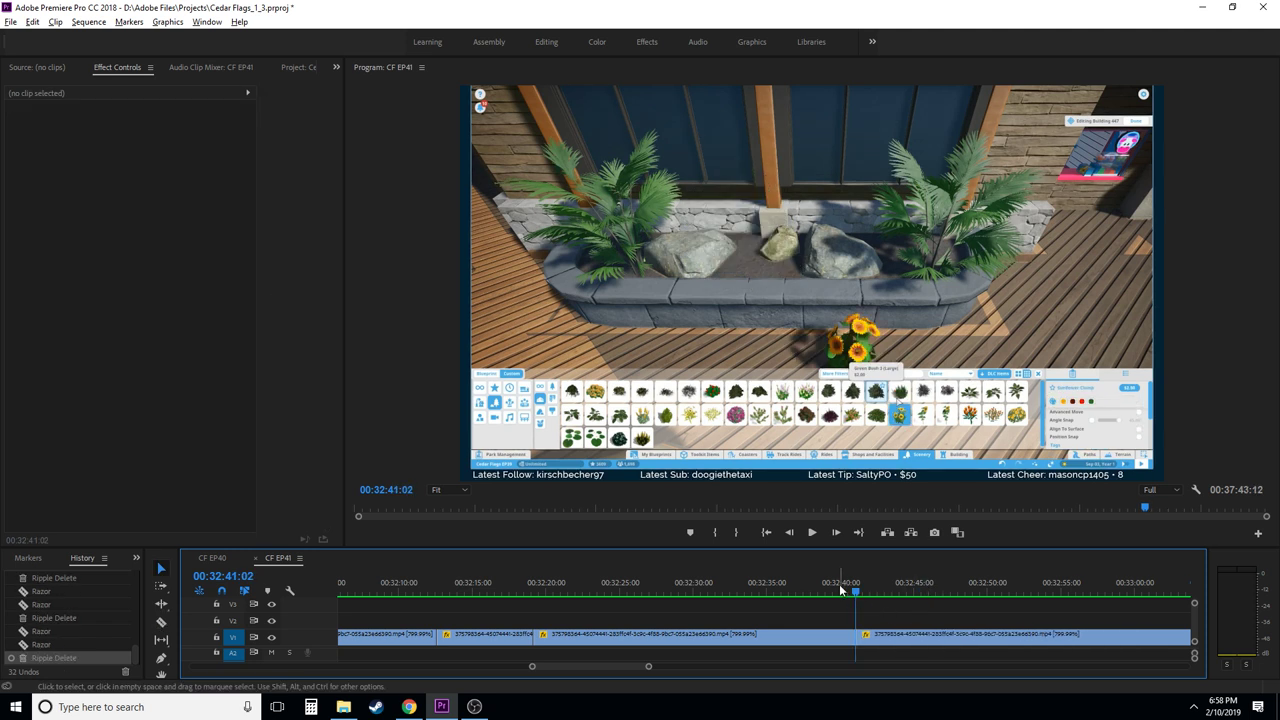
- Review the footage around the last join and split the V1 clip at 00:32:47:06, in the lakeside view of the deck
click(839, 584)
key(c)
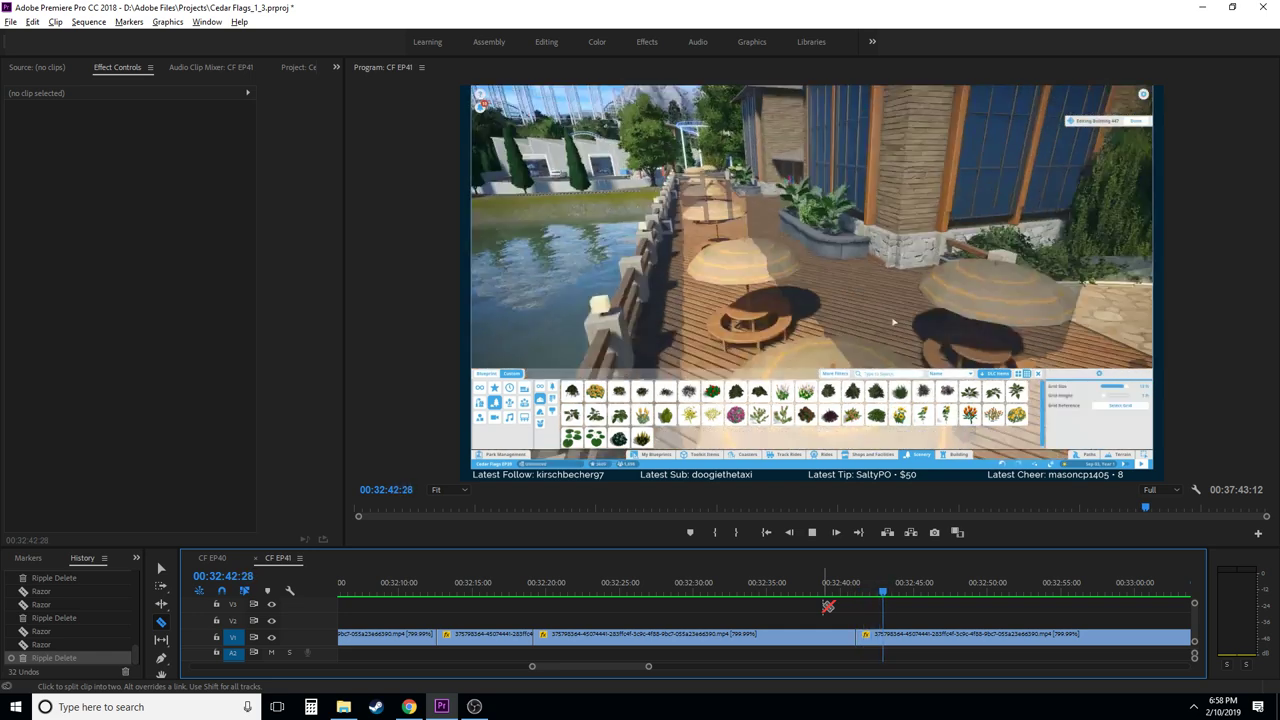
key(space)
key(space)
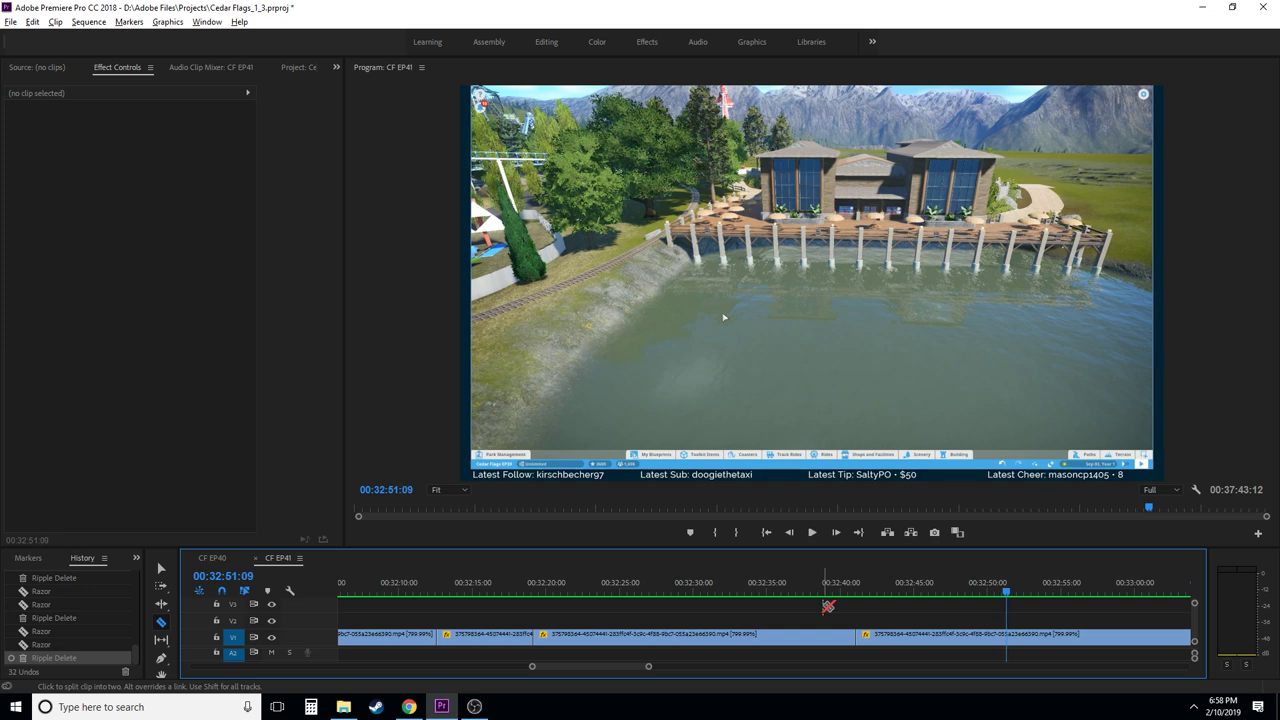
key(j)
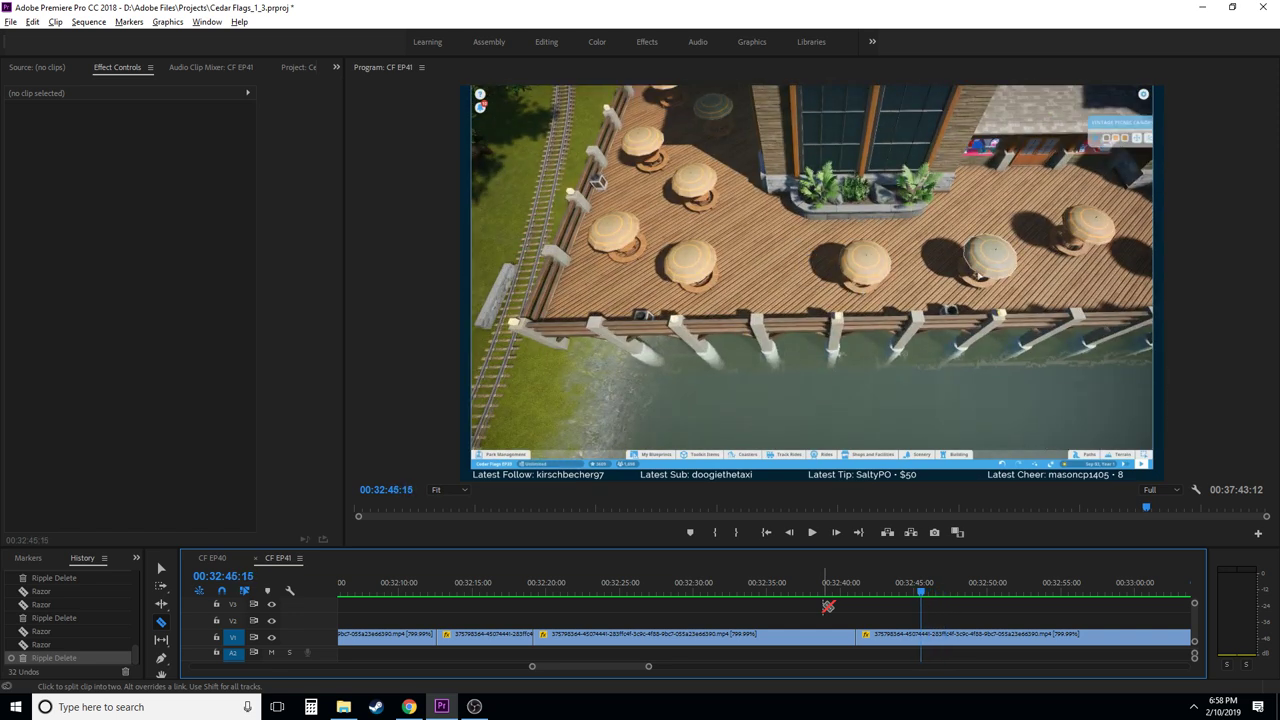
key(l)
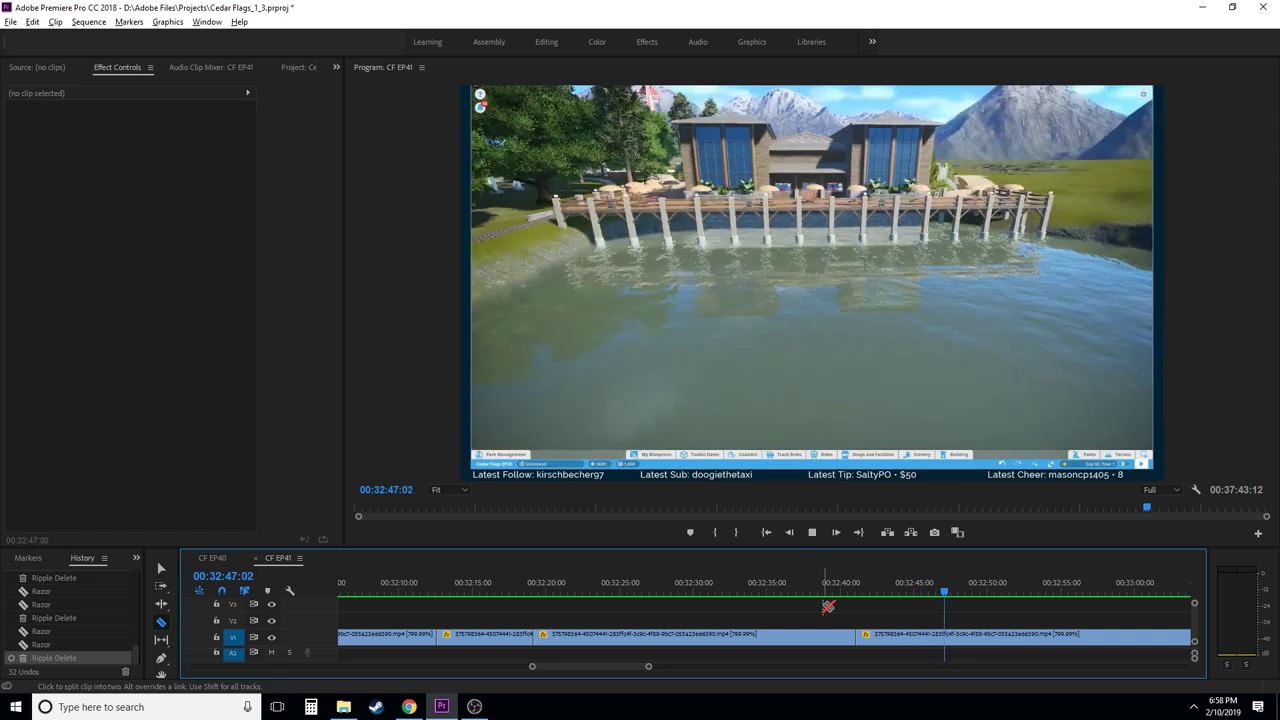
key(k)
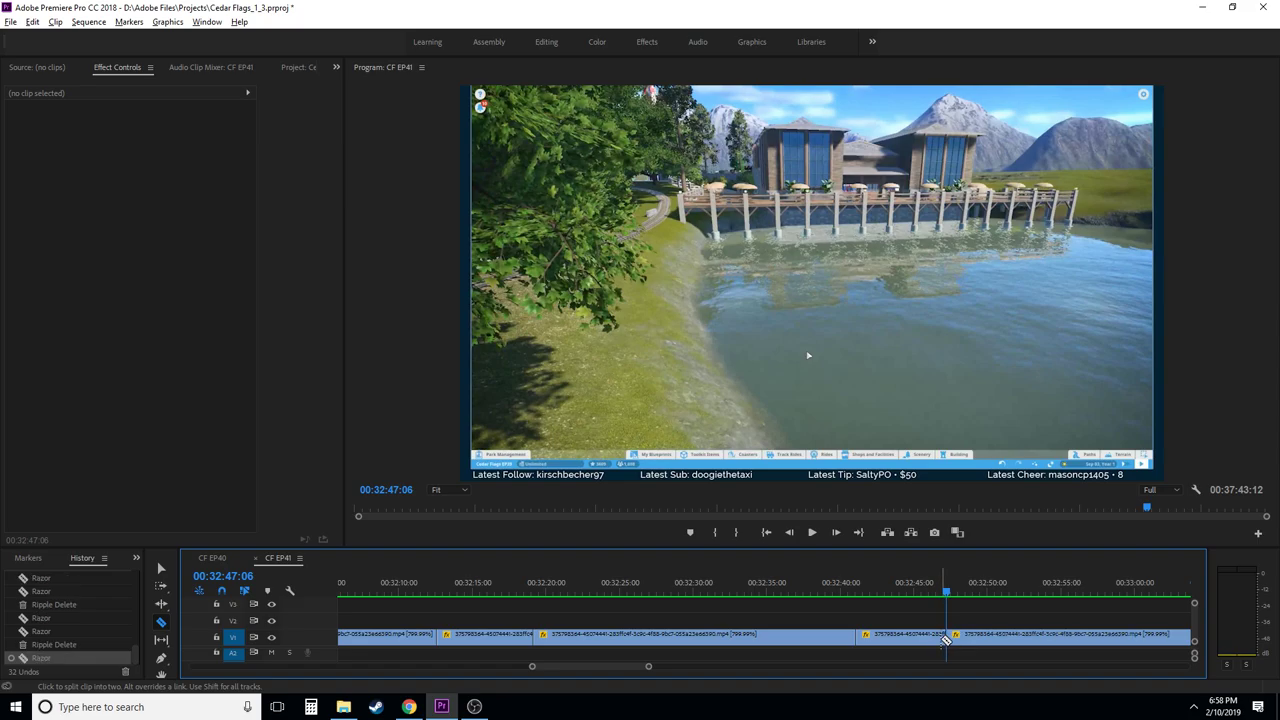
- Split the V1 clip at 00:33:56:07, in the daytime aerial view of the building, and ripple delete the piece starting at 00:32:47:06
scroll(946, 640, down, 5)
drag(680, 585, 1003, 566)
scroll(816, 597, down, 3)
drag(601, 591, 751, 574)
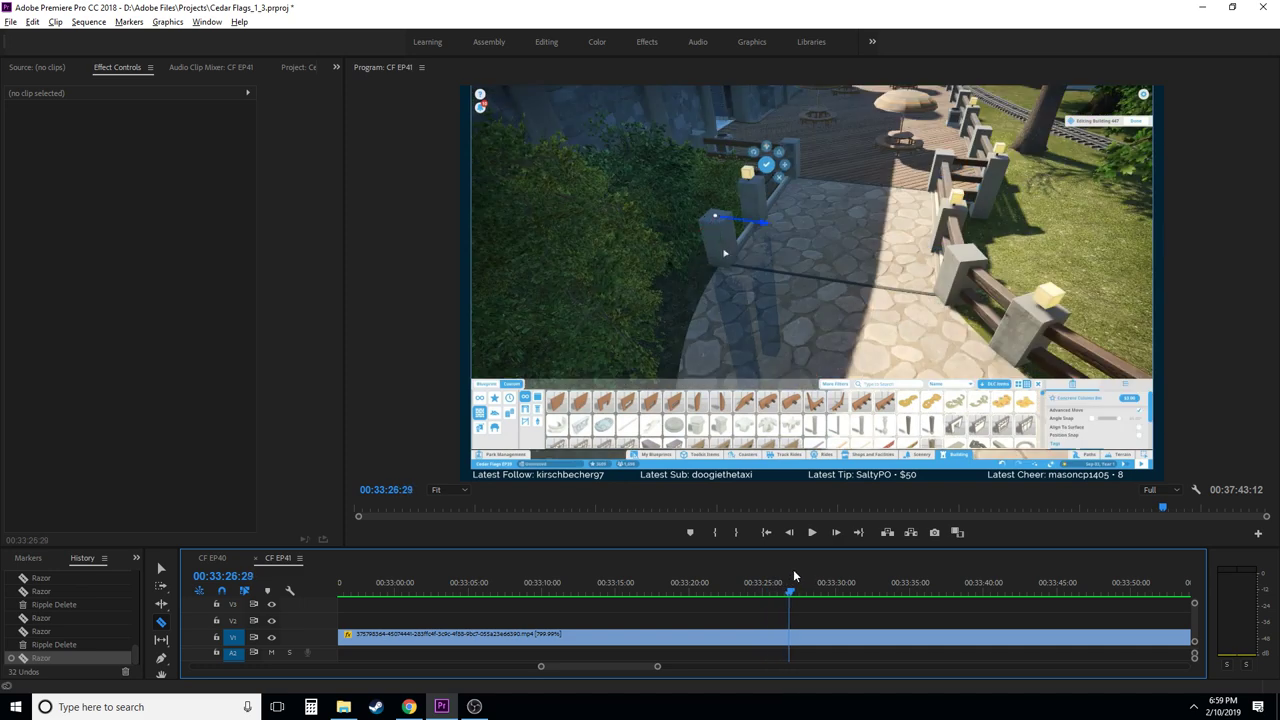
scroll(790, 590, down, 4)
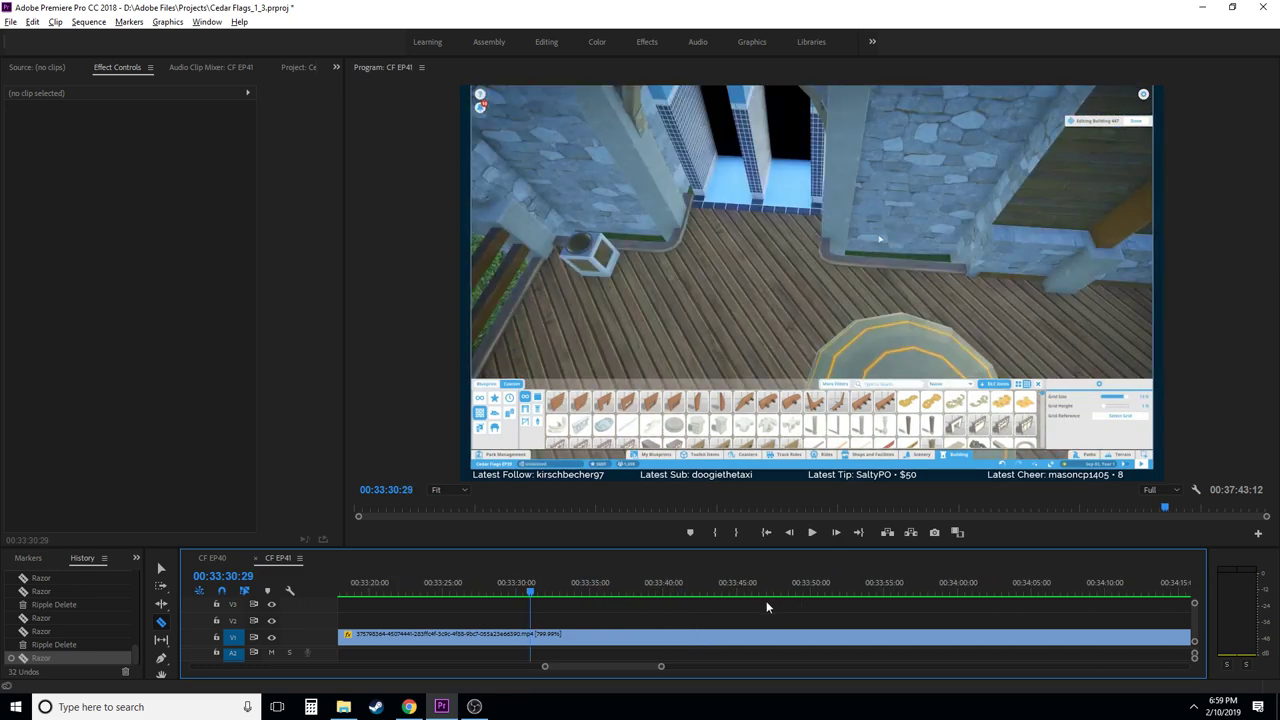
click(557, 588)
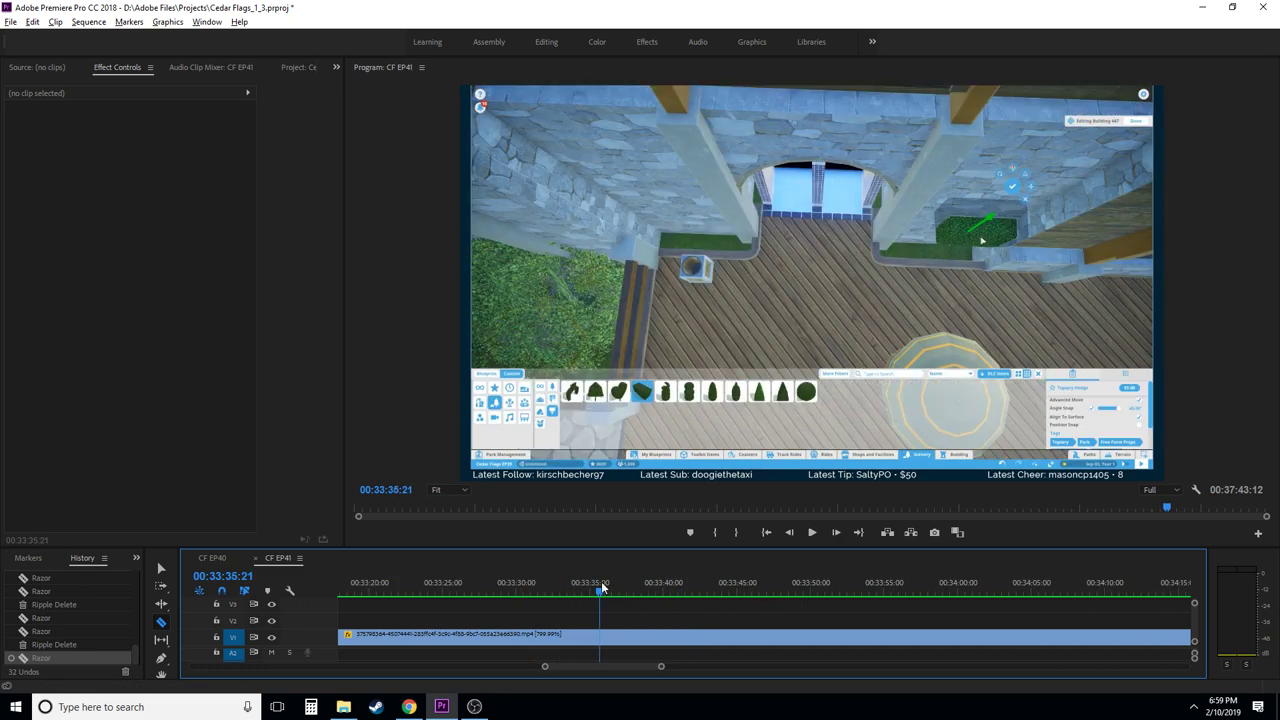
drag(601, 588, 904, 583)
key(space)
key(space)
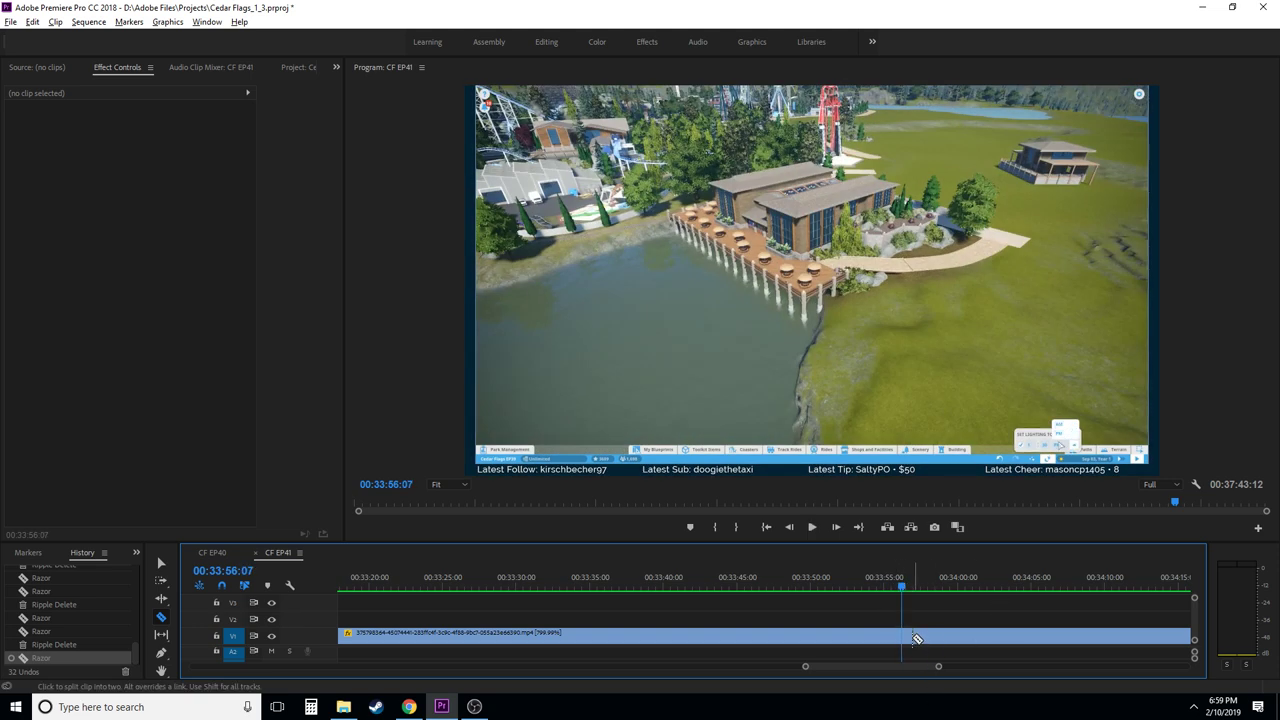
click(907, 635)
key(v)
click(897, 636)
key(shift+Delete)
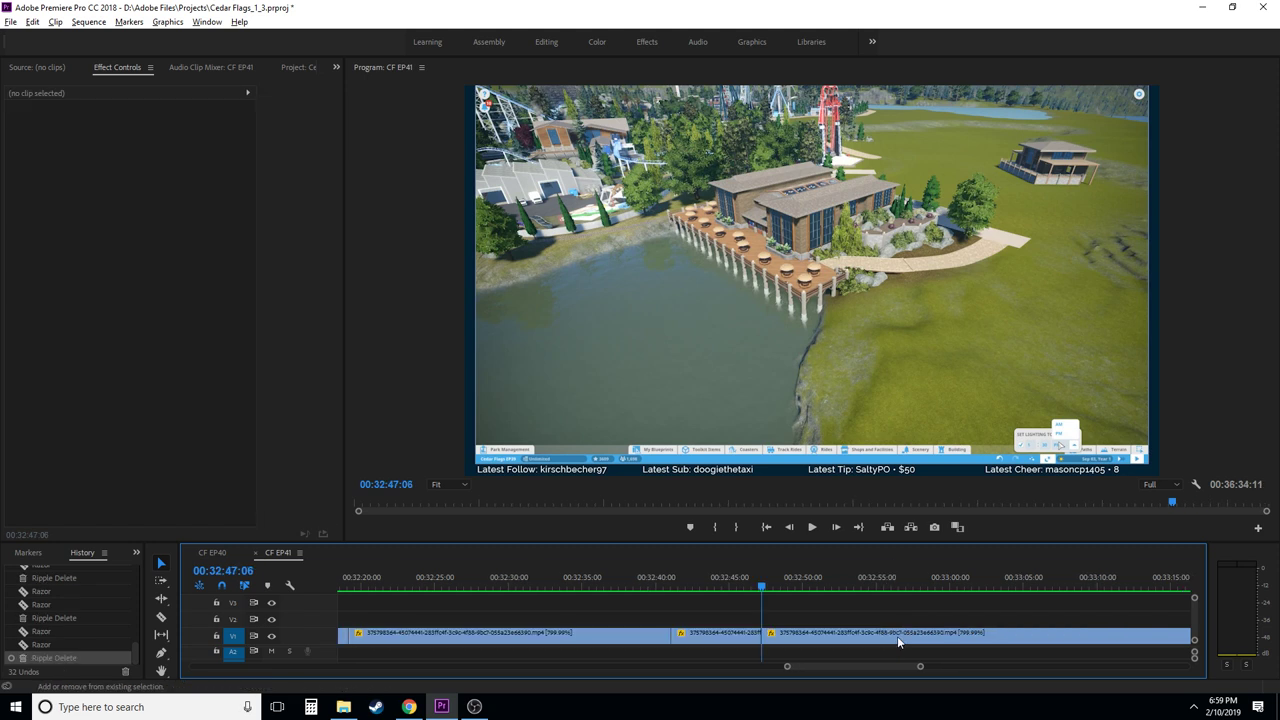
- Review the join at 00:32:47:06, play on through the night deck lighting, and split the V1 clip at 00:33:39:24
key(c)
key(shift+k)
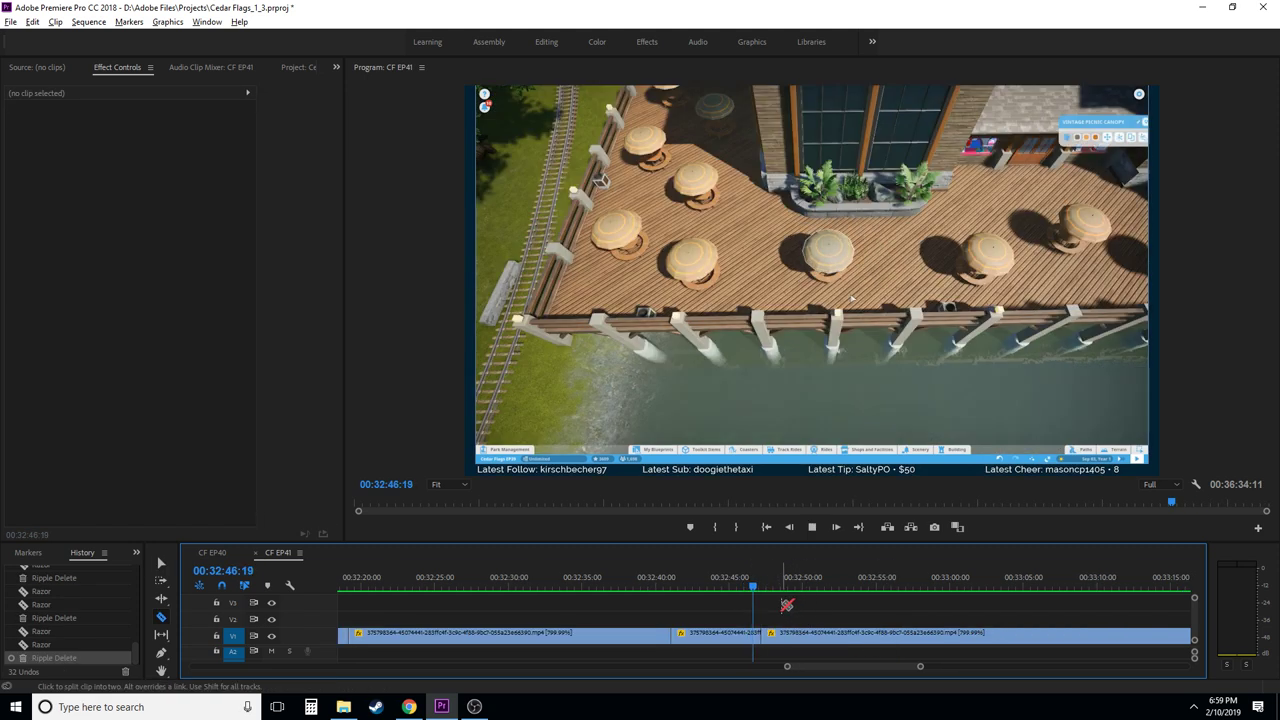
key(k)
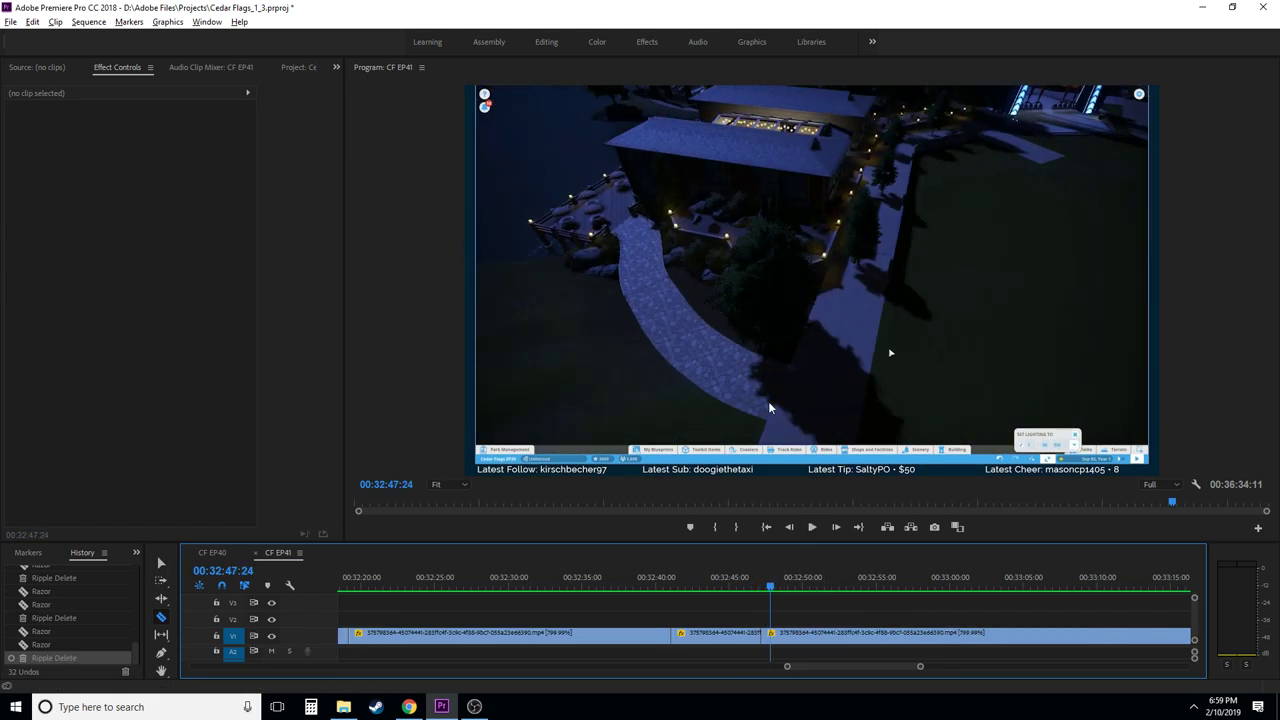
key(space)
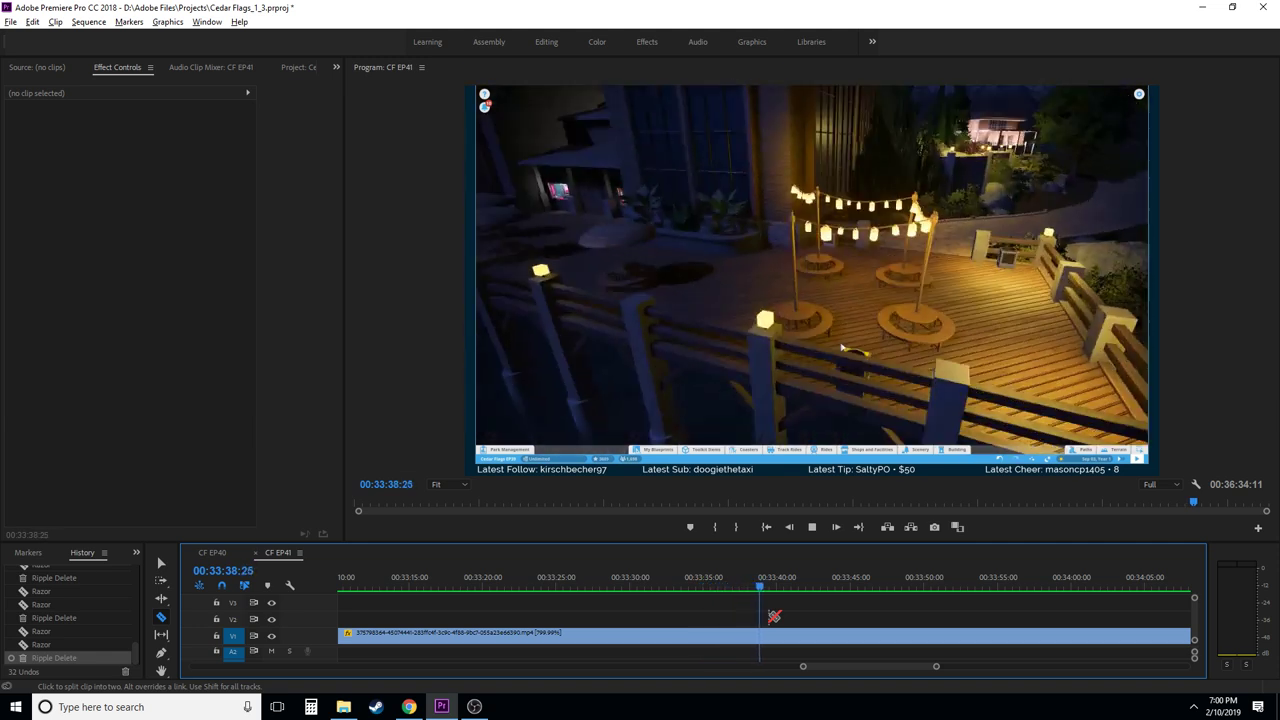
key(space)
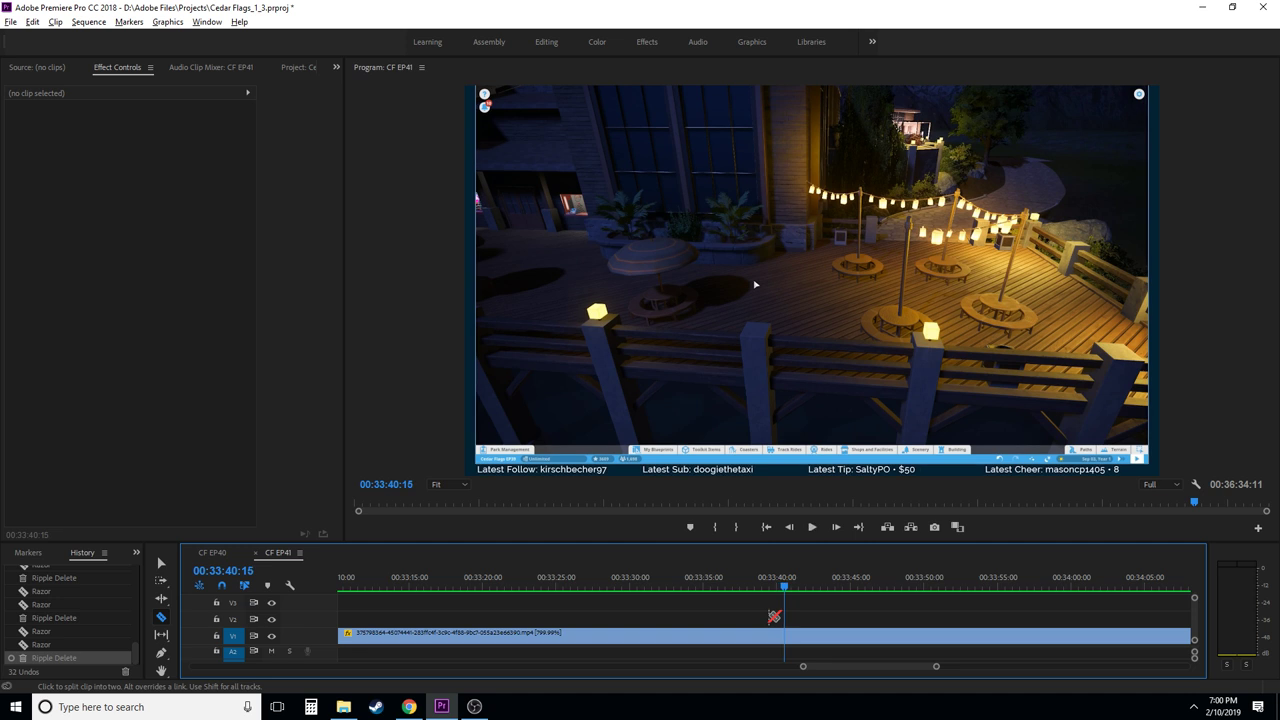
key(Left)
key(Left)
key(Left)
click(766, 633)
- Split the V1 clip at 00:33:43:16 and ripple delete the short piece starting at 00:33:39:24
scroll(620, 600, down, 5)
click(639, 588)
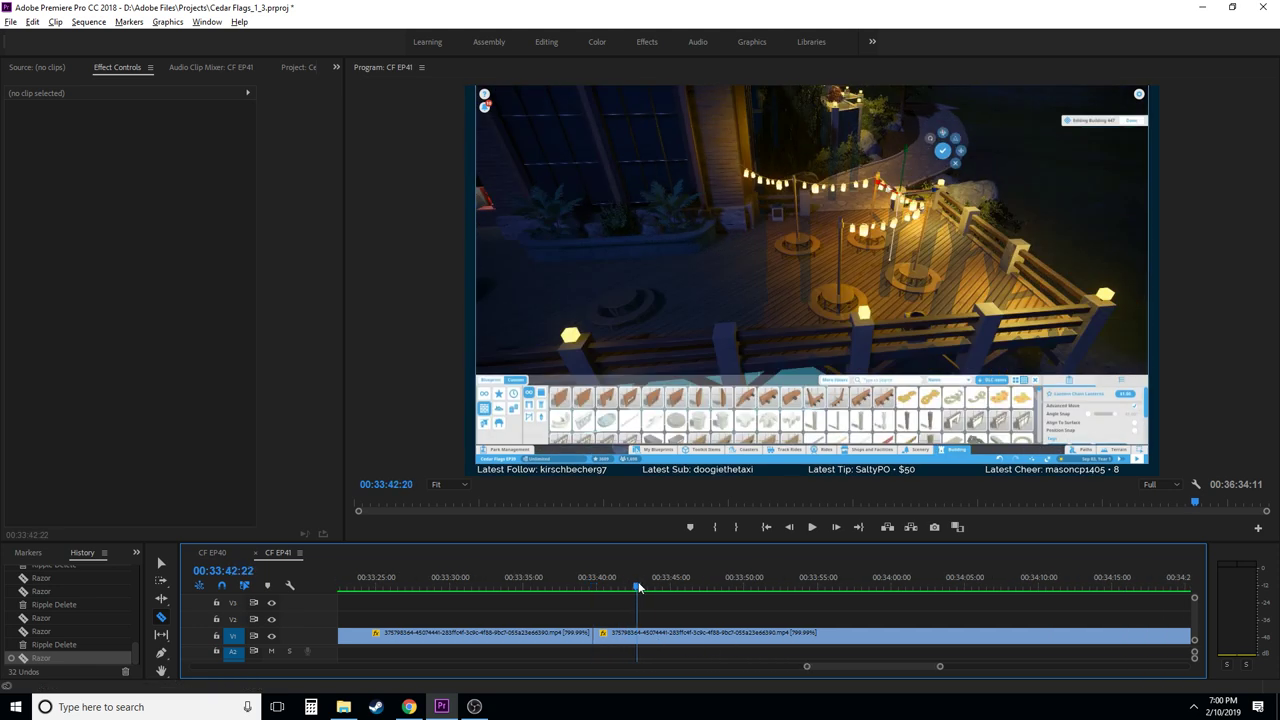
mouse_move(651, 588)
mouse_down()
mouse_move(699, 588)
mouse_move(655, 595)
mouse_up()
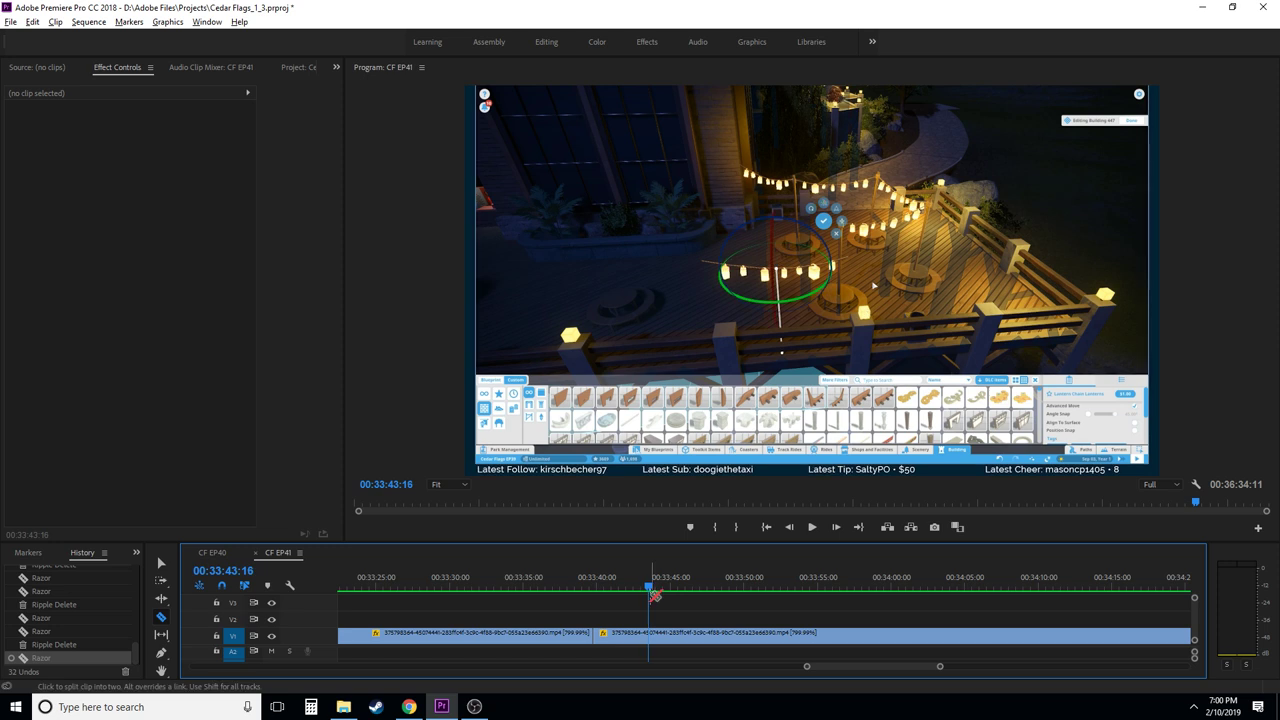
click(650, 636)
key(v)
click(622, 636)
key(shift+Delete)
- Play on through the string-light building and split the V1 clip at 00:34:48:21, in the night lakeside view of the deck
click(595, 588)
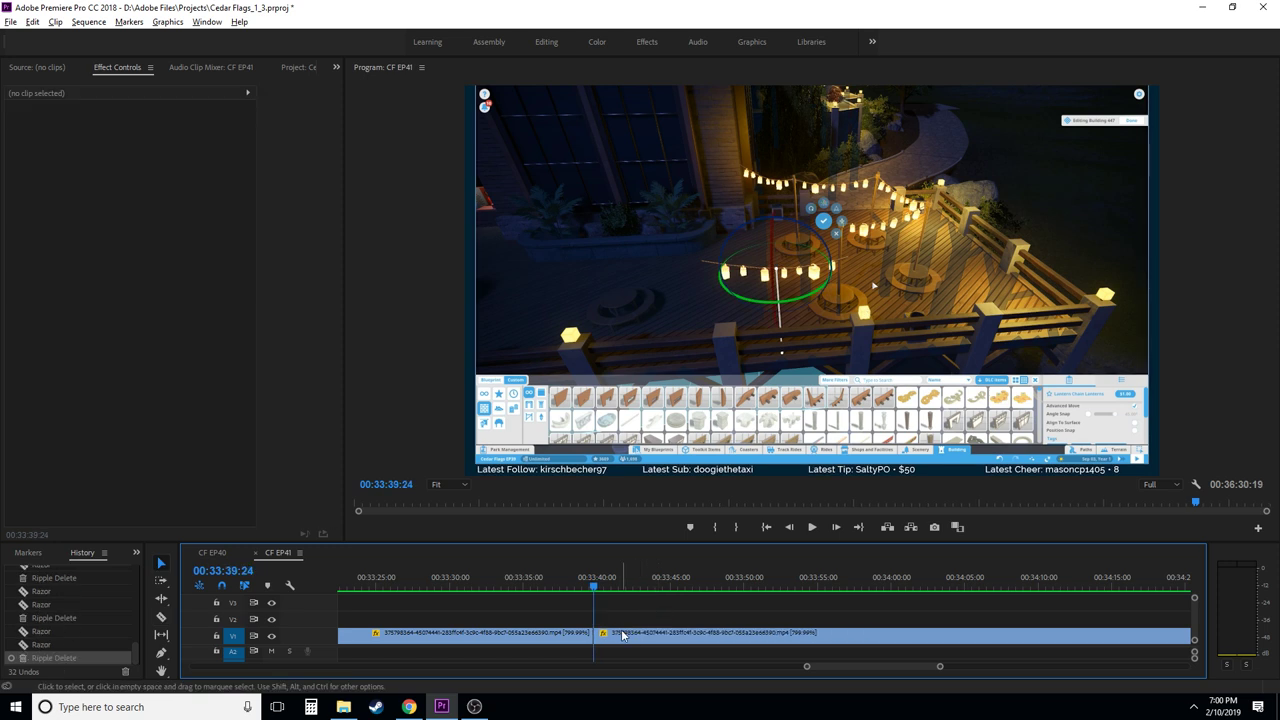
key(c)
key(space)
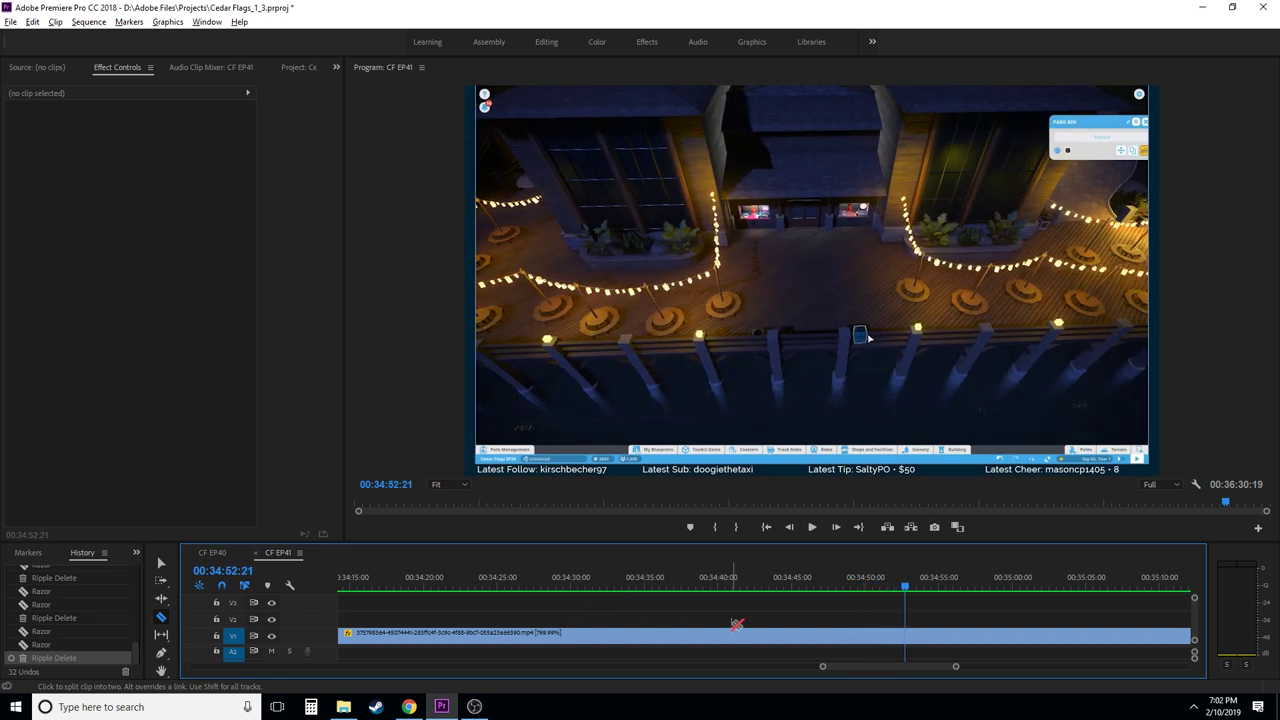
key(minus)
key(minus)
key(minus)
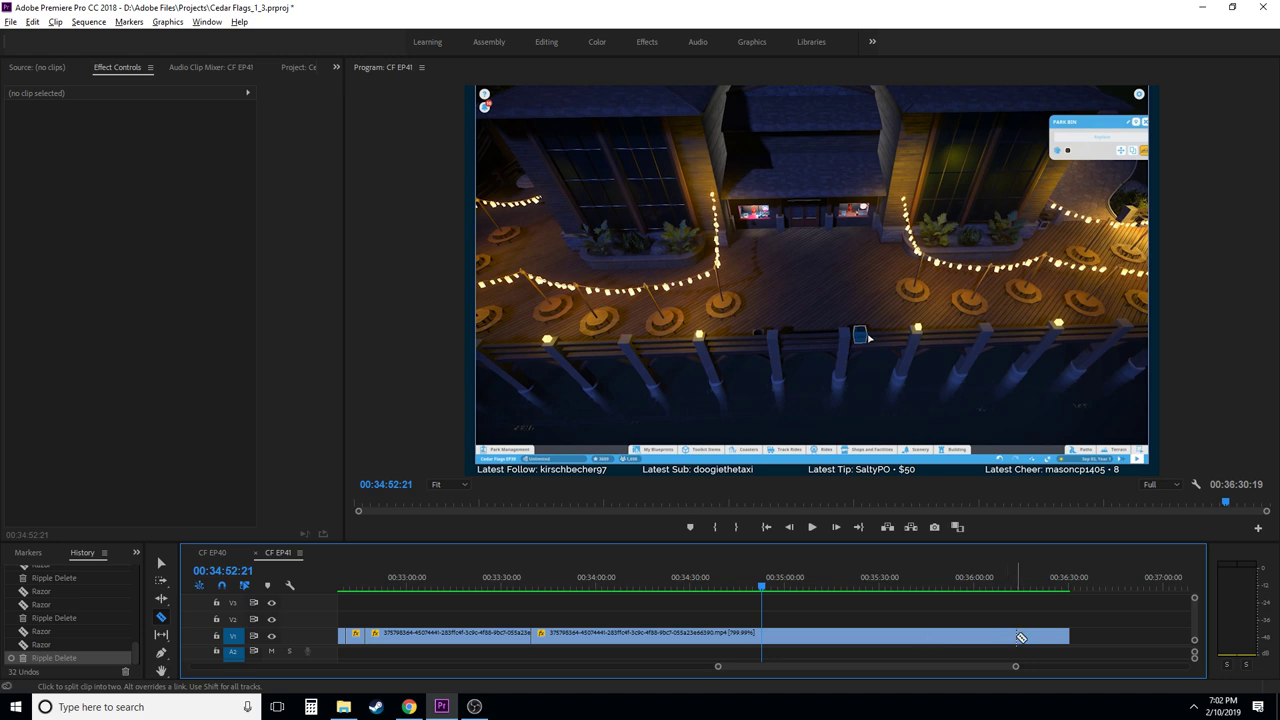
key(space)
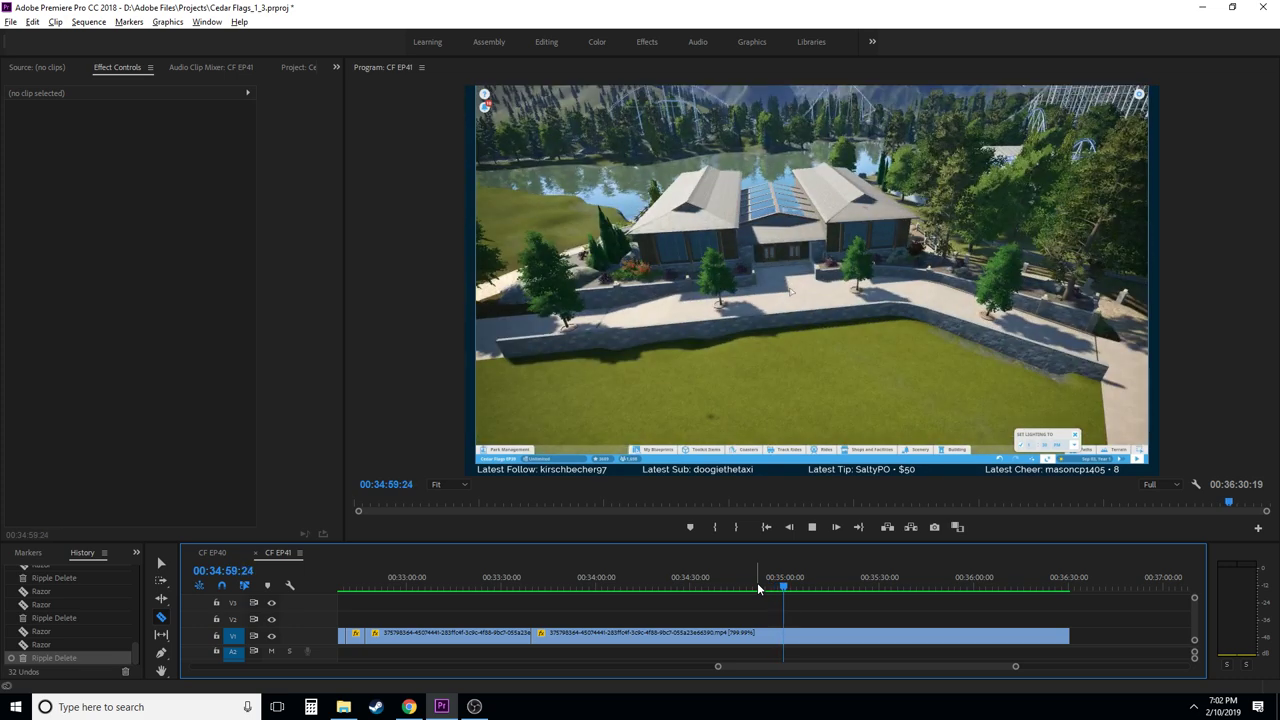
key(space)
click(753, 587)
key(space)
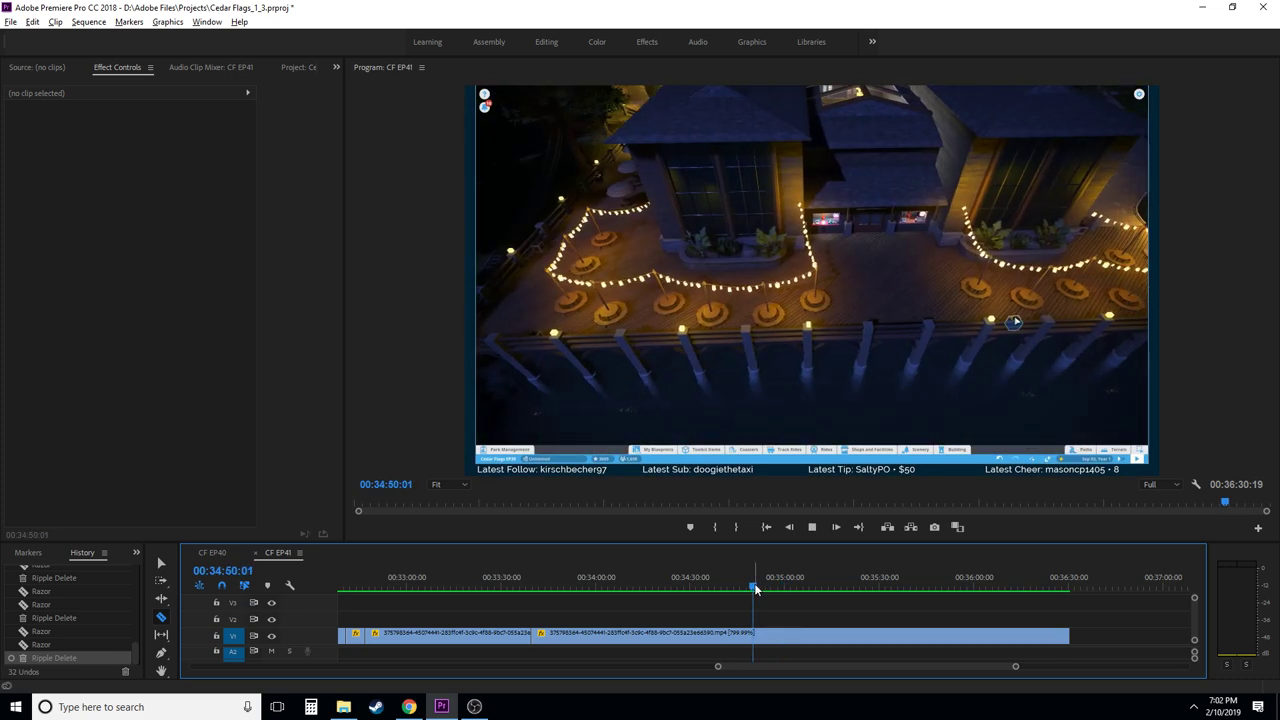
drag(755, 587, 731, 587)
key(space)
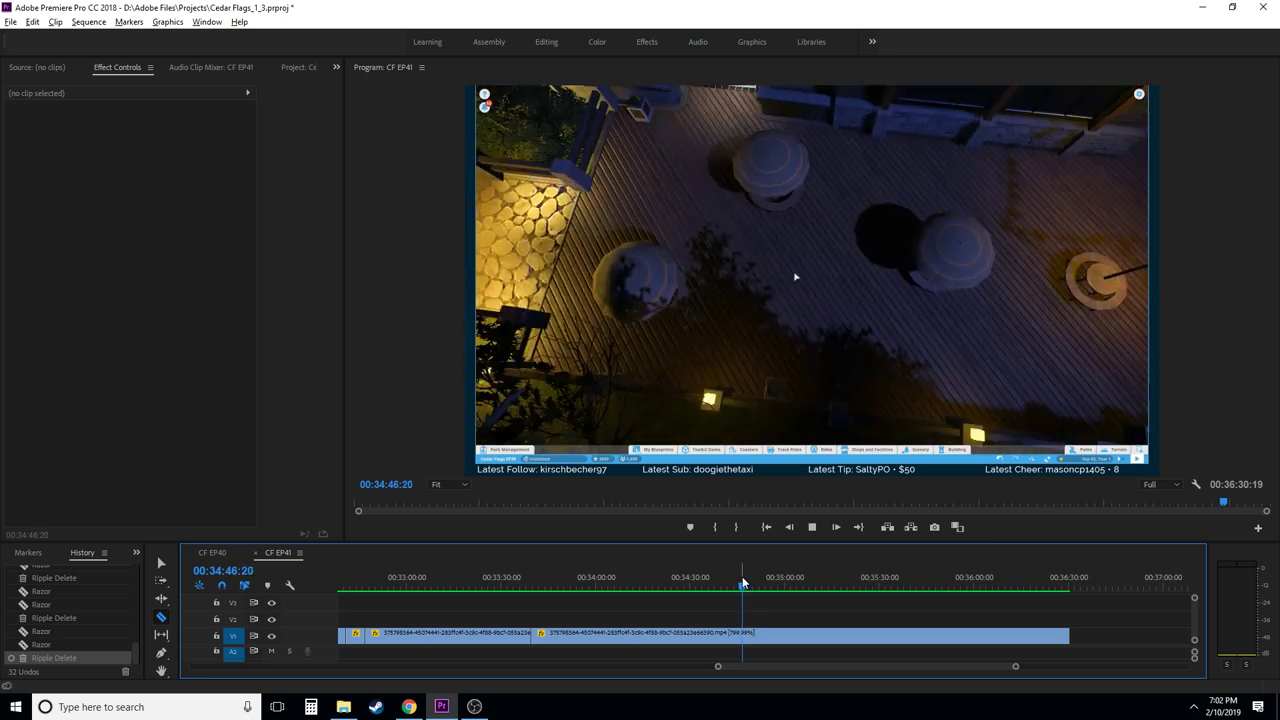
key(space)
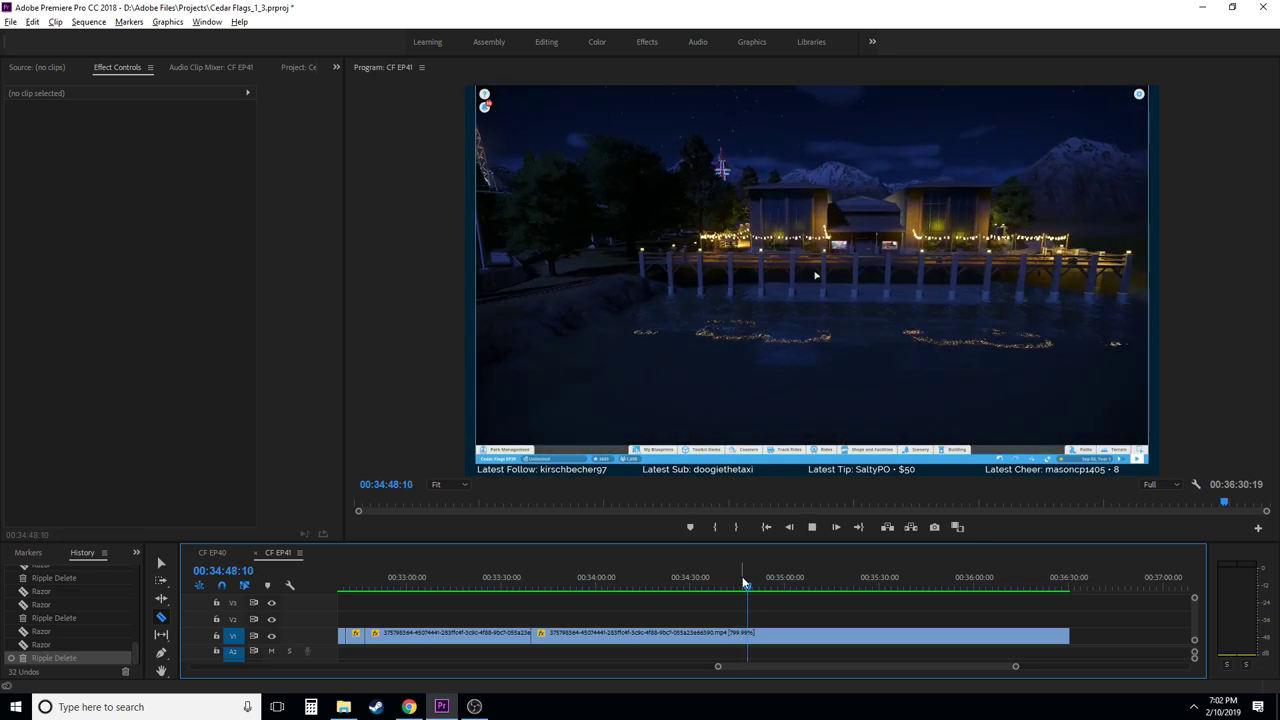
click(757, 632)
- Check the remaining footage up to the options menu and ripple delete the last V1 piece starting at 00:34:48:21
drag(770, 586, 838, 591)
drag(845, 591, 1021, 589)
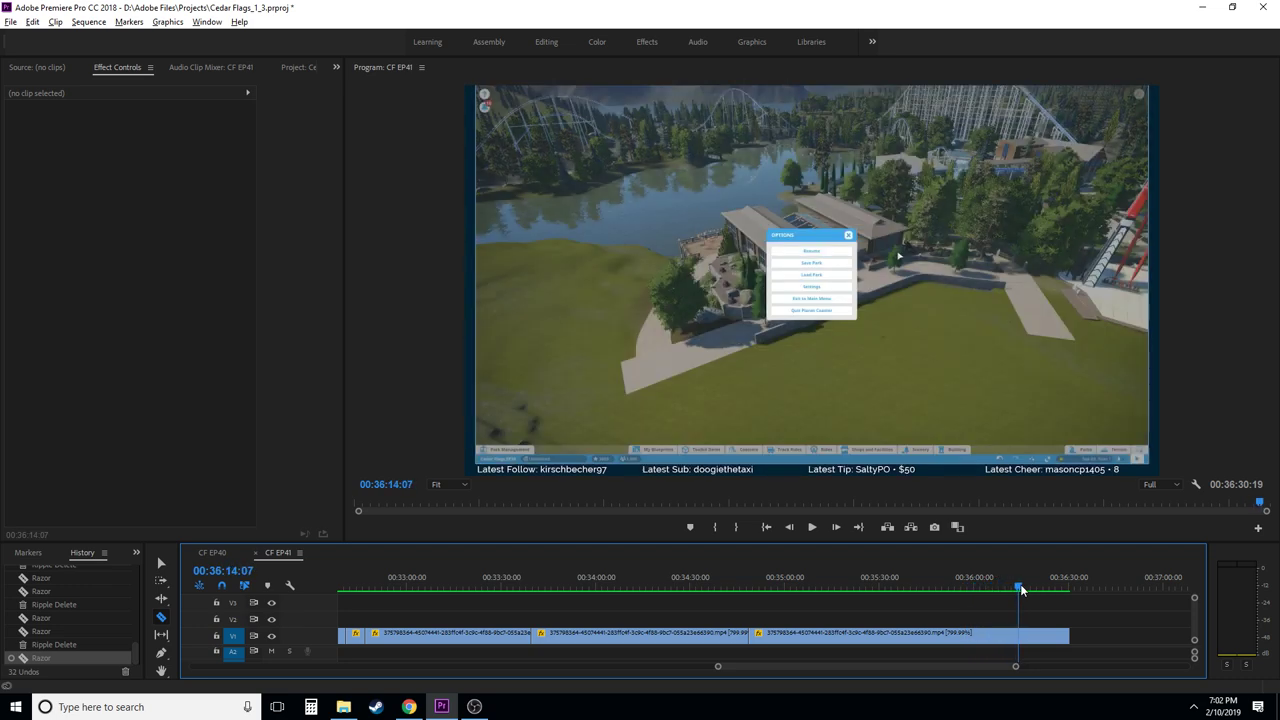
key(v)
click(960, 634)
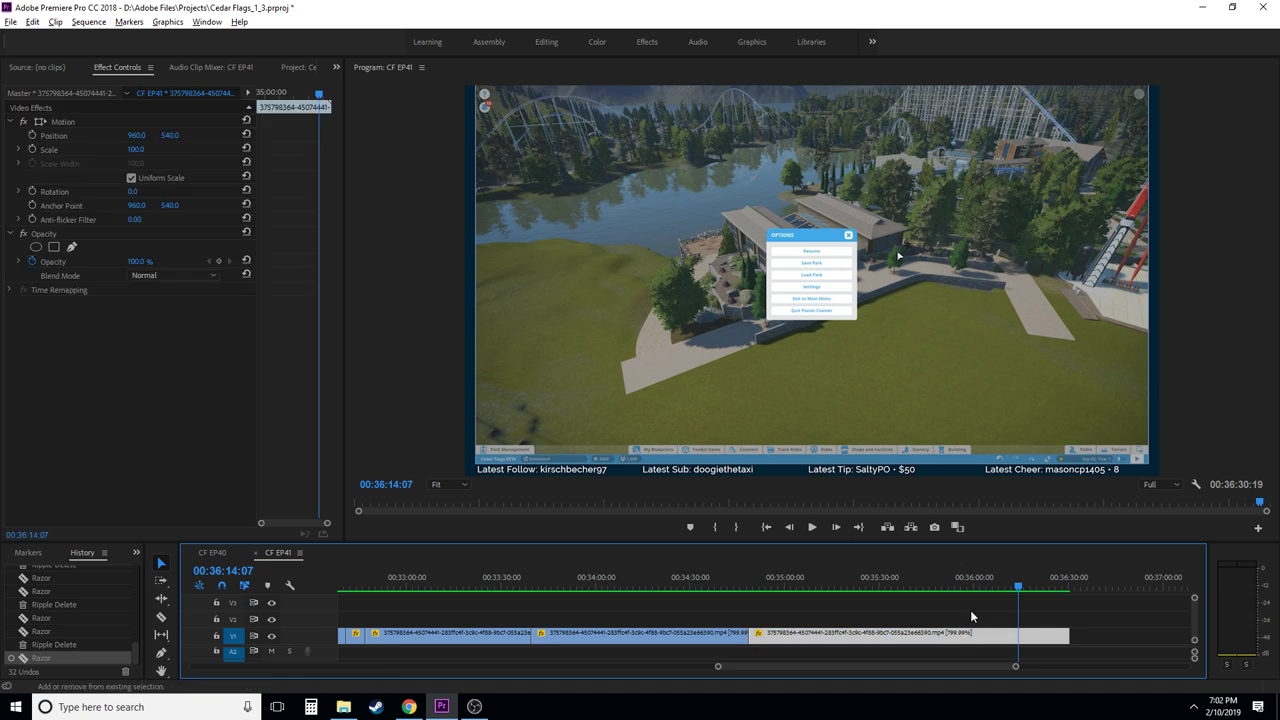
key(shift+Delete)
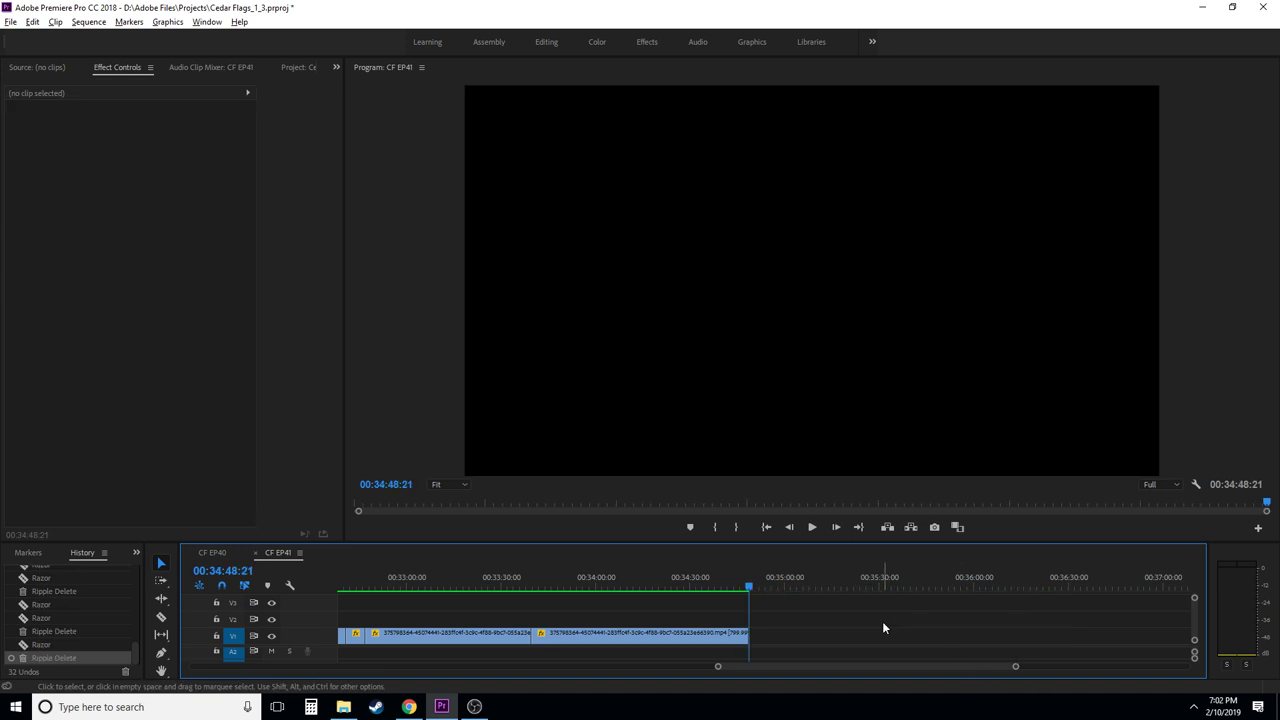
- Select all the clips on V1, move them together to the start of the sequence, and place the playhead near their end
key(minus)
key(minus)
key(minus)
key(minus)
key(minus)
key(minus)
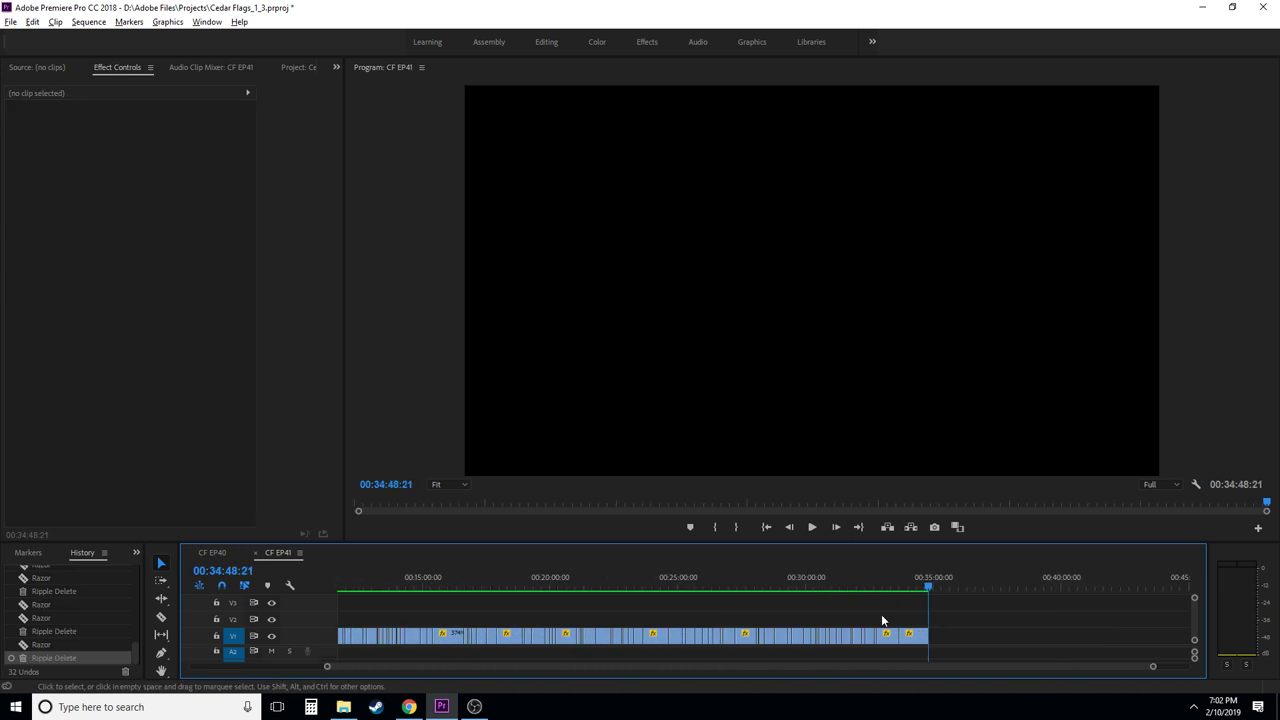
key(alt)
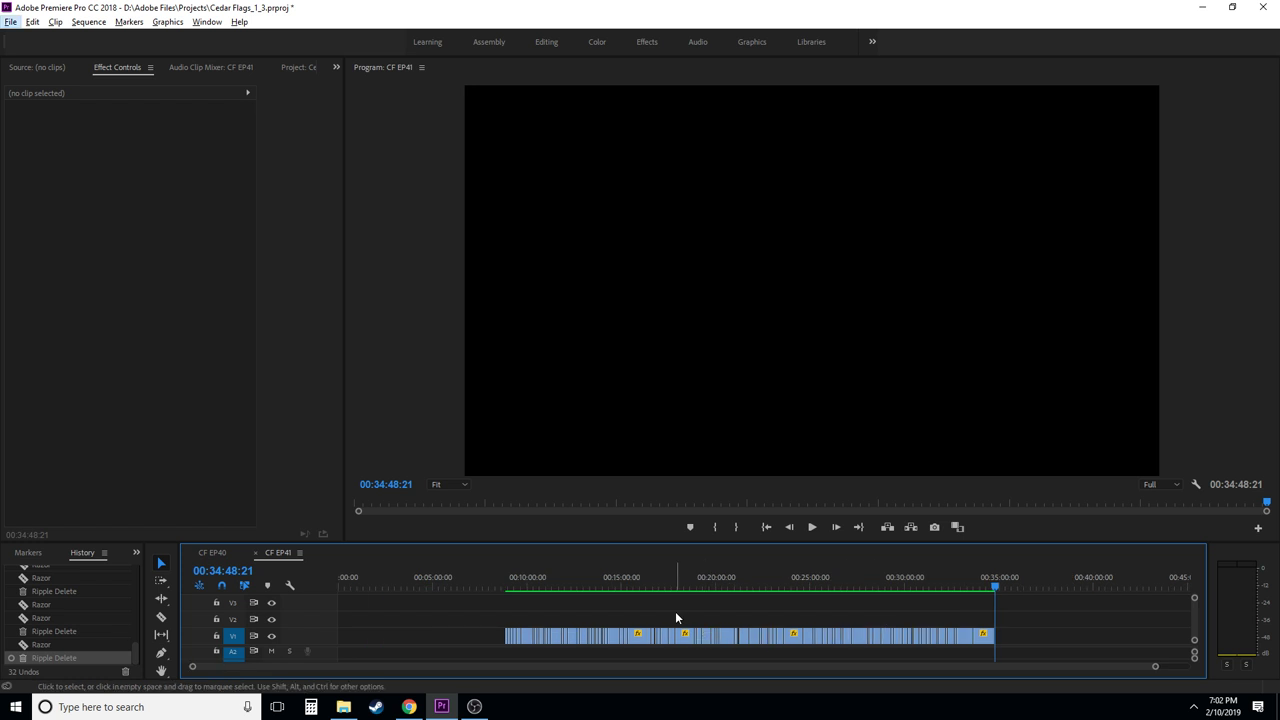
key(alt)
key(equal)
key(minus)
drag(453, 625, 903, 663)
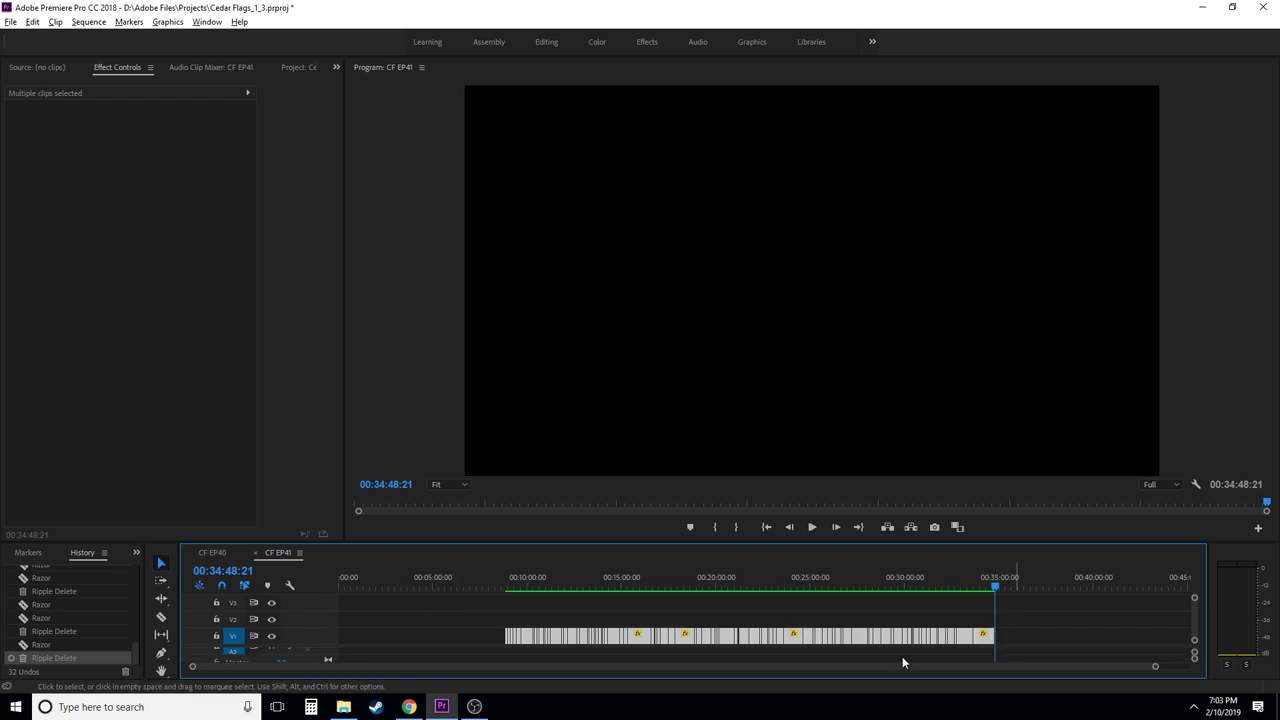
drag(522, 640, 520, 643)
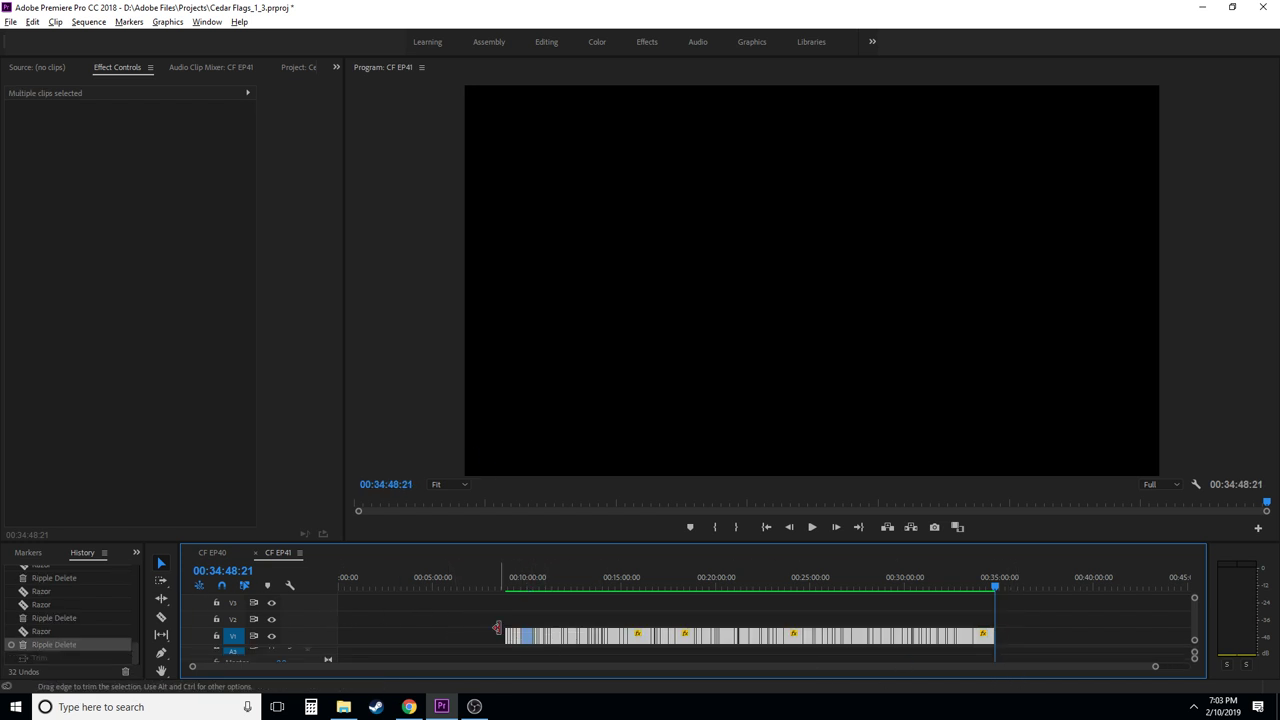
key(ctrl+z)
drag(795, 643, 615, 644)
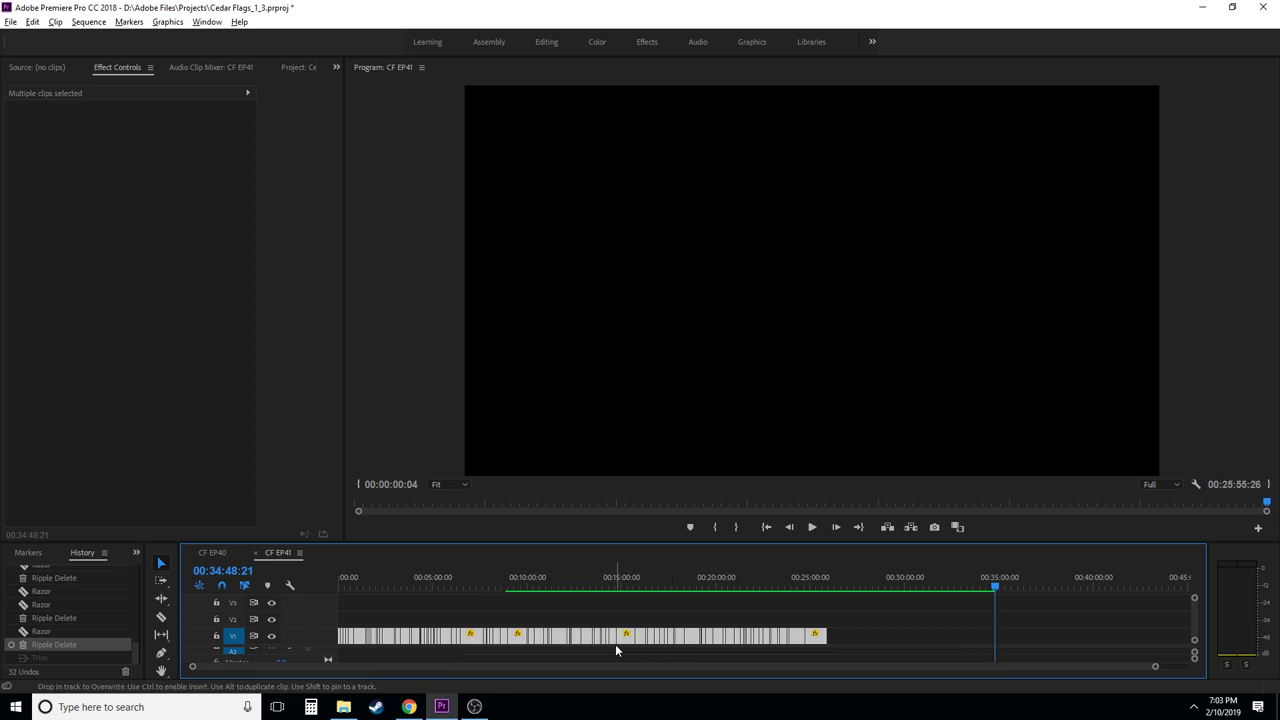
click(826, 588)
drag(826, 588, 828, 588)
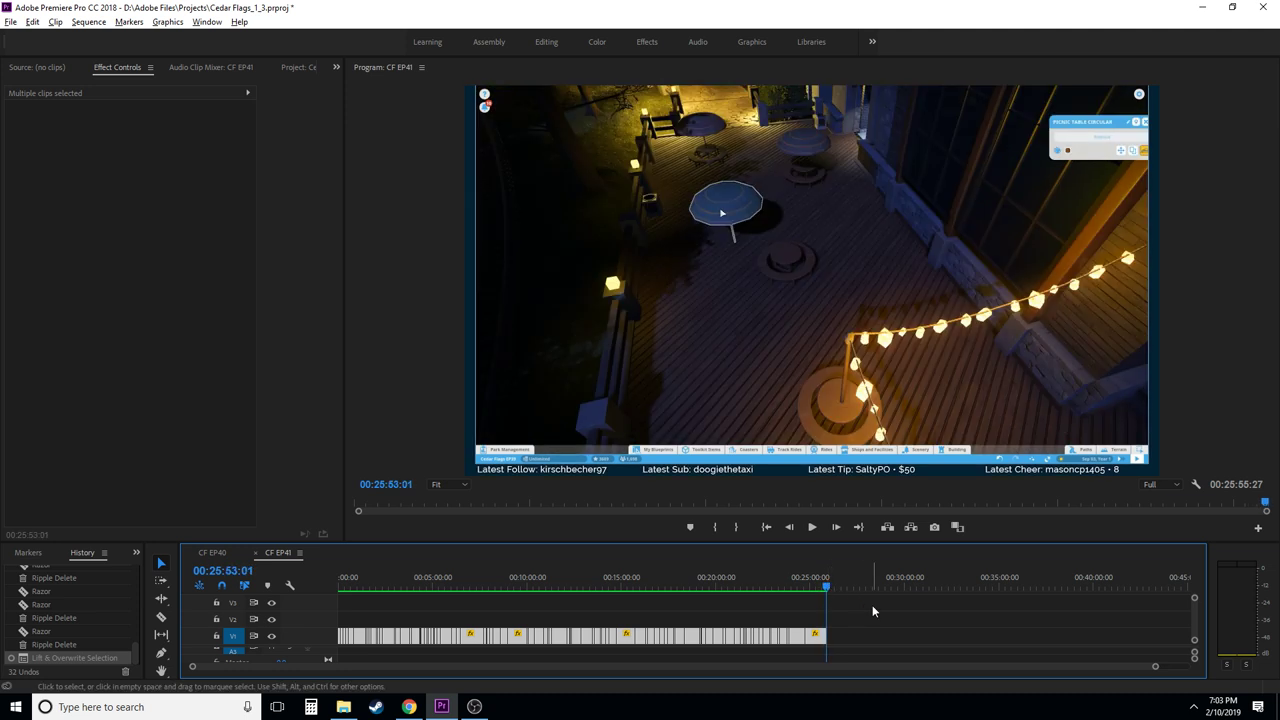